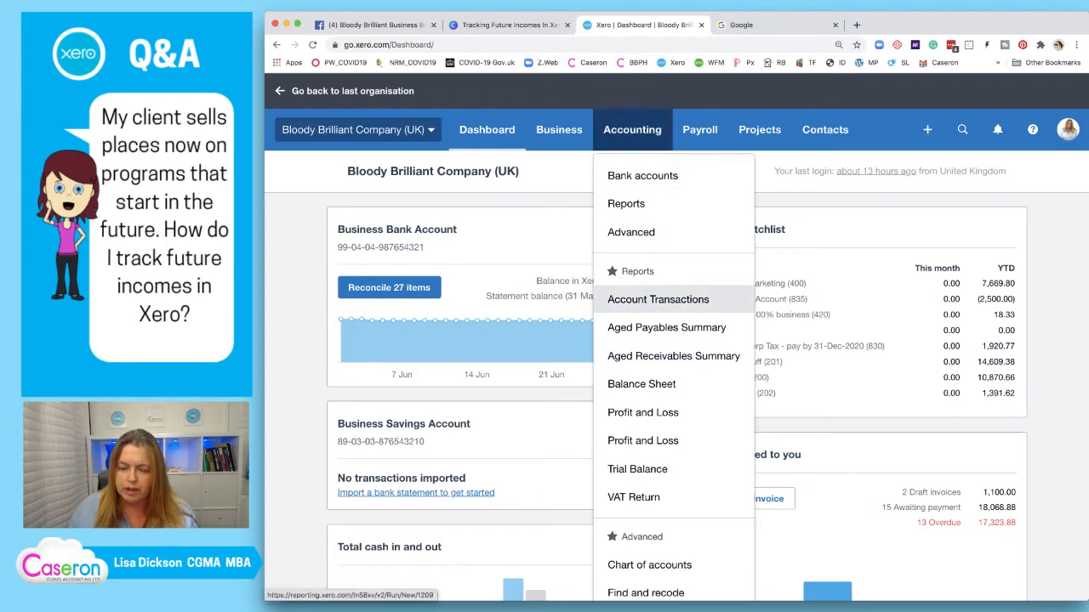
Open the chart of accounts and filter it to show only Revenue accounts
scroll(651, 409, "down", 3)
left_click(649, 455)
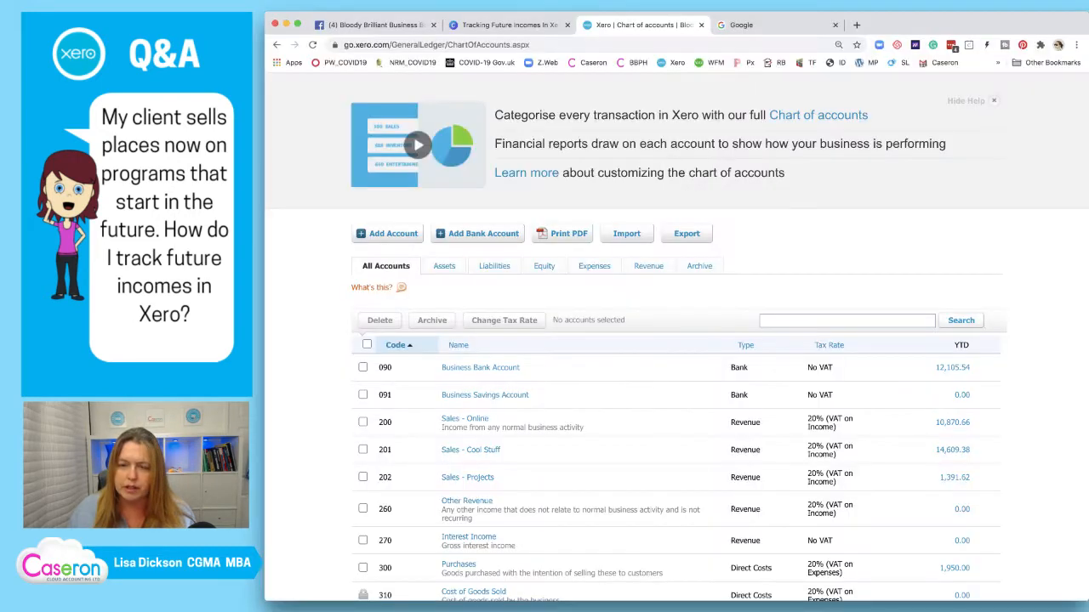
left_click(648, 266)
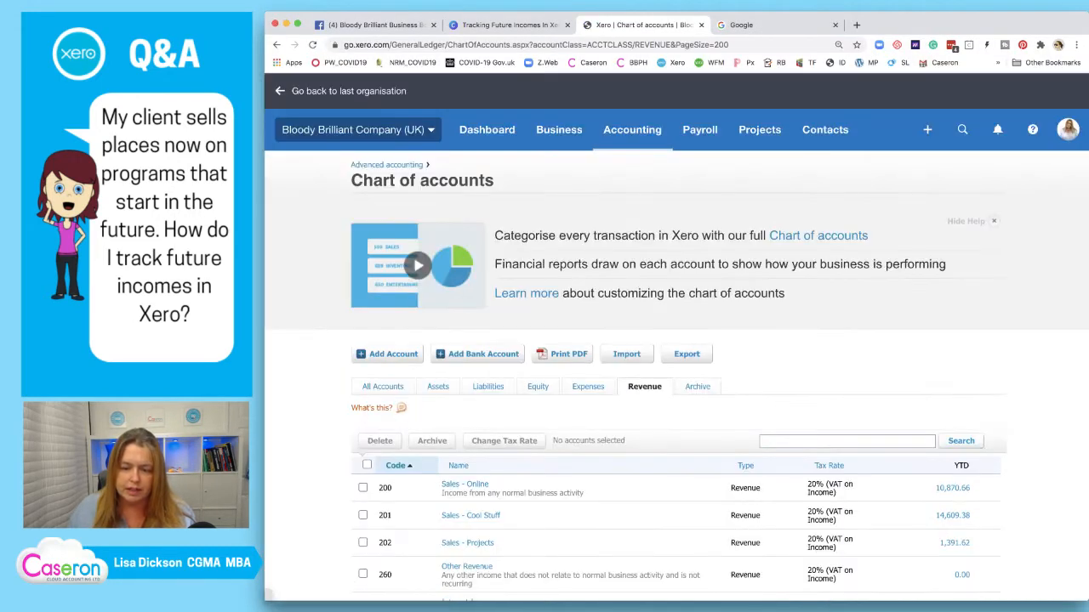
scroll(648, 340, "down", 2)
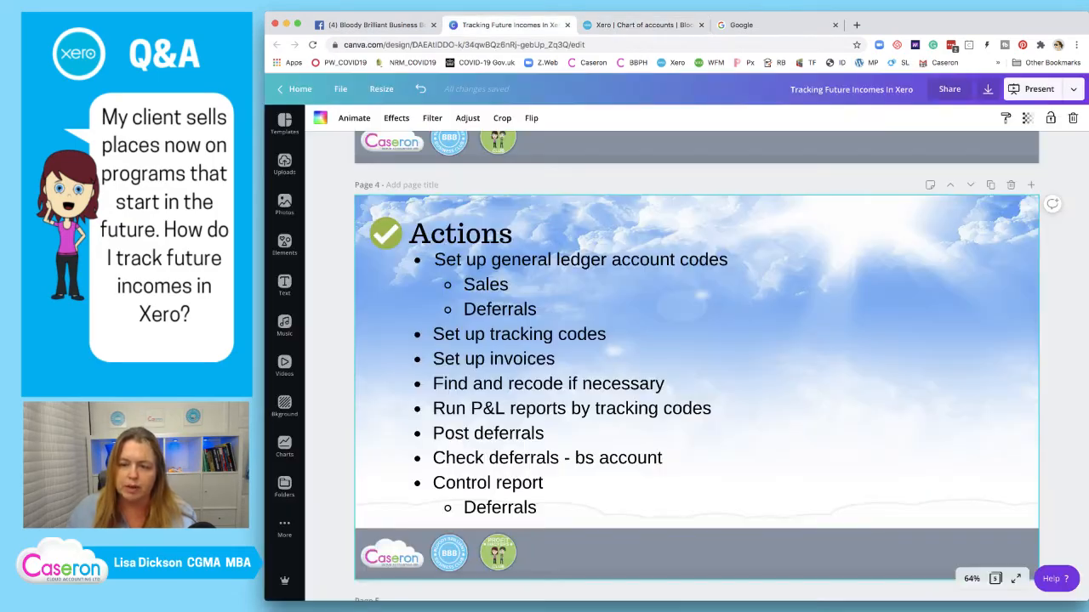
left_click(508, 25)
scroll(696, 366, "up", 10)
scroll(696, 365, "up", 5)
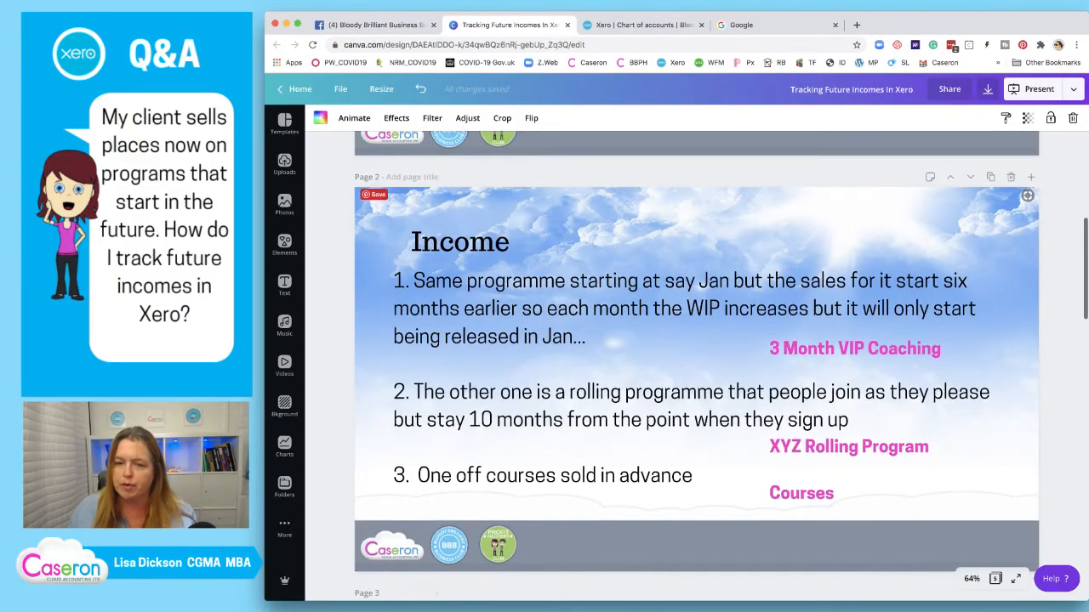
left_click(644, 24)
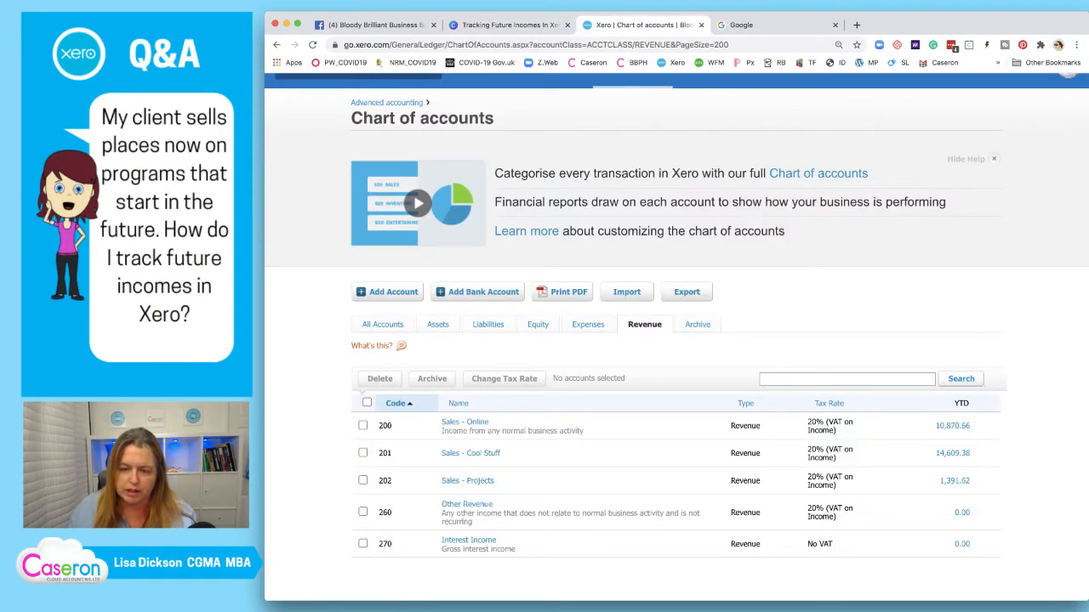
right_click(473, 422)
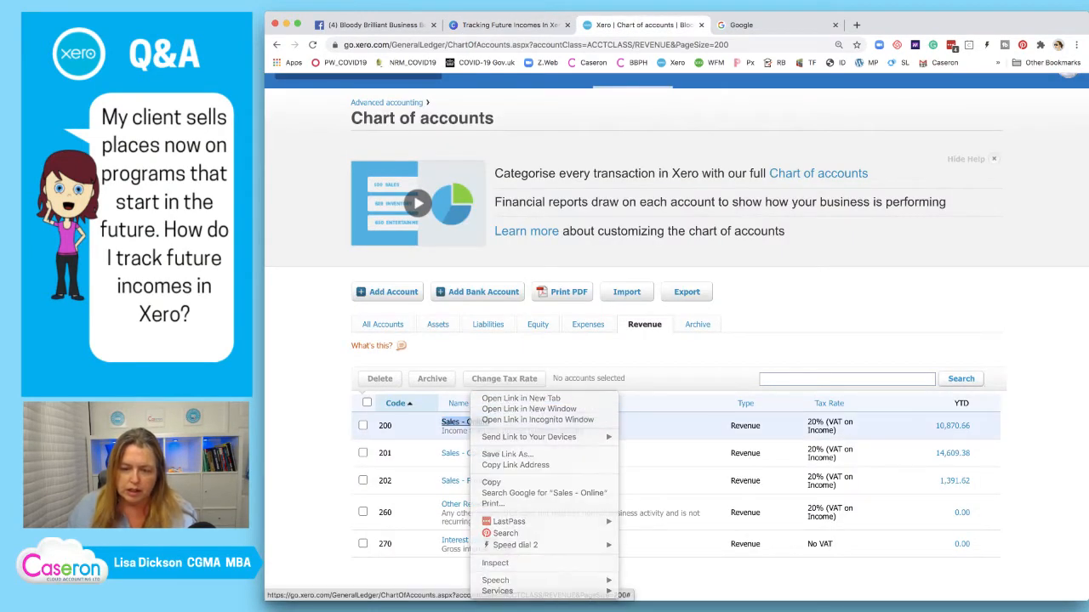
key("Escape")
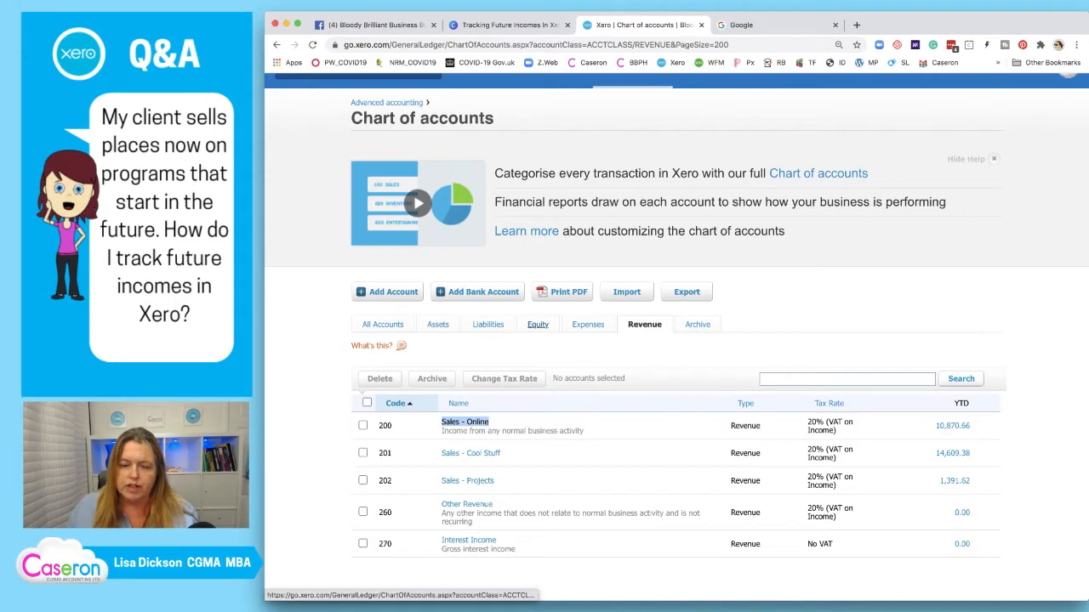
left_click(468, 423)
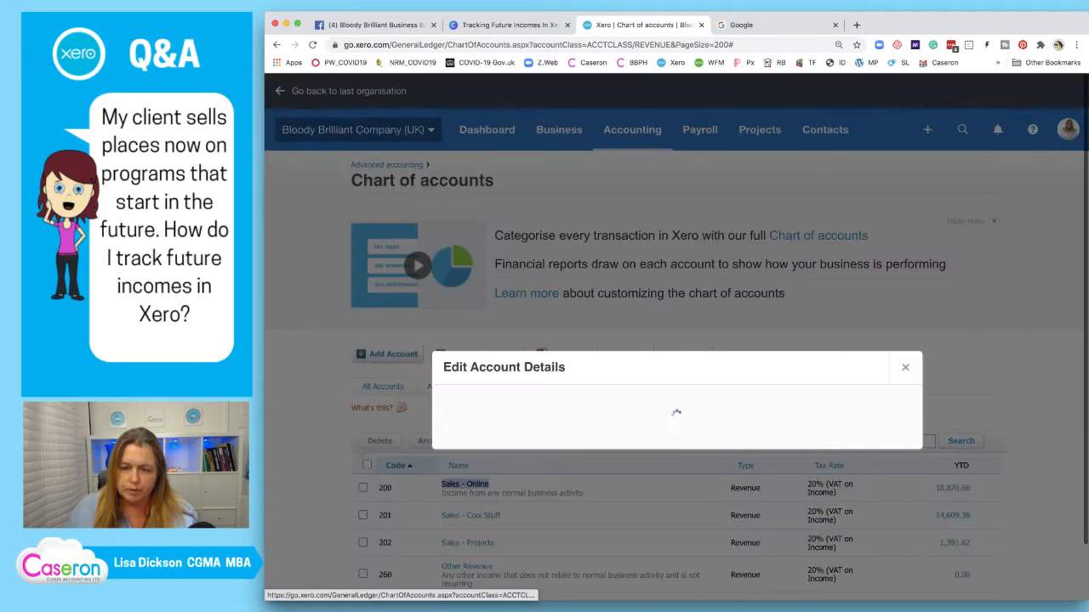
left_click(495, 303)
key("BackSpace")
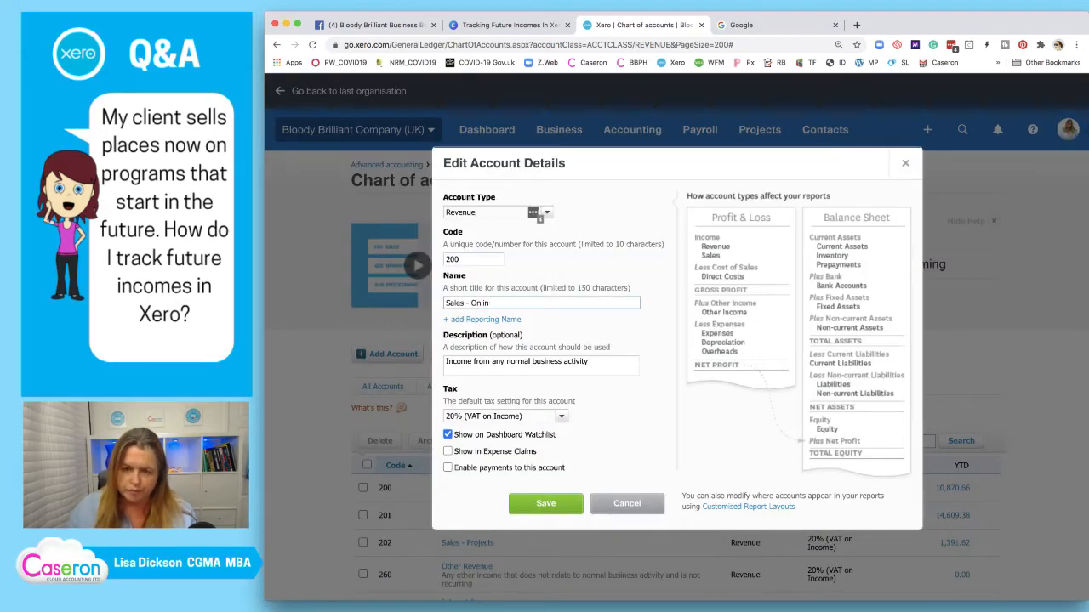
key("BackSpace")
key("BackSpace")
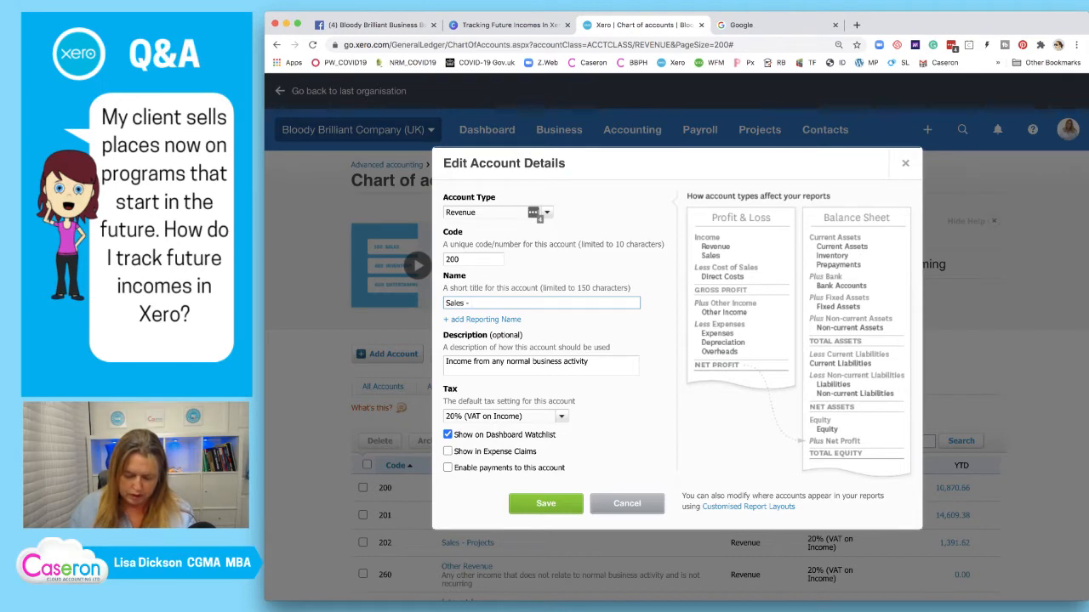
type("3")
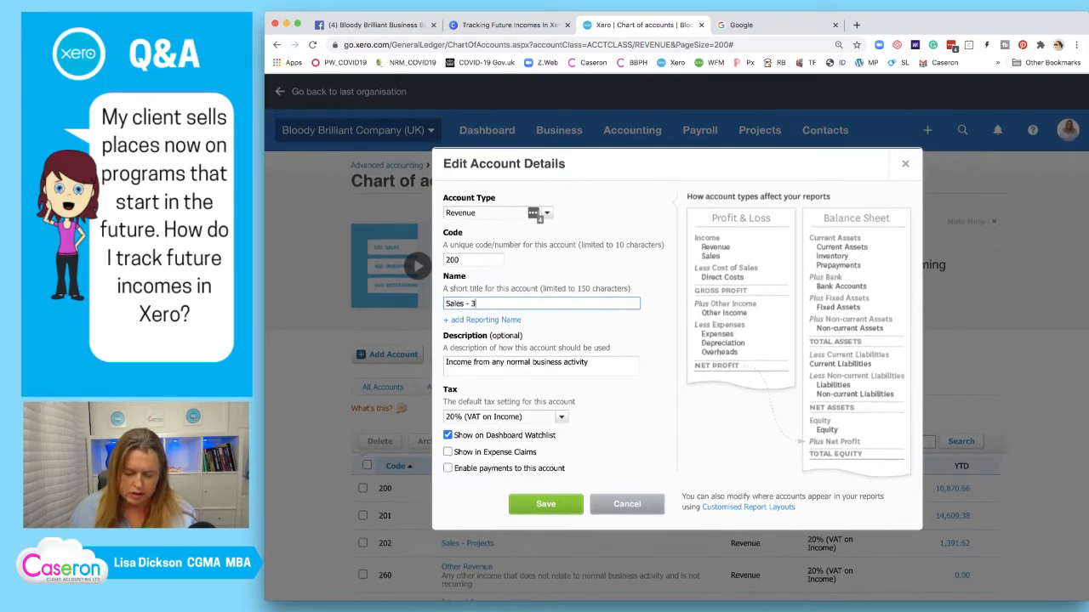
key("Escape")
scroll(595, 452, "down", 2)
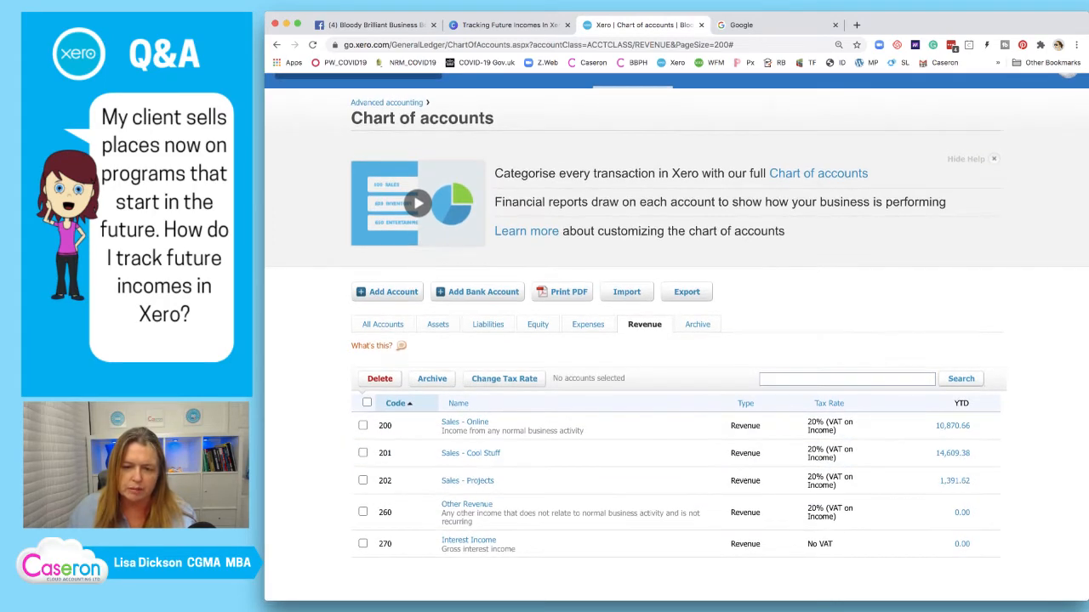
Create Revenue account 210 'Sales - VIP 3m Program', save it, and start another new account
left_click(387, 292)
key("Tab")
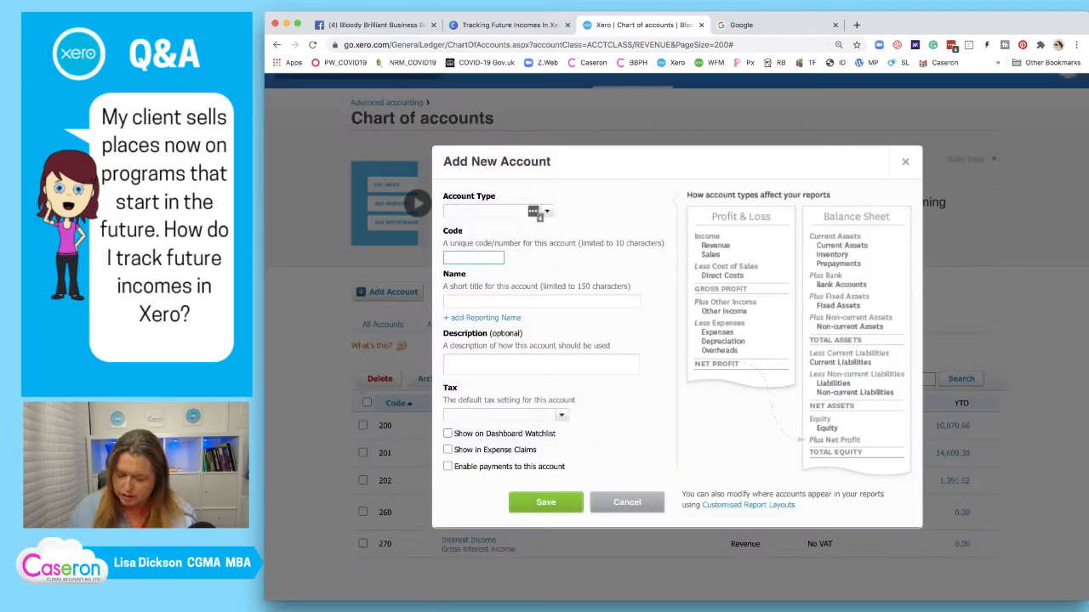
type("210")
key("Tab")
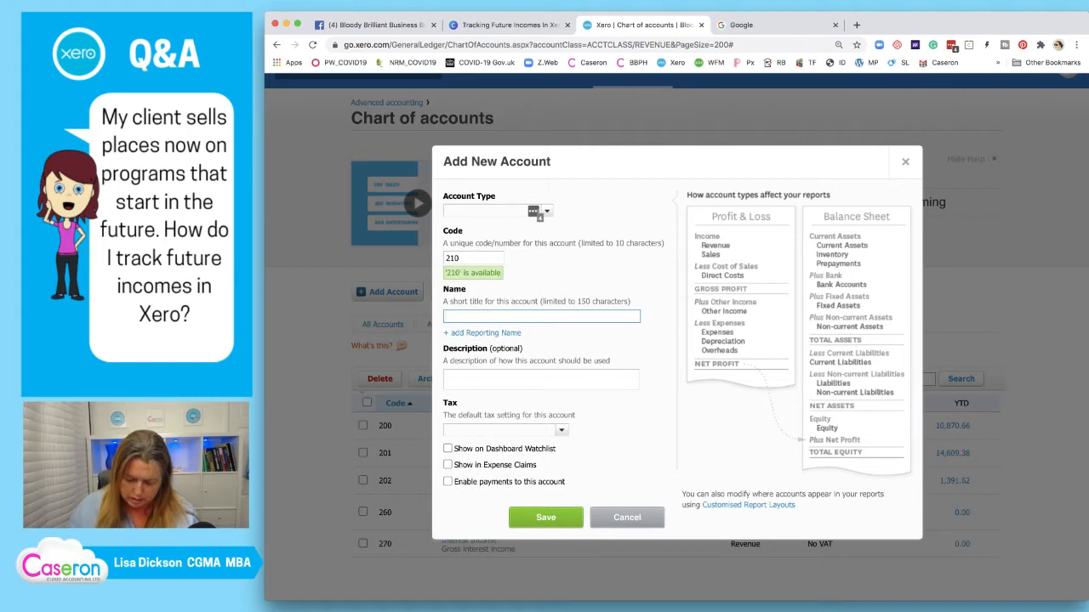
type("Def")
key("BackSpace")
key("BackSpace")
key("BackSpace")
type("S")
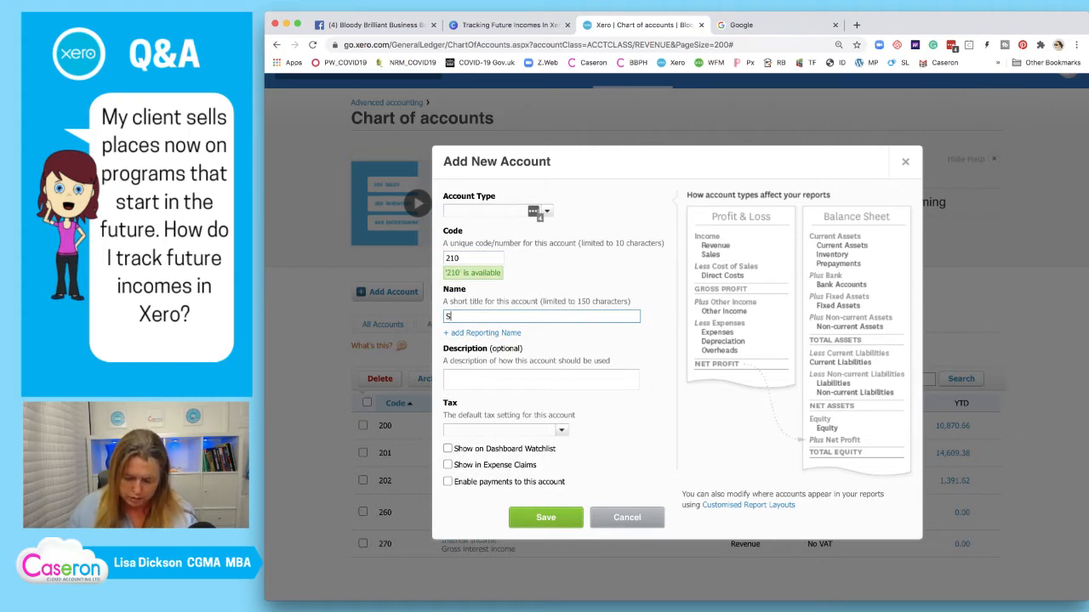
type("ales - VIP 3m Program")
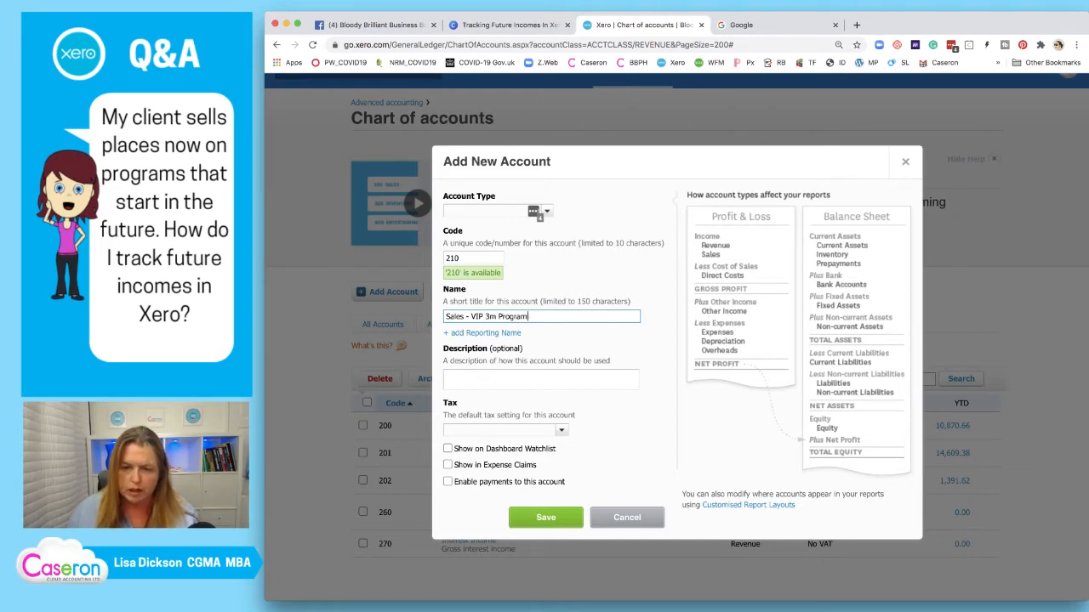
left_click(539, 212)
type("rev")
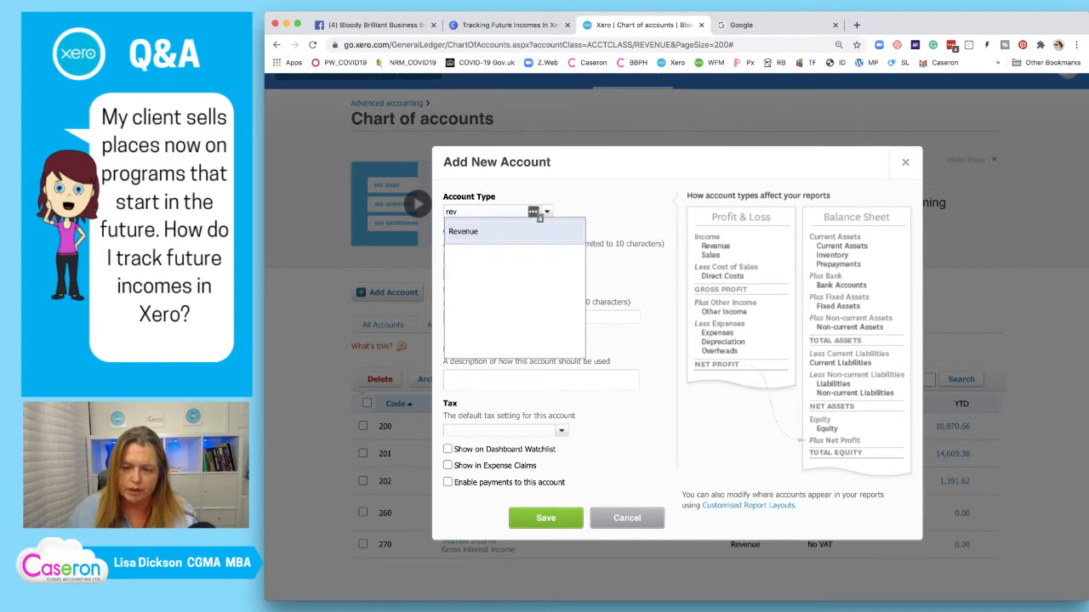
key("Return")
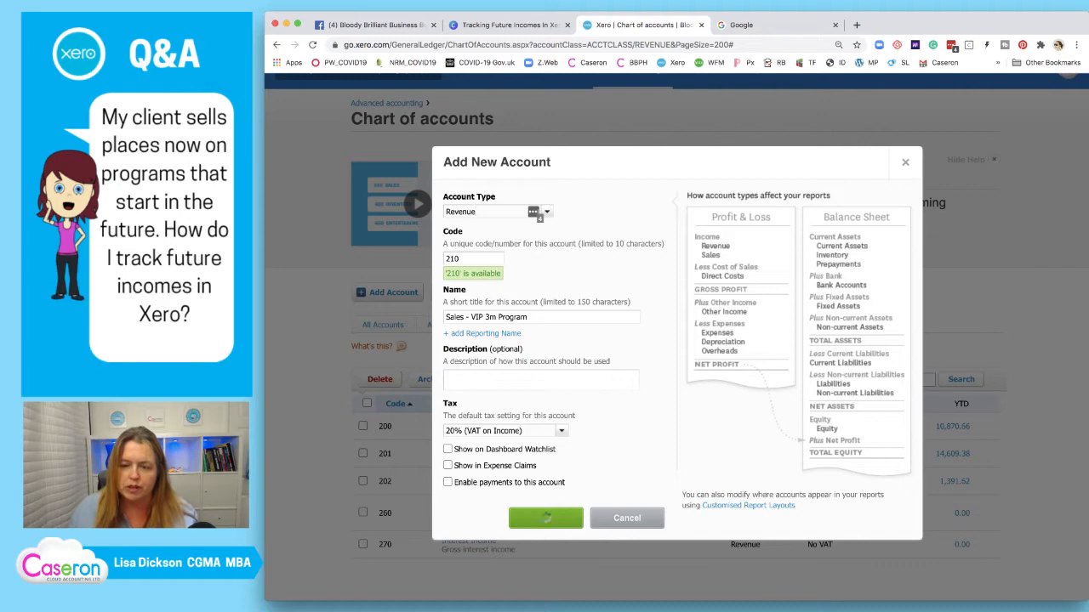
left_click(546, 518)
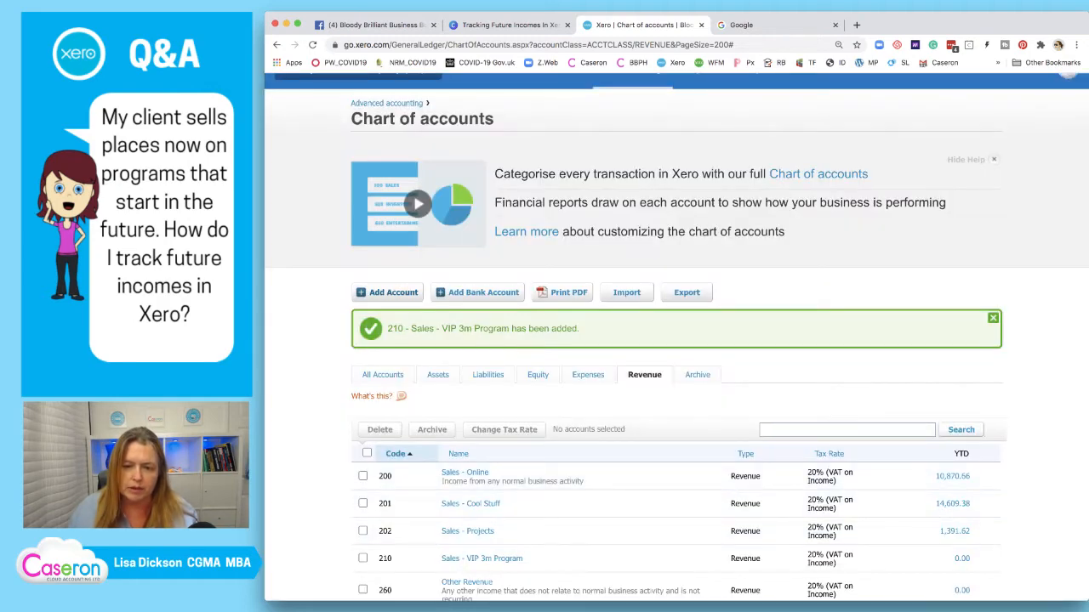
left_click(393, 292)
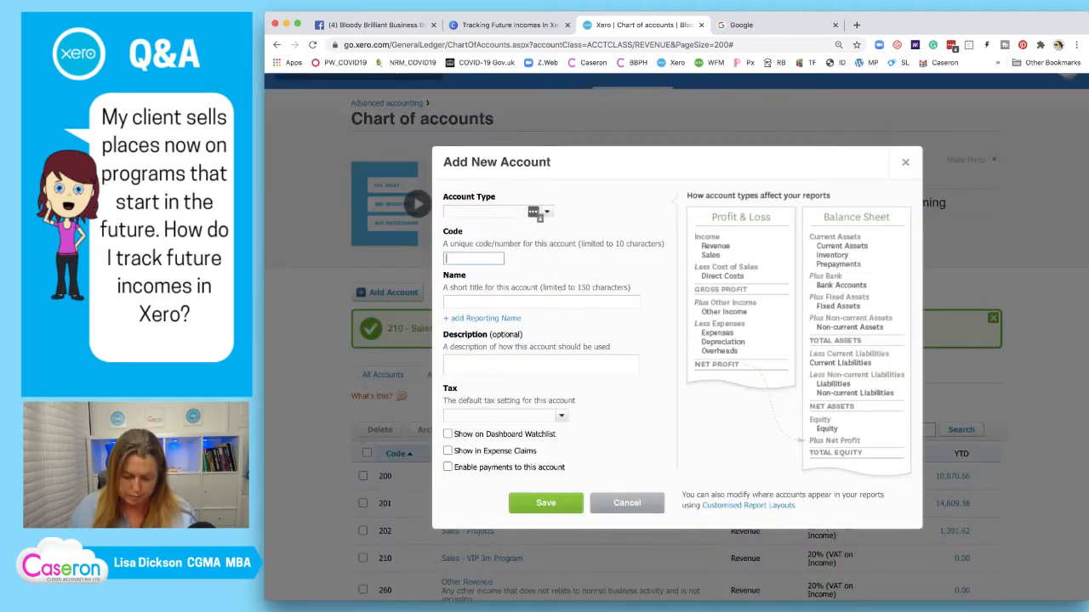
Give the next new account code 211 and account type Revenue
type("211")
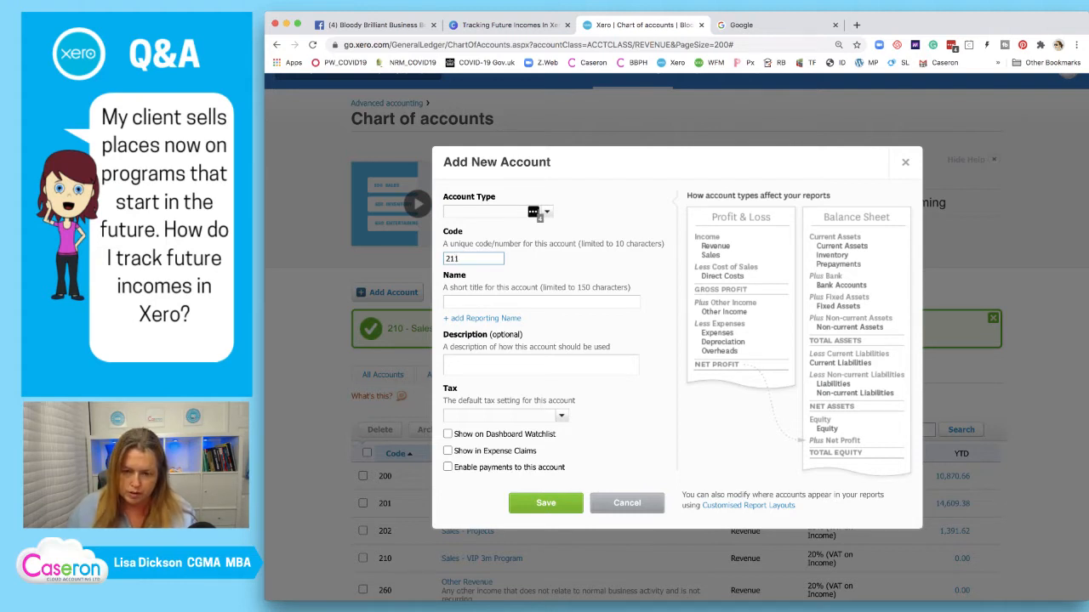
left_click(485, 212)
type("rev")
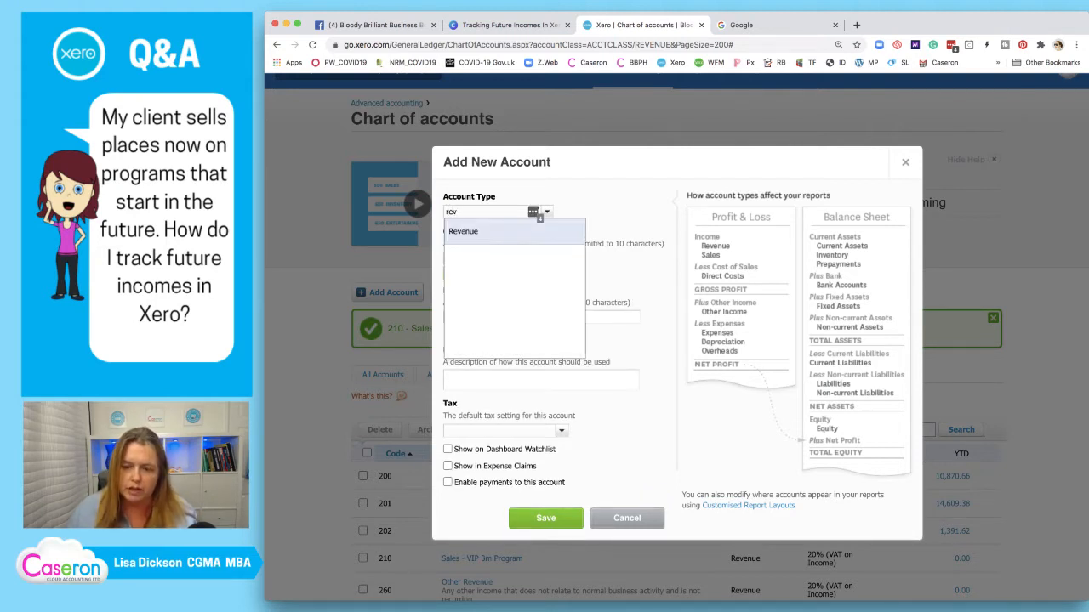
key("Return")
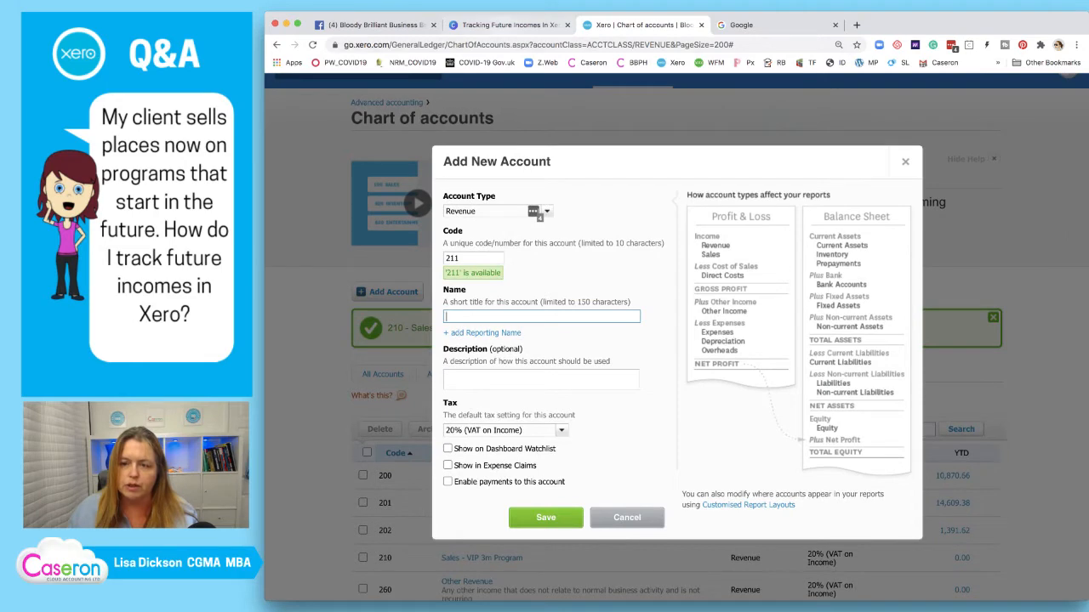
Copy 'XYZ Rolling Program' from the Canva slide and name the account 'Sales - XYZ Rolling Program'
left_click(508, 26)
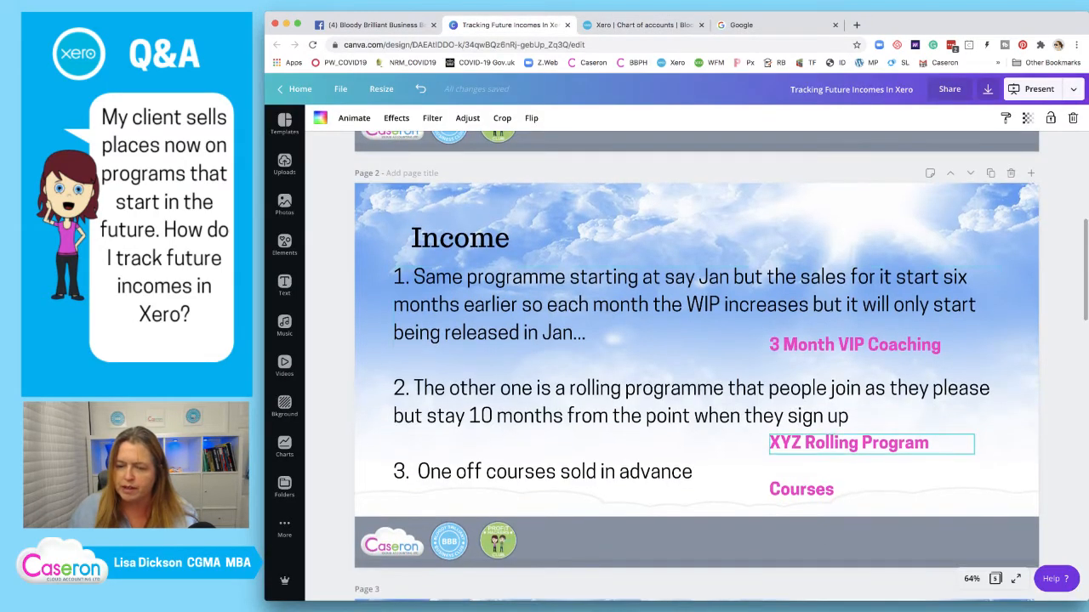
left_click(849, 443)
left_click(849, 443)
key("ctrl+c")
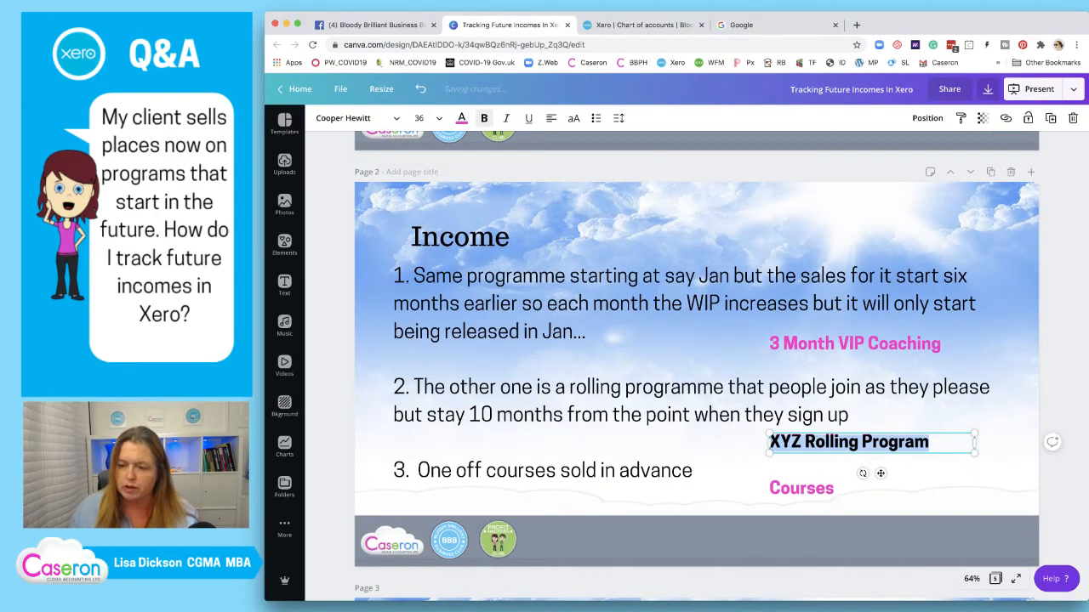
left_click(621, 25)
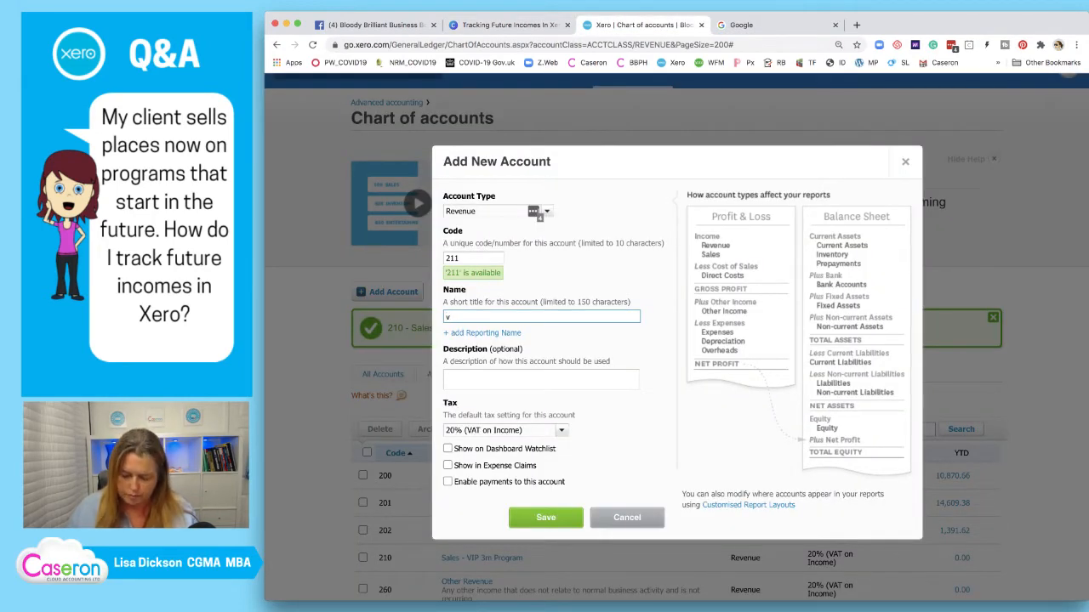
type("v")
key("ctrl+v")
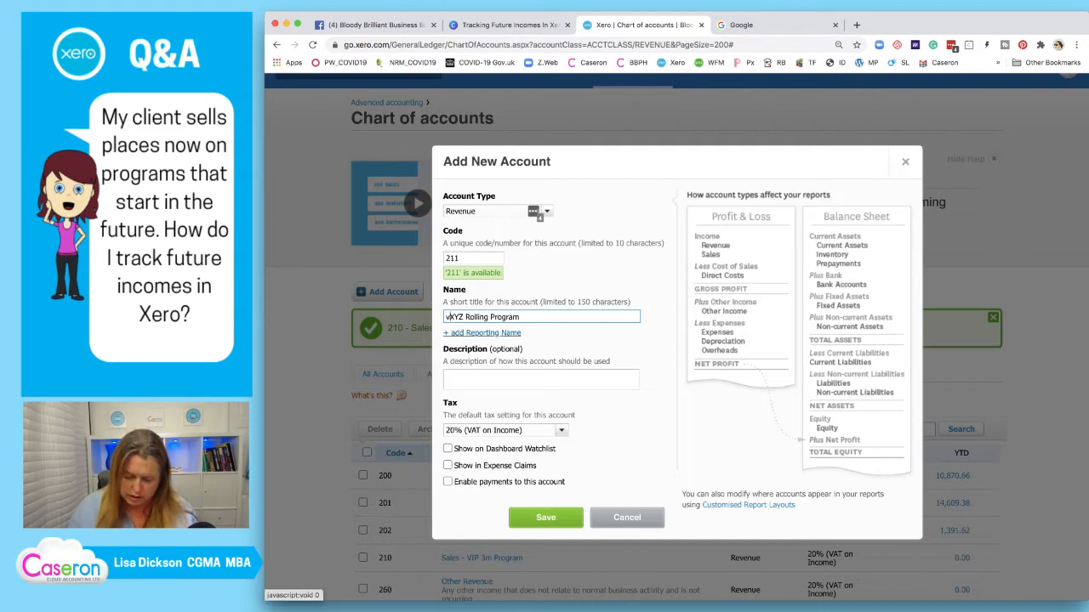
key("BackSpace")
type("Sales")
type(" -")
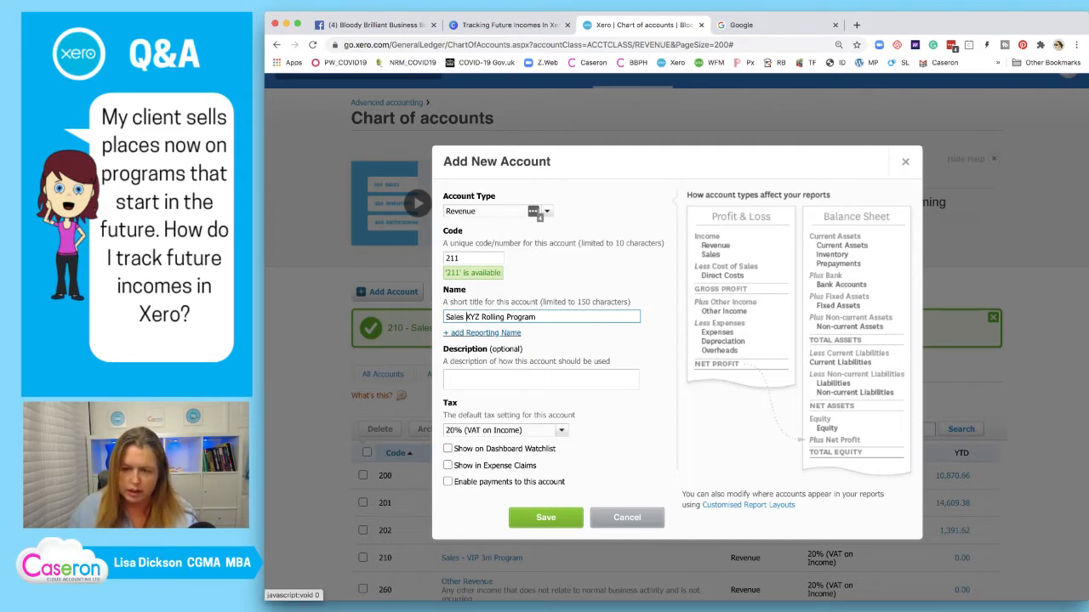
Save account 211 and start another new account
scroll(676, 338, "up", 1)
scroll(676, 338, "down", 1)
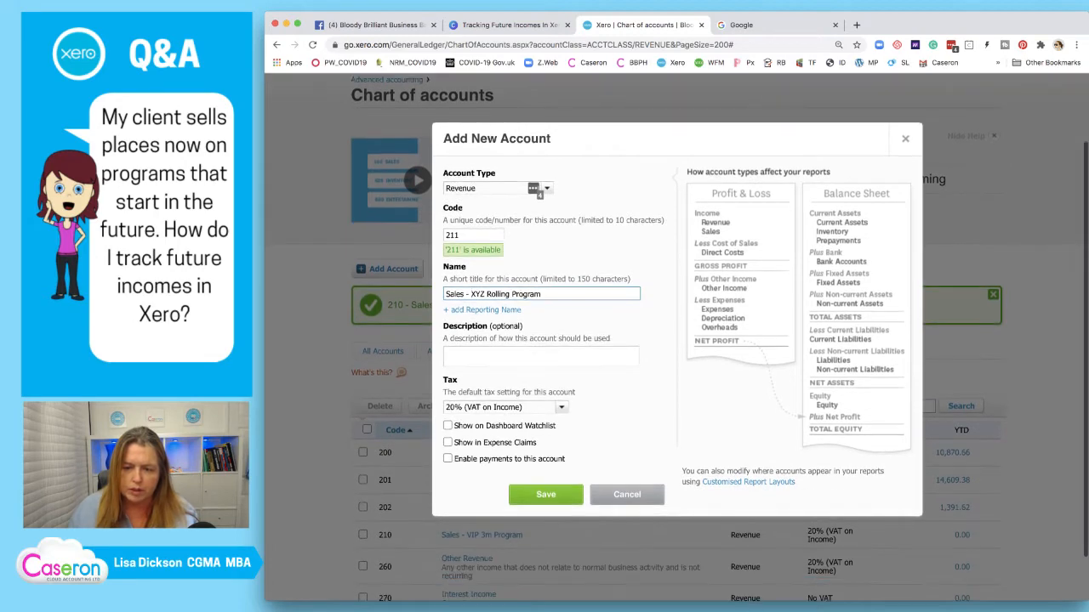
left_click(546, 494)
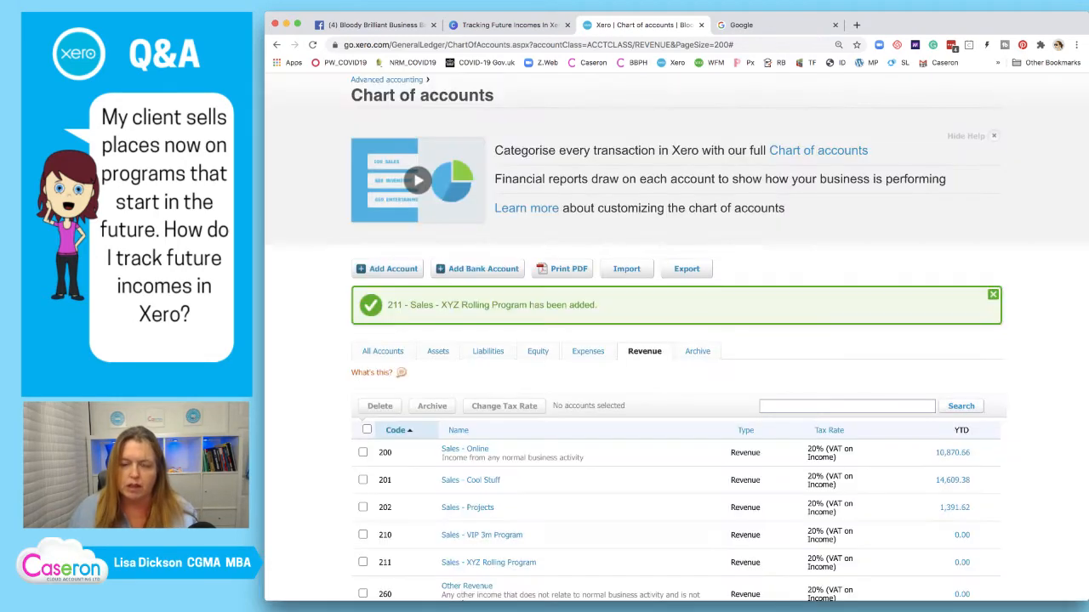
left_click(393, 269)
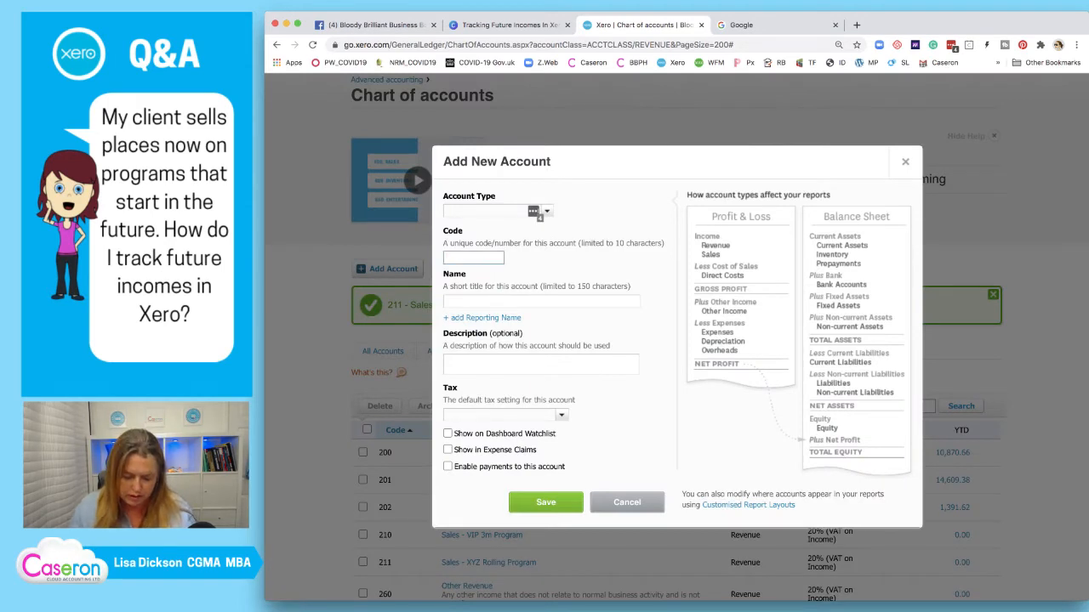
Give the new account code 212 and account type Revenue
type("212")
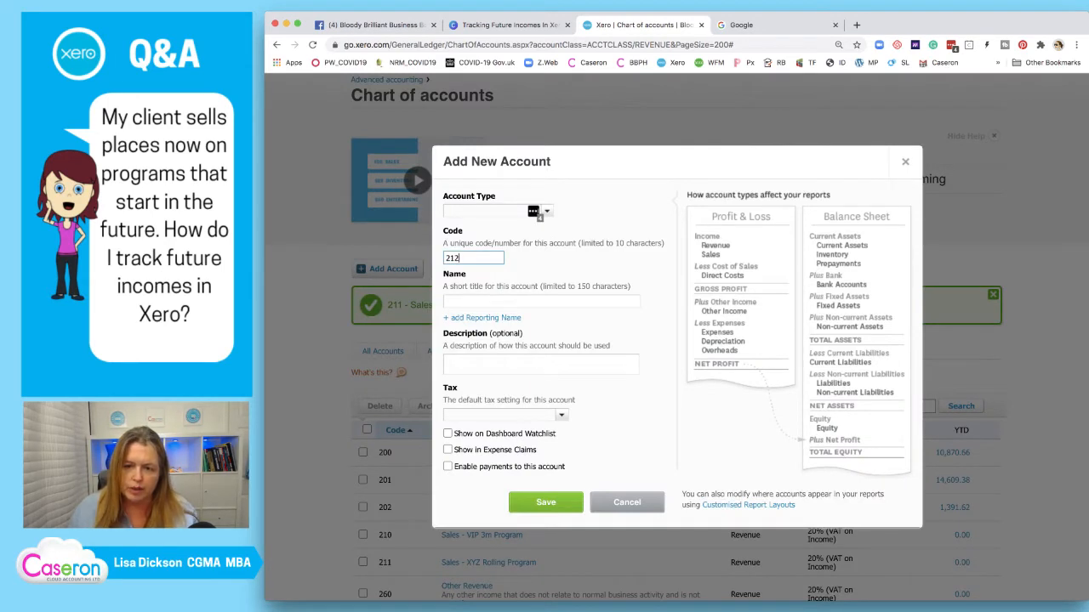
key("shift+Tab")
type("rev")
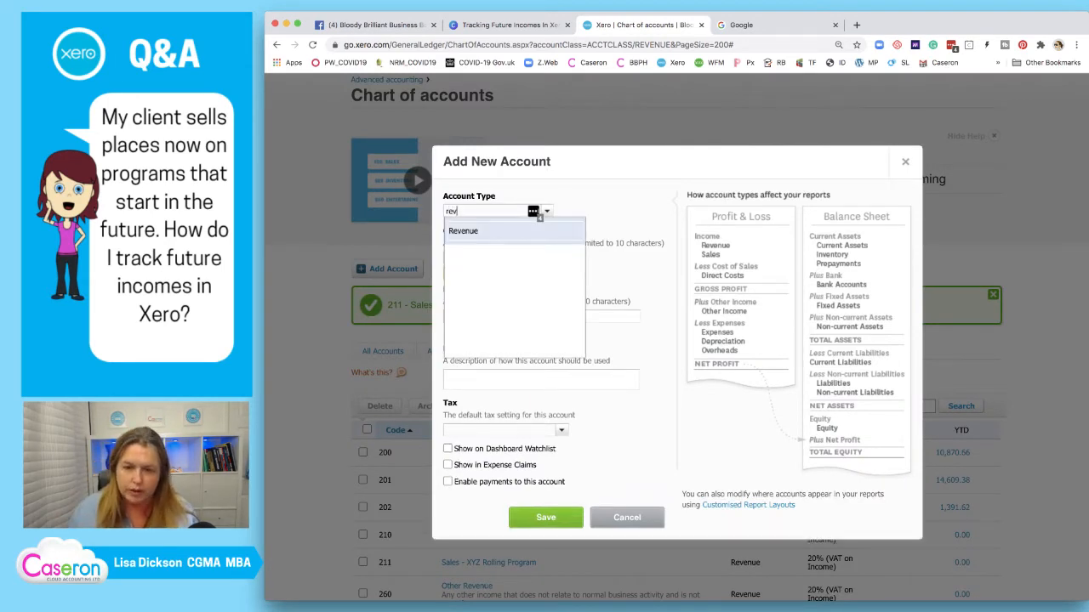
key("Return")
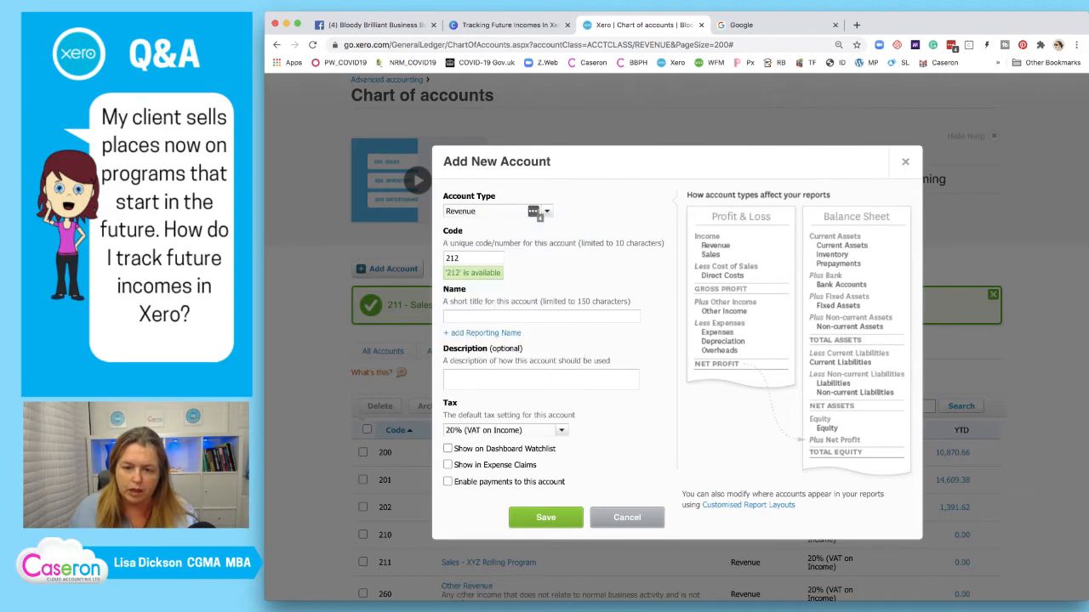
Check the Courses label in Canva, then name account 212 'Sales - Inhouse Courses' and save it
left_click(510, 26)
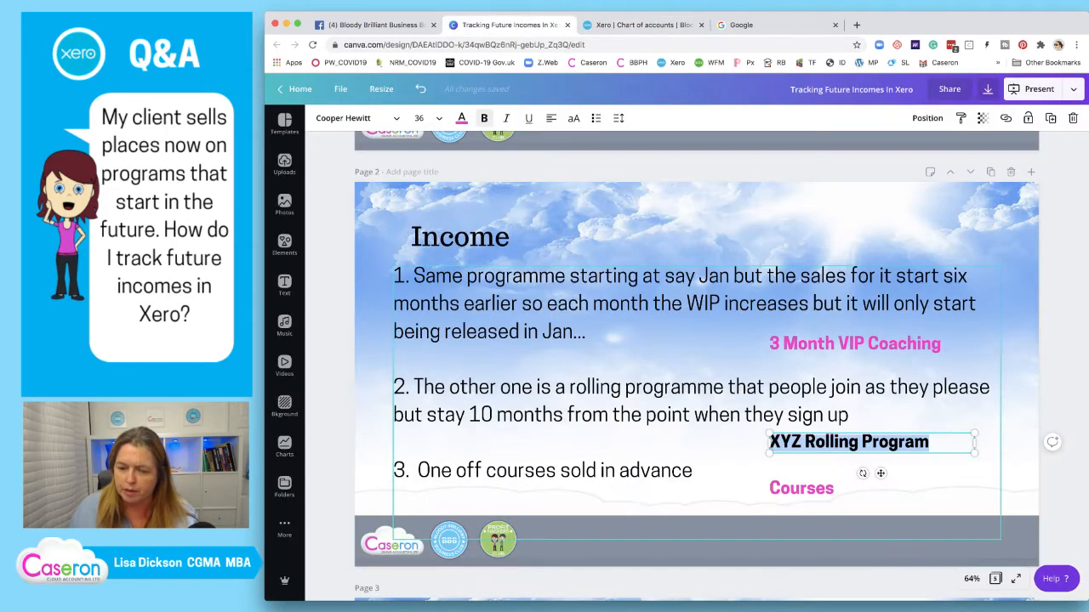
double_click(802, 489)
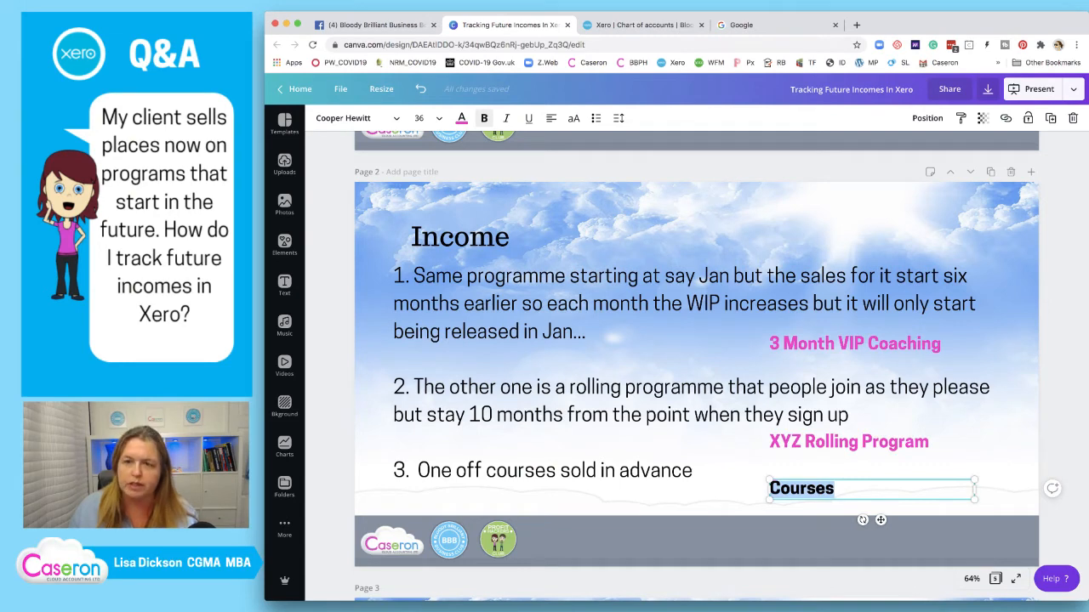
key("ctrl+Tab")
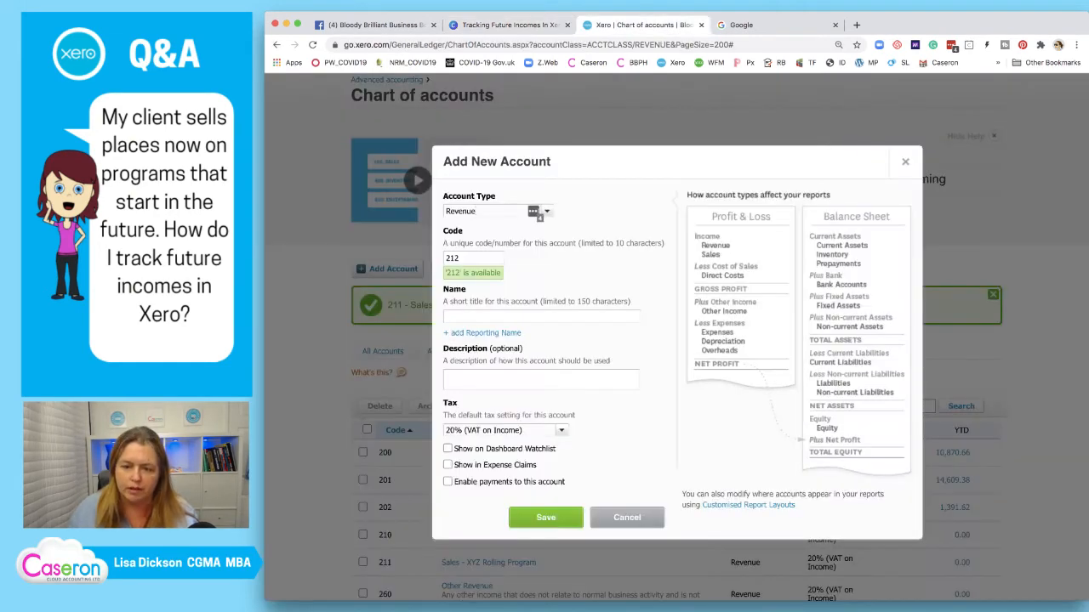
left_click(519, 316)
type("Sales ")
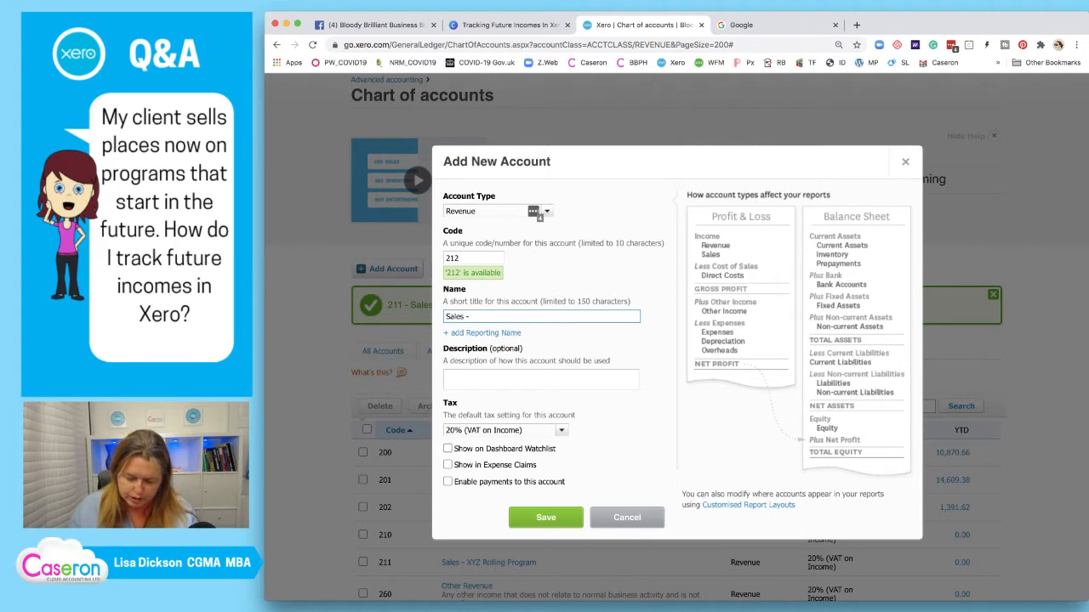
type("- Inhouse")
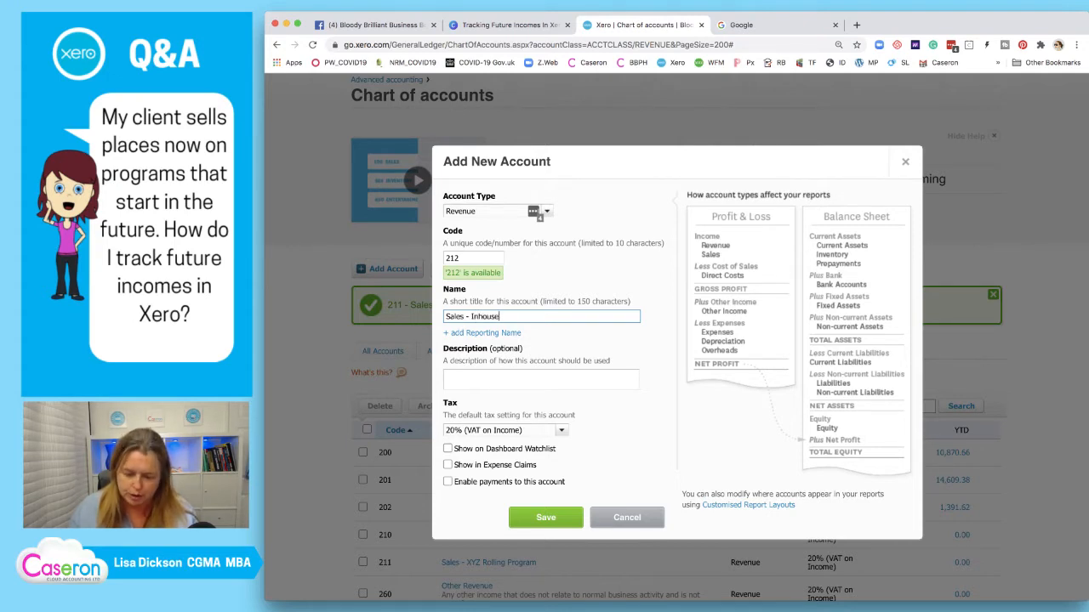
type(" Coy")
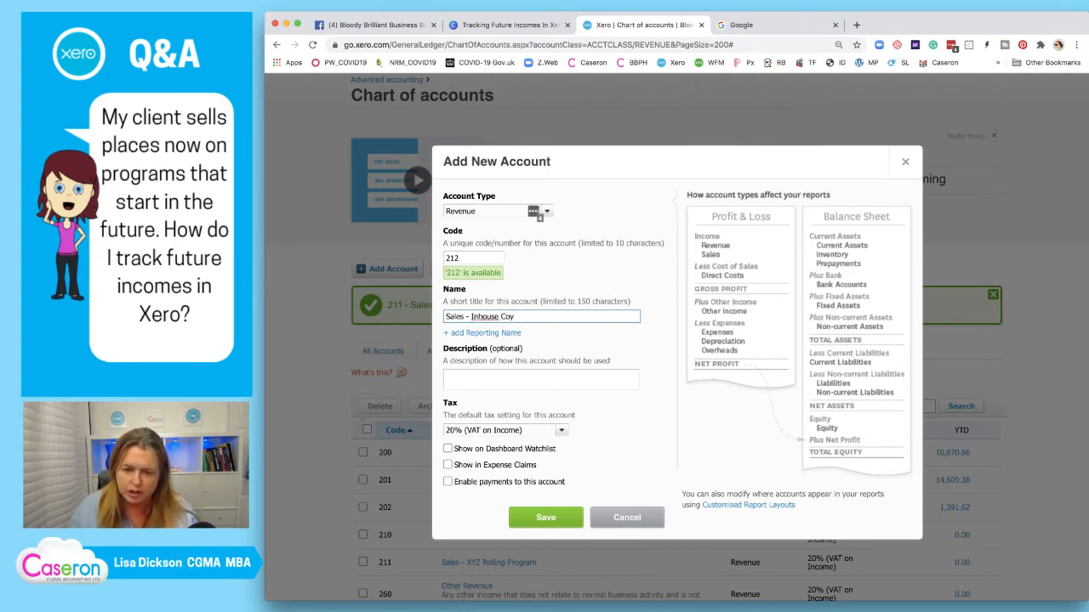
key("BackSpace")
type("urses")
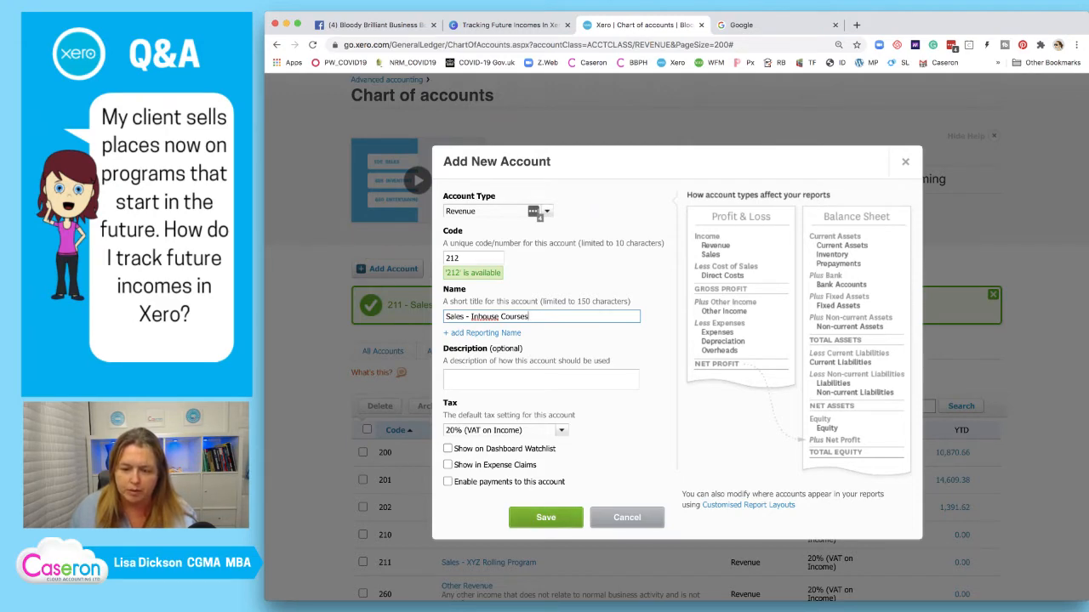
left_click(546, 517)
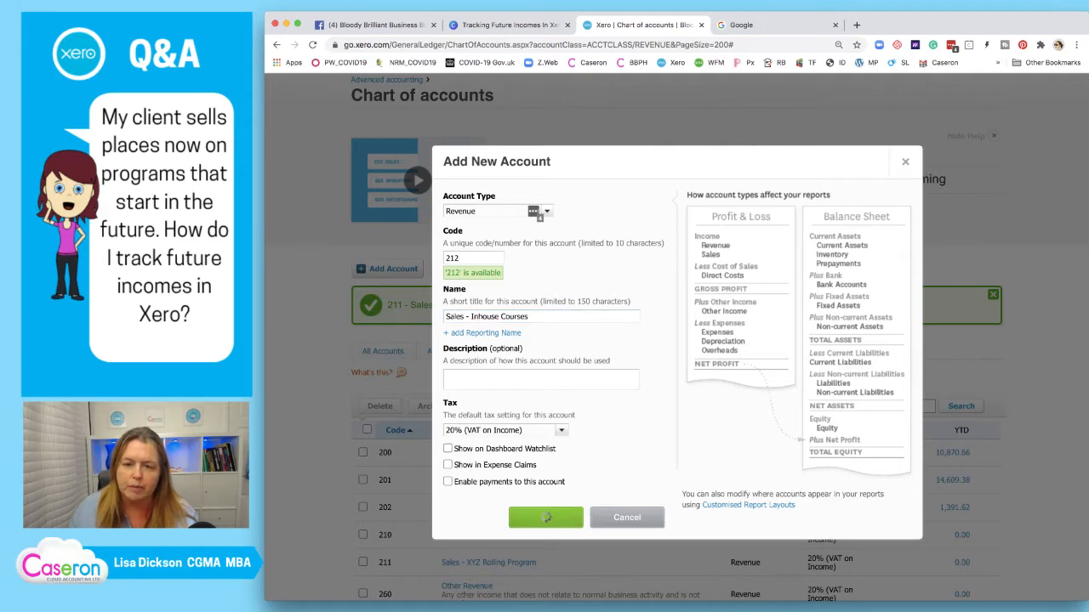
left_click(508, 25)
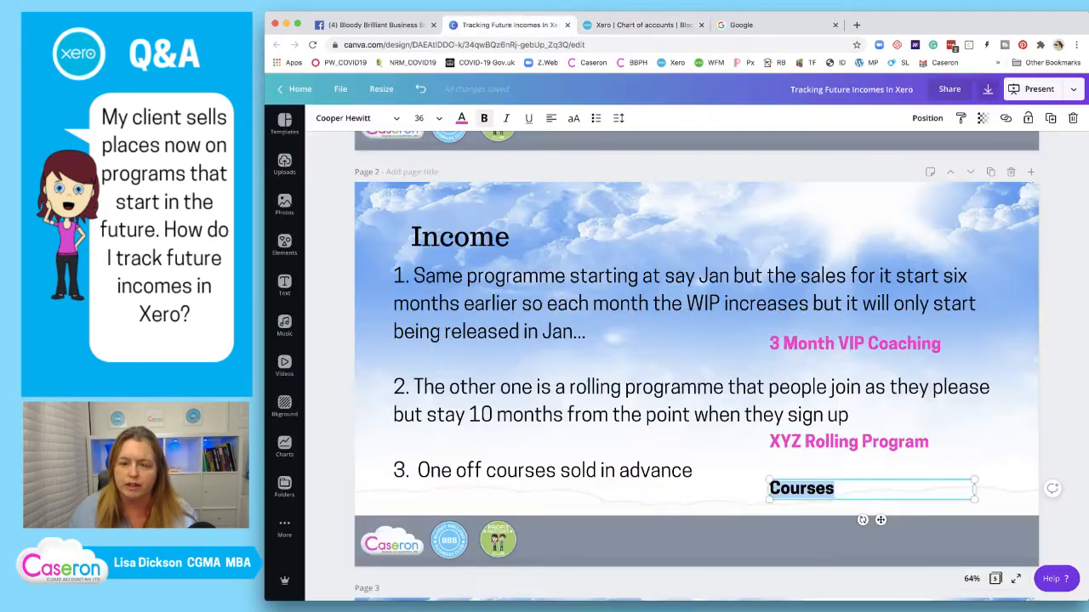
Duplicate the green checkmark on the Actions slide and place a smaller copy beside Sales
scroll(697, 366, "down", 15)
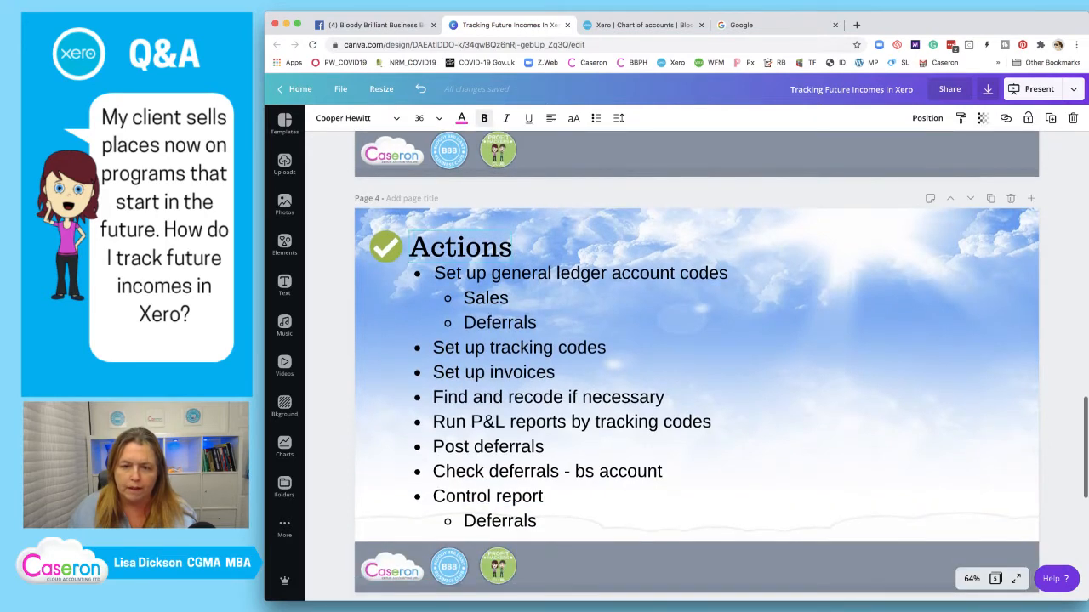
left_click(386, 246)
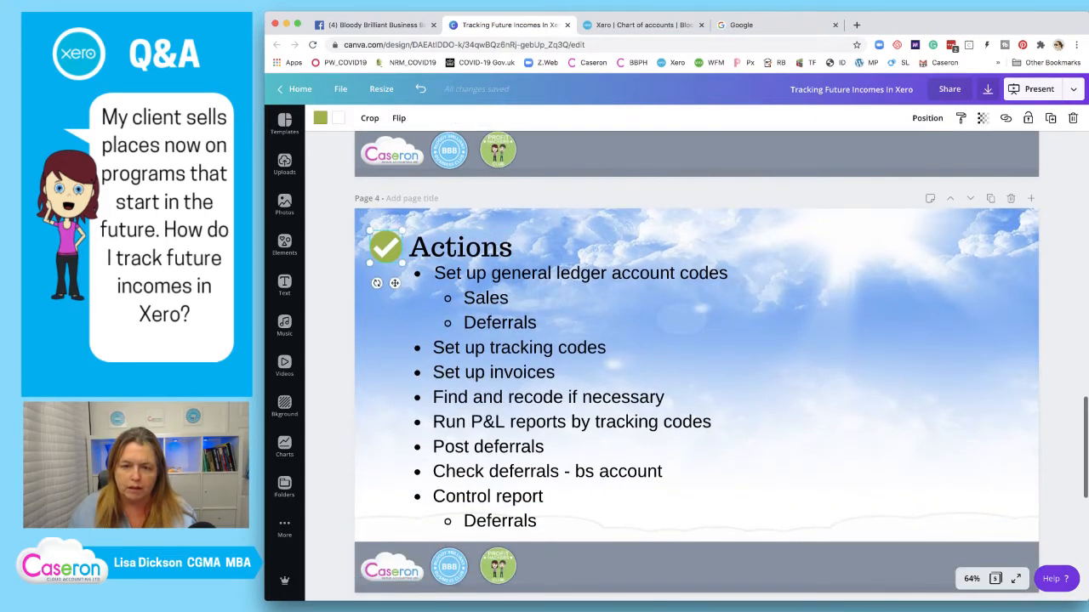
key("super+v")
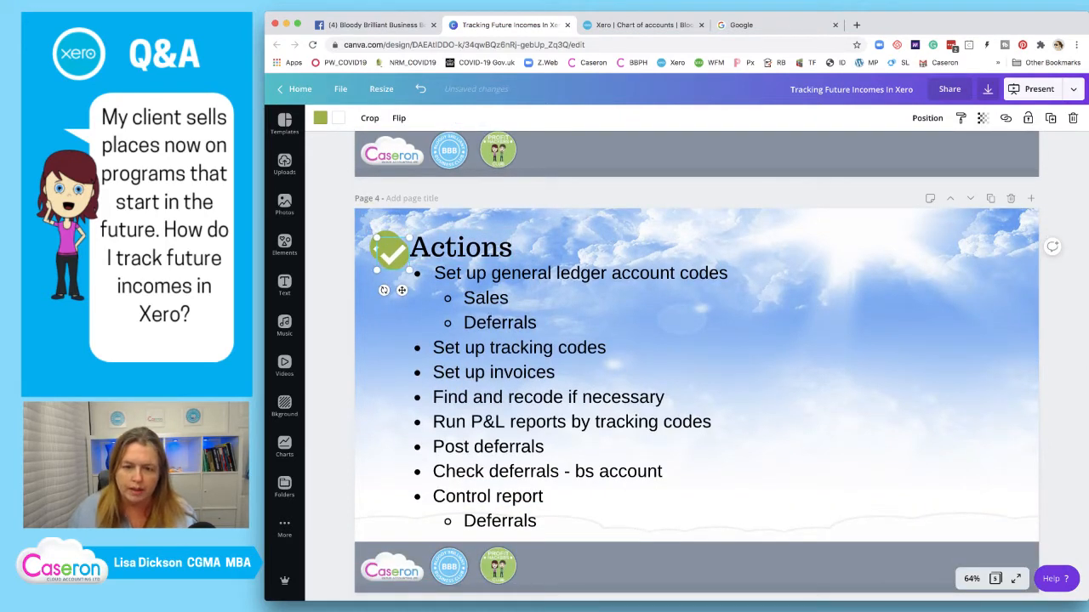
left_click_drag(390, 249, 532, 296)
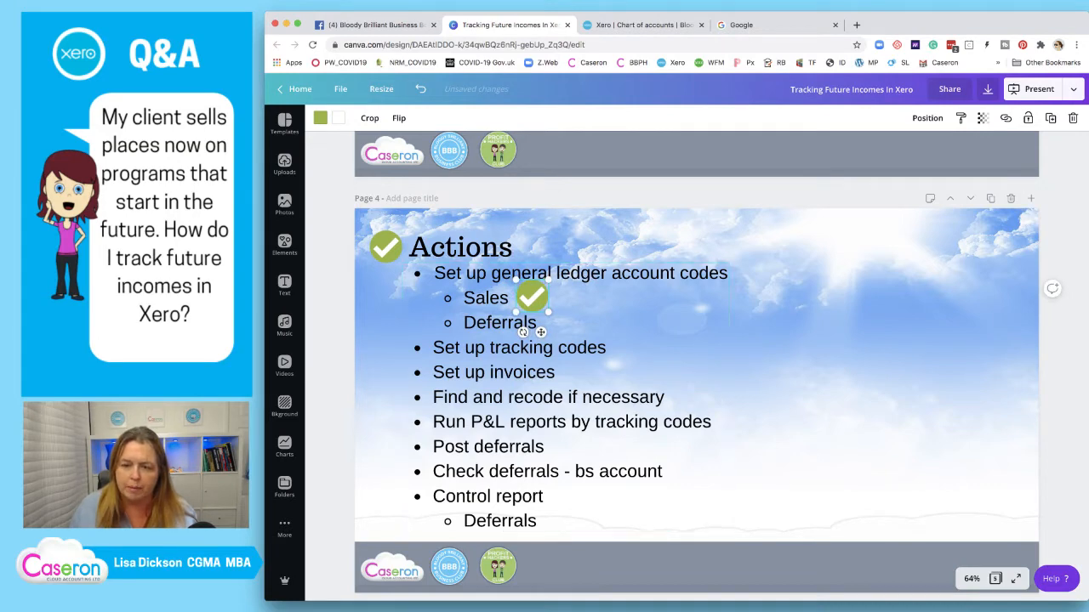
left_click_drag(548, 312, 527, 296)
left_click(644, 24)
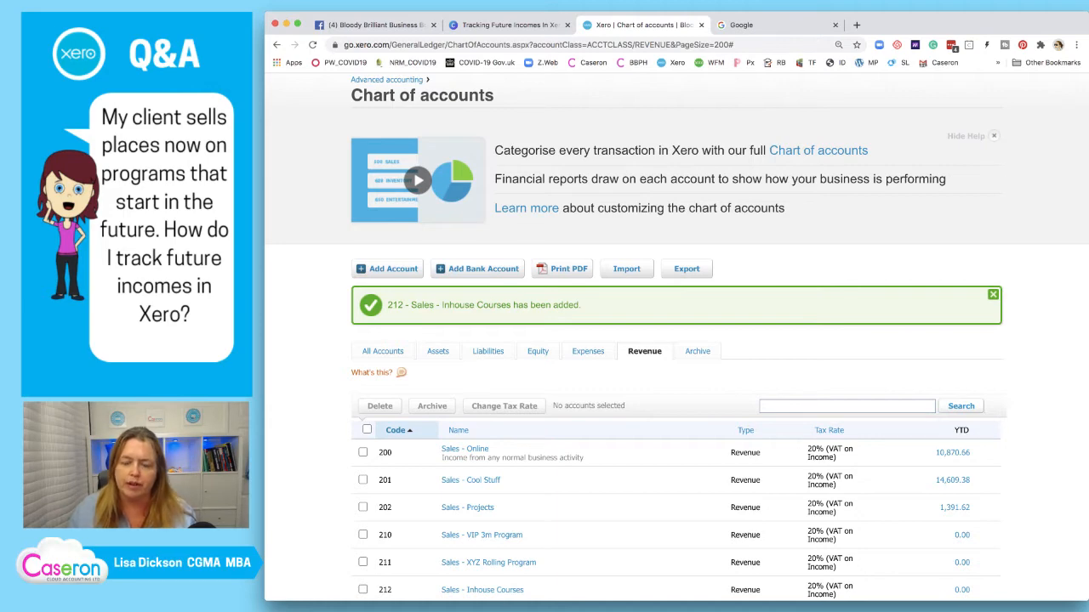
Show the Liabilities accounts and open 811 Credit Card Control Account for editing
scroll(437, 243, "down", 3)
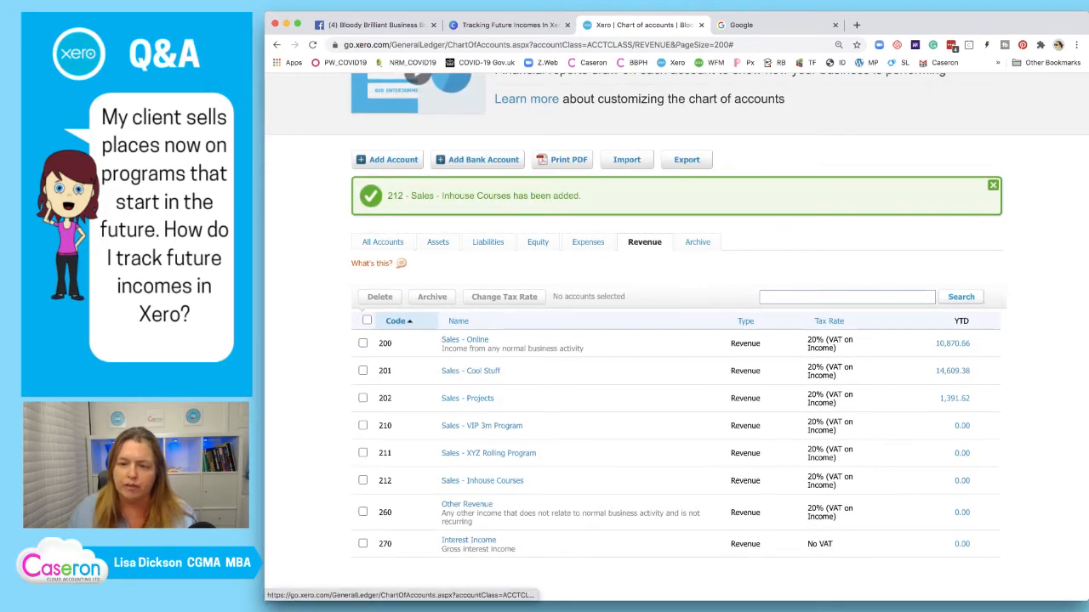
left_click(487, 242)
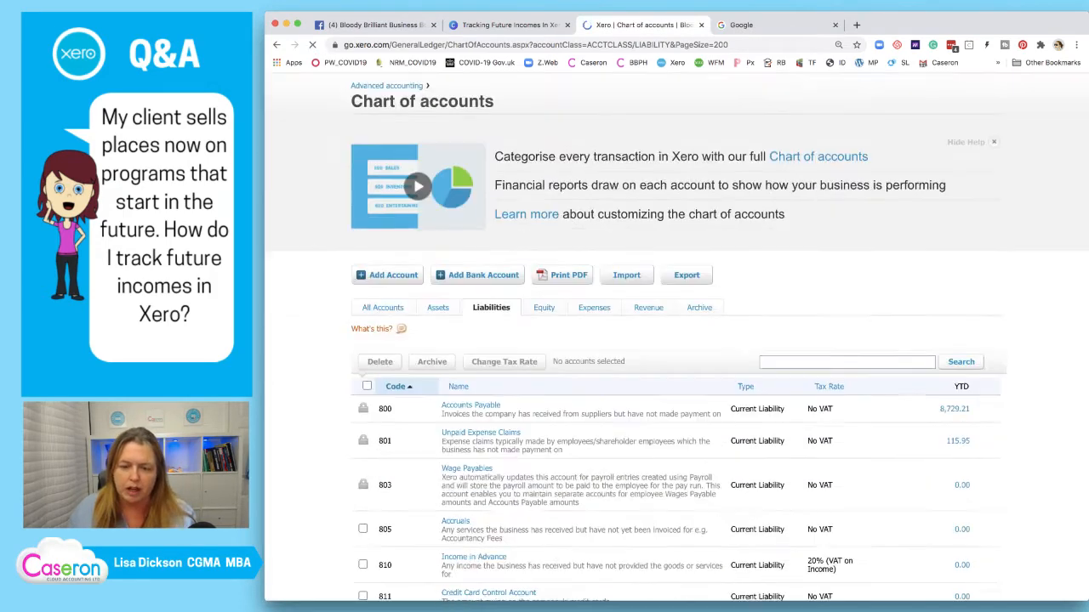
scroll(677, 340, "down", 5)
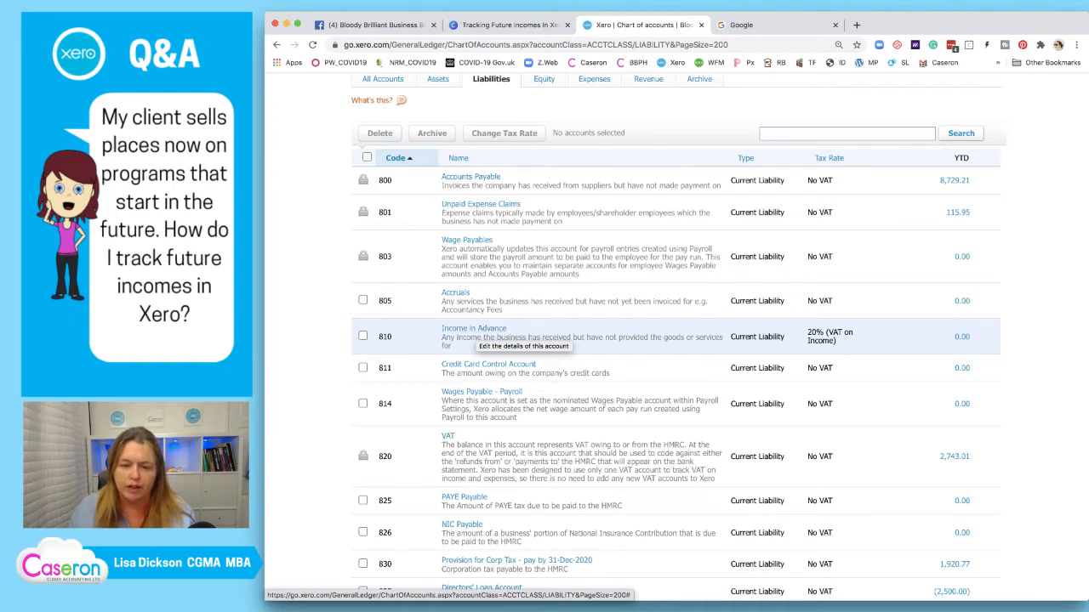
left_click(426, 371)
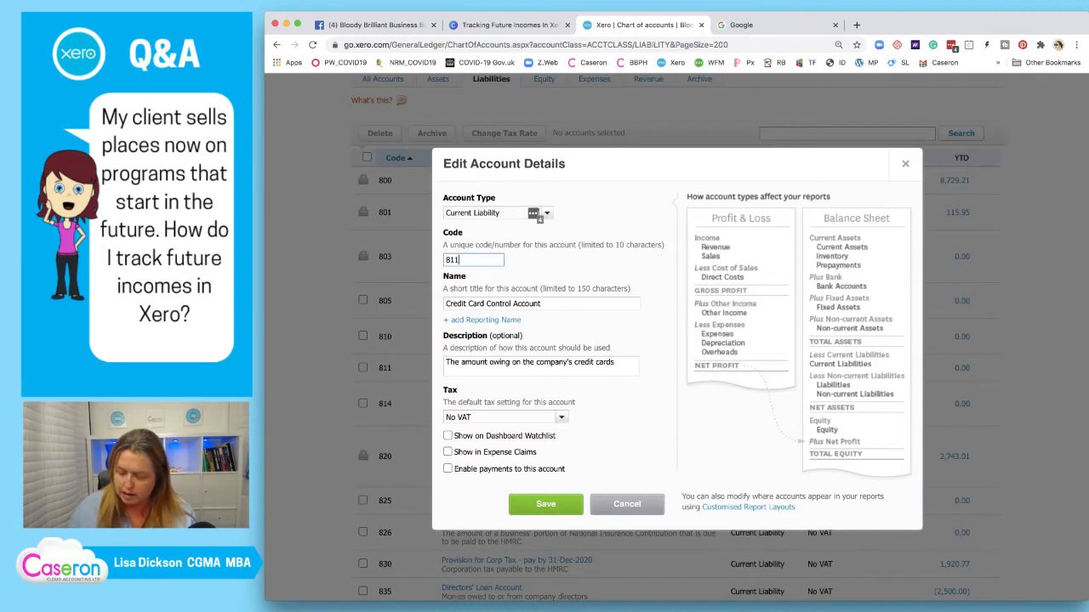
Change the Credit Card Control Account code from 811 to 819 and save it
key("BackSpace")
type("9")
scroll(676, 340, "up", 1)
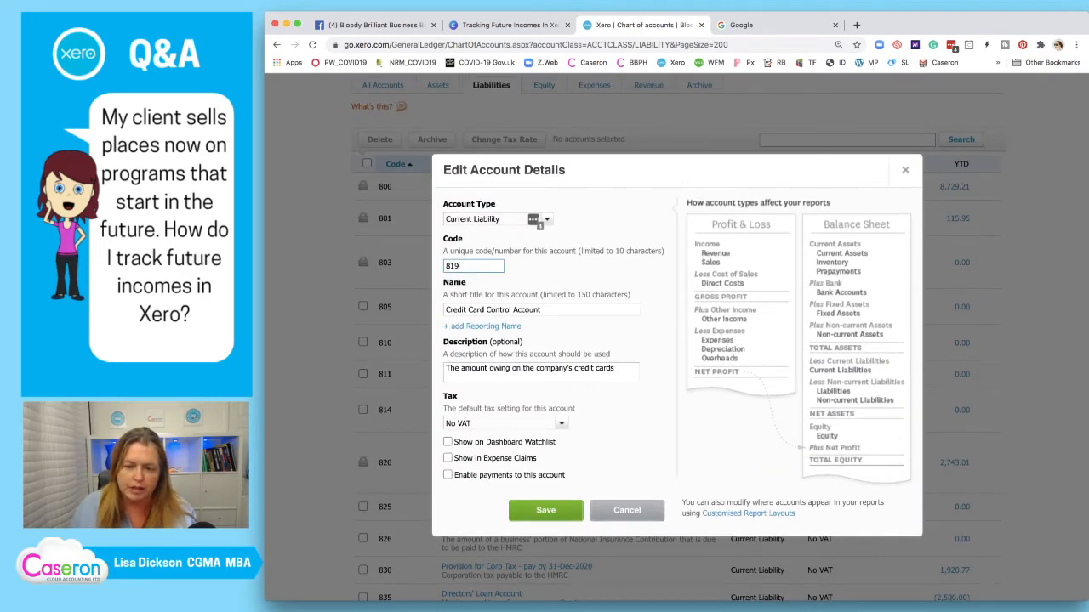
left_click(546, 511)
left_click(546, 526)
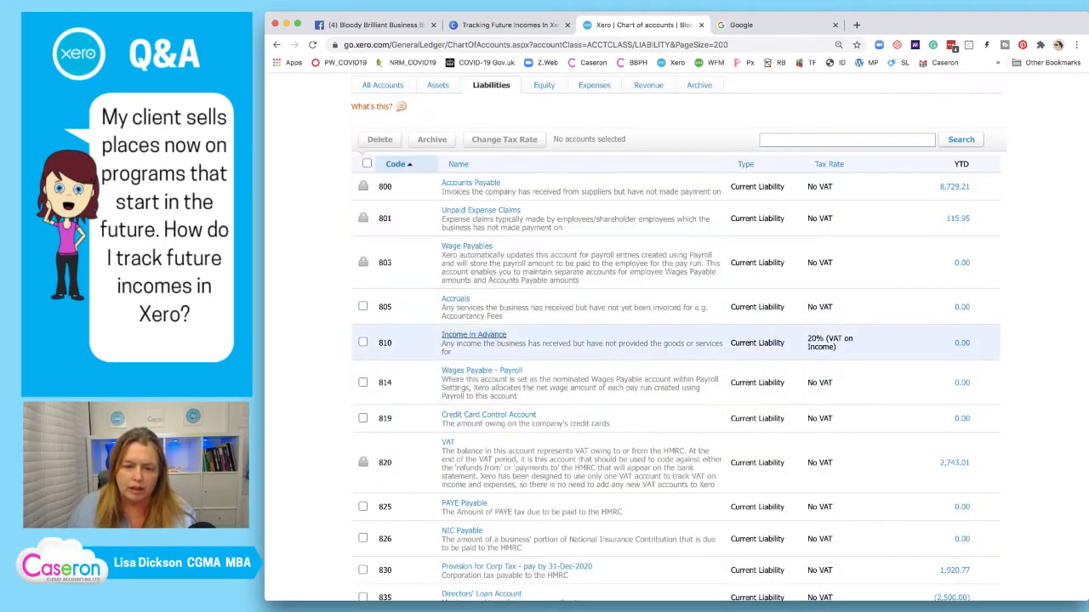
Resave the Income in Advance account and start a new account
left_click(474, 335)
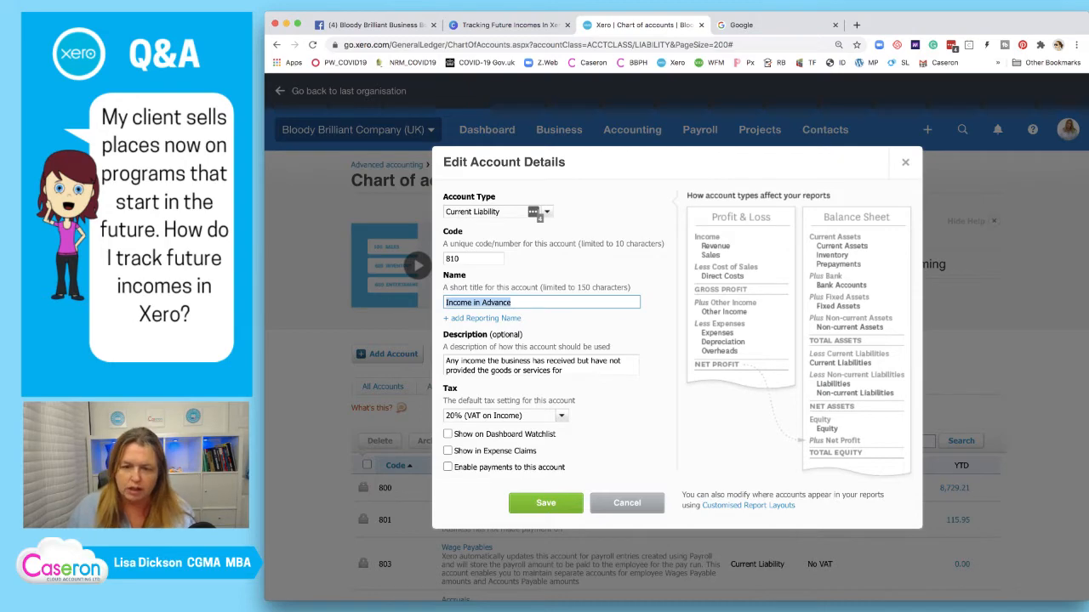
left_click(546, 503)
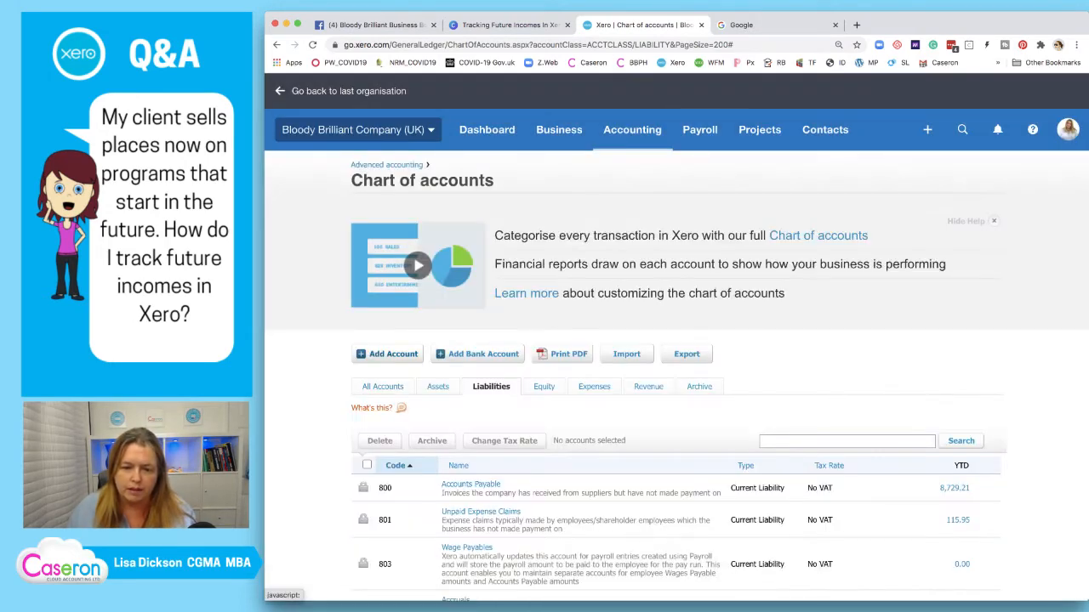
left_click(393, 354)
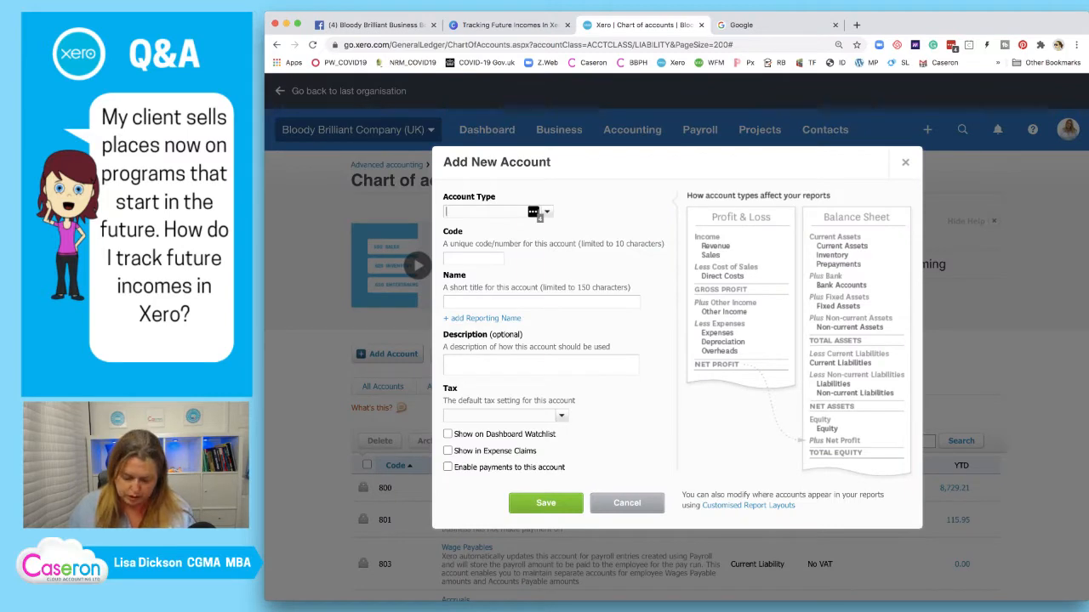
Start a Current Liability account with code 812 and name beginning 'Income in Advance -'
type("curr")
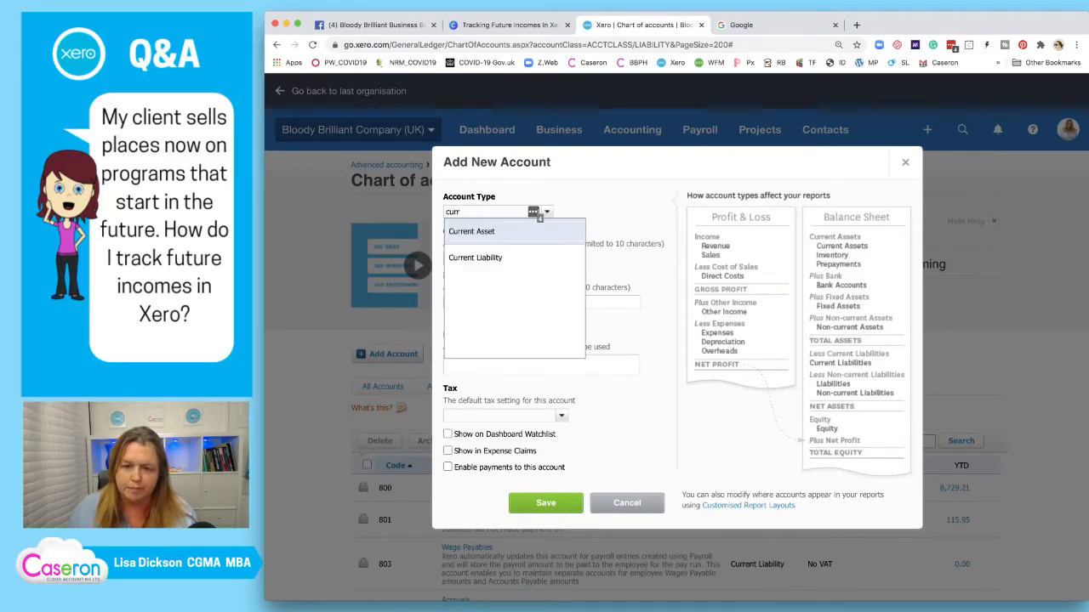
key("Down")
key("Return")
key("Tab")
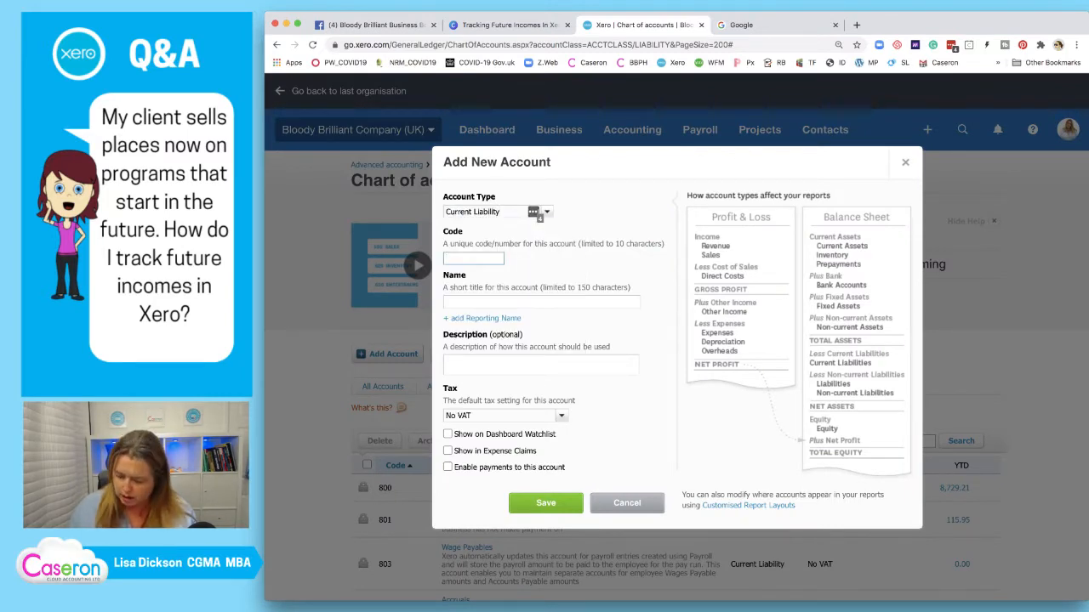
type("812")
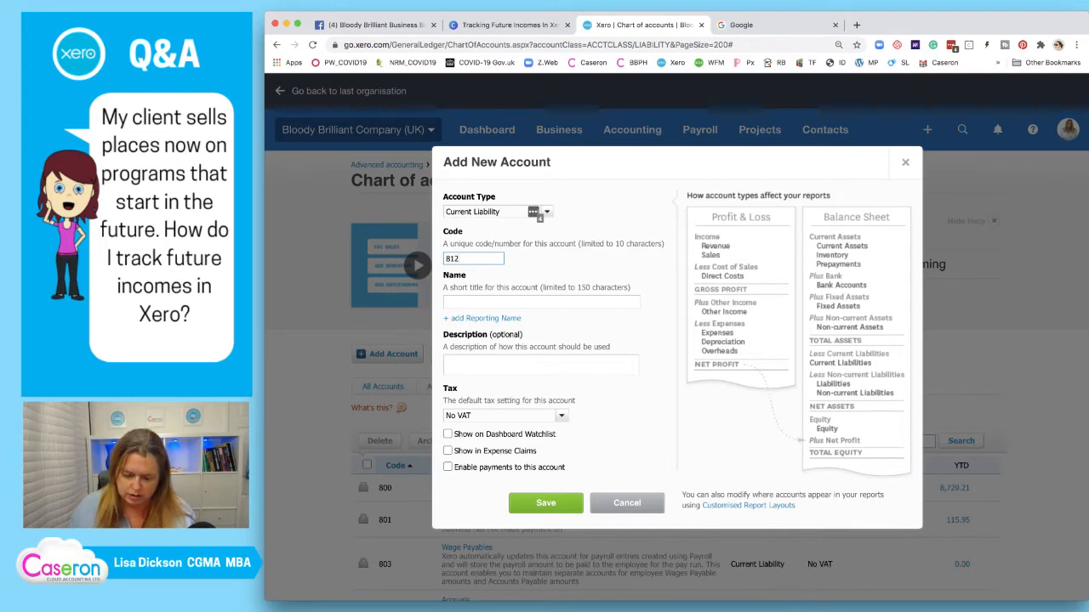
key("Tab")
type("Income in Advance")
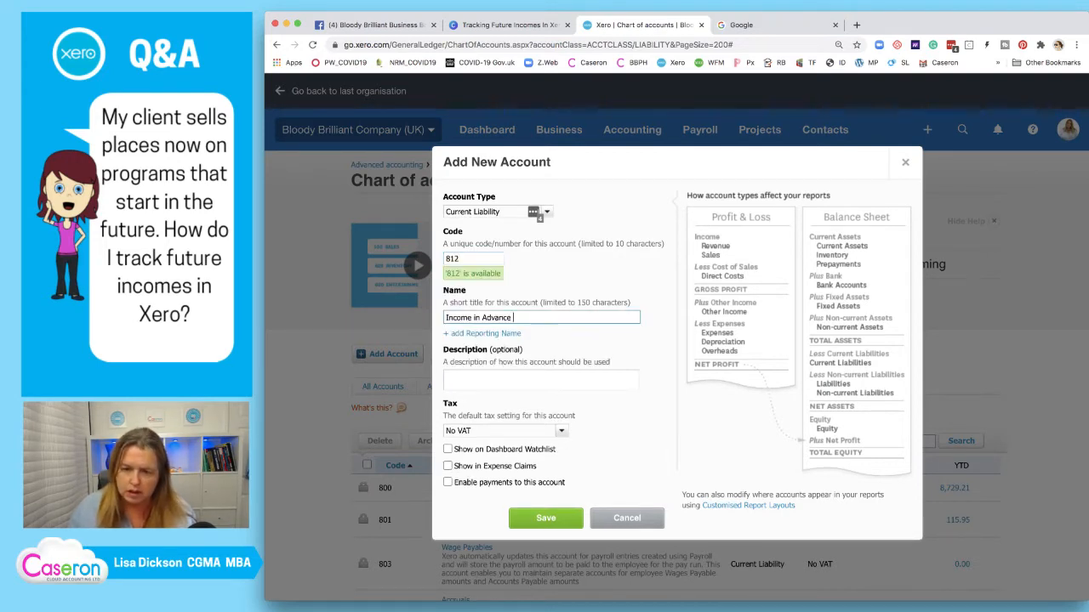
type(" -")
Check the program name in Canva, complete 'Income in Advance - 3m VIP Coaching', and save
left_click(508, 26)
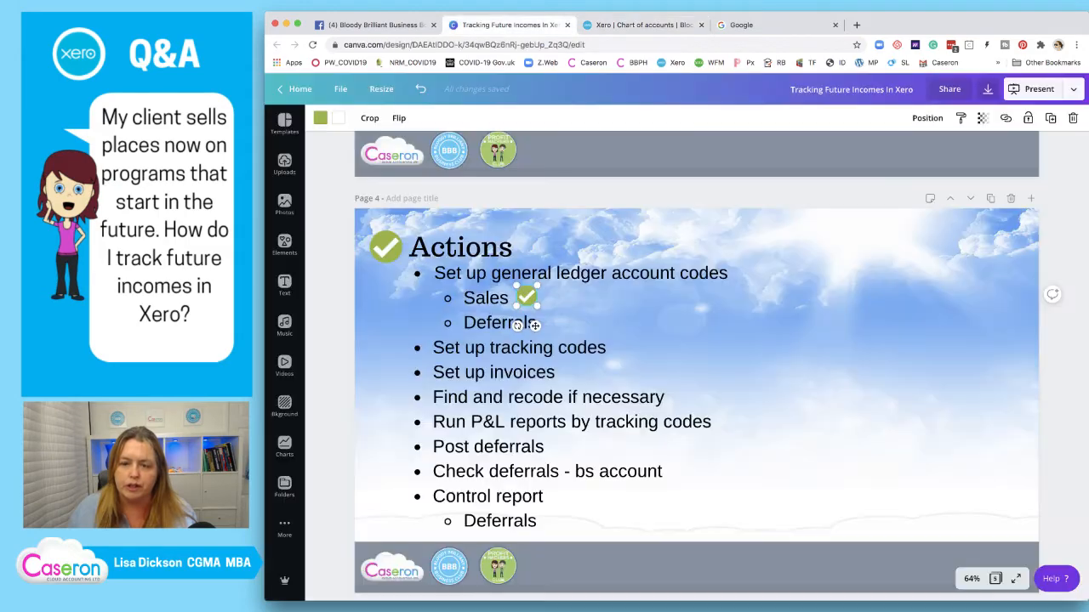
scroll(535, 326, "up", 15)
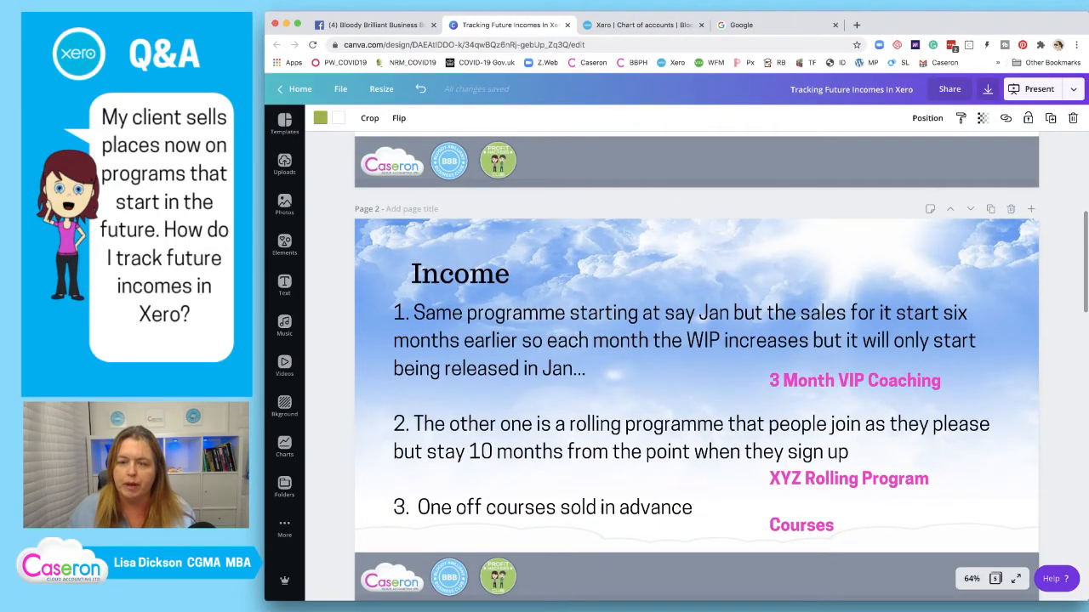
left_click(644, 25)
type("3")
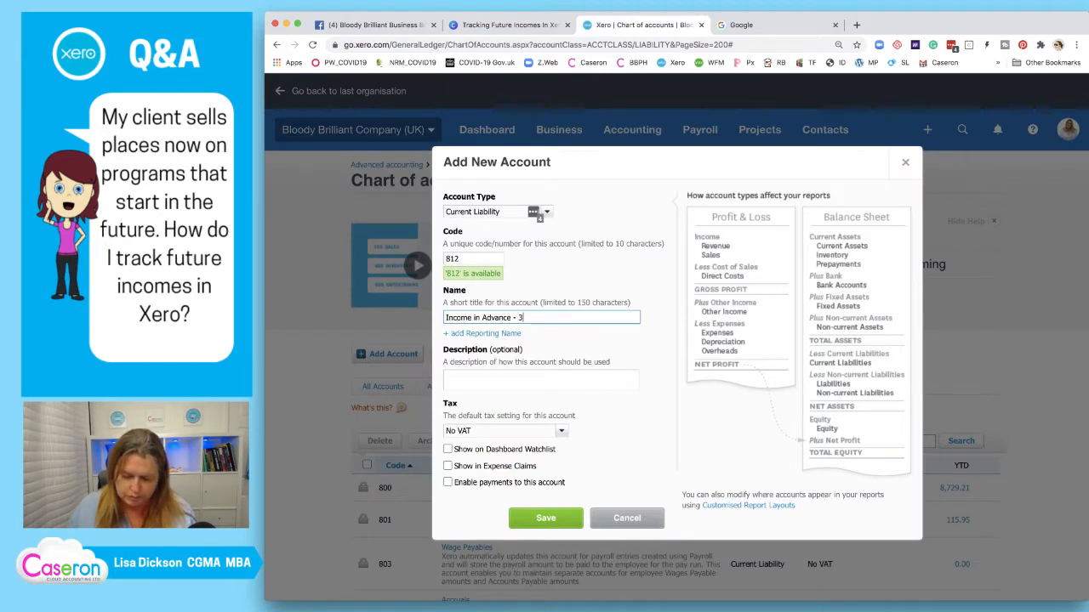
type("m VIP Coach")
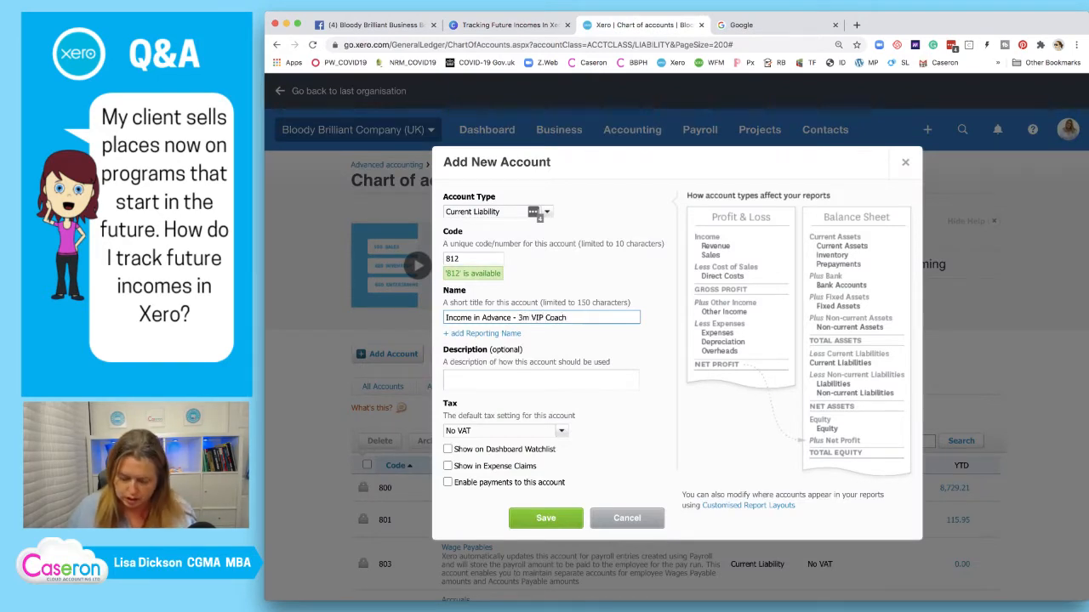
type("ing")
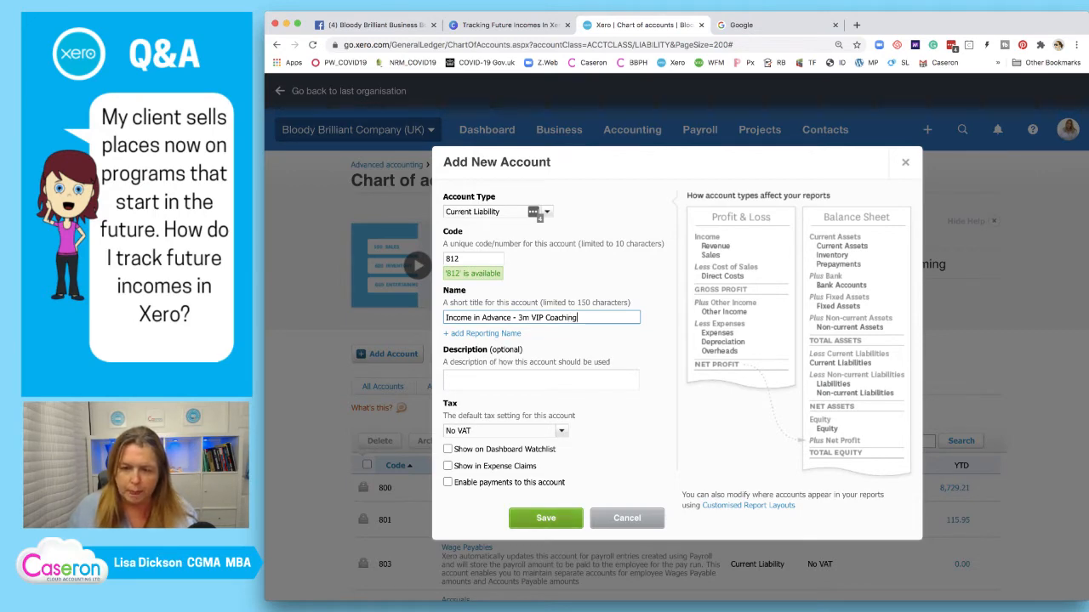
left_click(546, 518)
scroll(676, 340, "down", 3)
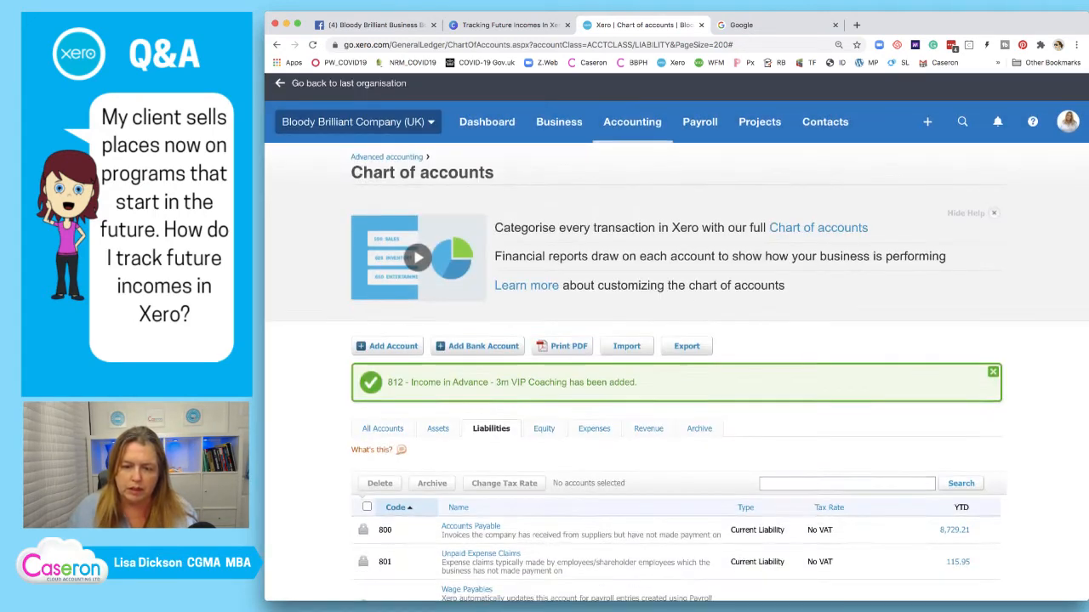
Start a new Current Liability account with code 813 and name prefix 'Income in Advance -'
left_click(388, 224)
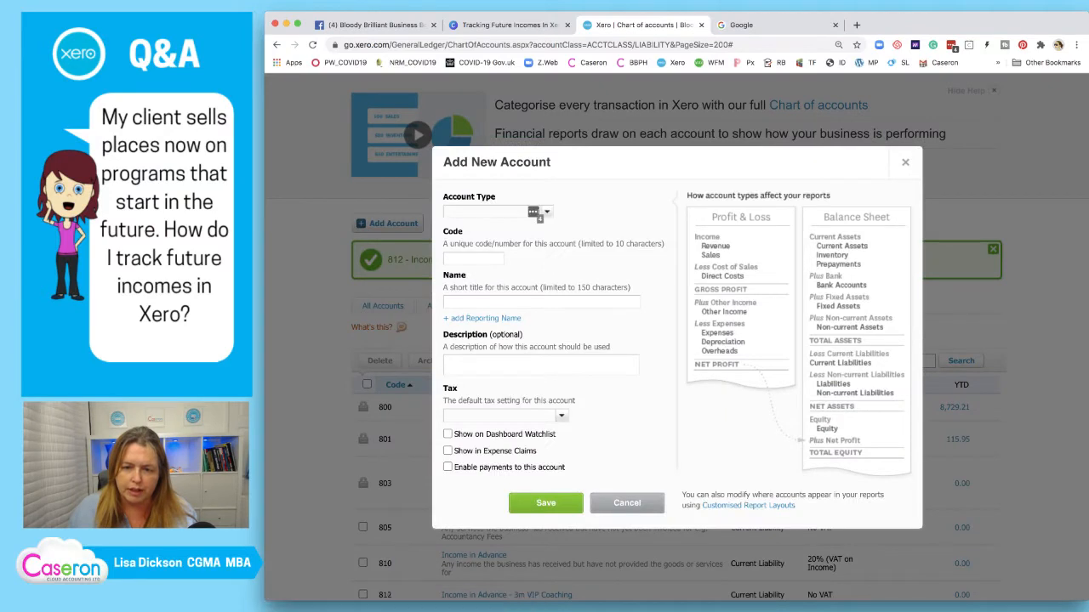
left_click(533, 212)
type("current")
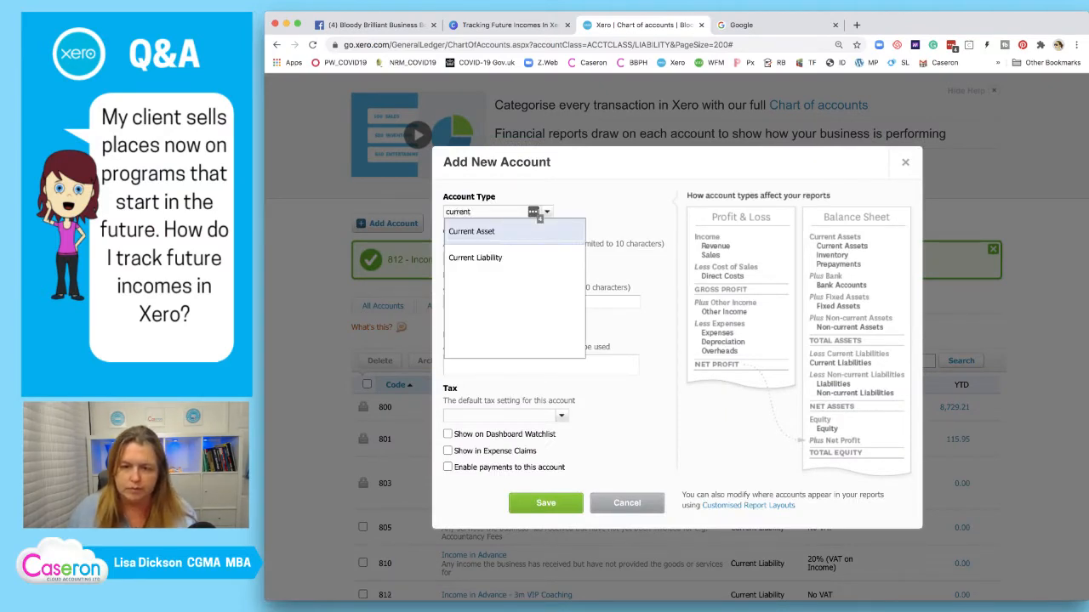
key("Down")
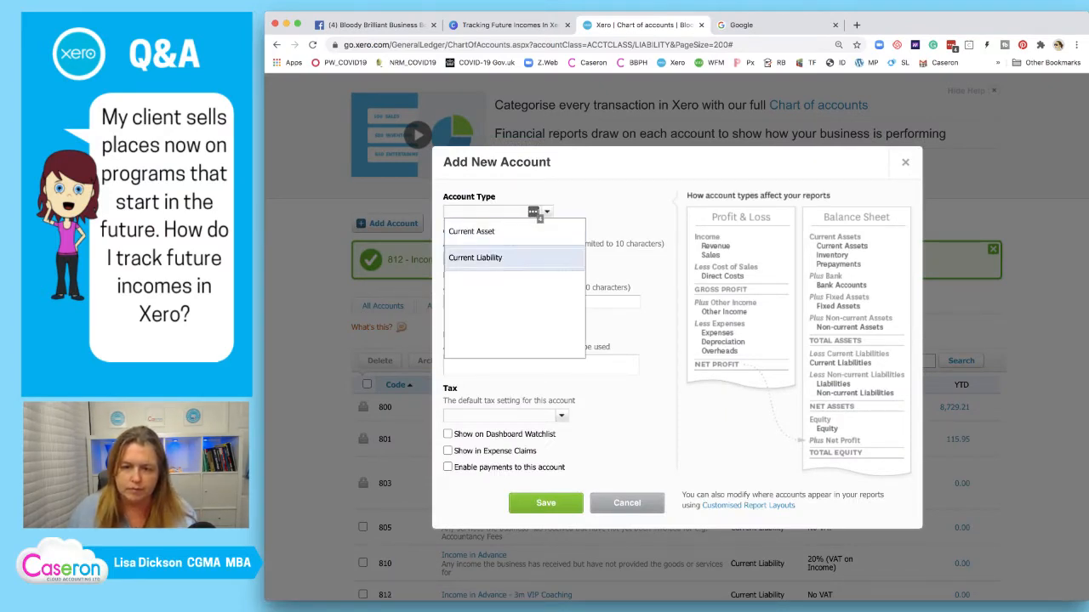
key("Return")
key("Tab")
type("813")
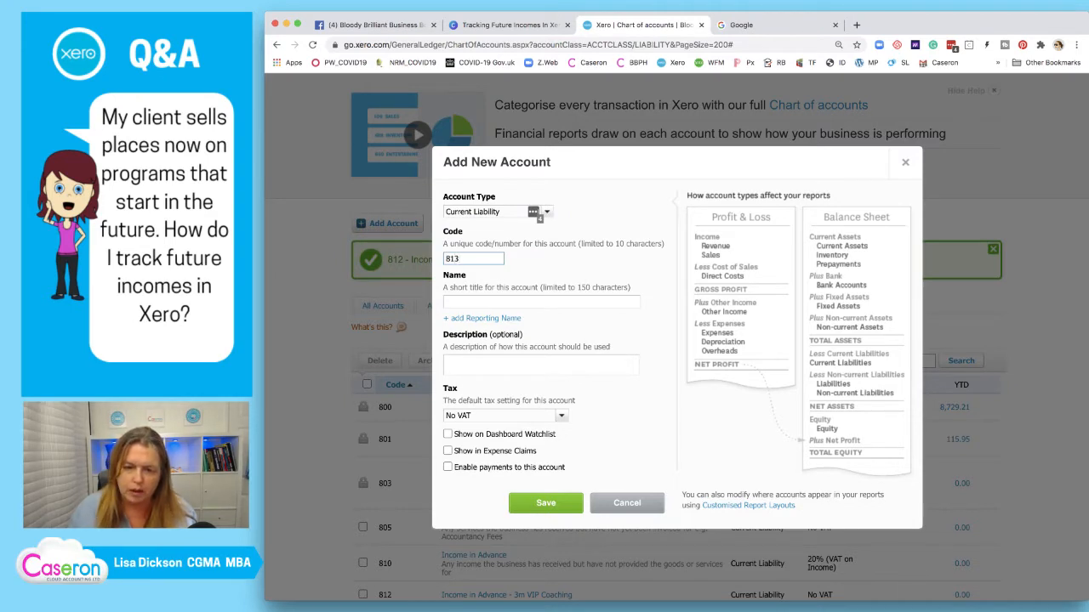
key("Tab")
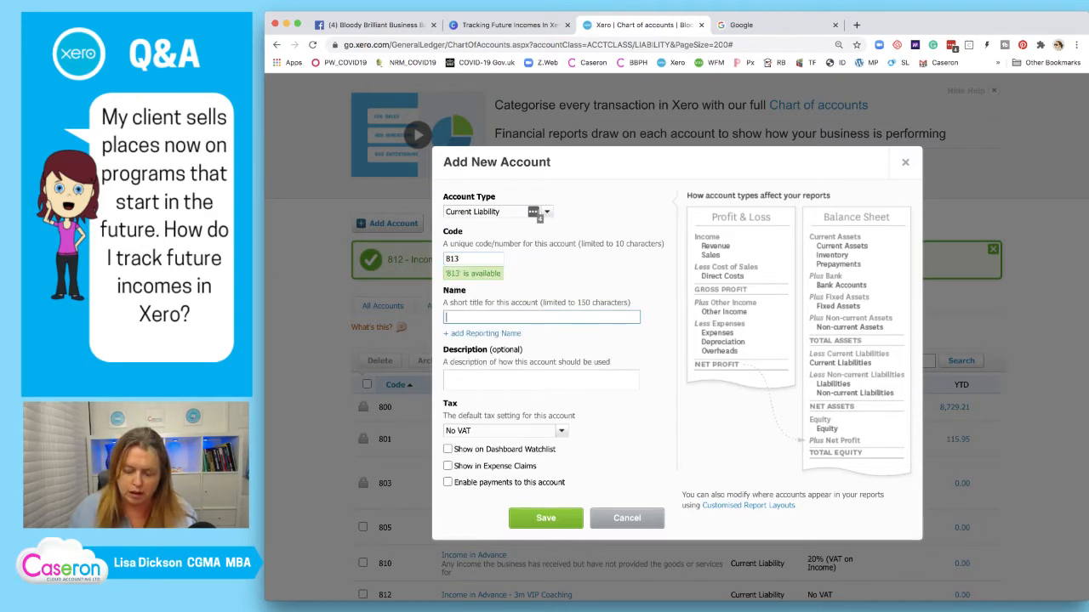
type("Income in Advance")
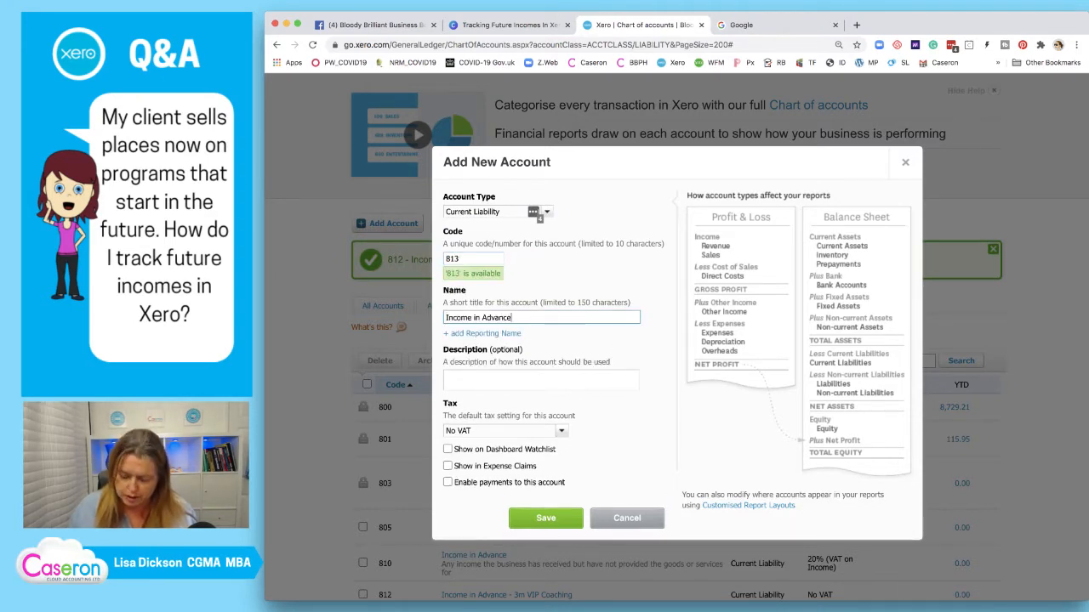
type("-")
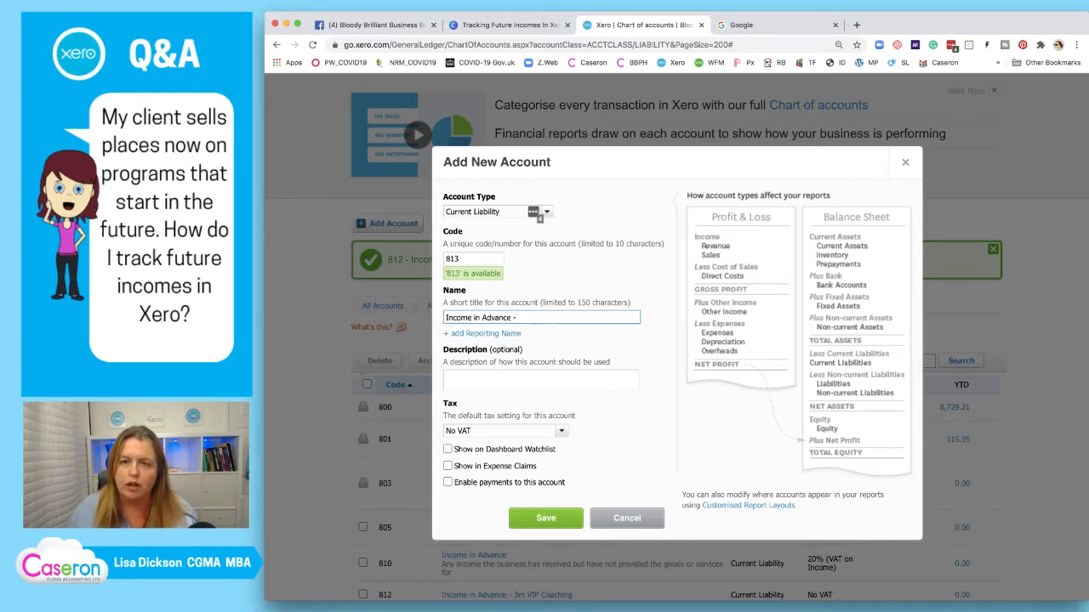
Copy 'XYZ Rolling Program' from Canva into the name, save account 813, and start another account
key("ctrl+shift+Tab")
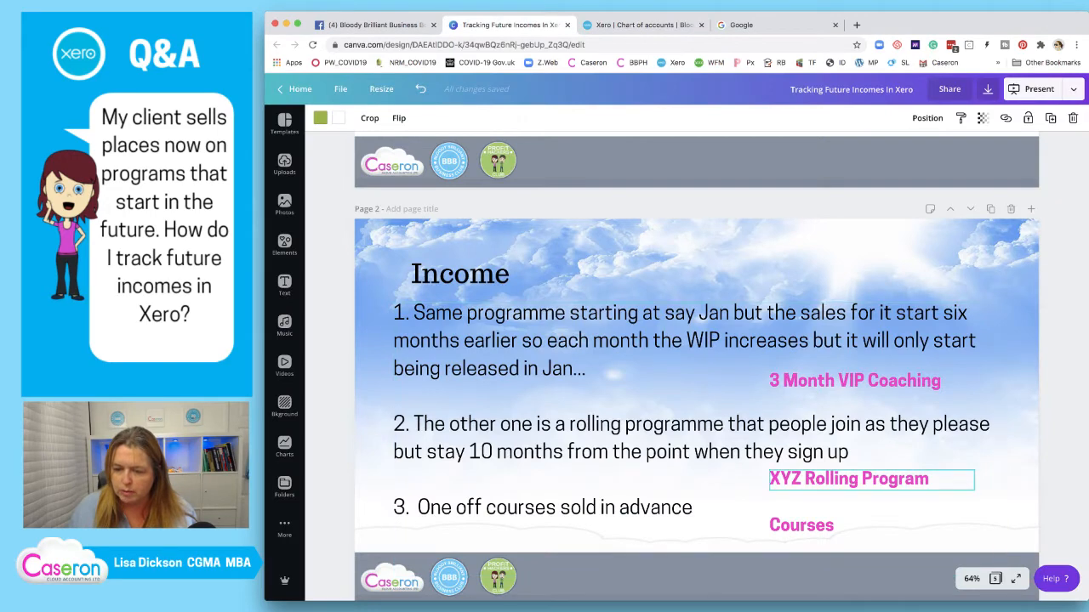
double_click(791, 480)
left_click(791, 480)
key("ctrl+a")
key("super+c")
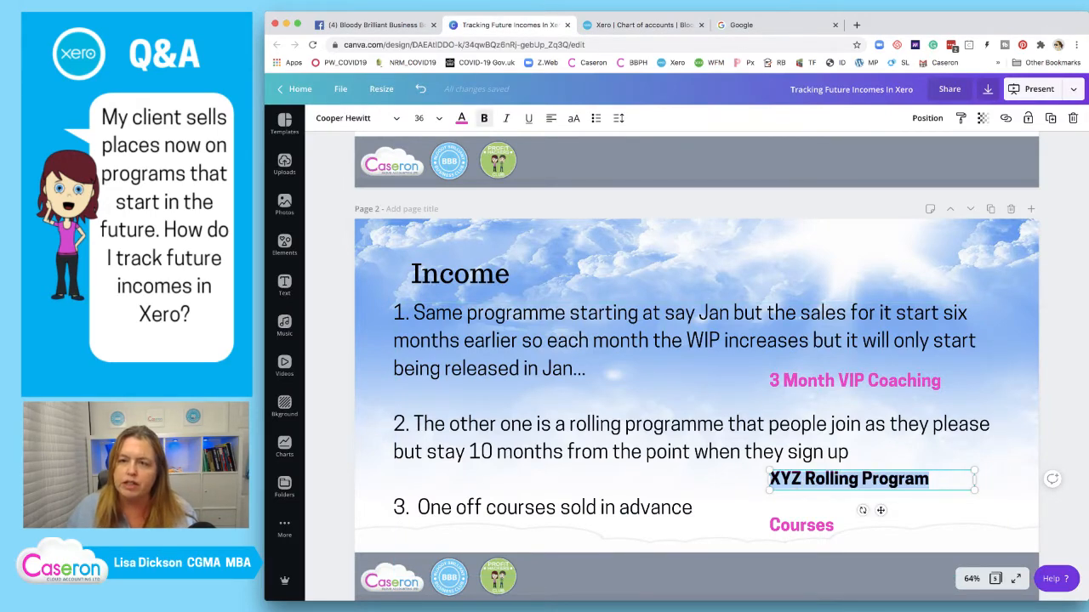
left_click(644, 25)
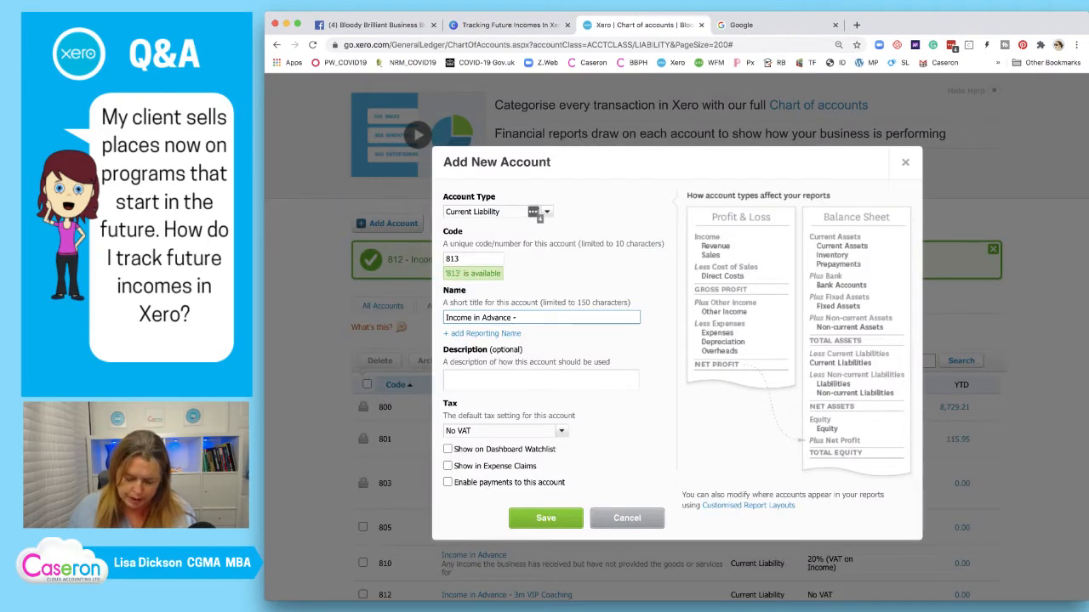
key("super+v")
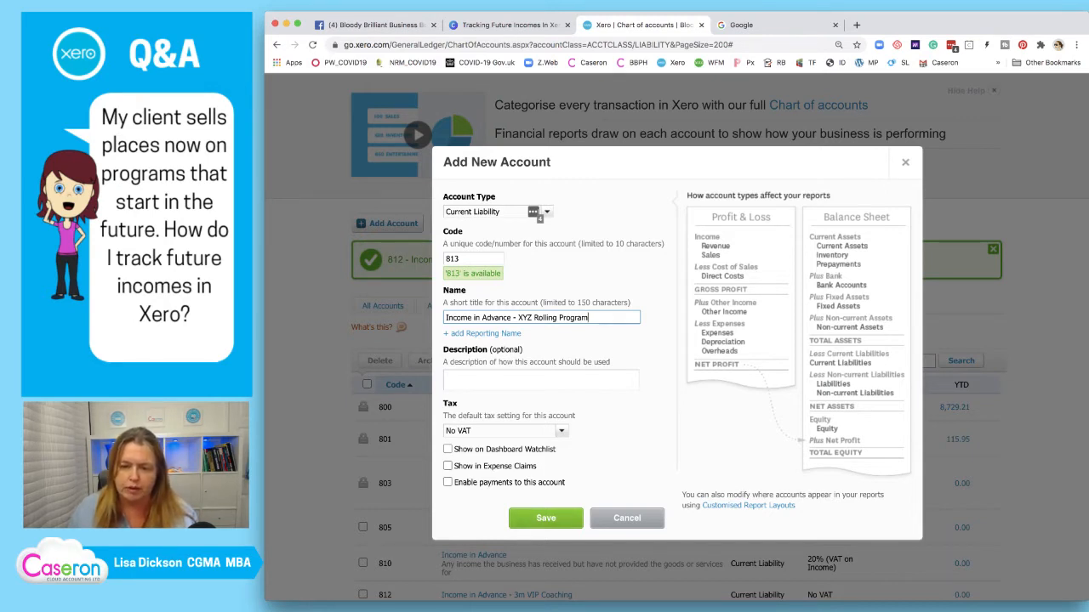
left_click(546, 518)
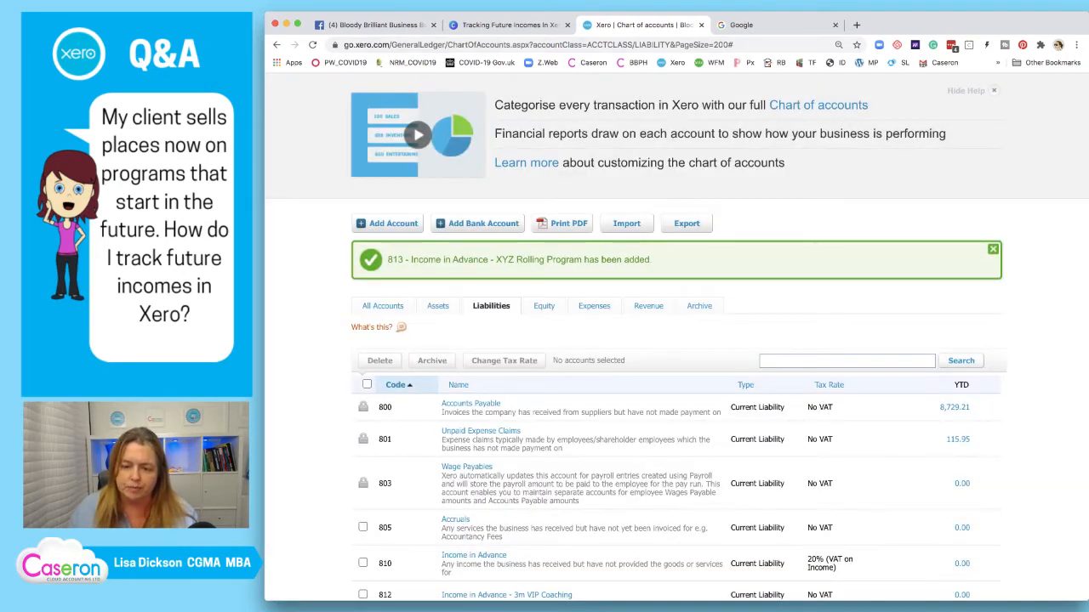
scroll(648, 236, "down", 2)
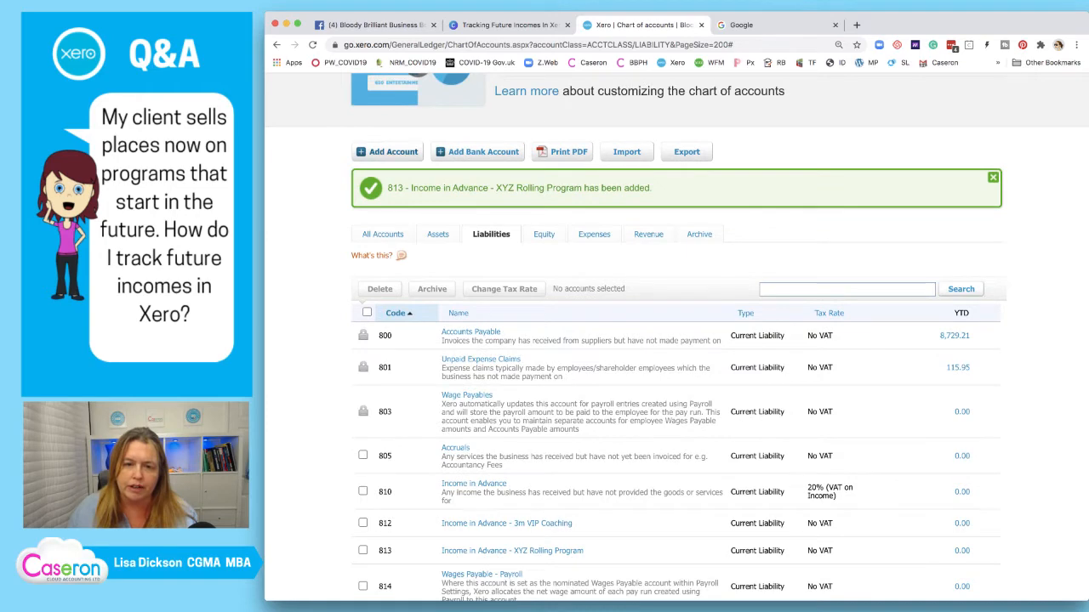
left_click(392, 152)
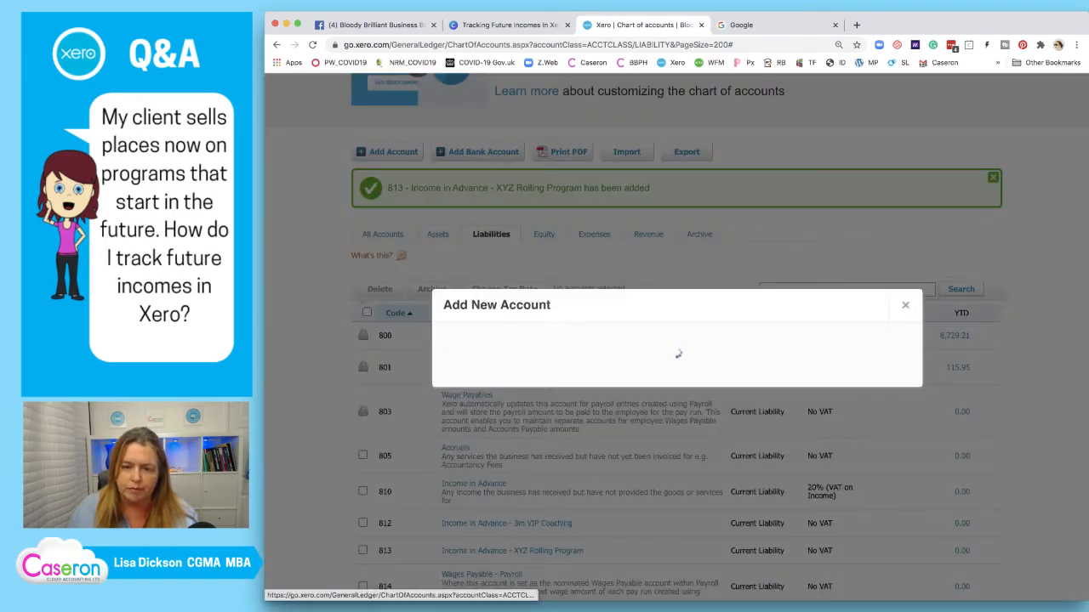
Enter account code 811 for the new account after trying other codes
left_click(473, 258)
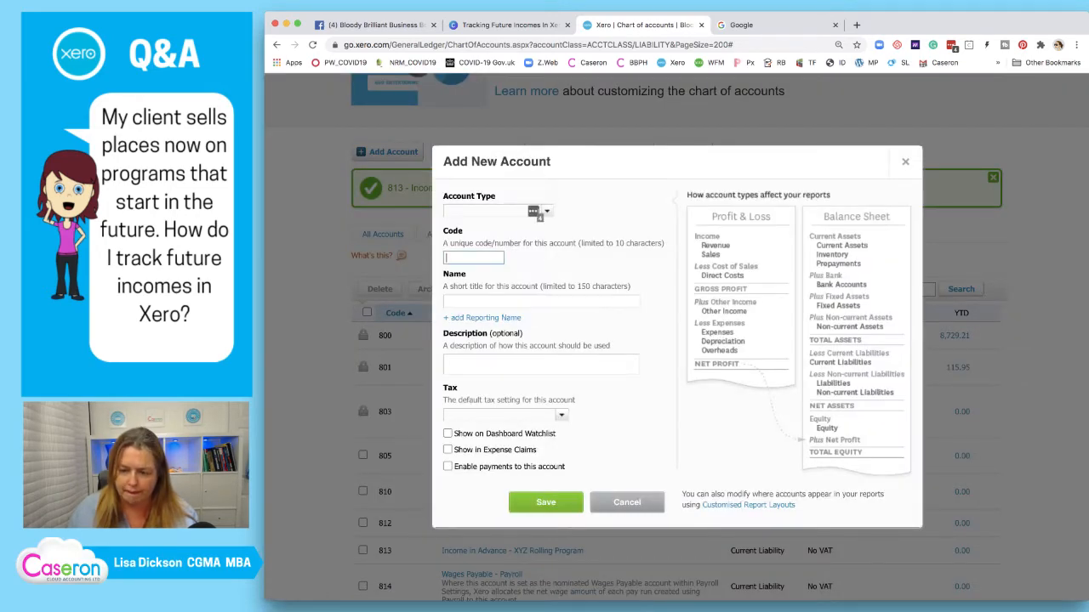
type("801")
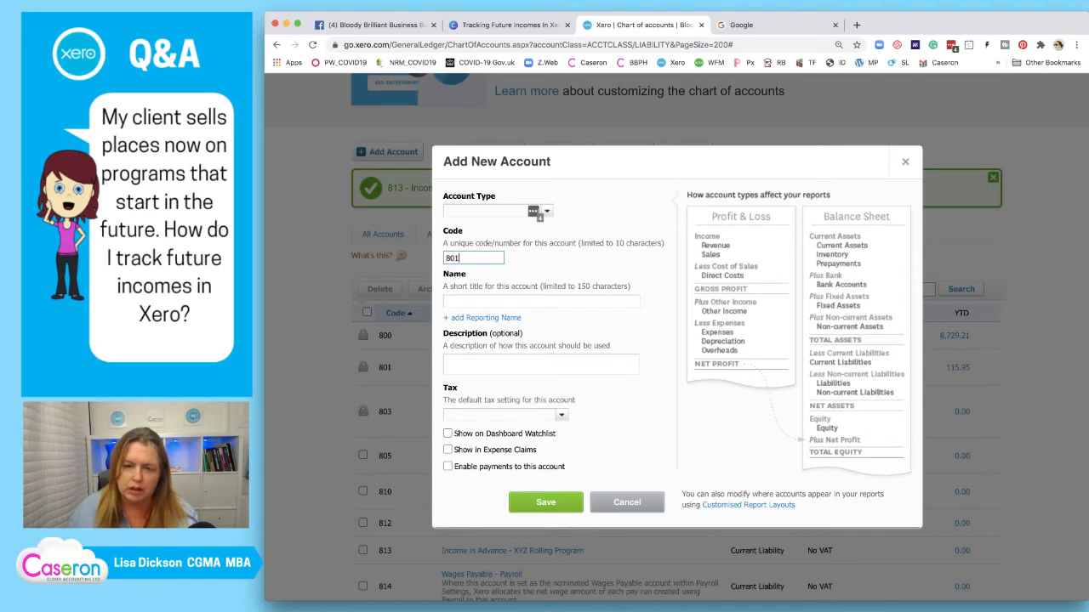
key("BackSpace")
key("BackSpace")
type("14")
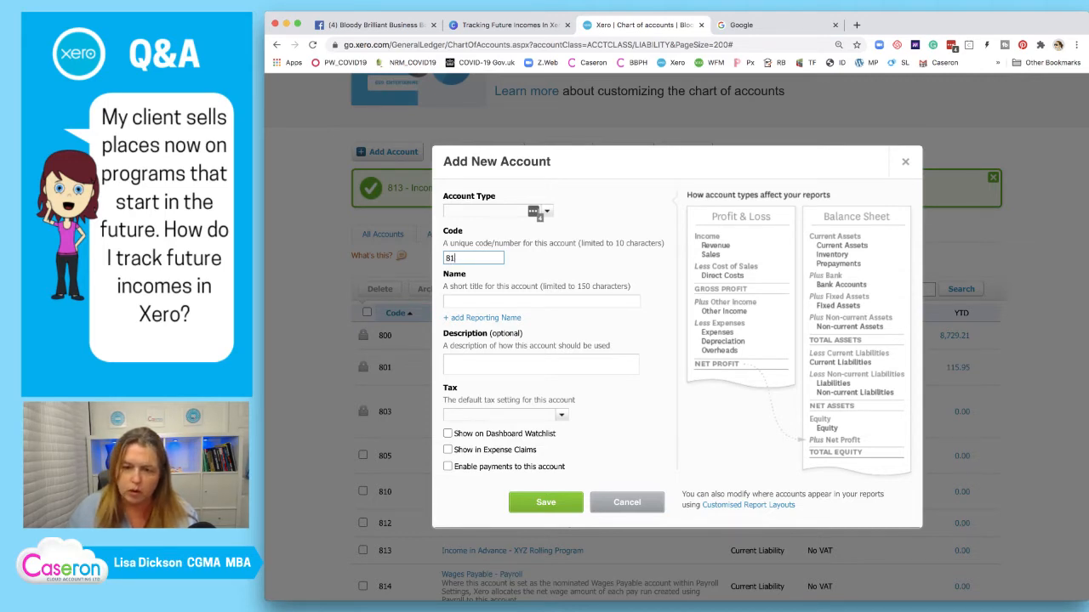
key("shift+Tab")
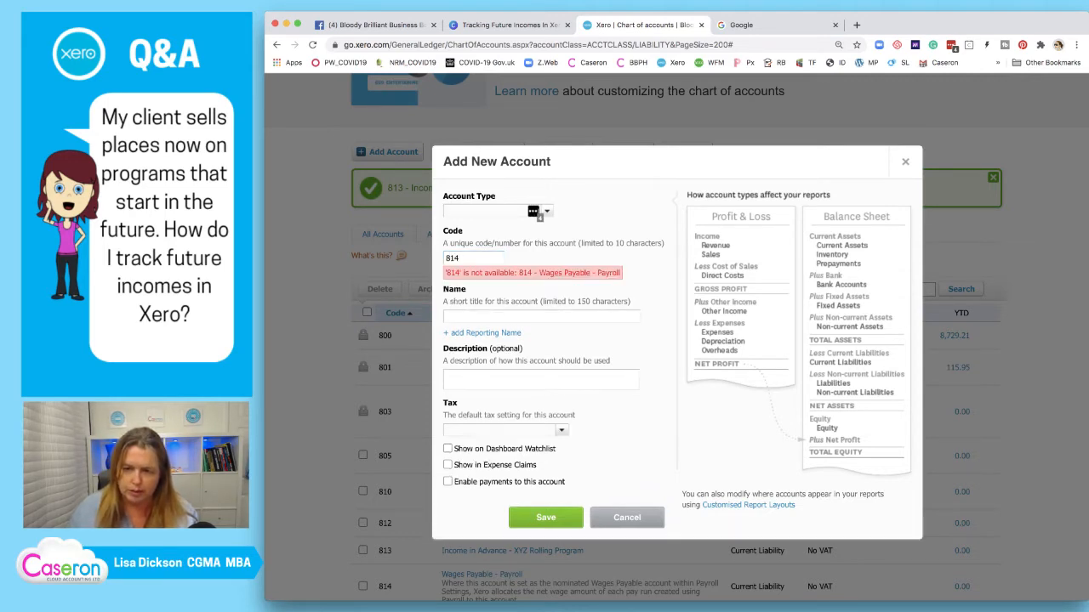
key("Tab")
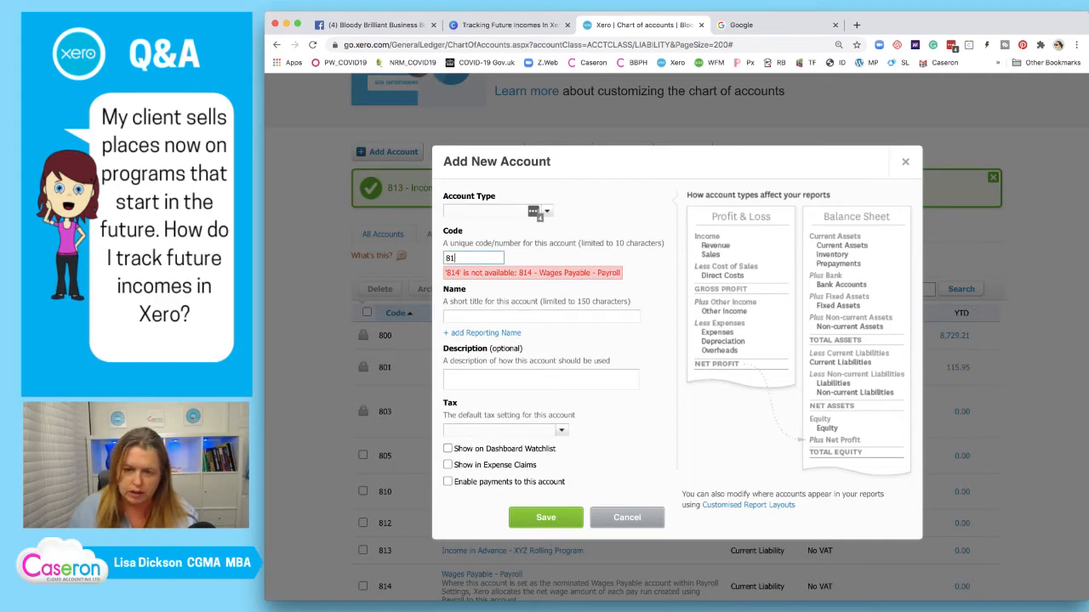
scroll(677, 340, "down", 5)
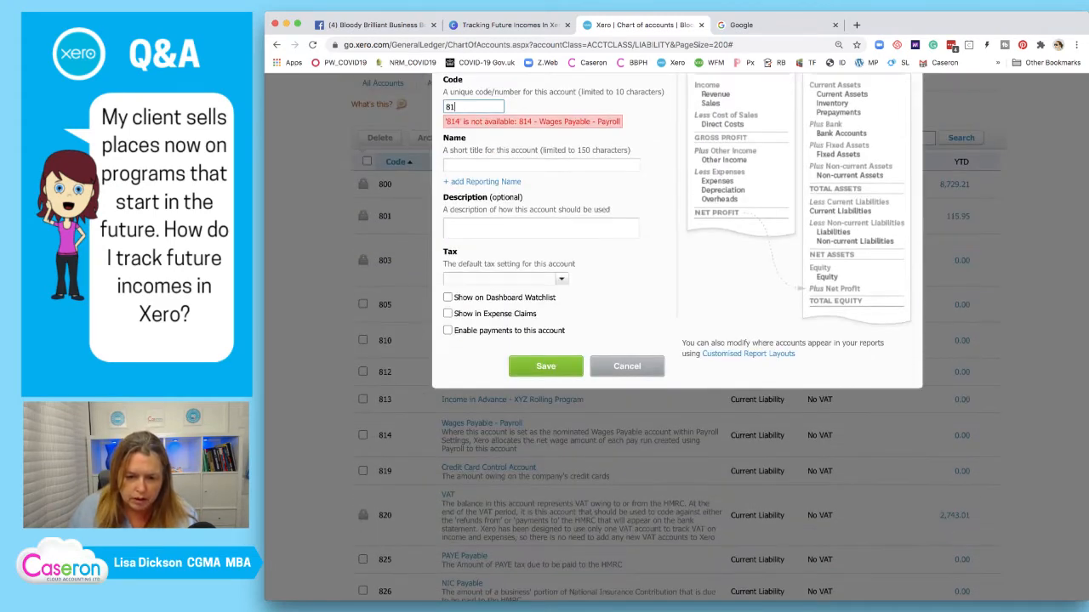
scroll(677, 340, "up", 2)
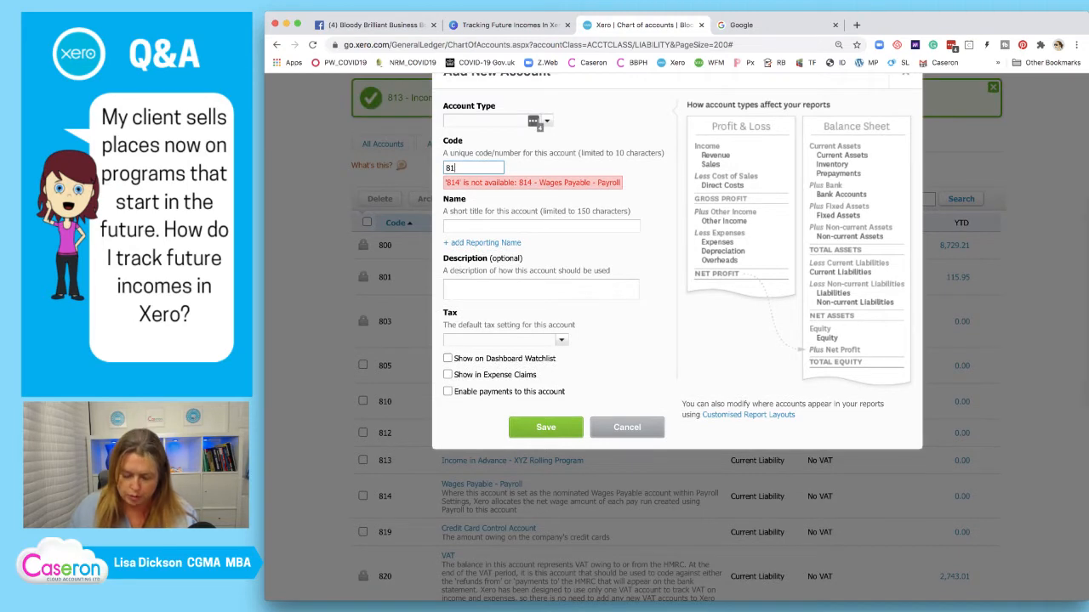
type("1")
key("Tab")
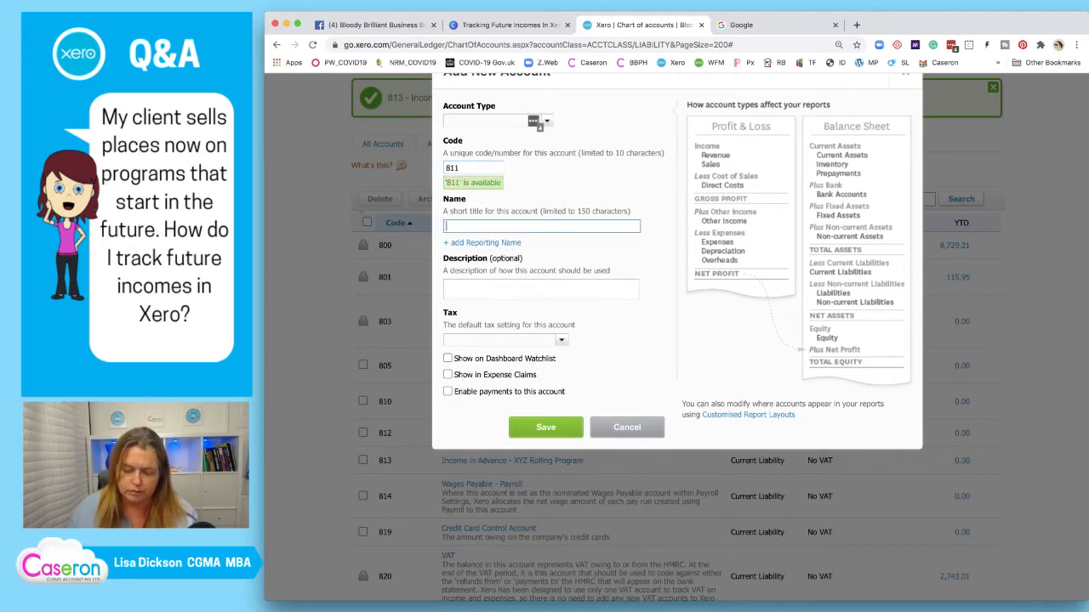
Name the account 'Income In Advance - Courses'
key("super+v")
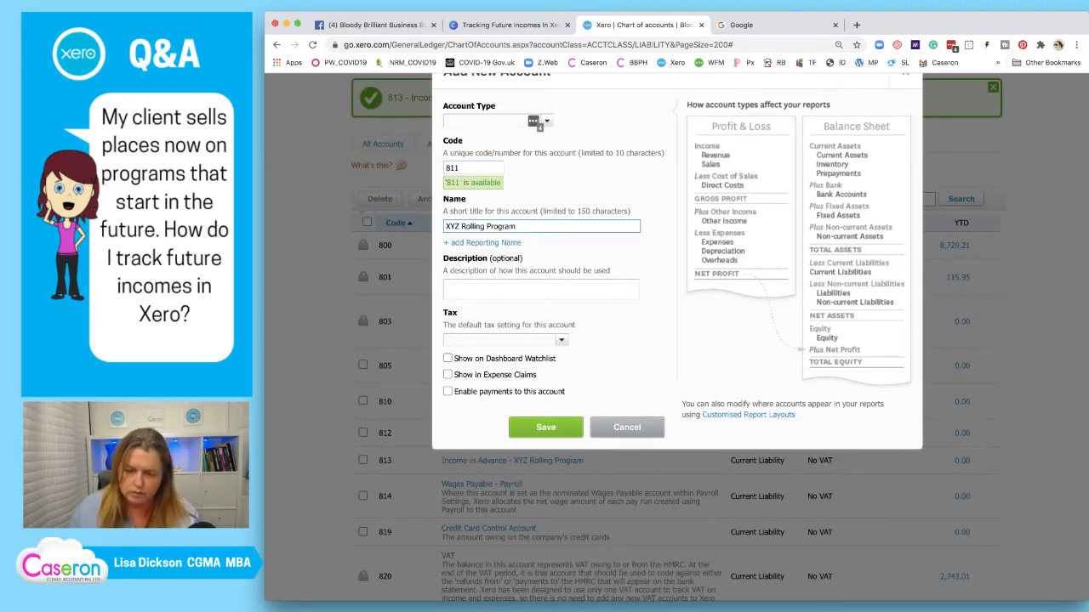
key("BackSpace")
key("BackSpace")
key("BackSpace")
key("BackSpace")
key("BackSpace")
key("BackSpace")
key("BackSpace")
key("BackSpace")
key("BackSpace")
key("BackSpace")
key("BackSpace")
key("BackSpace")
key("BackSpace")
key("BackSpace")
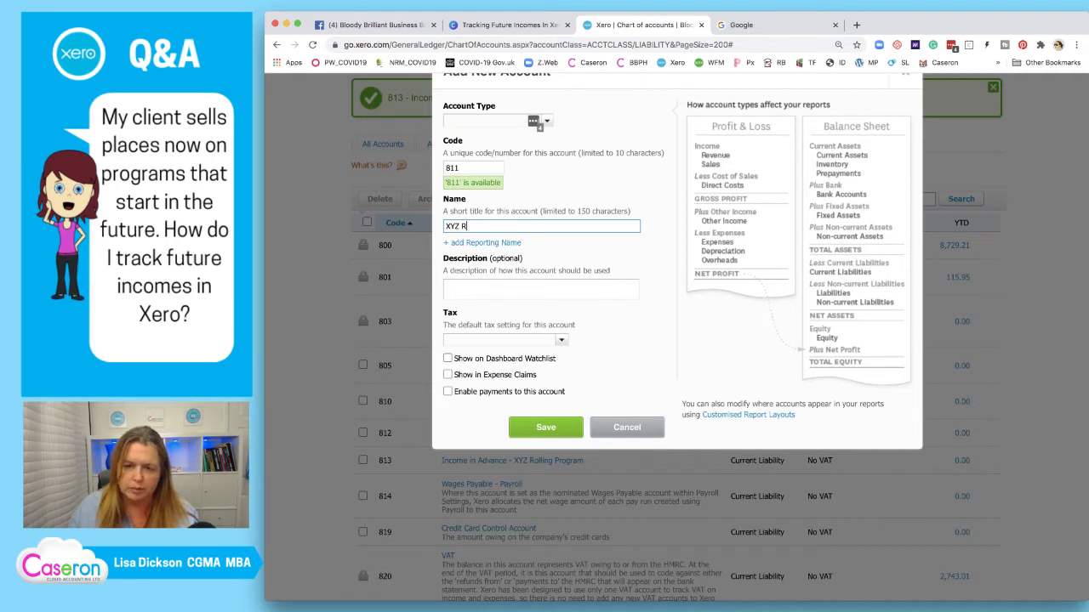
key("BackSpace")
key("BackSpace")
key("BackSpace")
key("BackSpace")
key("BackSpace")
type("Income ")
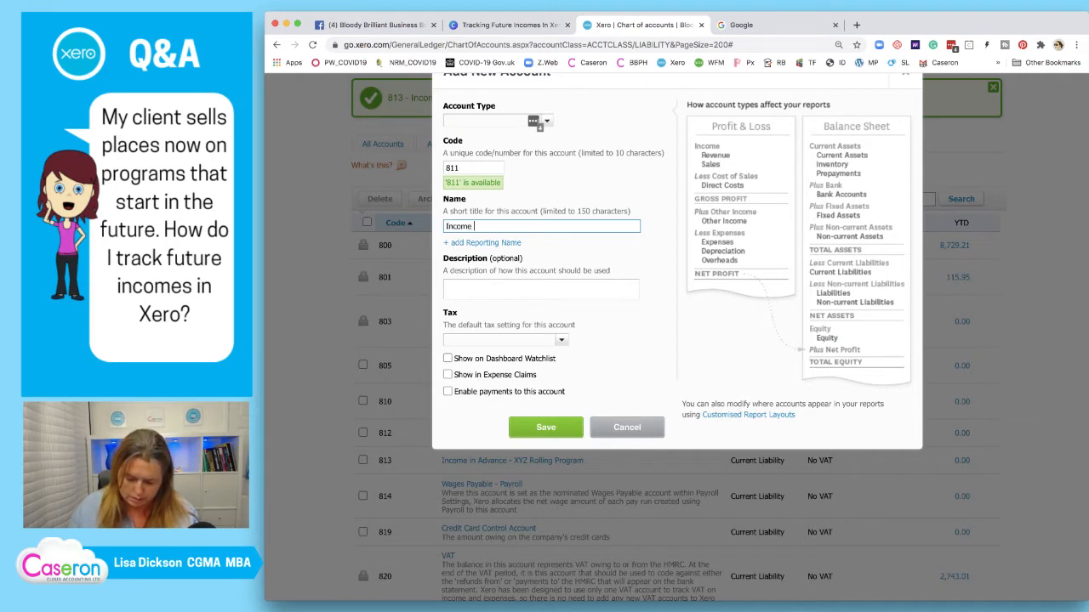
type("In Advance -")
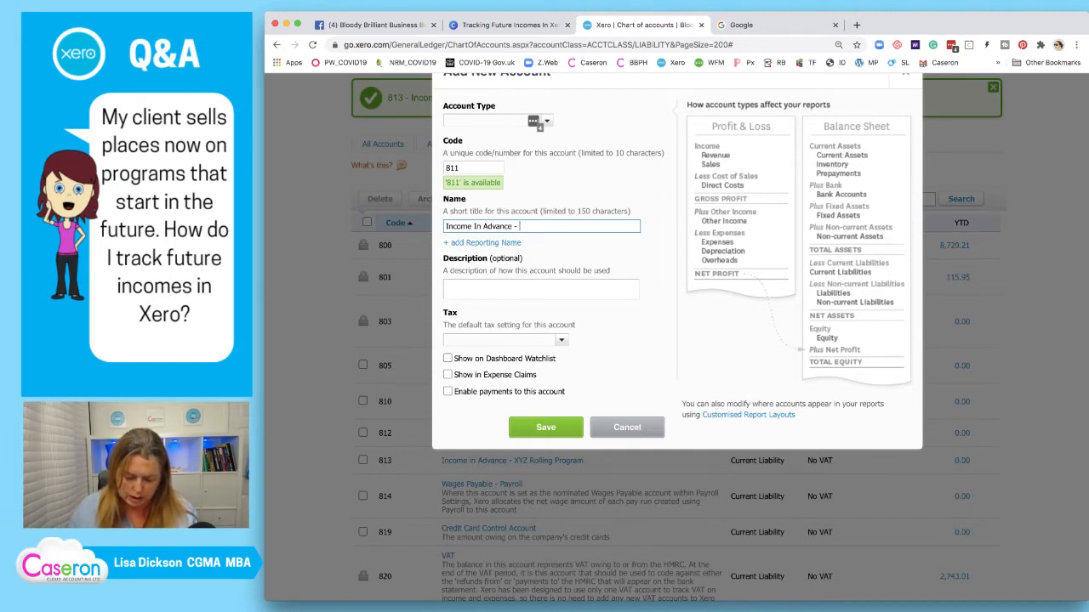
type("Courses")
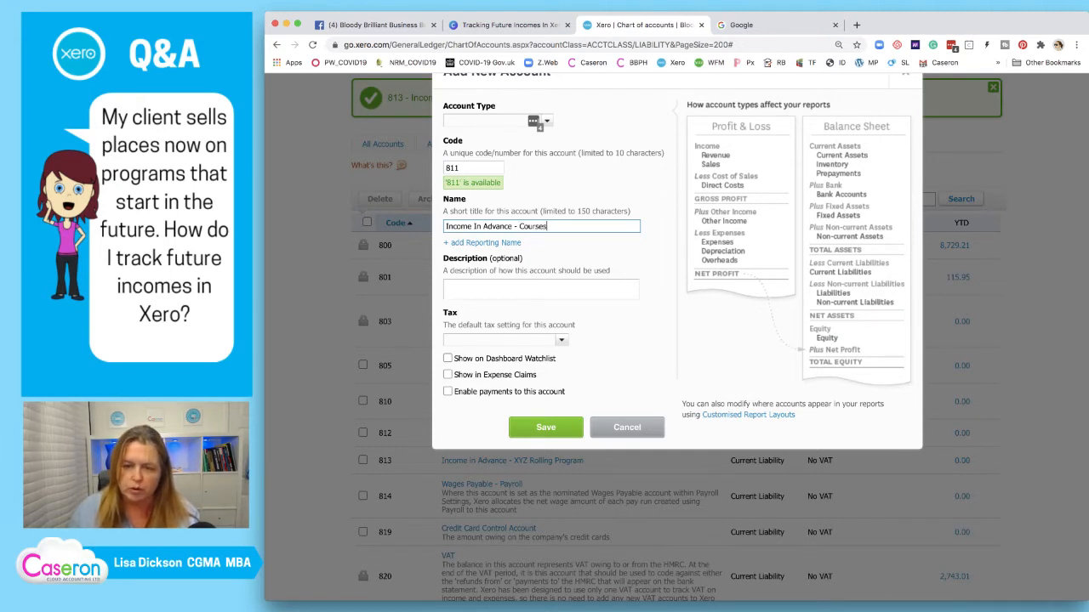
Set the account's tax rate to No VAT and attempt to save
left_click(561, 341)
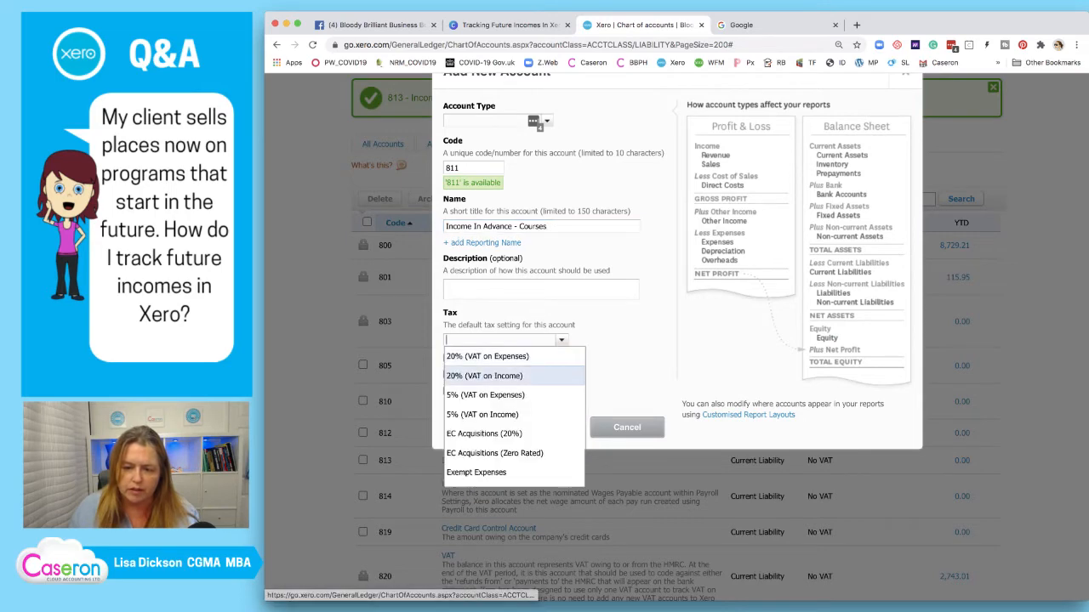
scroll(513, 436, "down", 1)
left_click(476, 459)
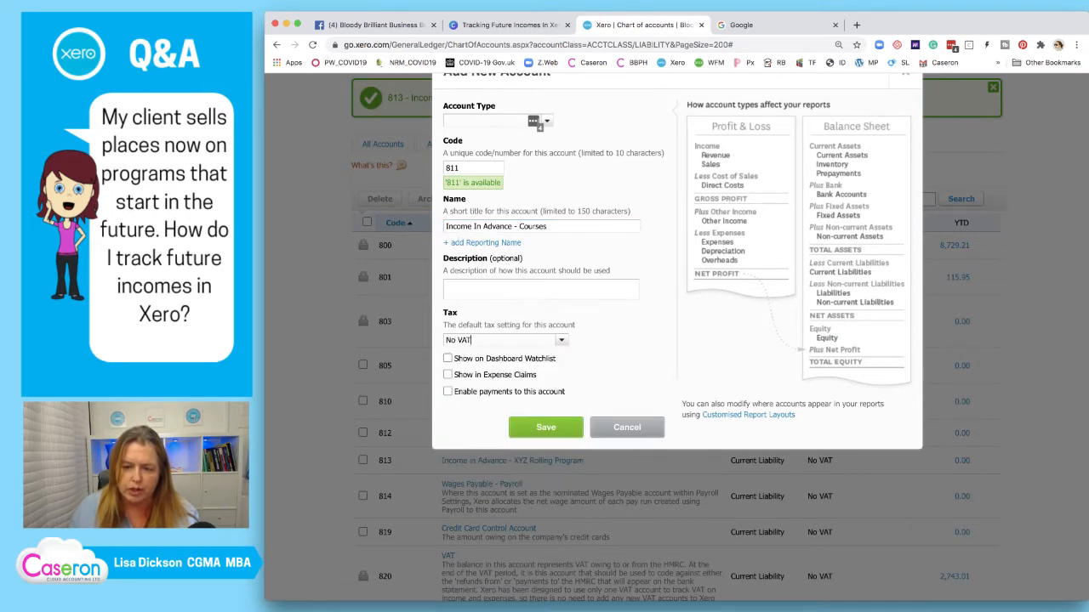
scroll(476, 458, "down", 1)
left_click(546, 375)
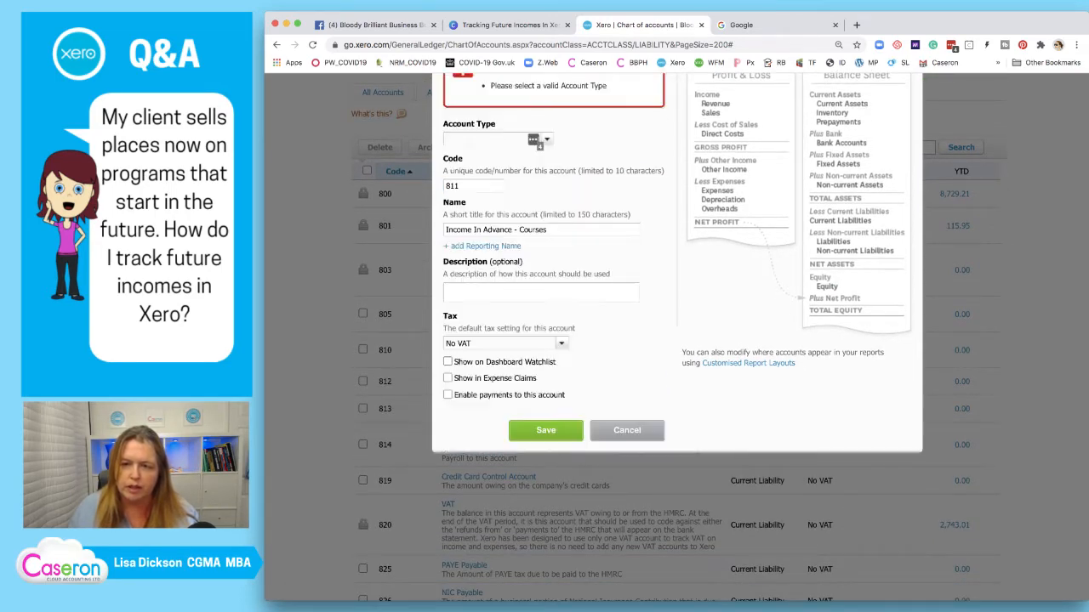
After the save error, set the account type to Current Liability
type("current")
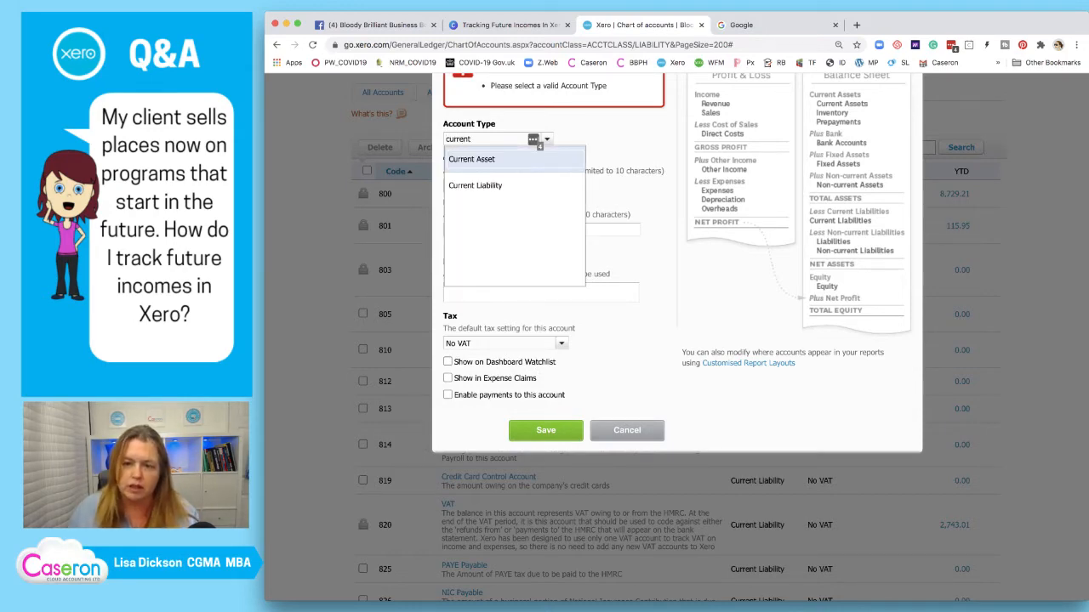
key("Down")
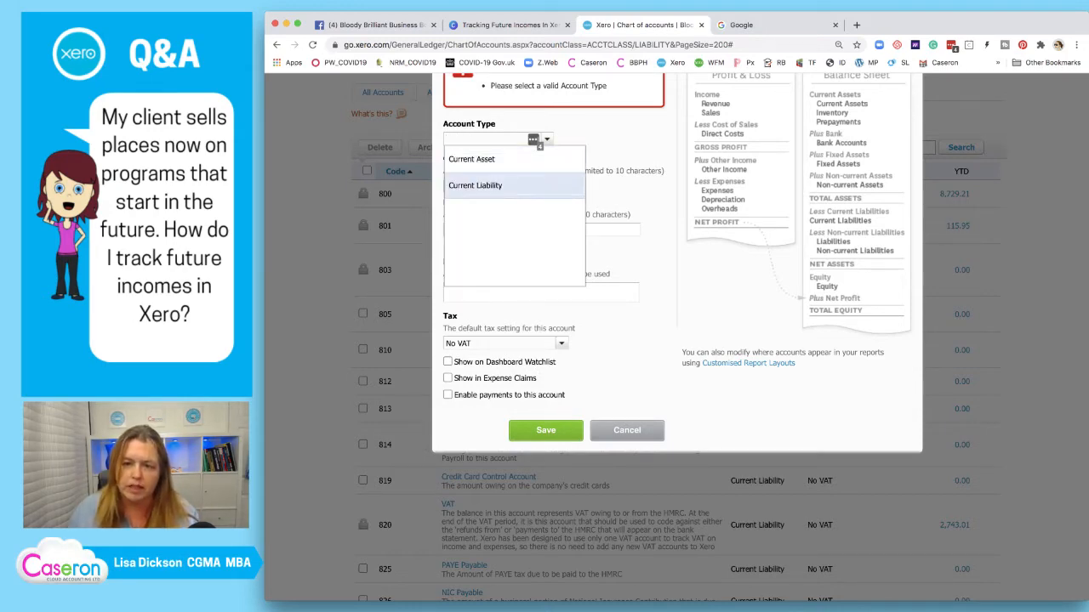
key("Return")
scroll(545, 255, "up", 2)
scroll(544, 255, "down", 3)
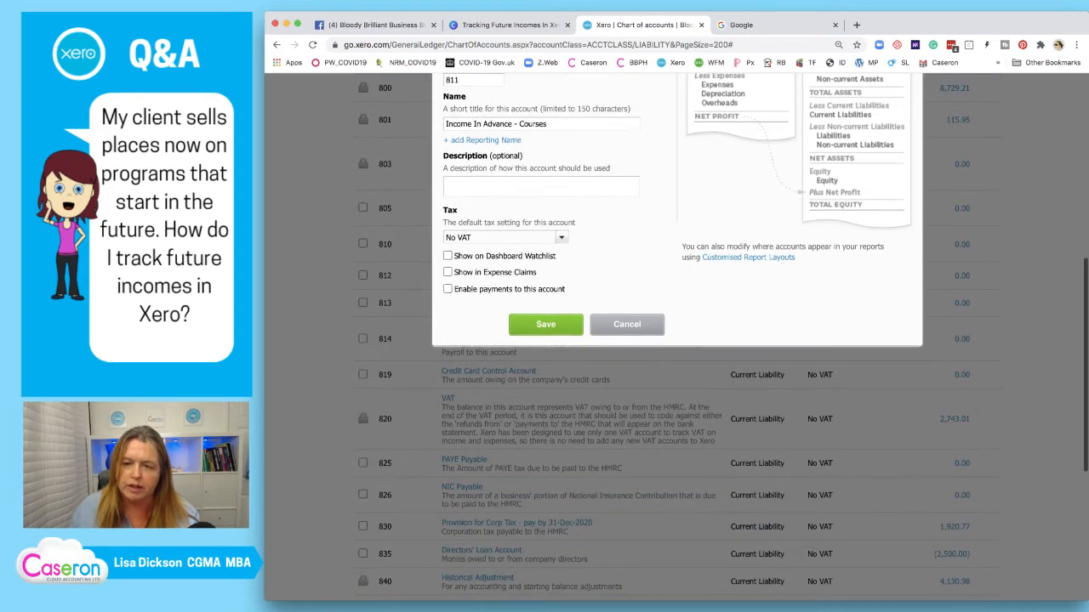
Save the new account 811 Income In Advance - Courses with No VAT
left_click(545, 324)
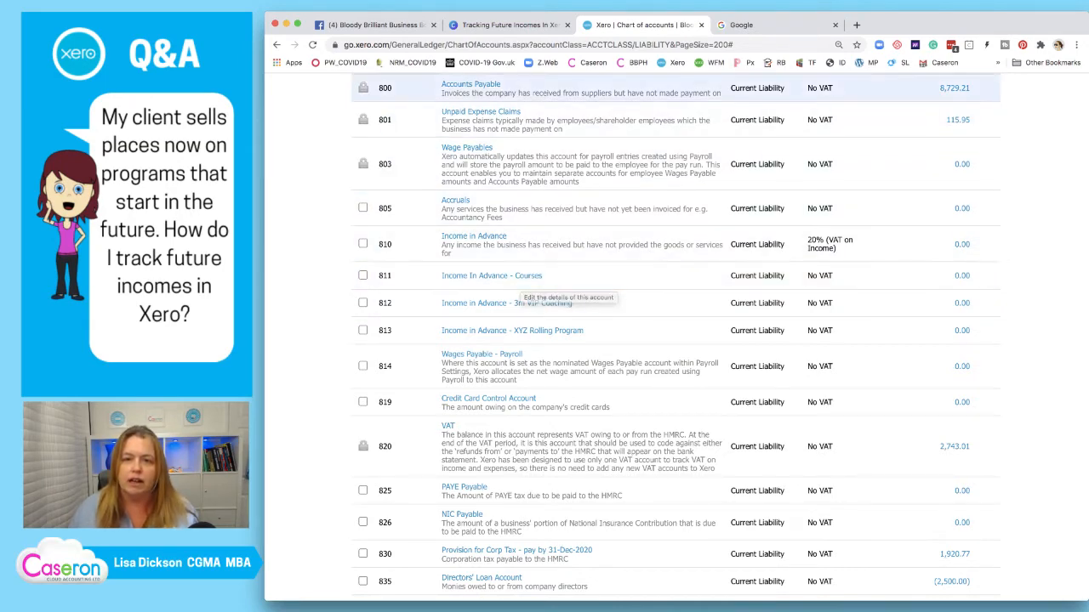
In Canva, copy the green Sales tick beside Deferrals on the Actions slide, then return to Xero
left_click(511, 26)
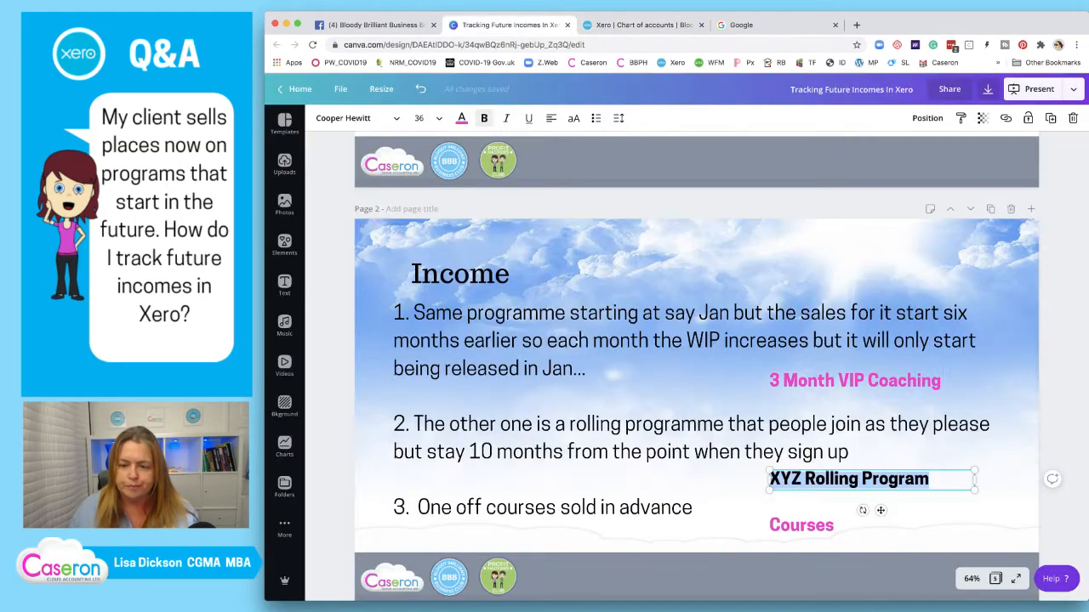
scroll(696, 366, "down", 5)
scroll(697, 366, "down", 5)
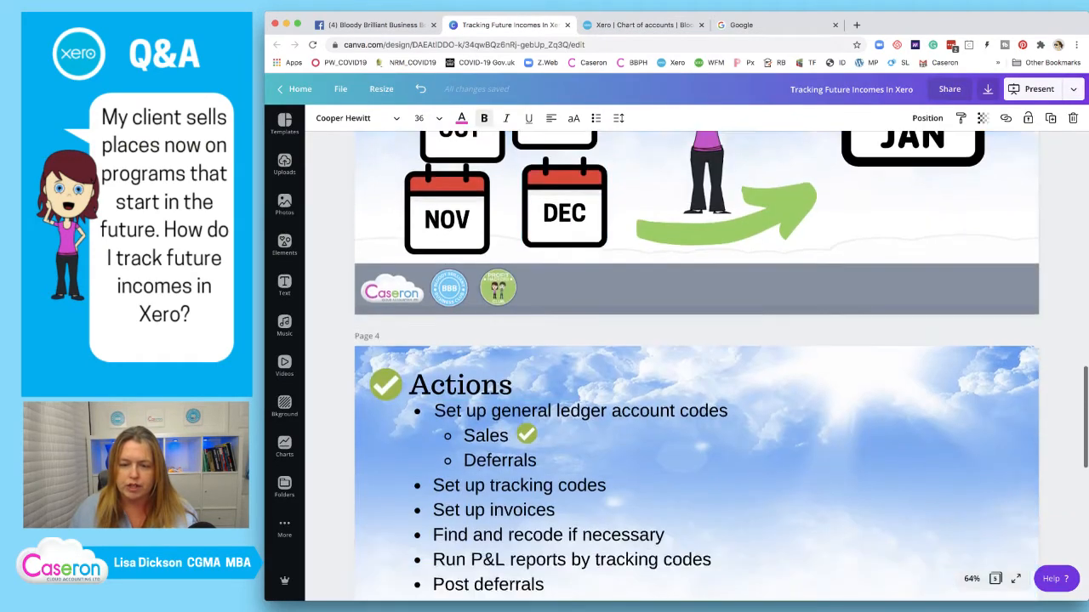
left_click(527, 310)
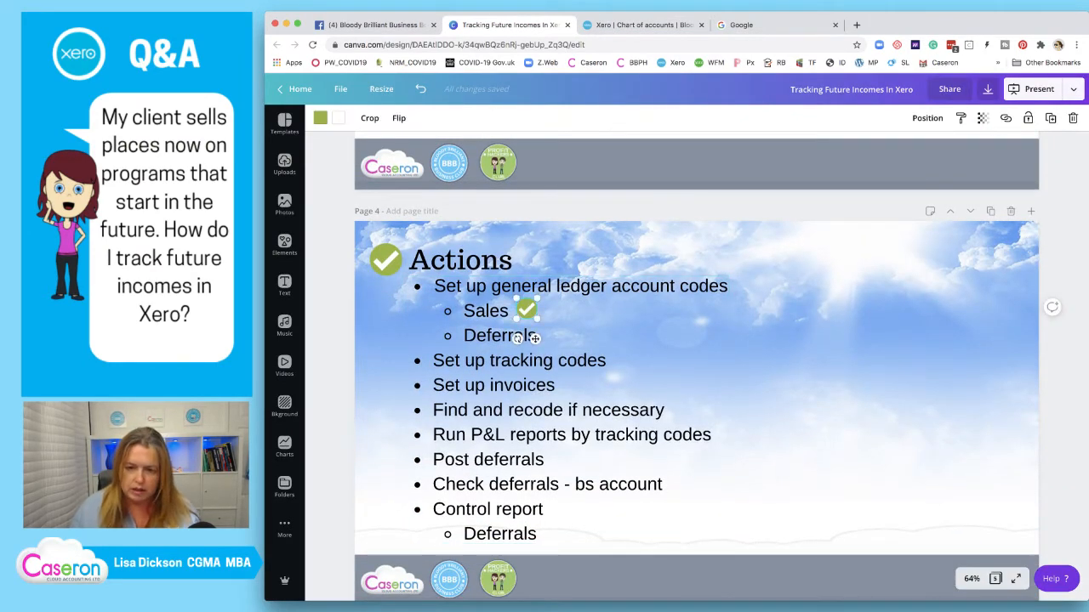
left_click_drag(534, 338, 561, 366)
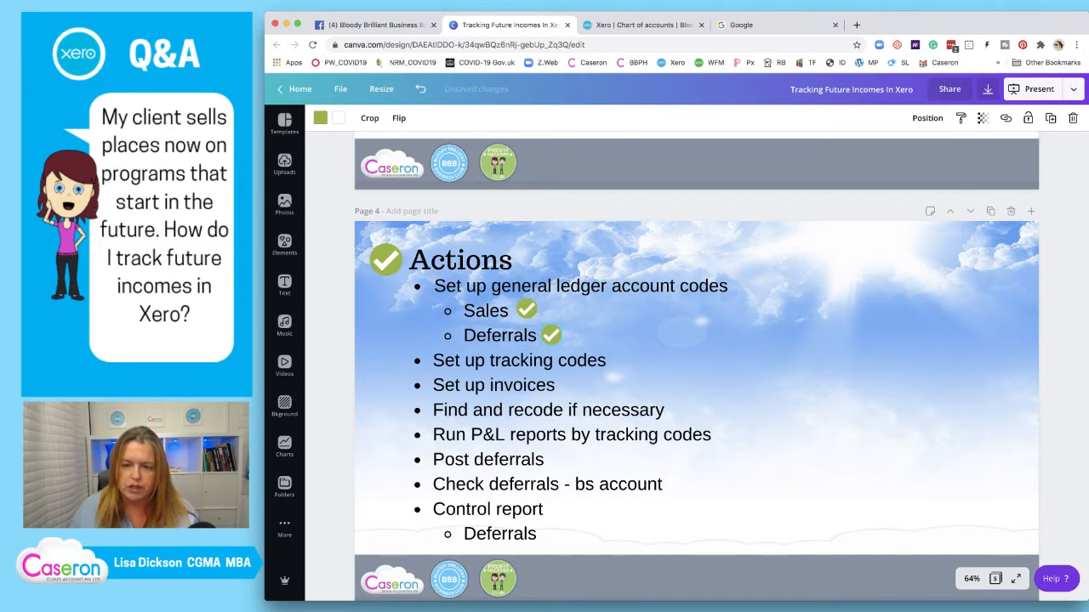
scroll(560, 366, "up", 1)
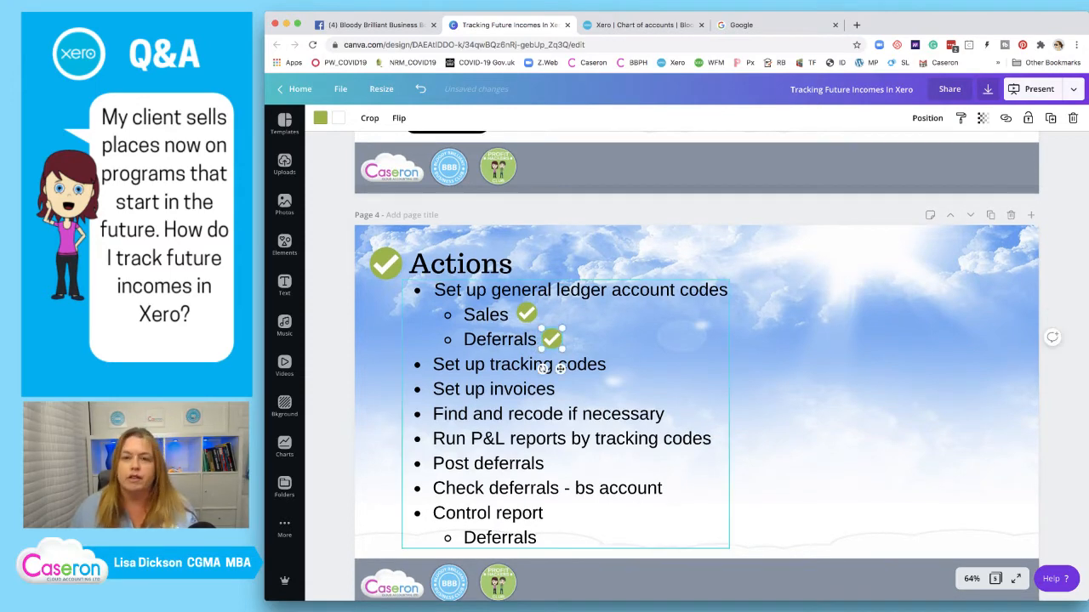
left_click(640, 25)
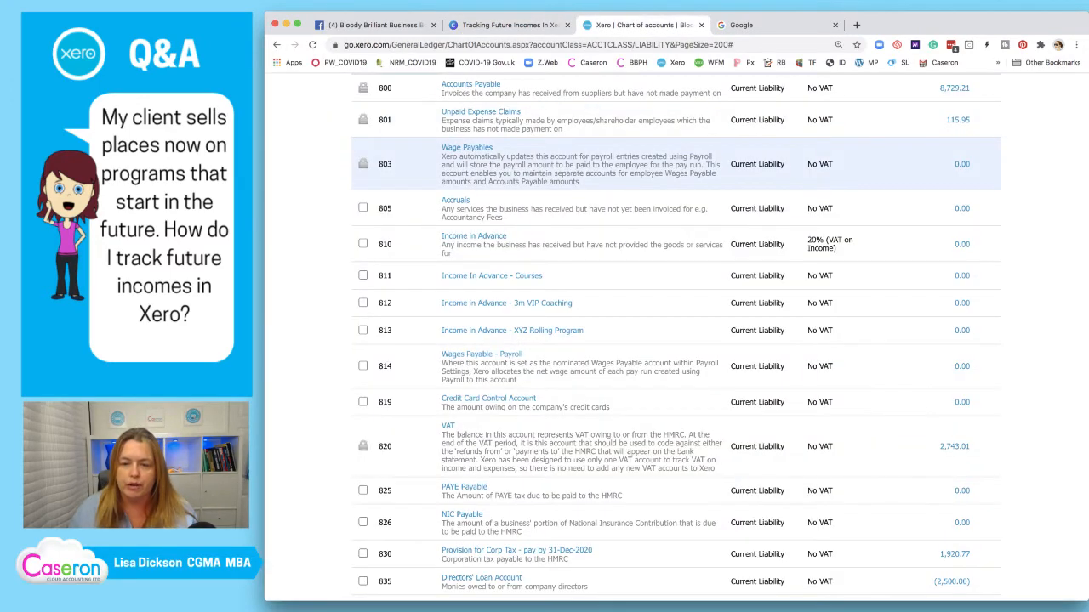
Go to Accounting > Advanced settings and open Tracking categories
scroll(634, 340, "up", 10)
left_click(632, 130)
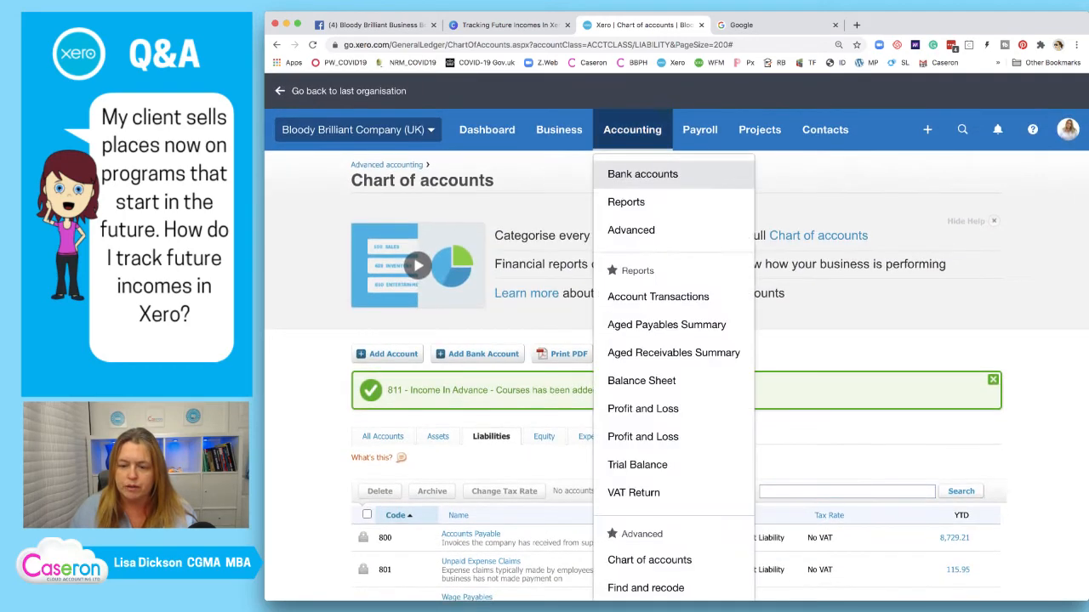
scroll(672, 340, "down", 3)
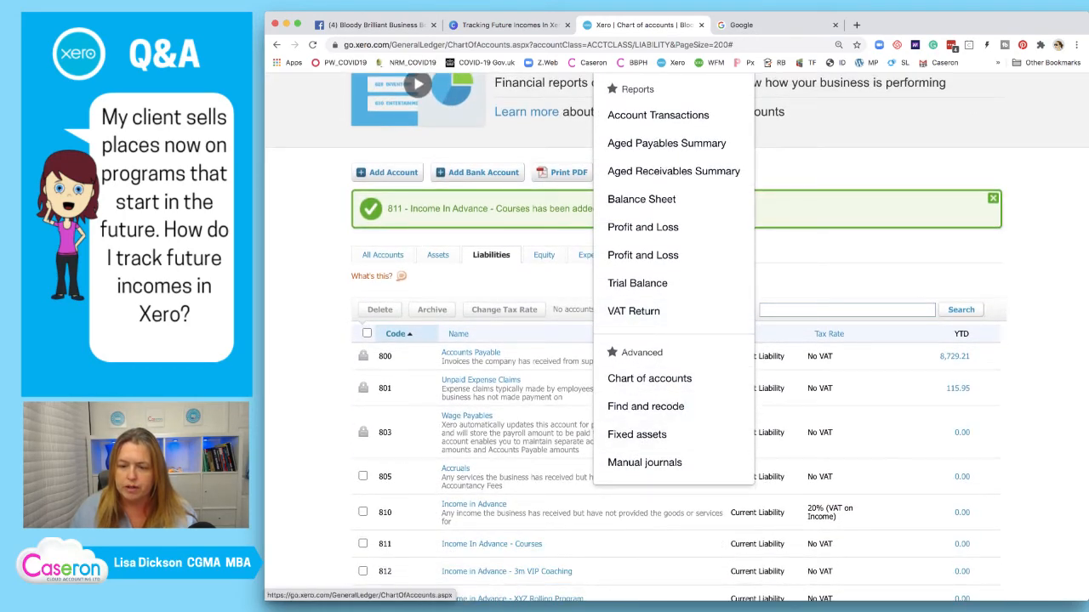
scroll(672, 298, "up", 3)
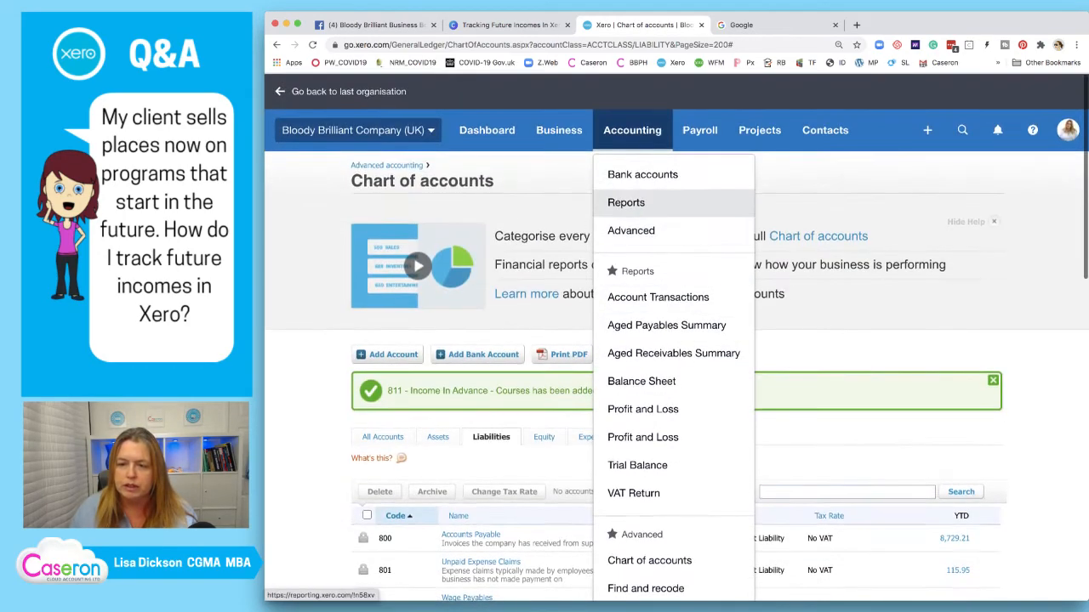
left_click(631, 230)
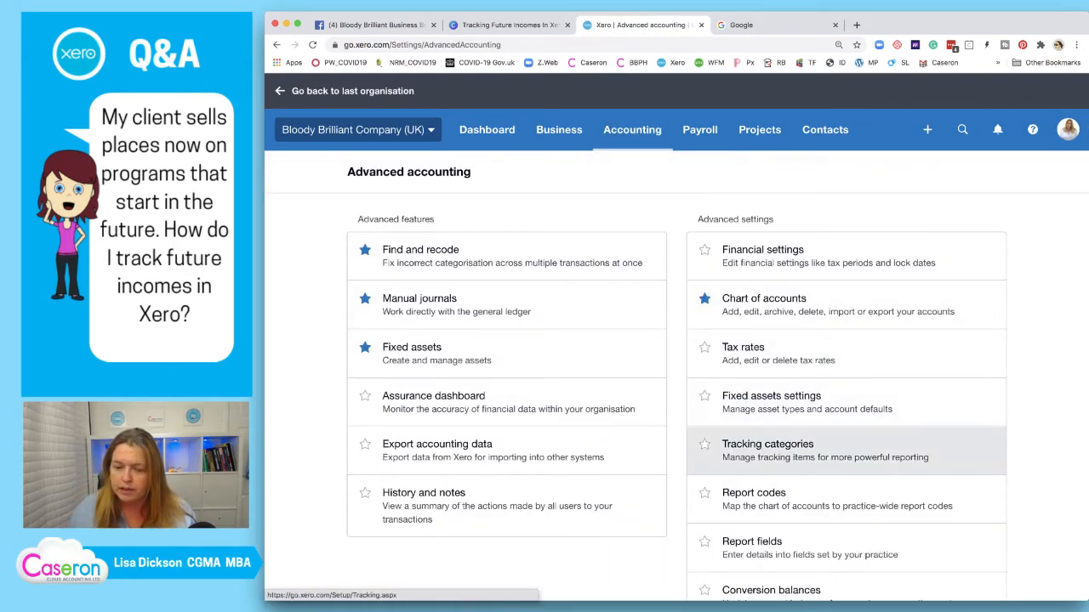
left_click(767, 449)
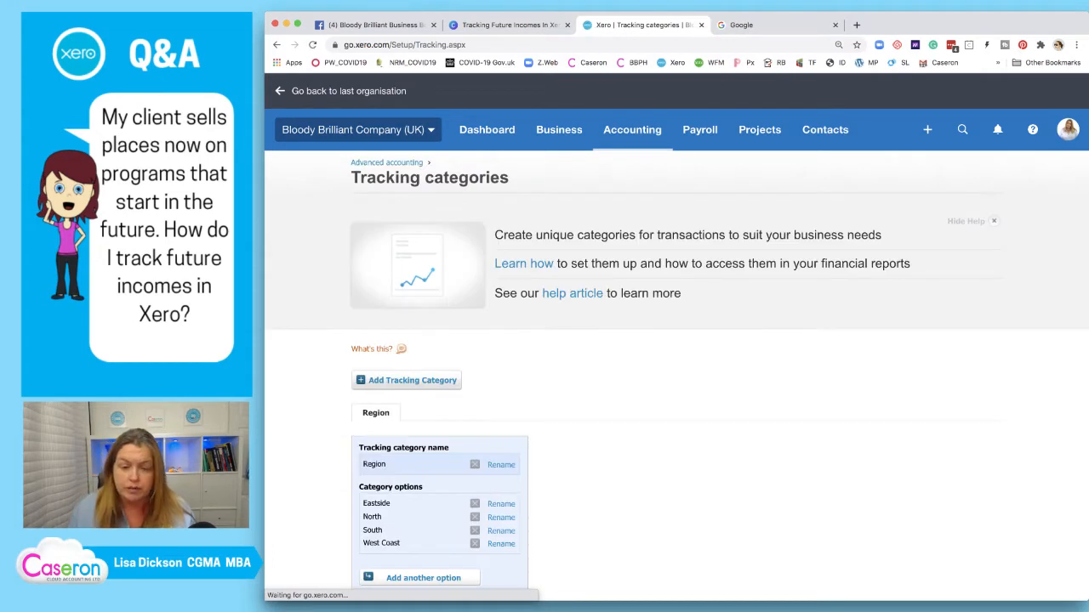
scroll(677, 340, "down", 1)
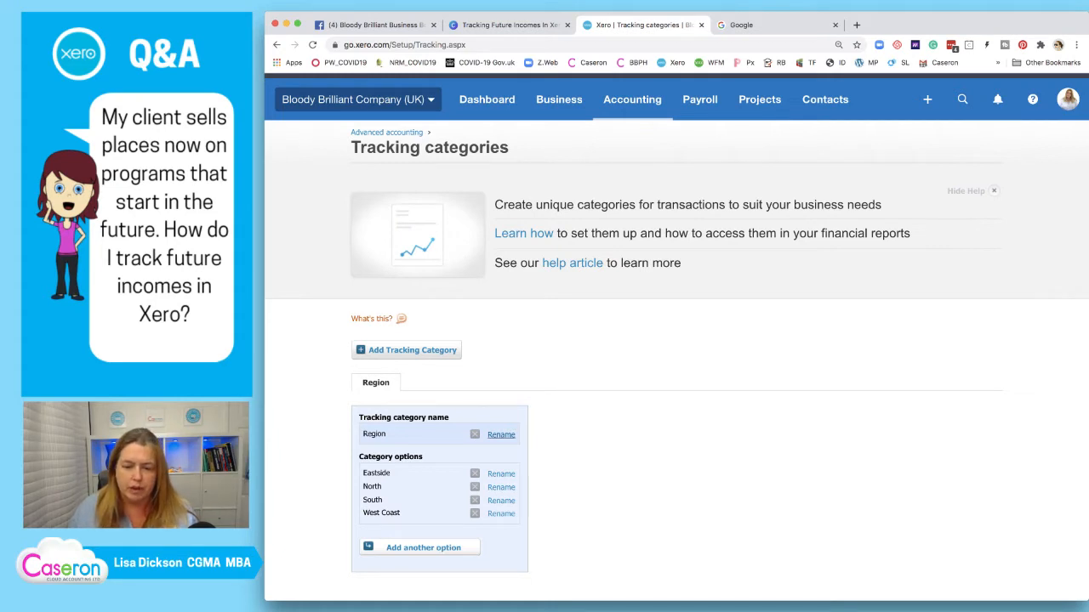
Rename the Region tracking category to Delivery Date
left_click(501, 434)
left_click_drag(540, 363, 515, 363)
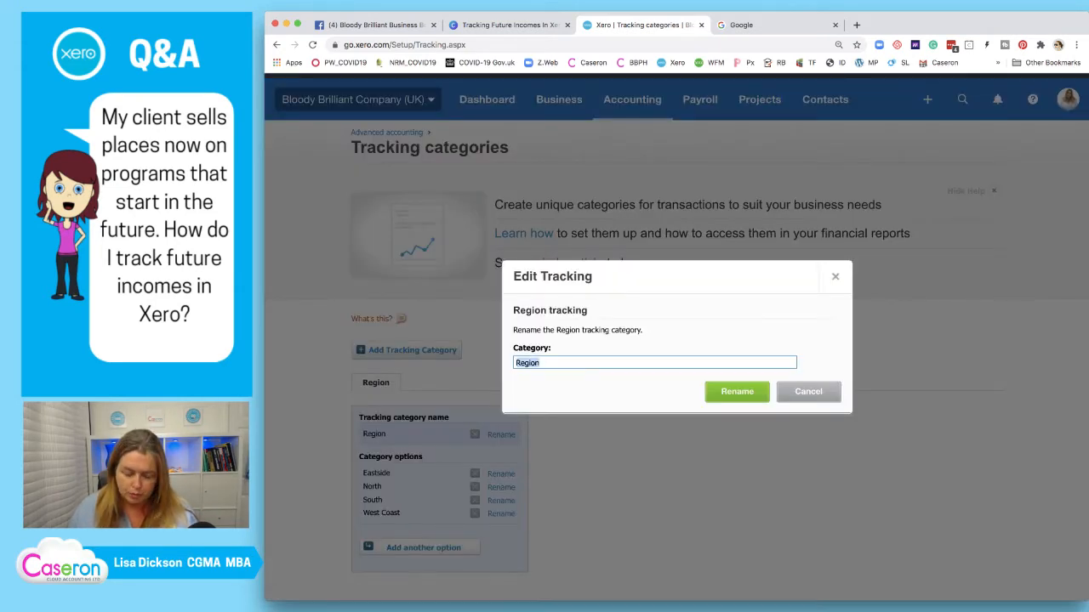
type("Daelivery")
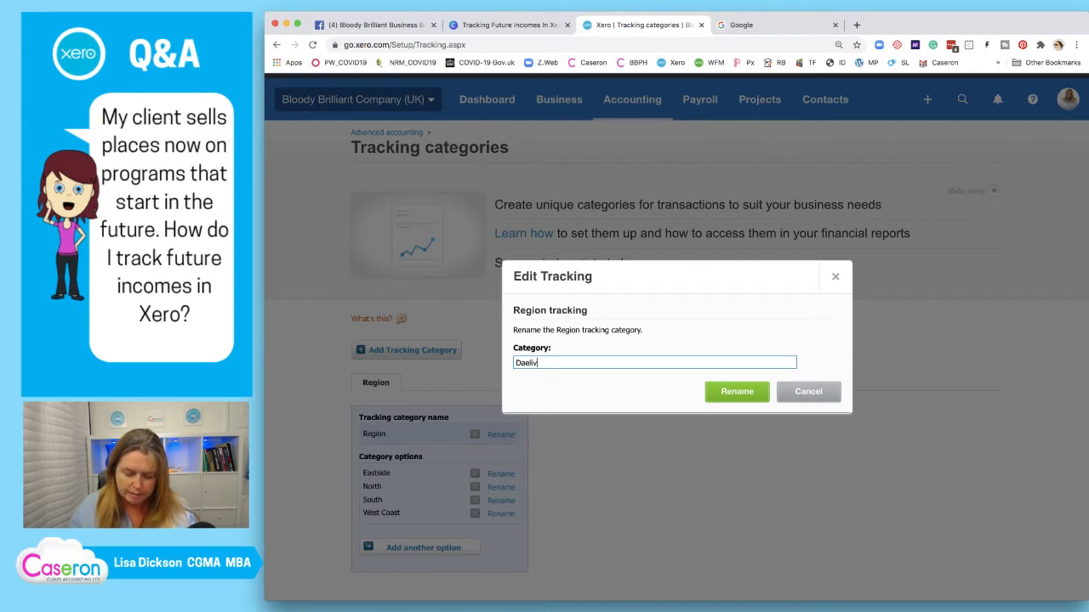
key("BackSpace")
key("BackSpace")
key("BackSpace")
key("BackSpace")
key("BackSpace")
key("BackSpace")
key("BackSpace")
key("BackSpace")
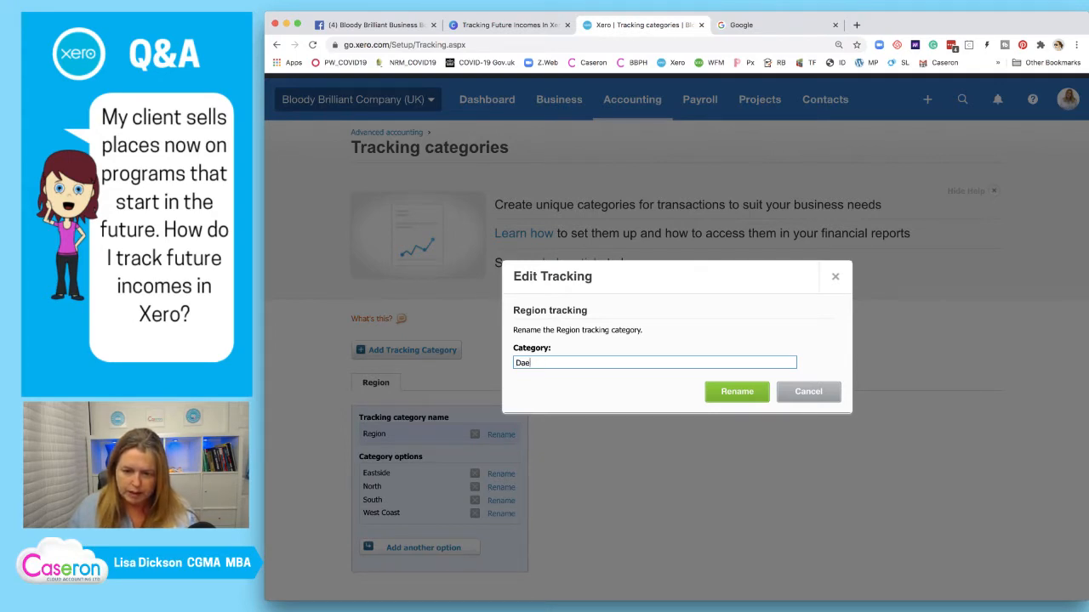
type("elivery")
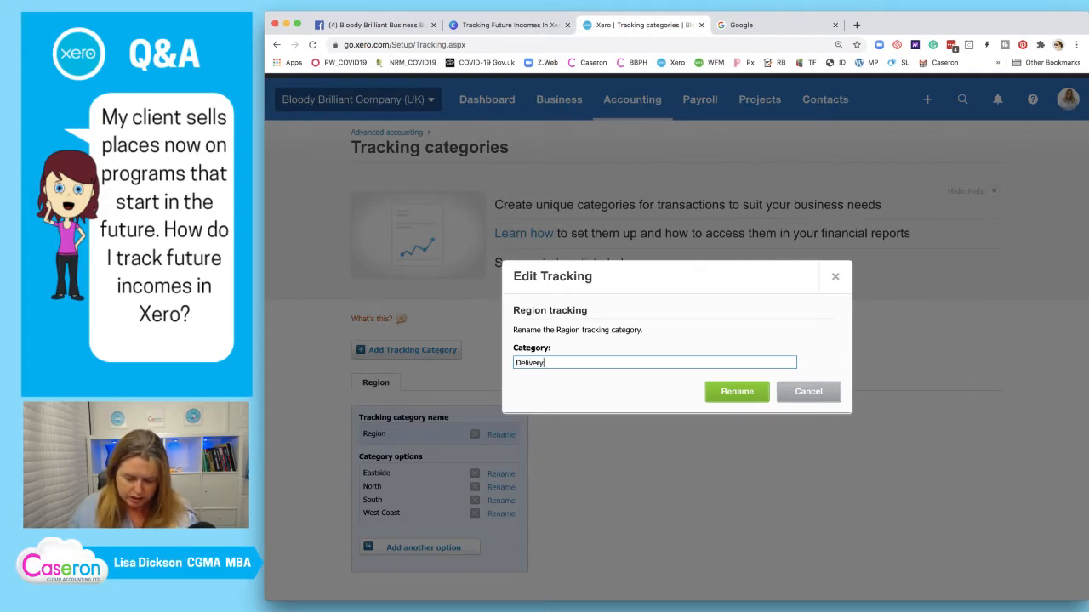
type(" Date")
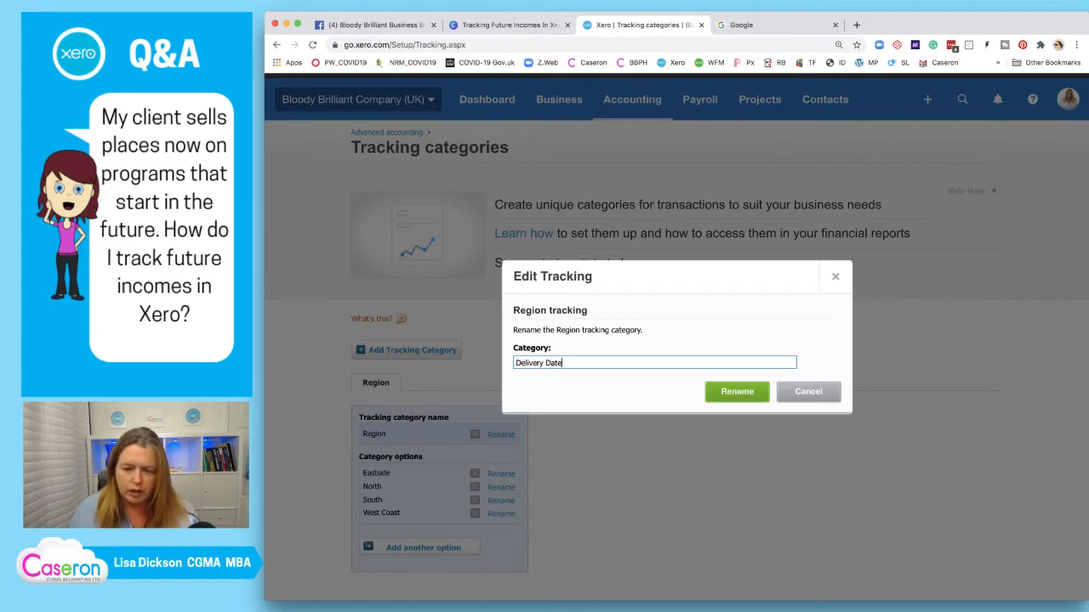
left_click(737, 392)
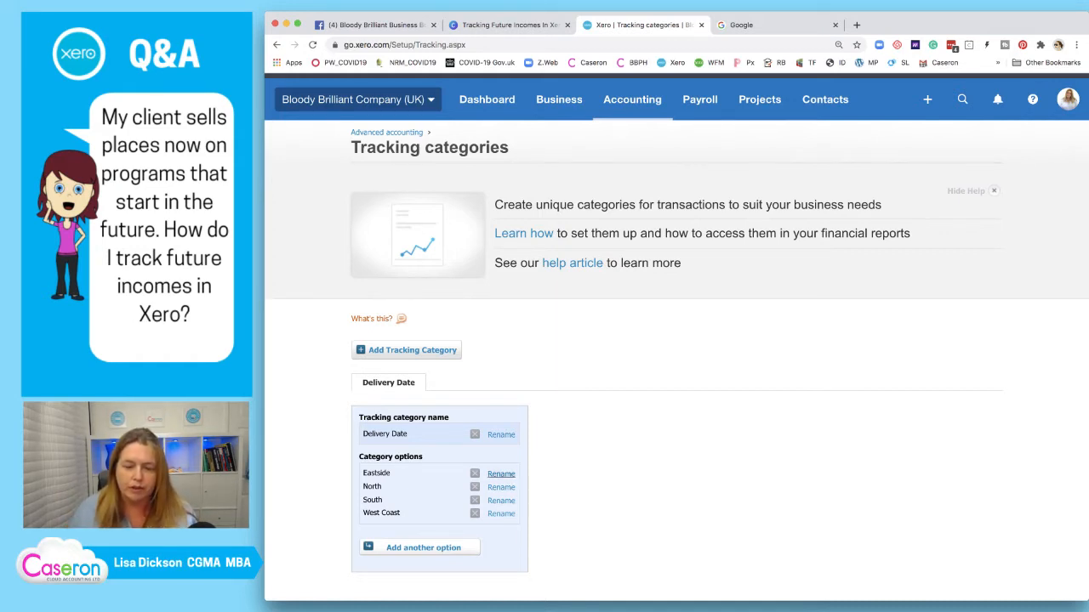
Rename the Eastside option to 01 - Jan, leaving North unchanged
left_click(501, 474)
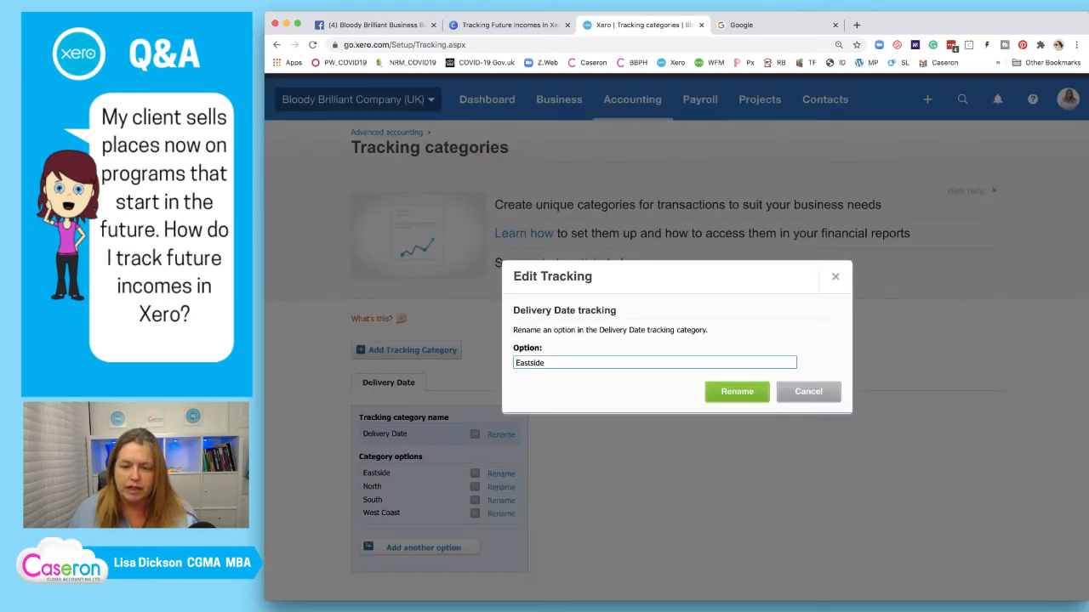
double_click(546, 363)
type("01 ")
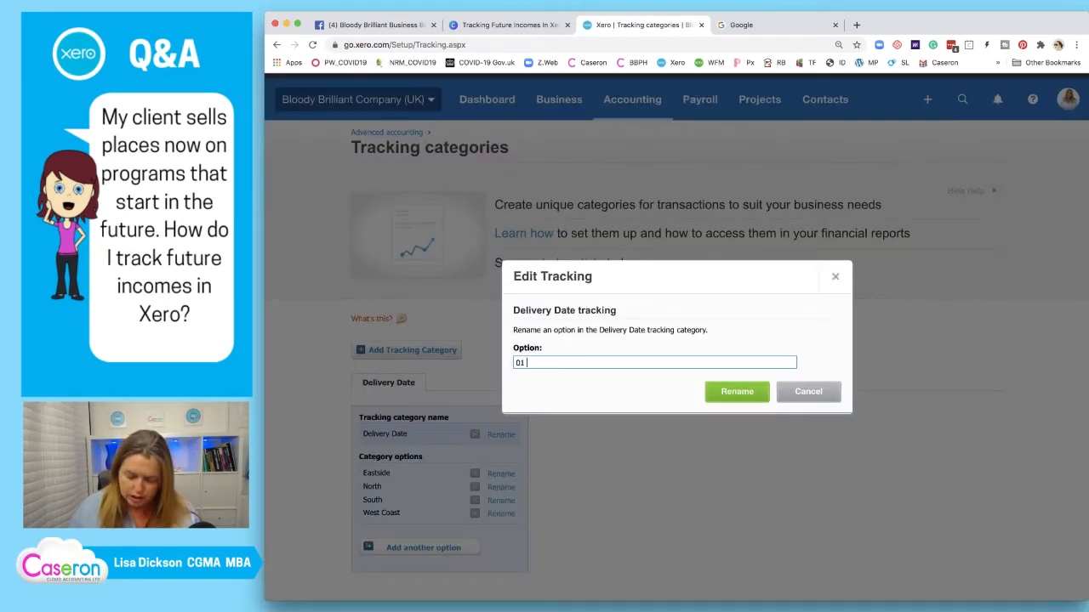
type("- Jan")
key("Return")
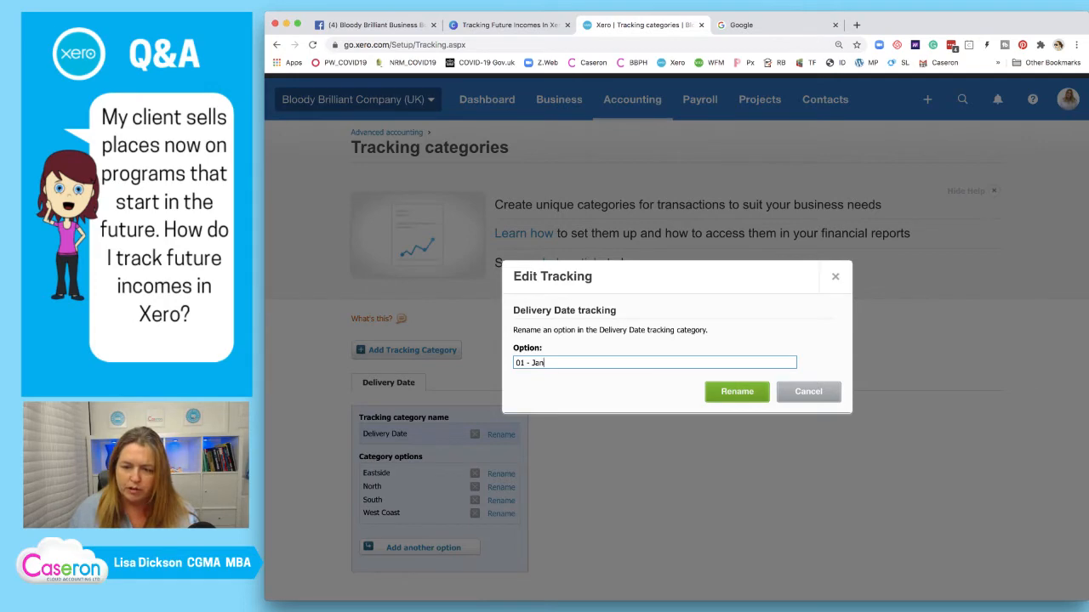
left_click(501, 486)
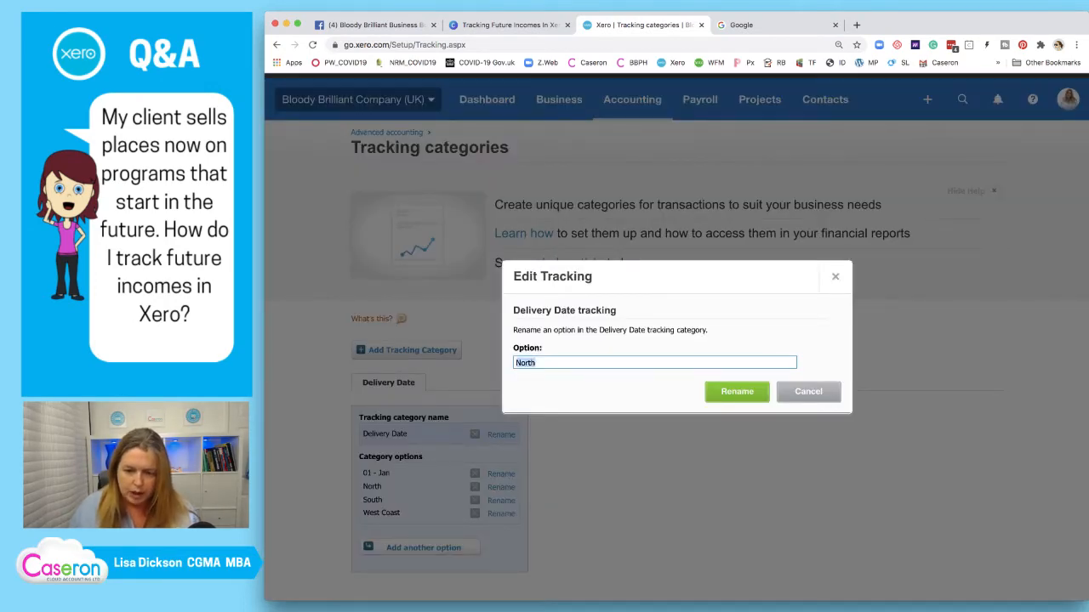
type("02")
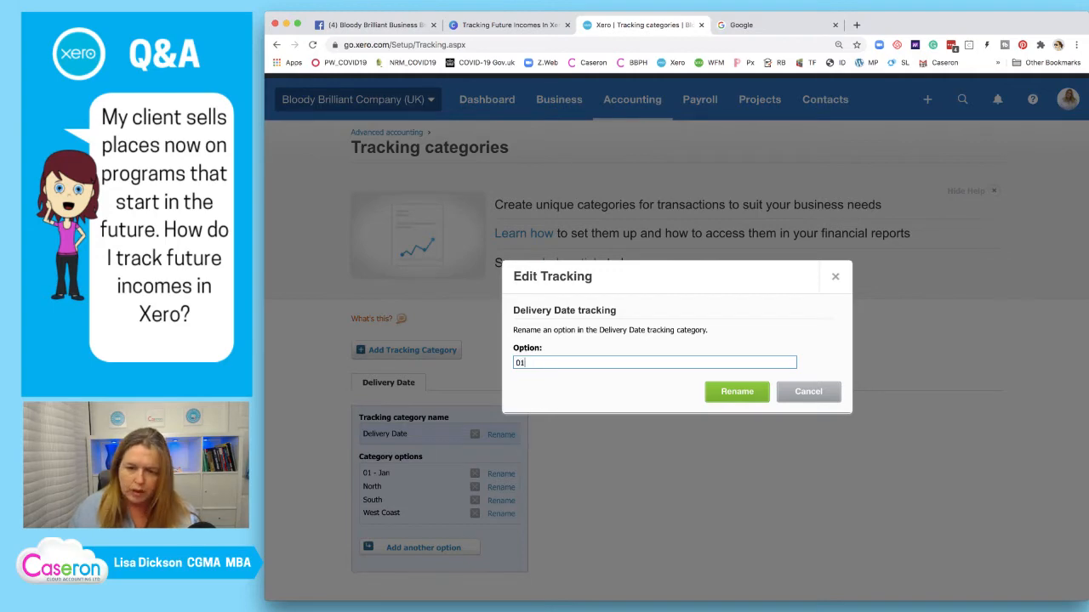
left_click(808, 392)
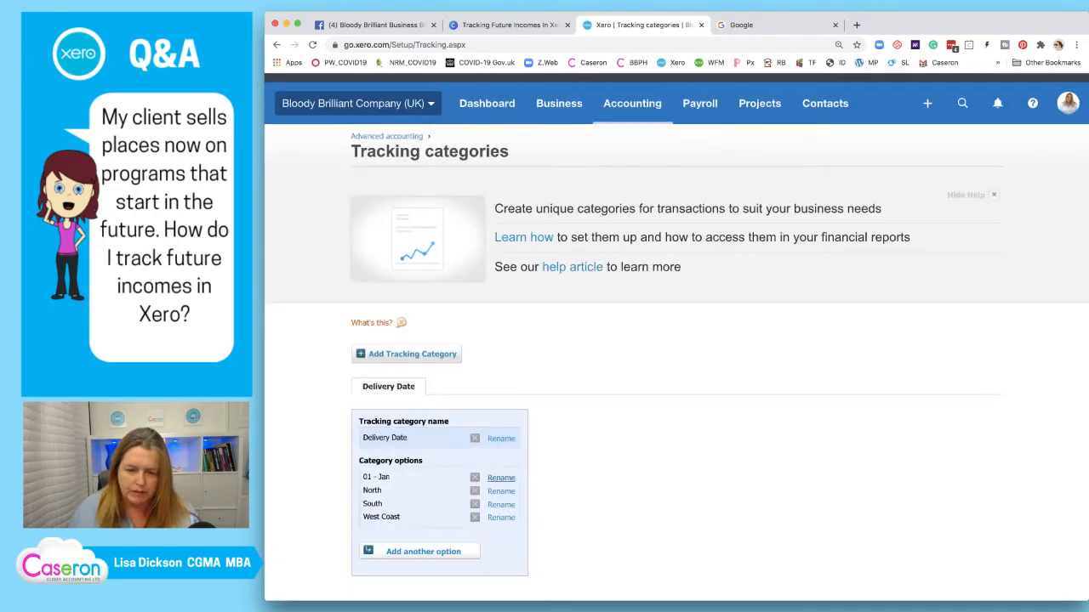
Rename the 01 - Jan option to DNY
left_click(501, 477)
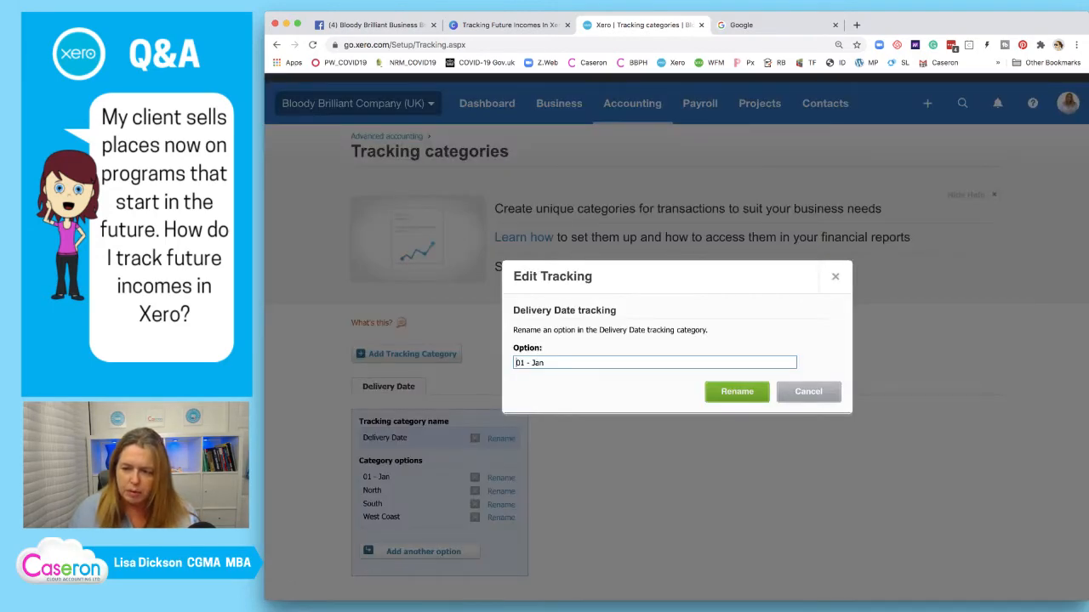
key("super+a")
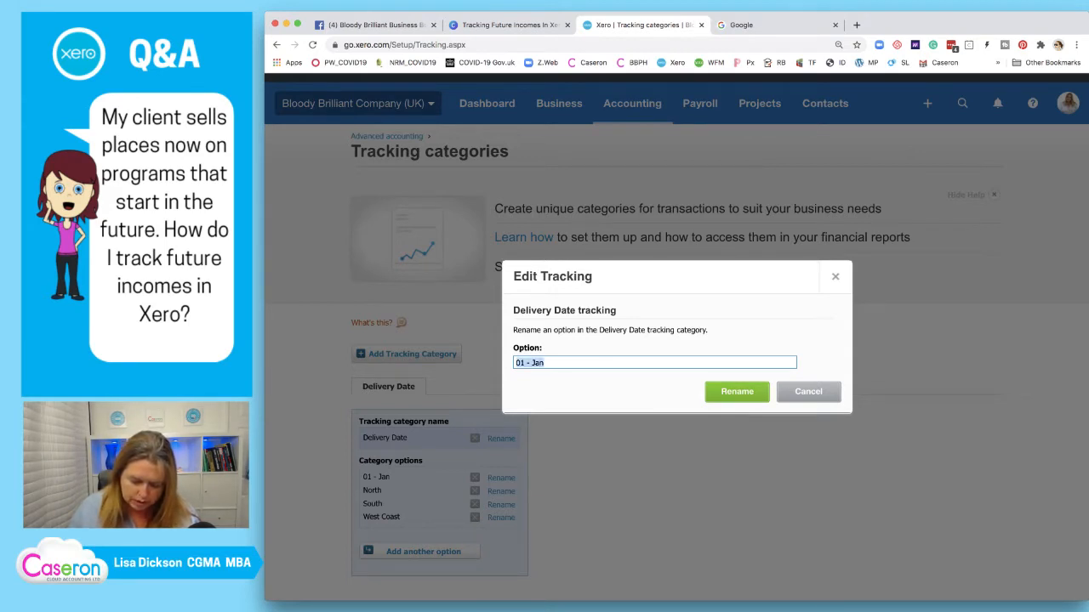
type("DN")
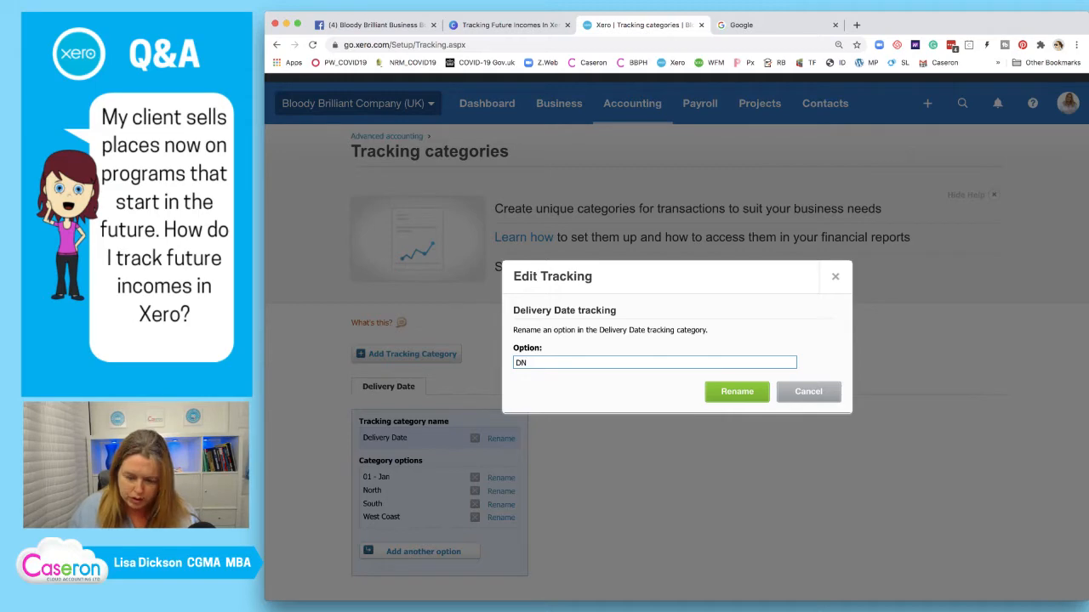
type("YY")
key("Return")
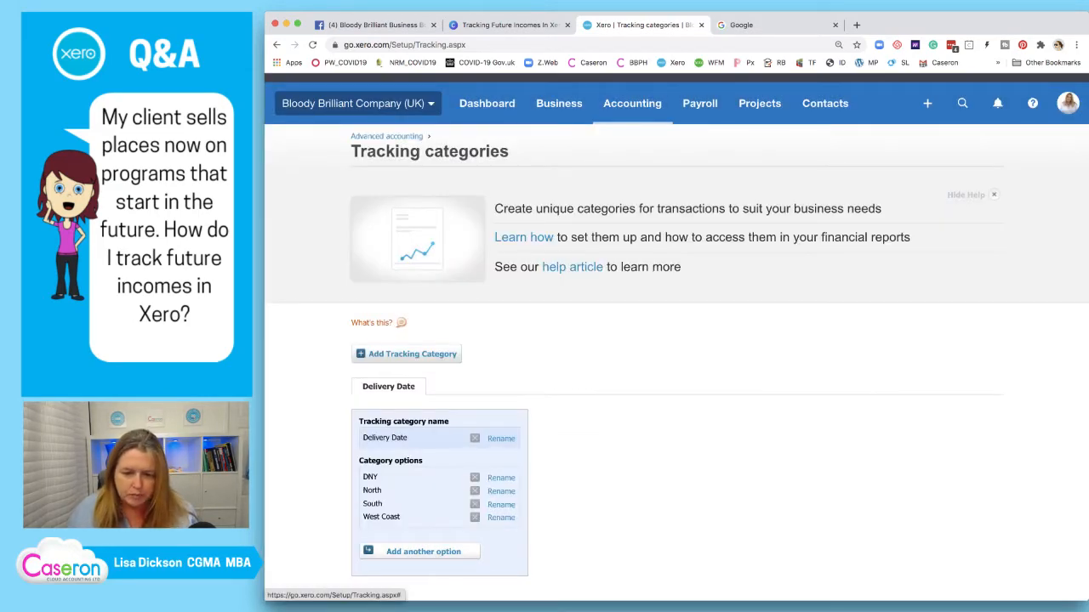
scroll(677, 340, "down", 1)
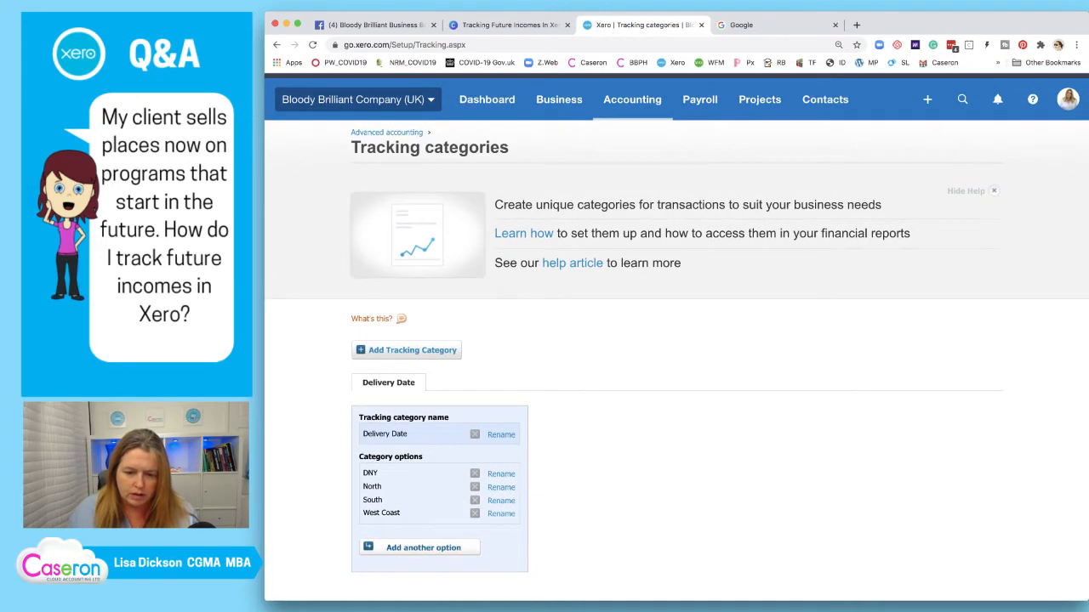
Add Delivery Date options 01-Jan, 02-Feb, 03-Mar and 04-Apr
left_click(421, 548)
type("01")
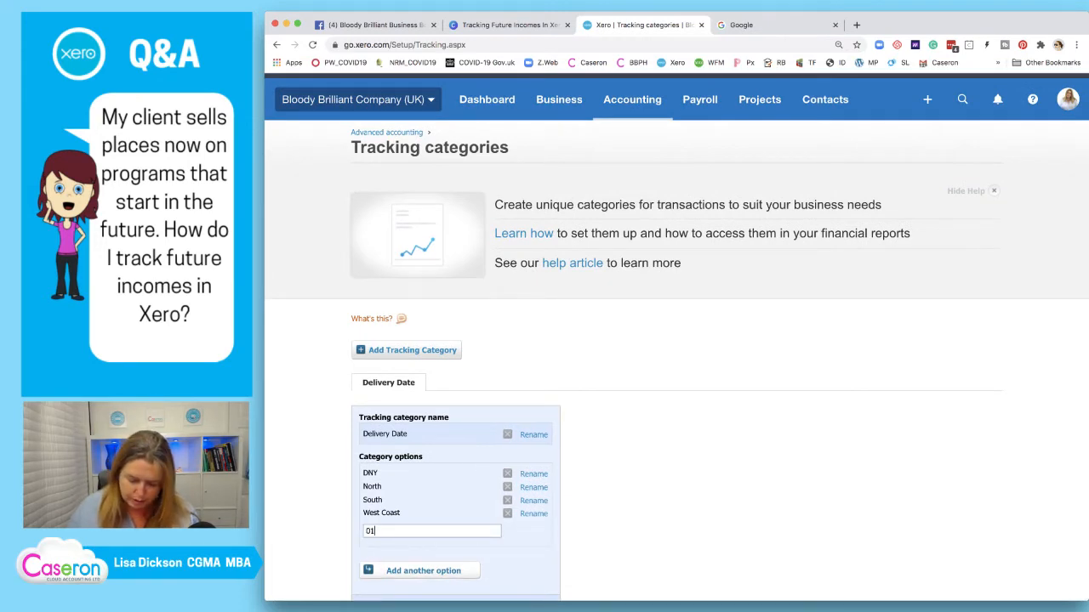
type("-Jan")
scroll(676, 340, "up", 1)
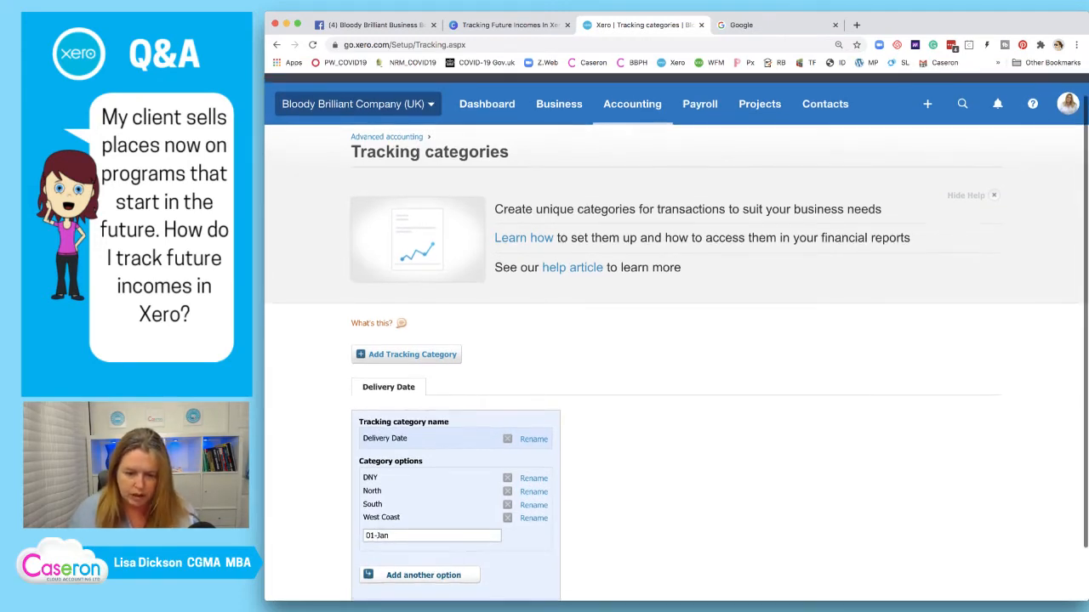
key("Return")
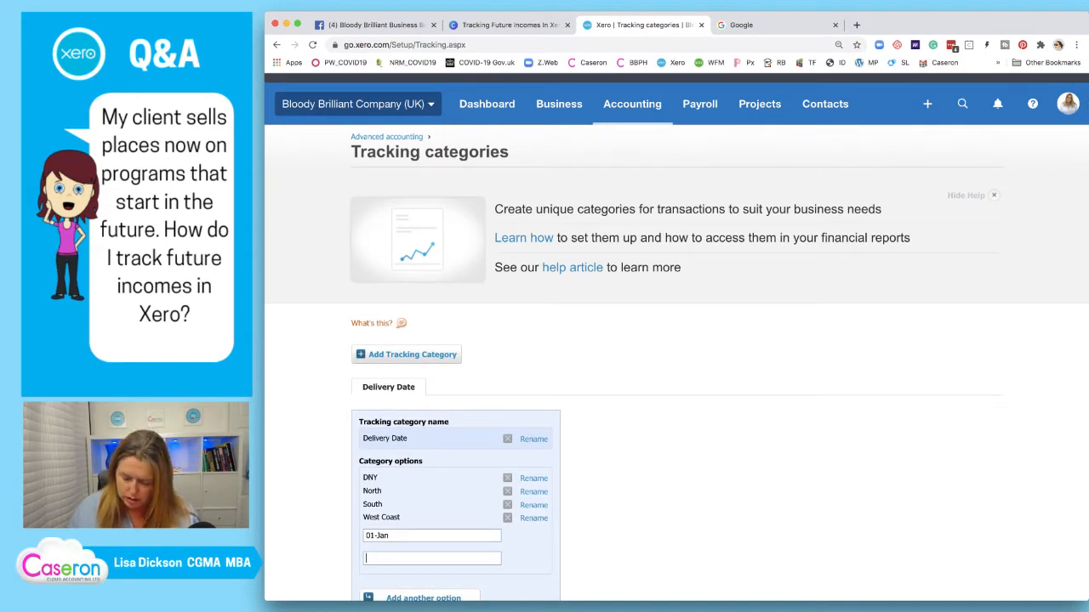
type("02- Feb")
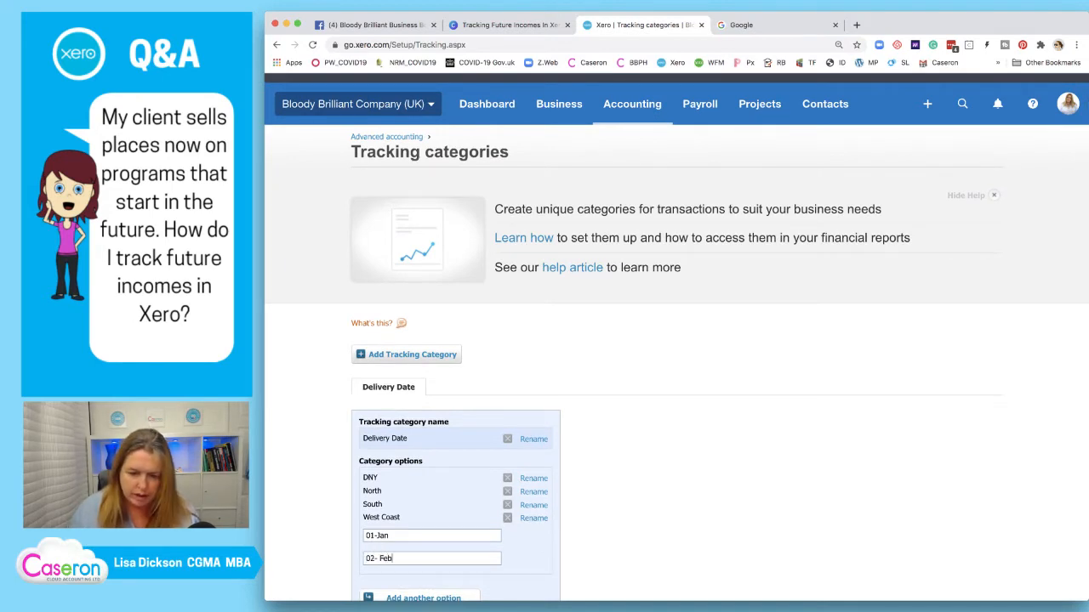
scroll(676, 340, "down", 2)
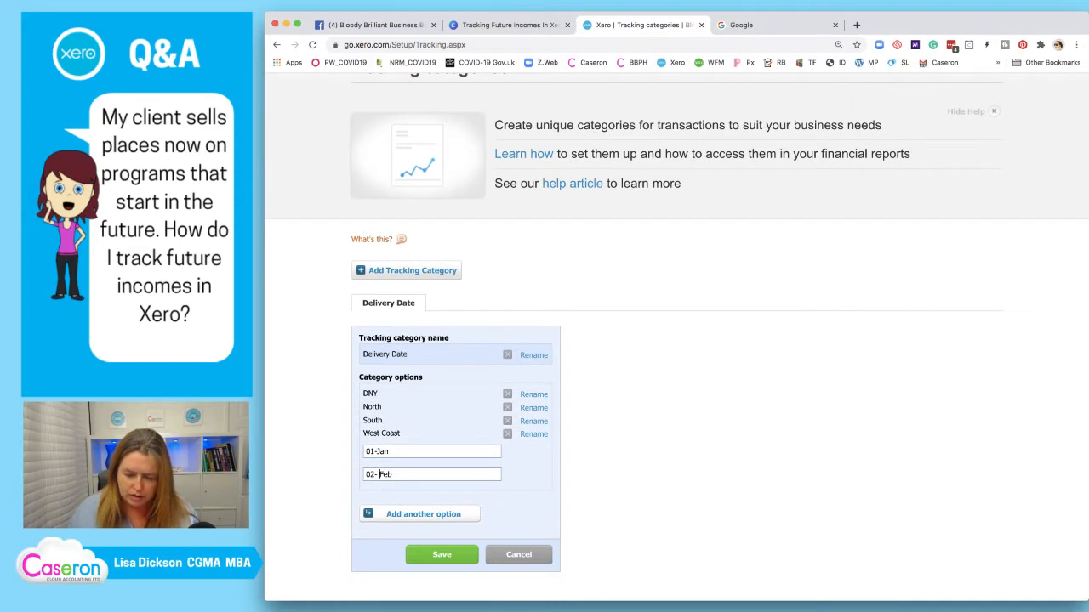
key("Left")
key("Left")
key("Left")
key("BackSpace")
left_click(423, 515)
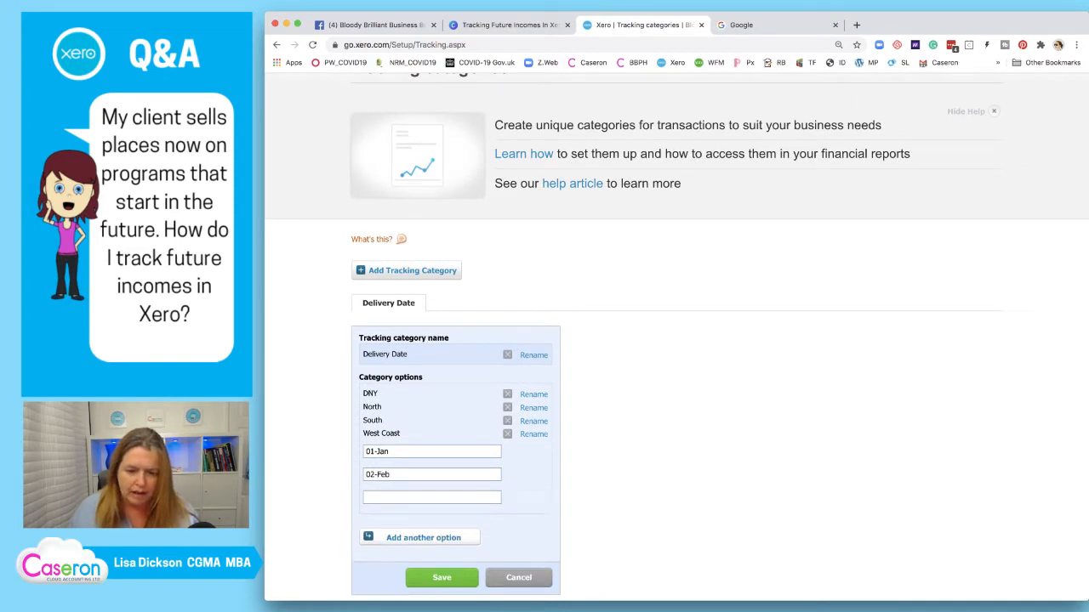
type("03")
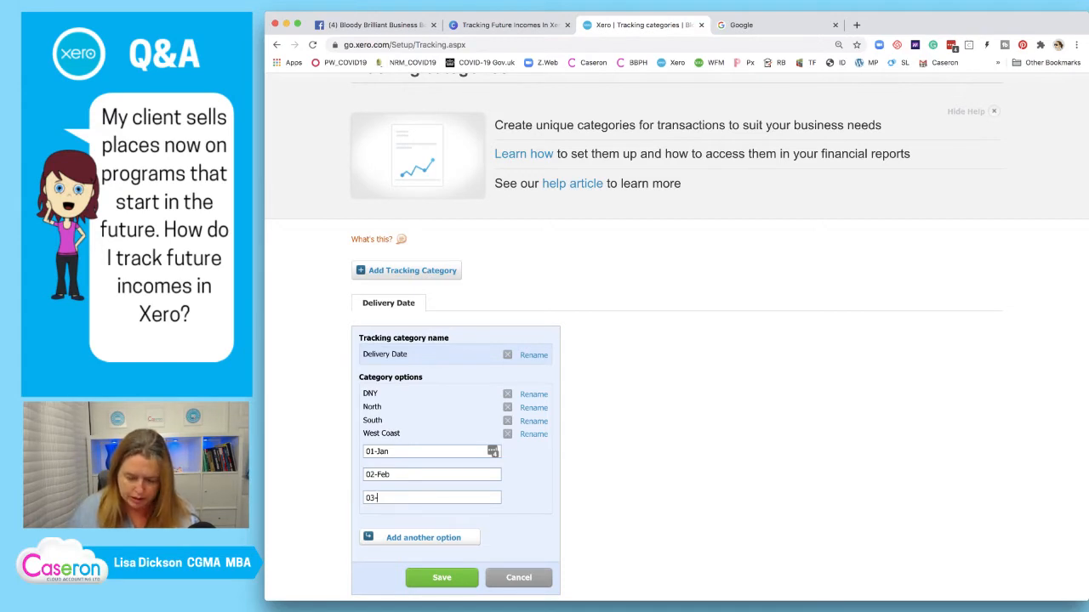
type("-Mar")
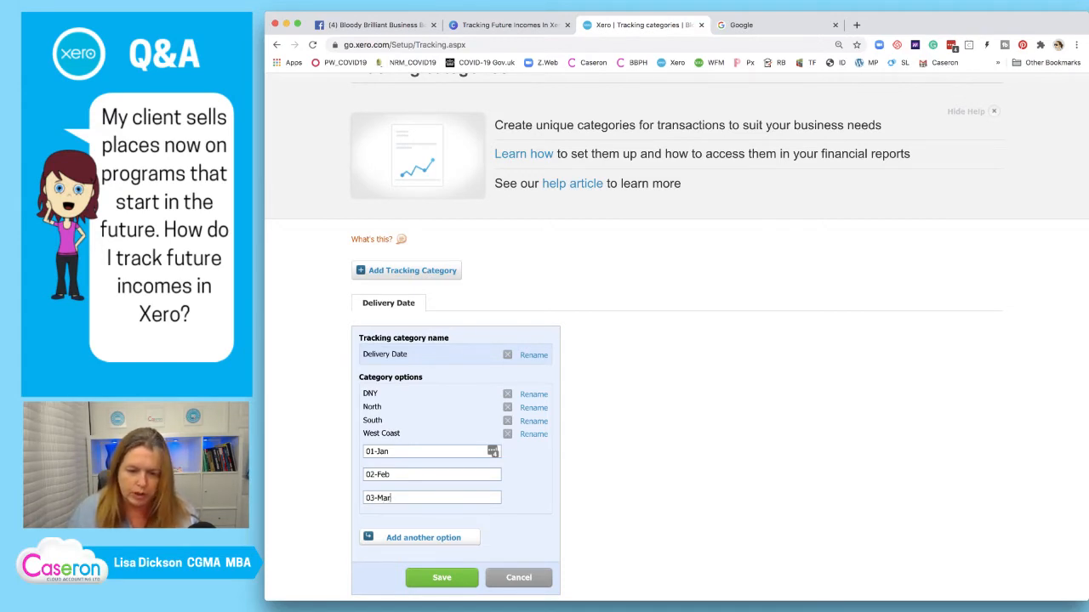
left_click(424, 537)
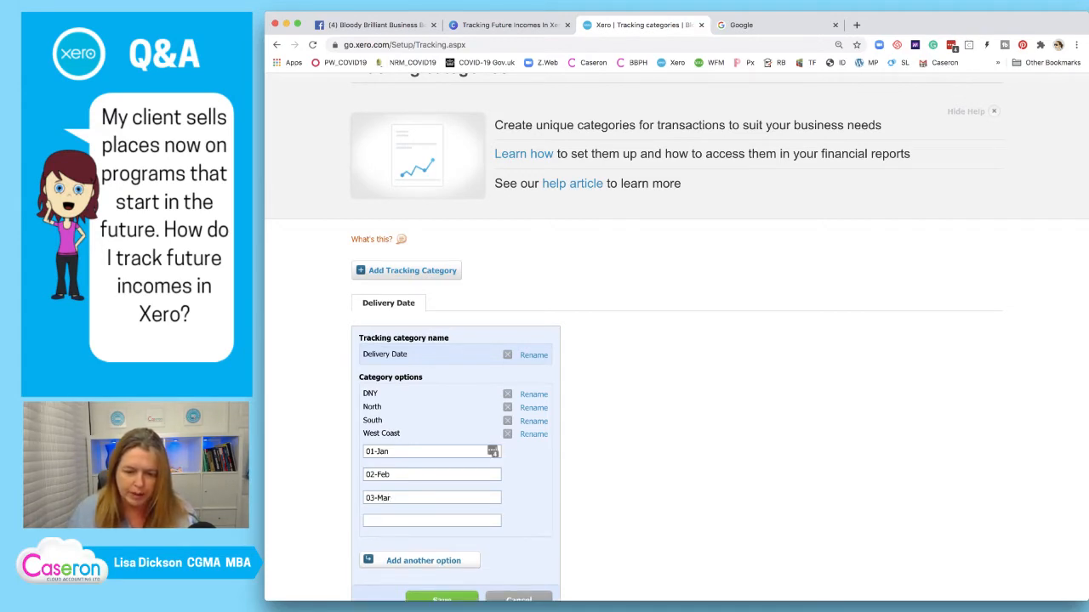
type("04")
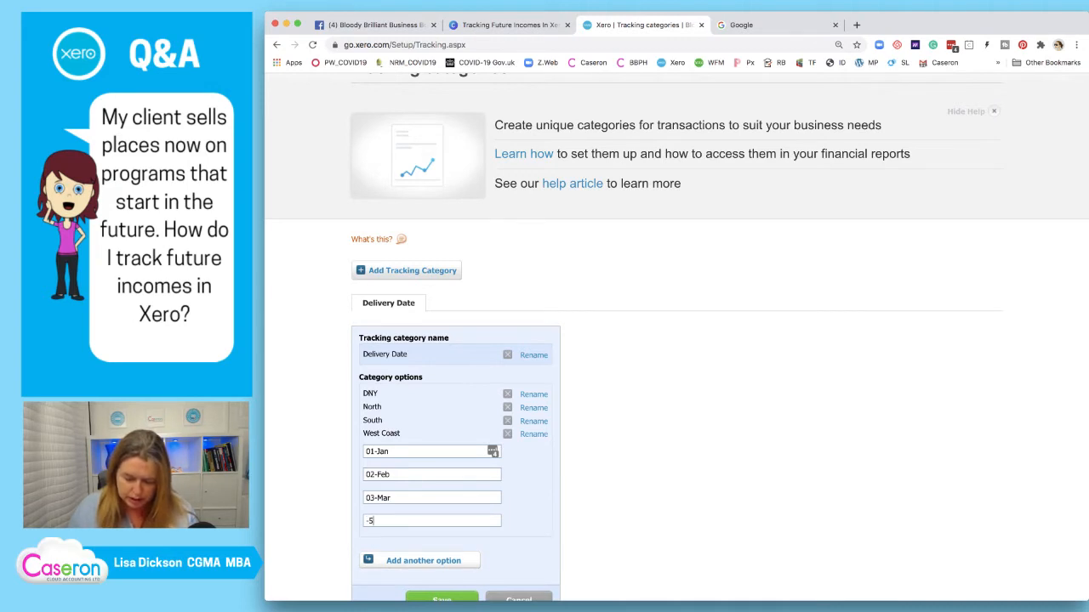
type("-Apr")
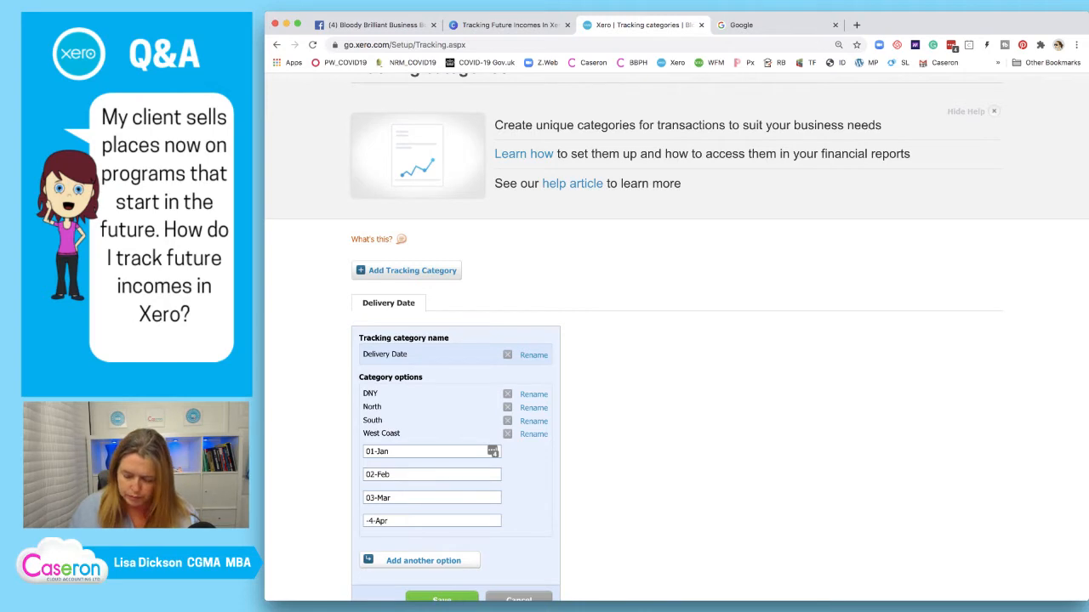
type("0")
Add options 05-May, 06-Jun, 07-Jul and 08-Aug
scroll(424, 521, "down", 1)
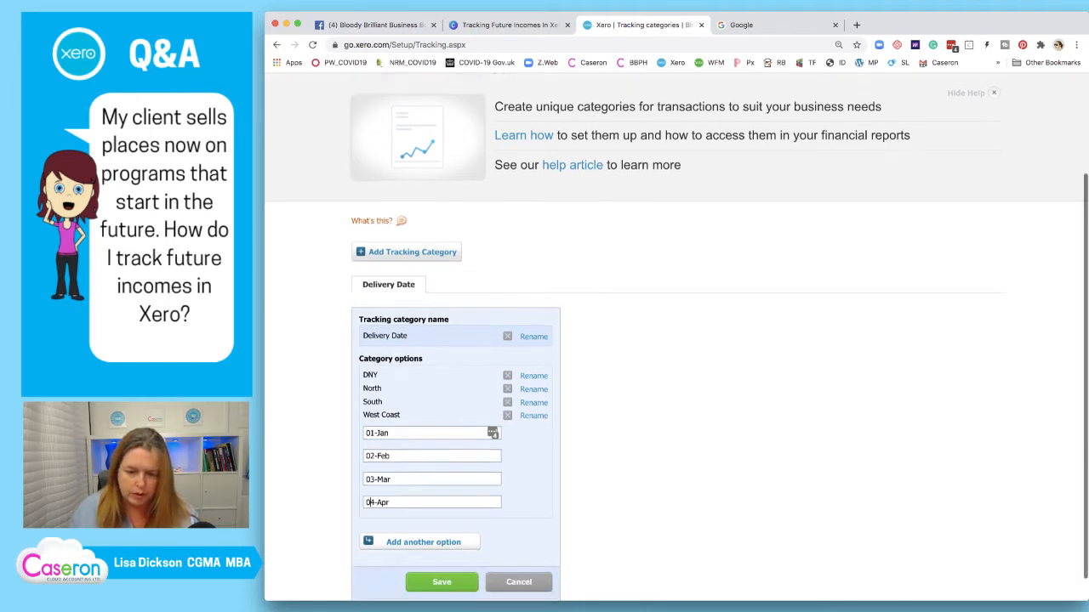
left_click(423, 521)
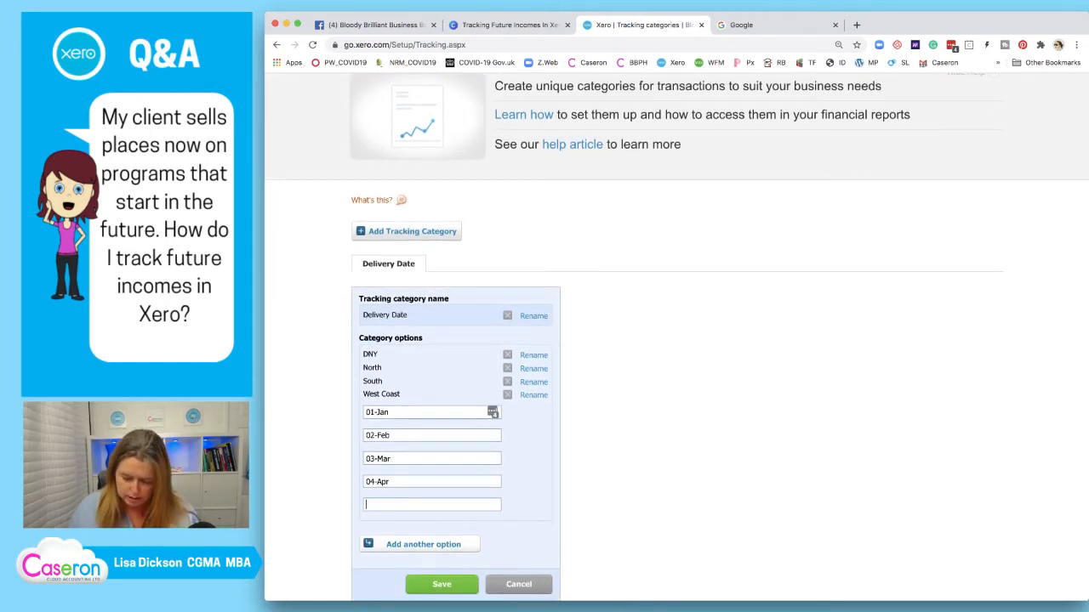
type("05-")
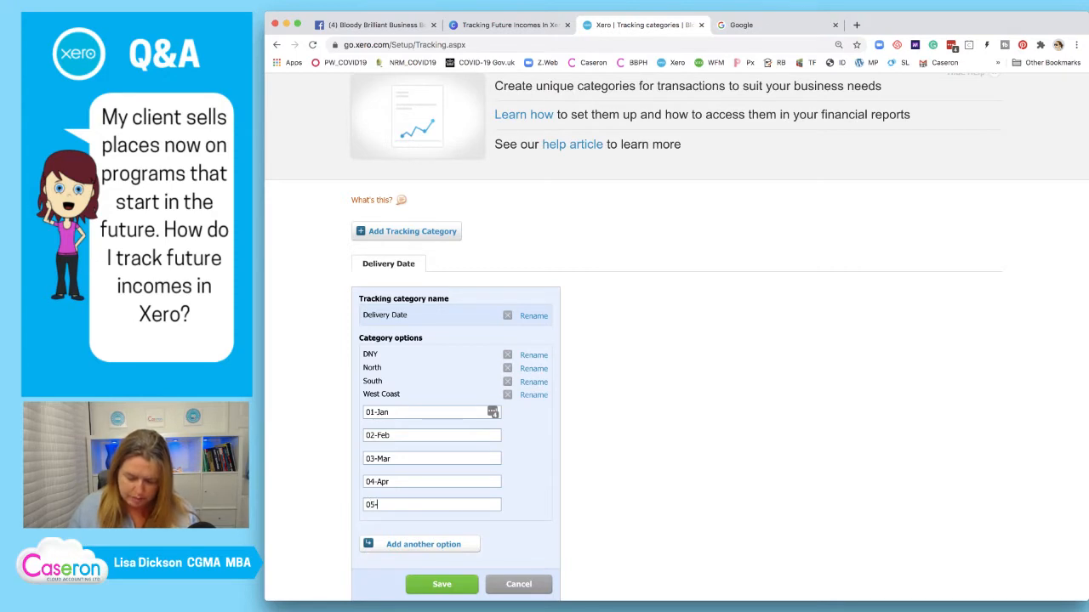
type("May")
left_click(423, 545)
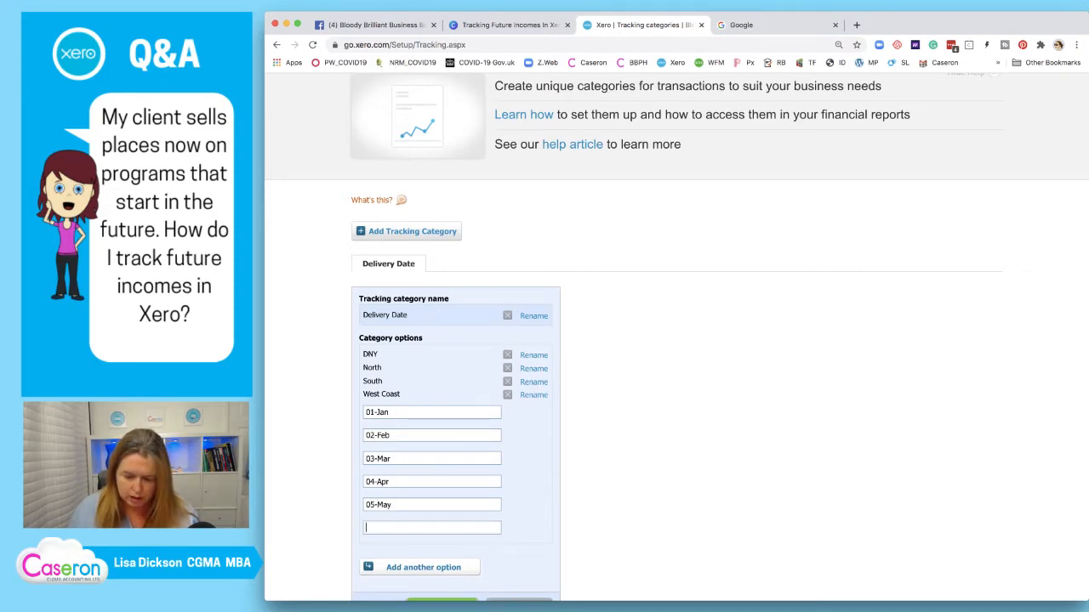
type("06")
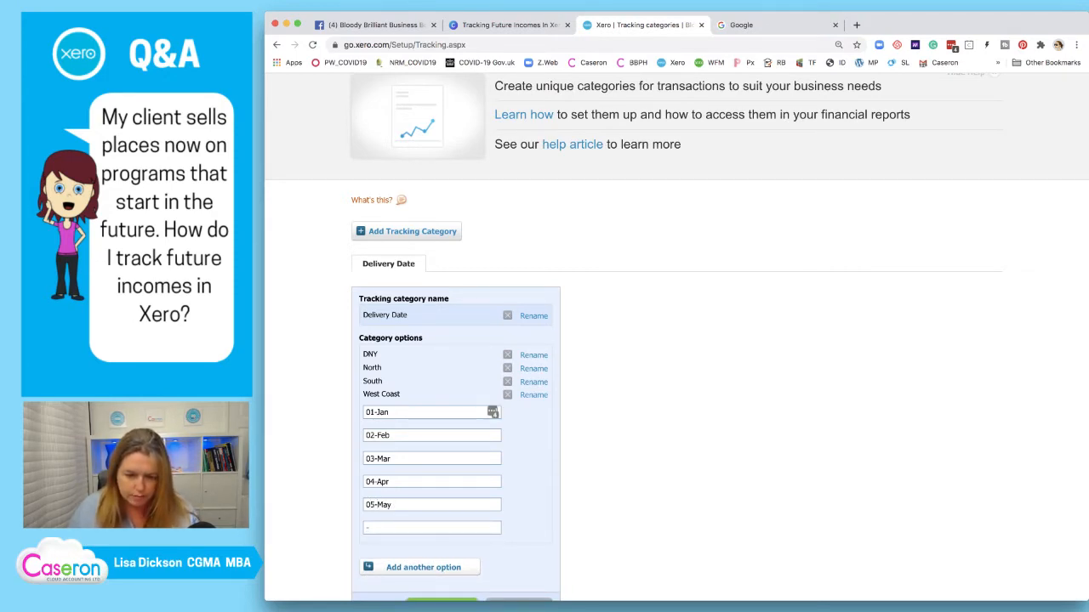
type("06-Jun")
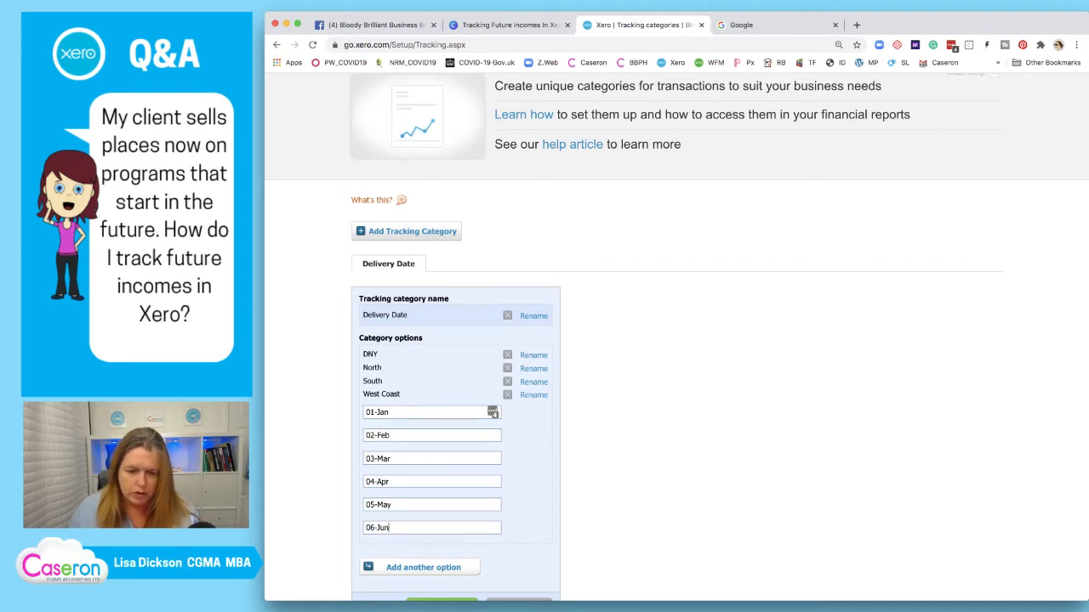
scroll(424, 515, "down", 1)
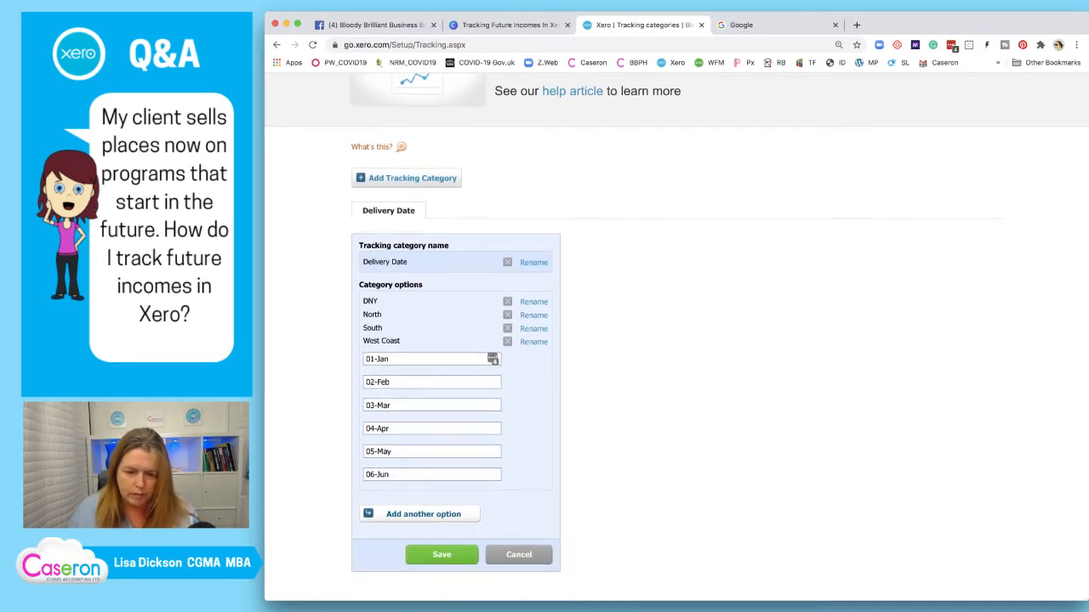
left_click(423, 515)
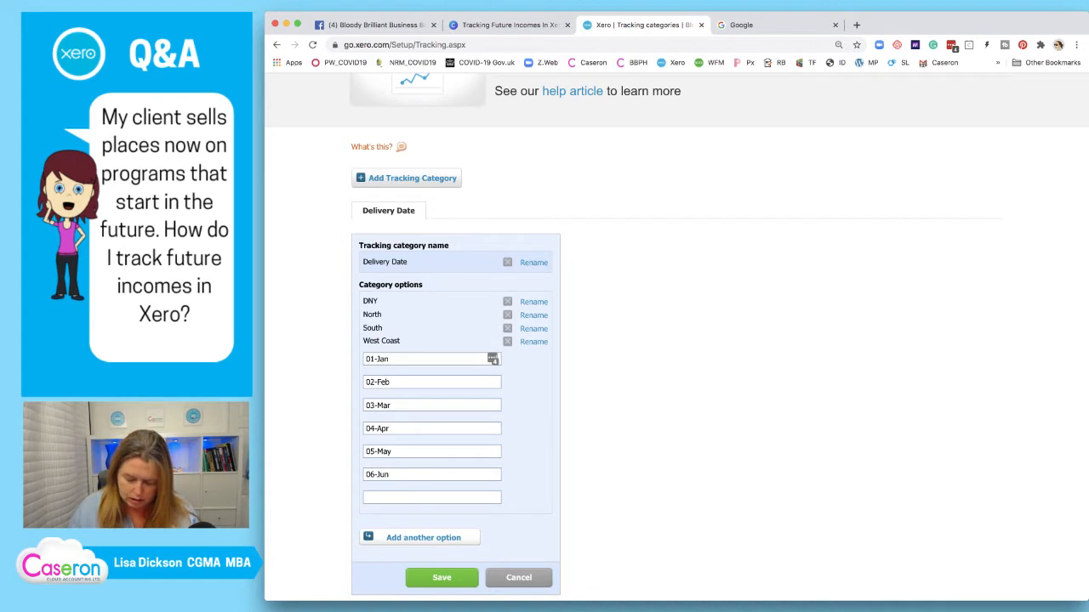
scroll(432, 509, "up", 1)
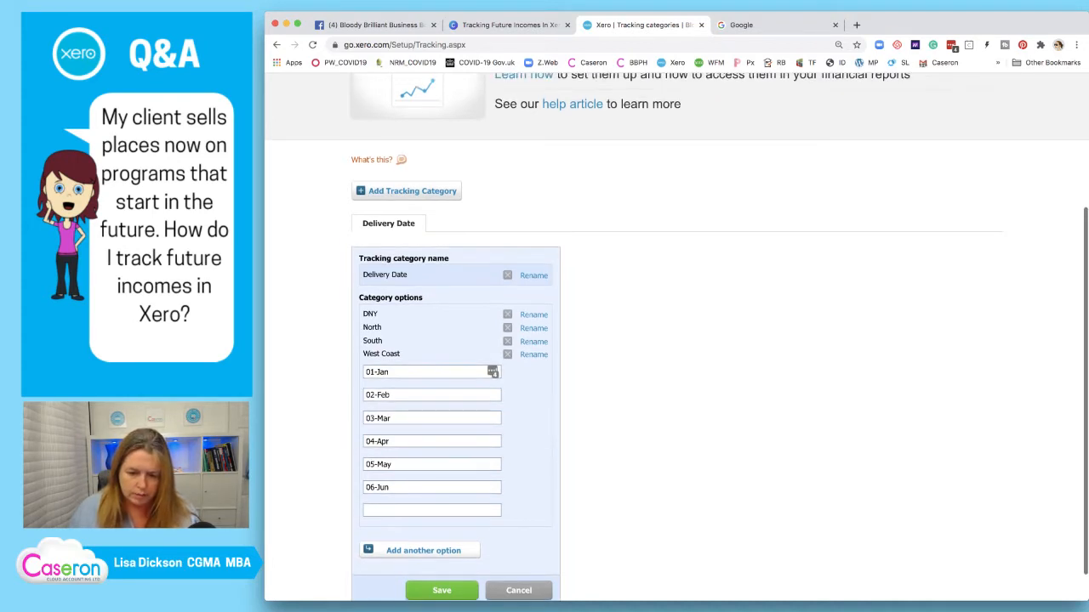
left_click(432, 508)
type("07")
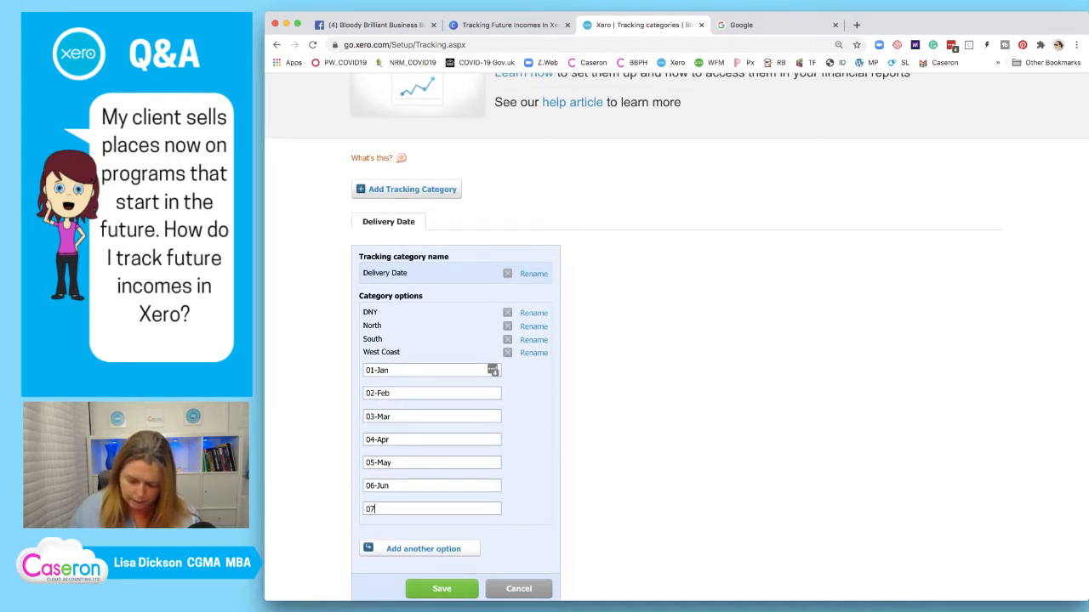
type("-Jul")
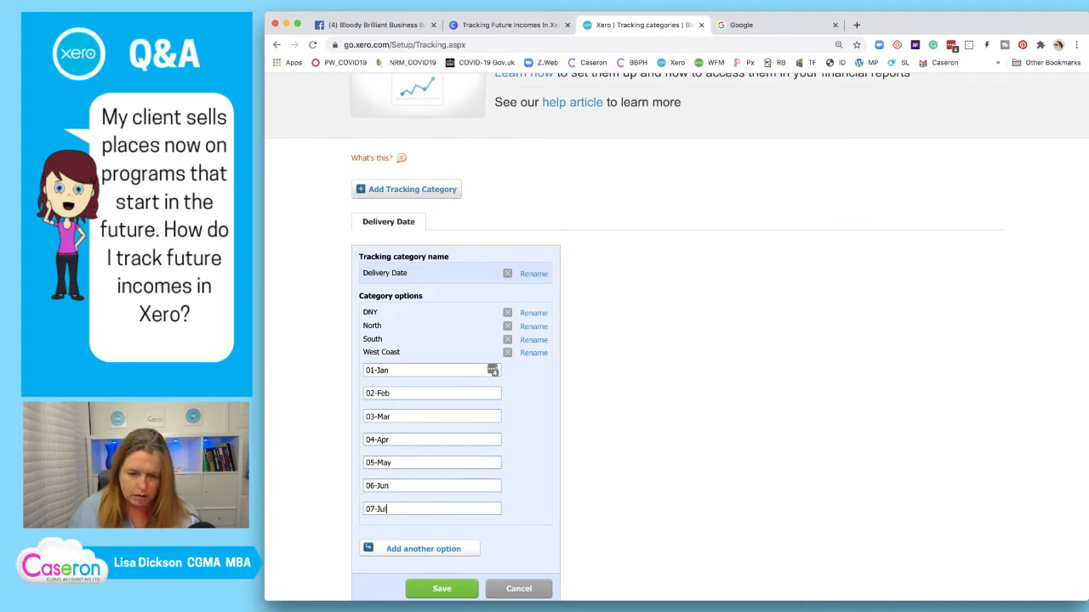
scroll(433, 508, "down", 1)
left_click(423, 539)
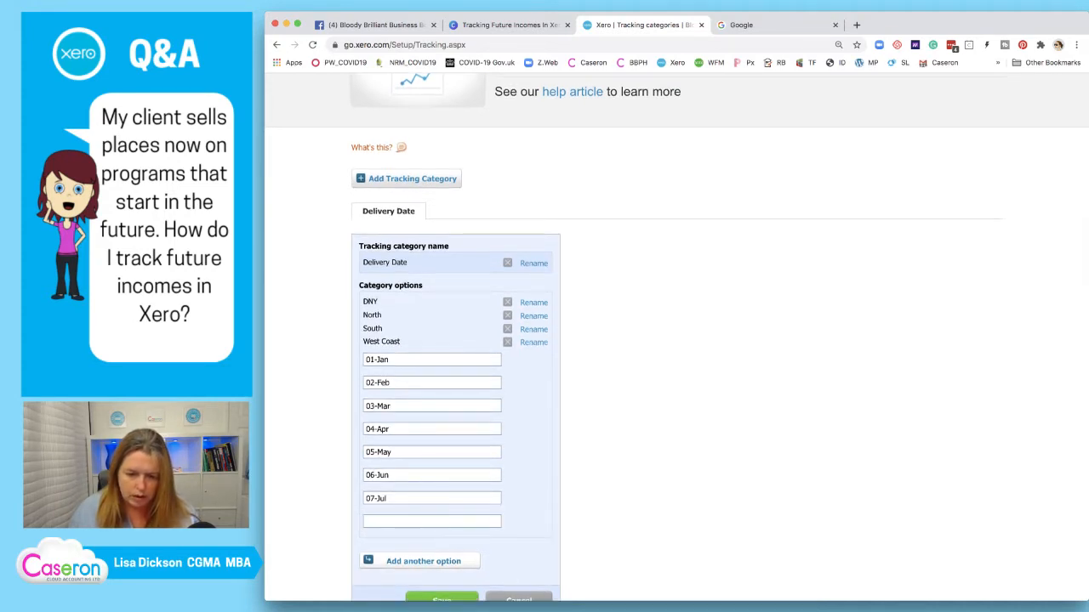
type("08-SAu")
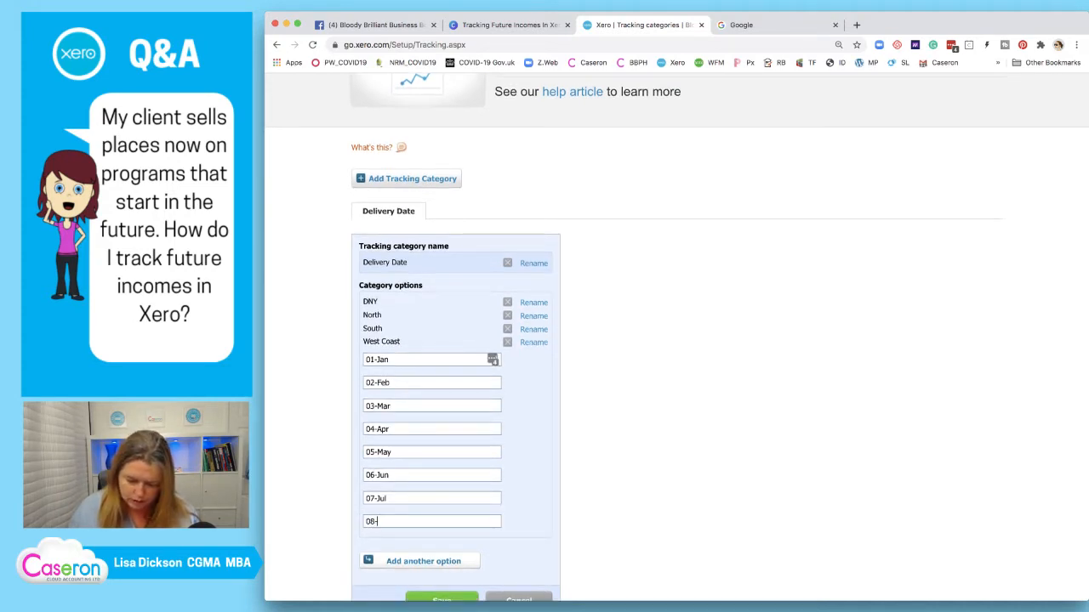
key("BackSpace")
key("BackSpace")
key("BackSpace")
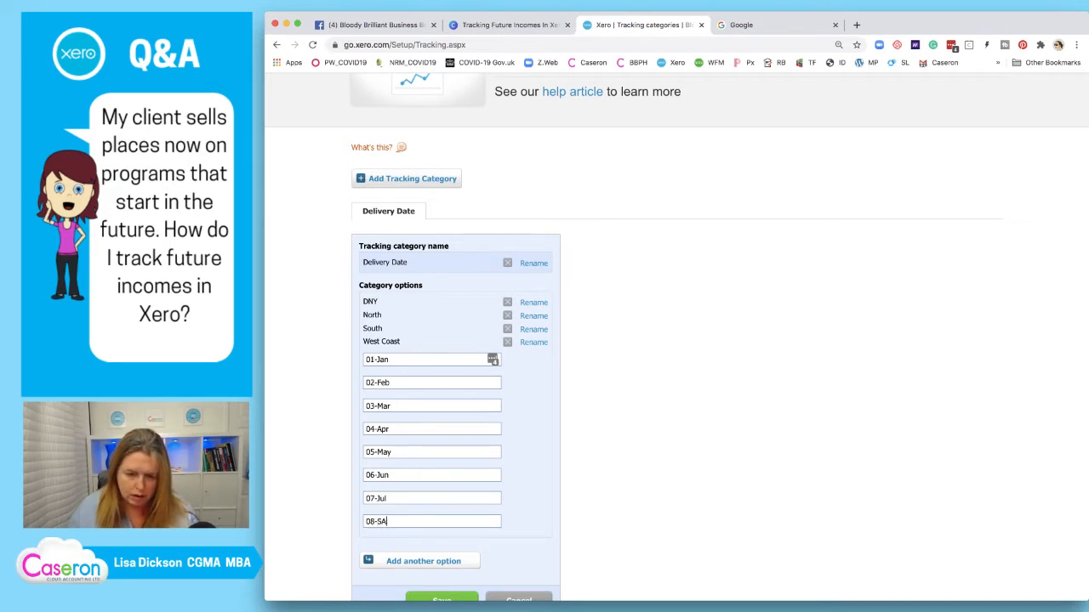
type("Aug")
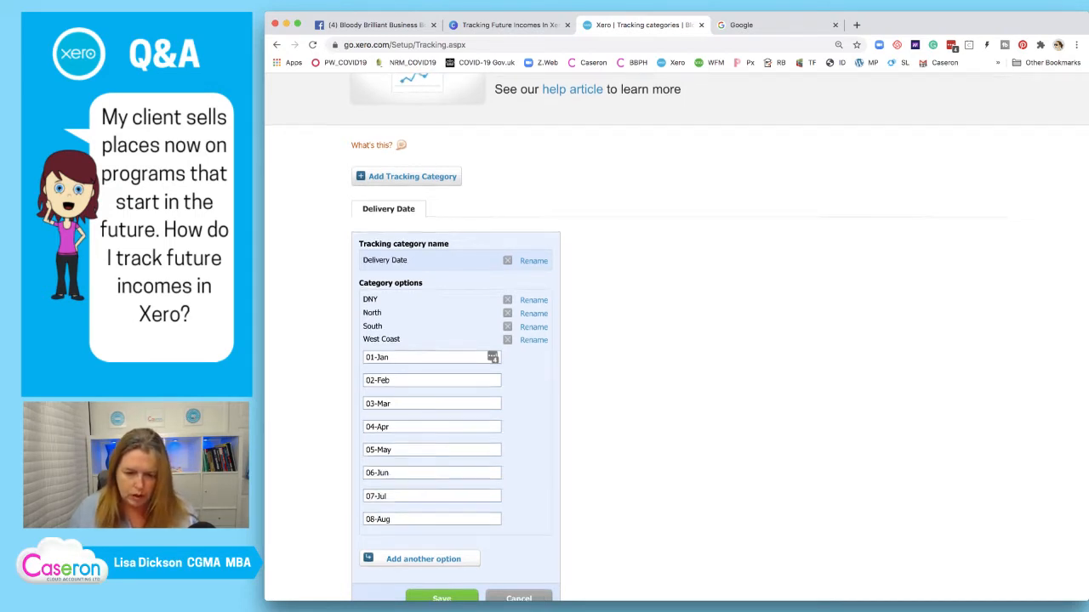
scroll(677, 328, "down", 3)
Add options 09-Sep, 10-Oct, 11-Nov and 12-Dec, then save the category
key("Return")
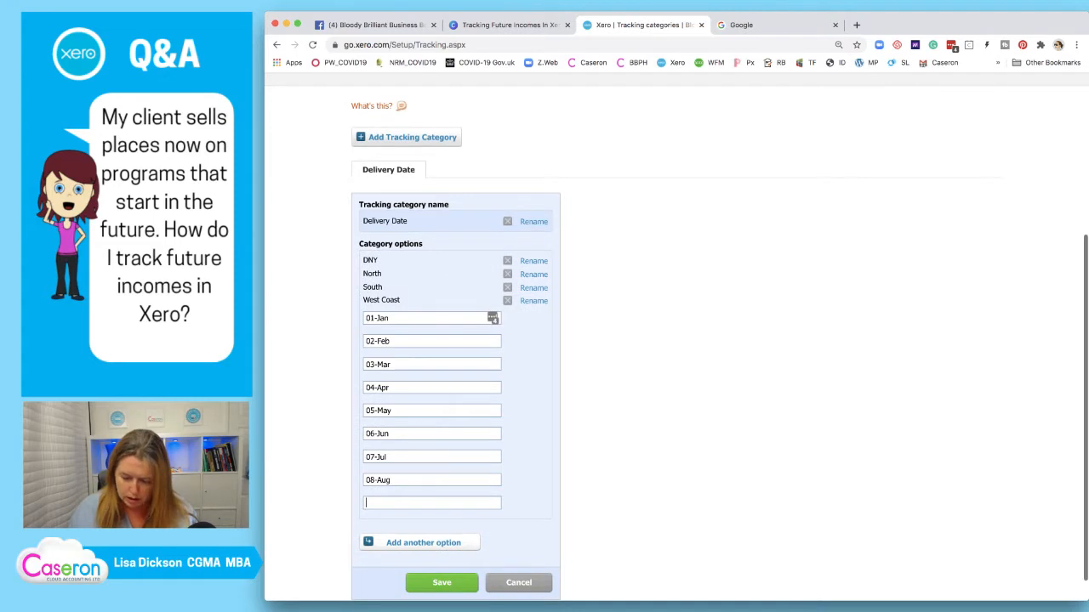
type("09-")
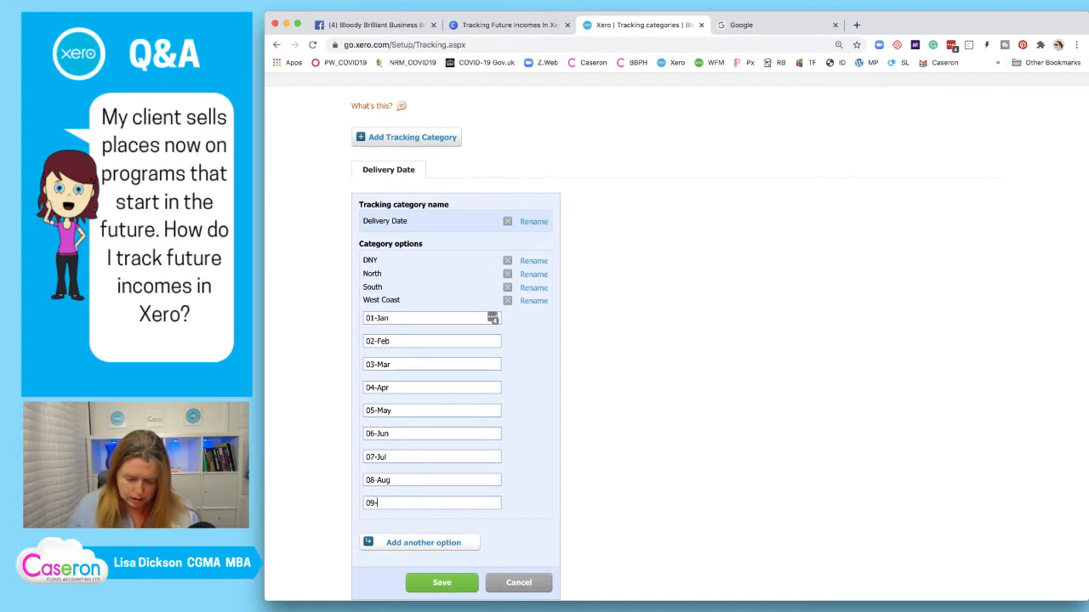
type("Sep")
scroll(676, 337, "down", 2)
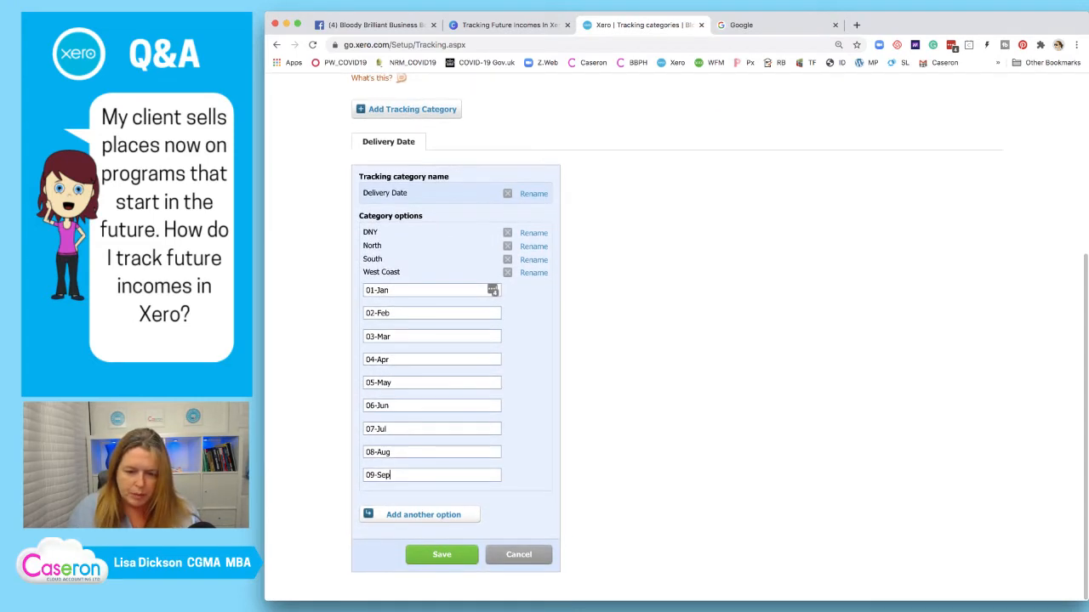
key("Return")
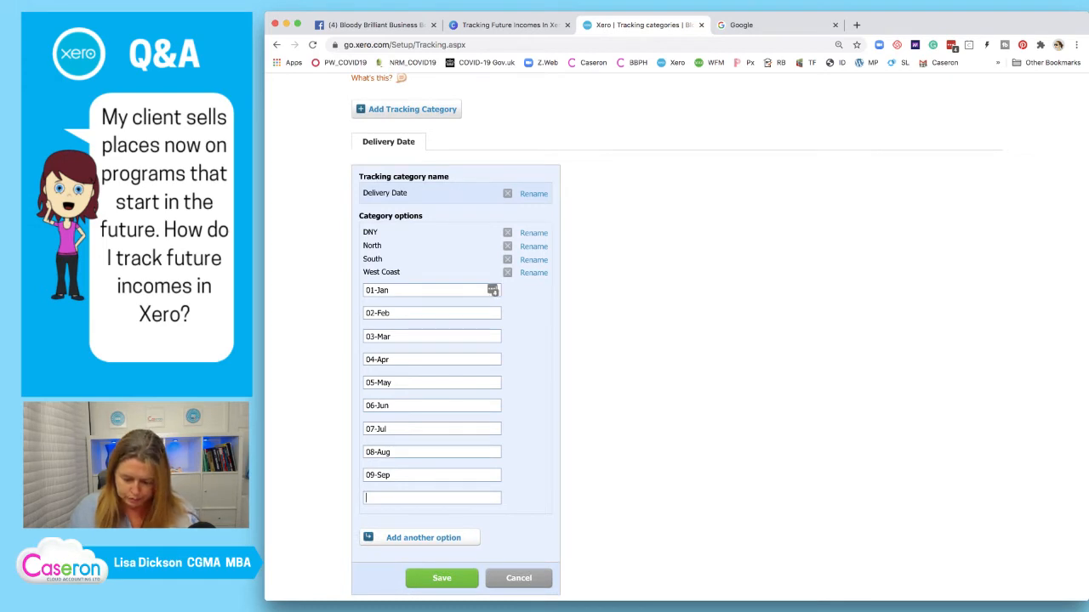
type("10")
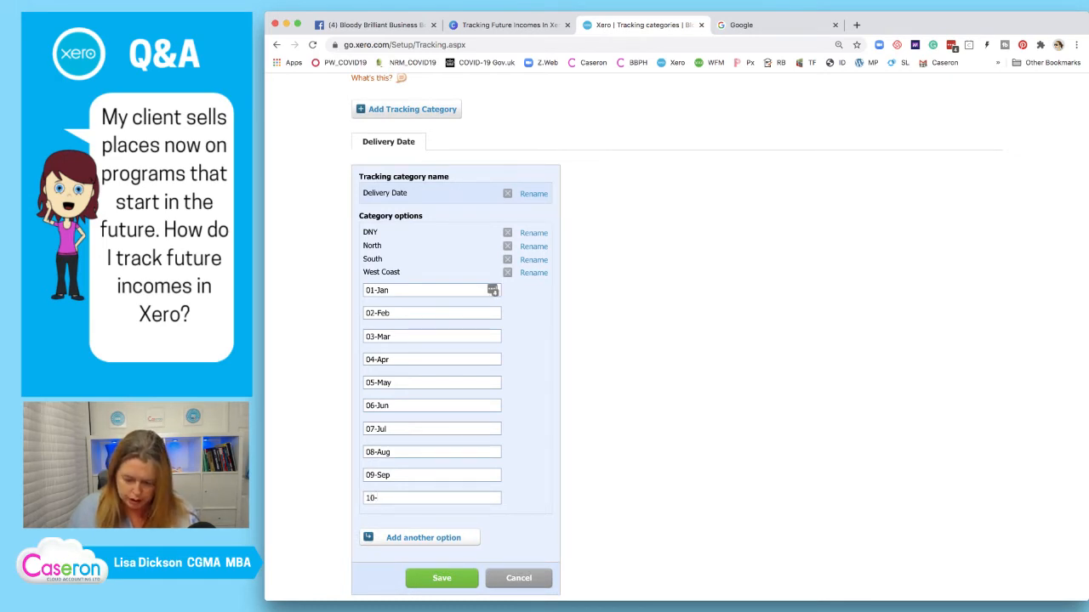
type("-Oct")
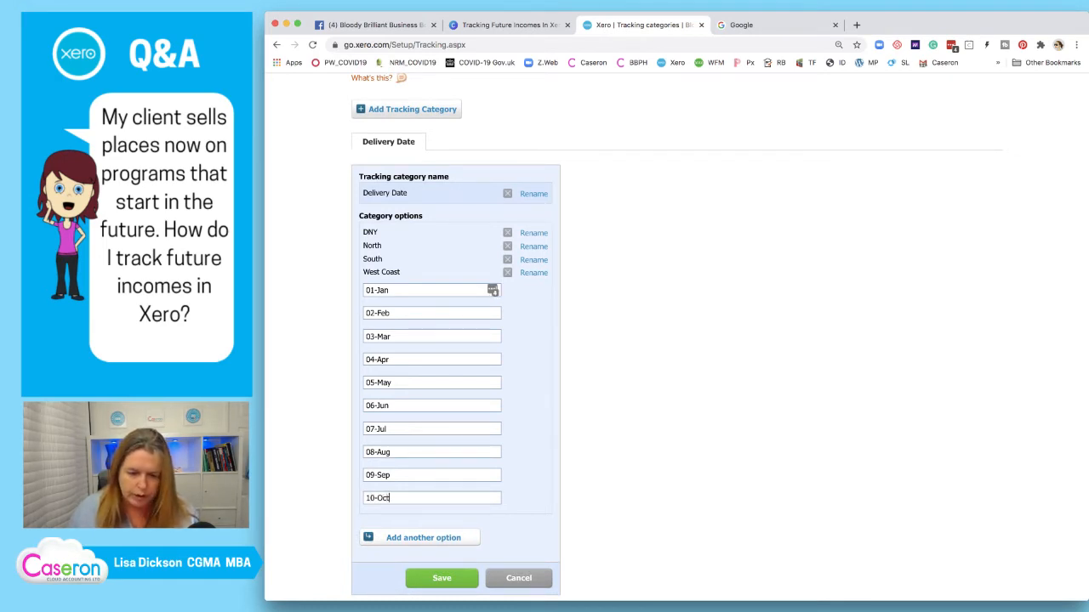
scroll(677, 337, "up", 1)
key("Return")
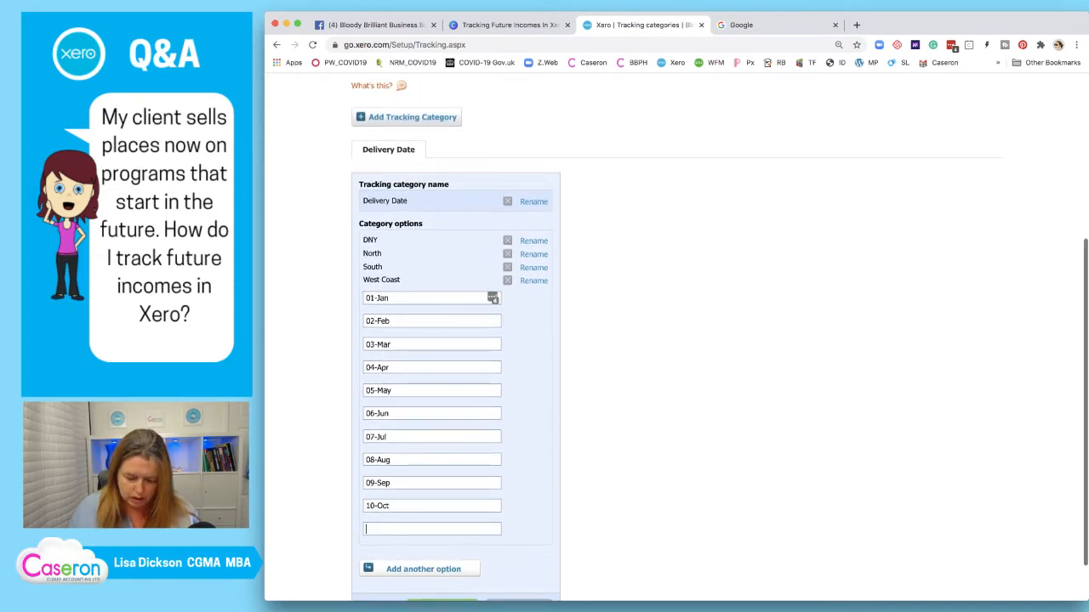
type("11-Nov")
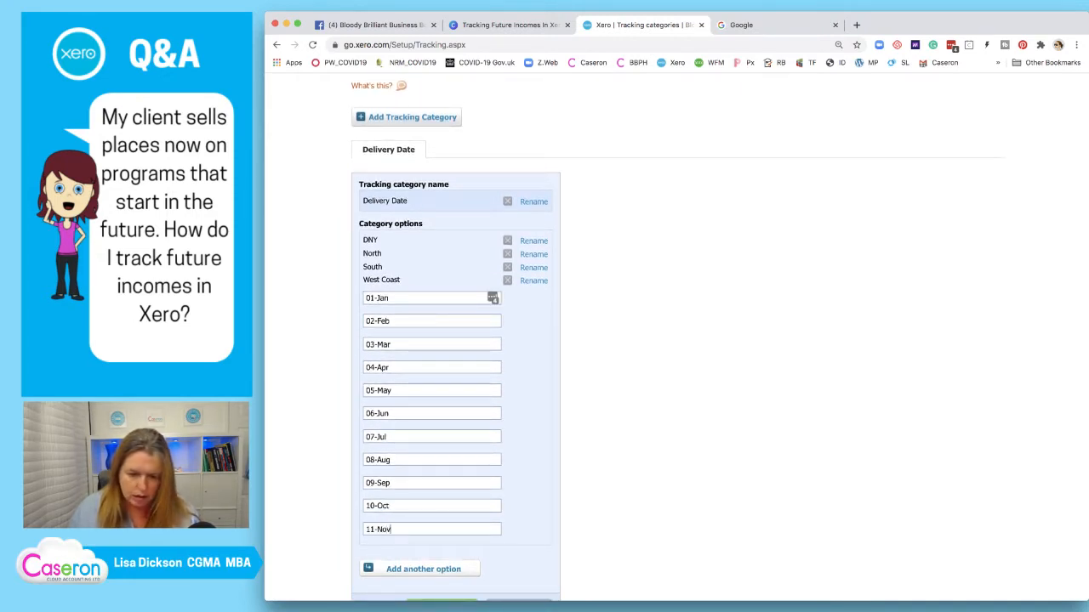
scroll(676, 337, "down", 1)
key("Return")
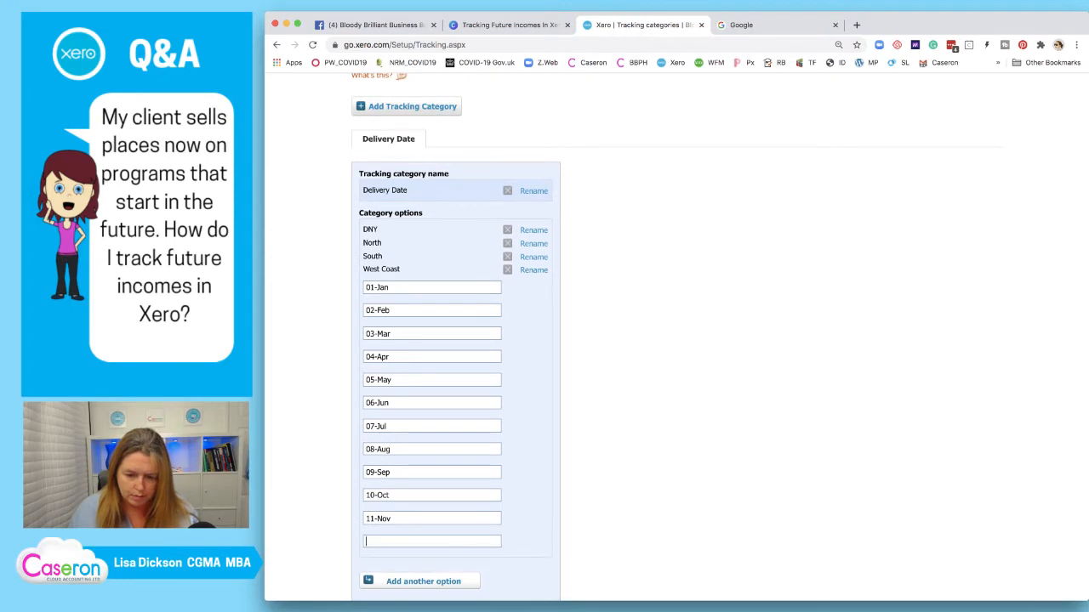
type("12-Dec")
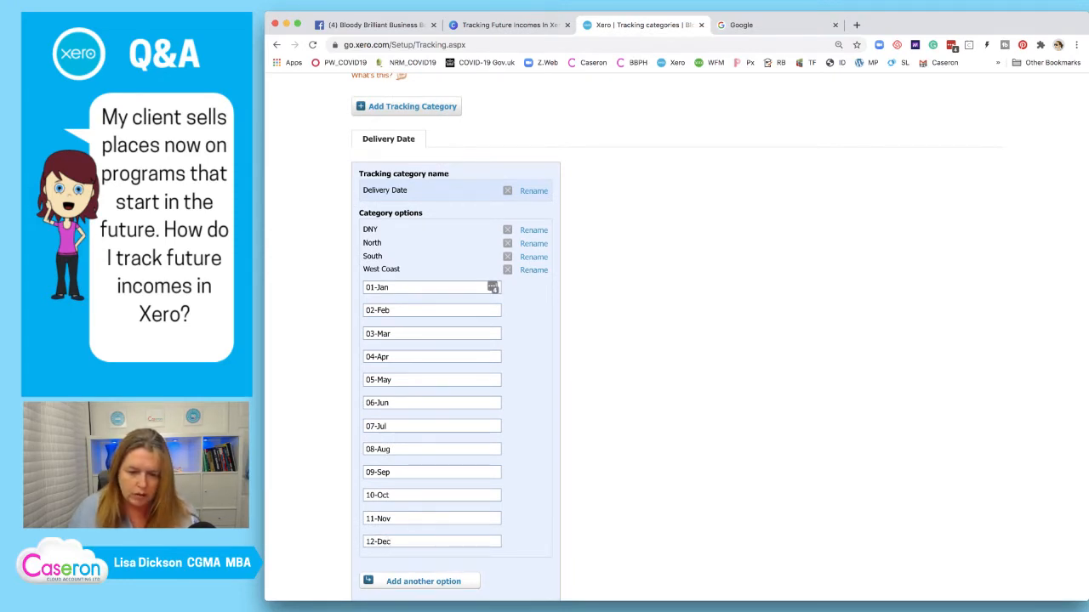
scroll(720, 337, "down", 3)
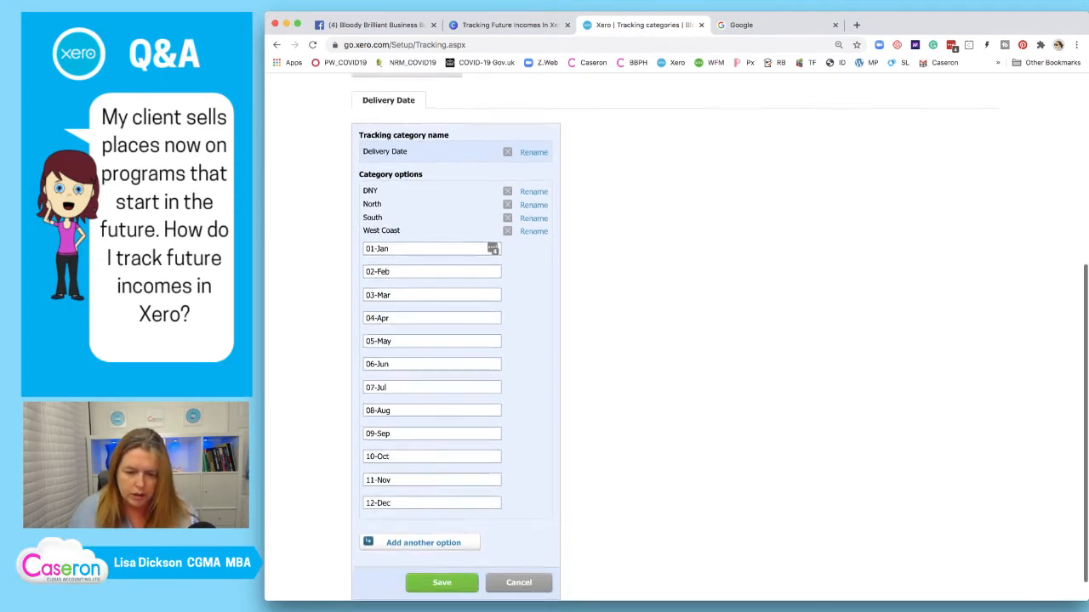
left_click(441, 554)
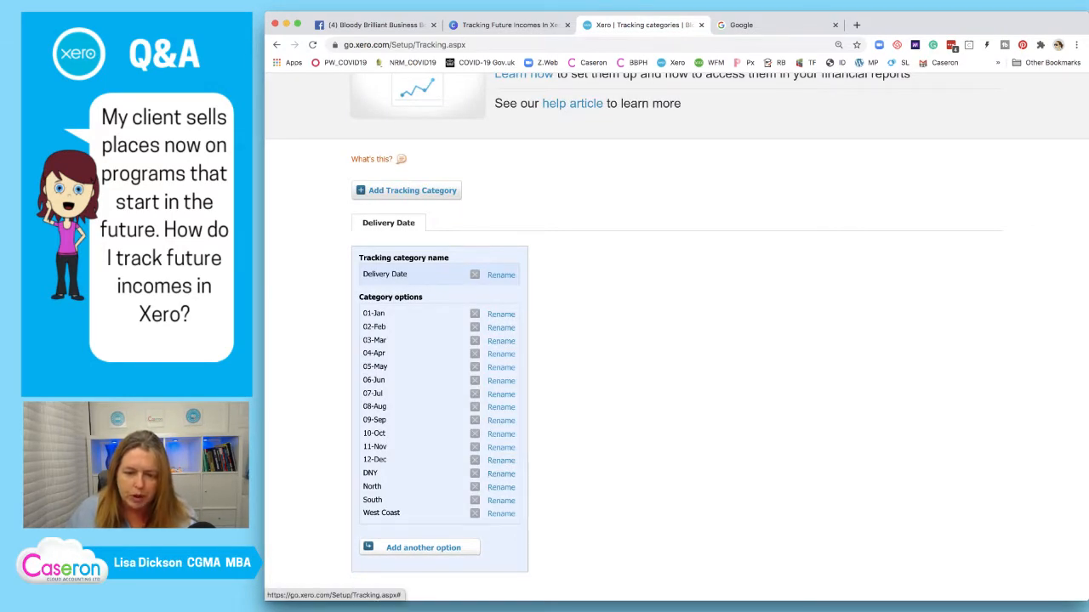
Archive the DNY and North options from the Delivery Date category
left_click(475, 487)
left_click(671, 373)
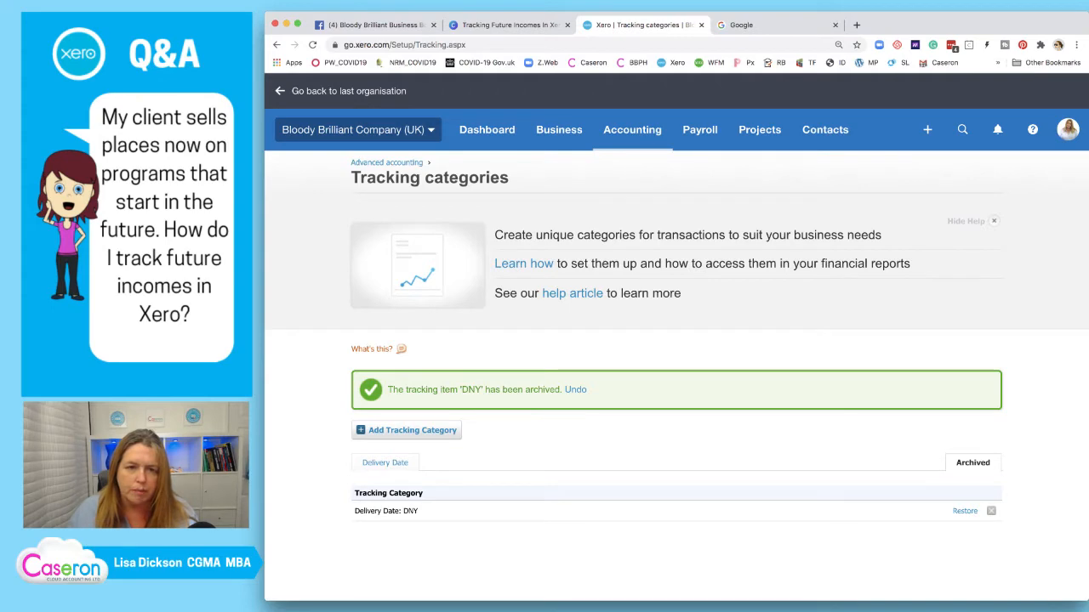
left_click(276, 44)
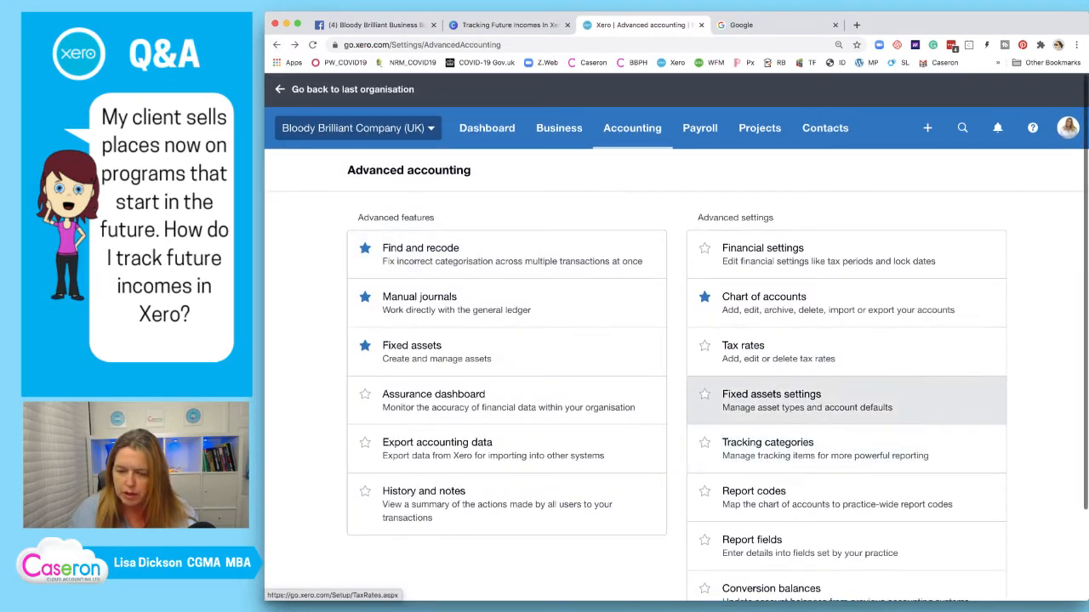
left_click(767, 449)
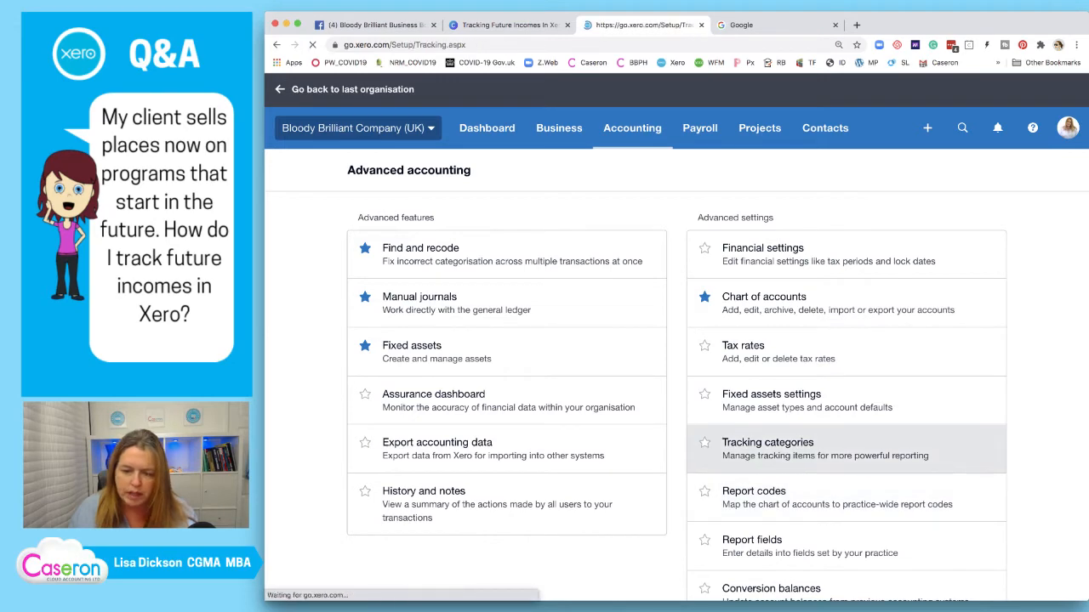
scroll(501, 425, "down", 3)
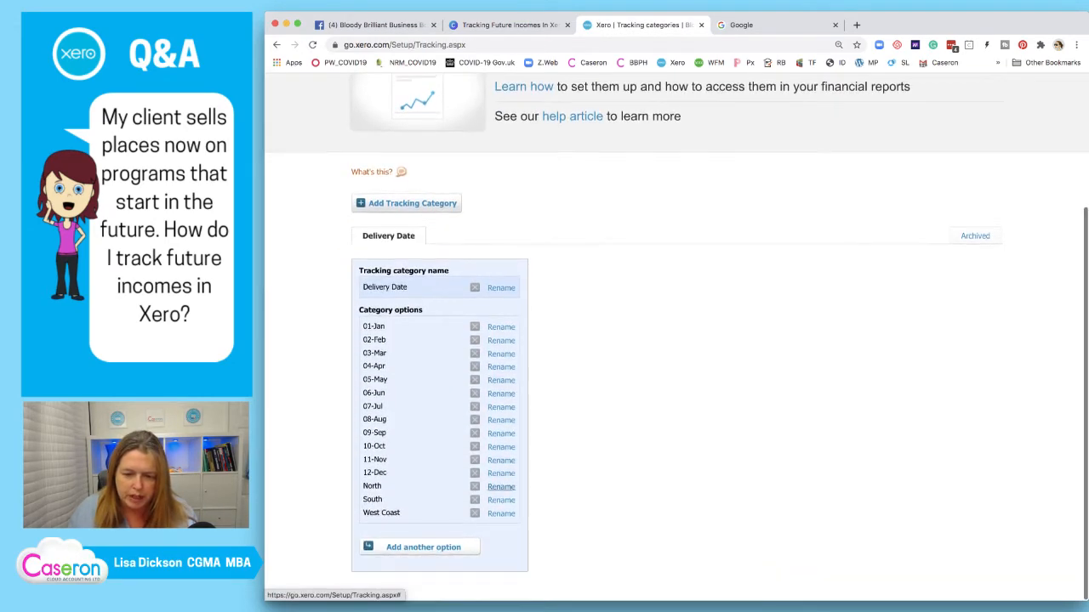
left_click(475, 486)
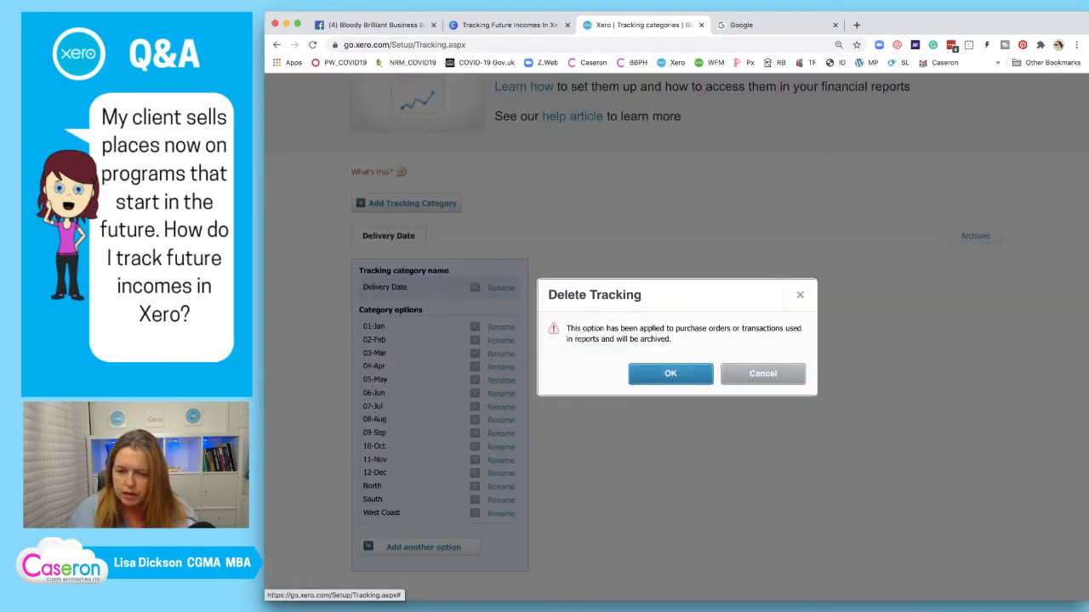
left_click(670, 373)
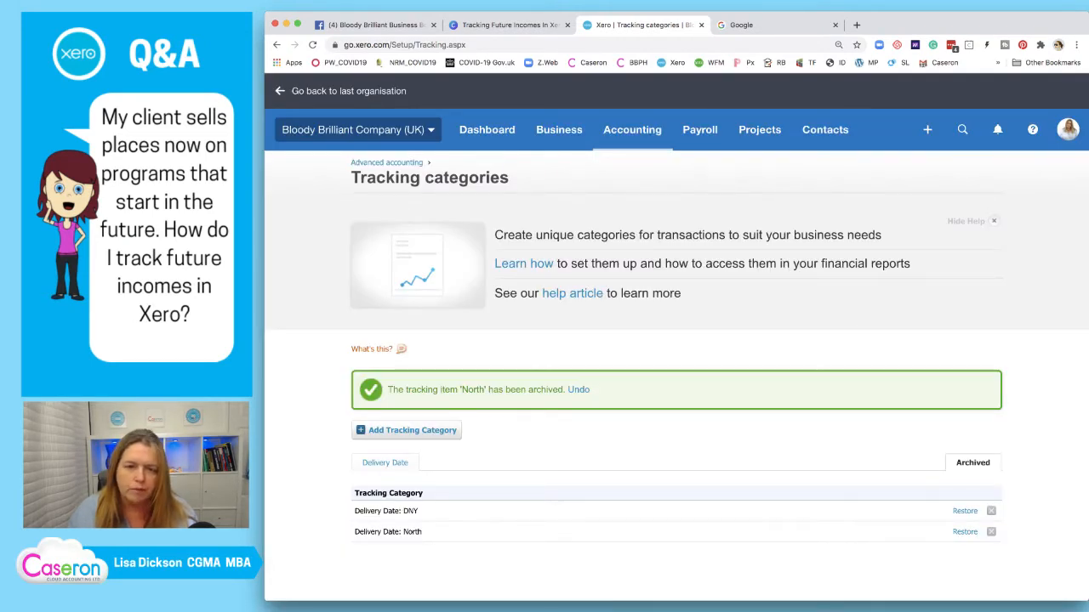
Archive the South and West Coast options, ending back on Advanced settings
left_click(276, 44)
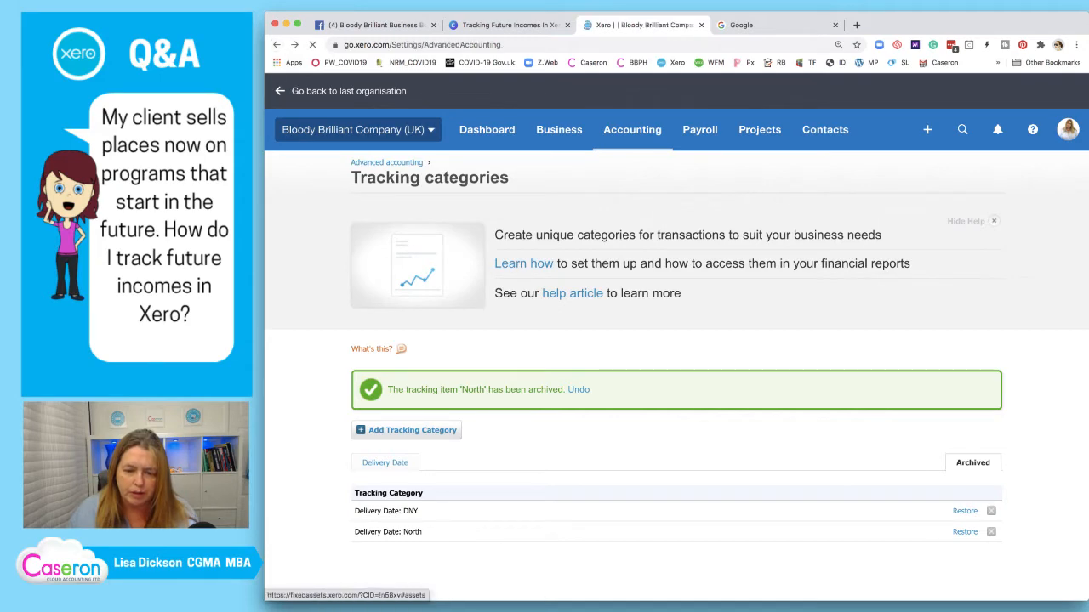
left_click(767, 444)
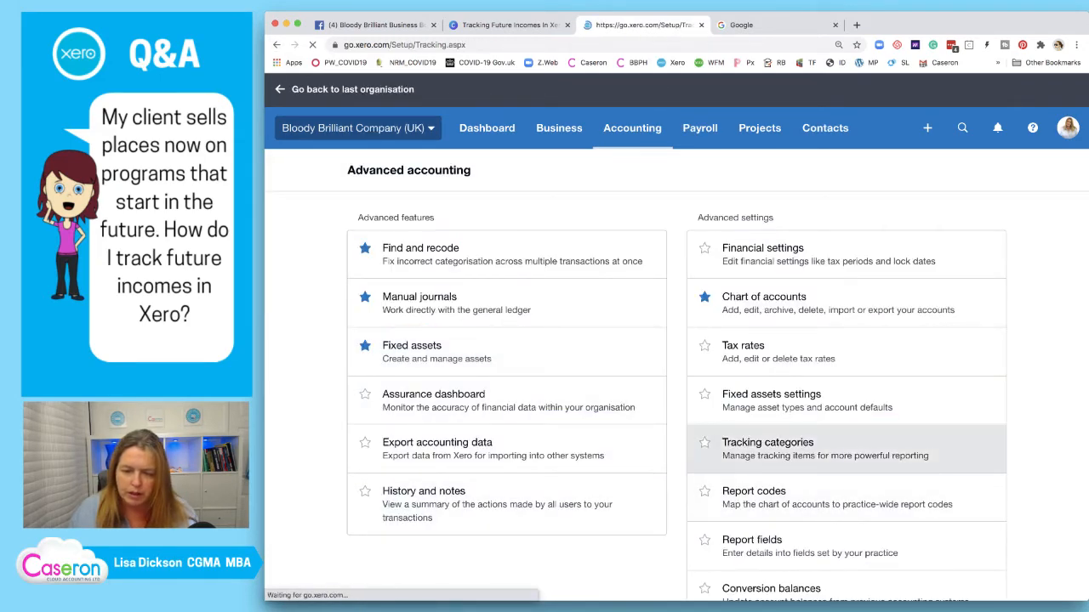
scroll(595, 383, "down", 3)
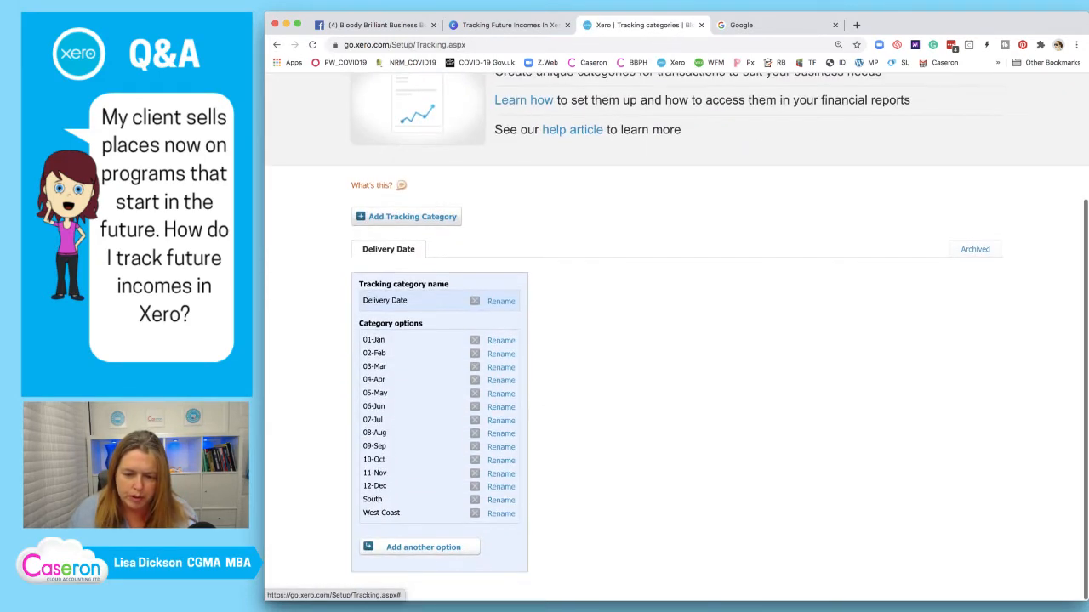
left_click(474, 499)
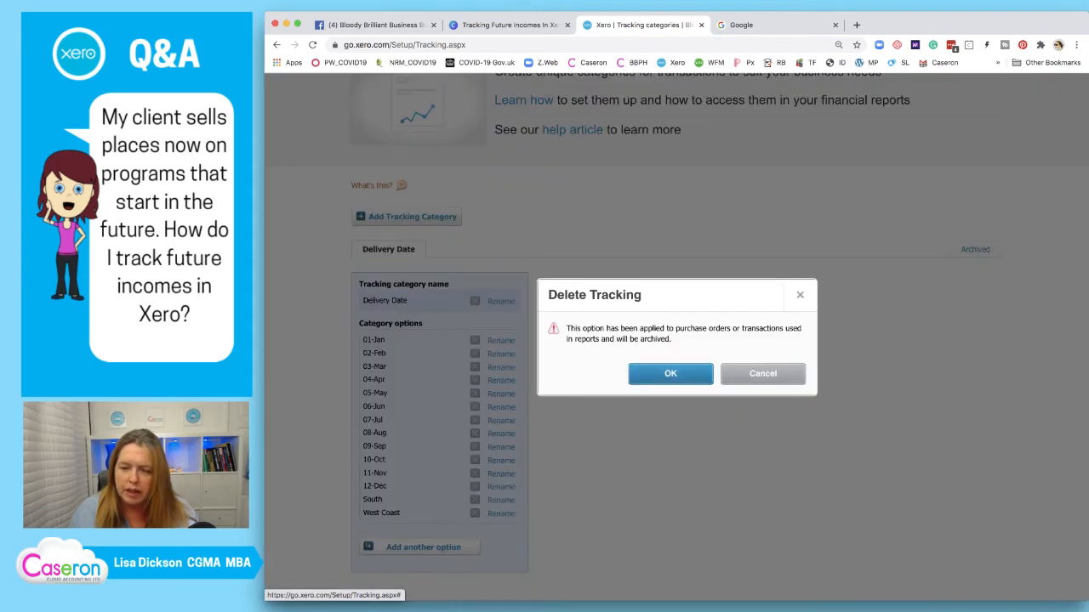
left_click(671, 372)
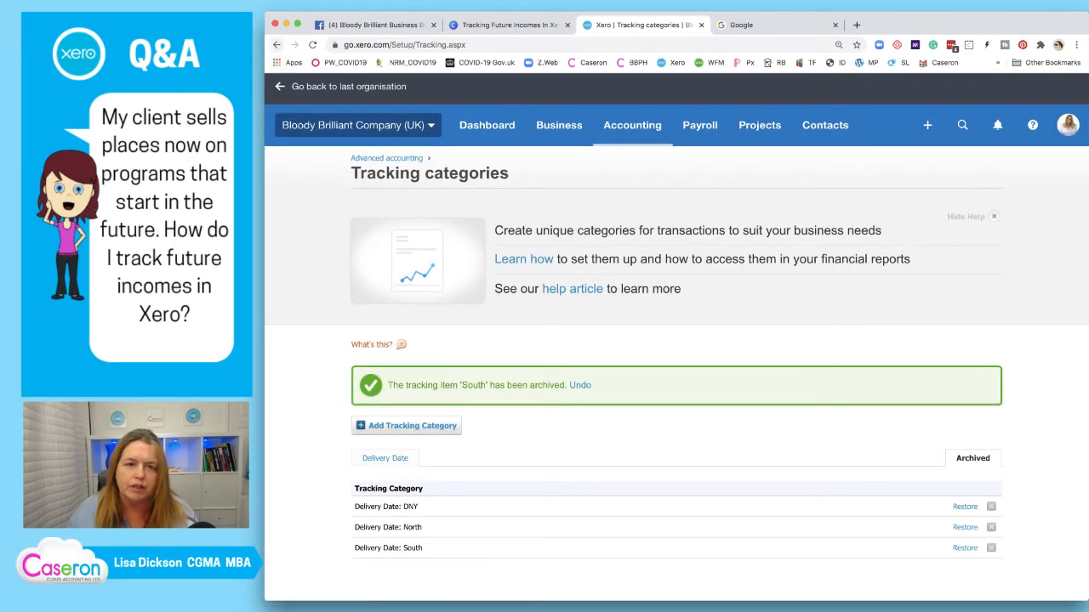
left_click(276, 45)
scroll(511, 345, "down", 2)
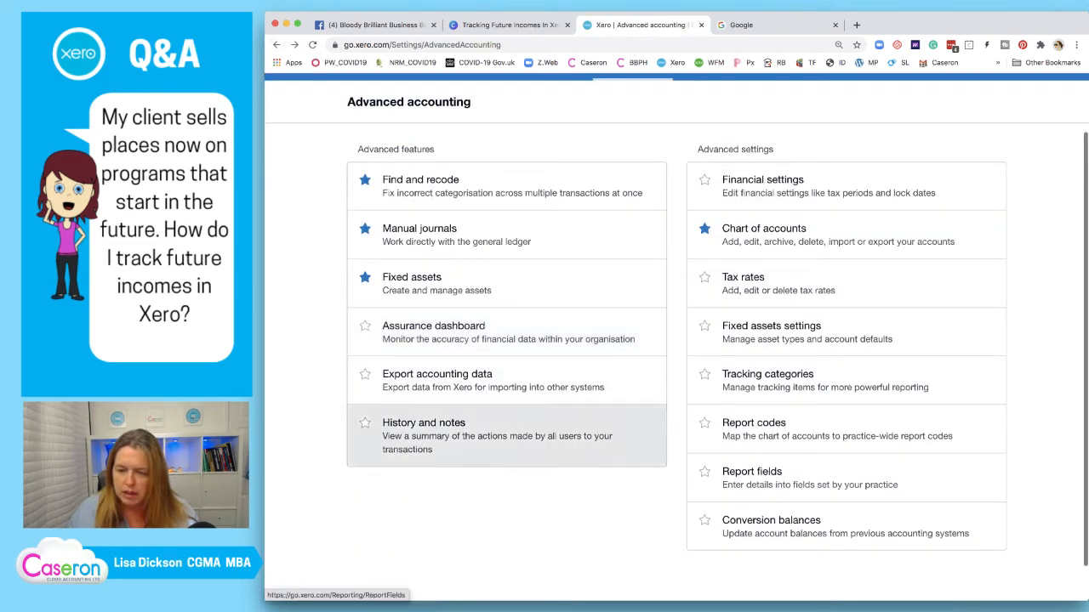
left_click(769, 380)
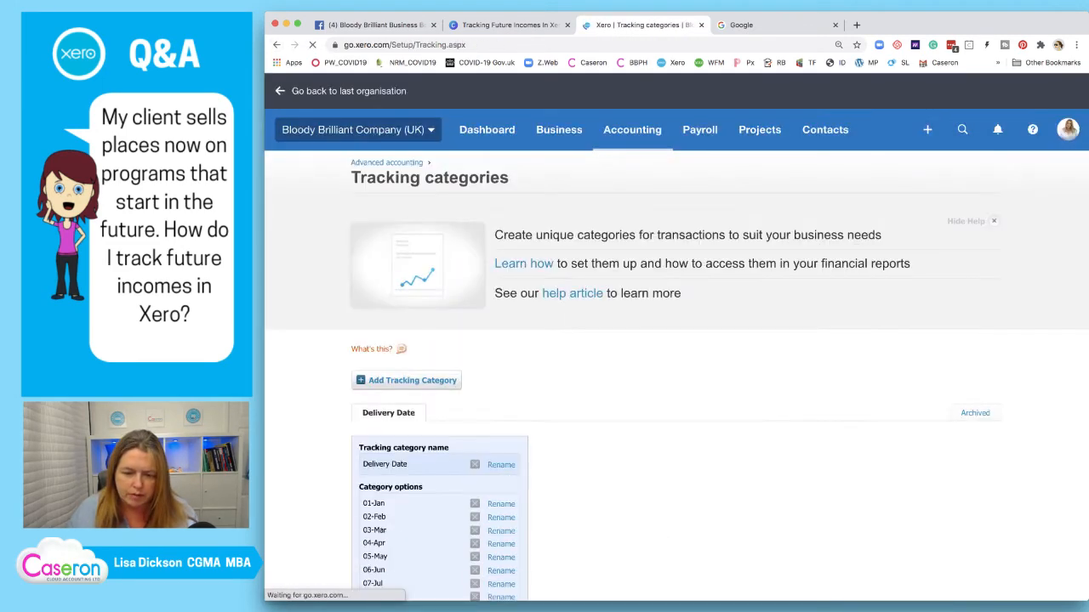
scroll(677, 341, "down", 2)
left_click(475, 513)
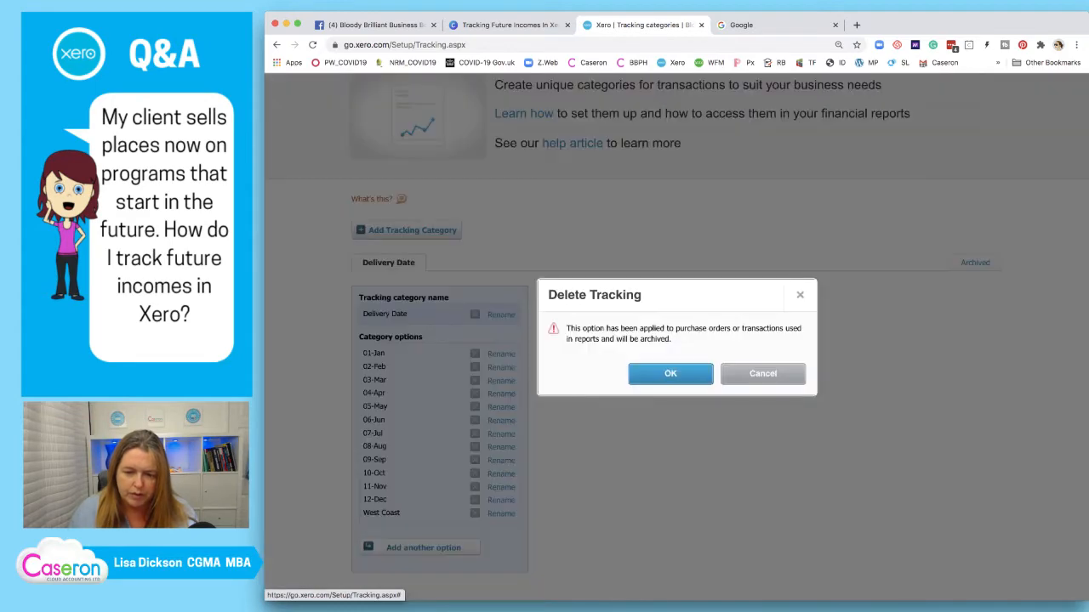
left_click(670, 374)
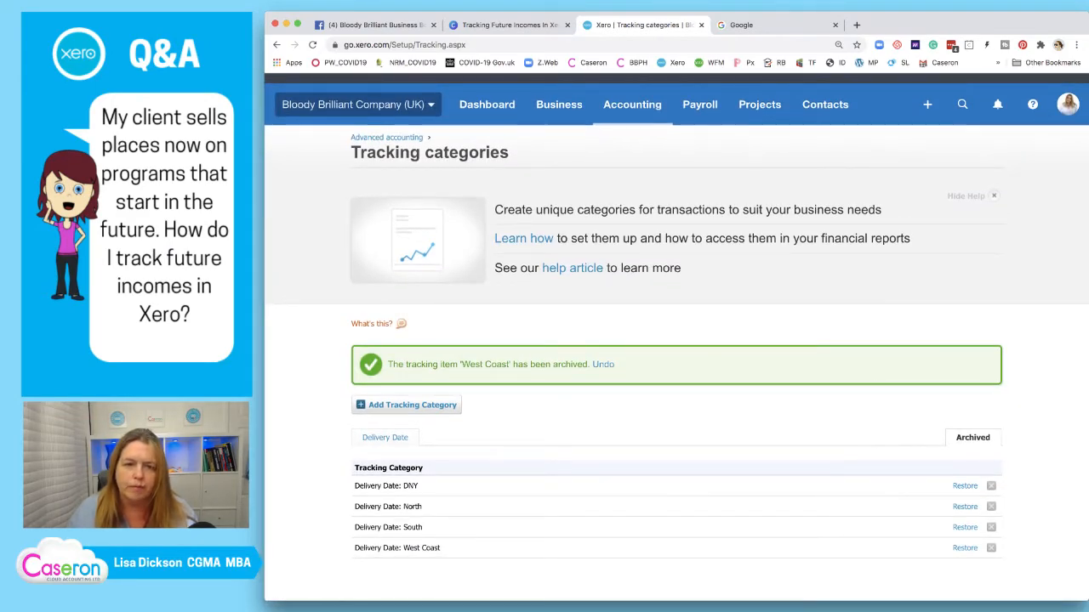
left_click(277, 45)
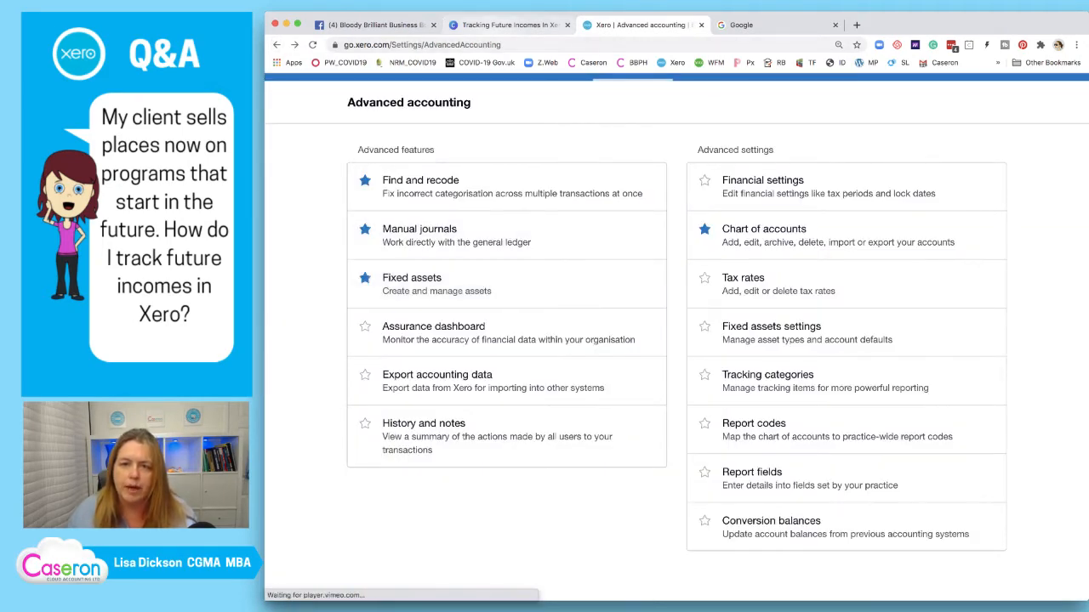
In Canva, duplicate the Deferrals tick beside 'Set up tracking codes', then return to Xero
left_click(508, 24)
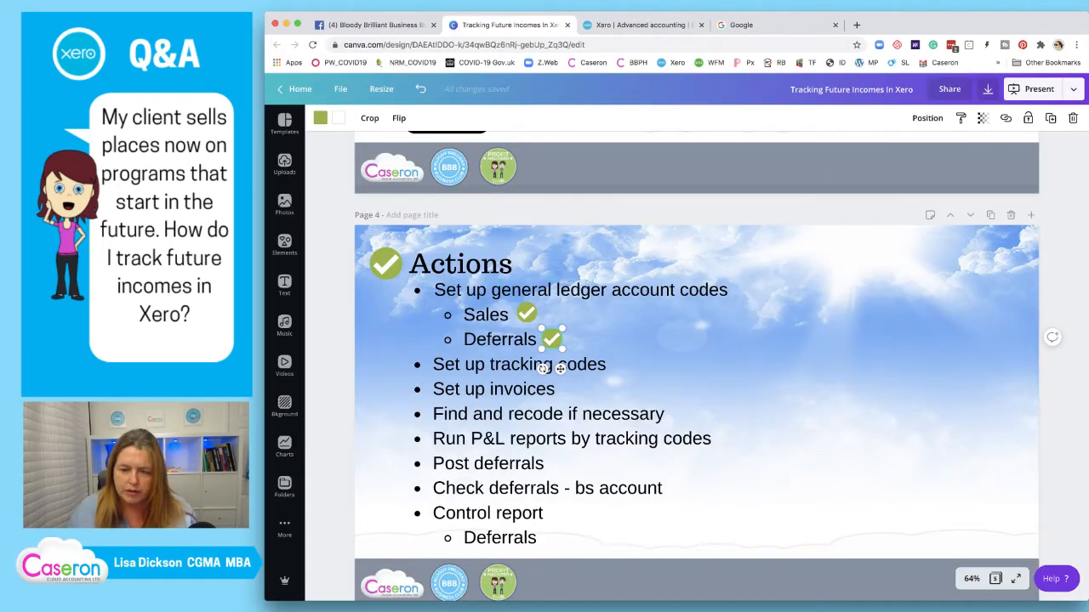
key("super+d")
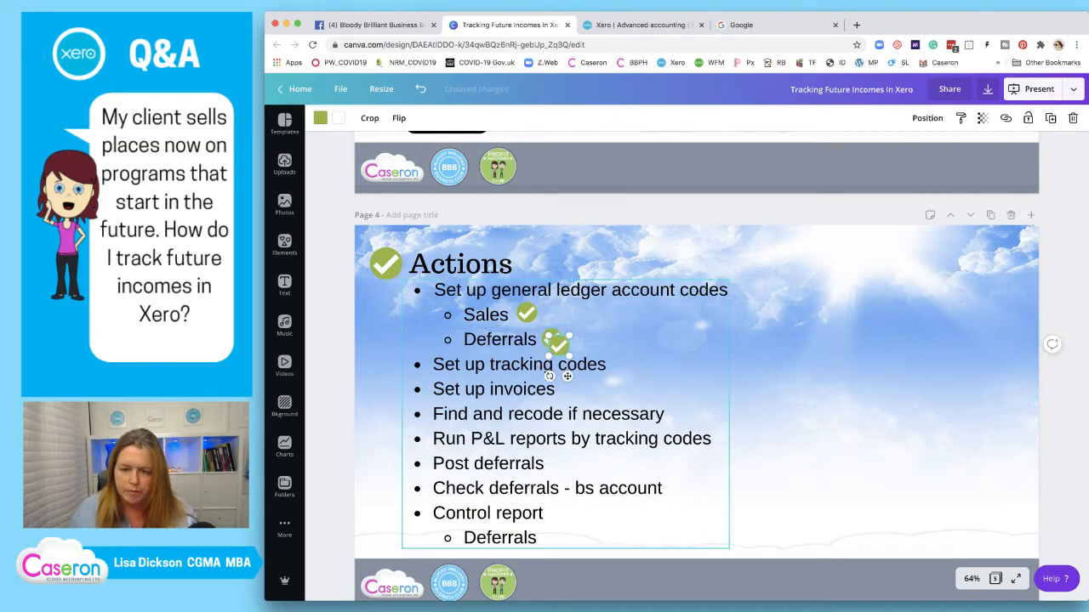
left_click_drag(559, 345, 620, 366)
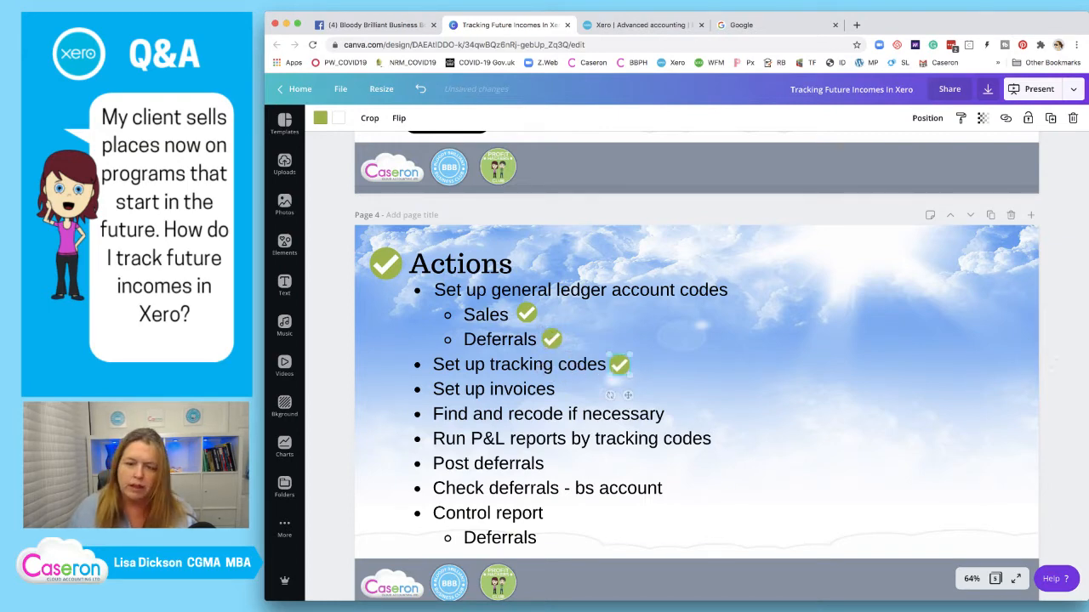
left_click(639, 25)
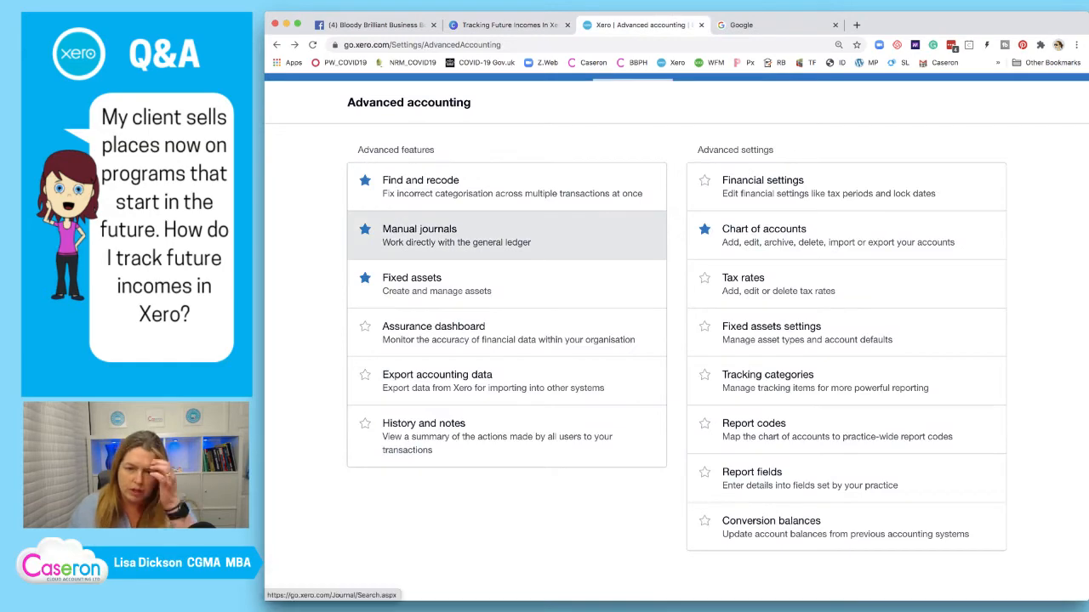
Start a new invoice for the customer, dated 30 Jun 2020 and due 7 Jul 2020
scroll(587, 246, "up", 2)
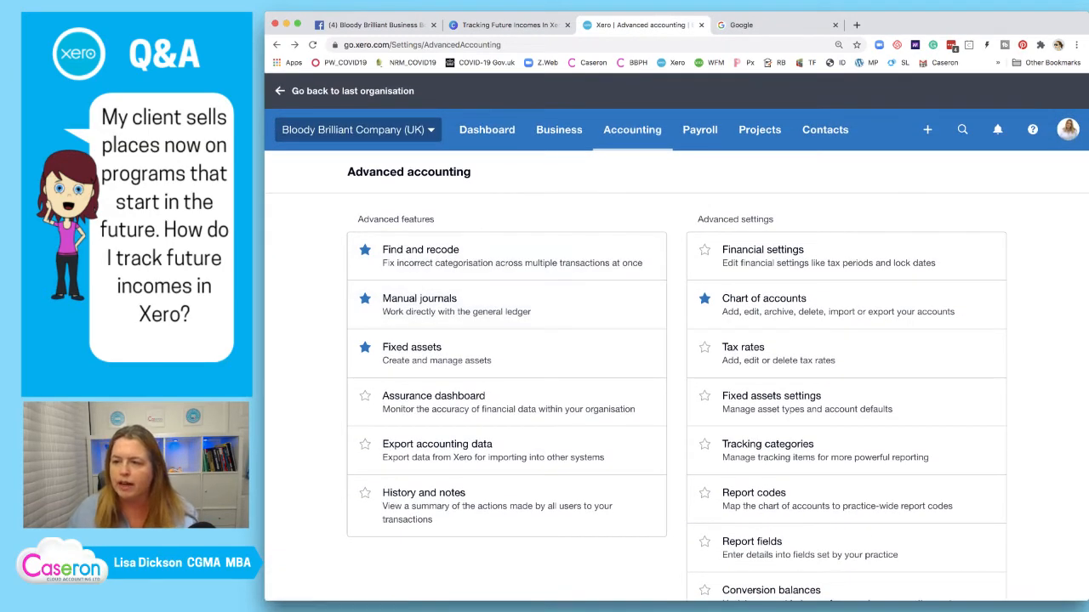
left_click(927, 129)
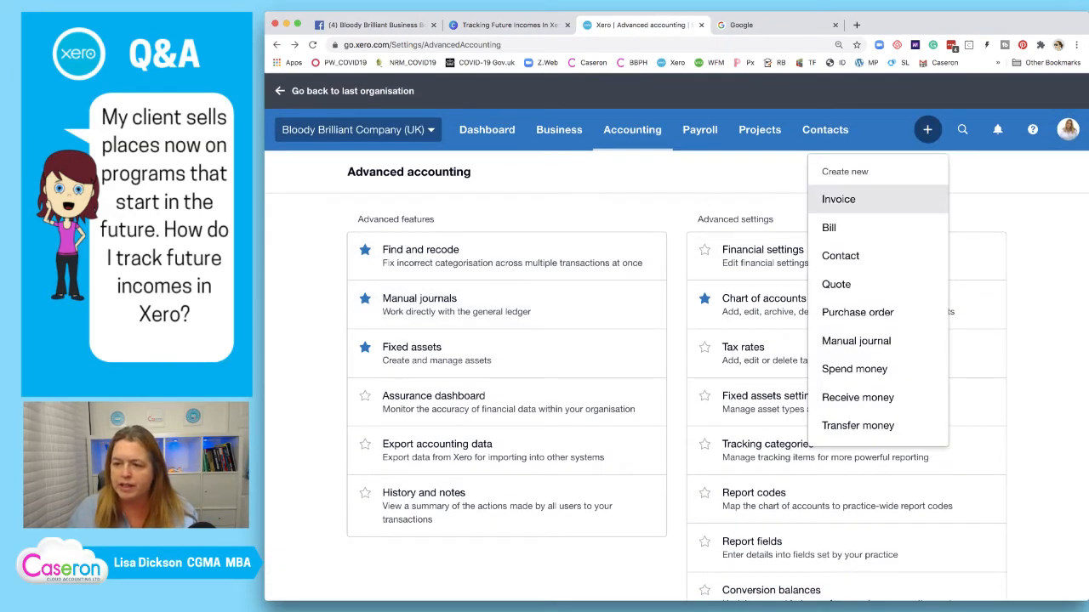
left_click(851, 199)
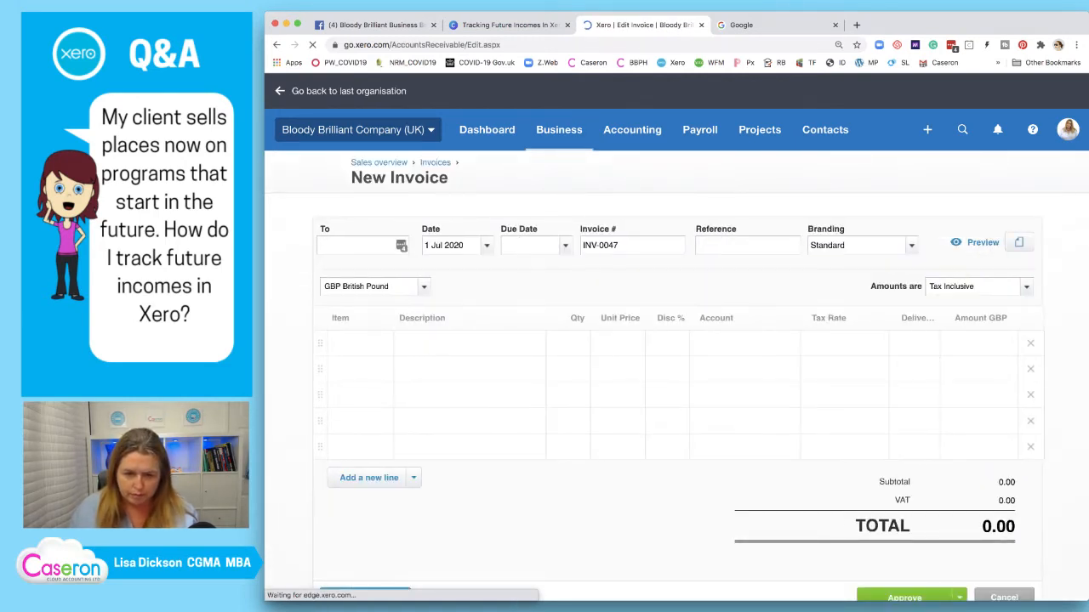
type("bob")
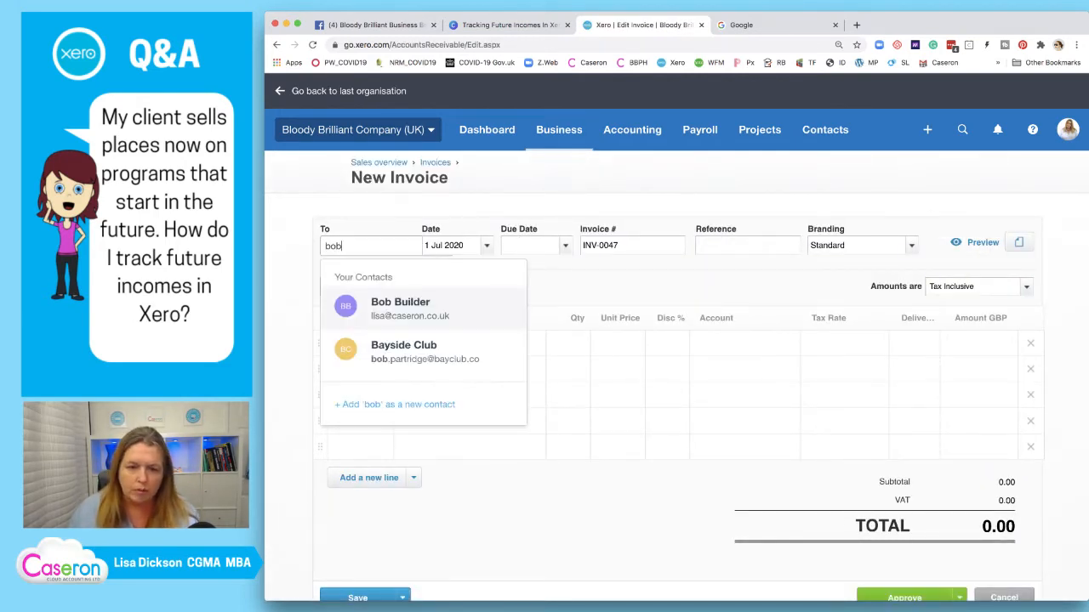
key("Tab")
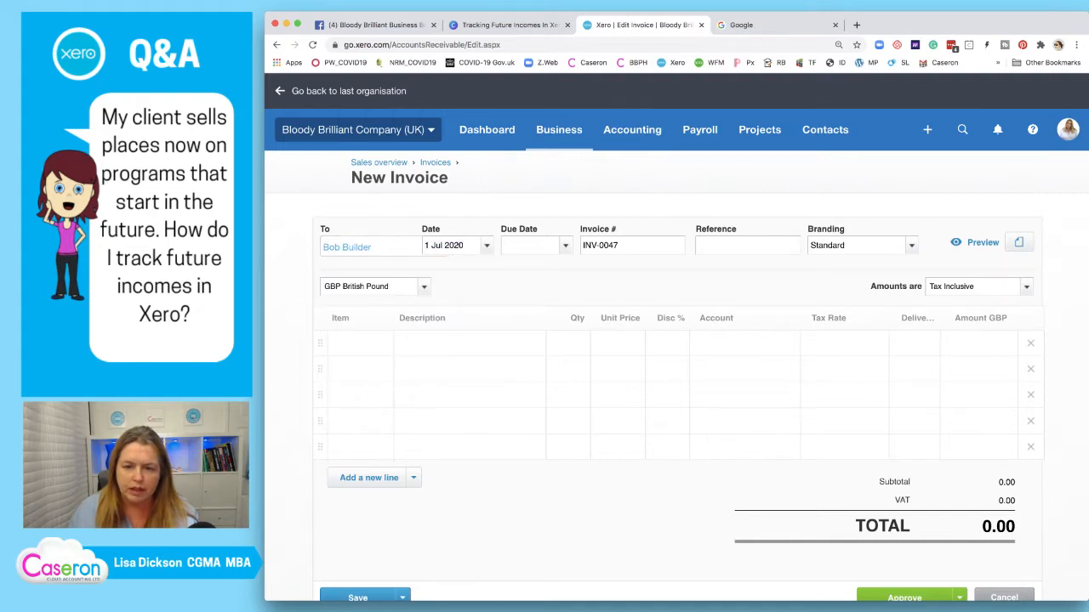
left_click(505, 318)
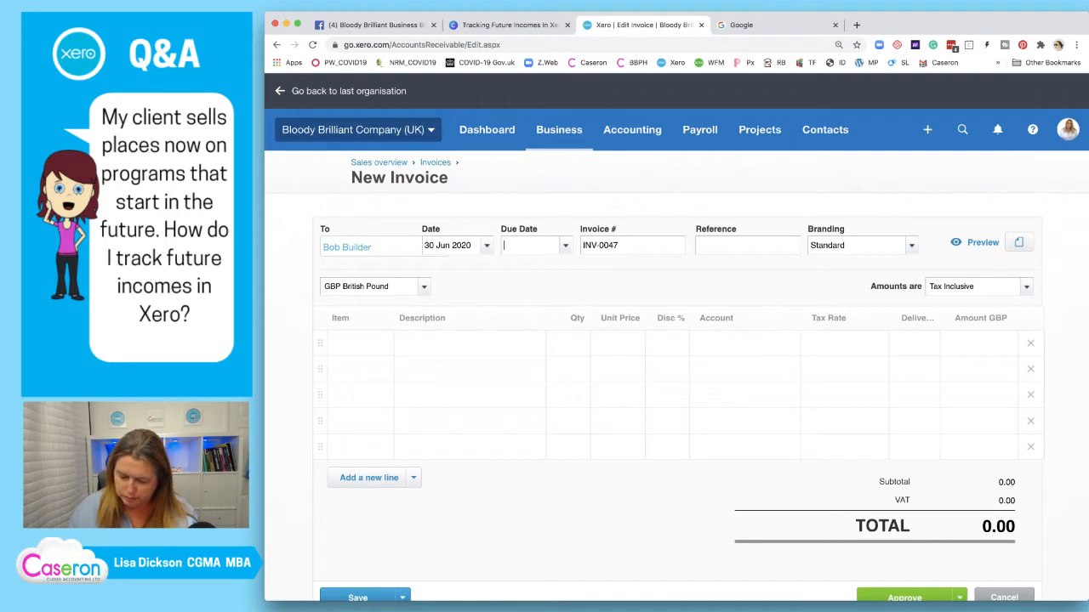
type("+7")
key("Tab")
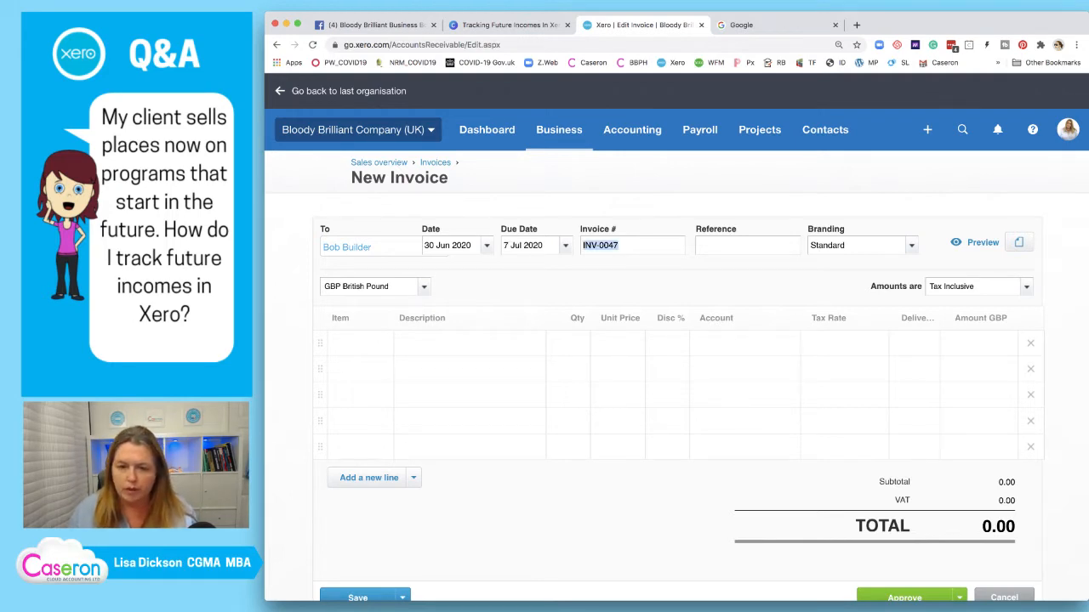
Enter the first line description '3 month program - Jan 2021'
left_click(483, 344)
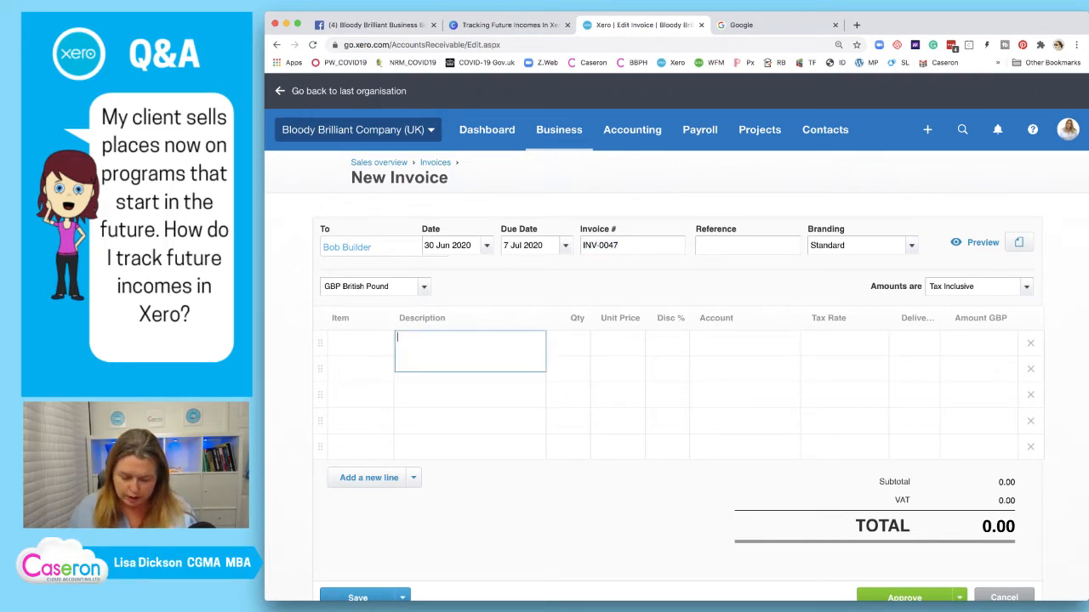
type("3 month")
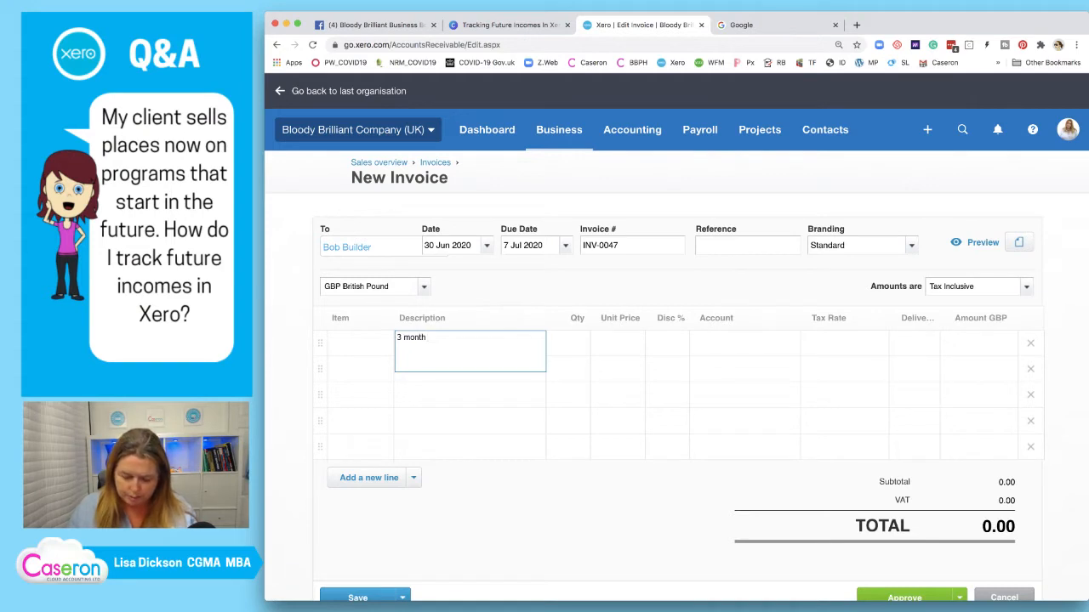
type(" program -")
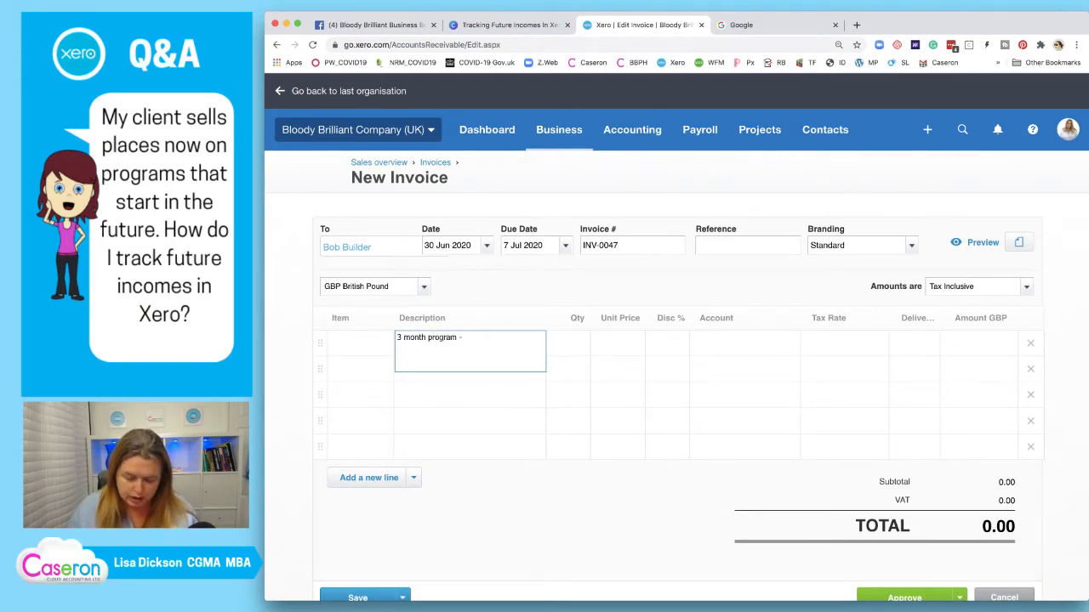
type(" Start")
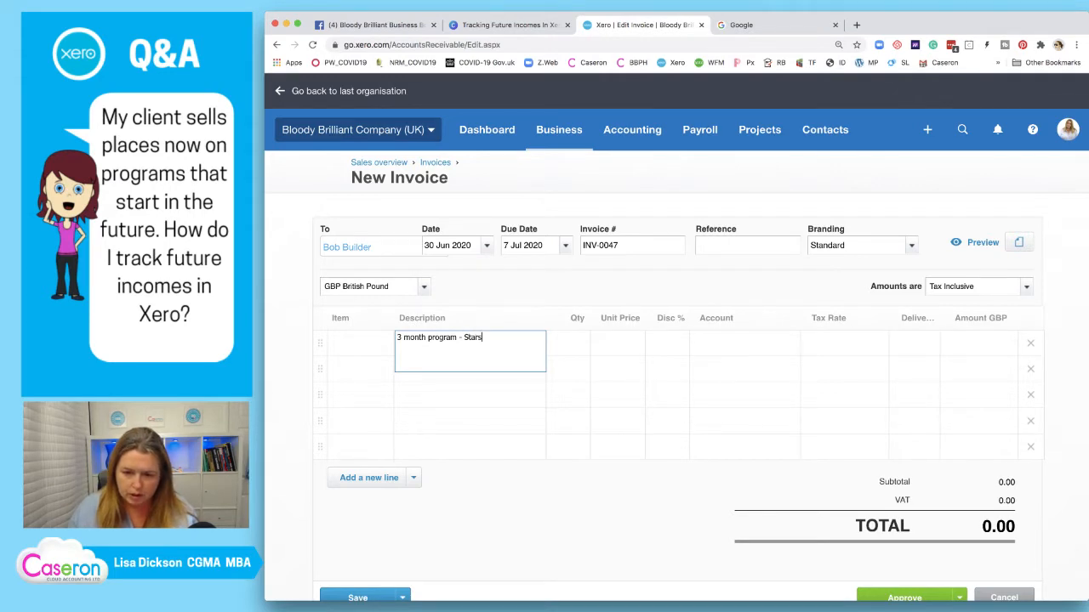
key("BackSpace")
type("ts")
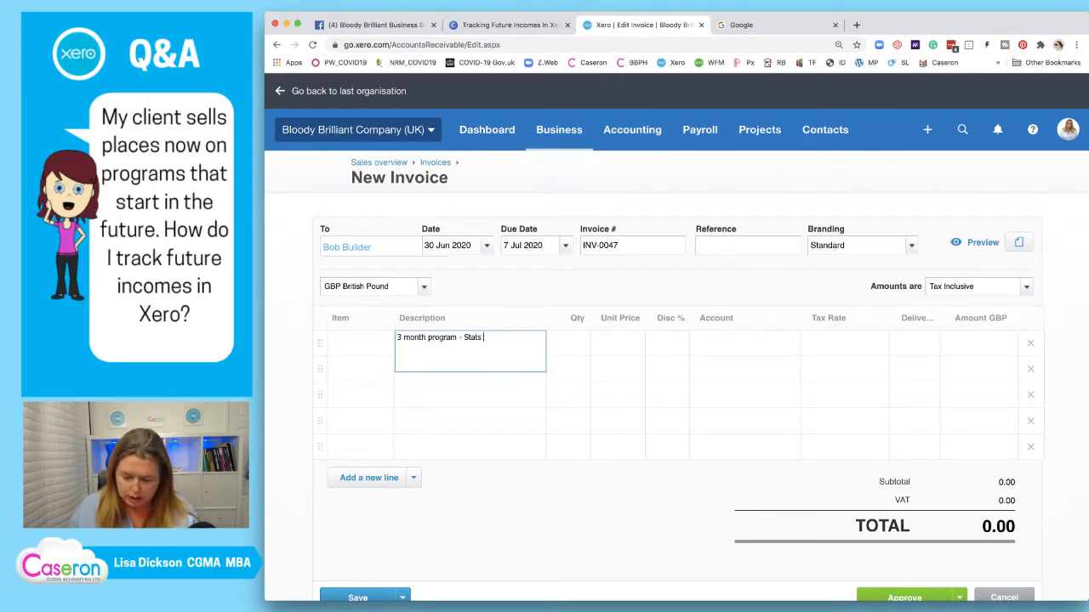
key("BackSpace")
key("BackSpace")
key("BackSpace")
type("rts jane")
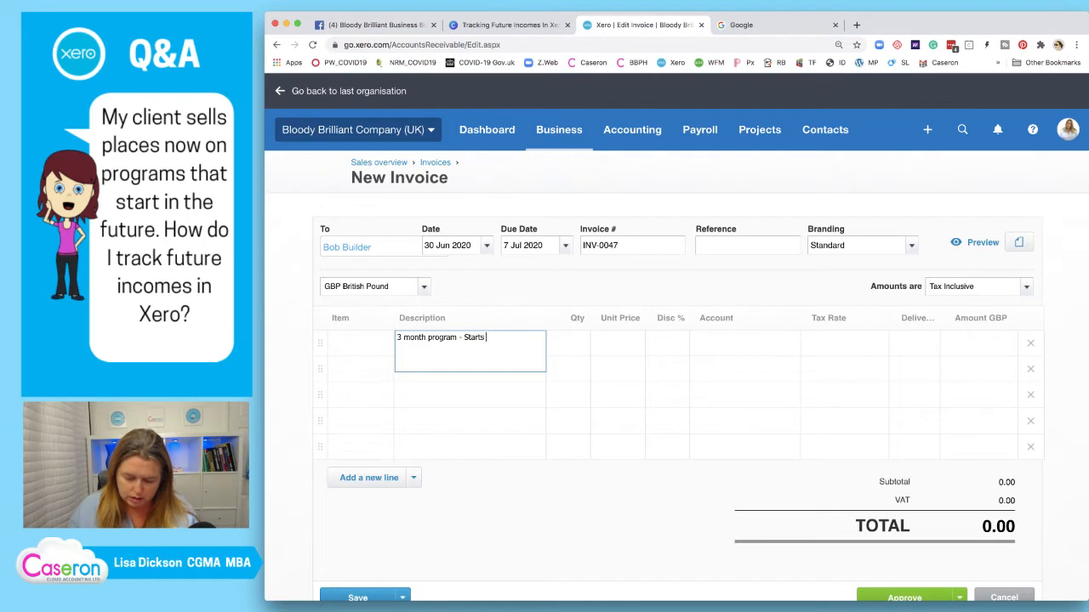
key("BackSpace")
key("BackSpace")
key("BackSpace")
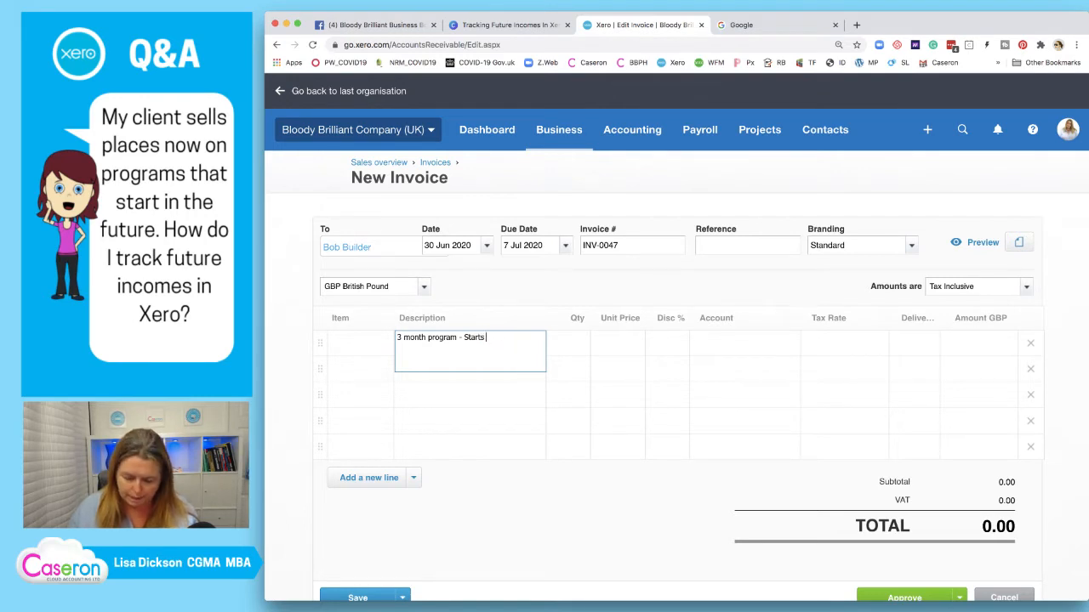
type("Jan 2021")
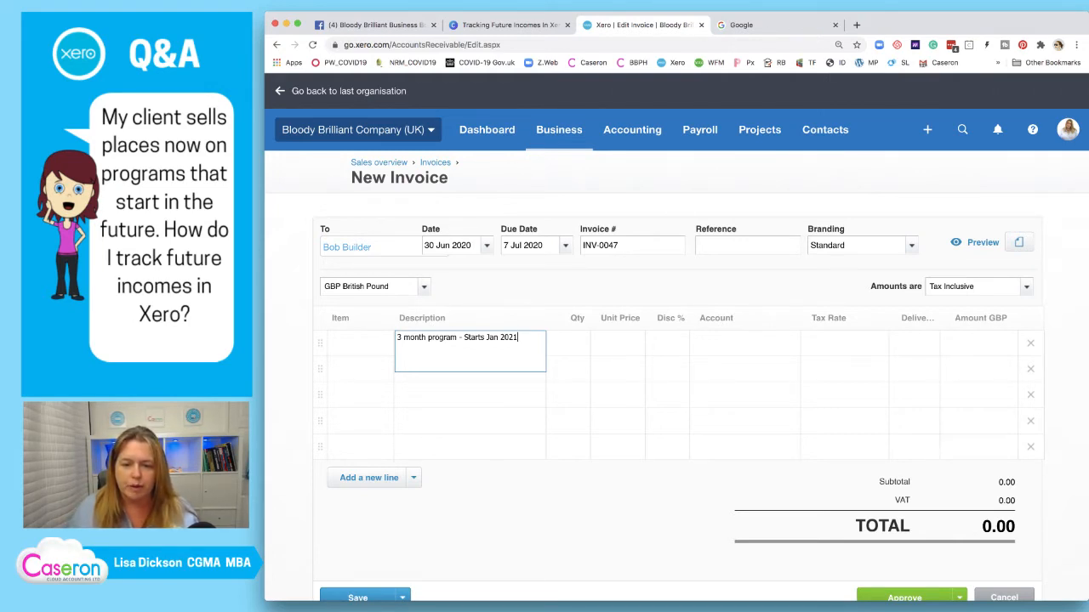
key("BackSpace")
key("BackSpace")
key("BackSpace")
key("BackSpace")
key("BackSpace")
key("BackSpace")
key("BackSpace")
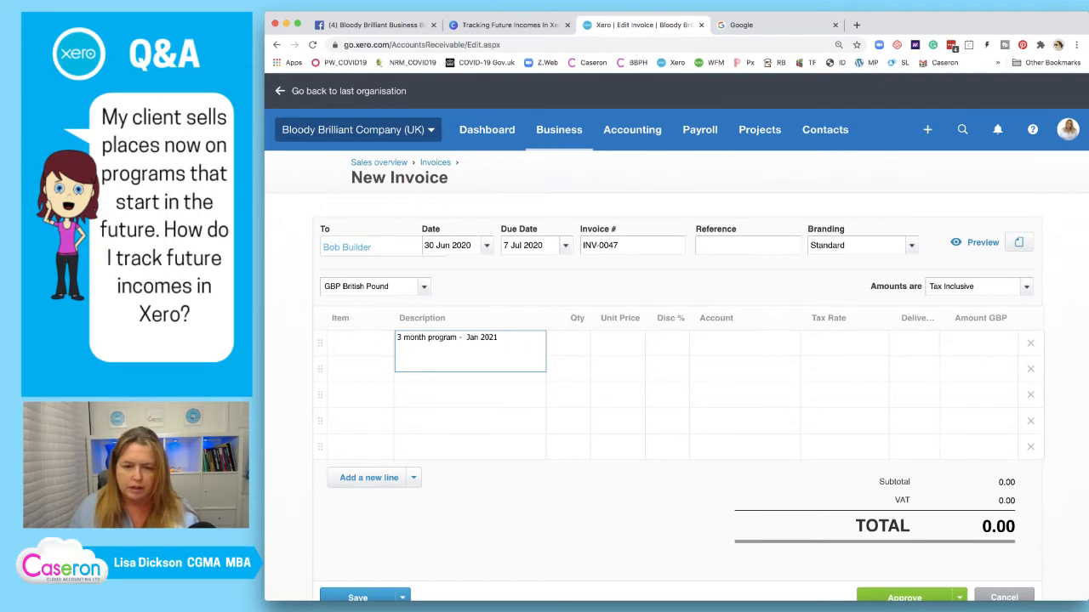
key("shift+Tab")
Extend the first line's description with a second line ending the range at Mar 2021
key("Tab")
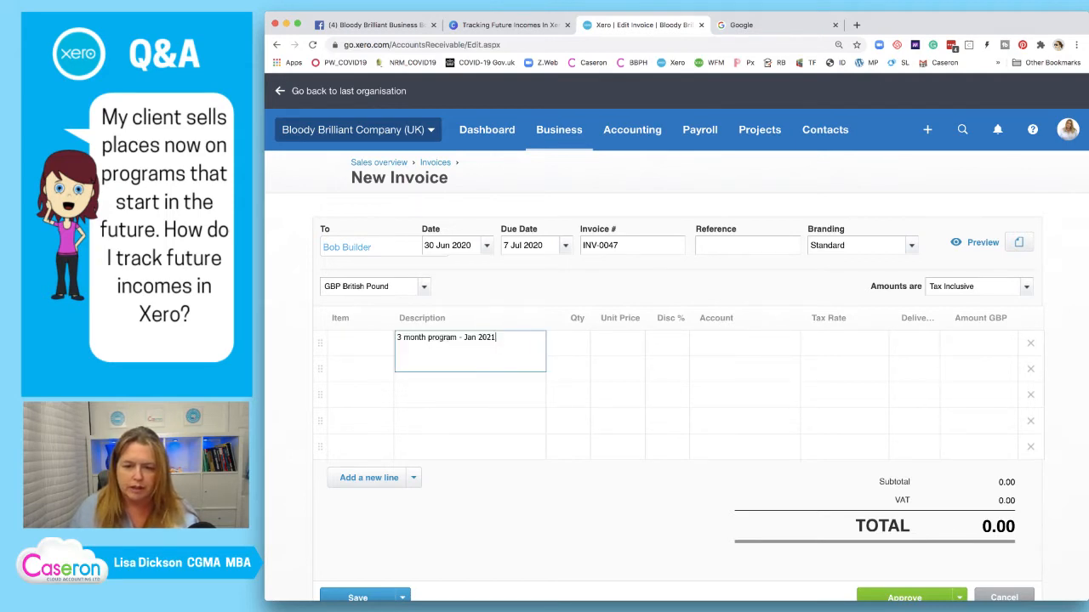
key("Tab")
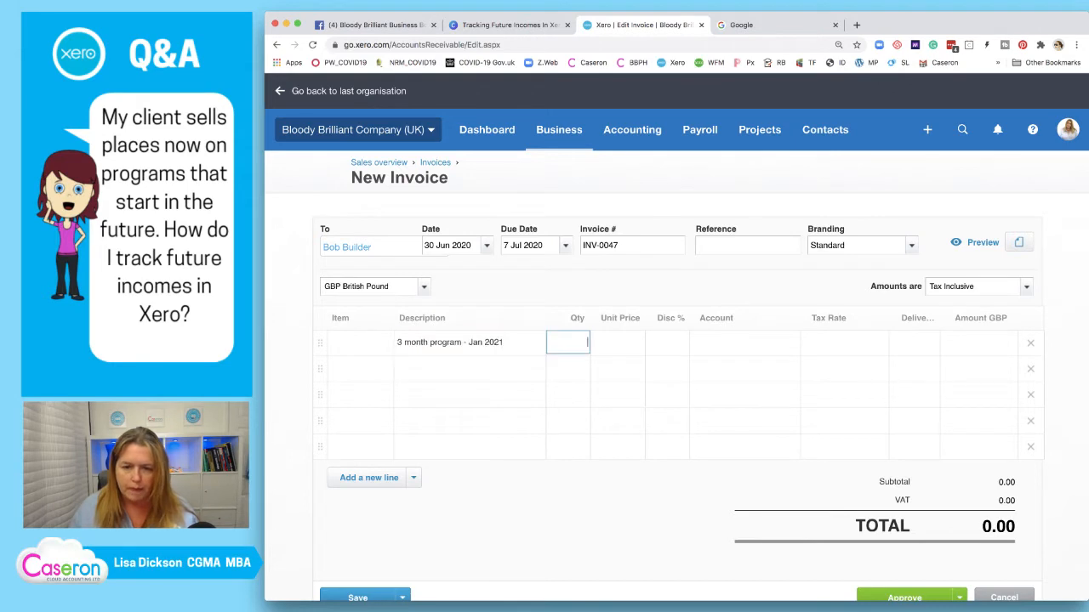
key("shift+Tab")
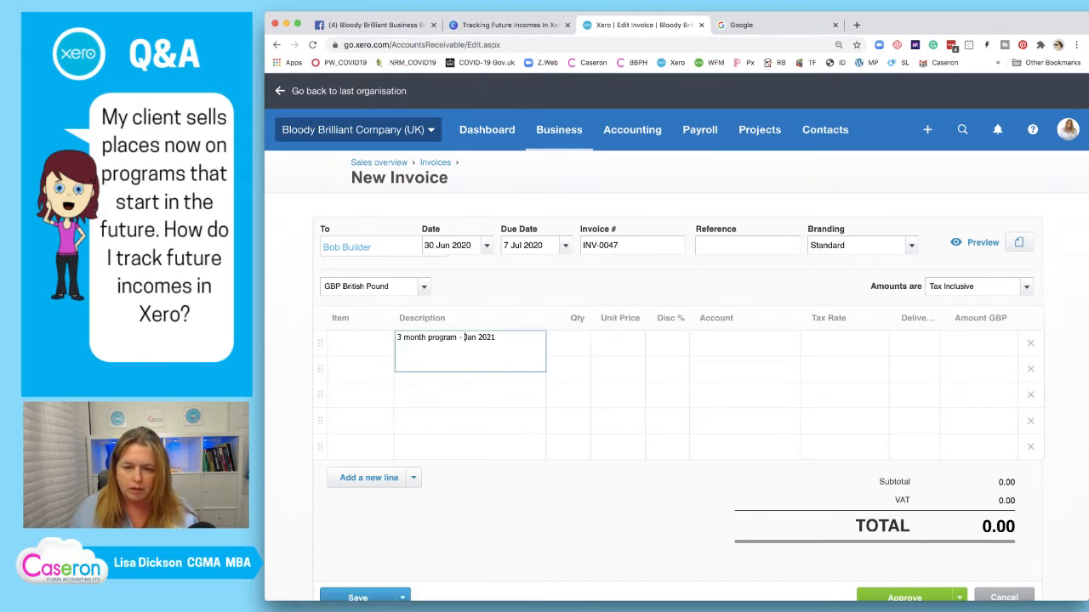
key("Return")
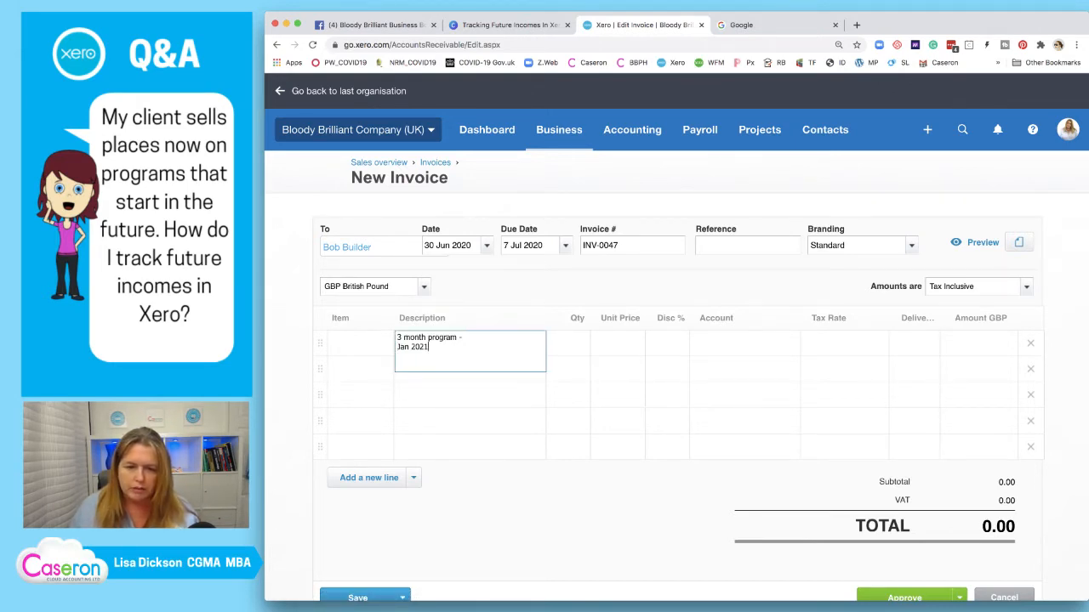
type("- ")
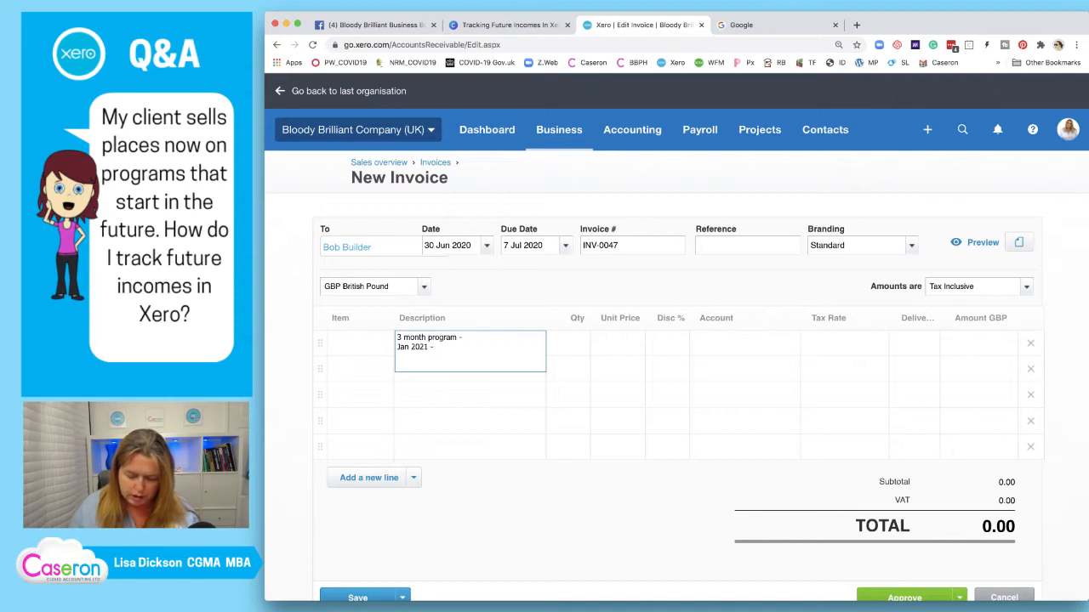
type("Mar")
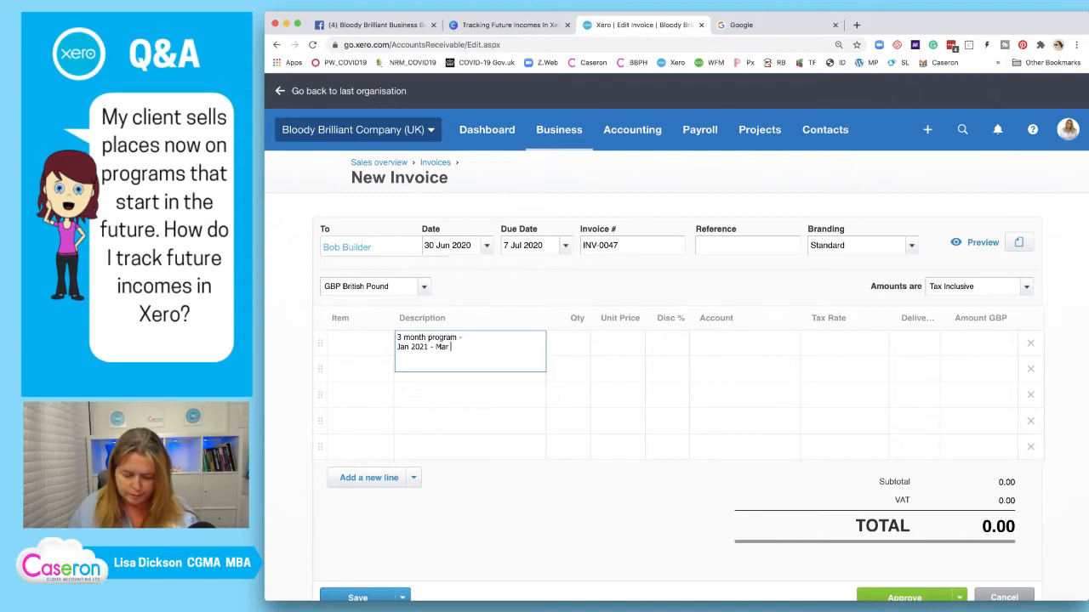
type("2021")
key("BackSpace")
key("BackSpace")
key("BackSpace")
key("BackSpace")
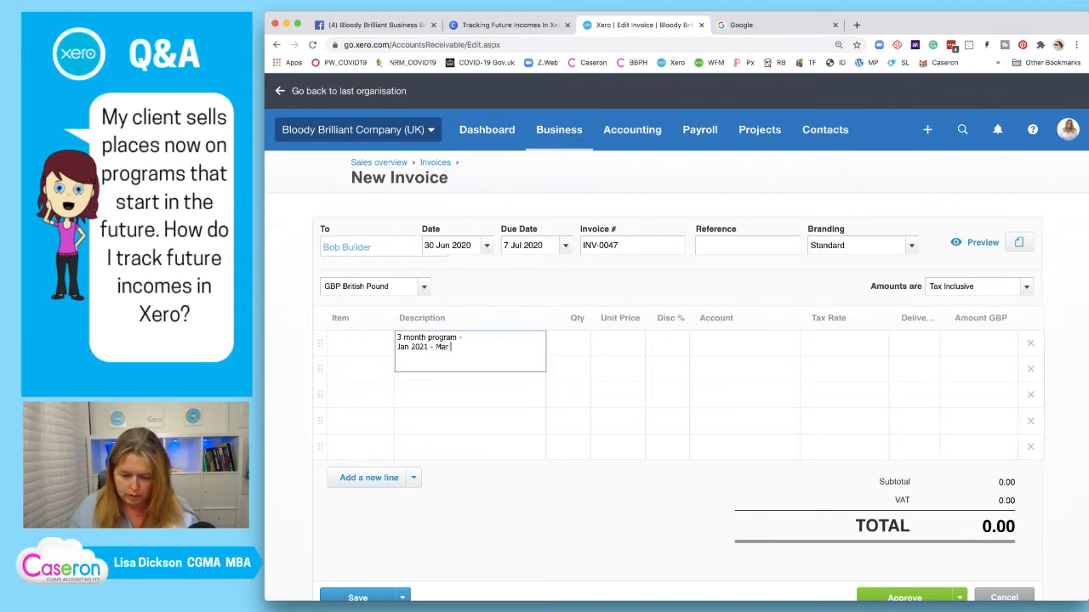
type("2021")
key("BackSpace")
key("BackSpace")
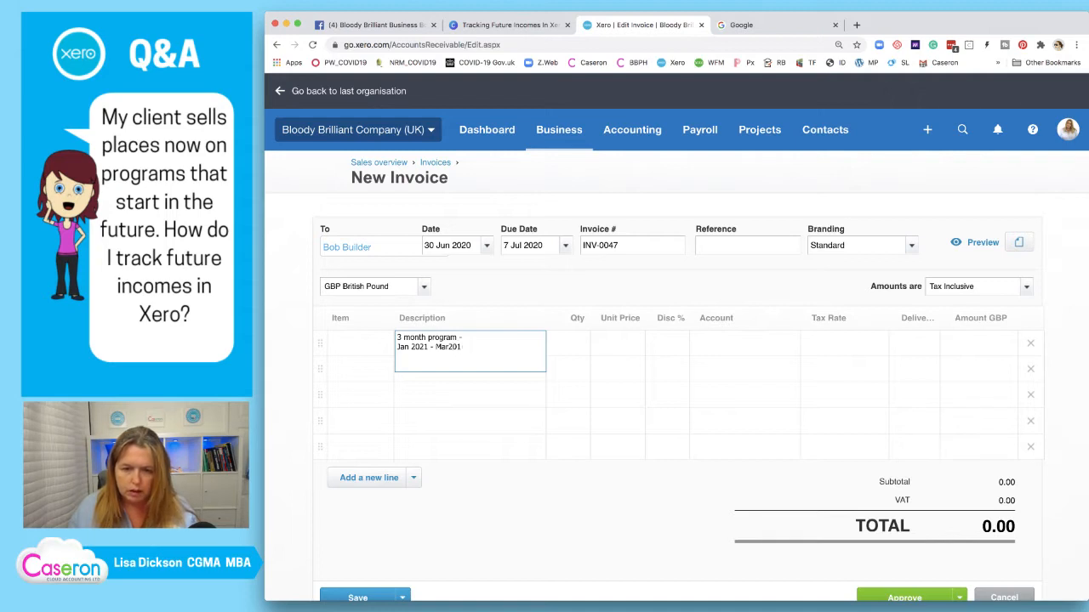
key("BackSpace")
key("BackSpace")
type("02")
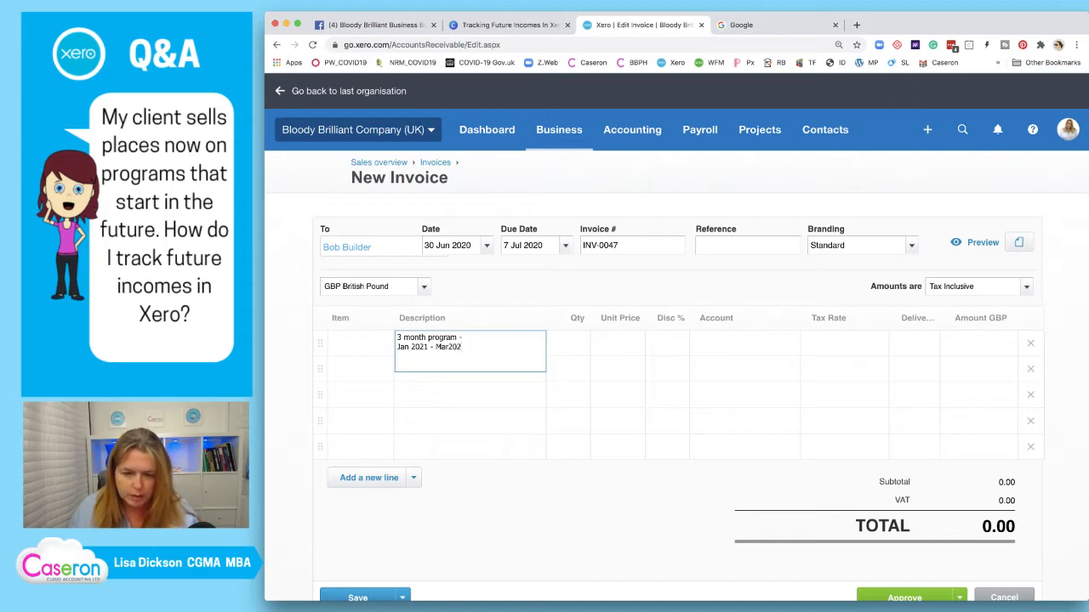
type("1")
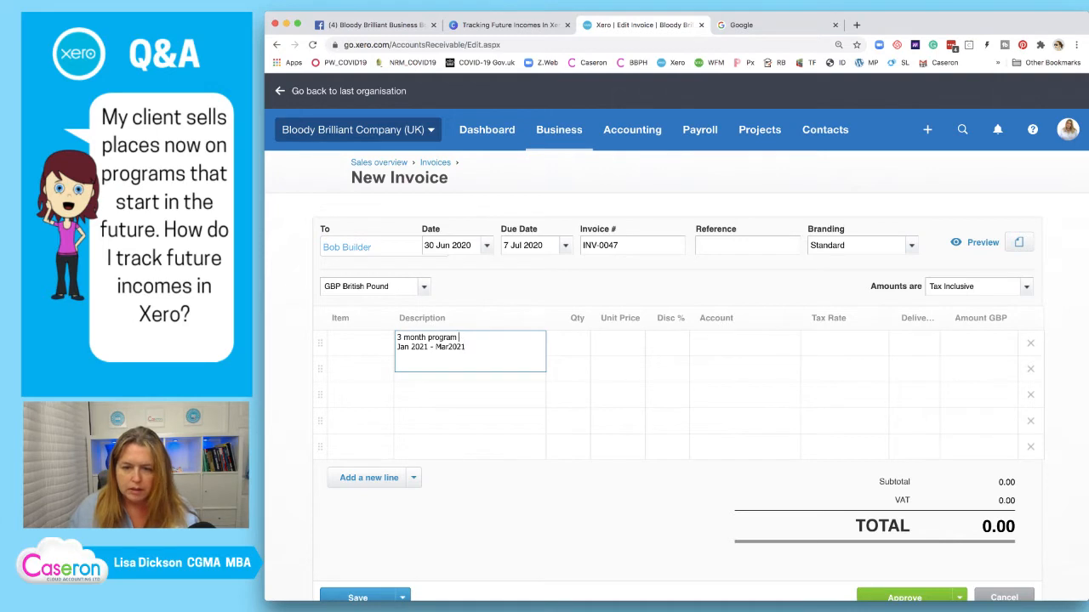
key("Tab")
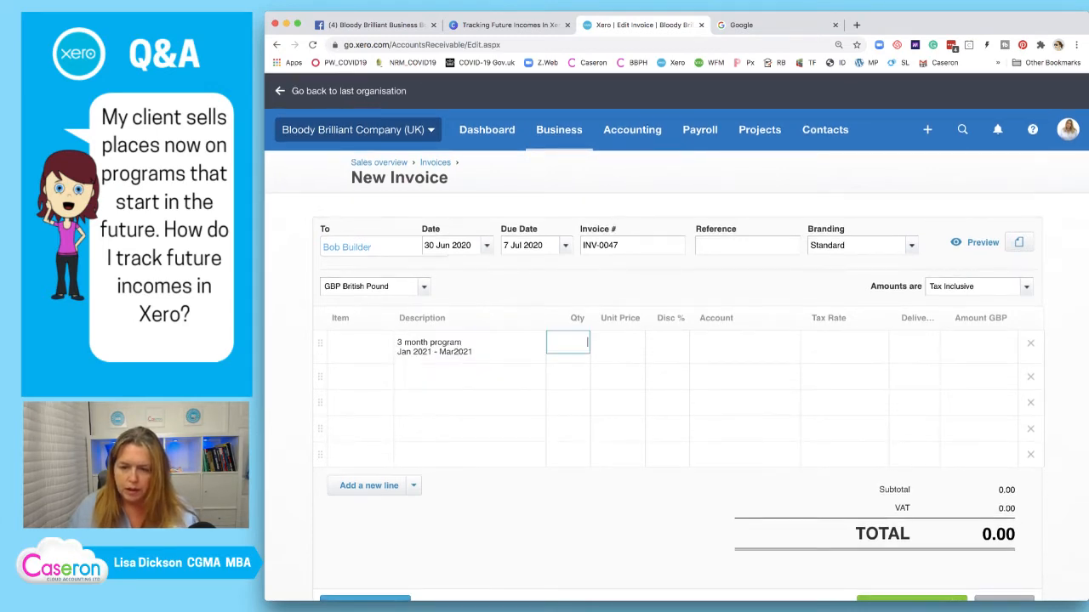
Set the first line to quantity 1 at a unit price of 1,000.00
type("1")
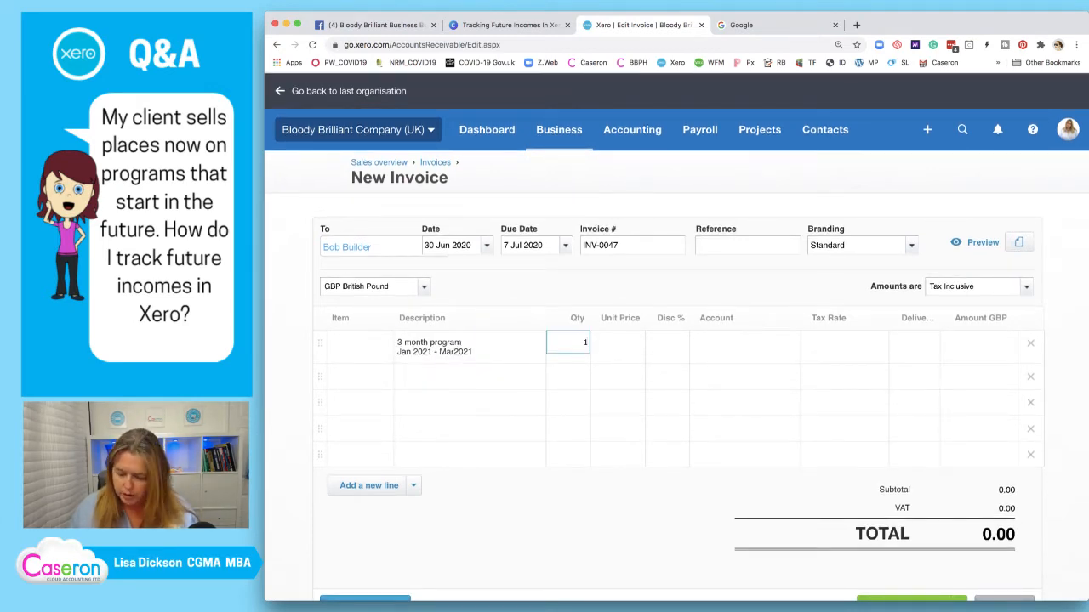
key("Tab")
type("1000")
key("Tab")
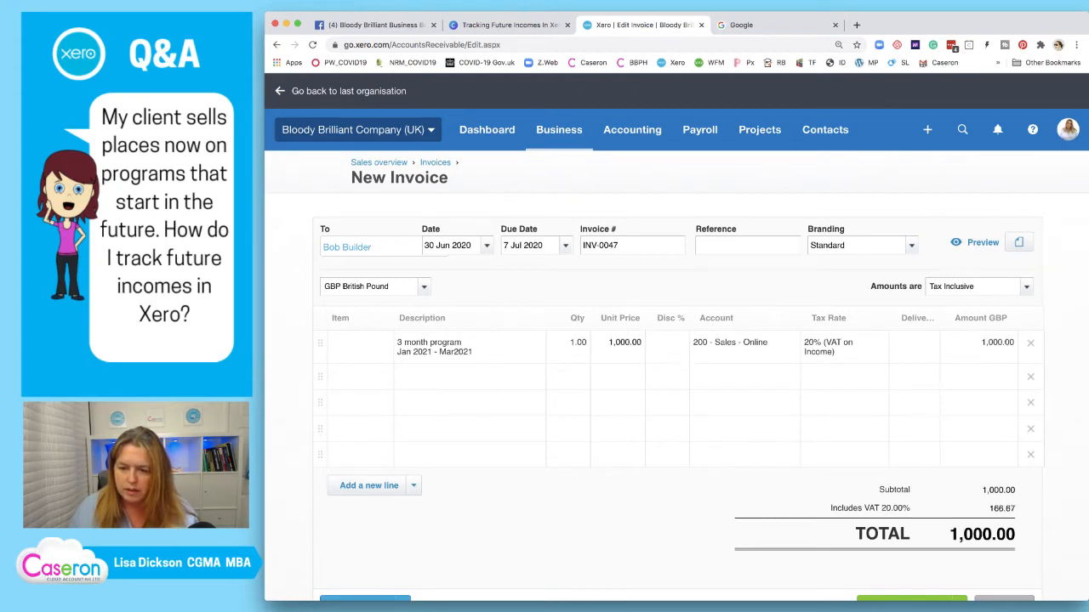
Code the line to 210 - Sales - VIP 3m Program with Delivery Date 01-Jan
key("Tab")
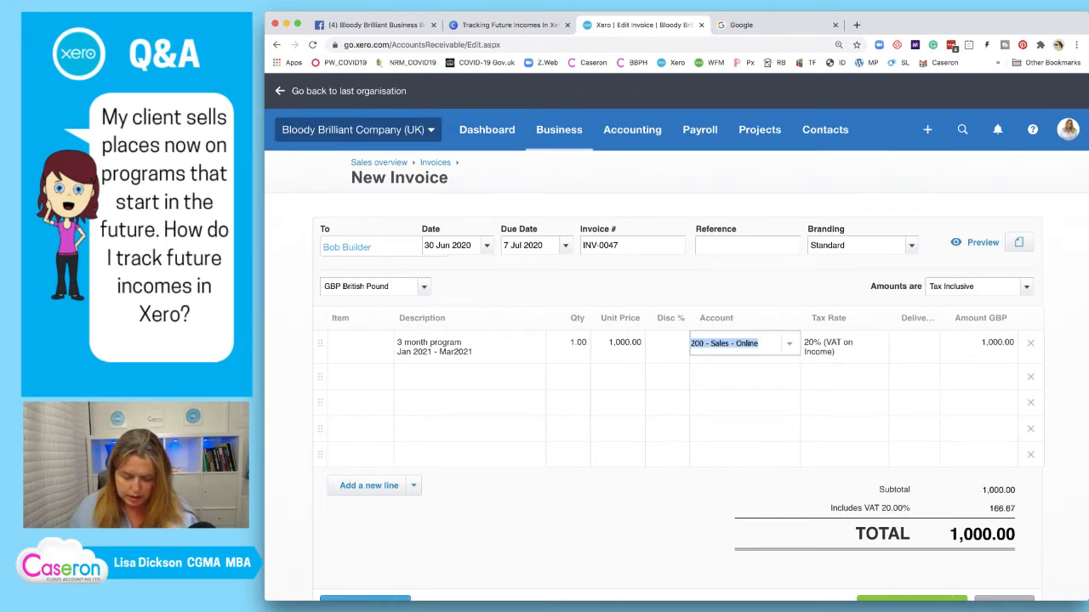
type("3")
key("Return")
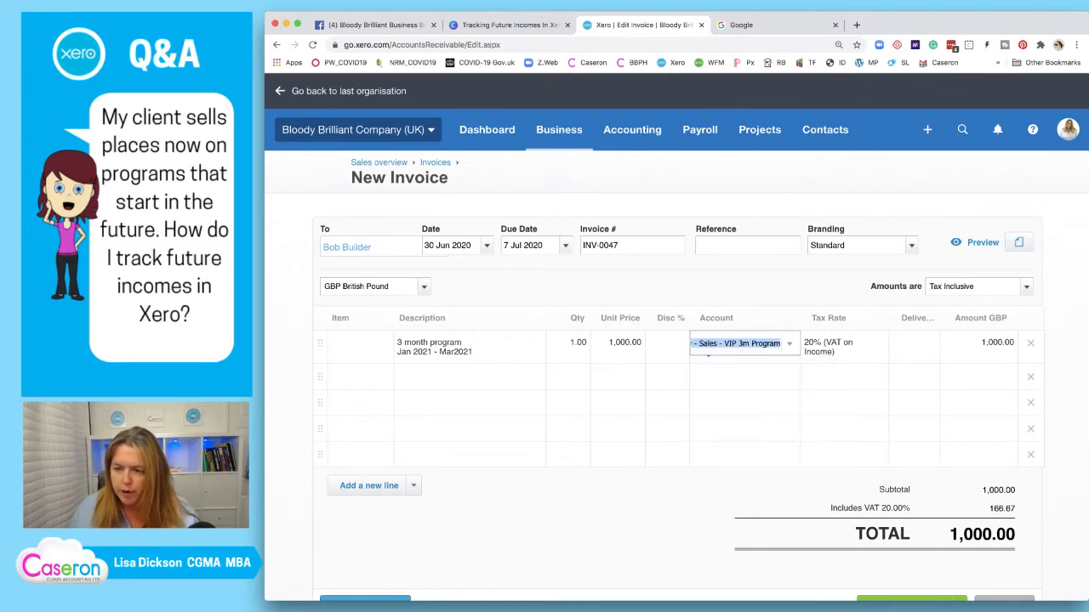
key("Tab")
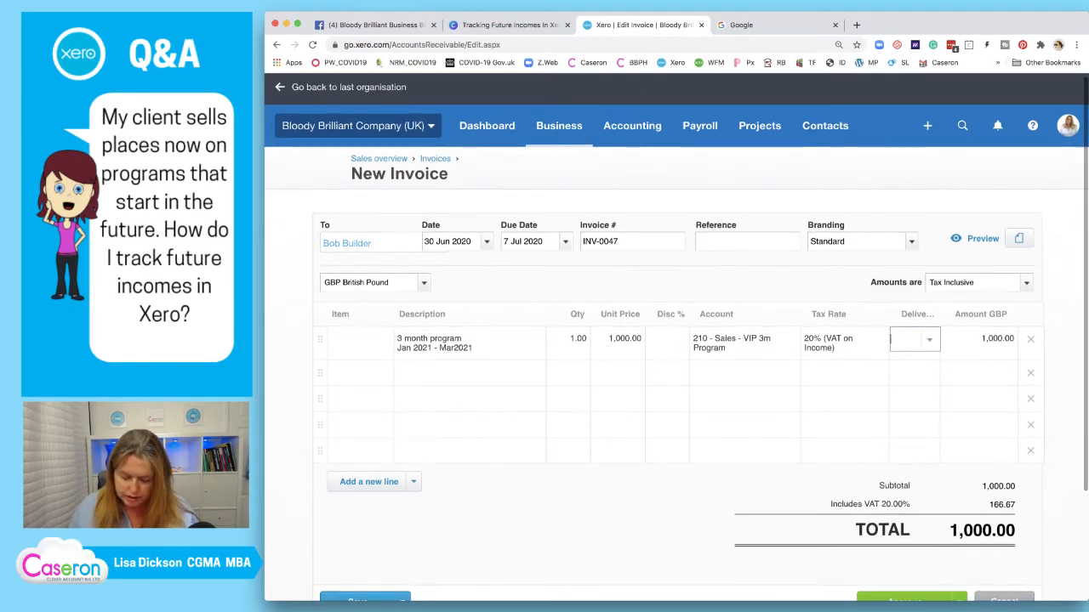
type("01")
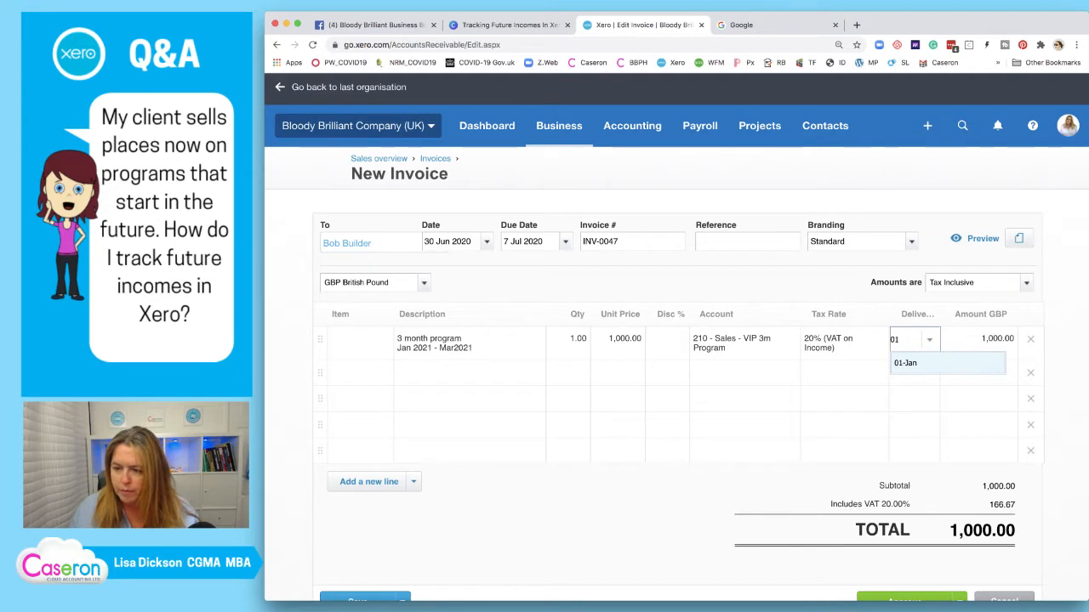
key("Return")
Reopen the first line's description and select the end of its date range
left_click(466, 373)
left_click(466, 347)
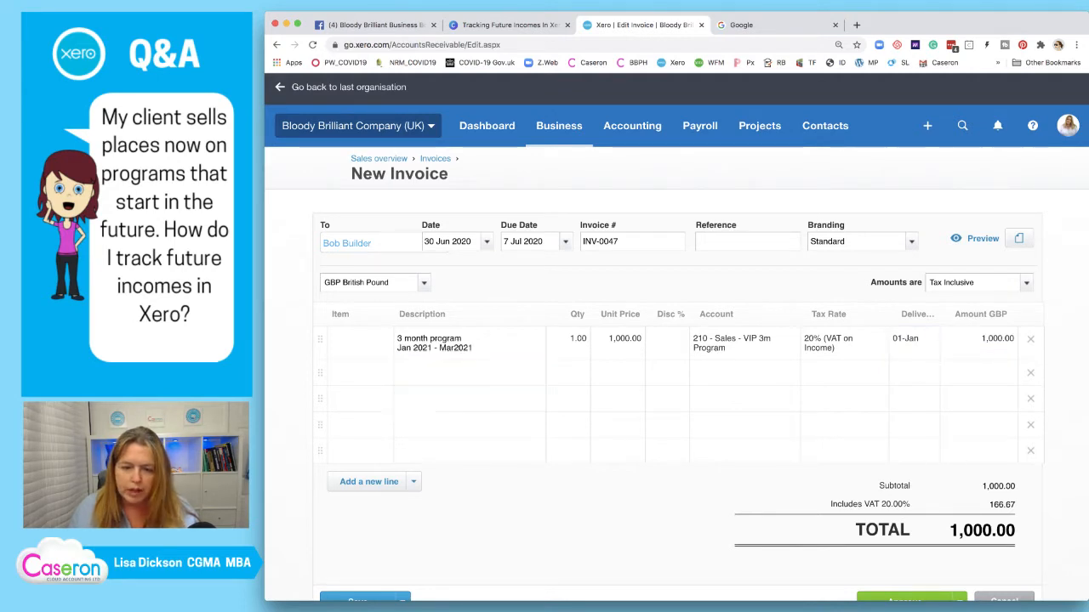
left_click_drag(466, 343, 420, 344)
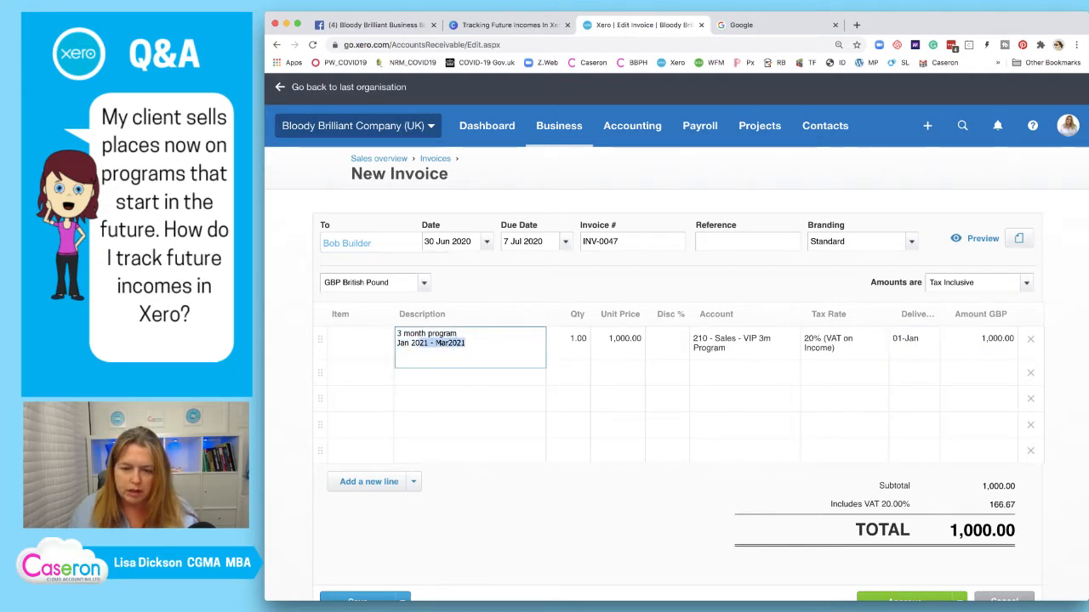
Fix the spacing in 'Mar 2021' and copy the first line's description into the second line
left_click(449, 344)
key("super+a")
key("super+c")
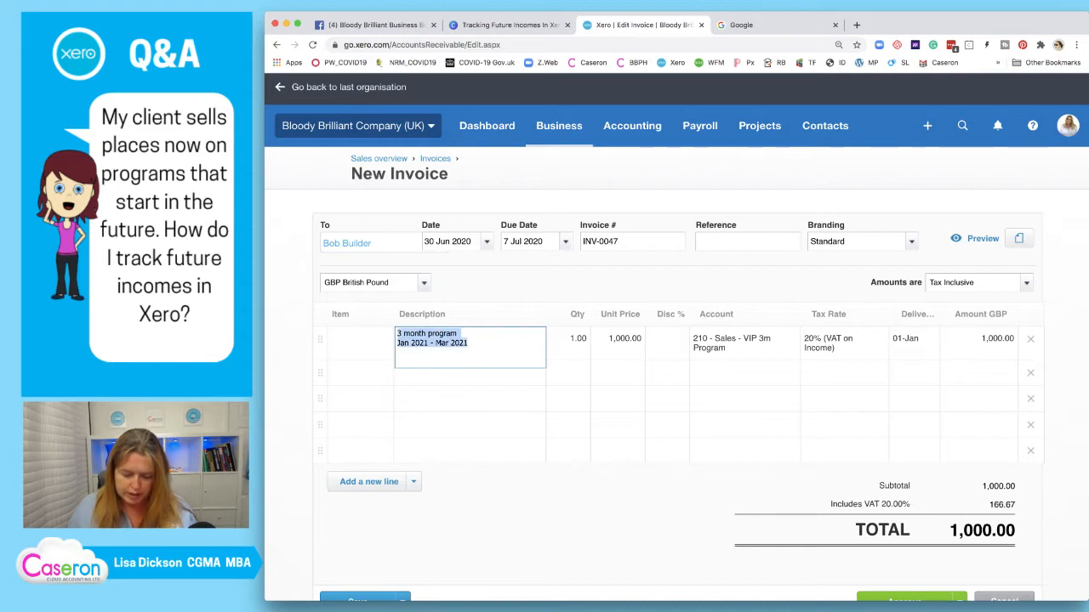
left_click(361, 373)
key("Tab")
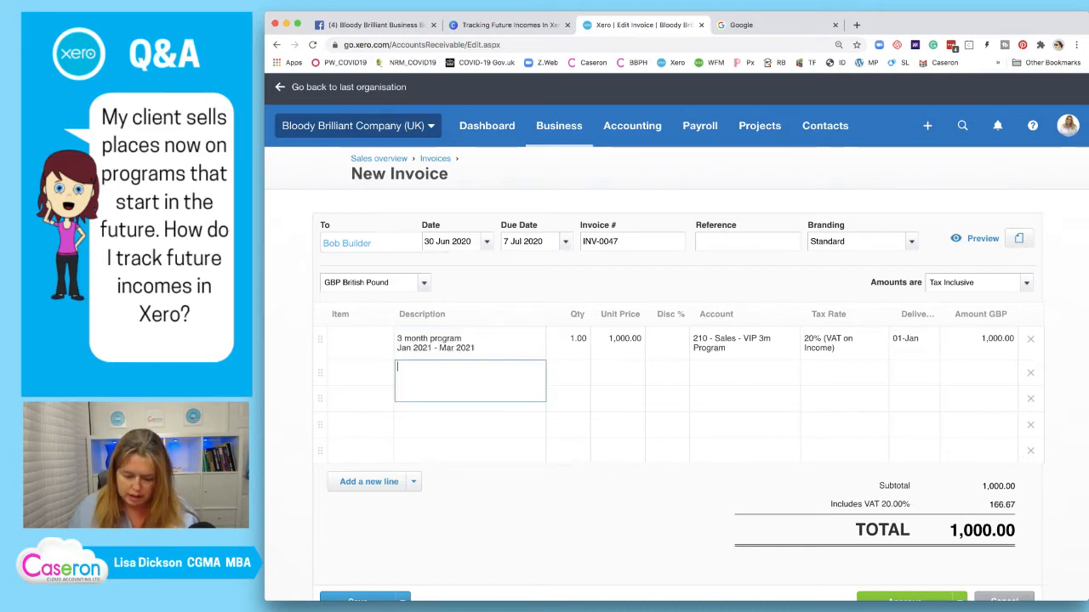
key("super+v")
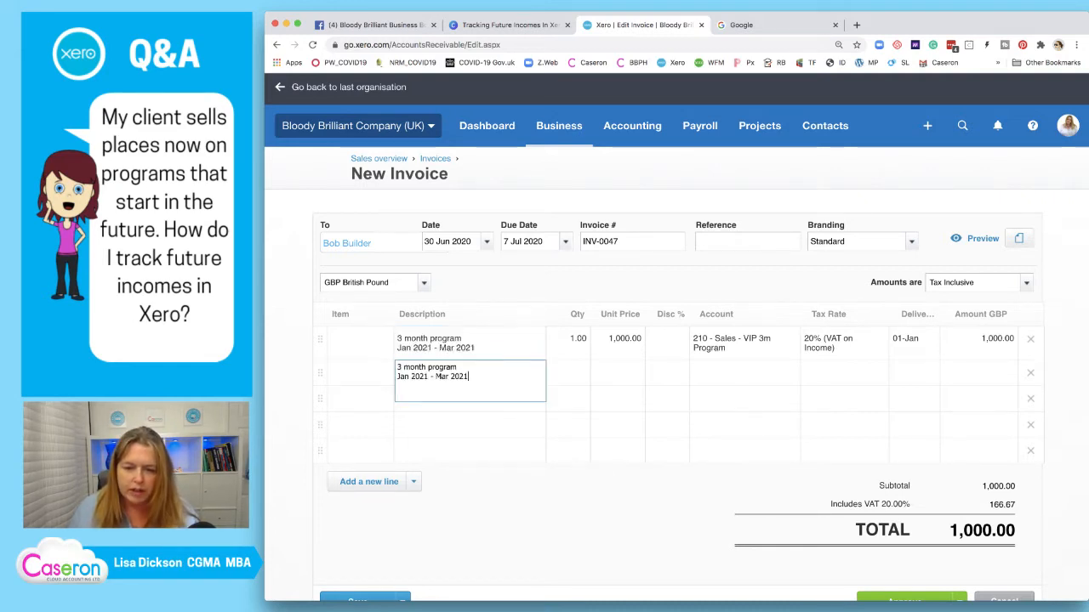
Change the second line's dates to read 'Apr 2021 - Jun 2021'
key("BackSpace")
key("BackSpace")
key("BackSpace")
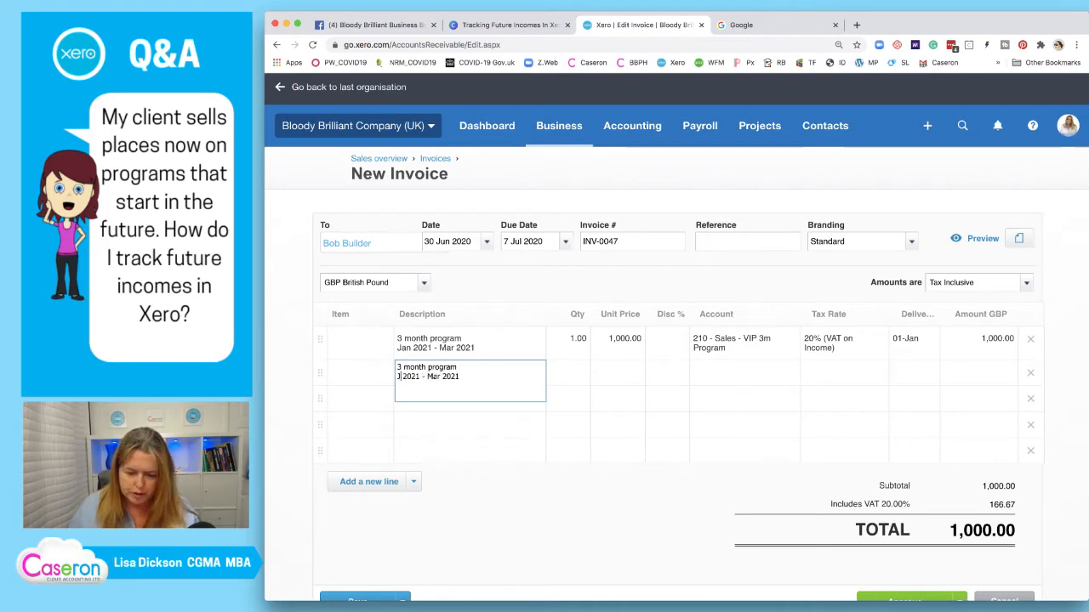
type("Apr")
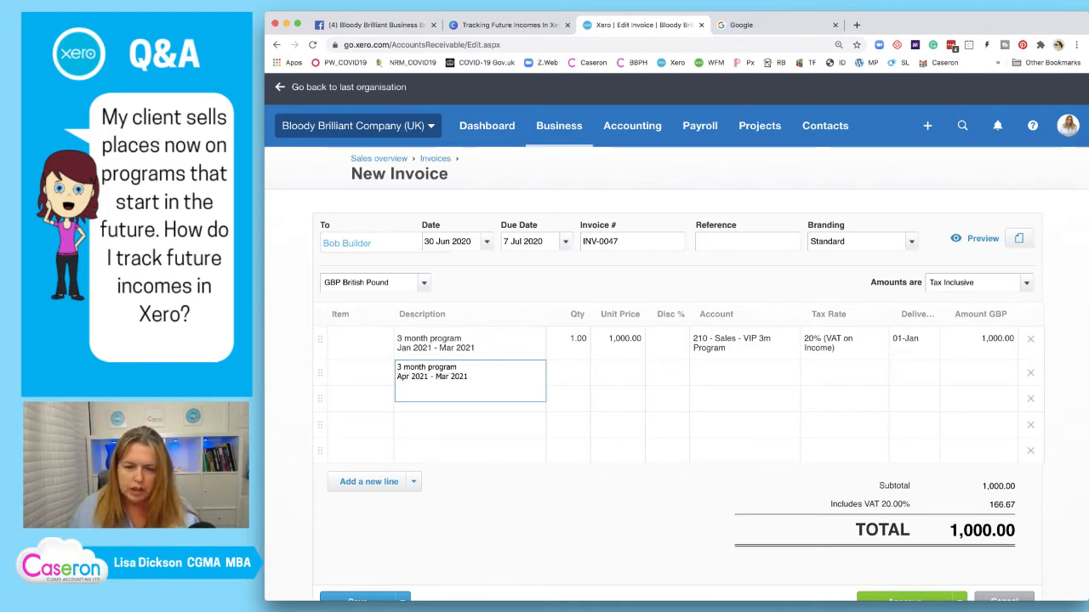
left_click(450, 376)
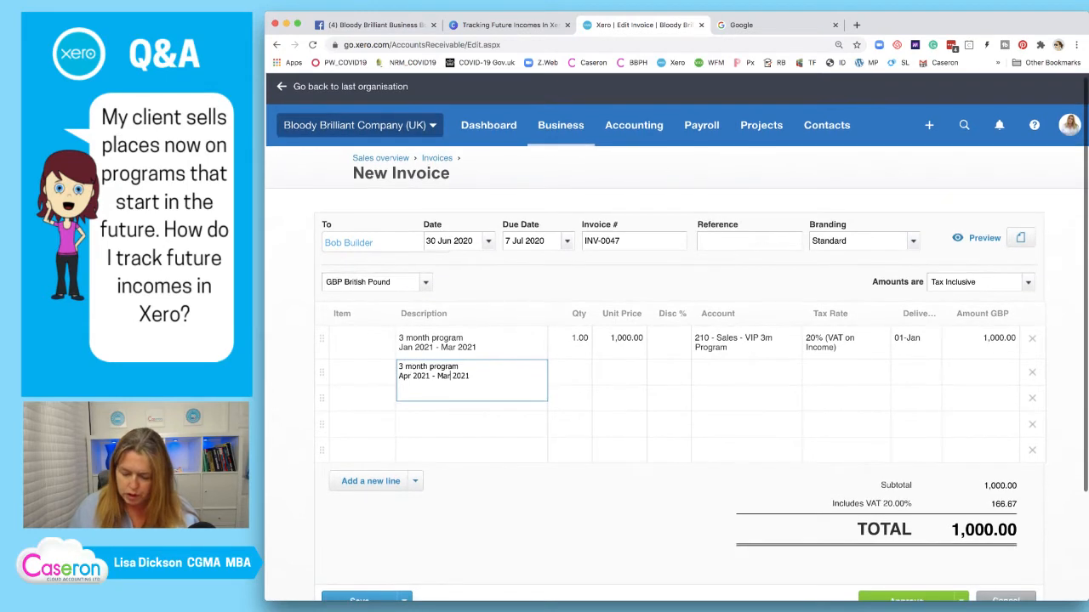
key("BackSpace")
key("BackSpace")
key("BackSpace")
type("Jun")
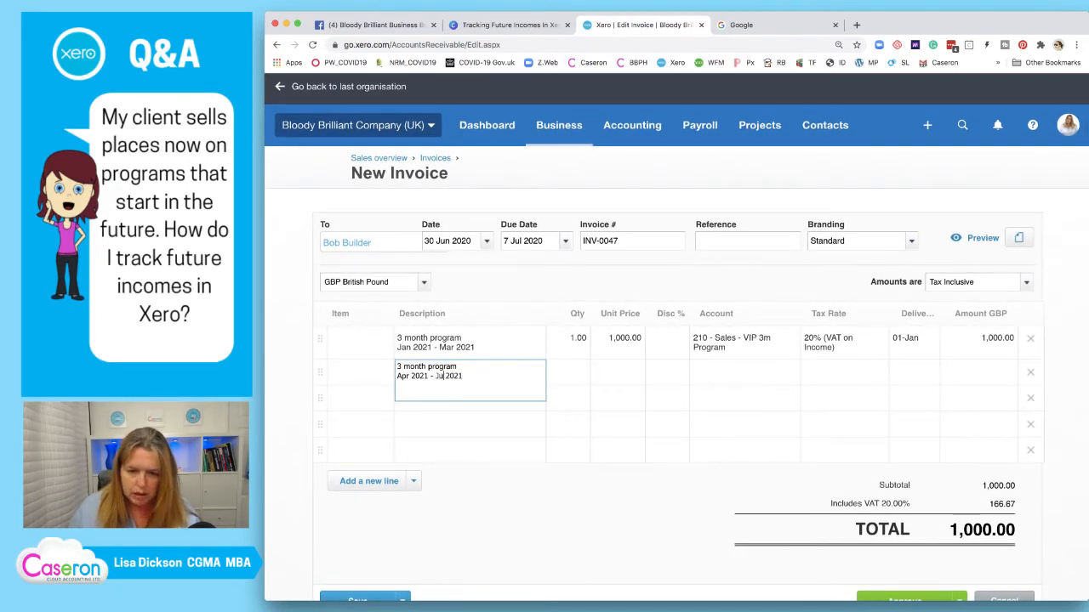
Add an attendee's name on a new line in each line's description
left_click(469, 343)
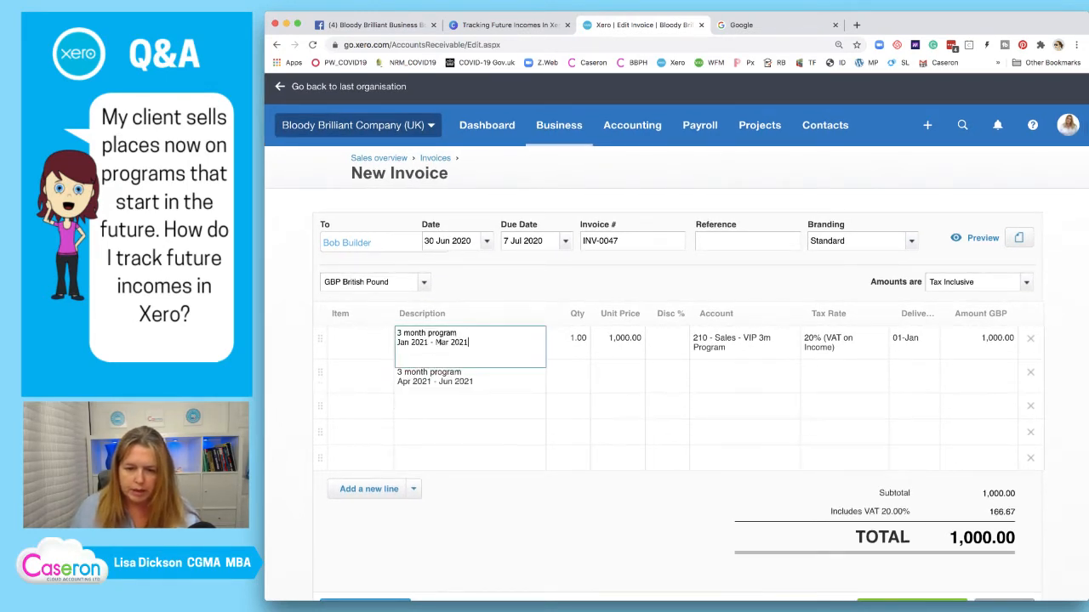
key("Return")
type("Bob")
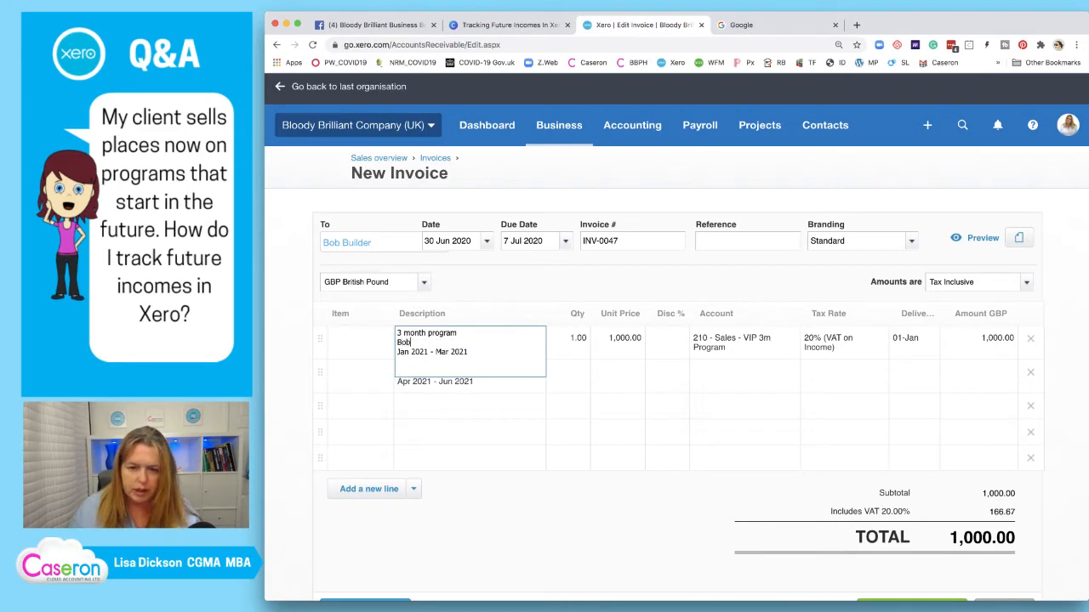
left_click(470, 382)
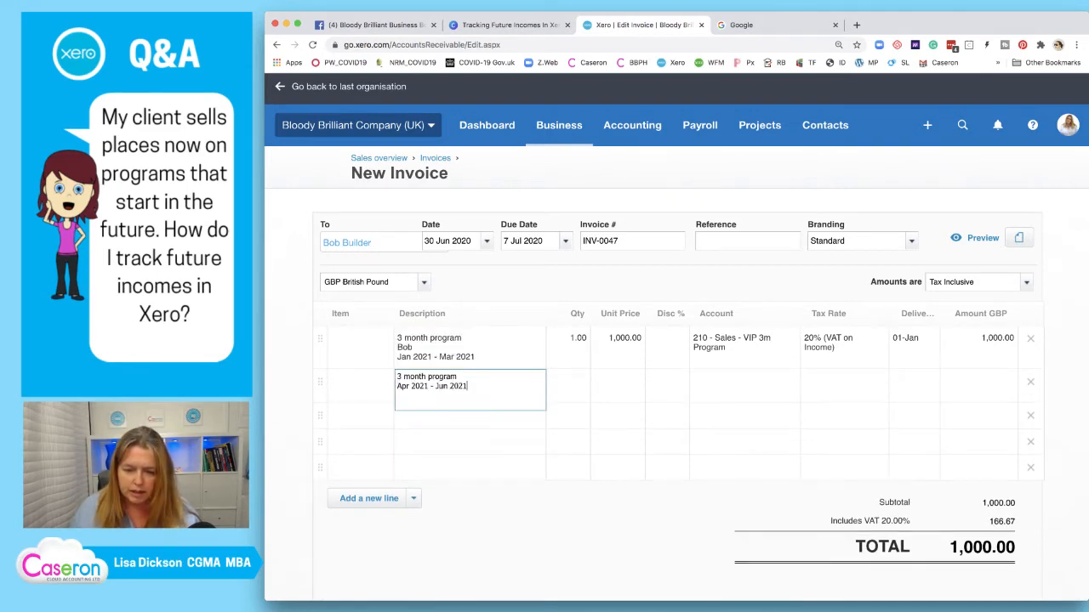
key("Return")
type("Wendy")
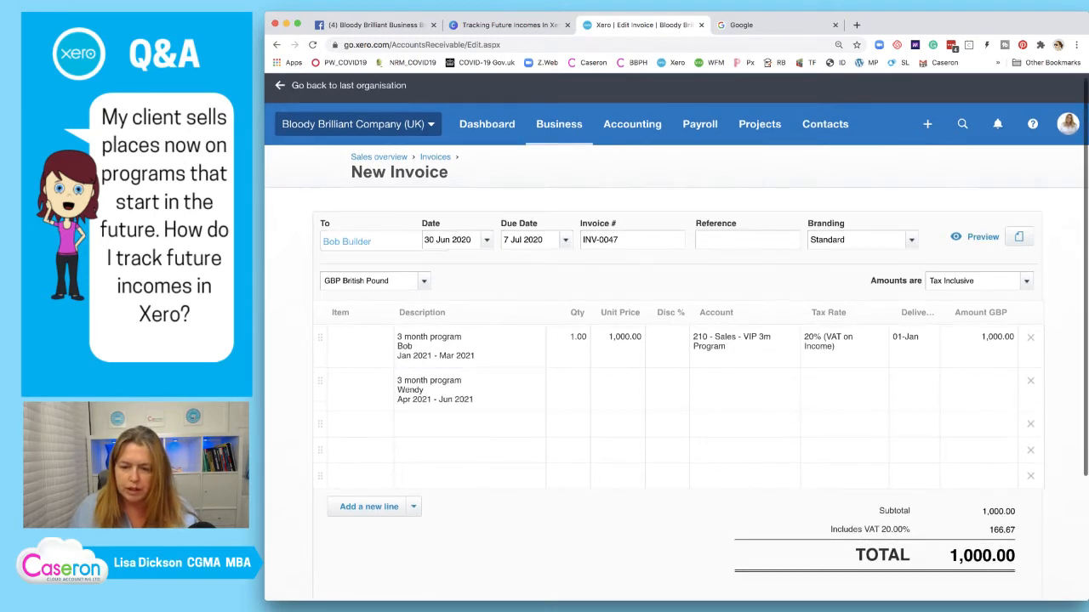
left_click(569, 382)
Give the second line quantity 1, price 1,200.00, account 210, 20% VAT and delivery 04-Apr
type("1")
key("Tab")
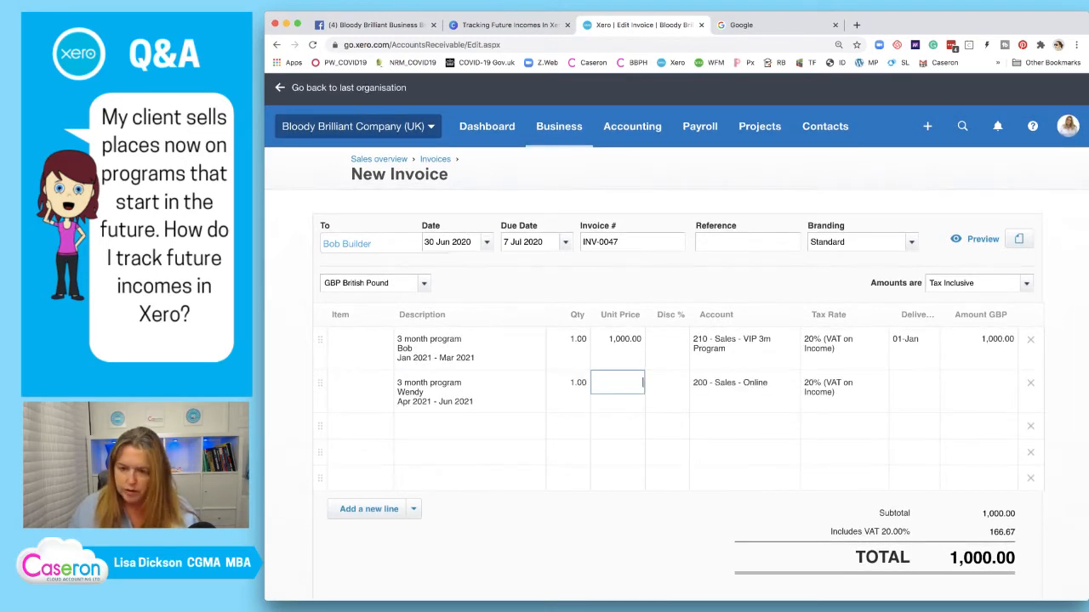
type("1200")
key("Tab")
key("Tab")
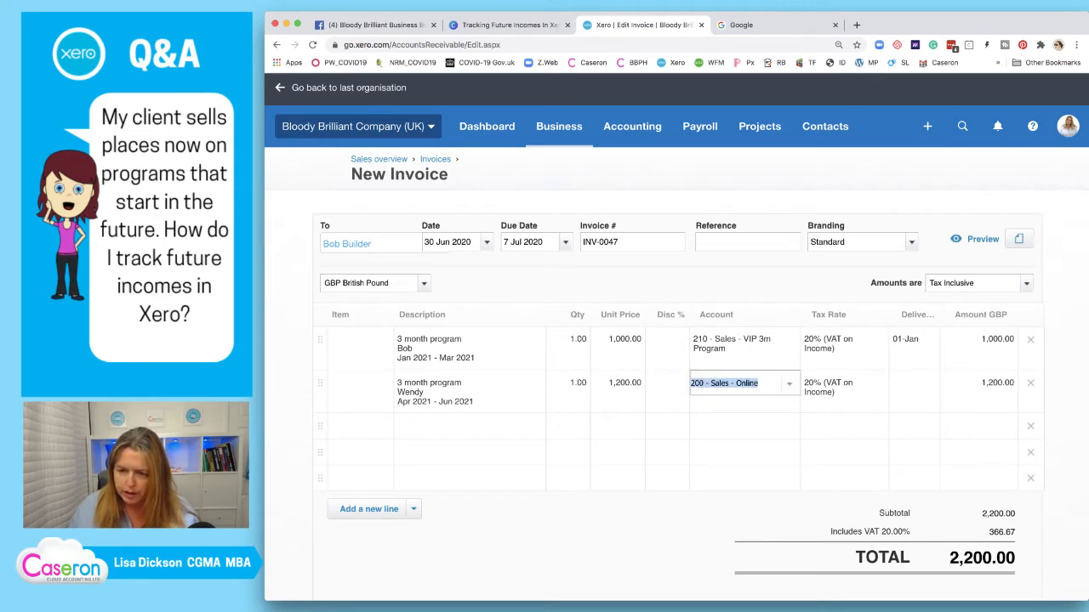
type("210")
key("Tab")
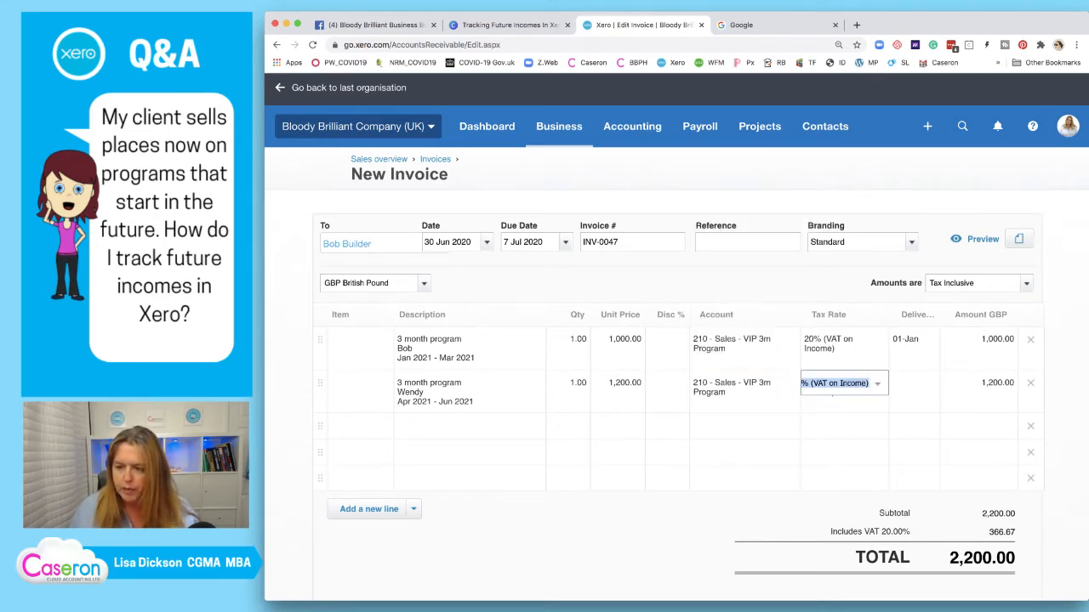
key("Tab")
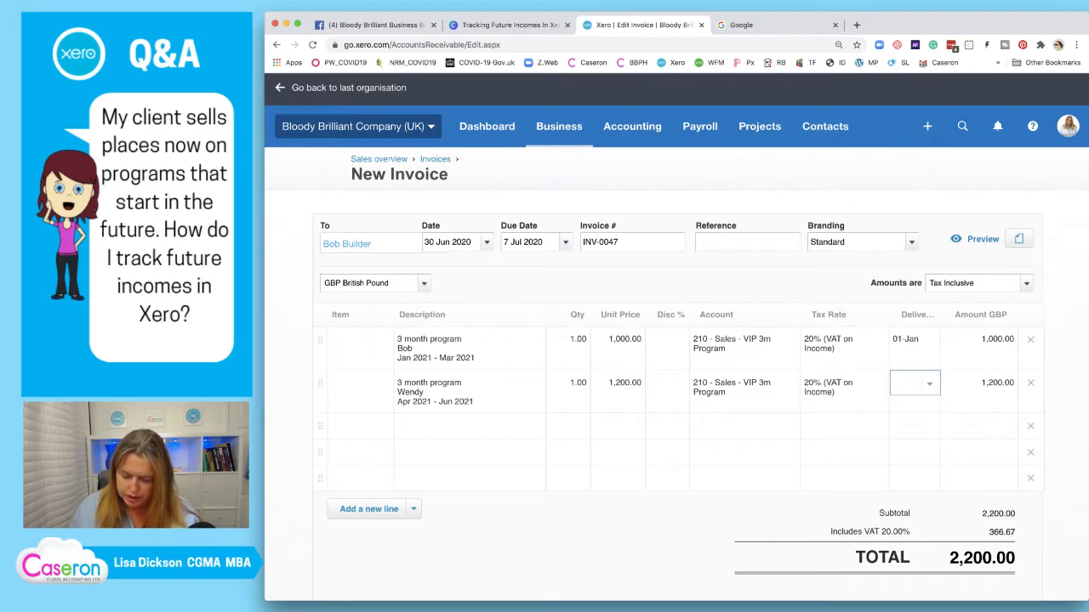
type("04")
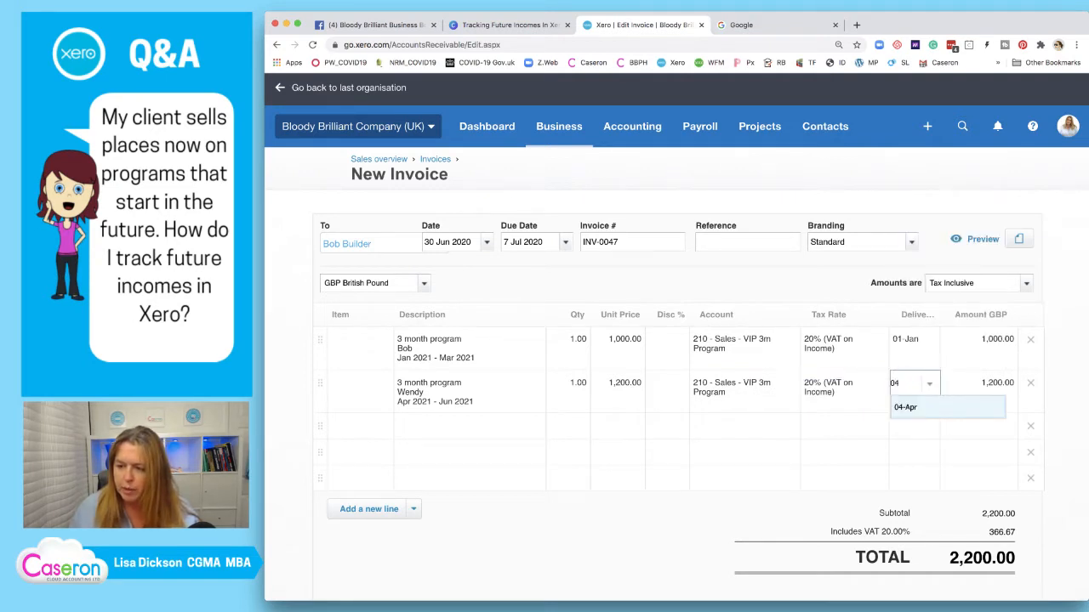
key("Tab")
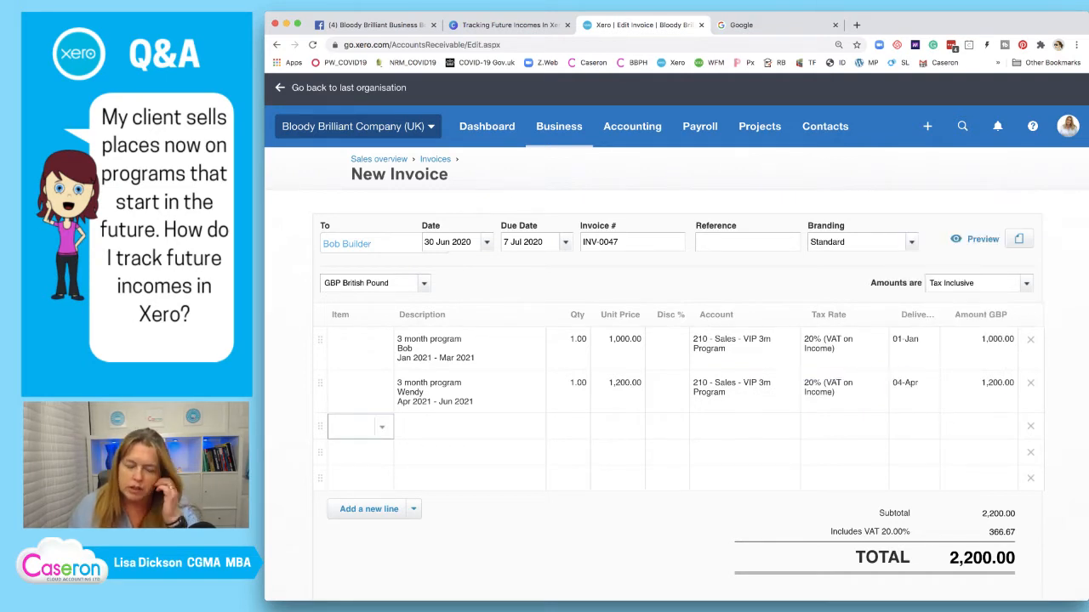
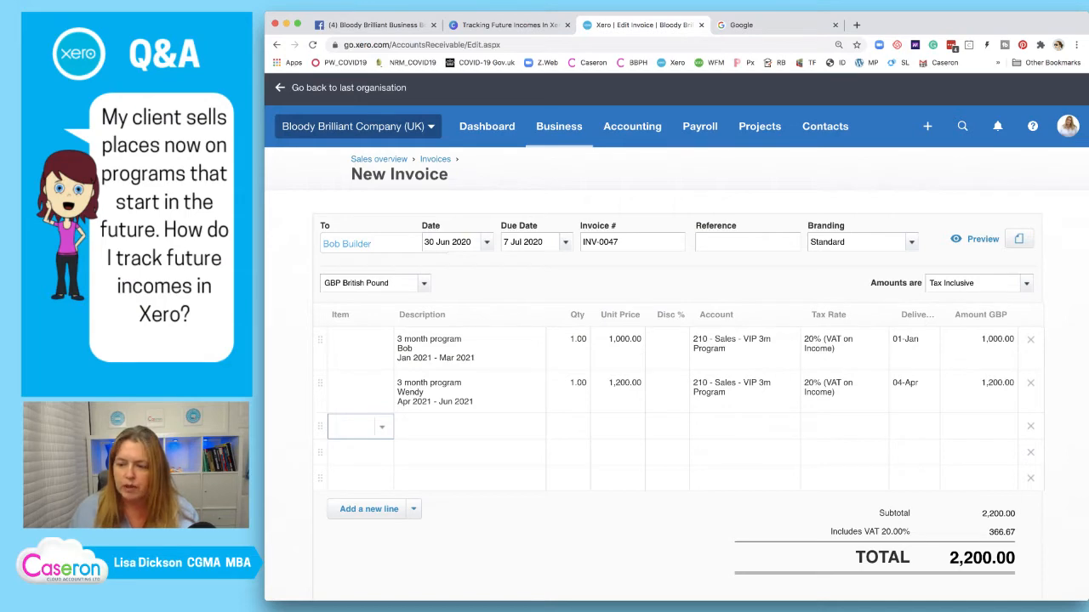
Check the presentation slides for reference before filling the third invoice line
left_click(467, 398)
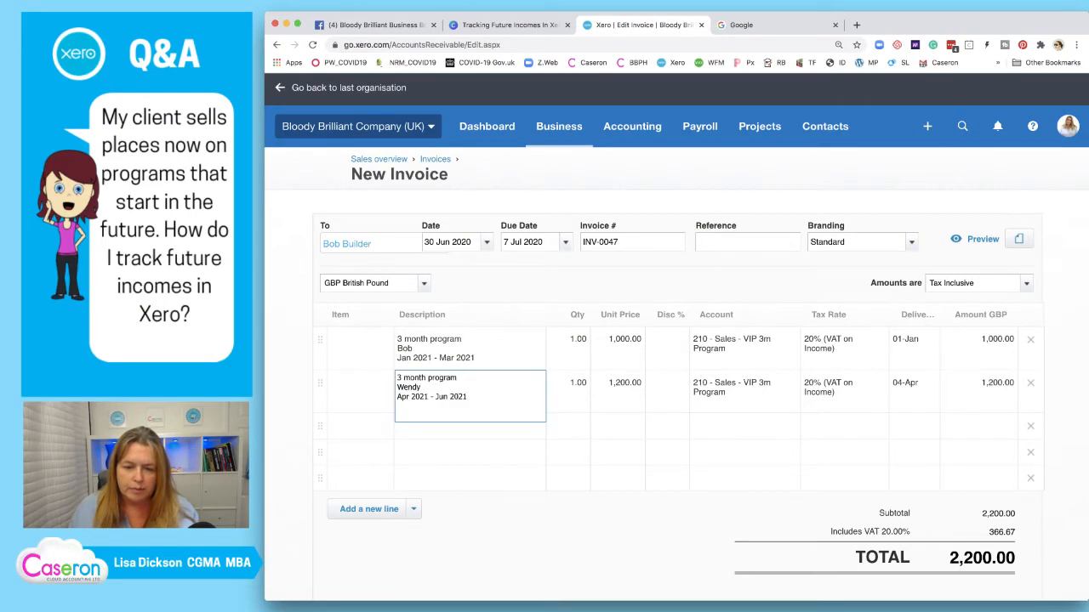
left_click(360, 427)
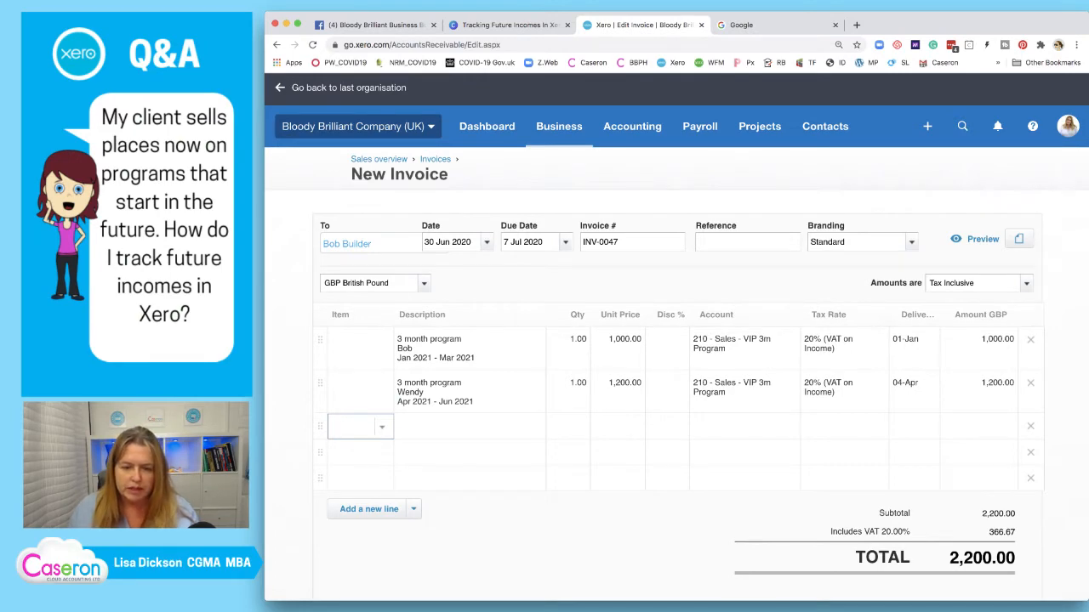
left_click(470, 427)
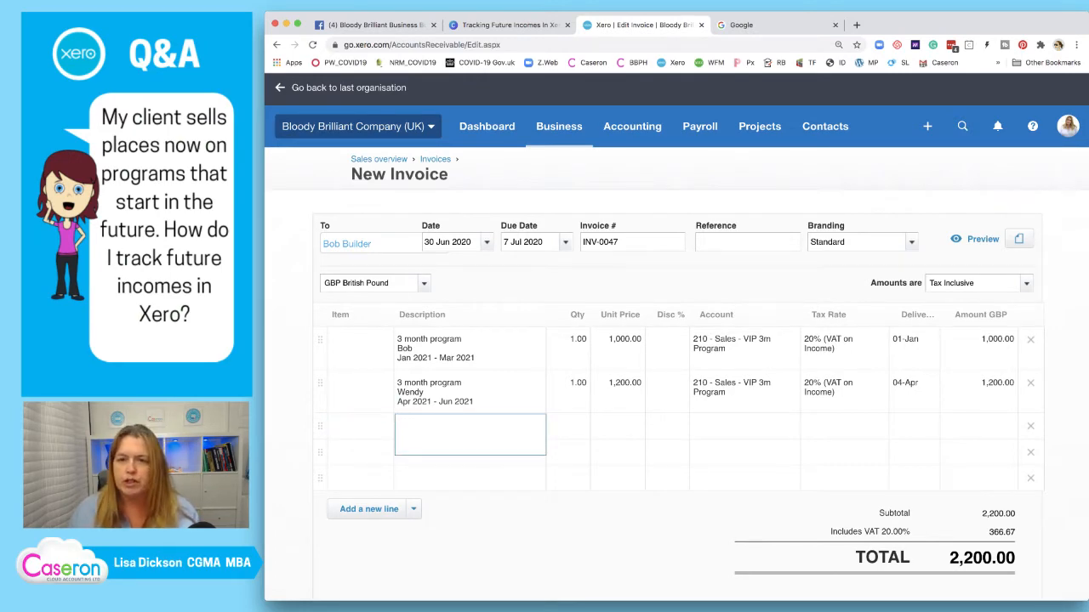
left_click(509, 25)
scroll(561, 391, "up", 10)
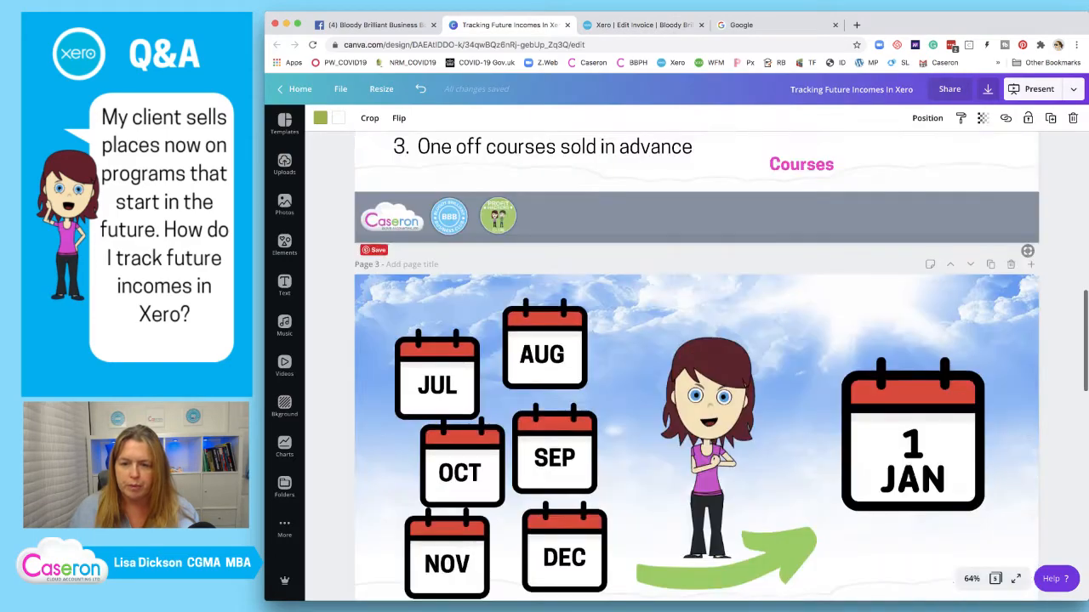
scroll(697, 366, "up", 5)
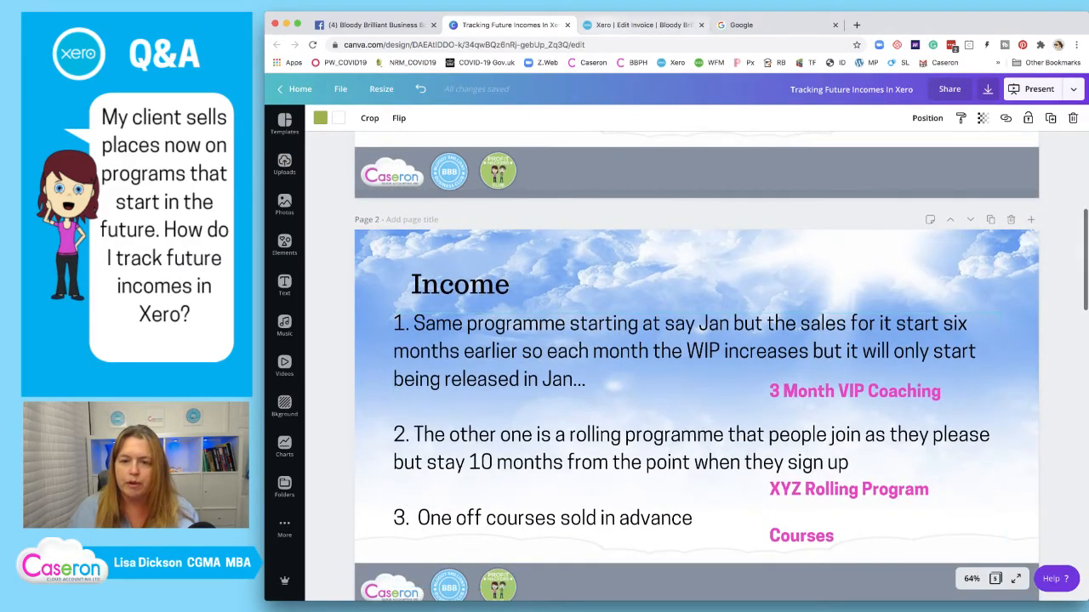
left_click(643, 26)
Describe the third line as 'Rolling' with a unit price of 1,500.00
left_click(469, 427)
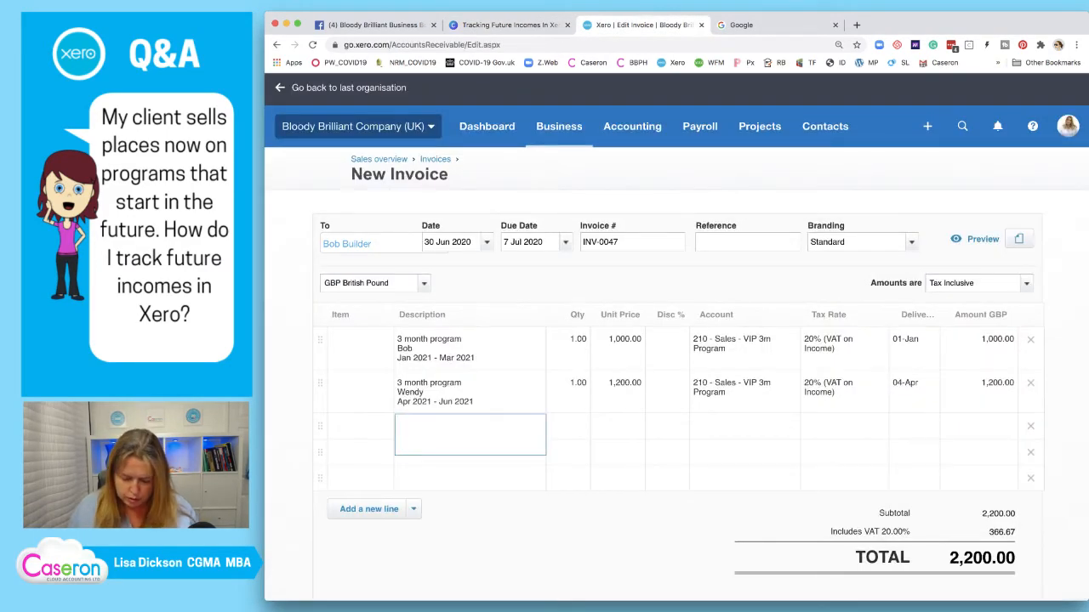
type("Rooloings")
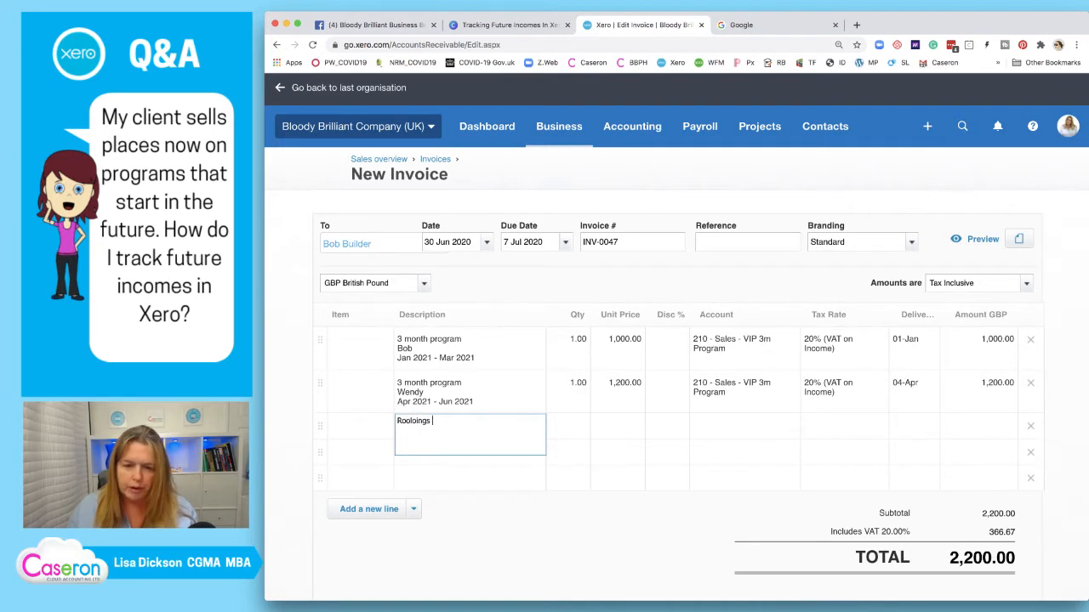
key("BackSpace")
key("BackSpace")
key("BackSpace")
key("BackSpace")
key("BackSpace")
key("BackSpace")
key("BackSpace")
key("BackSpace")
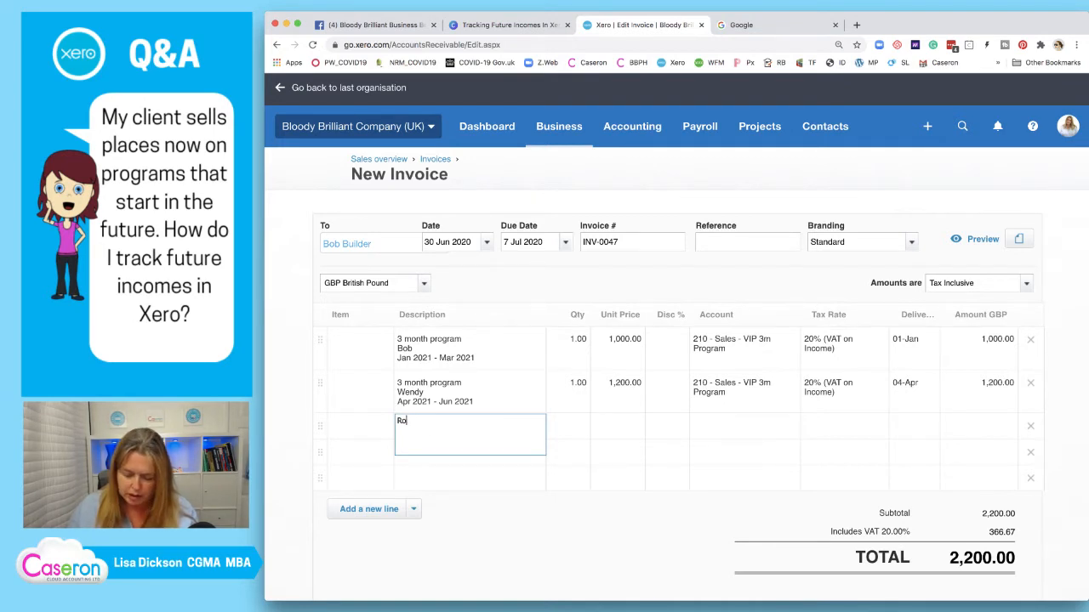
type("lling")
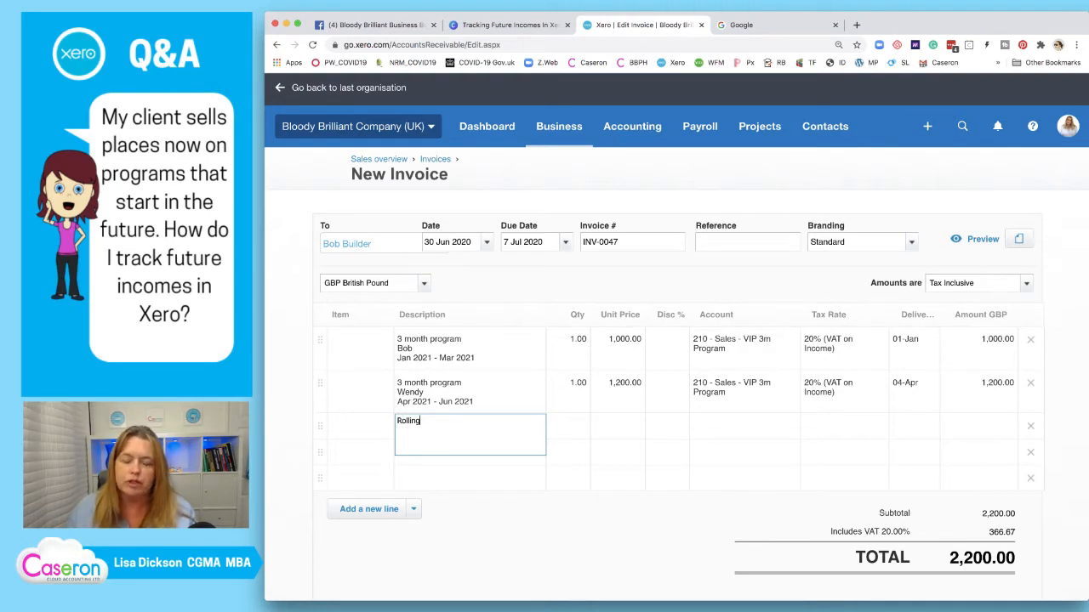
key("Tab")
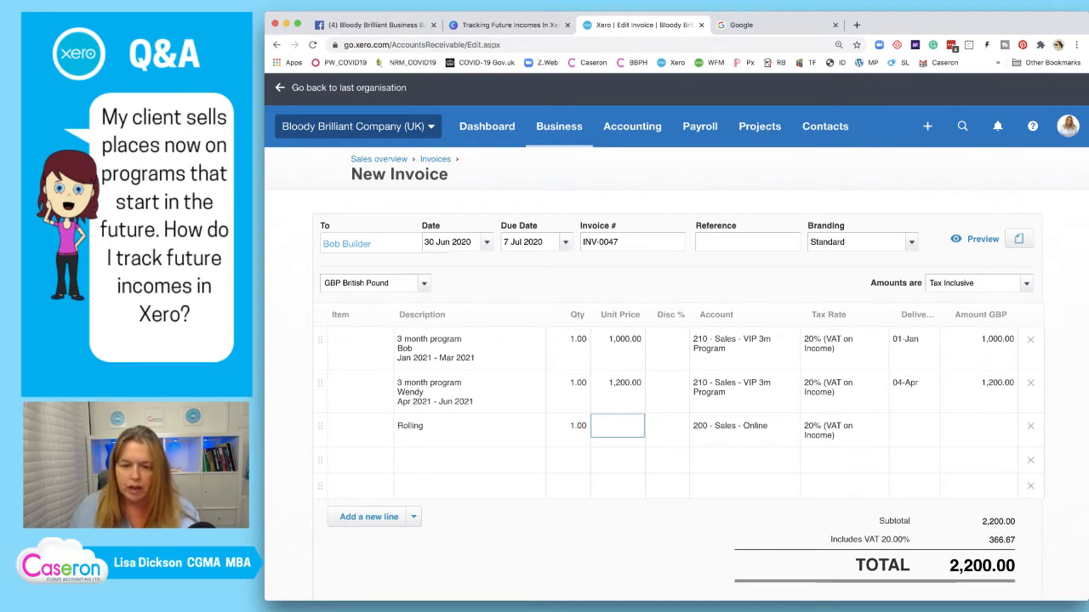
type("1500")
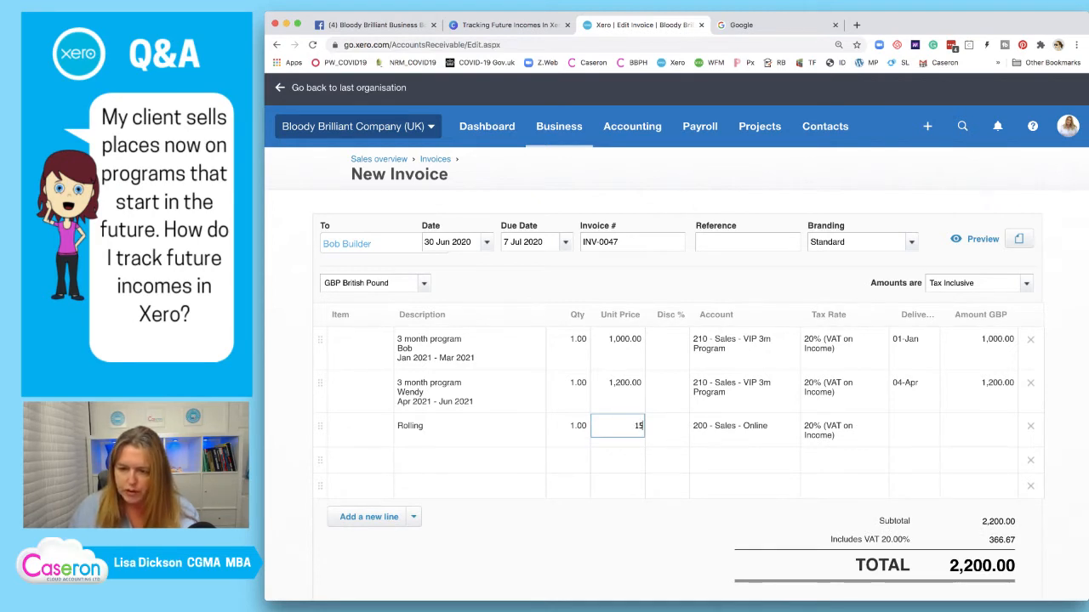
key("Tab")
key("Tab")
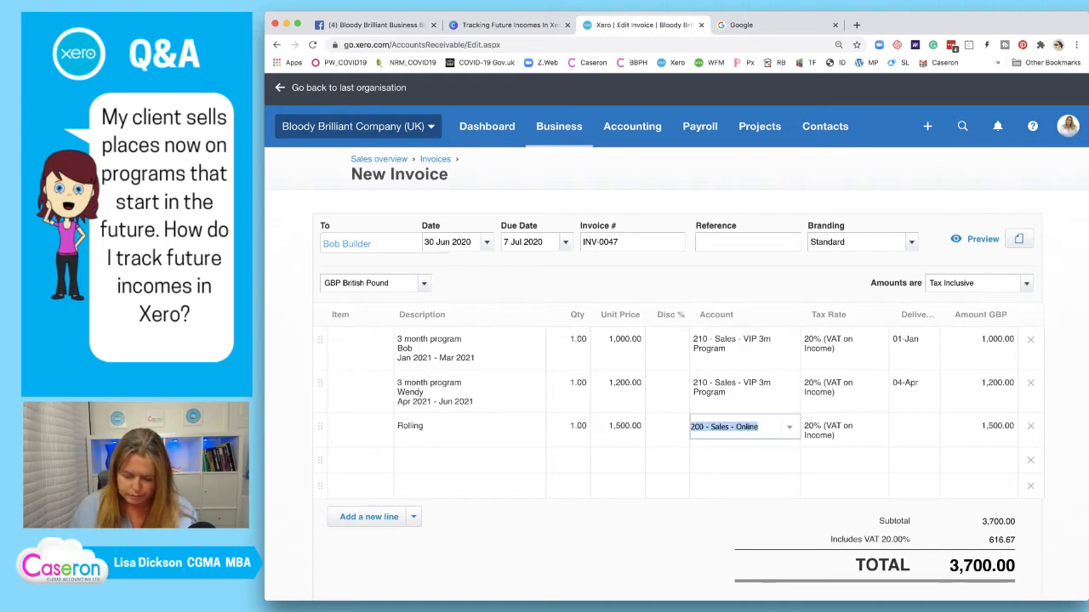
Code the Rolling line to 211 XYZ Rolling Program with delivery 07-Jul
left_click(790, 427)
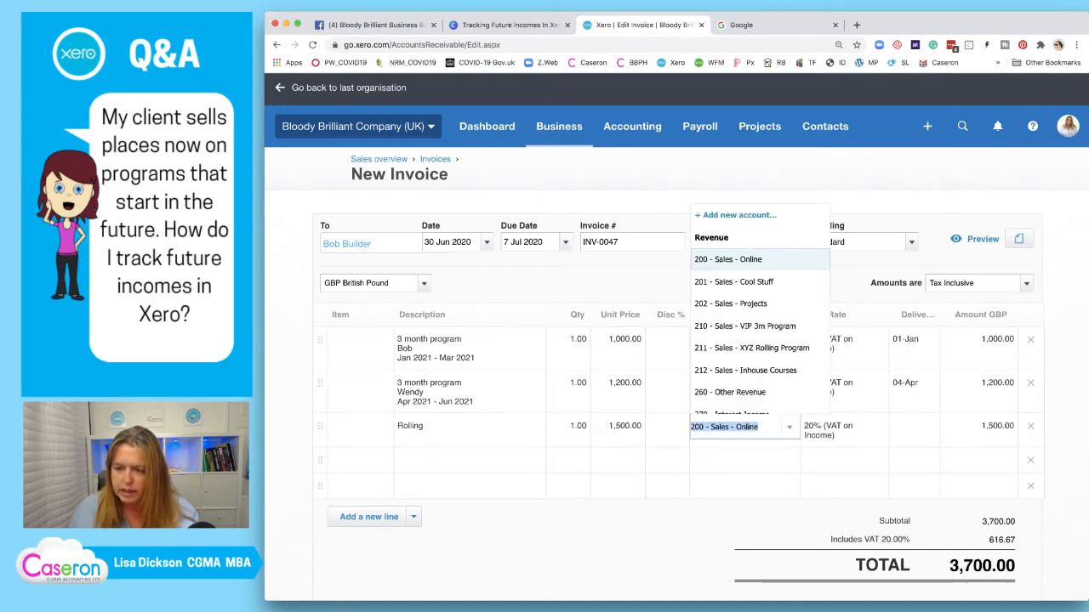
key("Return")
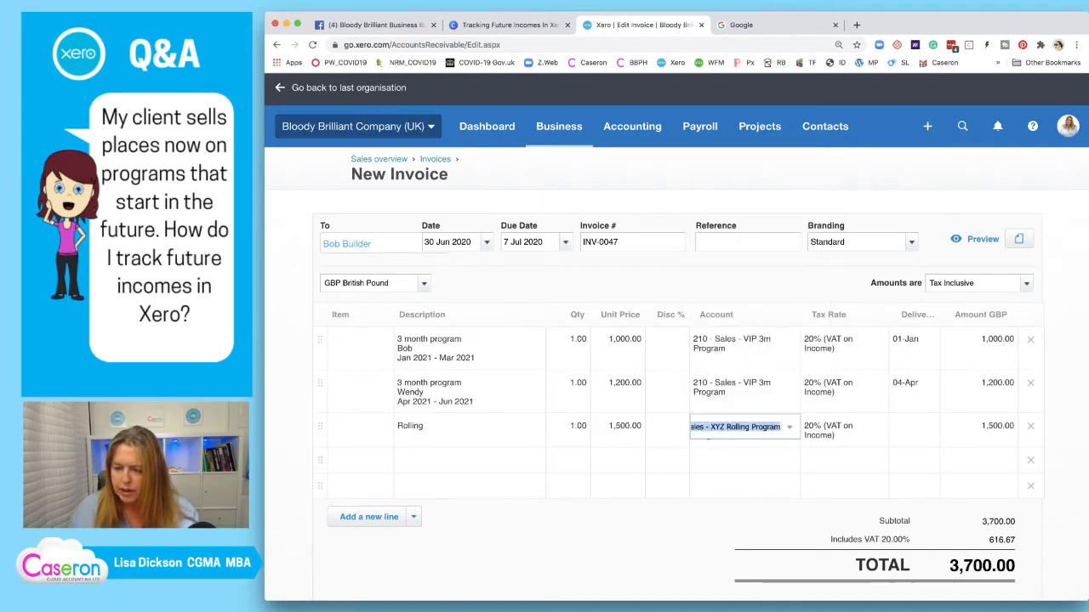
key("Tab")
key("Tab")
key("Down")
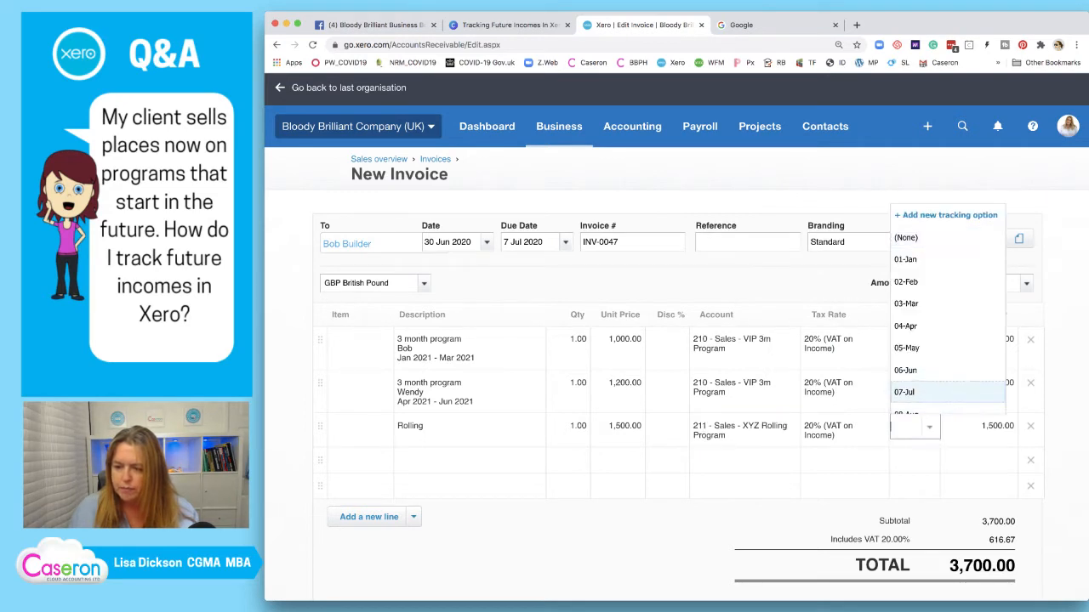
key("Return")
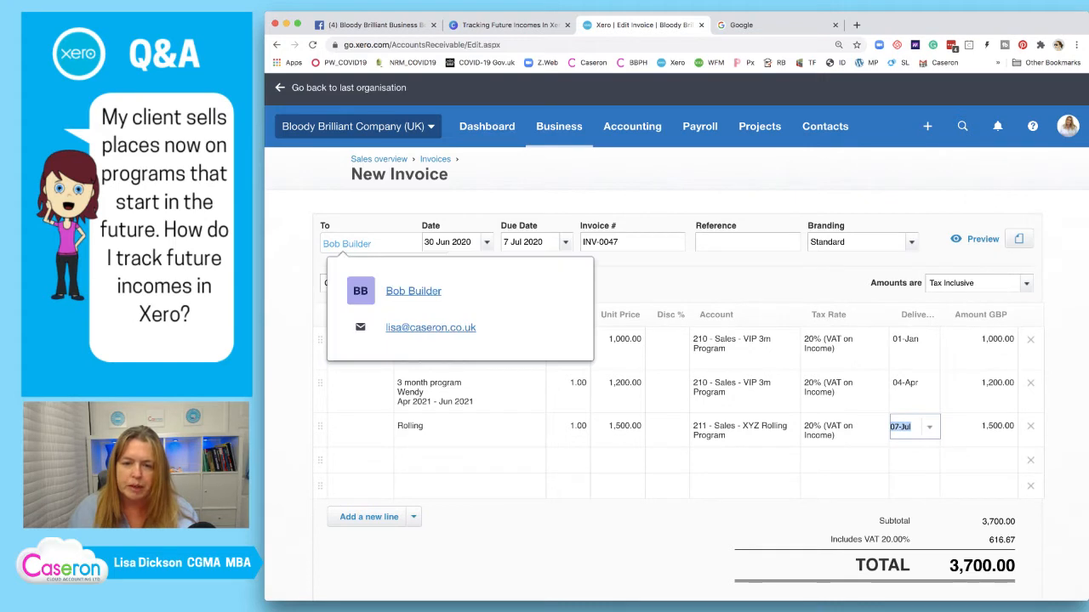
left_click(740, 460)
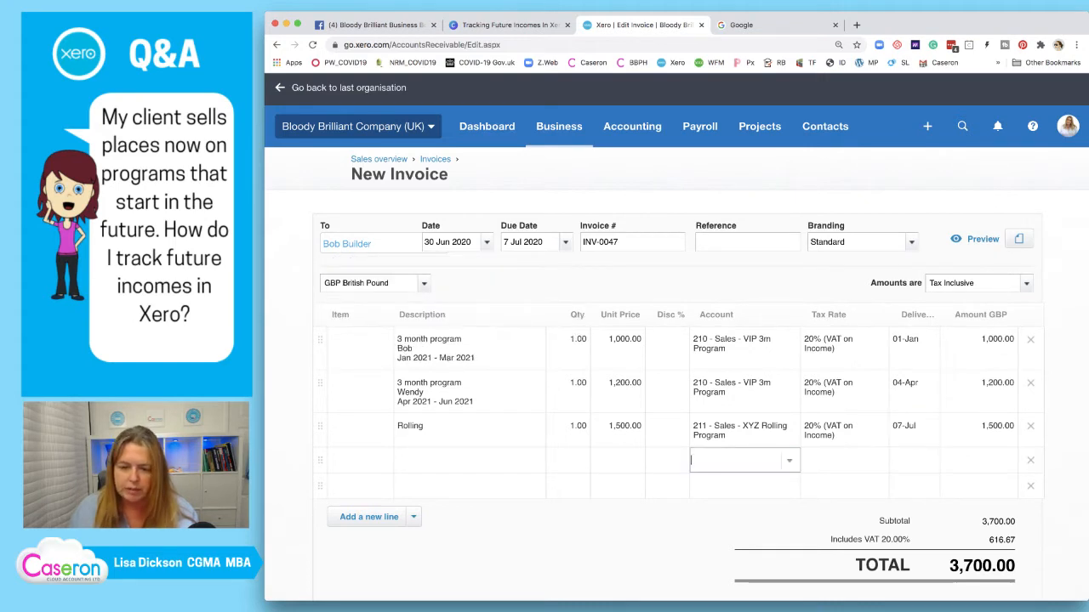
left_click(469, 460)
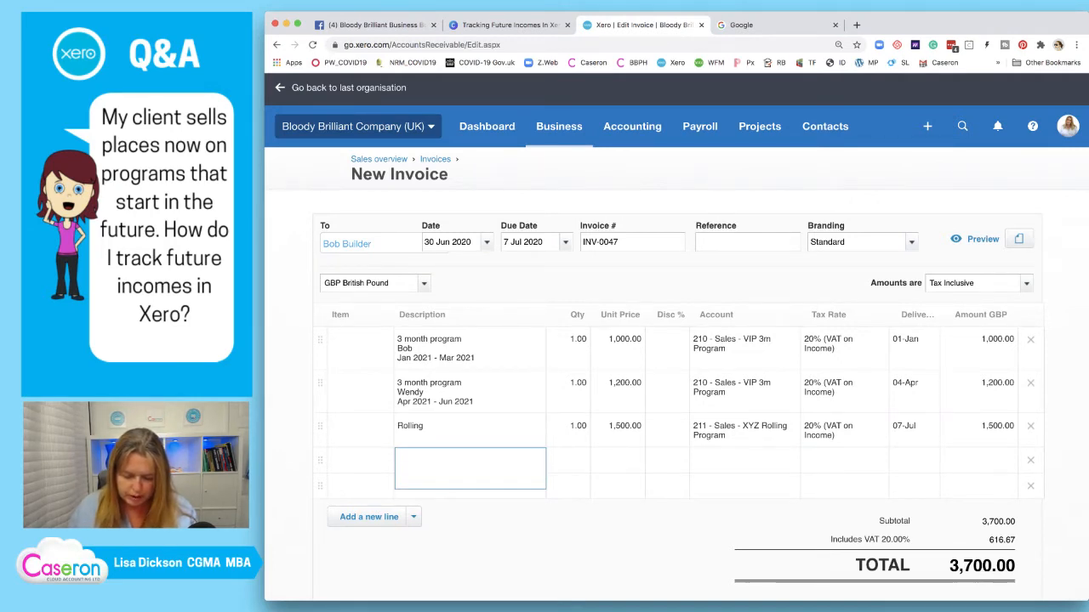
Describe the fourth line as 'Inhouse training prog', with the attendees' names and 'Sep 2020'
type("O")
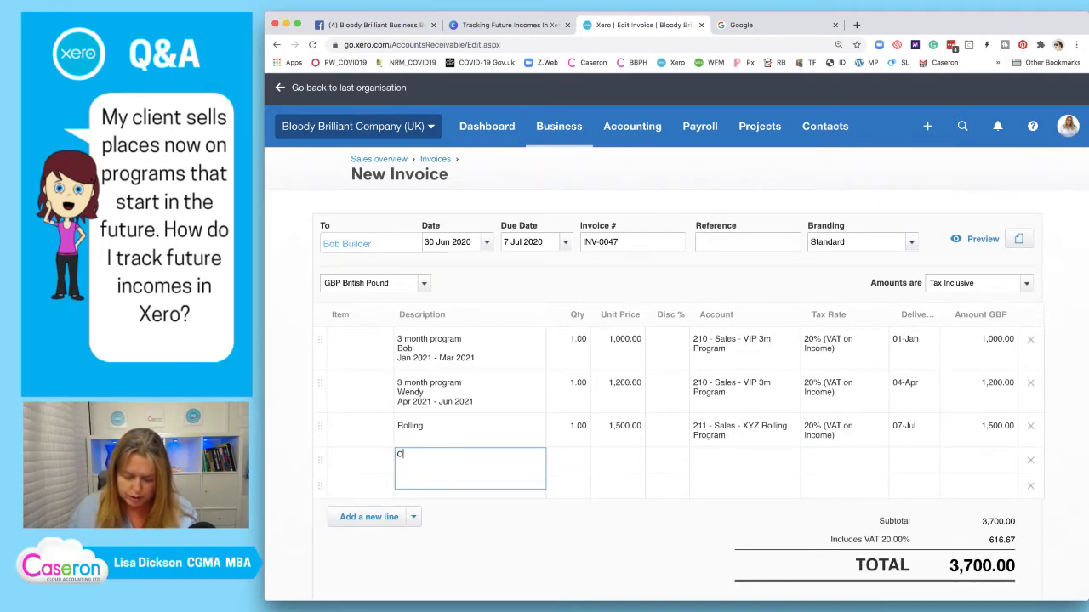
key("BackSpace")
type("Inhou")
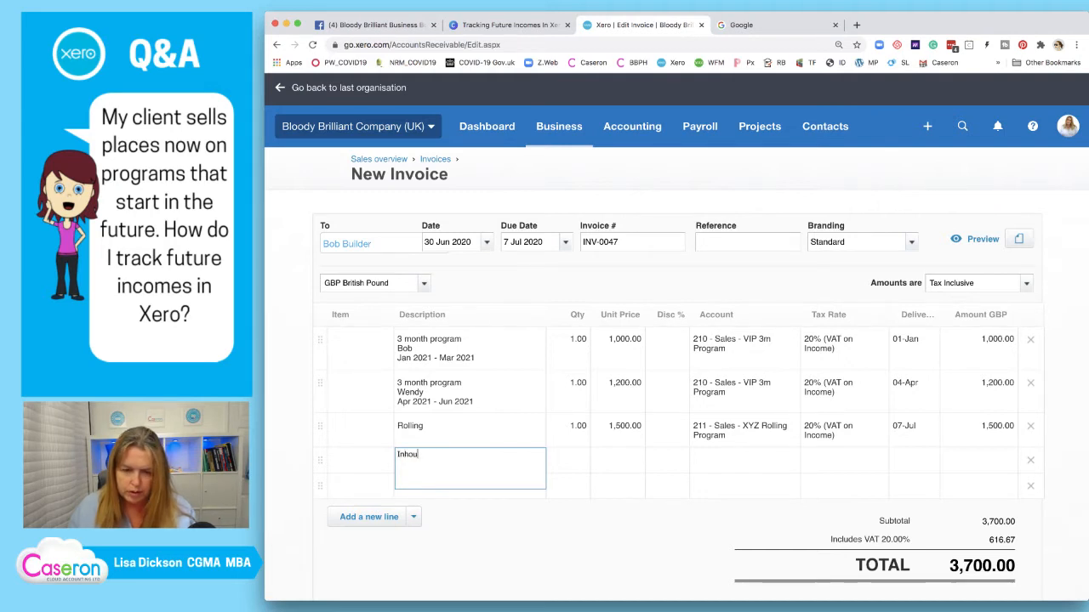
type("se")
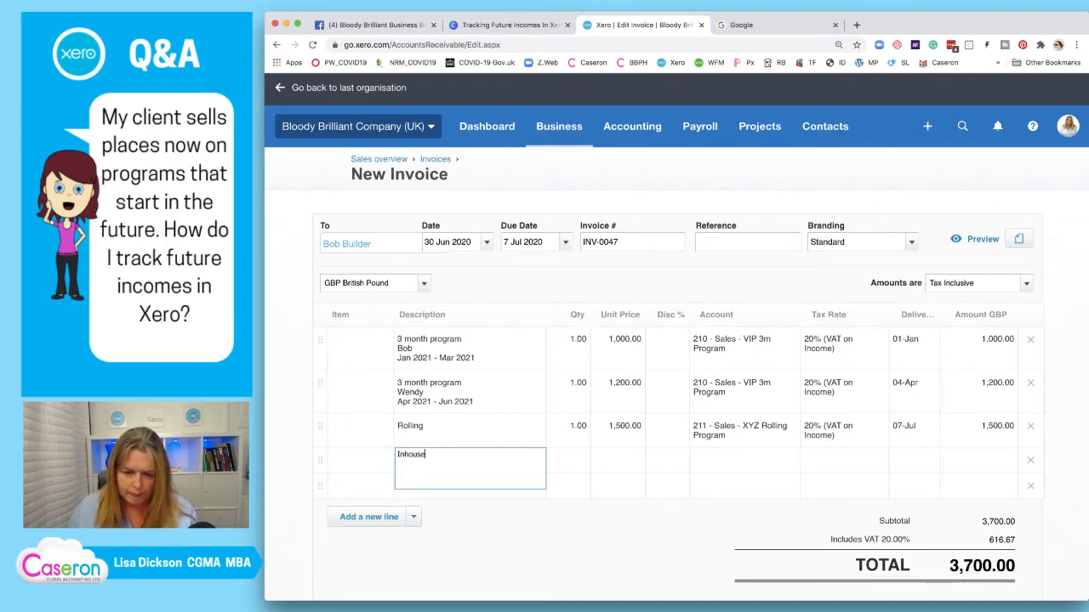
type(" training rpo")
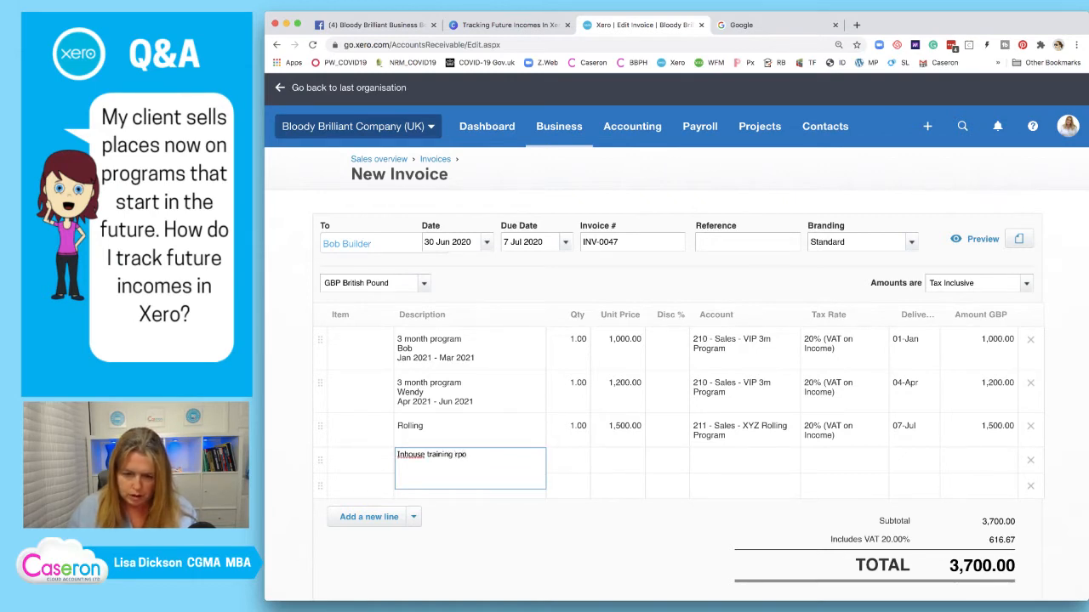
key("BackSpace")
key("BackSpace")
key("BackSpace")
type("pron")
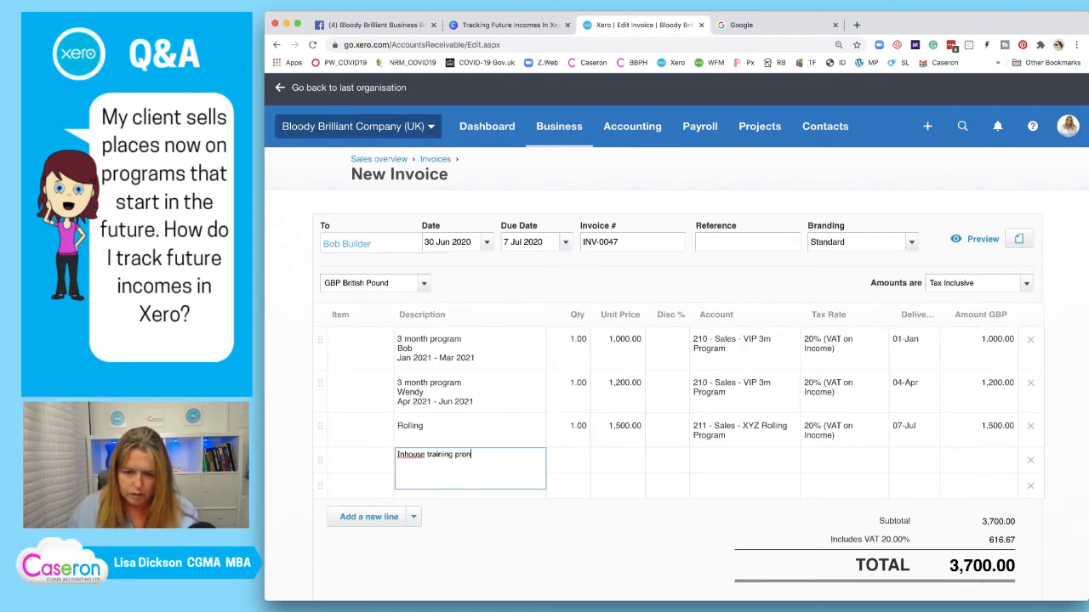
key("shift+Tab")
key("BackSpace")
key("Tab")
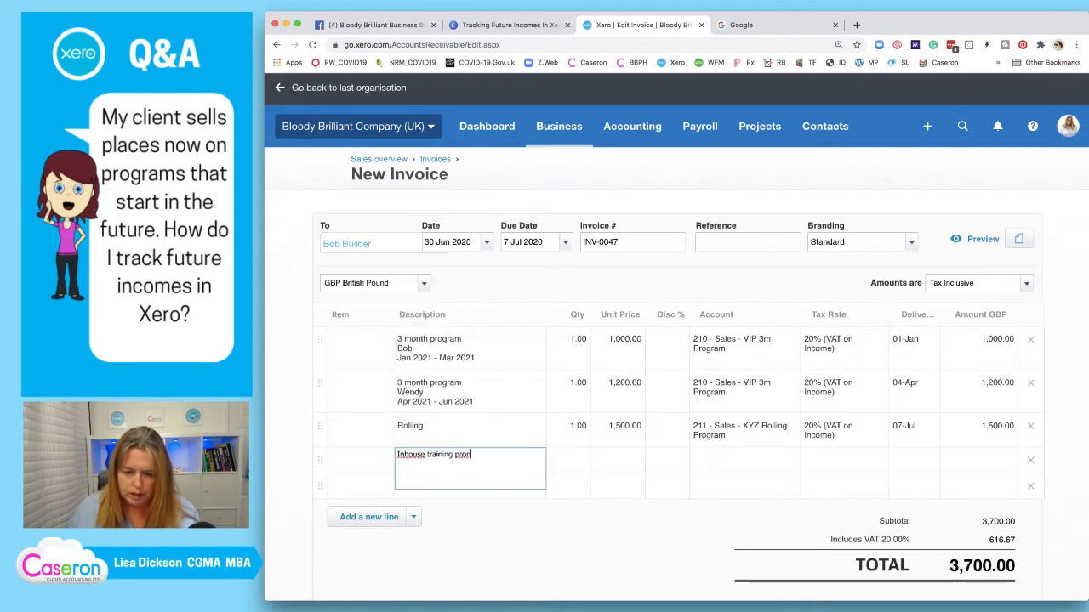
key("BackSpace")
type("g")
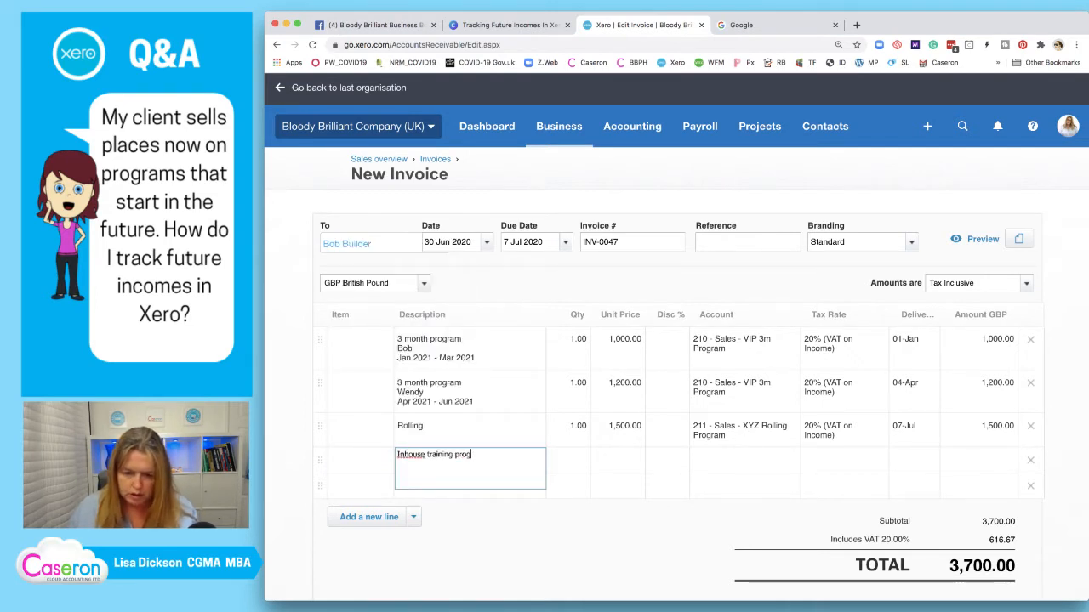
key("shift+Tab")
key("Tab")
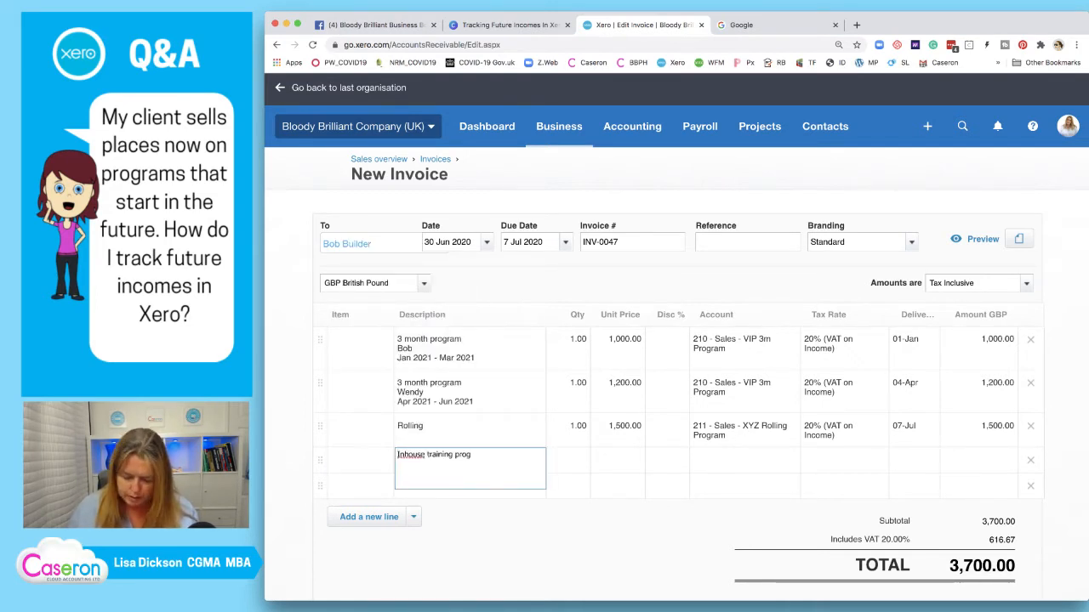
key("Return")
type("Bob and W")
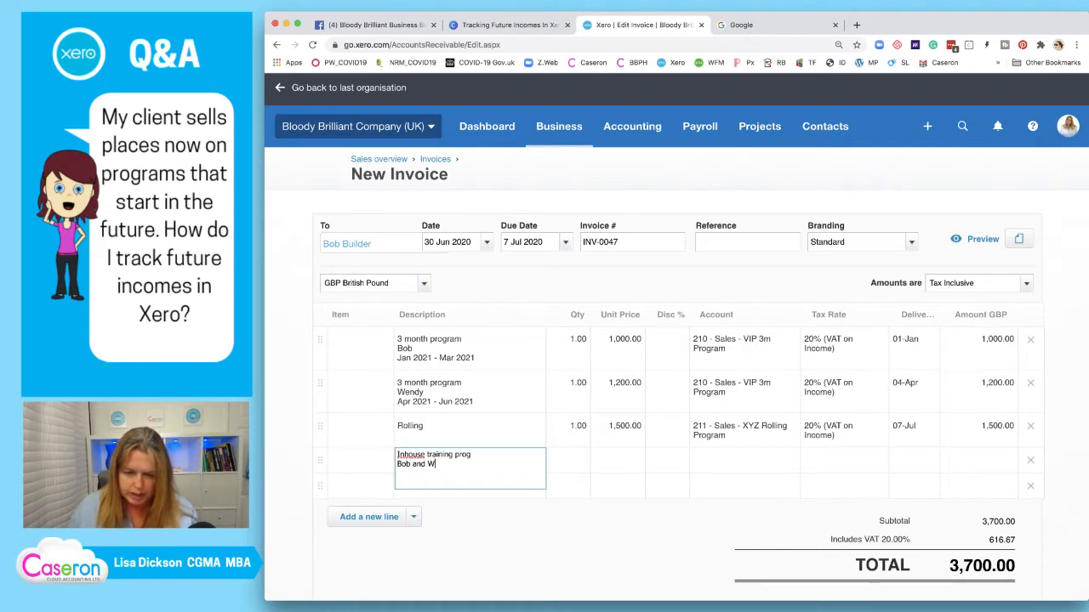
type("endy")
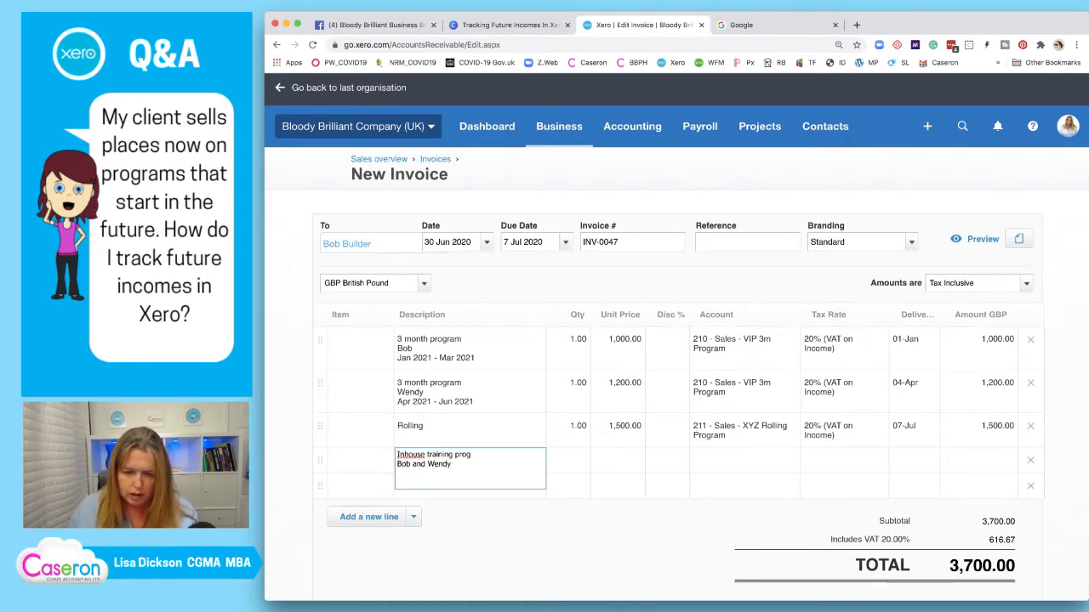
key("Return")
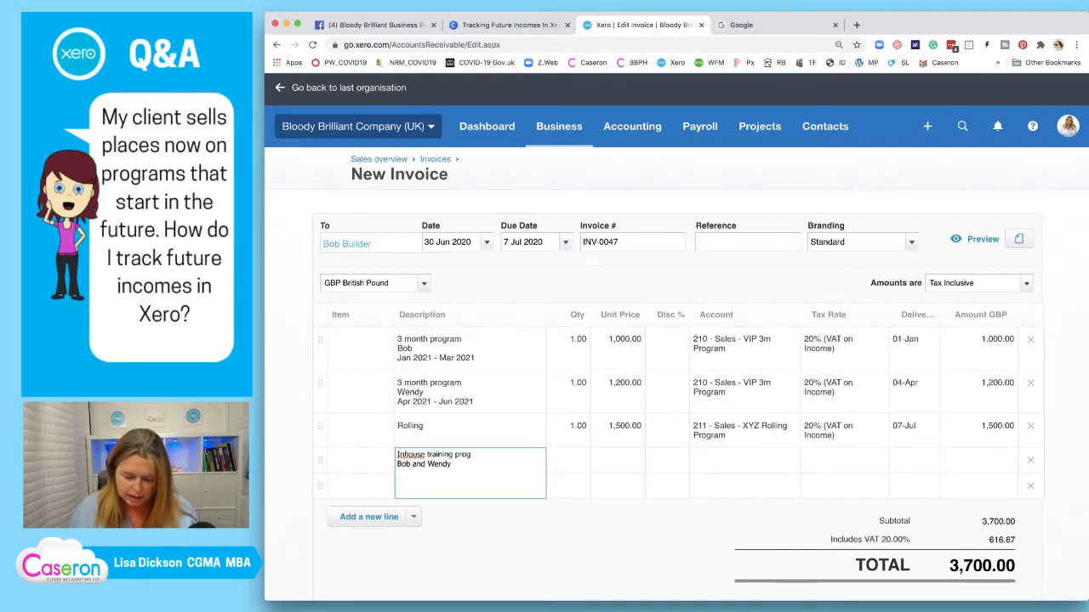
type("Sep 2020")
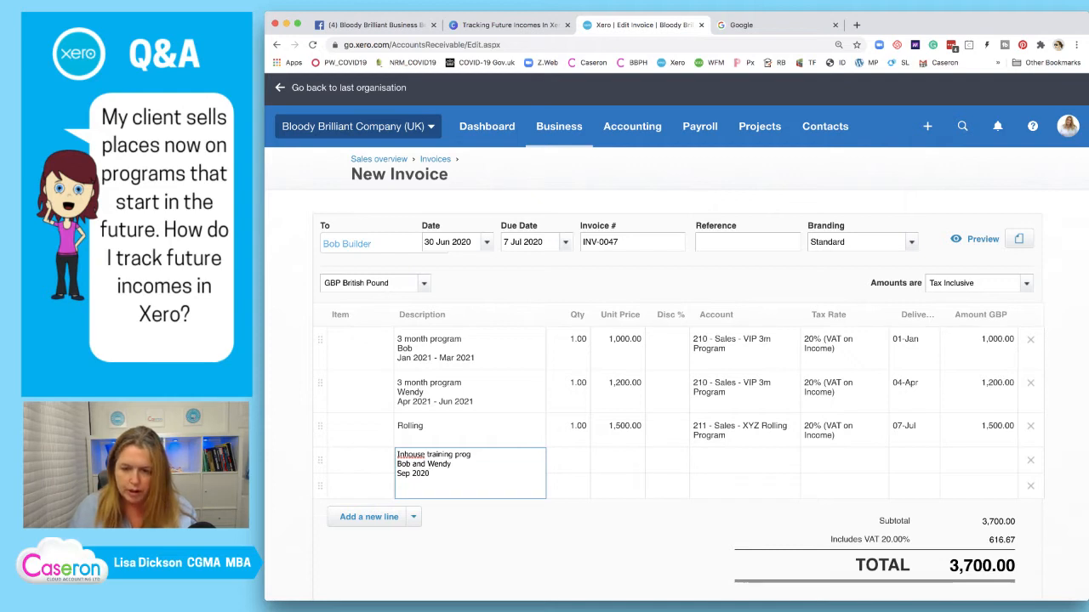
Give the training line quantity 1, price 5,000.00, account 212 Inhouse Courses and delivery 09-Sep
key("Tab")
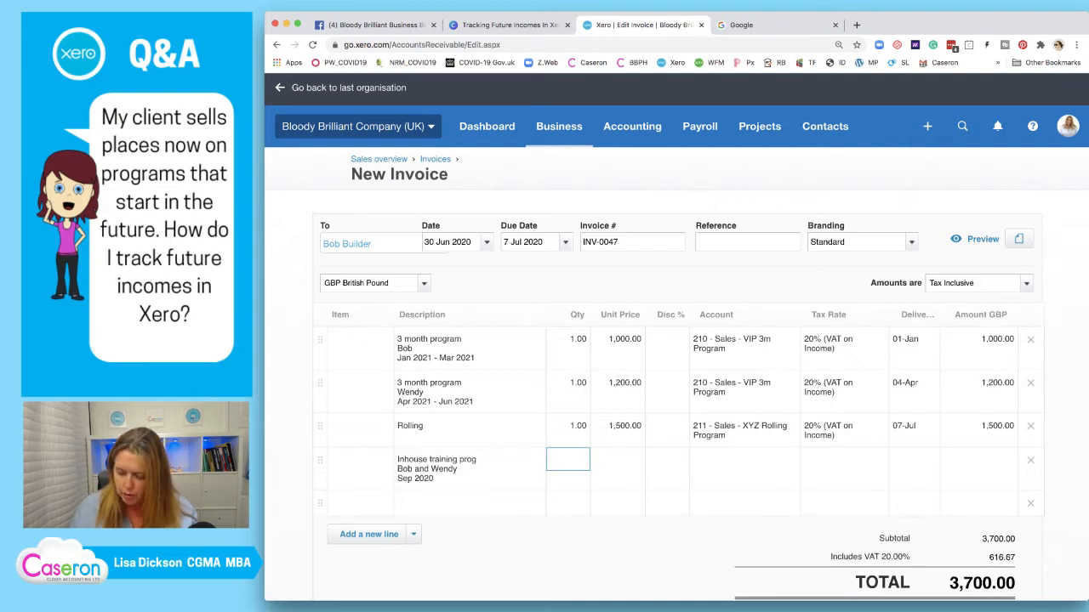
type("1")
key("Tab")
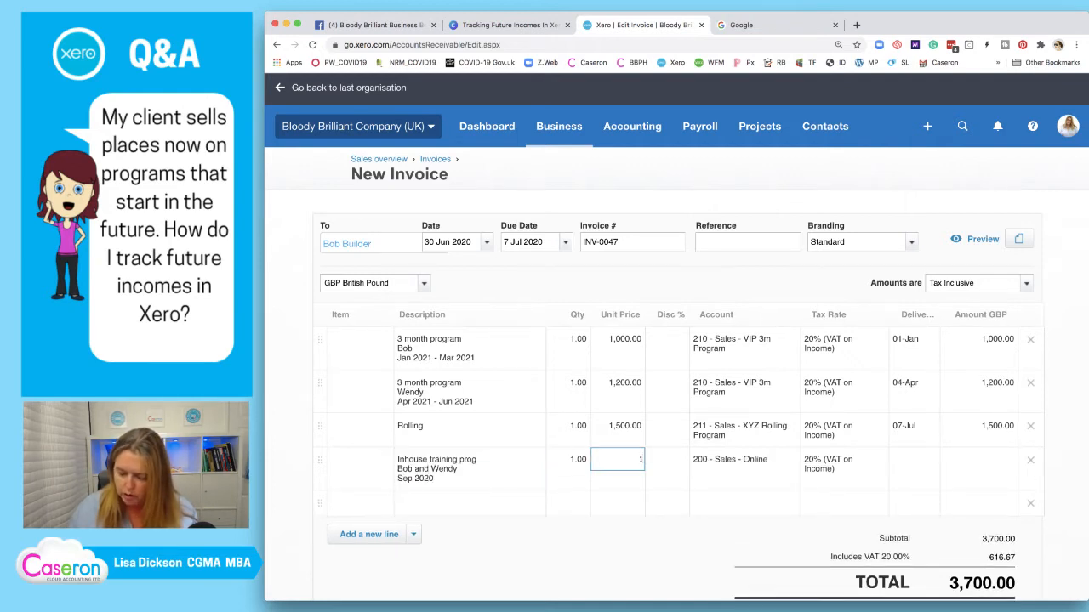
type("5000")
key("Tab")
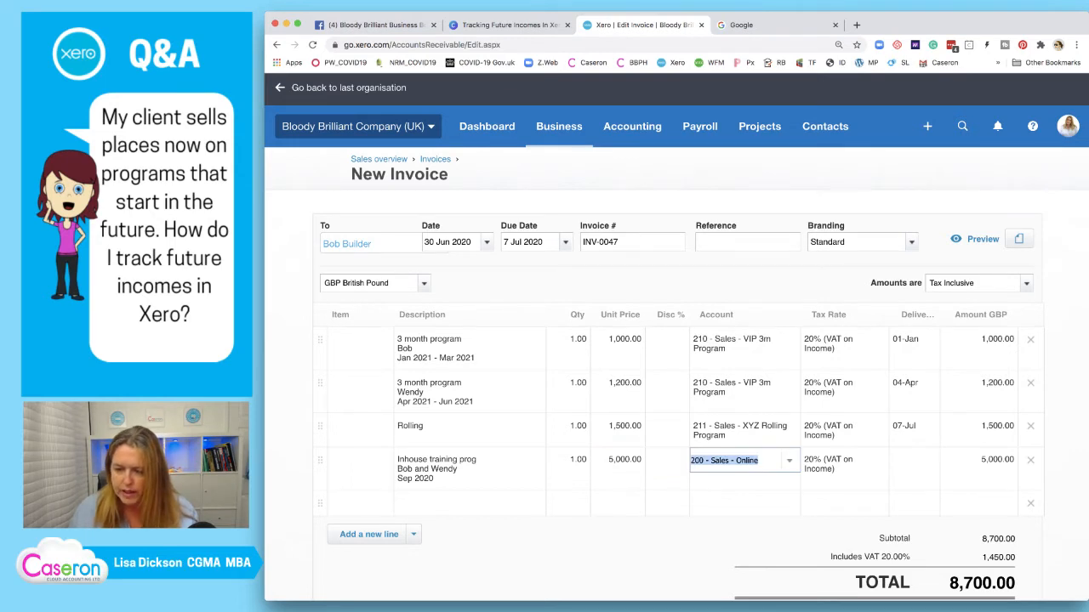
left_click(789, 461)
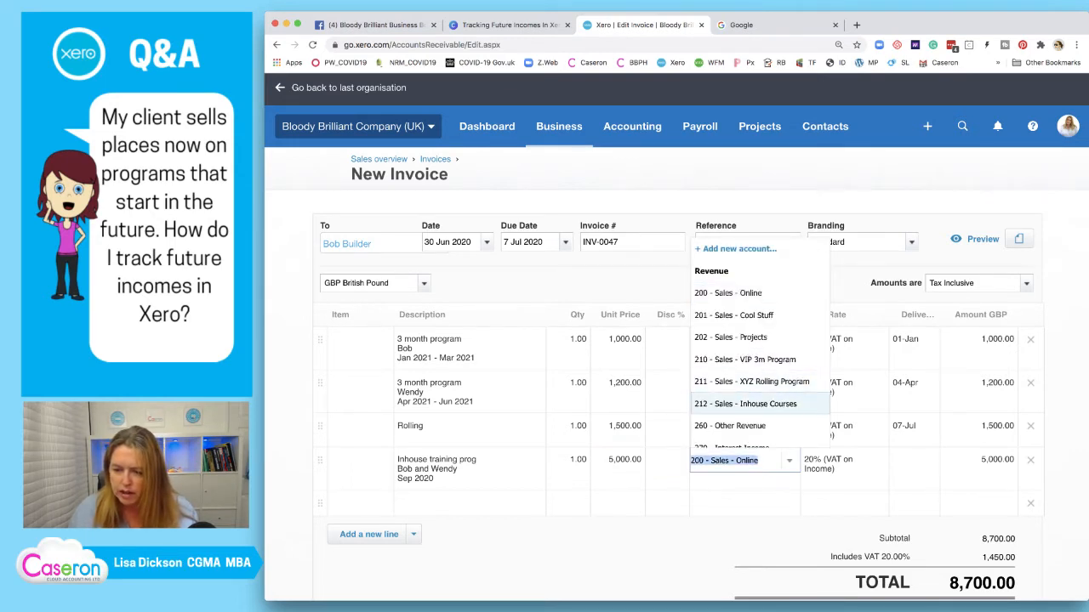
left_click(746, 404)
left_click(912, 460)
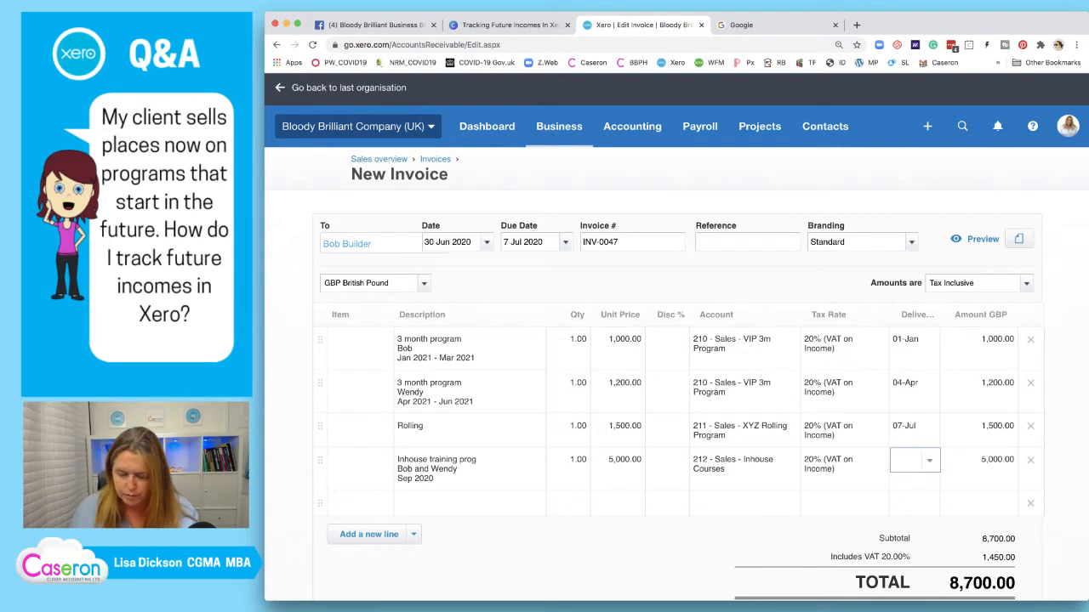
type("09")
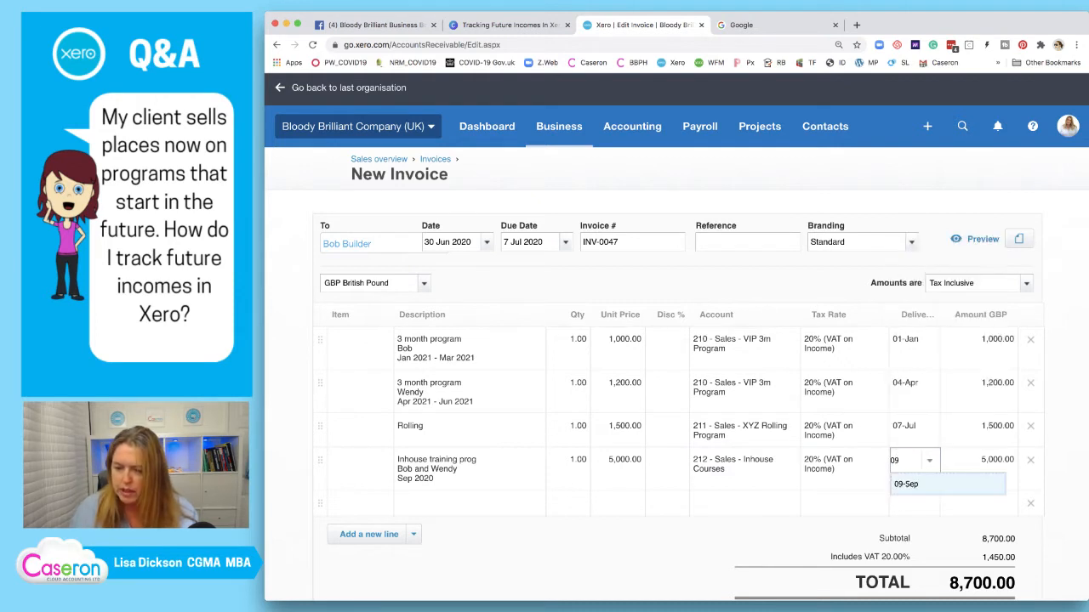
left_click(907, 484)
left_click(667, 502)
scroll(667, 503, "down", 2)
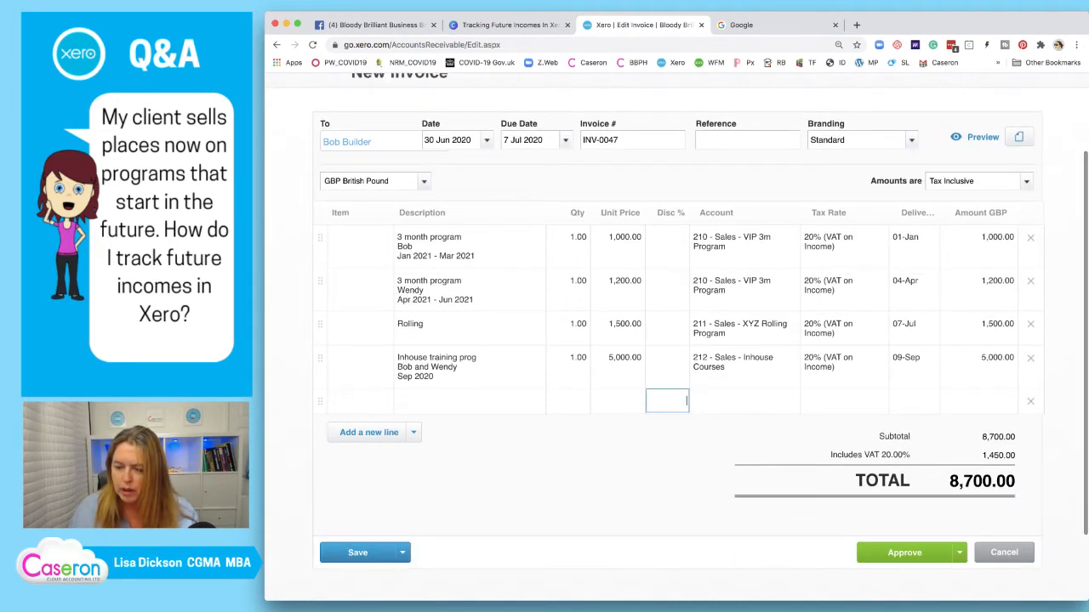
Approve INV-0047 and copy it to a new invoice for Bayside Club
left_click(902, 552)
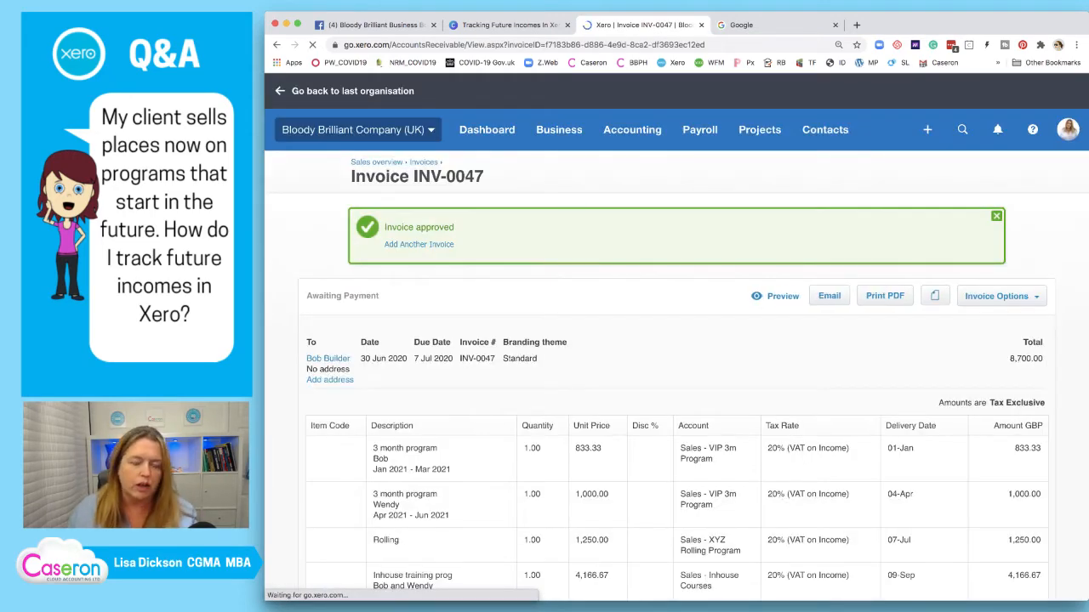
left_click(996, 296)
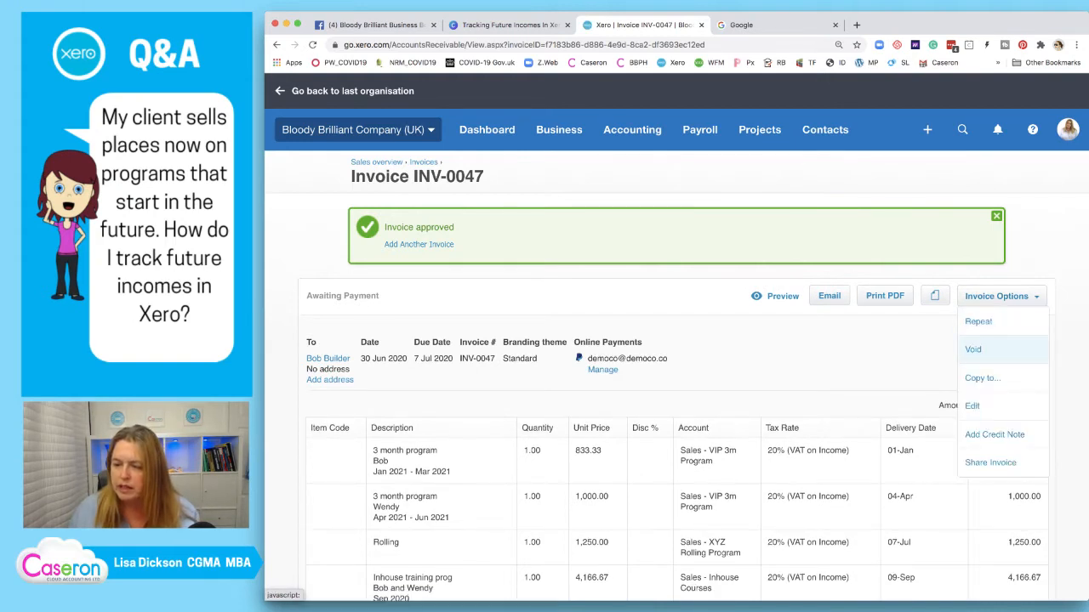
left_click(983, 377)
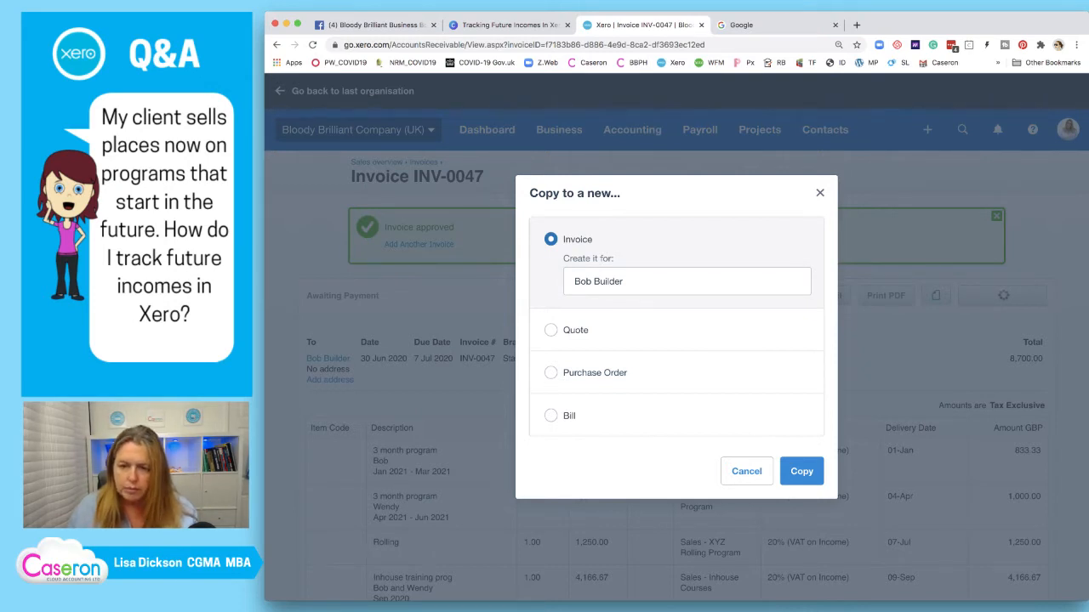
double_click(612, 282)
double_click(612, 281)
left_click_drag(624, 282, 572, 282)
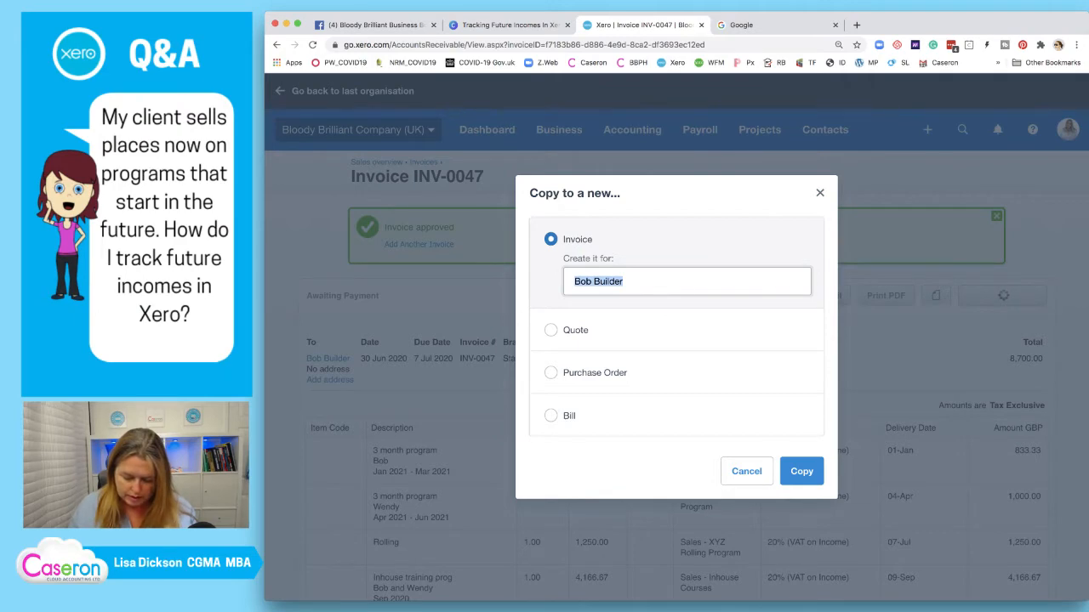
type("bay")
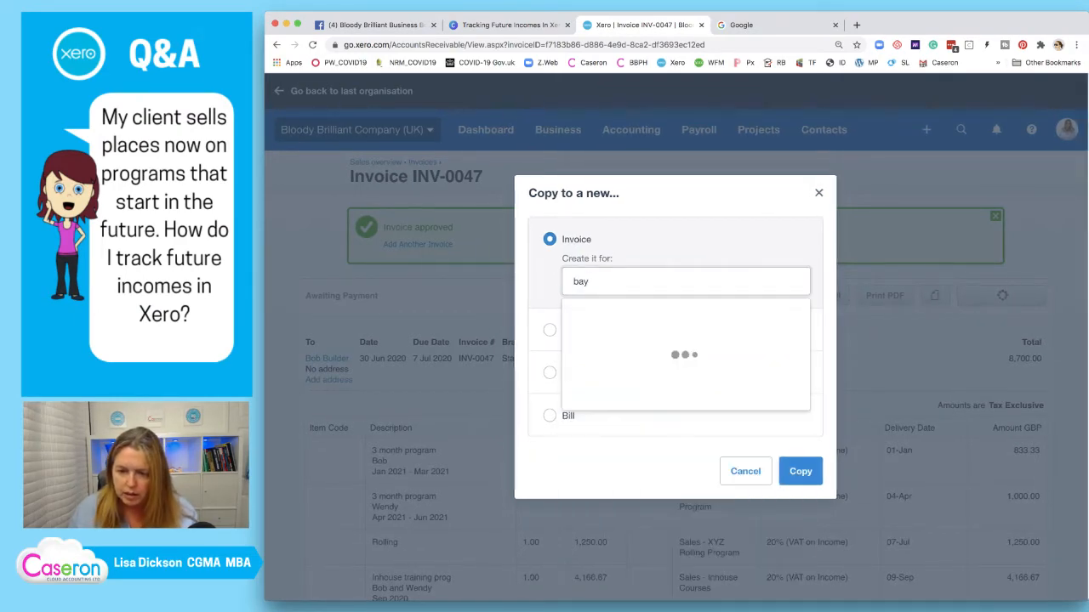
key("Return")
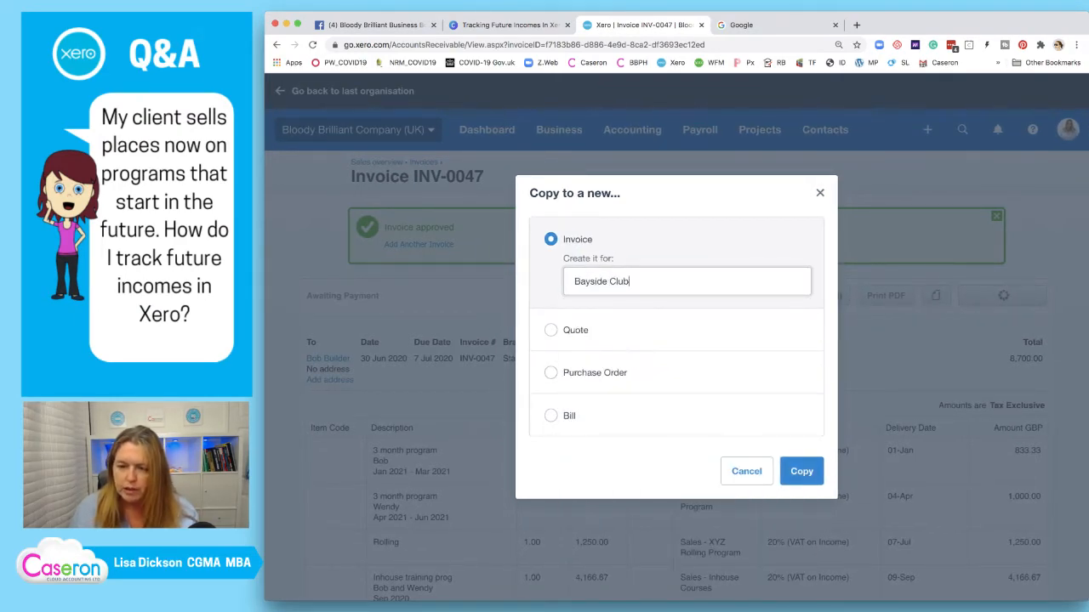
key("Return")
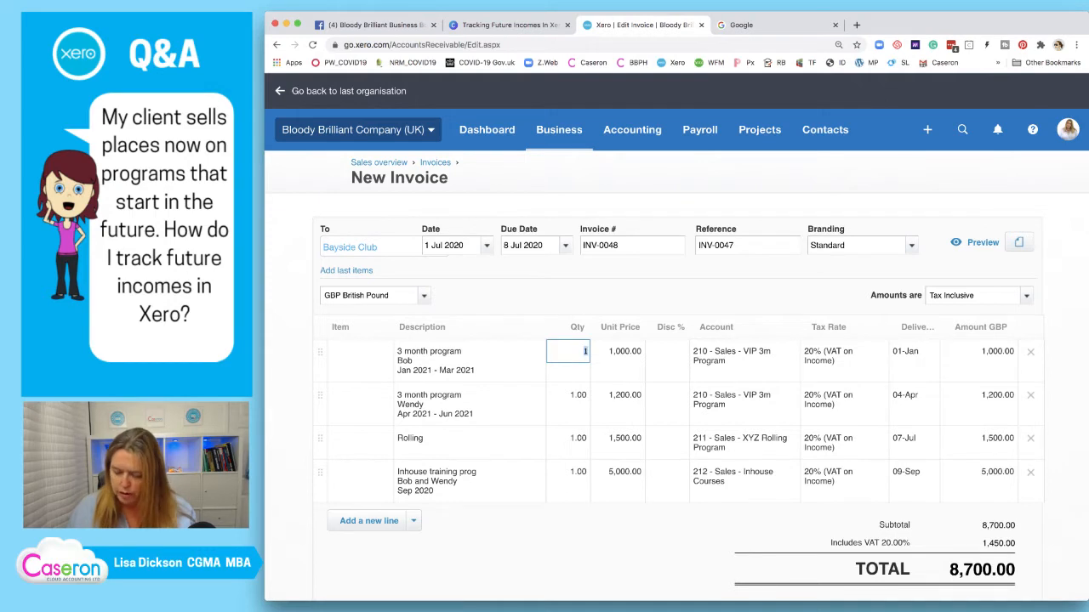
Set quantity 2 on both the first 3 month program line and the Rolling line
type("2")
key("Down")
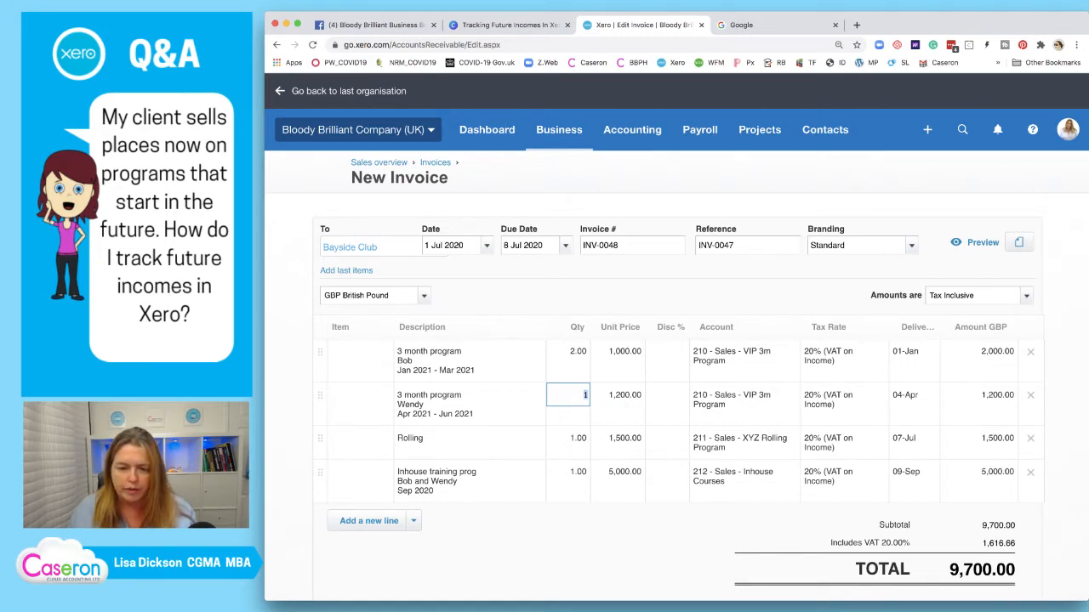
left_click(568, 438)
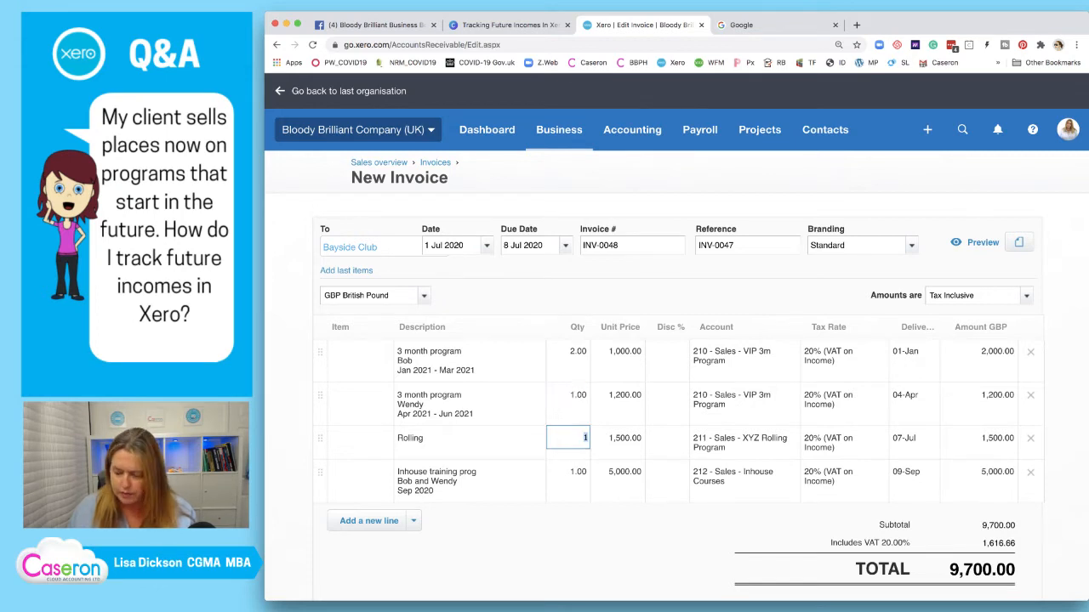
type("2")
key("Return")
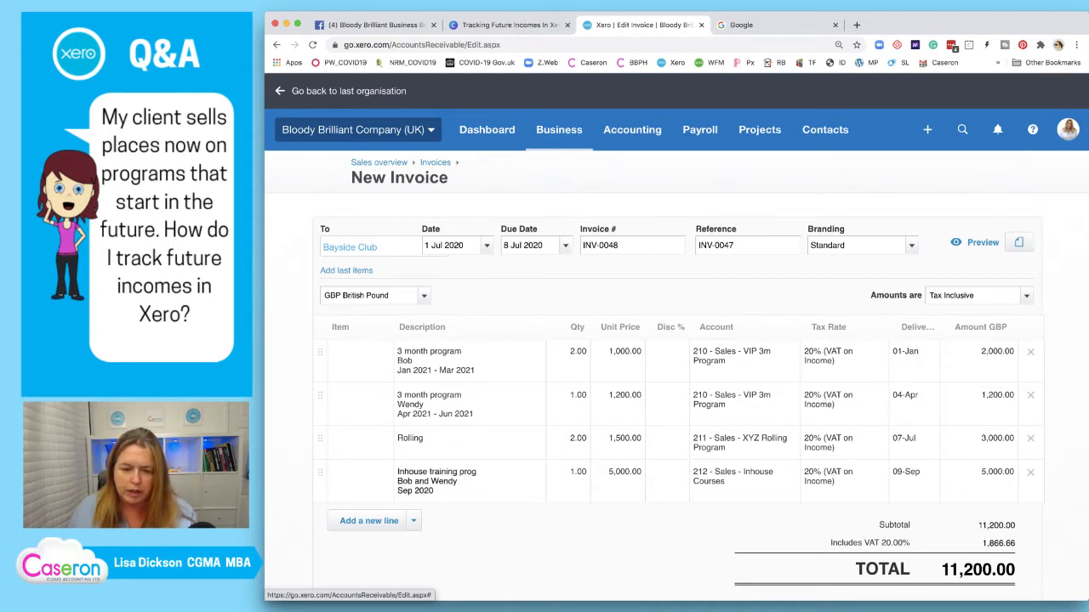
left_click(434, 485)
Replace the customer names in the first two line descriptions with the new customers' names
left_click(405, 359)
double_click(404, 356)
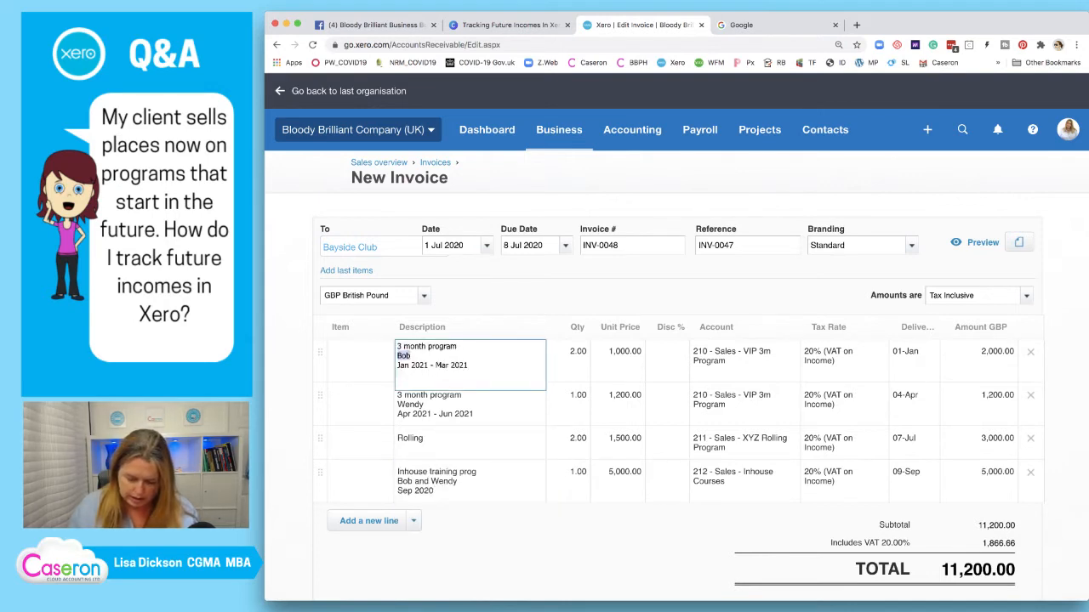
type("Jim")
left_click(410, 404)
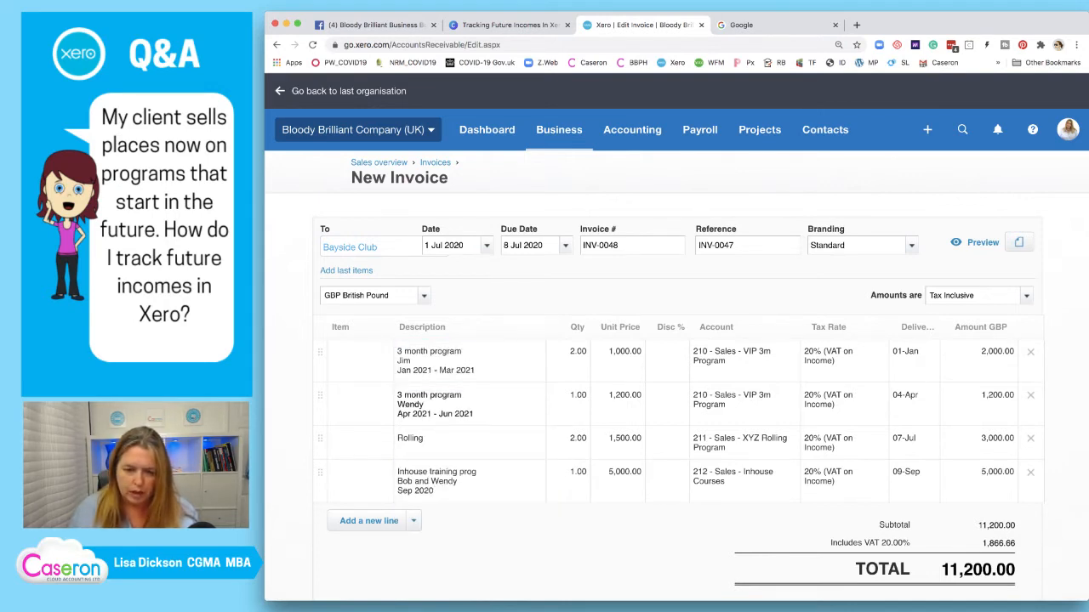
double_click(409, 399)
type("Rosies")
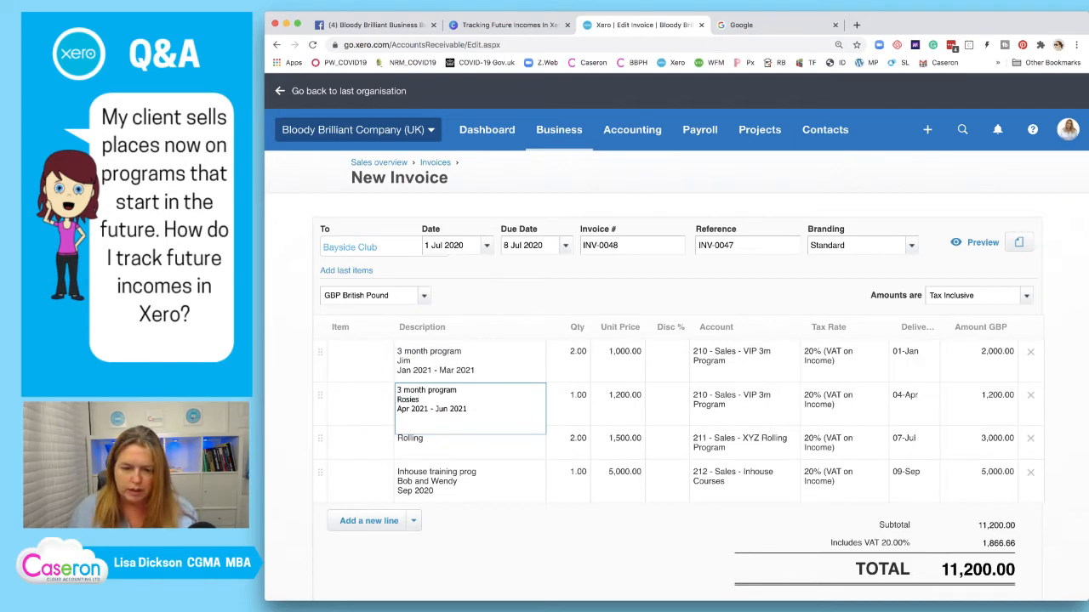
left_click(468, 365)
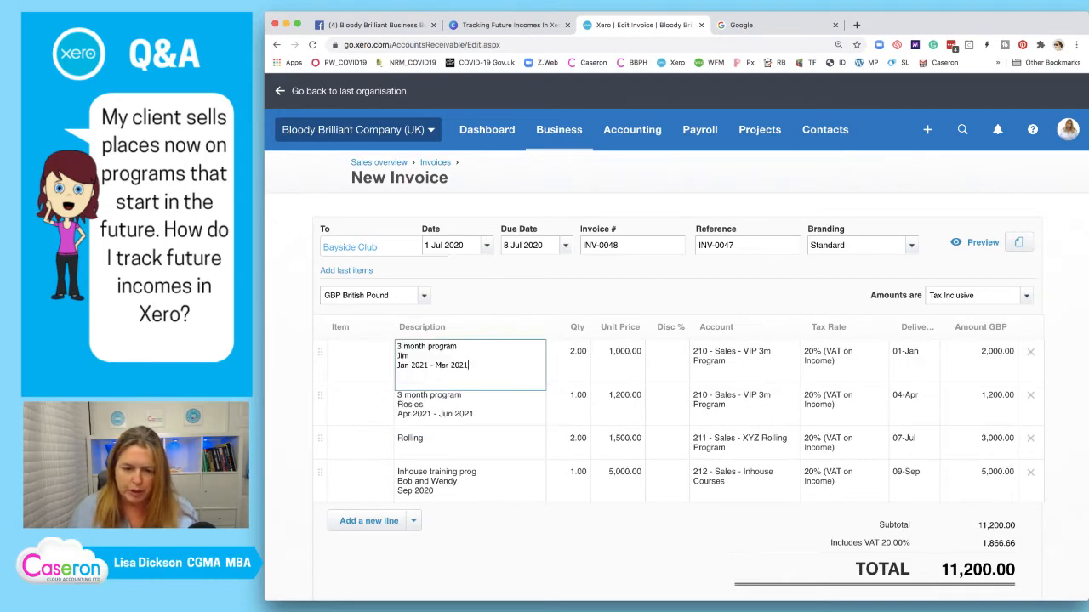
type("and Jan")
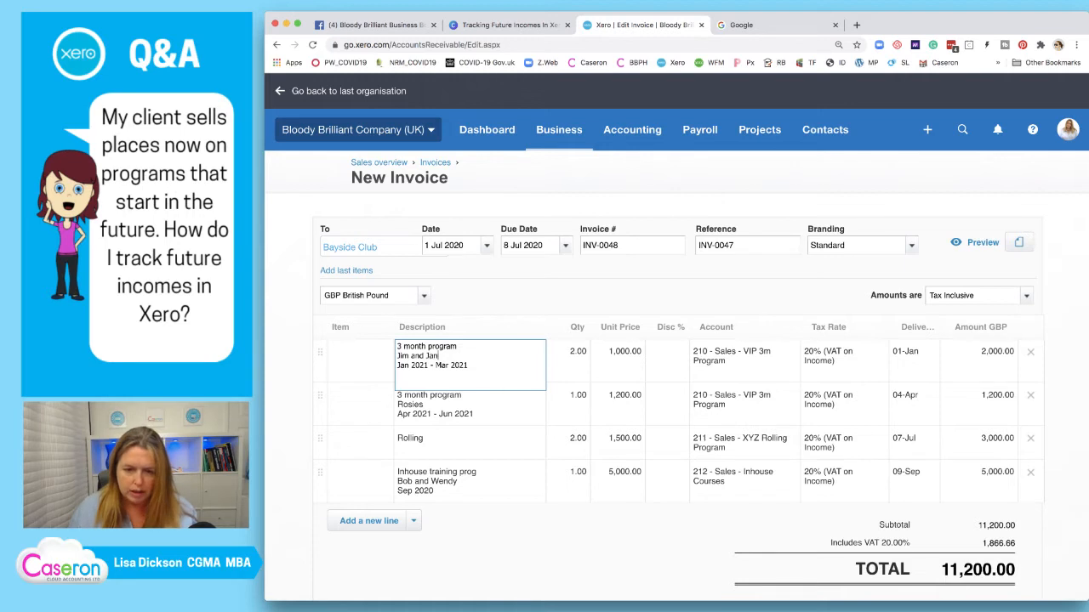
right_click(354, 380)
Extend the Rolling description to 'Rolling Programme' with the attendees' names below
left_click(500, 439)
left_click(501, 440)
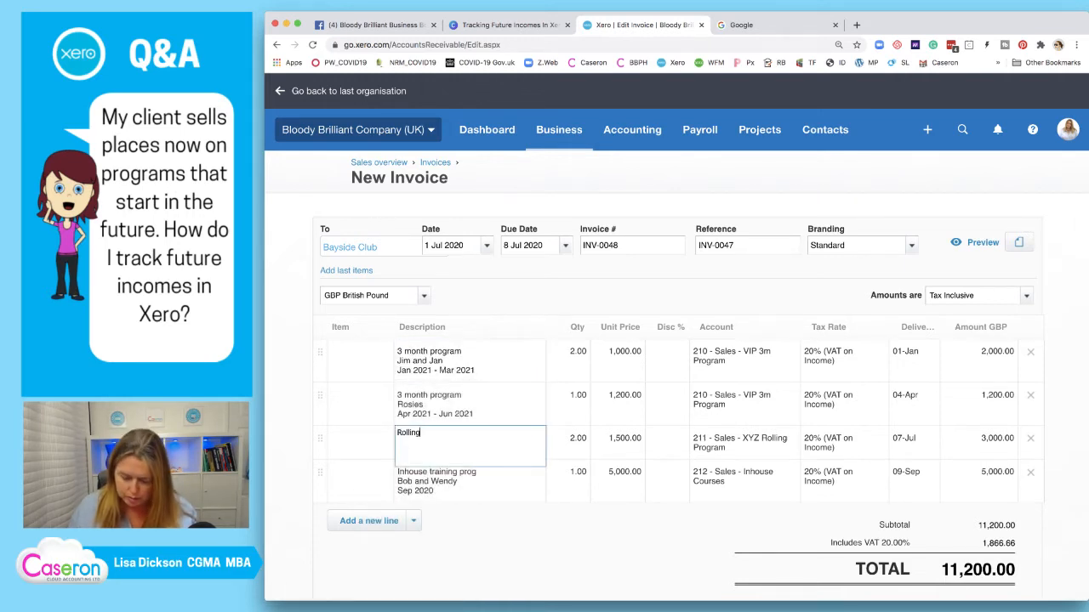
type("Programm")
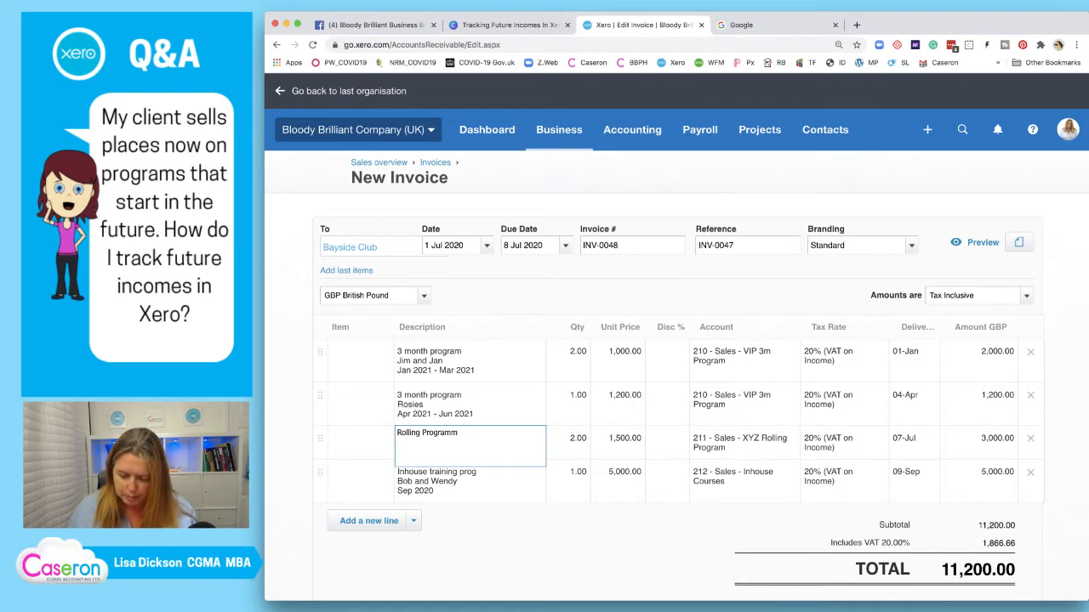
type("e")
key("Return")
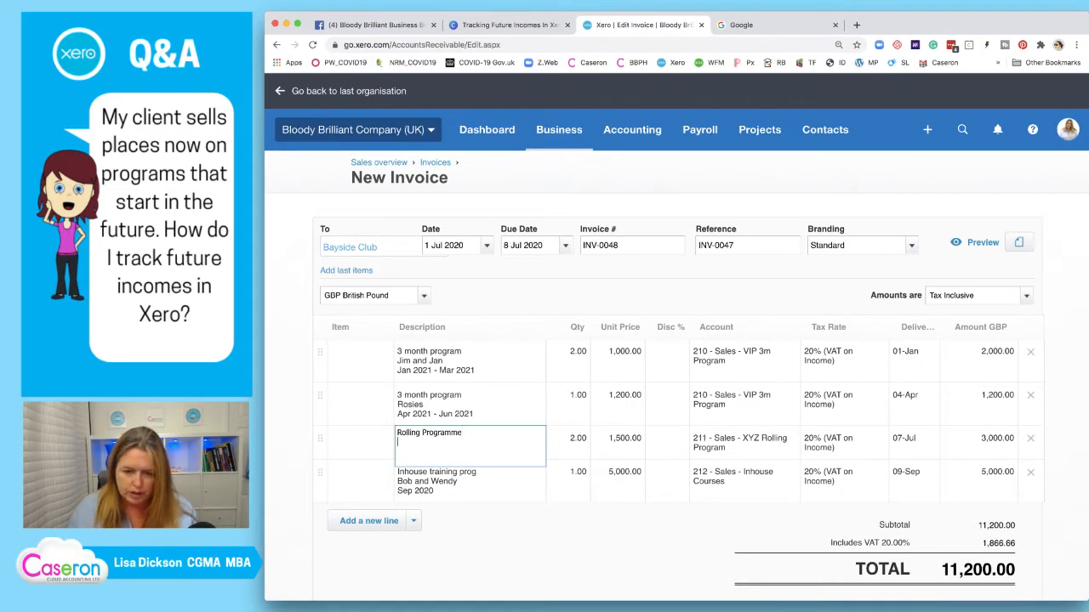
type("J")
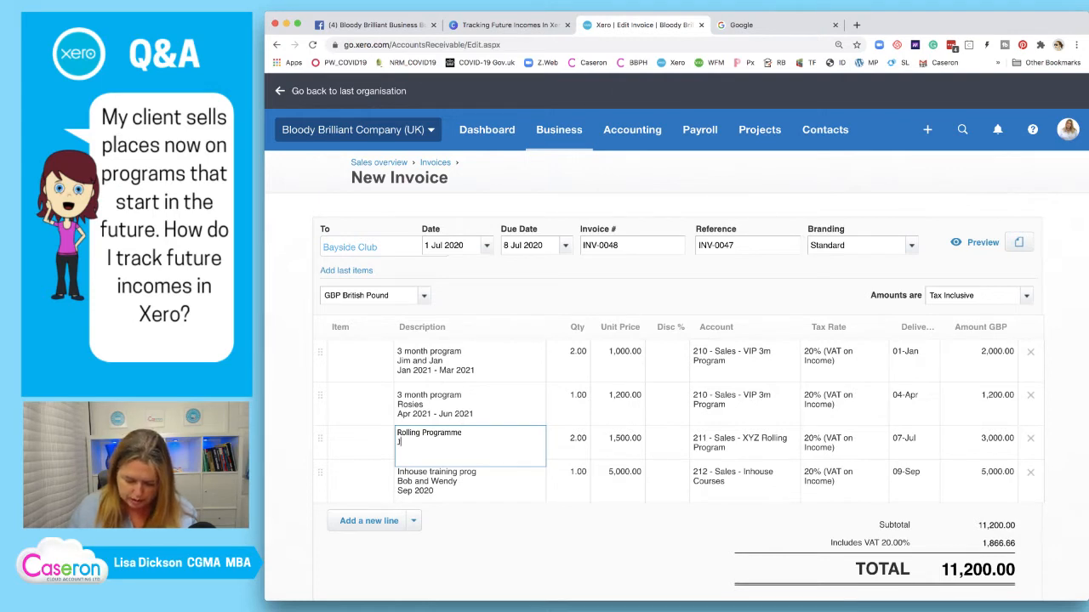
type("im and Jan")
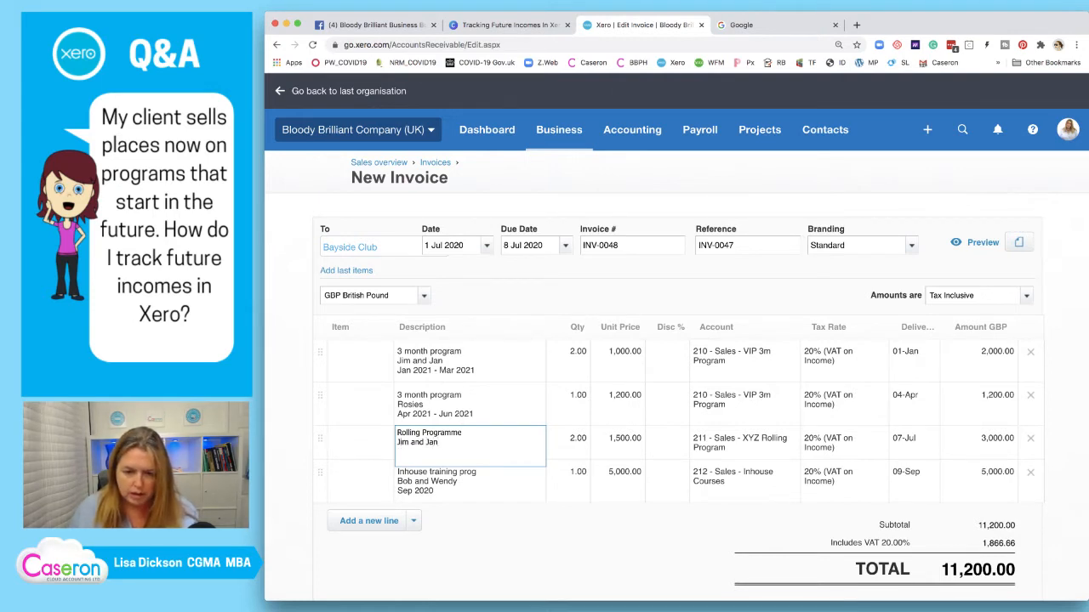
Change the training line's names to 'All team members' and its unit price to 7,500.00
left_click(432, 487)
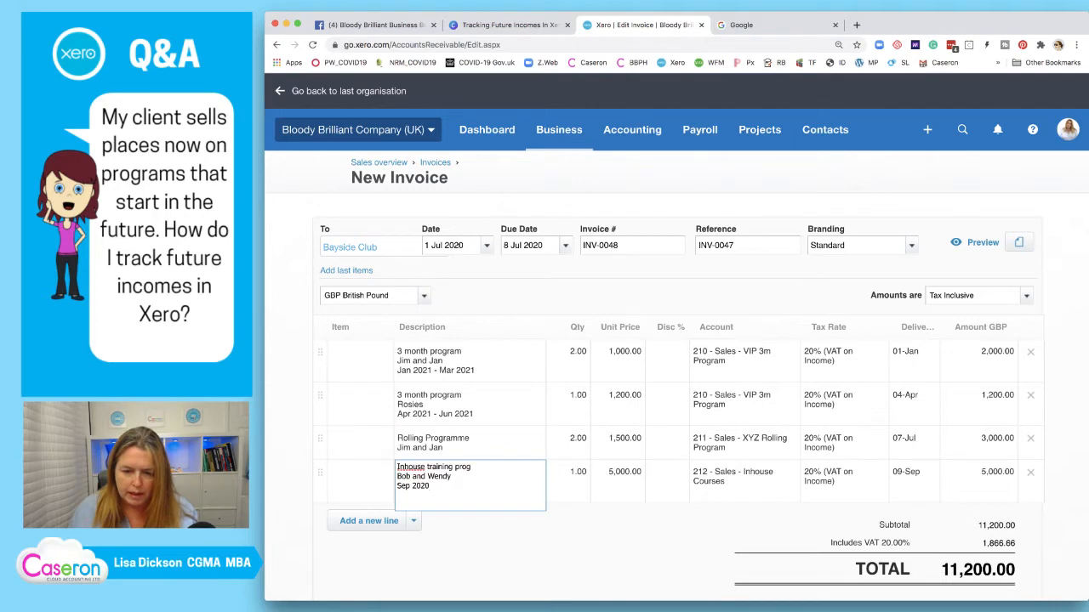
left_click_drag(451, 476, 396, 477)
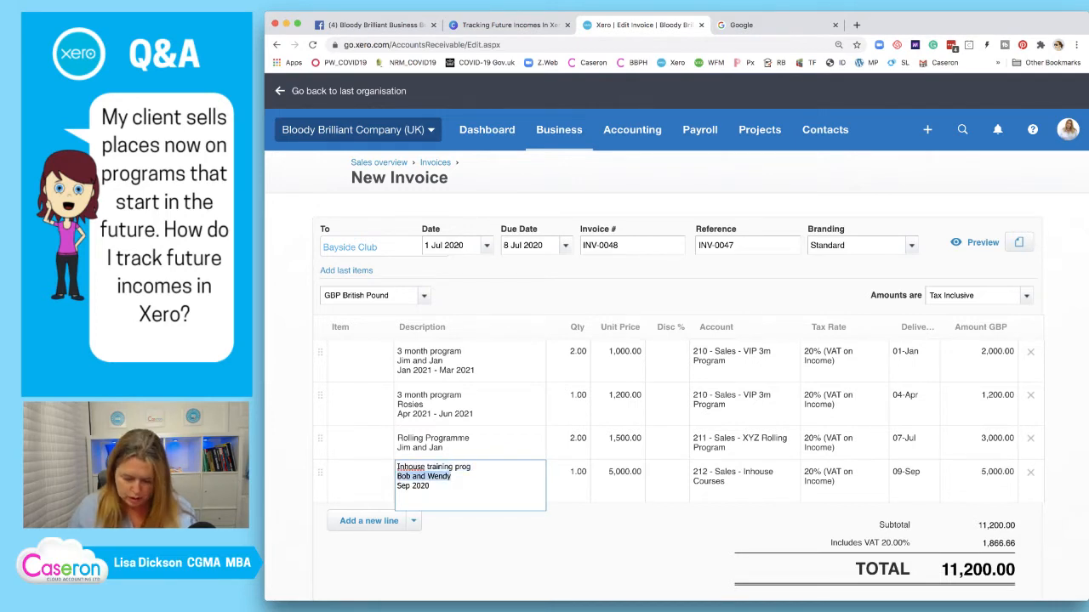
type("All teams")
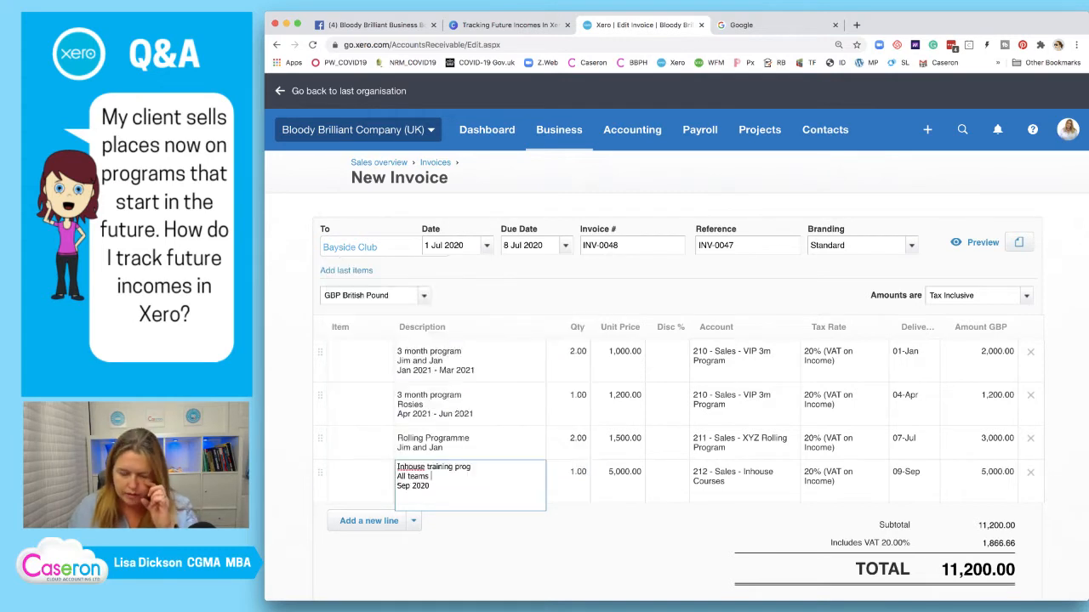
key("BackSpace")
type(" members")
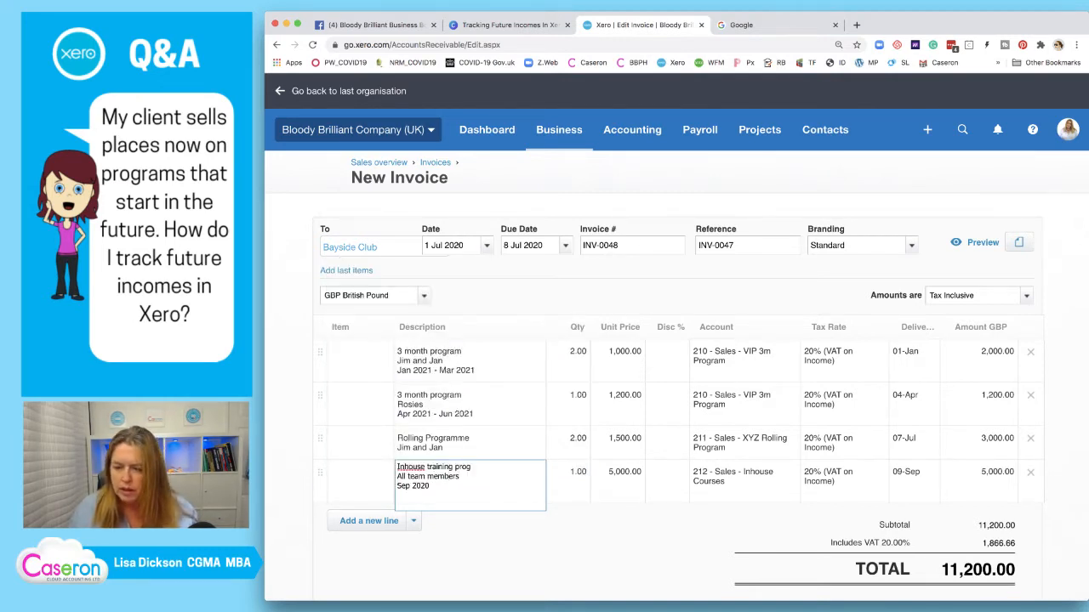
key("Tab")
key("Tab")
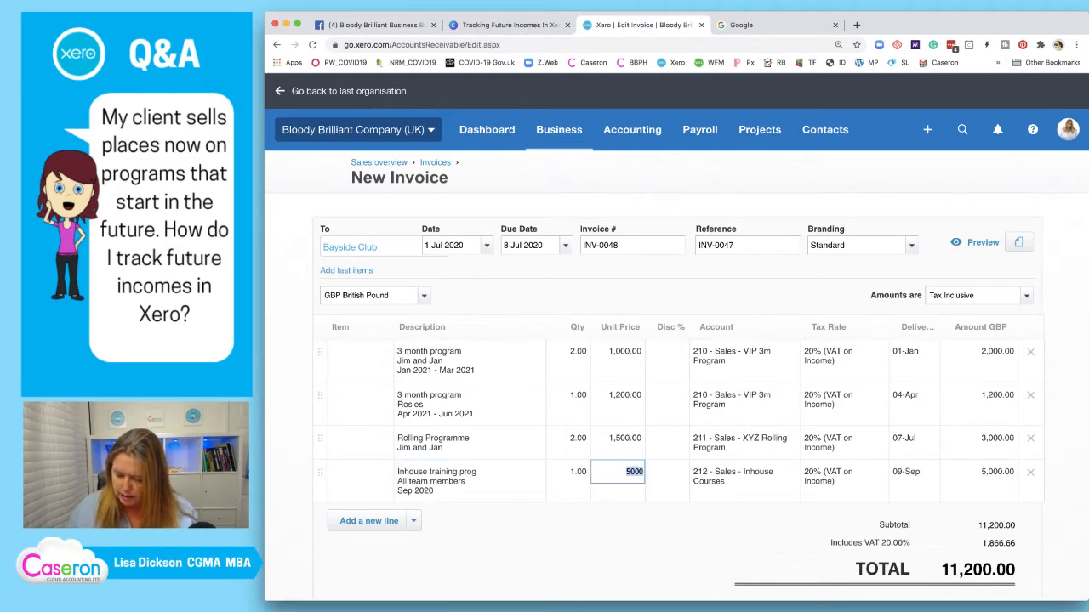
type("7,500")
key("Tab")
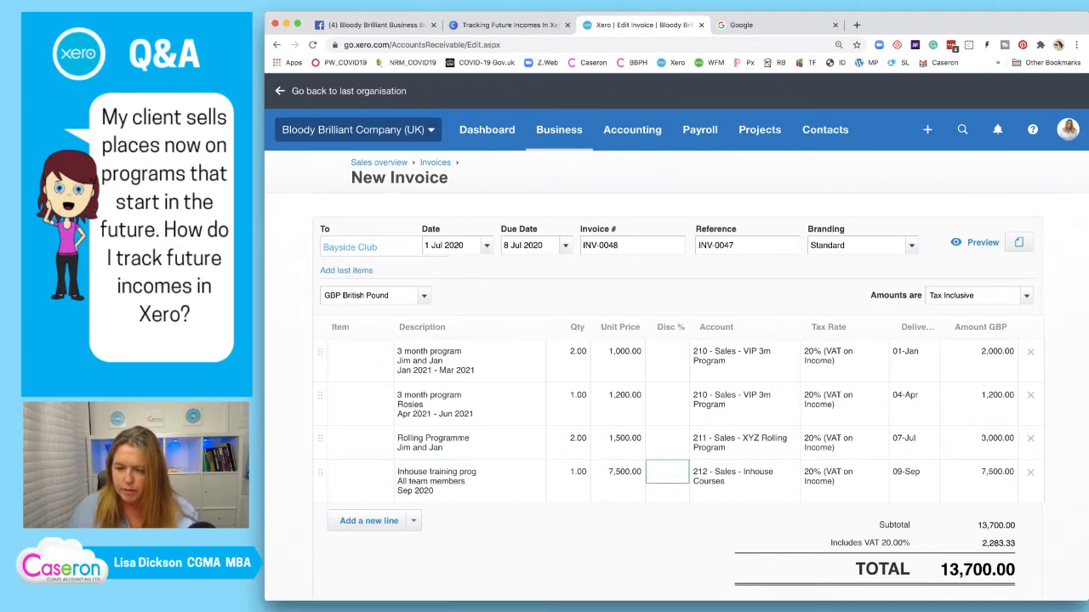
scroll(677, 340, "down", 2)
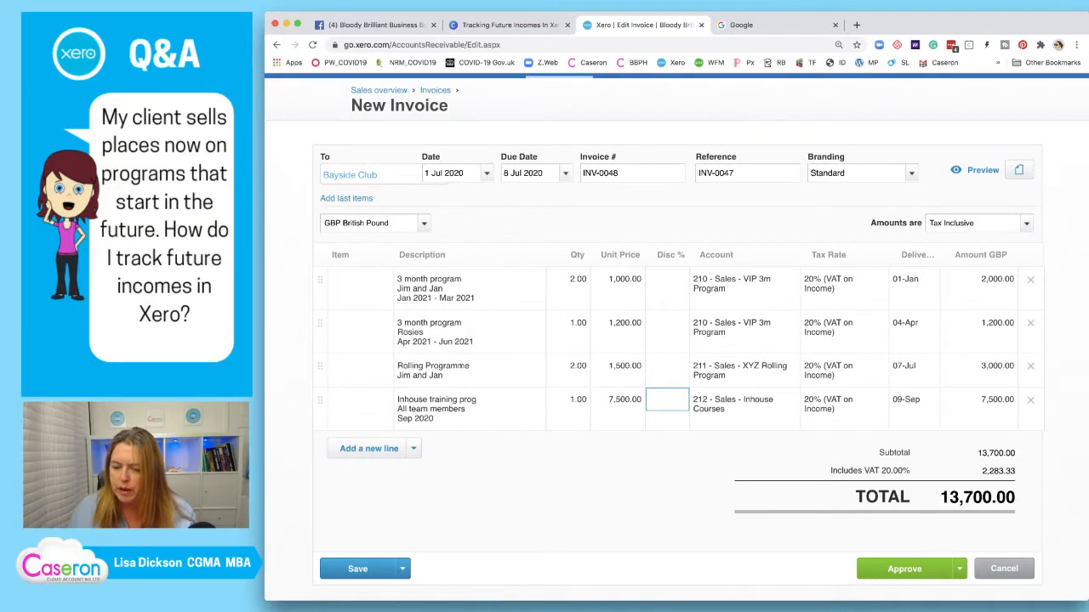
Approve INV-0048 and review its 13,700.00 total including 2,283.33 VAT
left_click(905, 568)
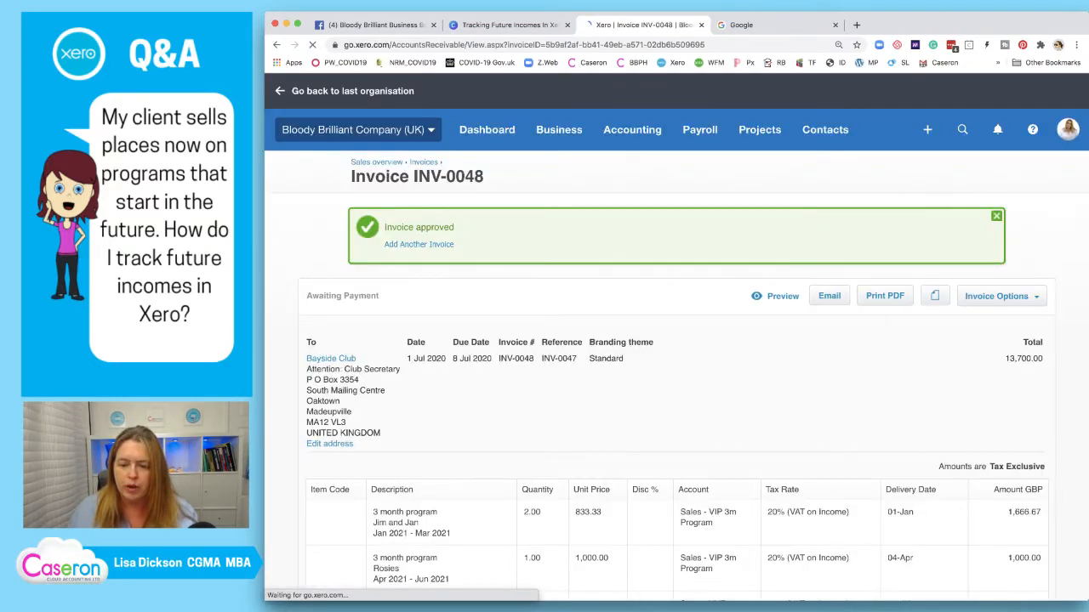
scroll(676, 340, "down", 5)
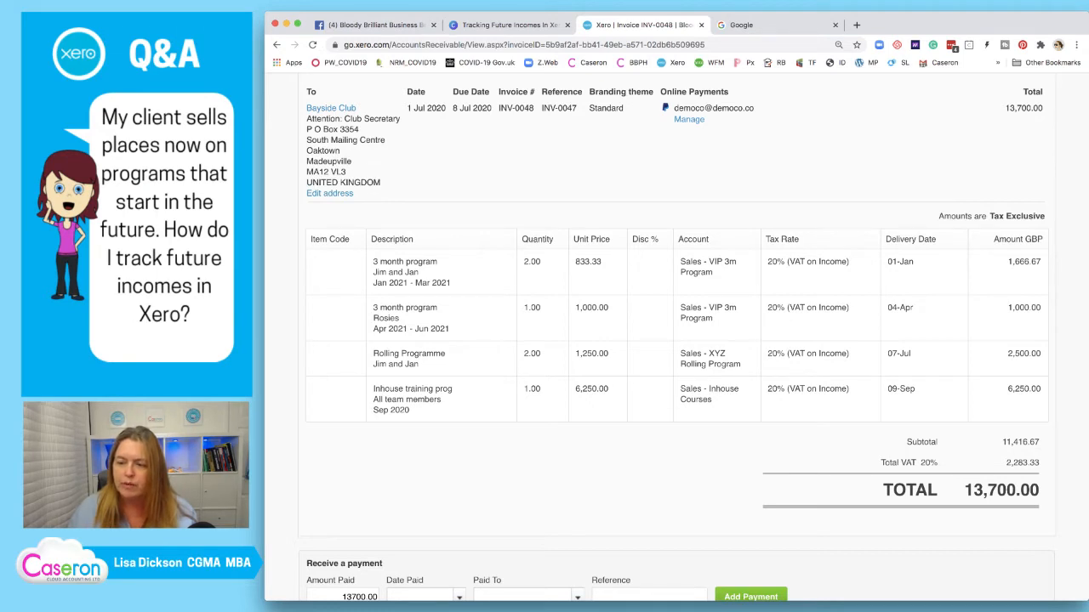
scroll(677, 340, "up", 1)
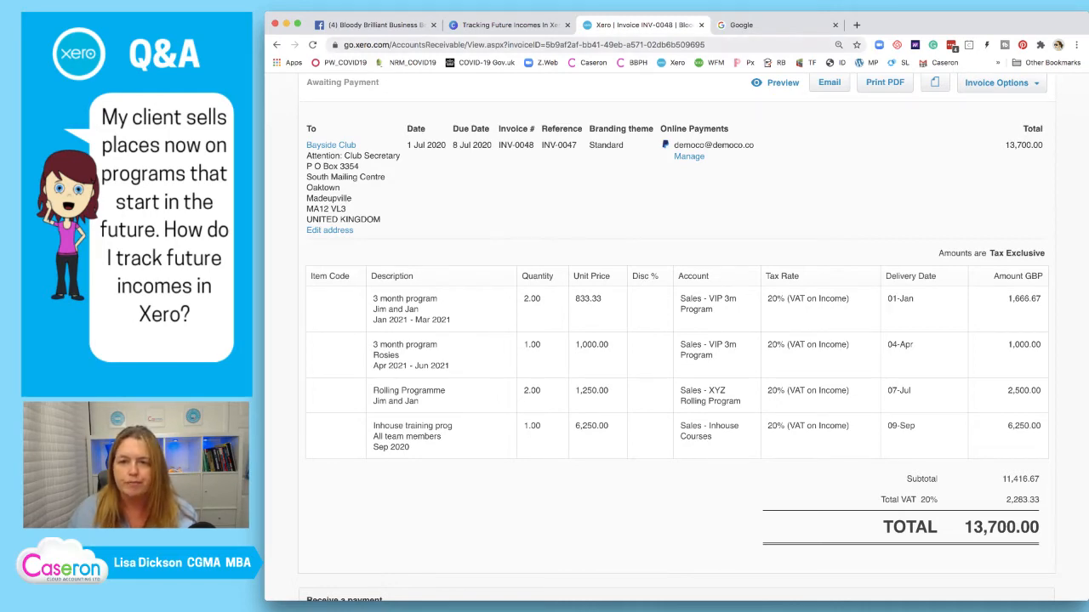
Place a duplicated green tick beside 'Set up invoices' on the Canva Actions slide
left_click(509, 25)
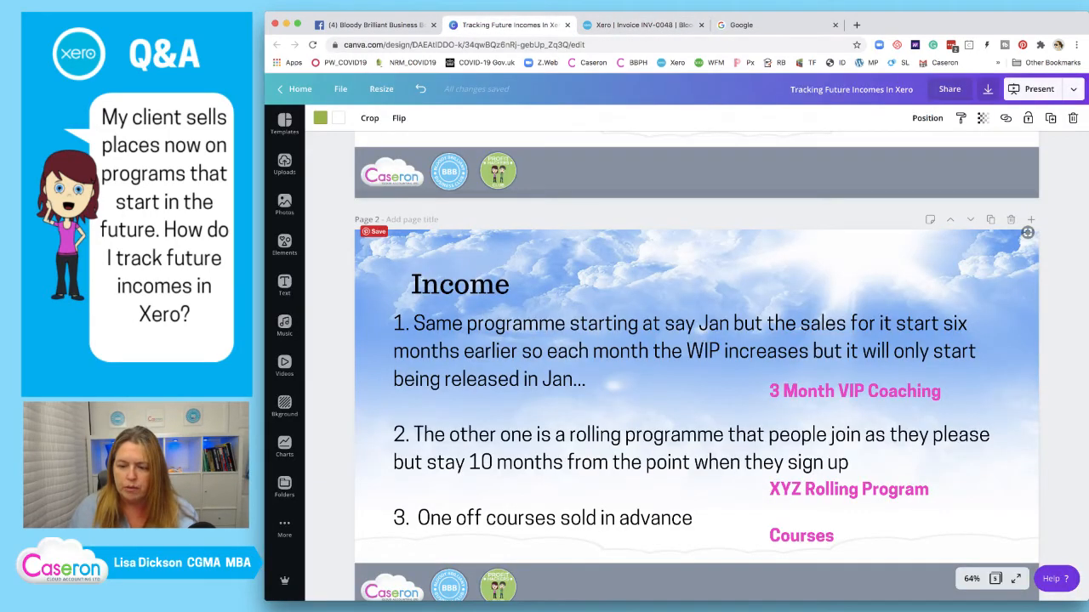
scroll(628, 236, "down", 12)
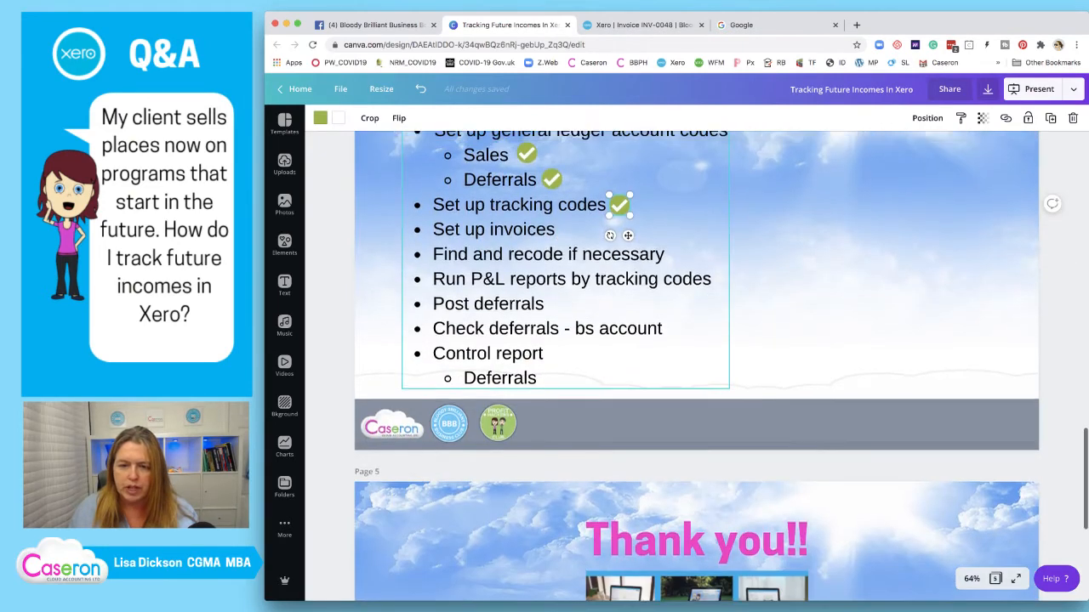
scroll(696, 365, "up", 1)
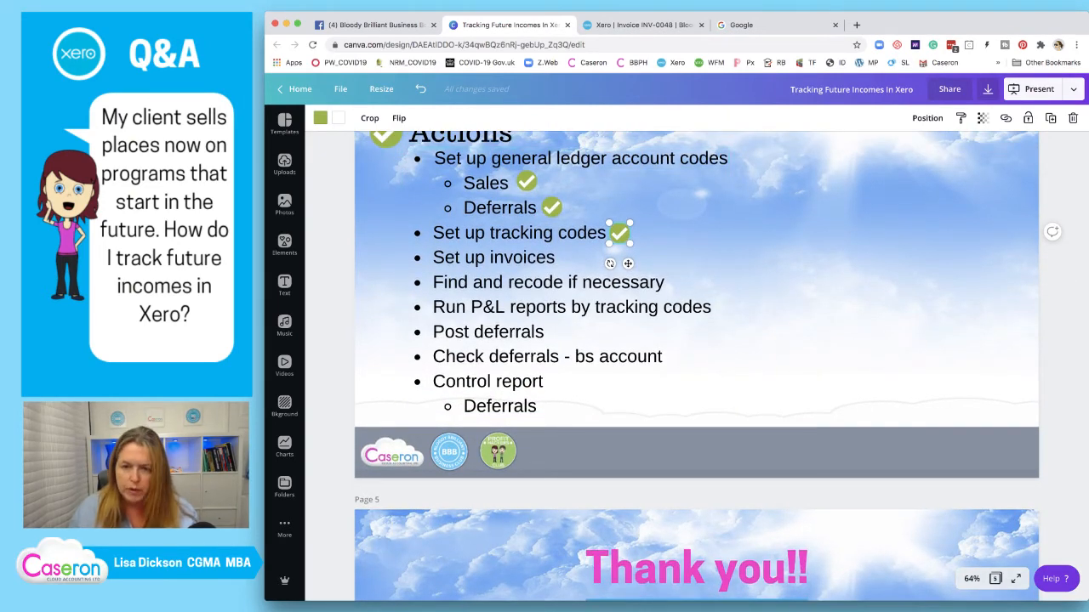
key("super+v")
left_click_drag(635, 271, 580, 288)
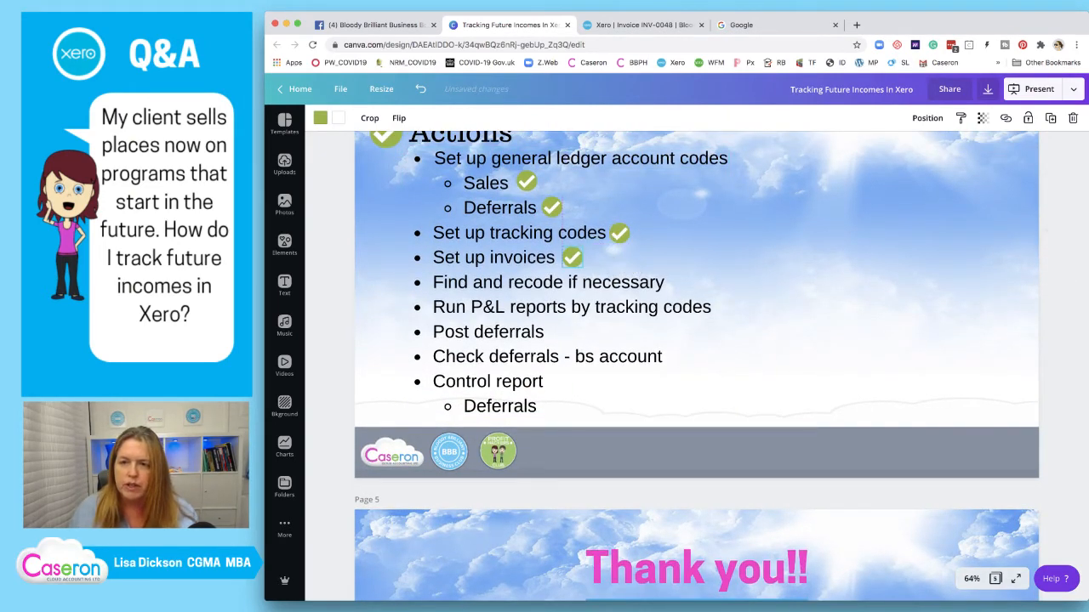
key("ctrl+Tab")
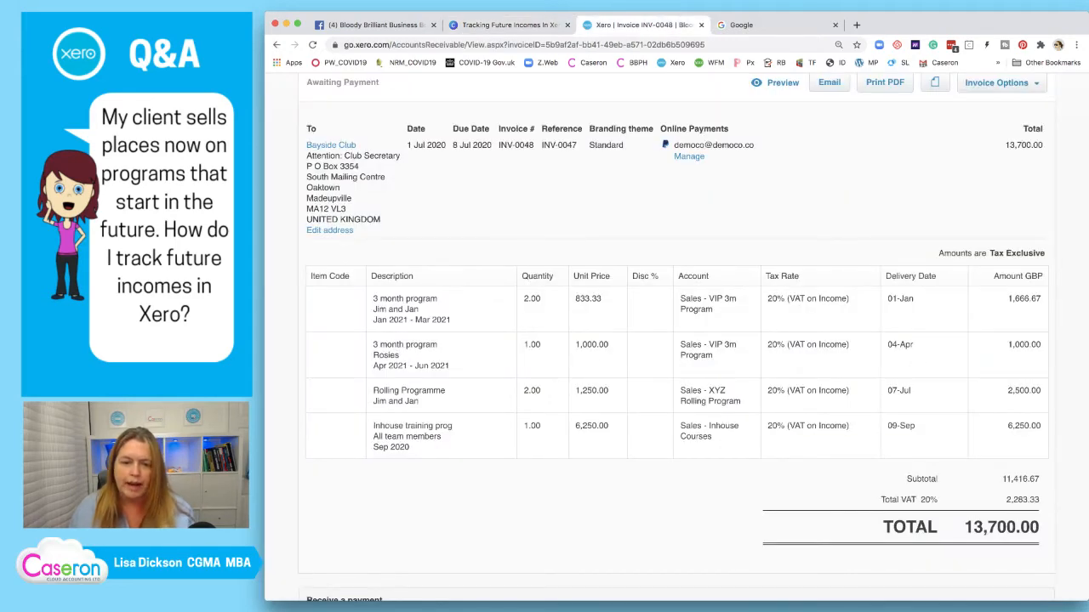
scroll(676, 332, "down", 1)
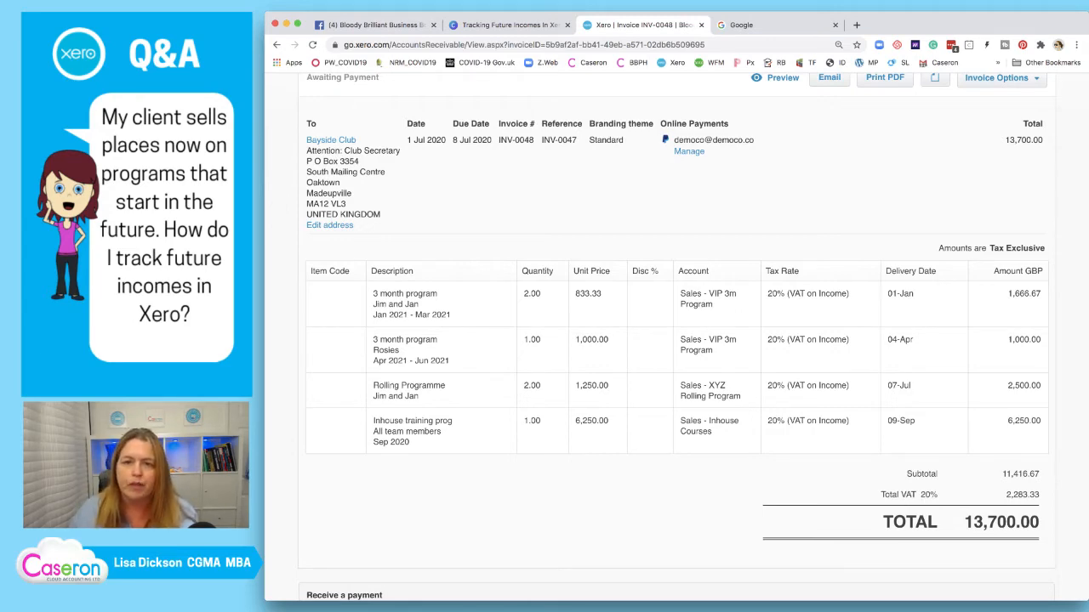
left_click(509, 24)
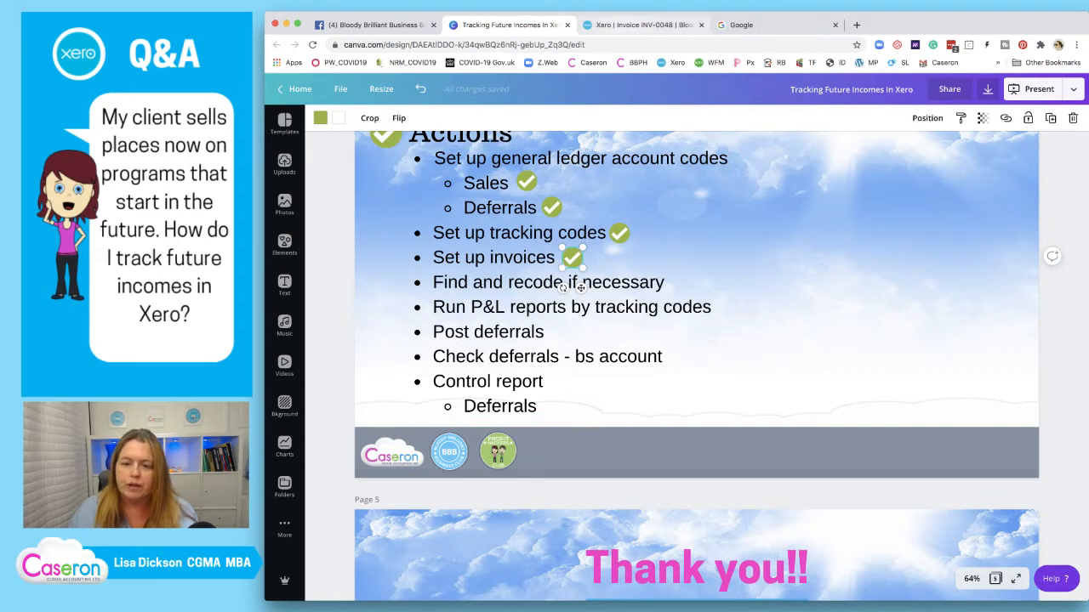
key("ctrl+Tab")
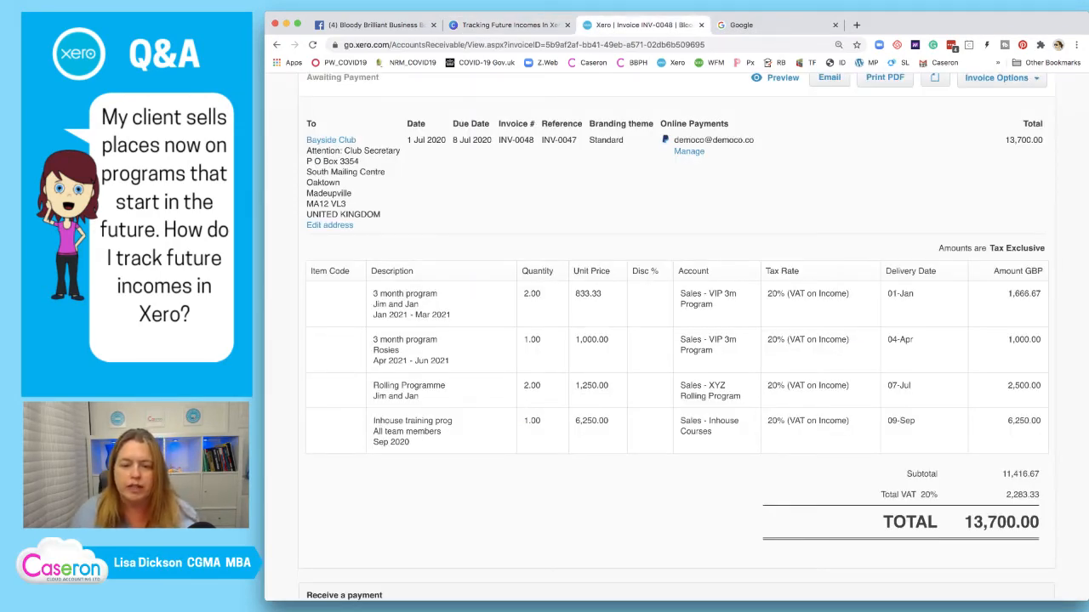
scroll(676, 336, "up", 3)
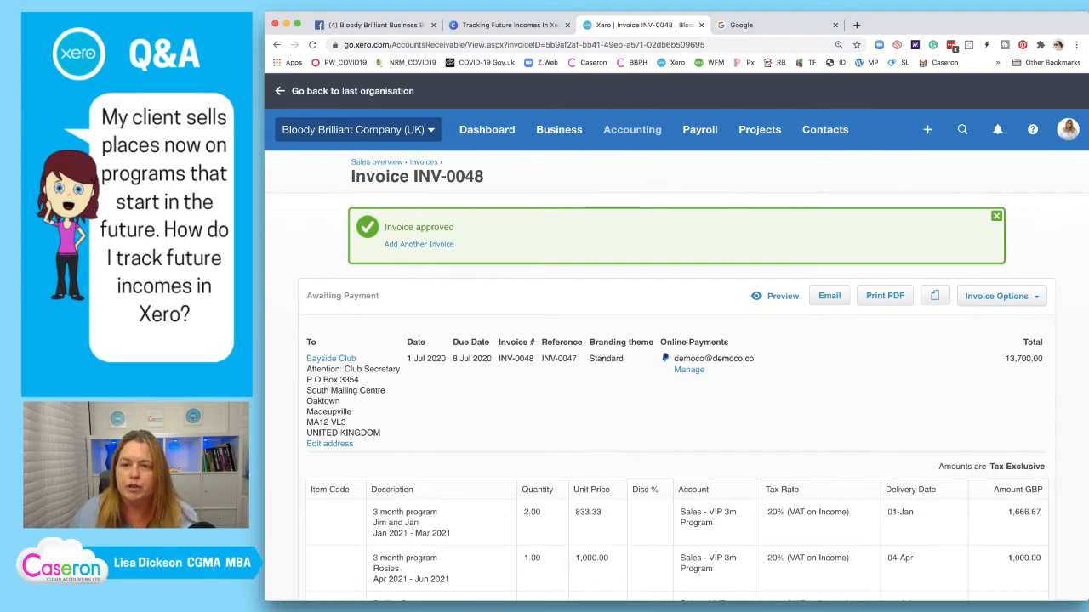
Open Xero's Find and recode page in a new browser tab
left_click(632, 130)
scroll(663, 383, "down", 3)
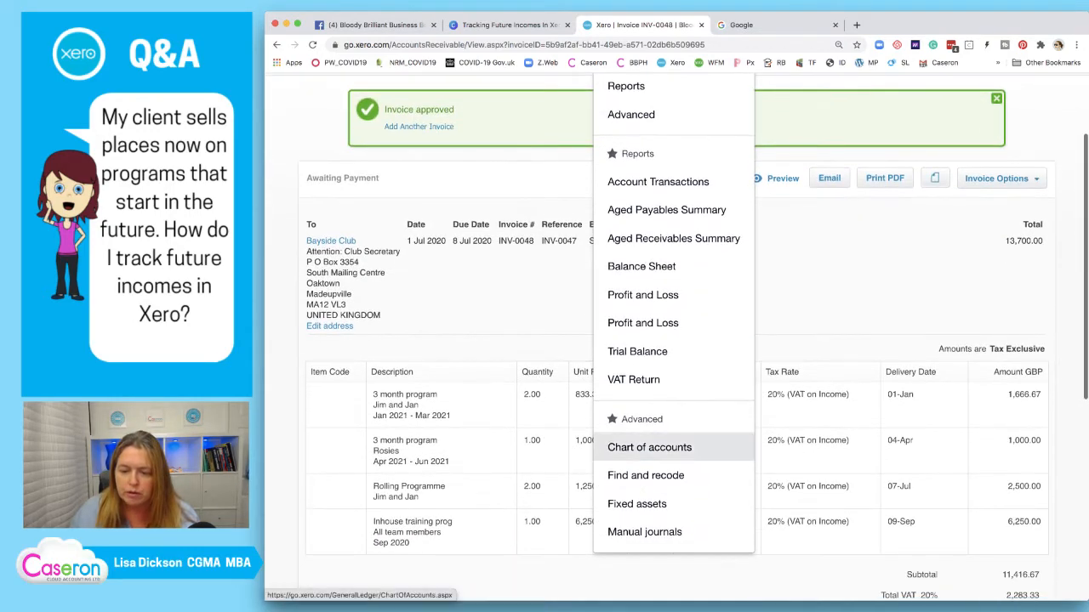
right_click(629, 474)
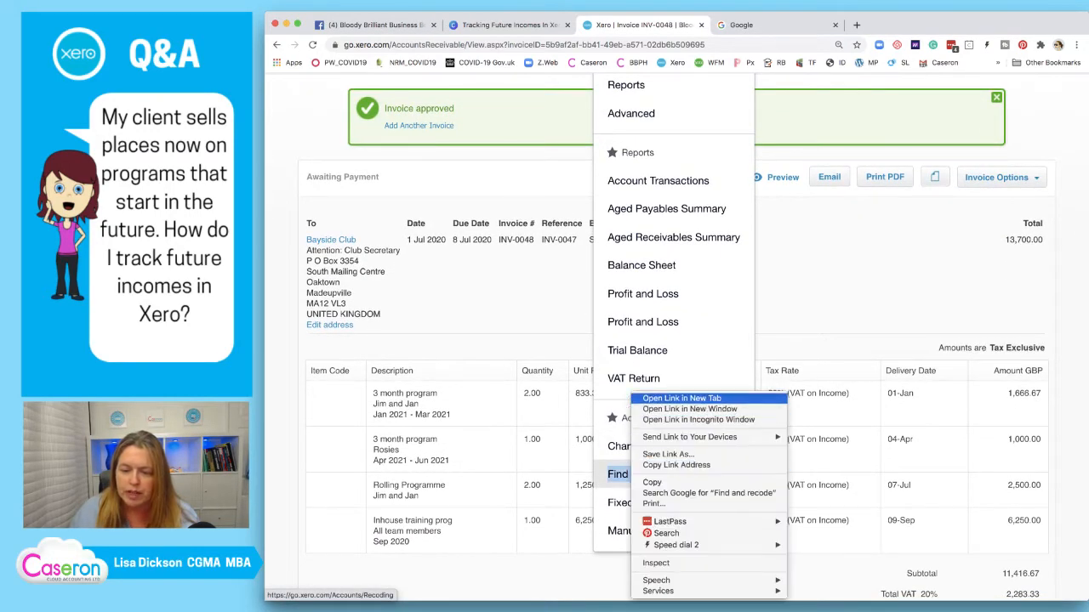
left_click(672, 400)
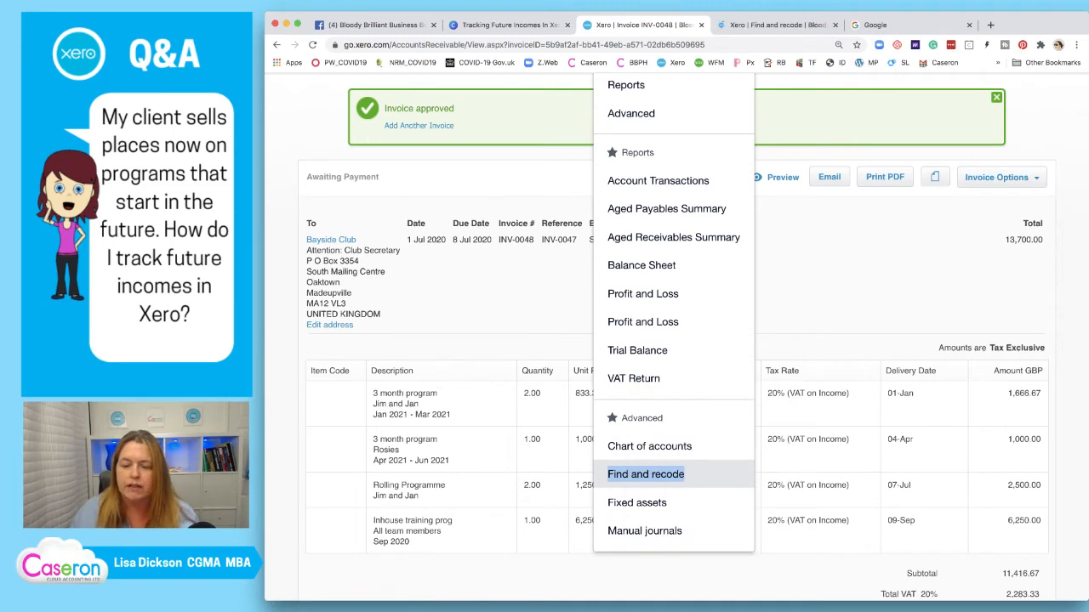
left_click(774, 25)
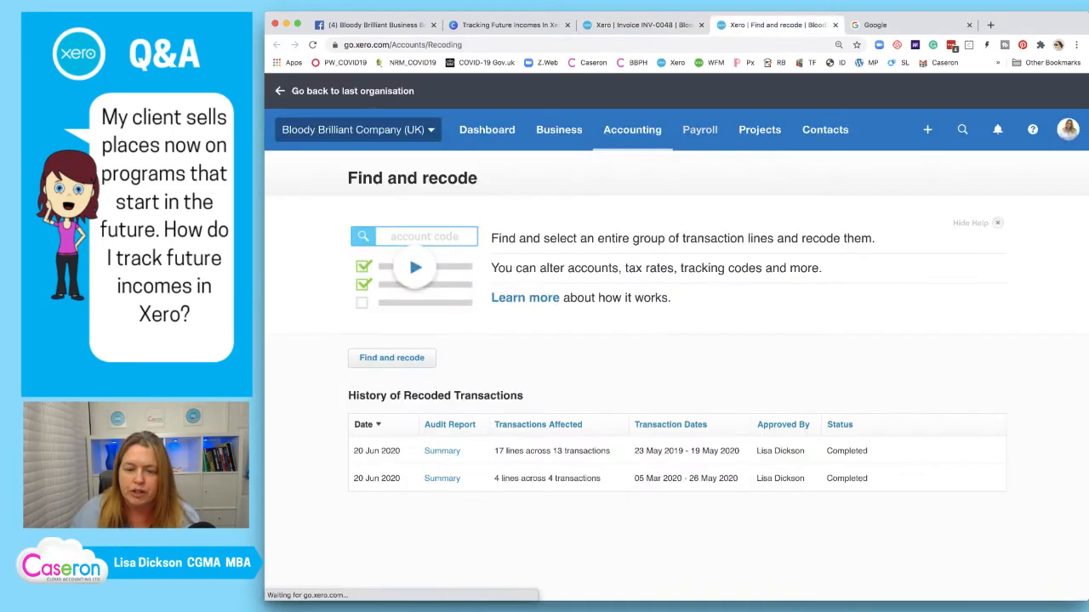
Search for transaction lines with account condition 200 - Sales - Online
left_click(392, 358)
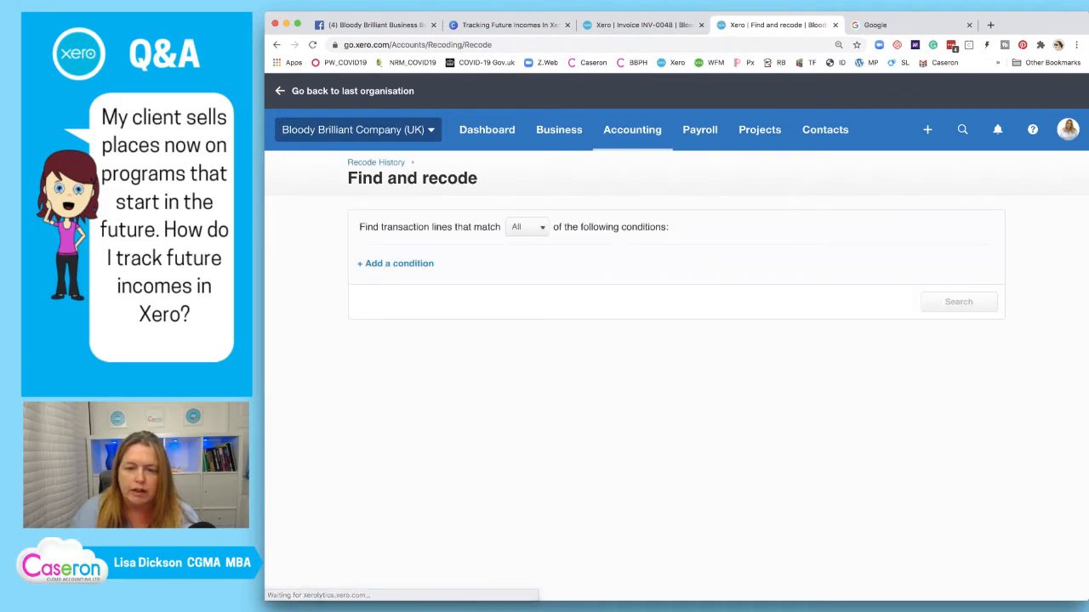
left_click(396, 263)
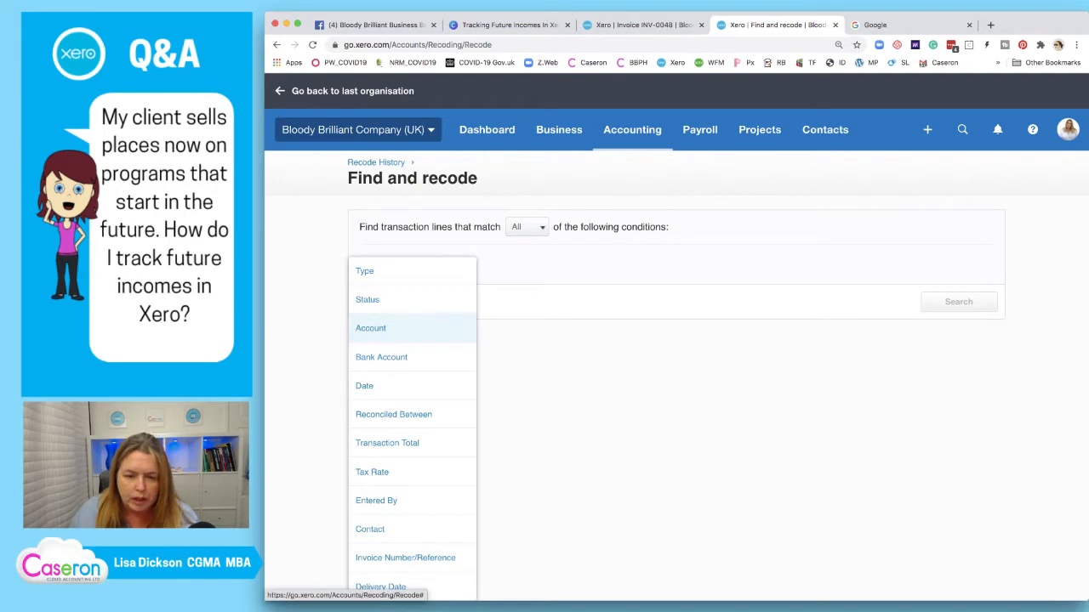
left_click(371, 328)
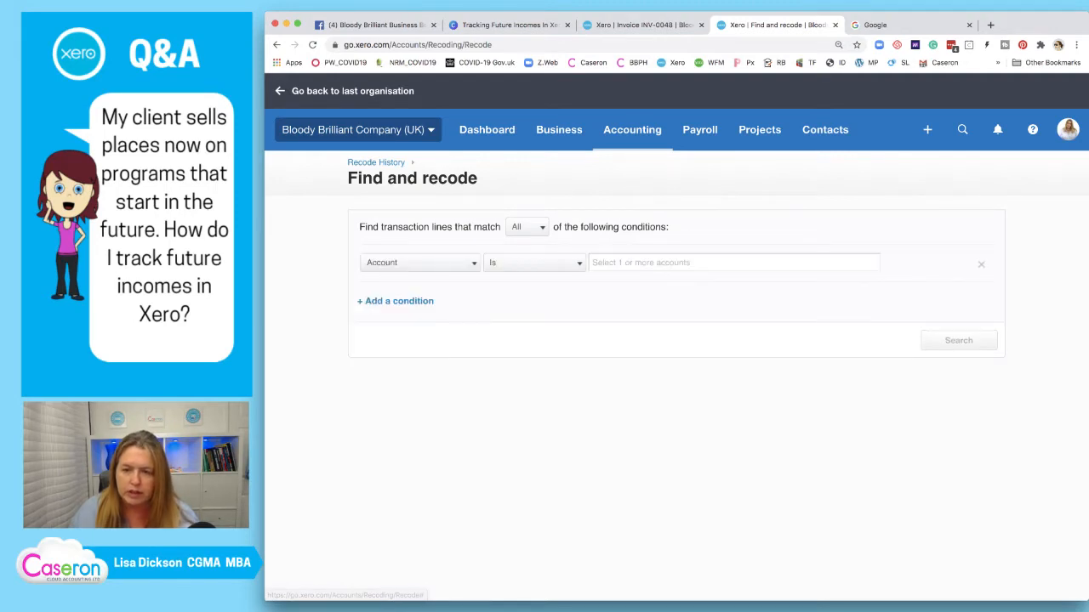
type("21")
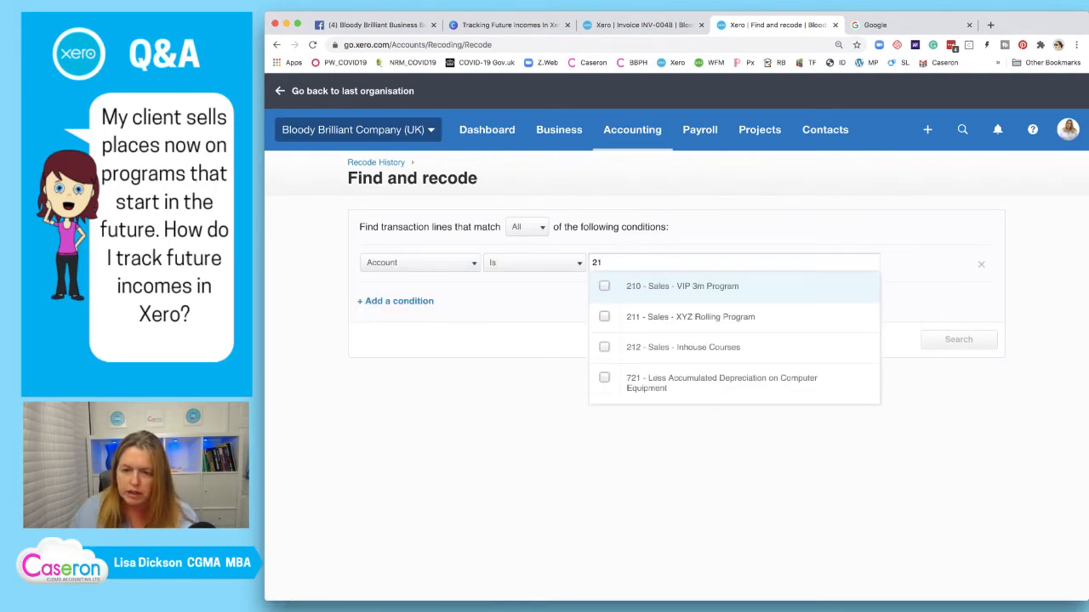
key("Return")
key("BackSpace")
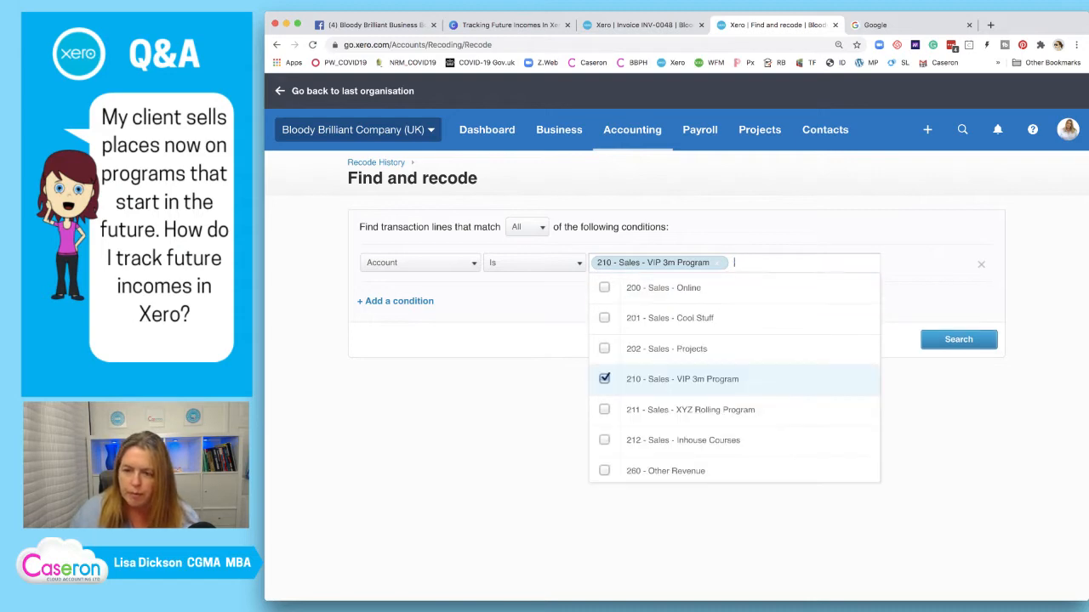
key("BackSpace")
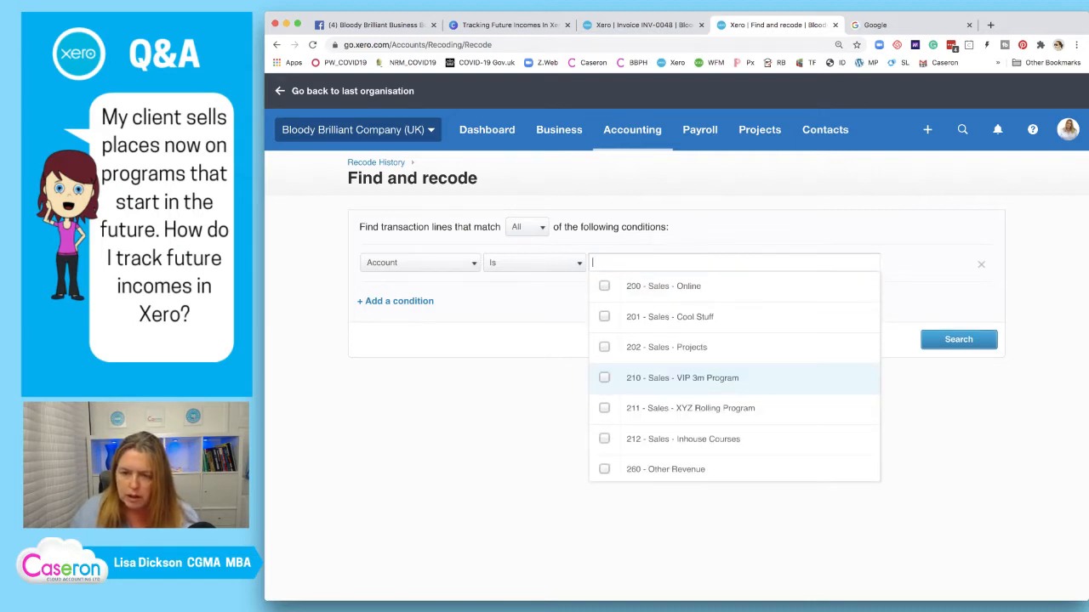
key("Down")
key("Return")
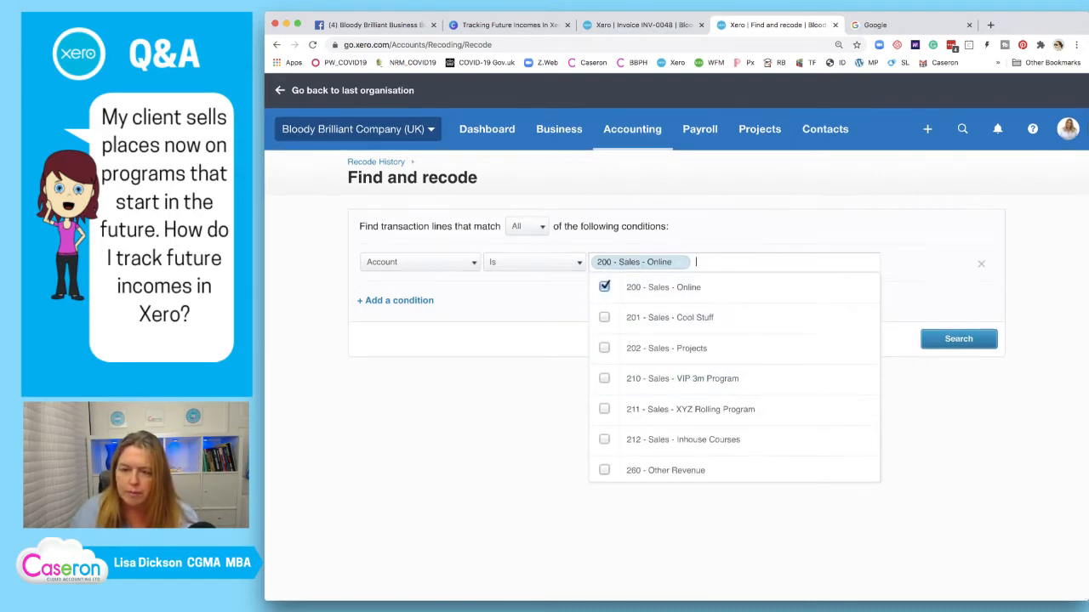
left_click(959, 339)
scroll(959, 338, "down", 1)
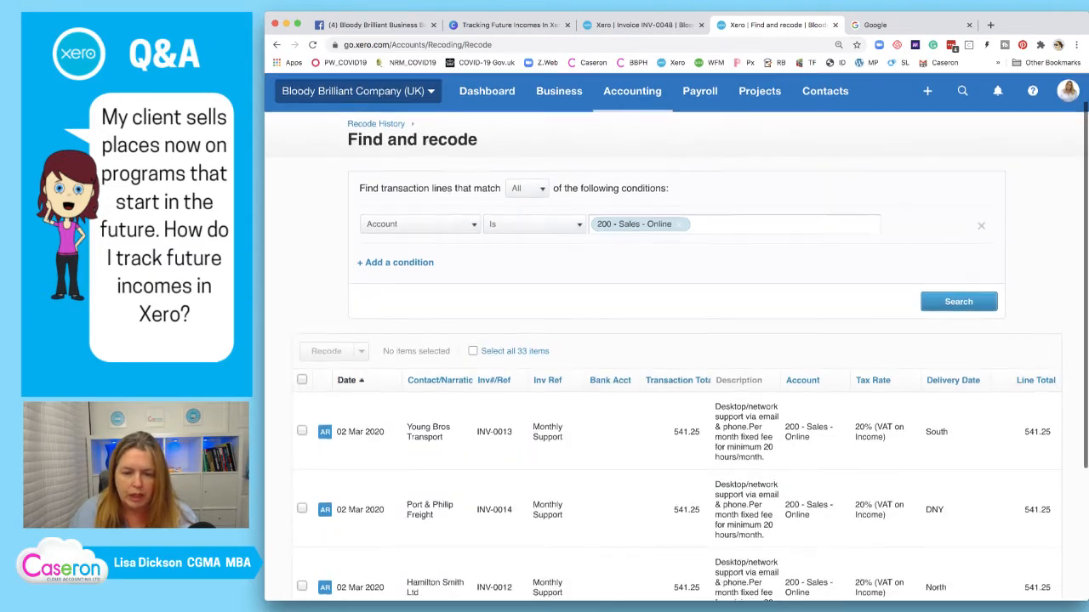
Select the 13 Mar 2020 Bank West INV-0019 line and start recoding it
scroll(959, 338, "down", 3)
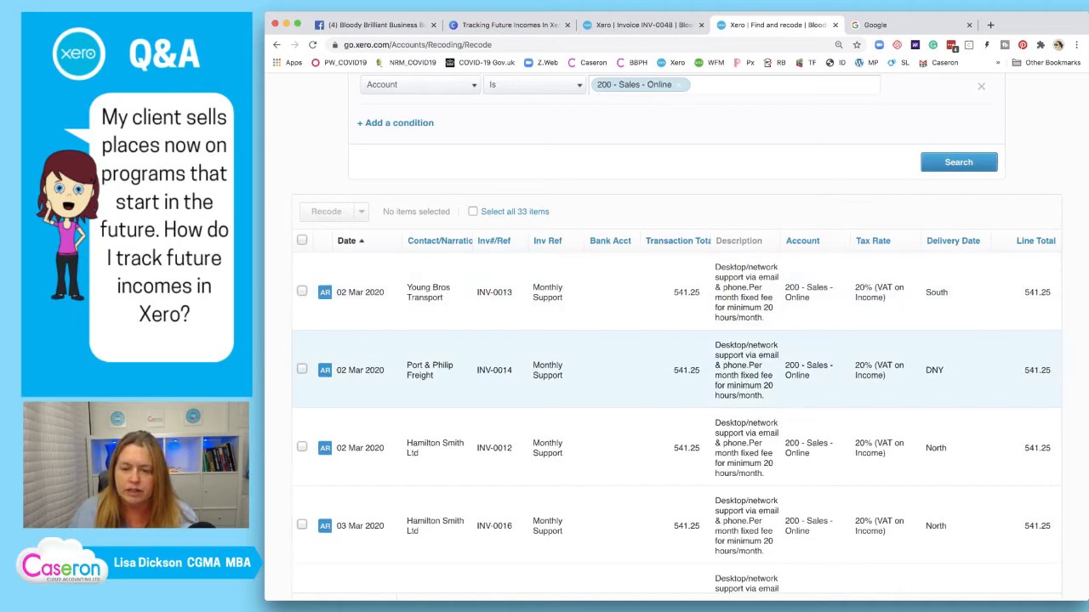
scroll(677, 423, "down", 4)
scroll(676, 400, "down", 3)
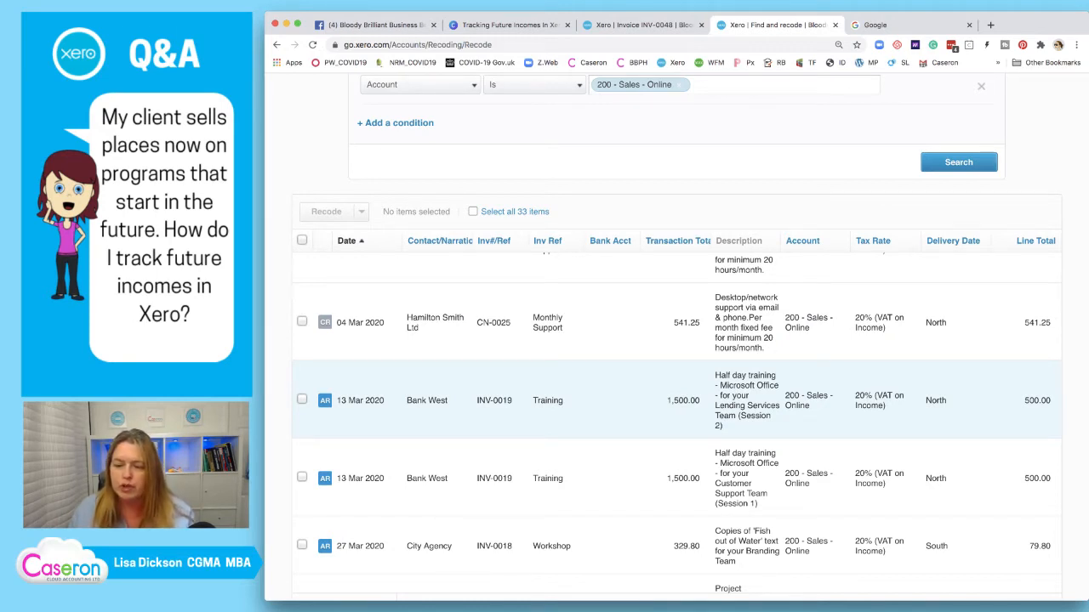
left_click(302, 399)
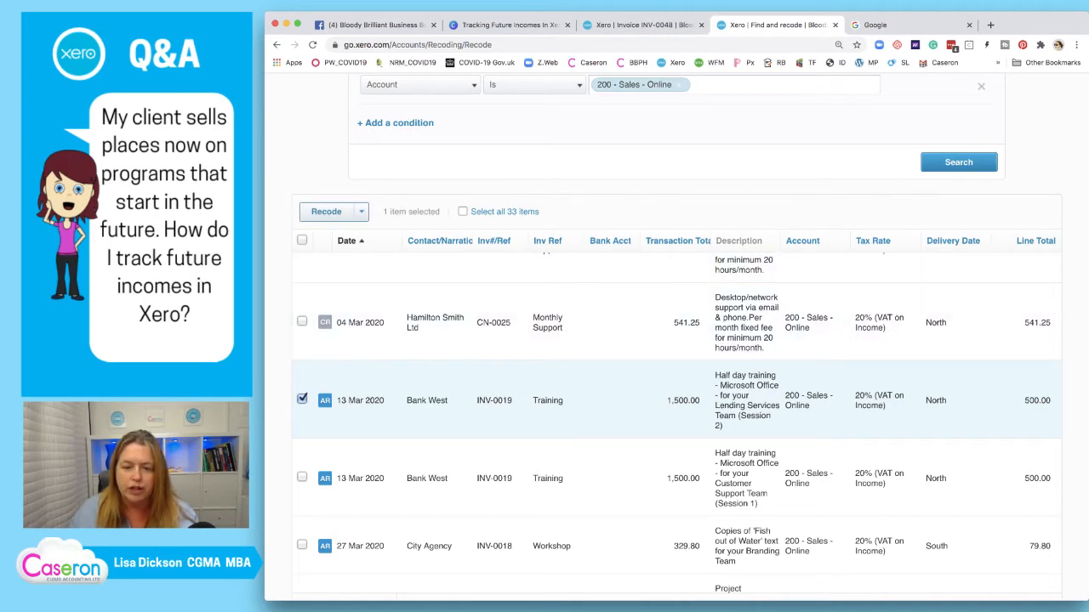
left_click(327, 212)
left_click(542, 395)
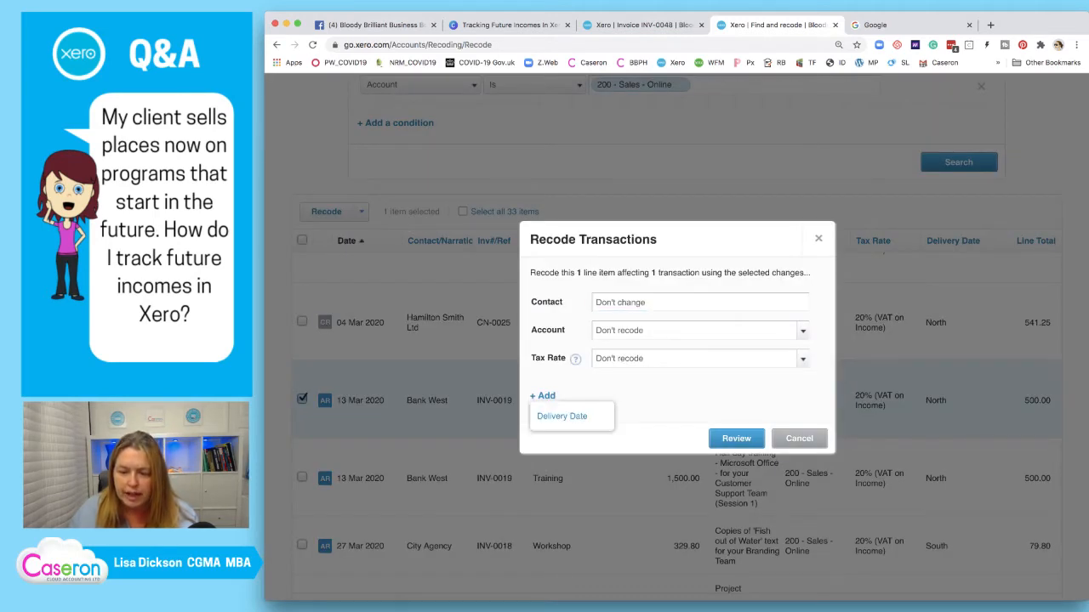
Add Delivery Date as a recodable field, leaving it set to Don't recode
left_click(549, 416)
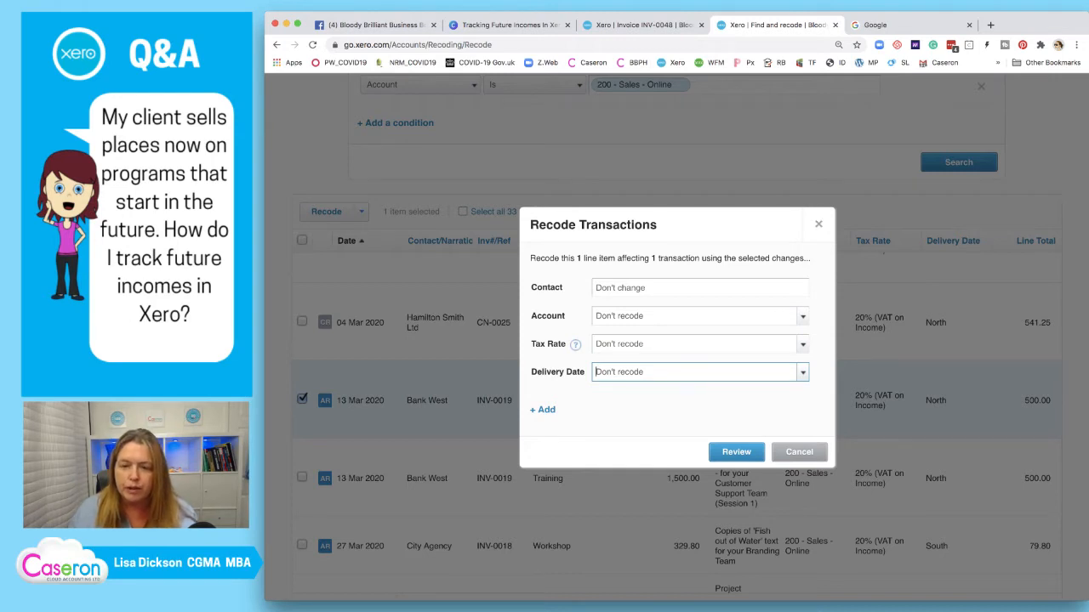
left_click_drag(677, 226, 800, 305)
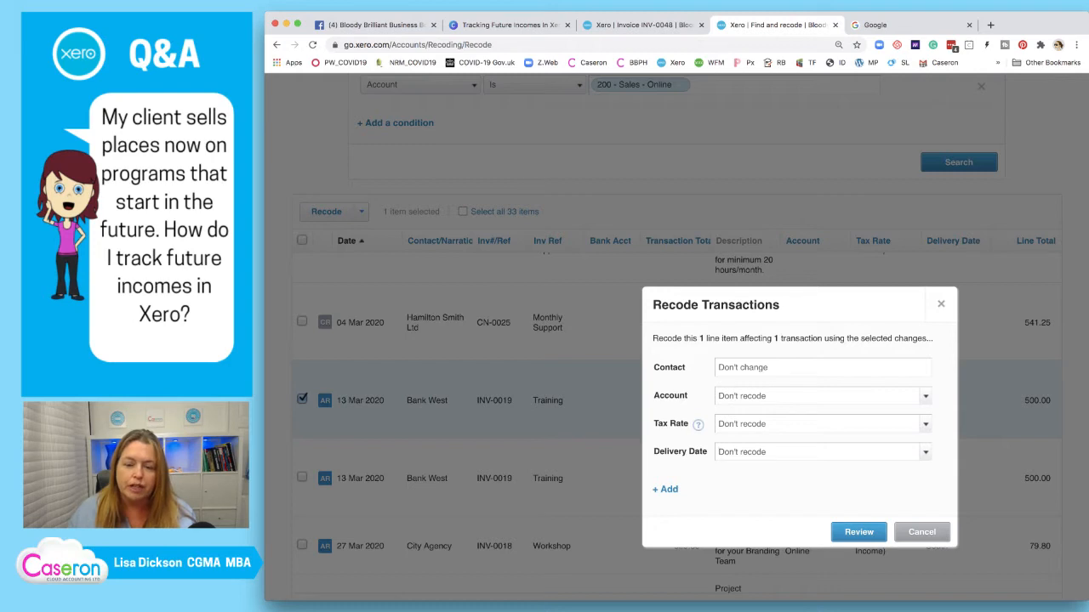
left_click_drag(800, 306, 589, 196)
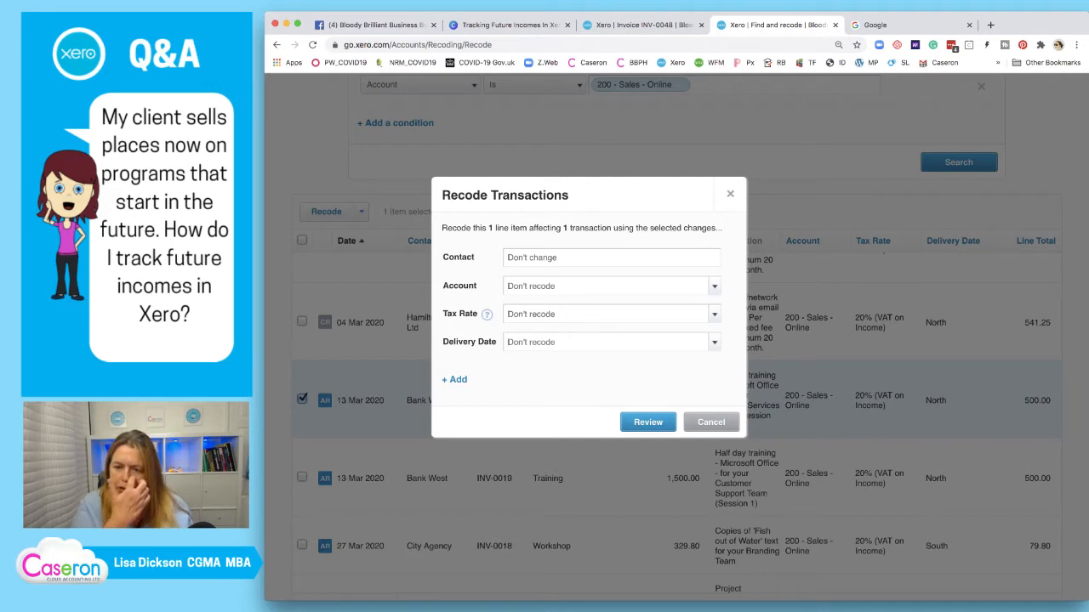
Cancel the recode without changing anything and go back to invoice INV-0048
scroll(711, 431, "up", 1)
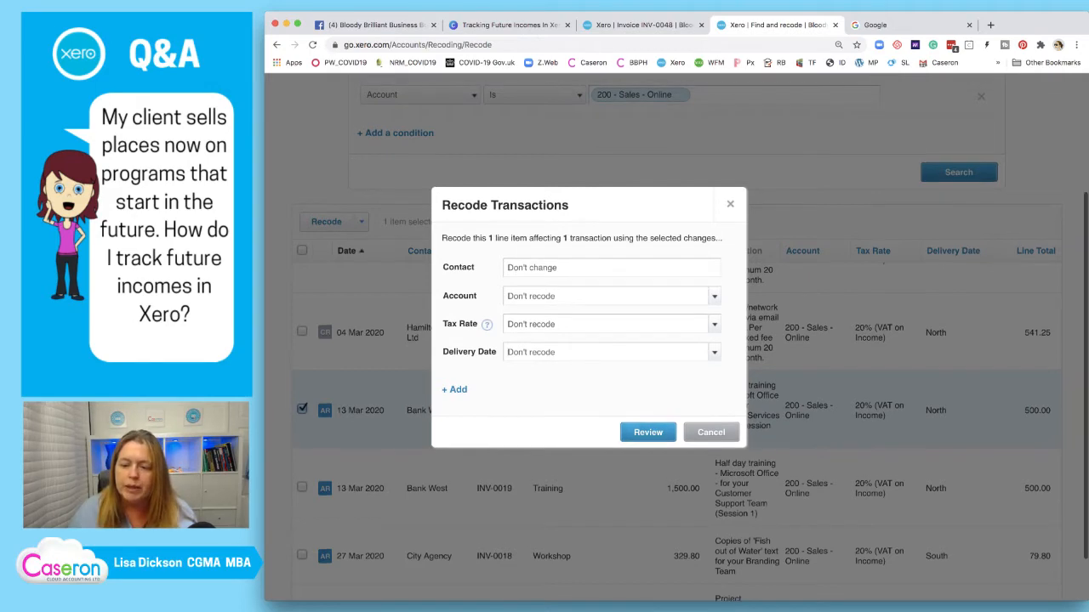
left_click(711, 431)
scroll(712, 432, "down", 1)
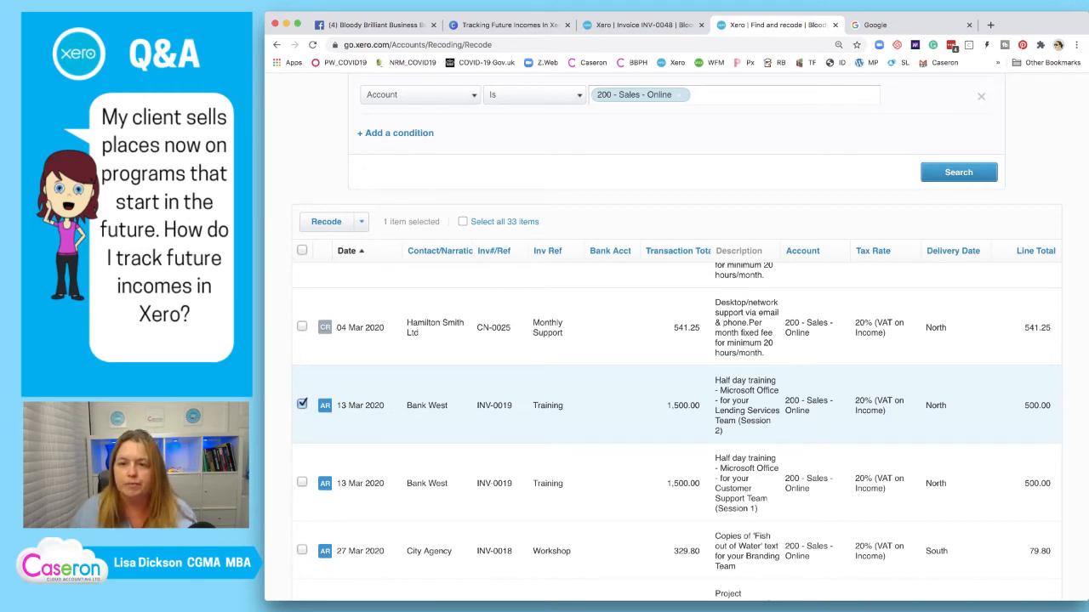
left_click(644, 25)
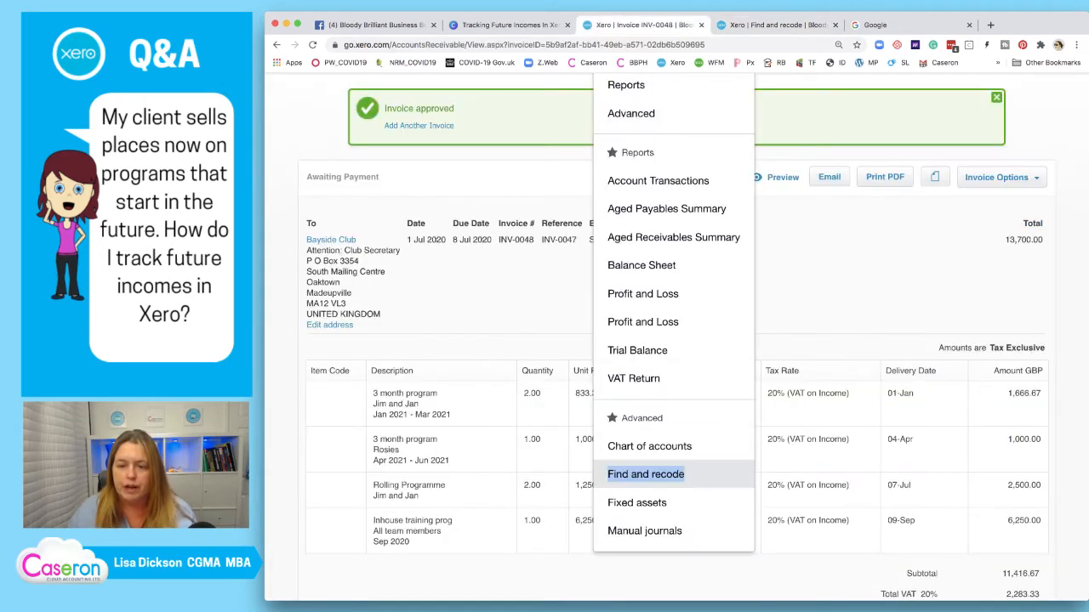
Tick 'Find and recode if necessary' on the Canva Actions slide, then return to INV-0048
left_click(508, 25)
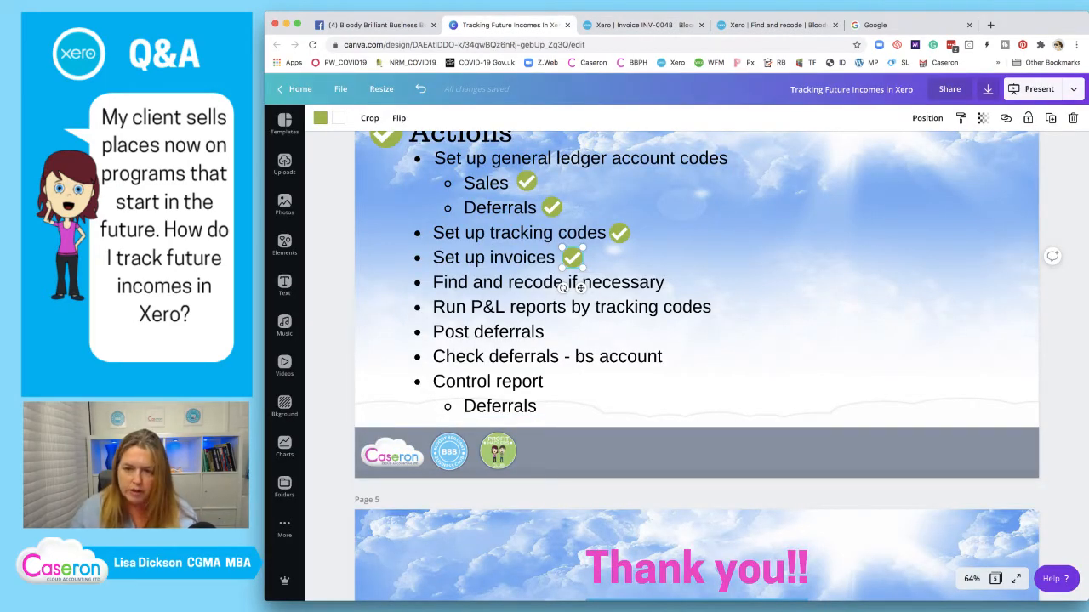
left_click_drag(572, 257, 678, 283)
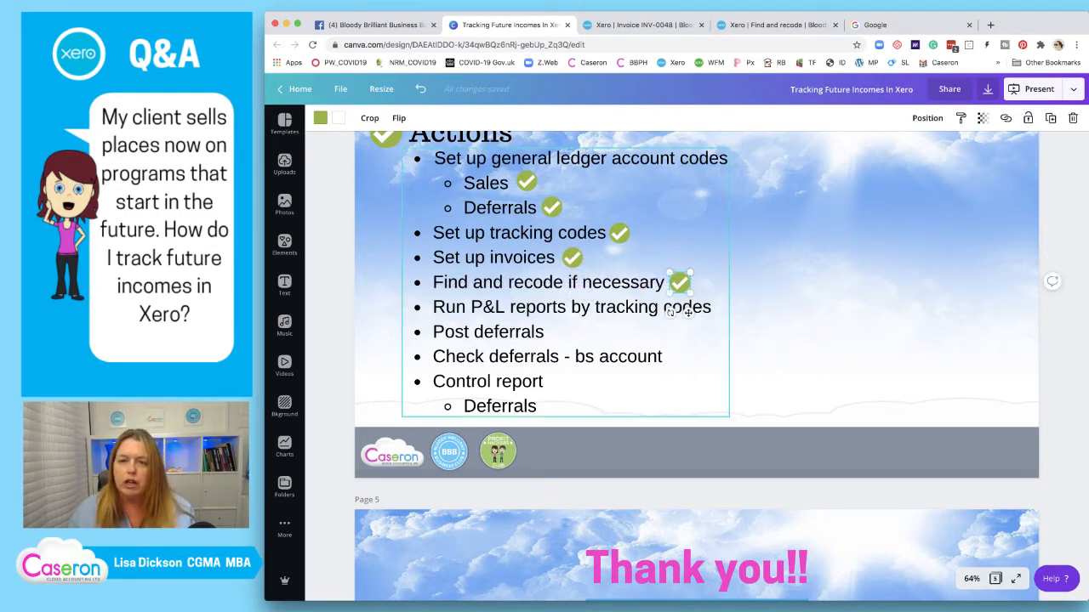
left_click(642, 25)
left_click(816, 285)
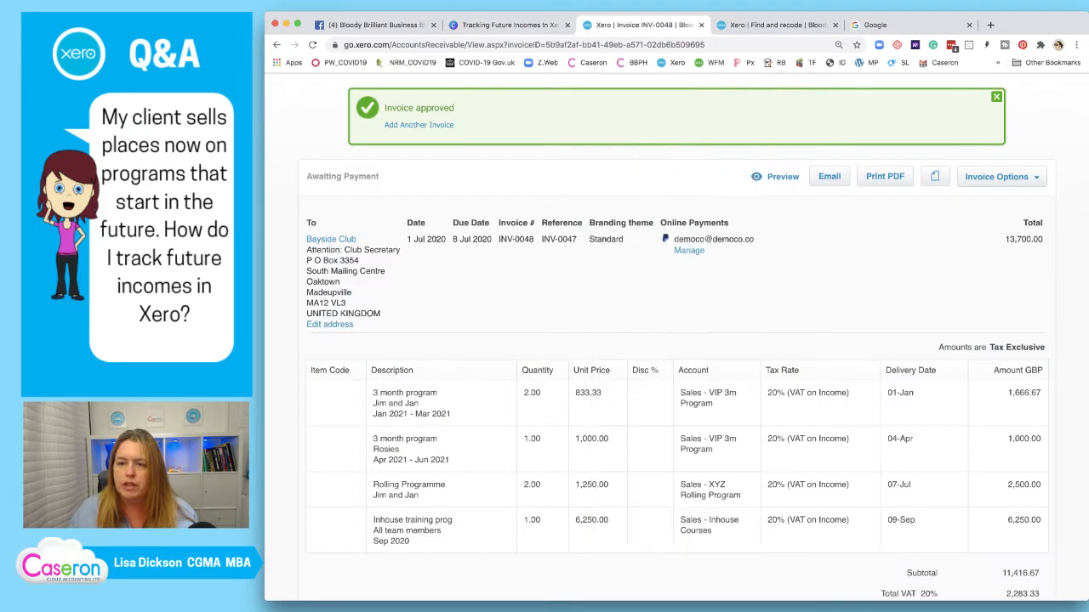
Look at the new Profit and Loss report, then open the classic Profit and Loss report instead
scroll(676, 285, "up", 3)
left_click(632, 130)
scroll(672, 356, "down", 1)
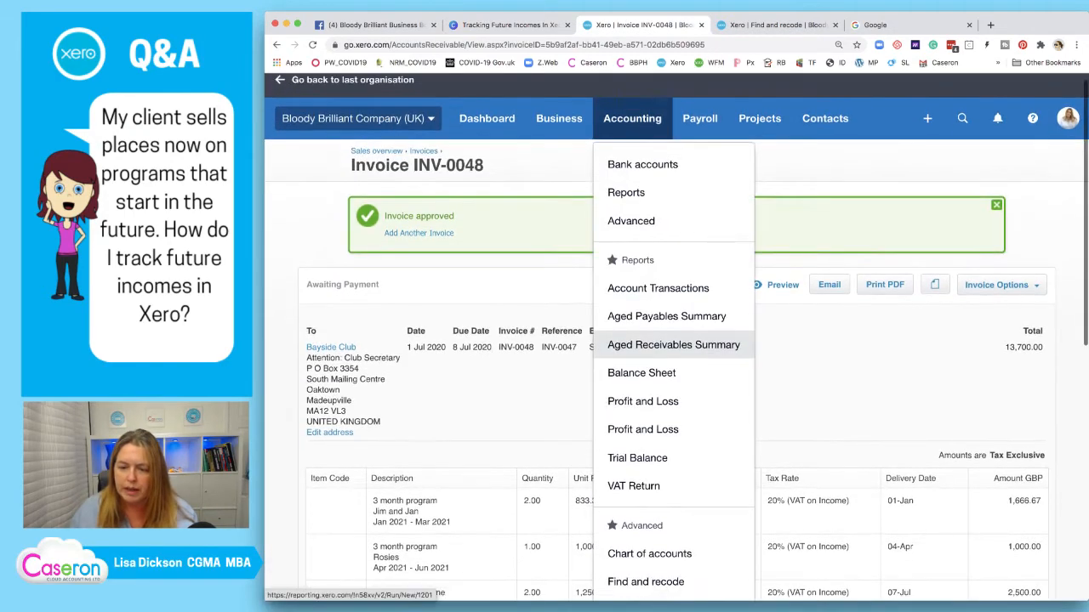
left_click(645, 403)
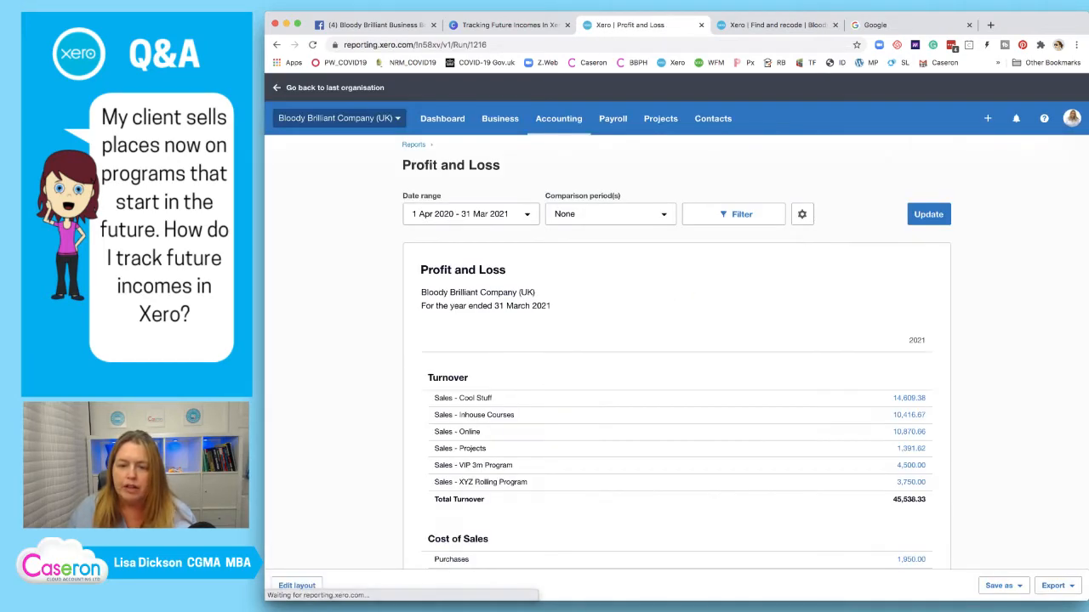
scroll(677, 382, "down", 7)
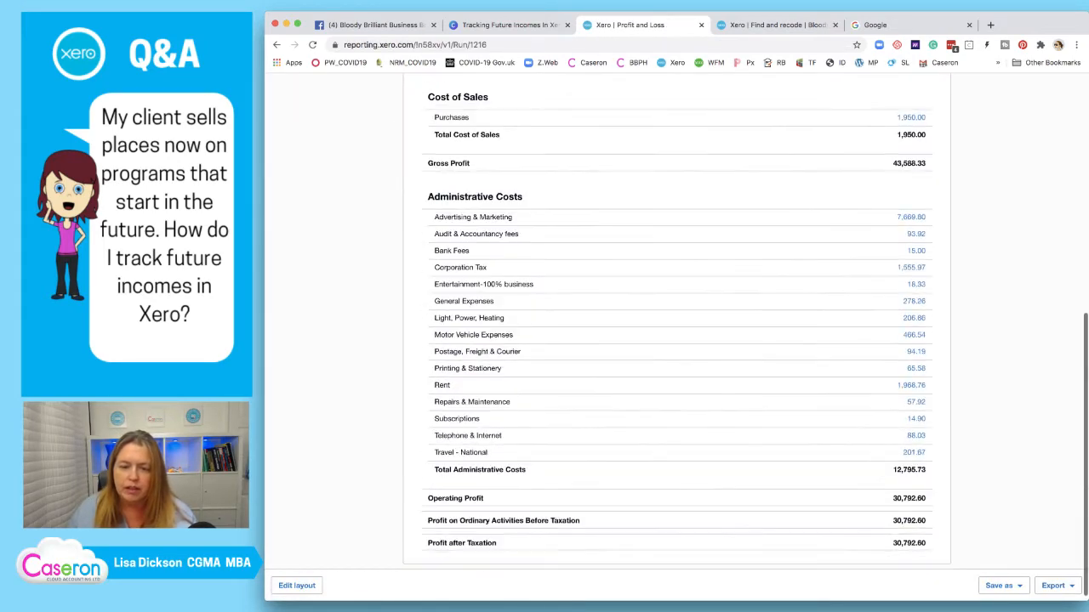
scroll(676, 382, "up", 7)
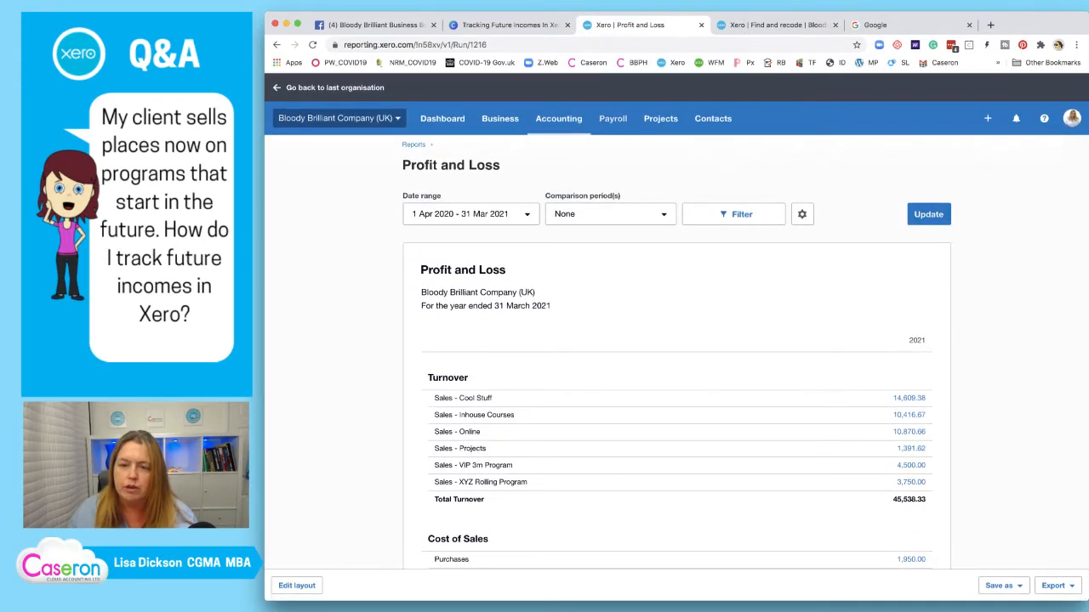
left_click(559, 118)
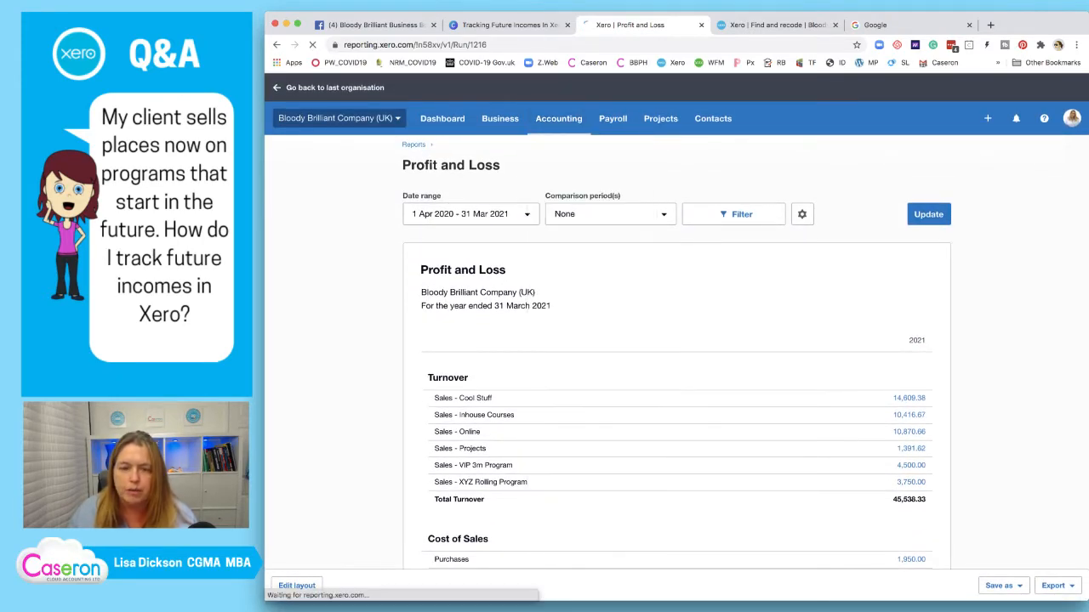
left_click(568, 365)
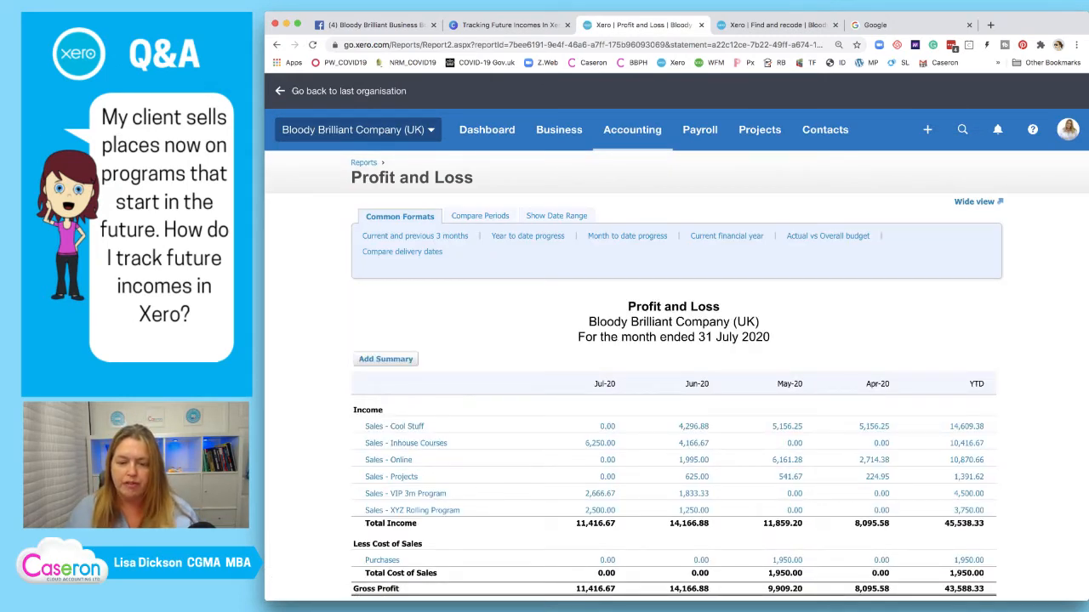
Compare delivery dates so the Profit and Loss shows delivery-date columns for April–July 2020
scroll(676, 340, "down", 3)
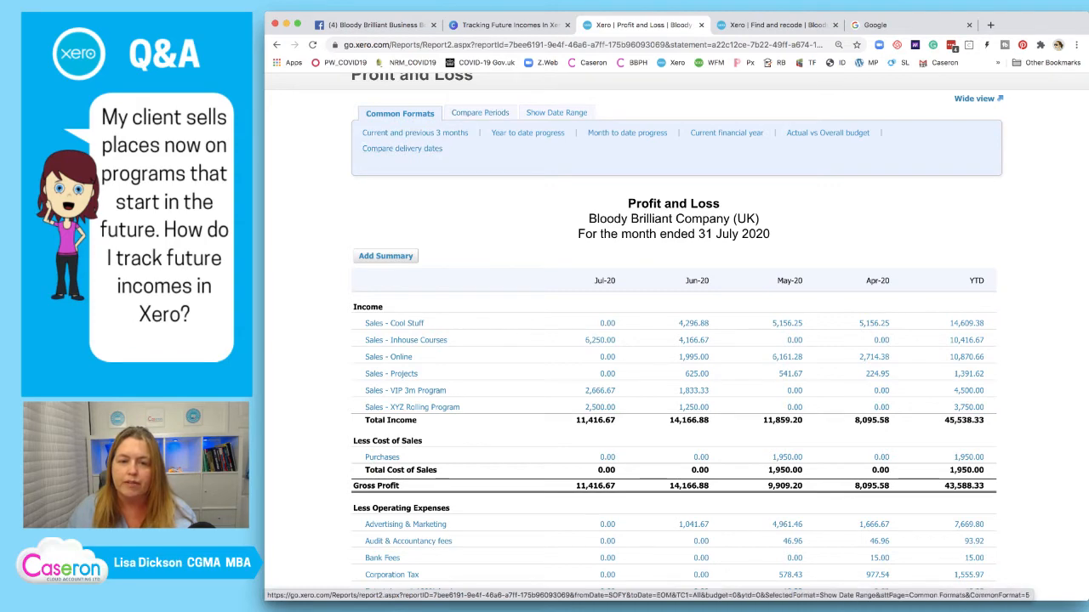
left_click(402, 148)
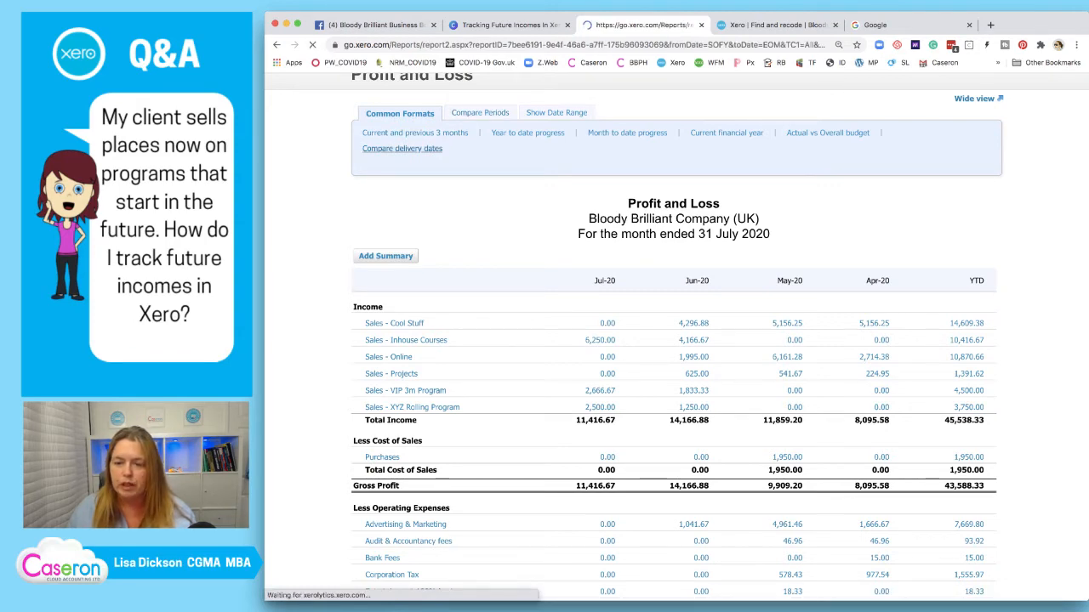
scroll(676, 341, "down", 2)
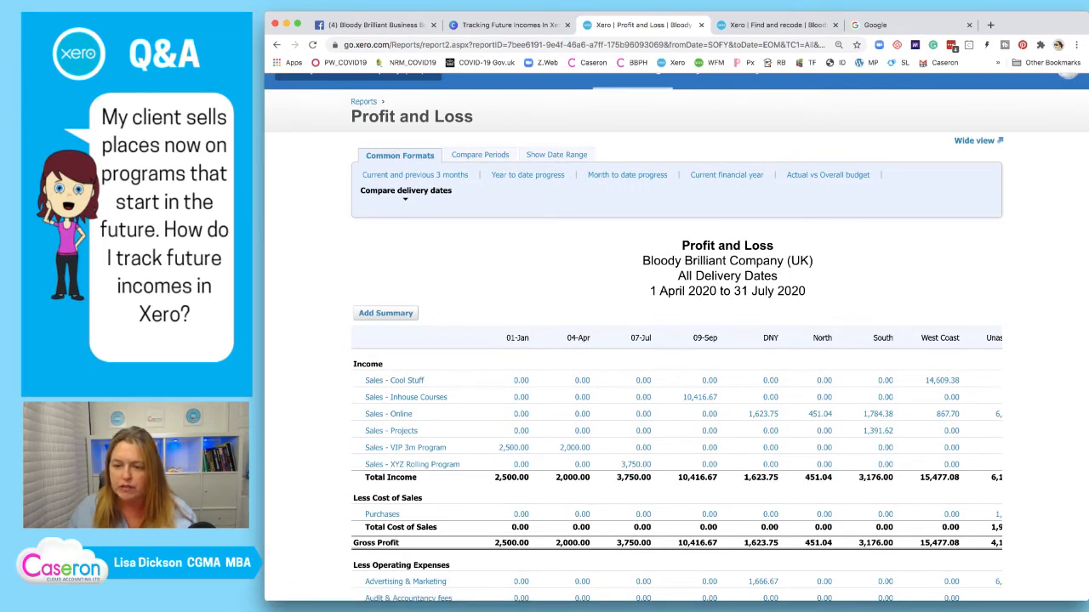
scroll(676, 426, "right", 1)
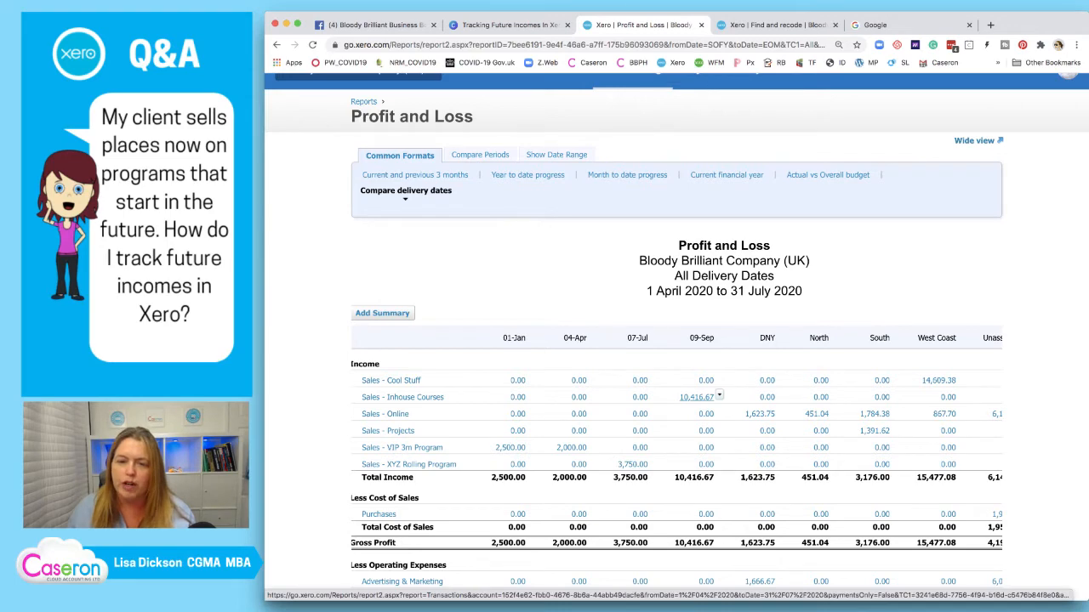
Drill into the 09-Sep Inhouse Courses 10,416.67 in a new tab, reviewing INV-0047 and INV-0048
right_click(703, 396)
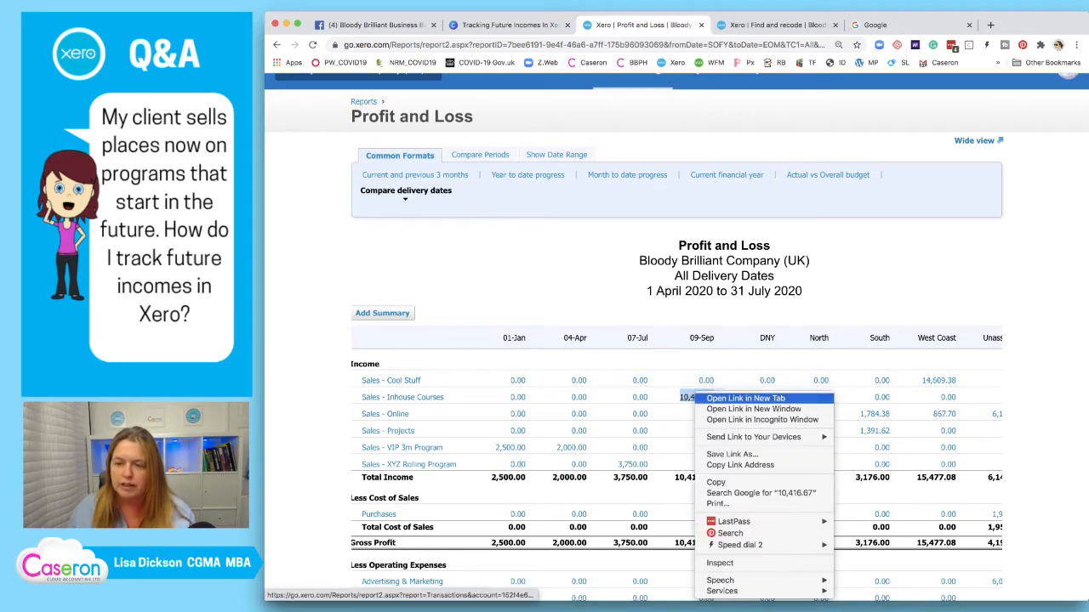
left_click(745, 398)
left_click(853, 25)
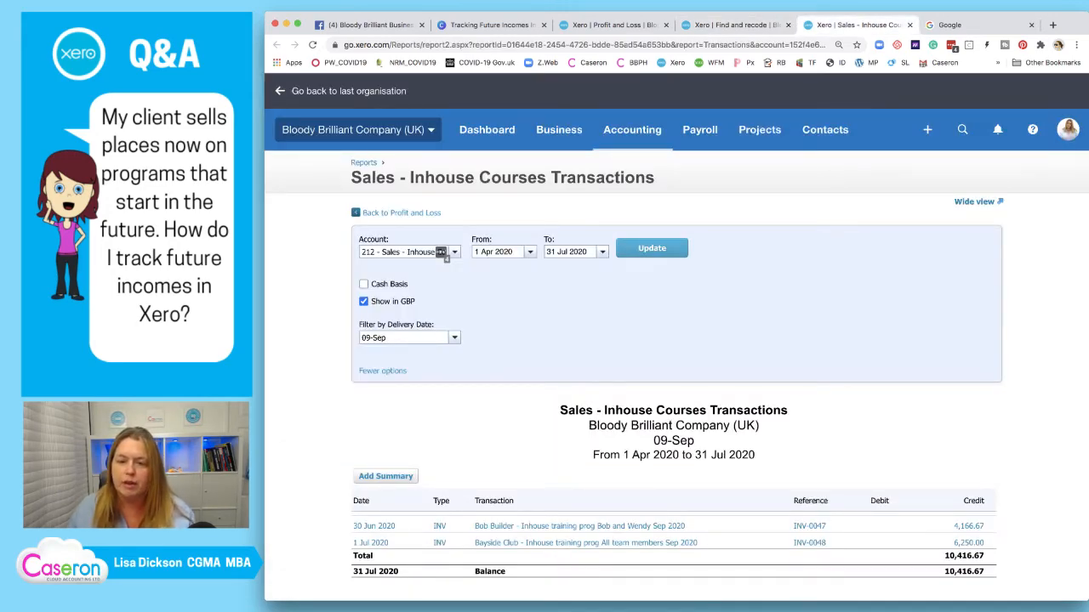
scroll(446, 256, "down", 2)
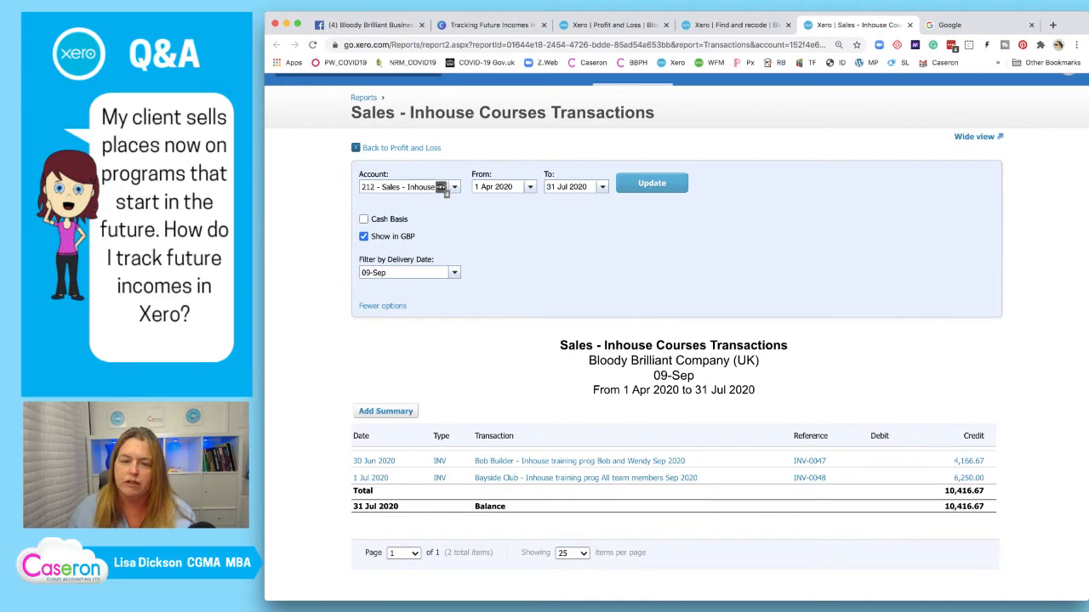
scroll(441, 188, "up", 2)
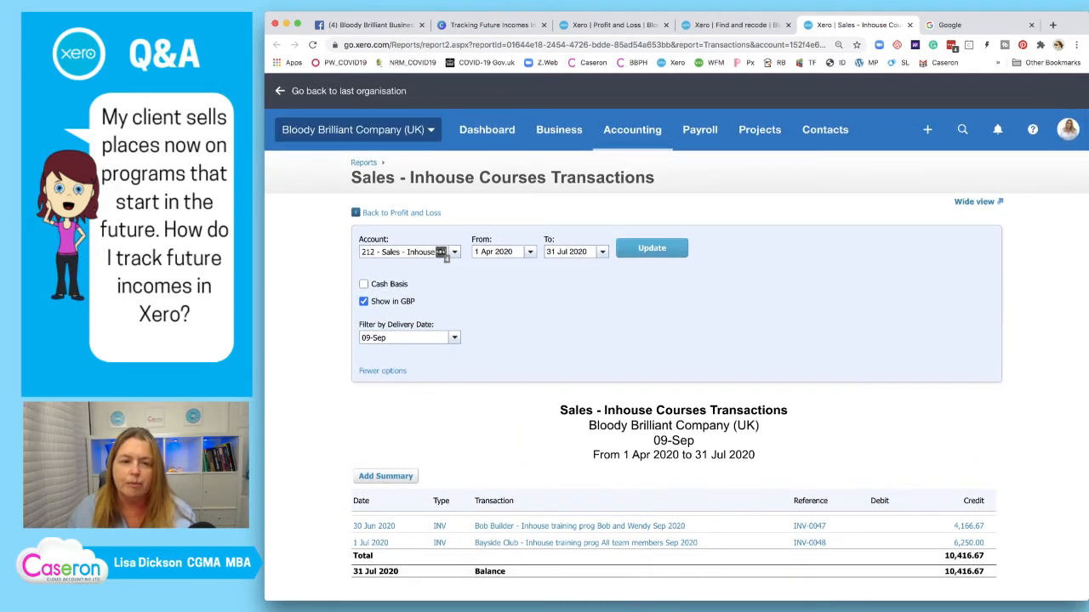
left_click(401, 213)
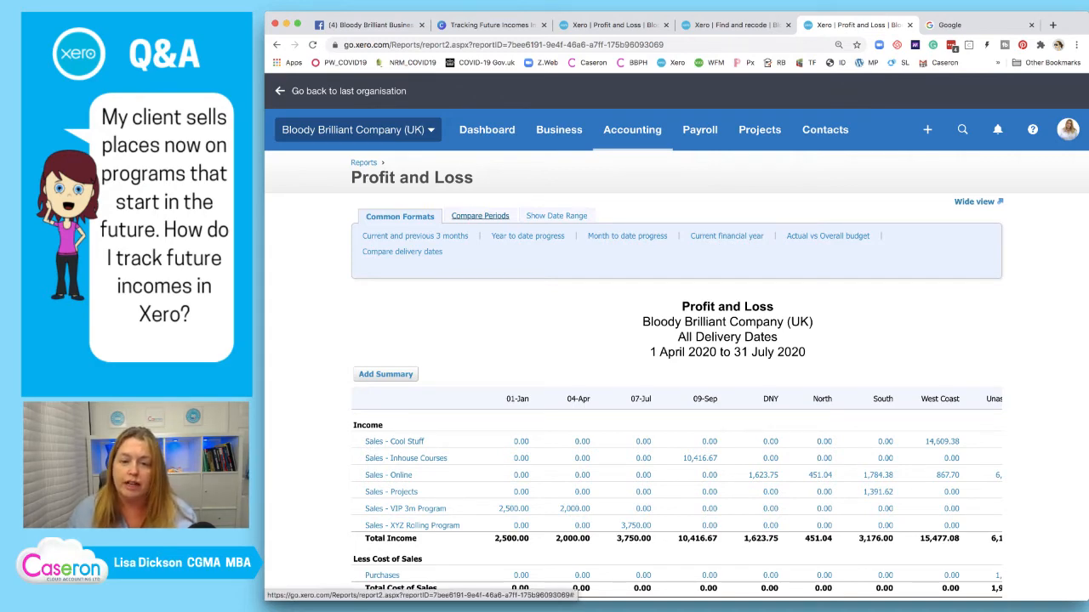
Rerun the delivery-date Profit and Loss for June 2020 only, comparing with None, All Delivery Dates
left_click(480, 216)
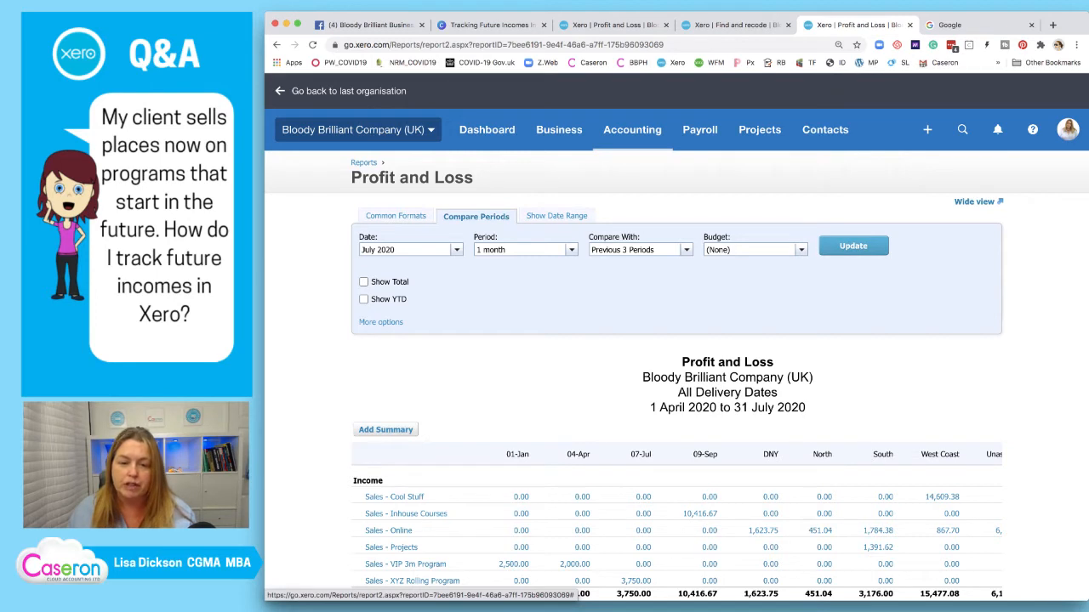
left_click(456, 250)
scroll(425, 361, "down", 1)
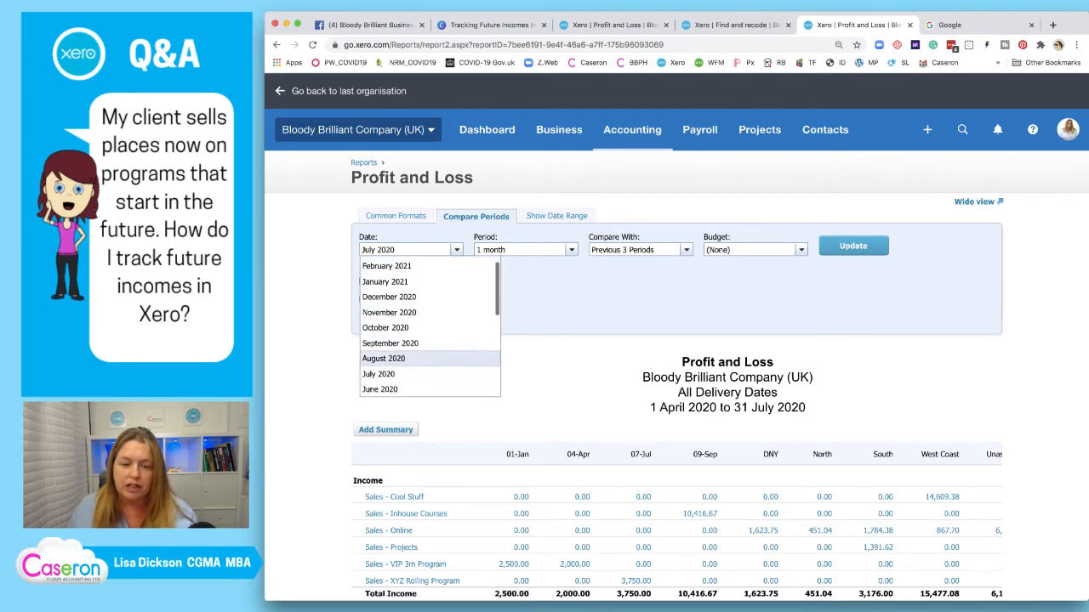
left_click(381, 388)
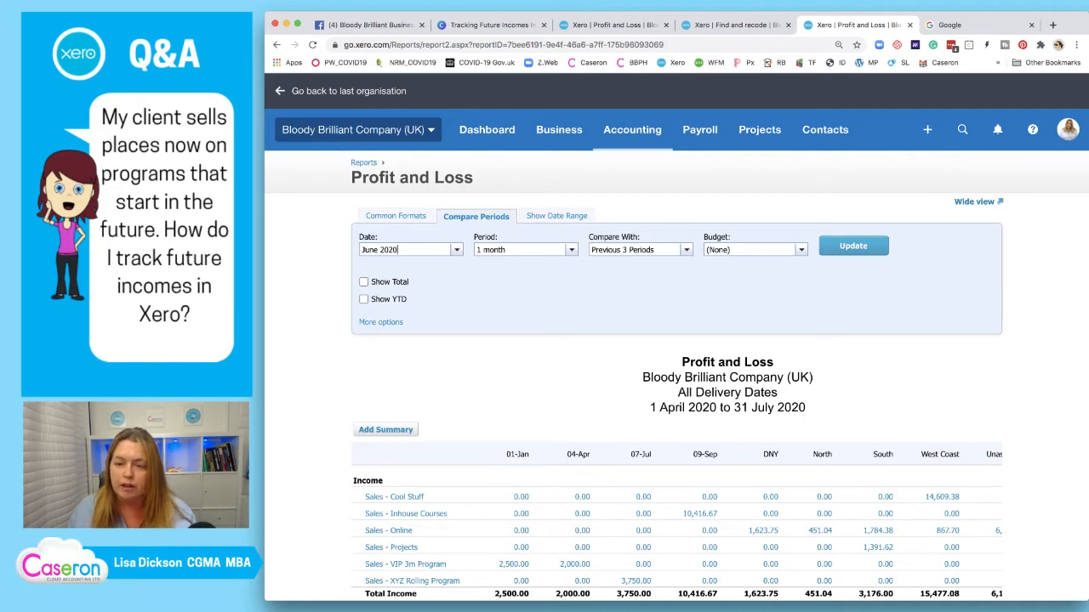
left_click(686, 250)
left_click(606, 265)
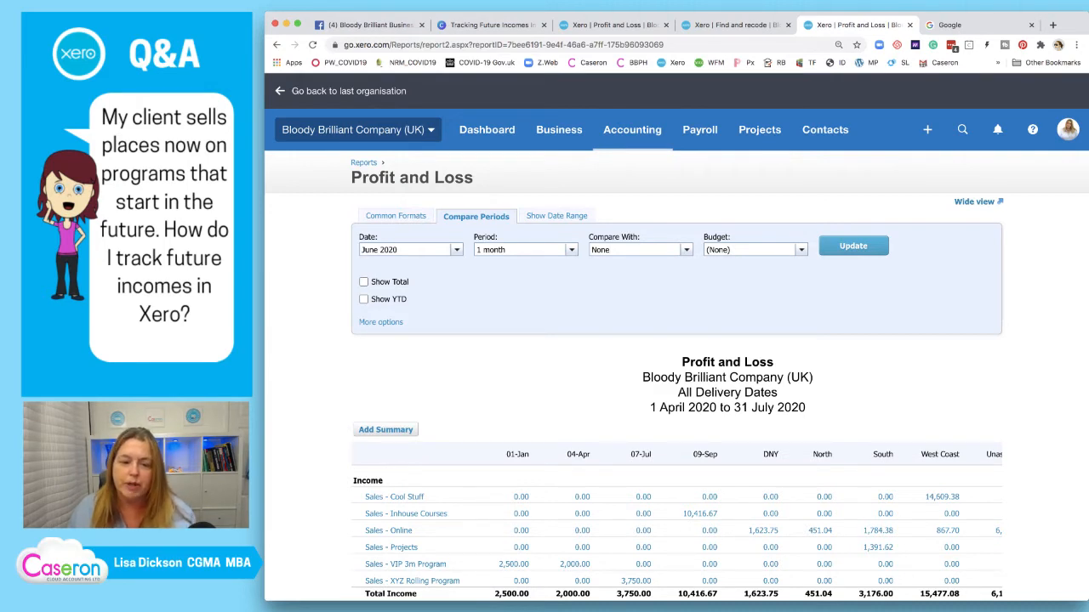
left_click(381, 321)
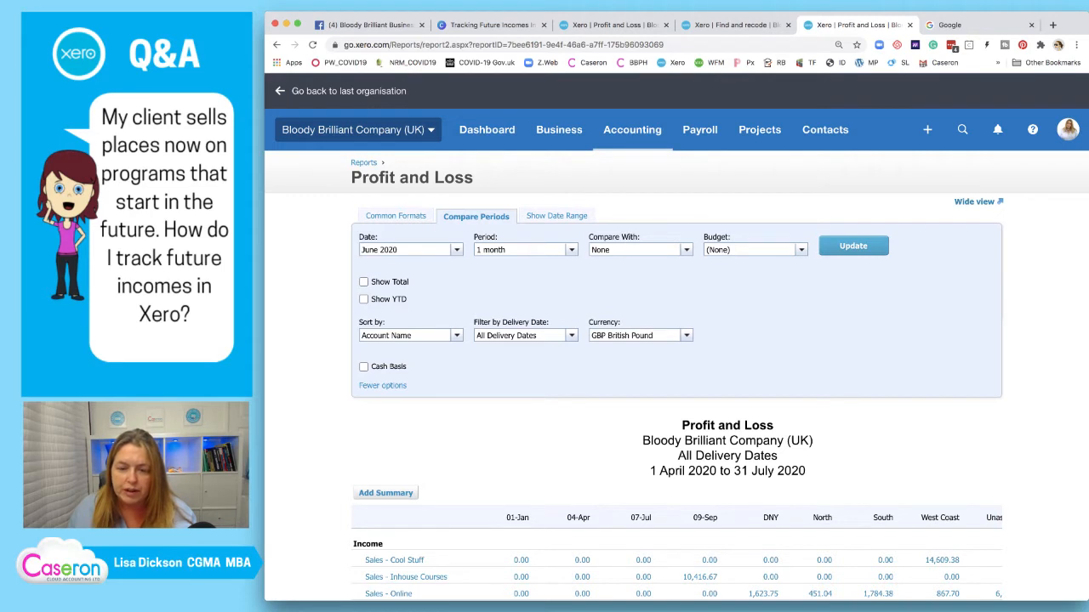
left_click(571, 335)
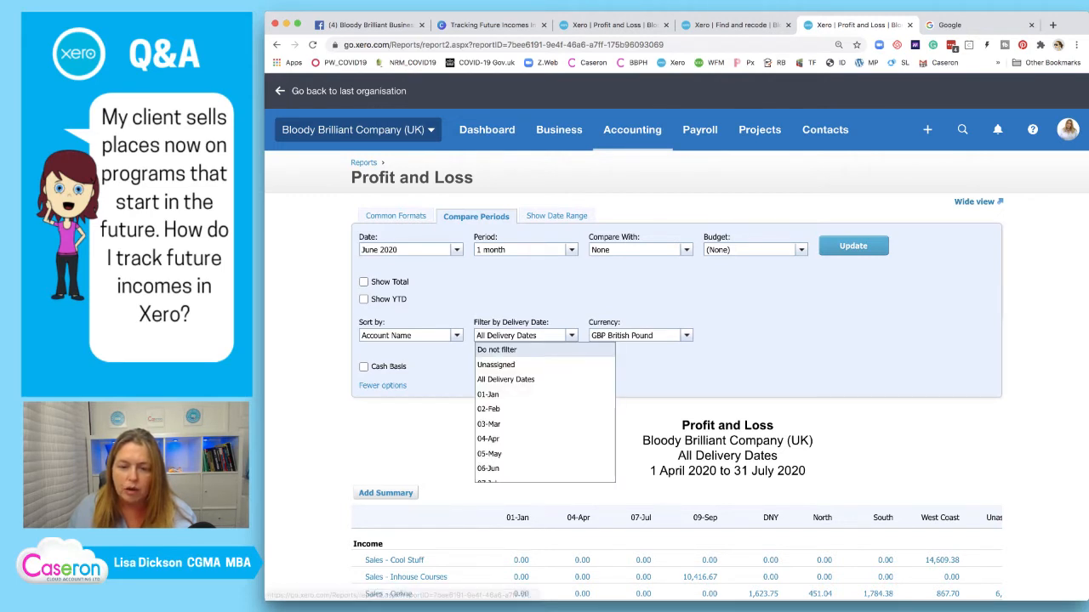
left_click(506, 379)
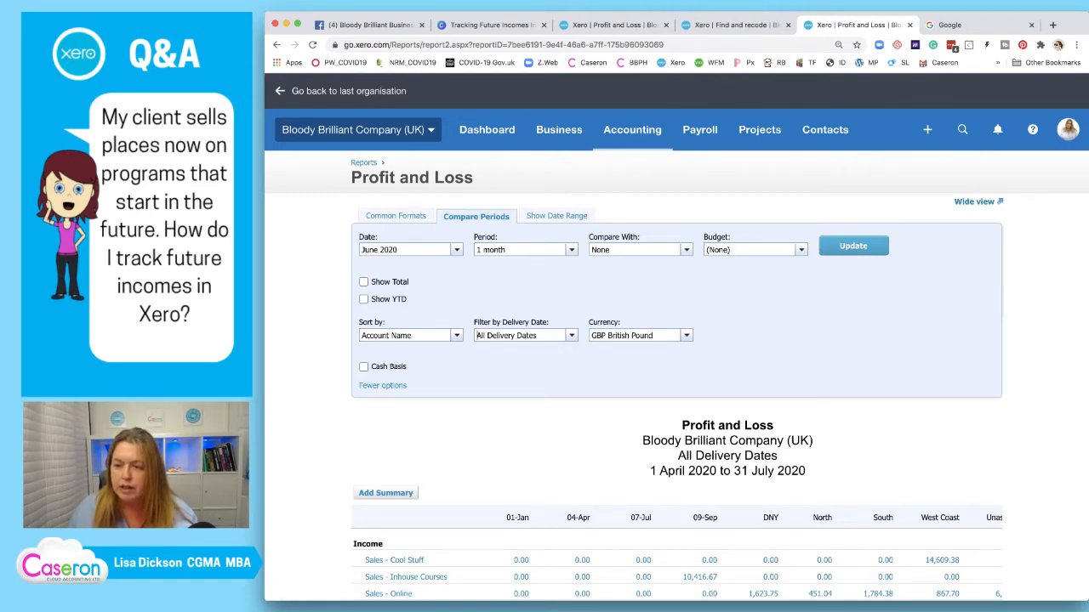
left_click(853, 246)
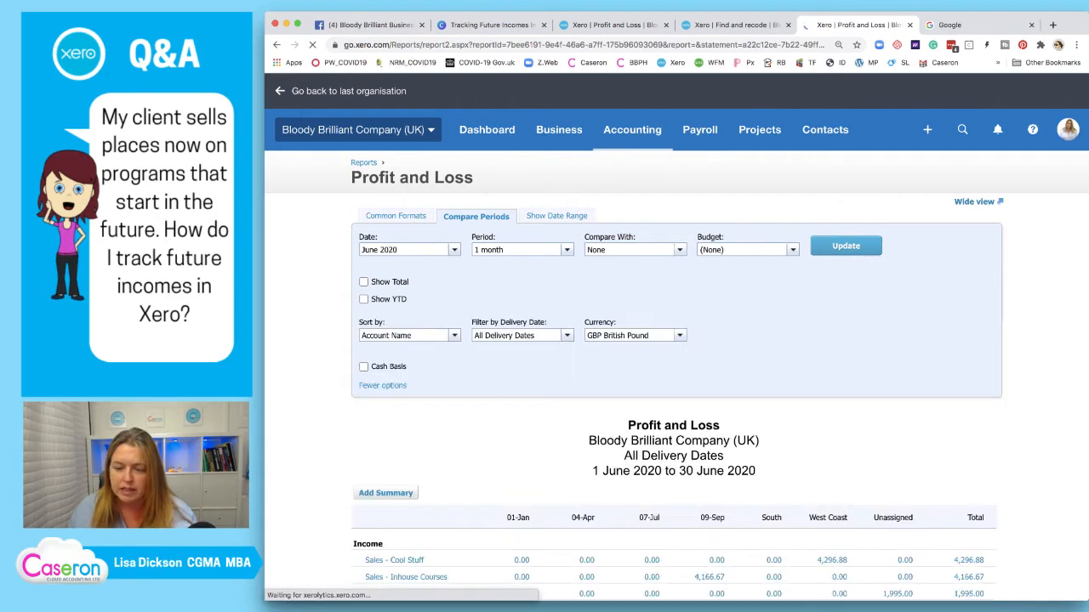
scroll(676, 339, "down", 2)
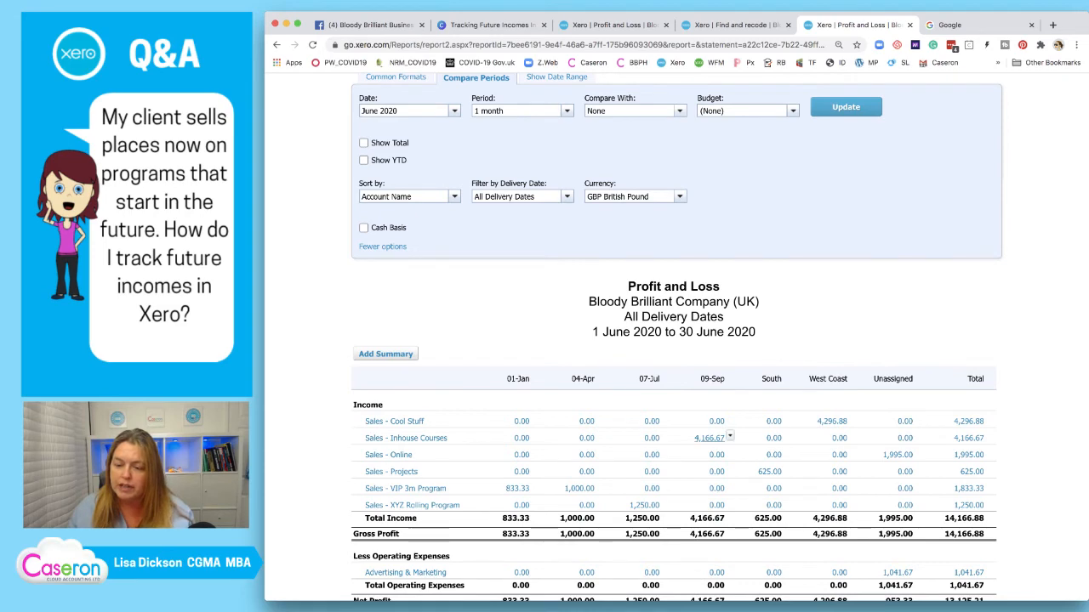
Open the 09-Sep 4,166.67 Inhouse Courses breakdown in a new tab
right_click(717, 438)
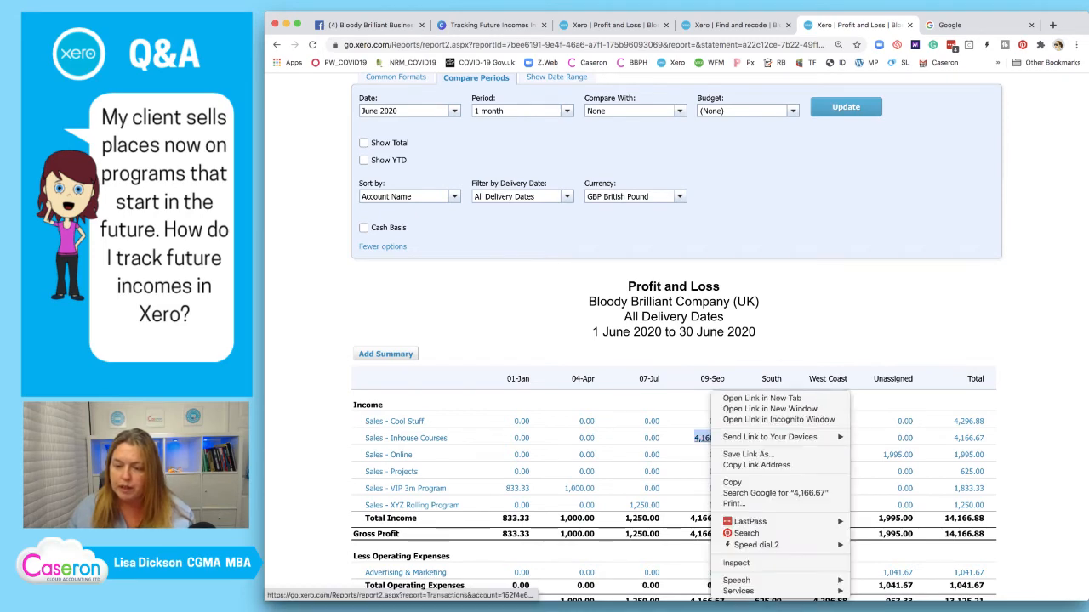
left_click(761, 398)
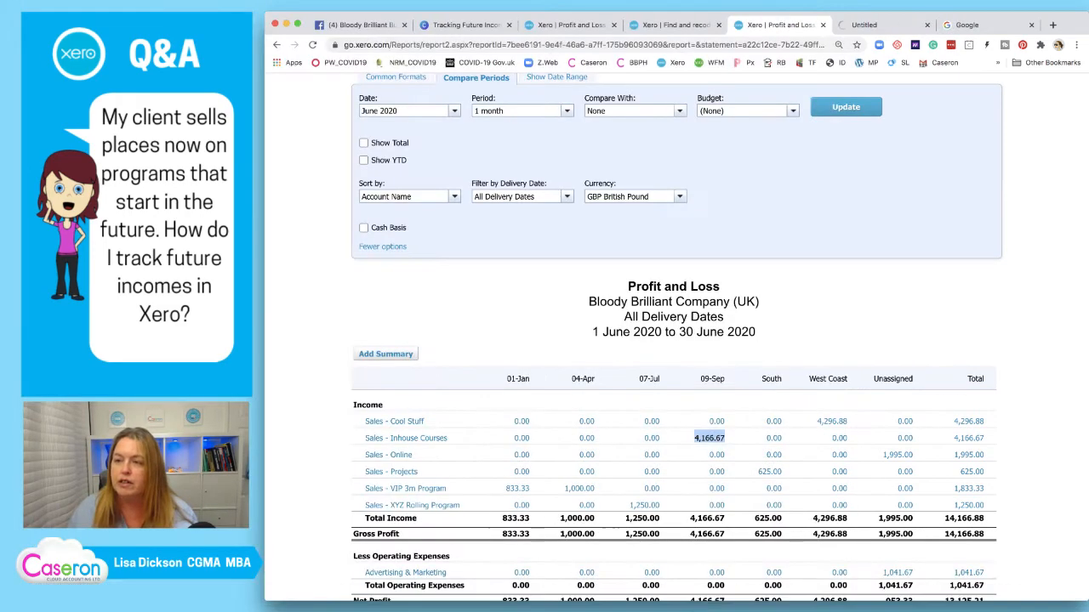
key("ctrl+Tab")
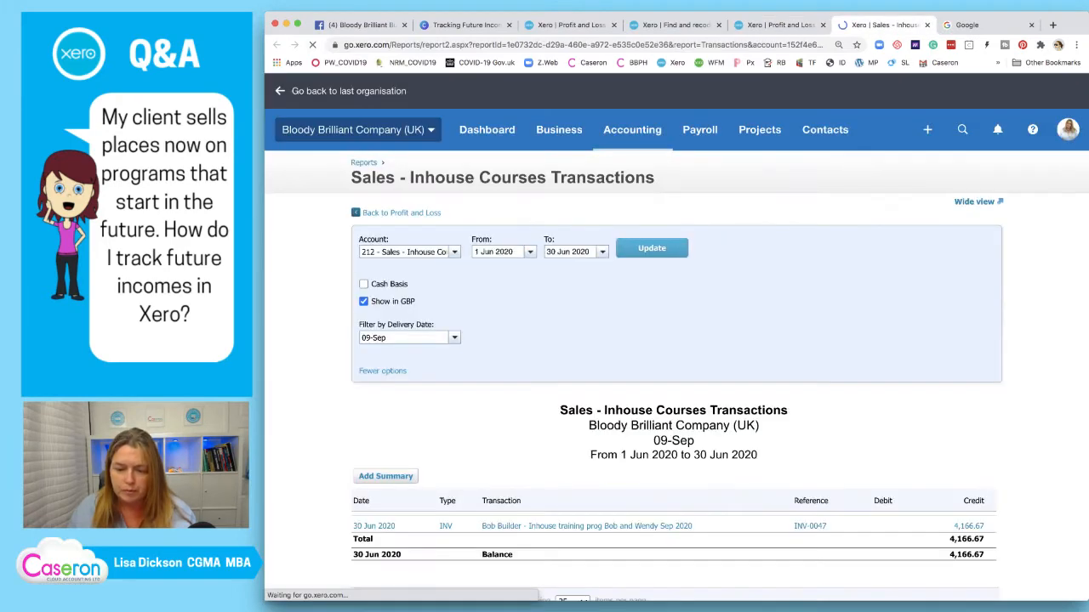
Open the Manual journals list from Accounting in its own tab
left_click(632, 130)
scroll(644, 350, "down", 2)
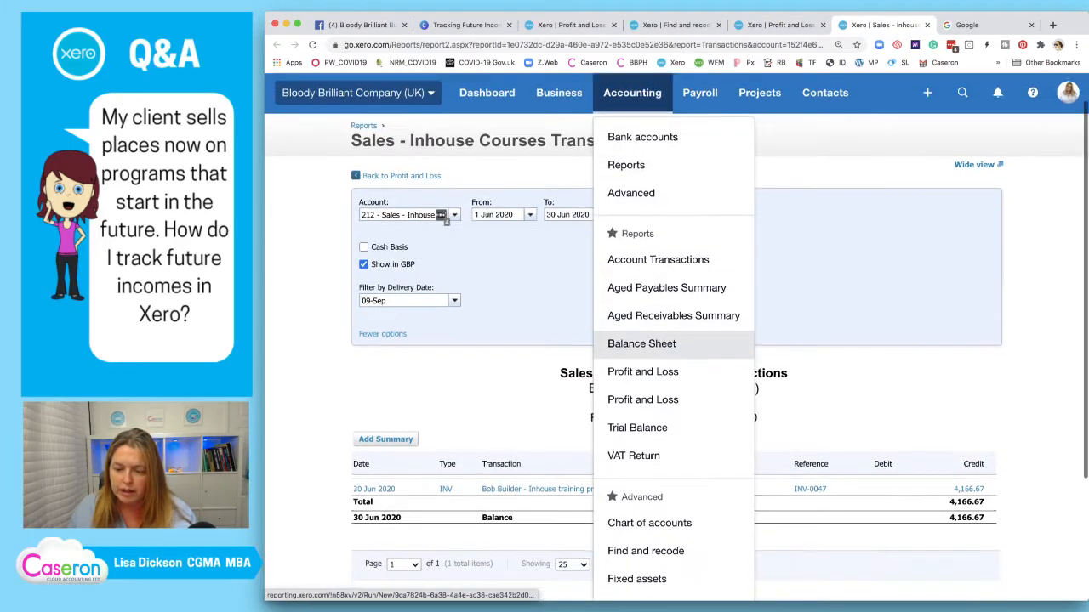
right_click(650, 529)
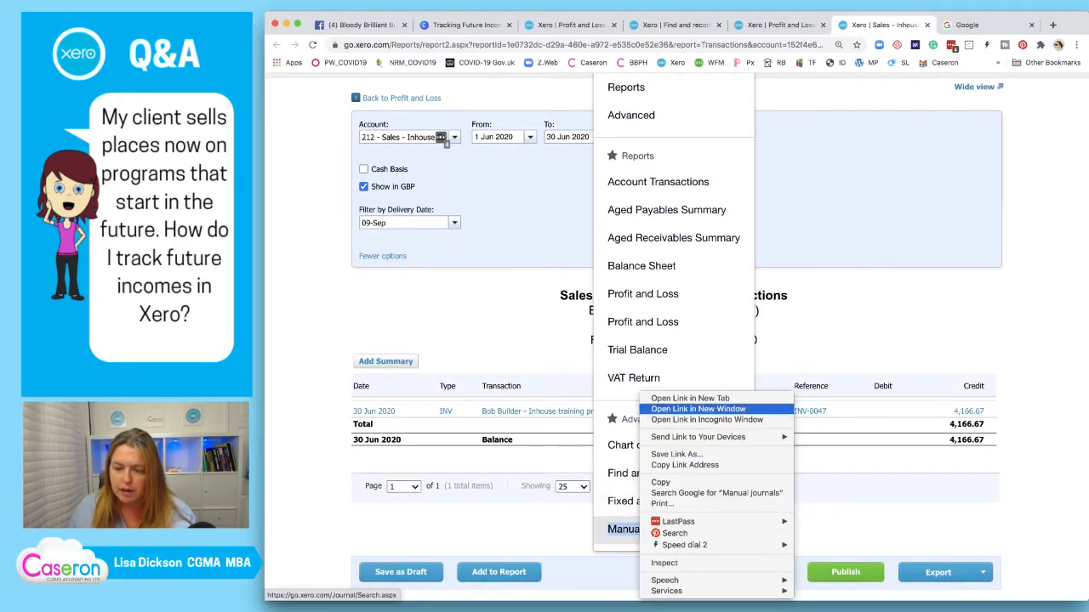
key("Escape")
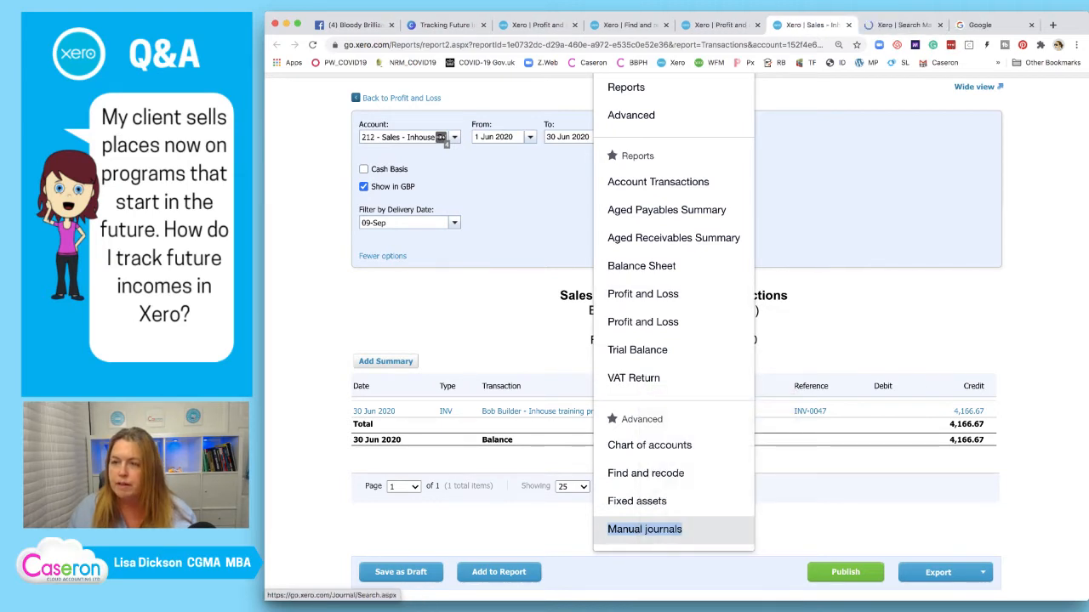
left_click(904, 26)
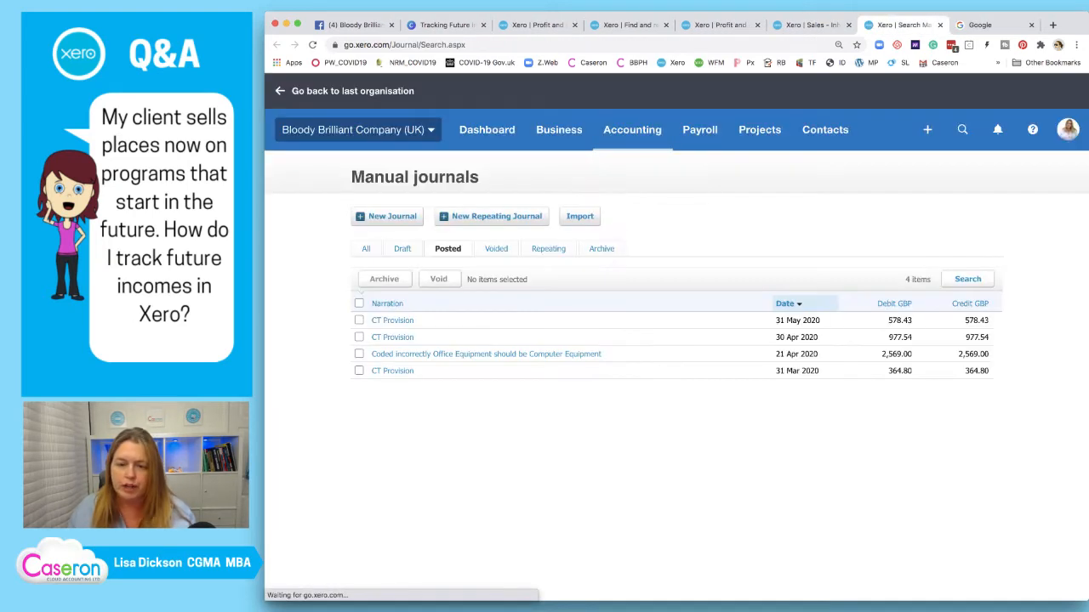
Start a new manual journal with narration 'Defer income - inhouse courses'
left_click(388, 217)
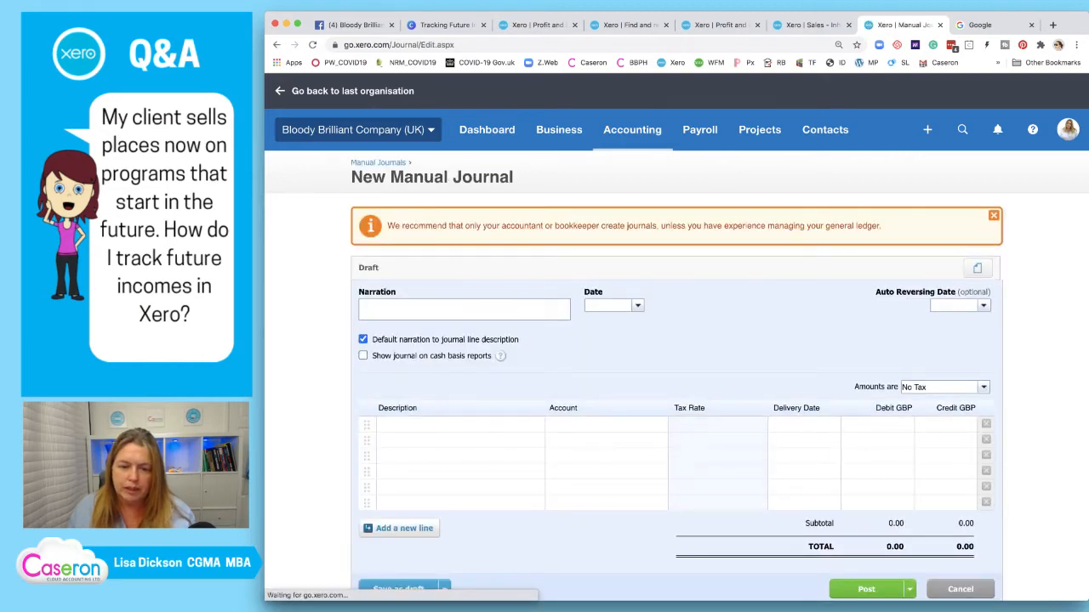
type("Fe")
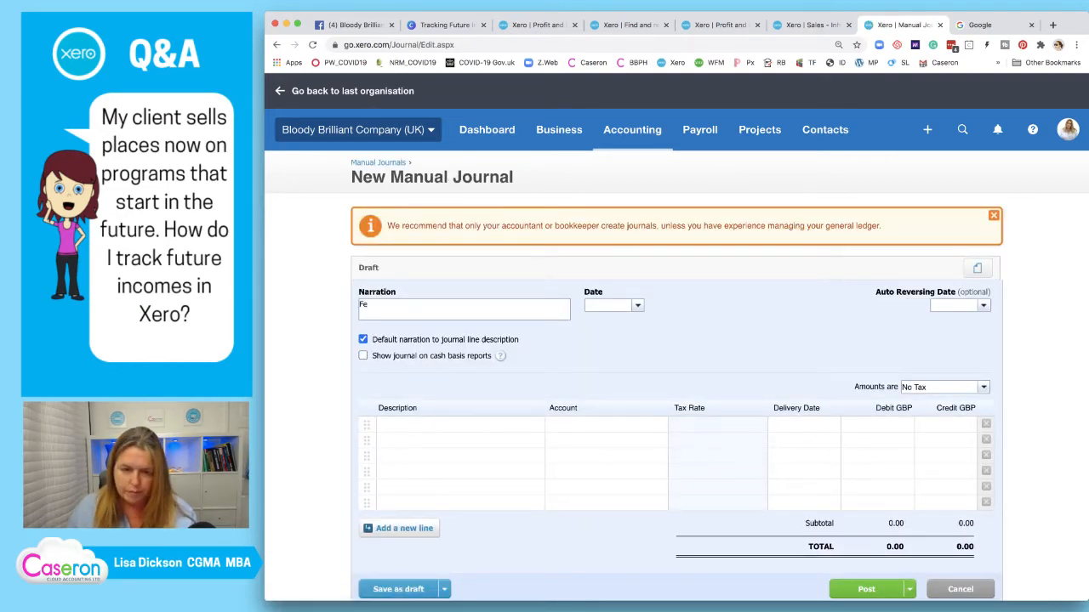
key("BackSpace")
key("BackSpace")
type("Defer")
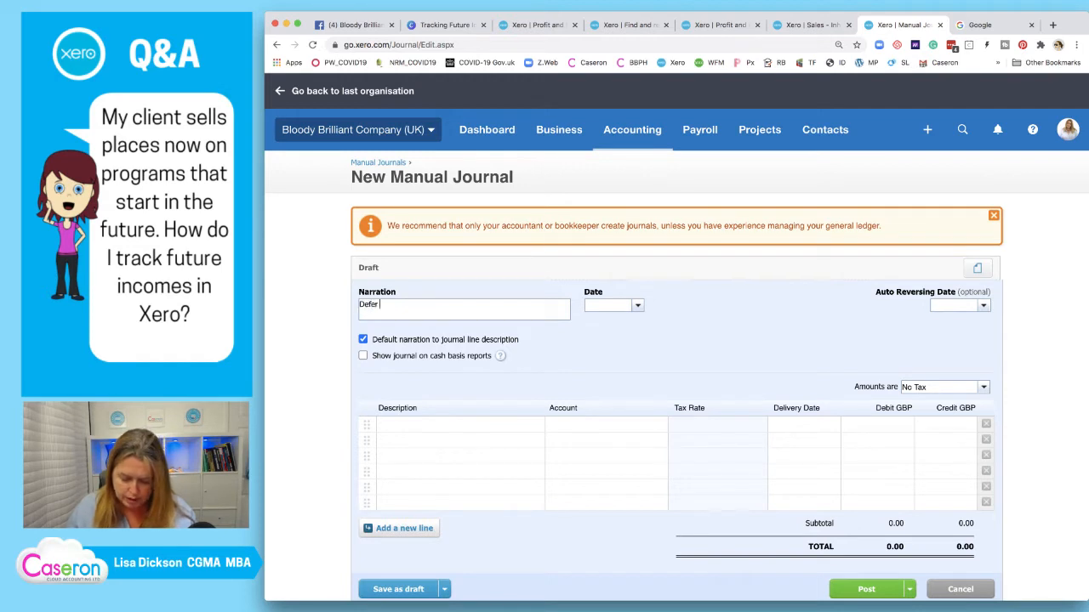
type(" income")
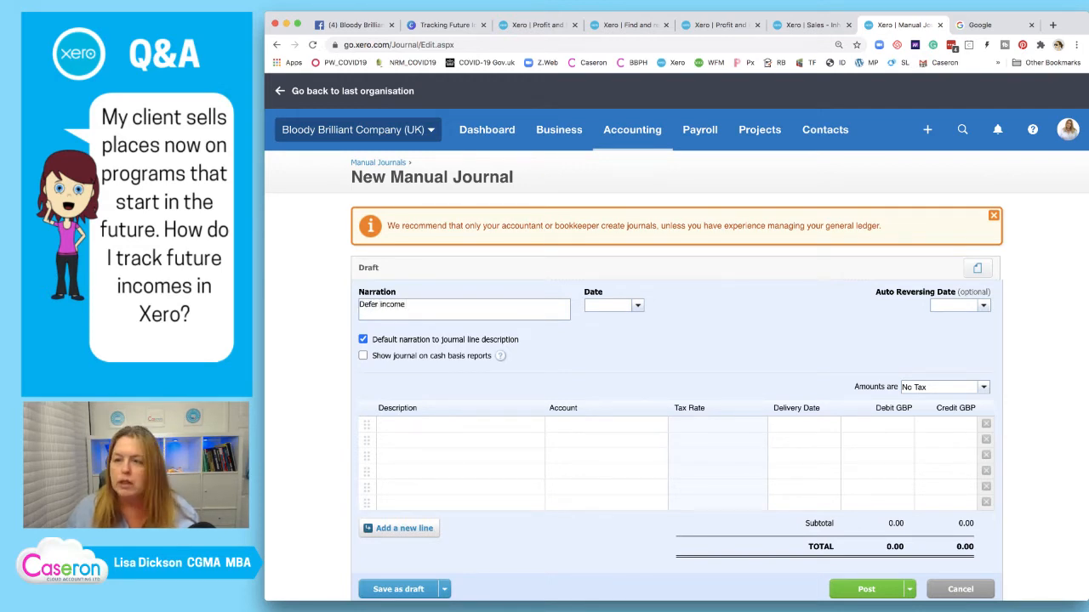
key("ctrl+shift+Tab")
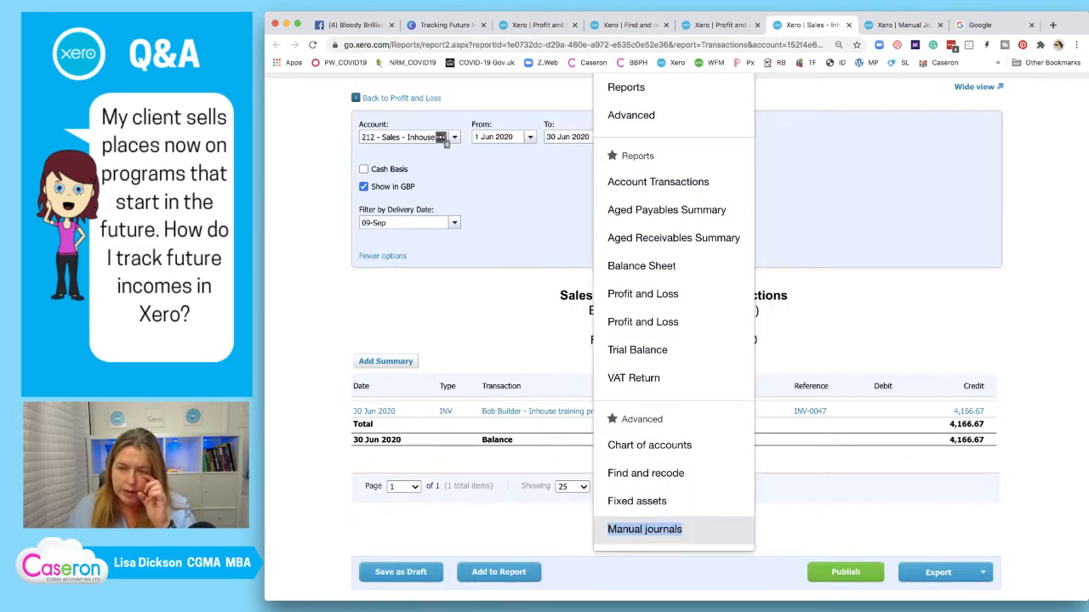
key("ctrl+shift+Tab")
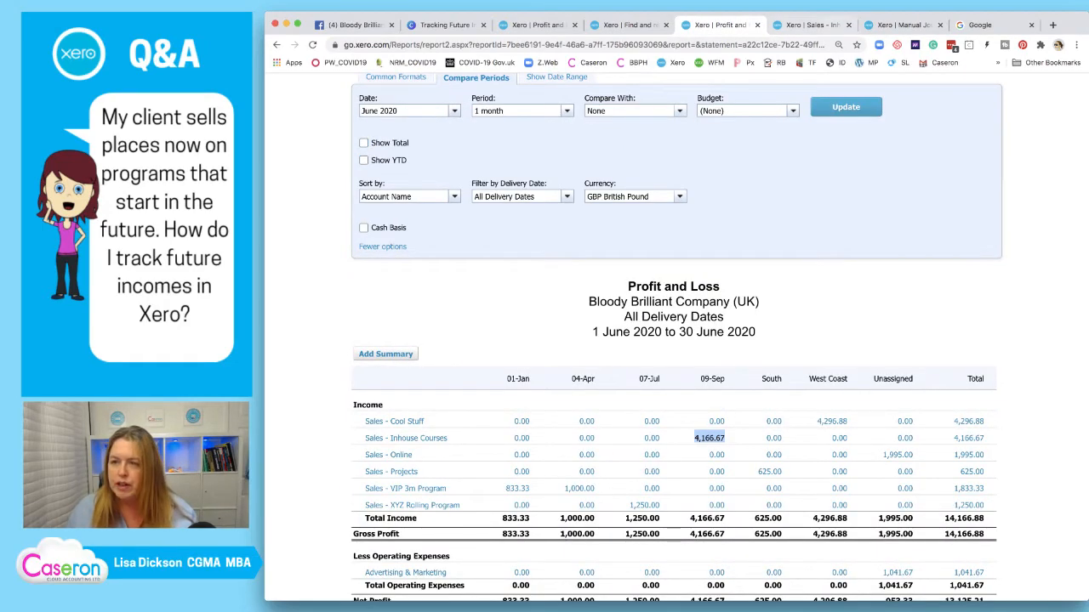
key("ctrl+Tab")
key("ctrl+Tab")
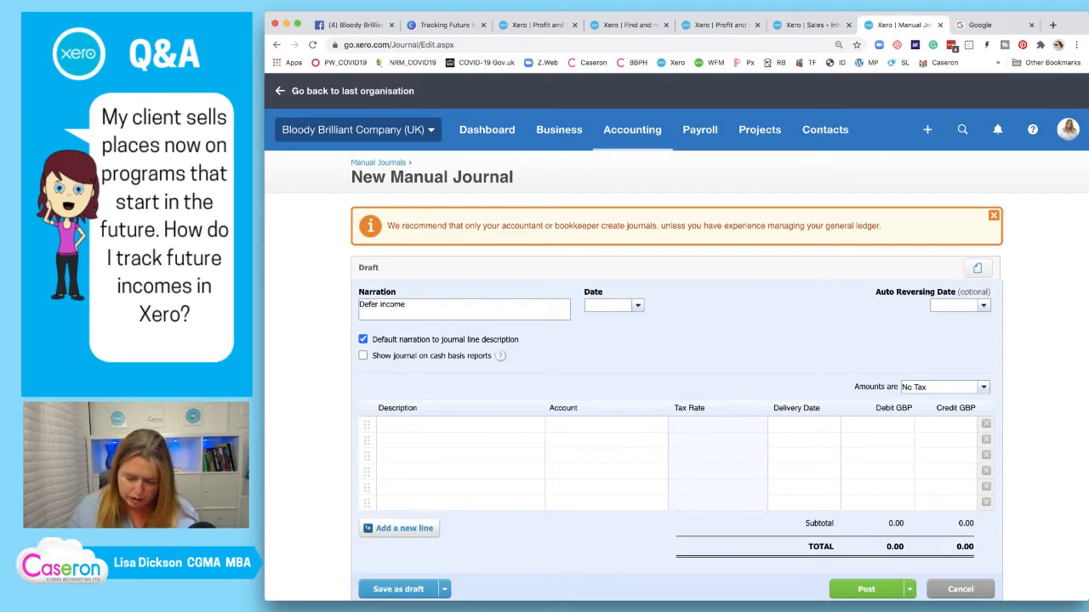
type("- ingou")
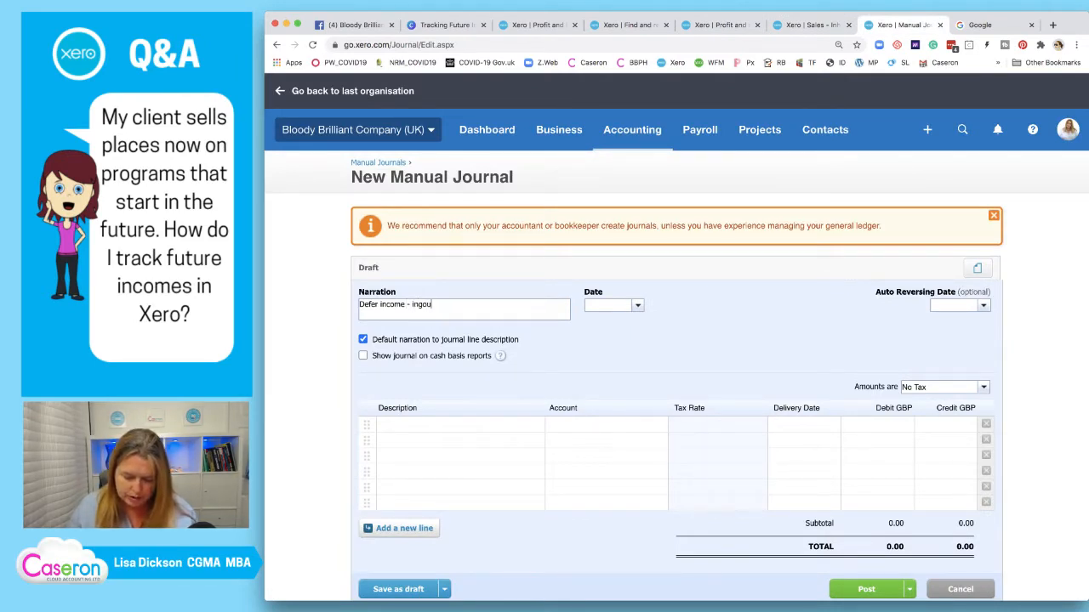
key("BackSpace")
key("BackSpace")
key("BackSpace")
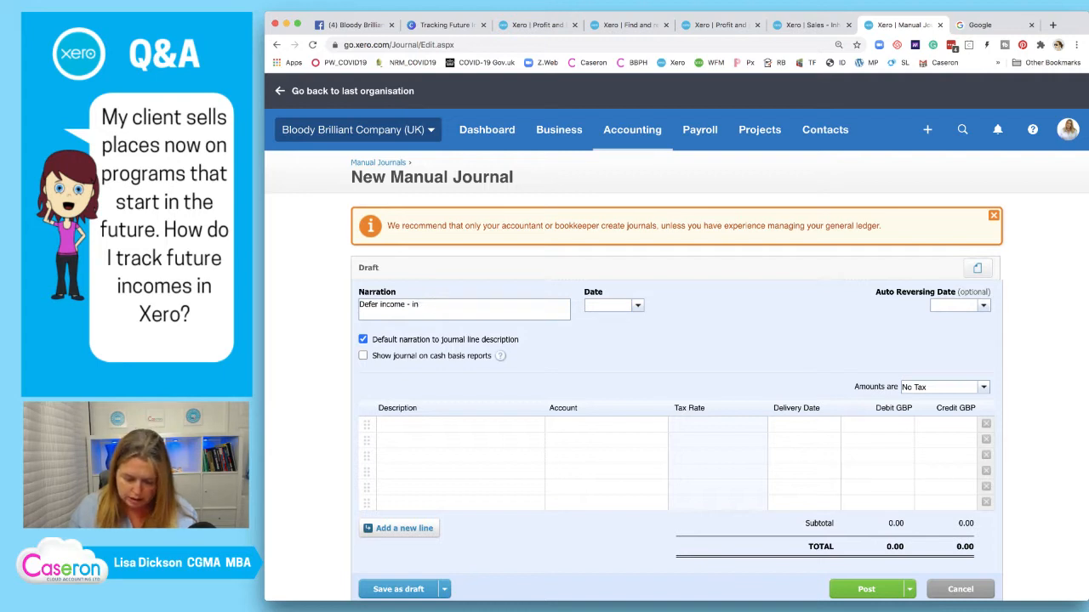
type("house ")
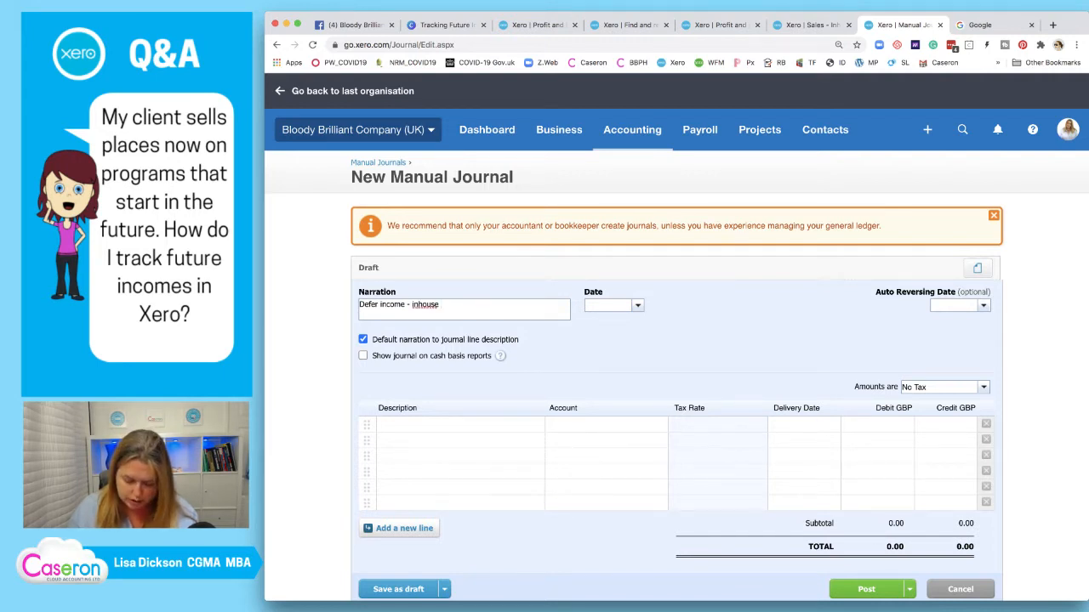
type("courses")
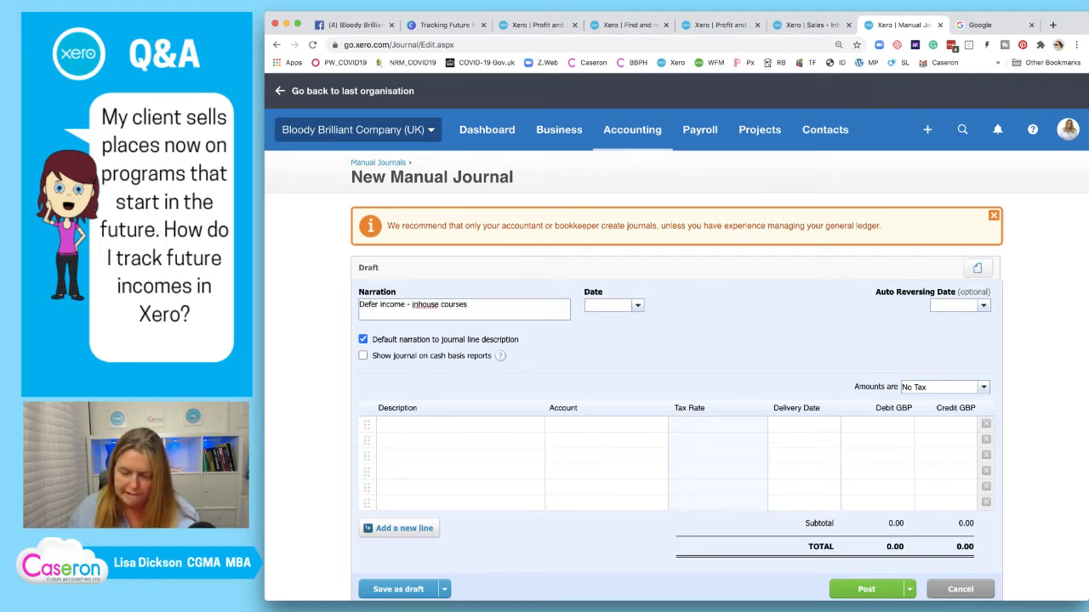
Add narration line 'Billed in June, relating to September', with a blank line in between
key("Return")
type("B")
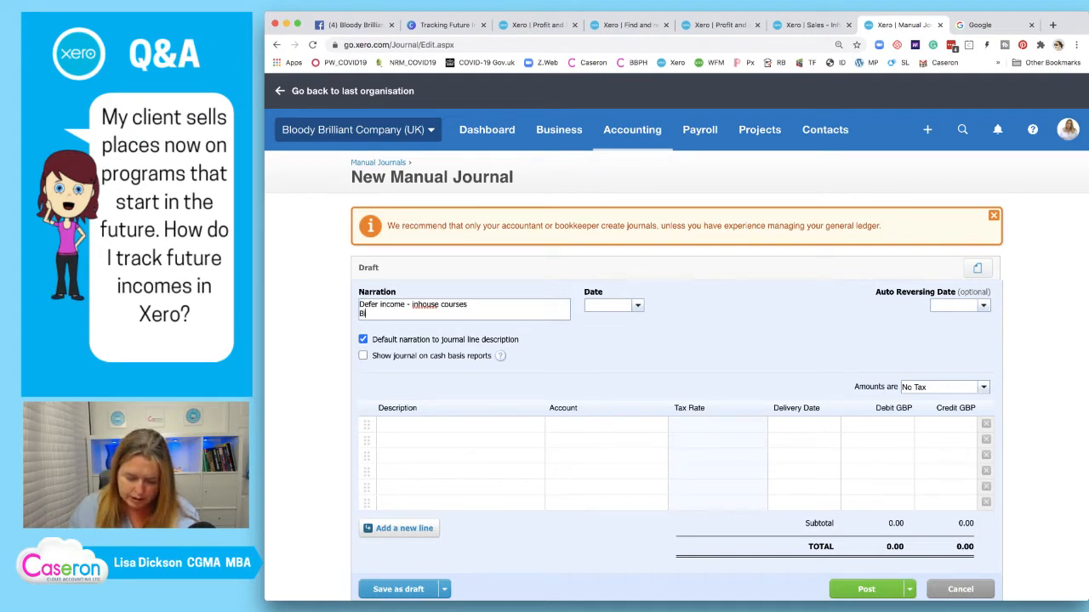
type("illed in June")
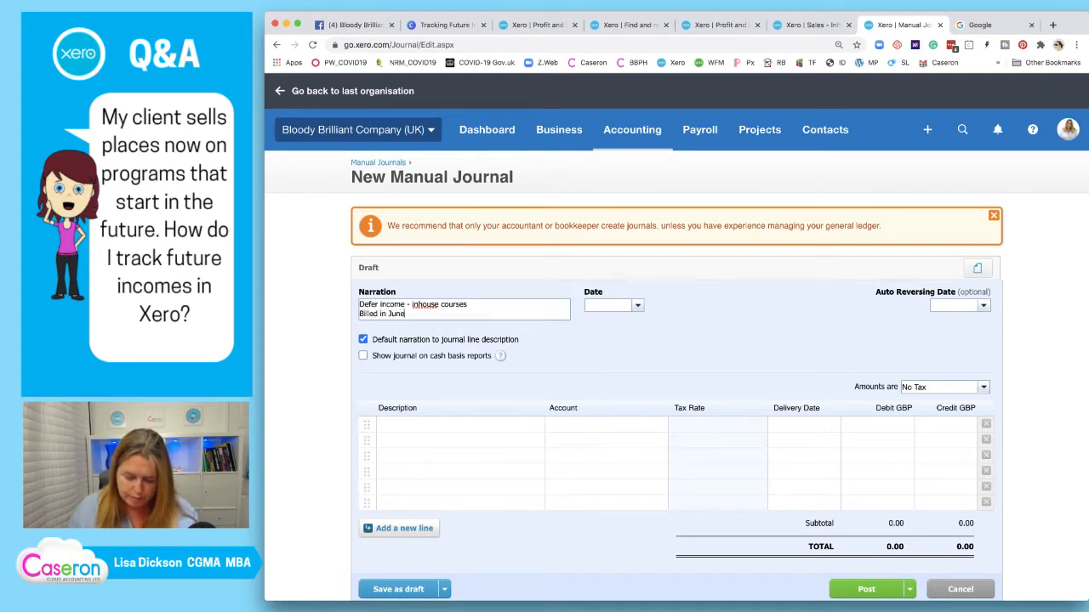
type(", relating to ")
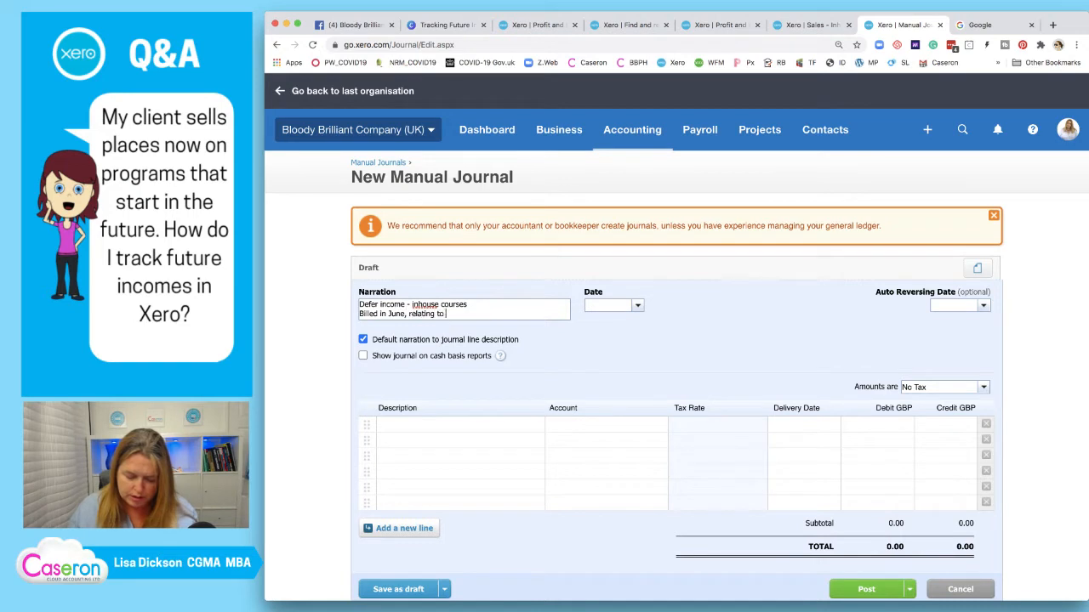
type("september")
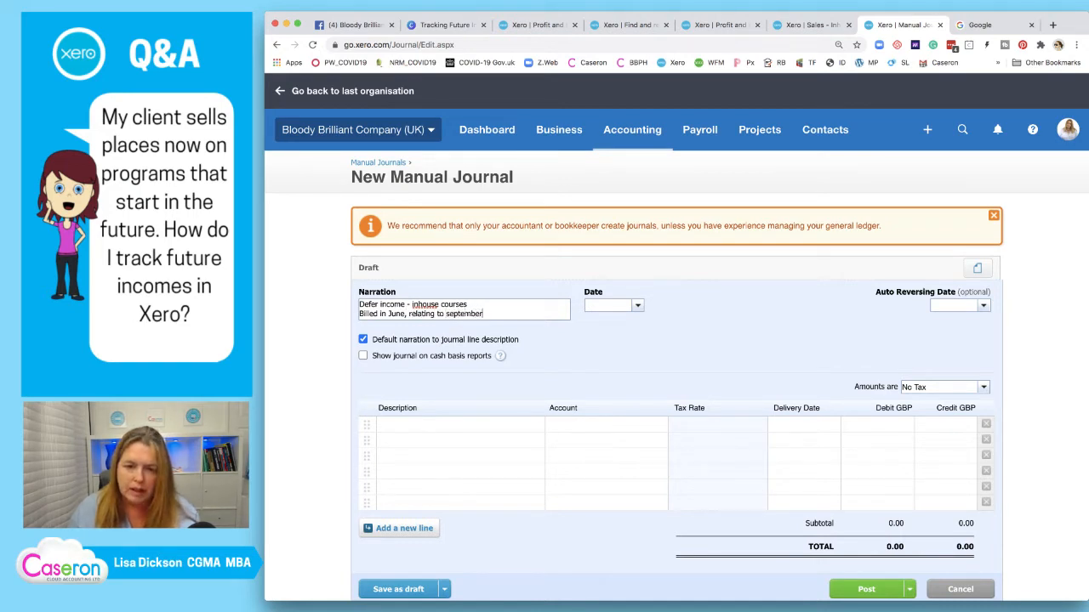
left_click(467, 305)
left_click(471, 314)
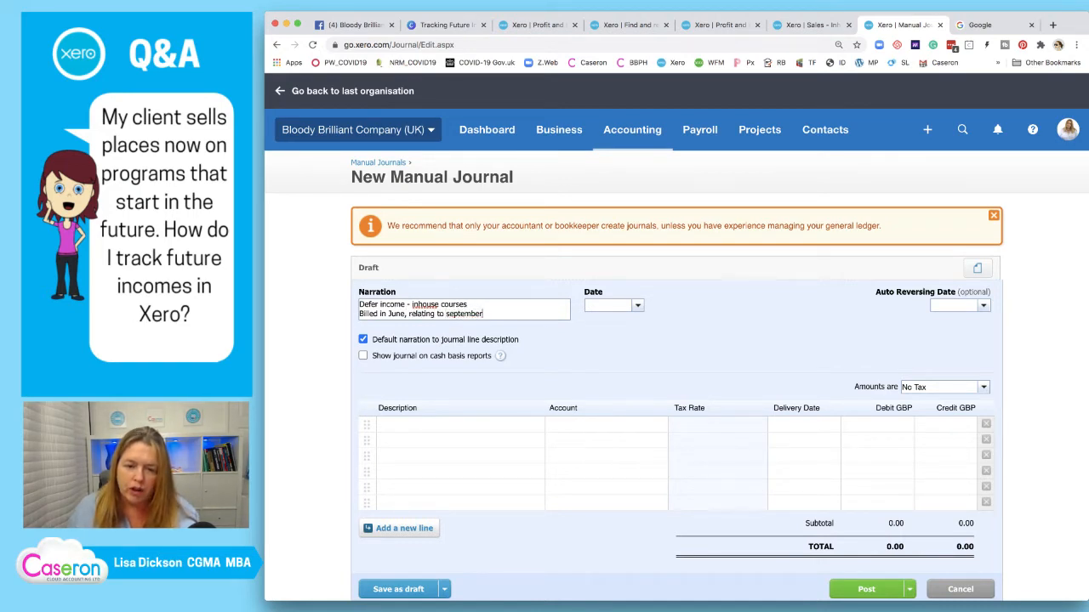
key("BackSpace")
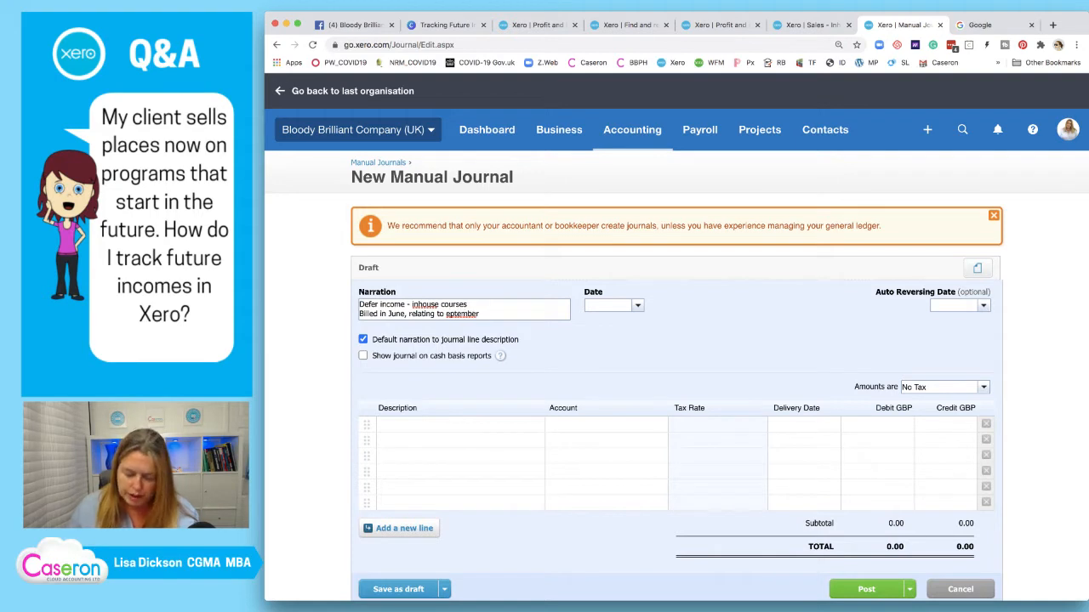
type("S")
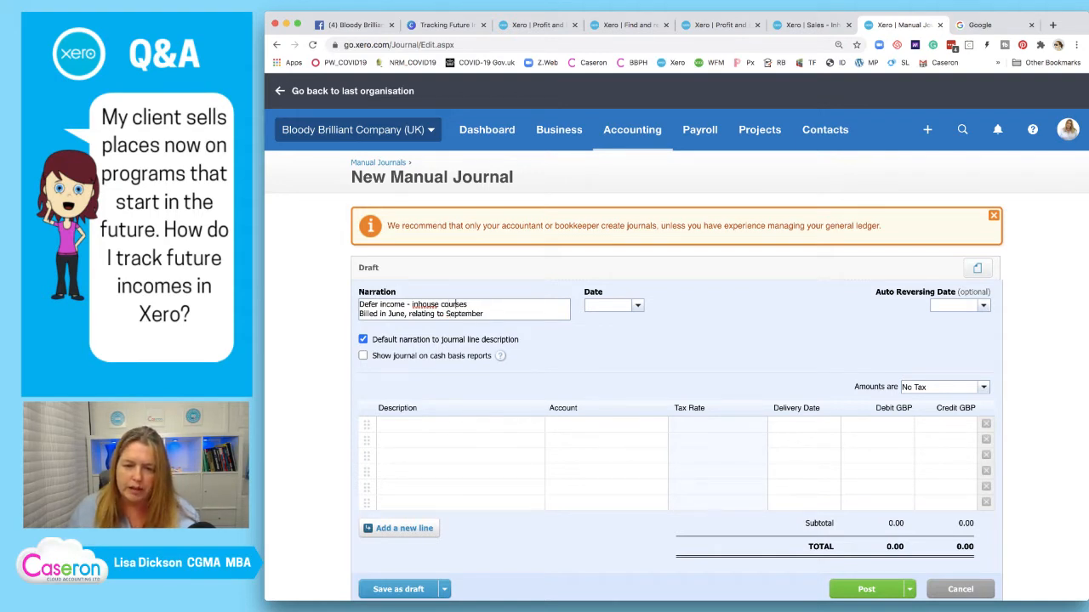
key("Return")
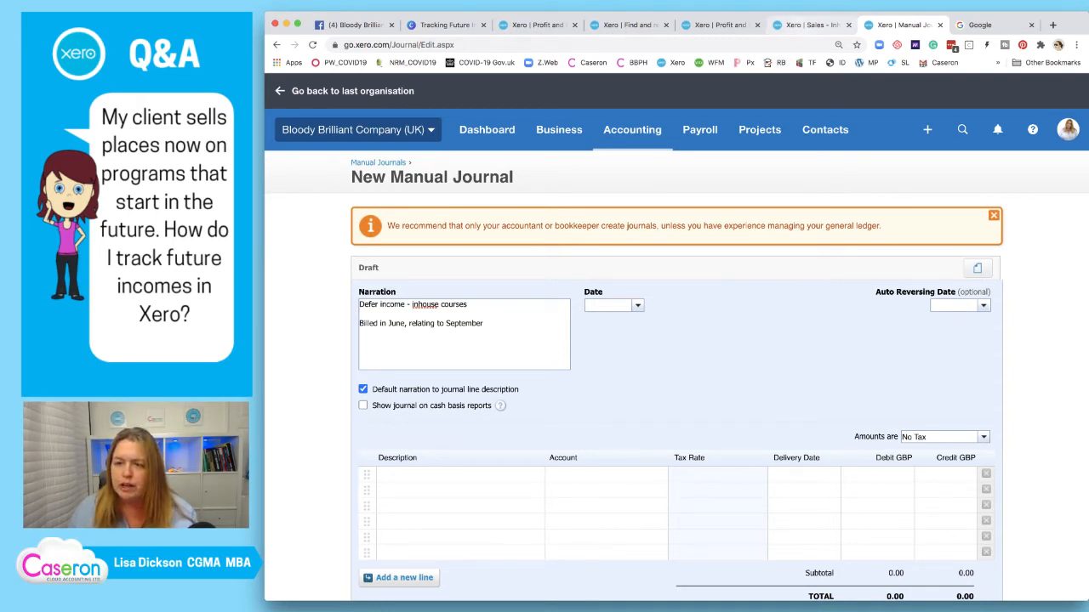
After checking the sales report, type a middle narration line linking INV47 to its customer
left_click(813, 24)
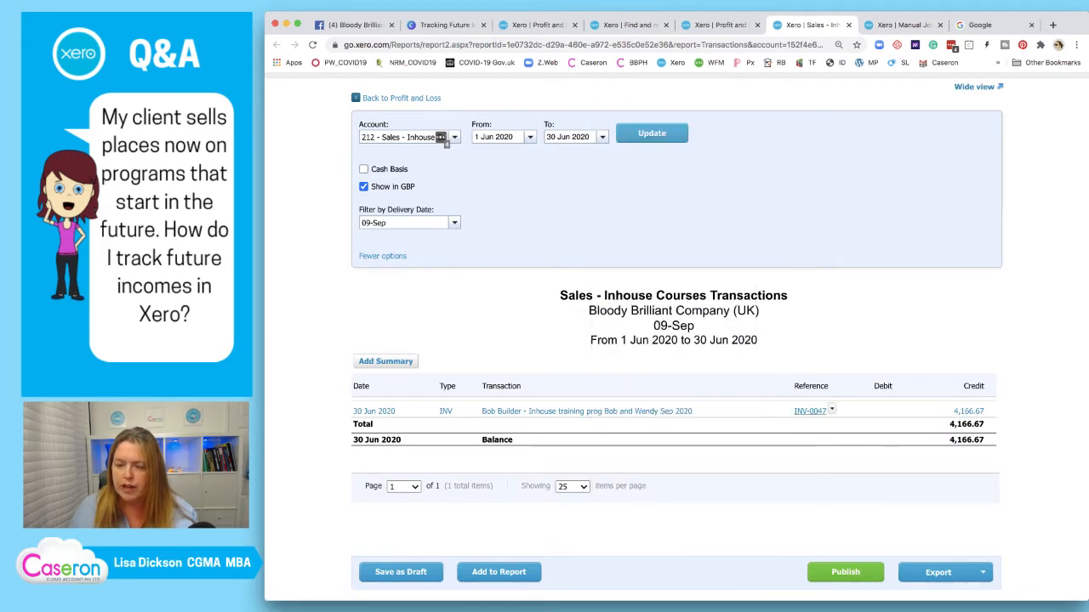
left_click(902, 24)
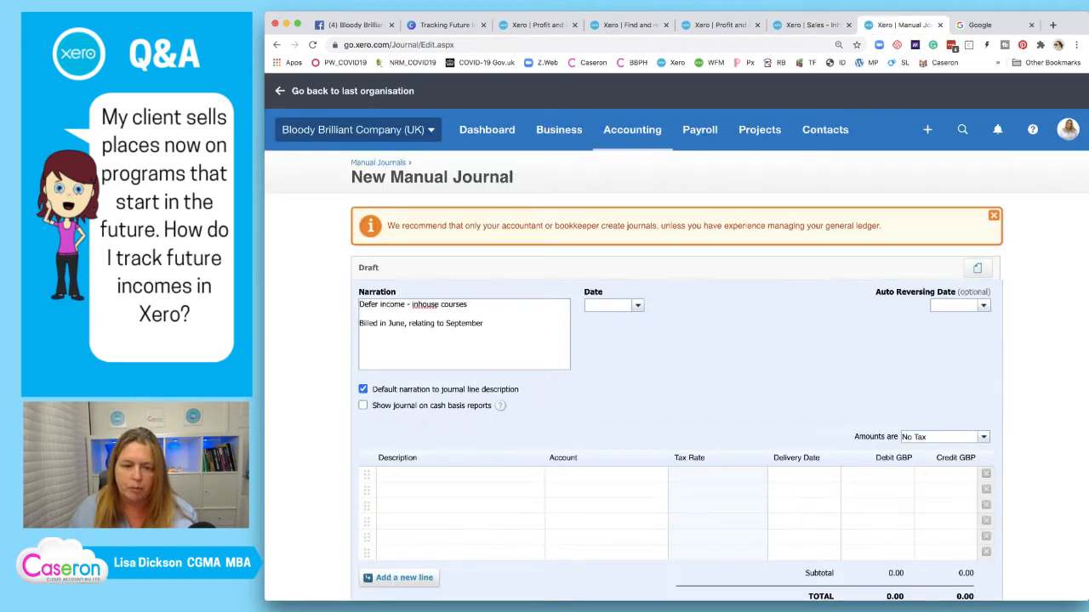
type("INV")
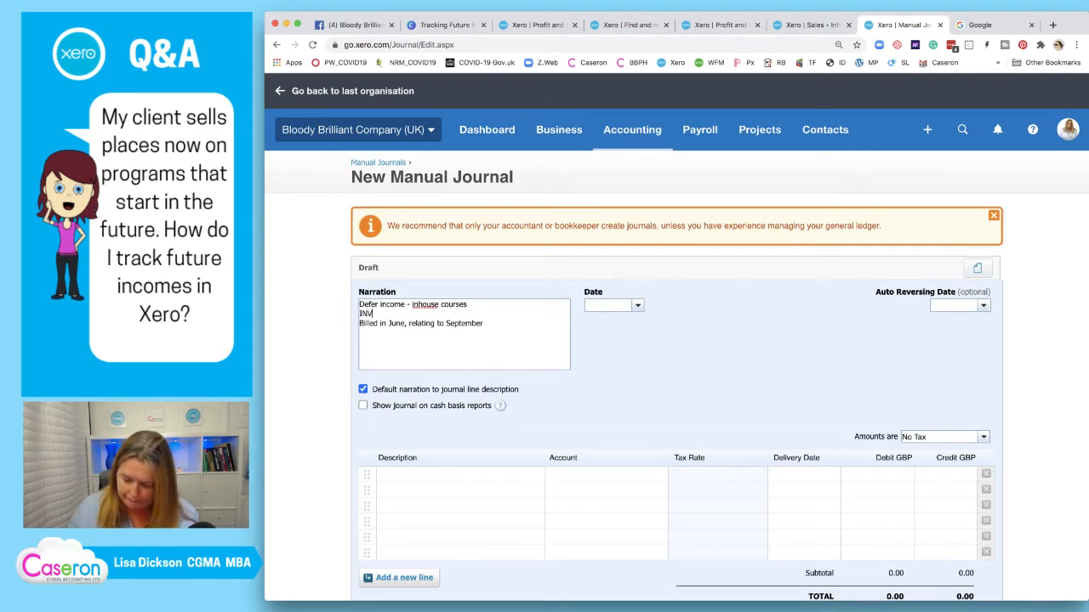
type("47")
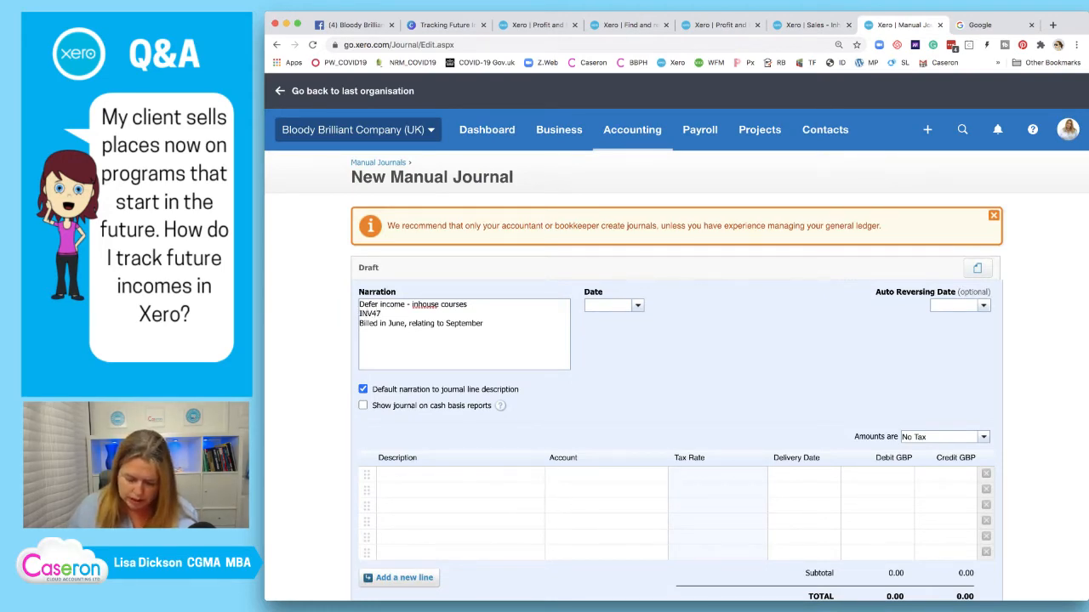
type(" = BOB")
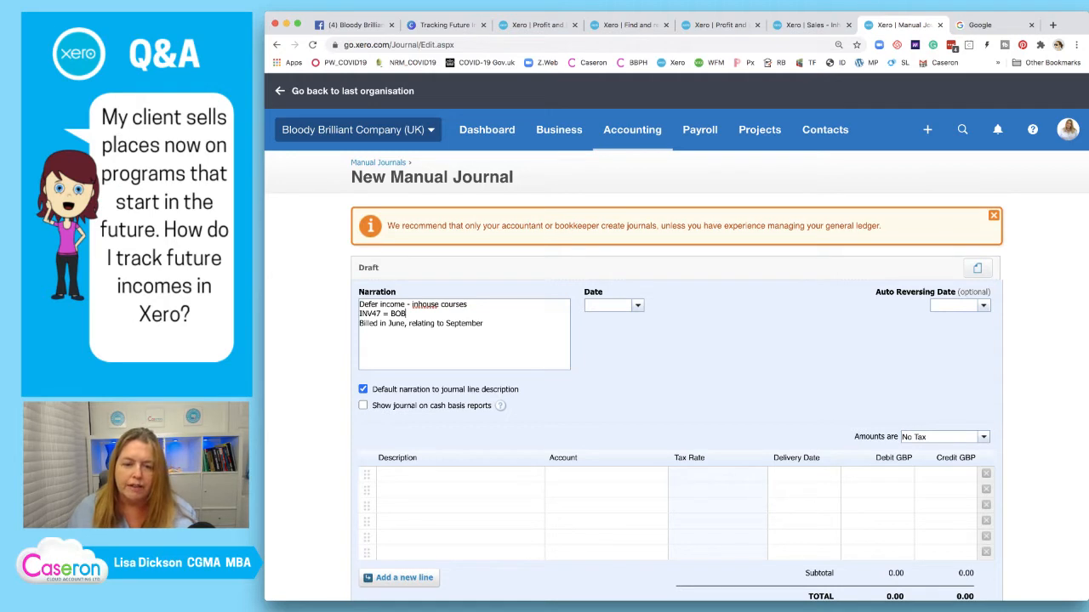
key("shift+Left")
key("shift+Left")
key("shift+Left")
key("shift+Left")
key("shift+Left")
key("shift+Left")
key("shift+Left")
key("shift+Left")
key("shift+Left")
key("shift+Left")
key("shift+Left")
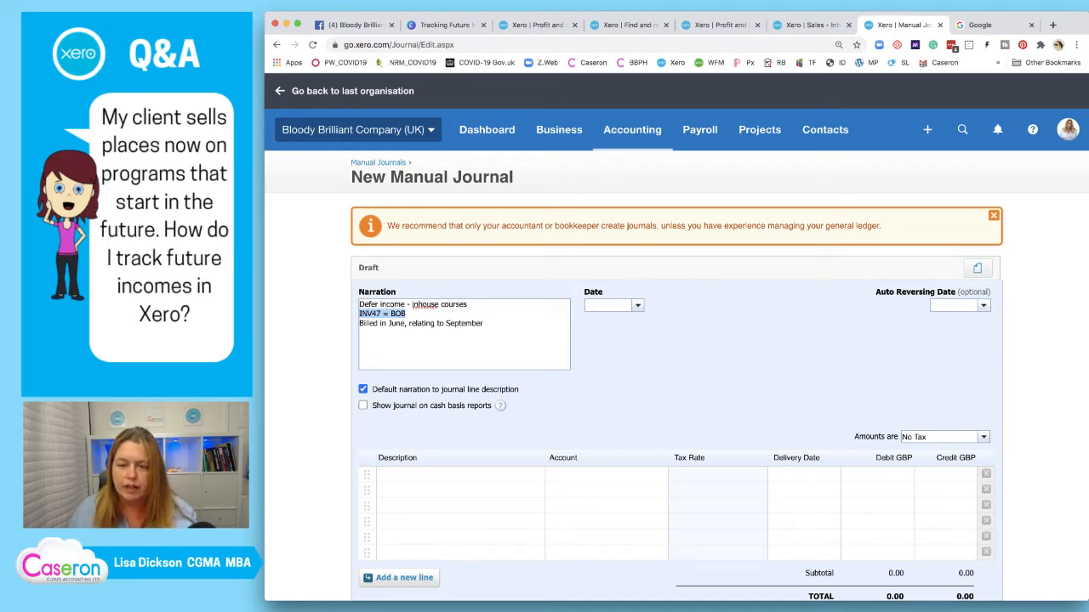
Date the journal 30/06/2020 and set the auto-reversing date to 01/09/2020
left_click(607, 305)
type("30/")
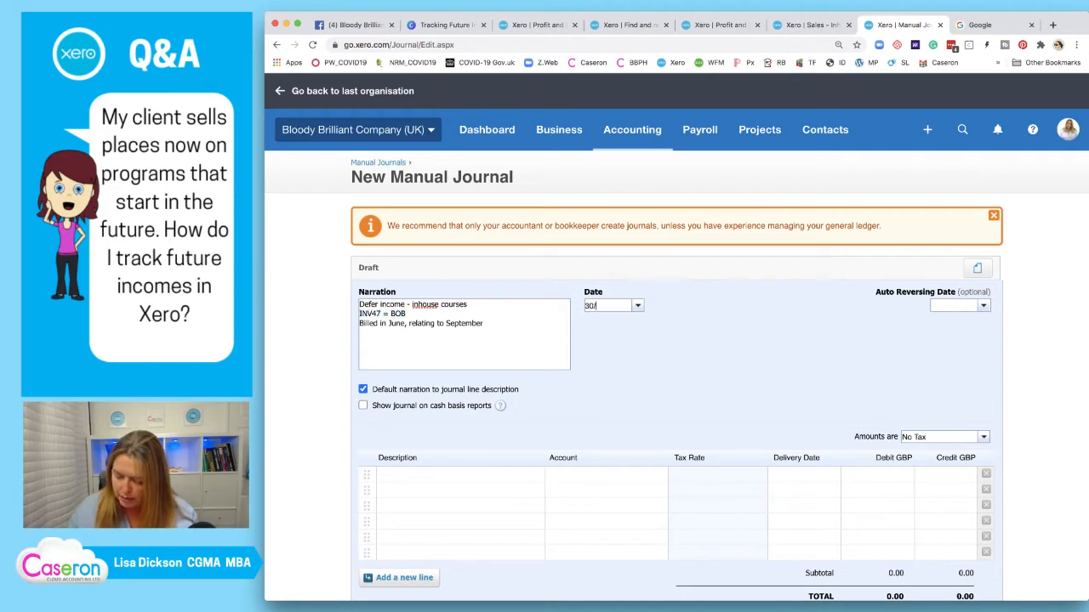
type("06/20")
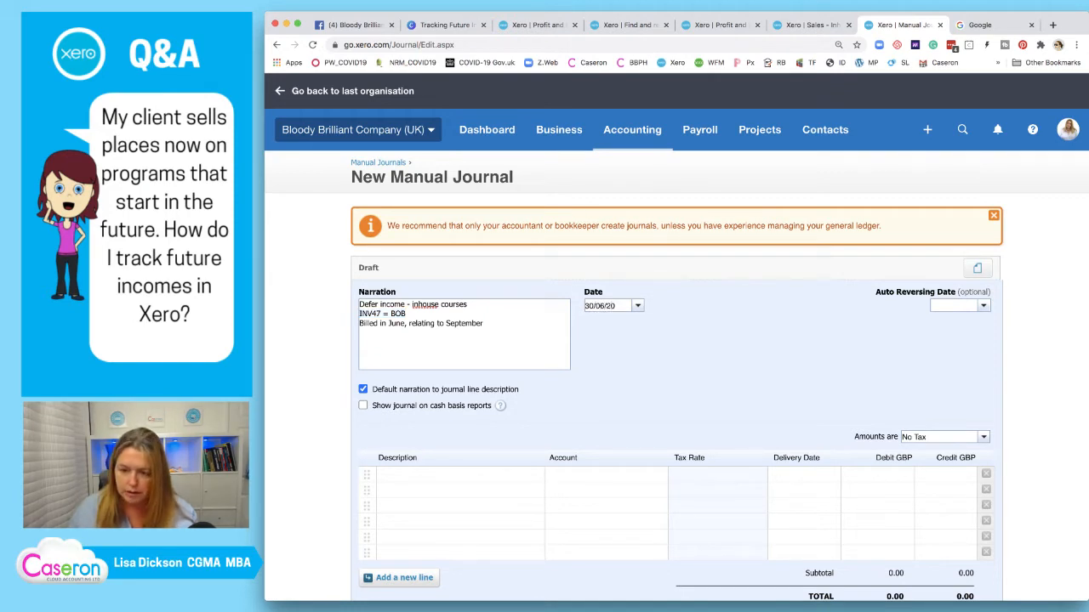
type("20")
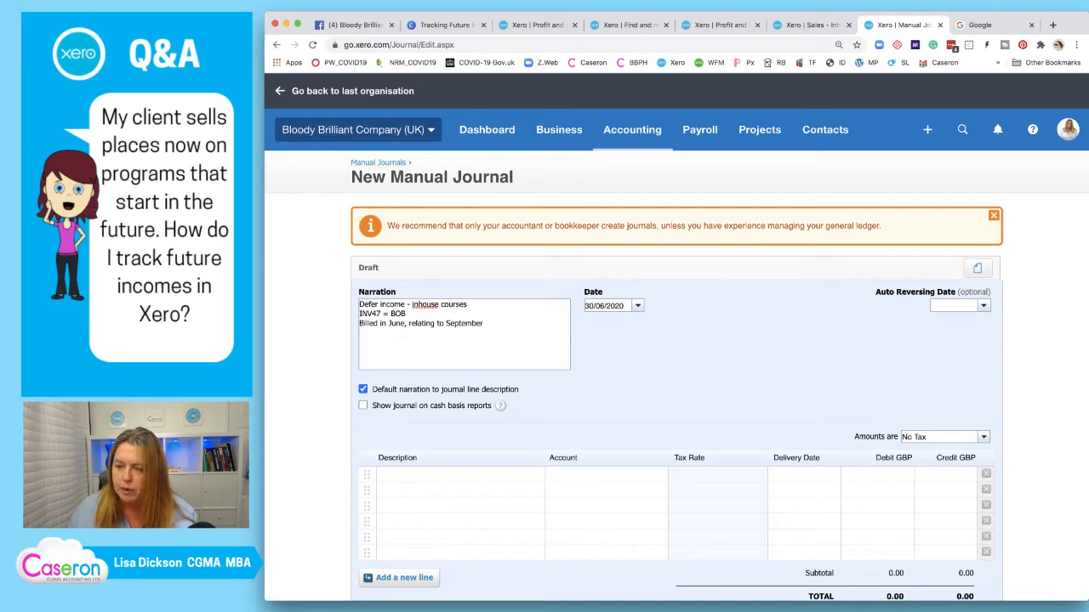
key("Tab")
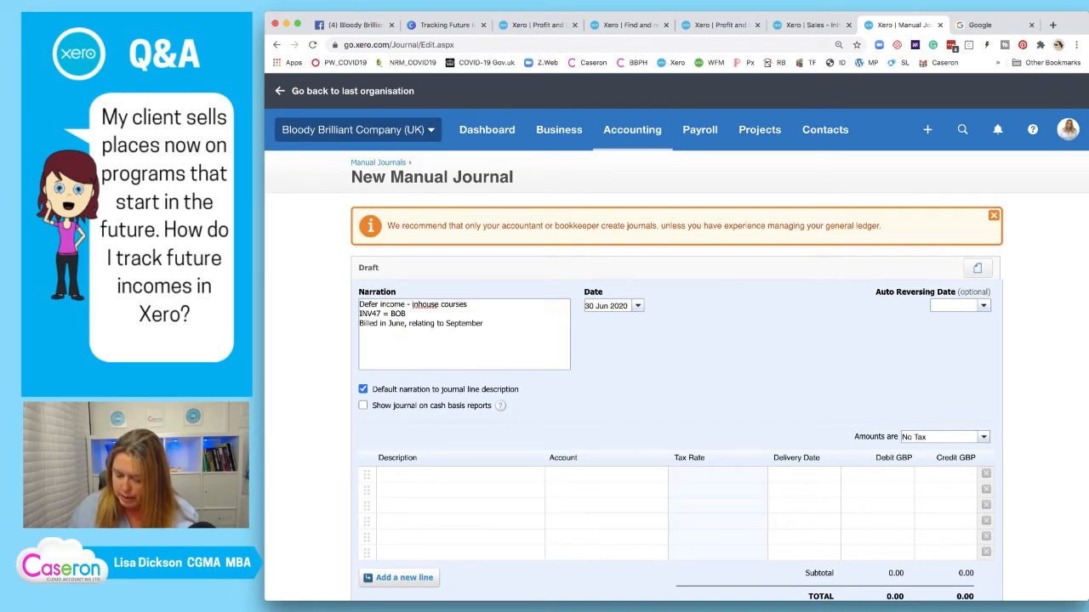
type("01/0")
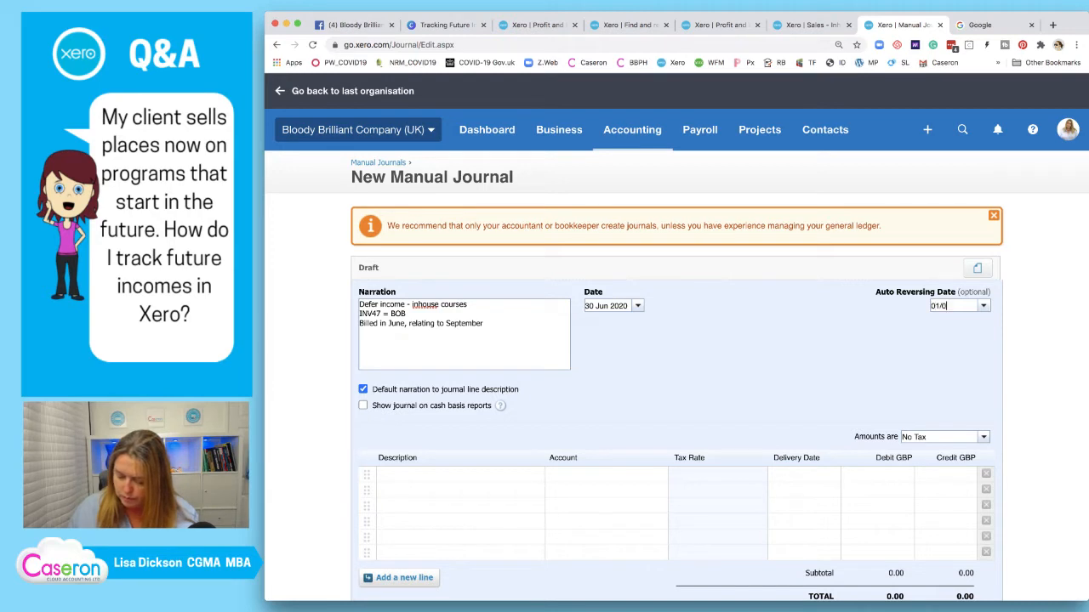
type("9/2020")
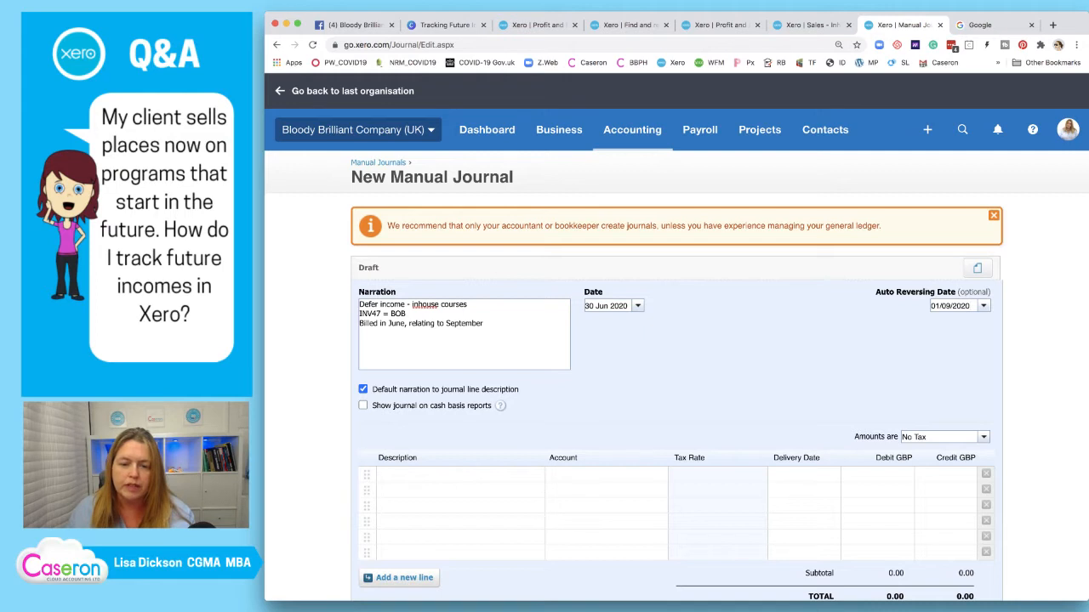
scroll(676, 337, "down", 1)
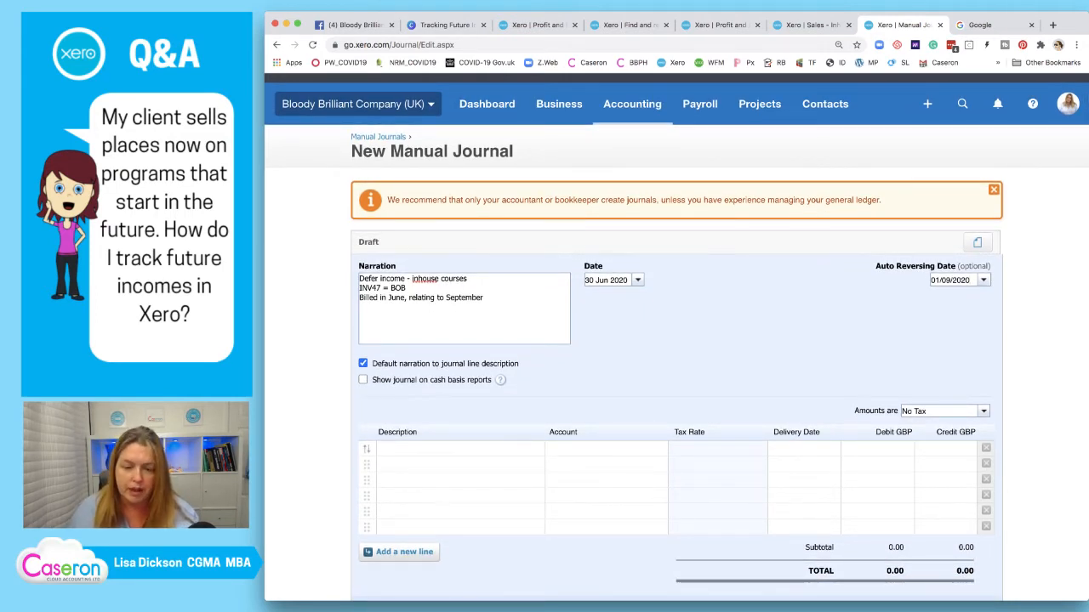
key("Tab")
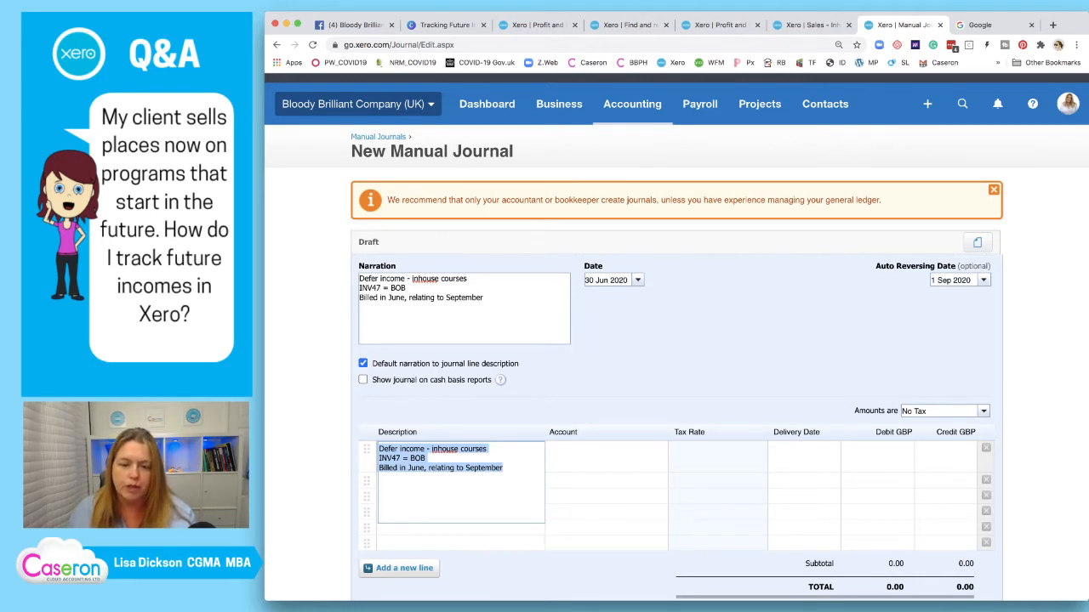
Code the first journal line to 212 Sales - Inhouse Courses, matching the invoice's sales account
left_click(510, 568)
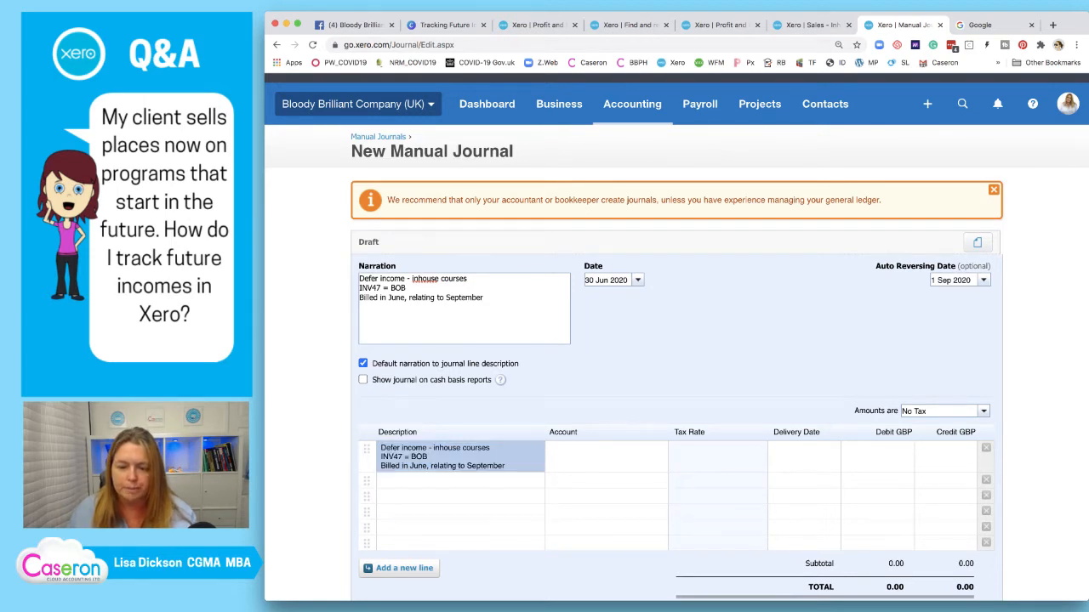
left_click(459, 481)
left_click(606, 455)
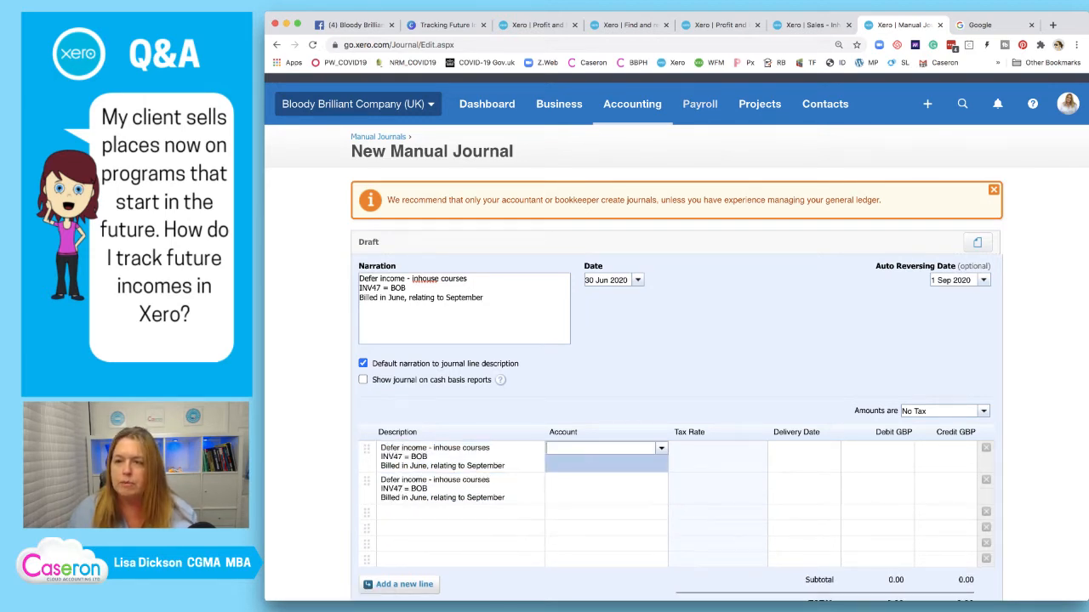
left_click(808, 25)
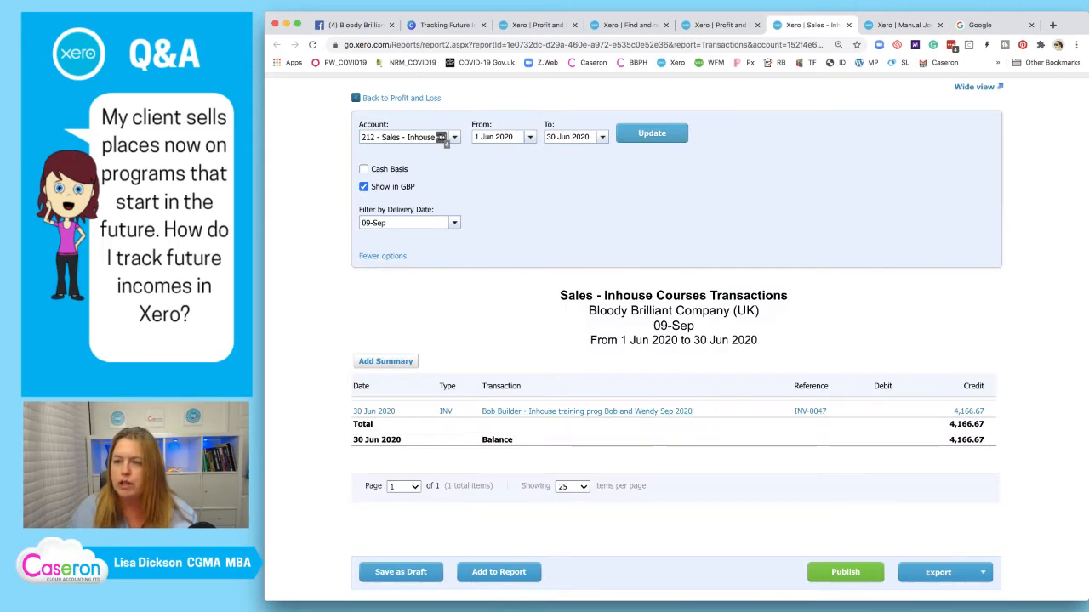
key("ctrl+Tab")
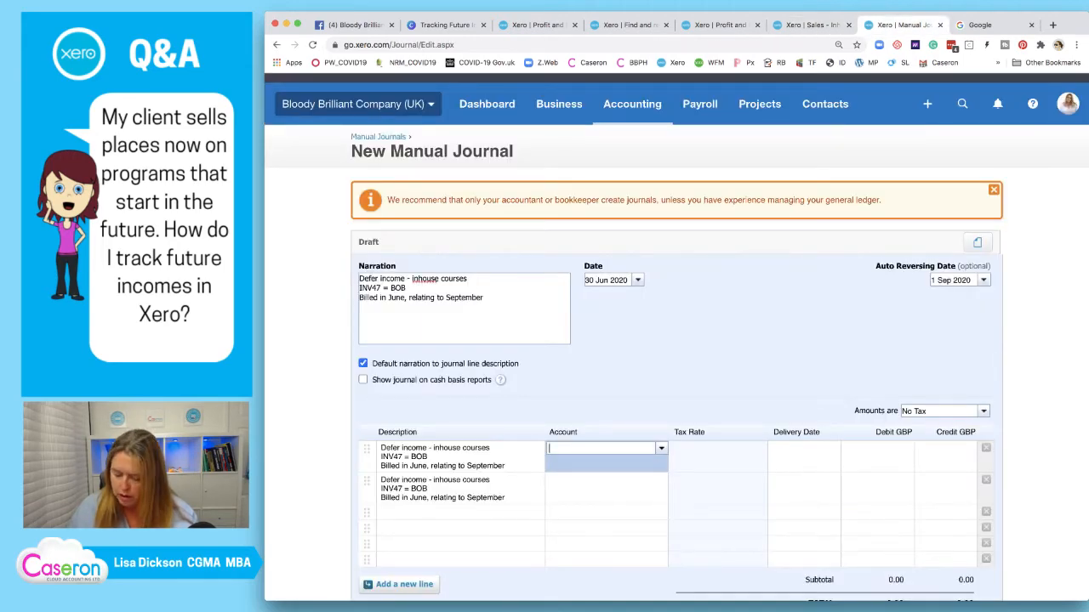
type("212")
key("Return")
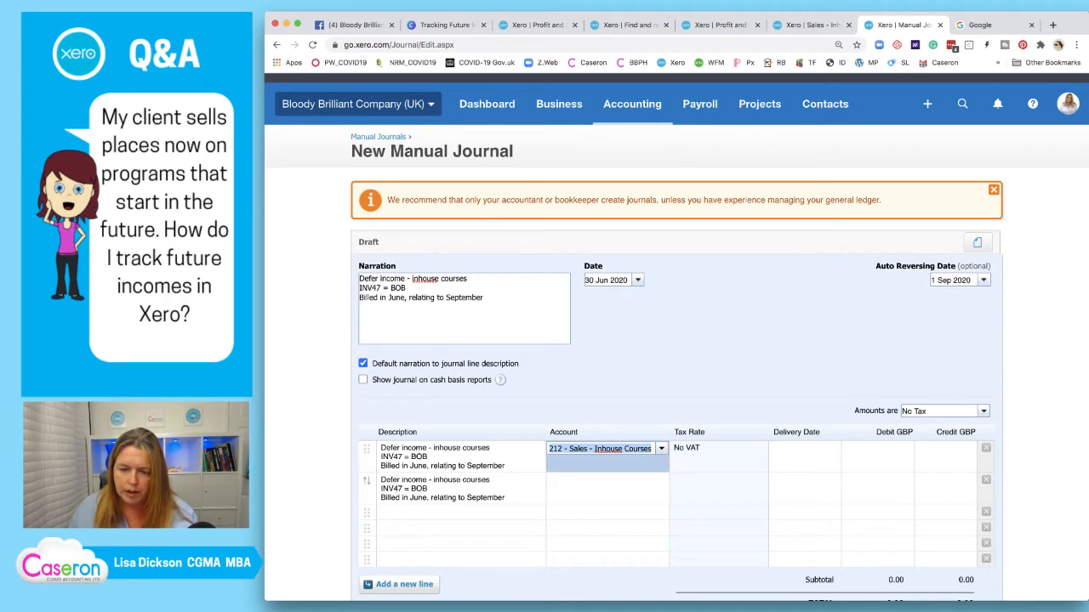
Code the second line to 811 Income In Advance - Courses rather than 810 Income in Advance
left_click(602, 480)
type("81")
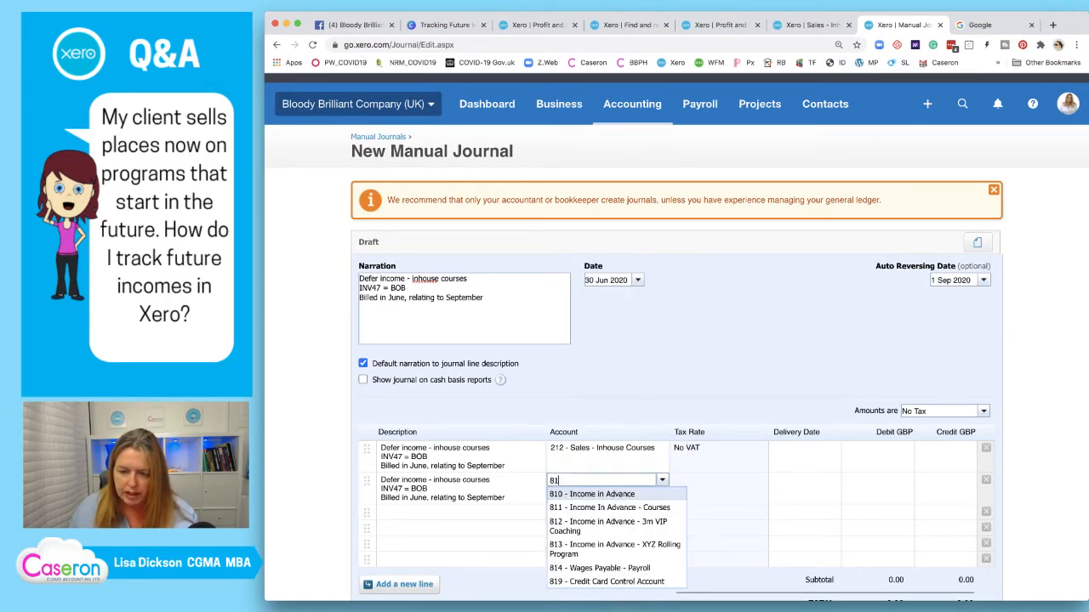
key("Down")
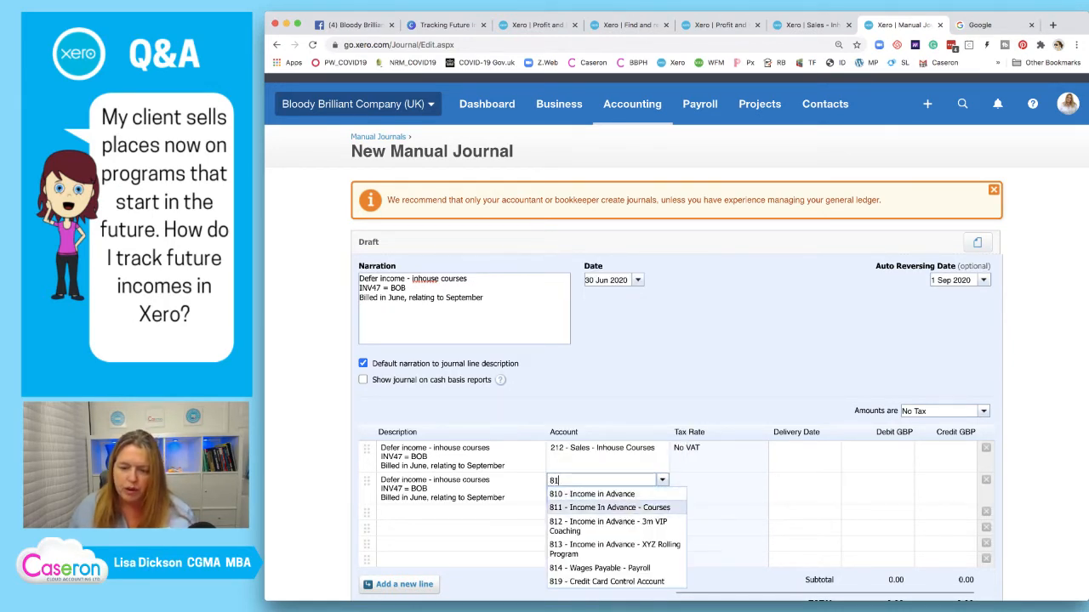
key("Up")
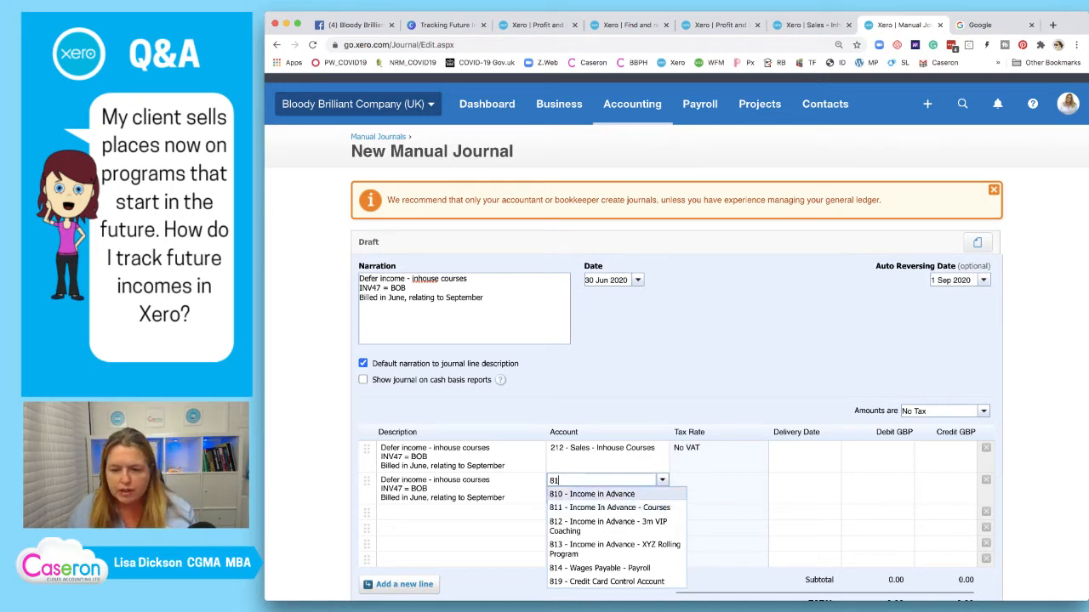
key("Down")
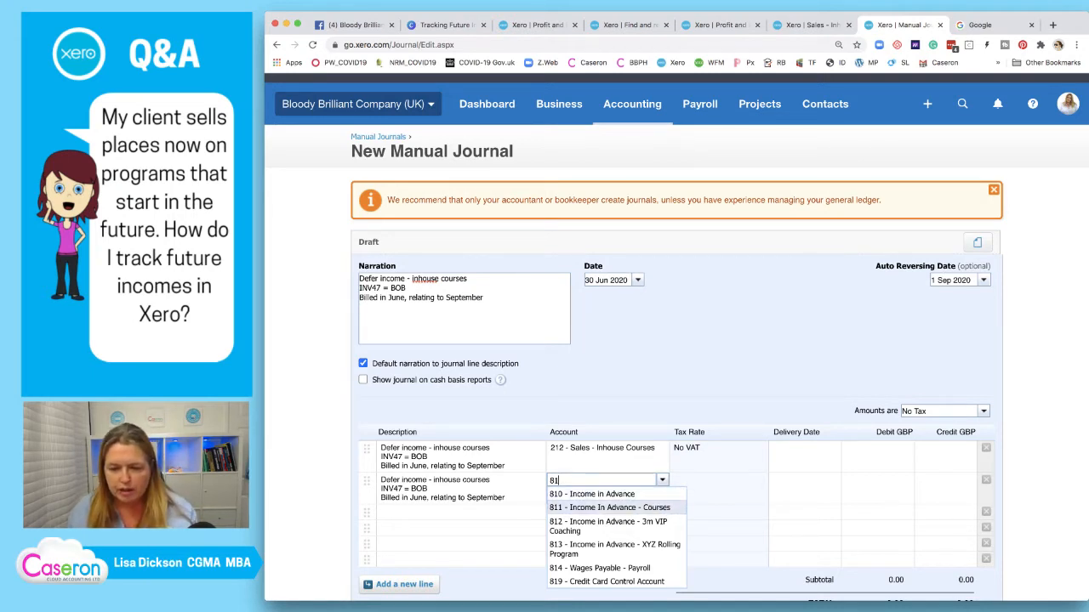
key("Down")
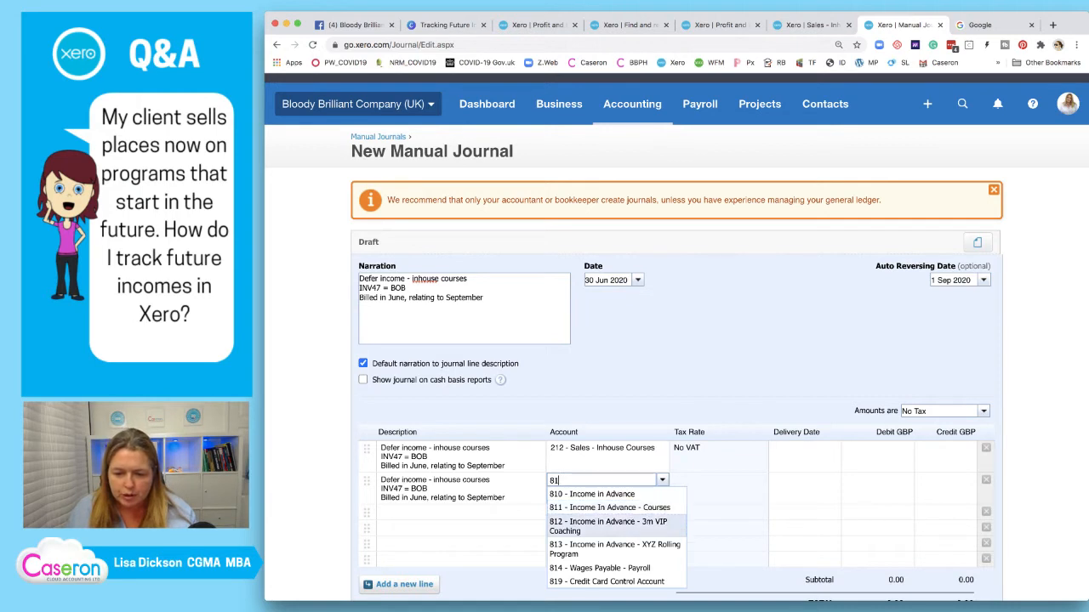
key("Up")
key("Down")
key("Down")
key("Up")
key("Up")
key("Down")
key("Down")
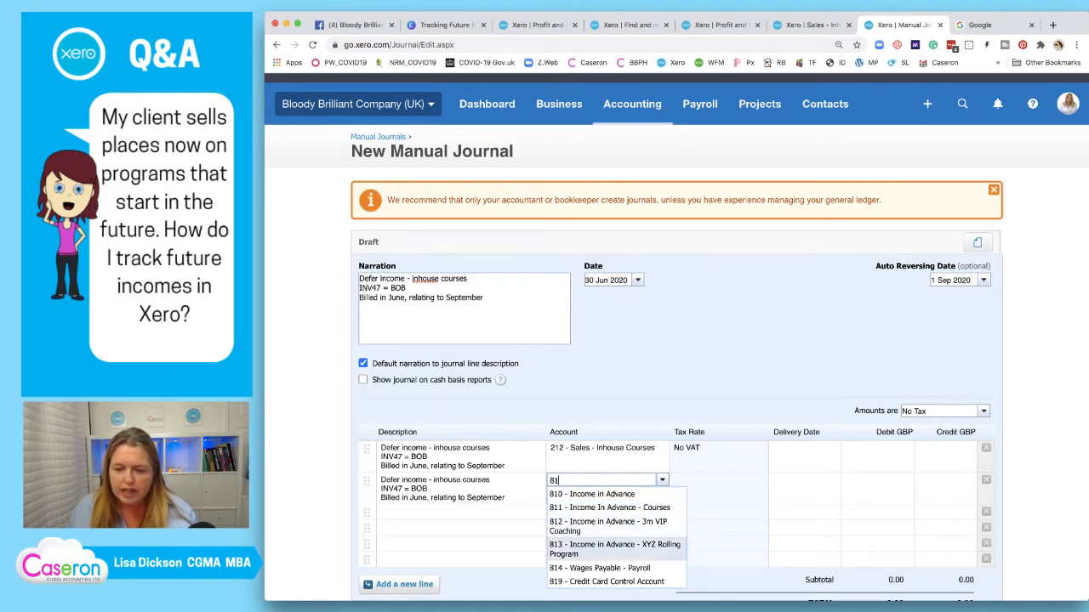
key("Up")
key("Up")
key("Down")
key("Up")
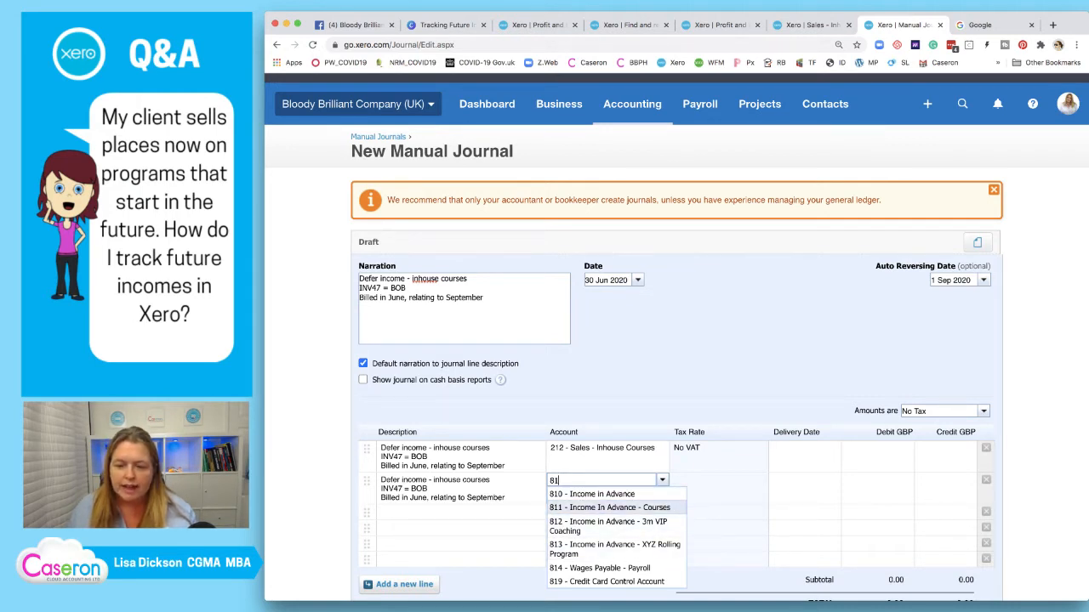
key("Up")
key("Down")
key("Down")
key("Up")
key("Up")
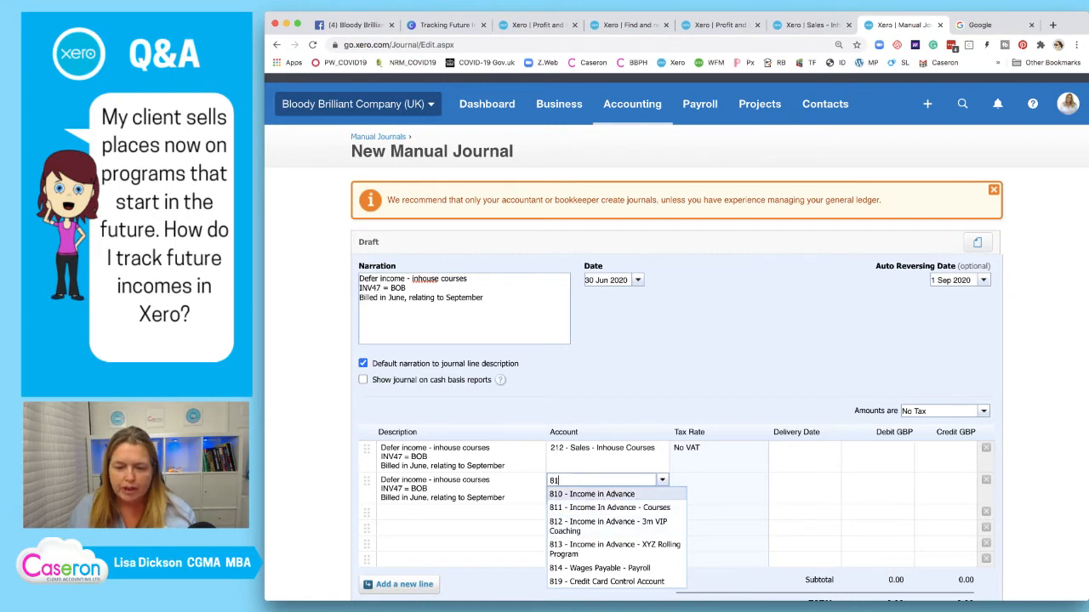
key("Down")
key("Down")
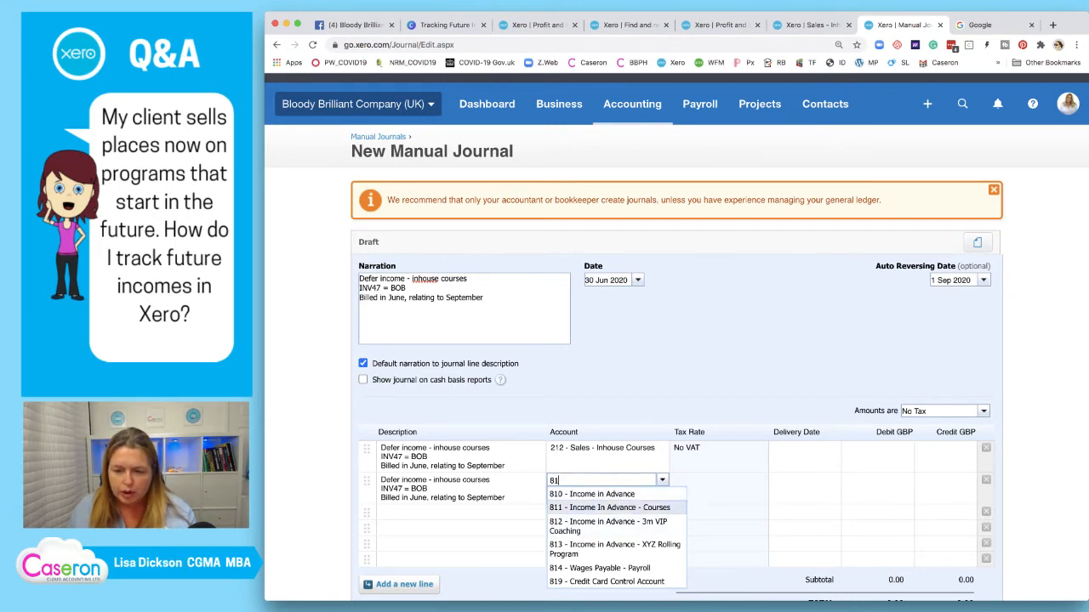
key("Up")
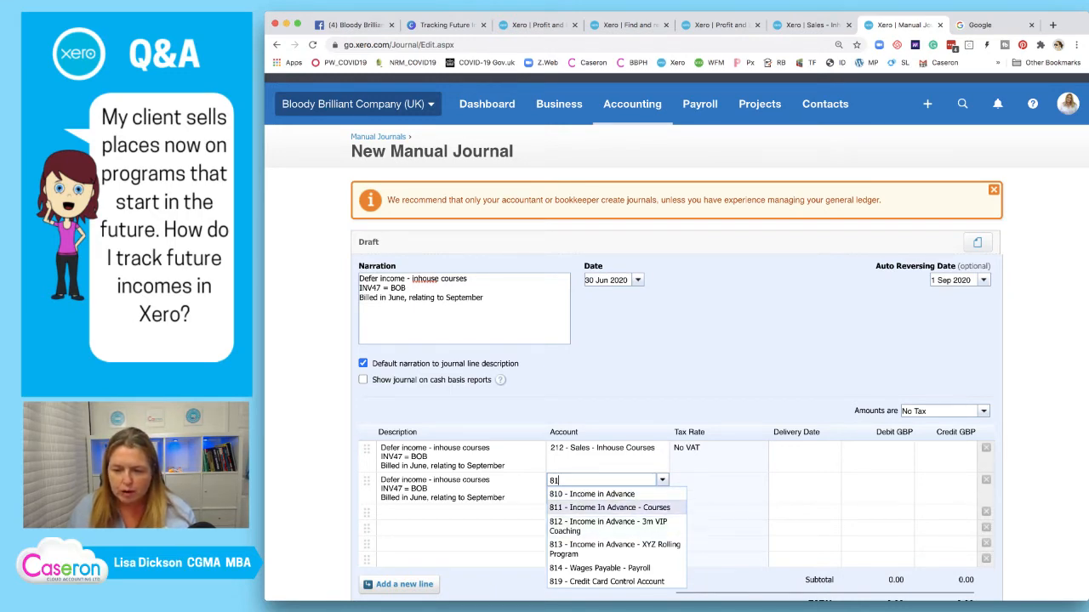
key("Return")
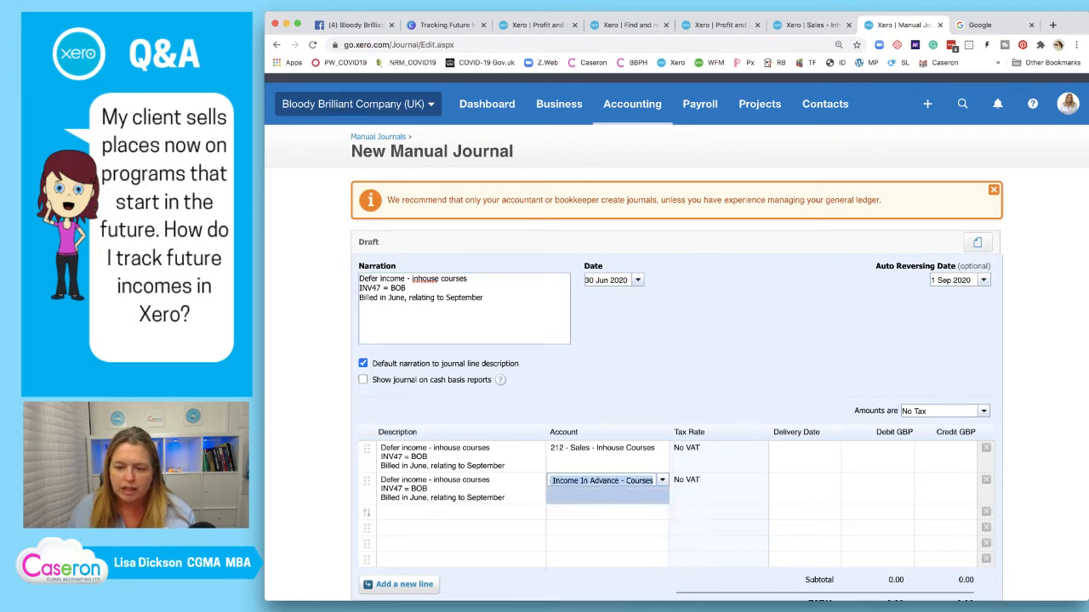
key("Tab")
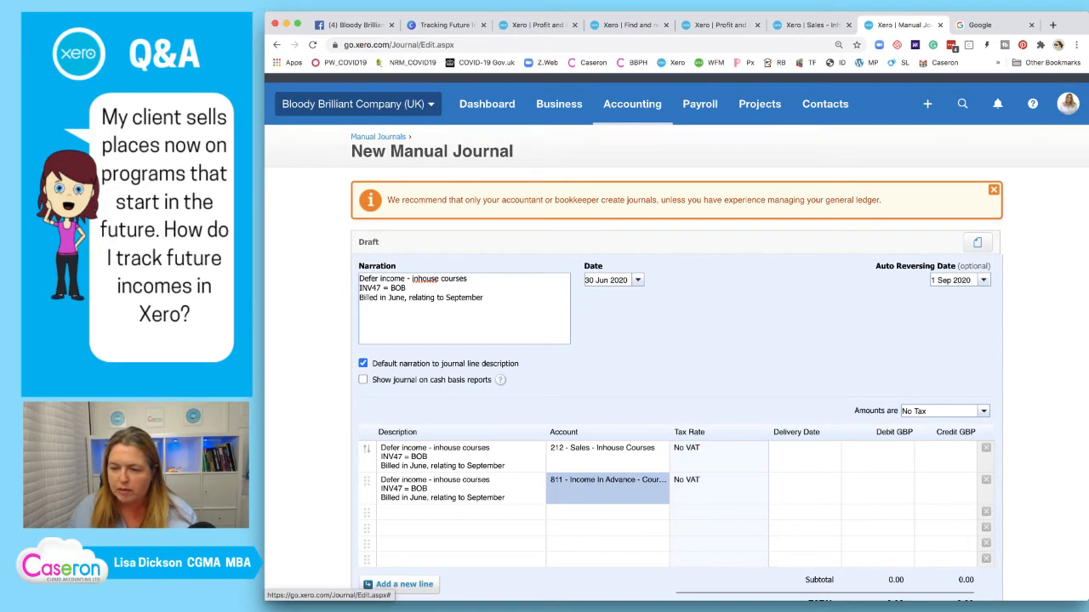
Set both lines' delivery date to 09-Sep, then view the sales transactions report
left_click(804, 453)
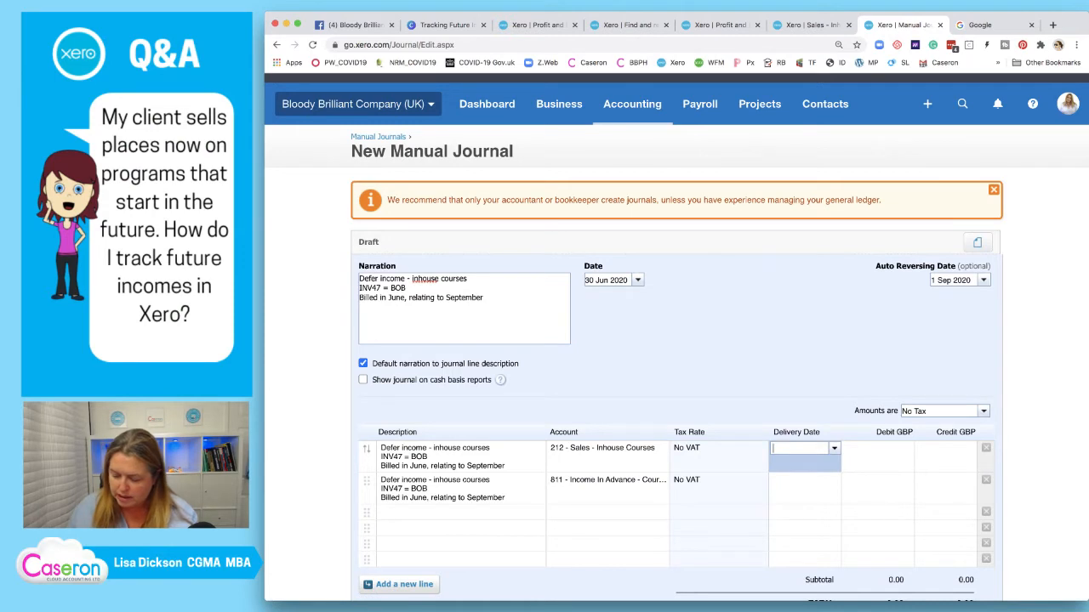
type("09")
key("Return")
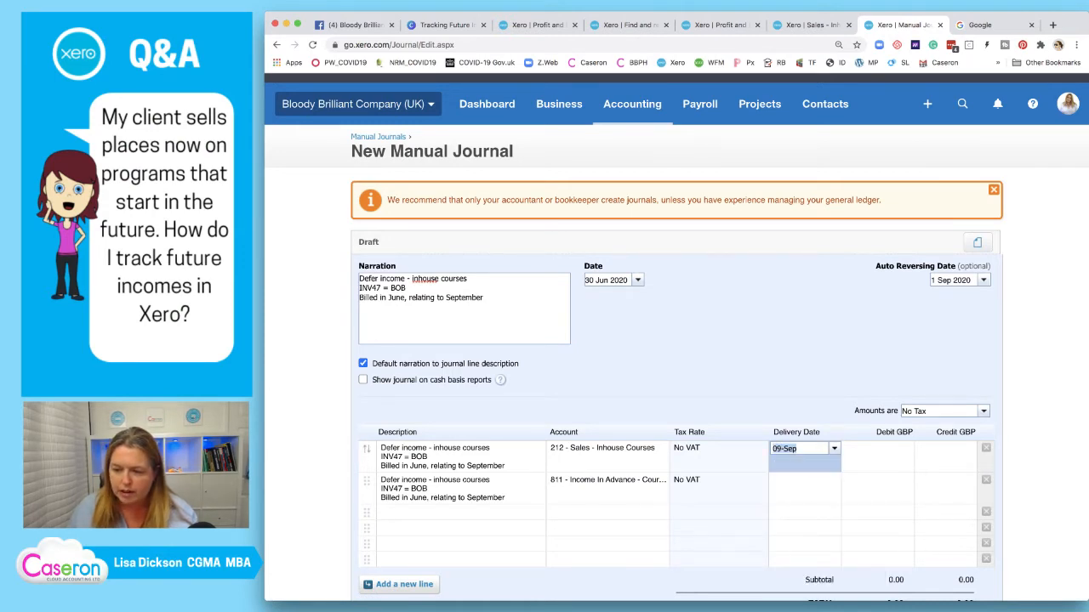
key("Return")
type("09")
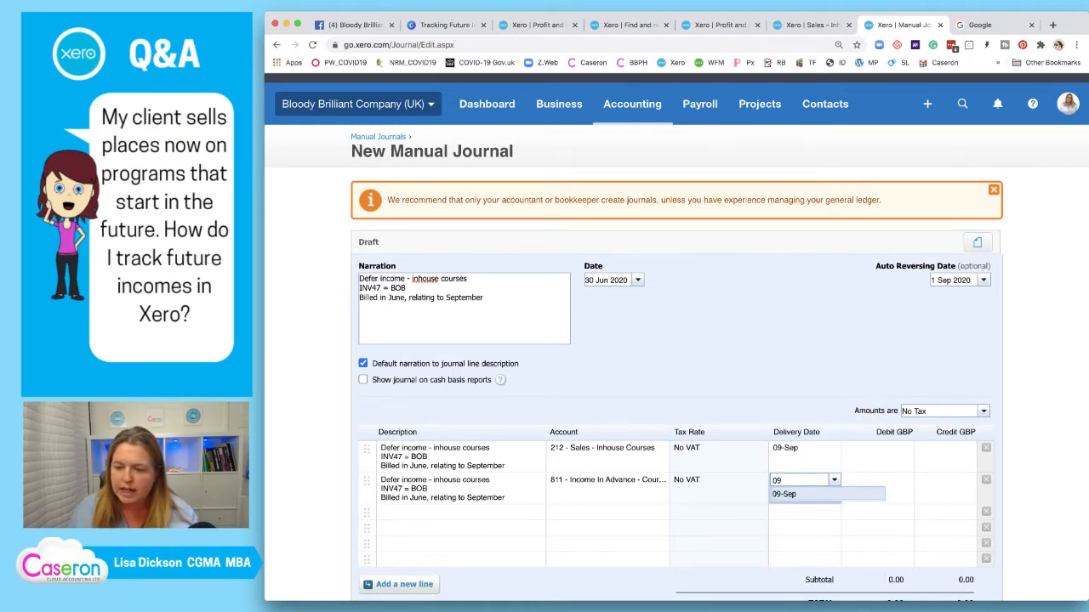
key("Return")
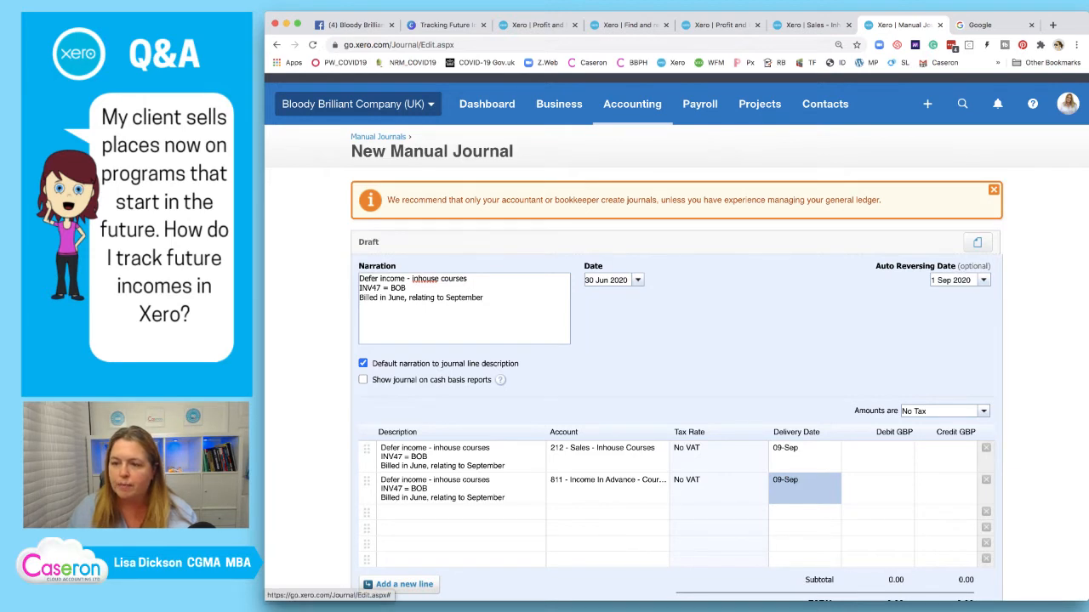
left_click(811, 26)
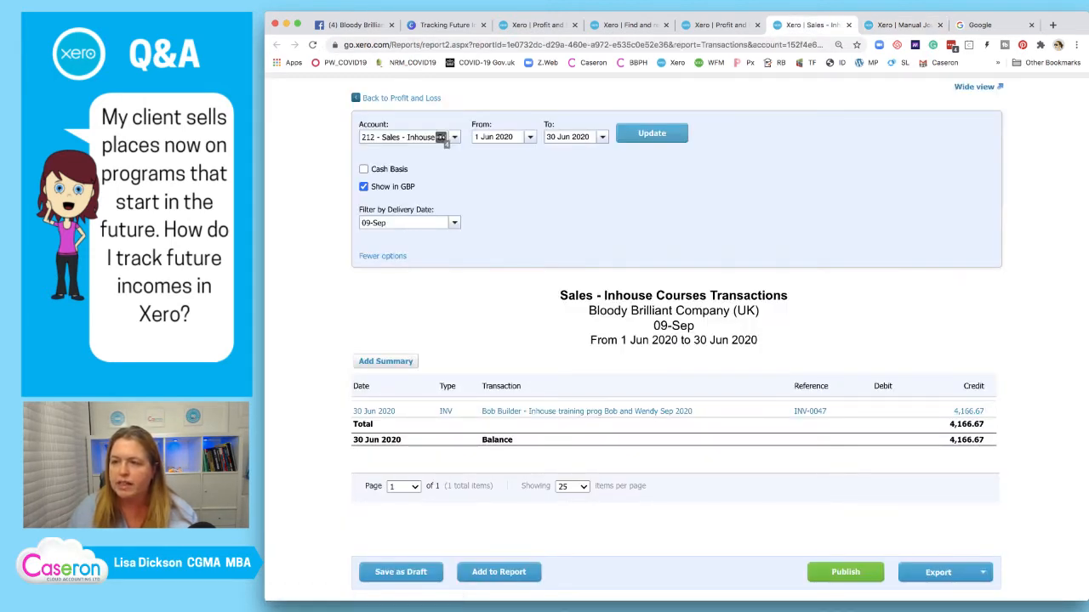
Enter 4,166.67 as the line-one debit and the line-two credit on the journal
left_click(902, 25)
left_click(878, 456)
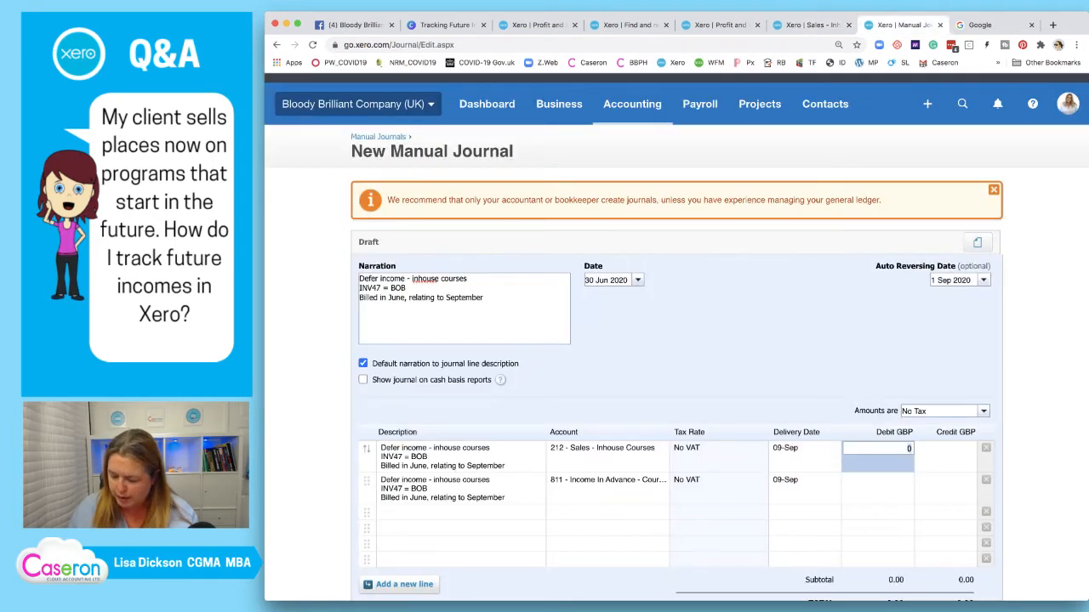
type("4166.67")
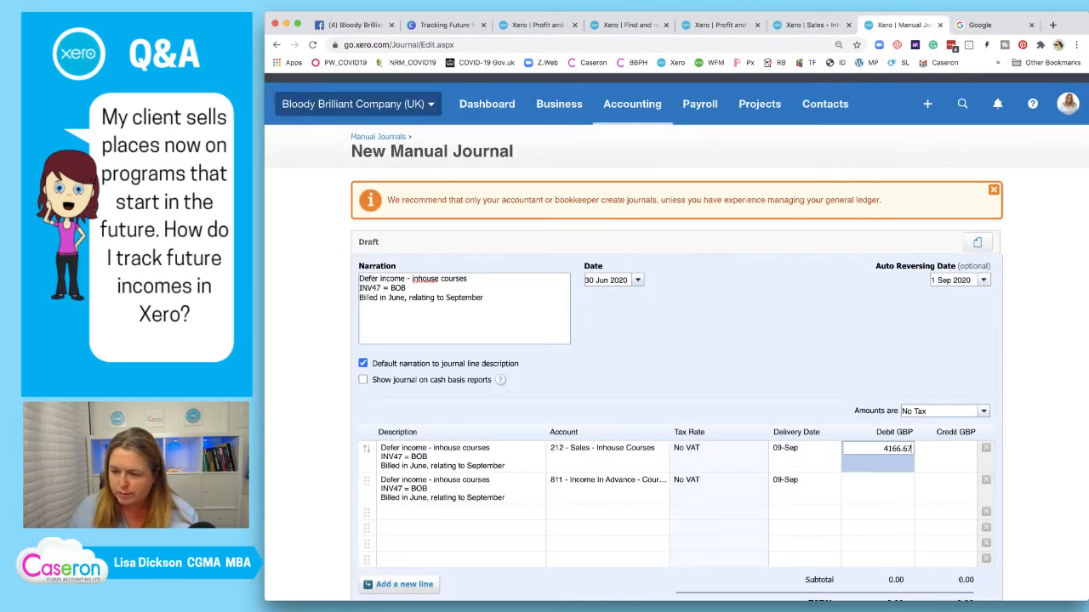
left_click(946, 488)
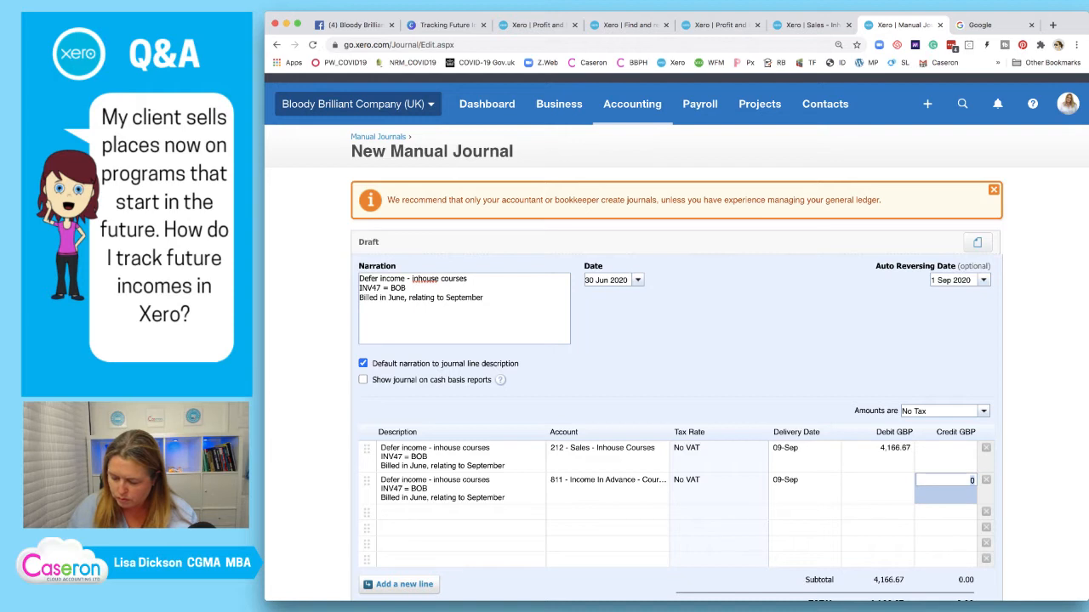
type("4166.67")
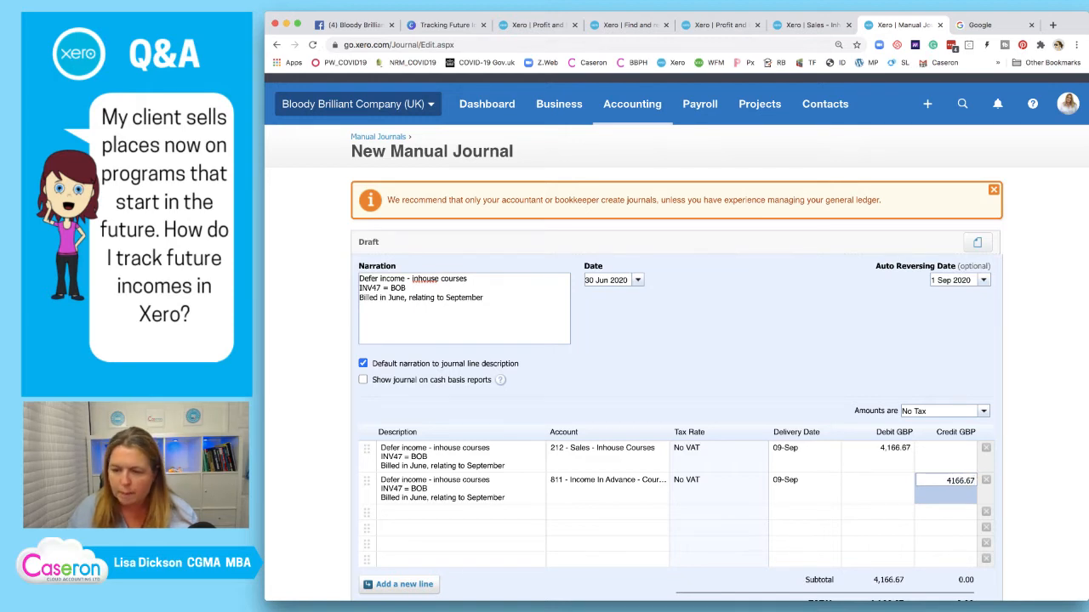
key("Return")
Post the balanced inhouse courses deferral journal with its auto-reversing journal
scroll(676, 341, "down", 2)
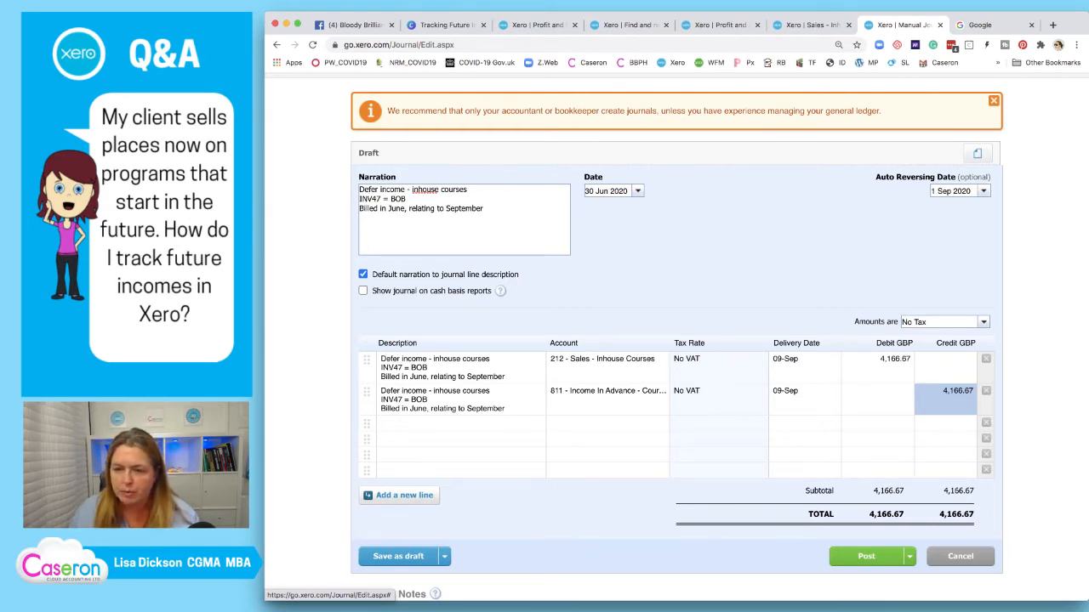
scroll(676, 337, "down", 1)
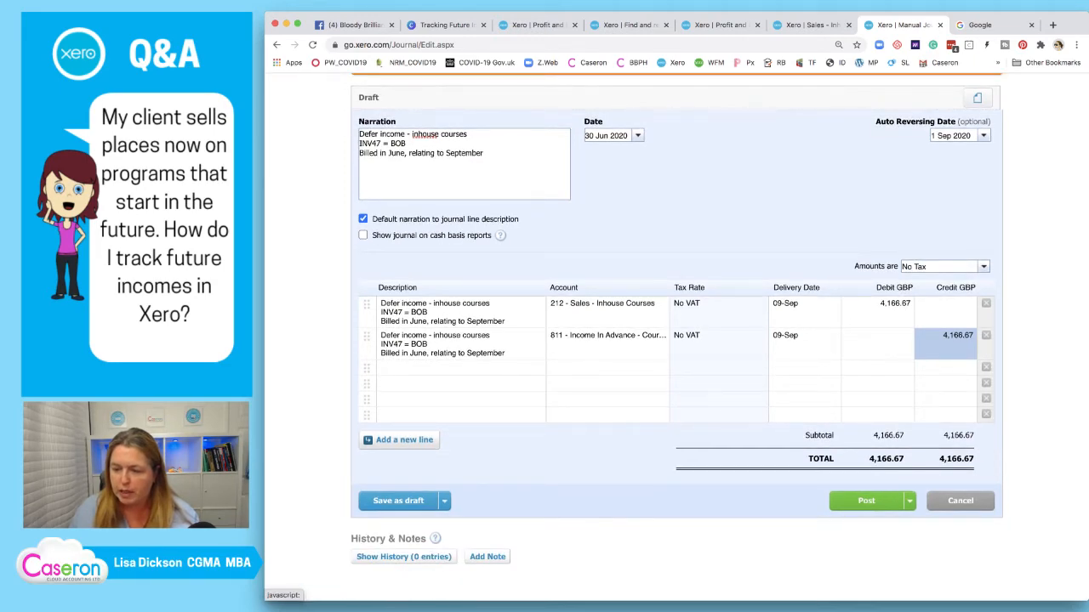
left_click(866, 501)
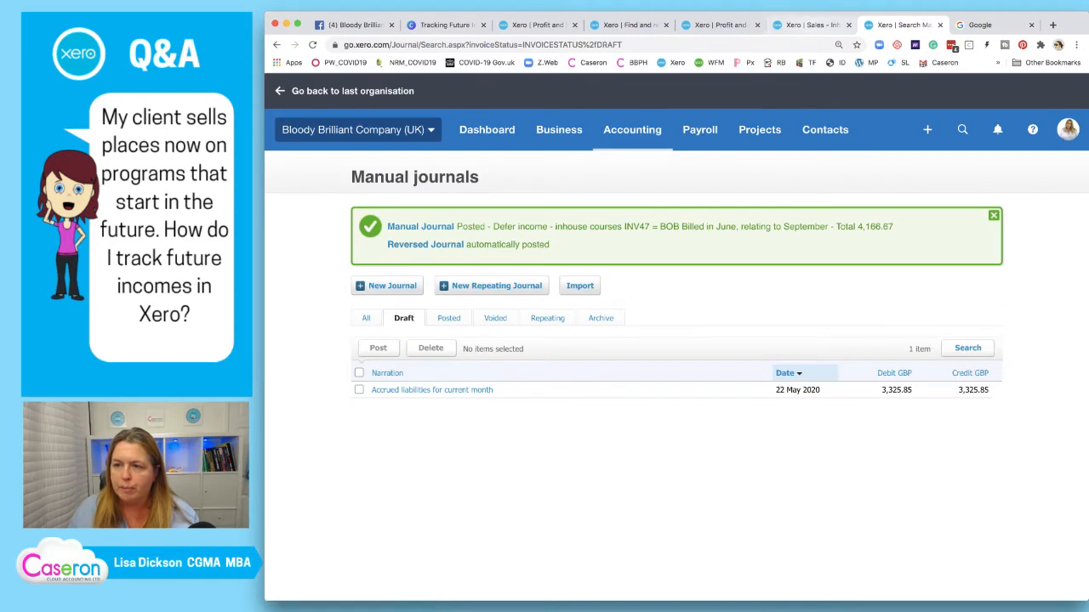
Refresh the Inhouse Courses transactions report to confirm it nets to 0.00, then close it
left_click(810, 25)
left_click(652, 133)
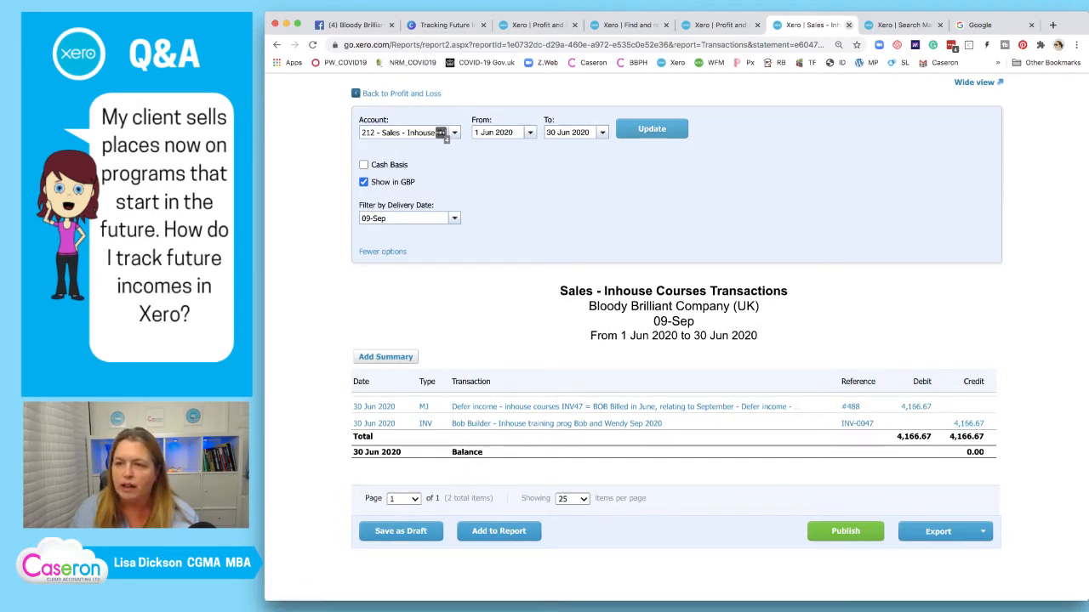
left_click(848, 24)
Refresh the Profit and Loss and open the XYZ Rolling 1,250.00 transactions in a new tab
left_click(720, 25)
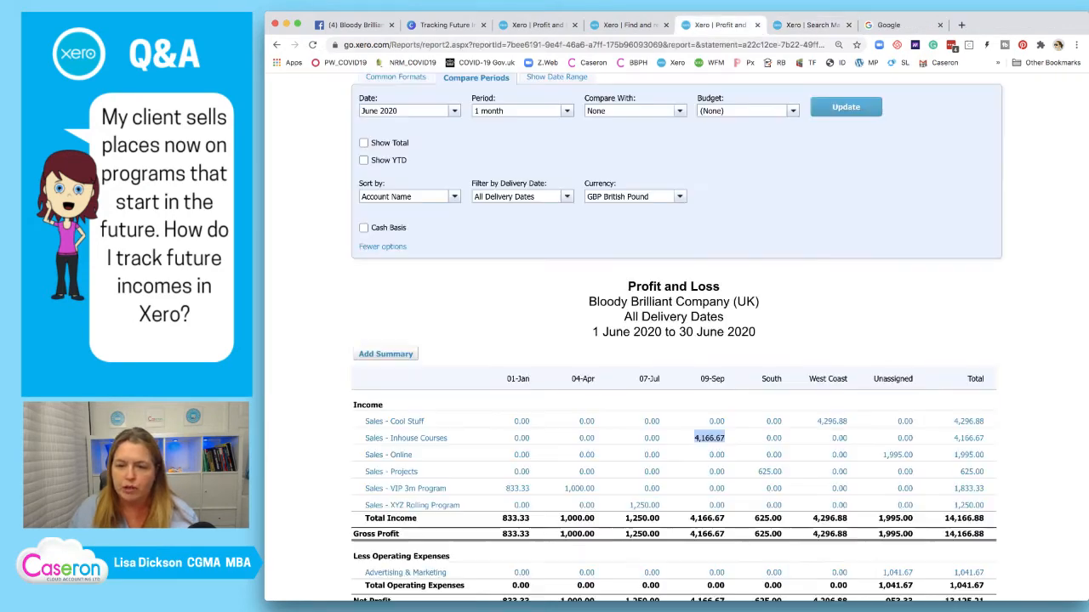
left_click(845, 107)
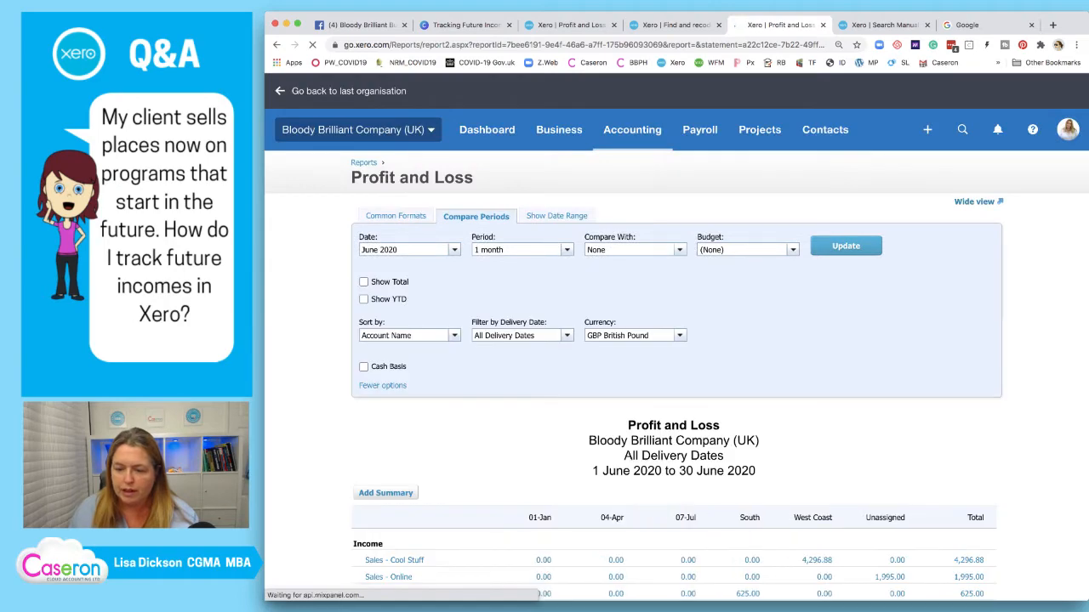
scroll(676, 341, "down", 5)
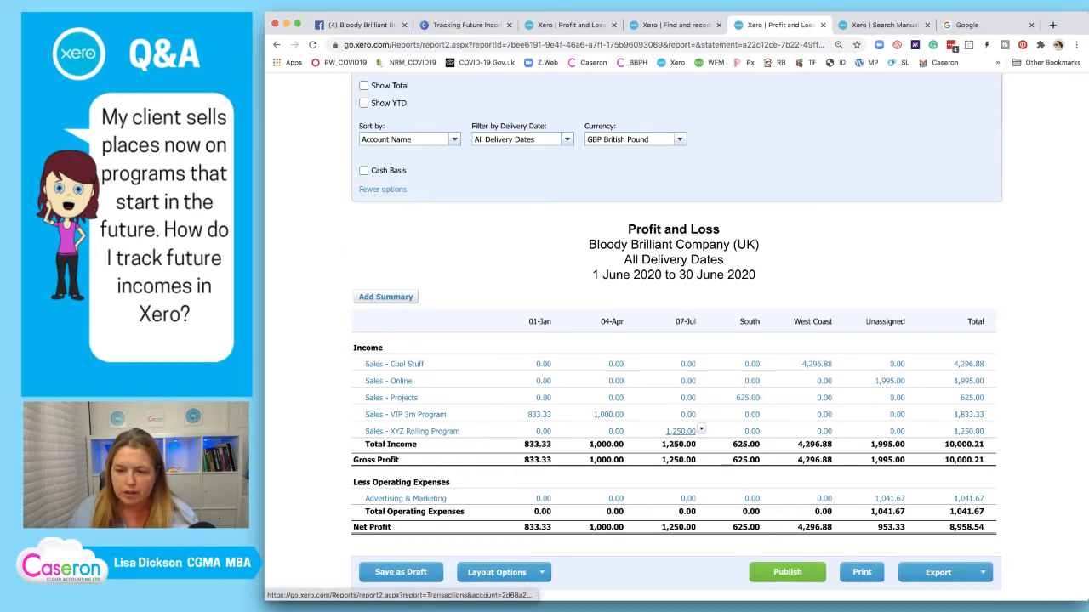
right_click(681, 431)
left_click(723, 398)
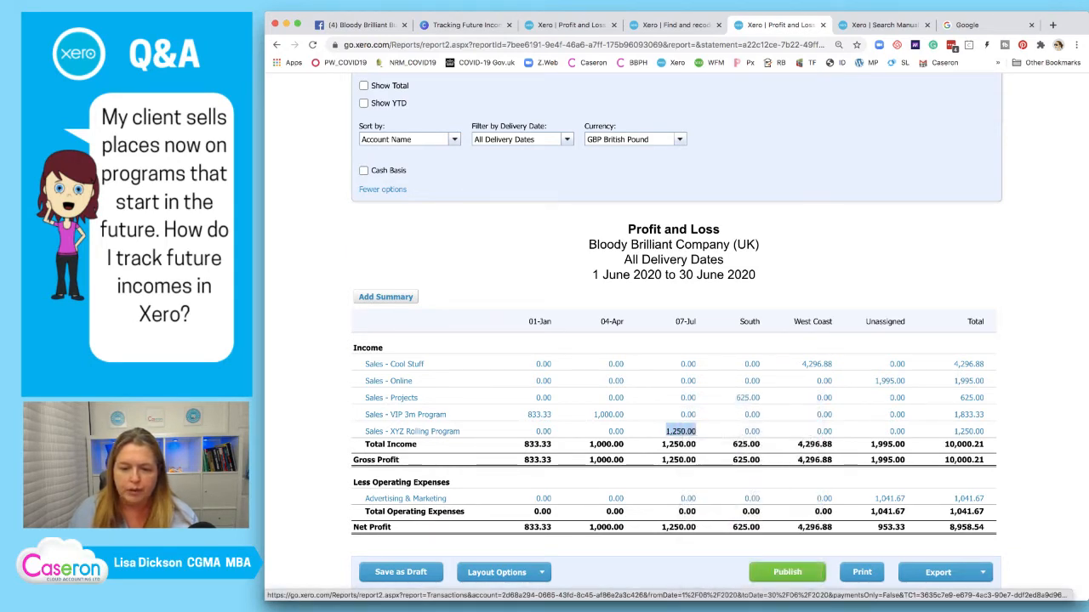
left_click(815, 25)
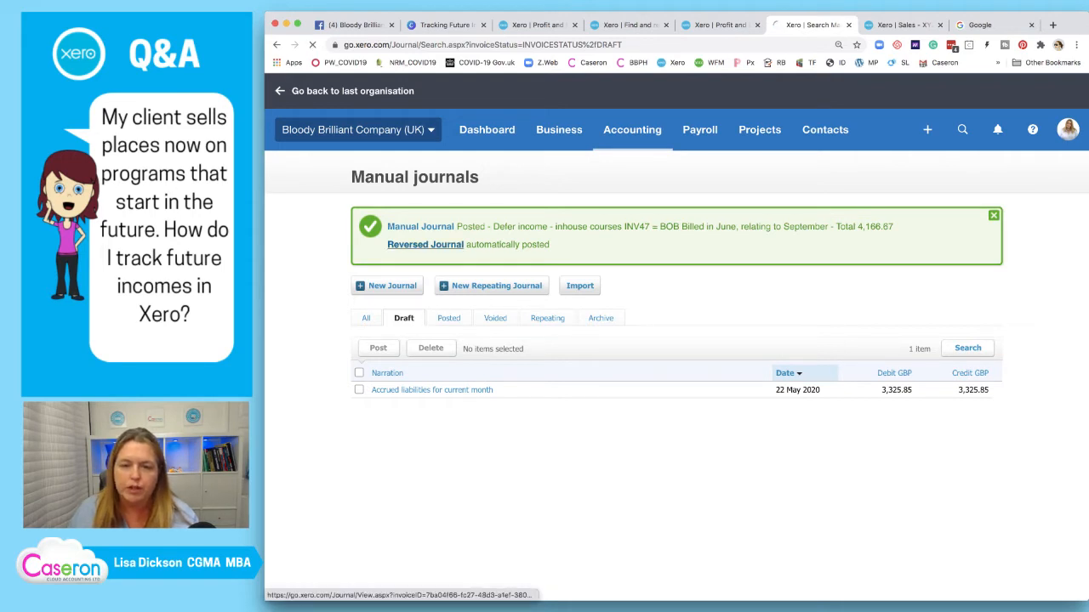
Copy posted journal #488 into a new draft manual journal
left_click(426, 244)
left_click(946, 219)
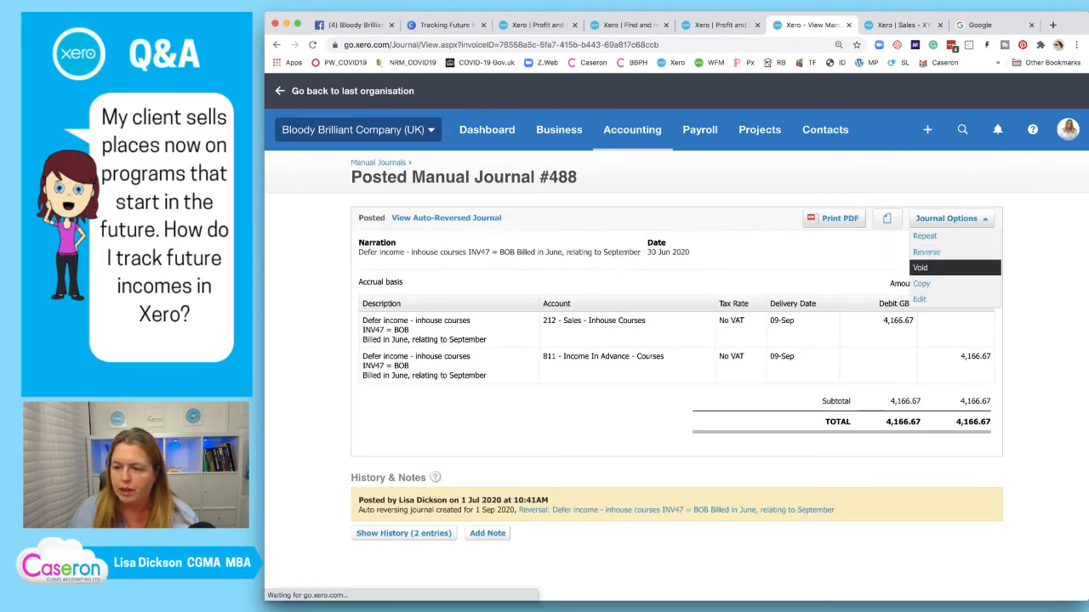
left_click(921, 284)
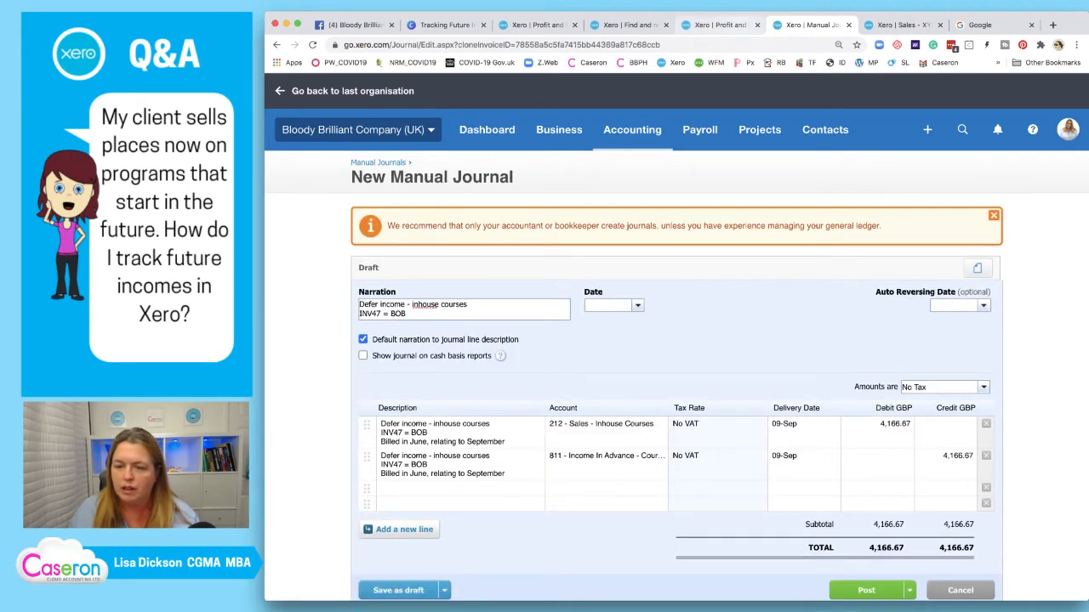
Open the XYZ Rolling 1,250.00 transactions in a tab beside the journal, closing the duplicate report
left_click(719, 24)
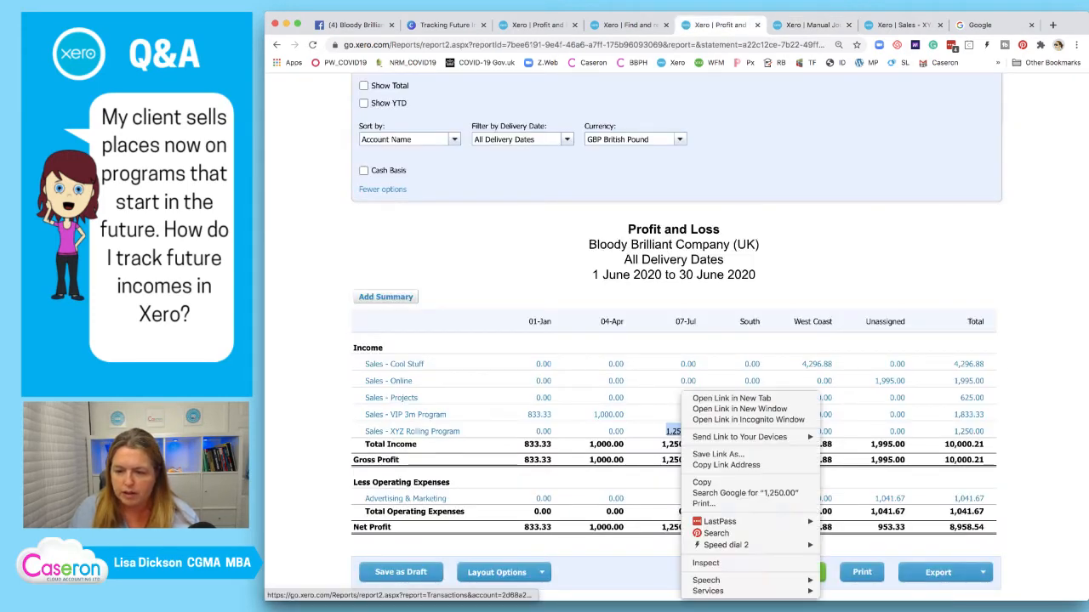
right_click(685, 430)
left_click(732, 398)
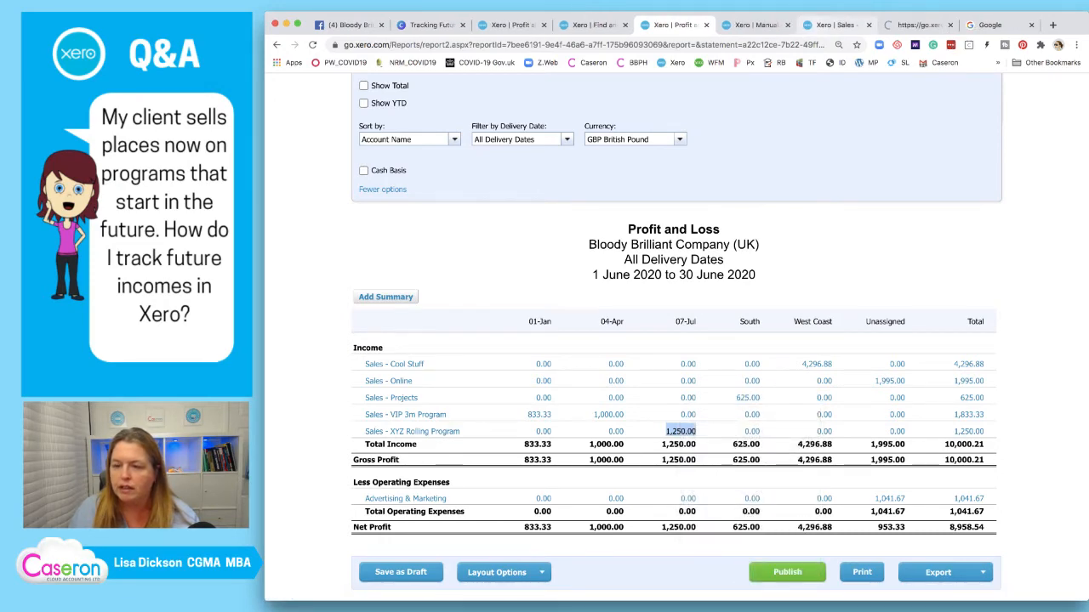
left_click(835, 25)
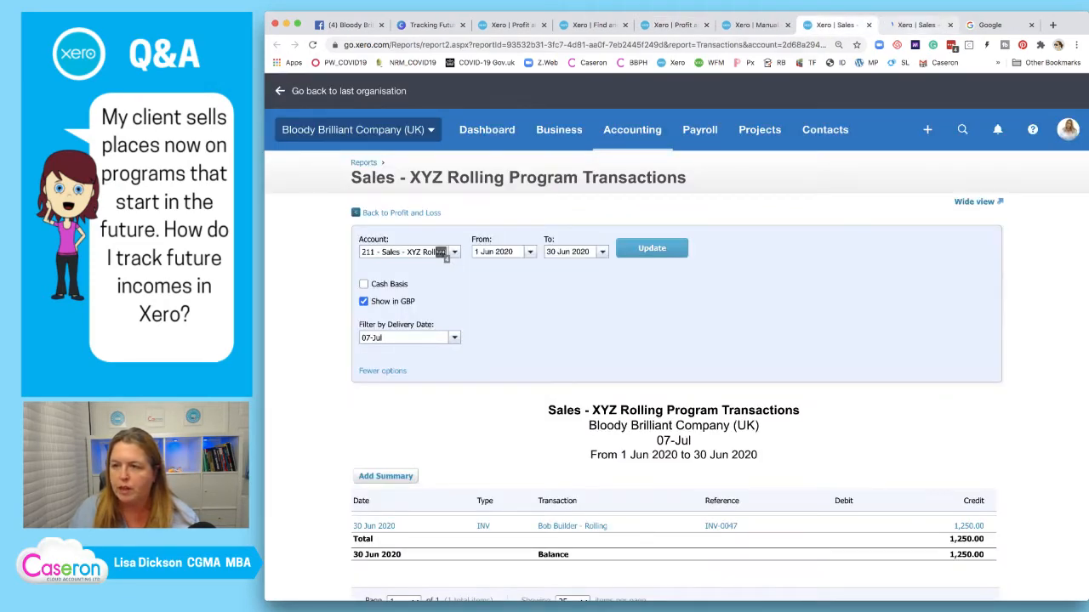
left_click(925, 24)
left_click(950, 25)
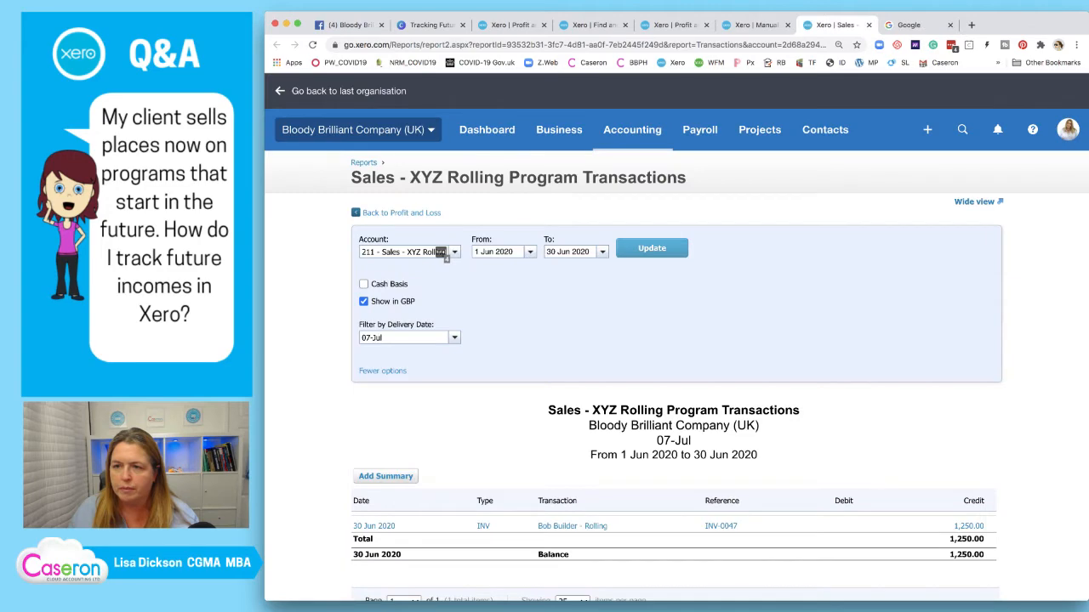
left_click_drag(837, 25, 747, 25)
Review the XYZ Rolling Program transactions alongside the new journal draft
left_click(837, 25)
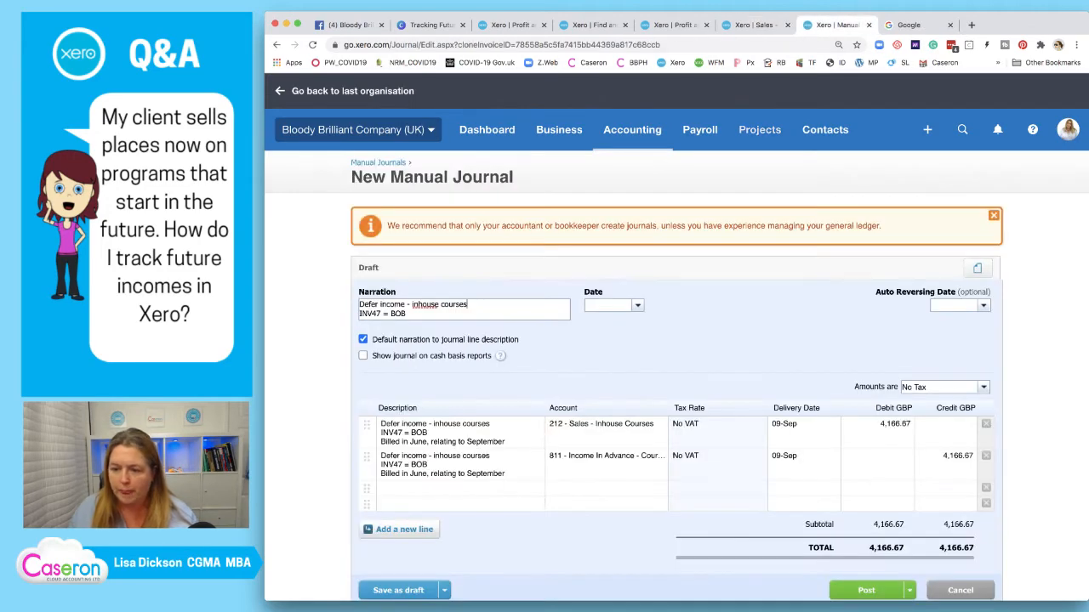
scroll(676, 340, "down", 1)
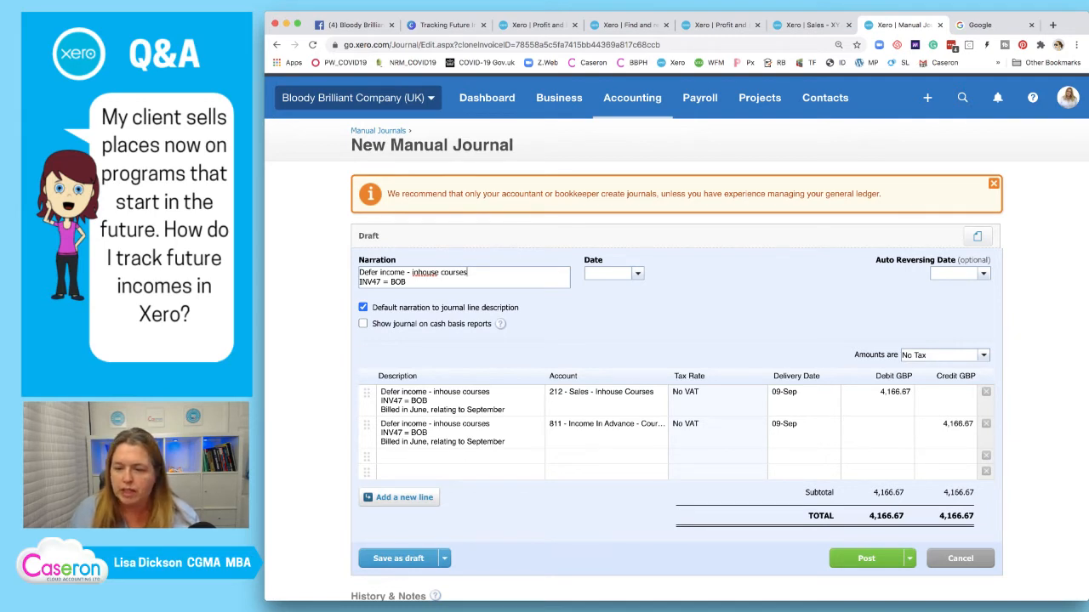
left_click(828, 27)
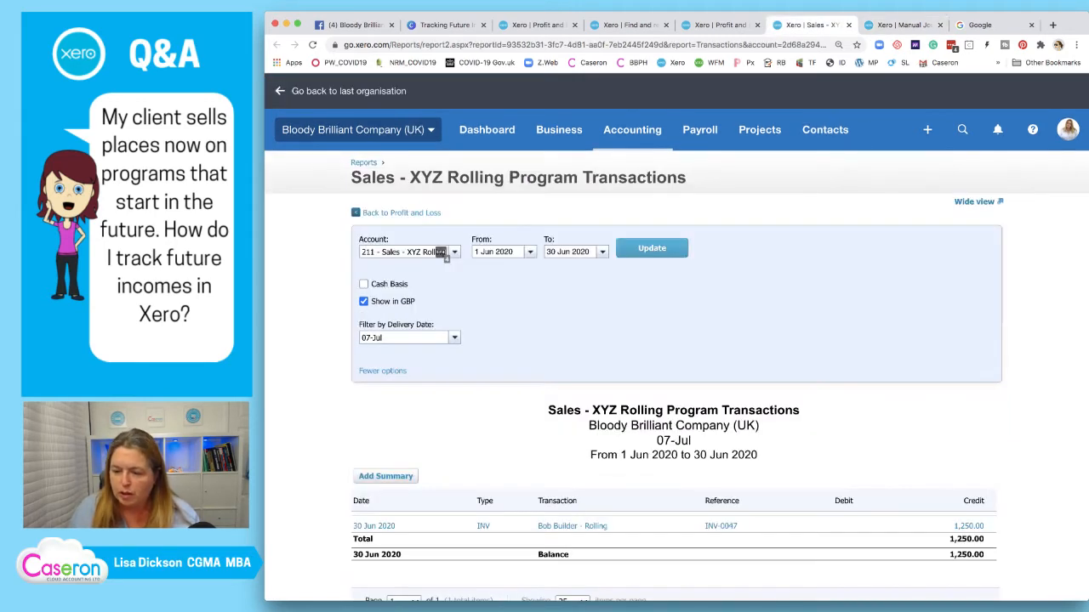
scroll(441, 254, "down", 2)
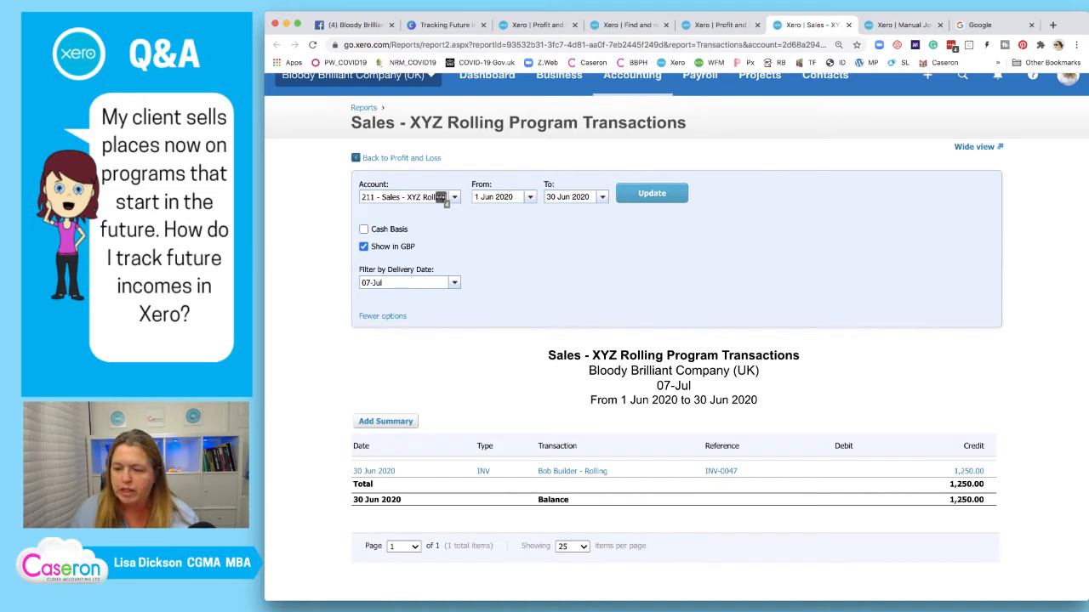
scroll(440, 197, "up", 1)
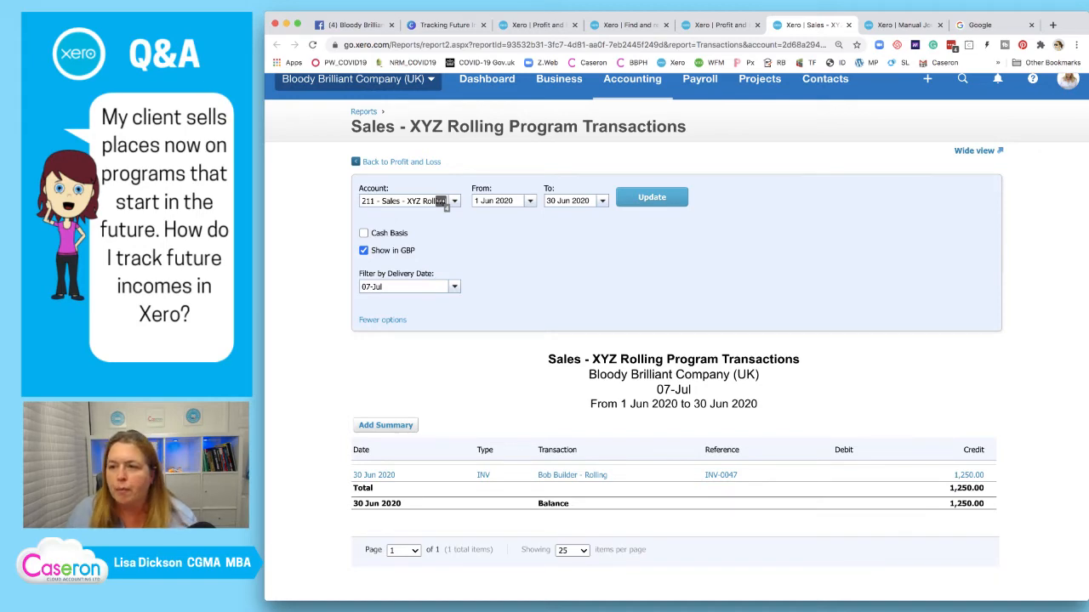
left_click(901, 25)
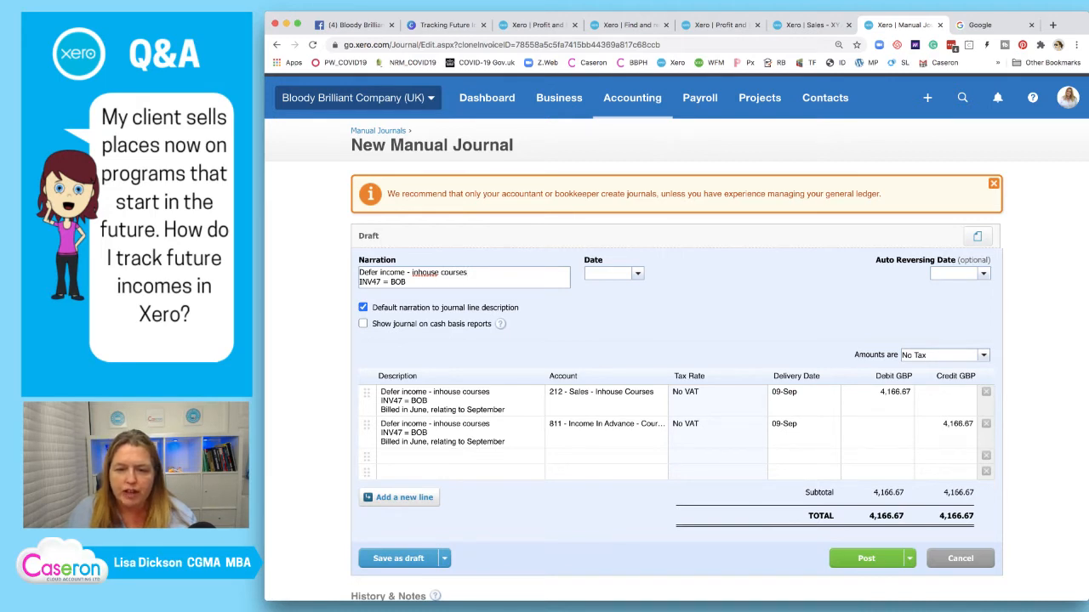
Change the narration's first line to 'Defer income - rolling programme'
left_click_drag(467, 272, 412, 272)
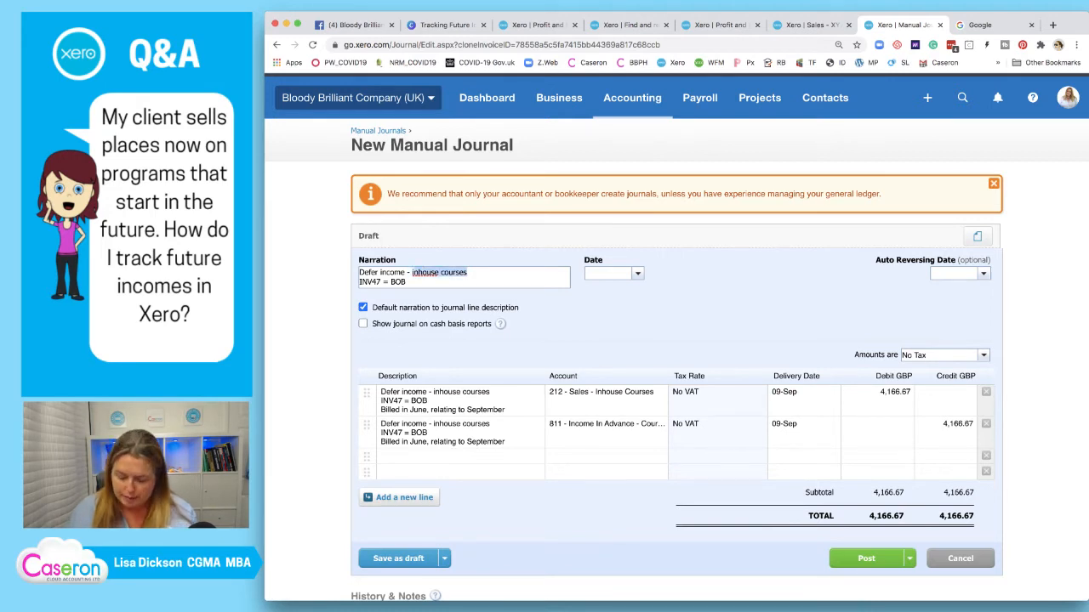
type("rolling")
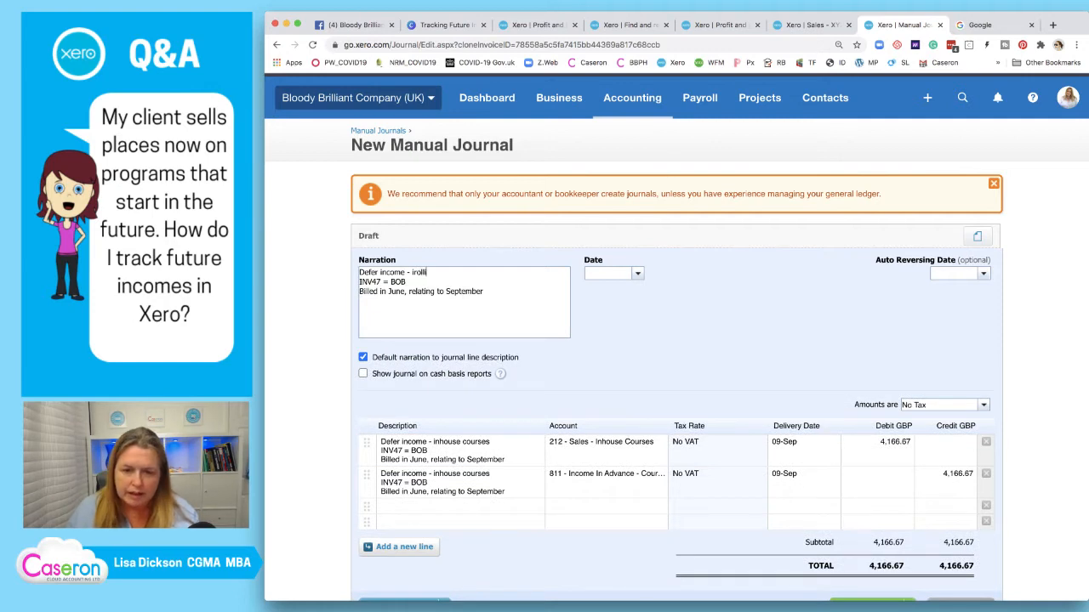
key("BackSpace")
key("BackSpace")
key("BackSpace")
key("BackSpace")
key("BackSpace")
key("BackSpace")
key("BackSpace")
key("BackSpace")
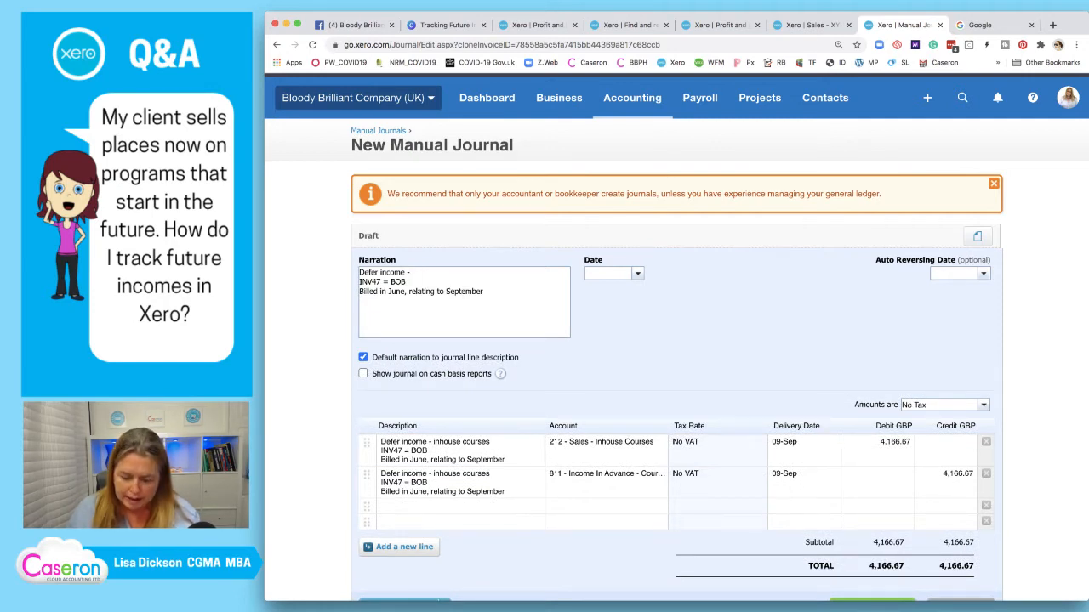
type("rollomg")
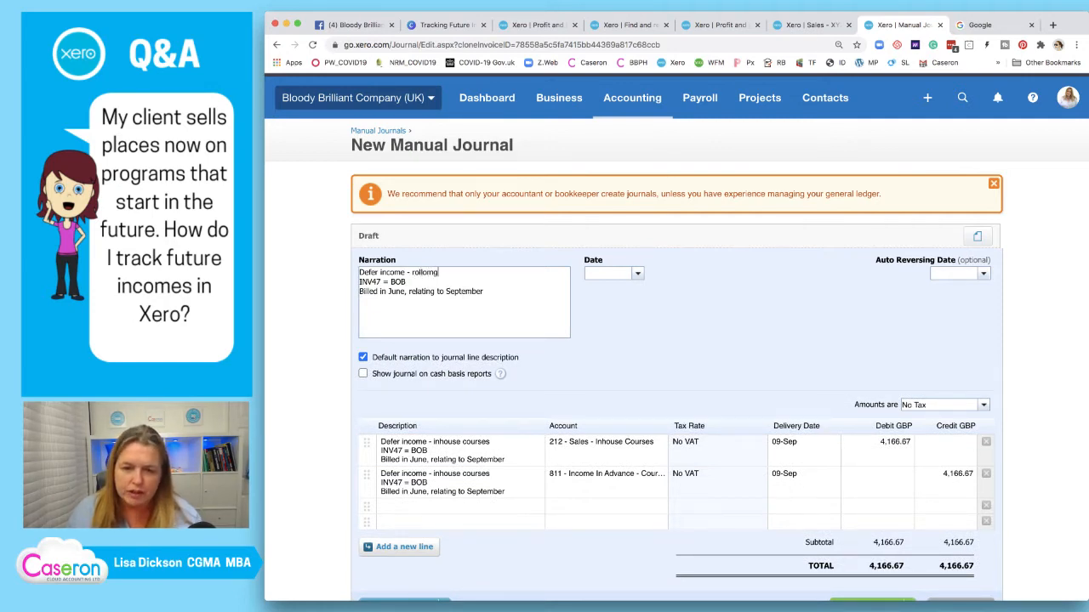
key("BackSpace")
key("BackSpace")
key("BackSpace")
type("ing rp")
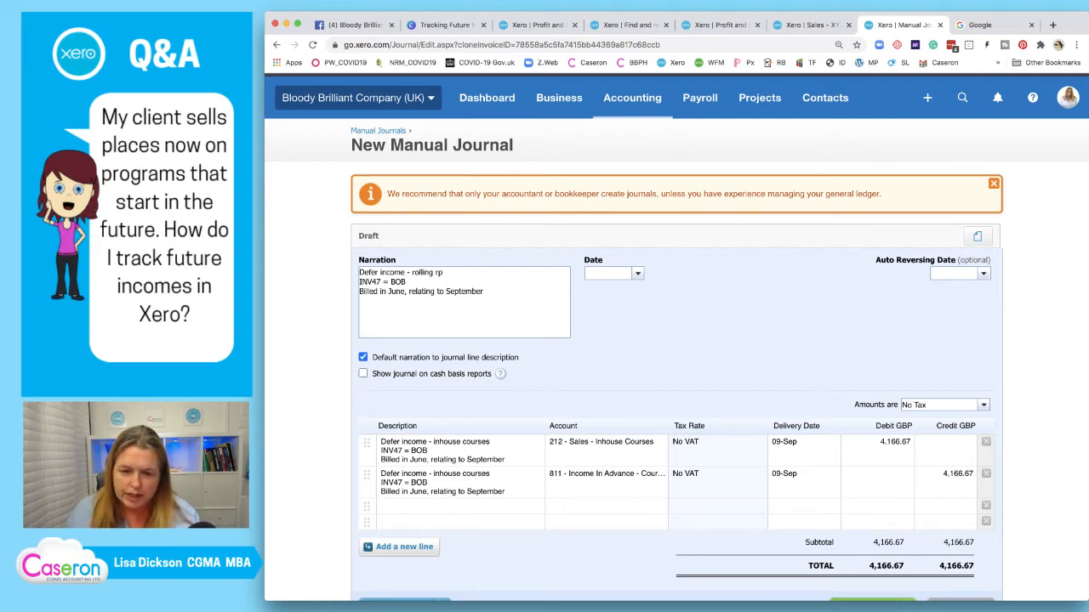
key("BackSpace")
key("BackSpace")
type("pro")
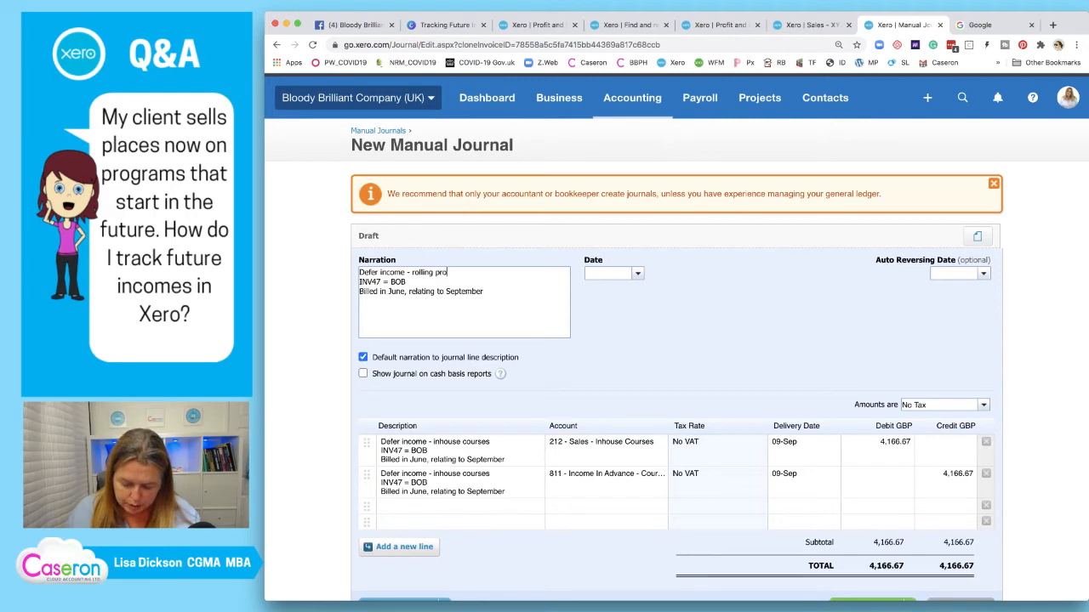
type("gram")
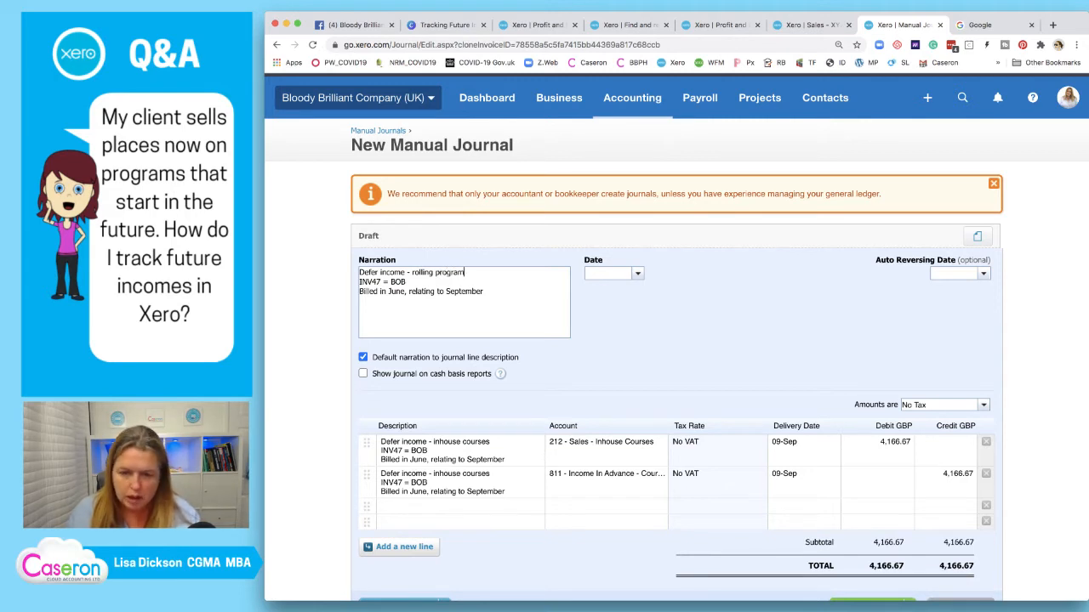
type("me")
Replace the invoice reference line in the narration with 'RPJune20'
key("Down")
key("shift+Left")
key("shift+Left")
key("shift+Left")
key("shift+Left")
key("shift+Left")
key("shift+Left")
key("shift+Left")
key("shift+Left")
key("shift+Left")
key("shift+Left")
key("shift+Left")
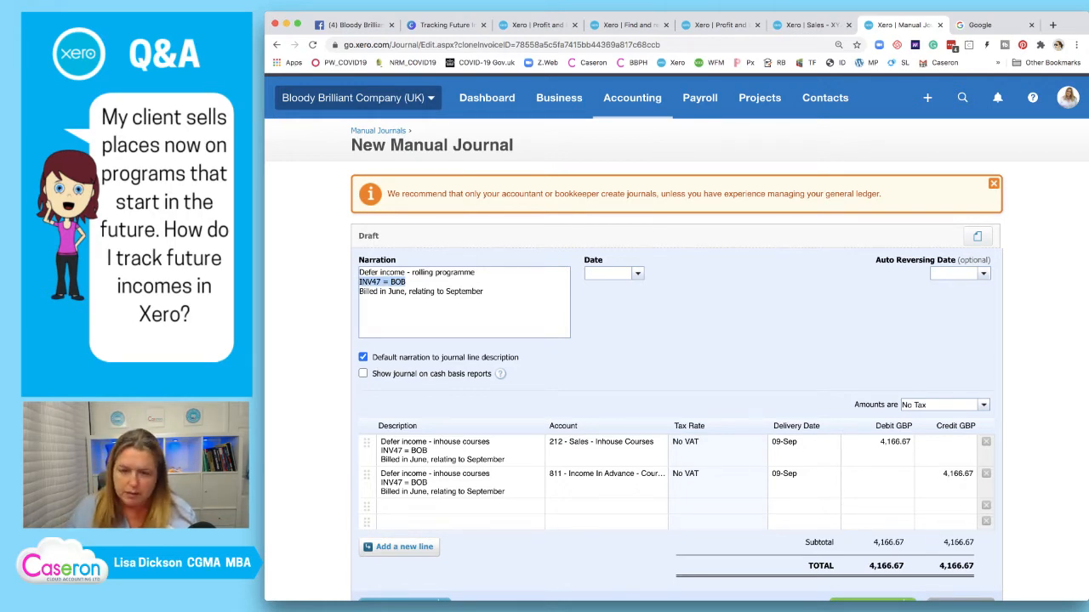
key("BackSpace")
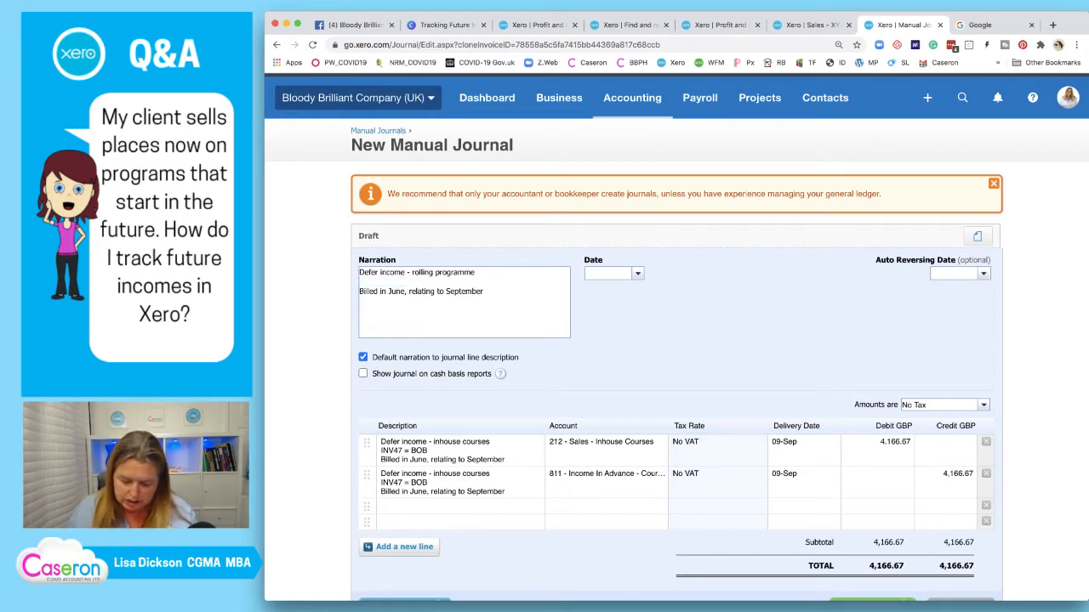
type("July")
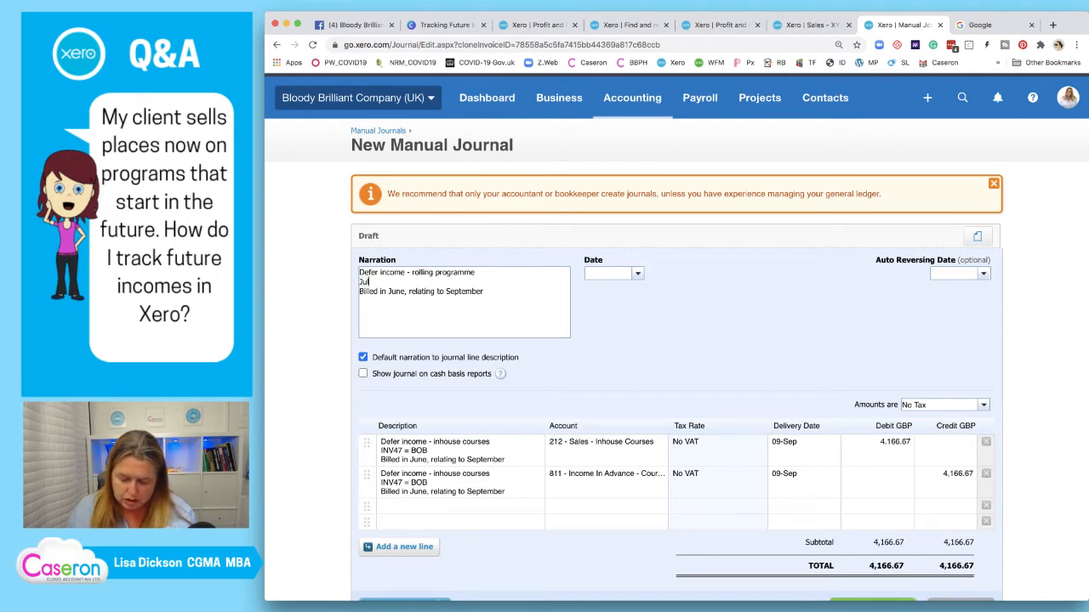
key("BackSpace")
key("BackSpace")
key("BackSpace")
key("BackSpace")
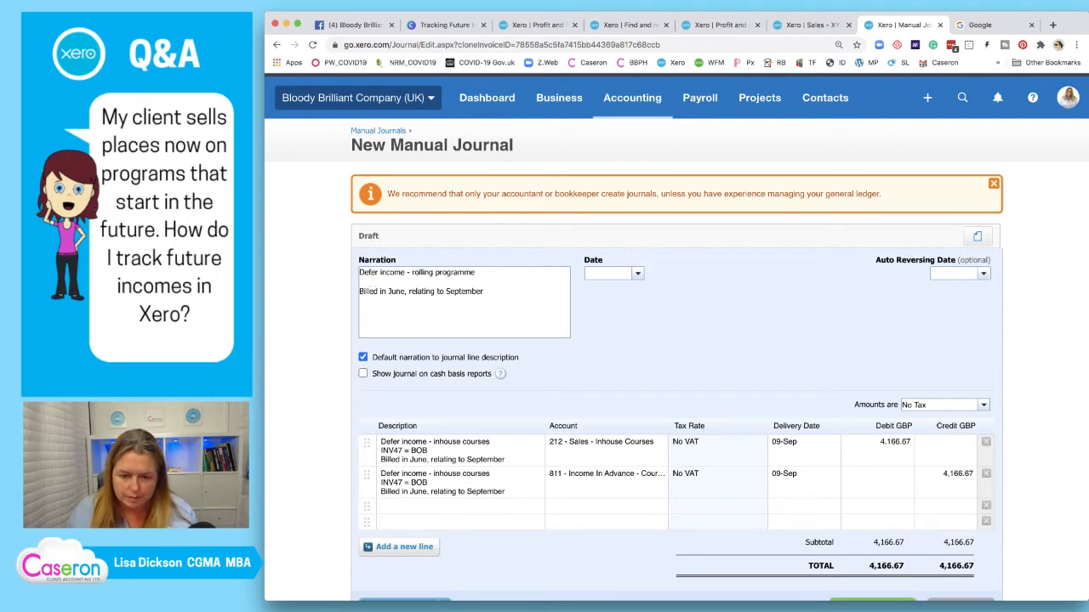
type("June Dales")
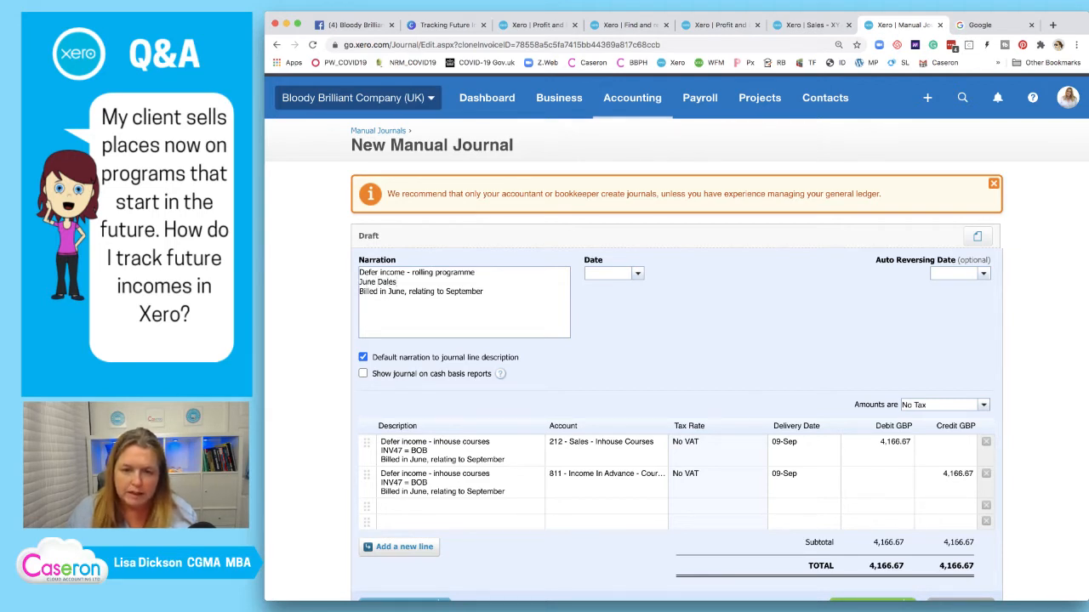
key("Left")
key("Left")
key("Left")
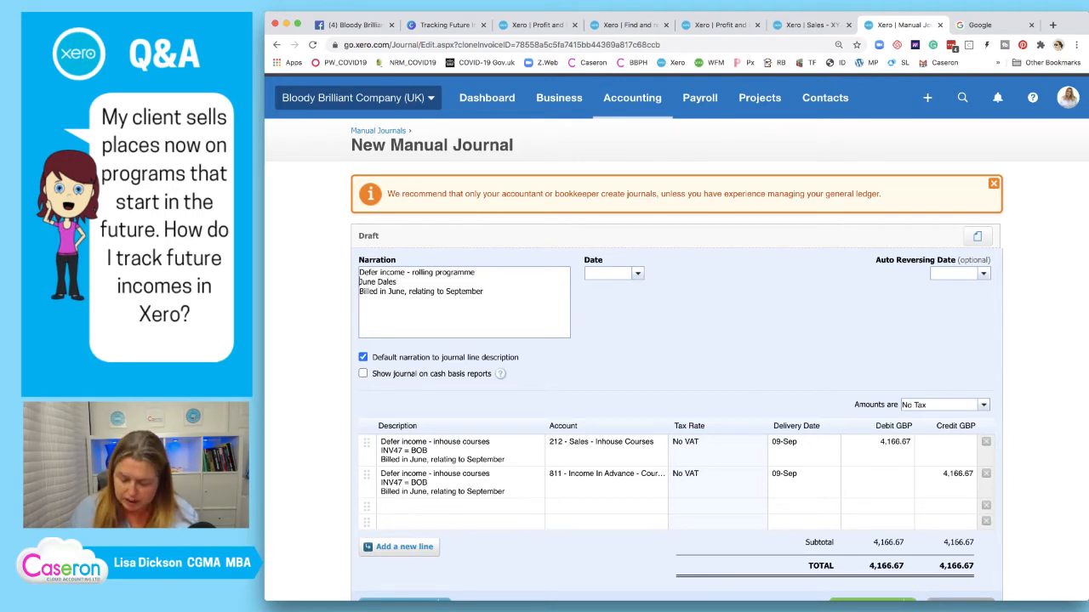
type("R")
key("BackSpace")
type("RP")
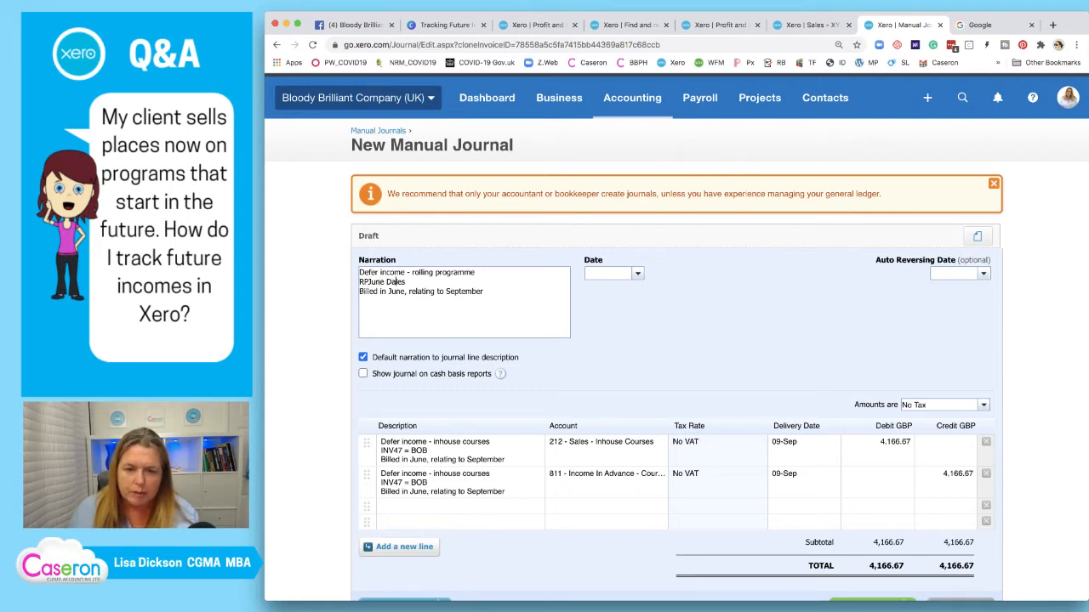
key("Delete")
key("Delete")
key("Delete")
key("BackSpace")
key("BackSpace")
key("BackSpace")
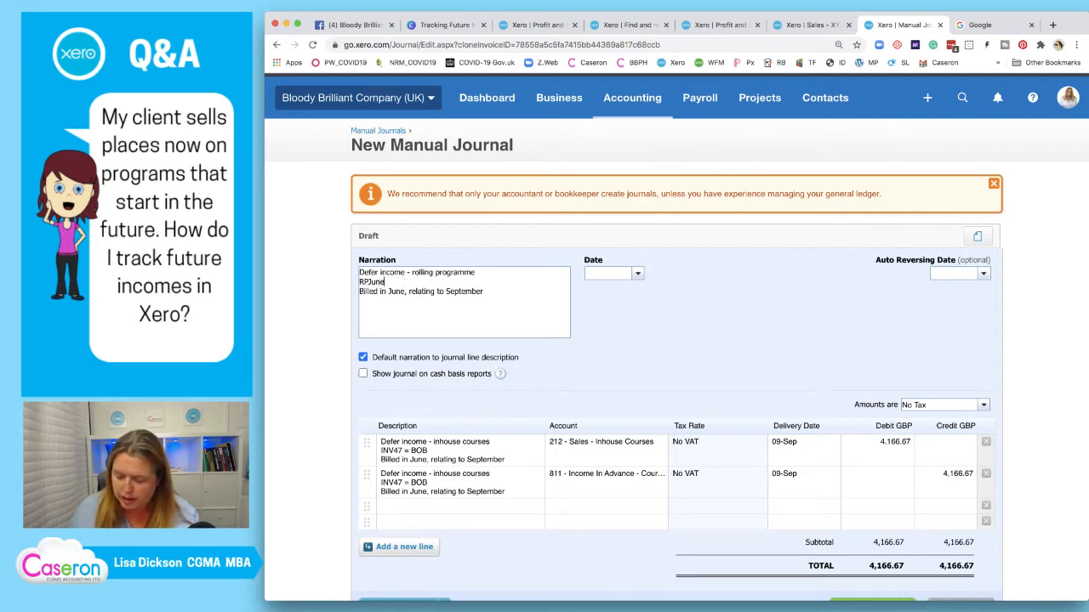
type("20")
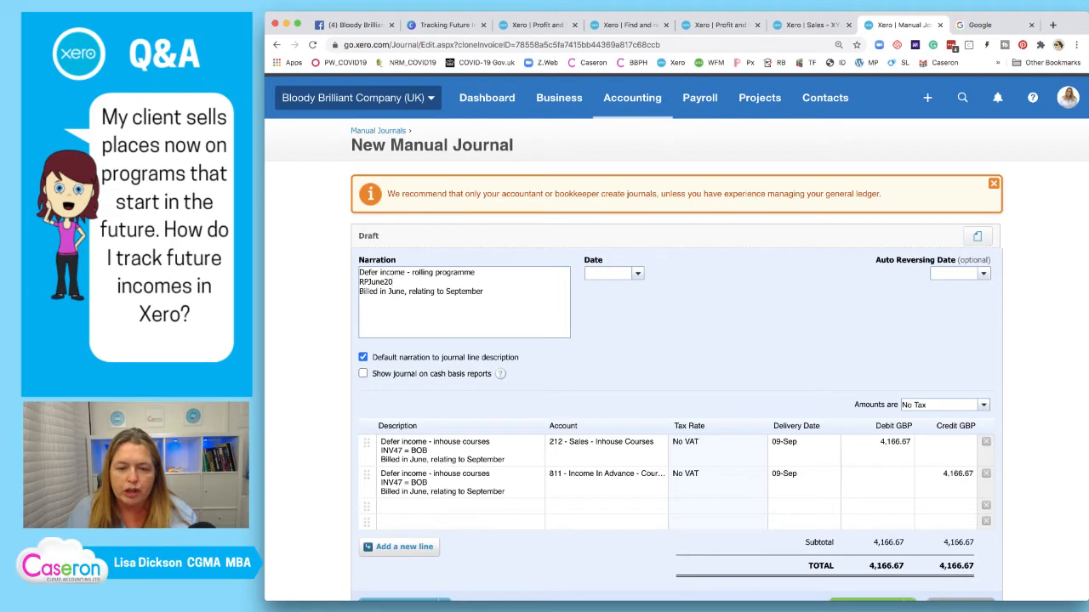
Replace 'relating to September' with 'relates to July 2020 to Dec2020' in the narration
key("shift+Right")
key("shift+Right")
key("shift+Down")
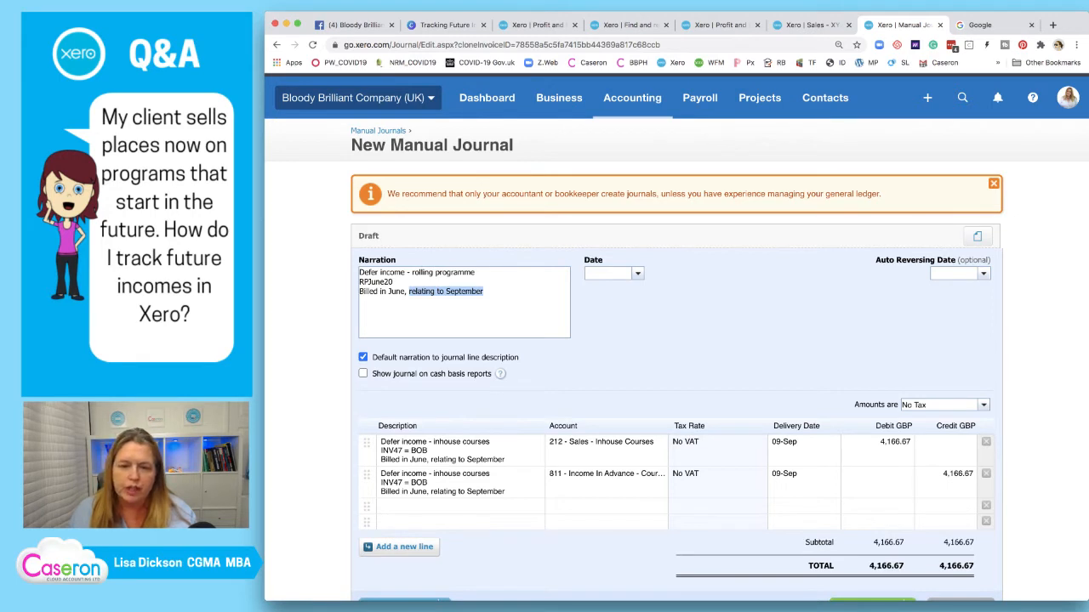
key("BackSpace")
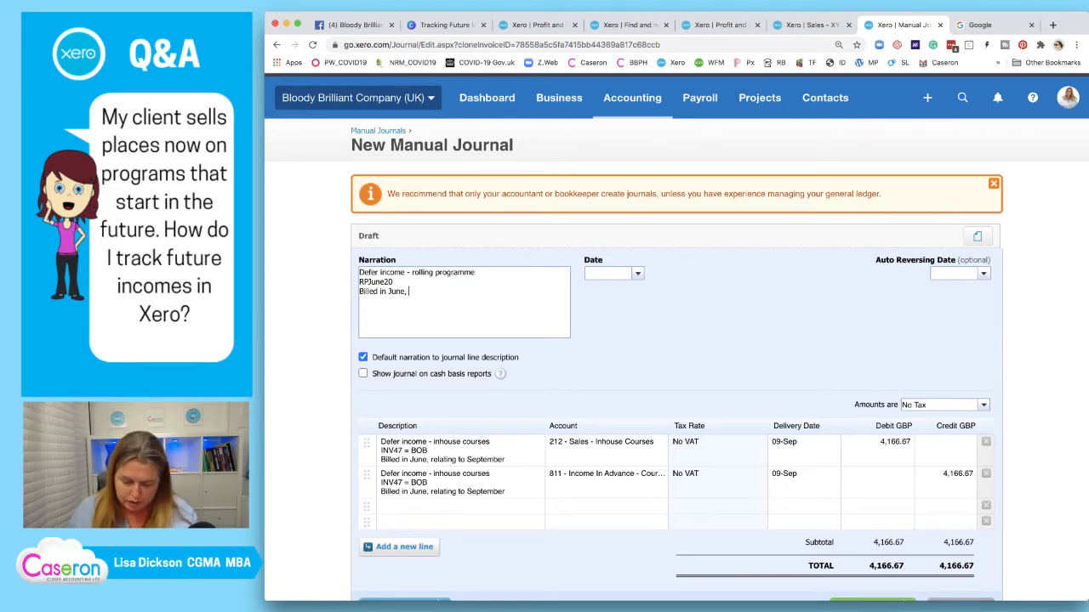
type("relates to ")
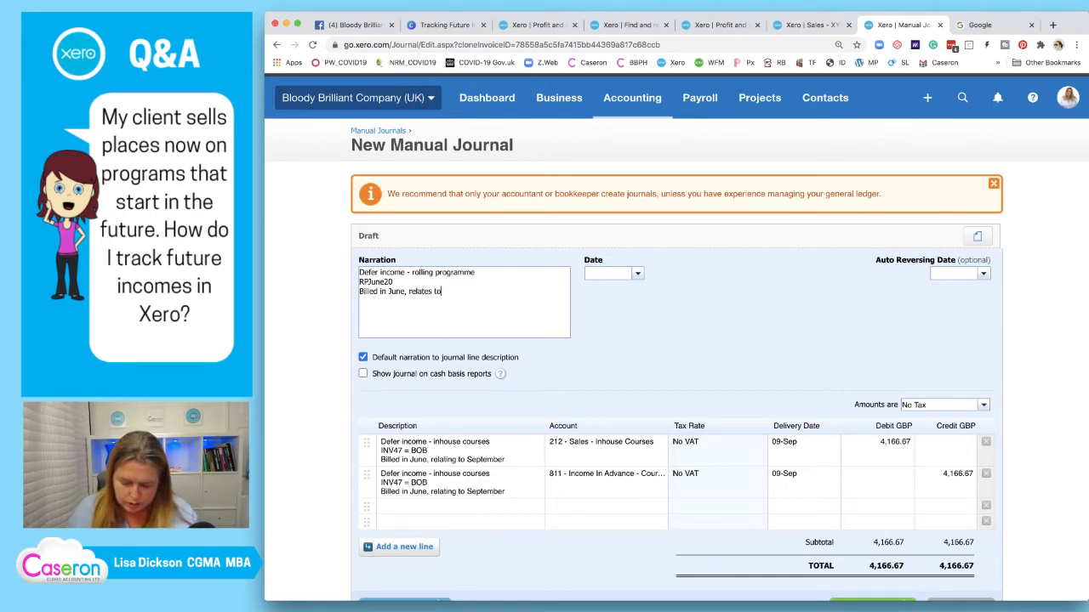
type("Jul")
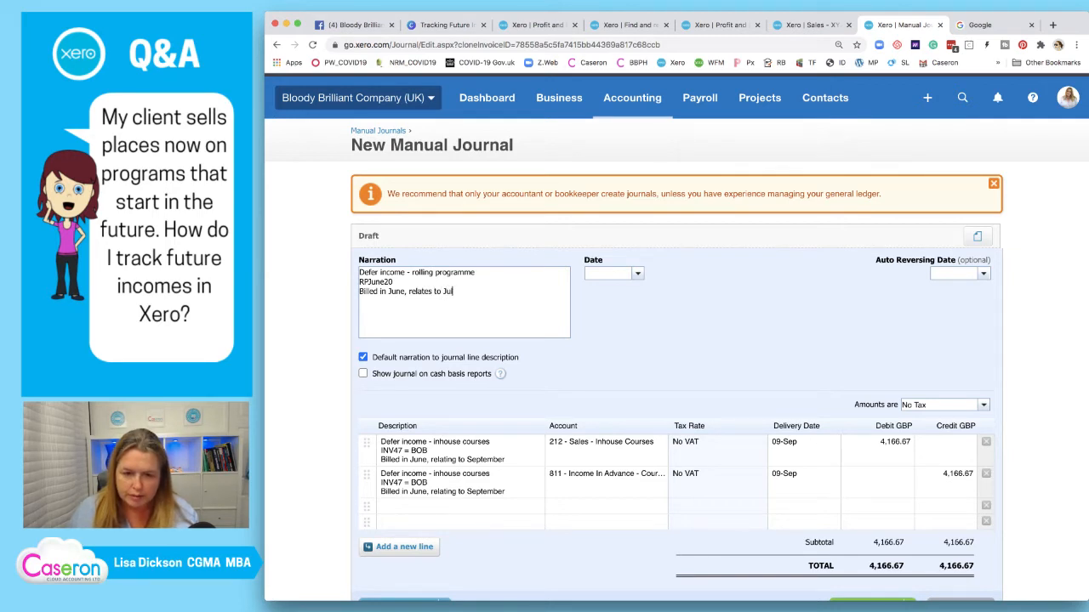
type("y")
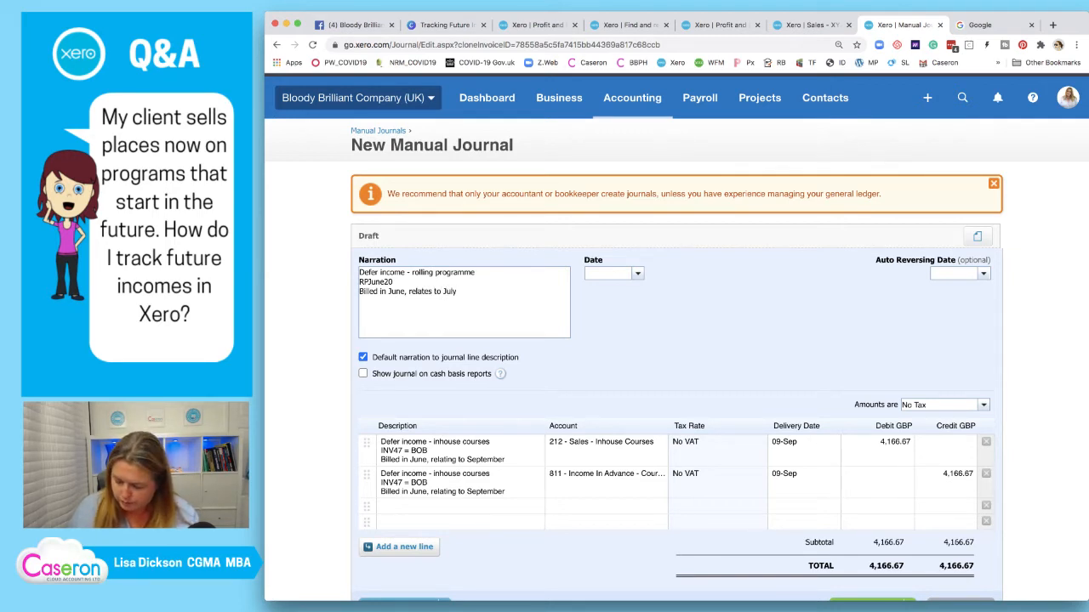
type(" 2020 to ")
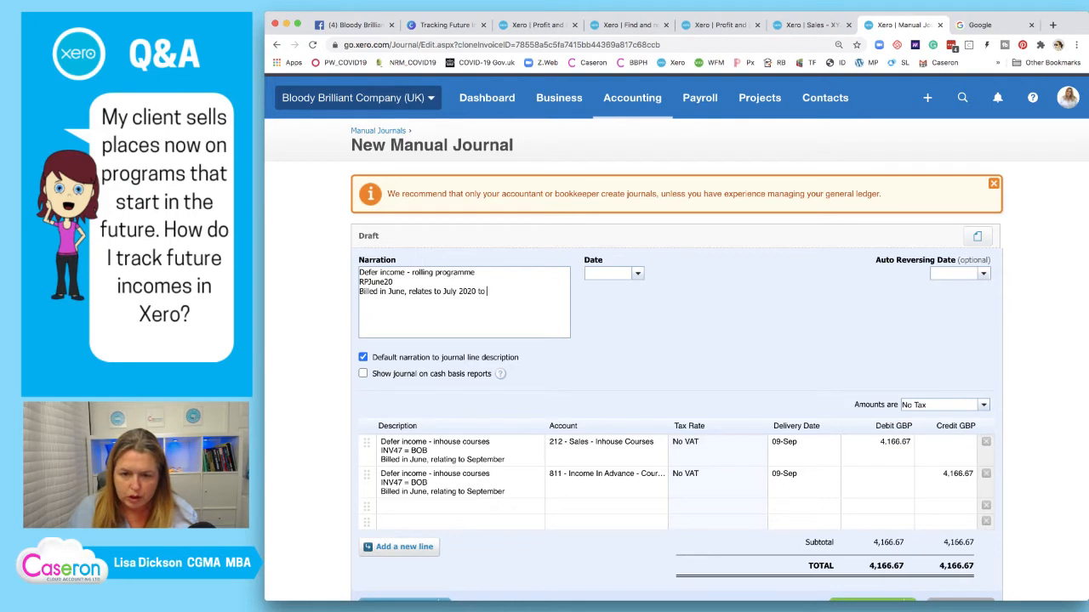
type("Dec")
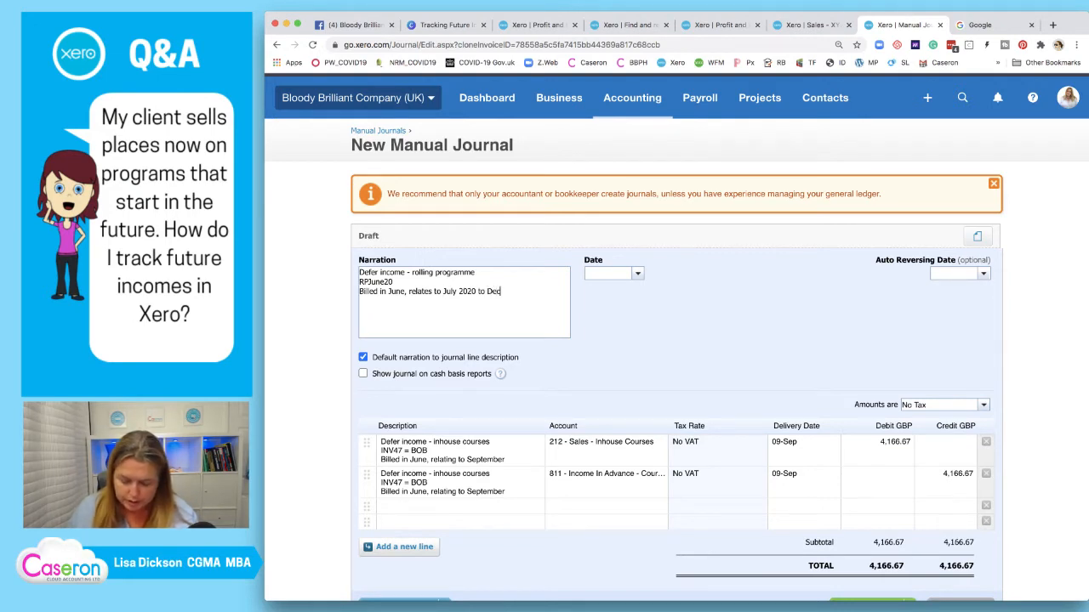
type("2020")
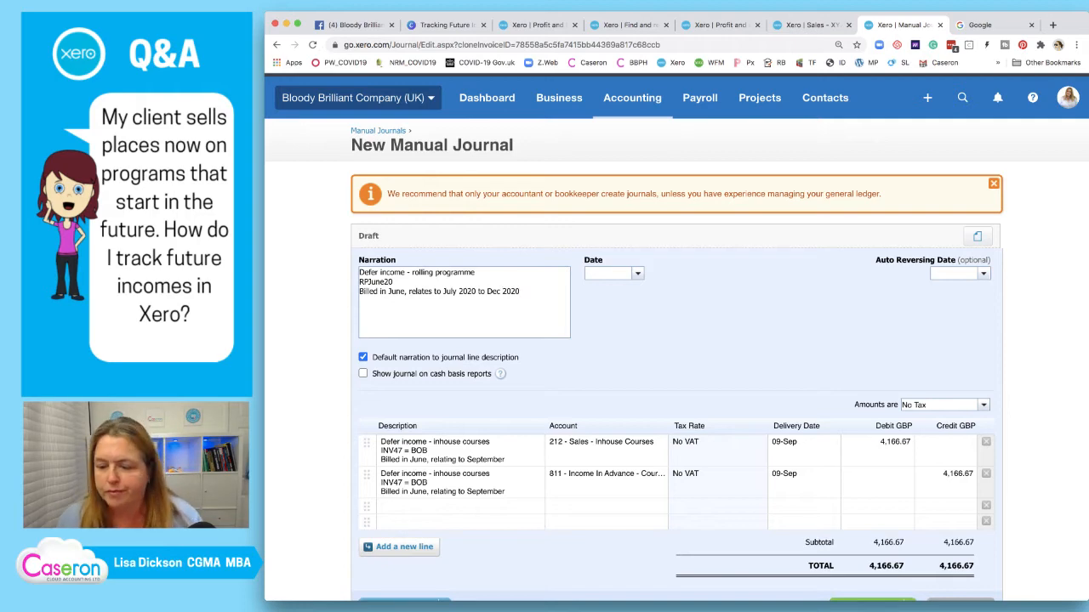
scroll(963, 543, "up", 1)
scroll(963, 543, "down", 1)
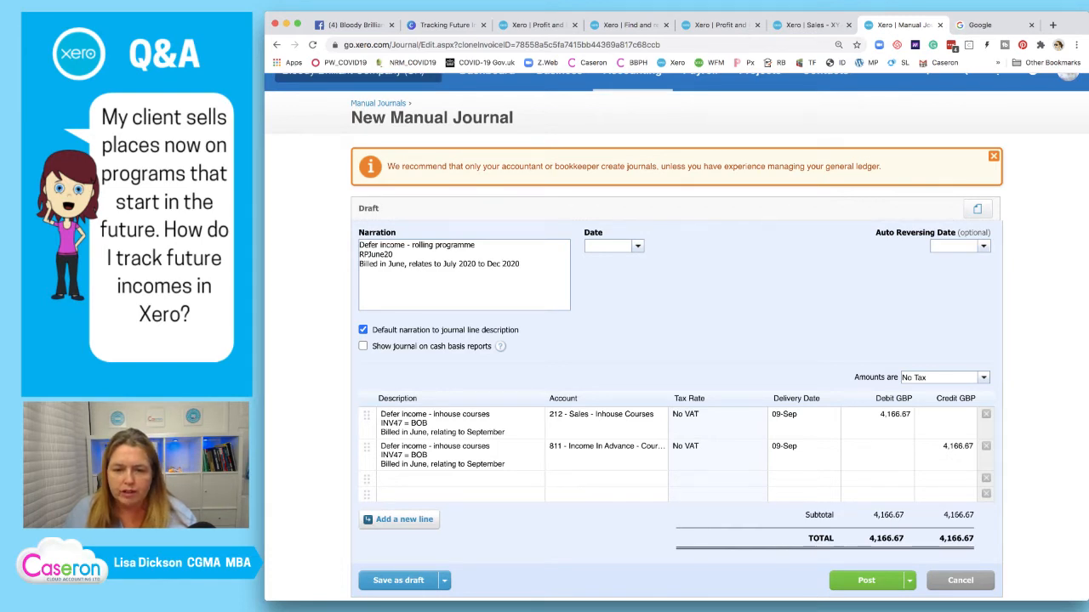
Copy the narration into both journal lines' descriptions
key("super+a")
key("super+c")
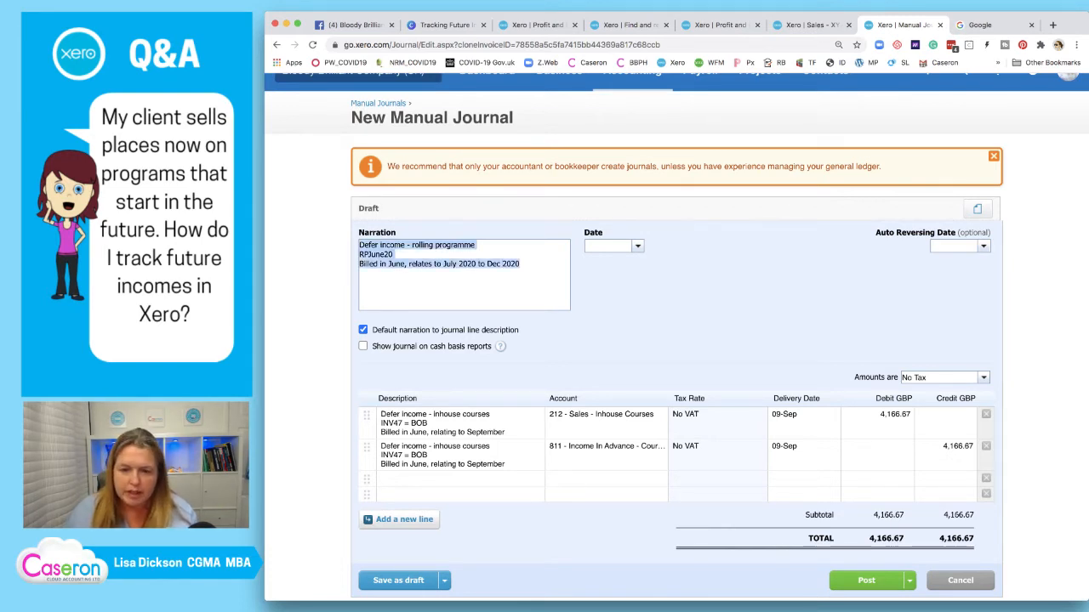
left_click(459, 424)
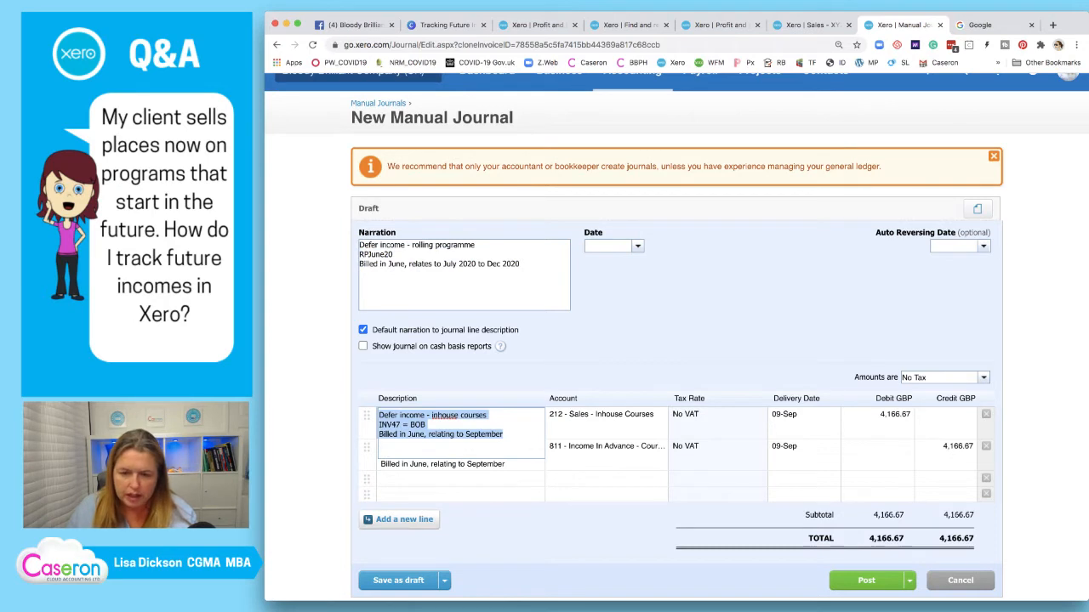
key("super+v")
left_click(465, 464)
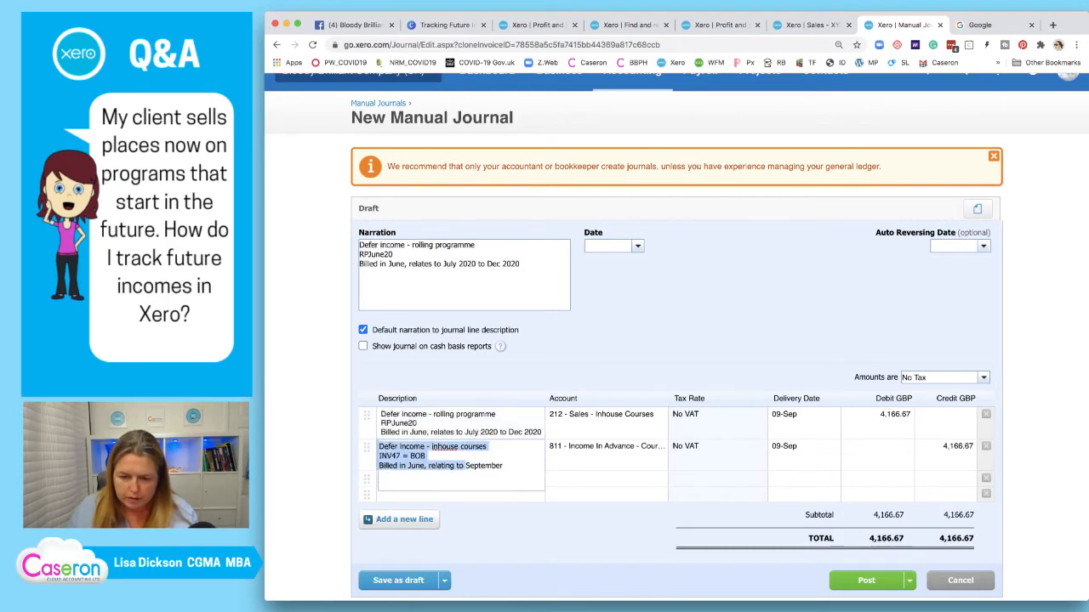
key("super+a")
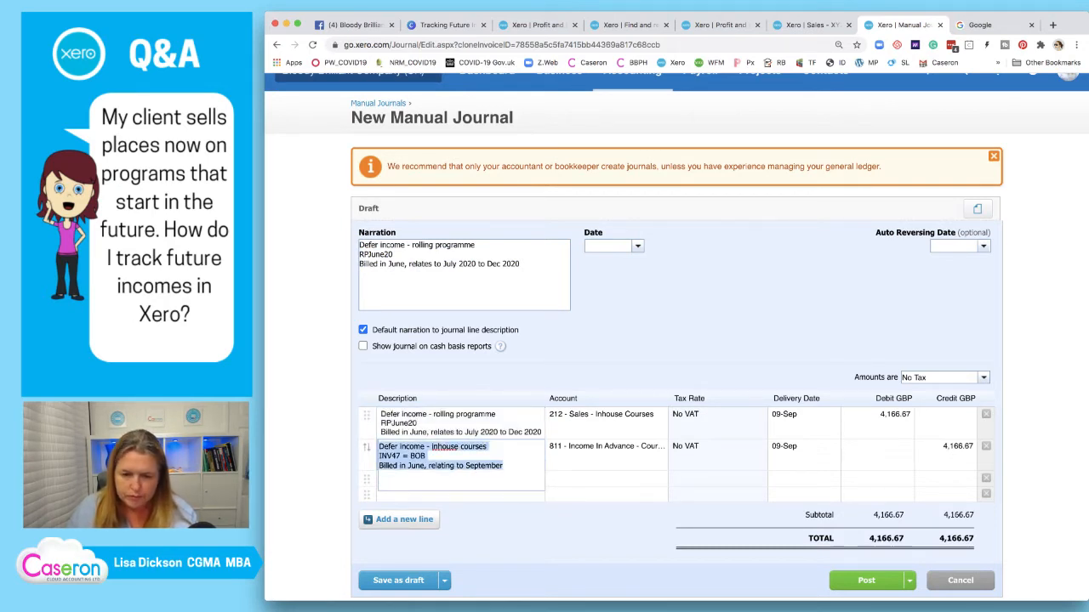
key("super+v")
Recode line one to 211 Sales - XYZ Rolling Program and line two to 813 Income in Advance, then show line one's delivery date options
left_click(606, 421)
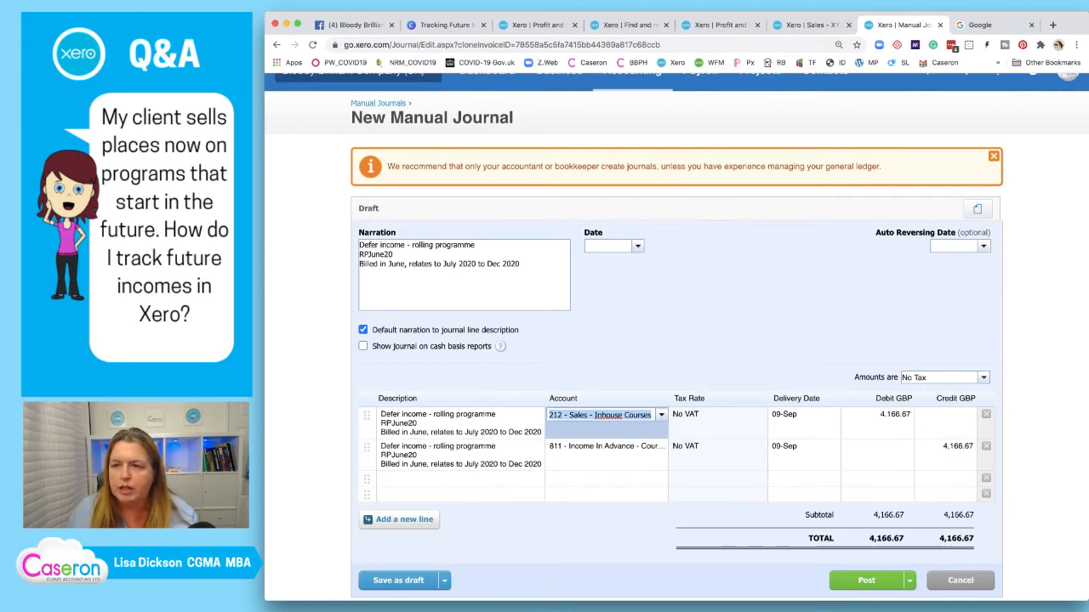
left_click(809, 25)
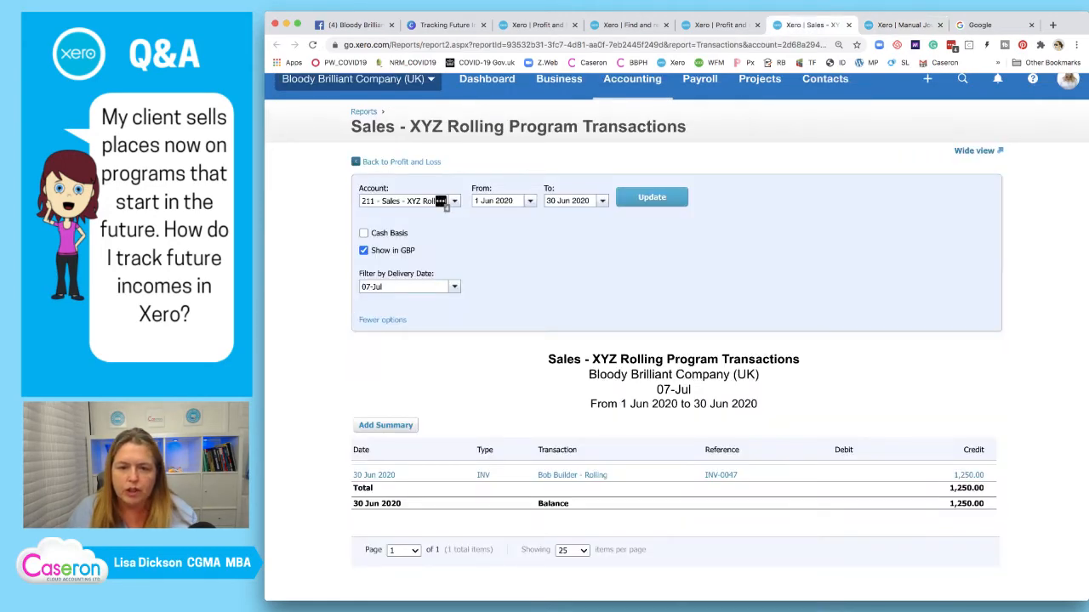
left_click(902, 25)
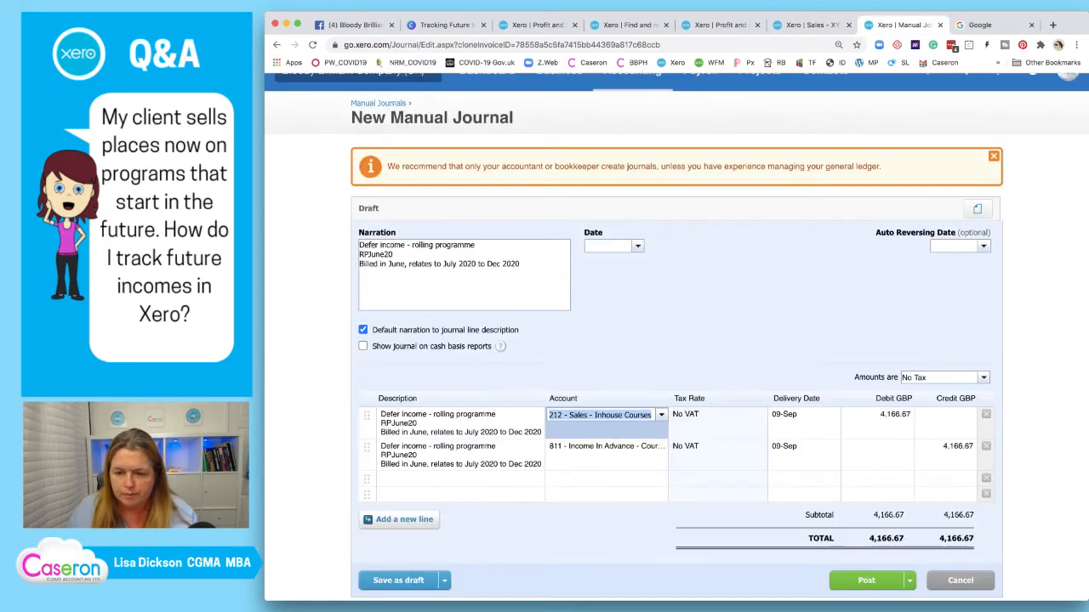
type("211")
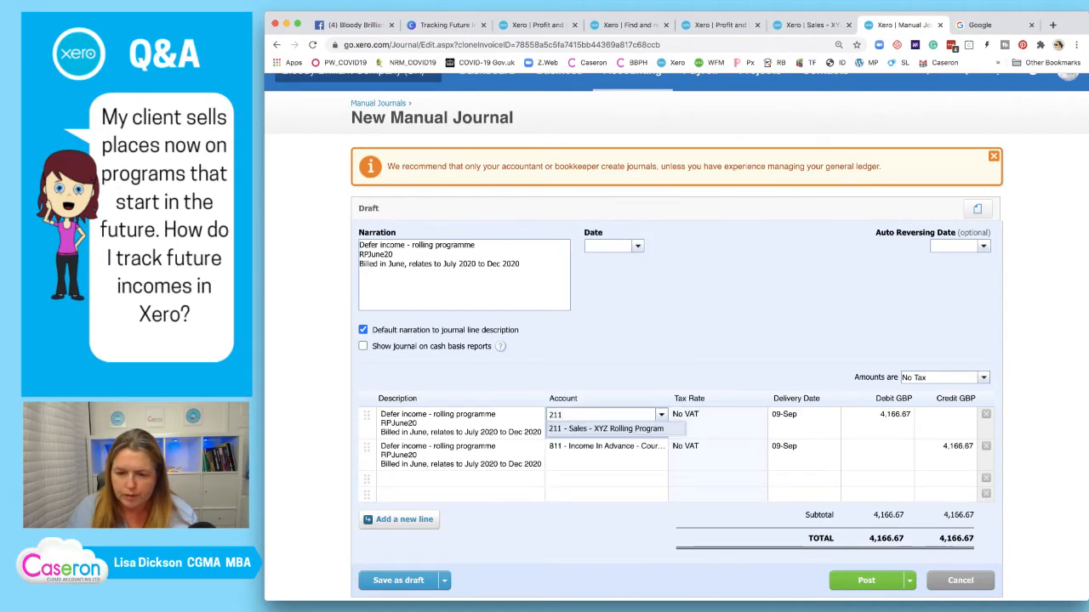
left_click(606, 429)
left_click(605, 447)
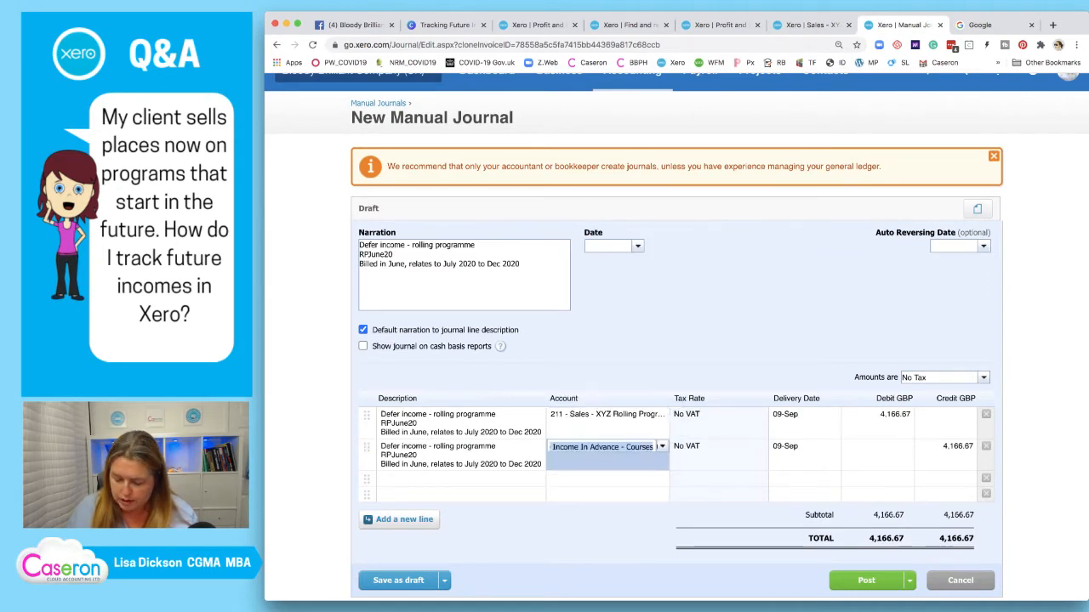
type("81")
key("Down")
key("Down")
key("Down")
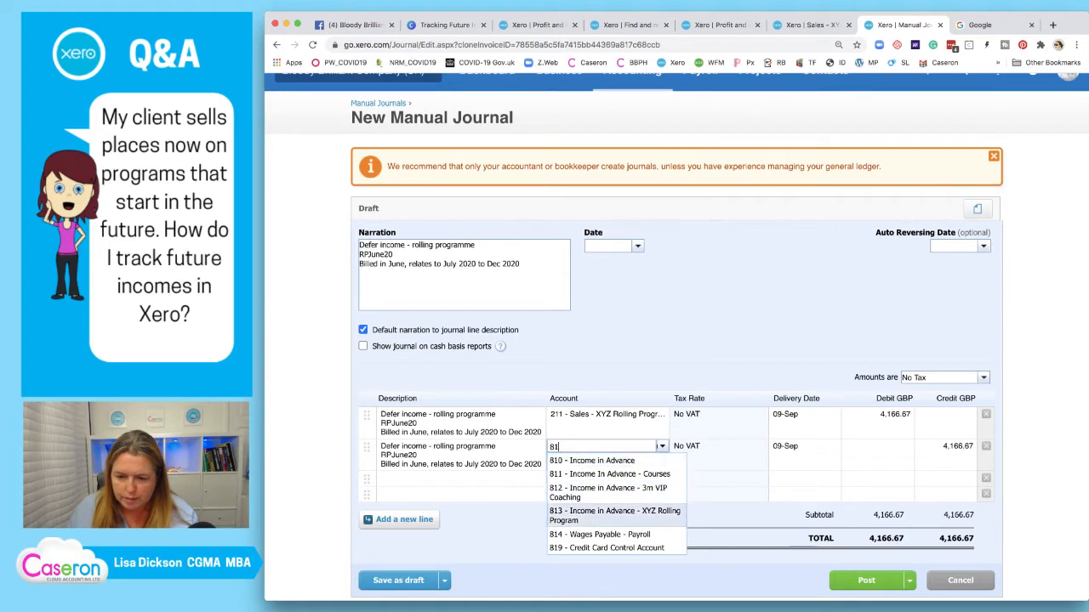
key("Return")
key("Return")
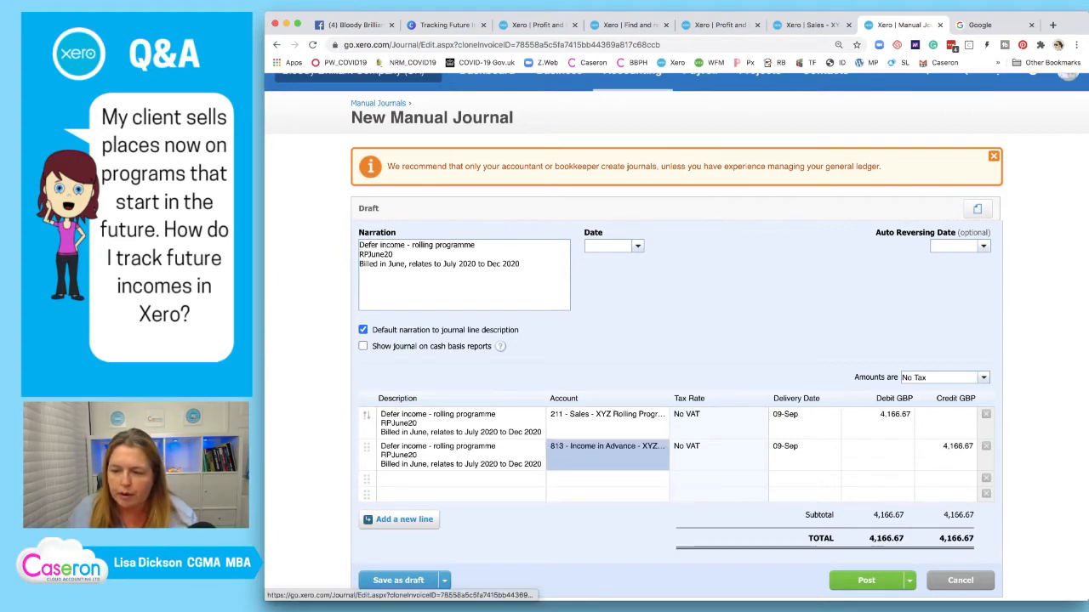
left_click(798, 416)
left_click(834, 416)
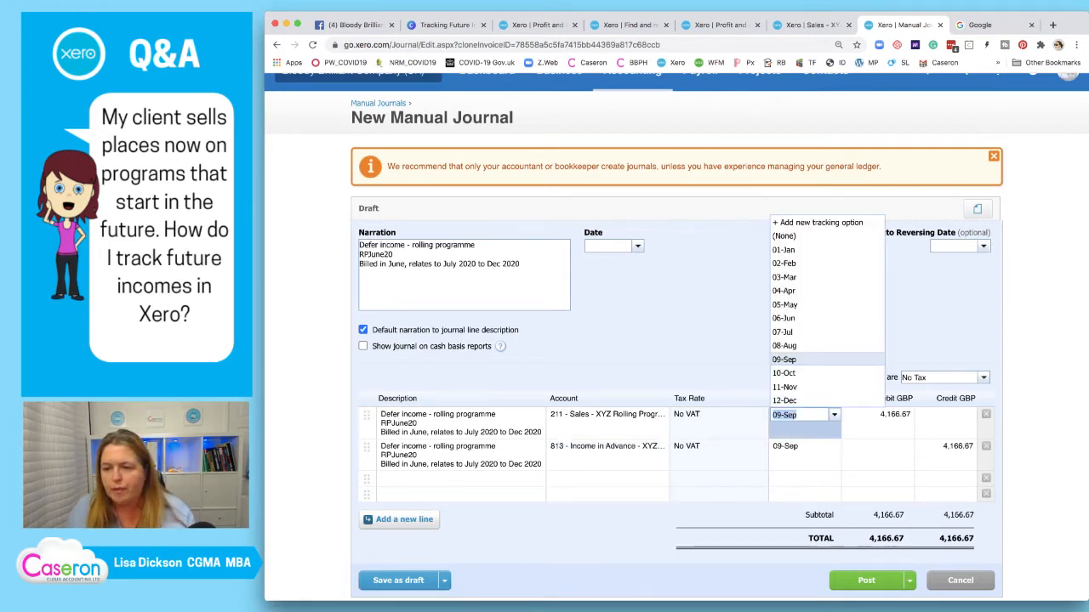
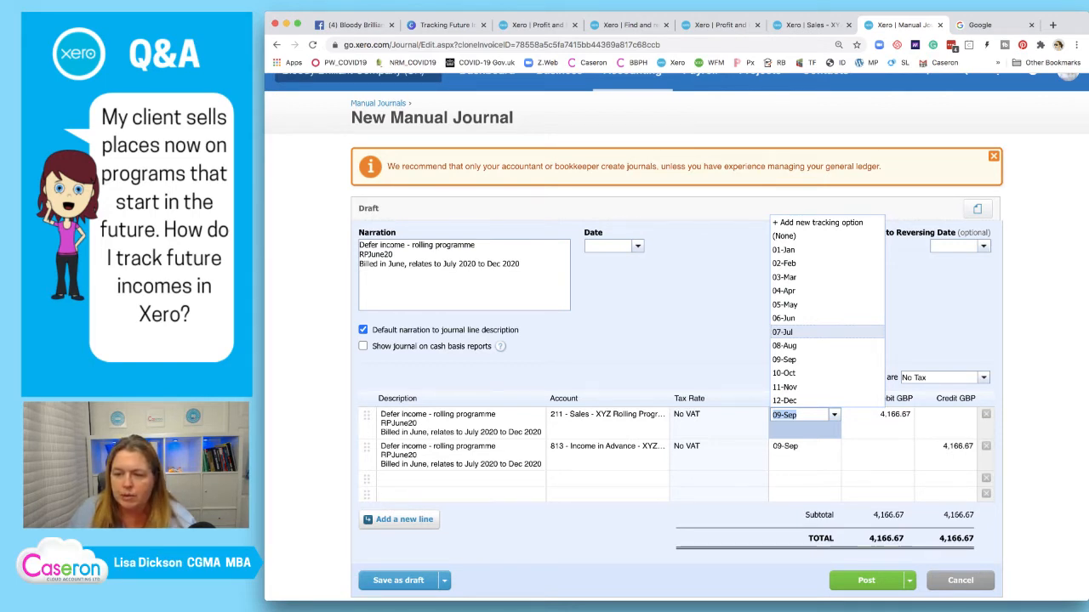
Add 07-JUL-6m as a new Delivery Date tracking option, then view the rolling program sales report
key("Up")
key("Up")
key("Up")
key("Up")
key("Up")
key("Up")
key("Up")
key("Up")
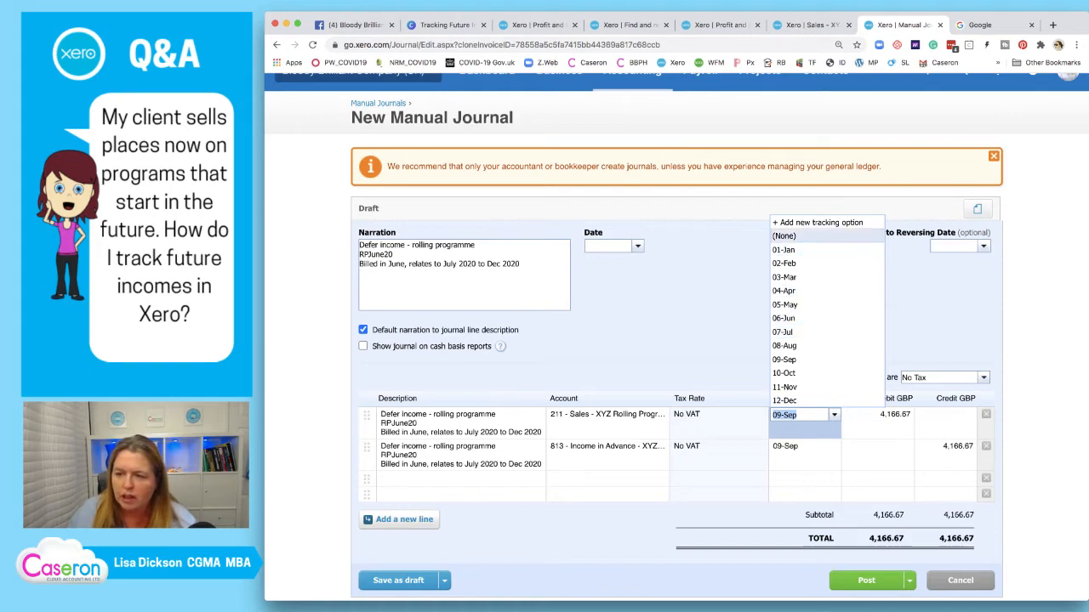
key("Return")
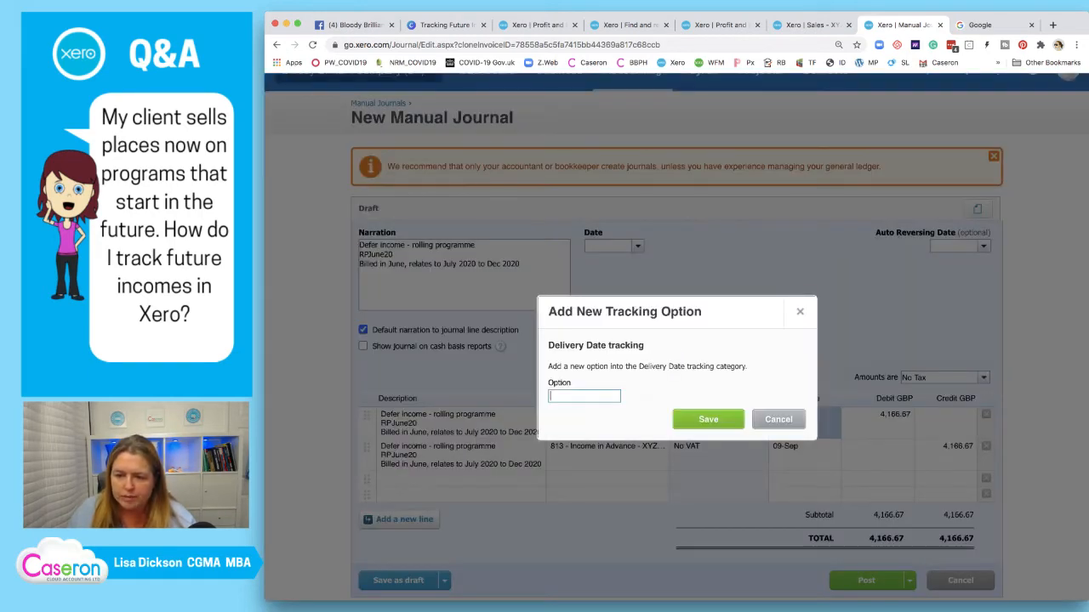
type("07")
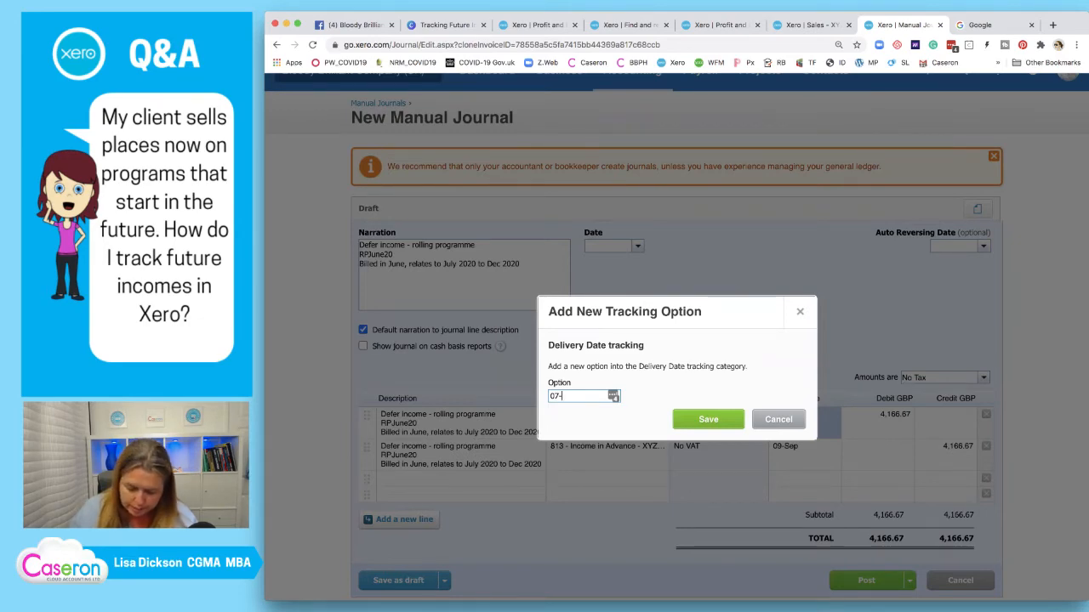
type("-JUL-")
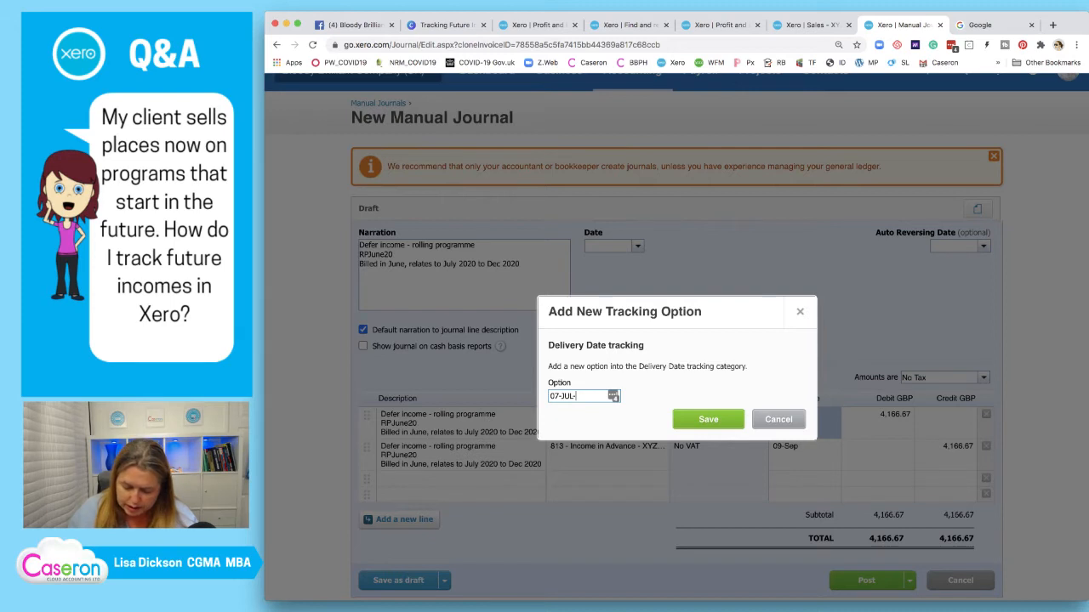
type("6m")
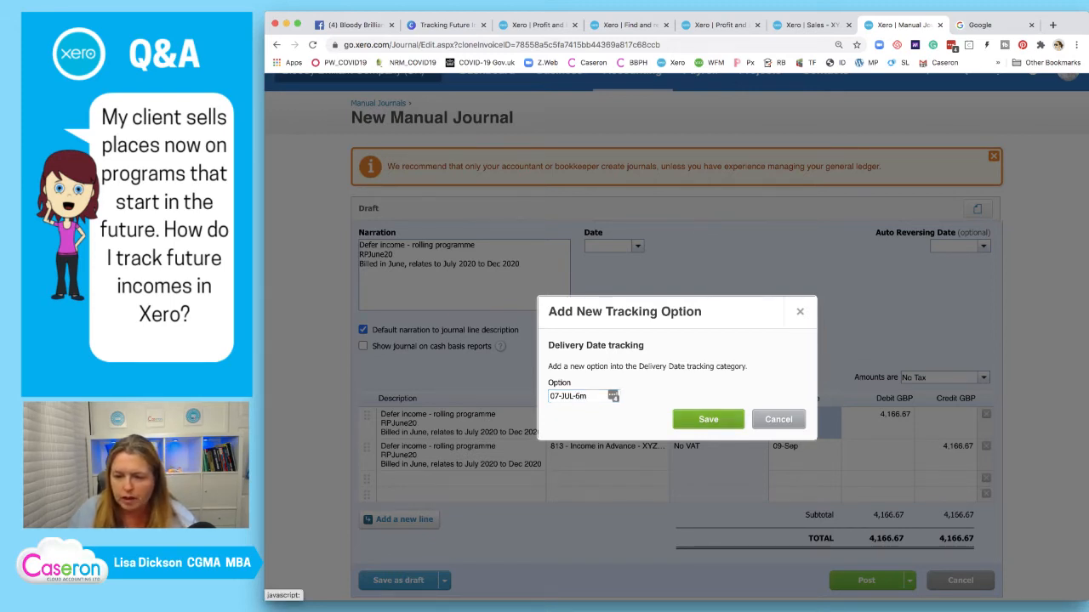
key("Return")
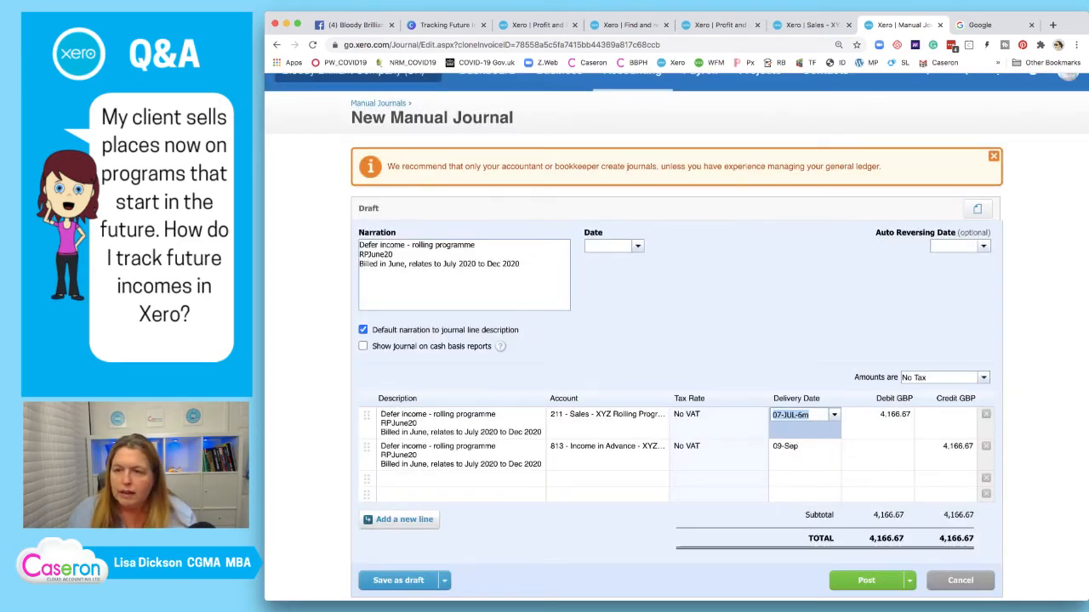
left_click(811, 25)
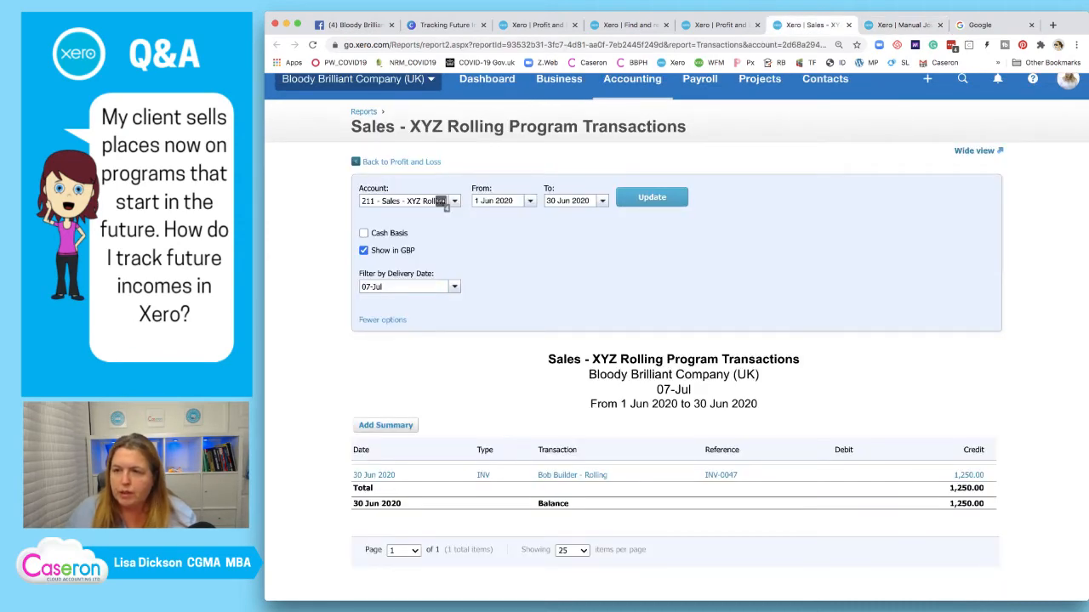
Enter a 1,250 debit and 1,250 credit, tagging line two with delivery date 07-JUL-6m
key("ctrl+Tab")
key("Tab")
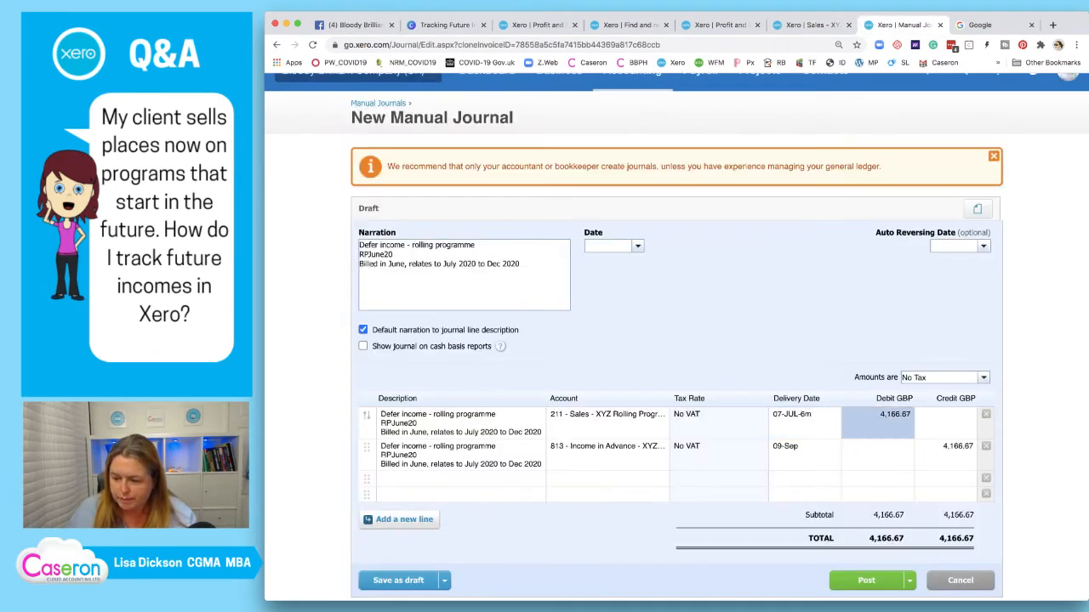
type("1250")
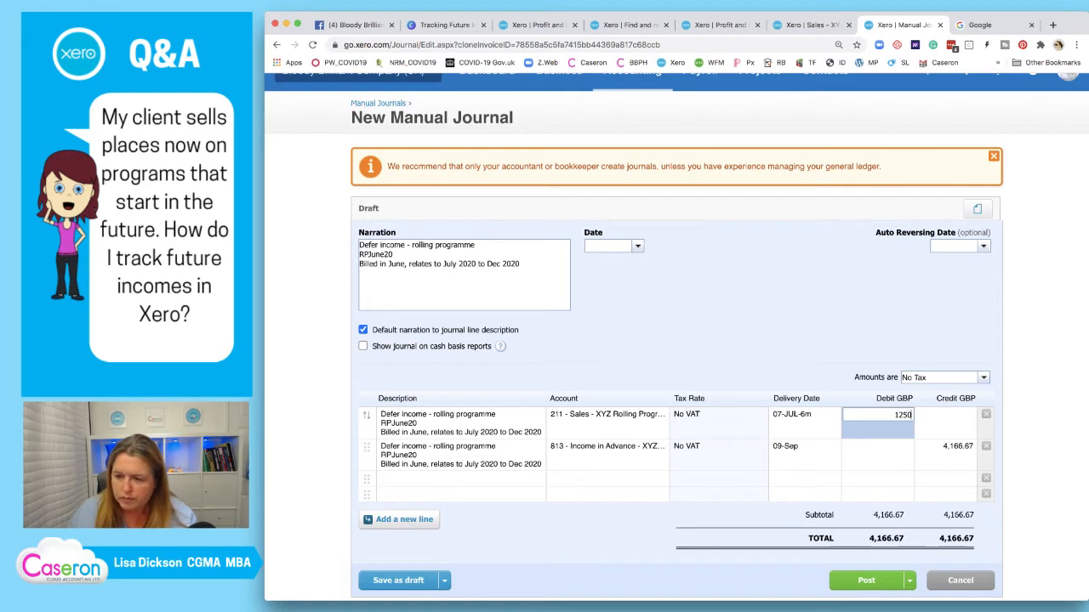
left_click(798, 447)
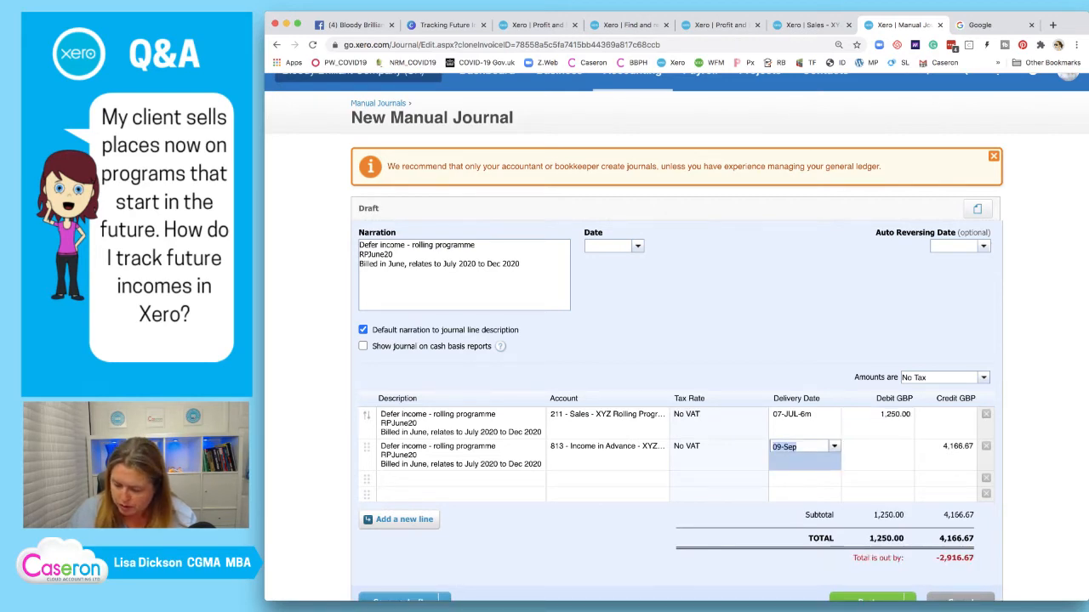
type("07")
left_click(798, 474)
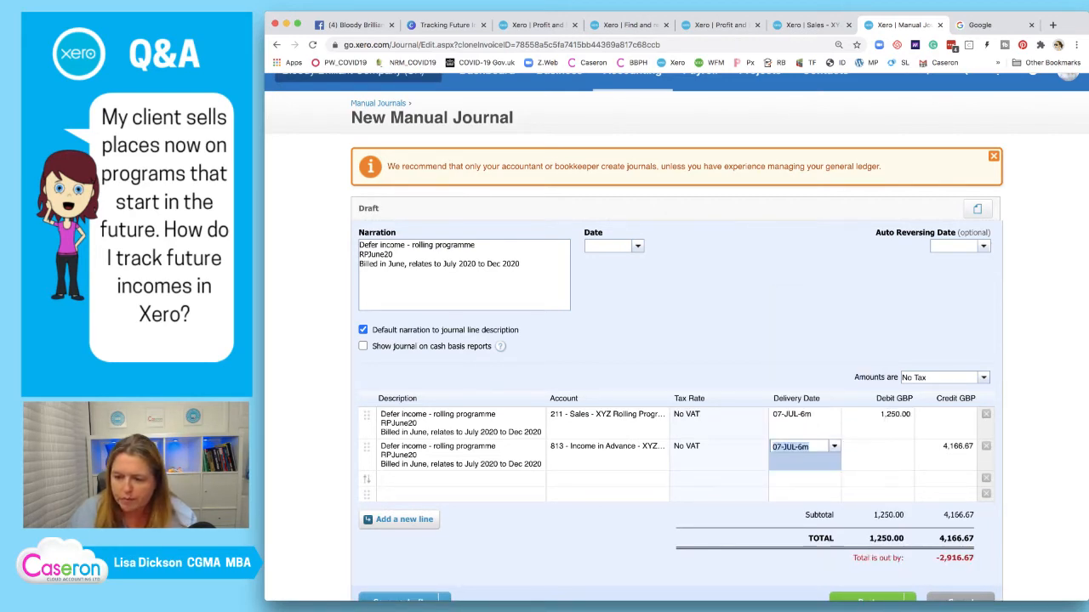
left_click(946, 447)
type("12")
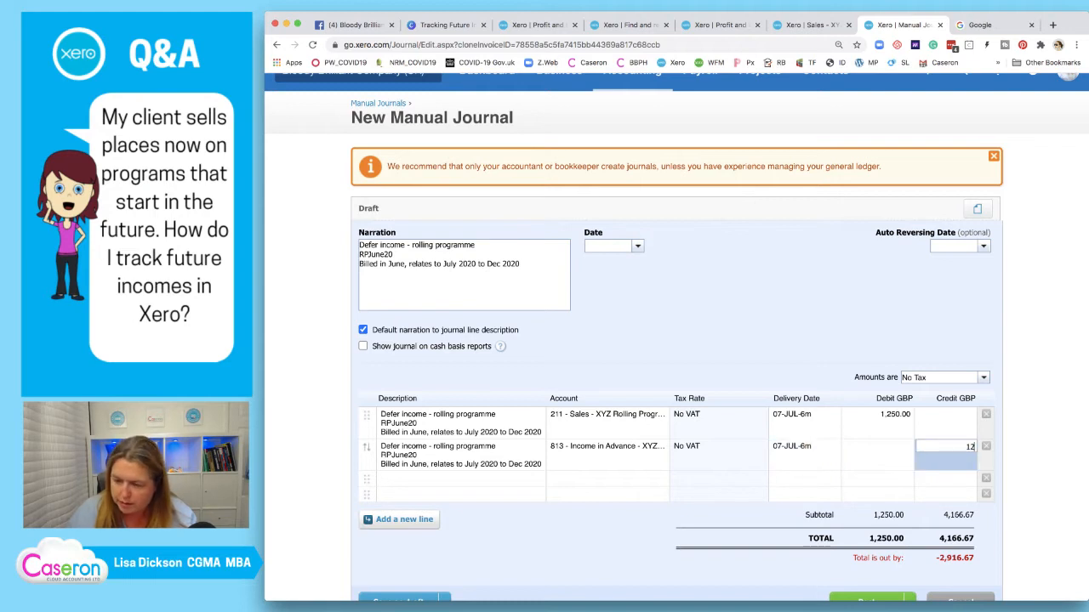
type("50")
key("Return")
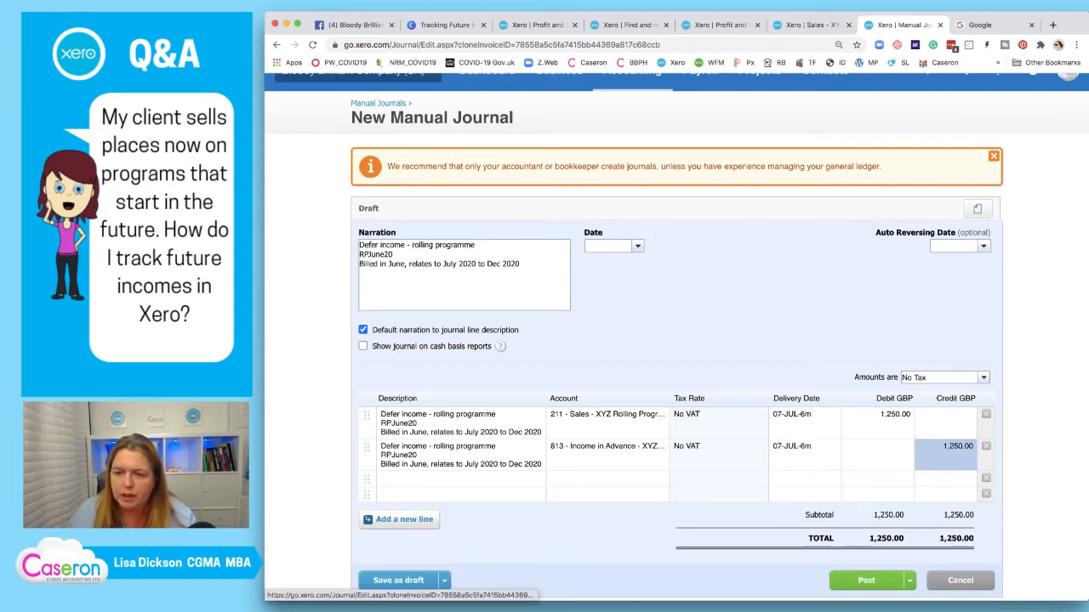
Date the journal 30 Jun 2020 and post it
left_click(606, 246)
type("30")
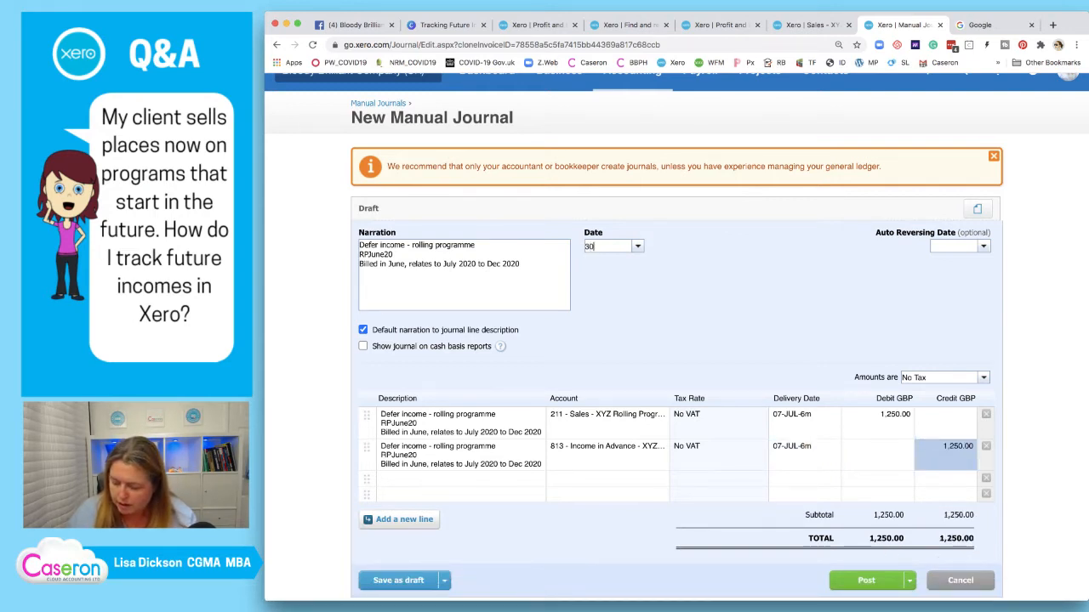
type("/06/2020")
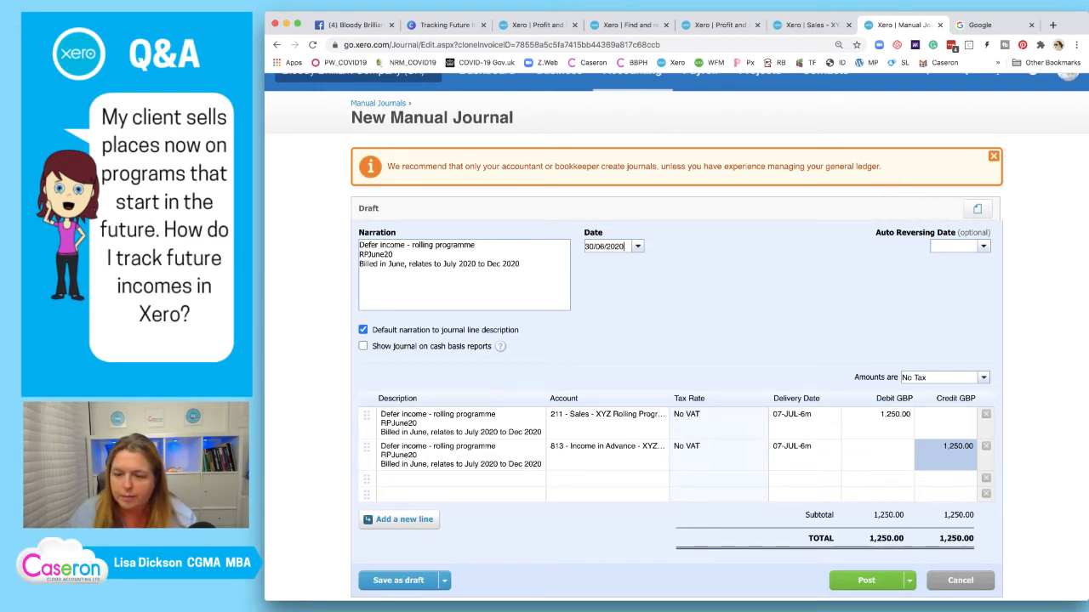
key("Tab")
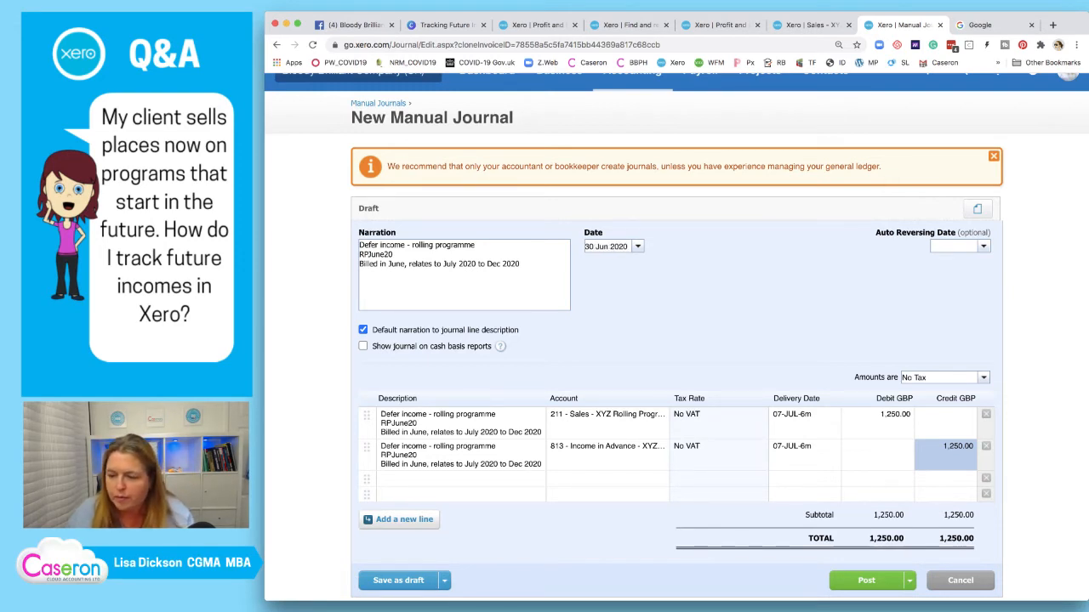
left_click(866, 581)
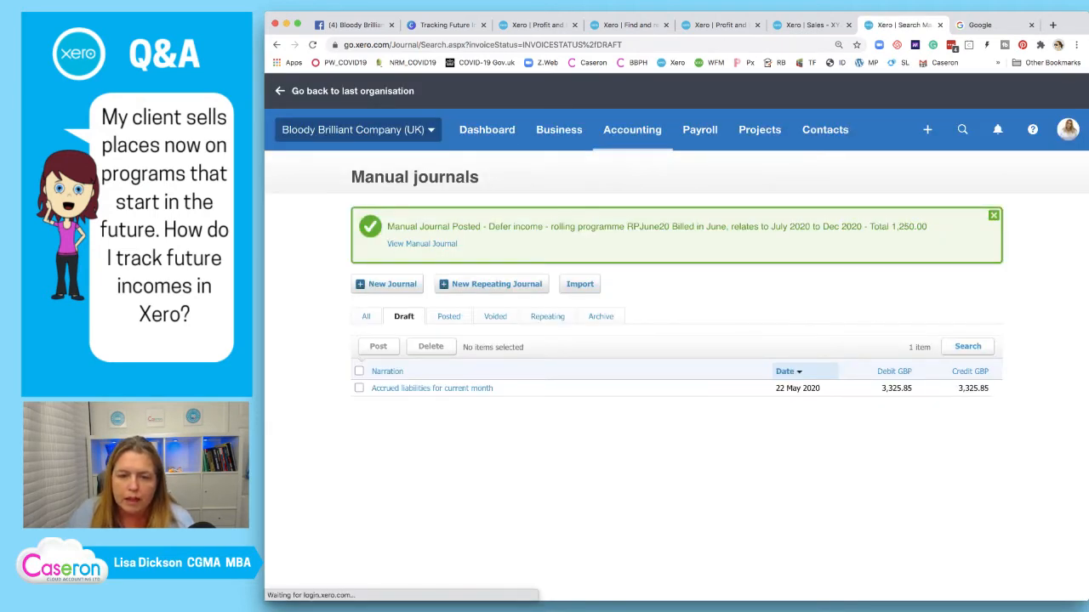
Reverse the posted journal, changing both amounts to 1250/6 (208.33)
left_click(422, 244)
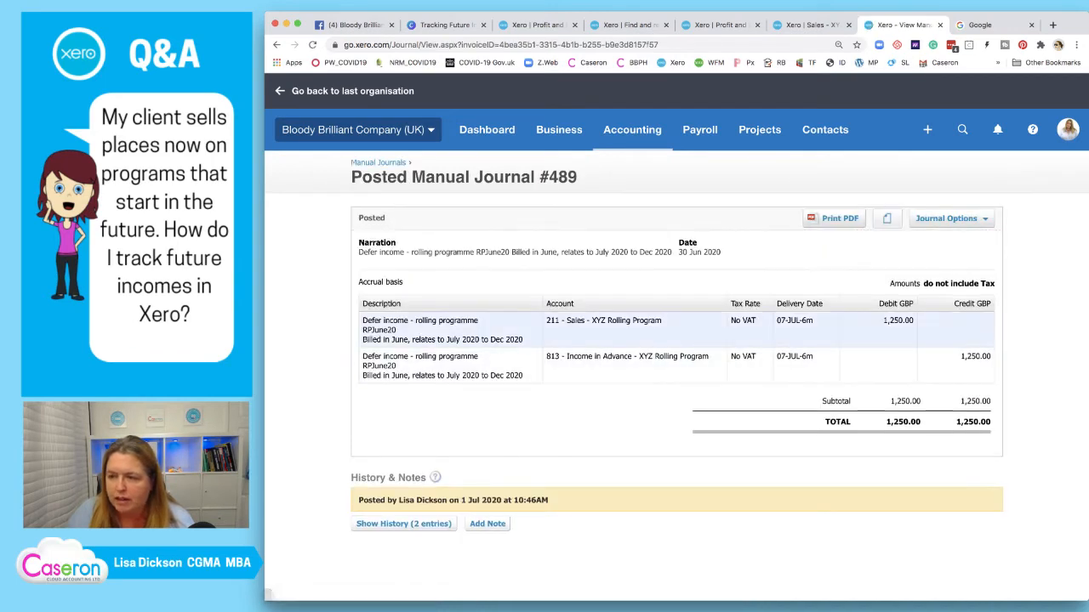
left_click(950, 219)
left_click(926, 252)
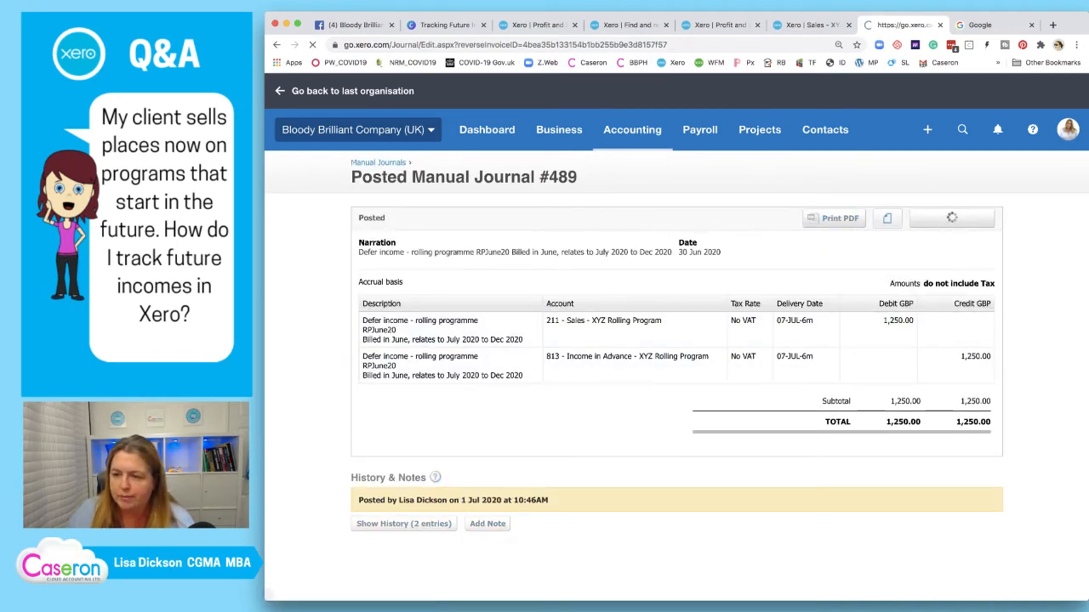
left_click(958, 424)
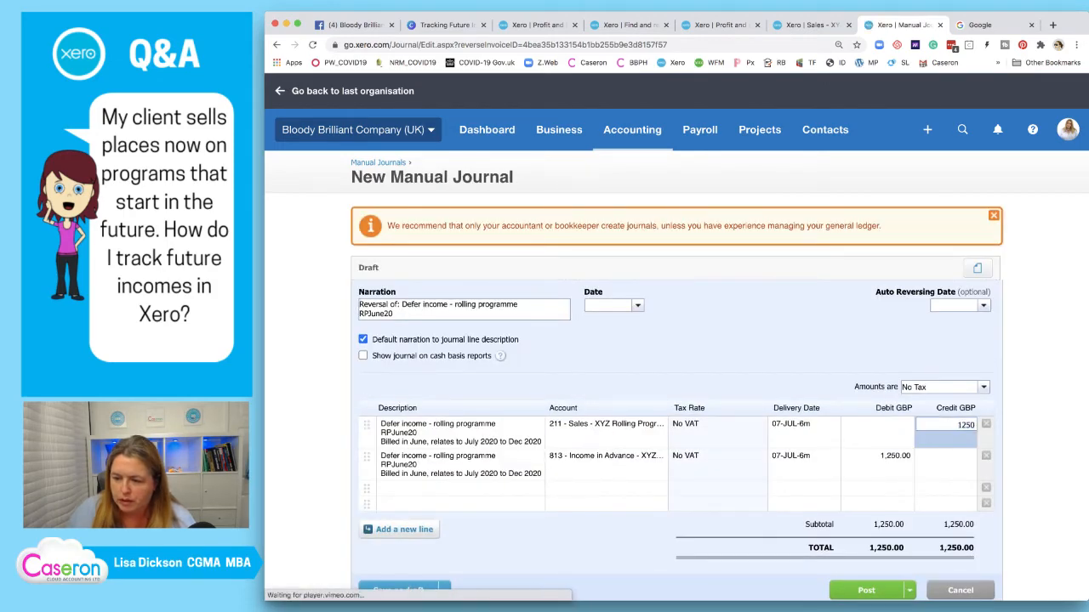
key("Right")
type("/6")
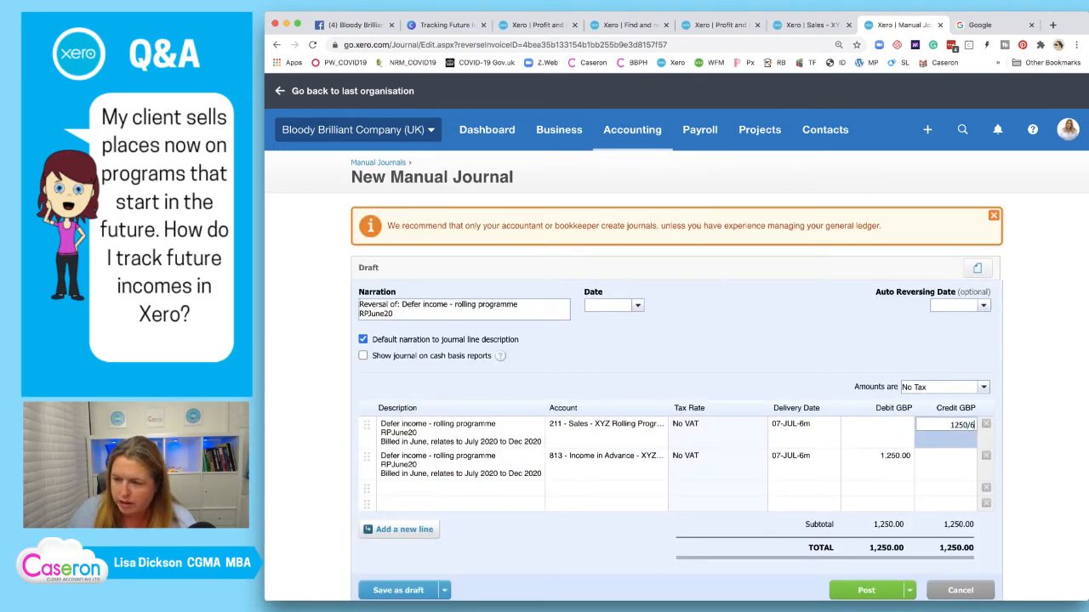
left_click(884, 456)
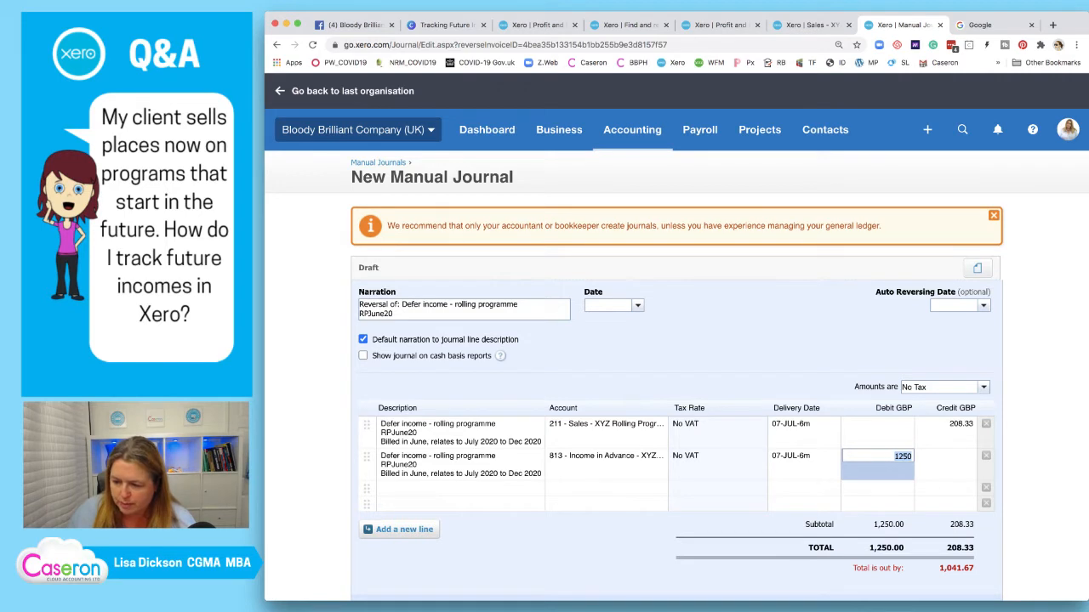
key("Right")
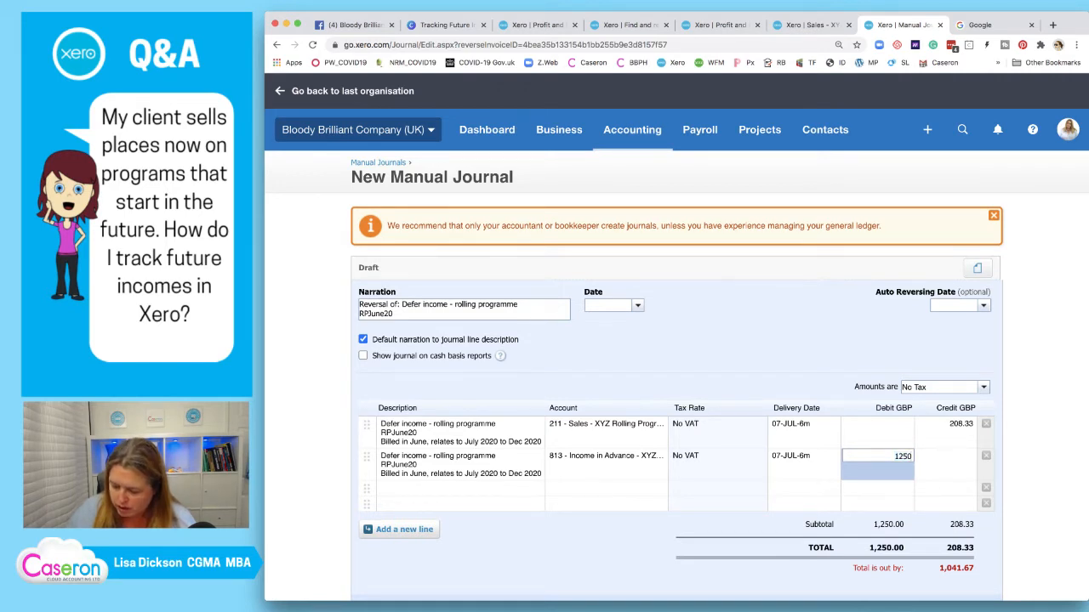
type("/6")
key("Tab")
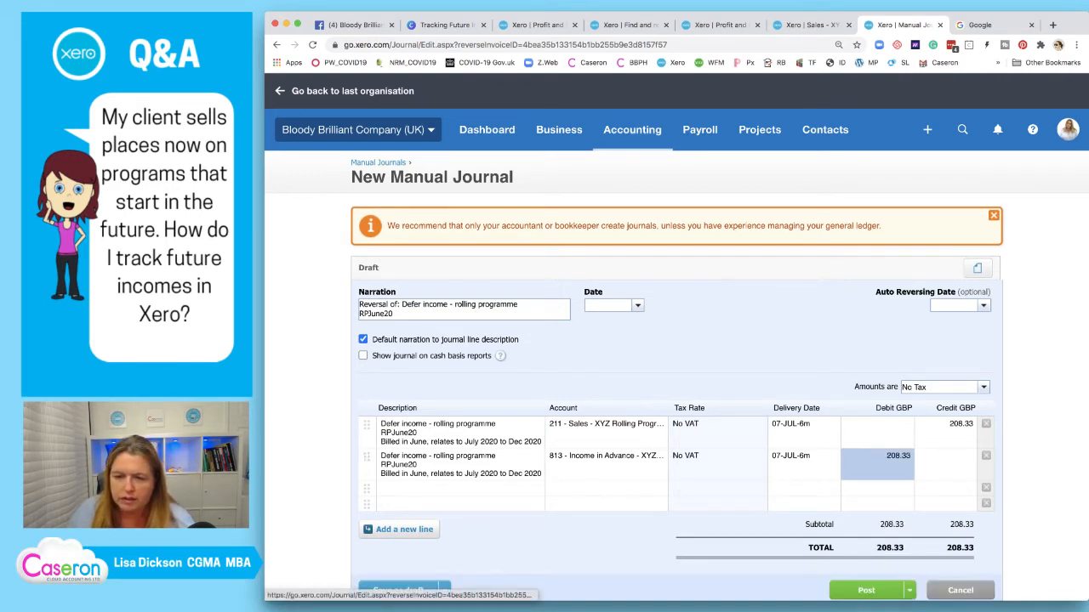
Date the reversal 1 Jul 2020, post it and open the posted journal
left_click(607, 305)
type("01/")
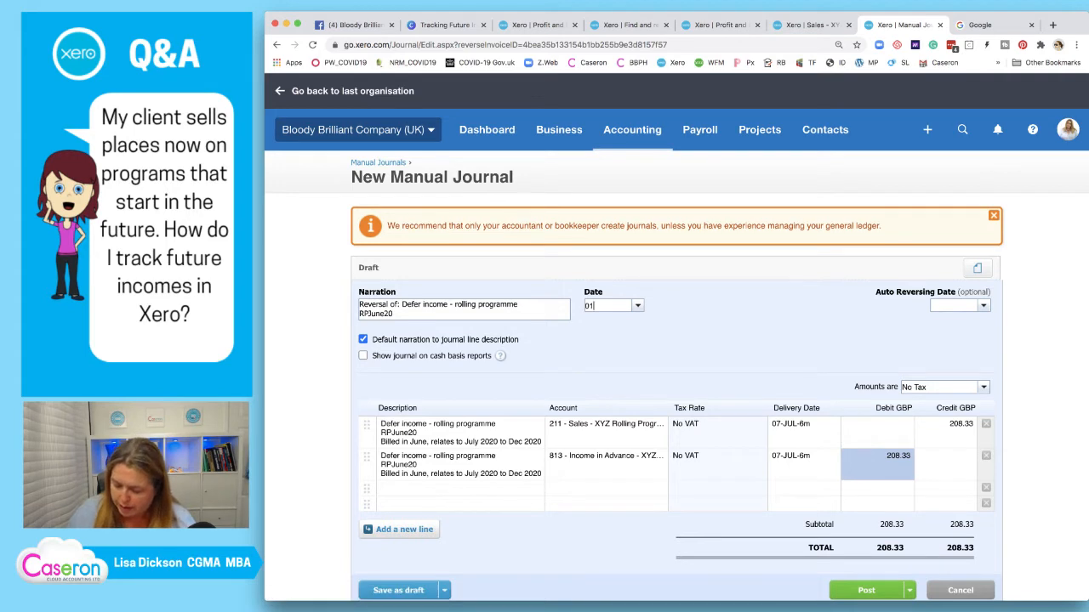
type("07/2020")
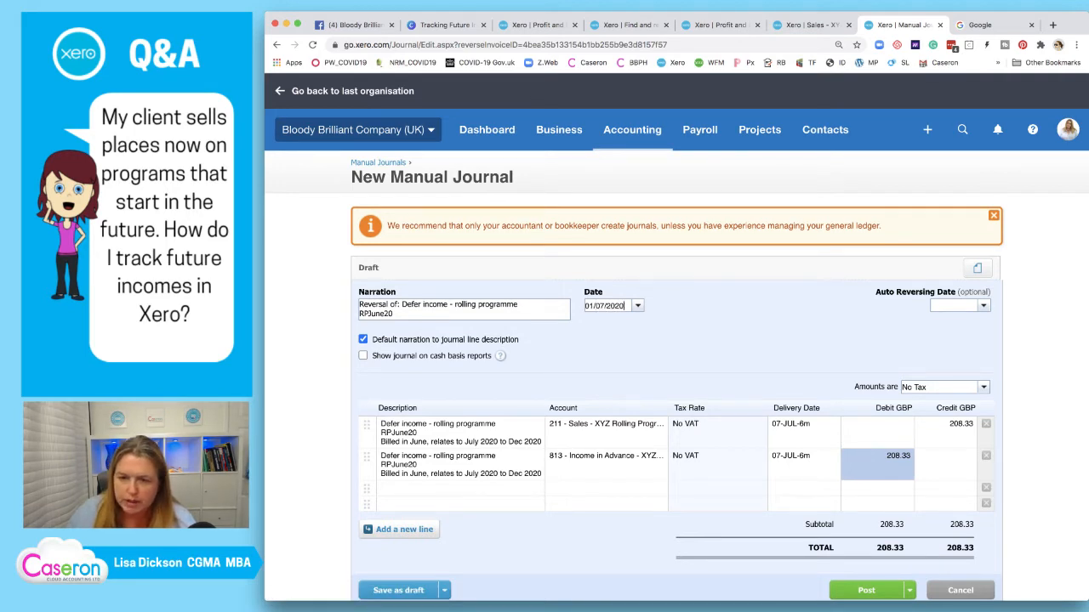
key("Tab")
scroll(367, 425, "down", 2)
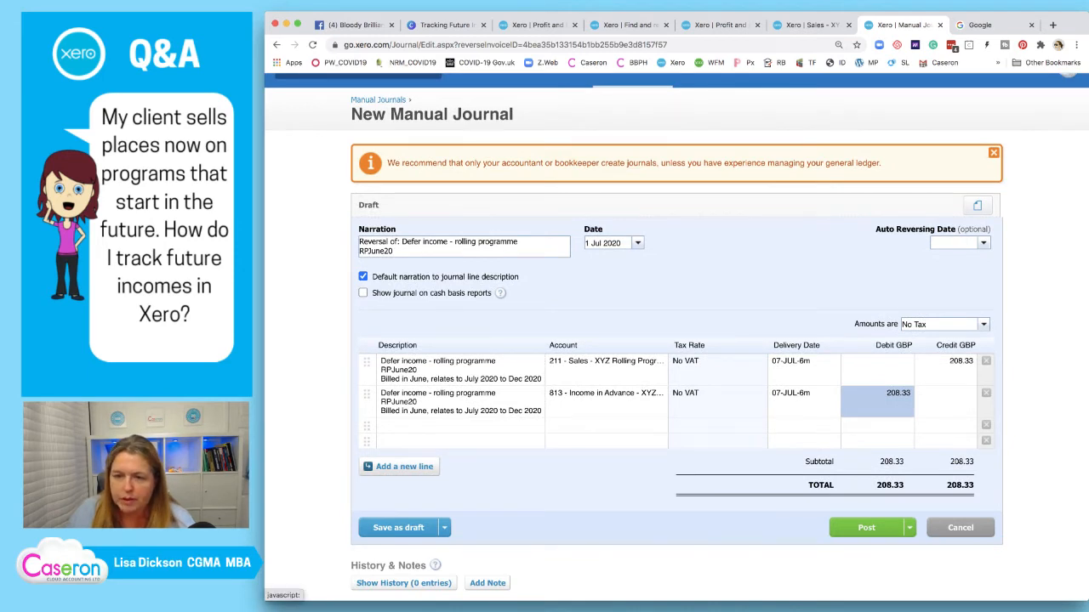
left_click(861, 528)
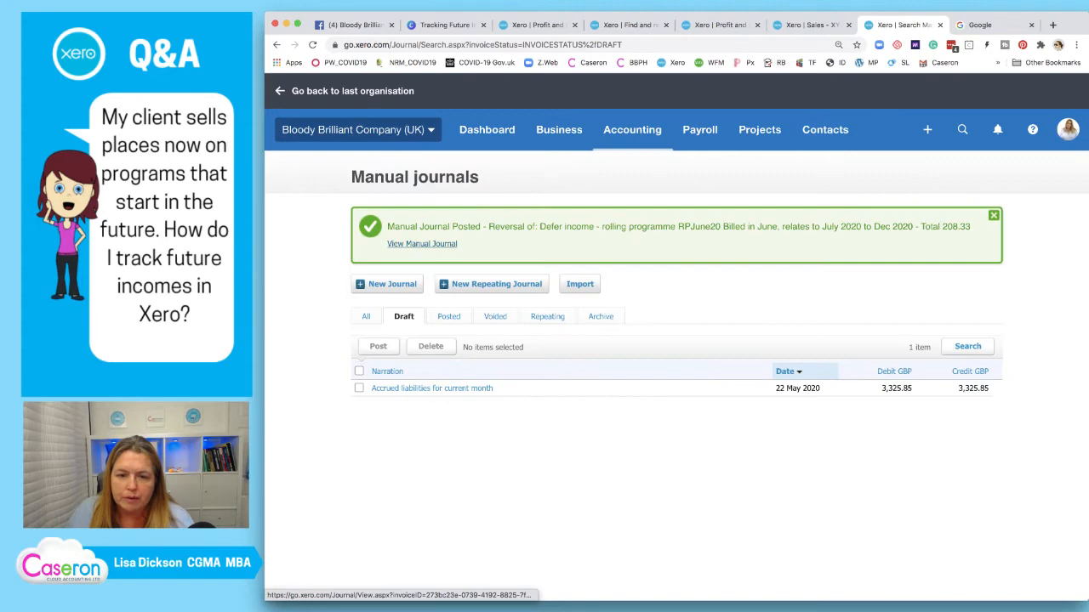
left_click(422, 243)
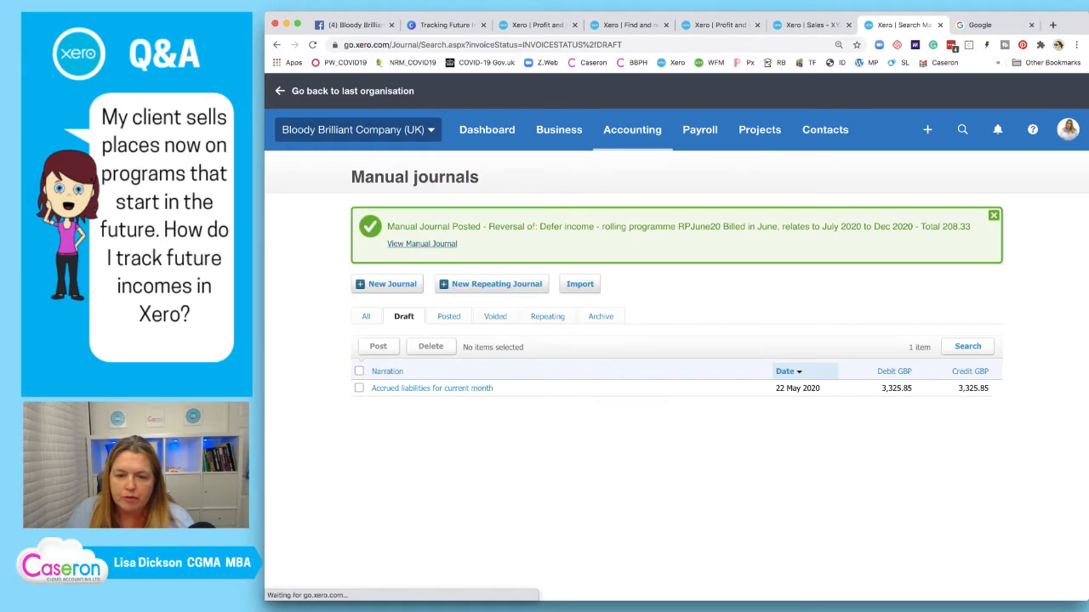
Open several copies of the 208.33 reversal journal in separate tabs
left_click(946, 218)
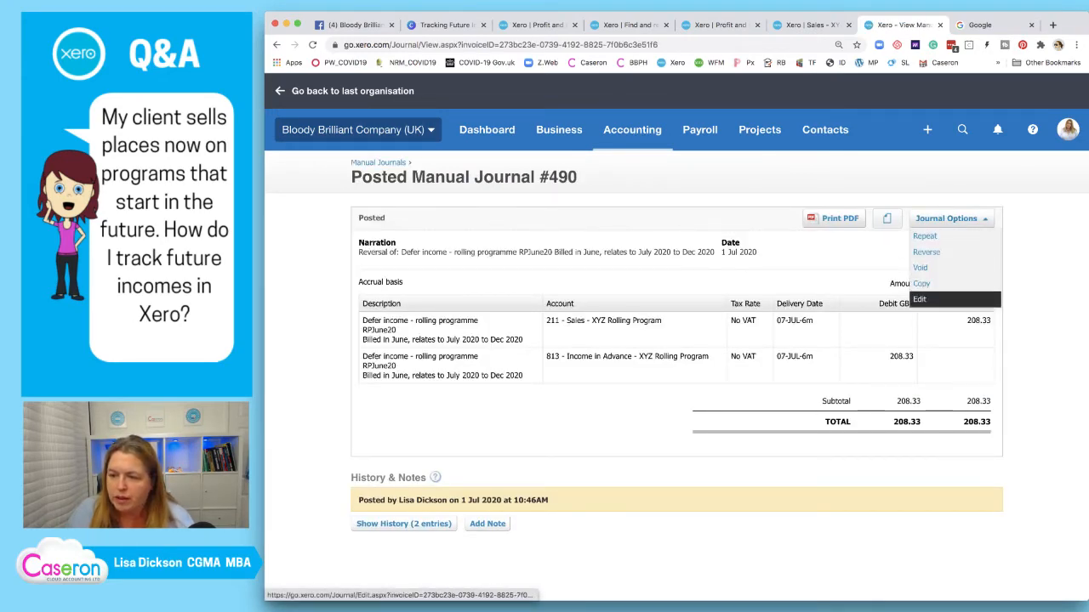
right_click(924, 285)
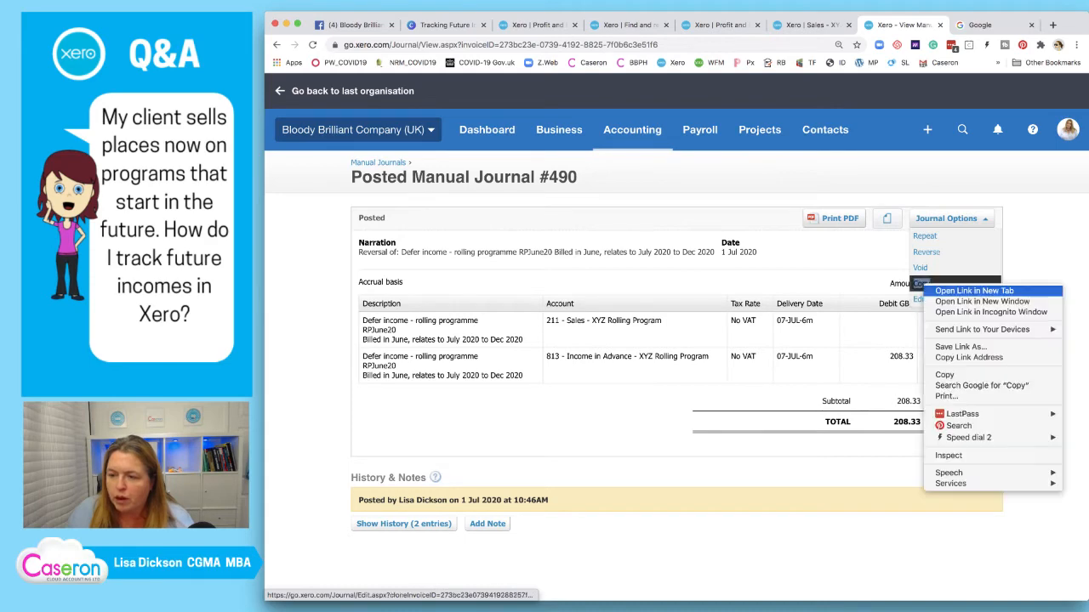
left_click(942, 291)
right_click(934, 283)
left_click(948, 291)
right_click(936, 282)
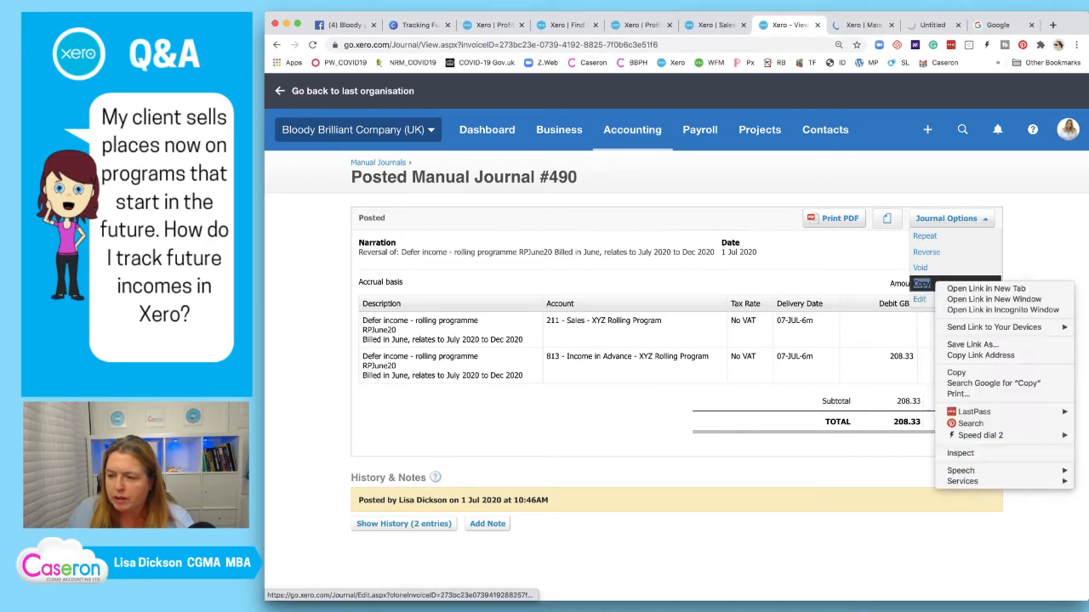
left_click(970, 289)
right_click(928, 283)
left_click(961, 289)
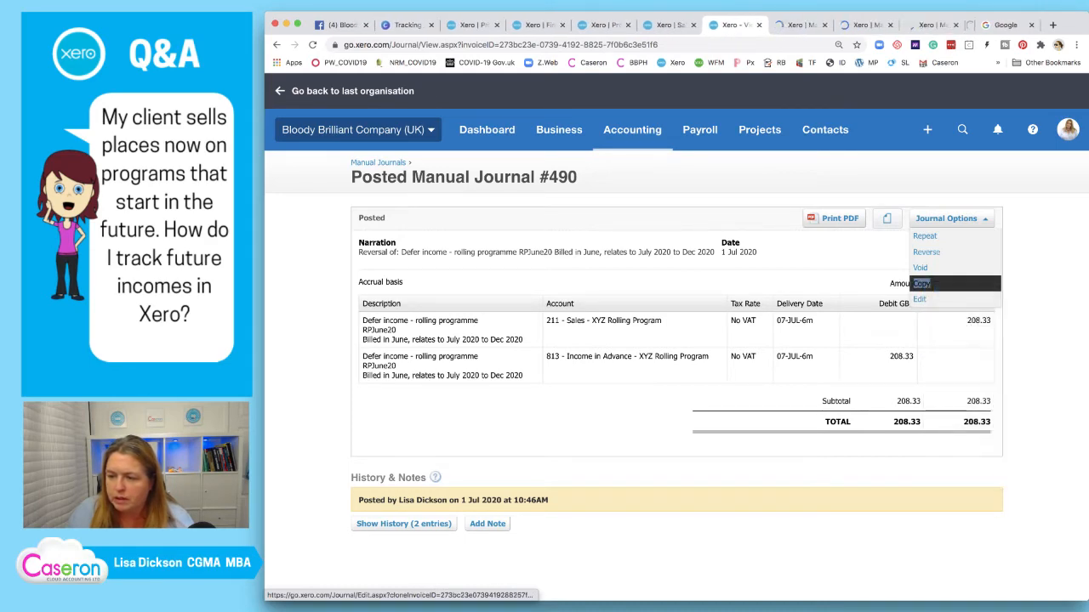
right_click(932, 283)
left_click(970, 288)
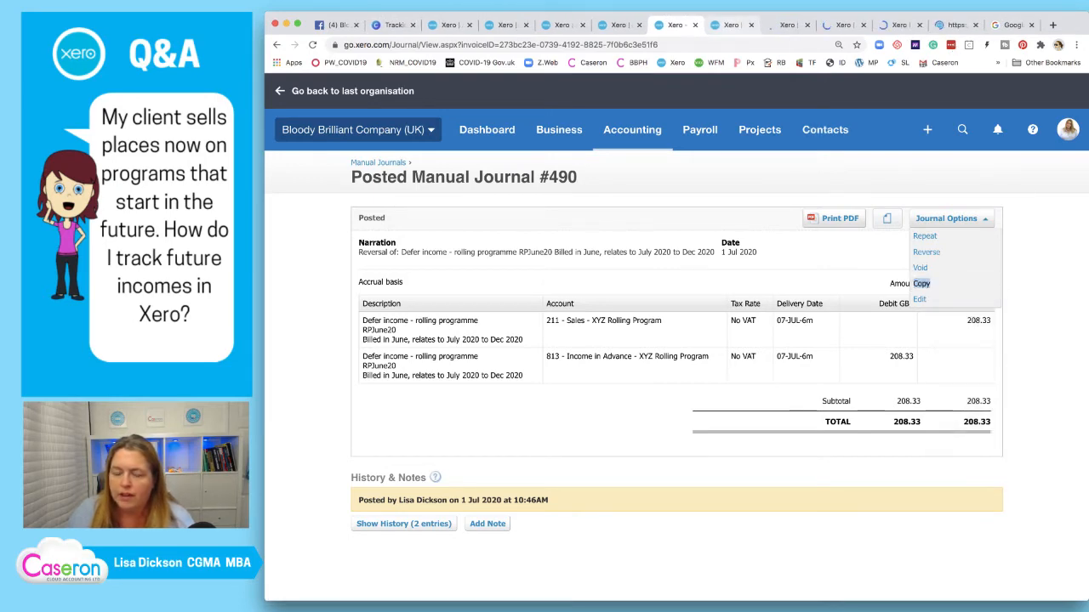
Post the first copy dated 1 Aug 2020
left_click(922, 283)
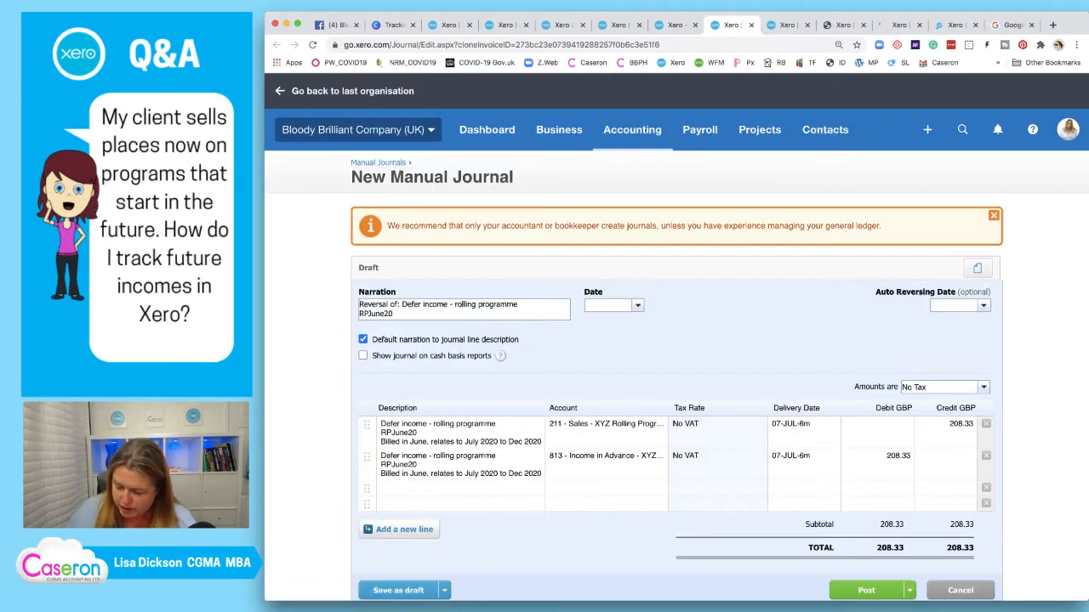
type("01")
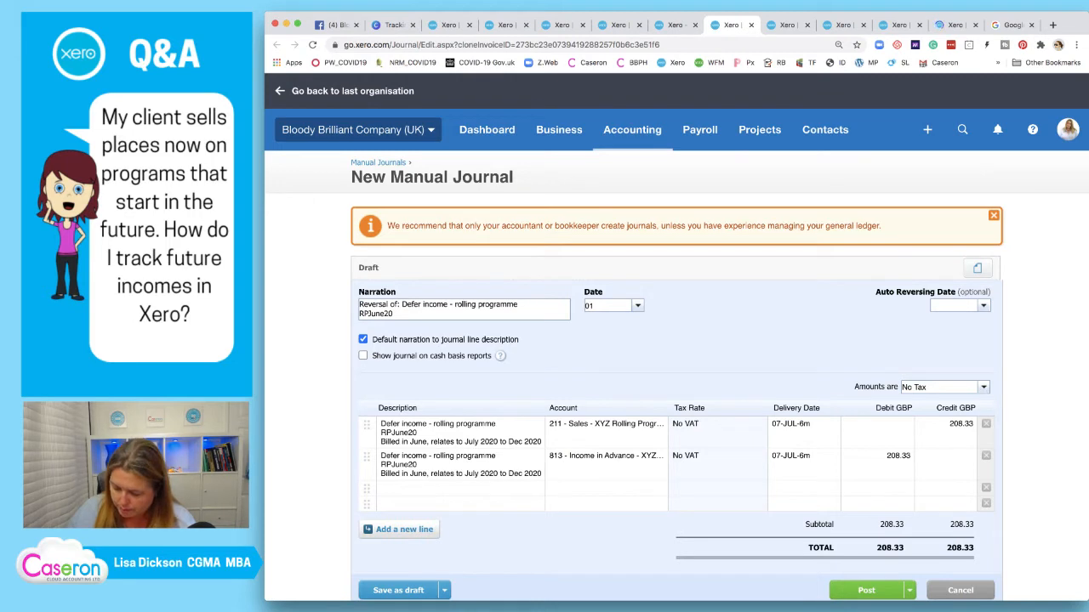
type("/8/2020")
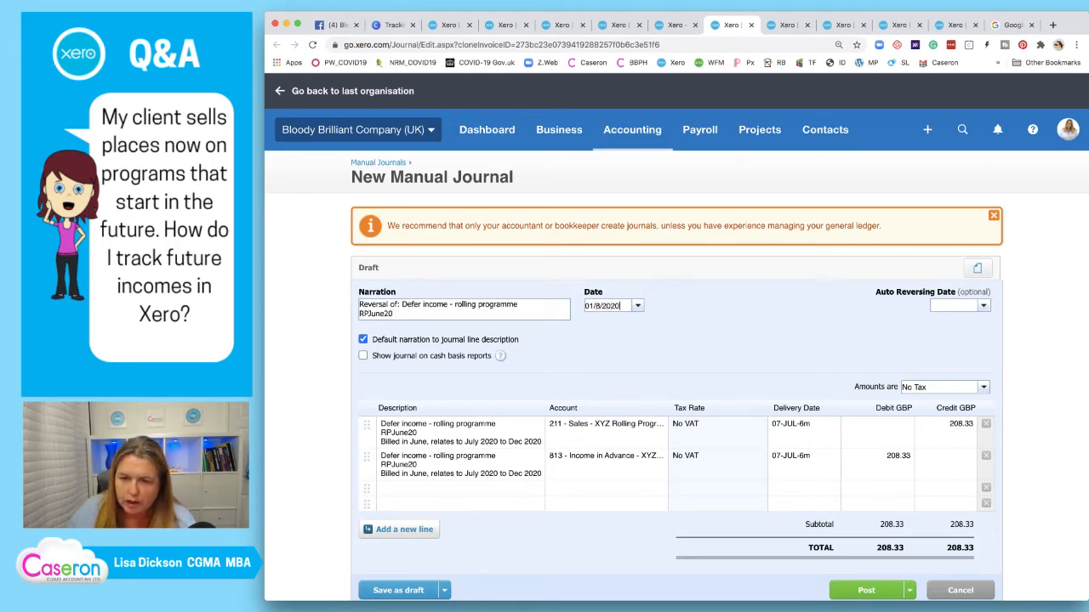
key("Tab")
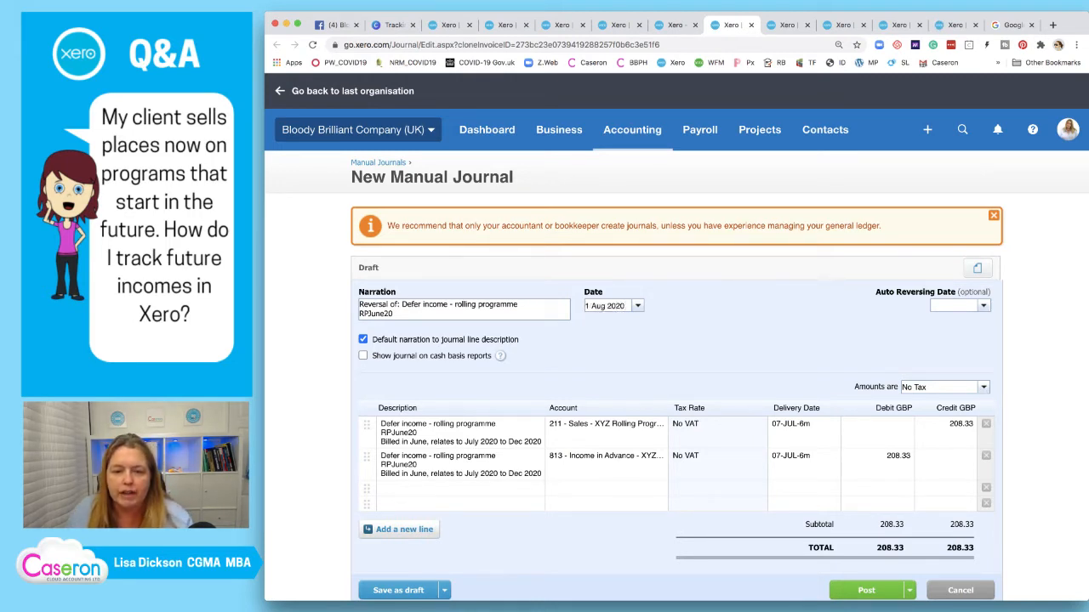
scroll(677, 340, "down", 1)
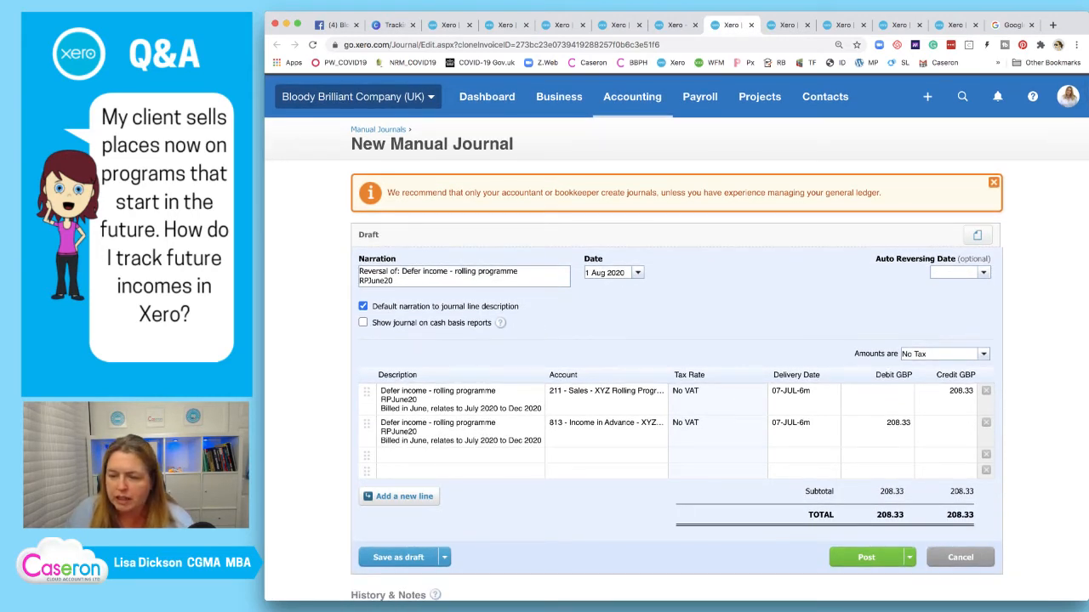
left_click(866, 557)
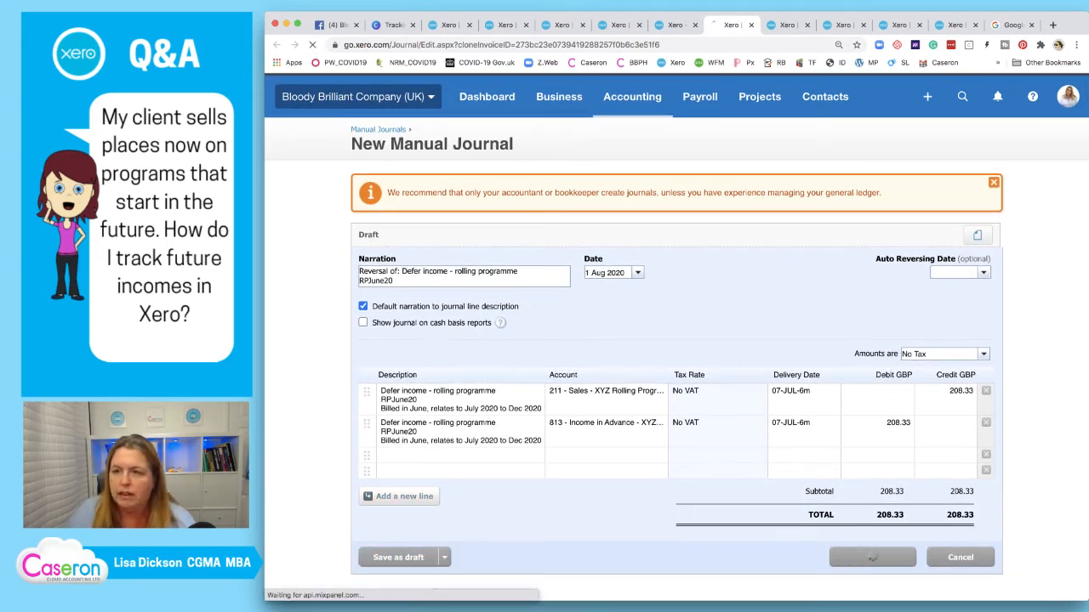
Post a copy dated 1 Sep 2020, correcting a mistyped date
key("Tab")
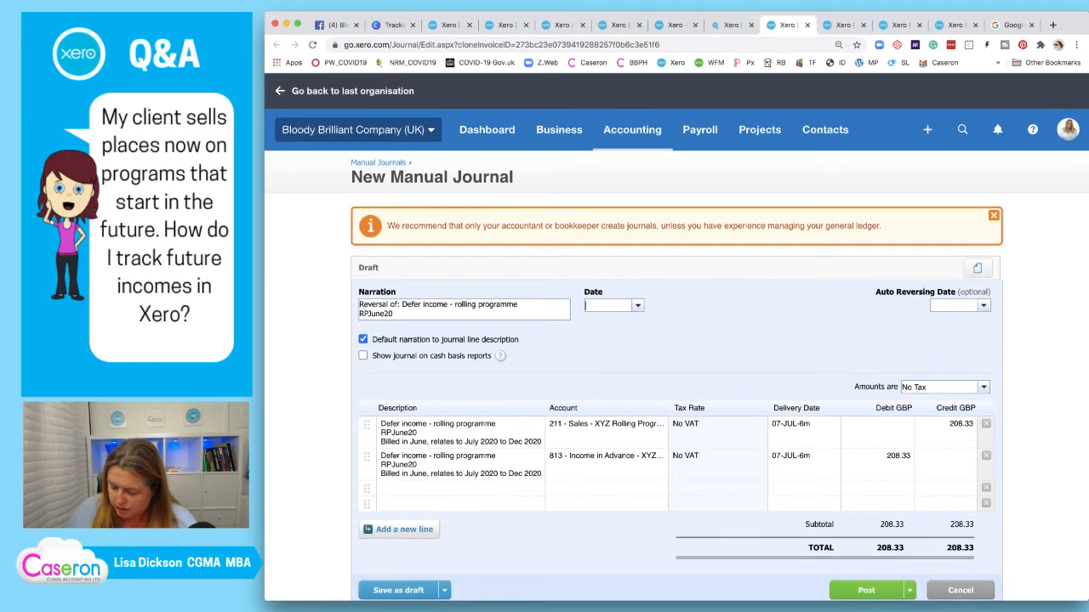
type("01/029/2020")
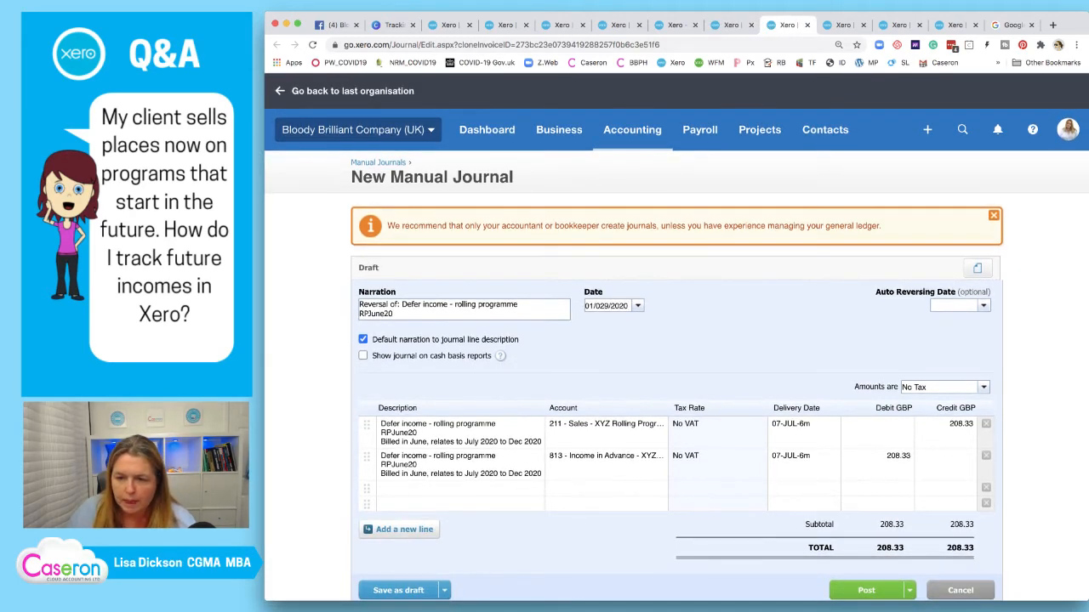
key("Tab")
left_click_drag(622, 307, 585, 307)
type("01/0")
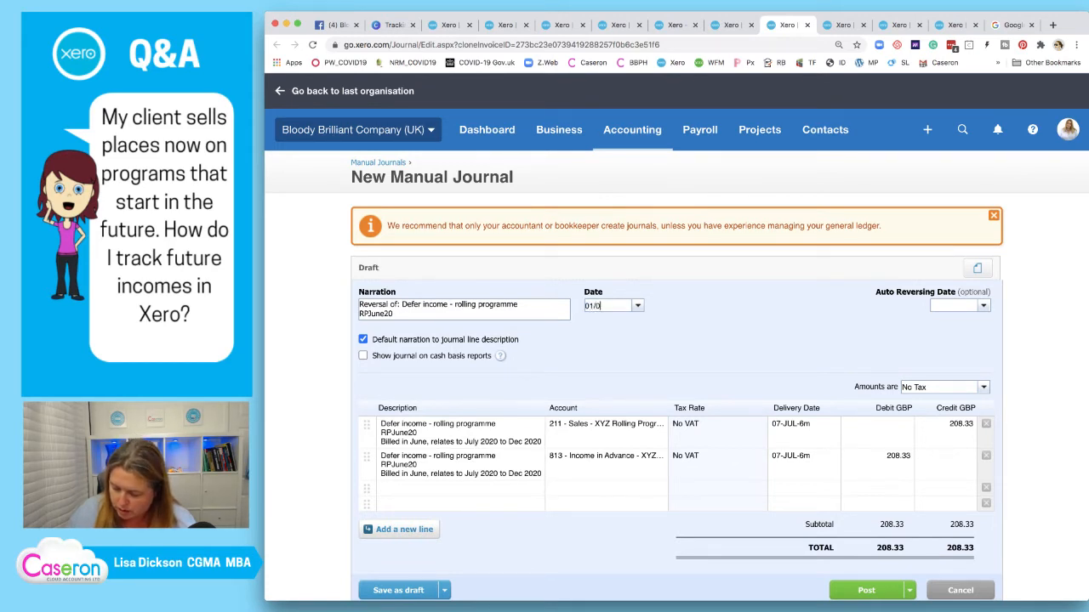
type("9/2020")
key("Tab")
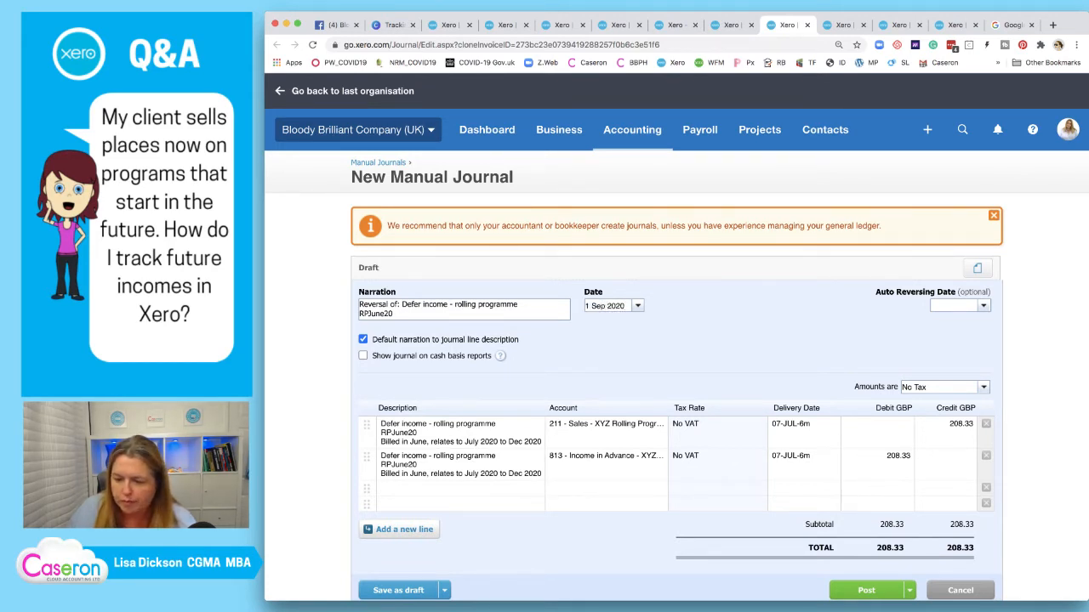
left_click(871, 590)
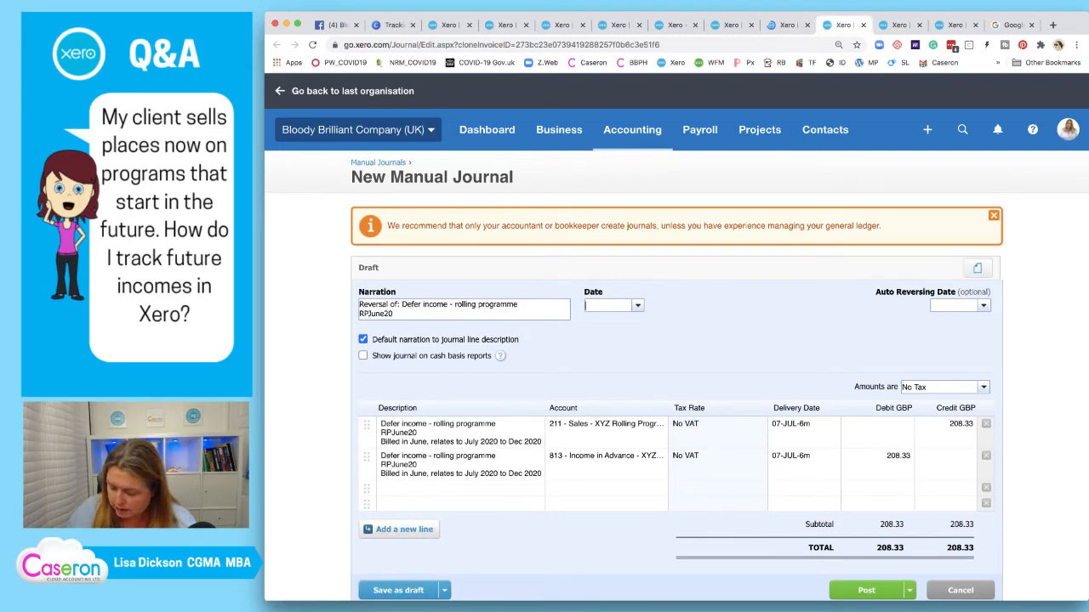
Post copies dated 1 Oct 2020 and 1 Nov 2020
type("01/10/20")
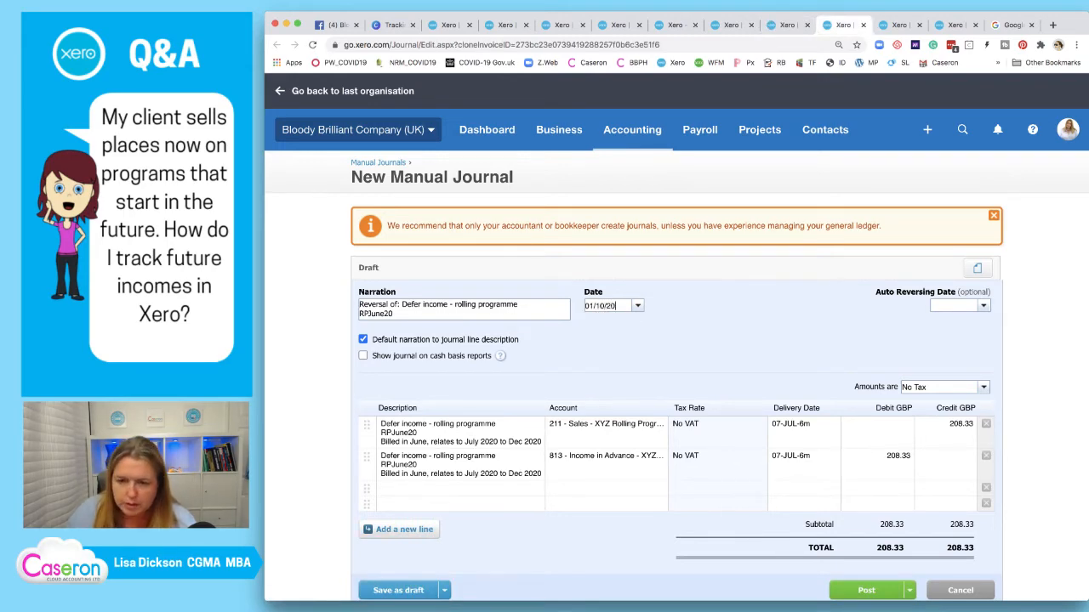
type("20")
key("Tab")
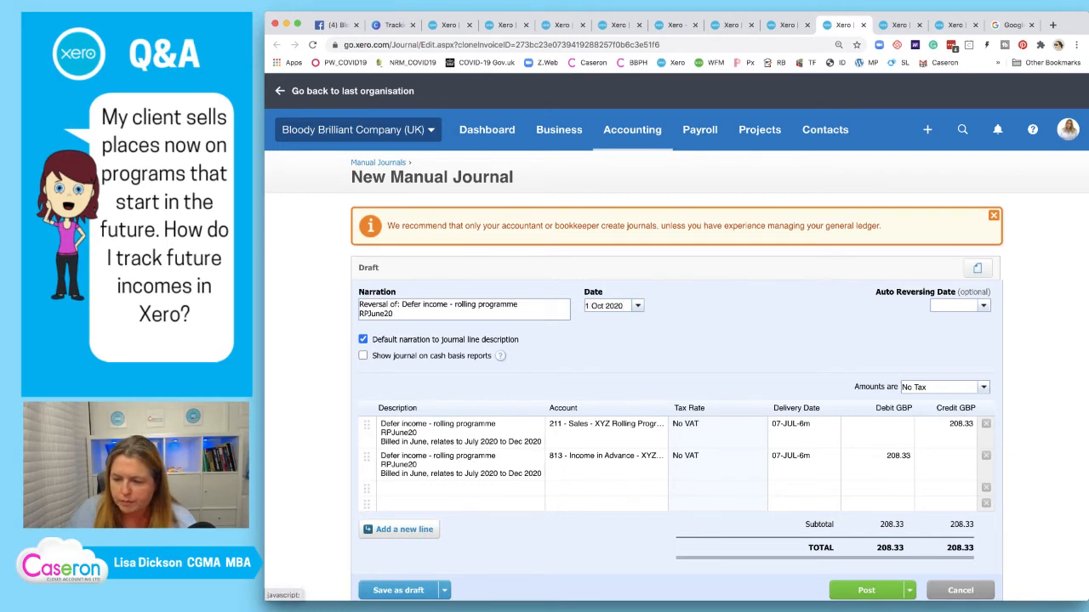
left_click(866, 590)
left_click(898, 25)
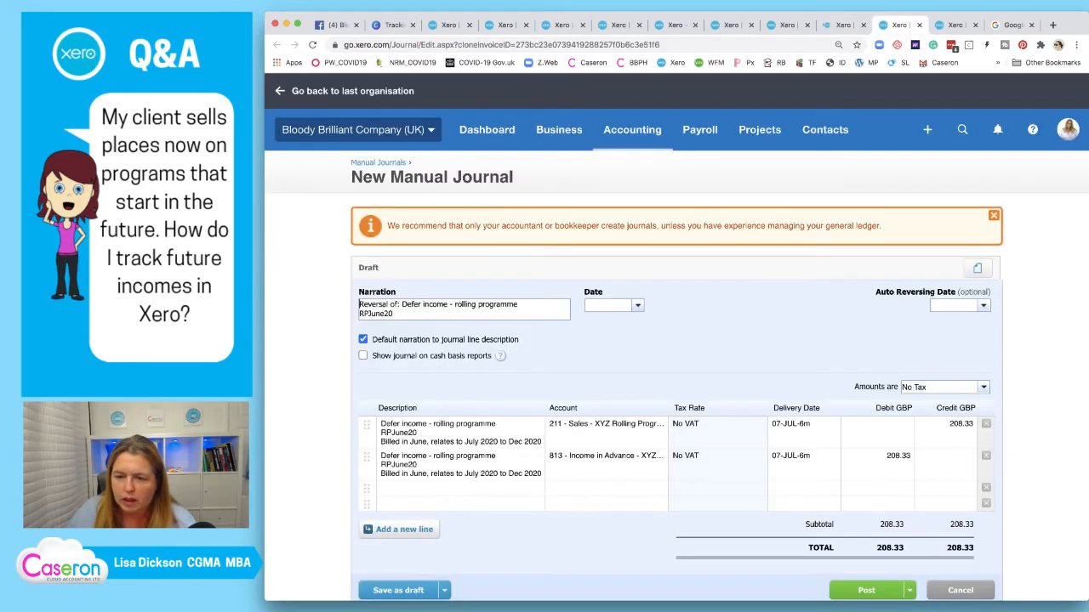
type("01/")
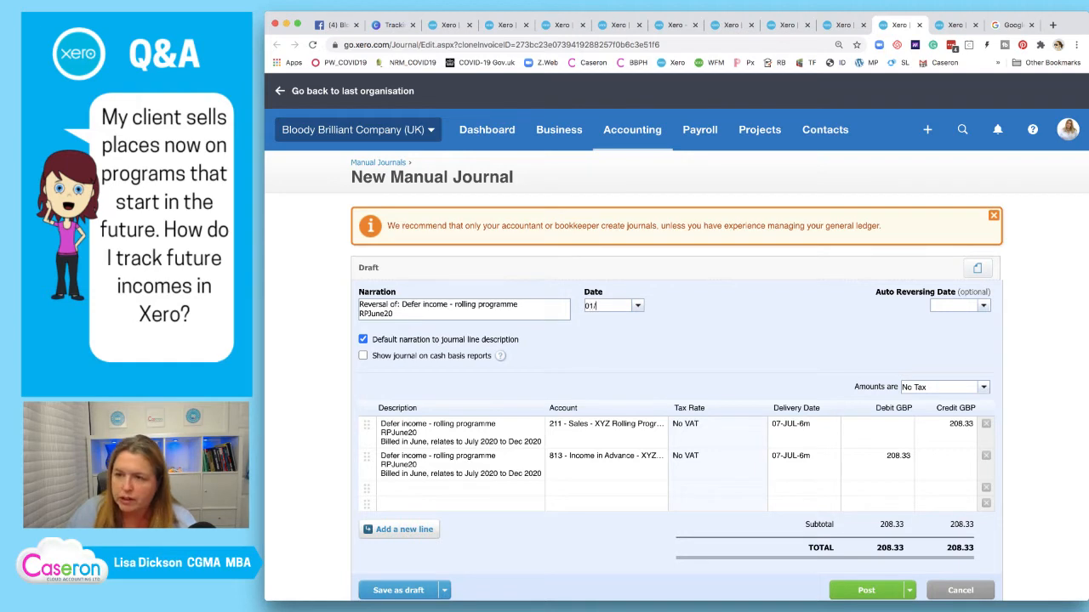
type("11/")
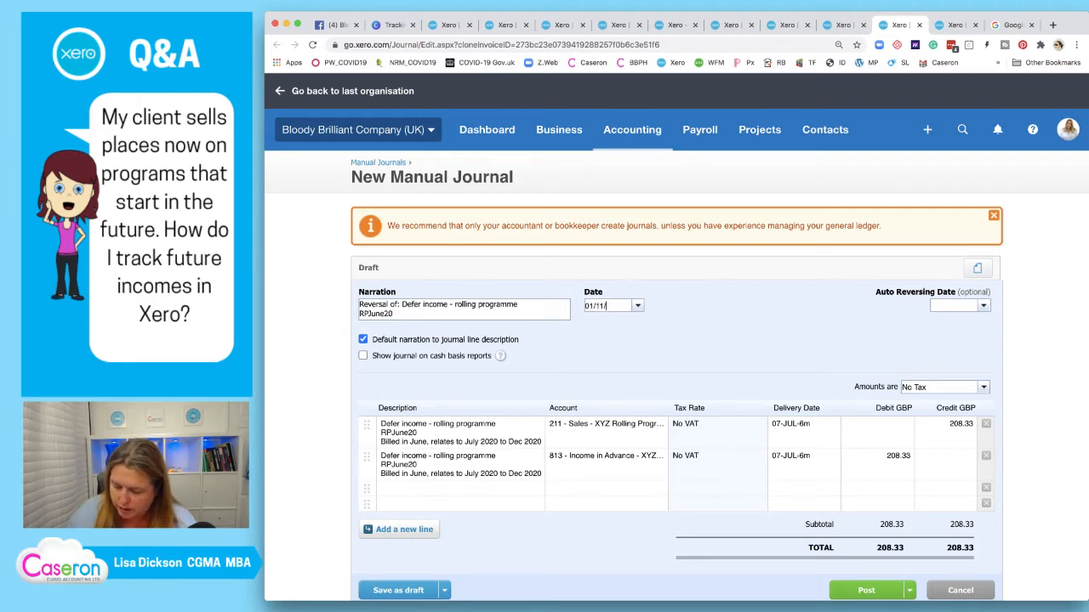
type("2020")
key("Tab")
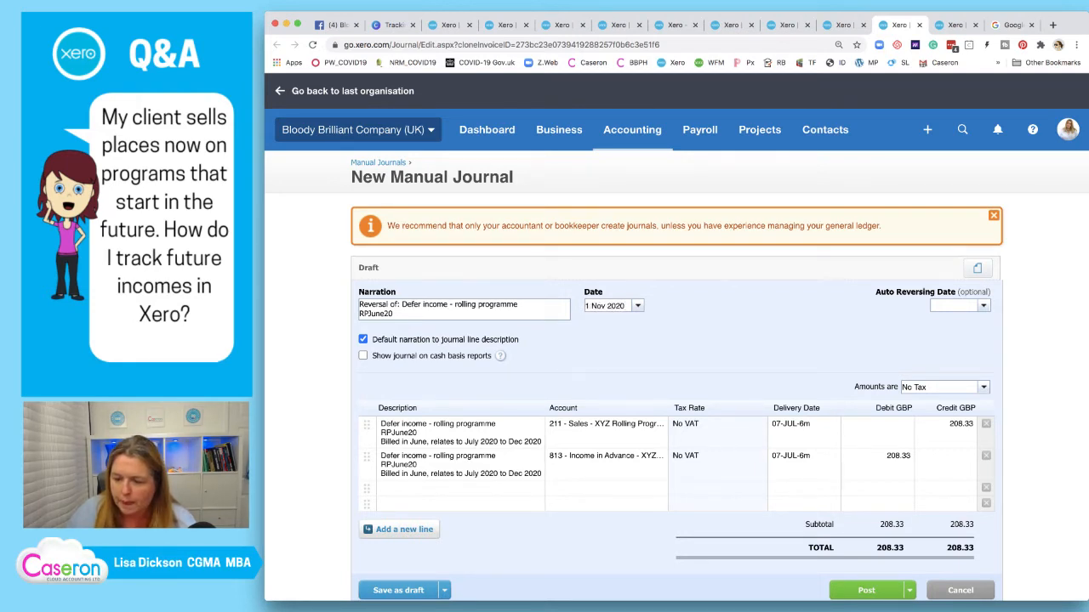
left_click(868, 589)
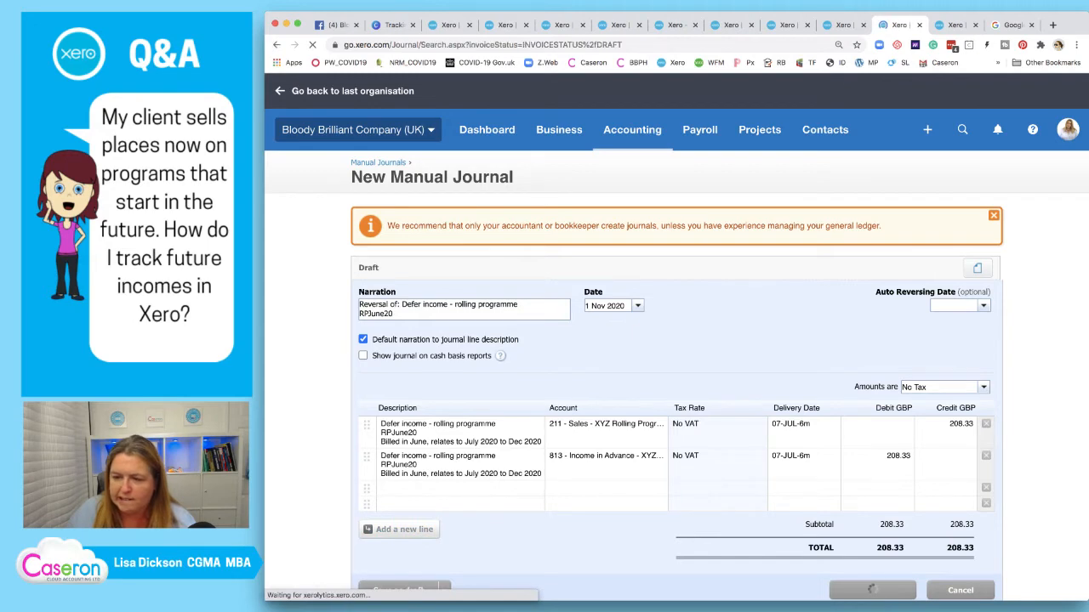
Post the final copy dated 1 Dec 2020
left_click(950, 26)
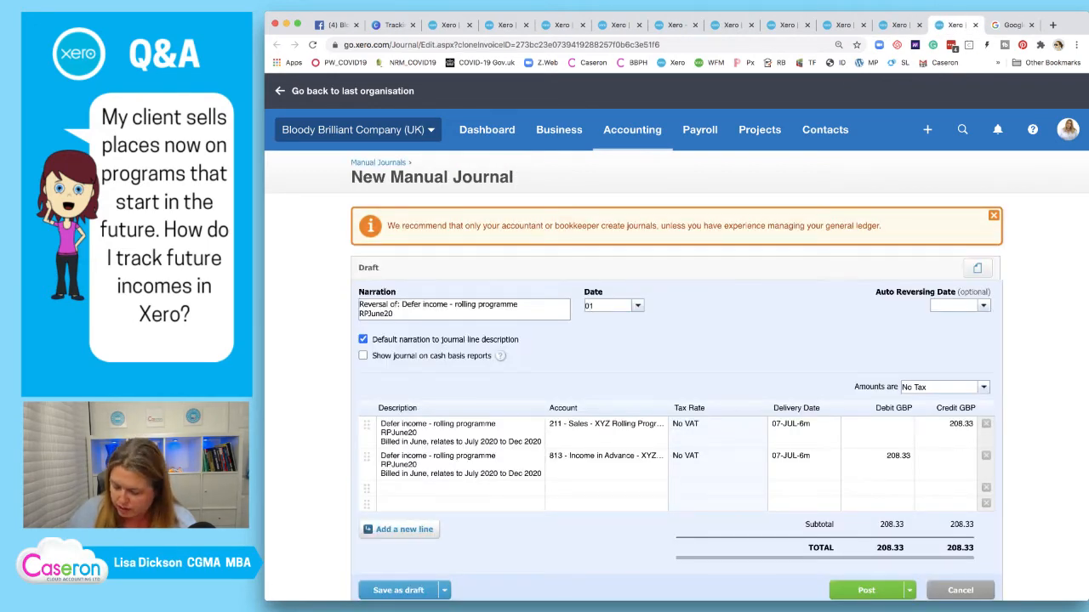
type("01/12/2020")
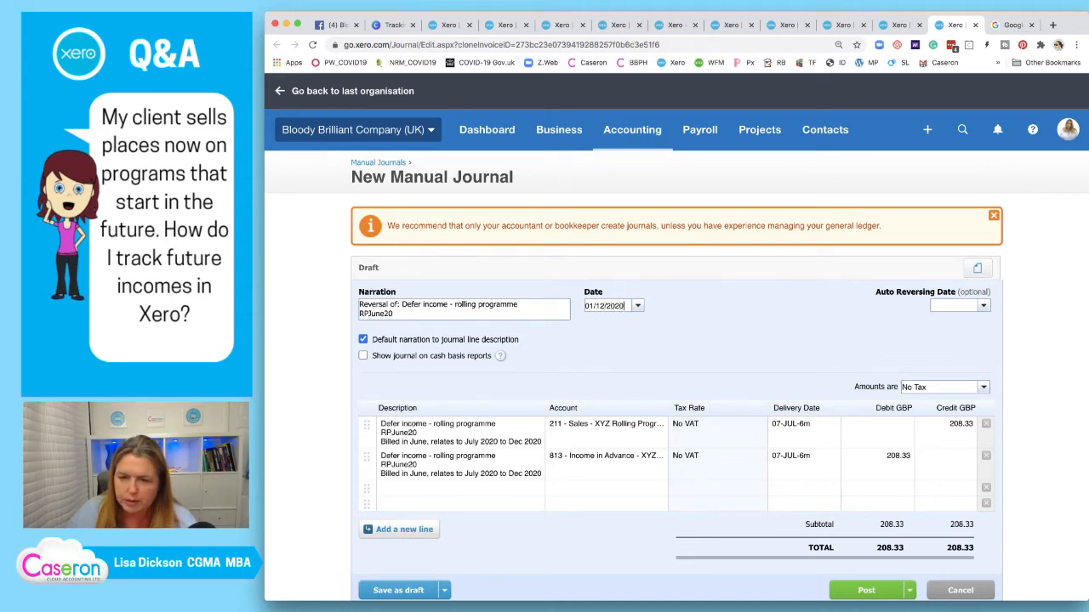
key("Tab")
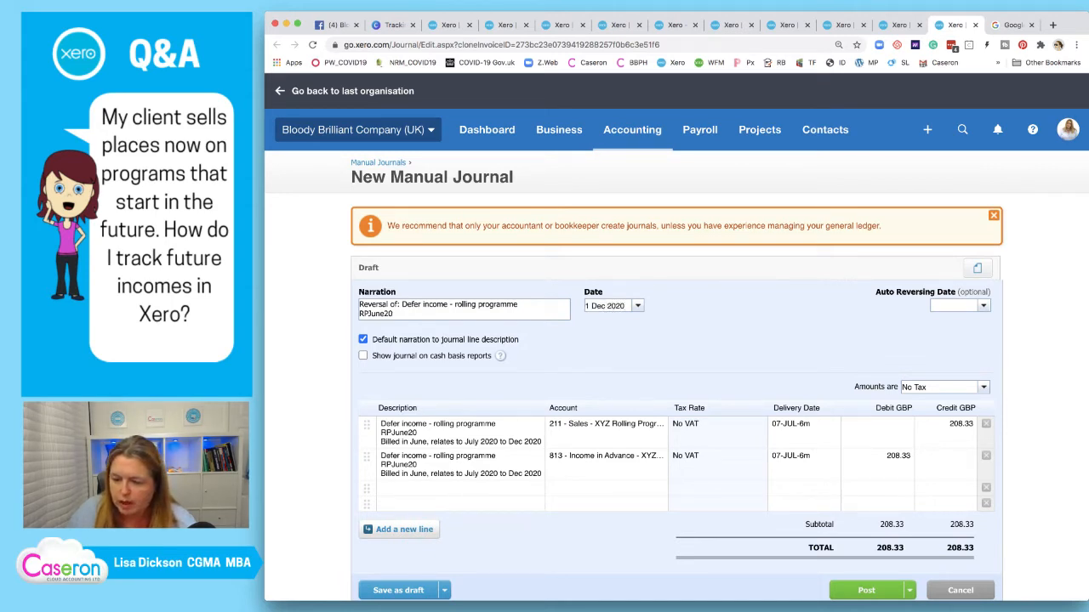
left_click(868, 589)
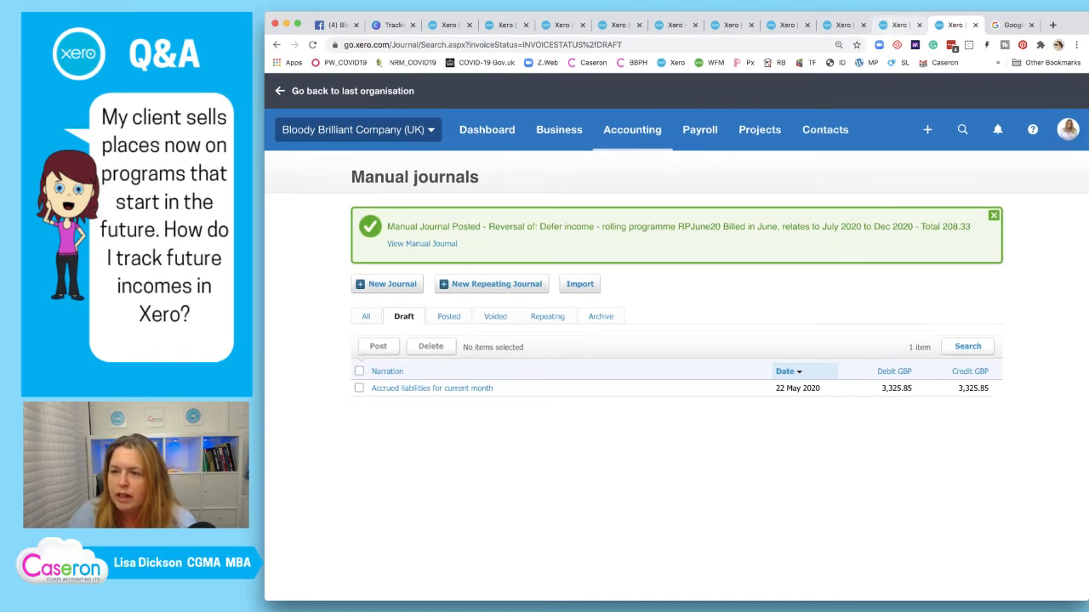
Close the leftover journal tabs and return to the Sales - XYZ Rolling Program report
left_click(918, 25)
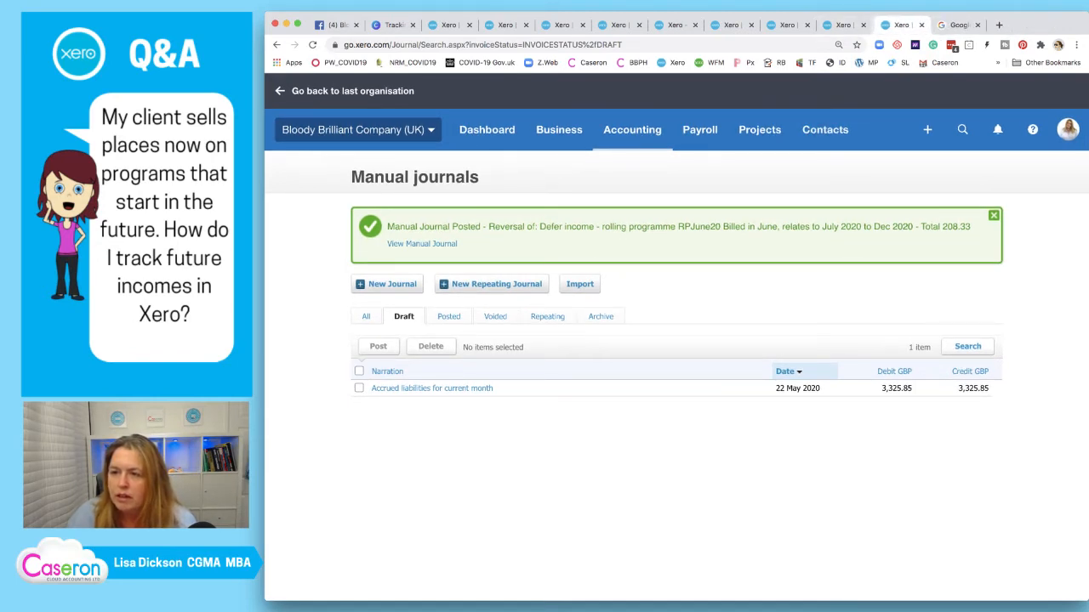
left_click(853, 24)
left_click(863, 24)
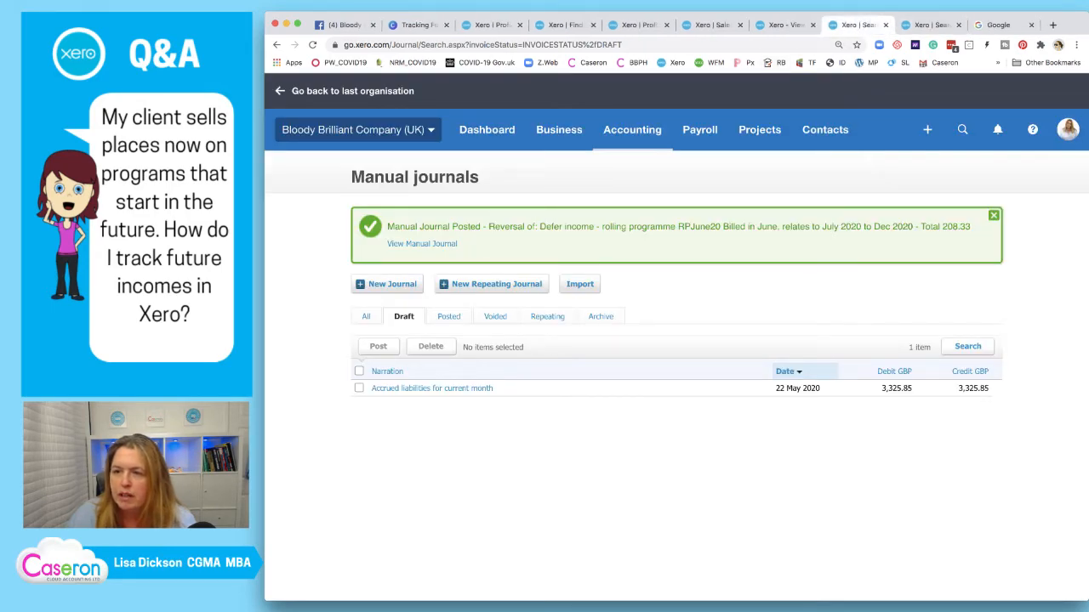
left_click(886, 25)
left_click(789, 25)
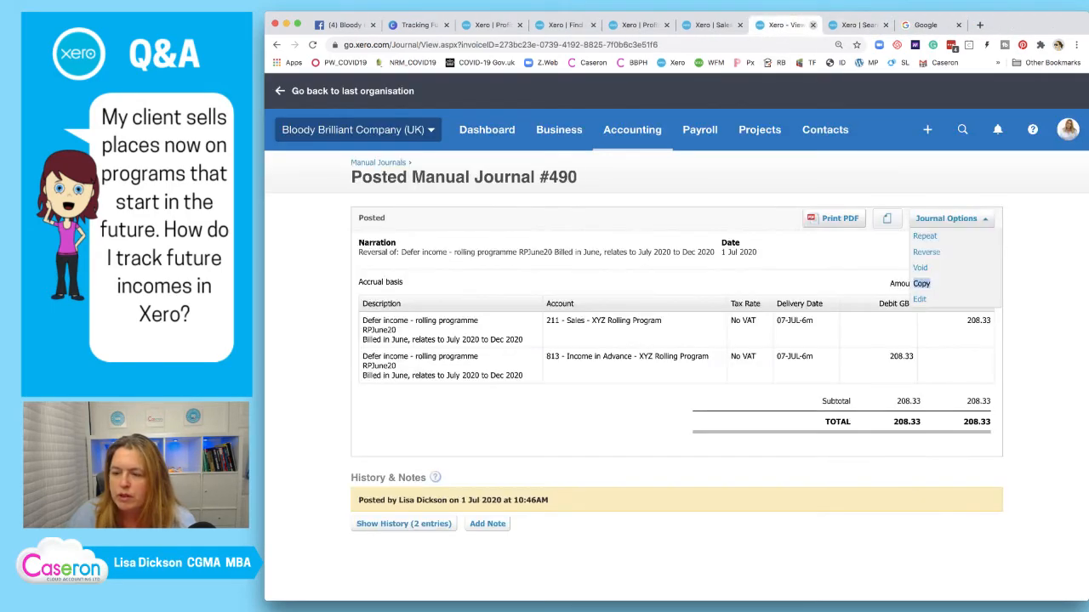
left_click(812, 25)
left_click(712, 25)
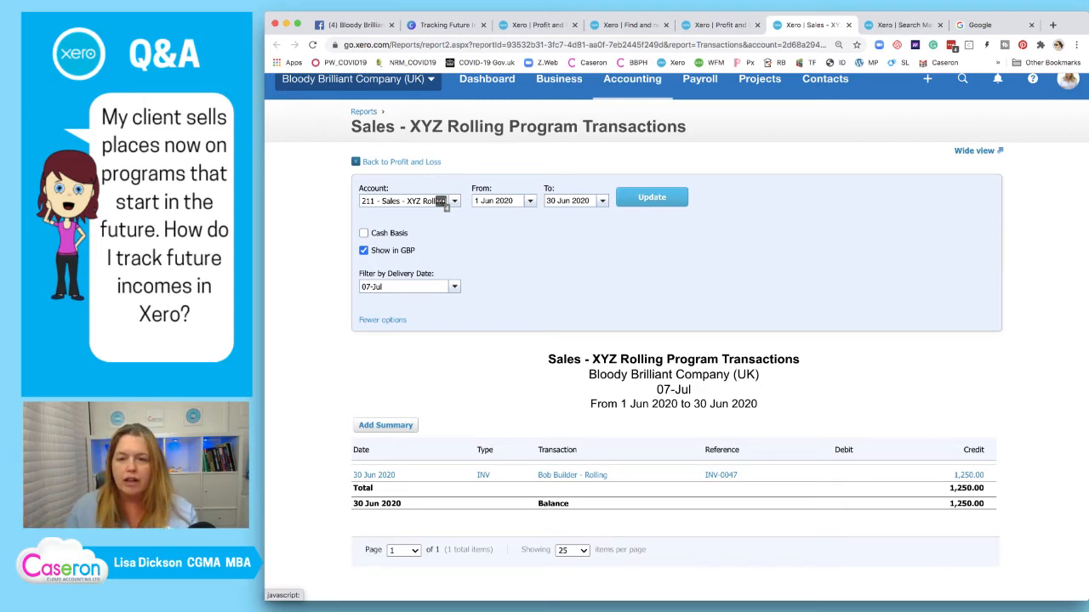
Update the report and filter it to delivery date 07-JUL-6m
left_click(651, 197)
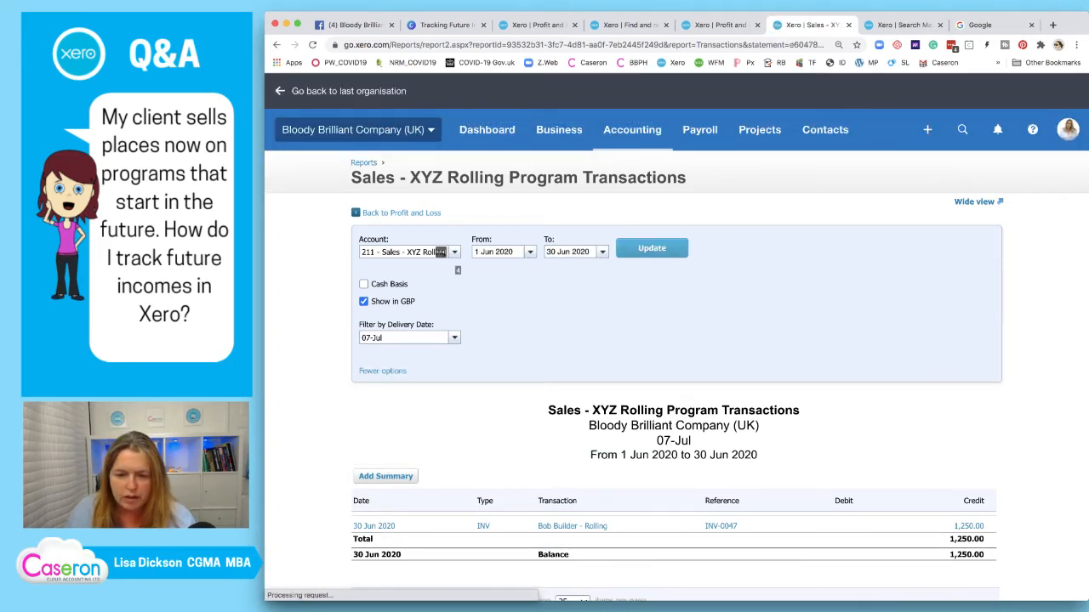
scroll(676, 336, "down", 1)
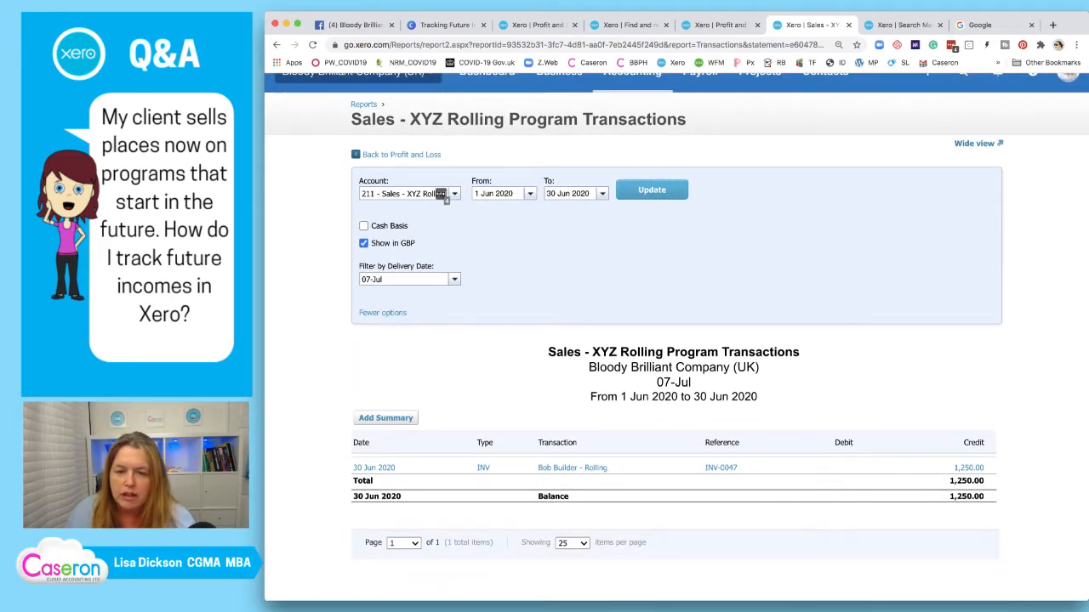
scroll(676, 336, "up", 1)
left_click(454, 291)
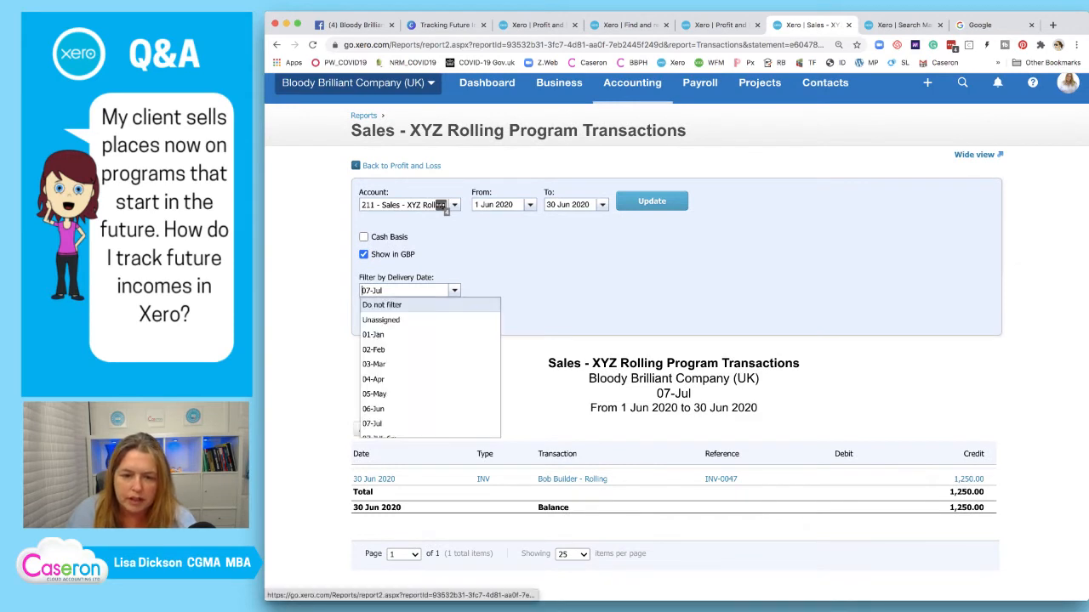
scroll(426, 402, "down", 1)
left_click(425, 403)
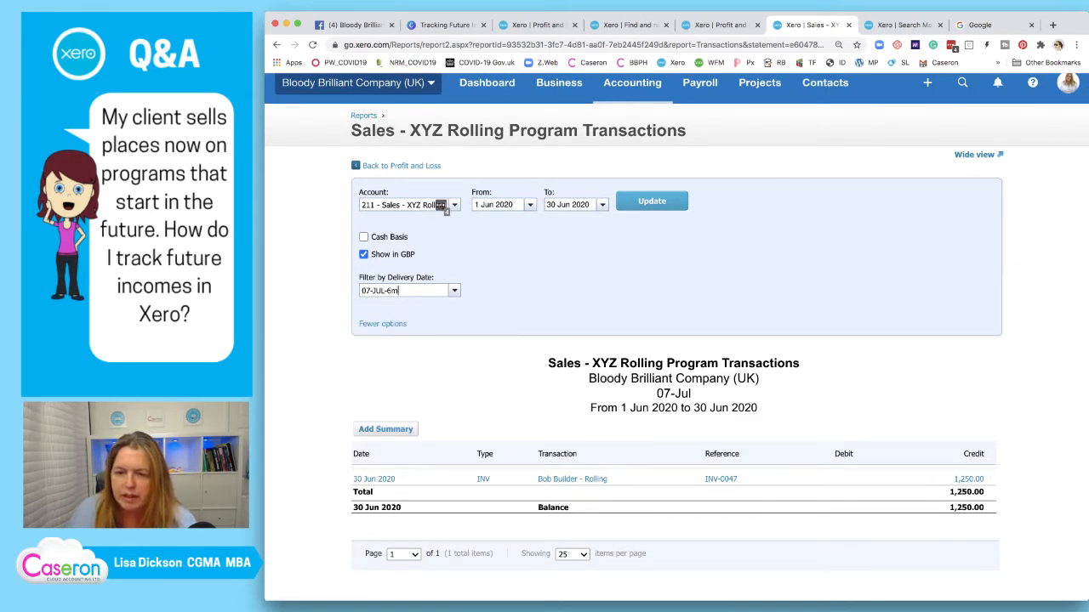
key("Return")
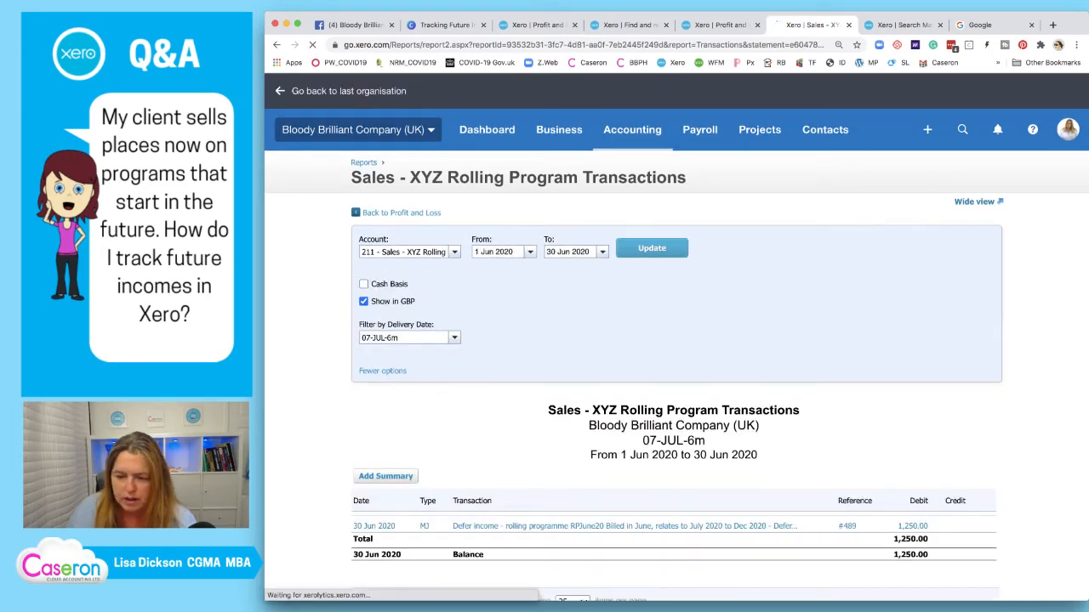
Edit journal #489 so its first line's delivery date is 07-Jul, and repost it
right_click(497, 526)
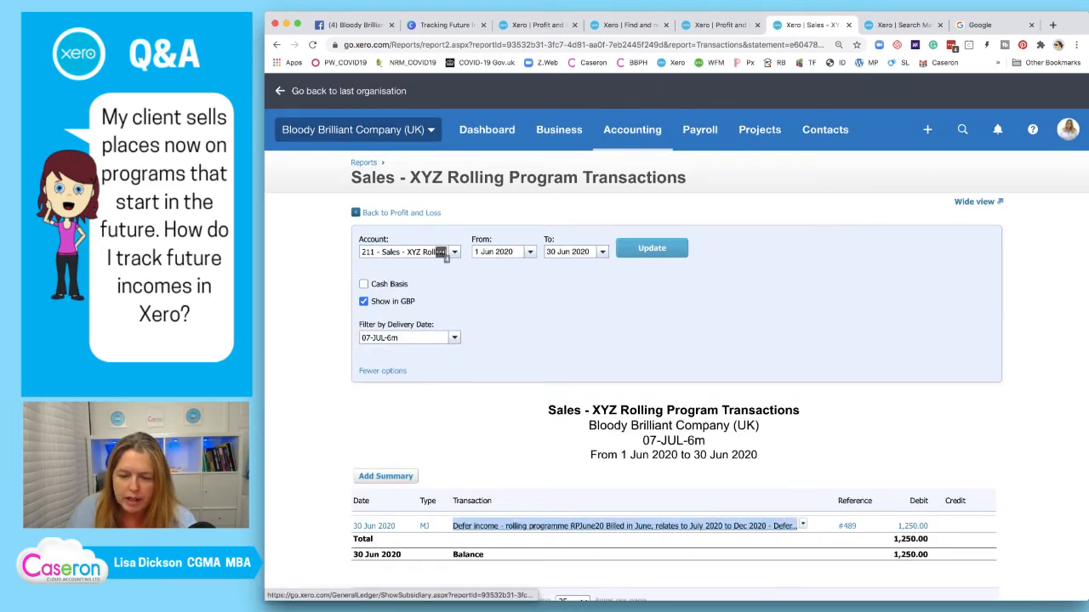
left_click(548, 398)
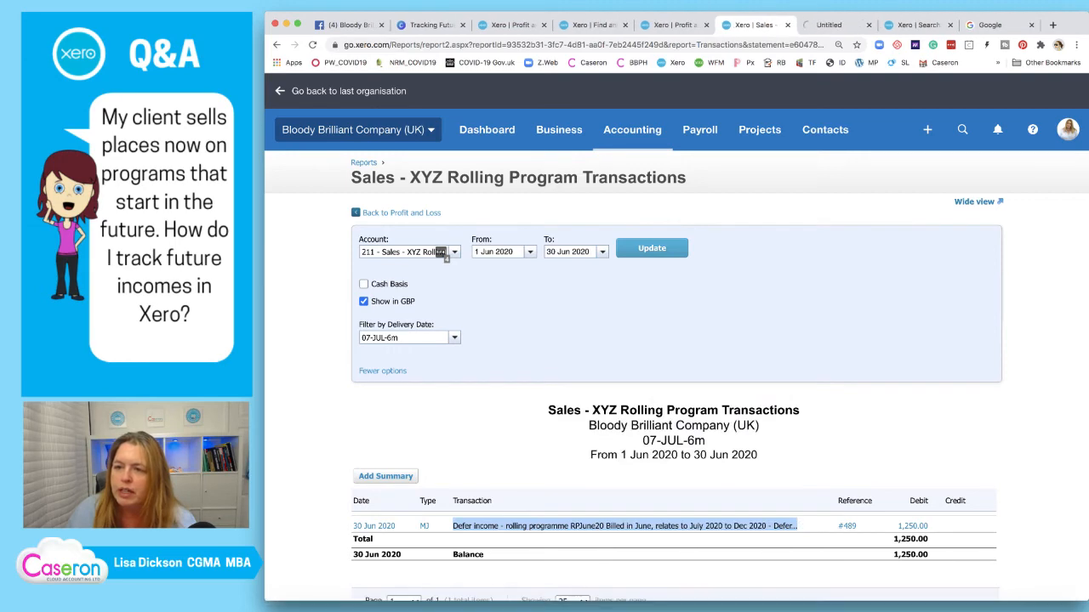
left_click(838, 26)
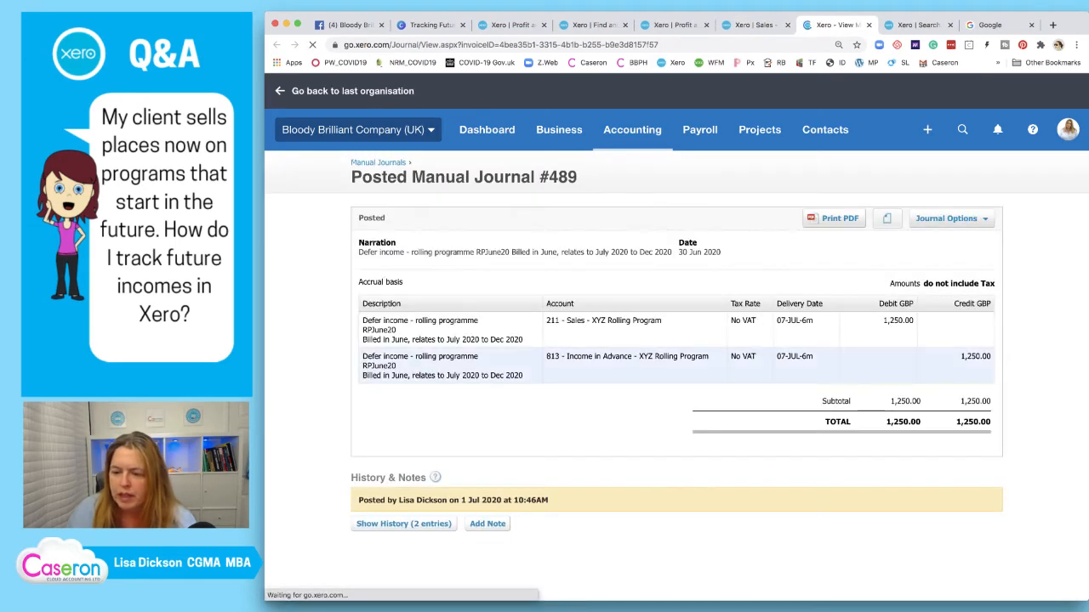
left_click(946, 219)
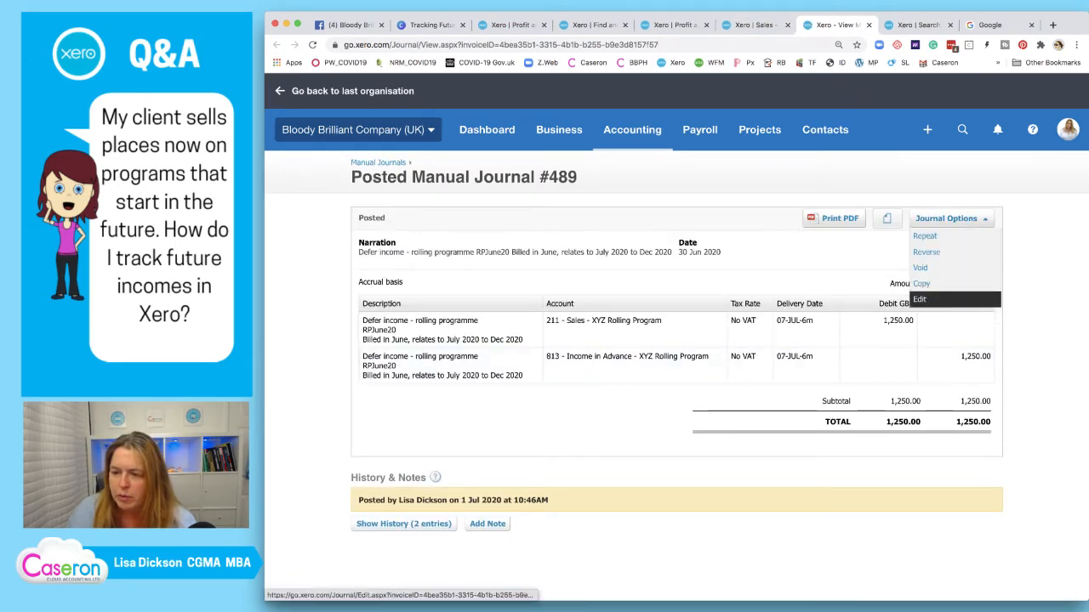
left_click(927, 300)
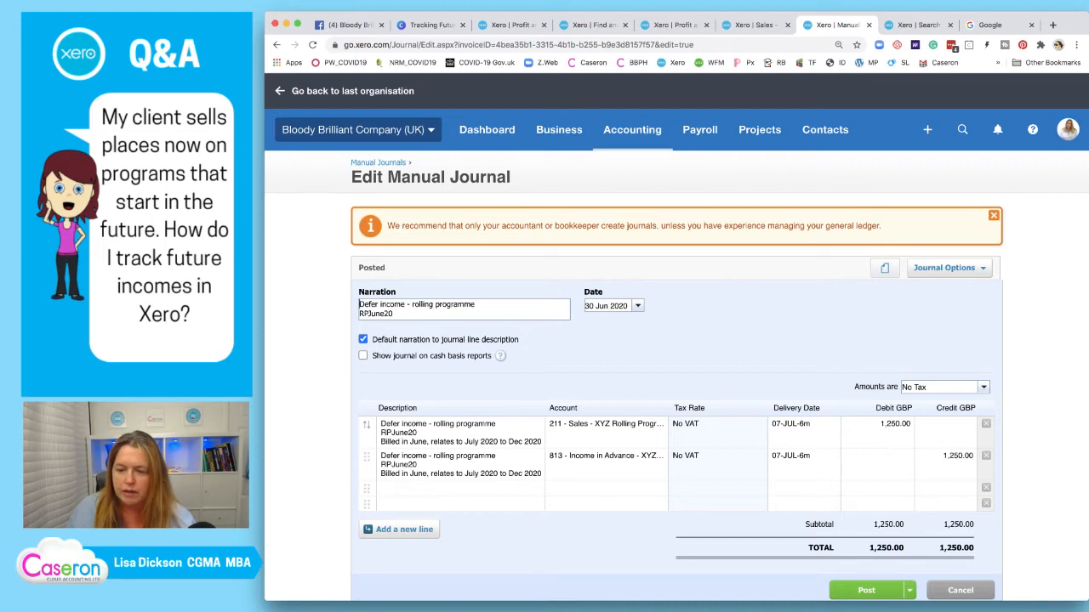
left_click(800, 425)
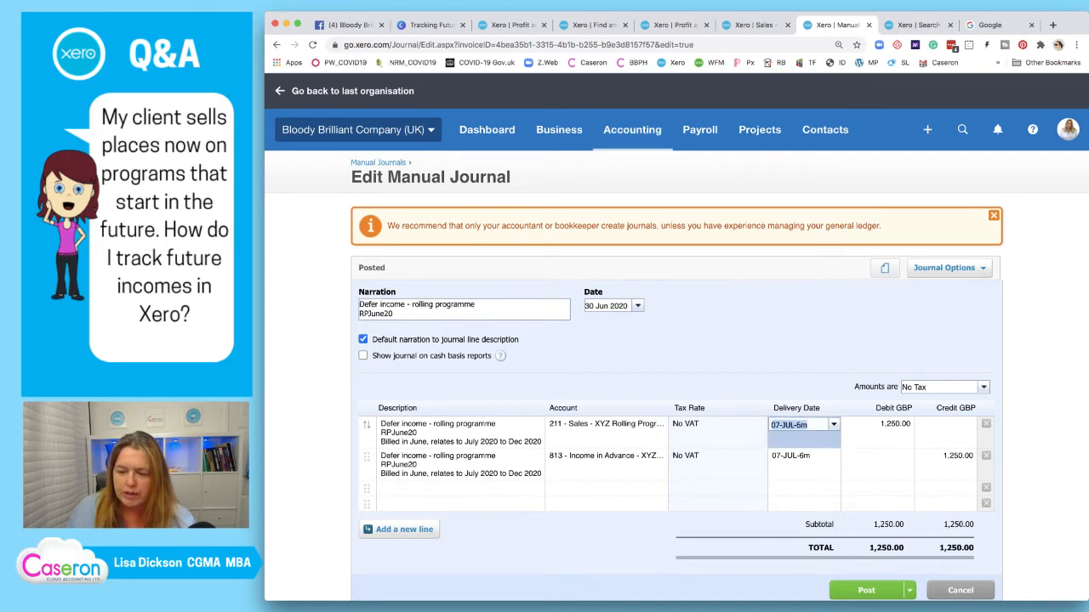
type("07")
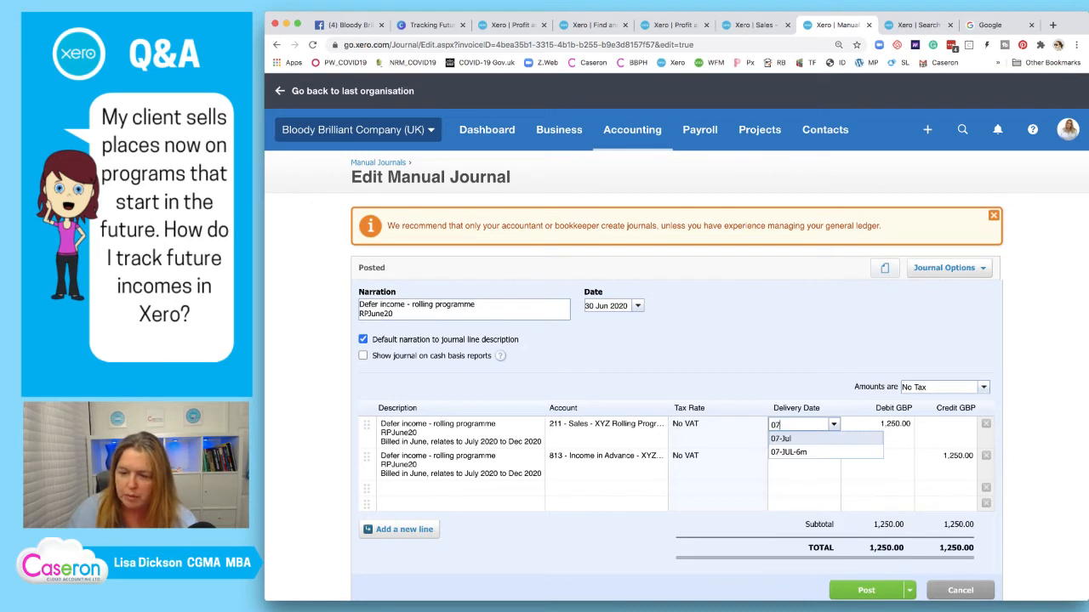
key("Return")
key("Return")
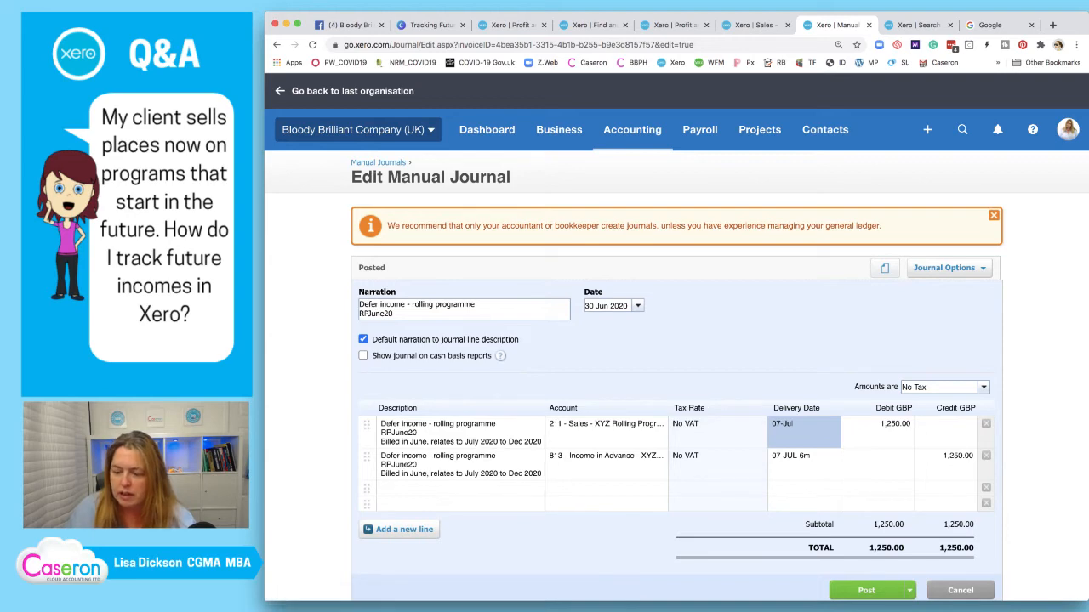
left_click(868, 590)
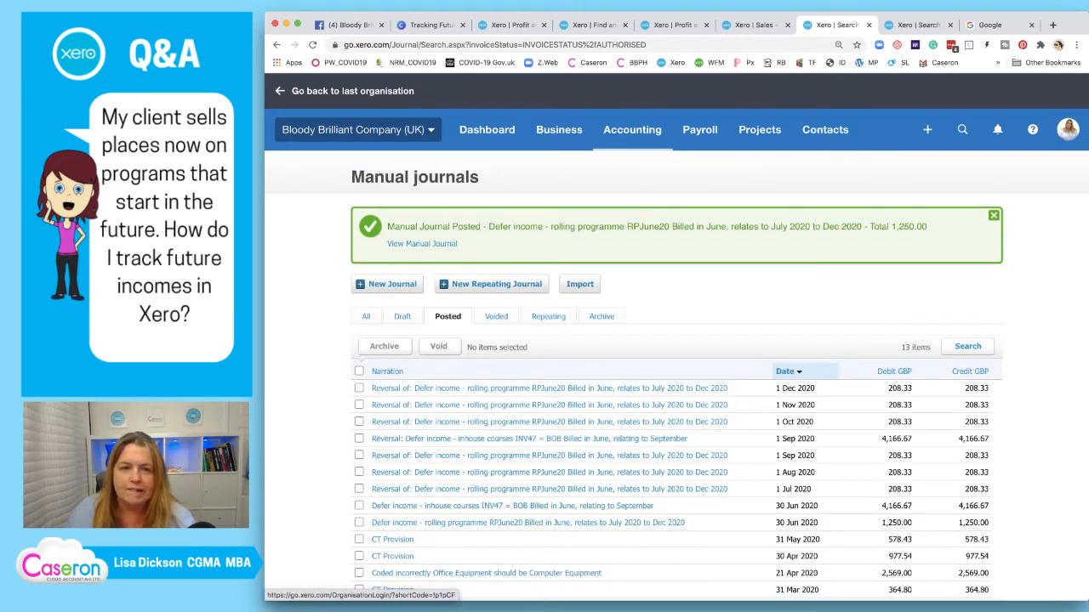
left_click(277, 45)
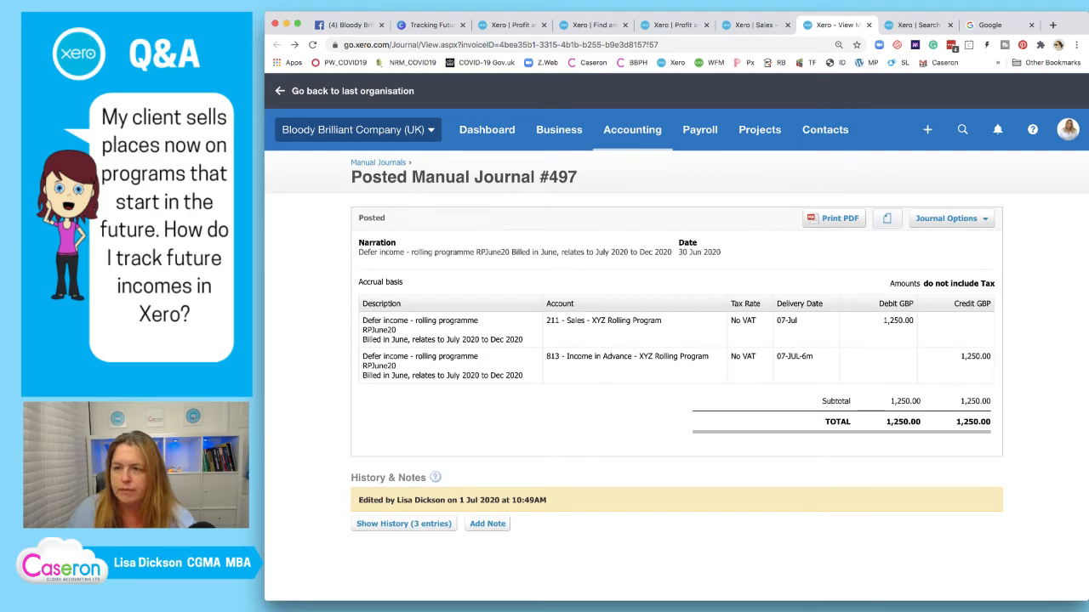
Refilter the rolling program sales report to 07-Jul, then move to Profit and Loss
left_click(869, 25)
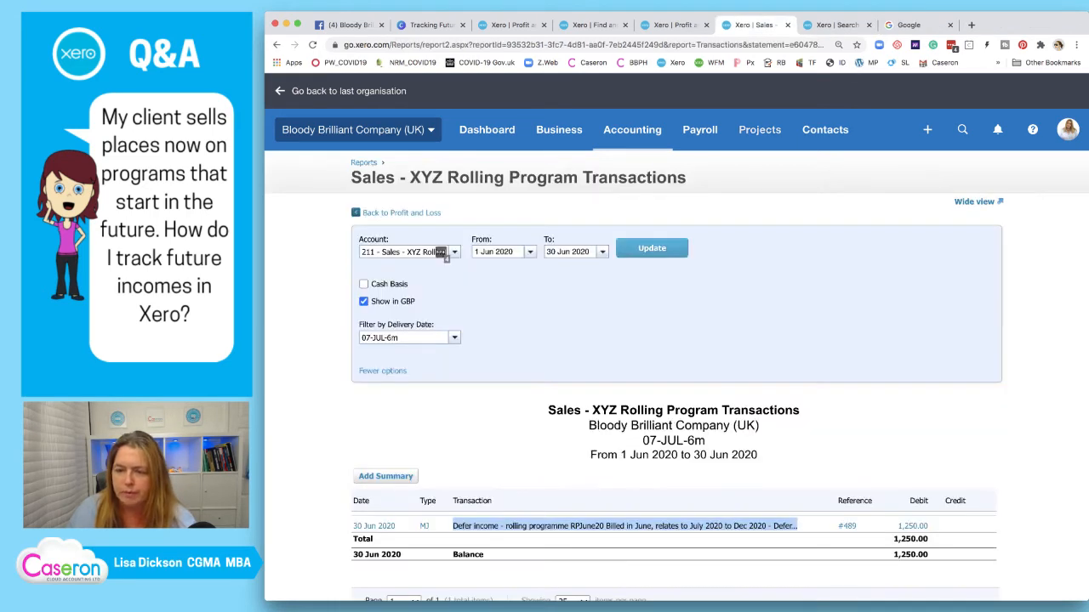
left_click(454, 337)
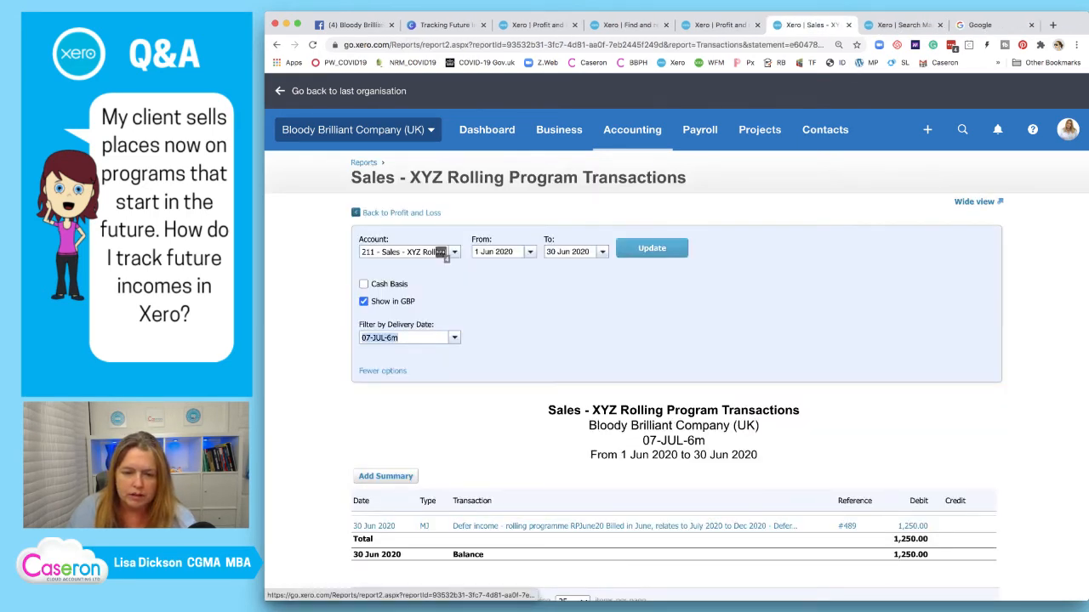
key("Down")
key("Down")
key("Down")
key("Down")
key("Down")
key("Down")
key("Down")
key("Return")
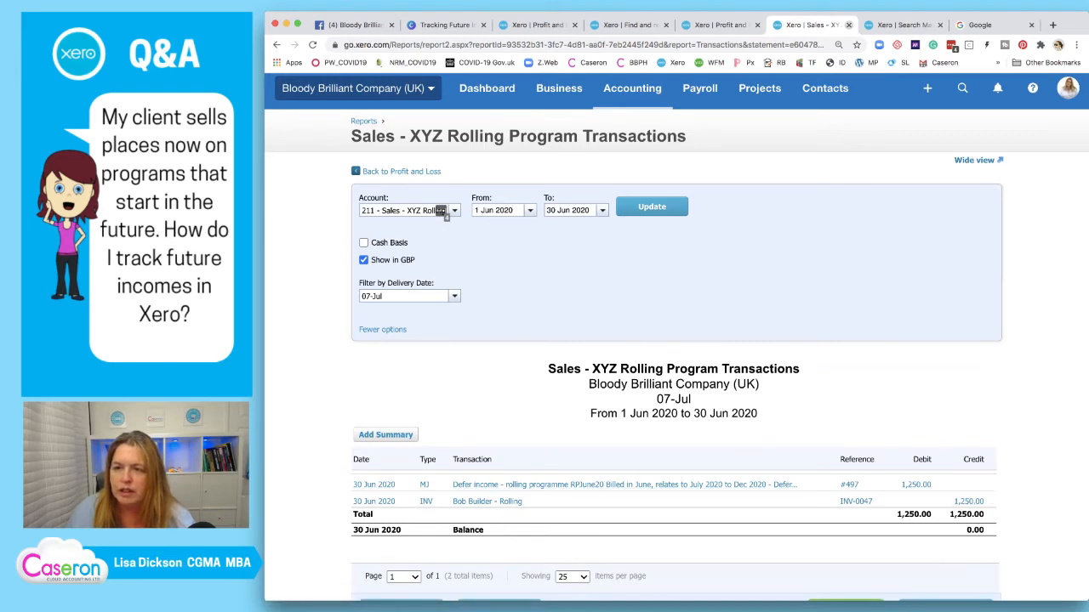
left_click(848, 24)
left_click(720, 25)
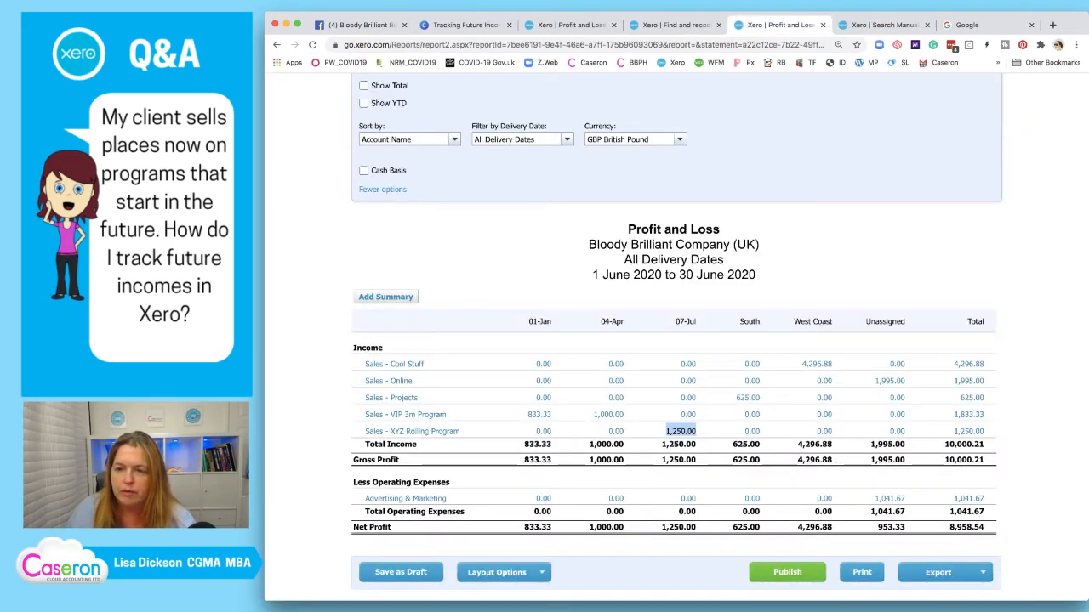
Update Profit and Loss and open the VIP 3m Program 1,000.00 and 833.33 transactions in new tabs
scroll(677, 341, "up", 3)
left_click(846, 246)
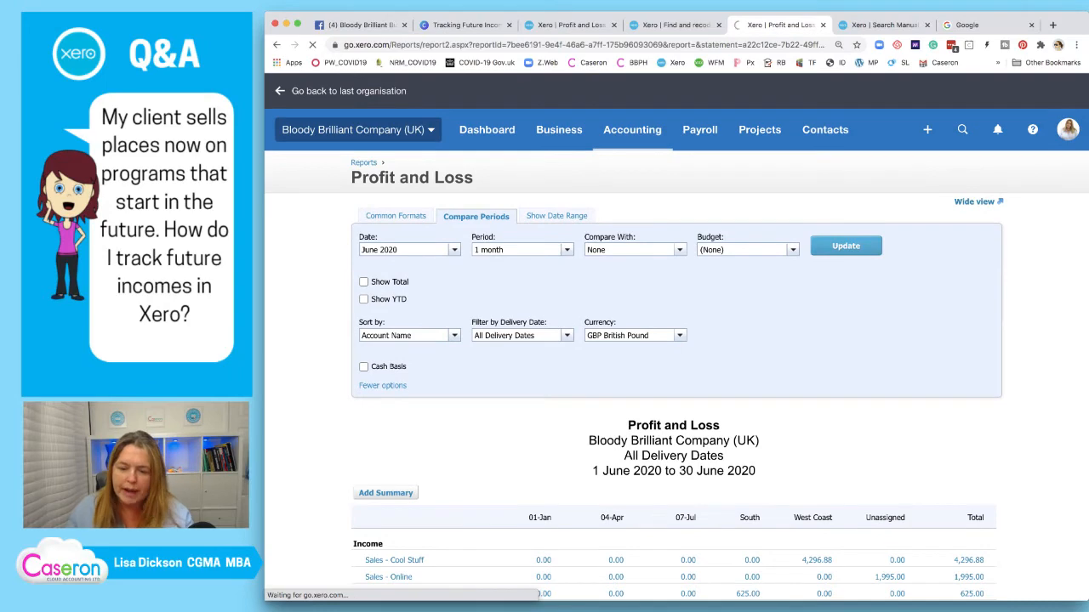
scroll(676, 340, "down", 2)
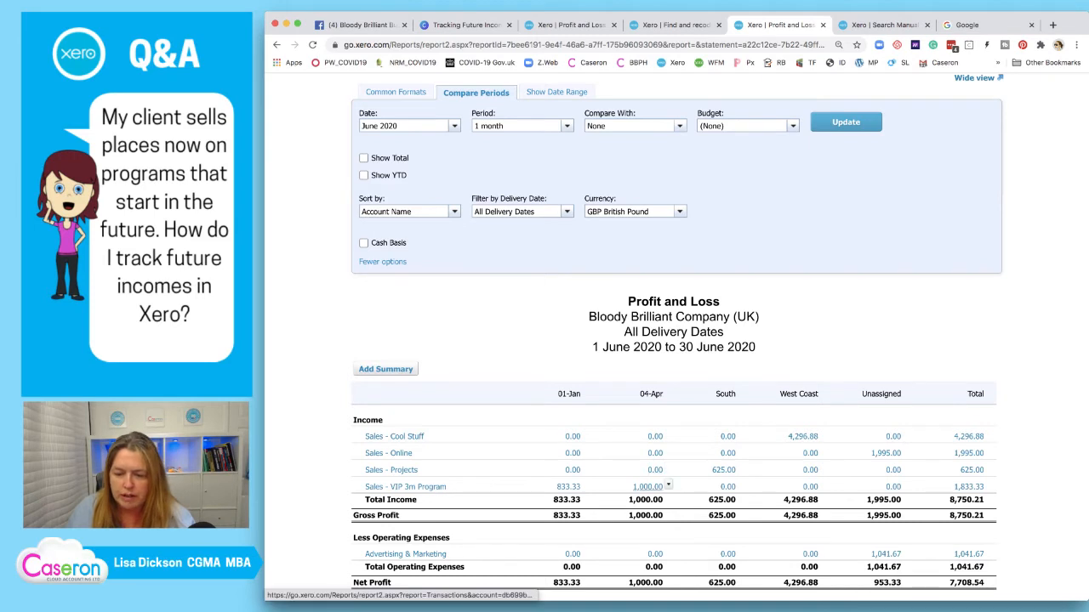
right_click(668, 486)
left_click(672, 397)
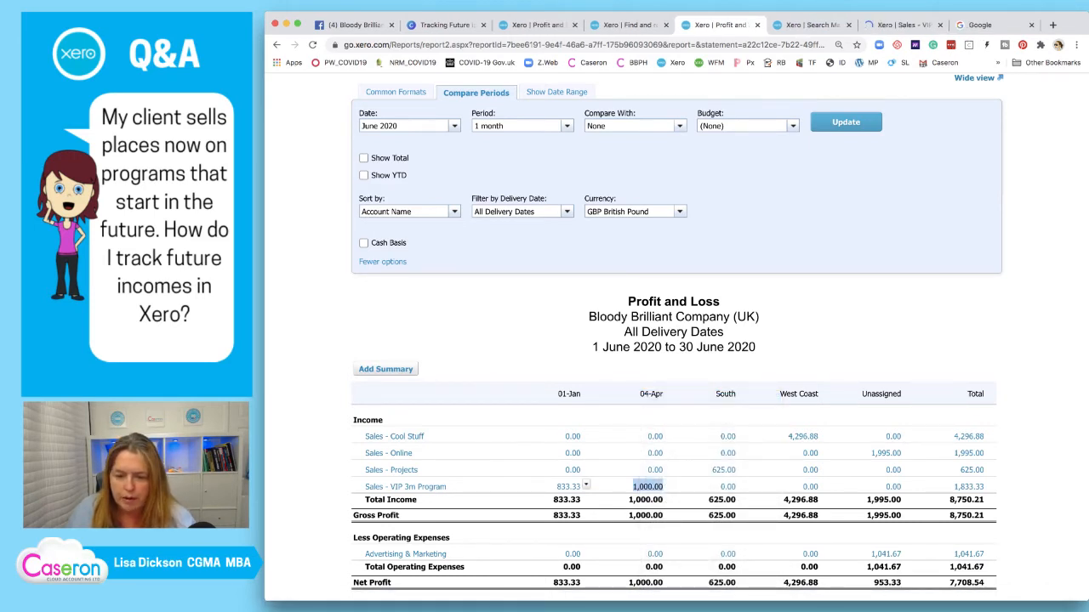
right_click(579, 486)
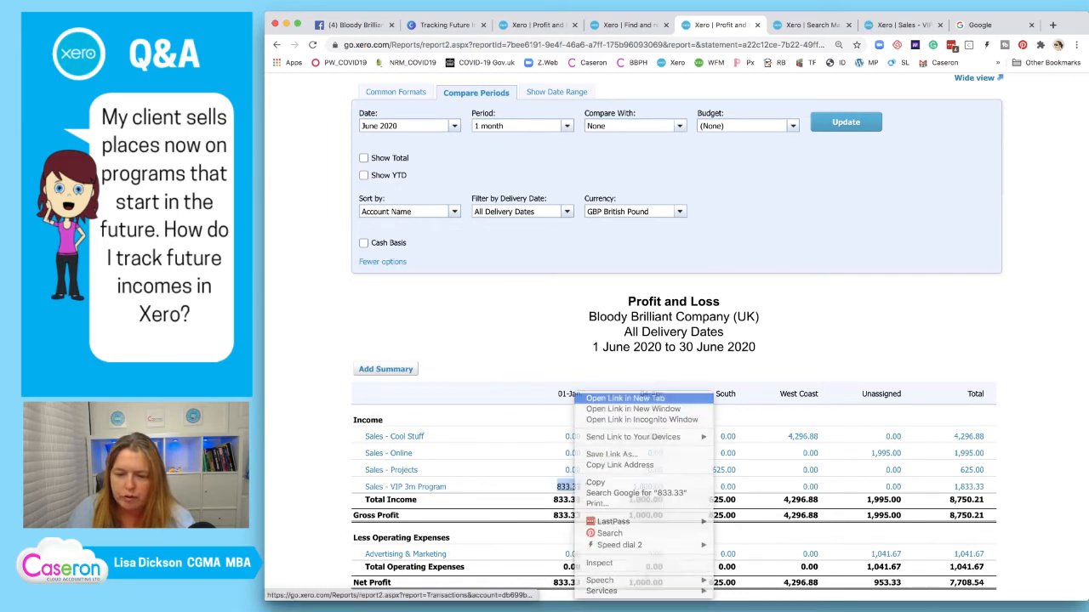
left_click(625, 398)
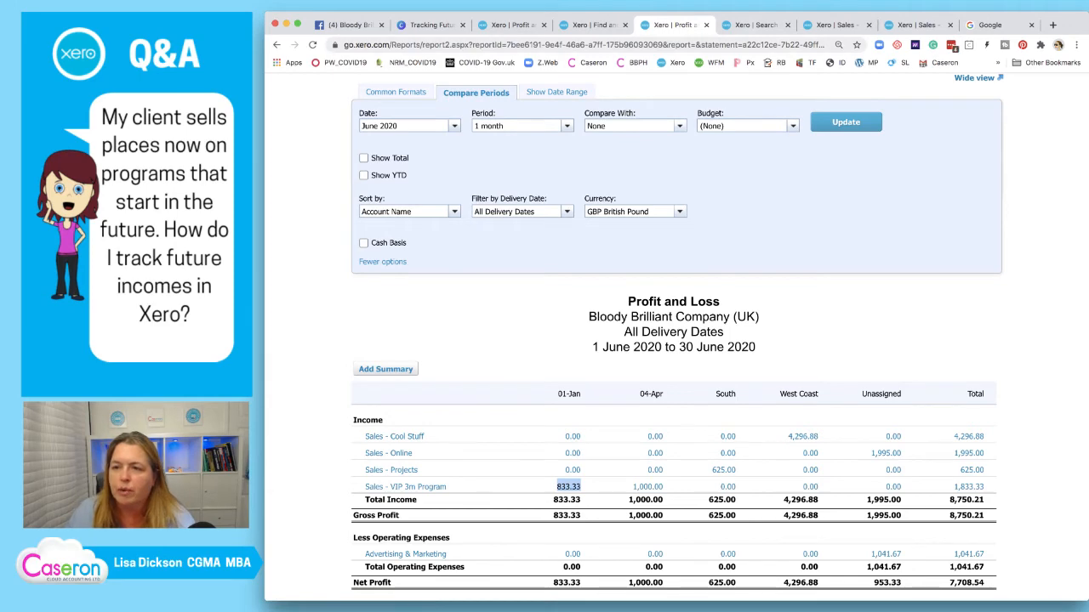
key("ctrl+Tab")
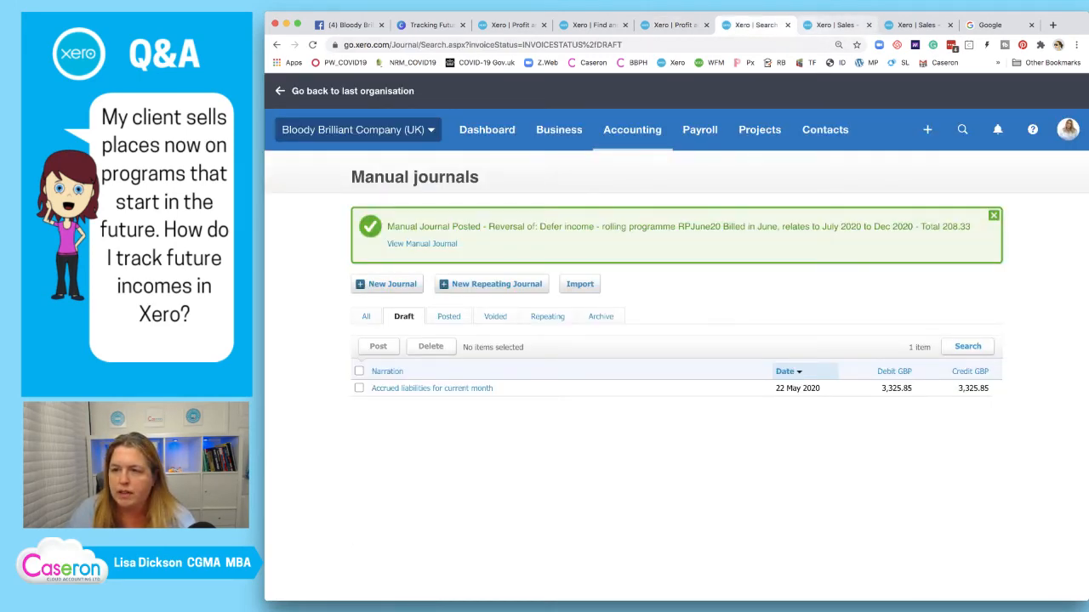
Reorder the VIP 3m report tabs, start a new manual journal, and review the 01-Jan invoice
key("ctrl+Tab")
left_click_drag(836, 26, 754, 26)
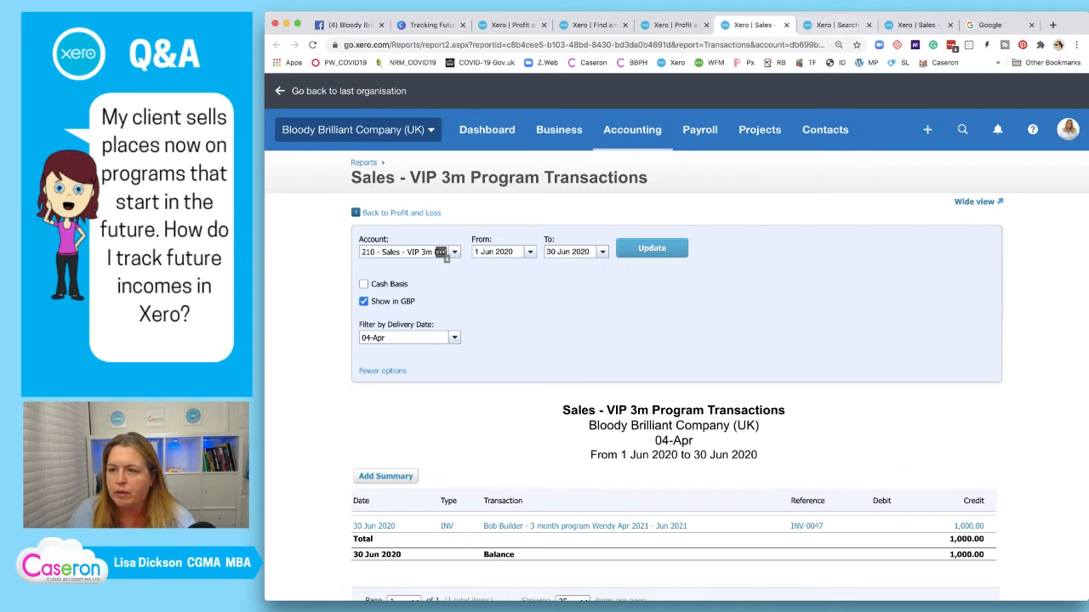
left_click_drag(915, 25, 834, 25)
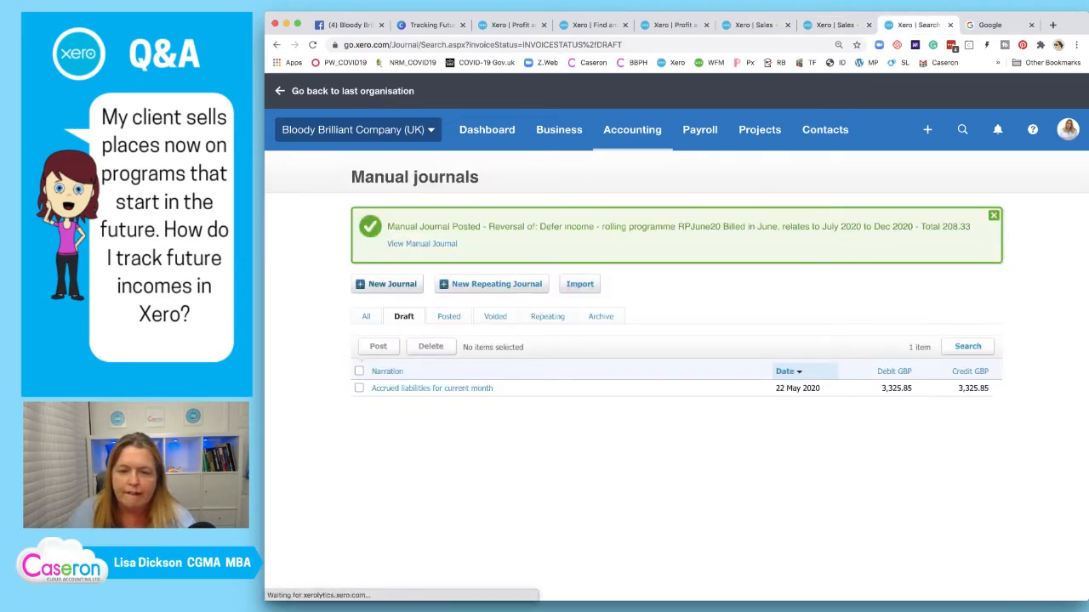
left_click(387, 284)
left_click(835, 26)
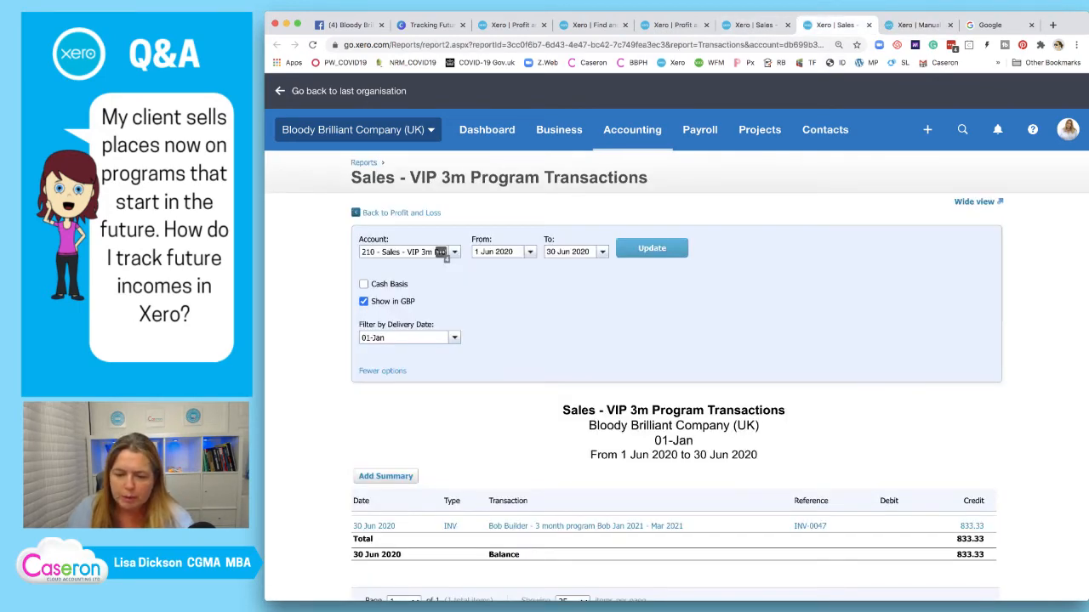
scroll(677, 340, "down", 1)
scroll(676, 340, "down", 2)
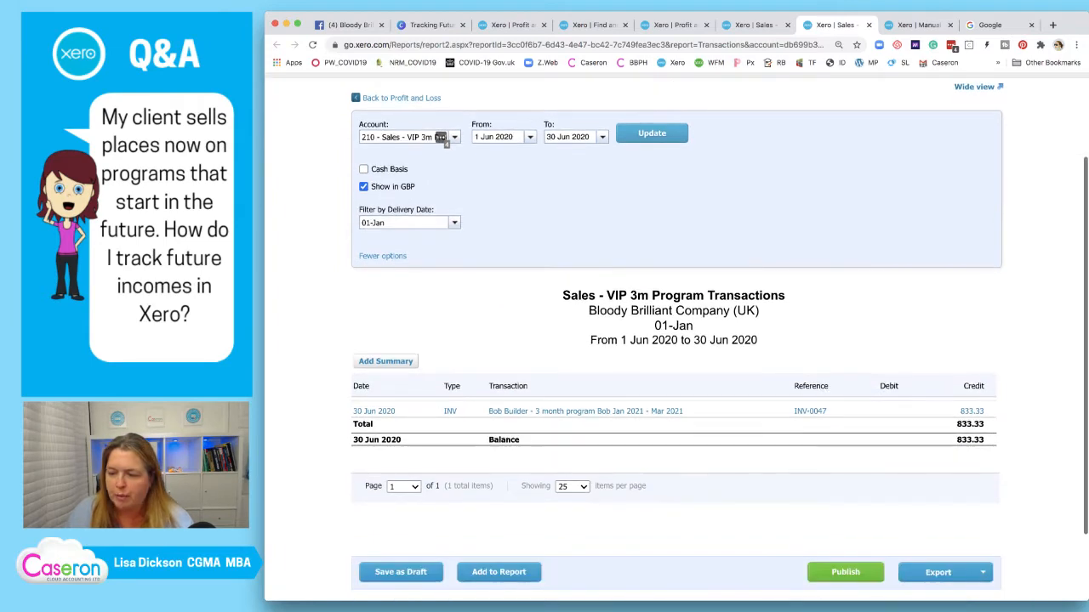
scroll(441, 163, "up", 1)
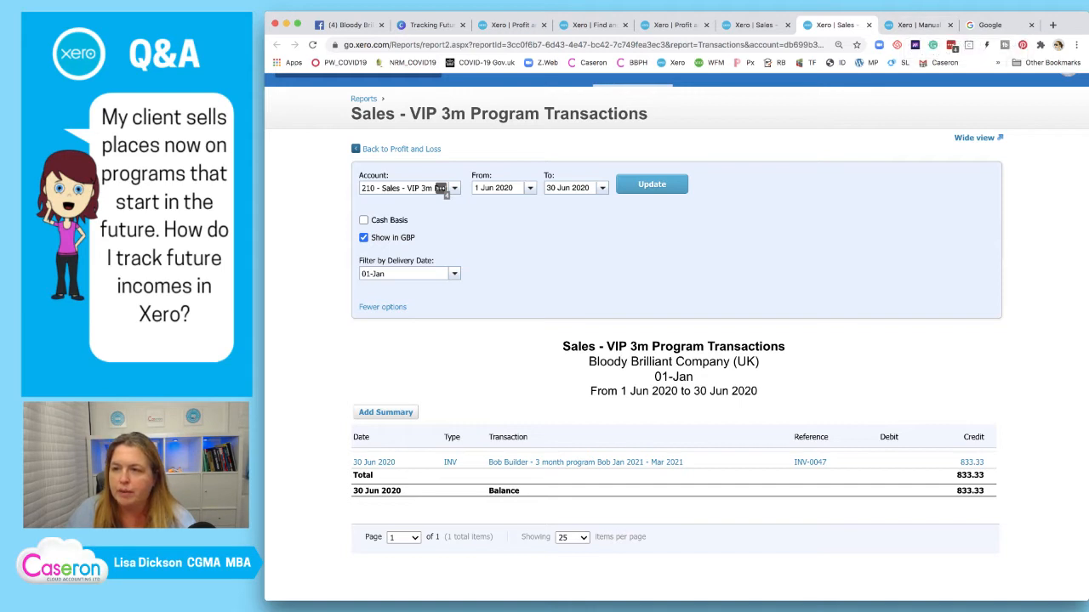
left_click(918, 25)
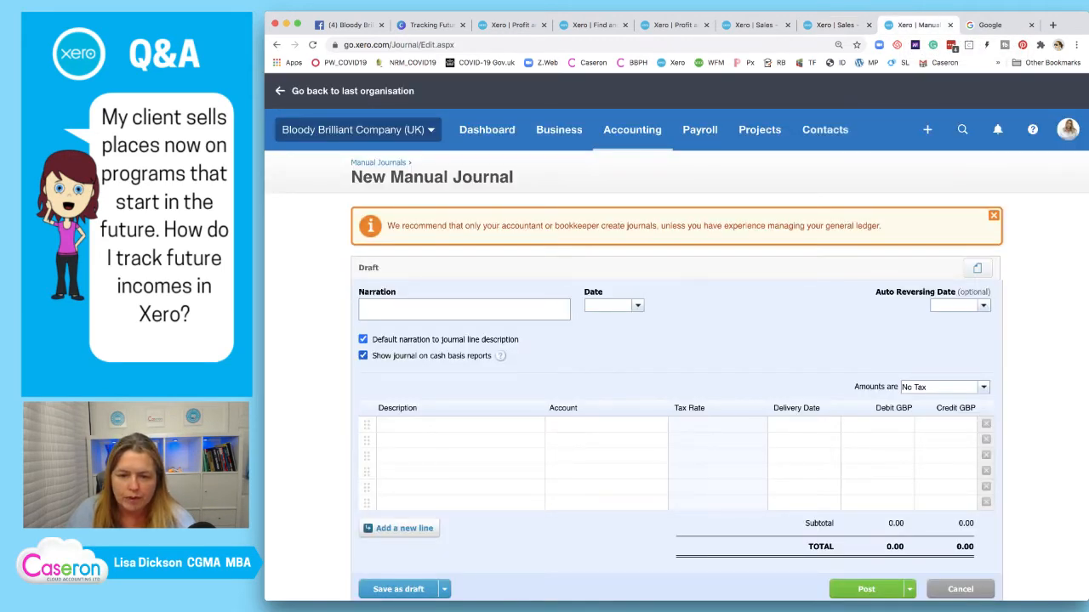
Exclude the journal from cash basis and narrate 'Defer 3m coaching program', INV047 and the customer's name
left_click(363, 356)
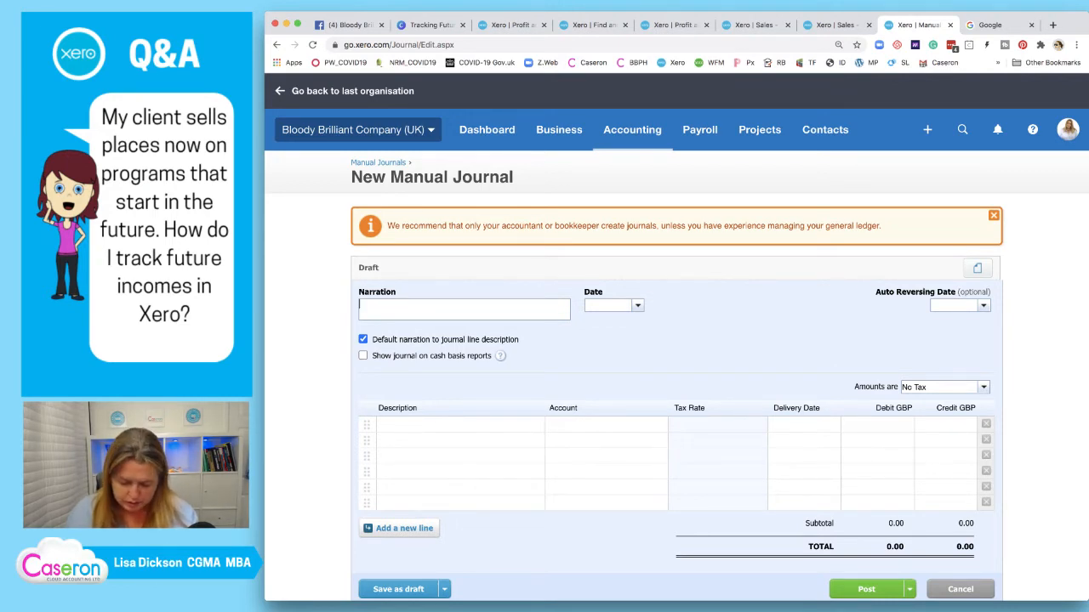
type("Defer")
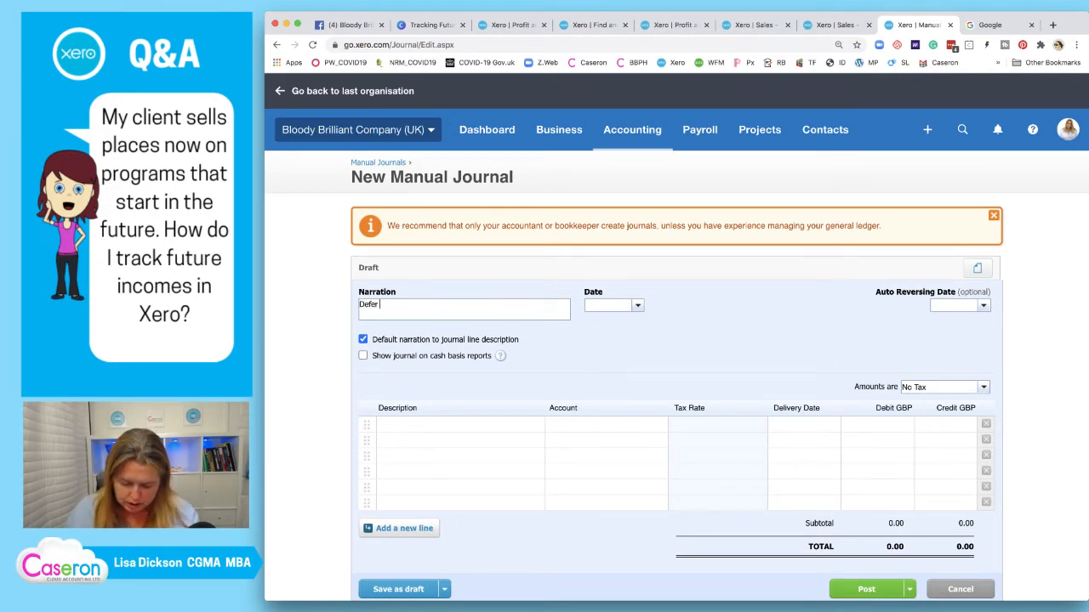
type(" 3")
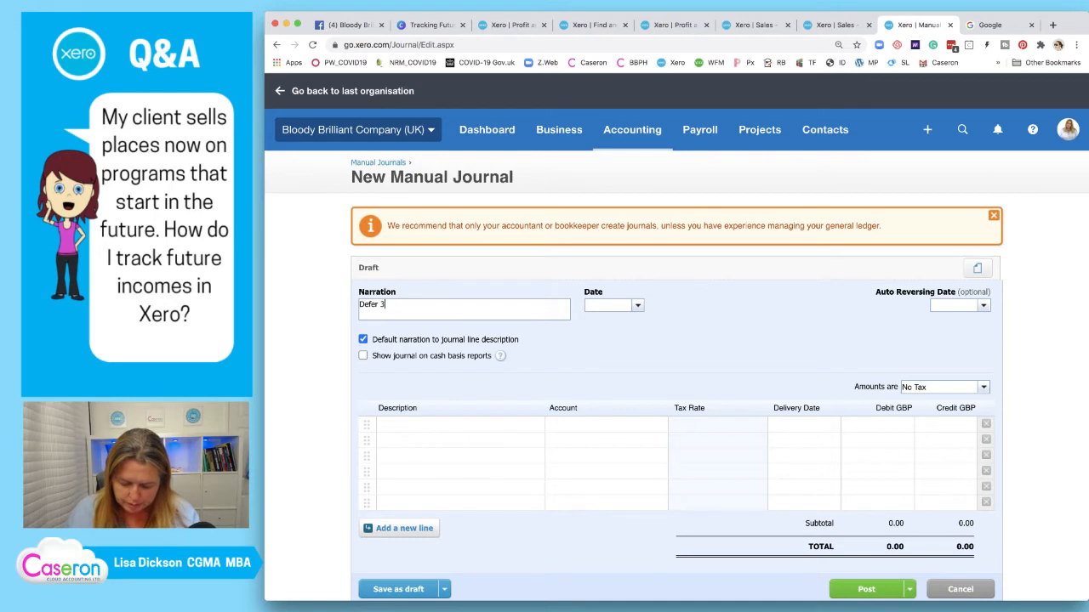
type("m coachi")
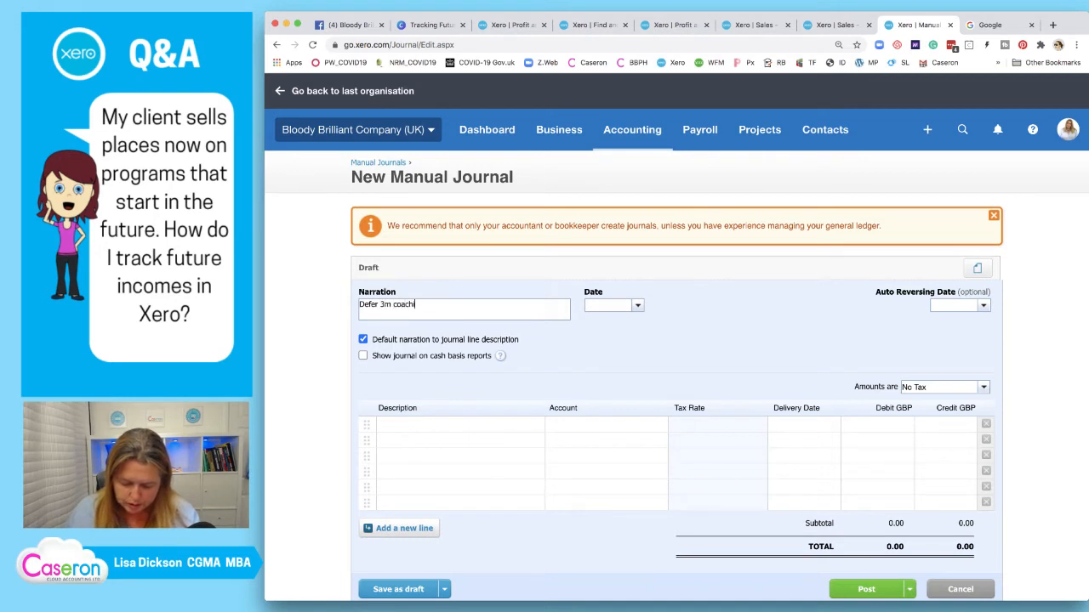
type("ng program")
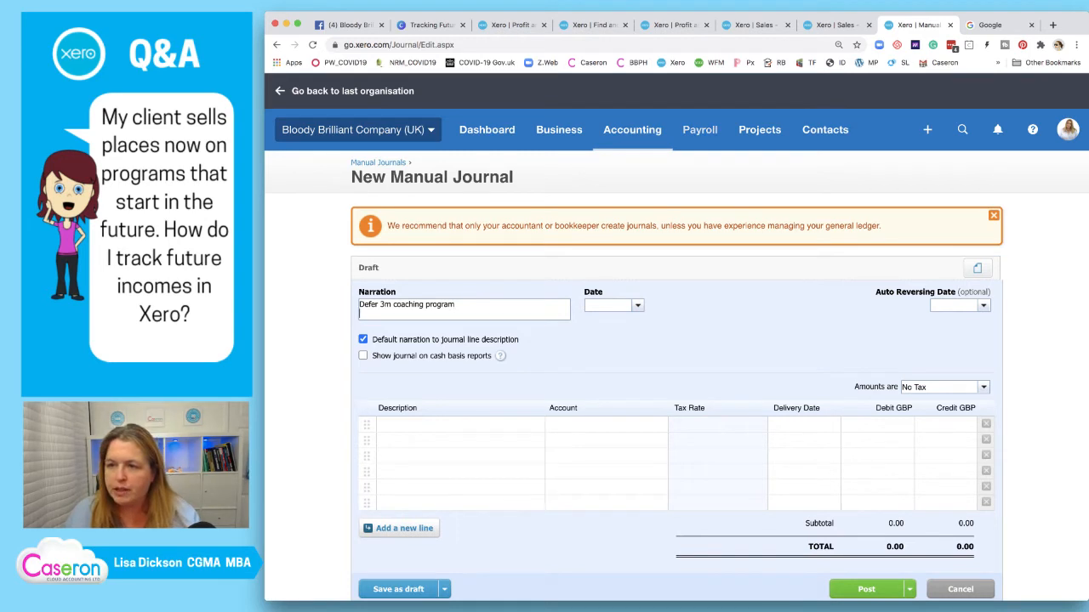
key("ctrl+shift+Tab")
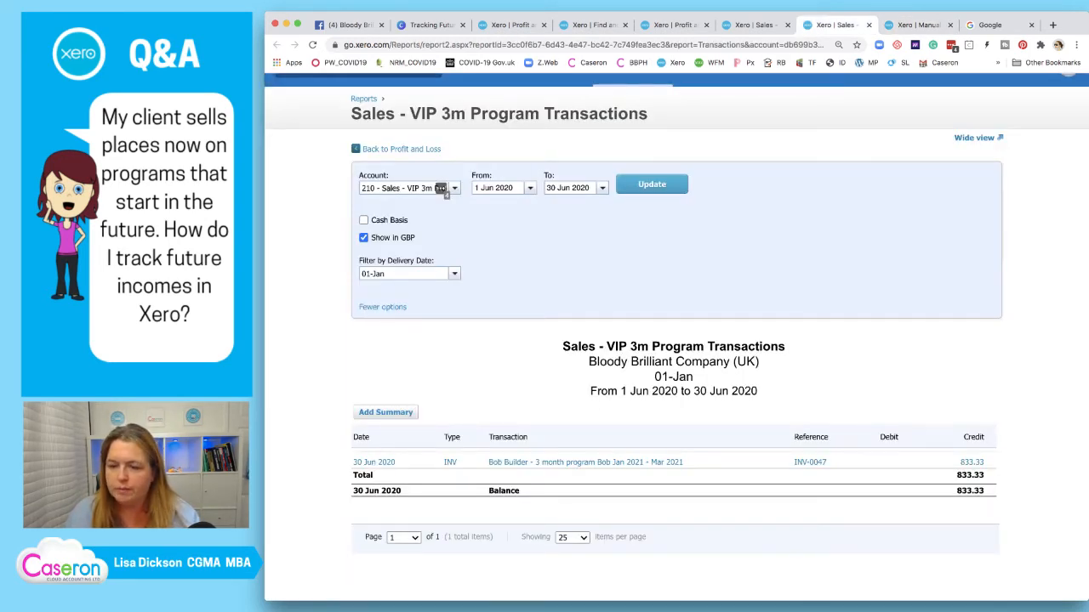
key("ctrl+Tab")
type("I")
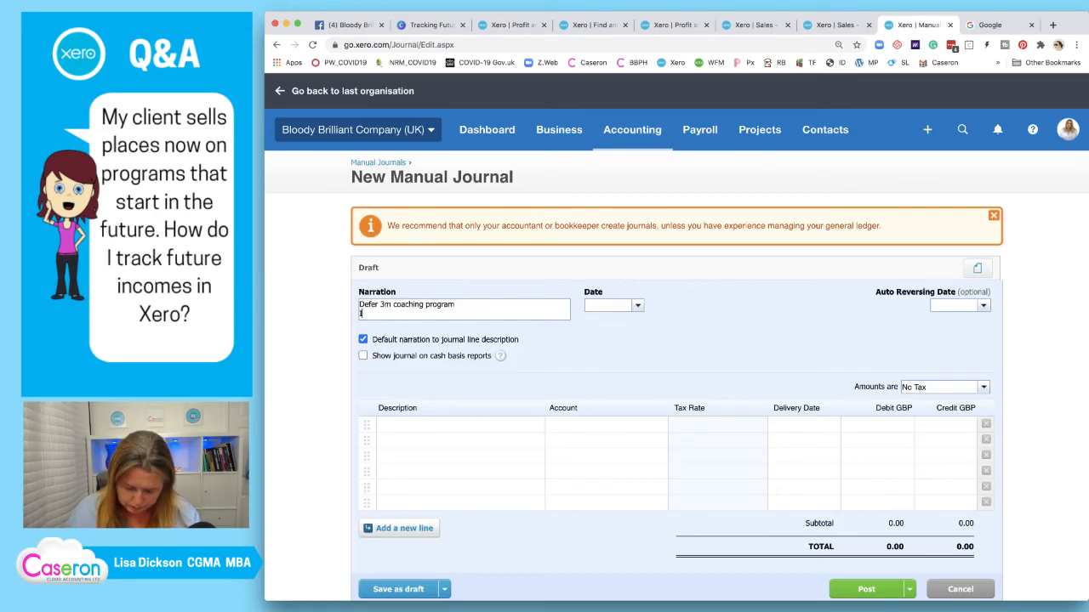
type("NV0")
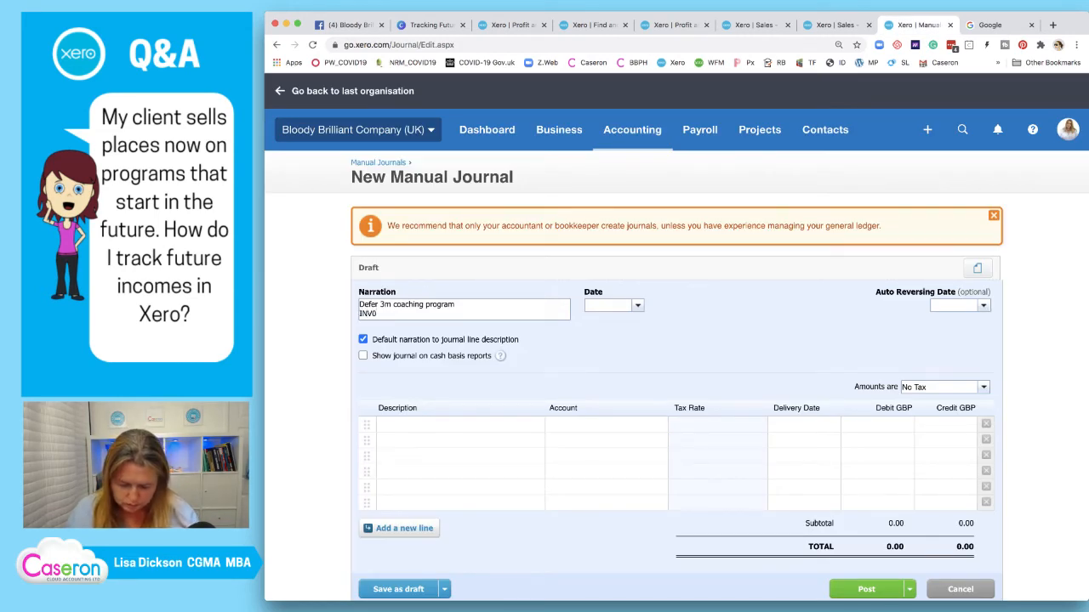
type("47")
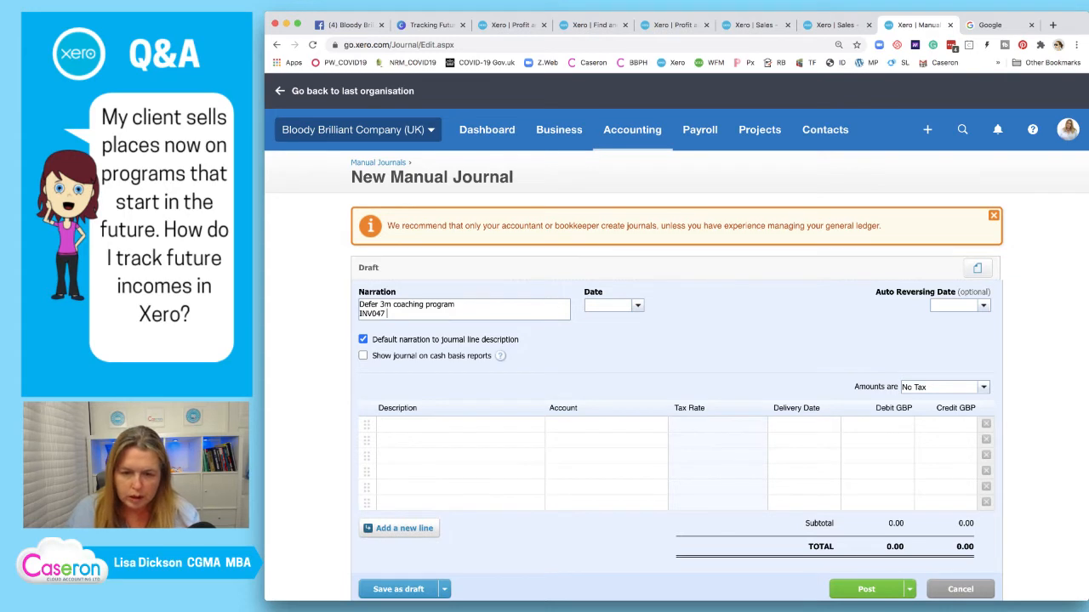
type(" -")
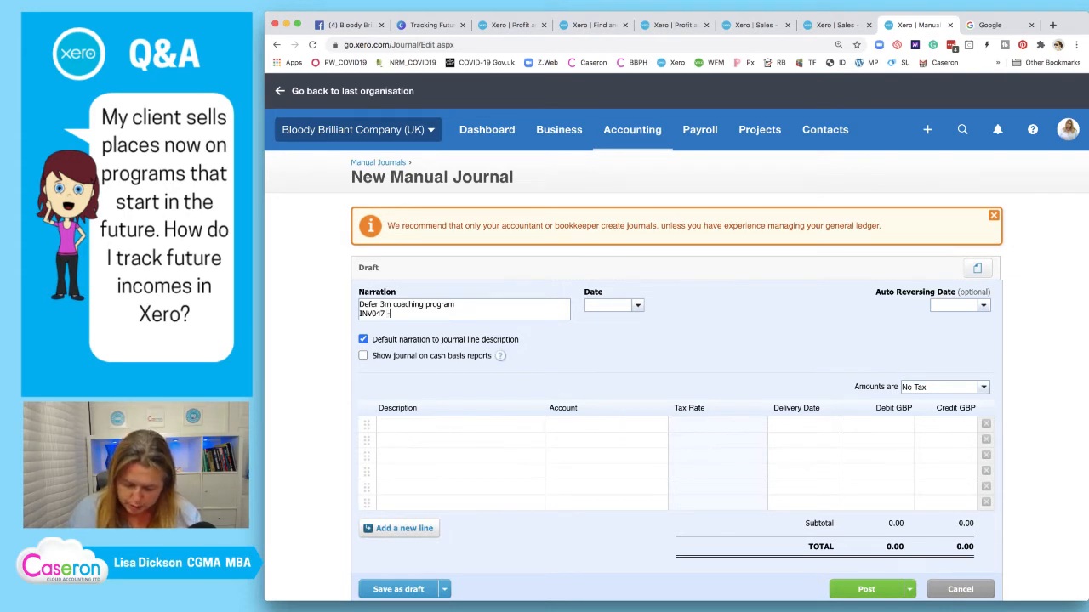
type(" Bob Bulder")
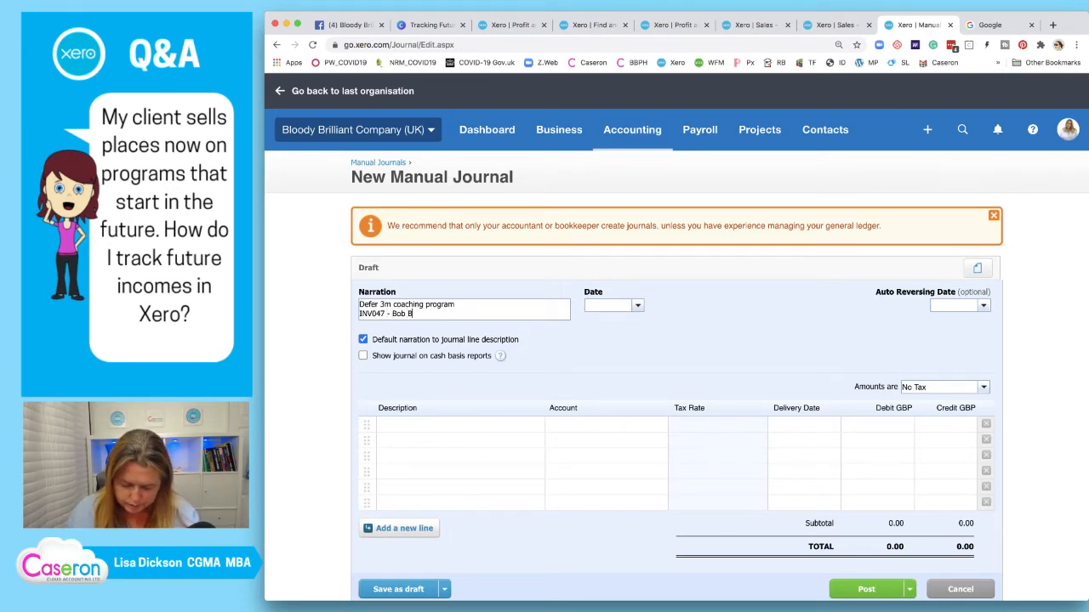
left_click(418, 313)
type("i")
key("Return")
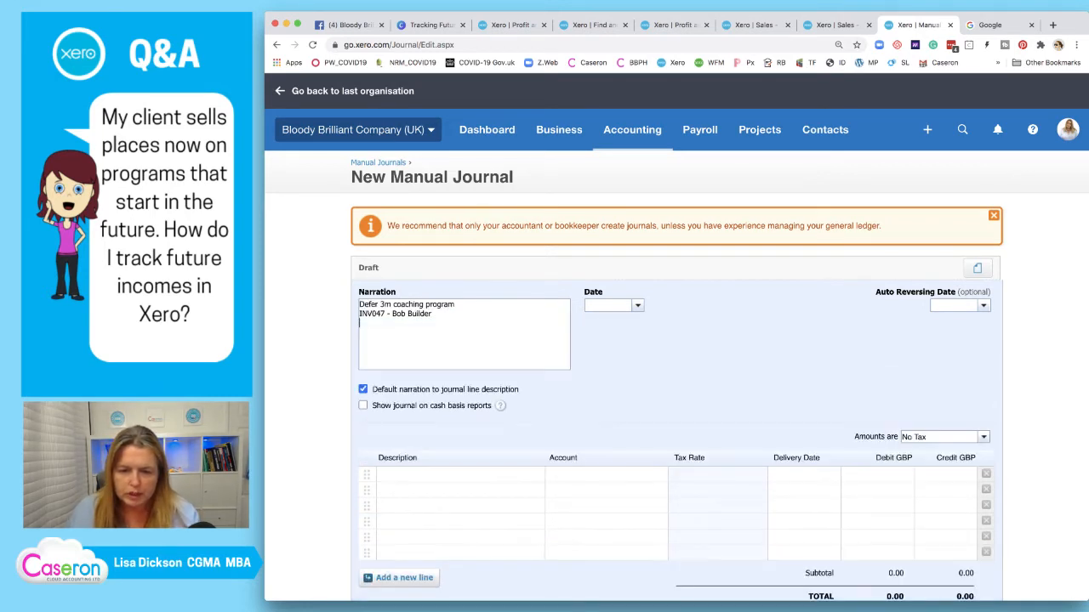
Add 'Billed in June, but relates to Jan2021' to the narration
type("Bille")
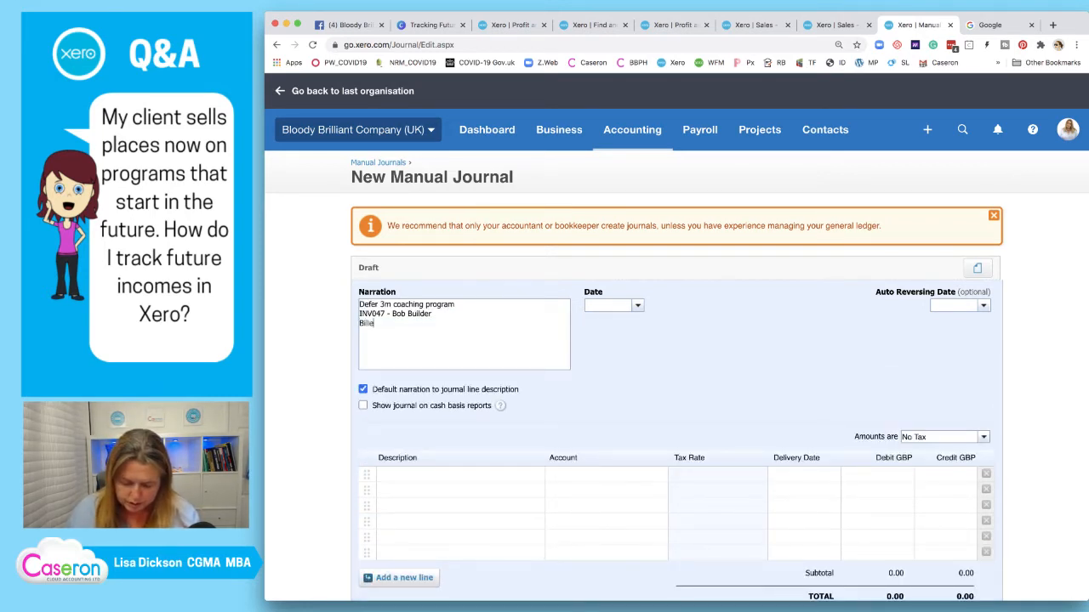
type("d in Jiune, ")
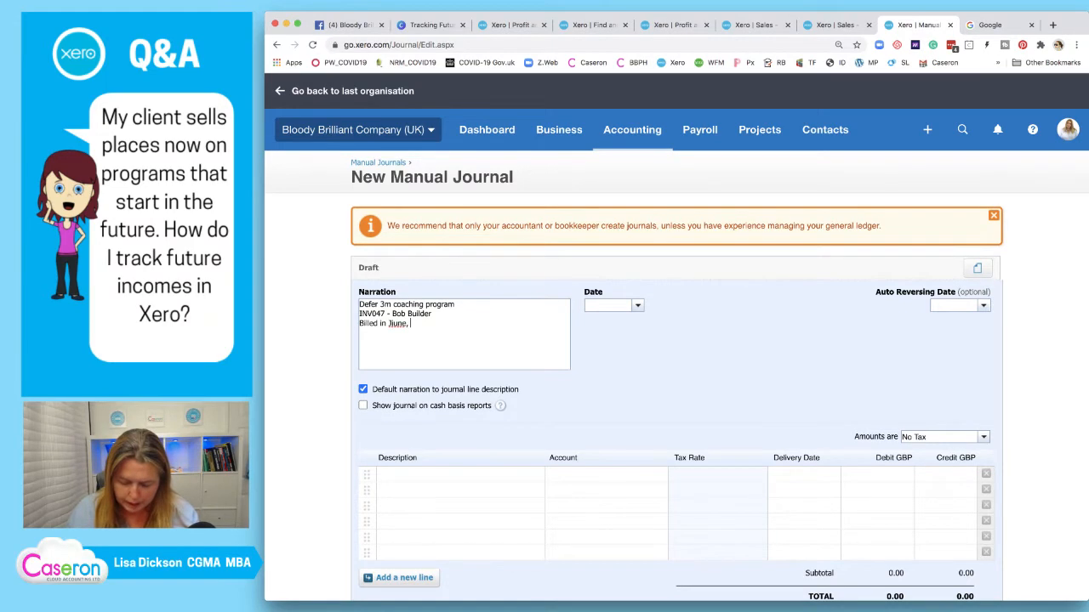
type("but relates to ")
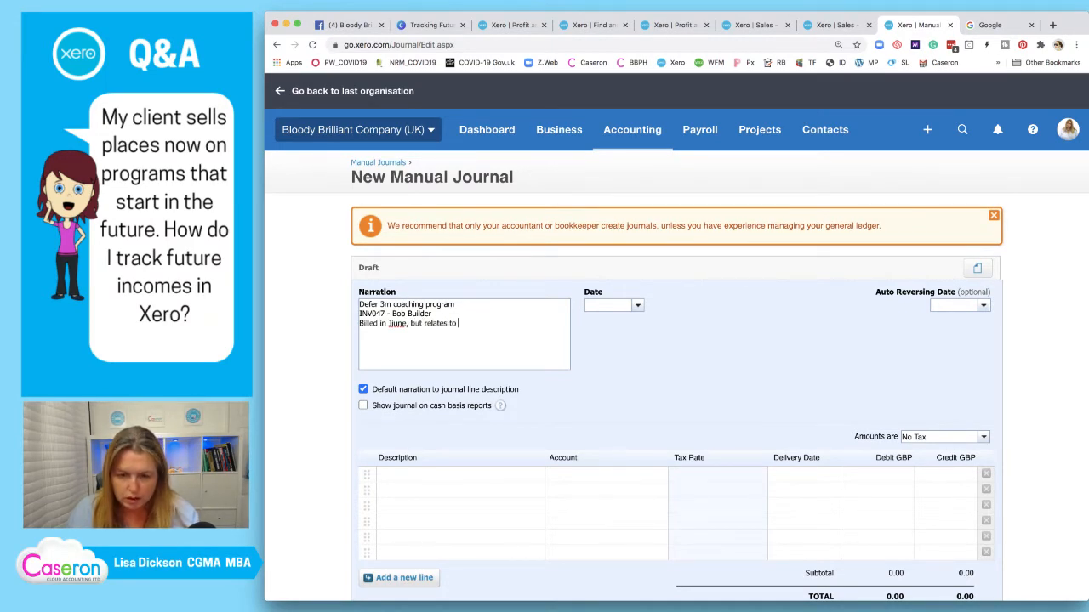
type("Jan")
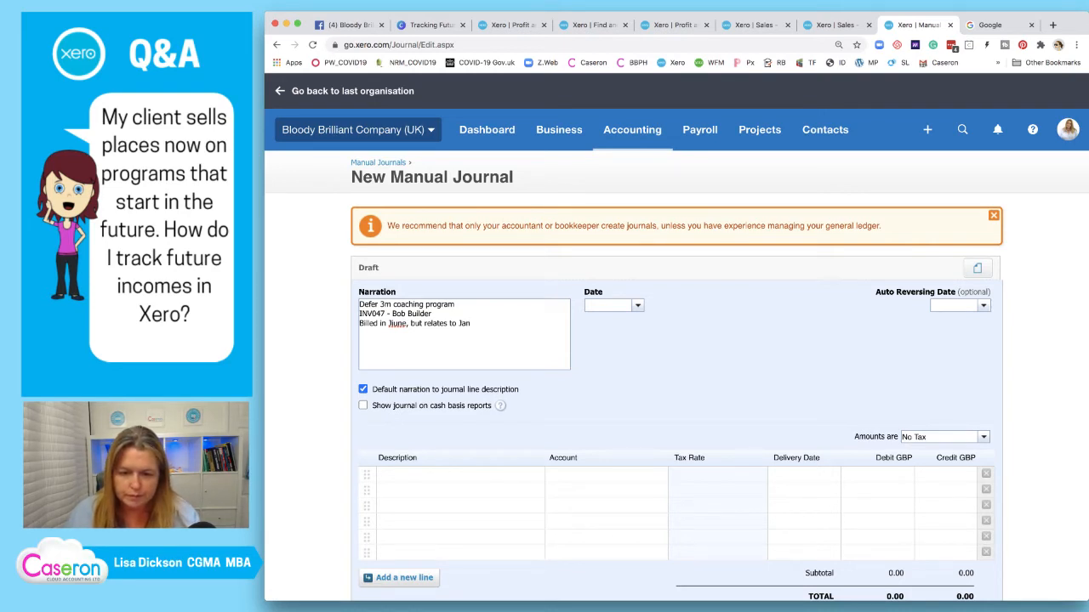
key("BackSpace")
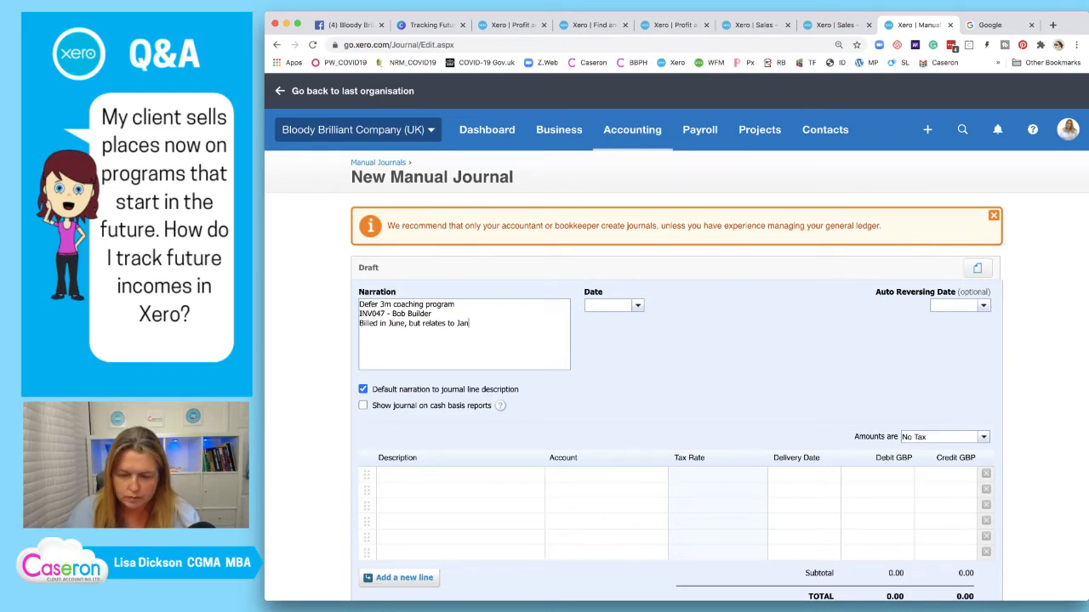
type("20102")
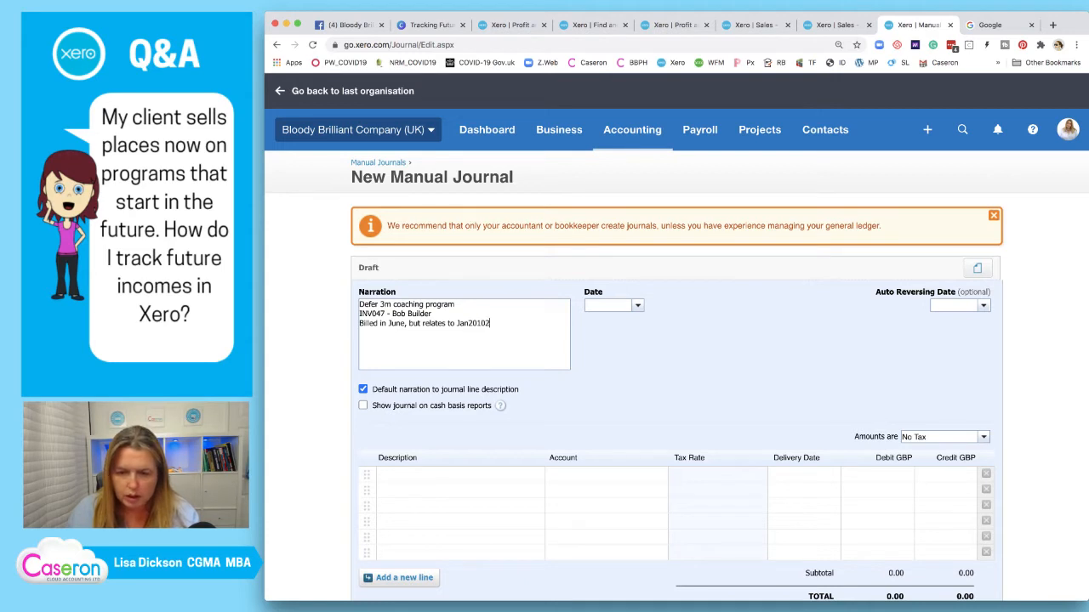
key("BackSpace")
key("BackSpace")
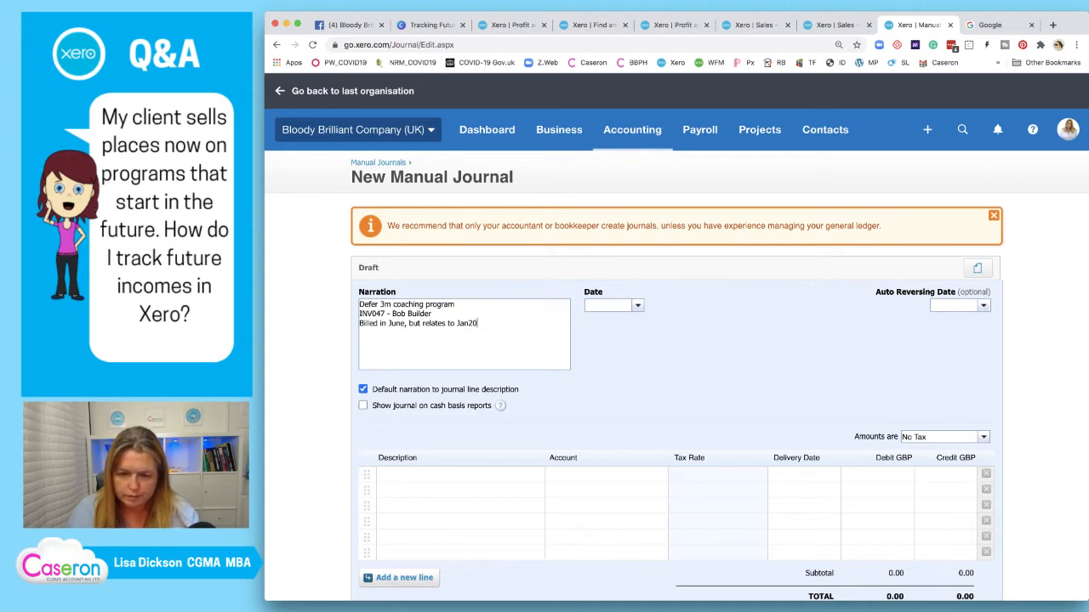
type("21")
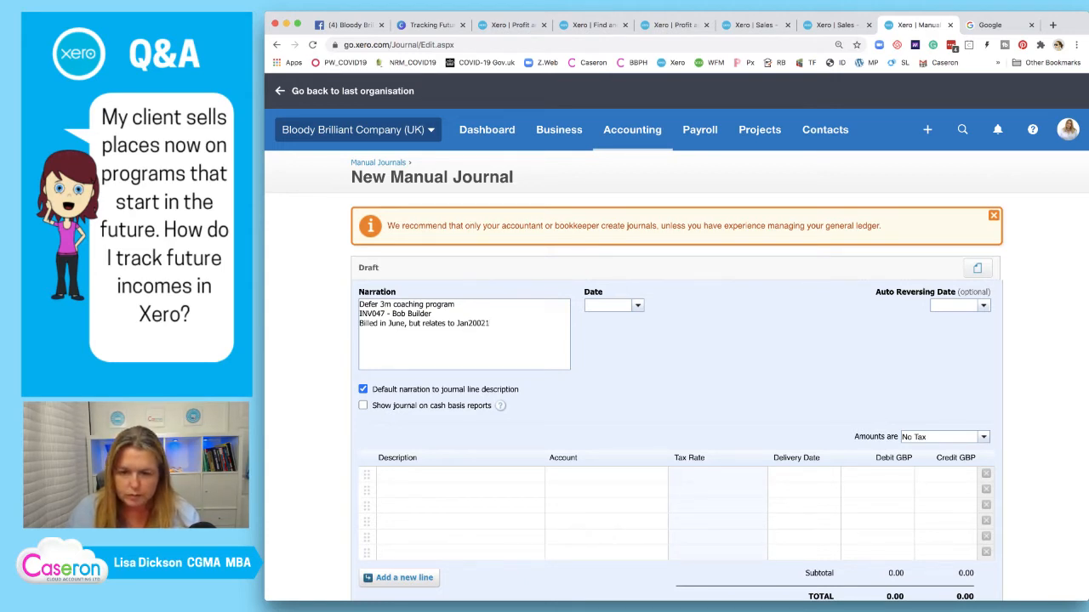
key("BackSpace")
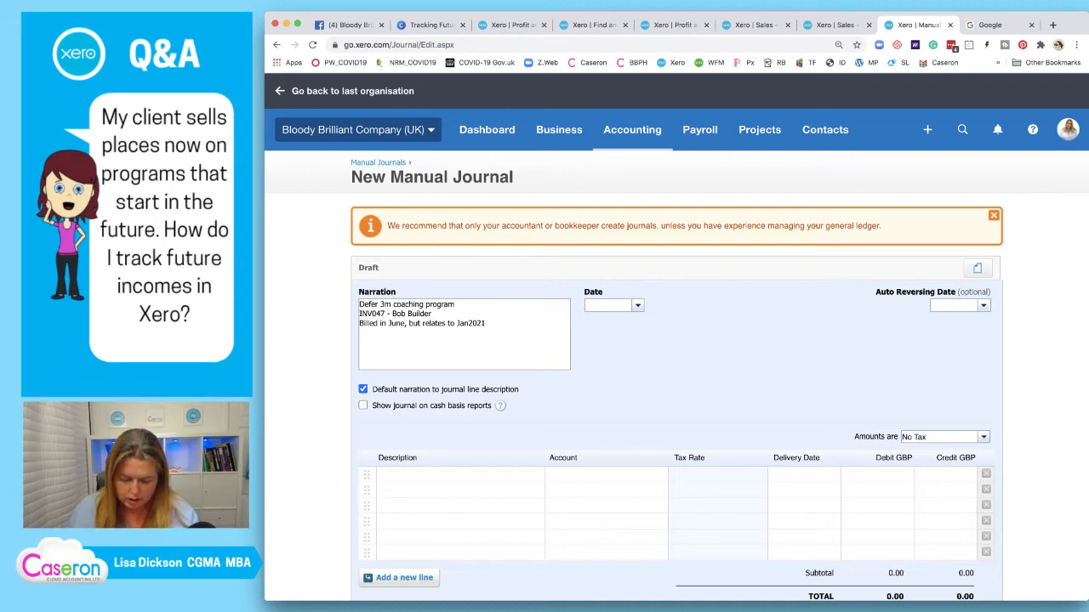
Add 2020 after June, date the journal 30 Jun 2020, and copy the narration to line one
left_click(404, 323)
key("BackSpace")
type("2020")
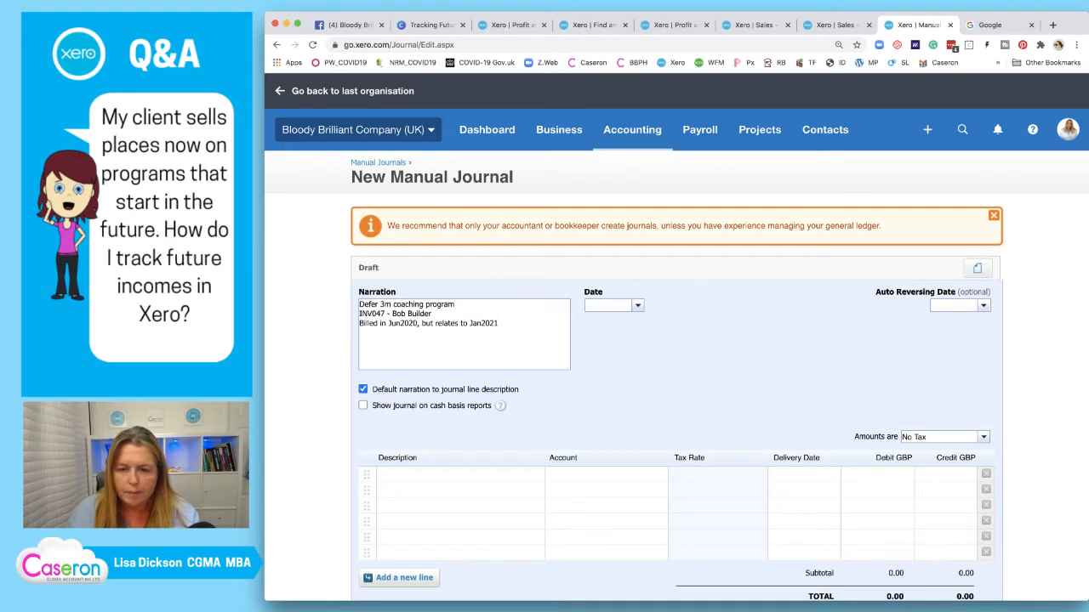
type("30/06/20")
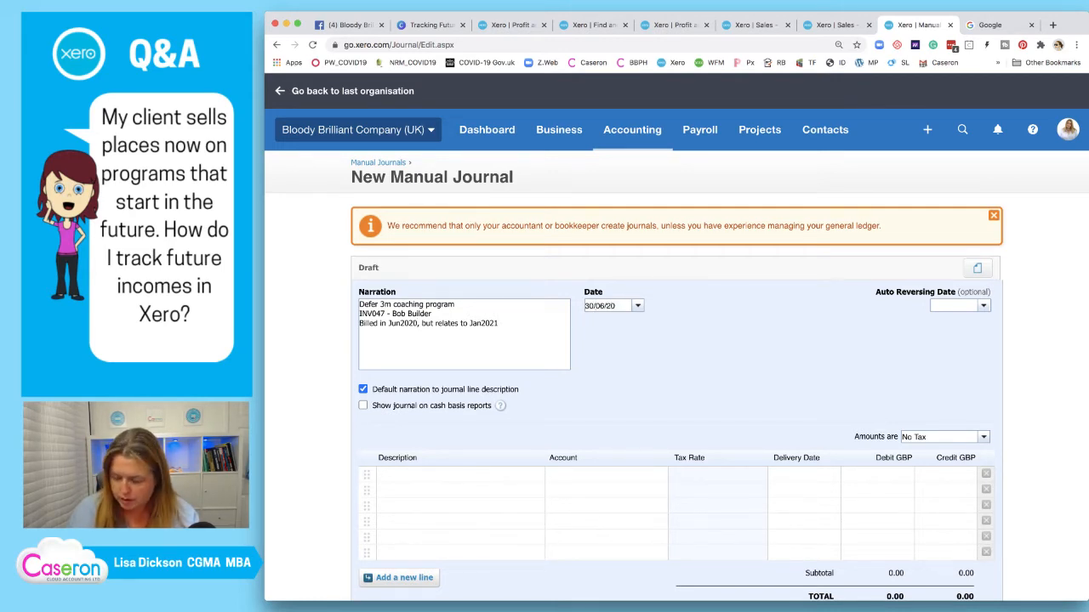
type("20")
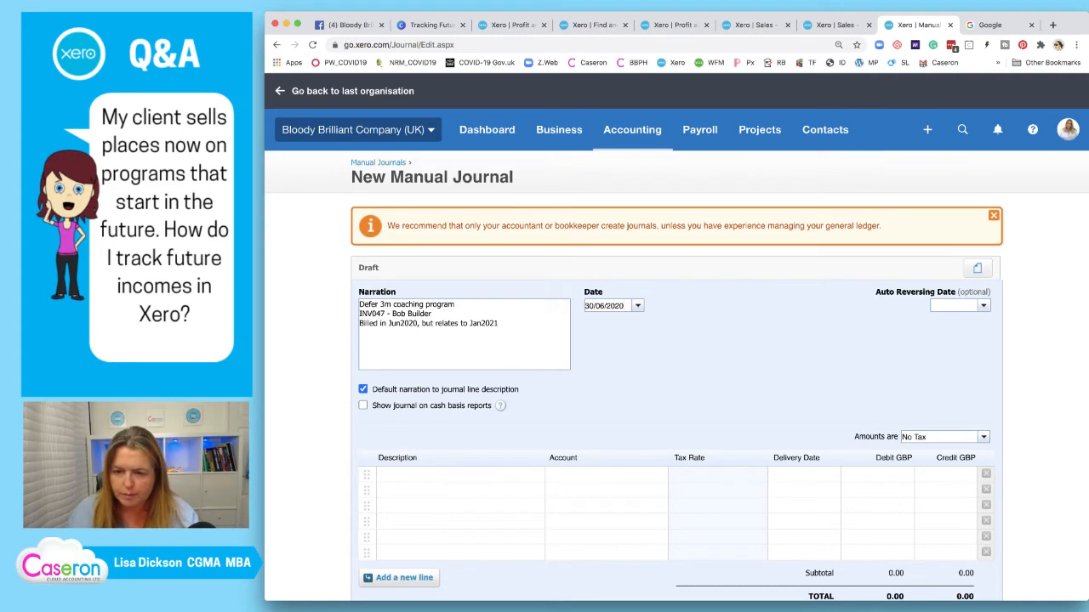
key("Tab")
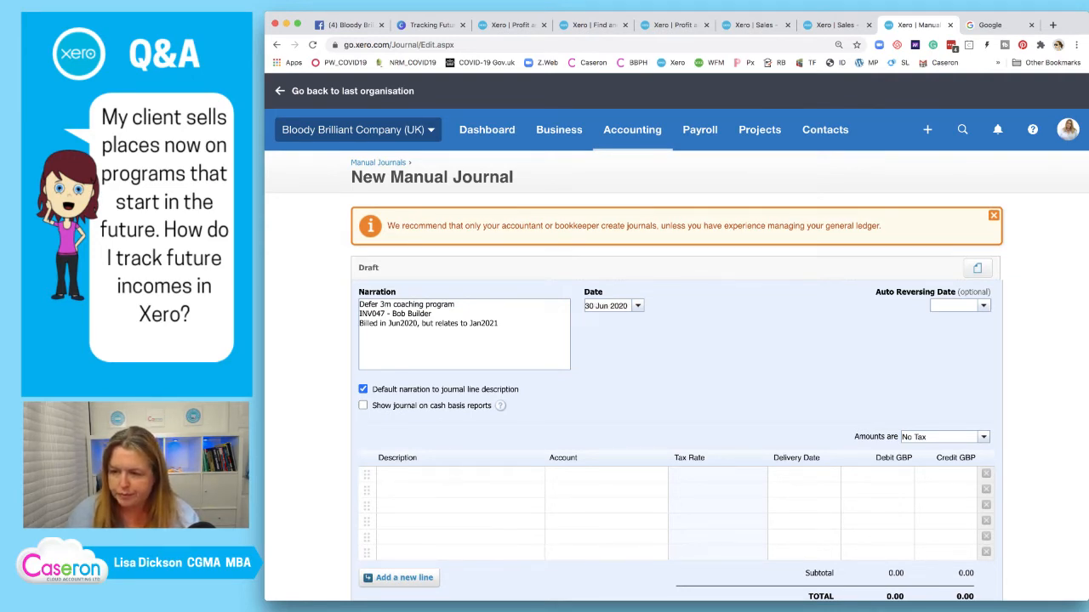
scroll(676, 383, "down", 1)
left_click(459, 430)
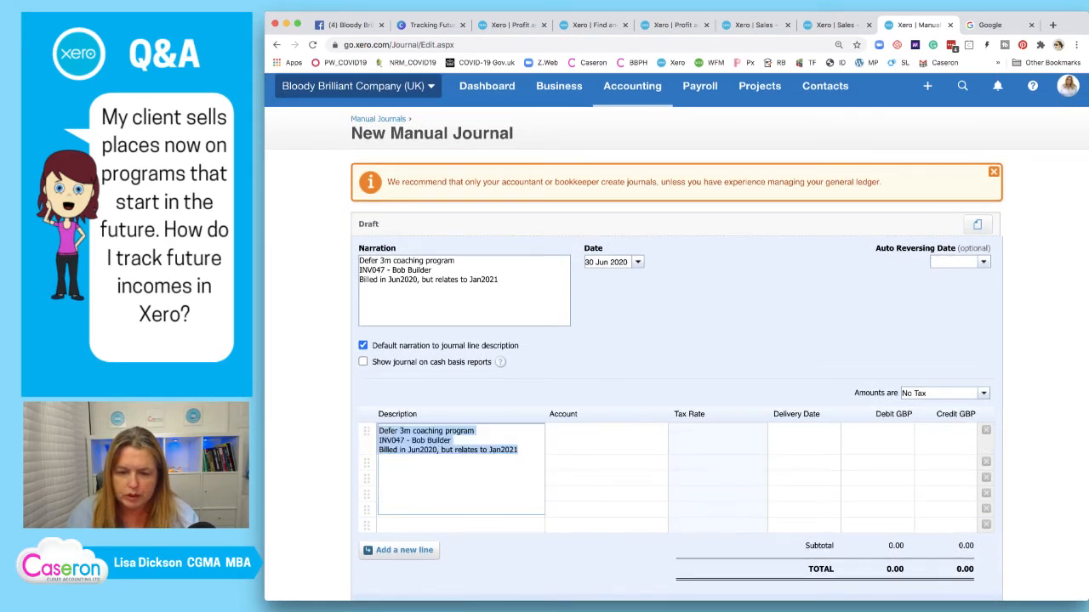
Code the lines to 210 - Sales - VIP 3m Program and 812 - Income in Advance - 3m VIP Coaching
key("Tab")
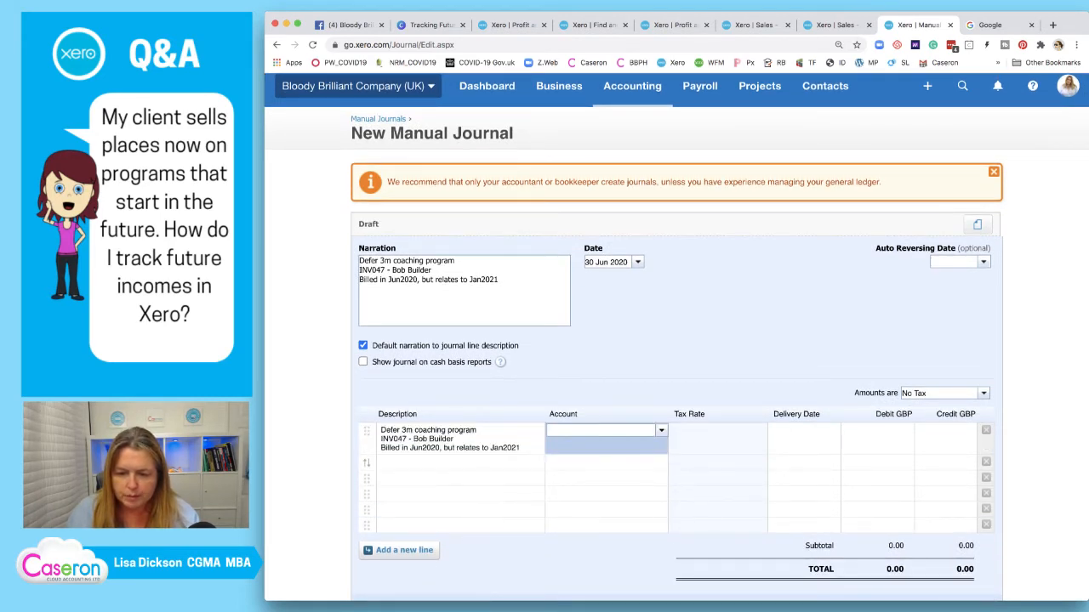
left_click(459, 463)
left_click(600, 431)
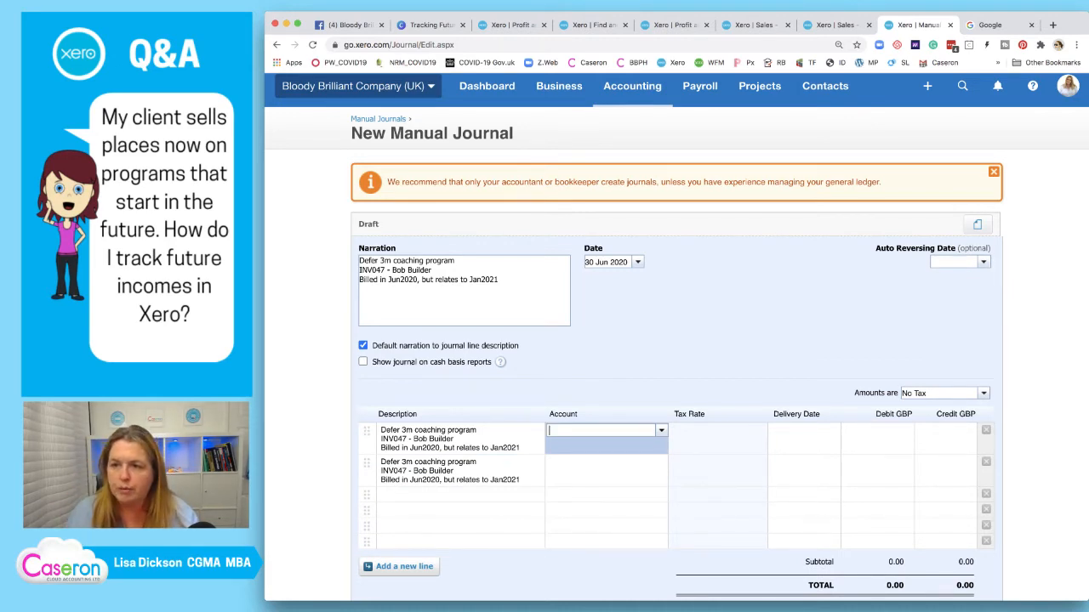
left_click(835, 25)
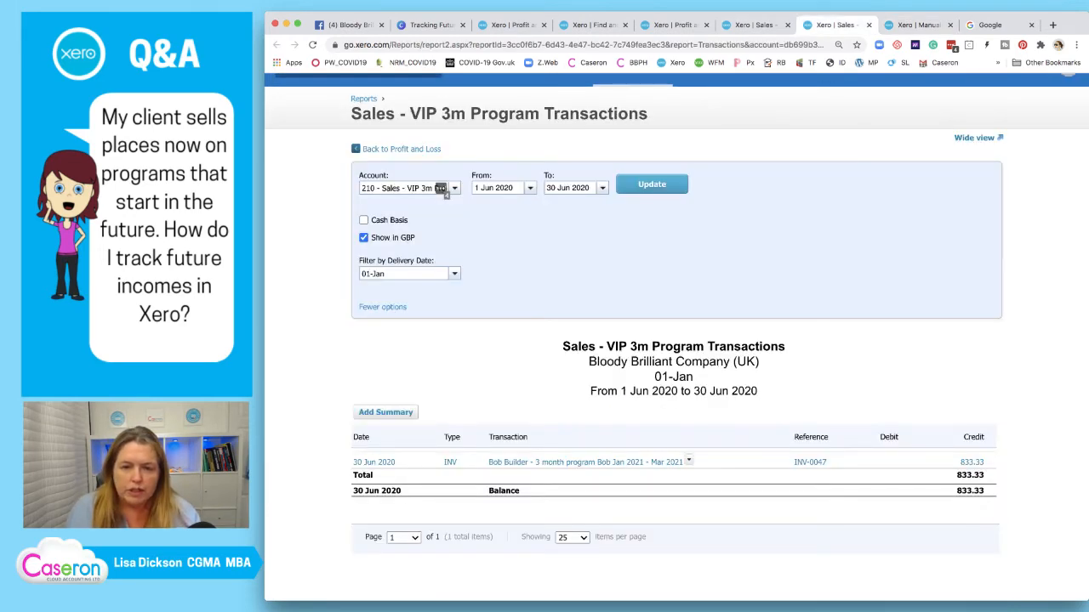
left_click(918, 26)
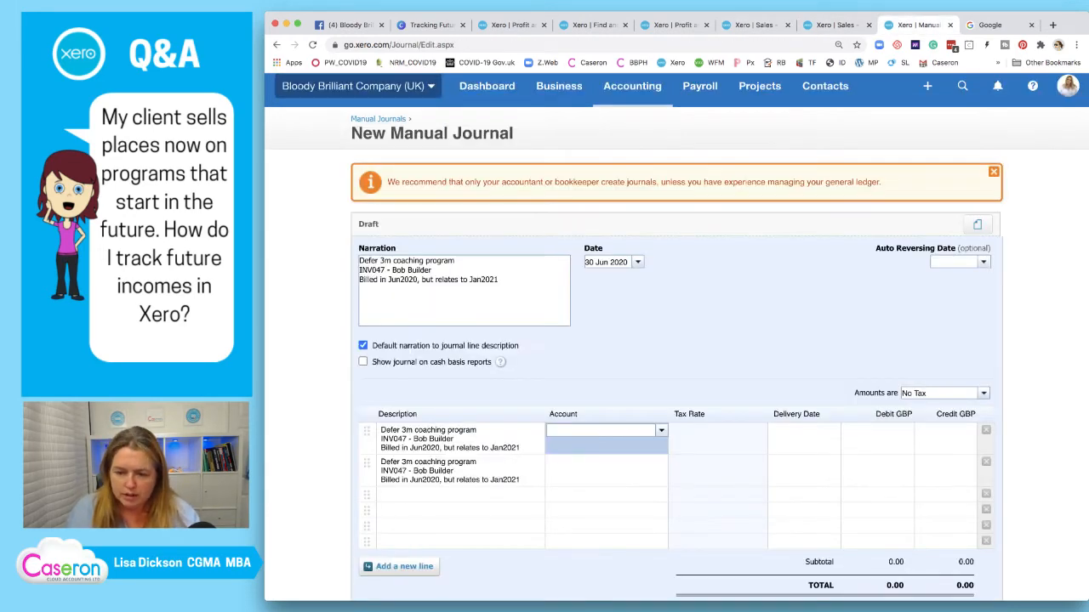
type("210")
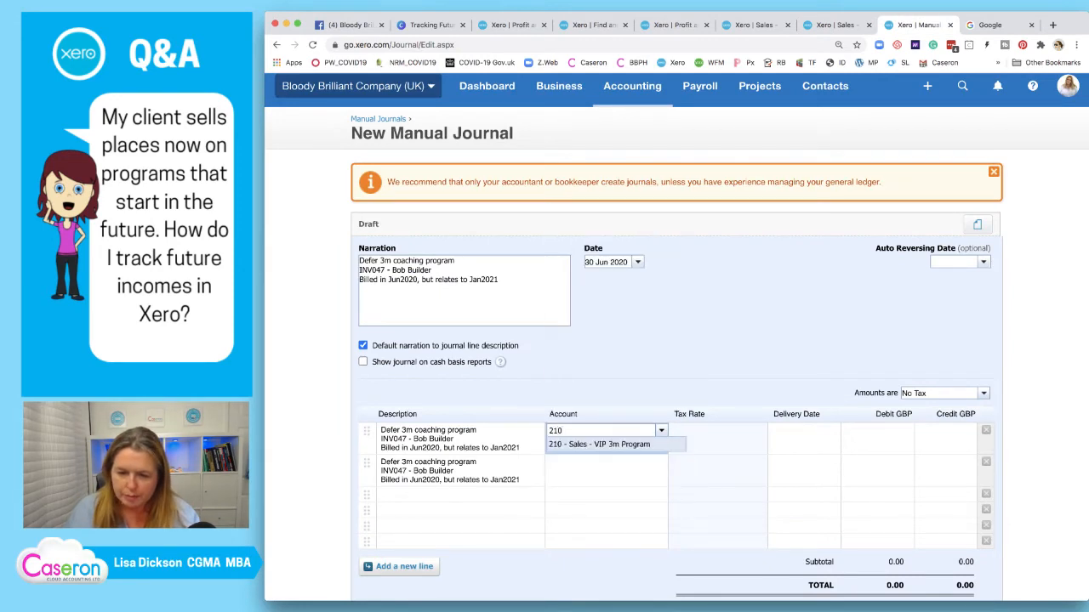
key("Return")
key("Return")
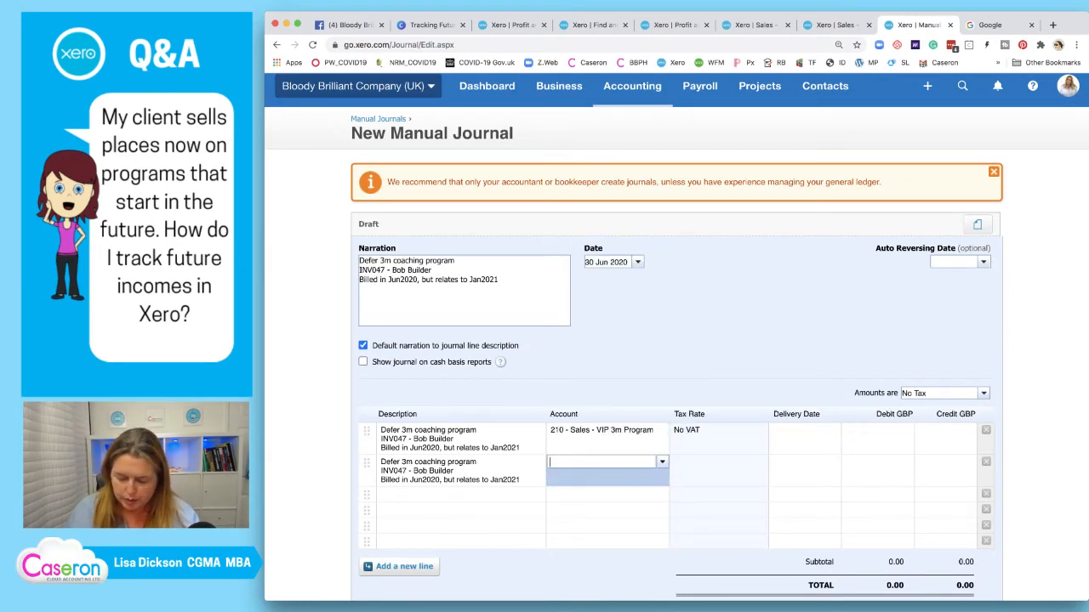
type("81")
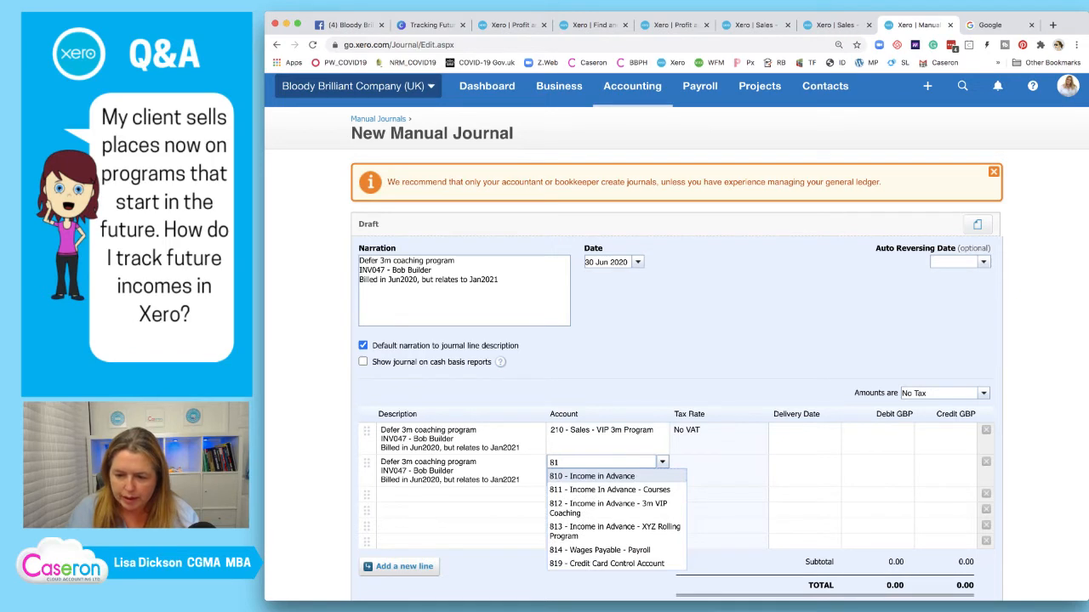
key("Down")
key("Down")
key("Return")
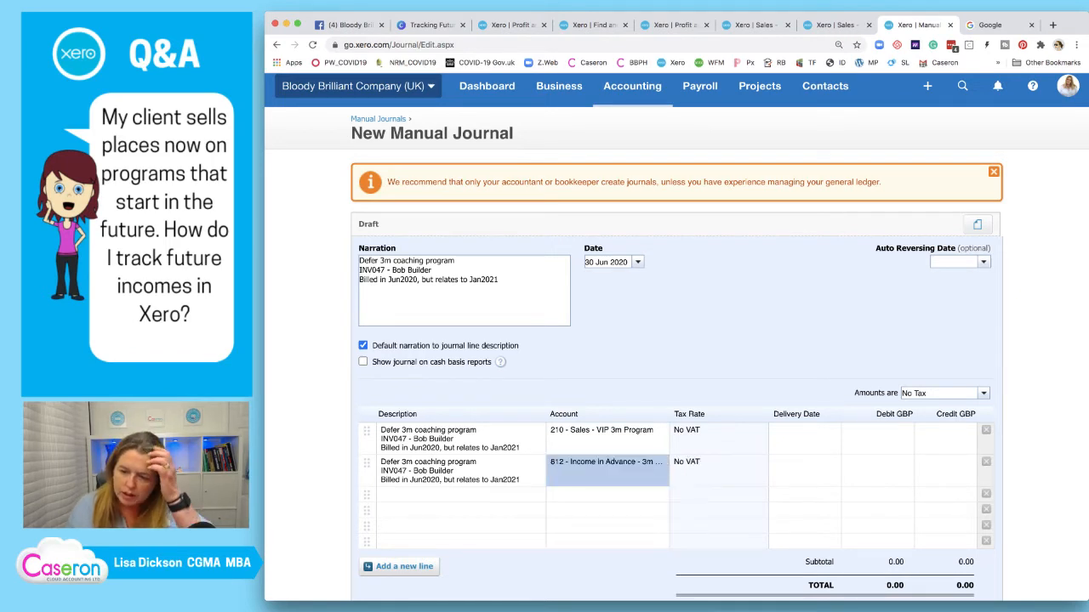
Set the delivery date on both journal lines to 01-Jan
left_click(803, 431)
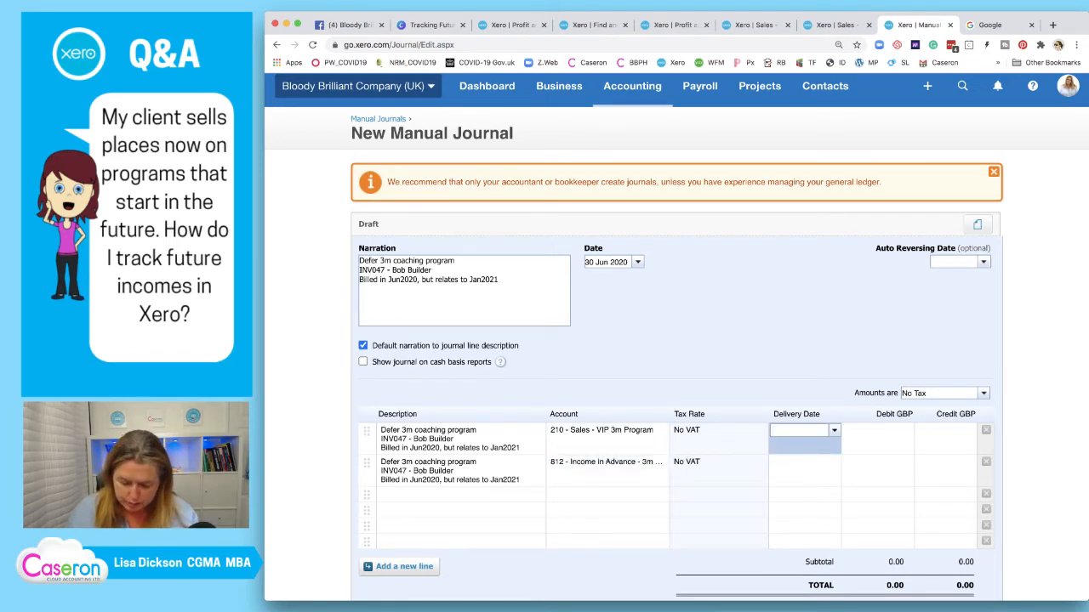
type("jan")
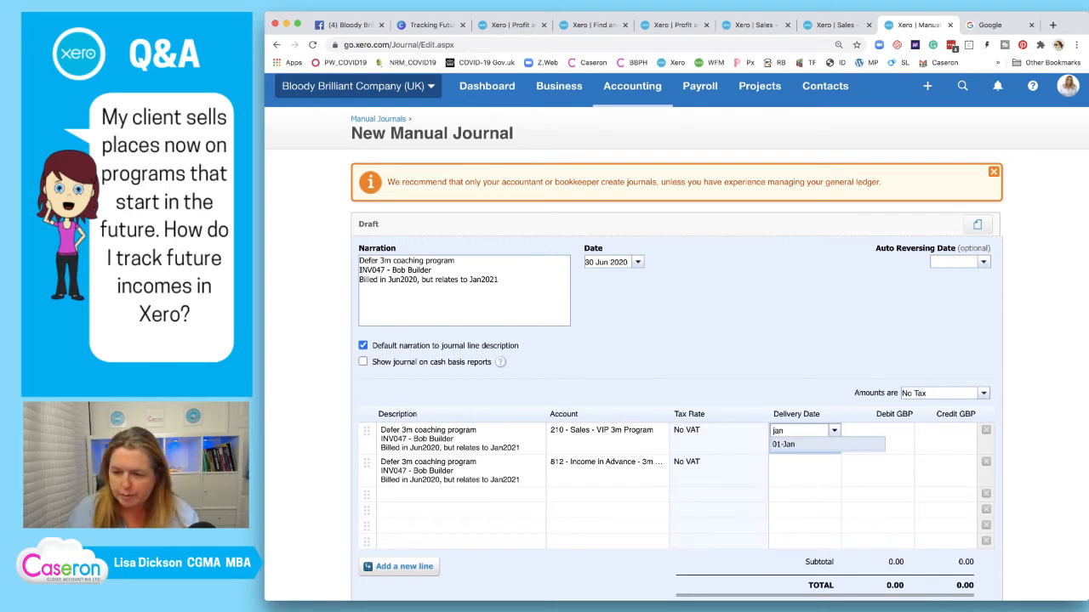
key("Return")
left_click(804, 464)
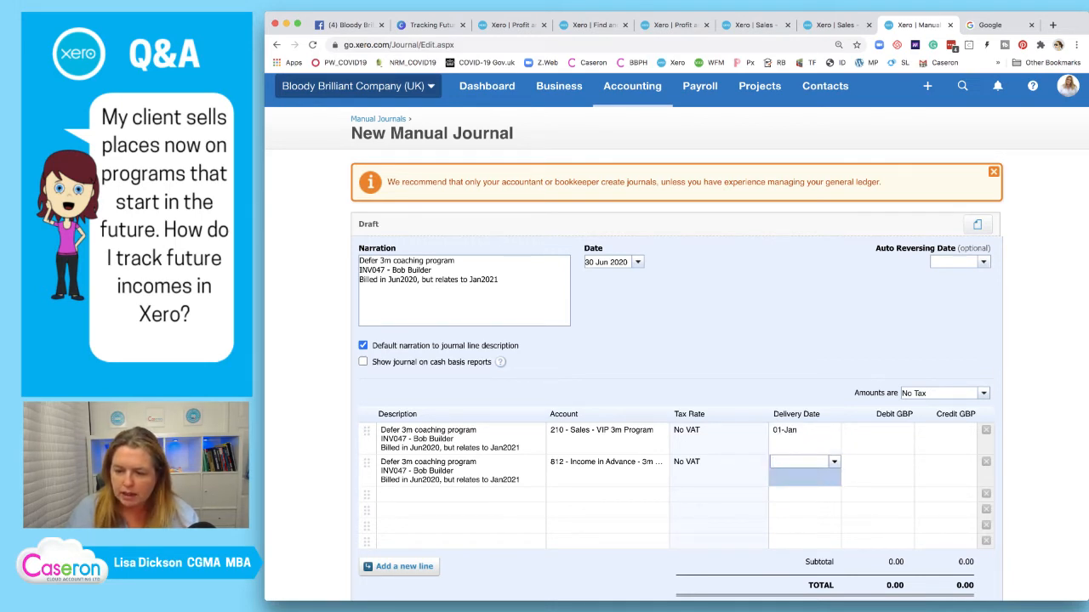
type("jan")
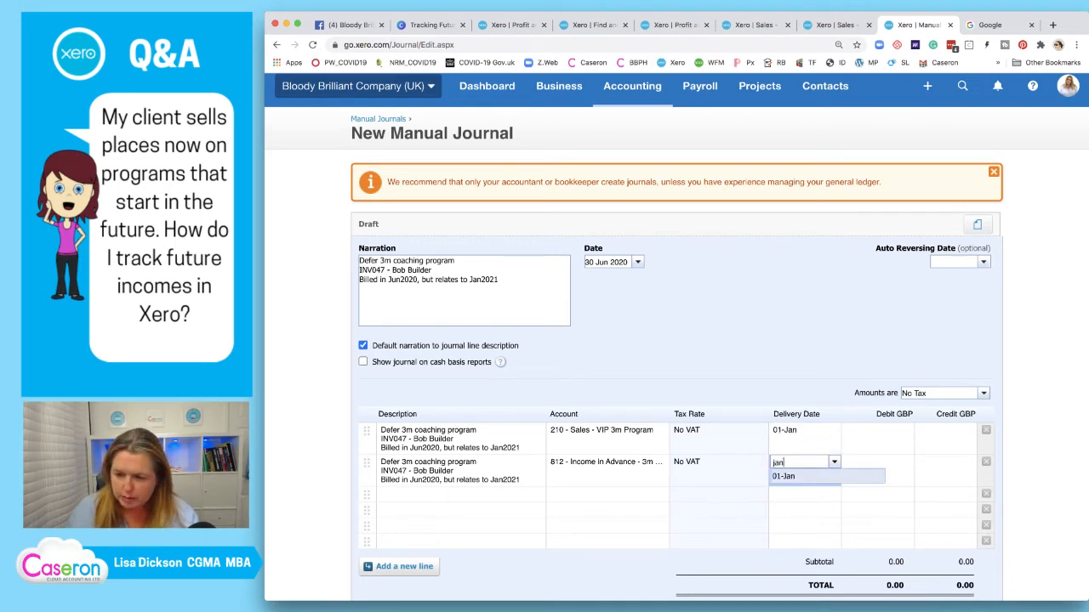
key("Return")
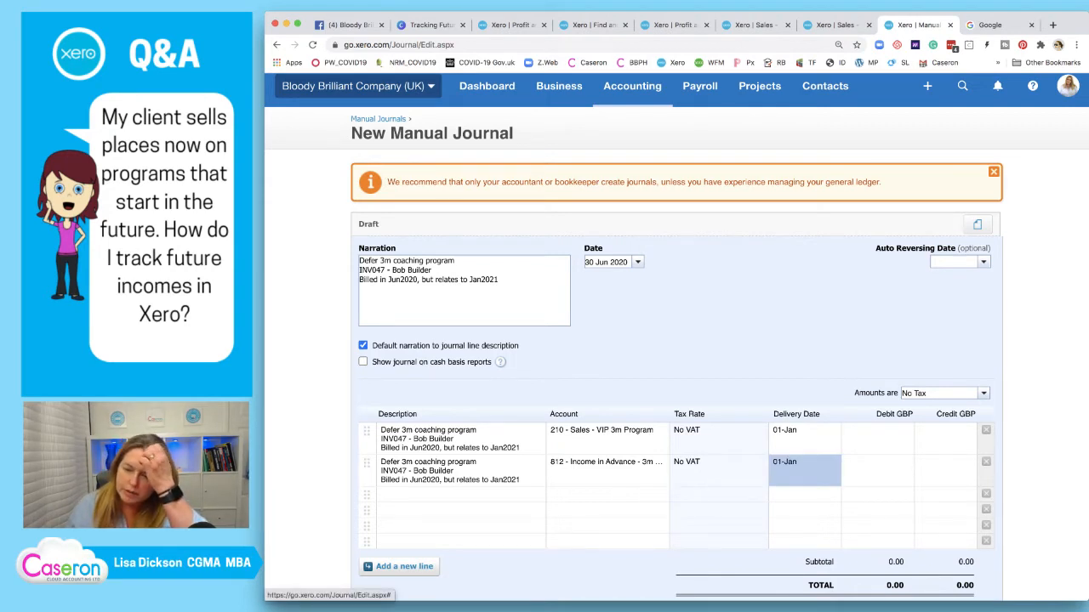
left_click(946, 433)
left_click(878, 432)
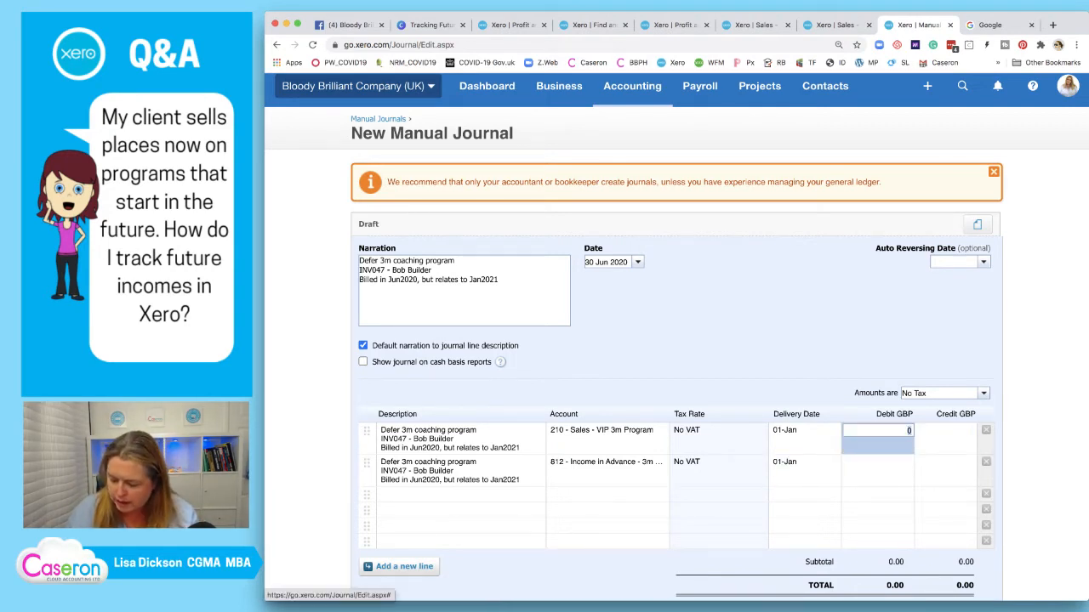
Debit 833.33 to the VIP 3m Program sales line, removing a stray digit
type("8933.33")
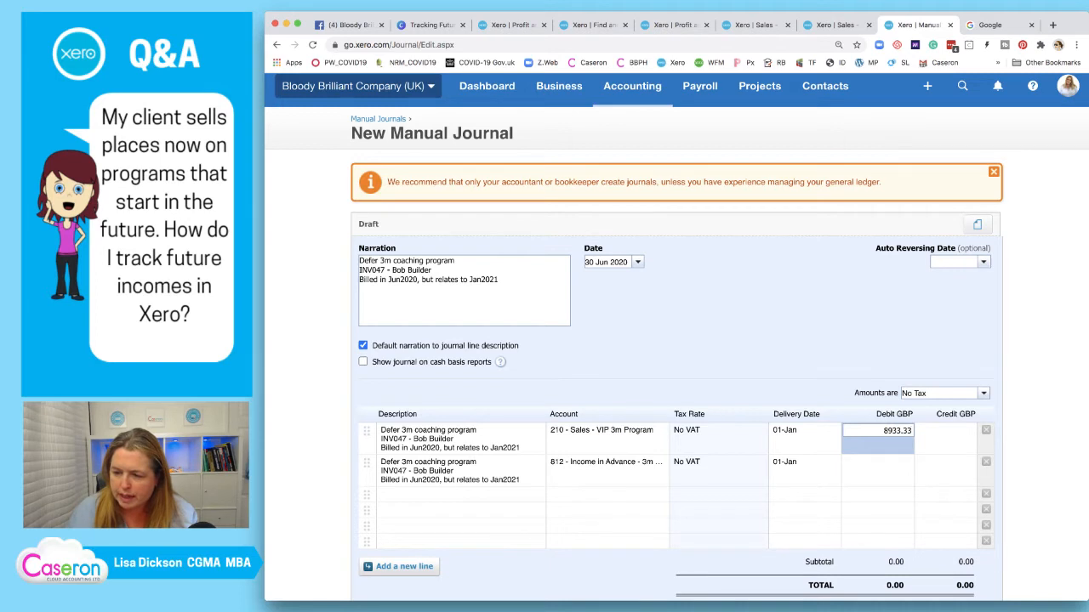
left_click(890, 431)
key("BackSpace")
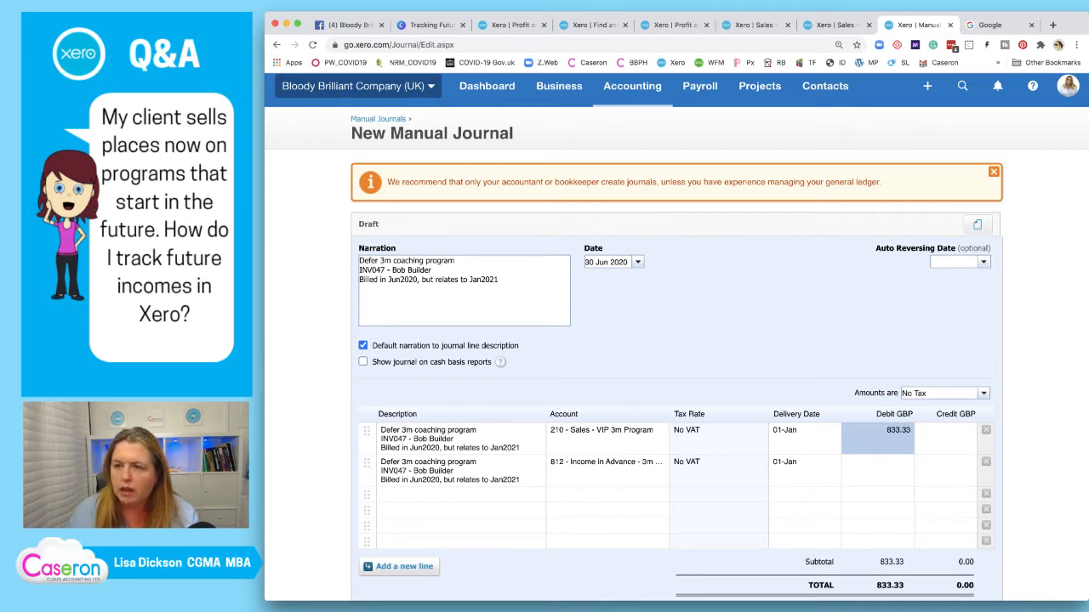
left_click(832, 25)
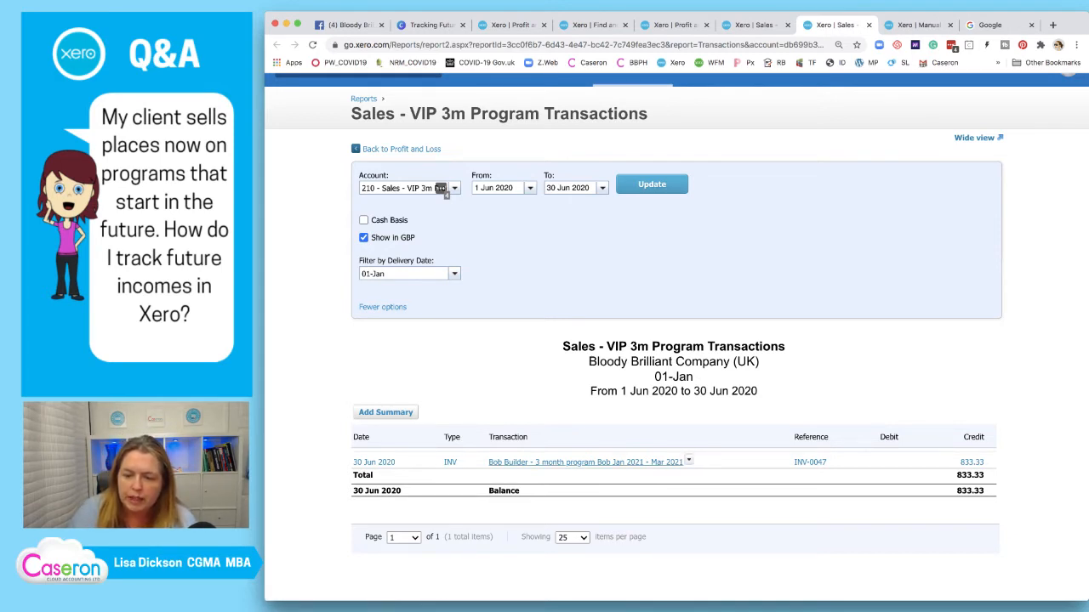
key("ctrl+Tab")
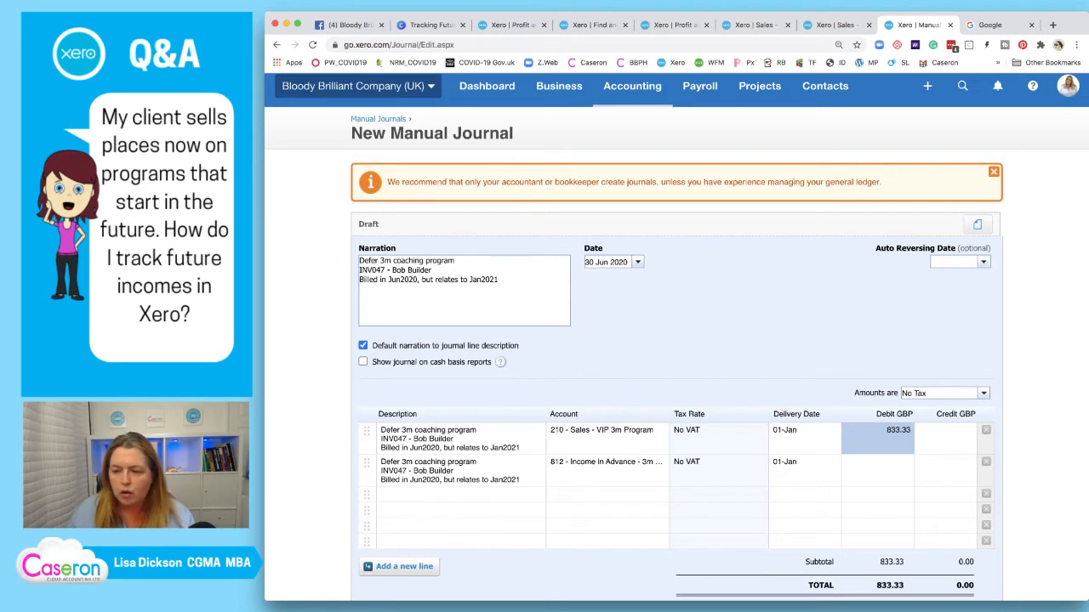
left_click(878, 462)
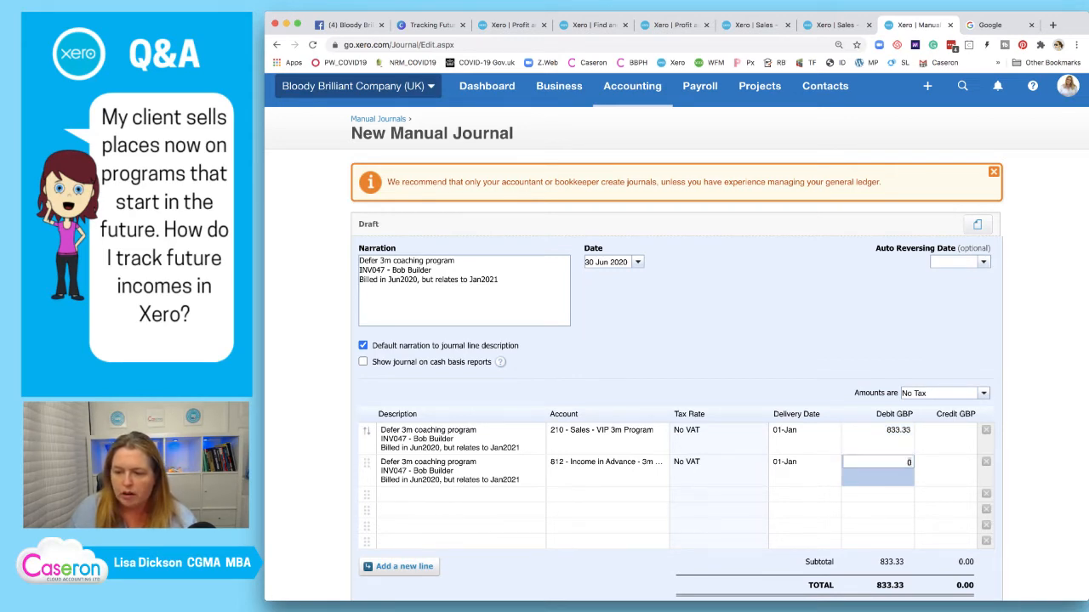
left_click(878, 431)
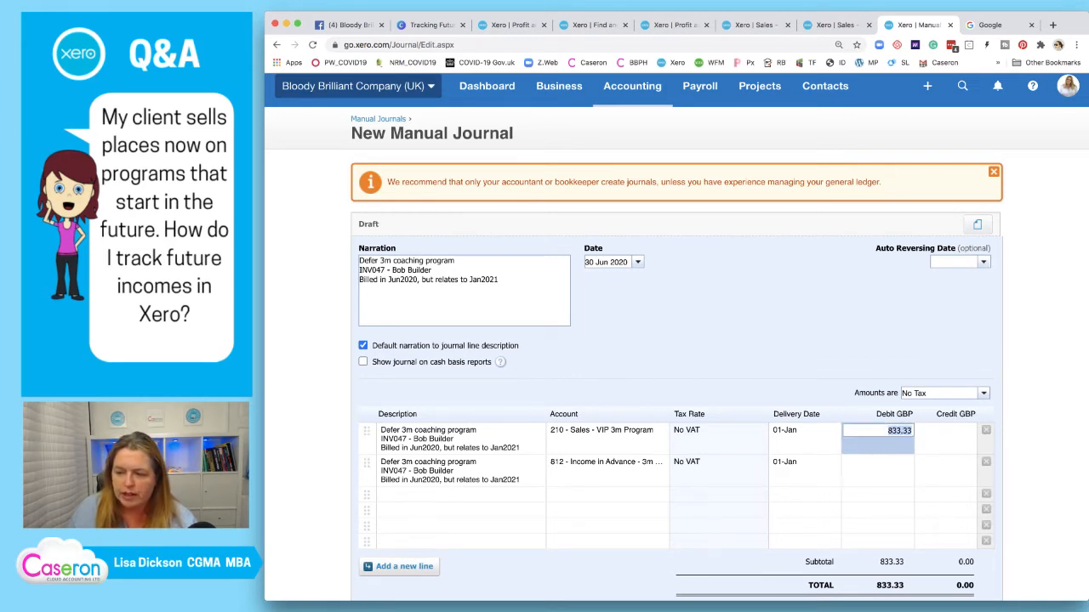
Credit 833.33 to Income in Advance and enter 01/01/2020 as the auto reversing date
left_click(946, 463)
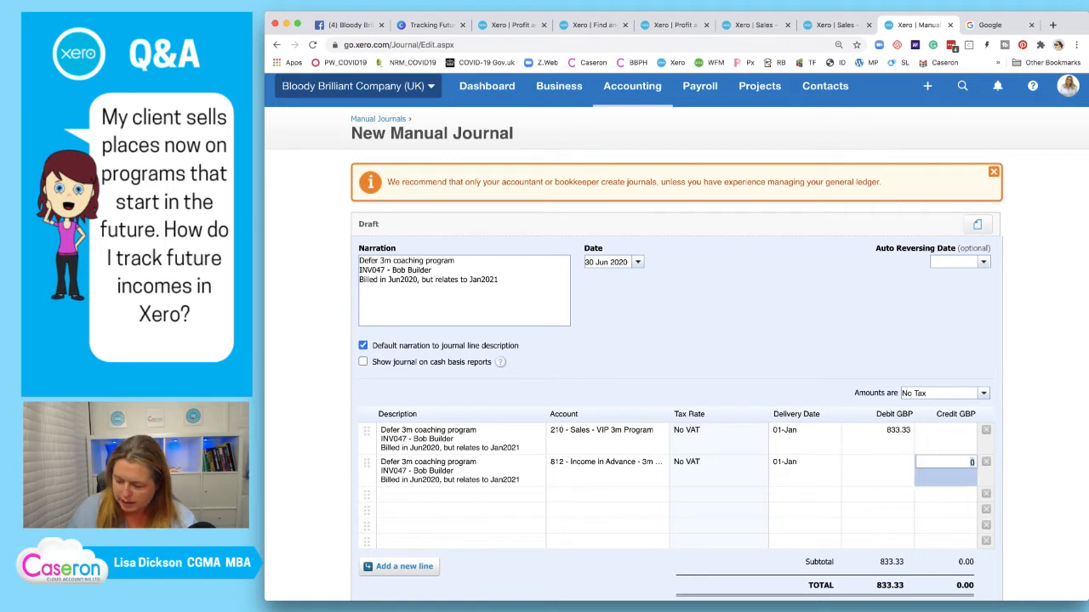
type("833.33")
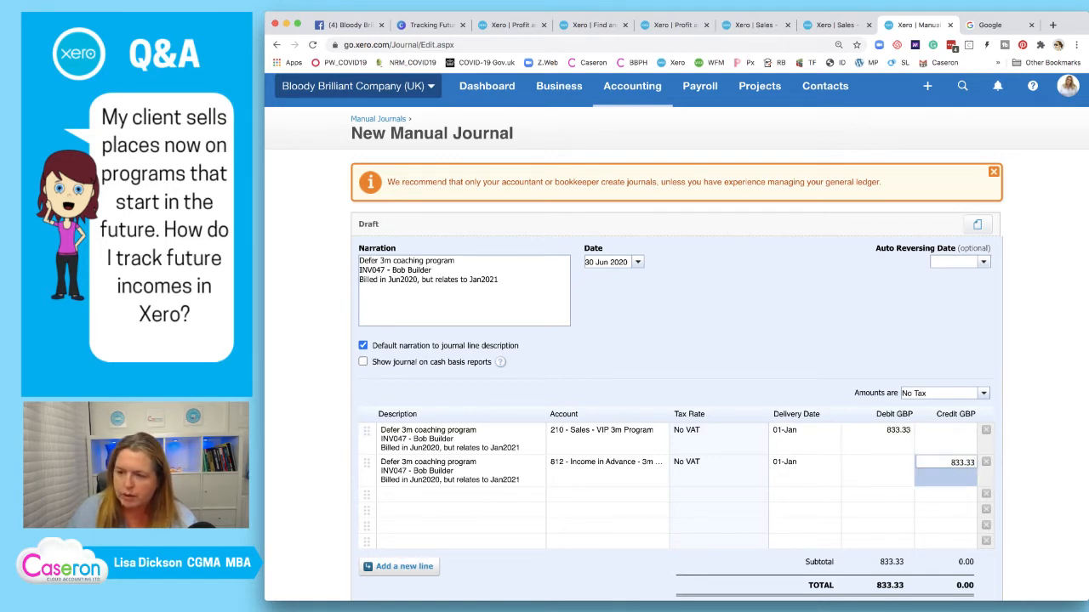
left_click(954, 262)
type("01/")
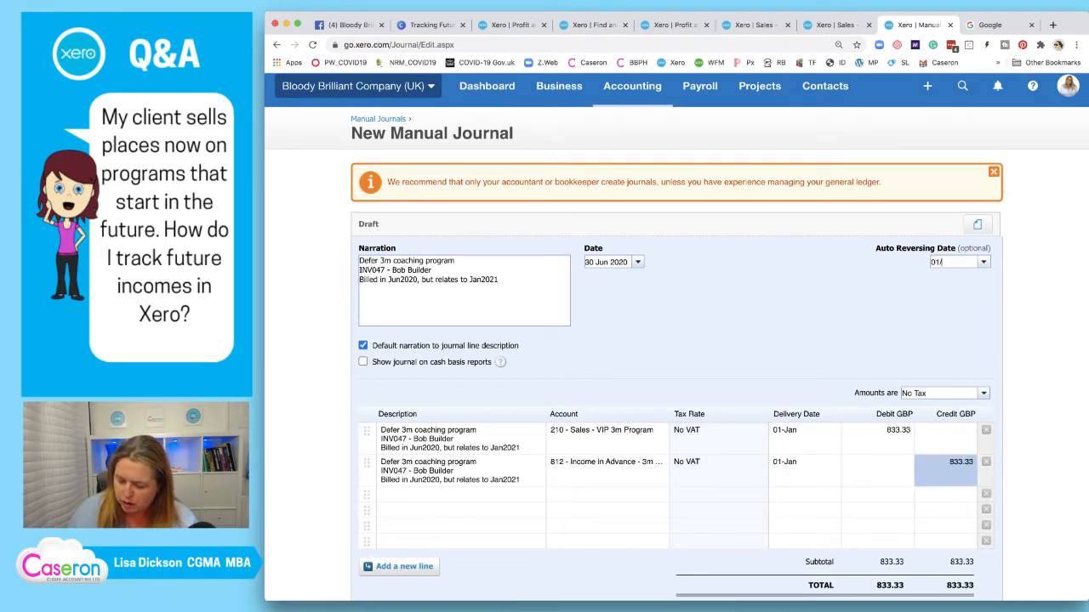
type("01/2020")
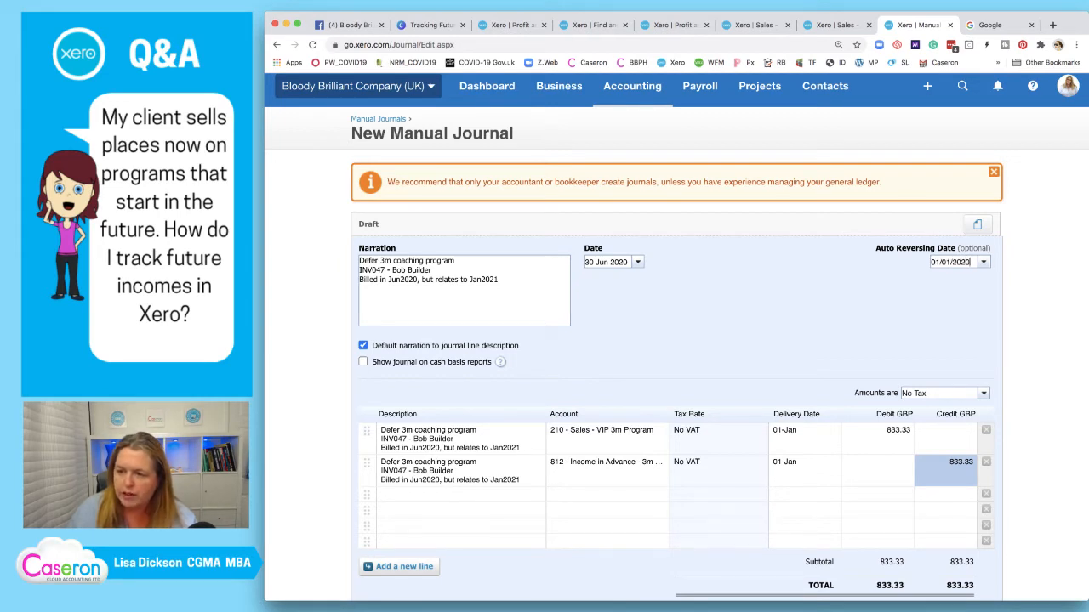
Confirm 01/01/2020 as the journal's auto reversing date
key("Tab")
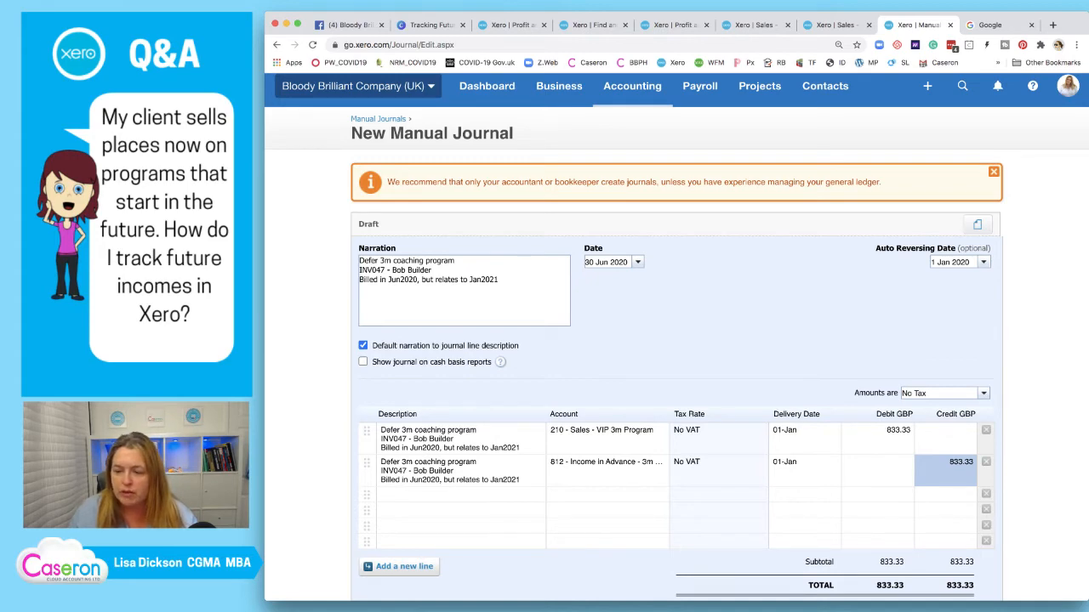
Post the journal, changing the auto reversing date year to 2021 after the error
scroll(676, 340, "down", 4)
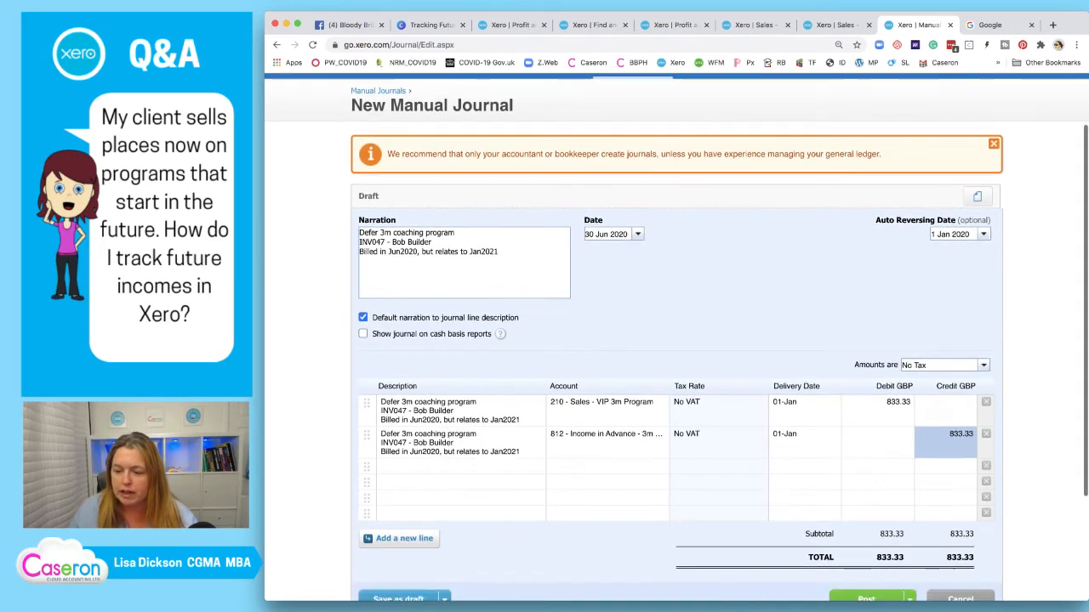
left_click(866, 491)
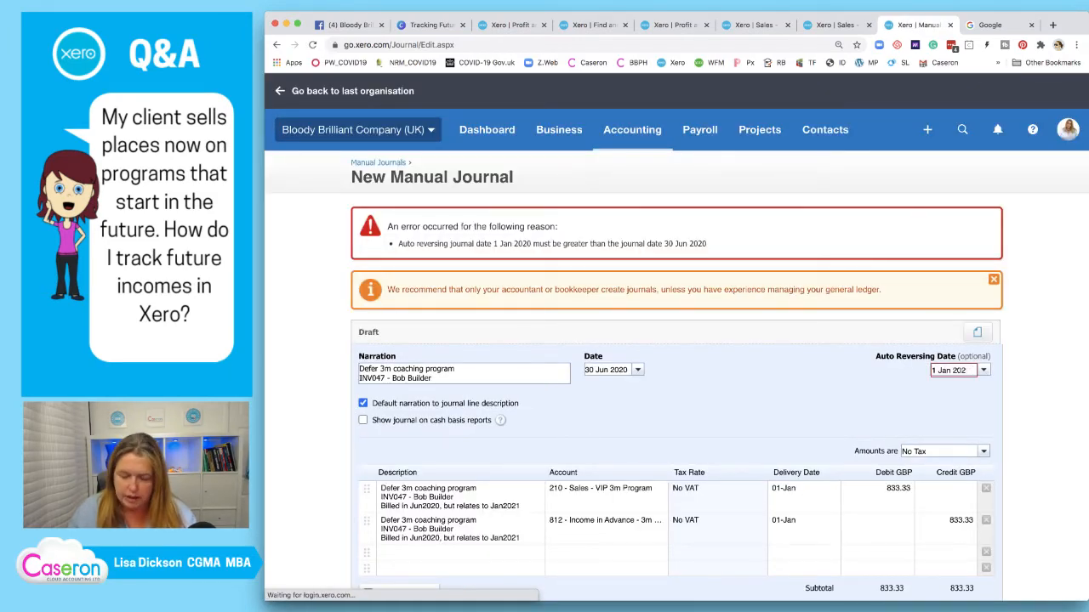
key("BackSpace")
type("1")
scroll(677, 341, "down", 3)
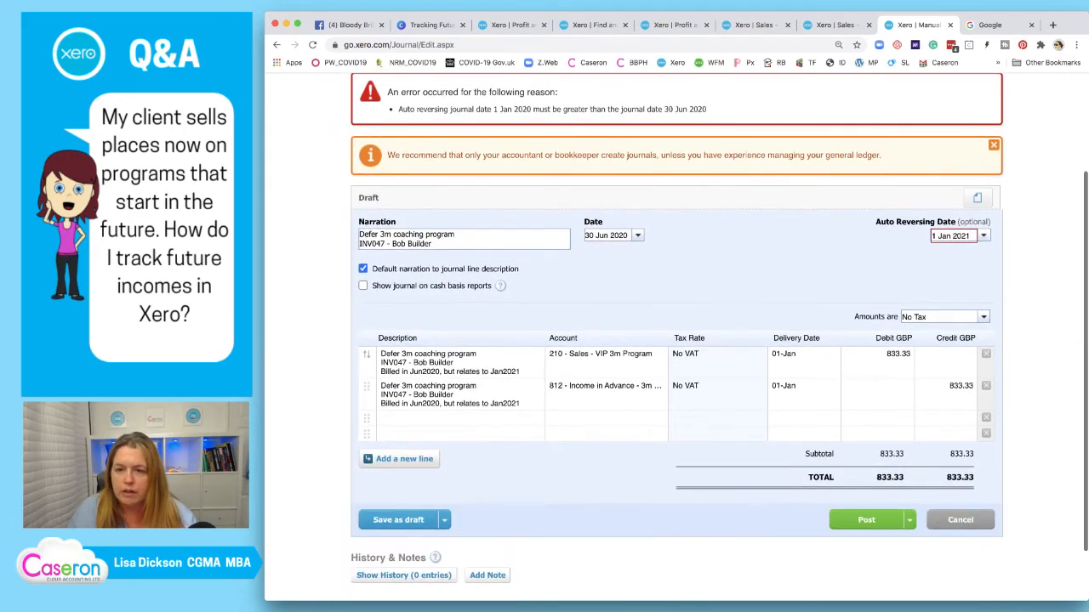
left_click(865, 520)
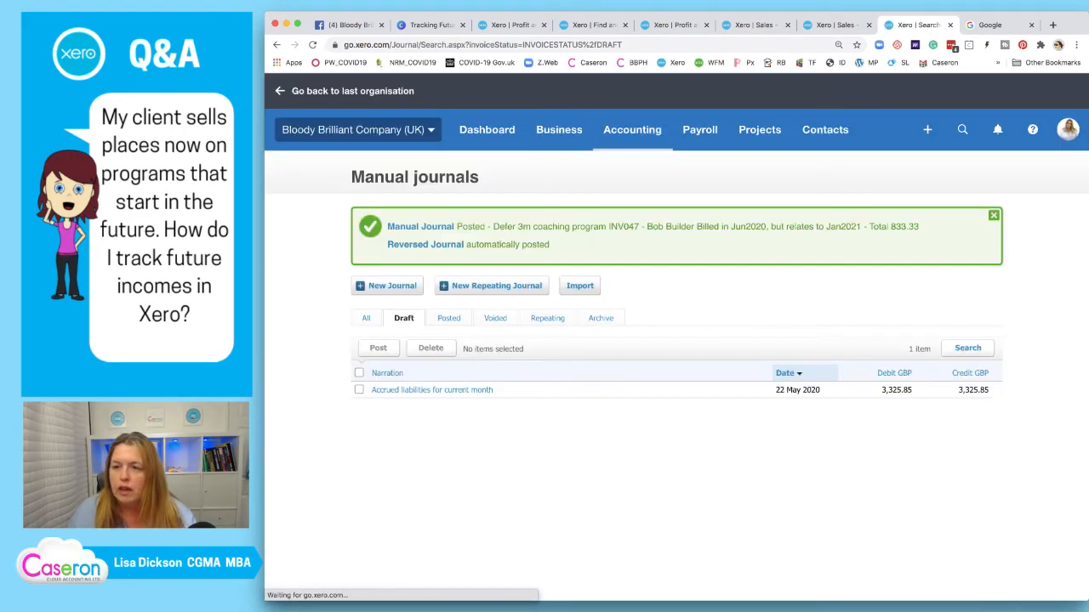
Review the VIP 3m sales report for the 04-Apr and 01-Jan deliveries after posting
left_click(835, 24)
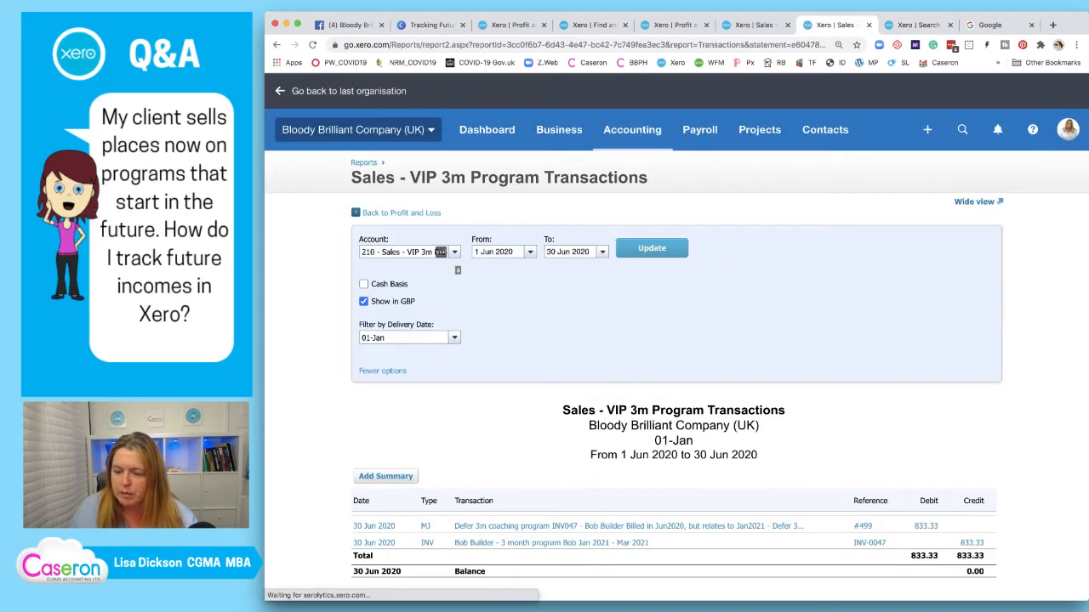
key("ctrl+shift+Tab")
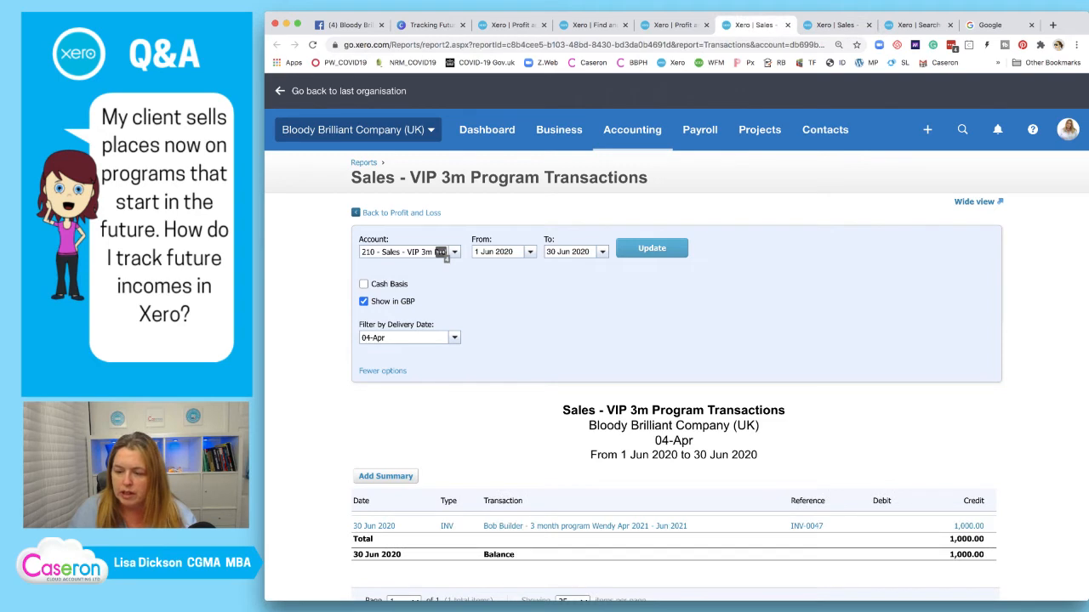
scroll(676, 340, "down", 2)
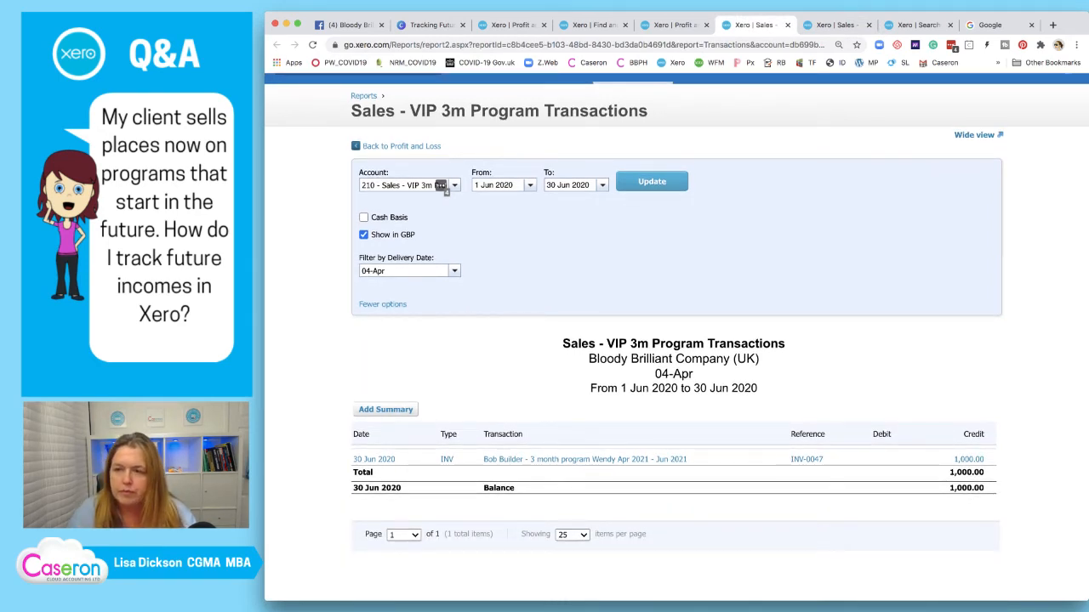
key("ctrl+Tab")
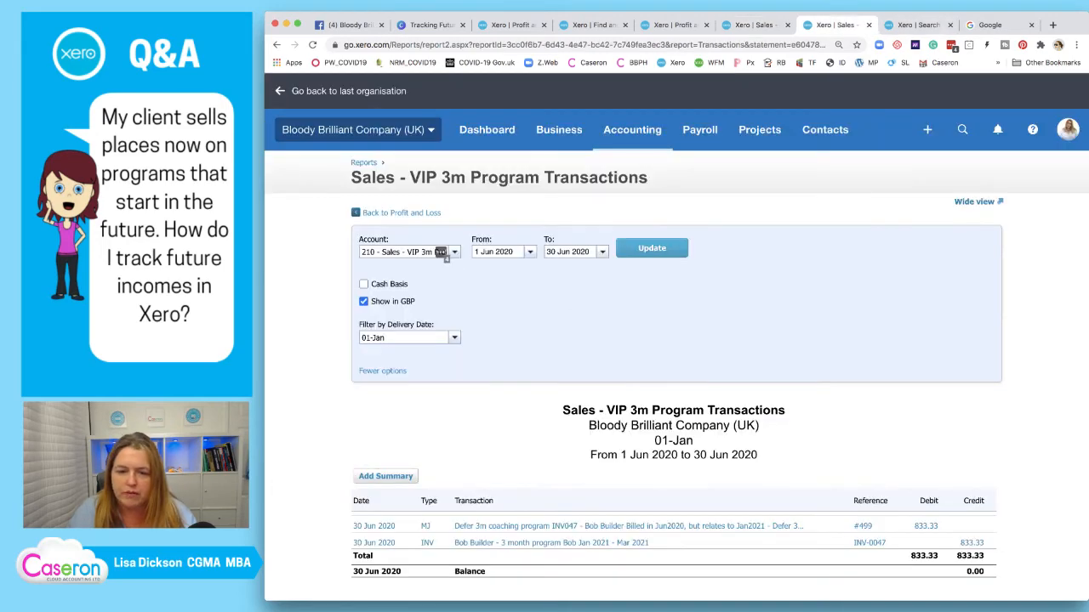
Open posted manual journal #499 and copy it into a new draft
key("ctrl+Tab")
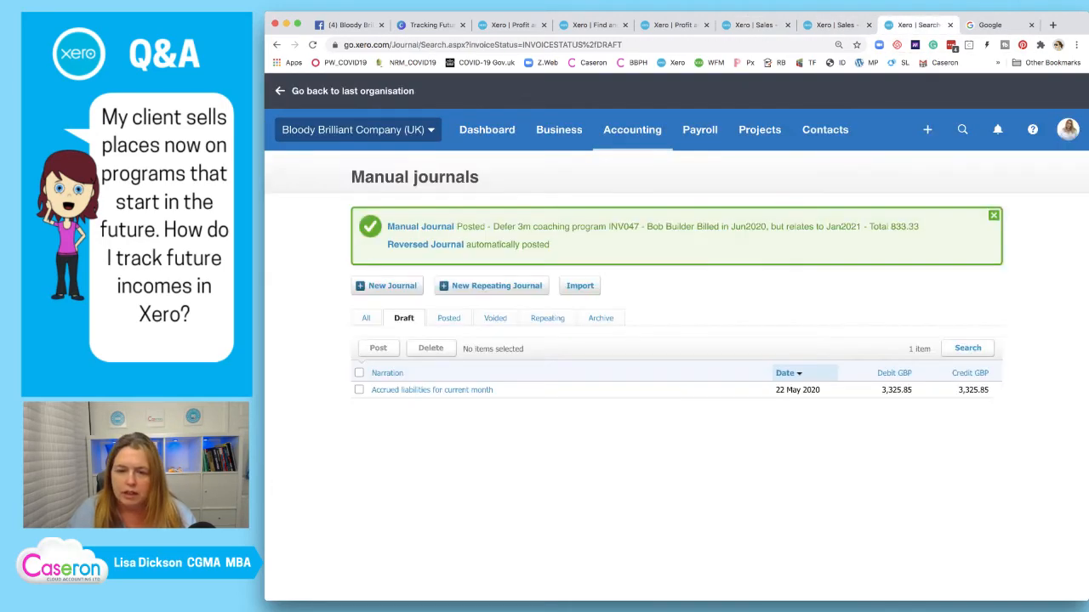
left_click(420, 227)
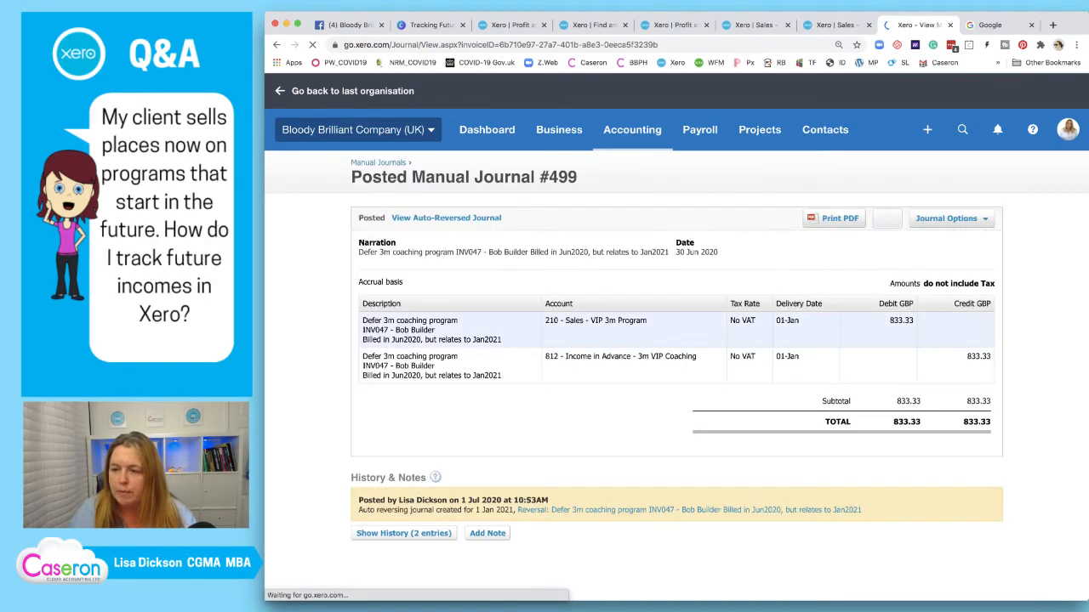
left_click(946, 218)
left_click(931, 267)
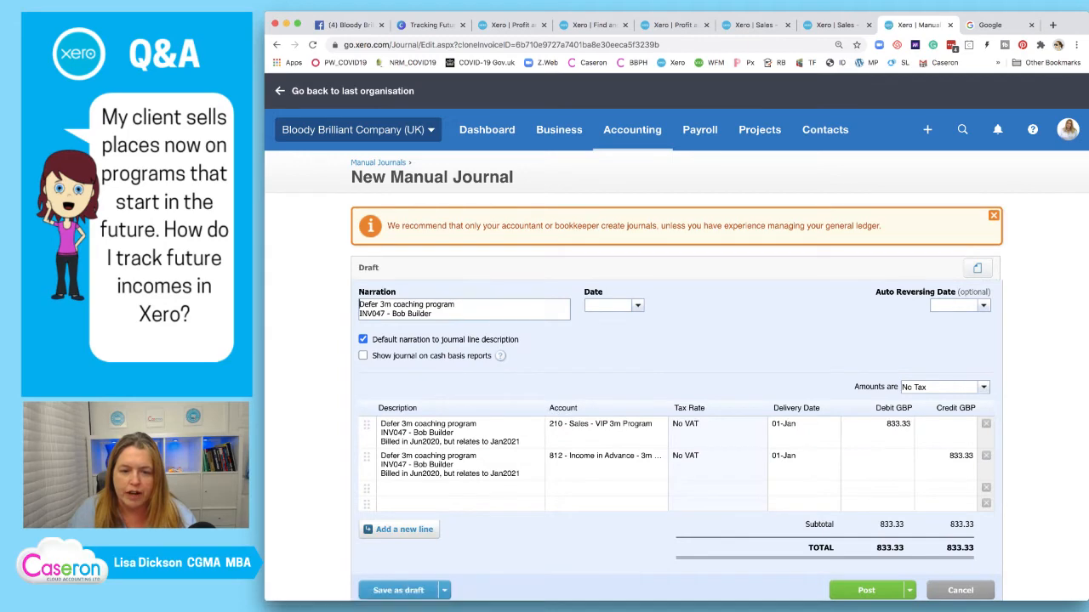
Close the extra 01-Jan sales report and return to the copied manual journal
left_click(833, 25)
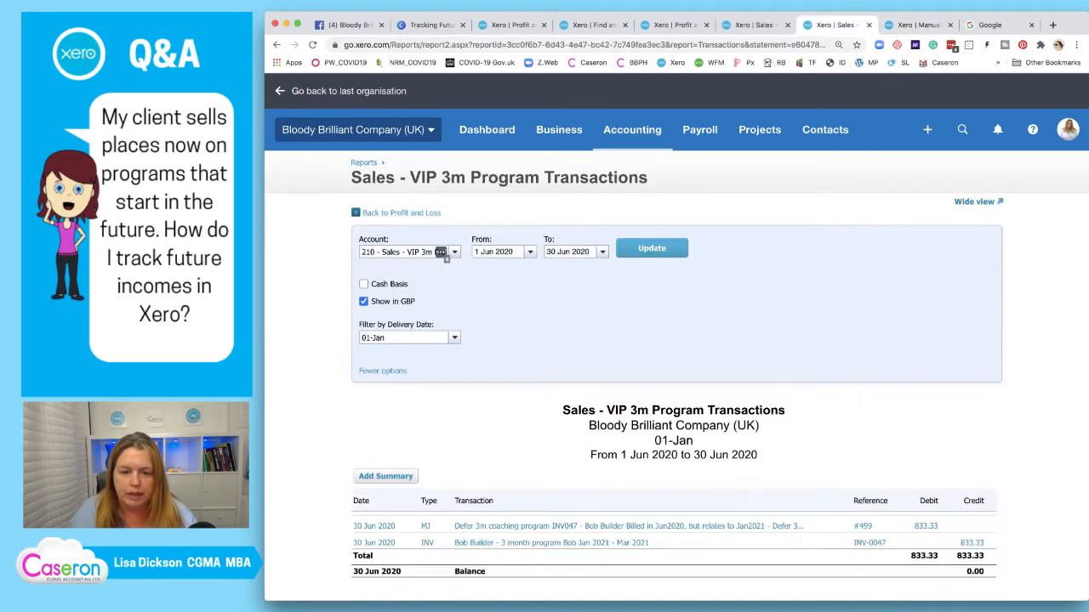
scroll(445, 257, "down", 1)
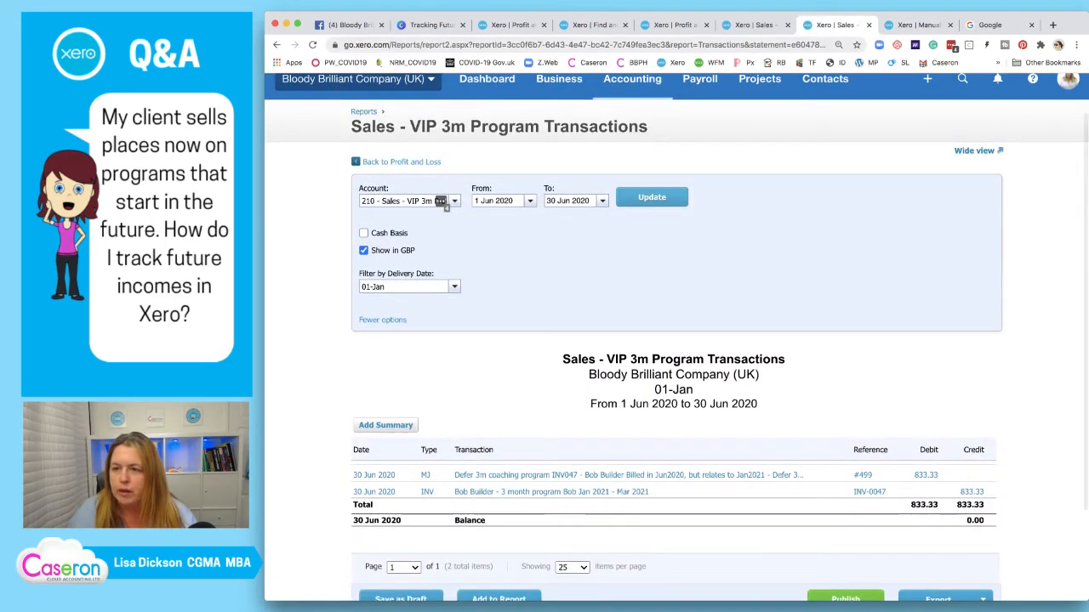
left_click(868, 24)
left_click(752, 25)
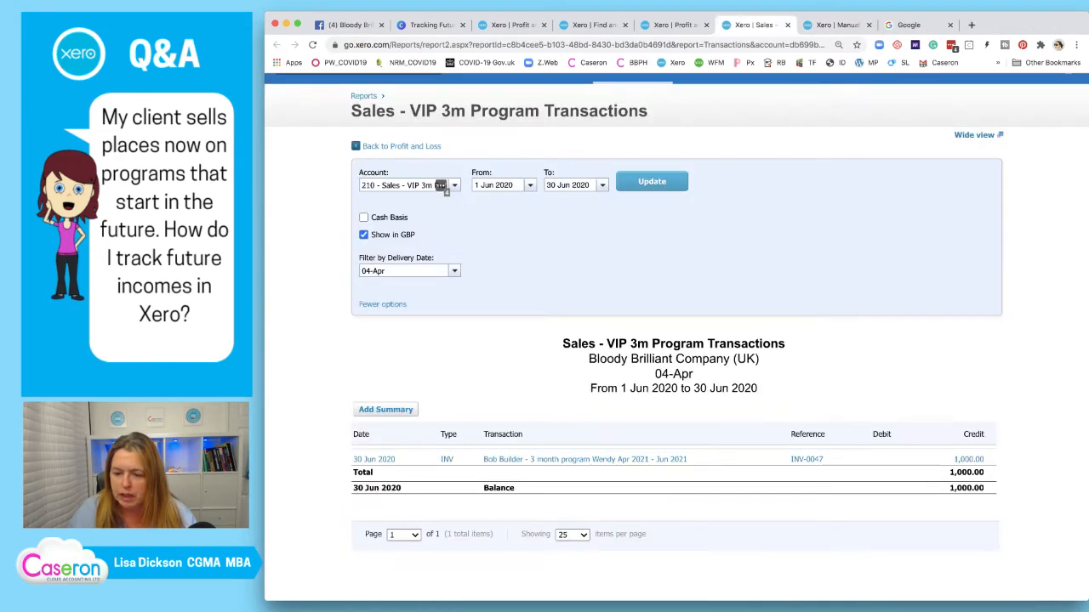
scroll(672, 281, "down", 1)
scroll(443, 181, "down", 1)
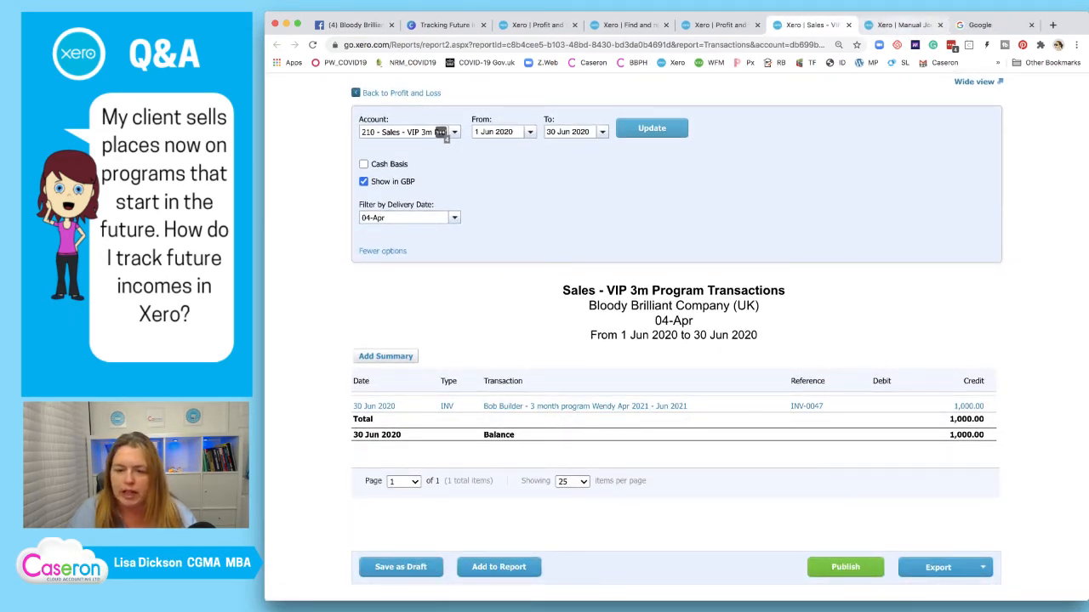
left_click(901, 25)
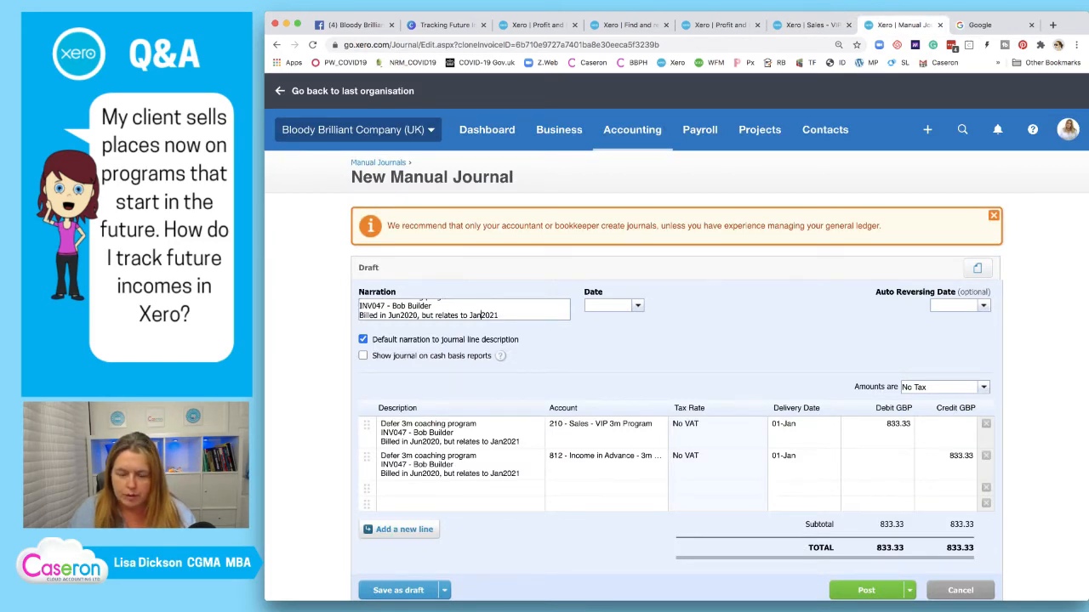
Change the narration month to Apr and set both delivery dates to 04-Apr
left_click(470, 315)
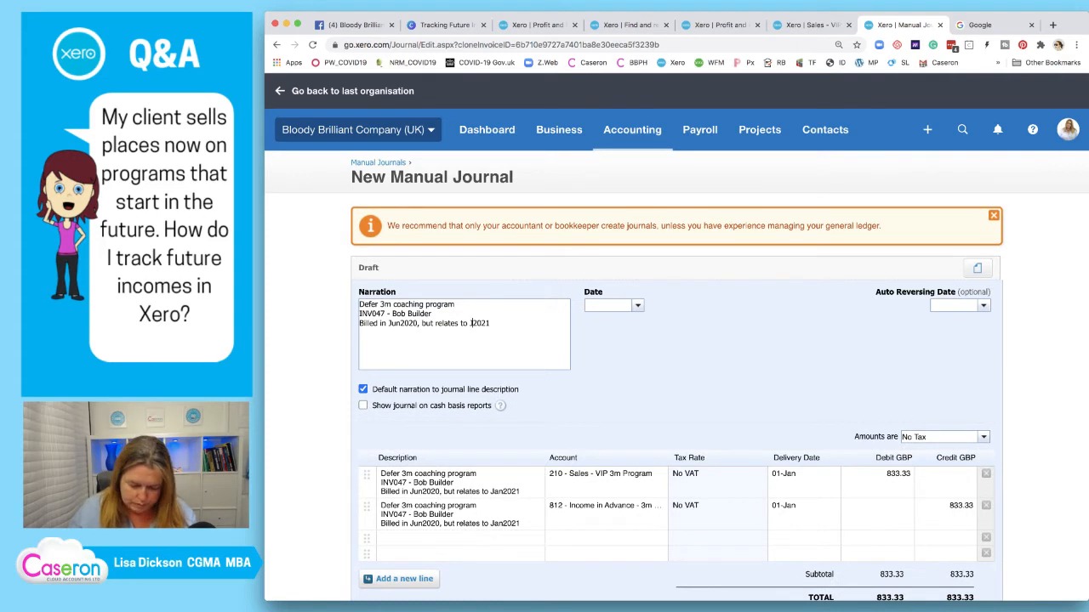
type("Apr")
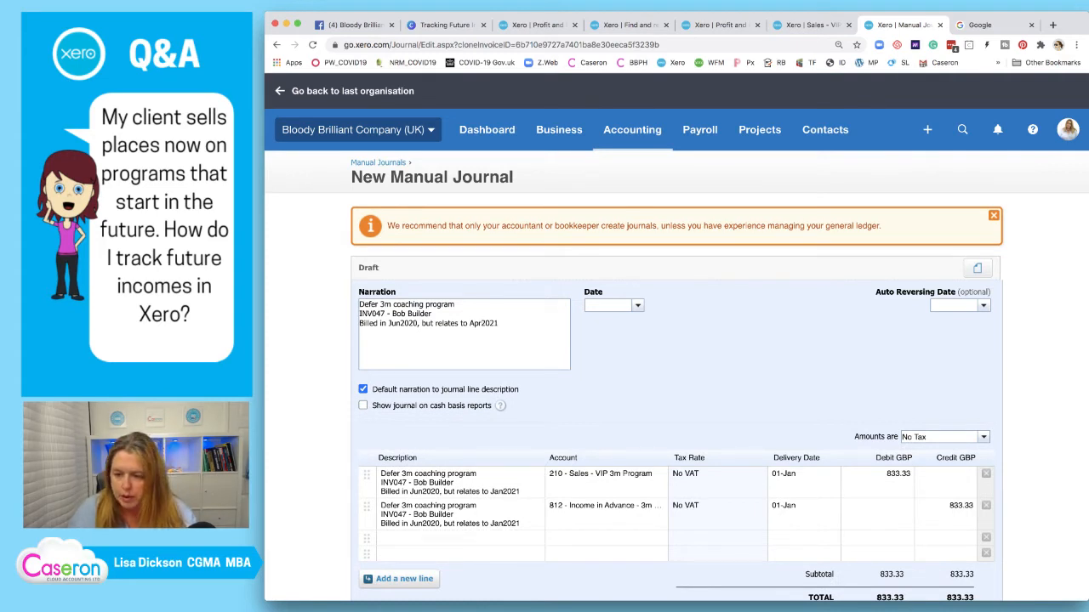
left_click(798, 475)
type("04")
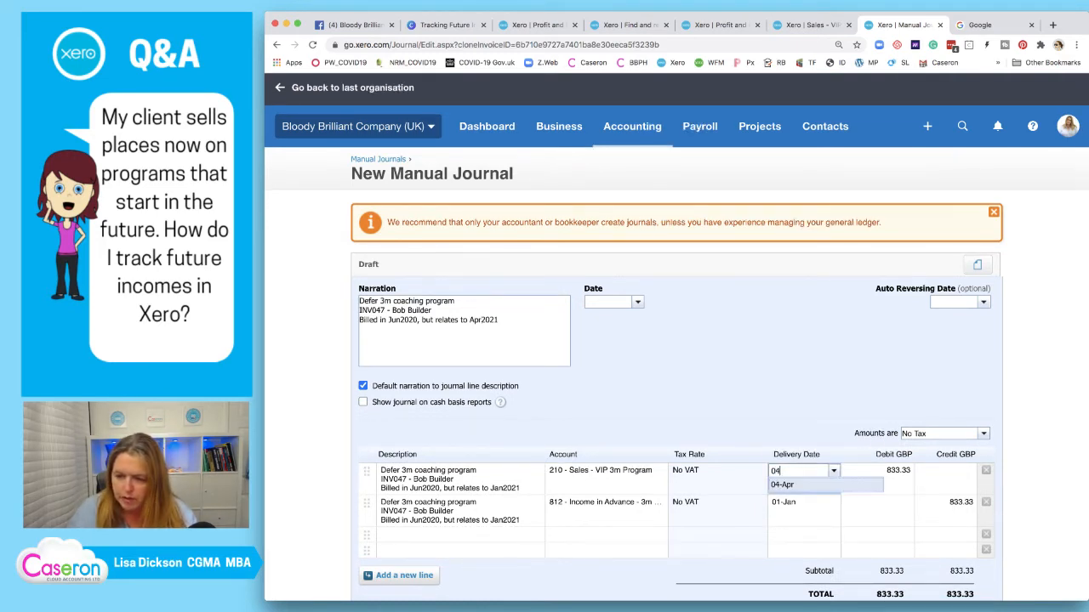
key("Return")
key("Return")
type("04")
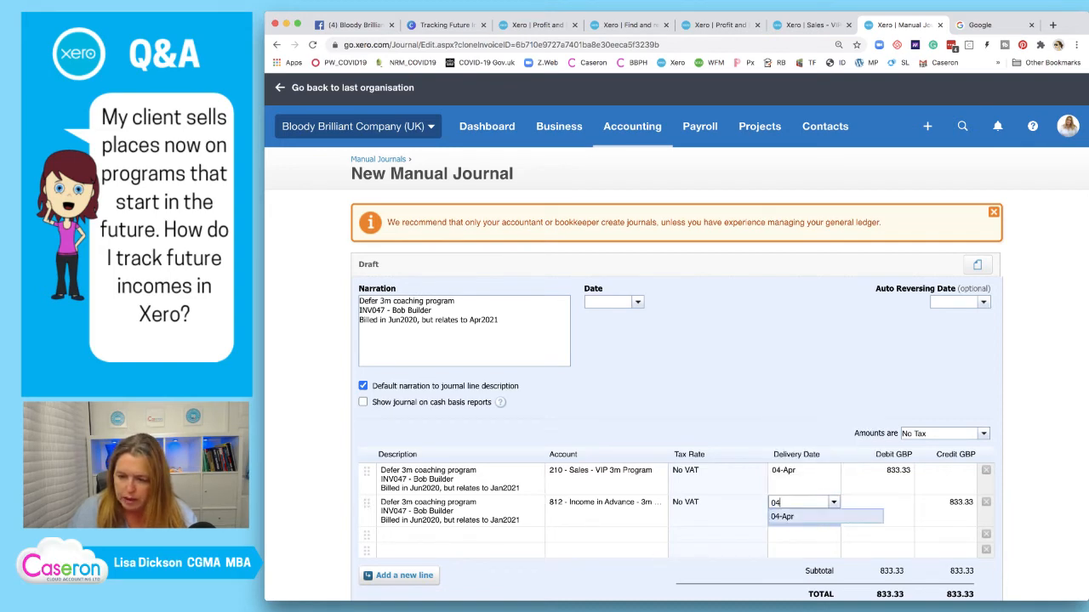
key("Return")
Copy the updated Apr2021 narration into both line descriptions
scroll(676, 338, "down", 2)
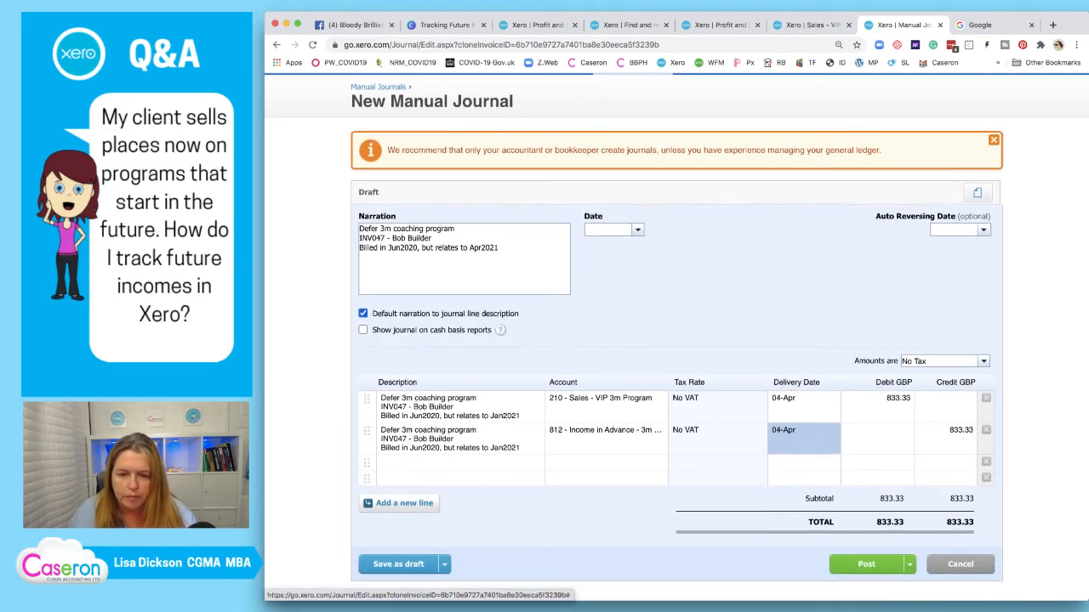
left_click_drag(360, 228, 501, 250)
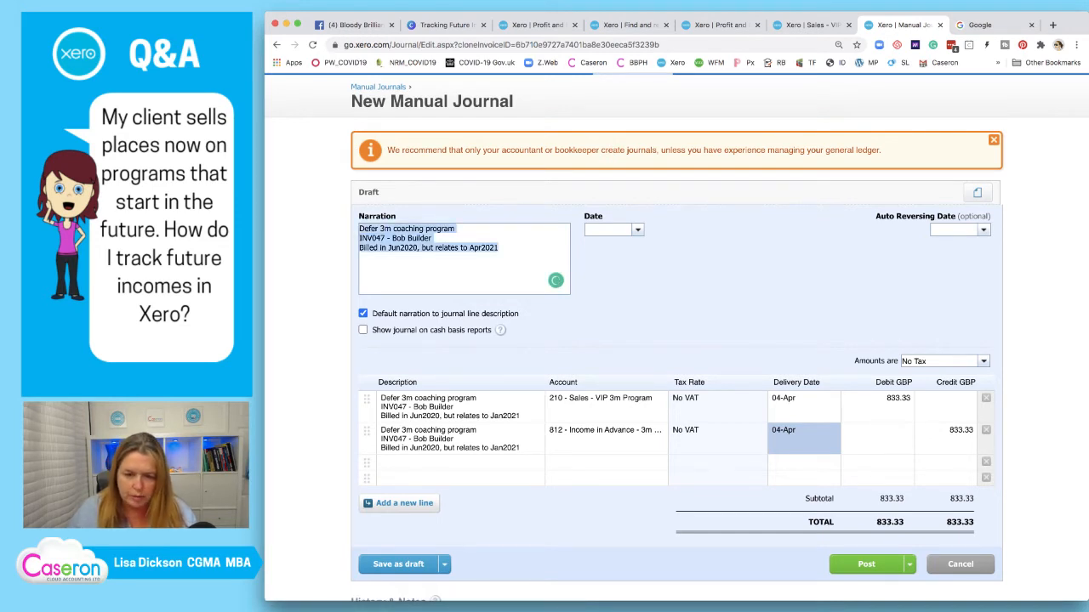
left_click(460, 438)
key("super+v")
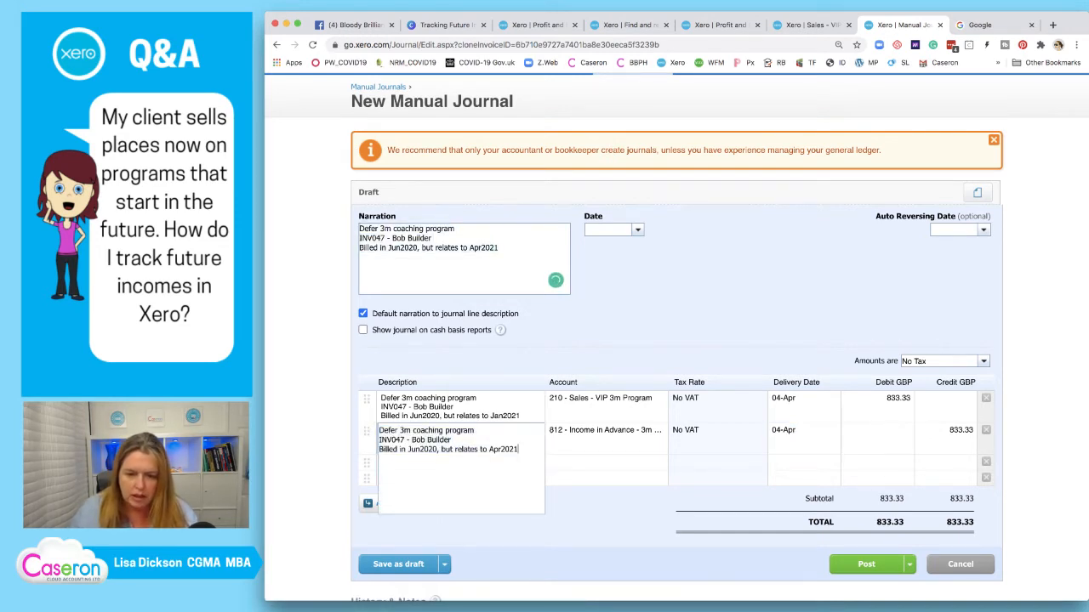
left_click(459, 408)
key("super+v")
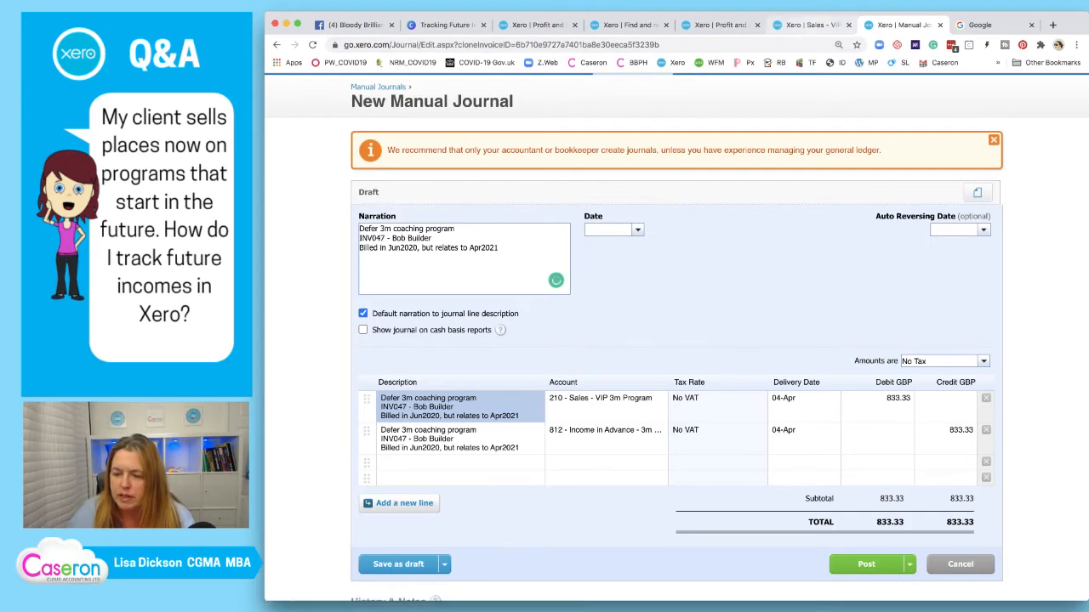
Date the journal 30/06/2020 with auto reversing date 01/04/2021
left_click(808, 25)
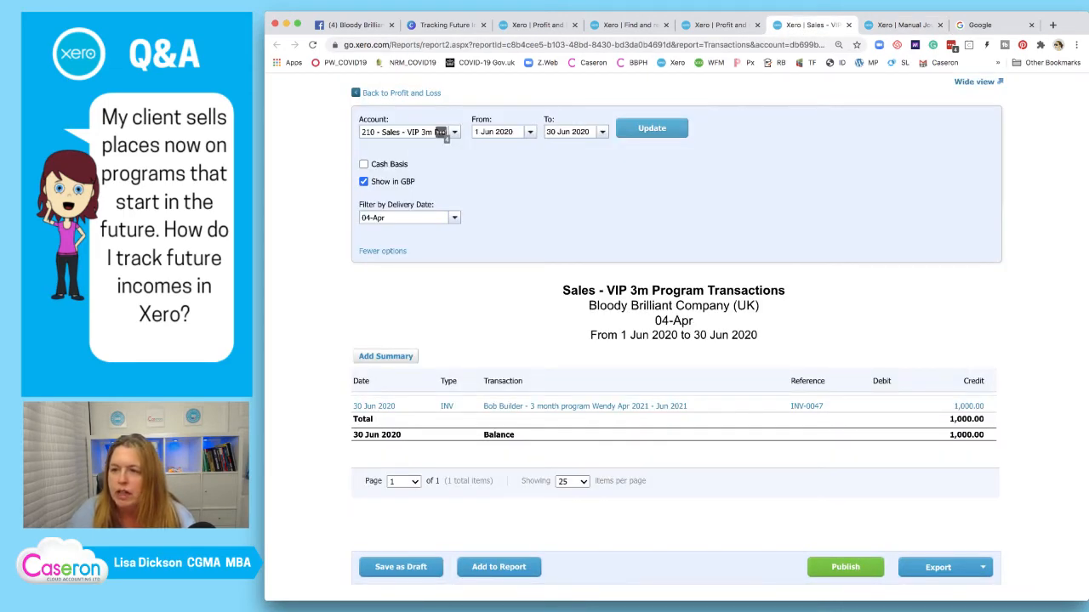
left_click(904, 25)
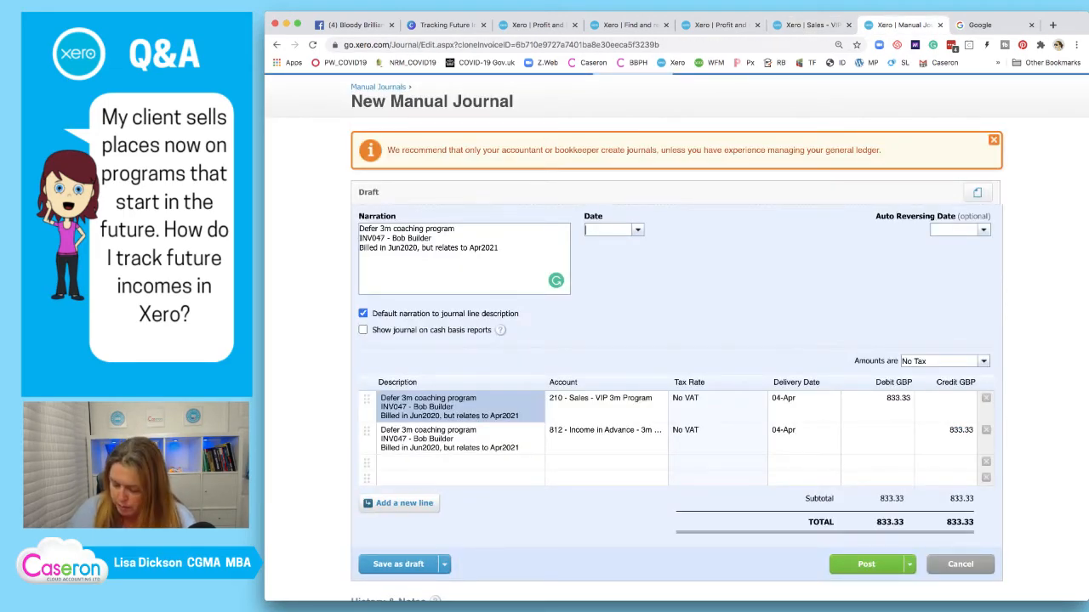
type("30/06")
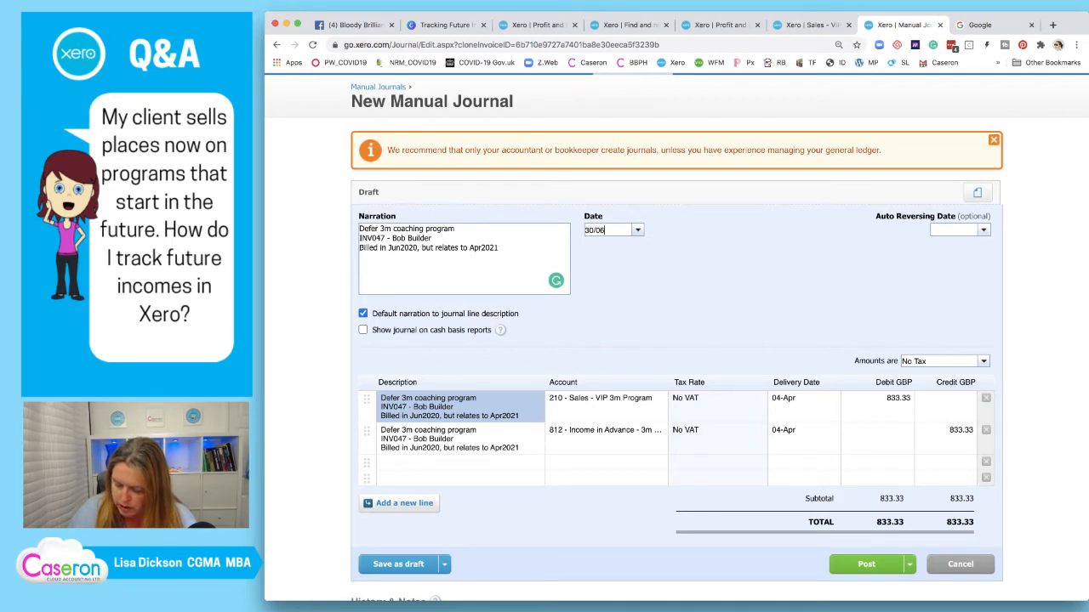
type("/2020")
right_click(737, 285)
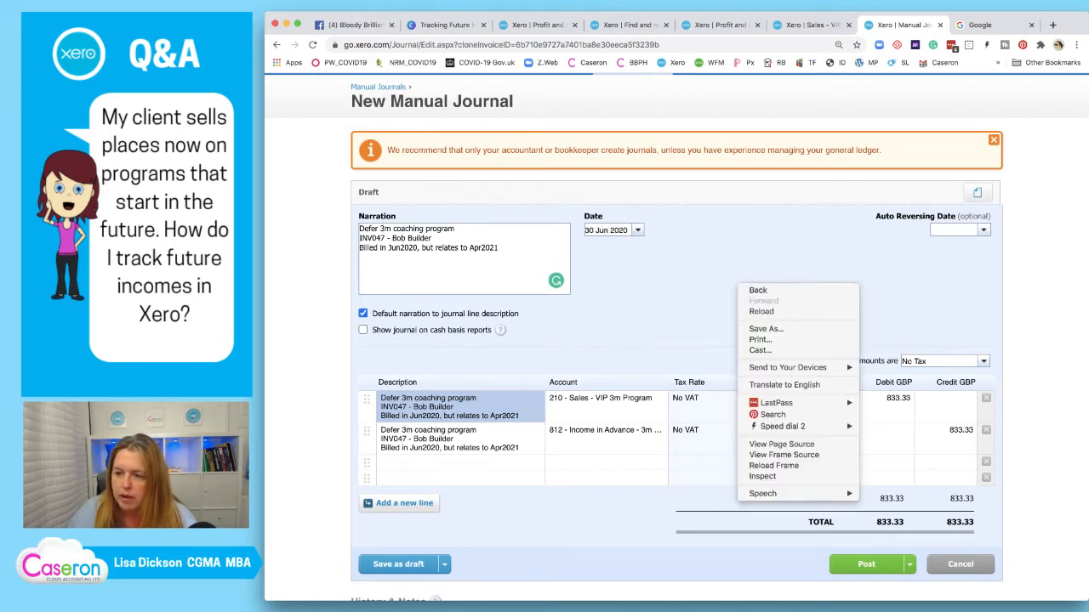
key("Escape")
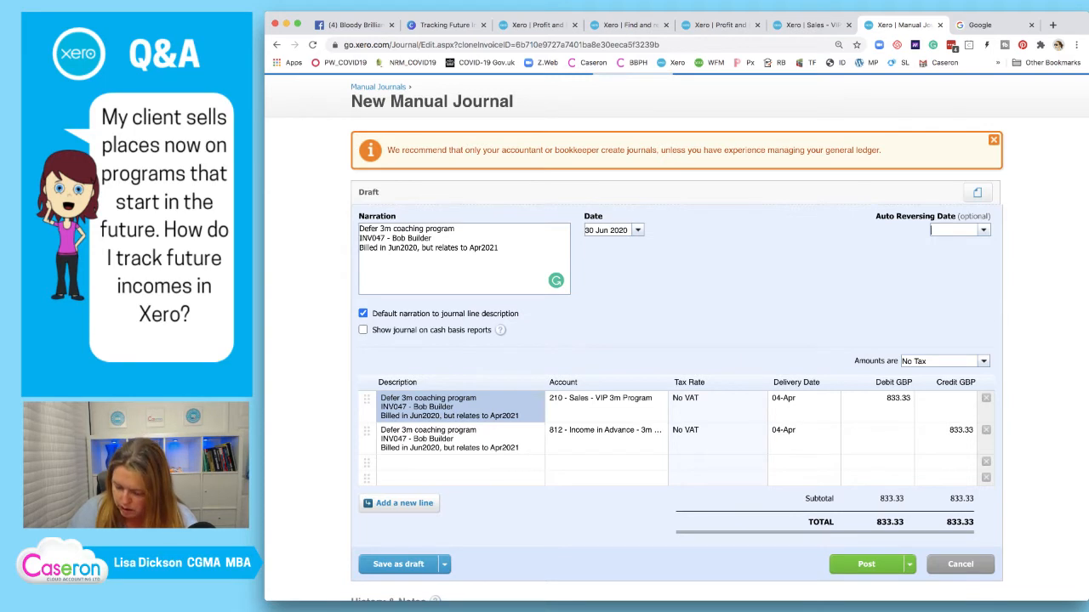
type("01/04/2")
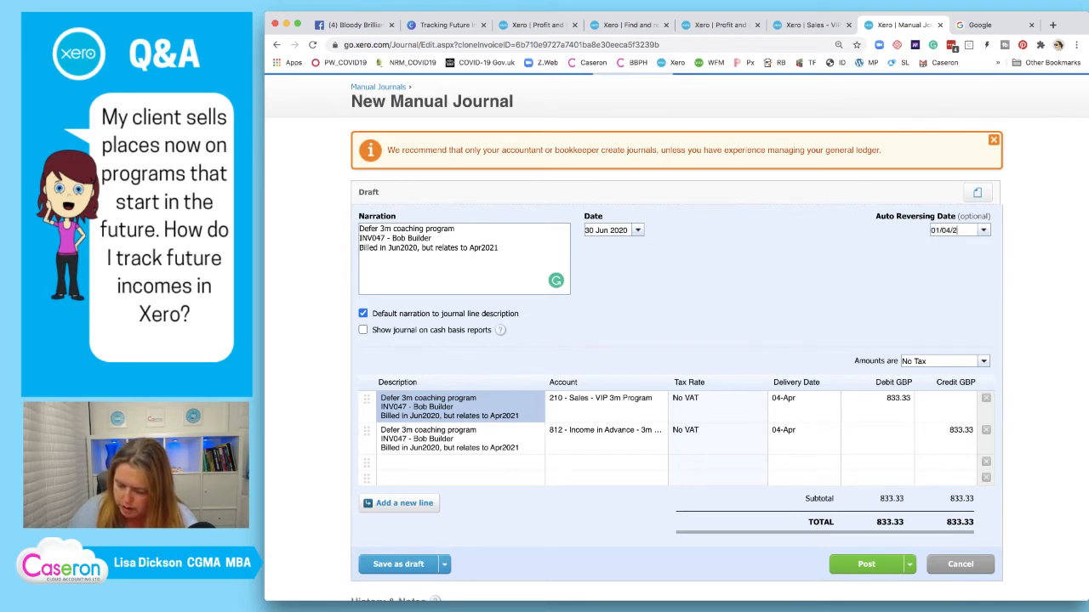
type("021")
key("Tab")
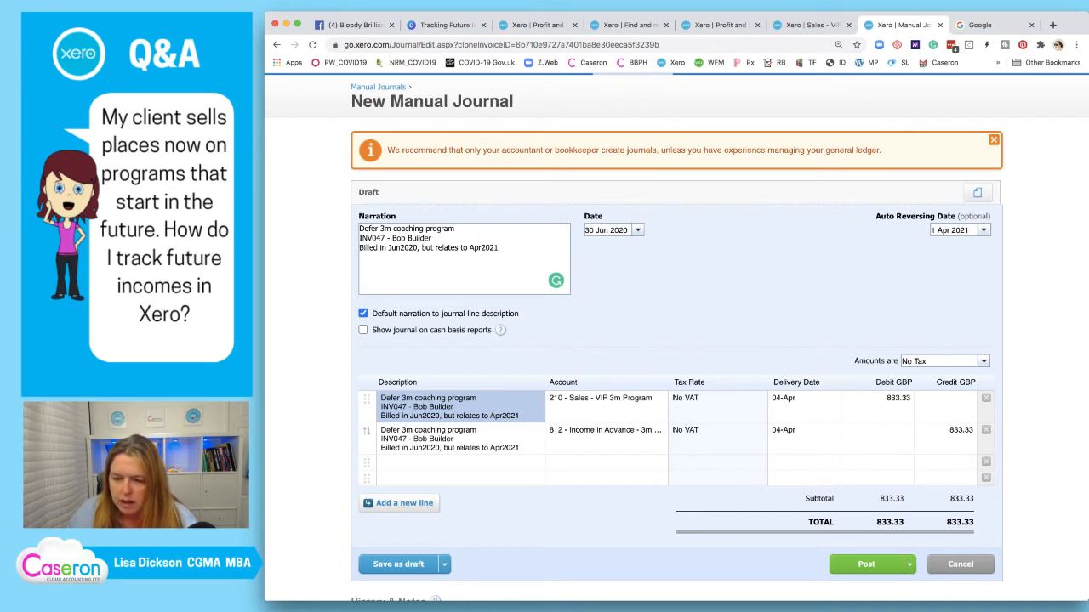
Enter 1,000.00 as the debit and credit amounts and post the journal
left_click(878, 404)
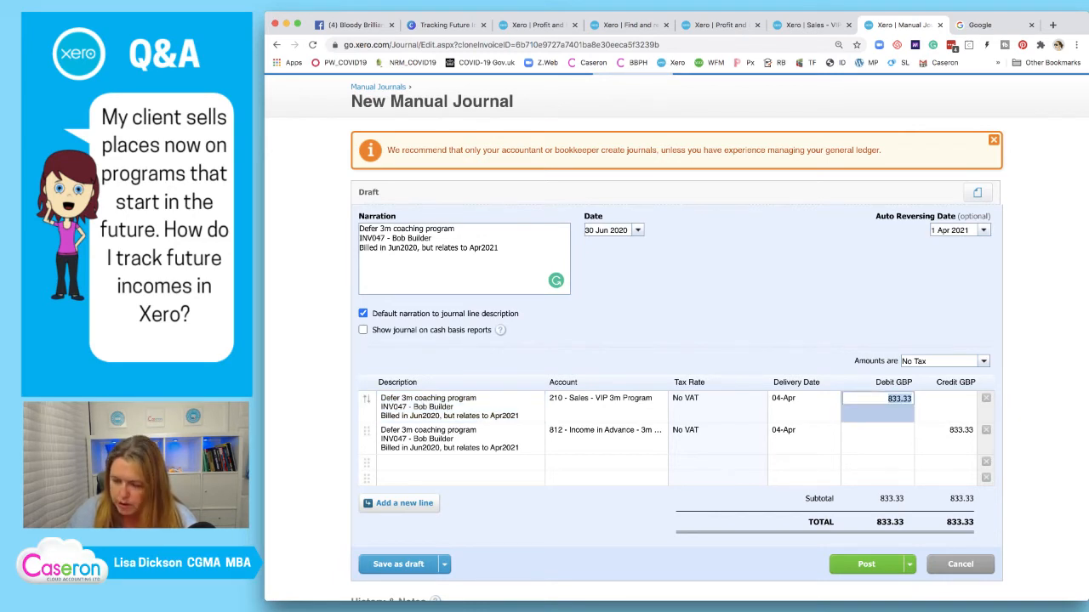
type("1000")
left_click(946, 434)
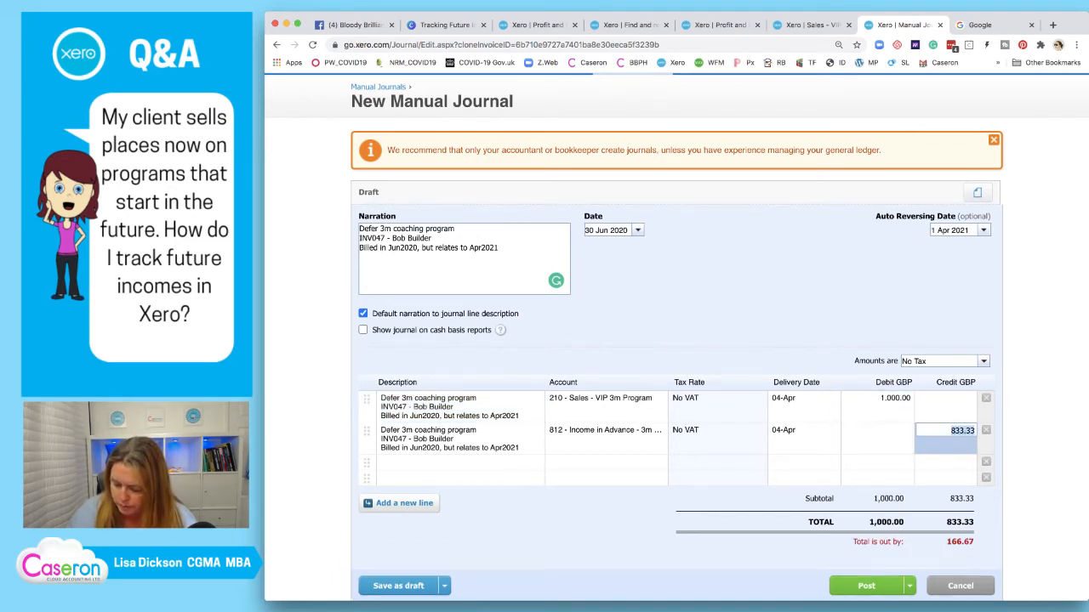
type("1000")
key("Return")
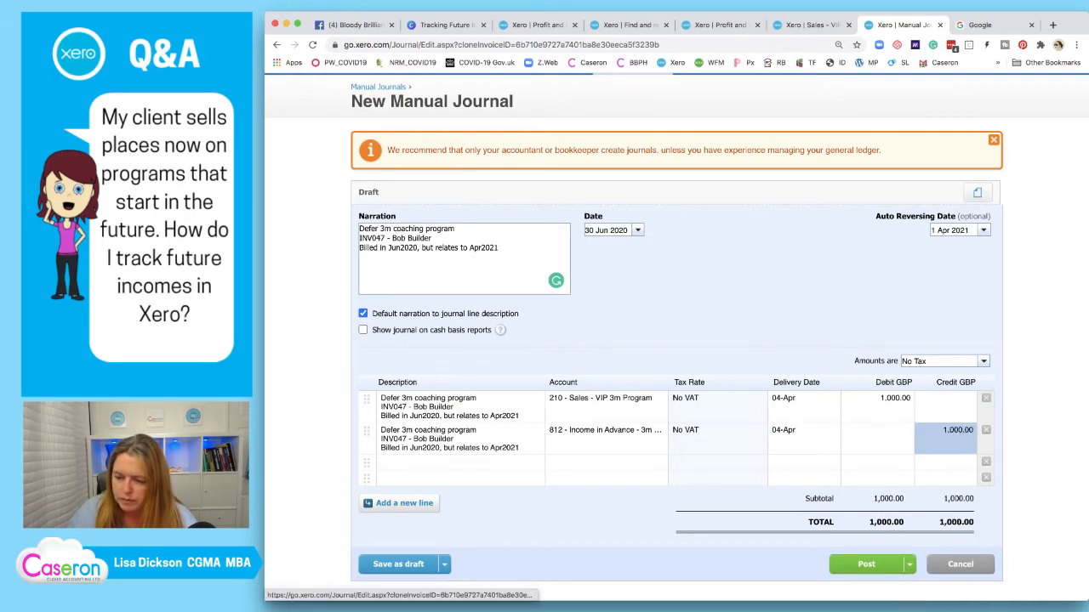
left_click(866, 565)
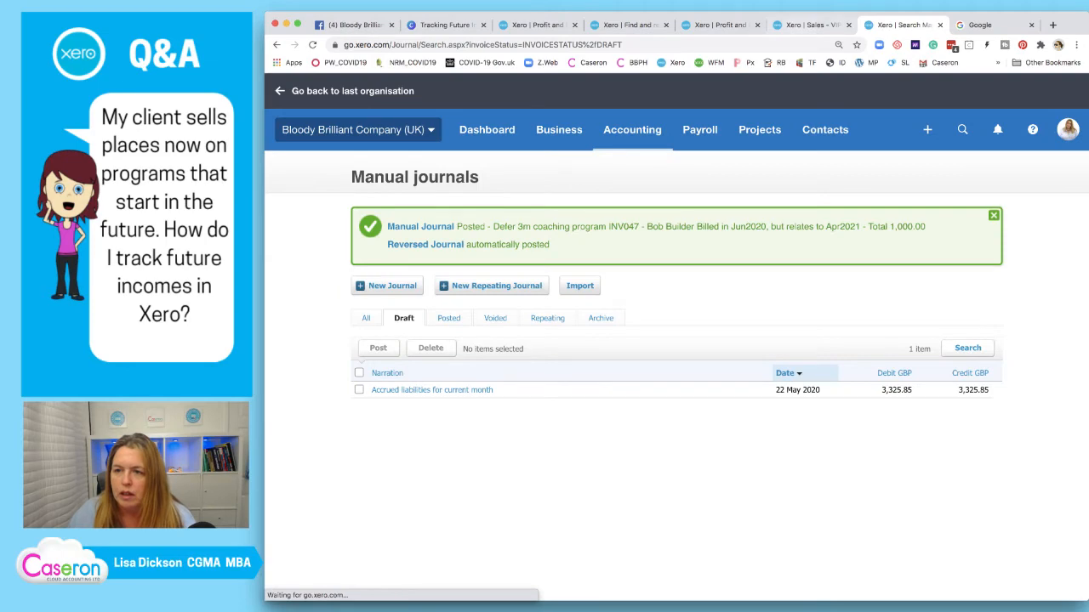
Refresh the VIP 3m sales report, close it, and update the June 2020 Profit and Loss
left_click(809, 25)
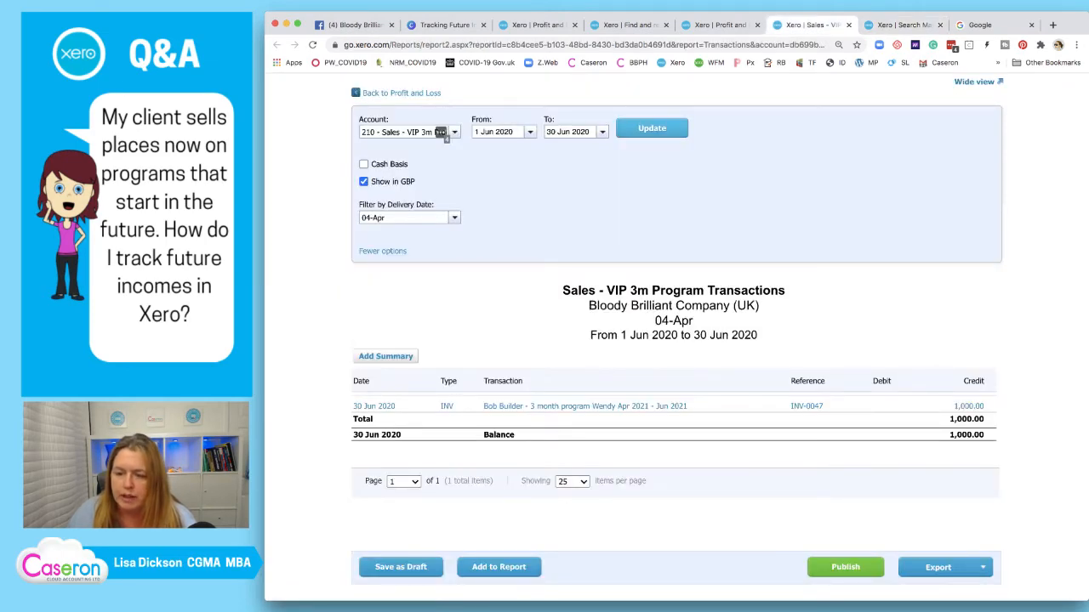
left_click(652, 128)
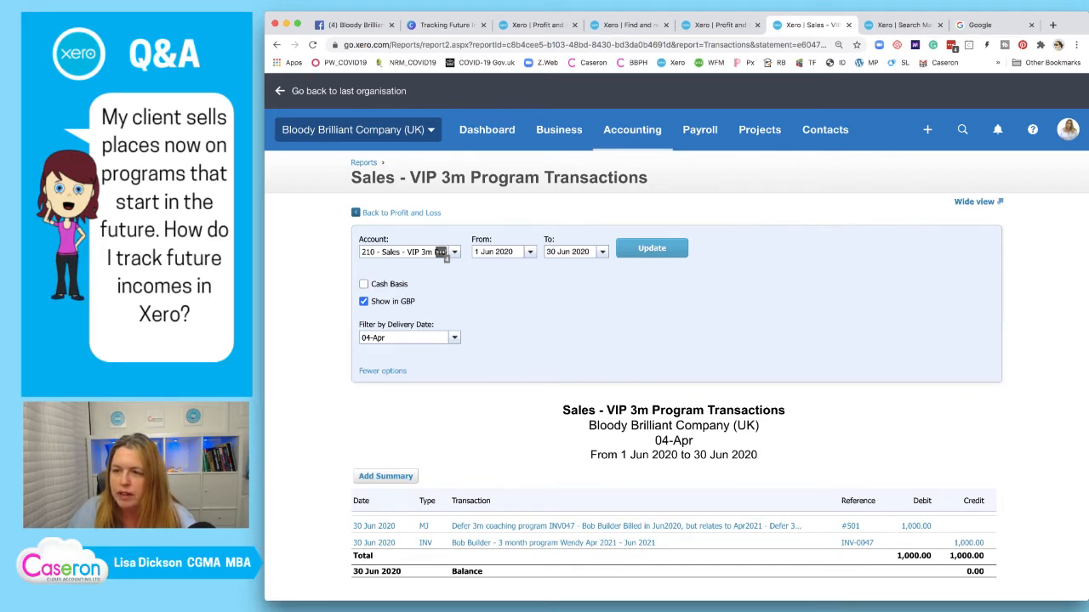
left_click(848, 25)
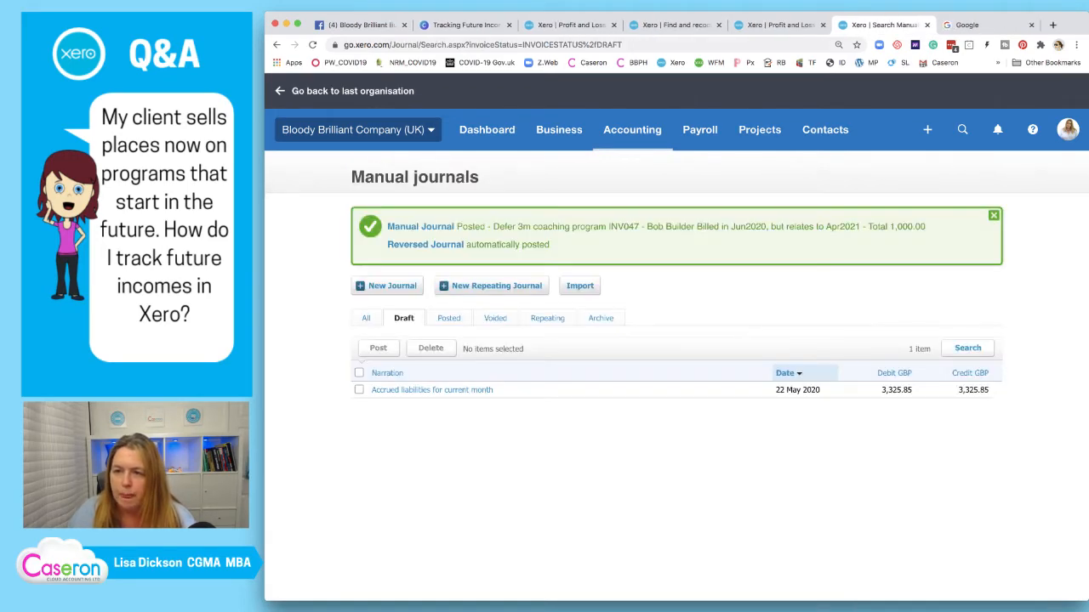
left_click(783, 25)
left_click(845, 122)
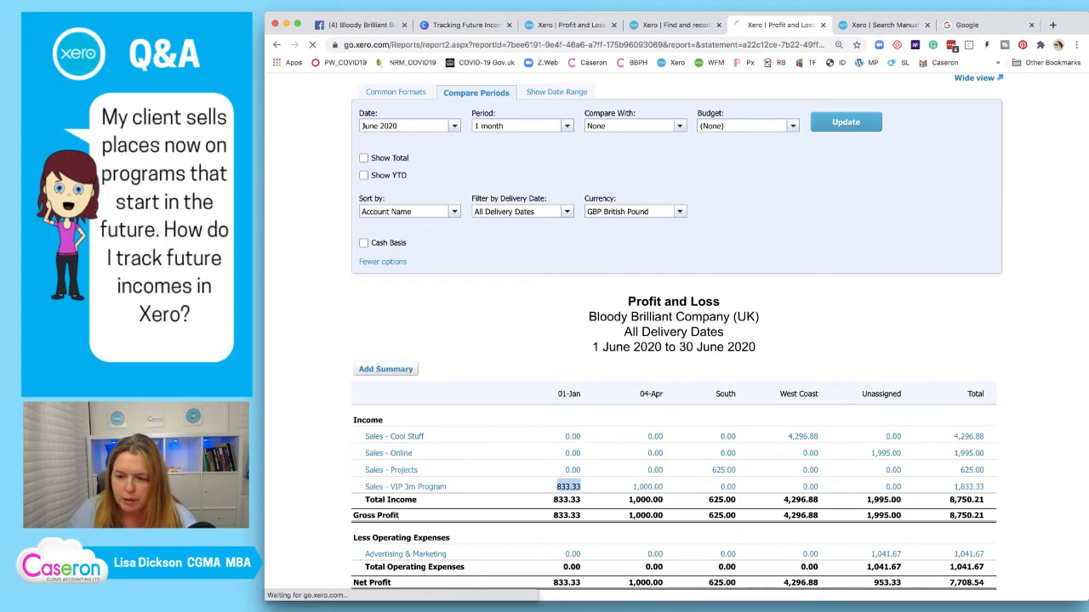
Scroll through the refreshed June 2020 Profit and Loss to review income by South, West Coast and Unassigned
scroll(676, 340, "down", 3)
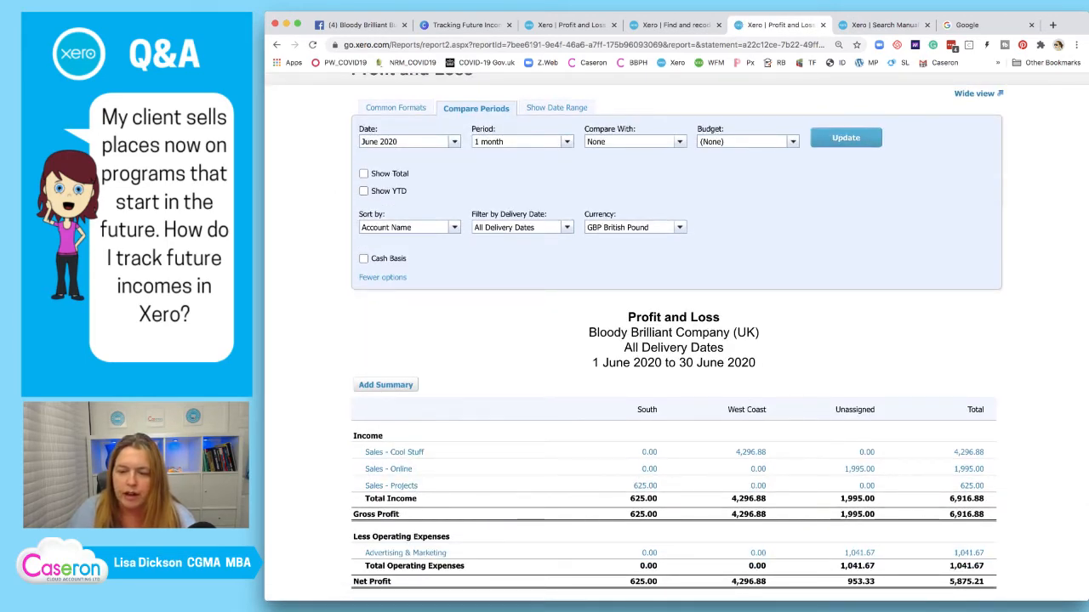
scroll(676, 337, "down", 2)
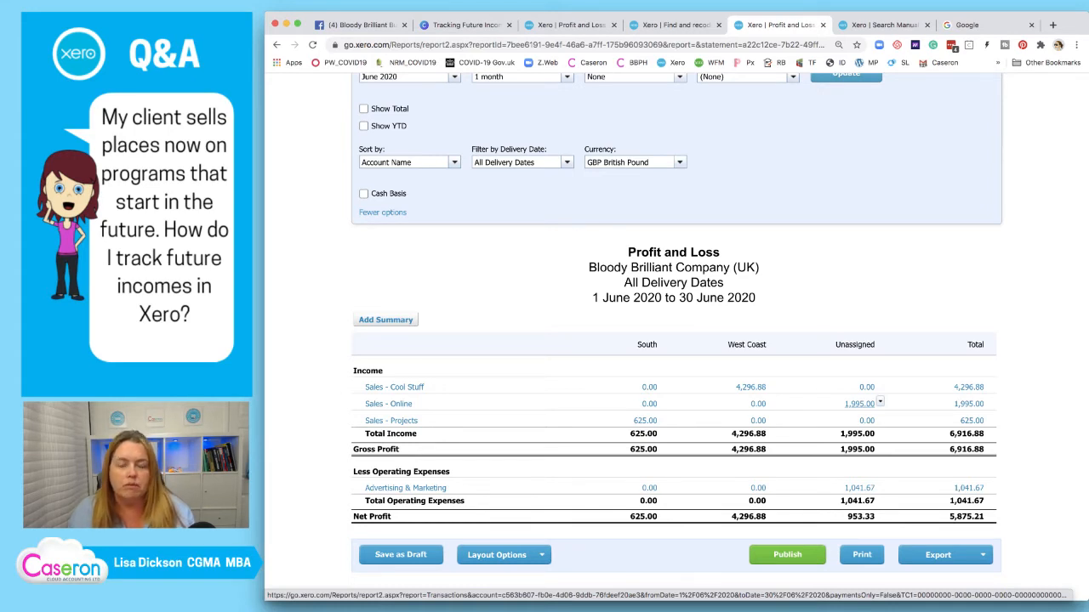
Open INV-0045 from the Sales - Online 1,995.00 figure and set its delivery date to 06-Jun
right_click(847, 395)
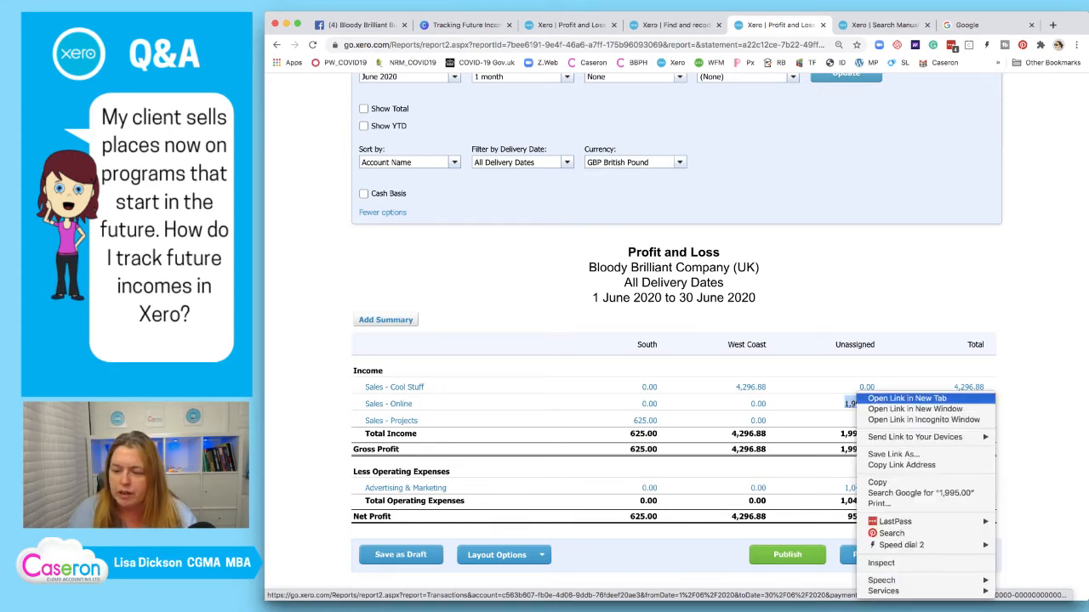
left_click(885, 400)
left_click(898, 26)
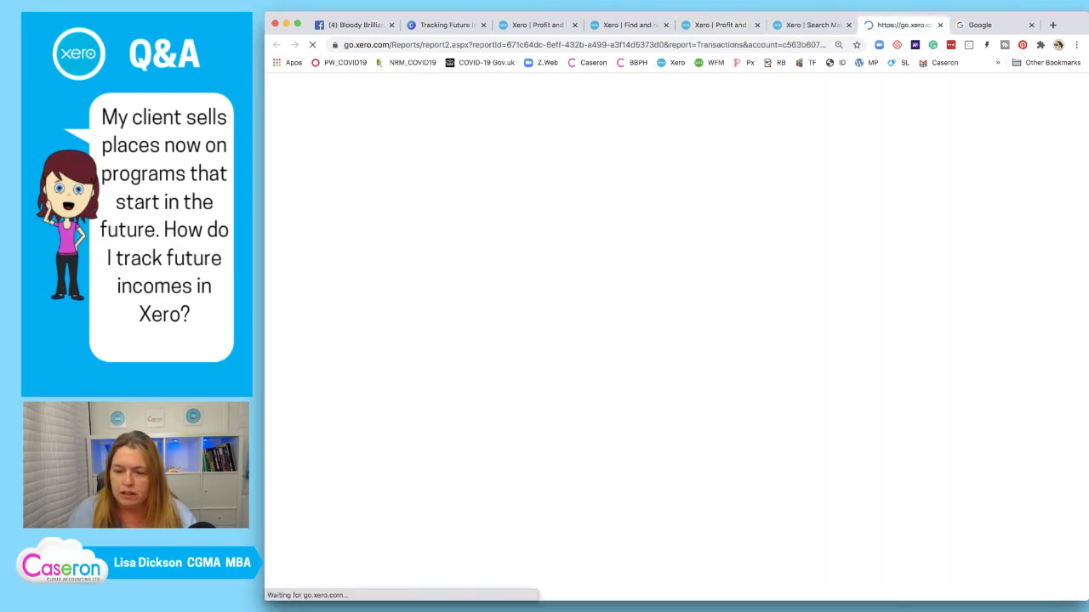
scroll(596, 443, "down", 1)
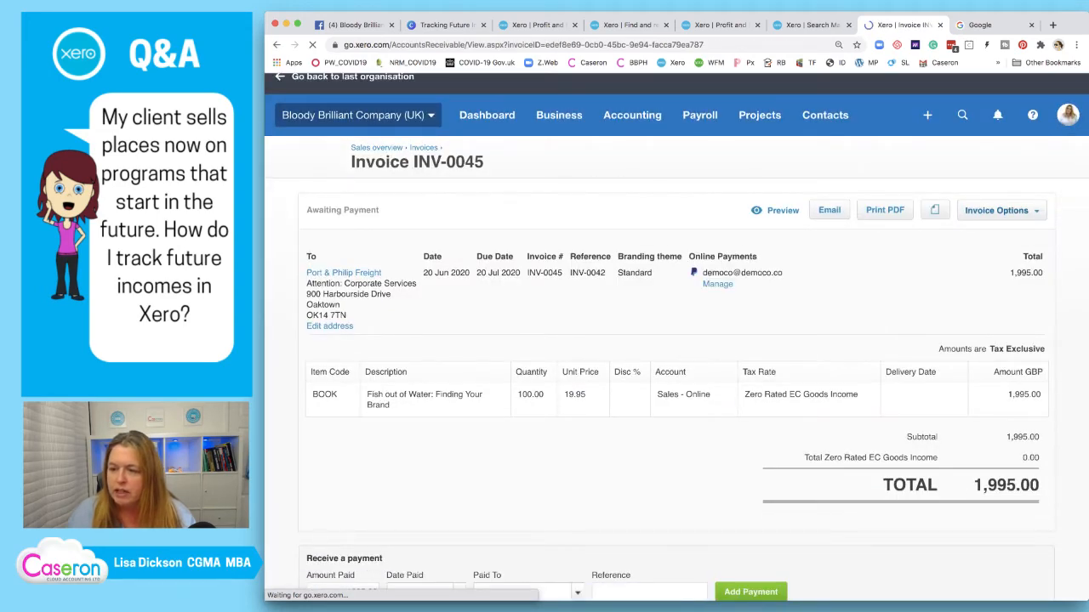
left_click(1001, 210)
left_click(979, 306)
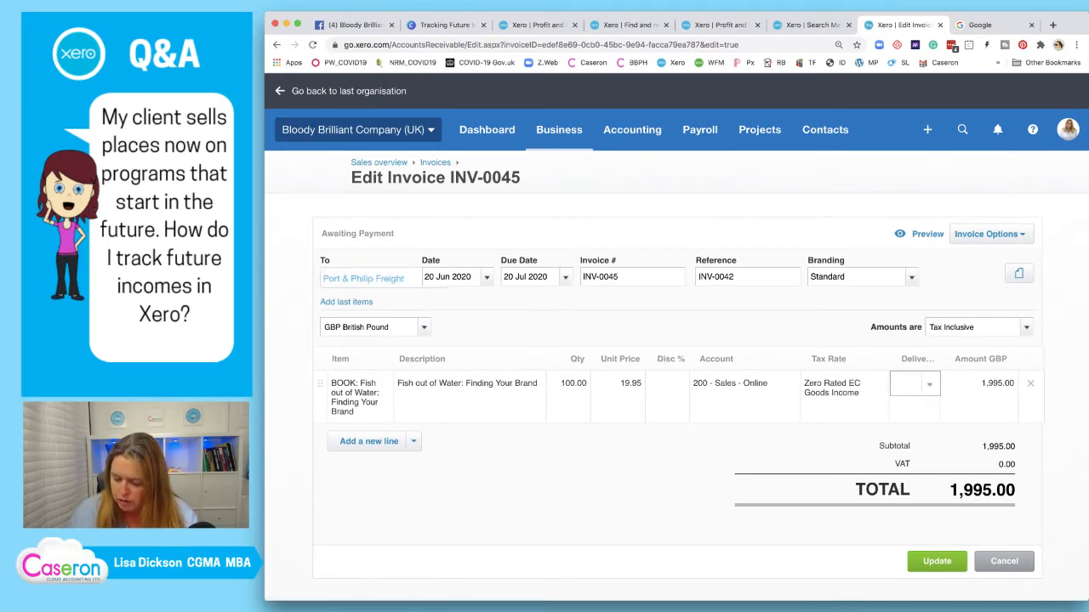
type("06")
key("Return")
left_click(937, 561)
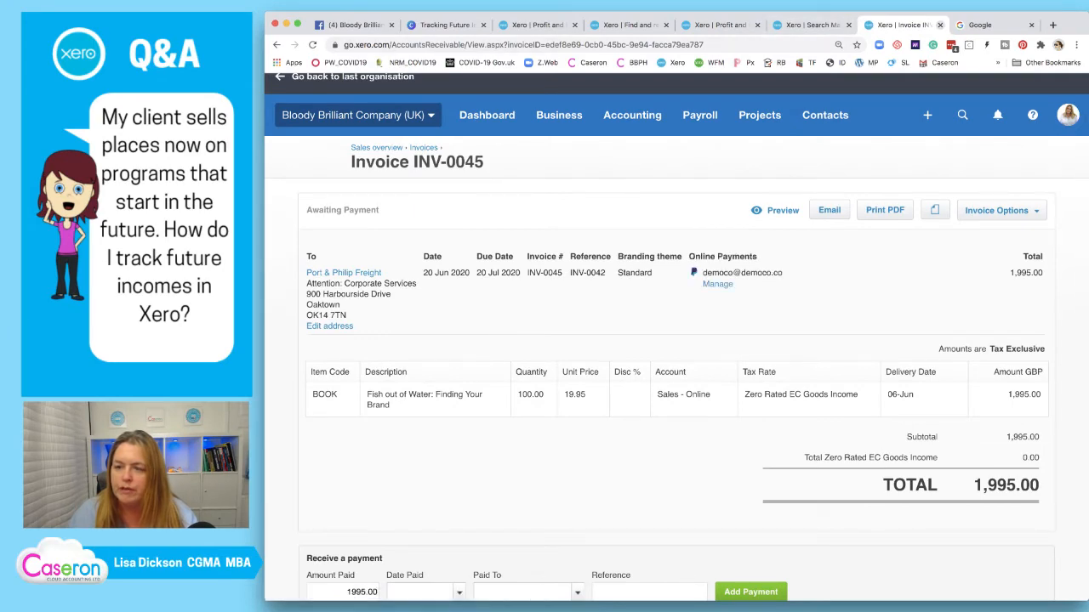
left_click(940, 25)
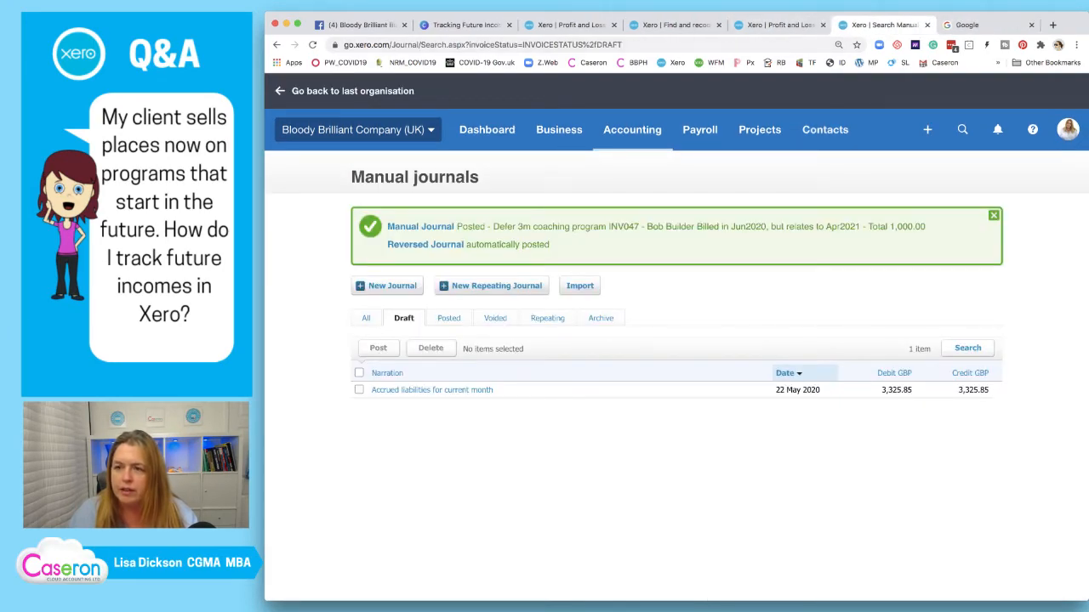
Return to the earlier Profit and Loss view and open West Coast's 4,296.88 Sales - Cool Stuff transactions in a new tab
left_click(778, 25)
right_click(747, 384)
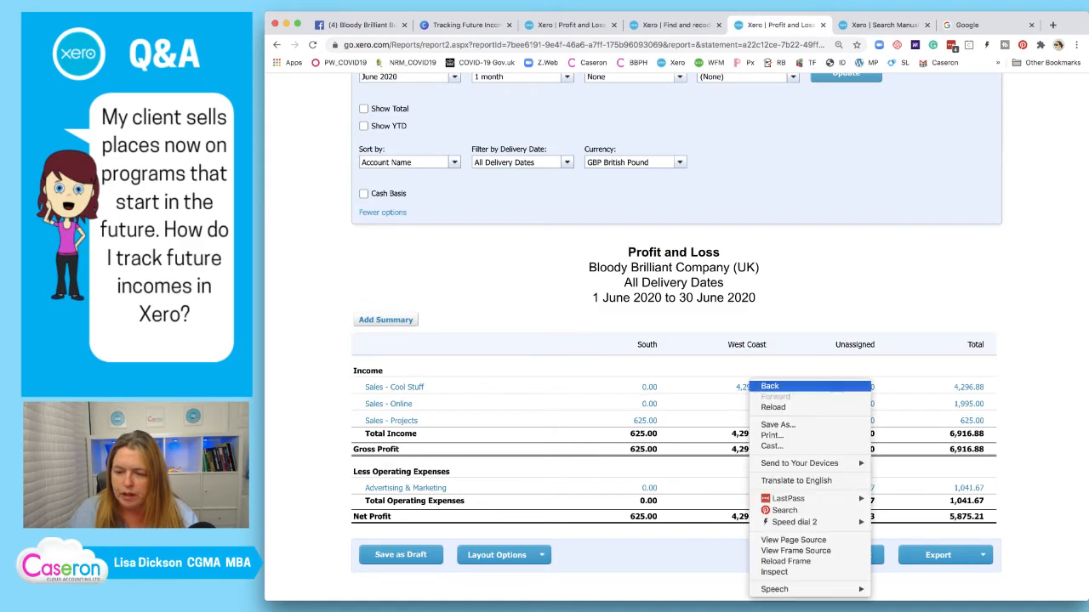
left_click(770, 386)
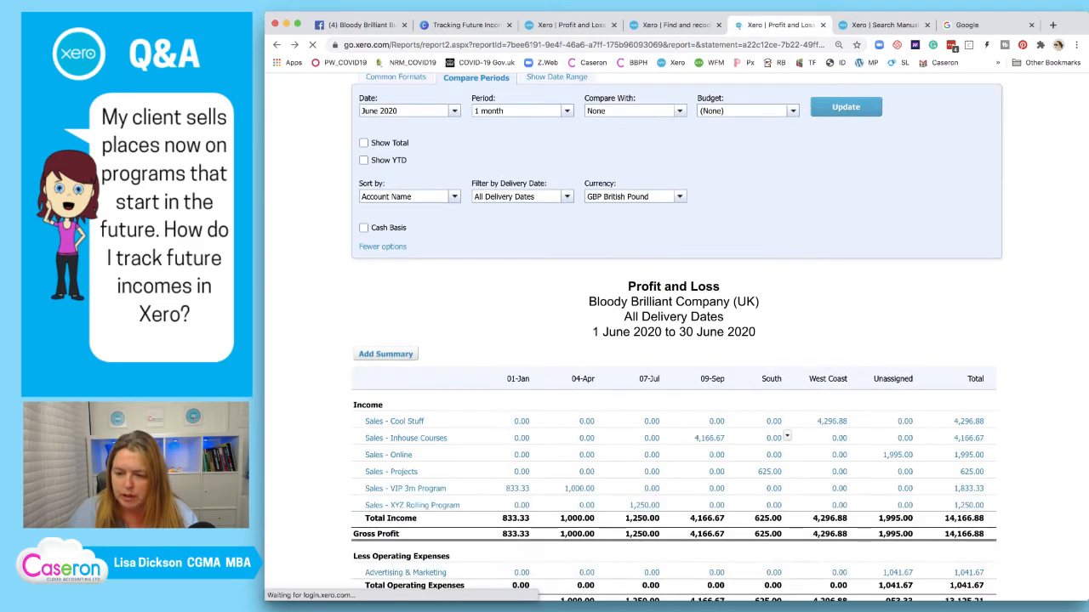
right_click(830, 421)
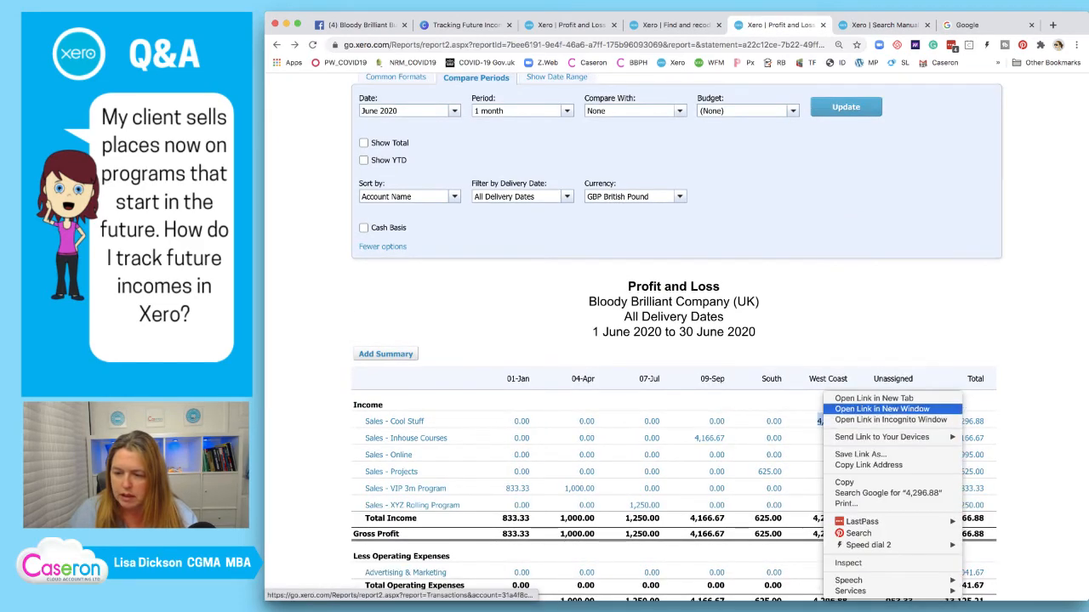
left_click(873, 398)
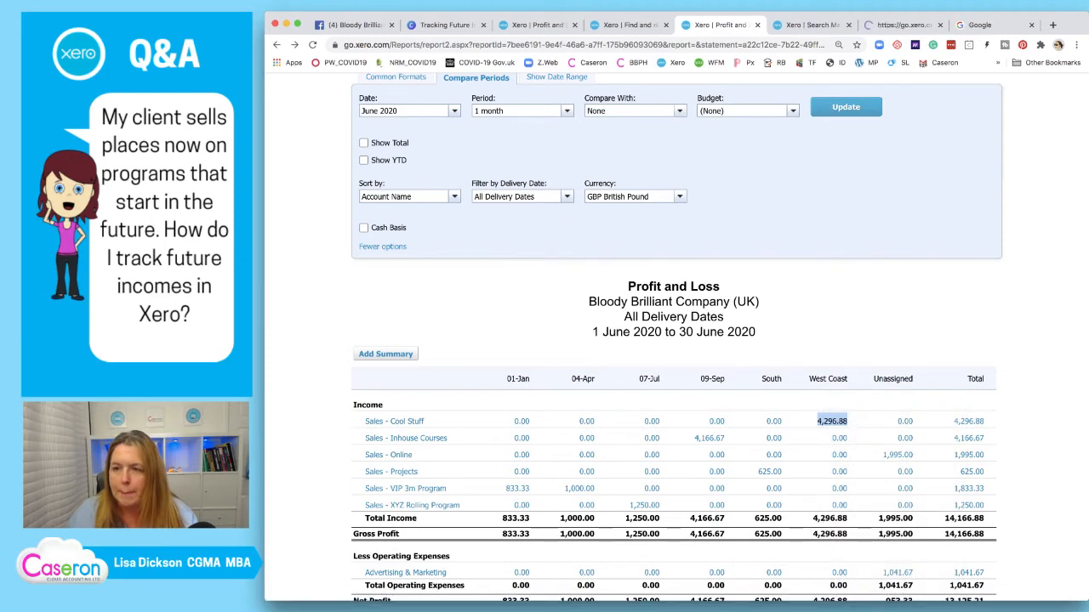
left_click(814, 26)
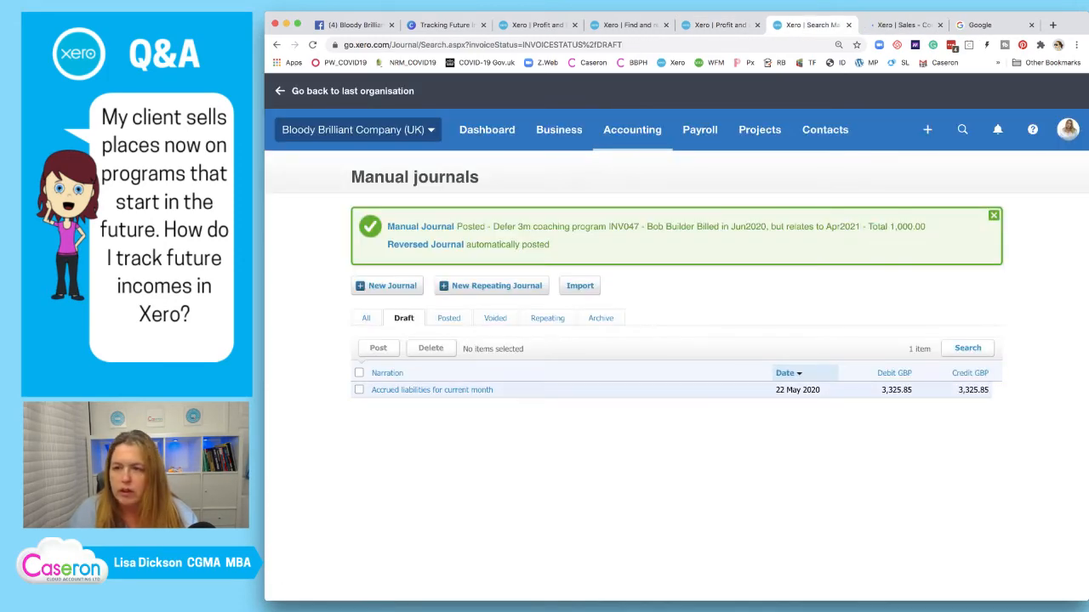
key("ctrl+Tab")
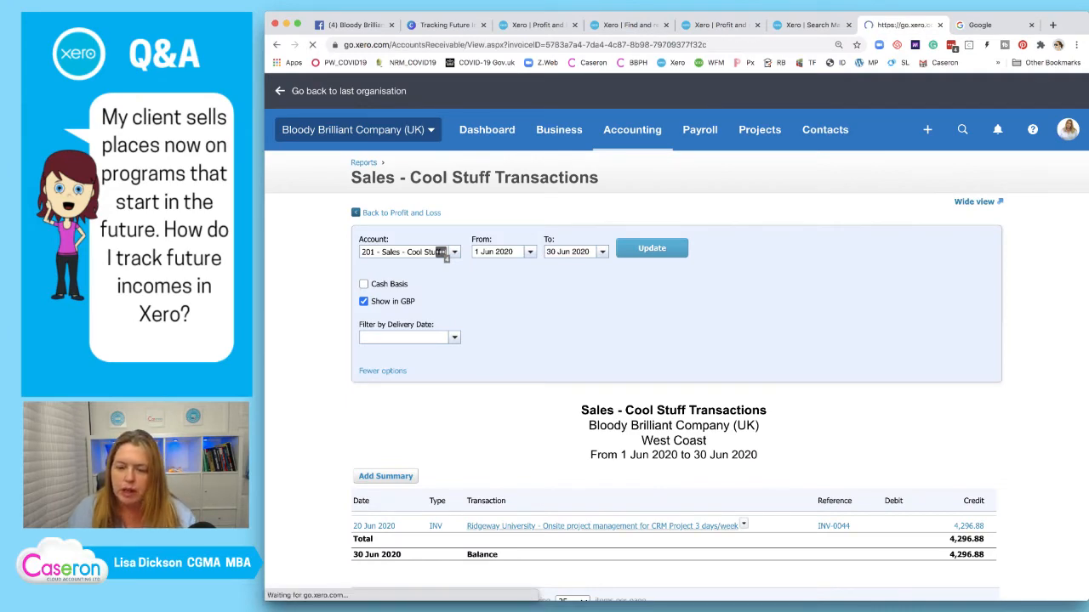
Change invoice INV-0044's delivery date to 06-Jun, save it, and close the extra tabs
left_click(1002, 210)
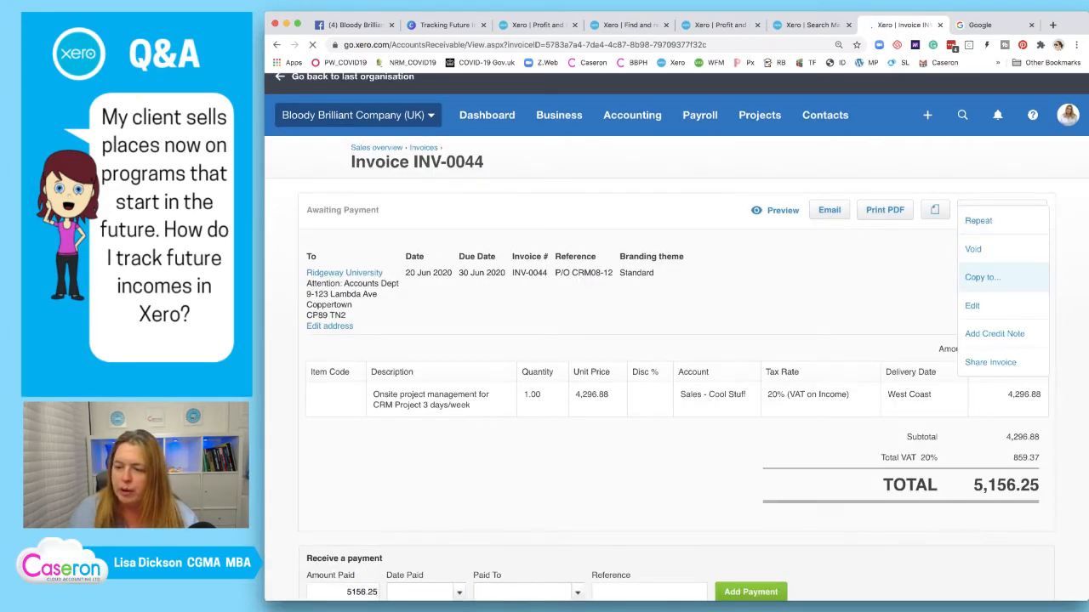
left_click(978, 306)
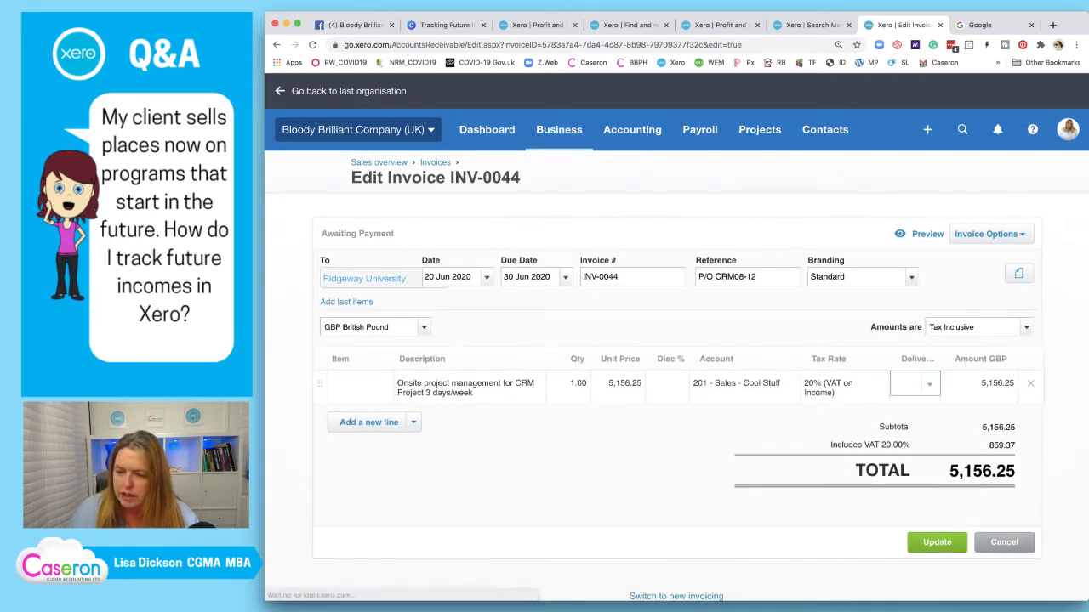
type("06")
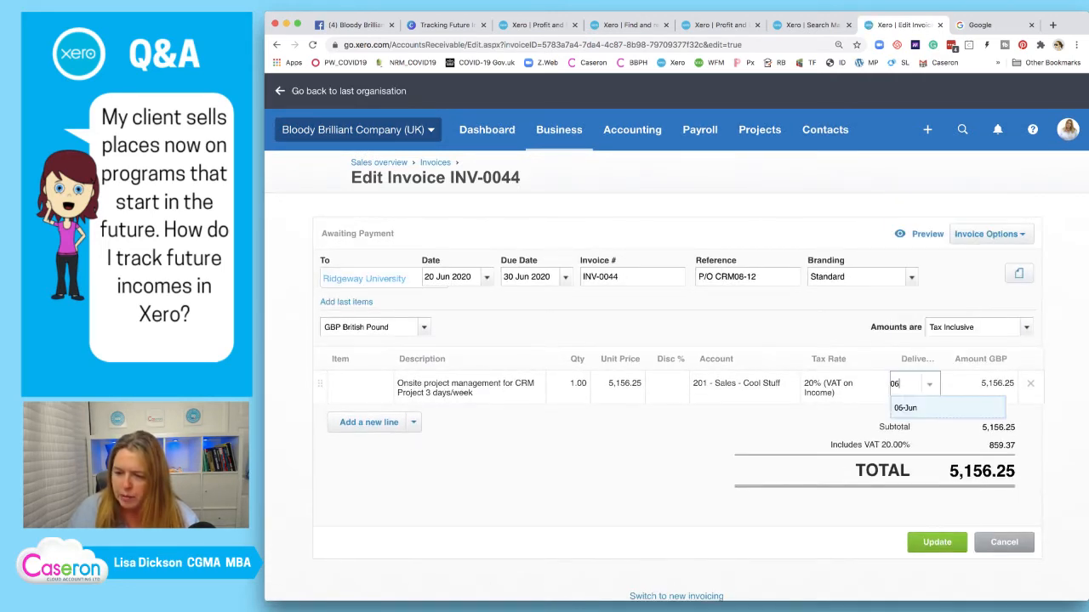
key("Return")
left_click(936, 543)
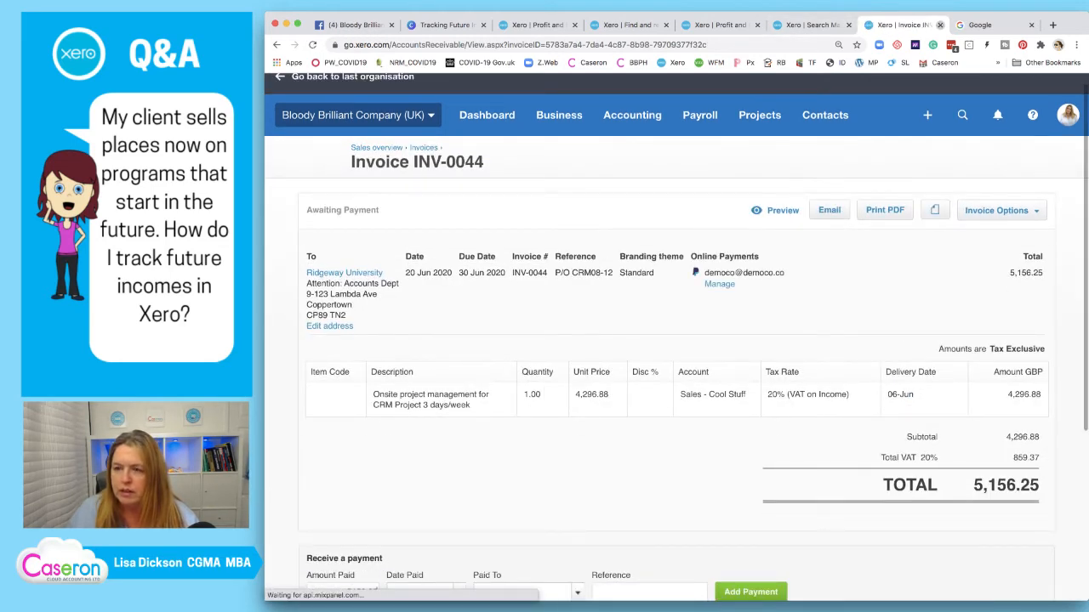
key("ctrl+w")
key("ctrl+w")
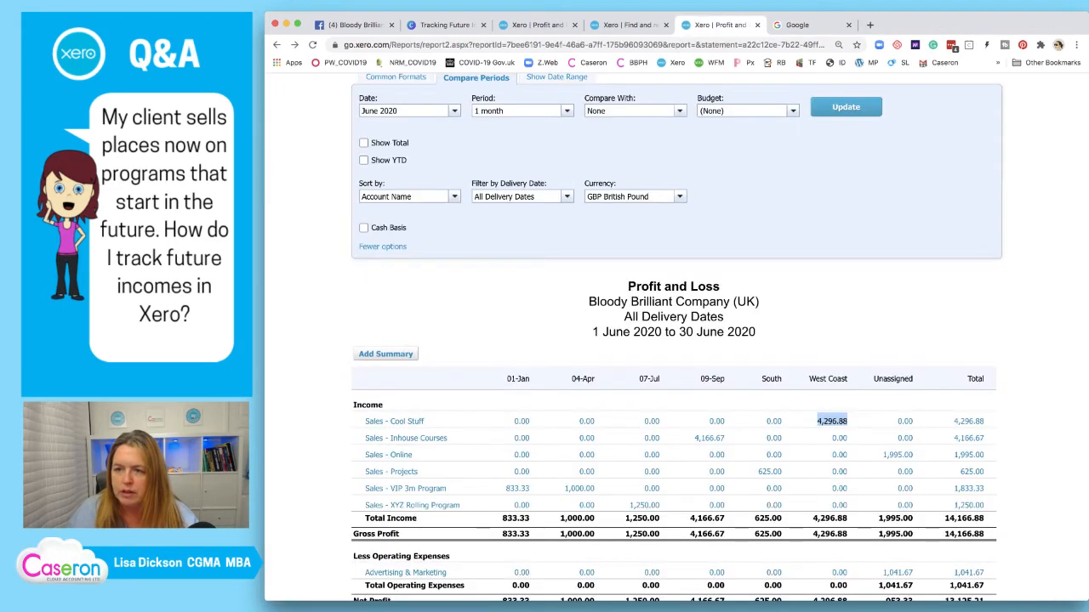
Refresh the Profit and Loss and open the South 625.00 Sales - Projects invoice for City Limousines
left_click(846, 108)
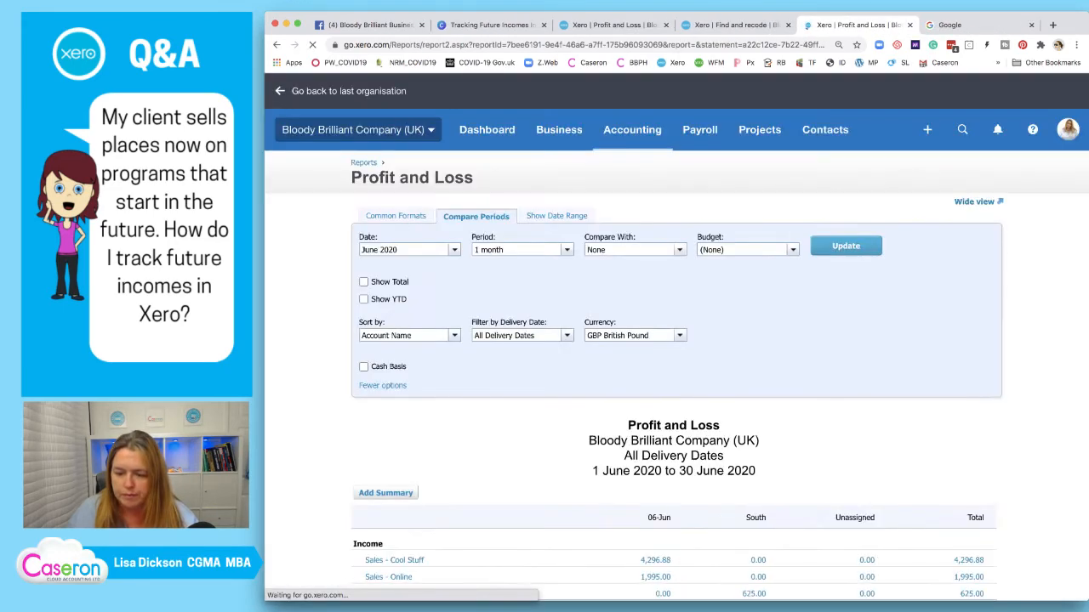
scroll(676, 340, "down", 3)
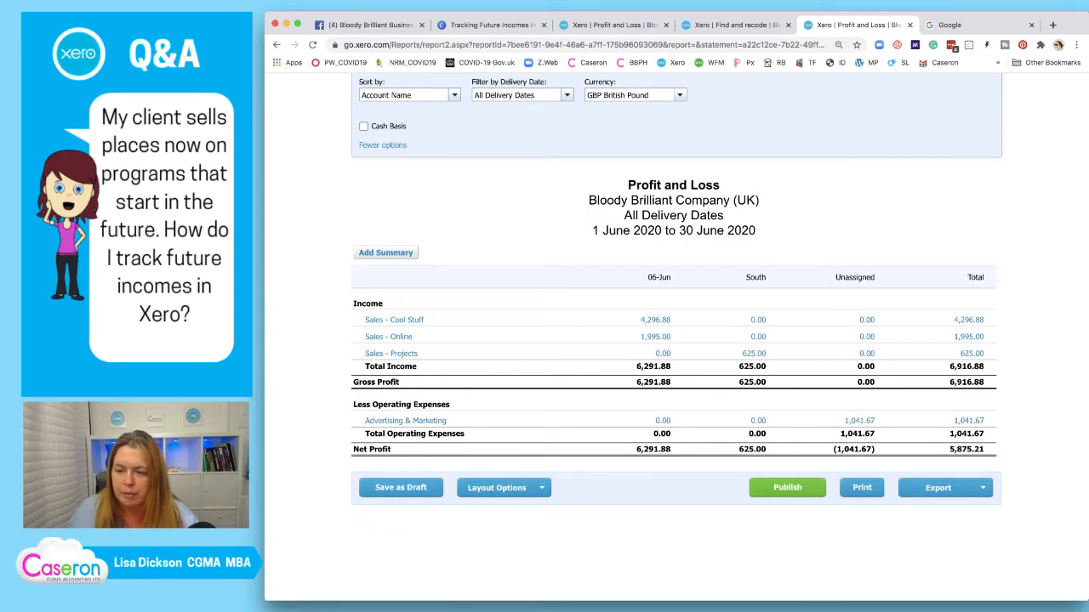
right_click(754, 353)
left_click(787, 356)
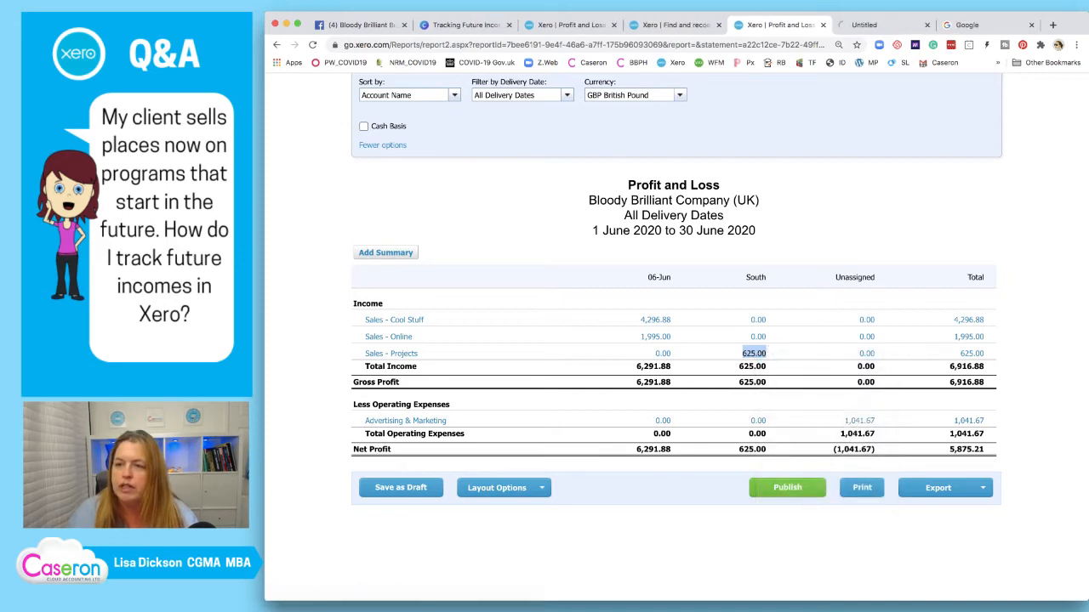
left_click(881, 26)
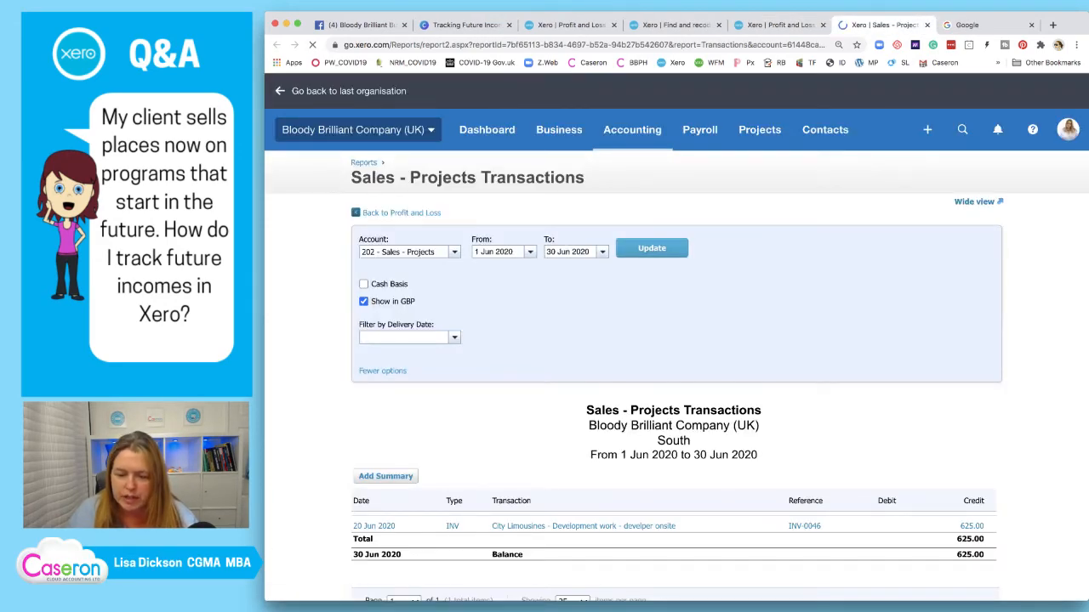
left_click(583, 527)
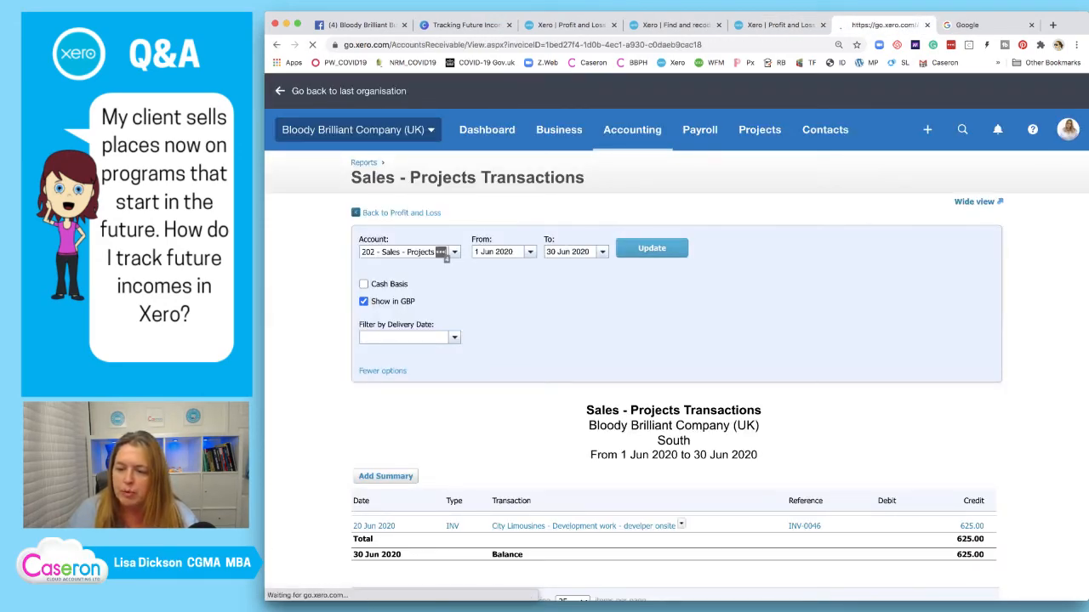
Set invoice INV-0046's delivery date to 06-Jun, save it, and return to the report
left_click(1002, 209)
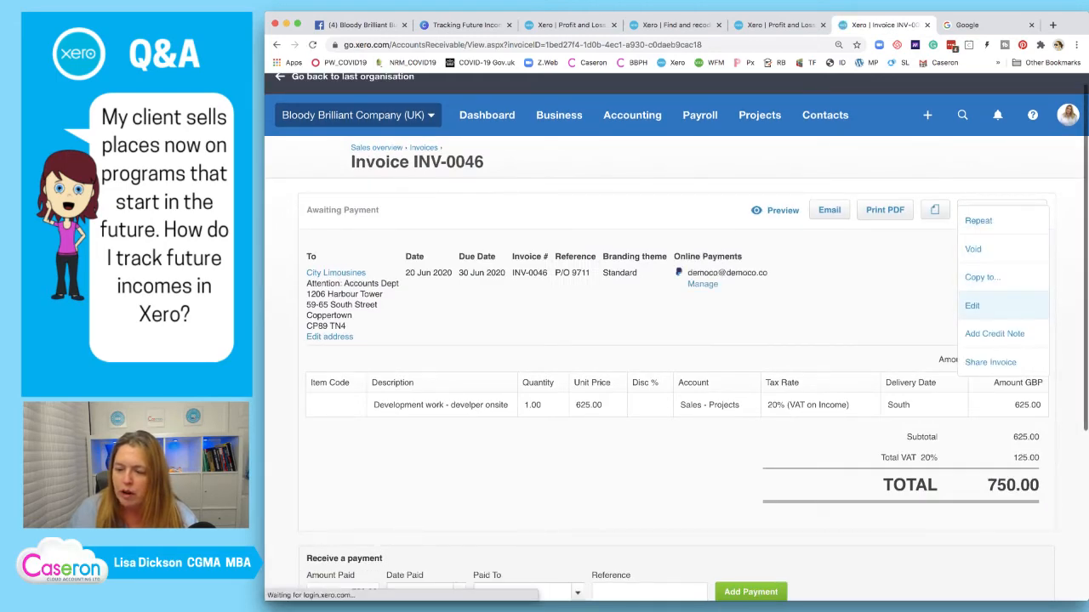
left_click(972, 305)
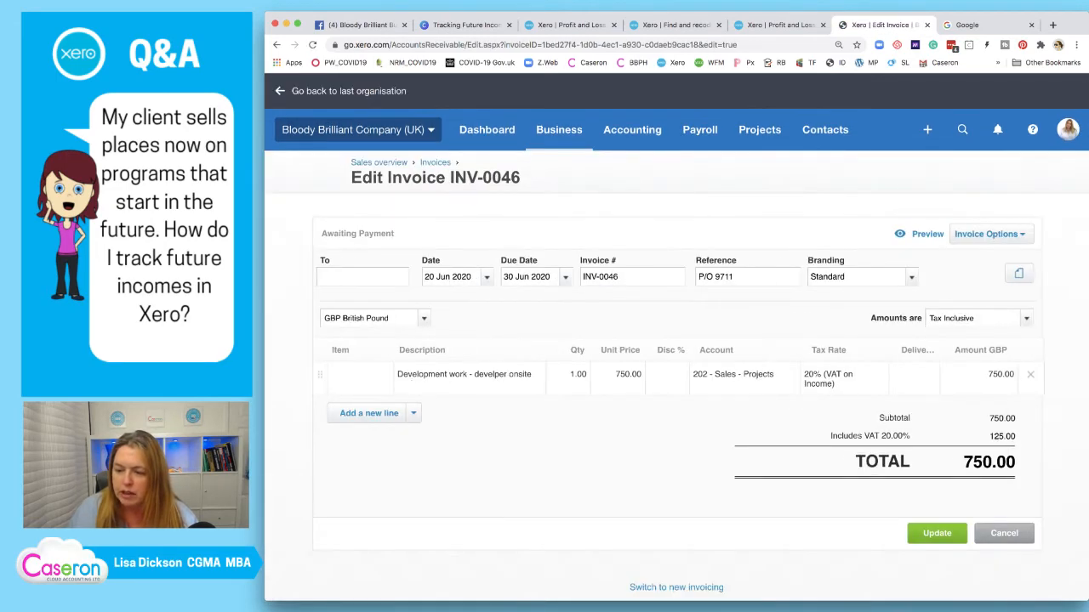
left_click(910, 383)
type("06")
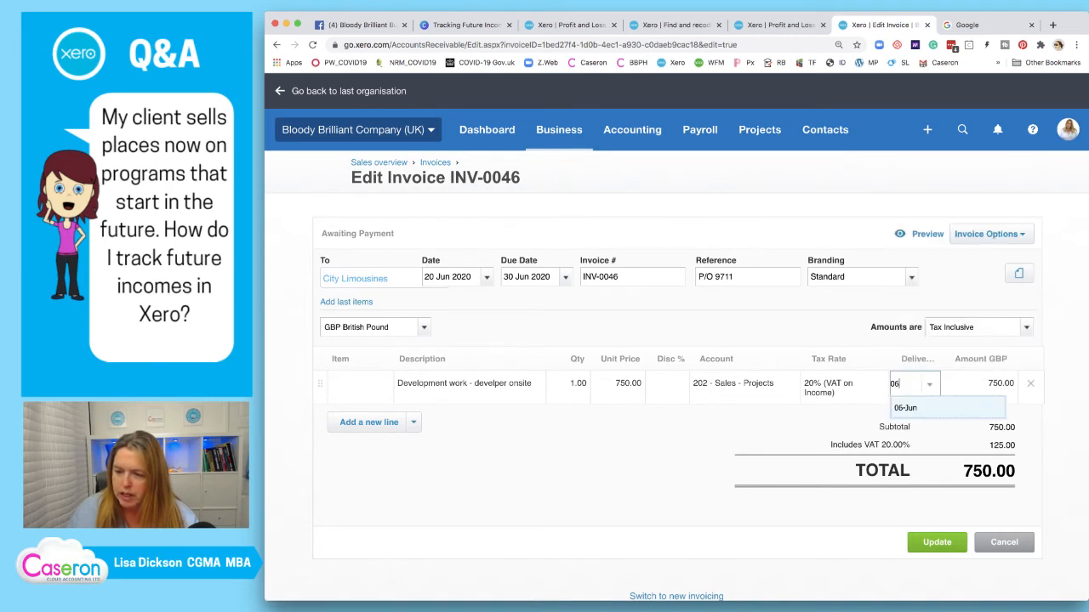
left_click(905, 408)
left_click(937, 542)
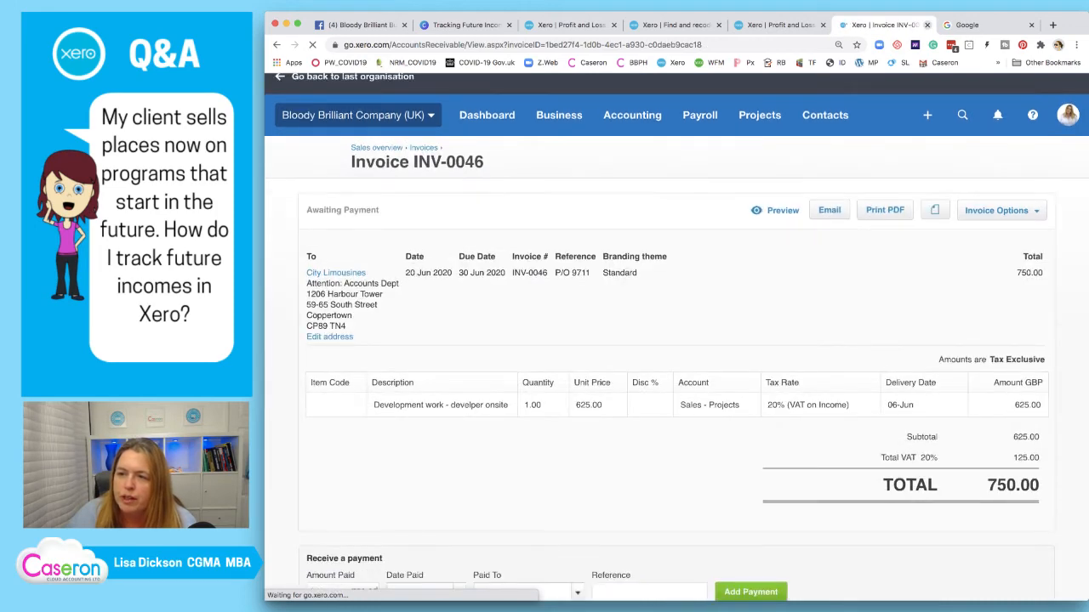
left_click(927, 26)
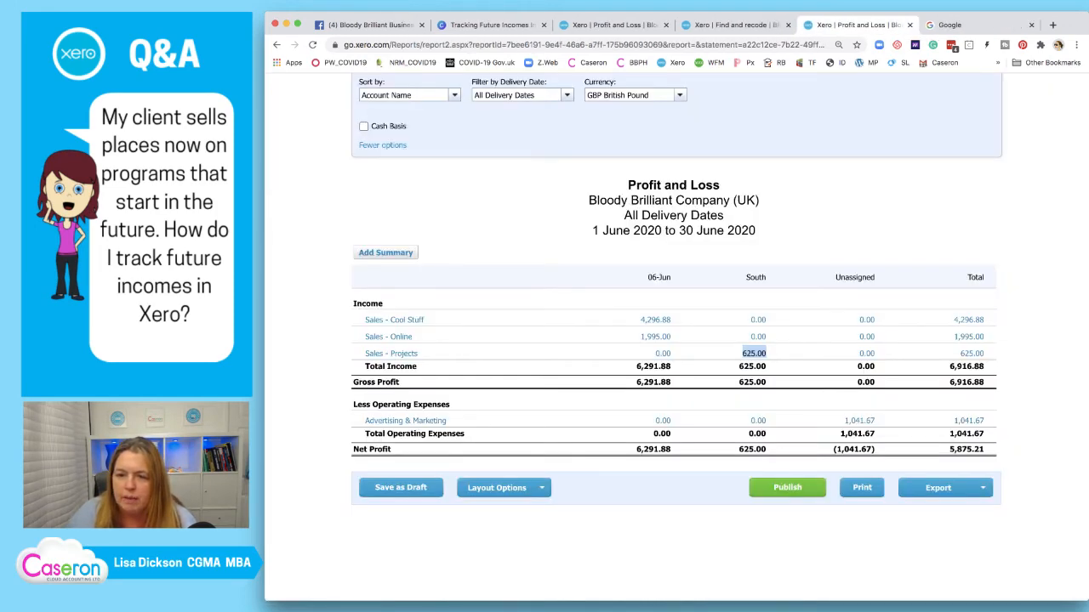
Rerun the June 2020 Profit and Loss and review all 6,916.88 income now under 06-Jun
scroll(674, 340, "up", 2)
left_click(845, 95)
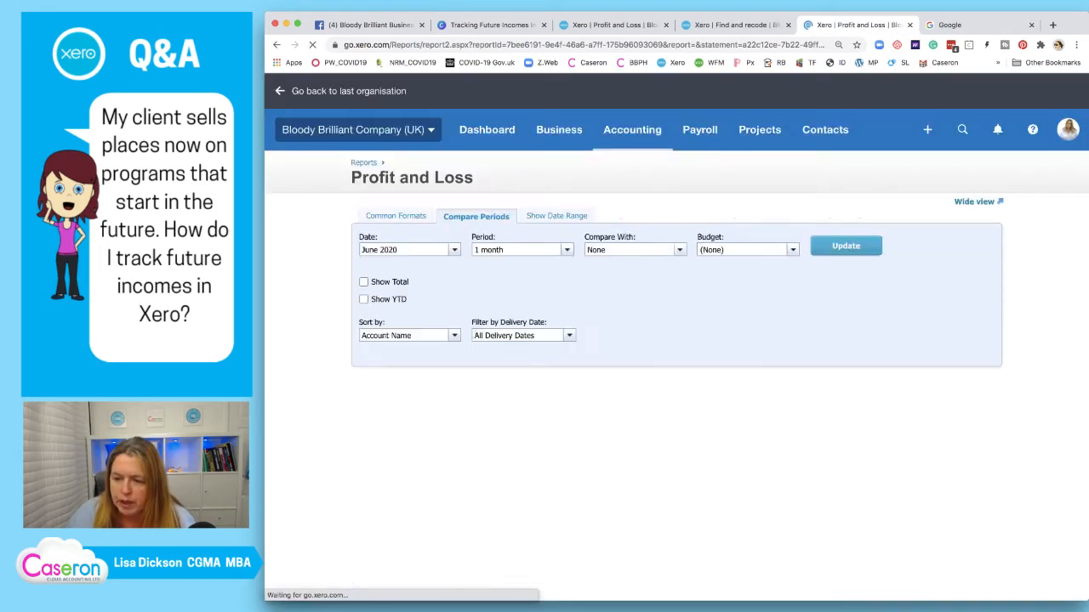
scroll(673, 341, "down", 3)
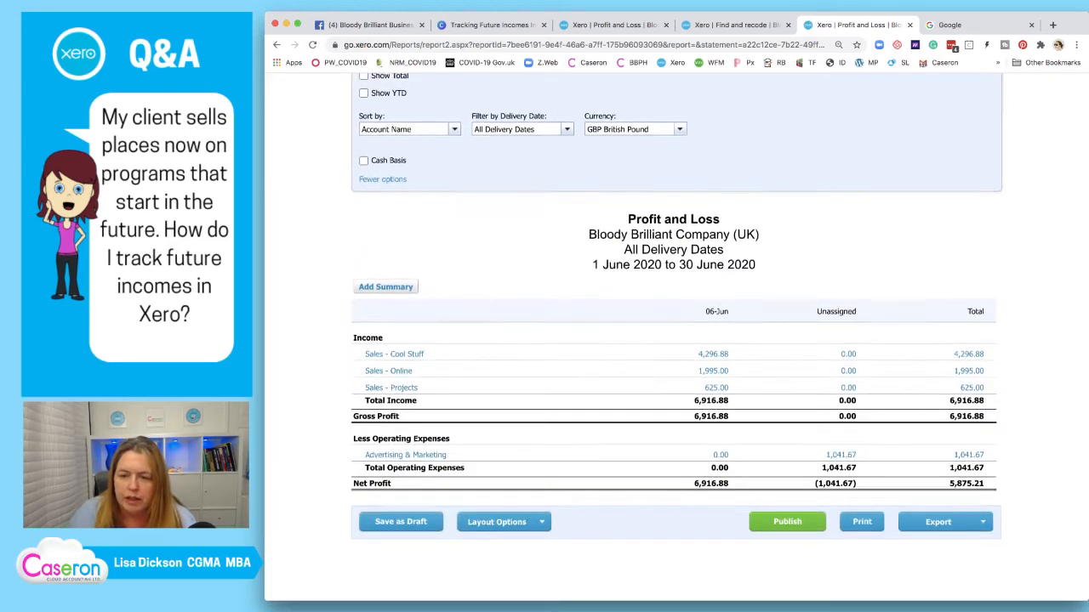
scroll(673, 341, "up", 1)
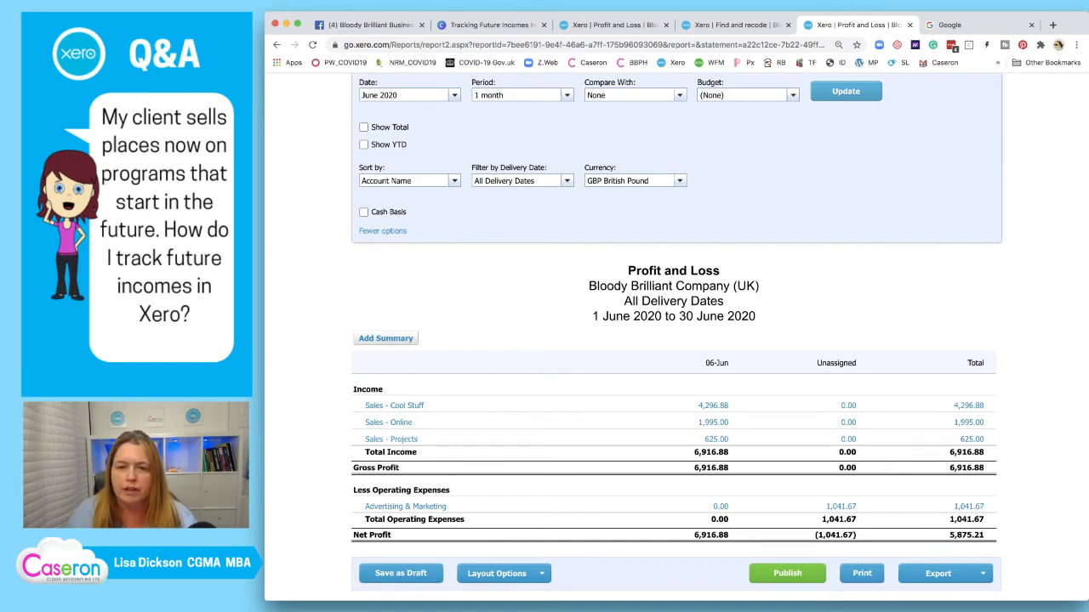
scroll(677, 340, "up", 2)
Change the Profit and Loss date to July 2020
left_click_drag(400, 205, 360, 204)
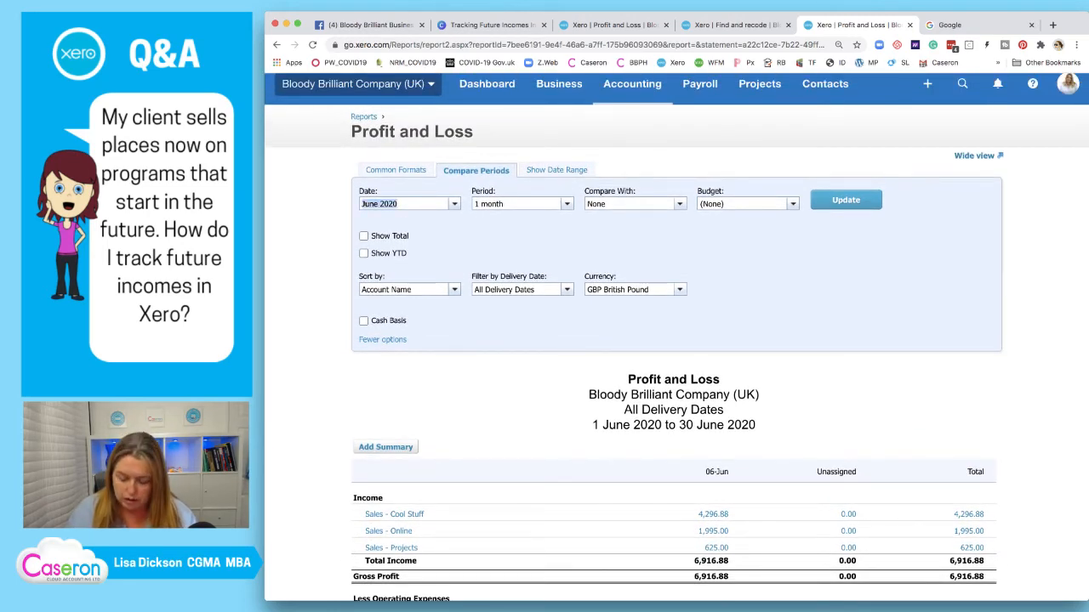
type("k")
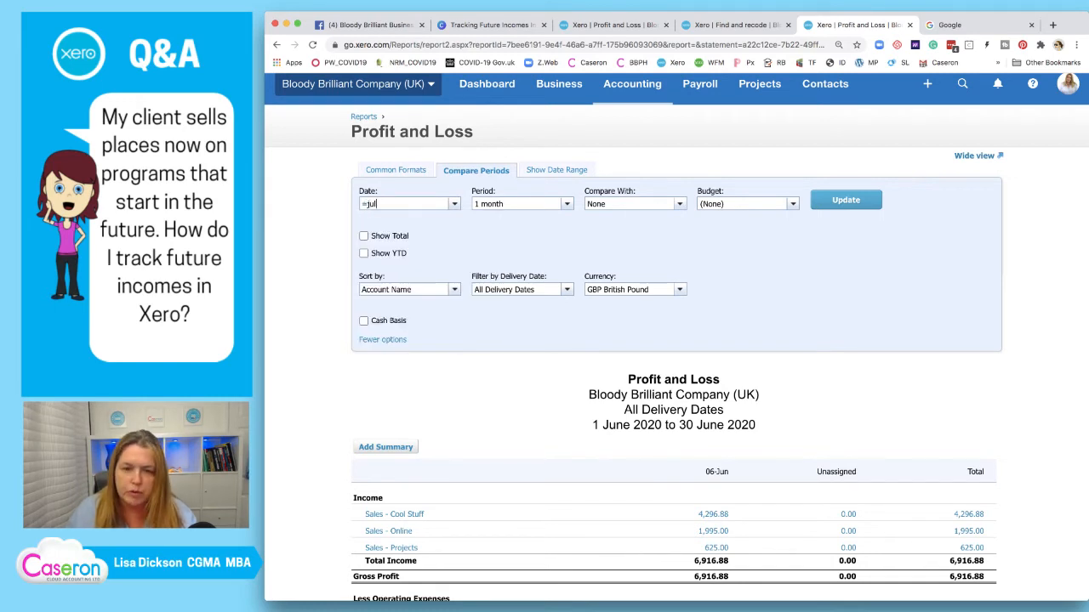
key("super+a")
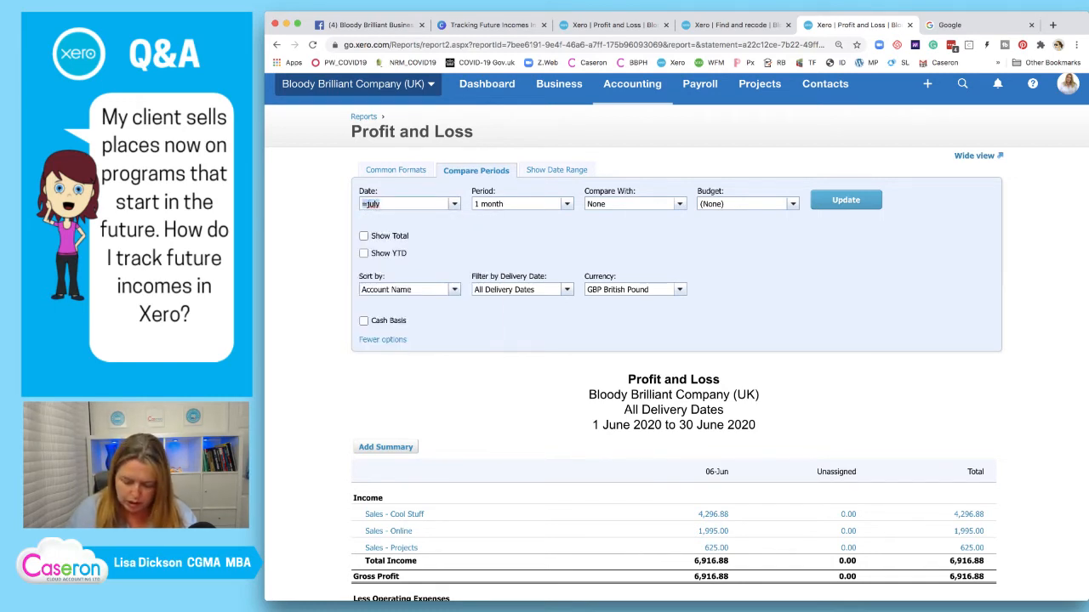
type("jul")
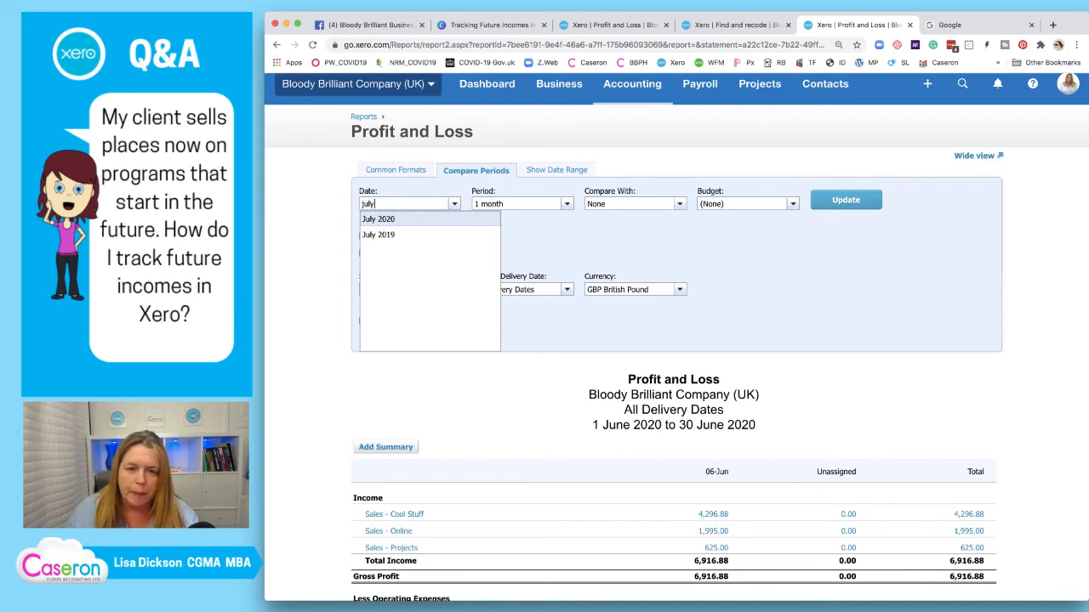
key("Down")
key("Return")
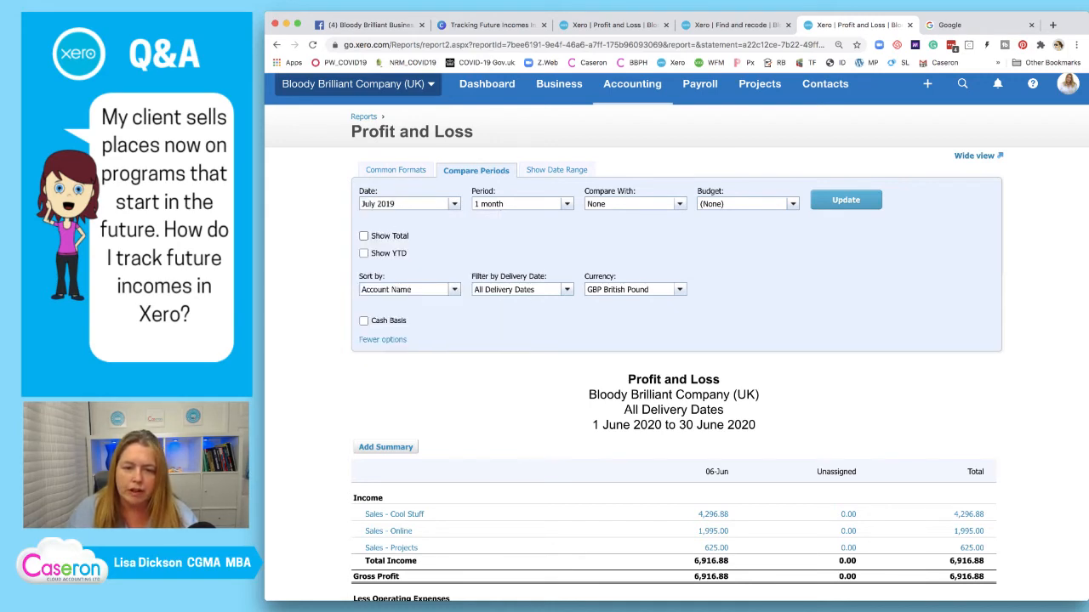
key("BackSpace")
key("BackSpace")
type("20")
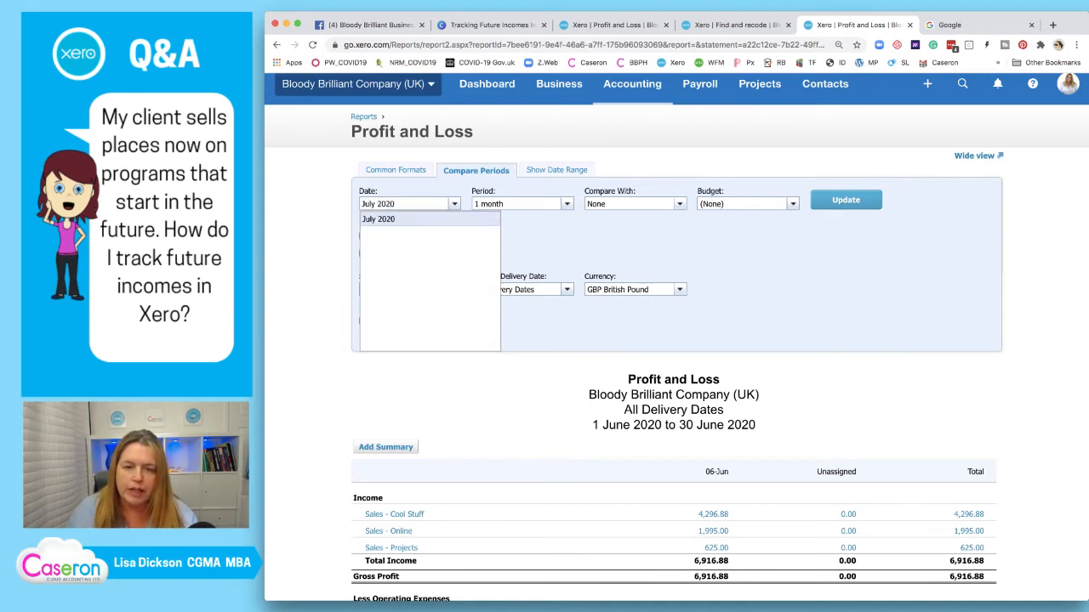
key("Return")
Run the July 2020 Profit and Loss and review Inhouse Courses 6,250.00 under 09-Sep
left_click(845, 200)
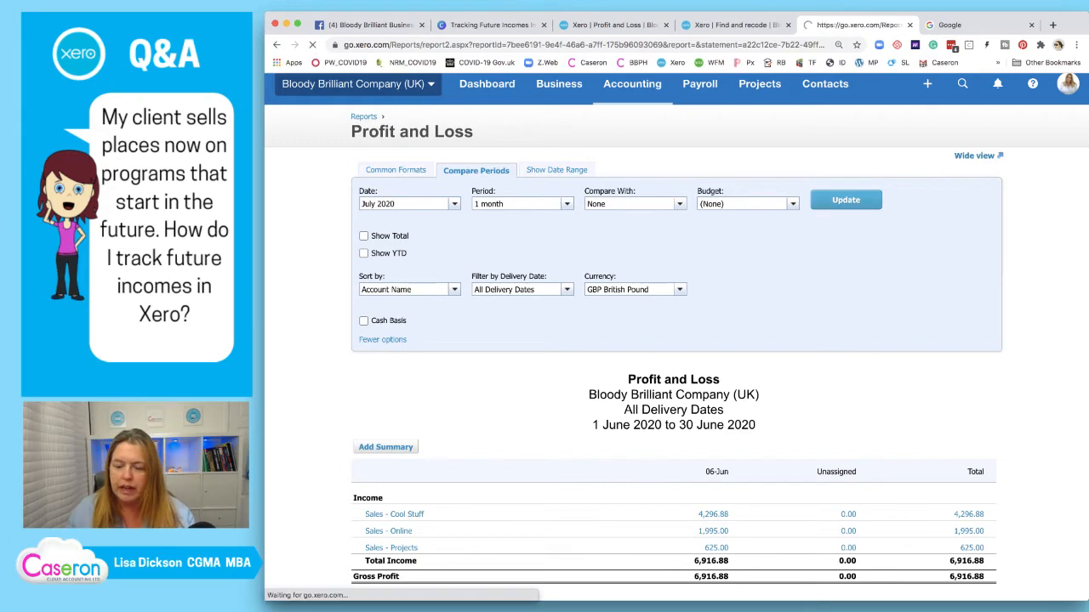
scroll(676, 340, "down", 3)
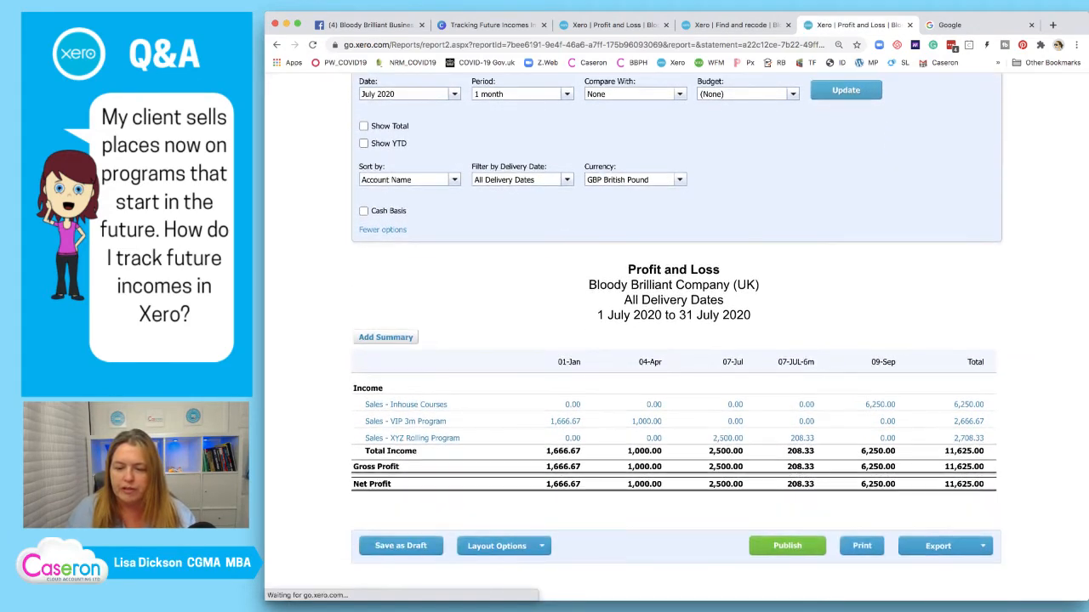
scroll(676, 341, "down", 1)
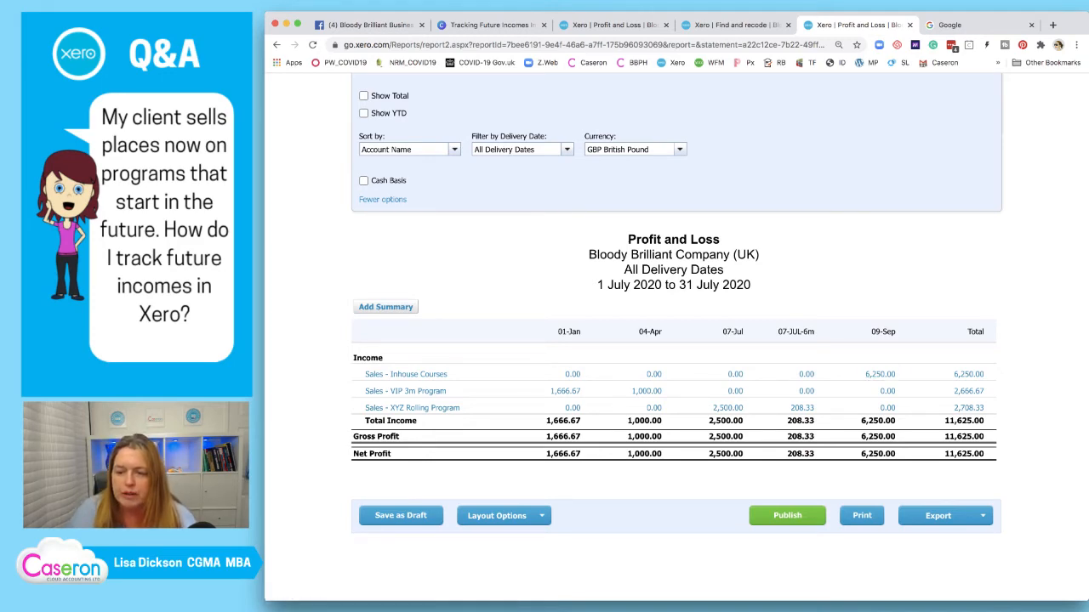
scroll(676, 340, "up", 2)
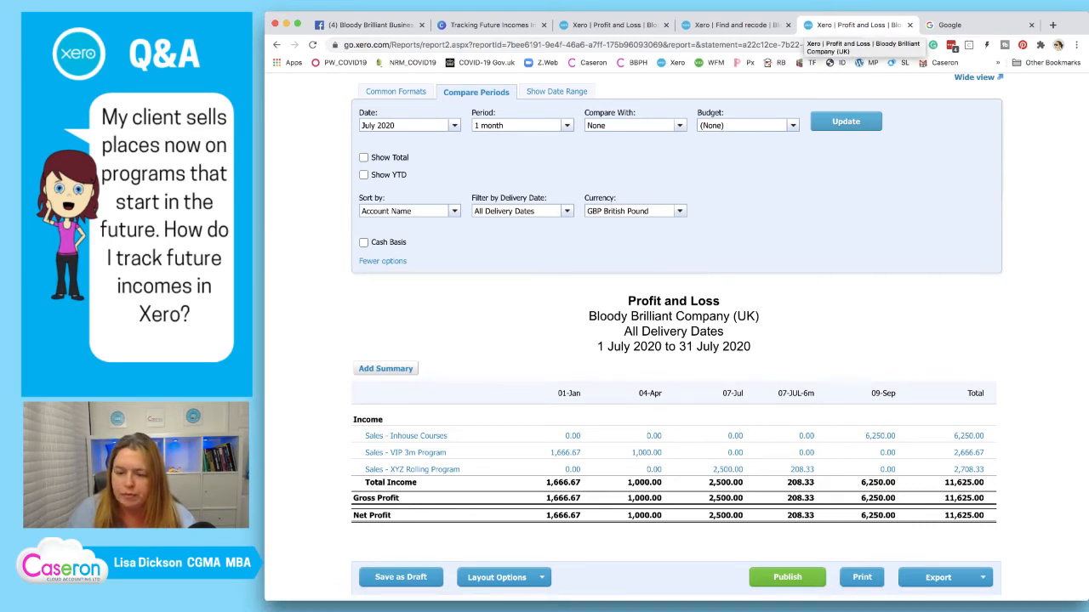
scroll(676, 340, "down", 1)
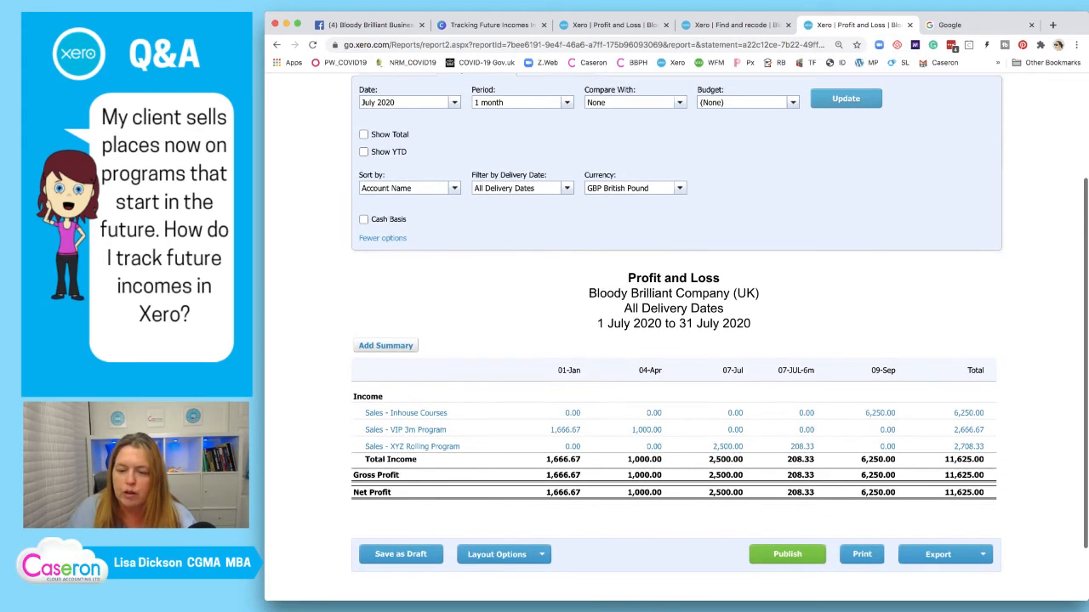
Open manual journal #501, the 3m coaching deferral relating to Apr2021, from the Manual journals list
left_click(736, 25)
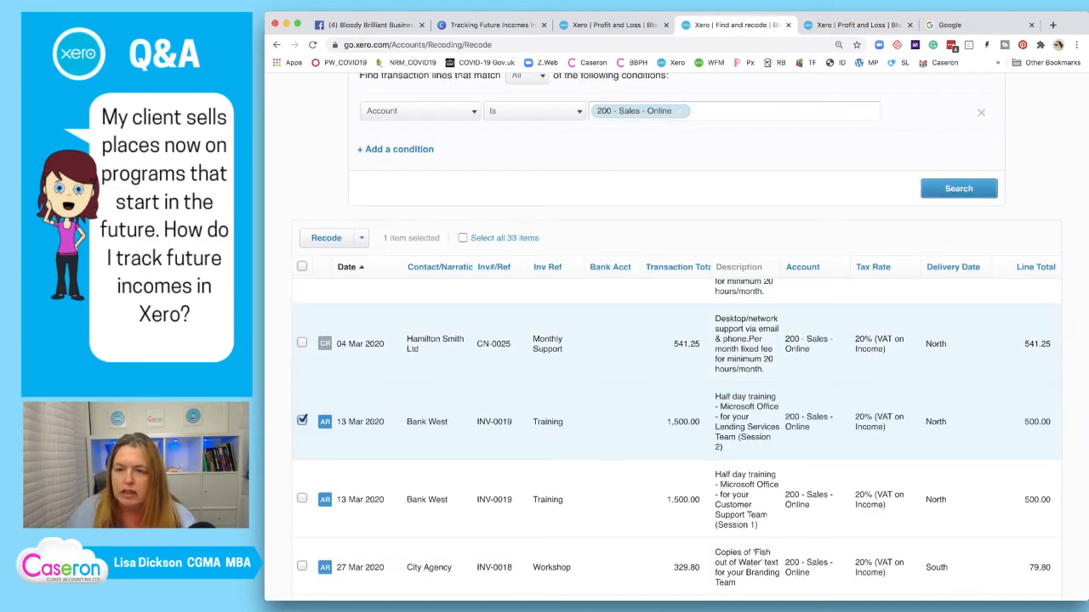
scroll(676, 344, "up", 5)
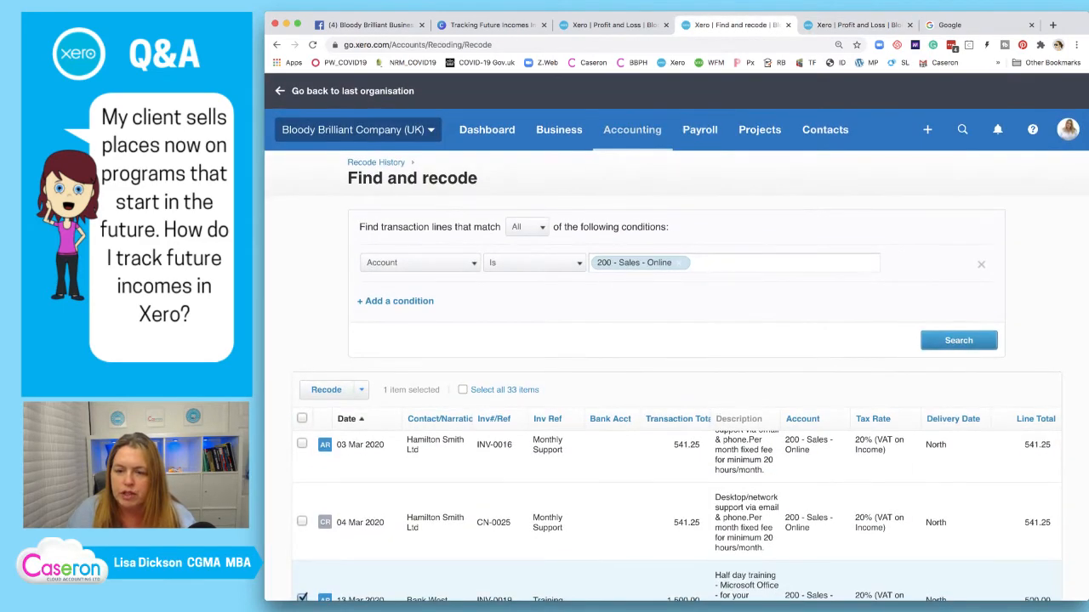
left_click(632, 129)
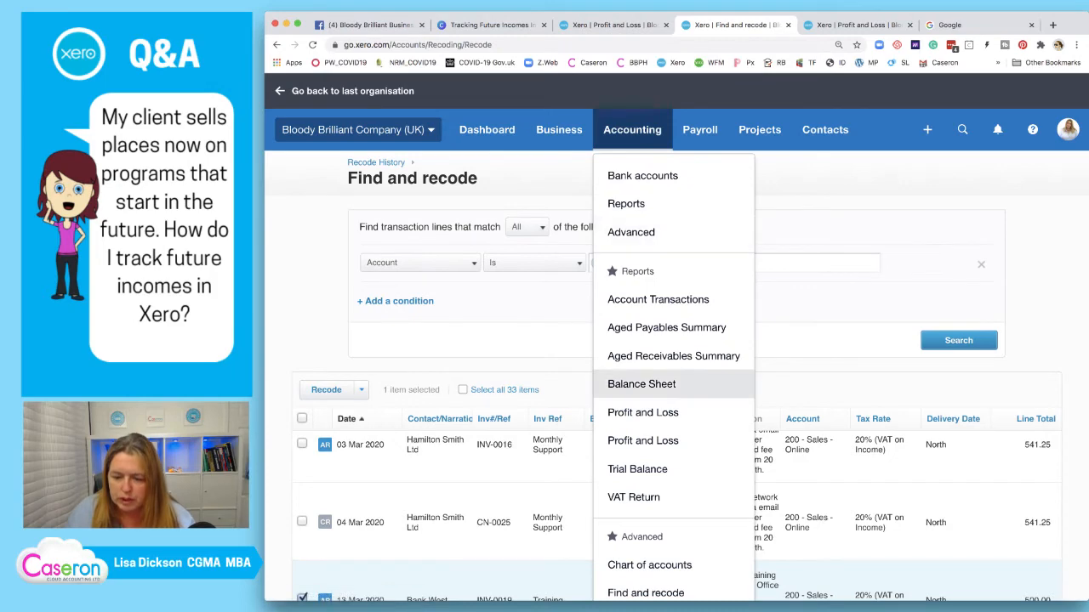
scroll(642, 400, "down", 3)
left_click(644, 492)
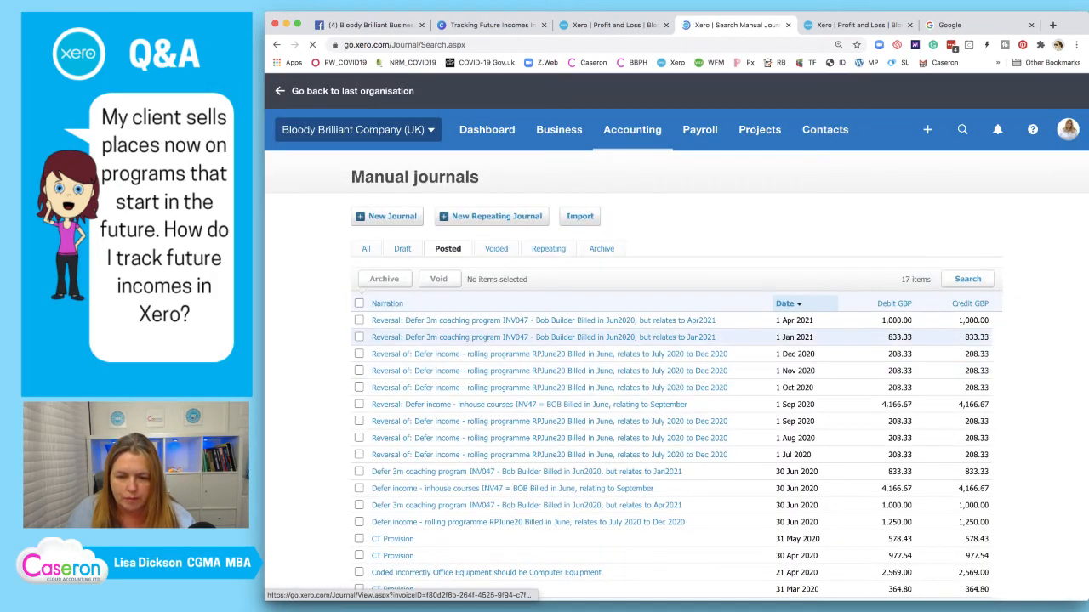
scroll(544, 358, "down", 2)
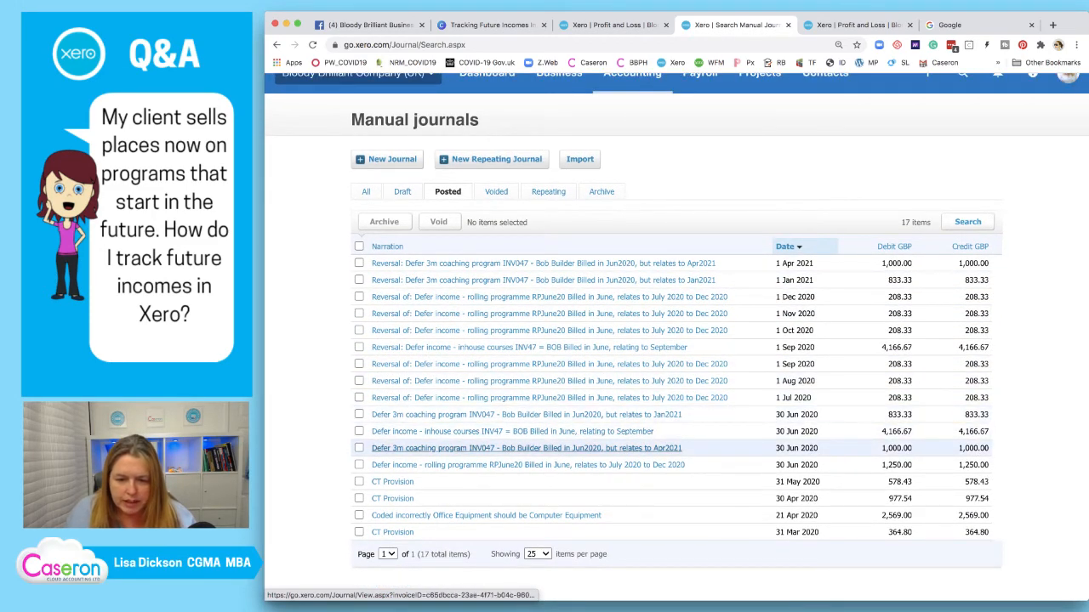
left_click(527, 448)
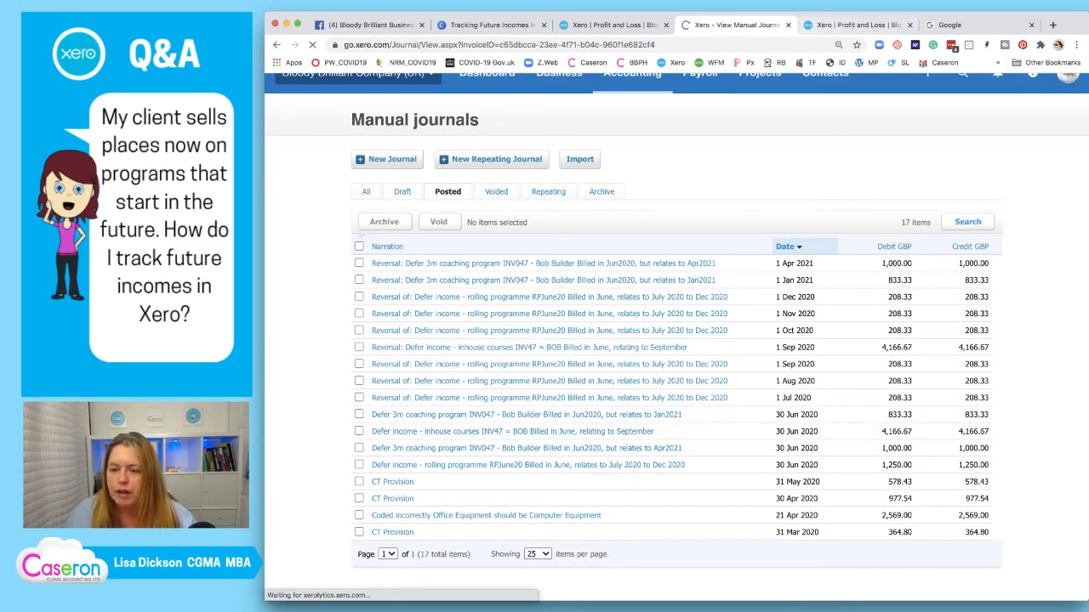
Open July's 6,250.00 Sales - Inhouse Courses transactions in a new tab
left_click(842, 26)
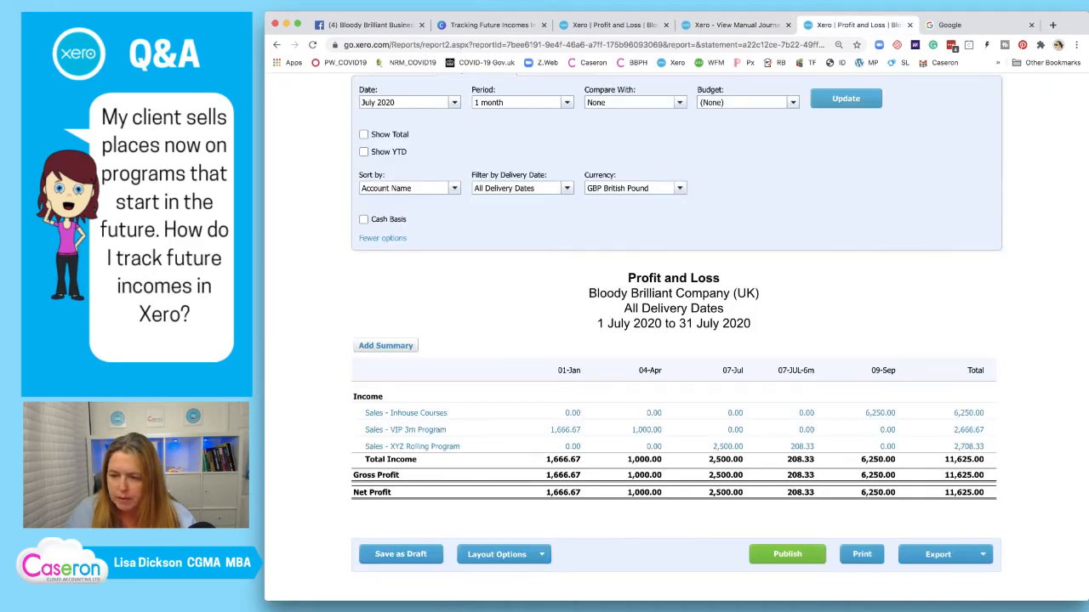
right_click(879, 412)
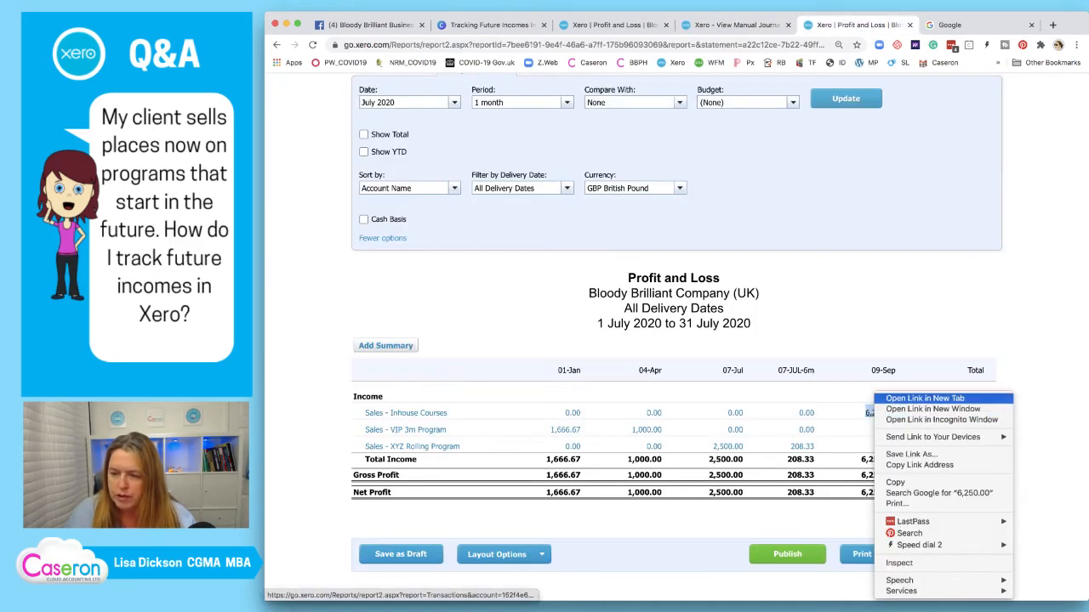
left_click(904, 397)
left_click(871, 25)
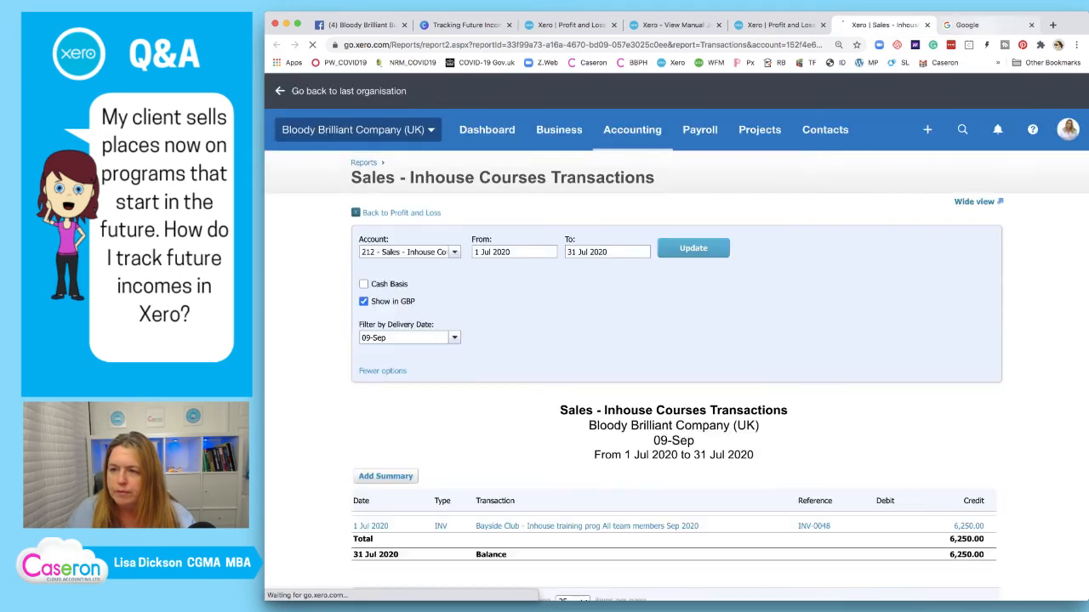
Copy journal #501 into a new draft manual journal
left_click(687, 25)
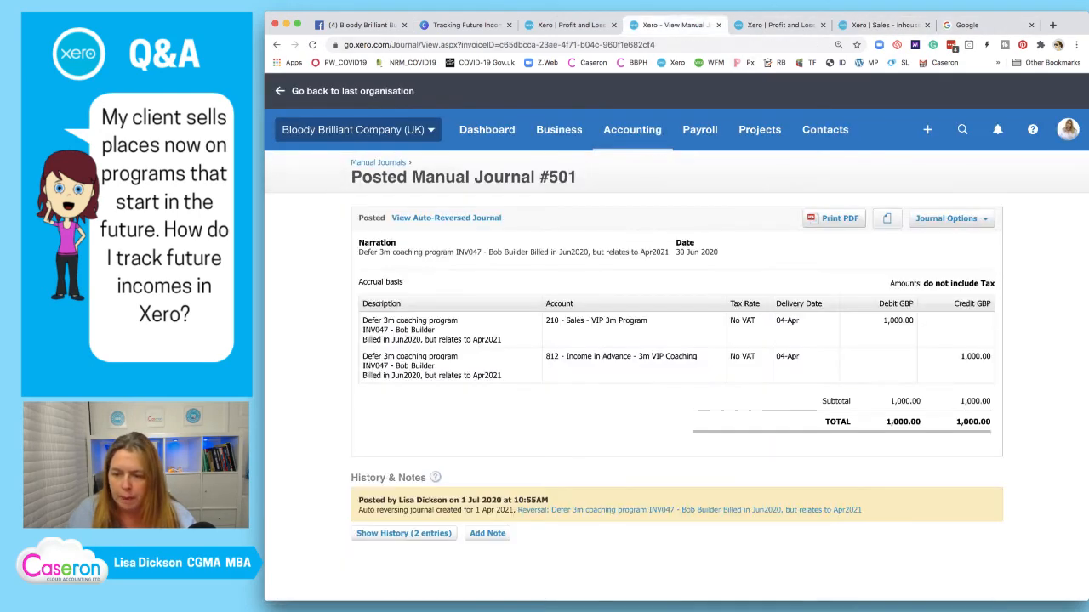
left_click(951, 218)
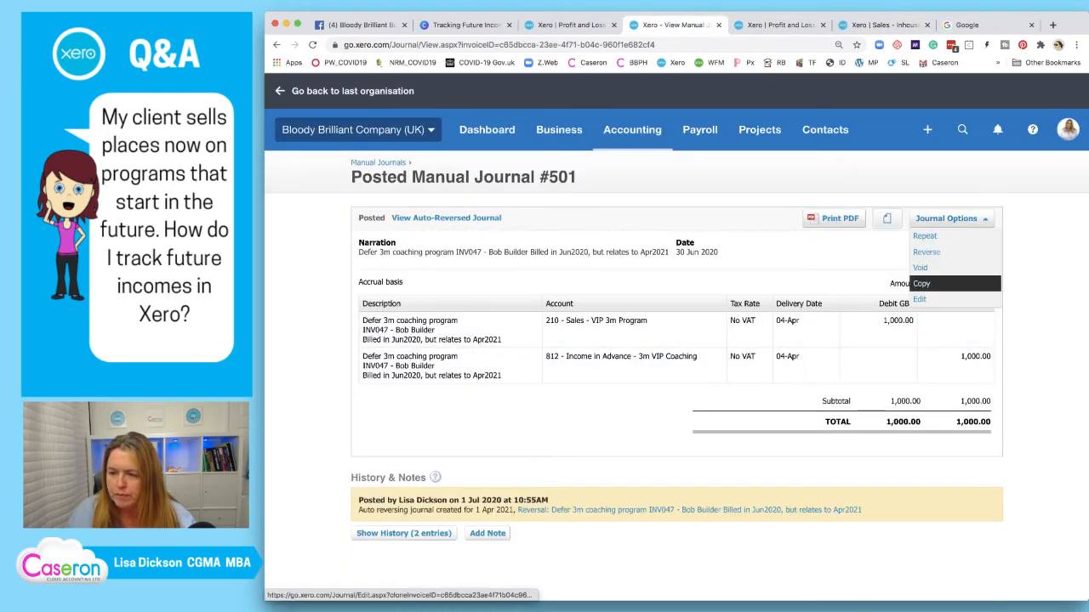
left_click(929, 285)
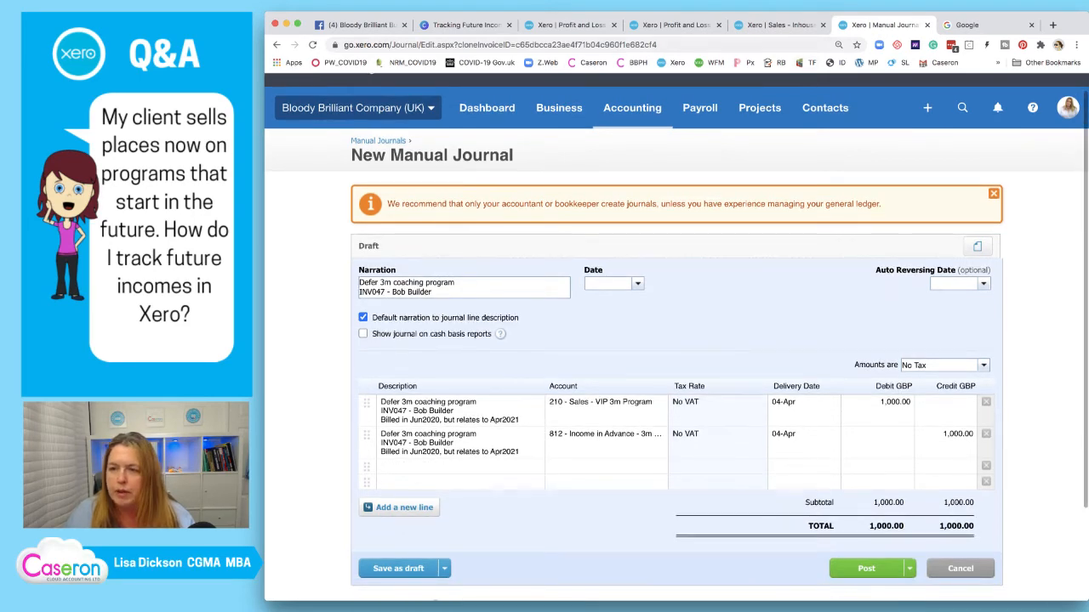
Revise the narration's invoice reference, customer to Bayside, and billing month to Jul2020
left_click(778, 25)
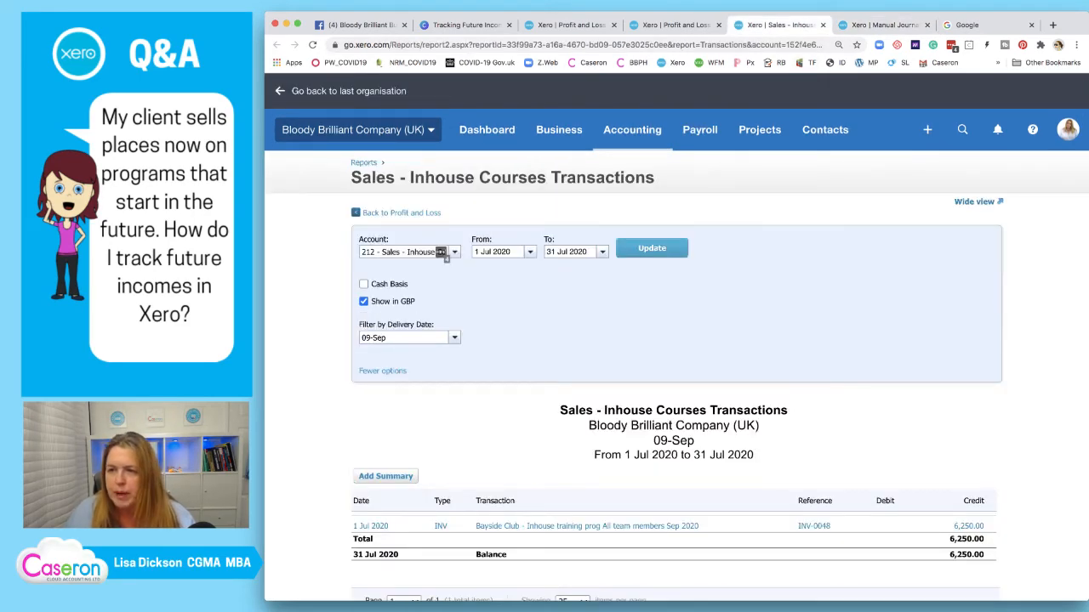
left_click(885, 24)
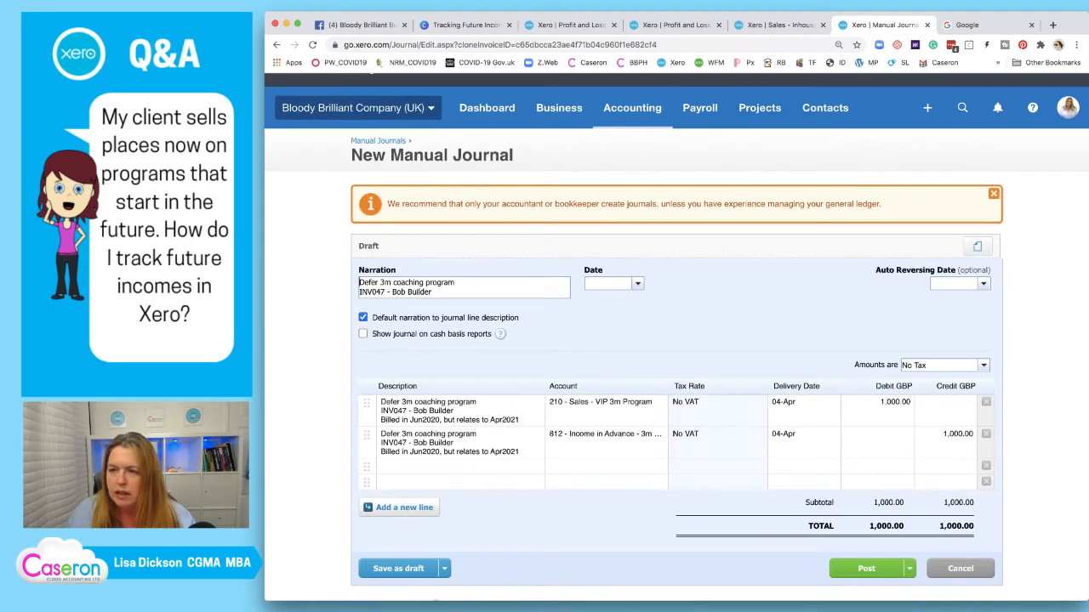
left_click(778, 25)
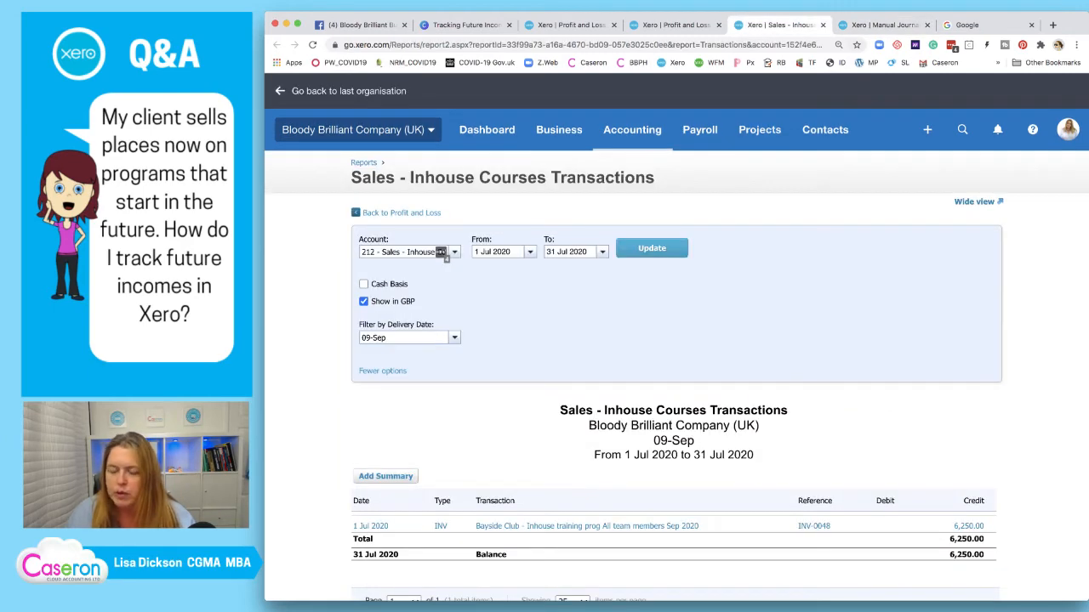
left_click(885, 25)
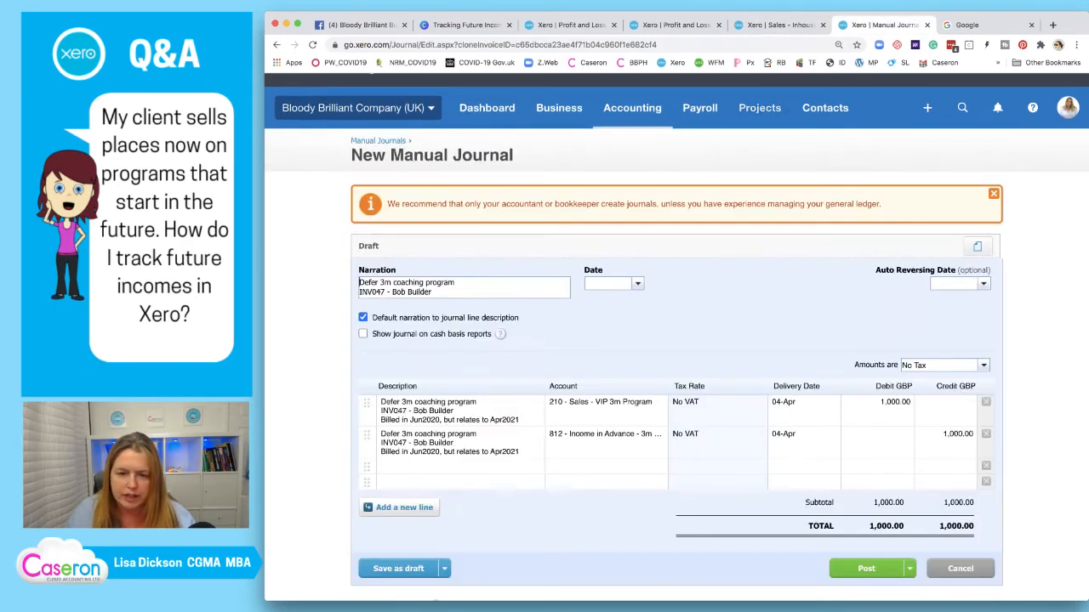
left_click(386, 291)
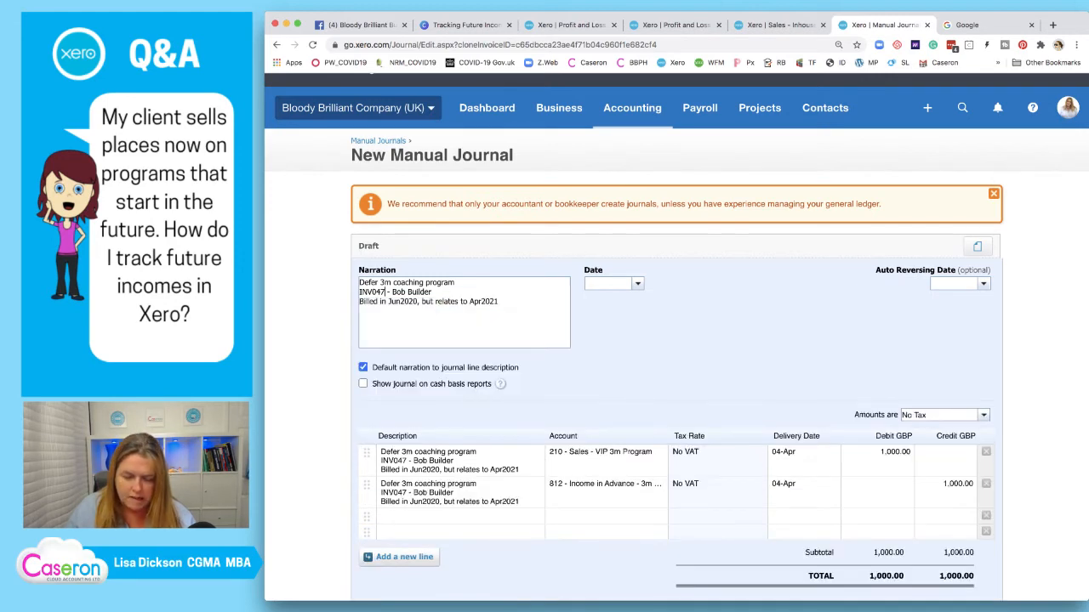
type("8")
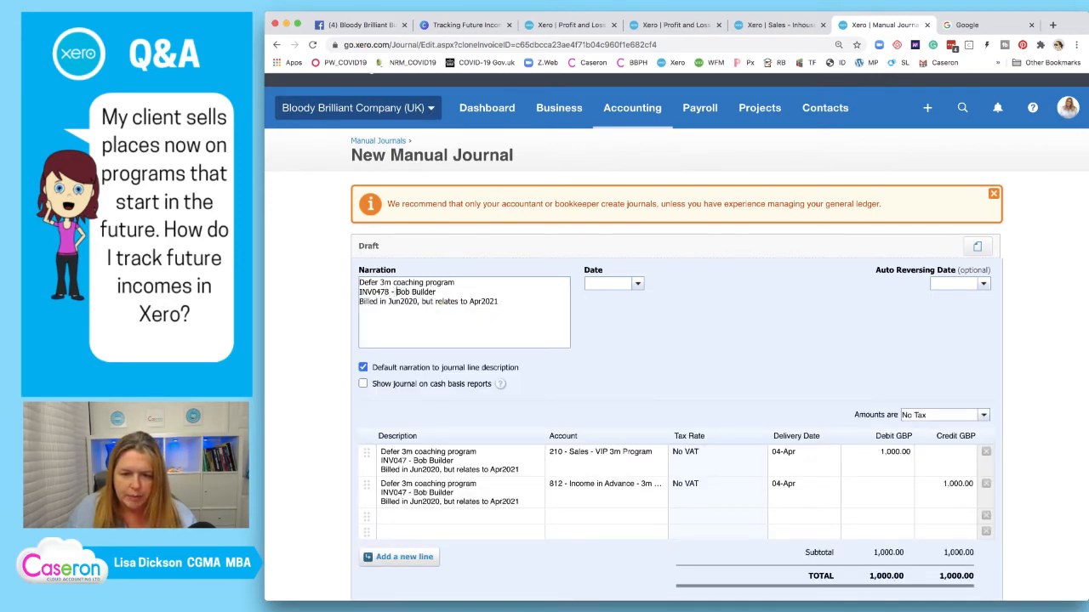
left_click_drag(395, 291, 436, 292)
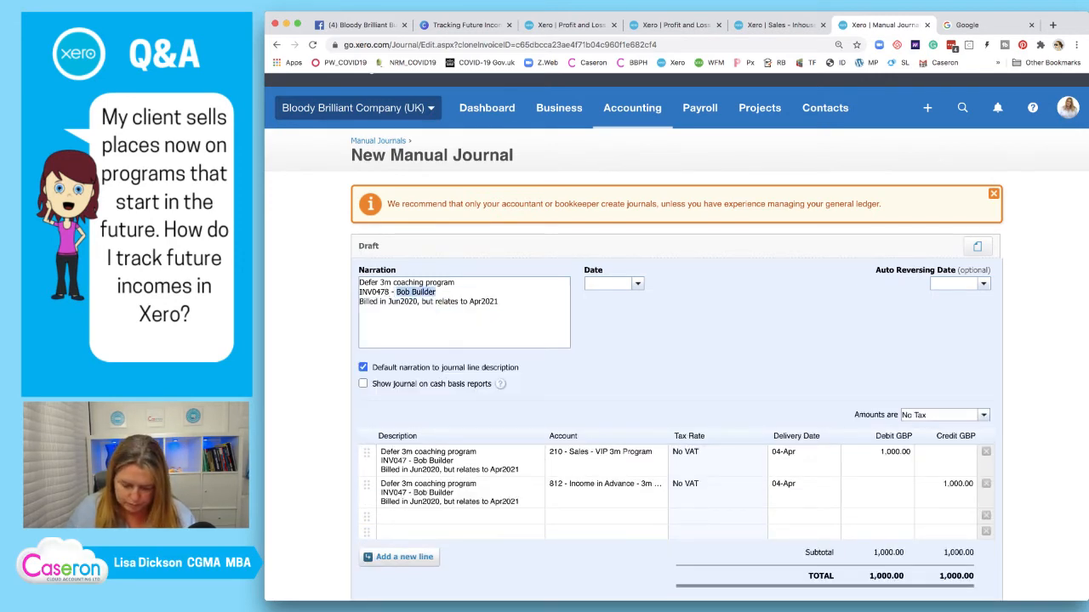
type("Bays")
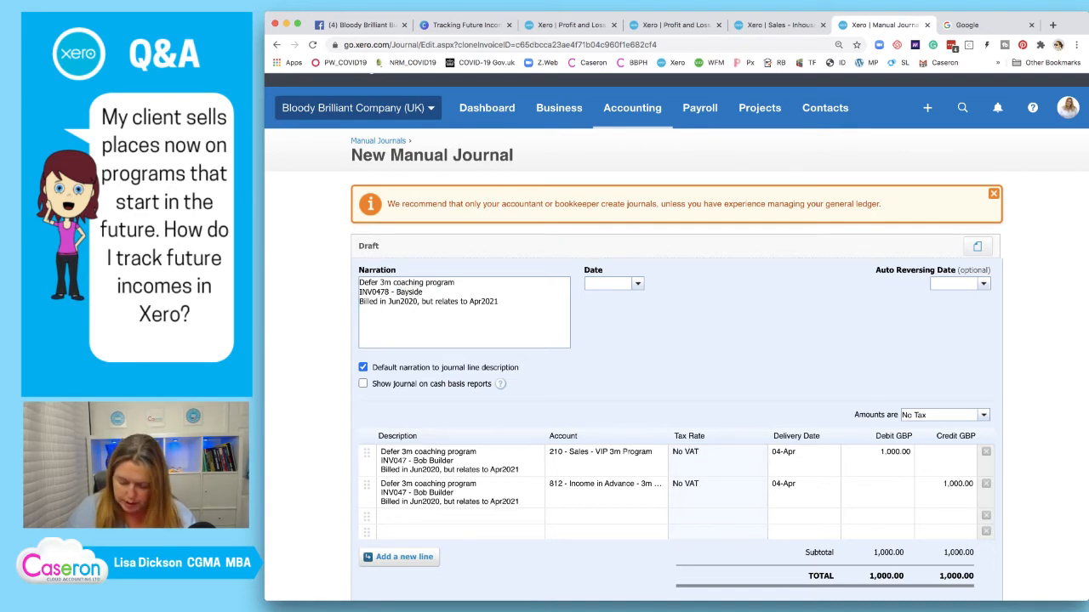
key("BackSpace")
type("l")
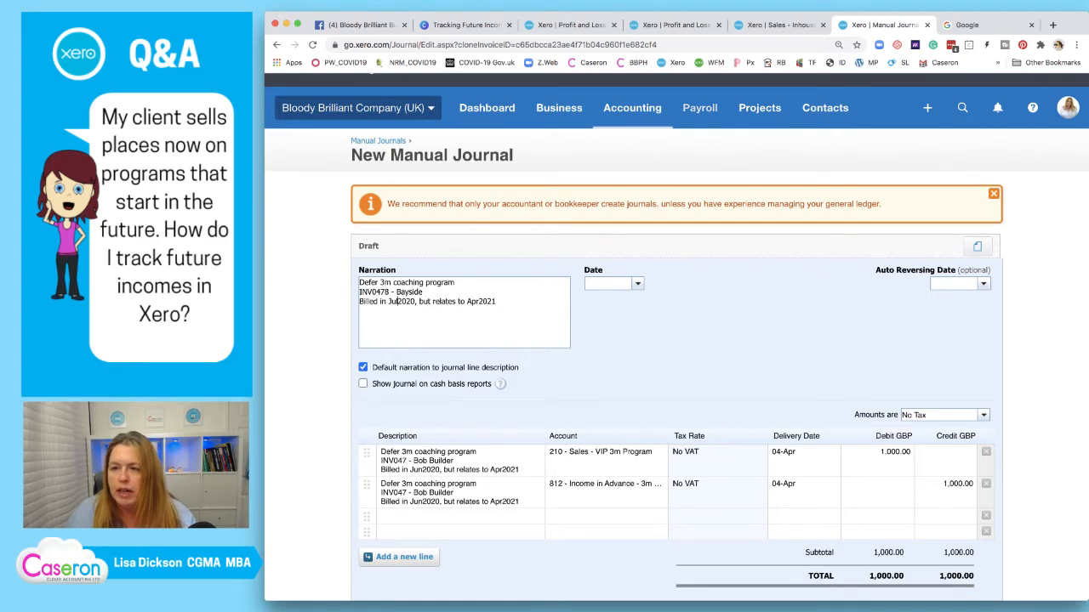
key("ctrl+shift+Tab")
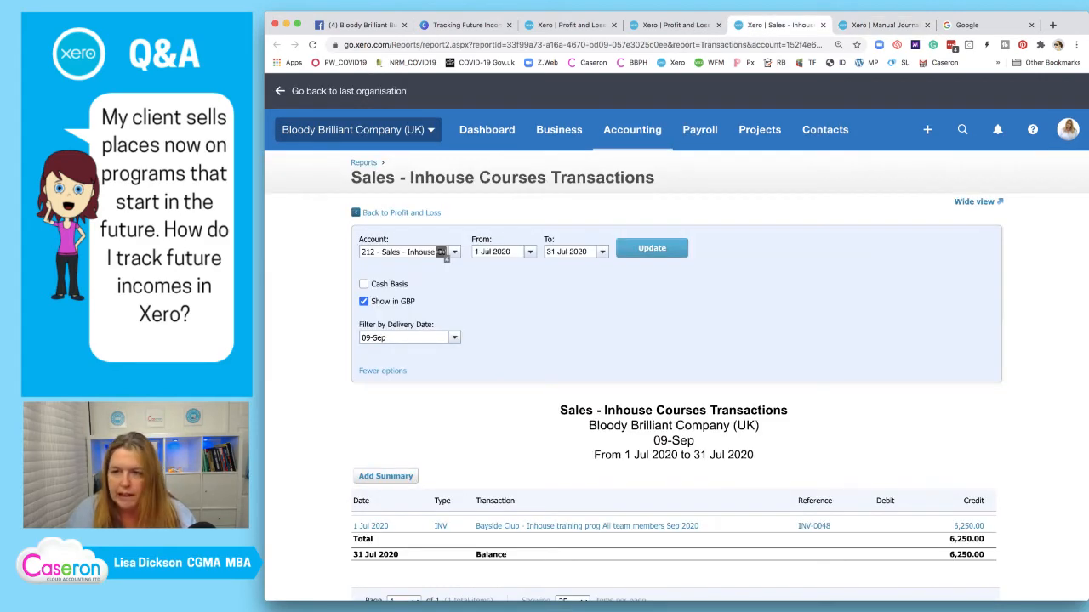
key("ctrl+Tab")
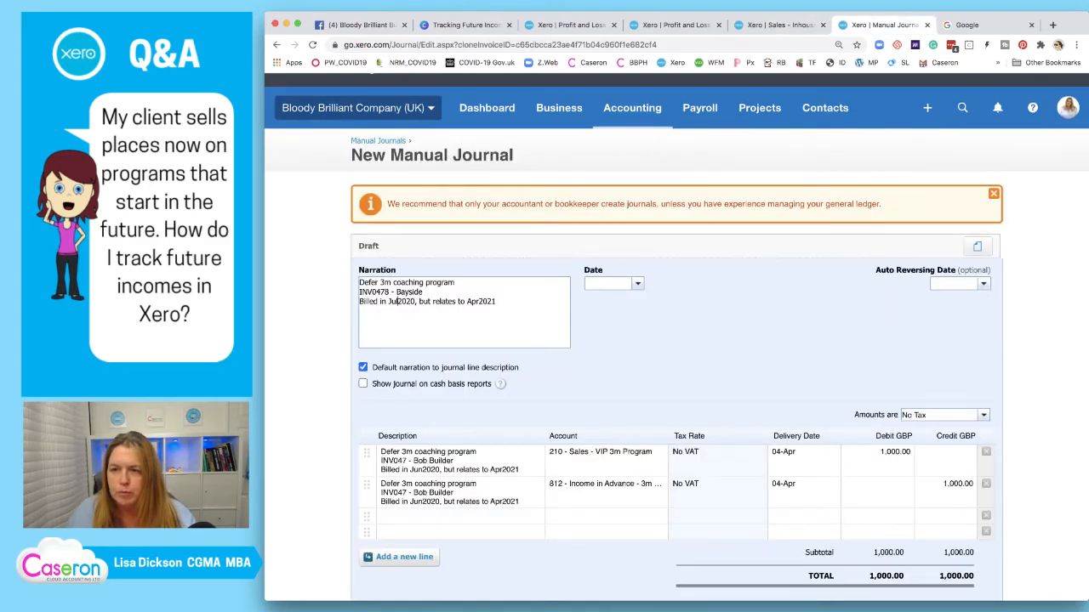
key("ctrl+shift+Tab")
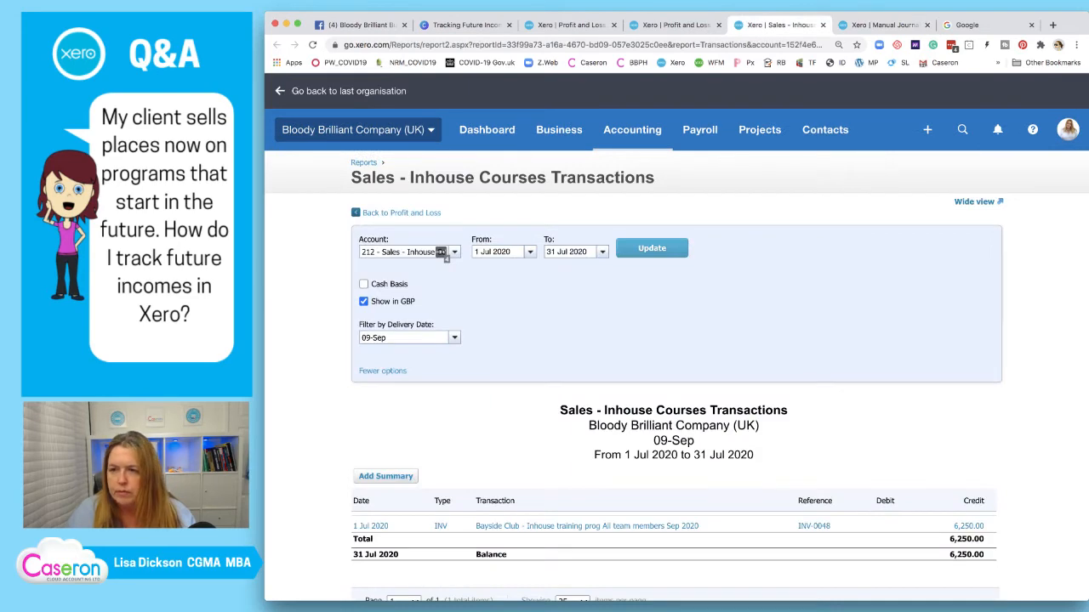
key("ctrl+Tab")
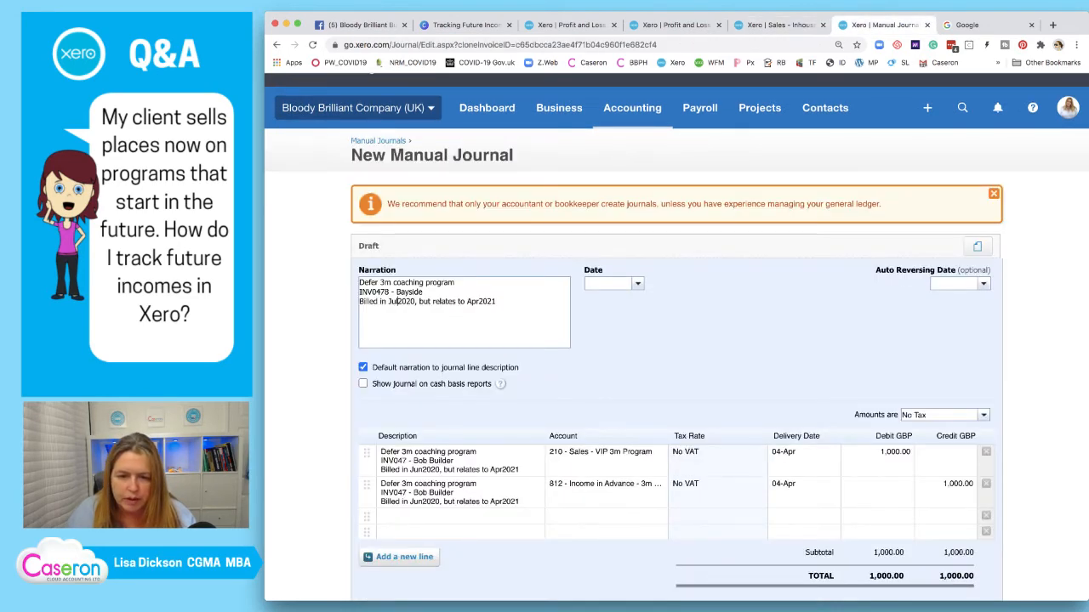
Reword the narration to Inhouse Course relating to Sep2020 and copy it
left_click_drag(455, 282, 392, 282)
left_click(456, 283)
type("i")
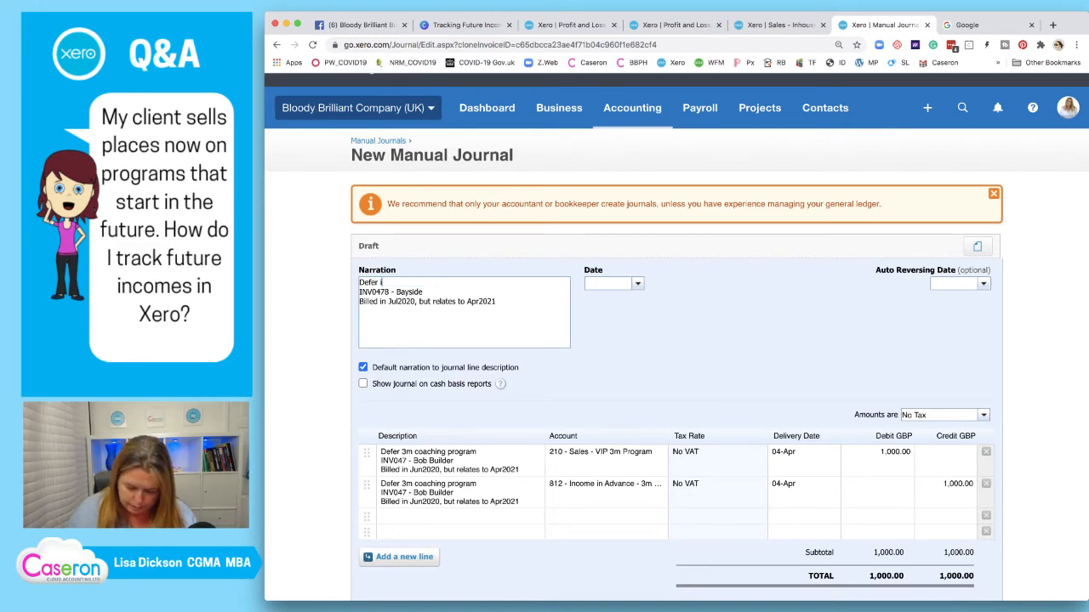
type("nhouse Course")
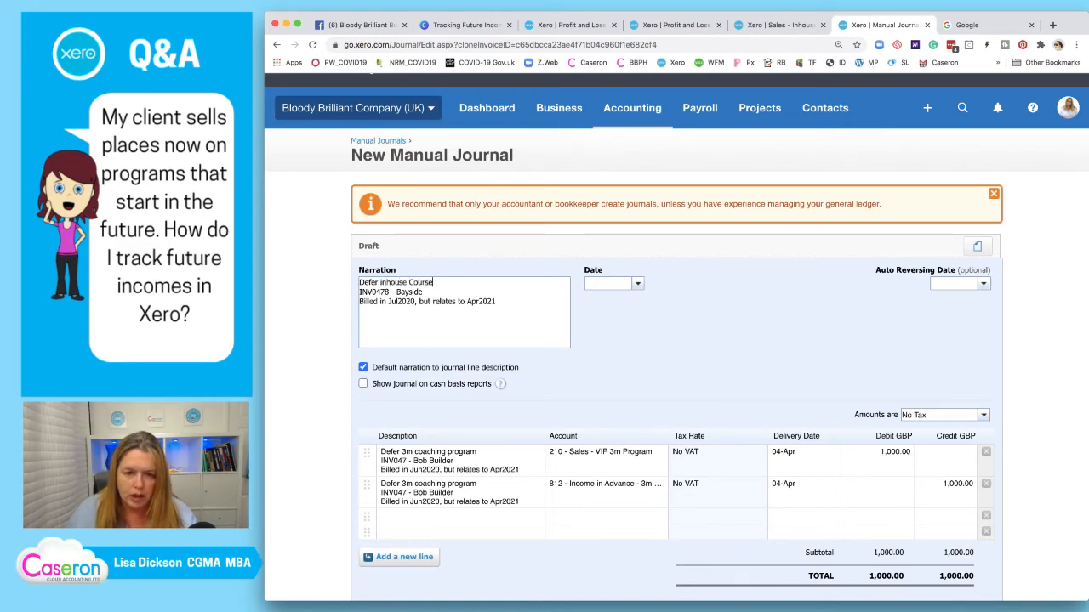
scroll(502, 304, "up", 1)
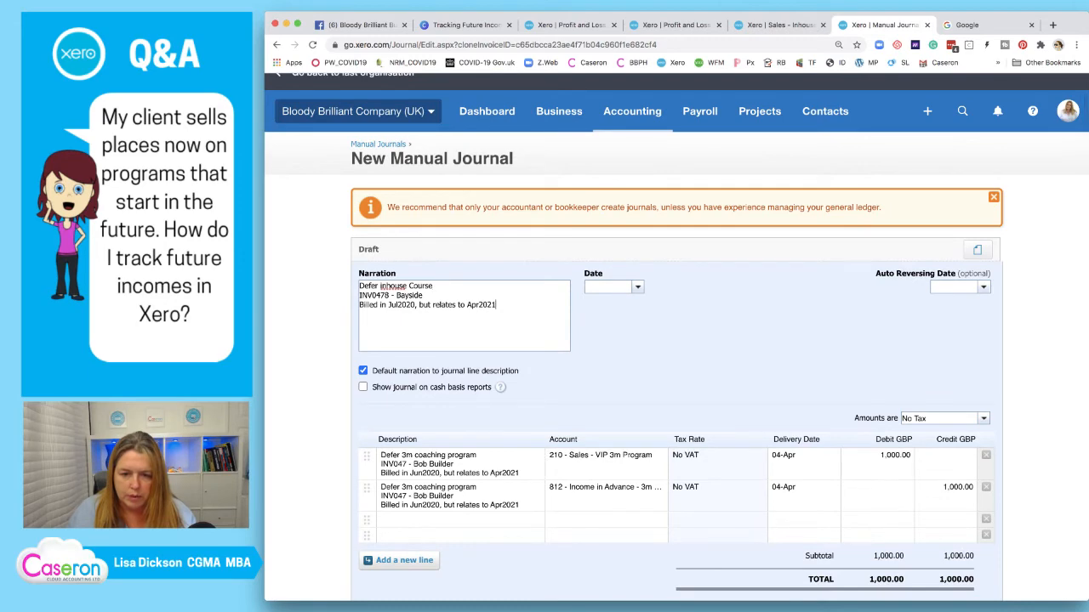
left_click_drag(496, 305, 473, 304)
type("Sep")
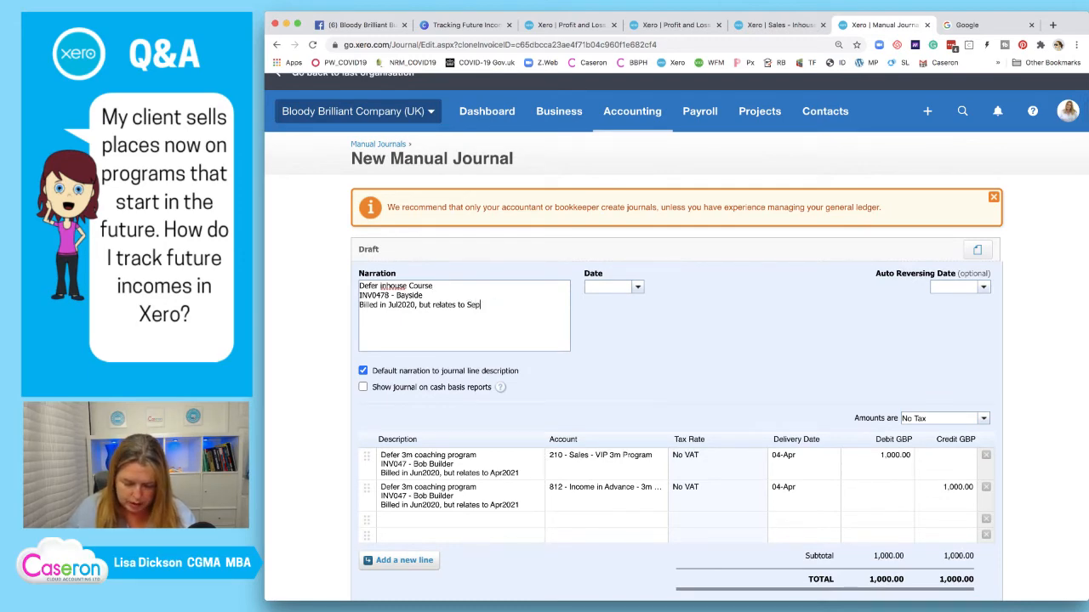
type("202")
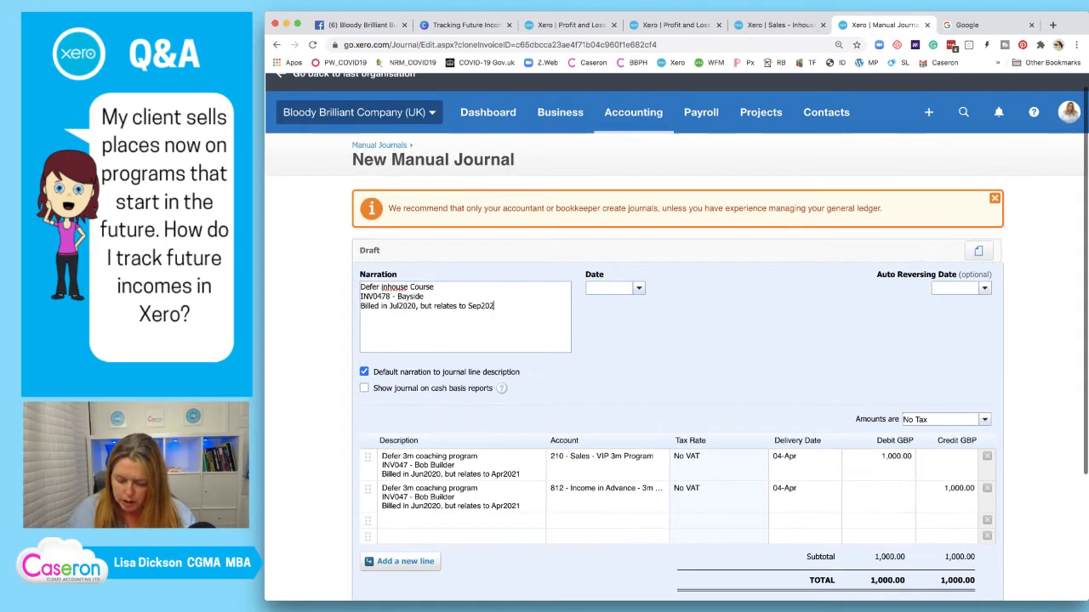
type("0")
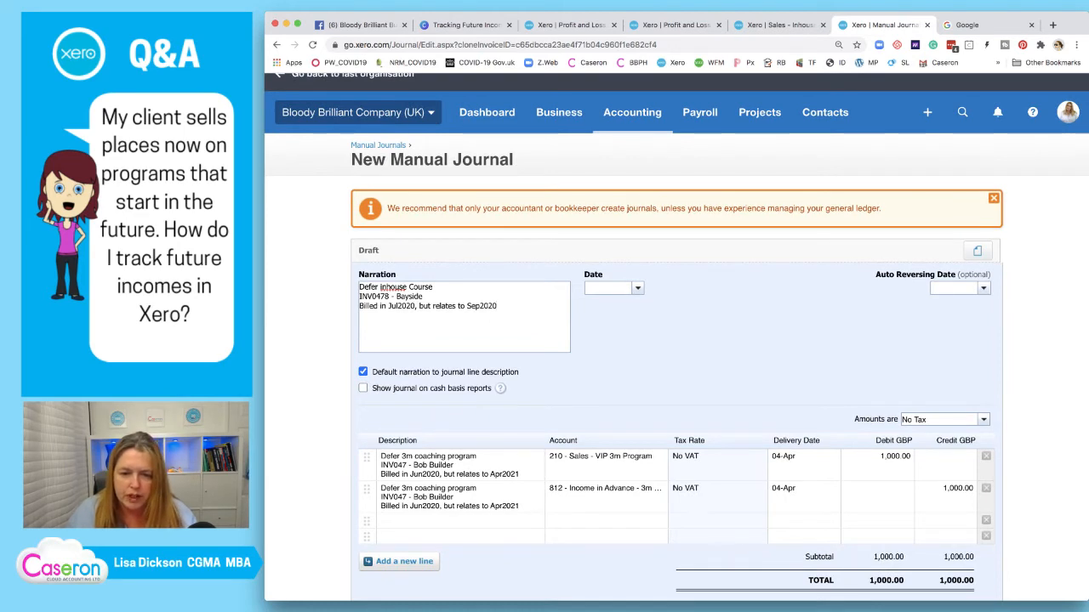
key("super+a")
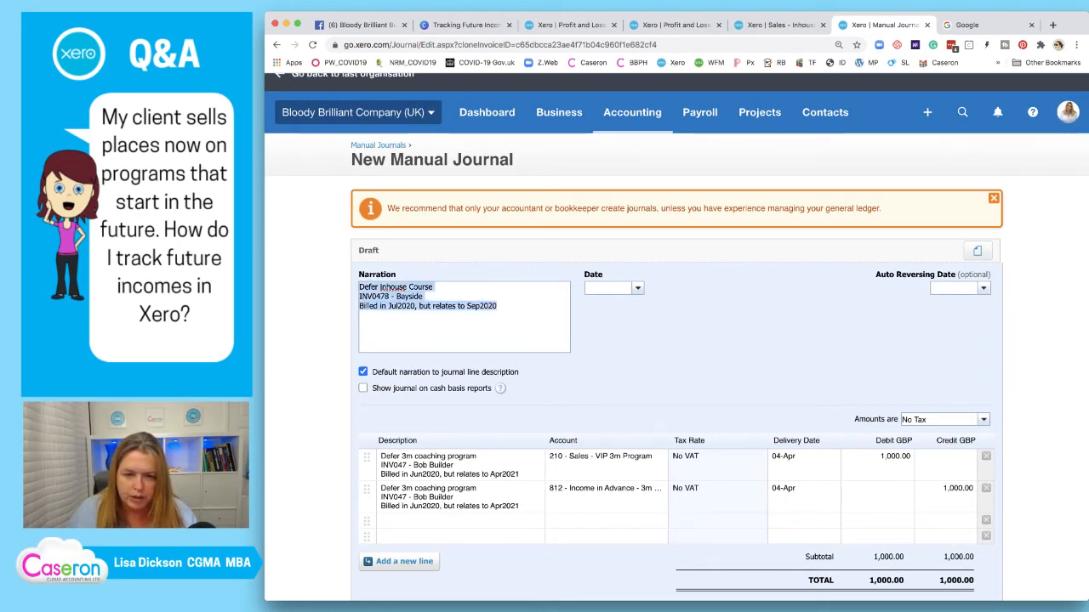
left_click(382, 287)
key("BackSpace")
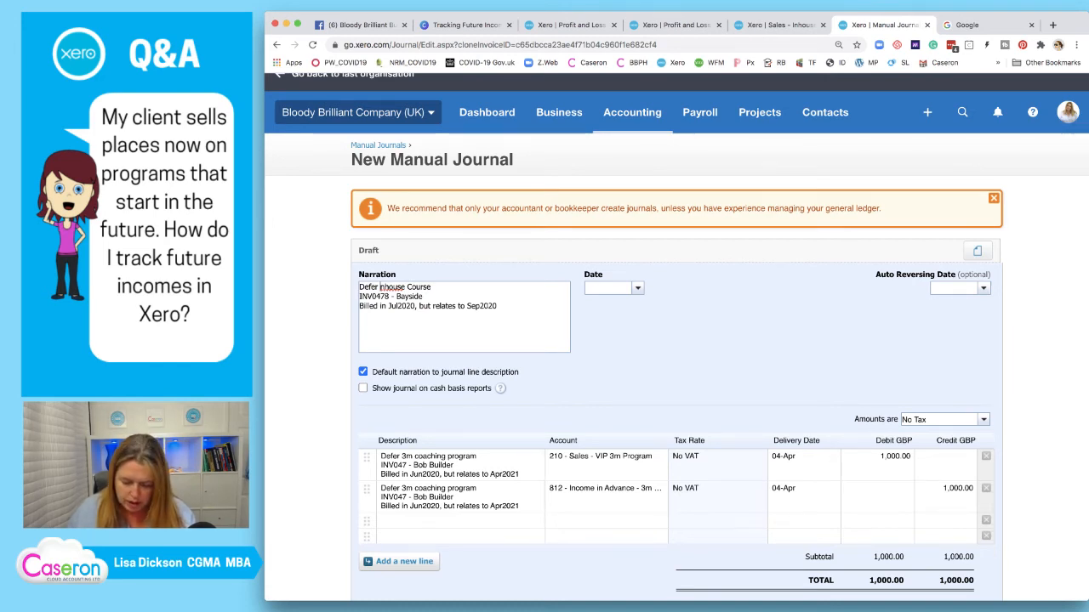
type("I")
key("super+a")
key("super+c")
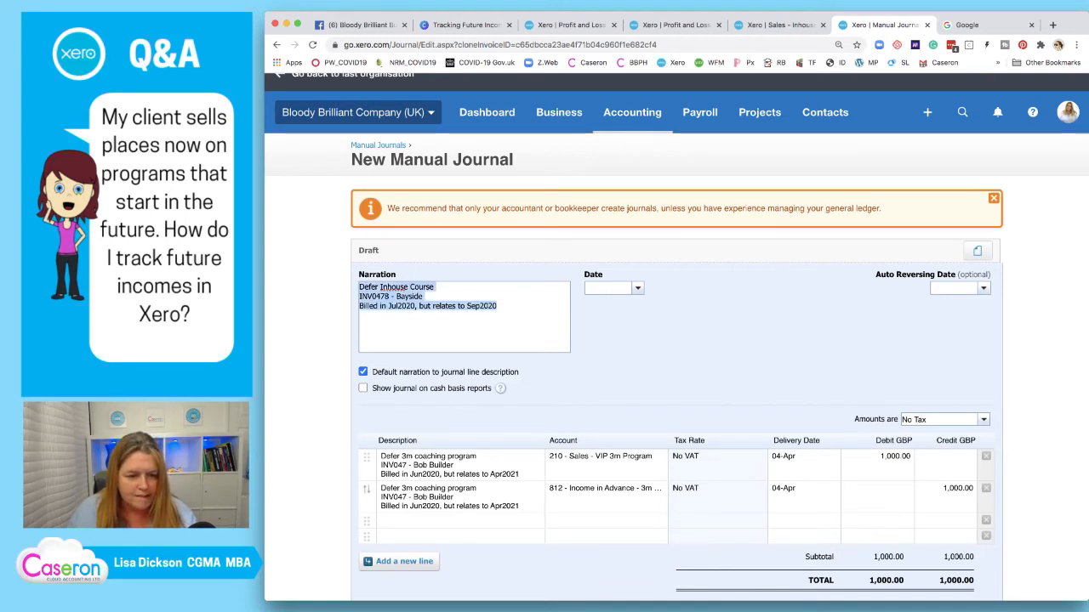
Paste the narration into both line descriptions
left_click(412, 497)
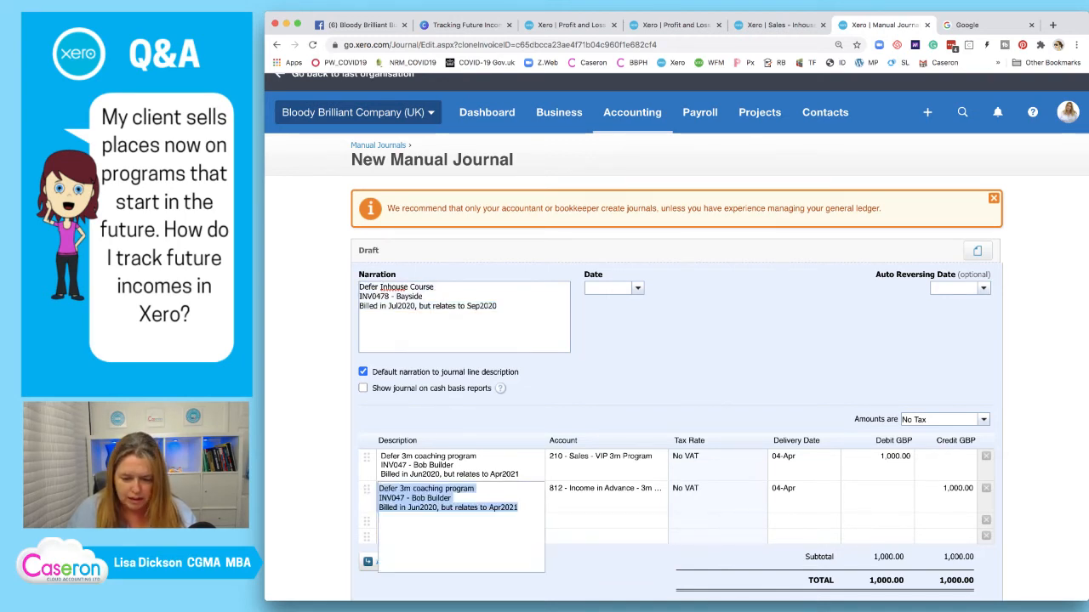
key("super+v")
left_click(400, 466)
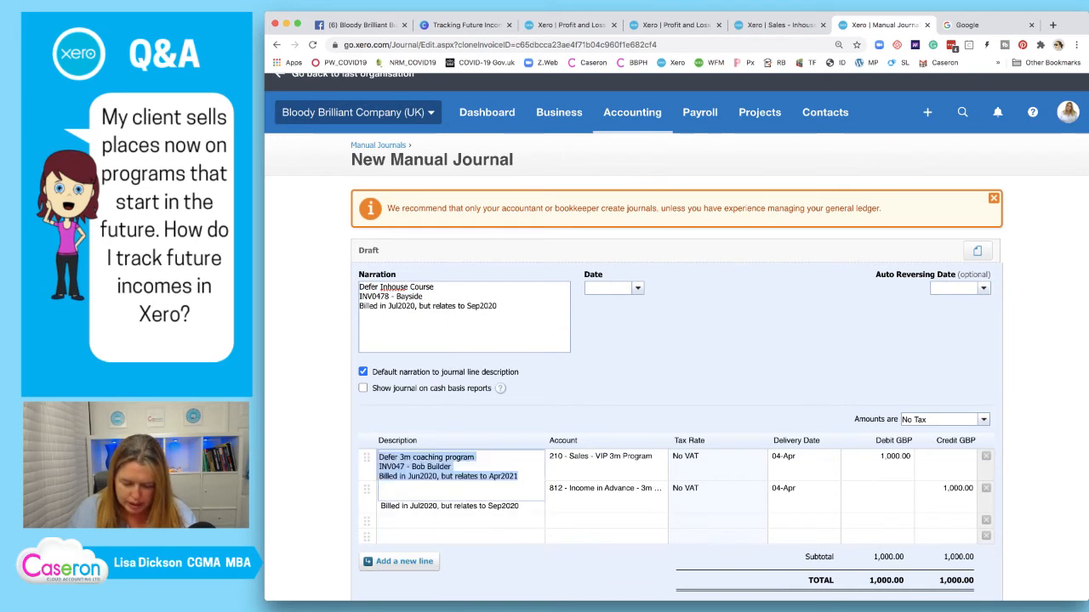
key("super+v")
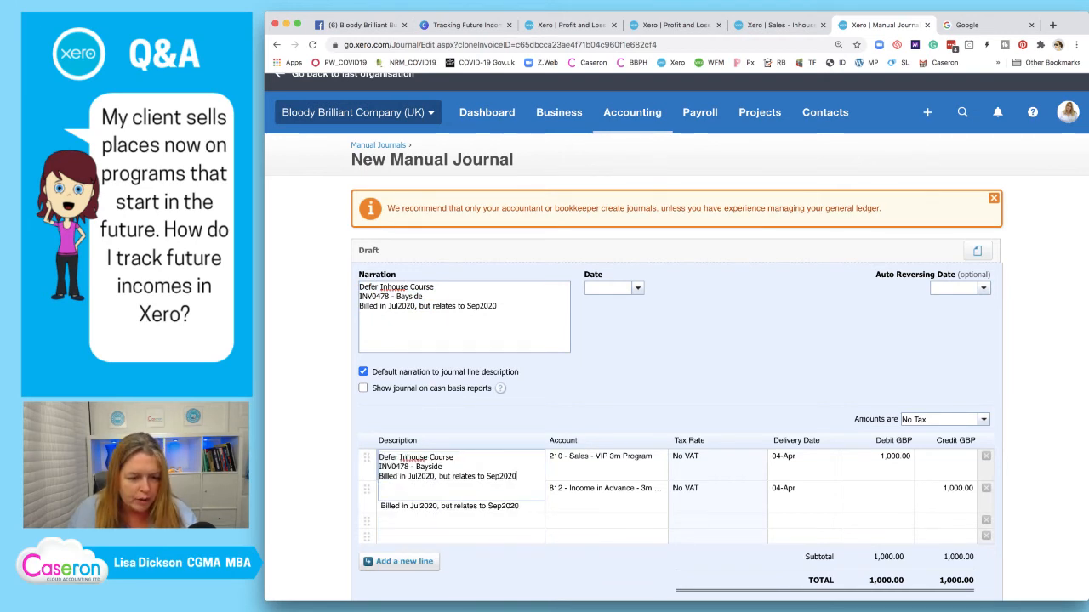
key("Escape")
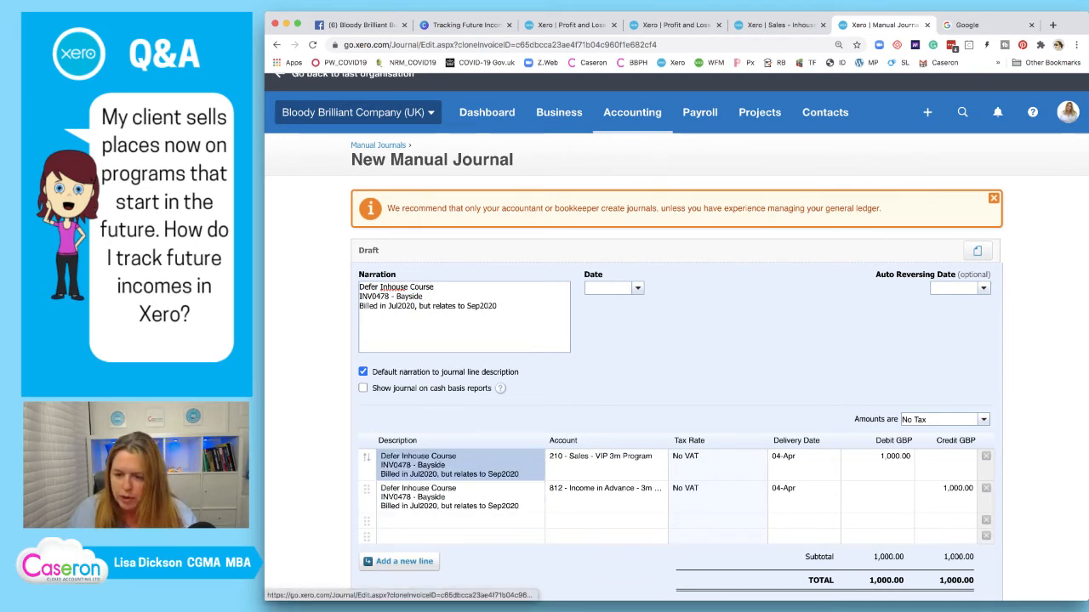
Set both journal lines' delivery dates to 09-Sep
left_click(798, 460)
type("09")
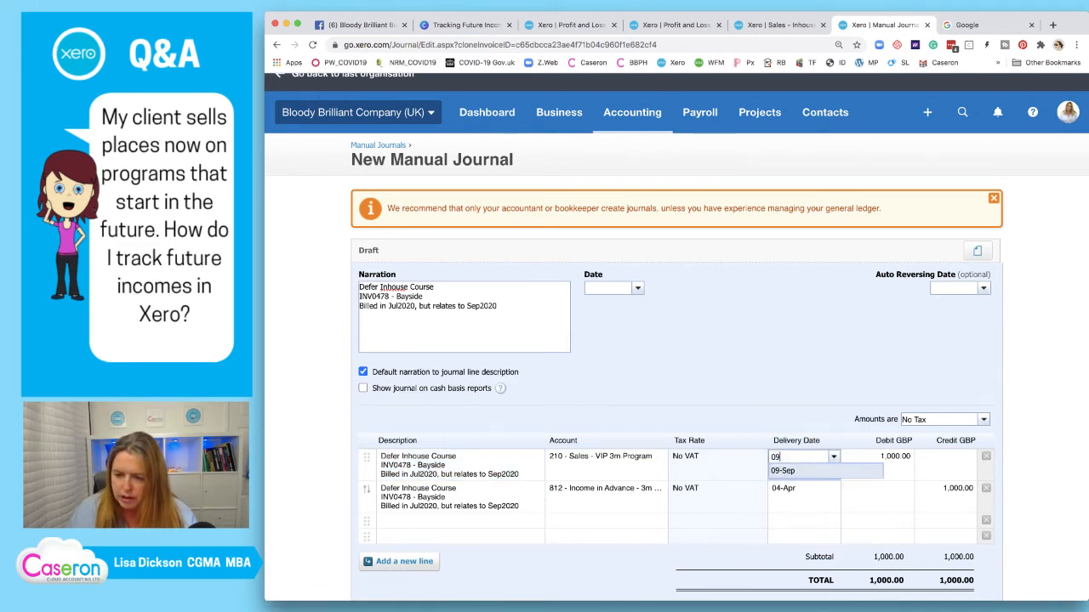
key("Return")
left_click(798, 492)
type("09")
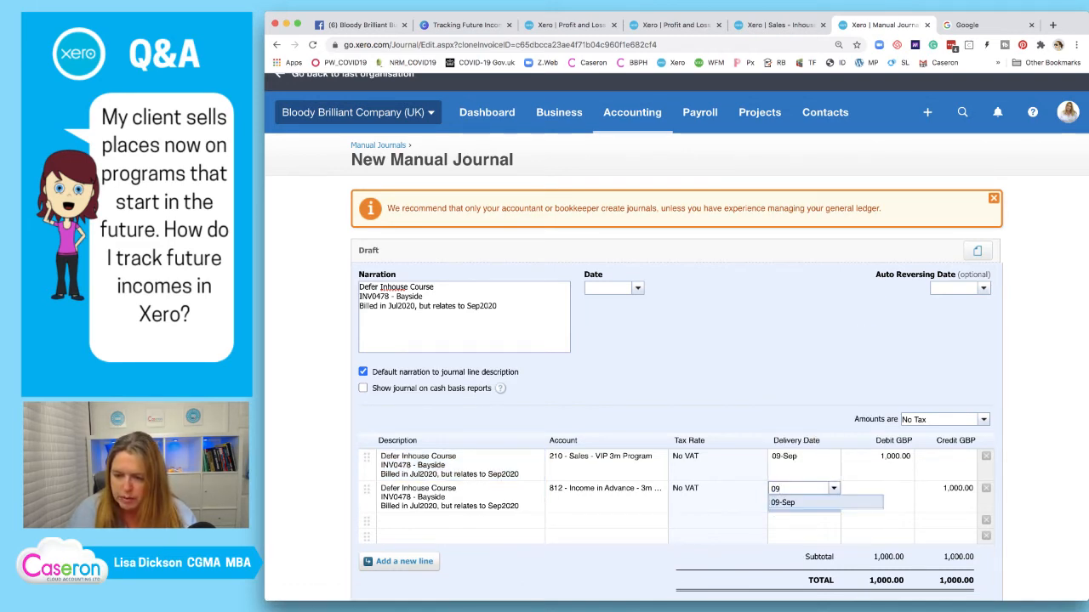
key("Return")
left_click(604, 458)
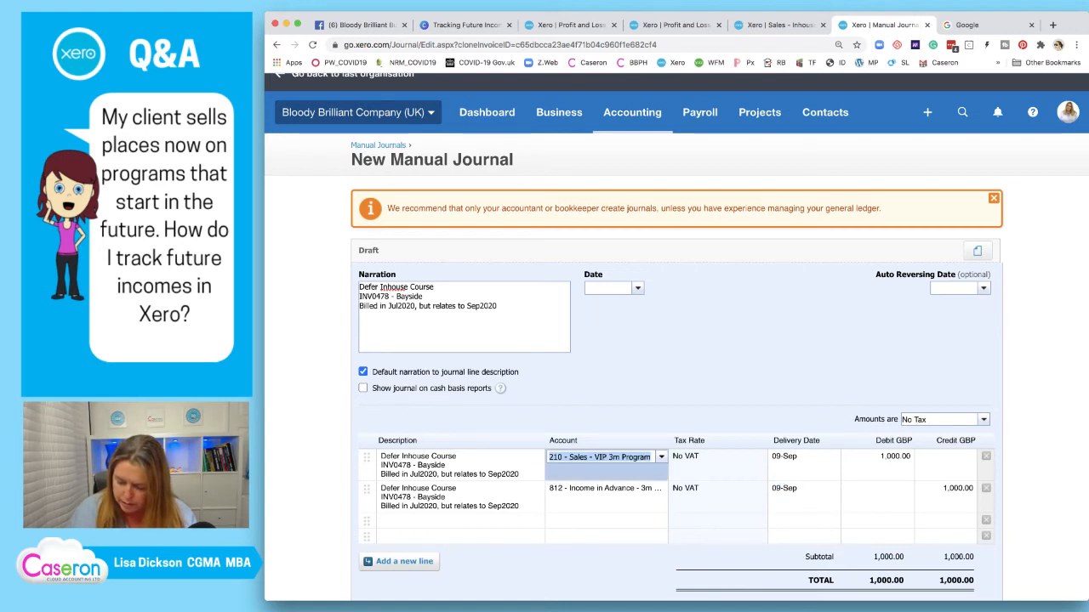
Set the accounts to 212 Sales - Inhouse Courses and 811 Income In Advance - Courses
type("2")
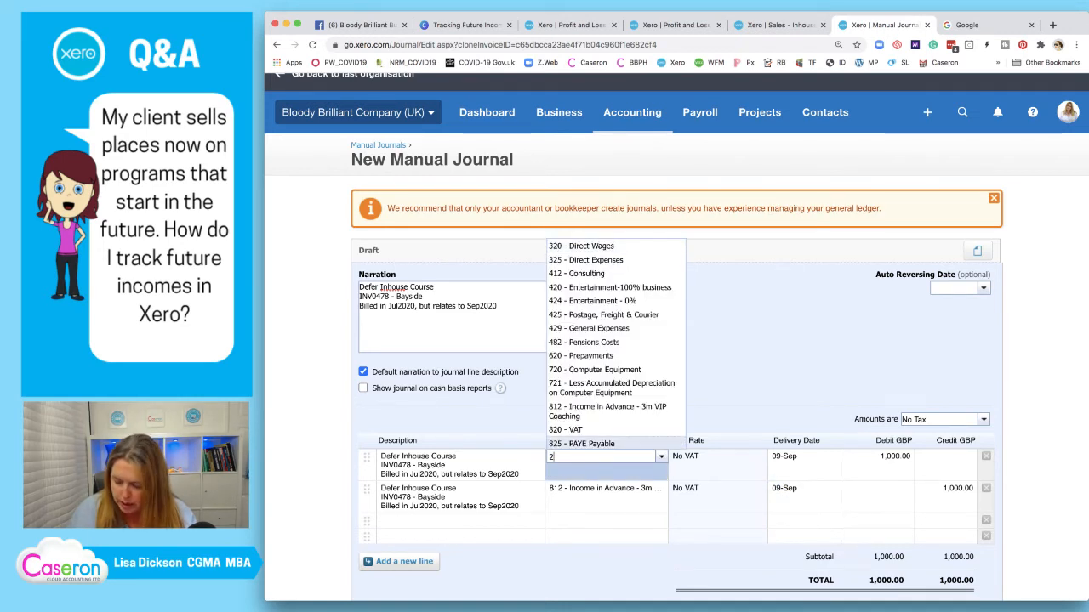
type("1")
key("Down")
key("Down")
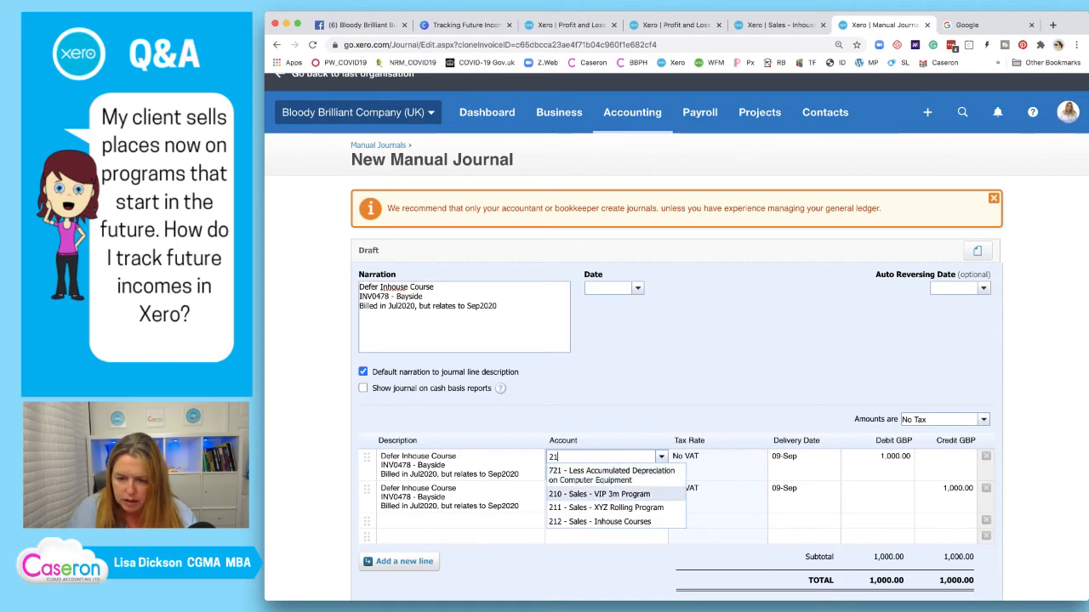
key("Down")
key("Return")
key("Return")
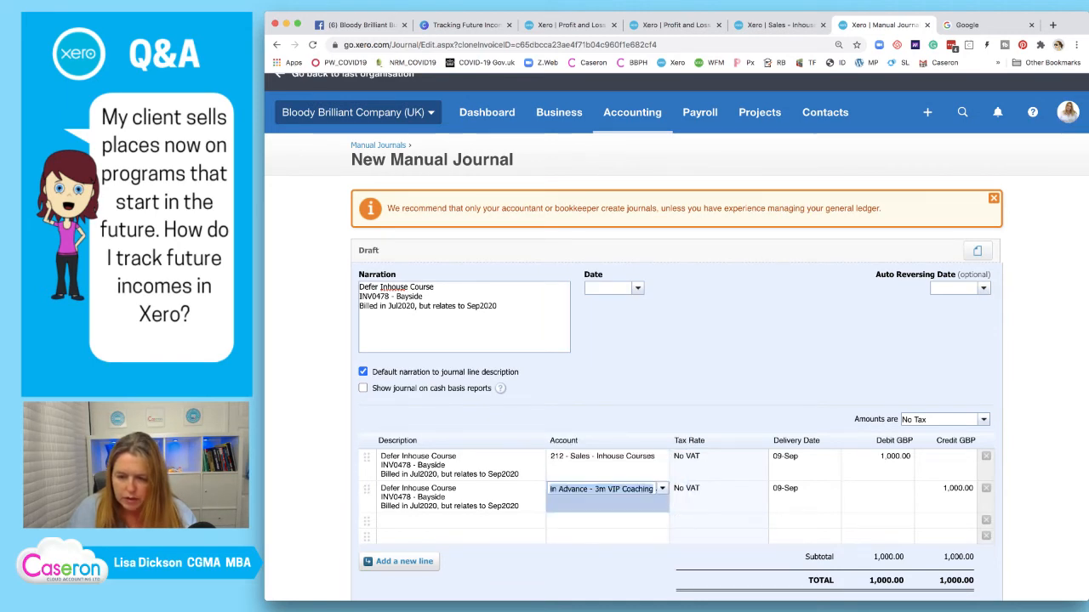
type("26")
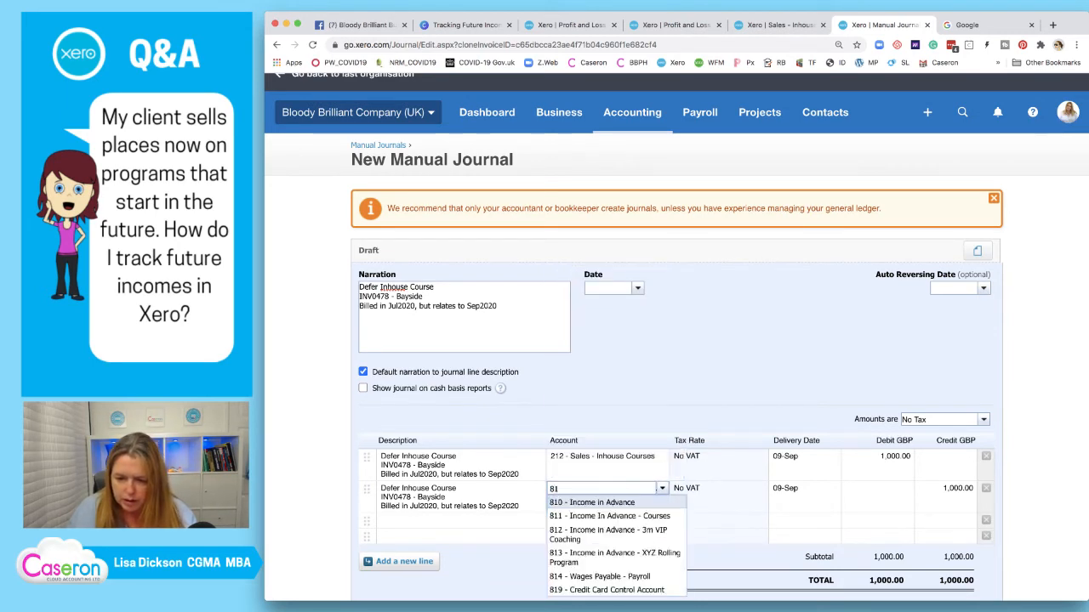
key("Down")
key("Return")
key("Return")
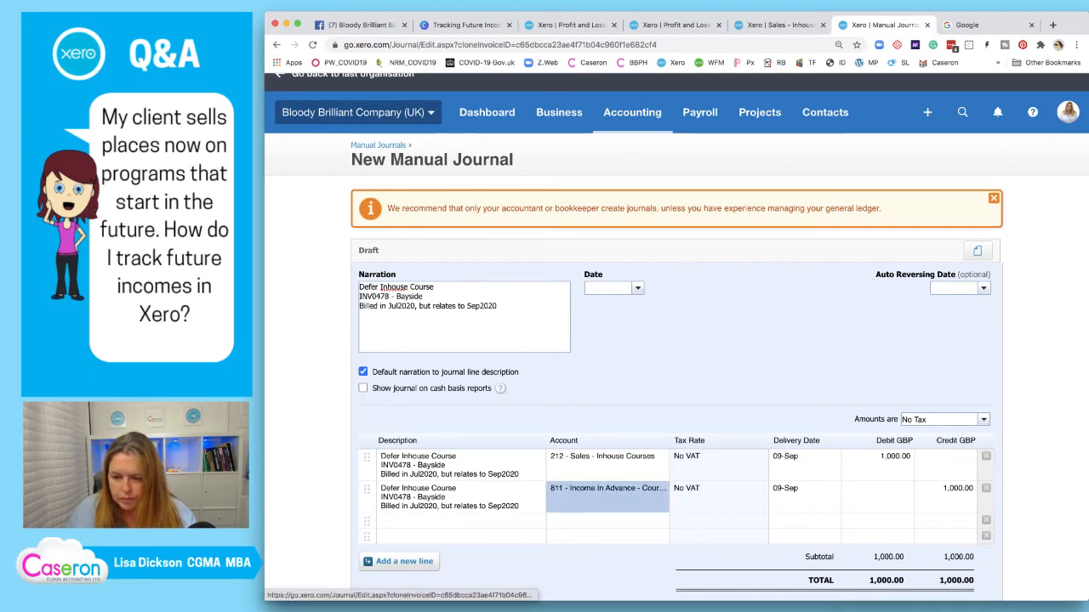
Enter 6,250 as the first line's debit and the second line's credit
left_click(885, 460)
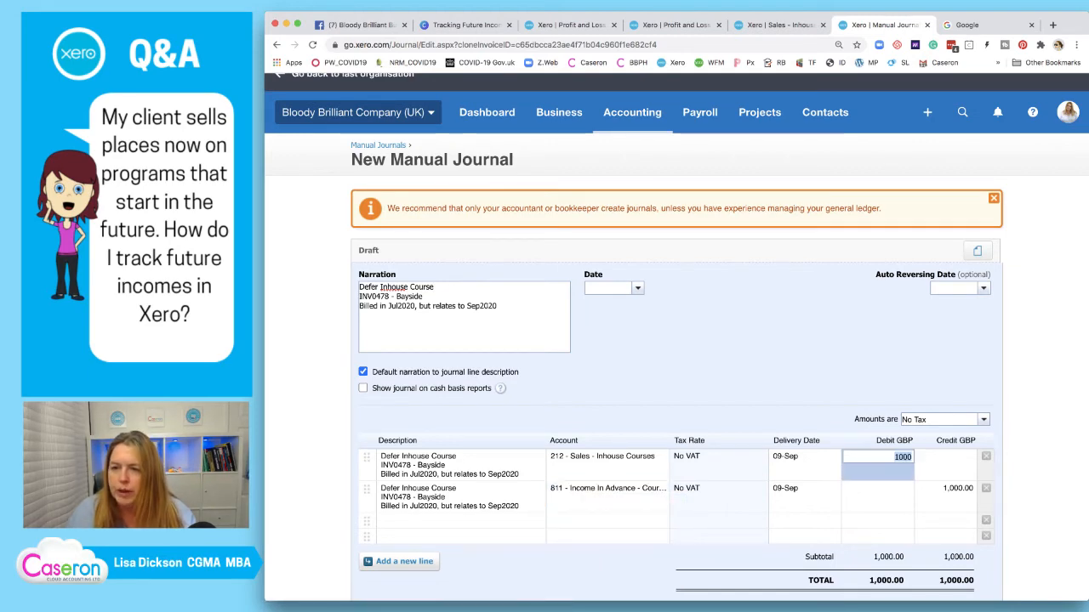
key("ctrl+shift+Tab")
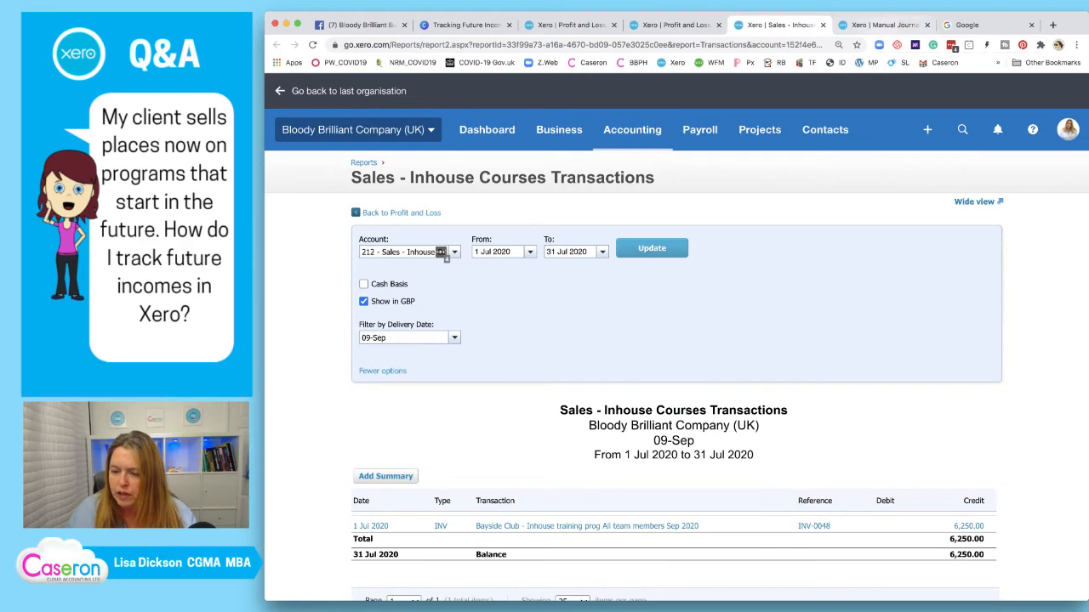
key("ctrl+Tab")
type("6250")
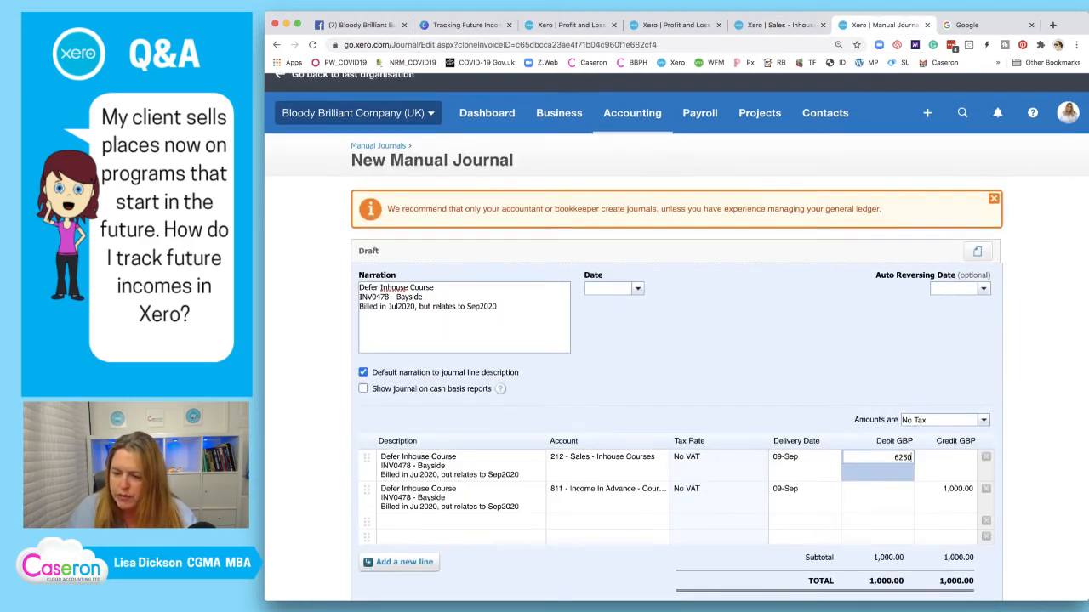
scroll(946, 495, "up", 1)
left_click(946, 495)
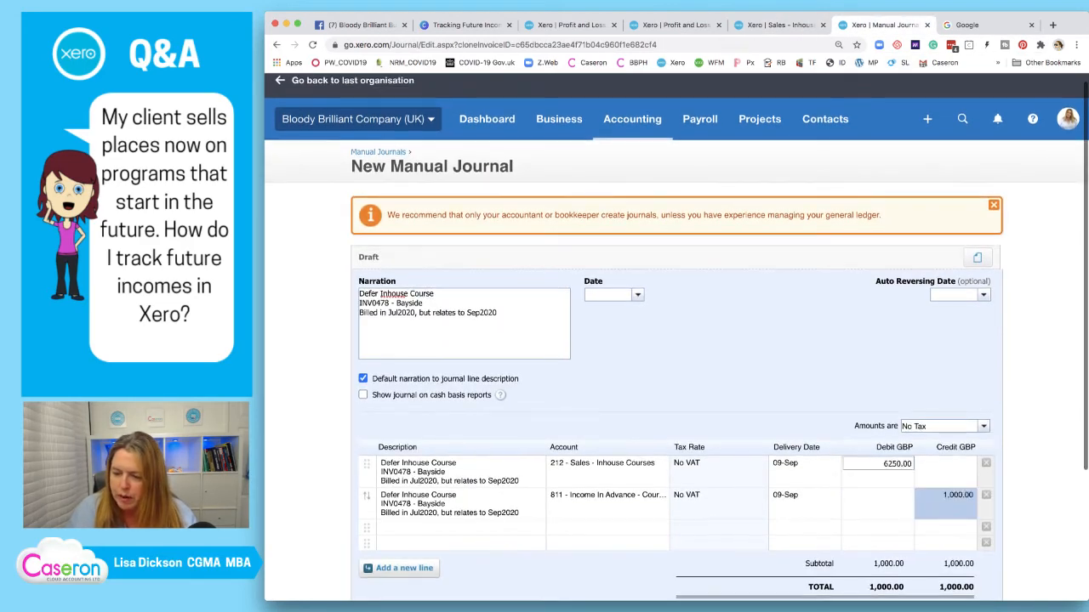
type("6250")
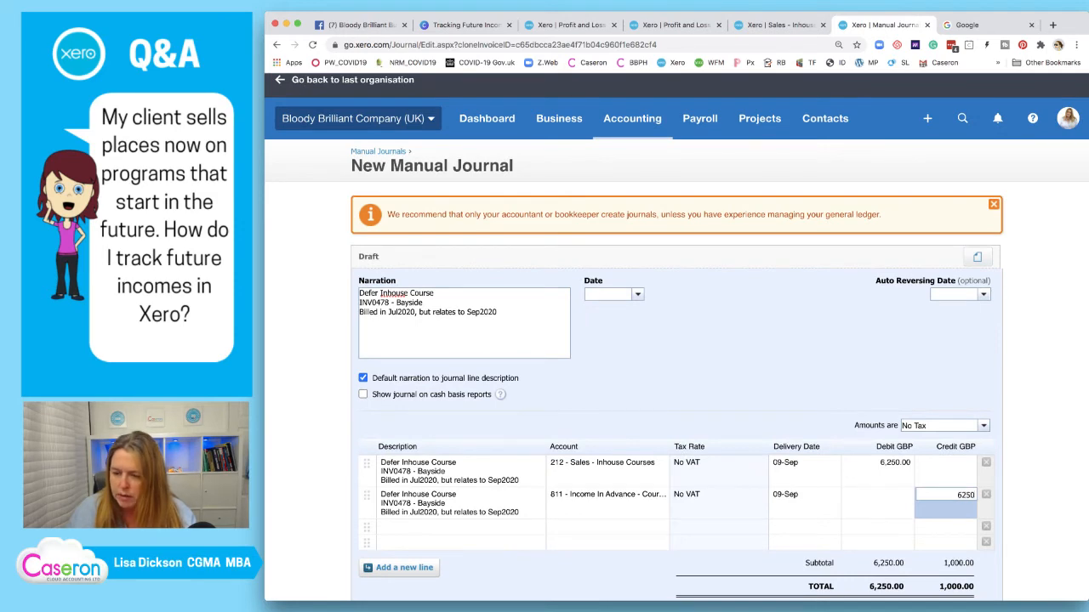
key("Return")
scroll(676, 339, "down", 1)
left_click(607, 228)
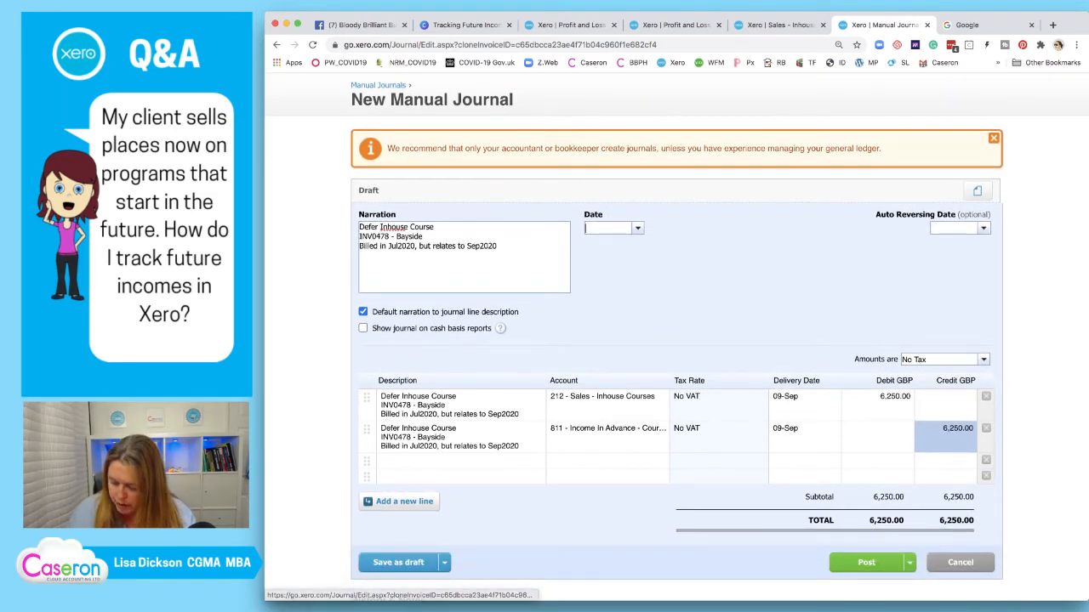
Date the journal 31/07/2020, set auto-reversal to 01/09/2020, and post it
type("31/07/2")
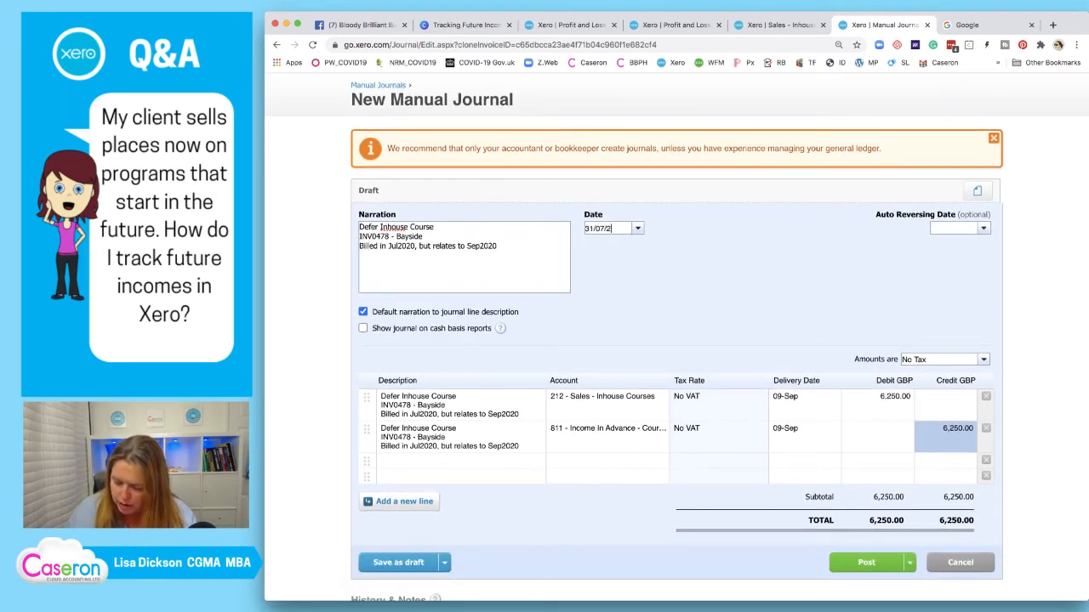
type("02")
key("BackSpace")
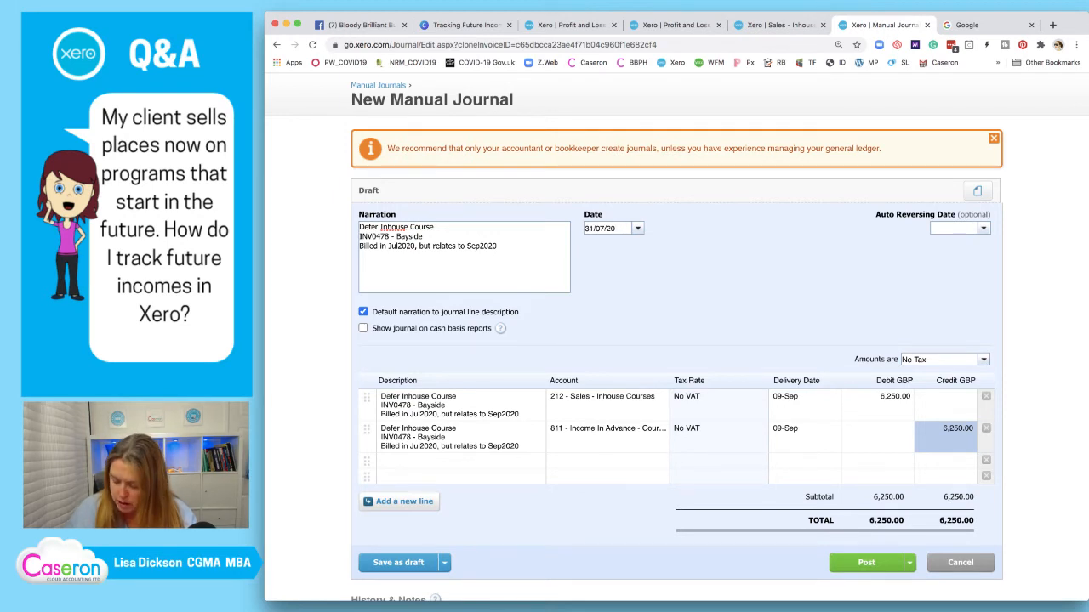
type("2020")
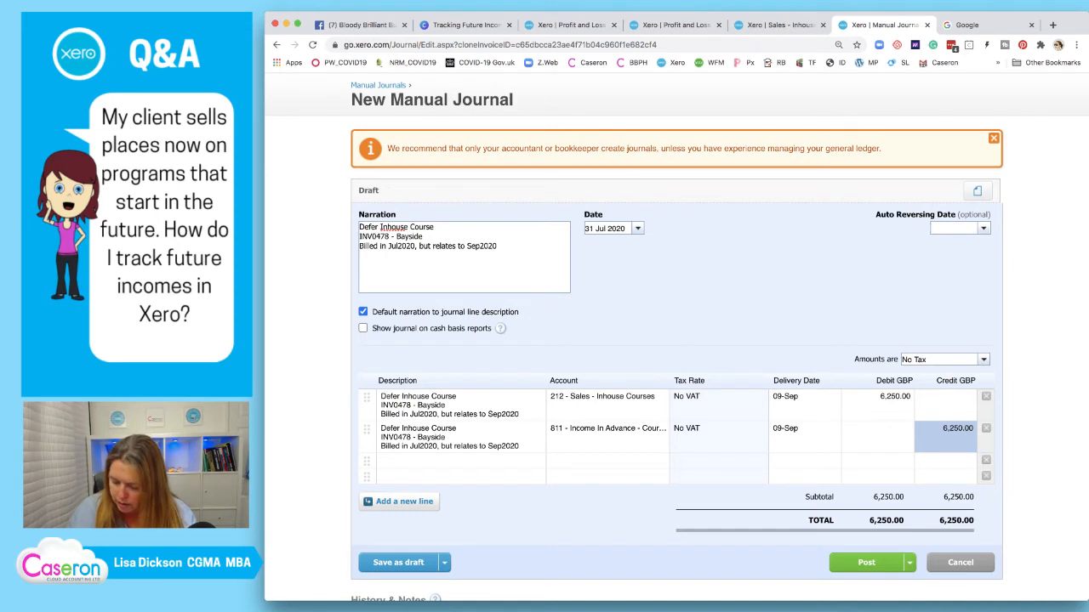
type("1/09/2020")
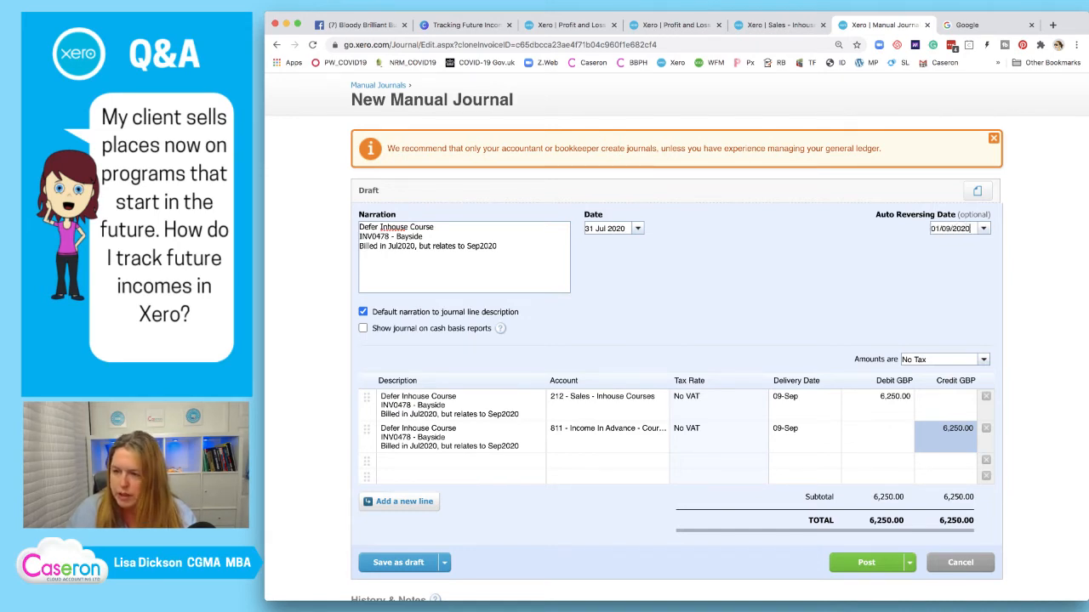
left_click(866, 563)
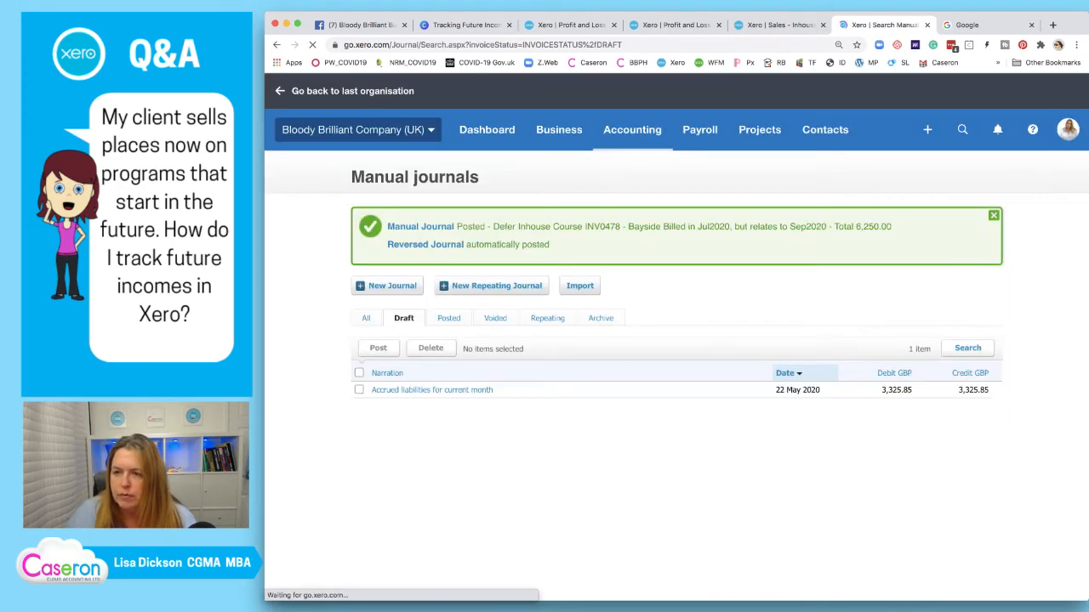
Refresh and close the Inhouse Courses report, then rerun the July Profit and Loss
left_click(779, 24)
left_click(652, 249)
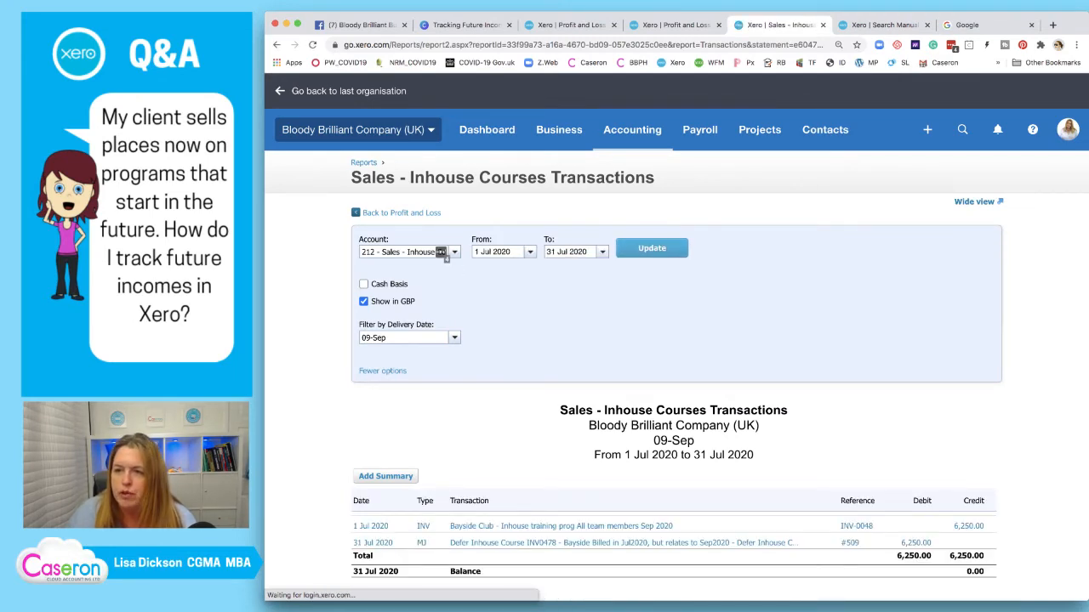
left_click(822, 24)
left_click(676, 25)
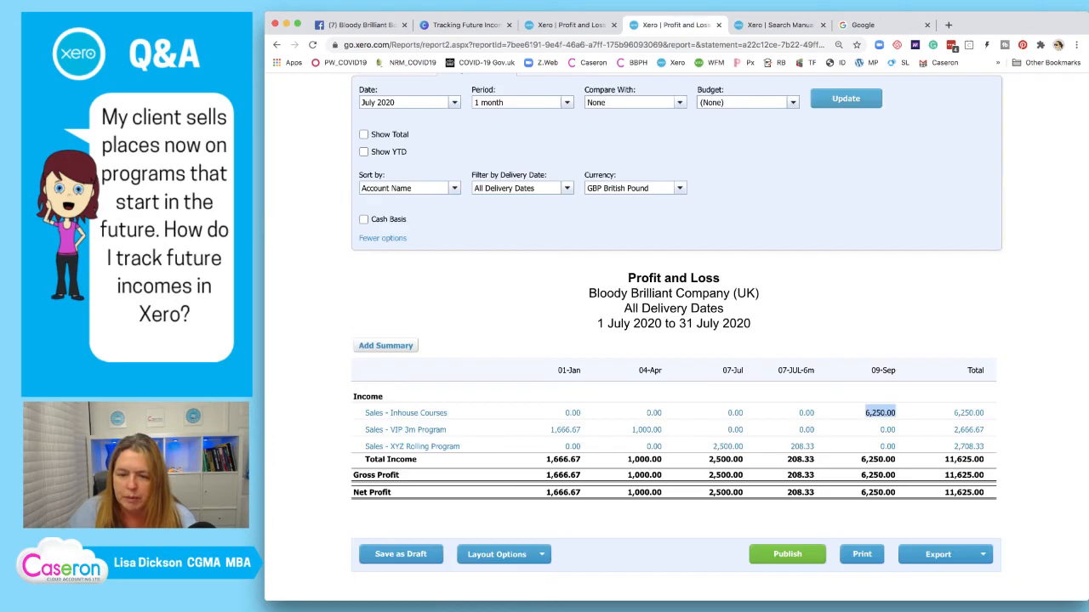
left_click(846, 99)
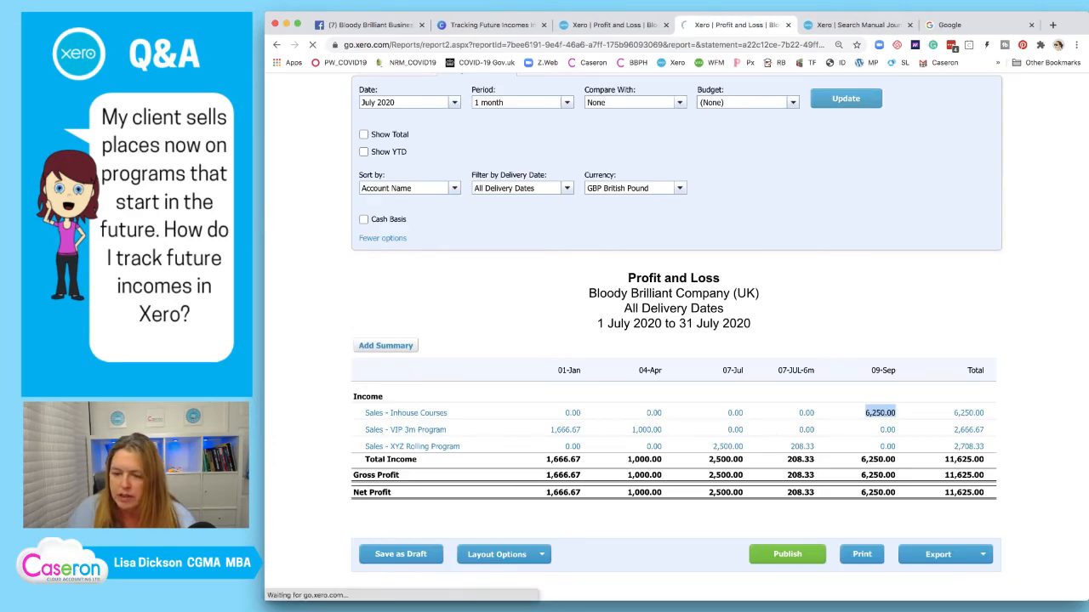
Open the 1,000.00 and 1,666.67 VIP 3m Program transactions in new tabs, then return to manual journals
scroll(793, 441, "down", 2)
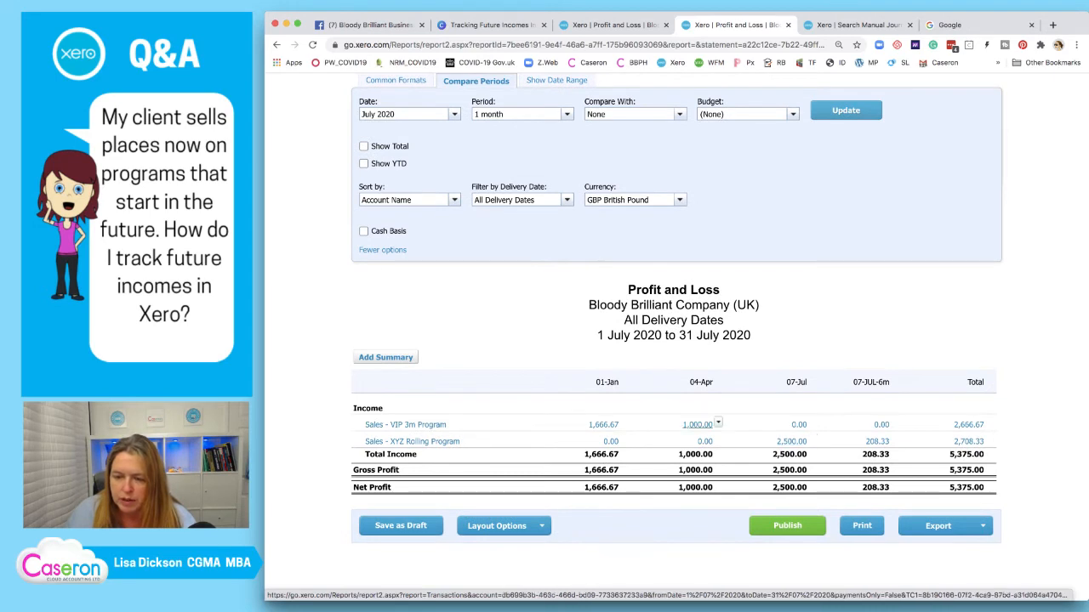
right_click(685, 424)
left_click(740, 398)
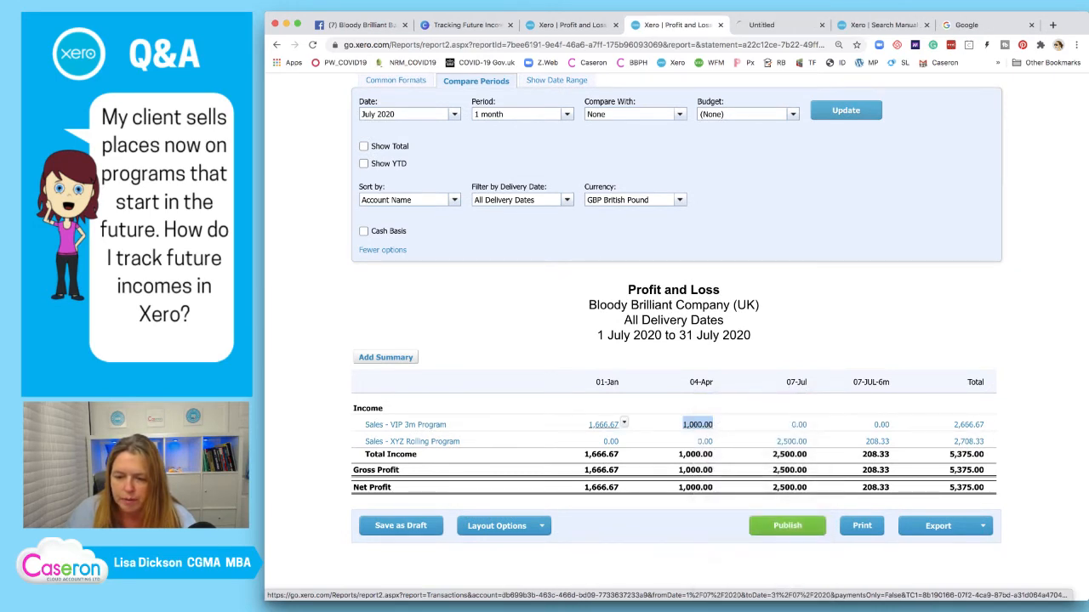
right_click(597, 424)
left_click(646, 398)
left_click(719, 25)
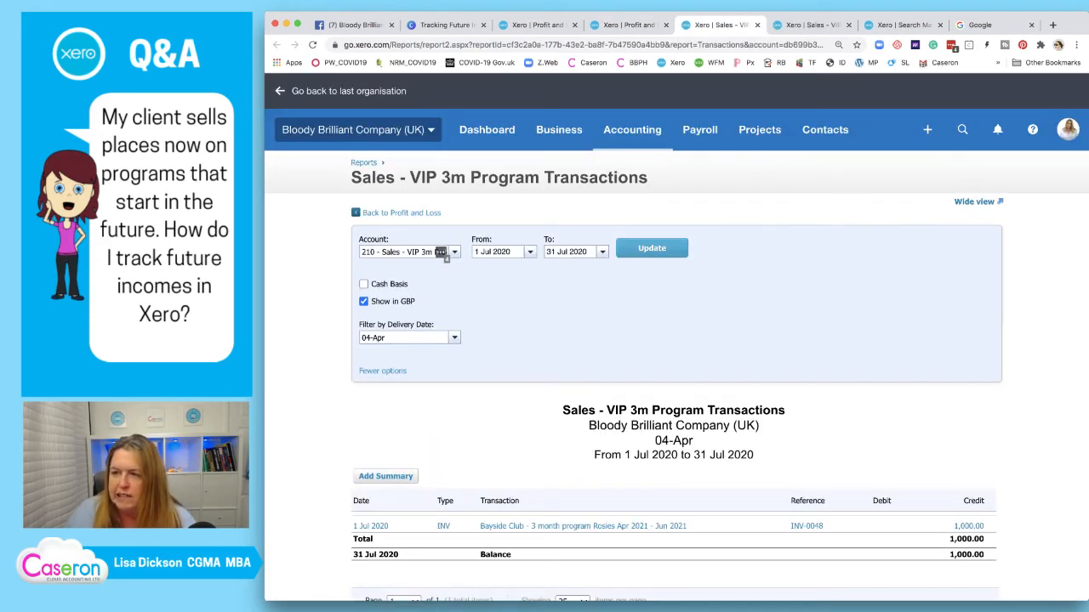
left_click(904, 24)
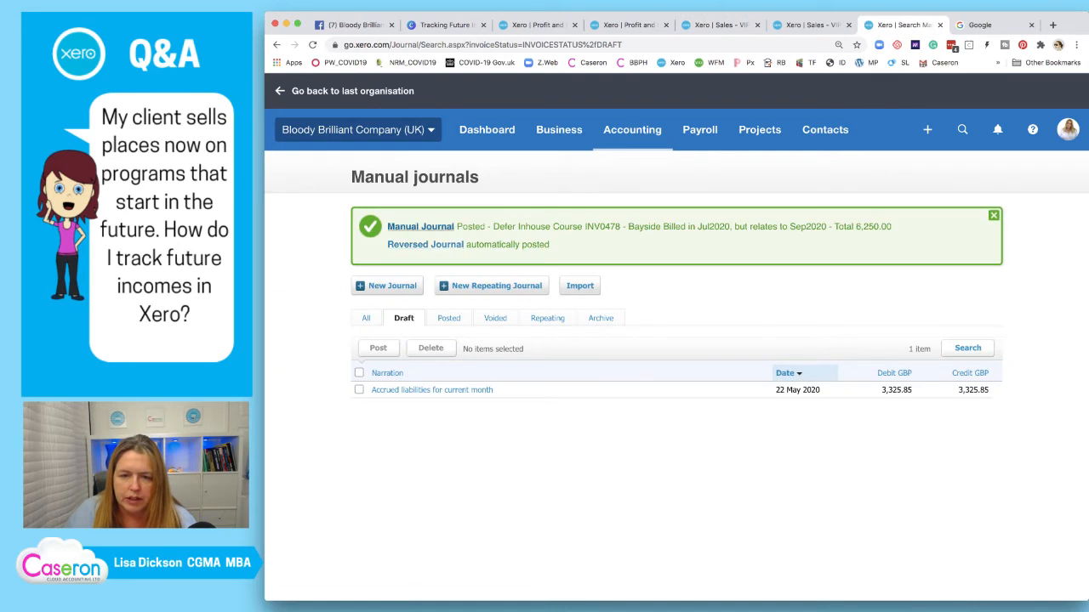
Copy posted Inhouse Course journal #509 into a new draft
left_click(420, 226)
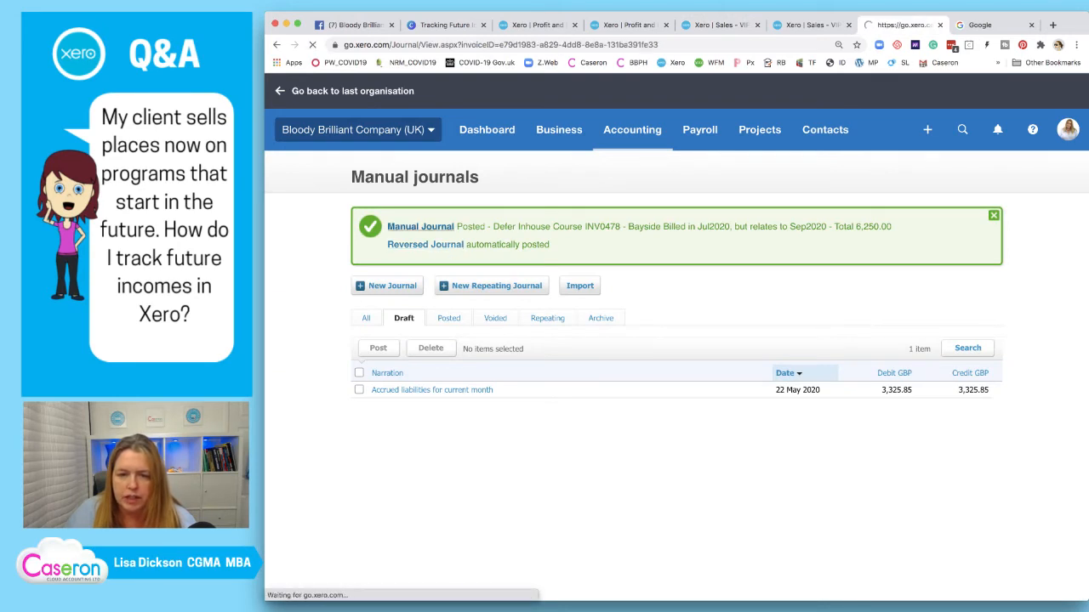
left_click(946, 217)
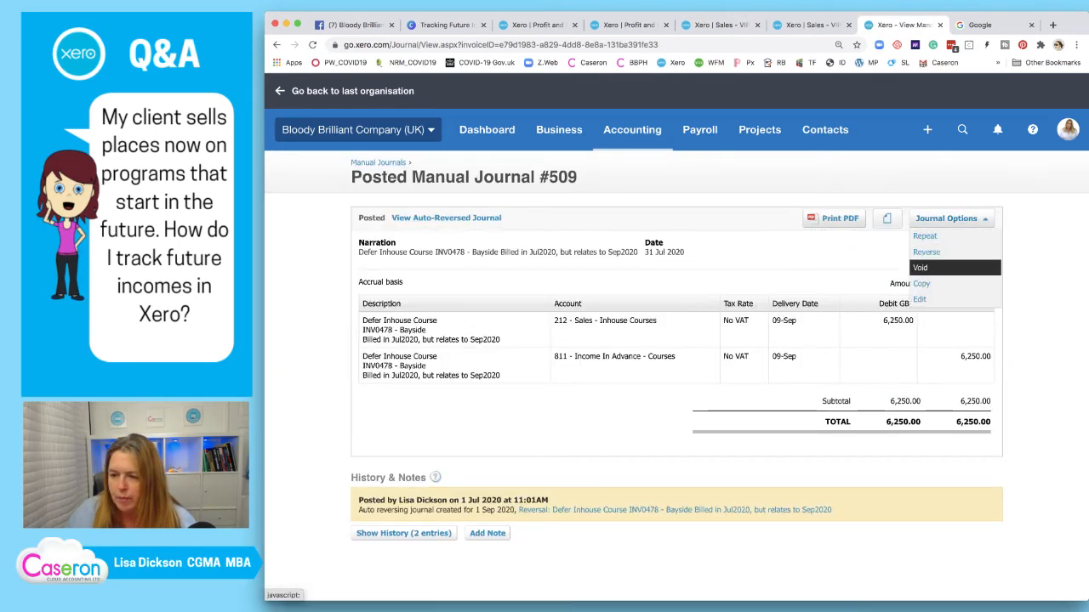
left_click(936, 281)
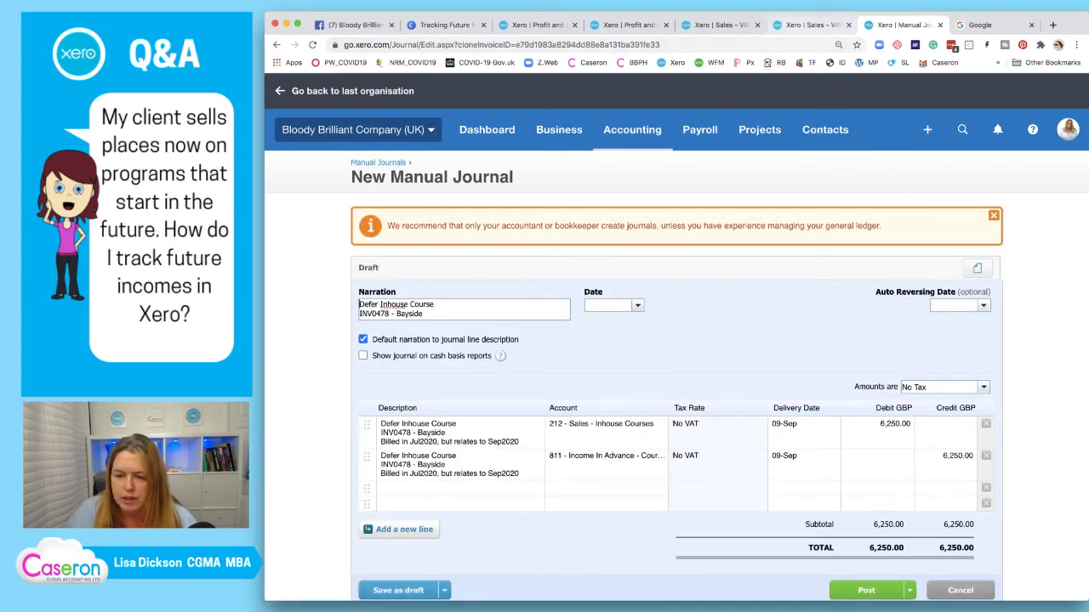
Replace 'Inhouse Course' with '3m Program' in the copied journal's narration
left_click(813, 25)
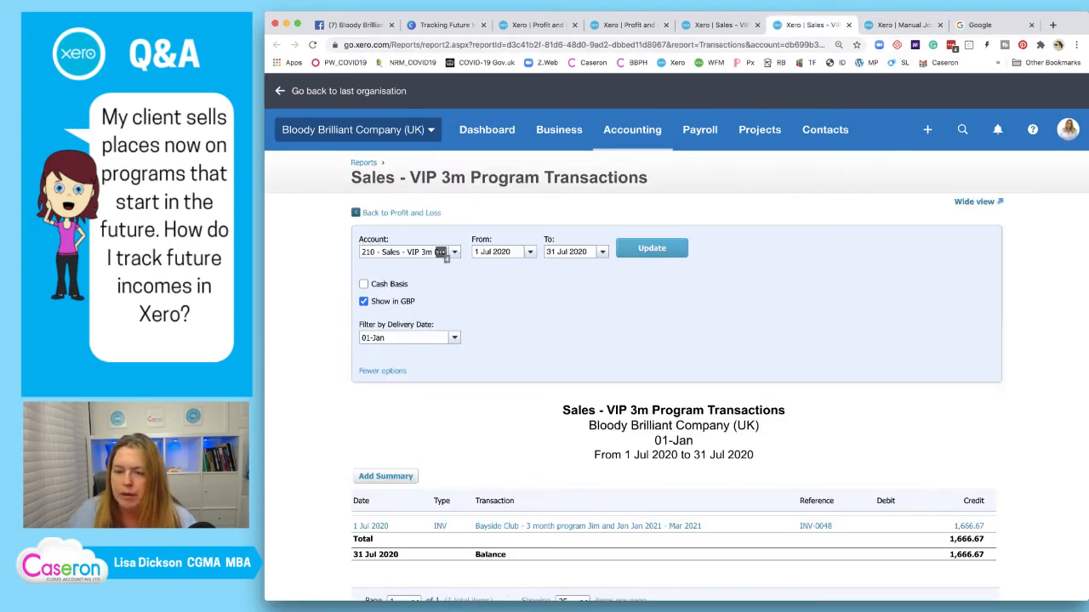
key("ctrl+Tab")
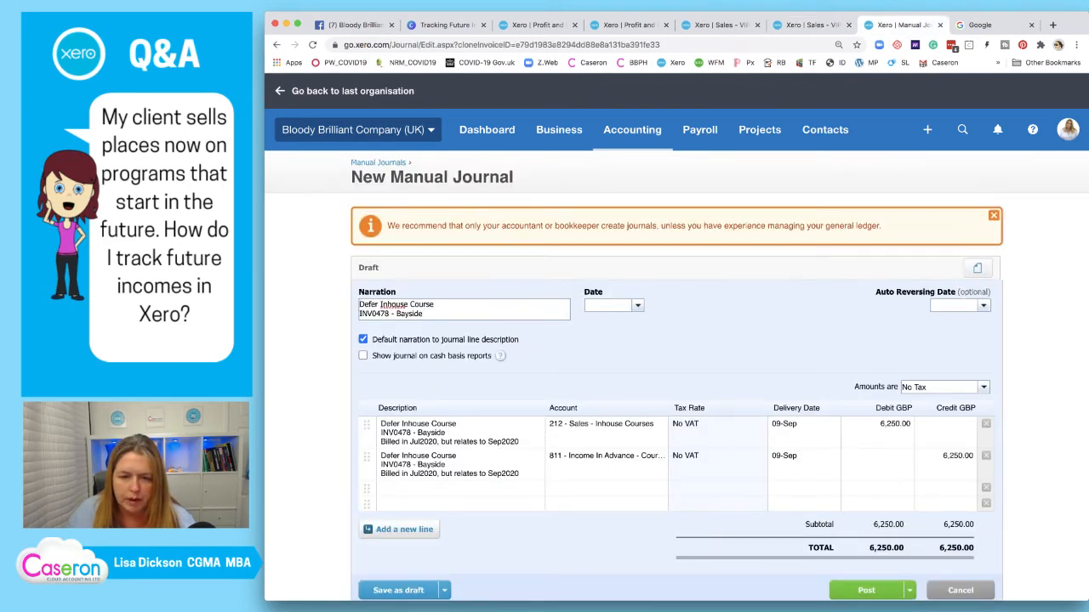
left_click_drag(380, 304, 434, 305)
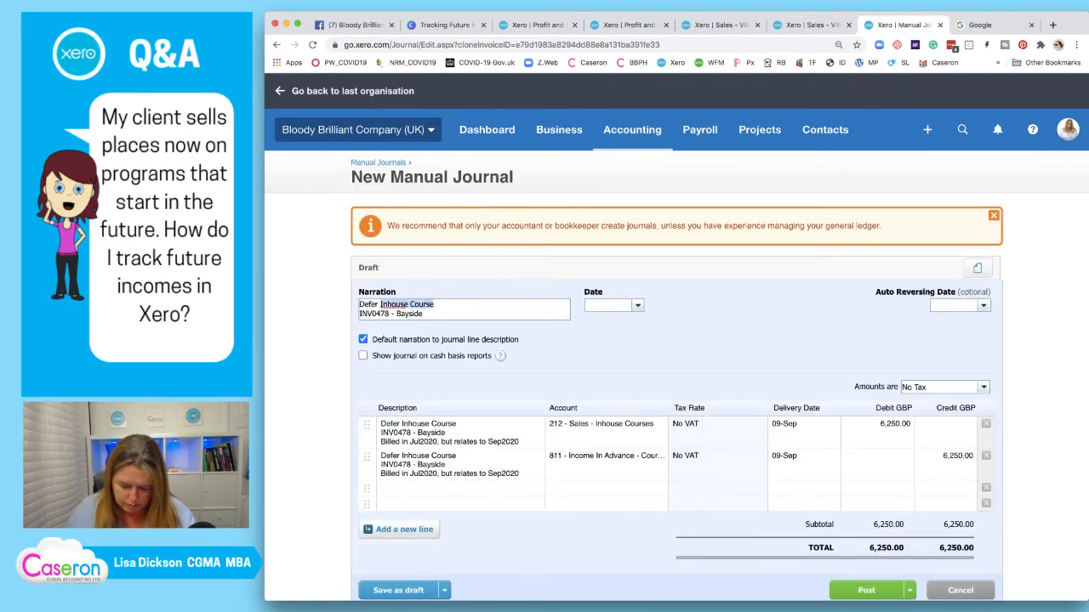
type("3m Program")
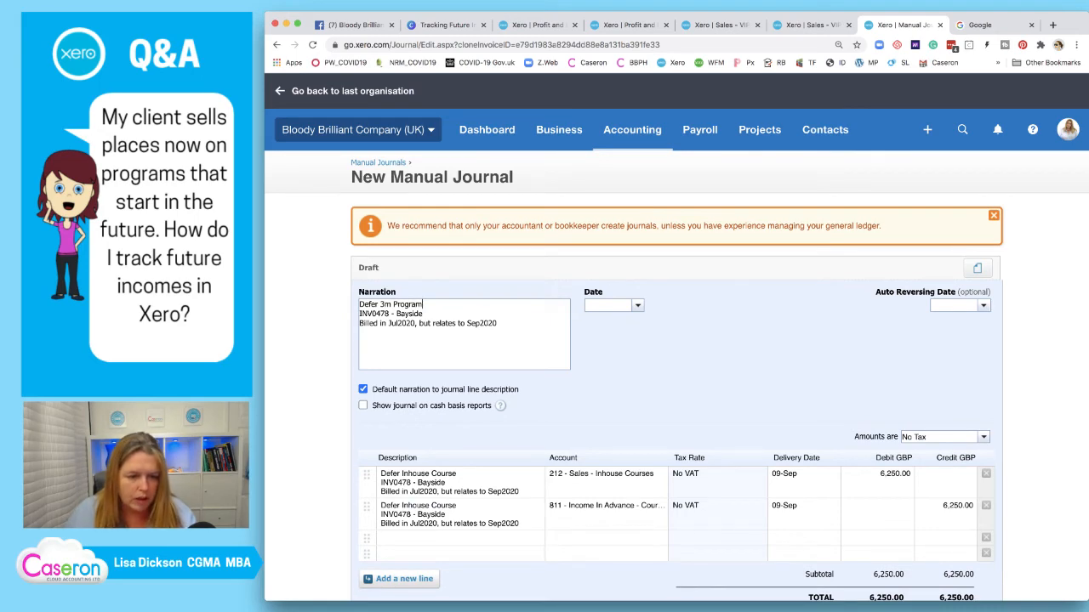
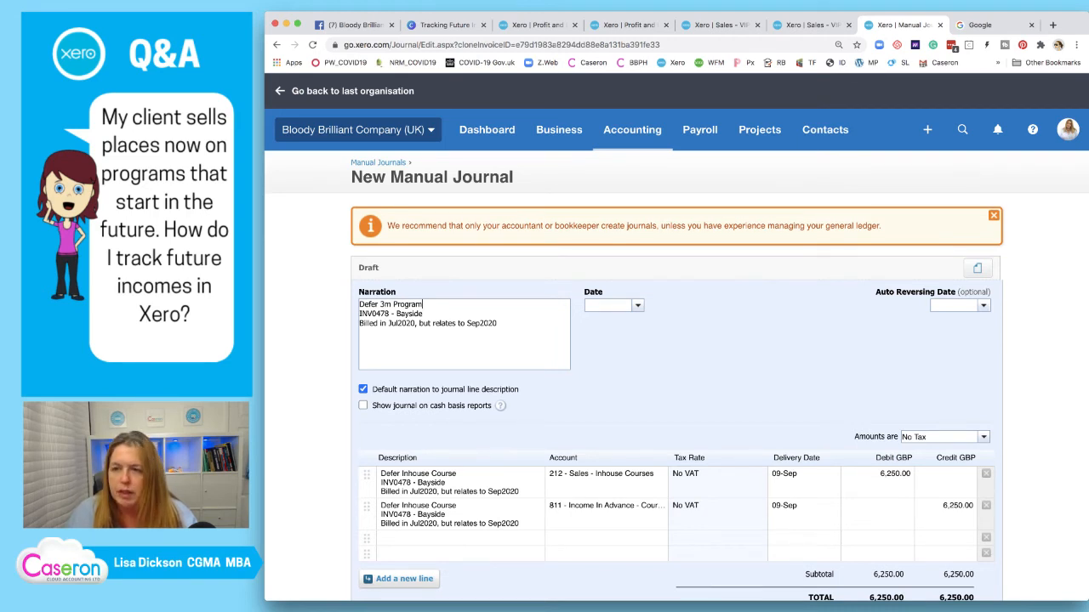
Correct the narration's invoice number from INV0478 to INV048
left_click(812, 25)
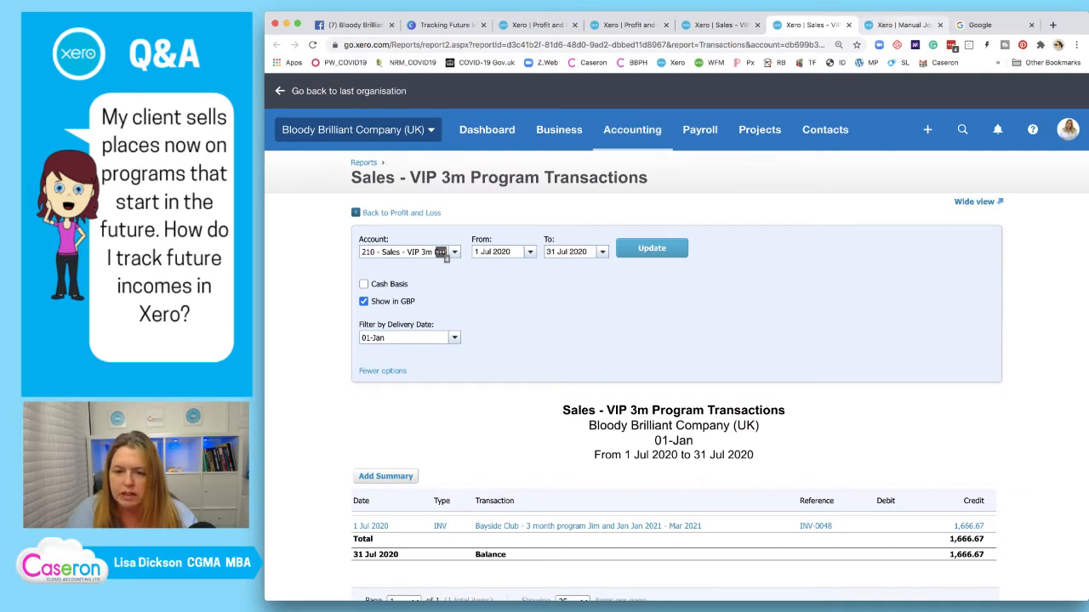
left_click(902, 25)
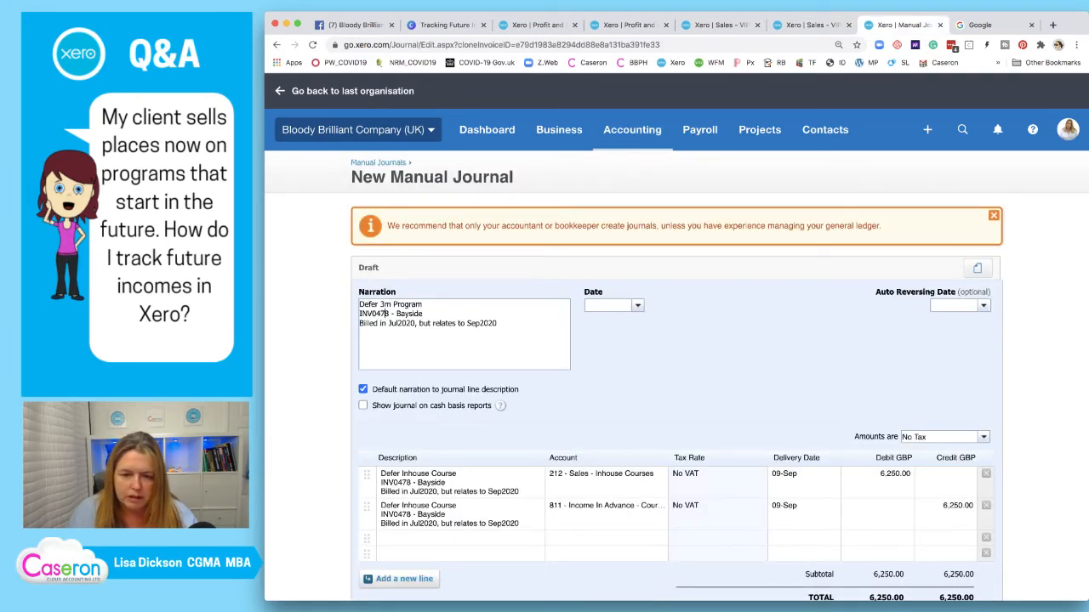
key("BackSpace")
key("BackSpace")
type("8")
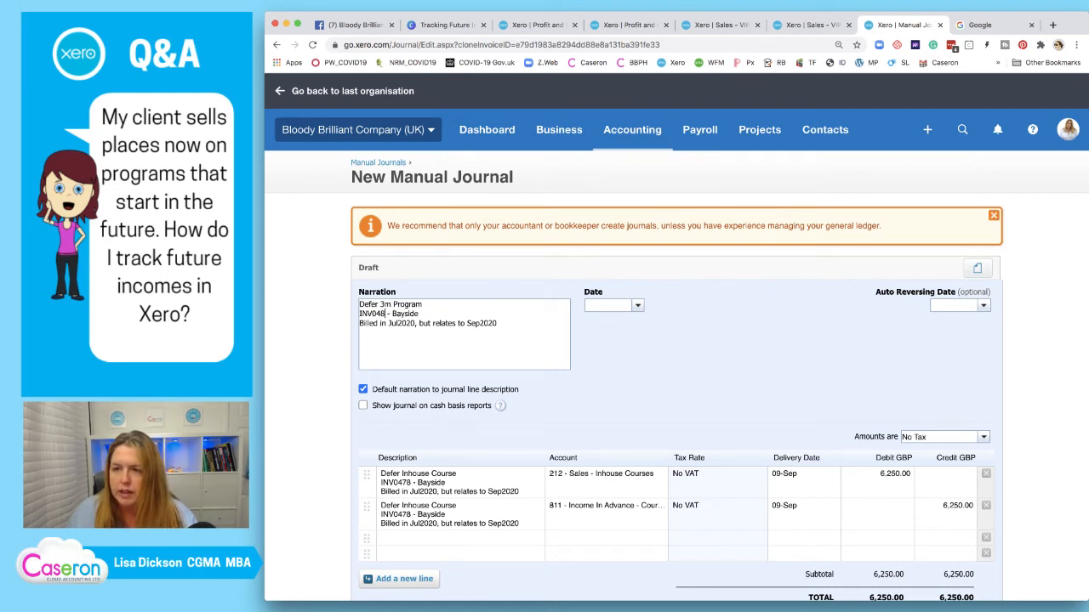
Change the narration's month from Sep2020 to Jan21 and select the whole narration text
left_click(800, 27)
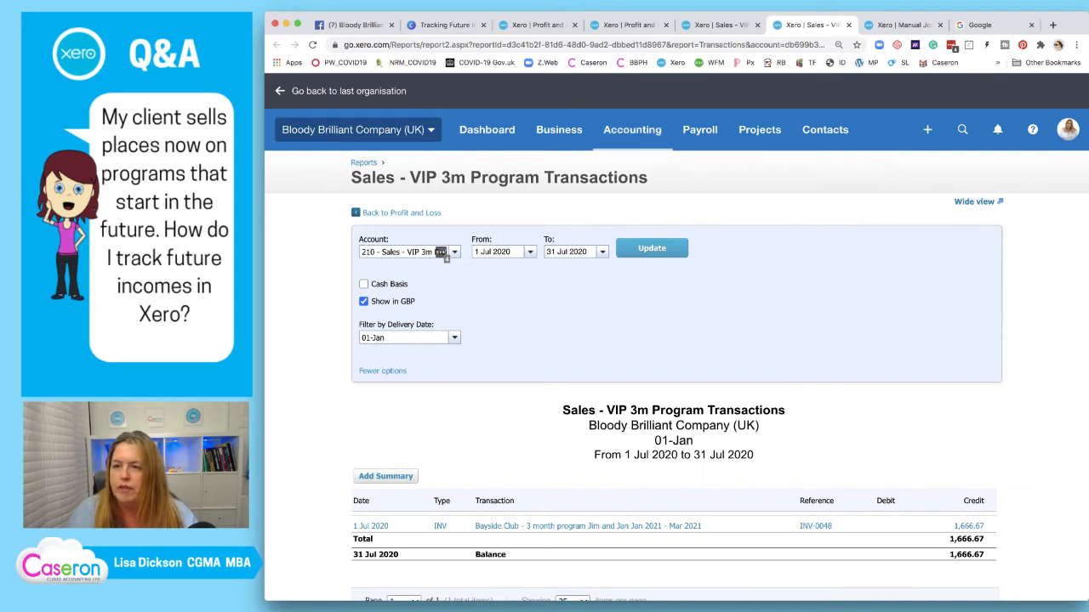
left_click(901, 26)
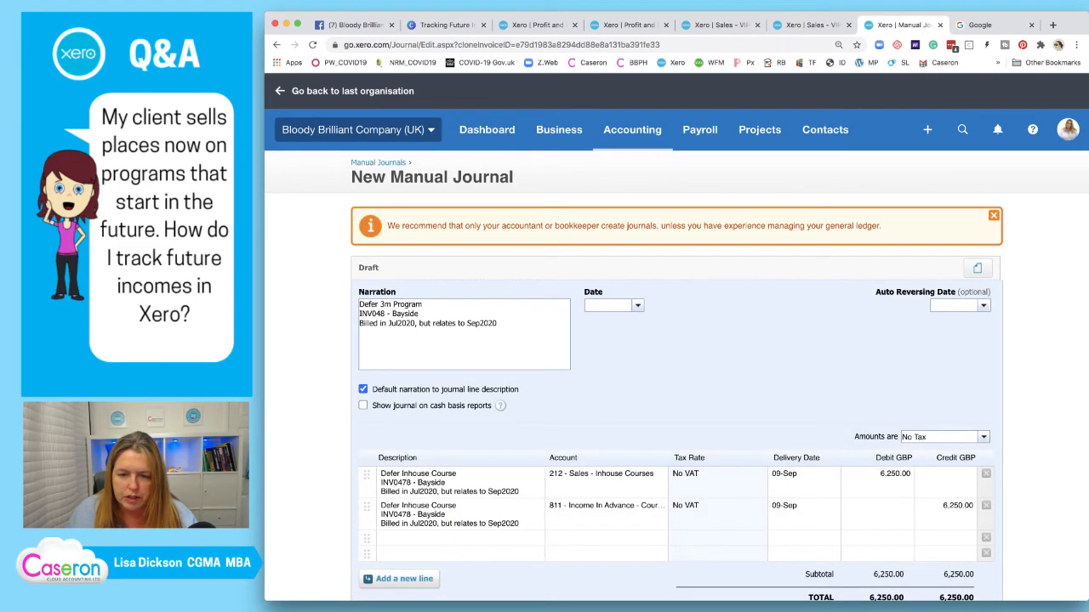
double_click(482, 324)
type("ja")
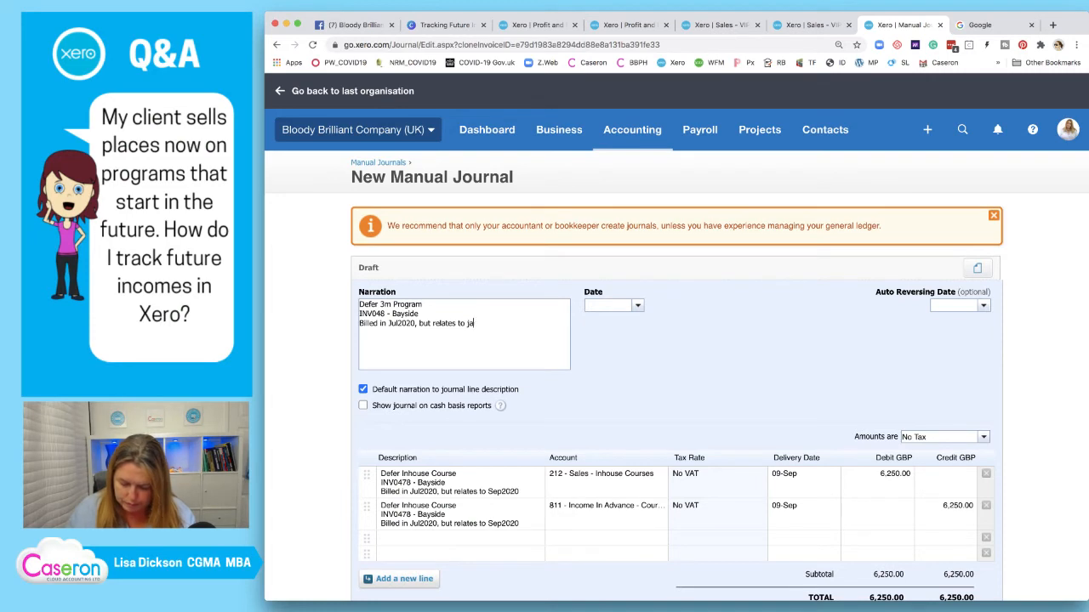
type("n21")
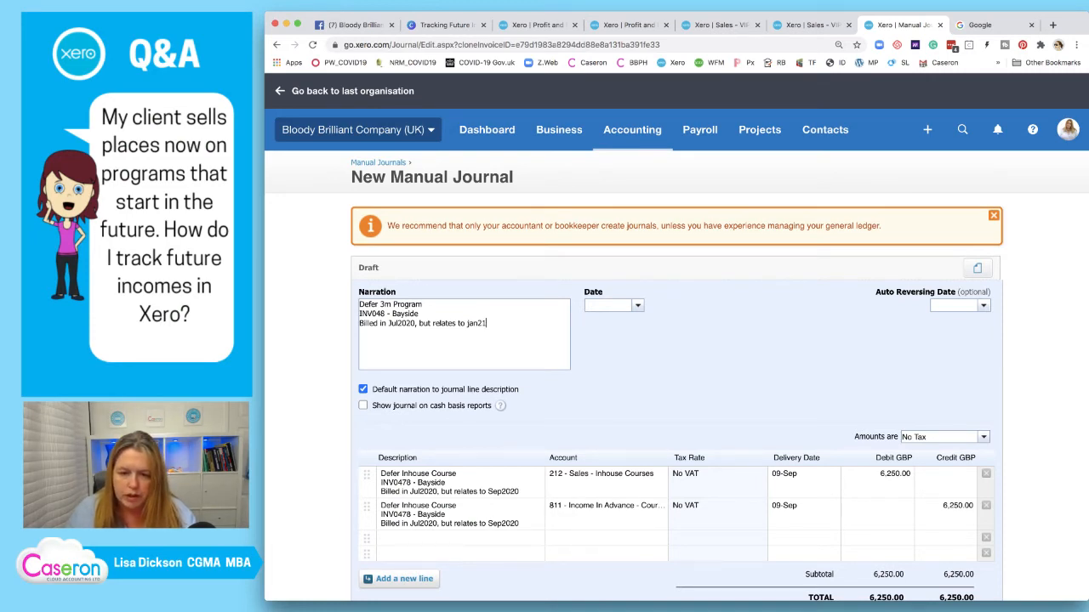
key("BackSpace")
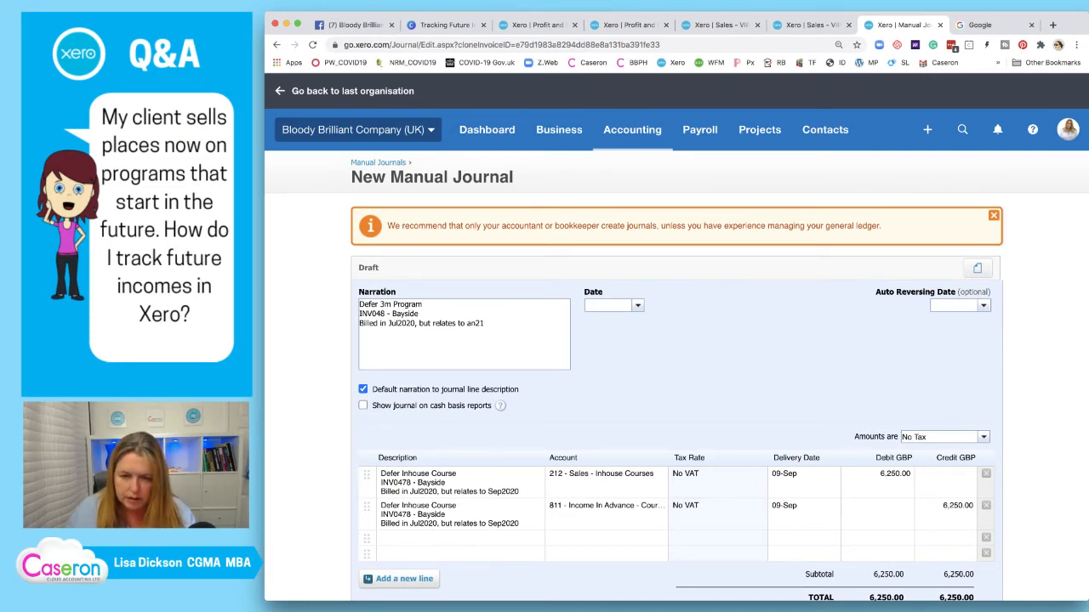
type("J")
key("super+a")
key("super+c")
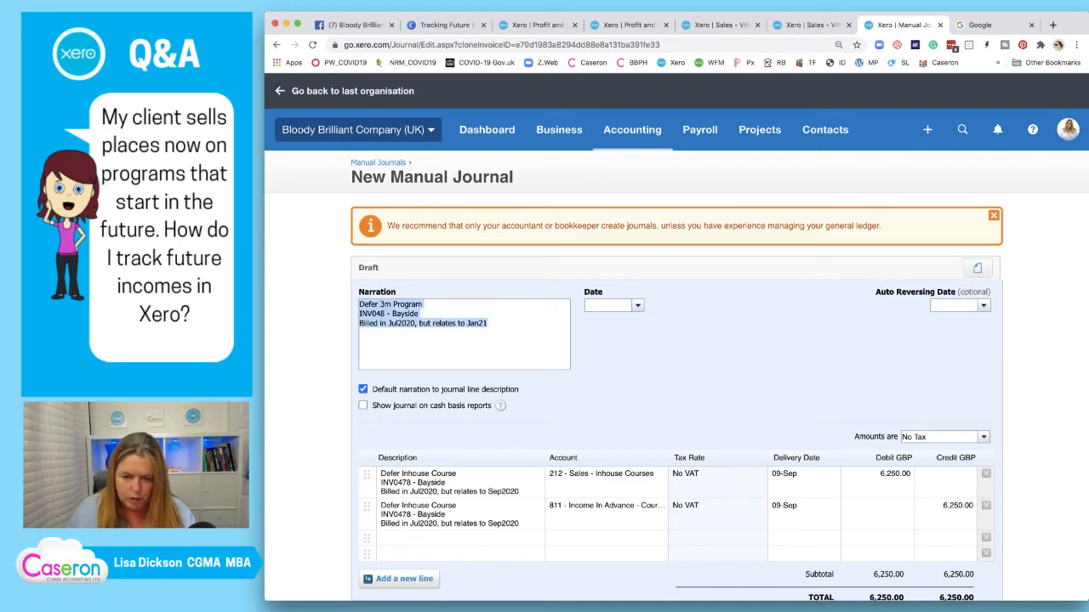
left_click(459, 482)
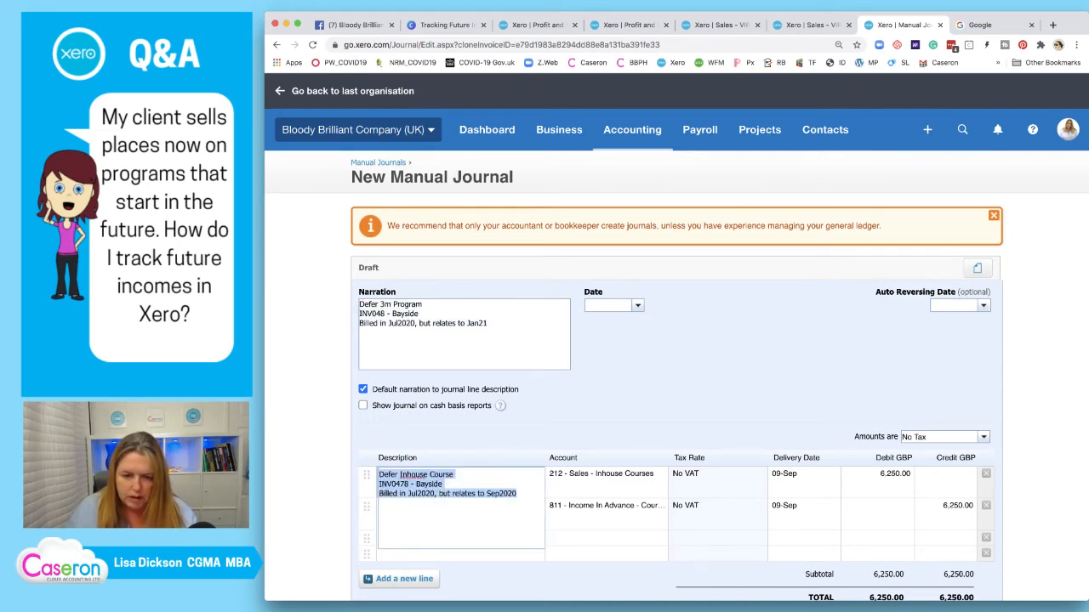
Paste the Defer 3m Program narration into both line descriptions
key("super+v")
left_click(459, 522)
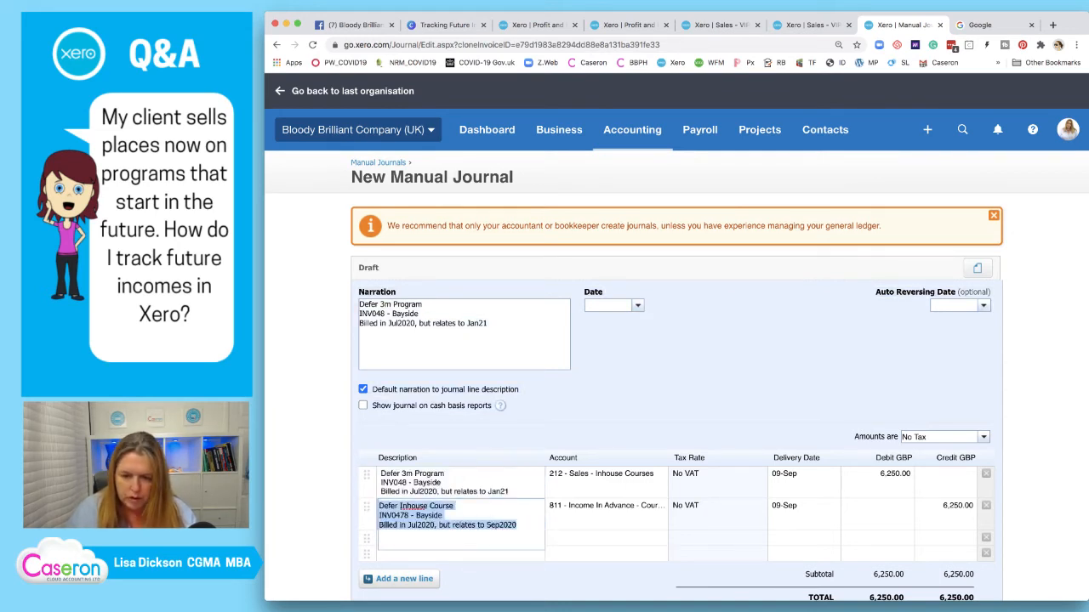
key("super+v")
Set the line accounts to 210 - Sales - VIP 3m Program and 812 - Income in Advance - 3m VIP Coaching
left_click(602, 476)
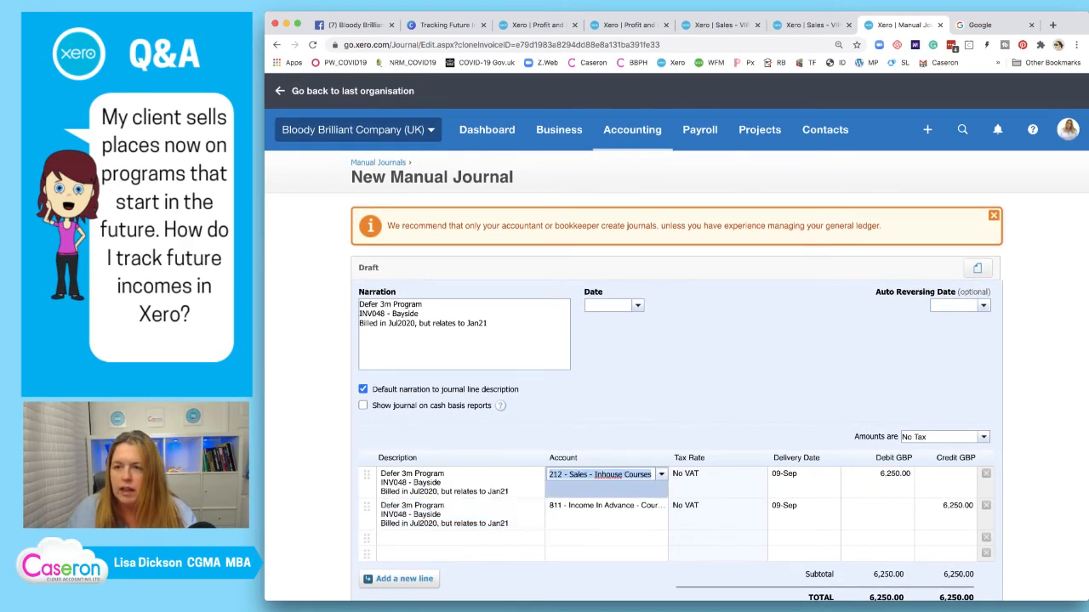
left_click(811, 26)
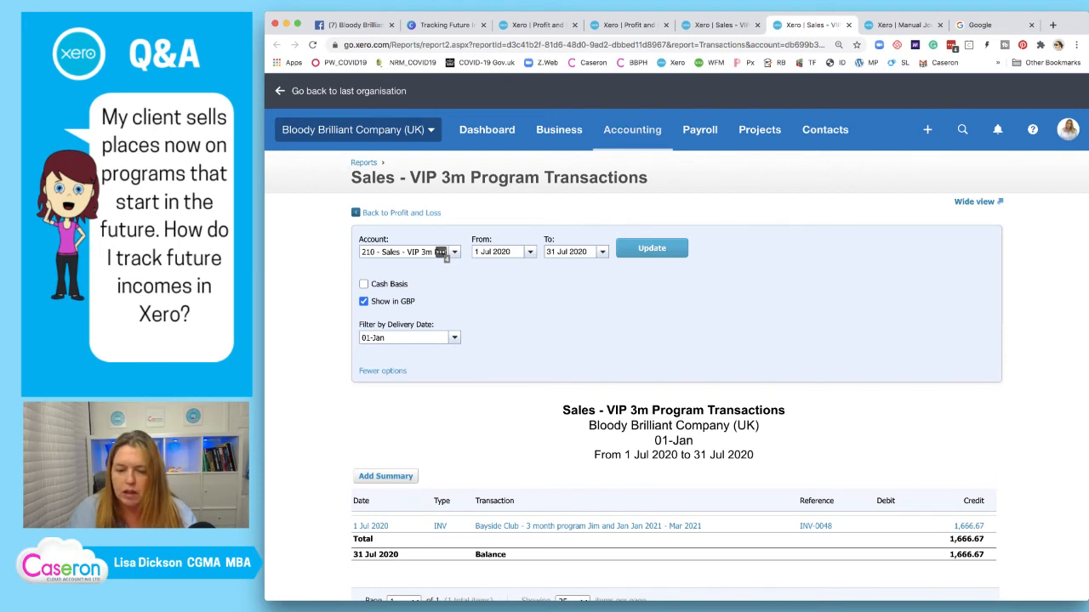
key("ctrl+Tab")
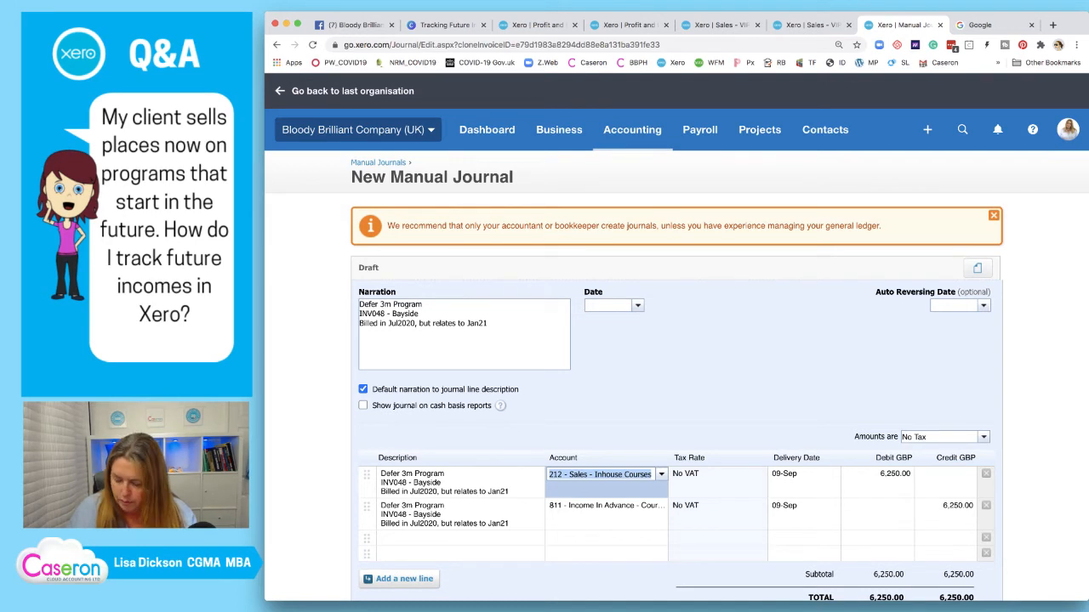
type("210")
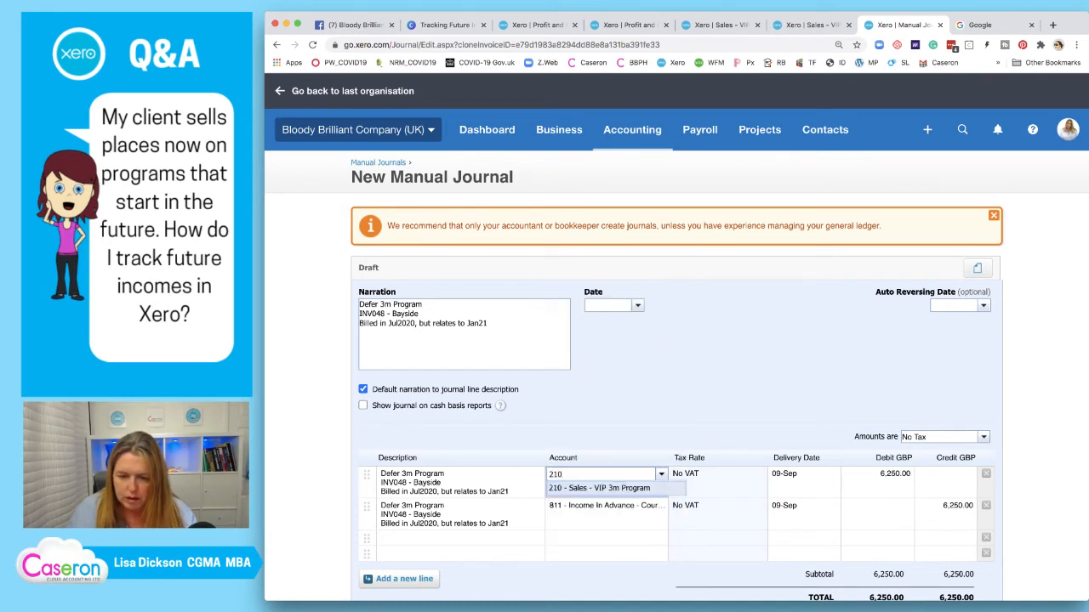
key("Return")
left_click(657, 507)
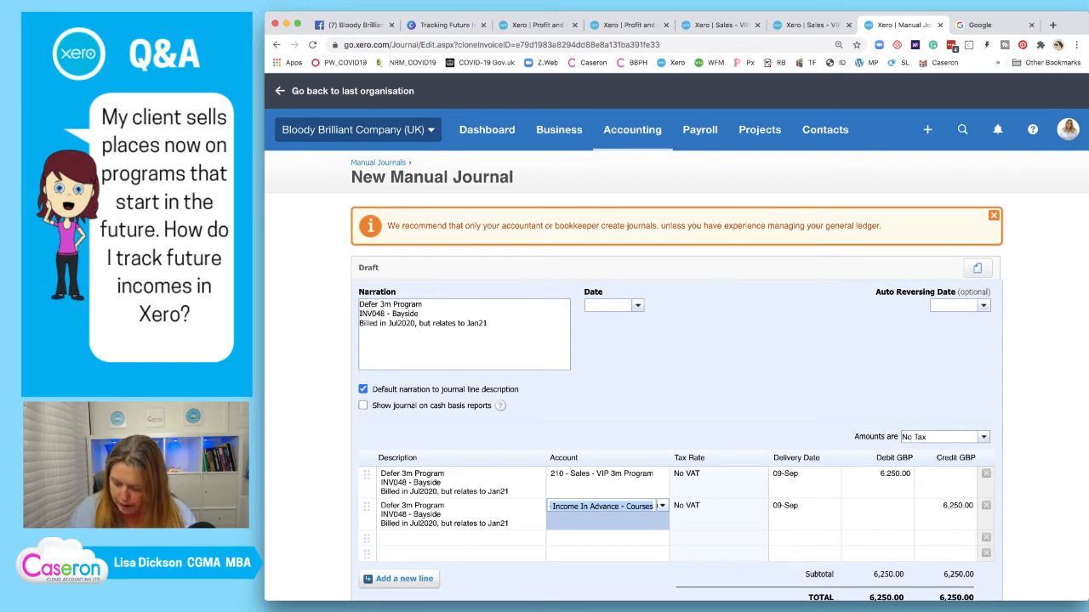
type("81")
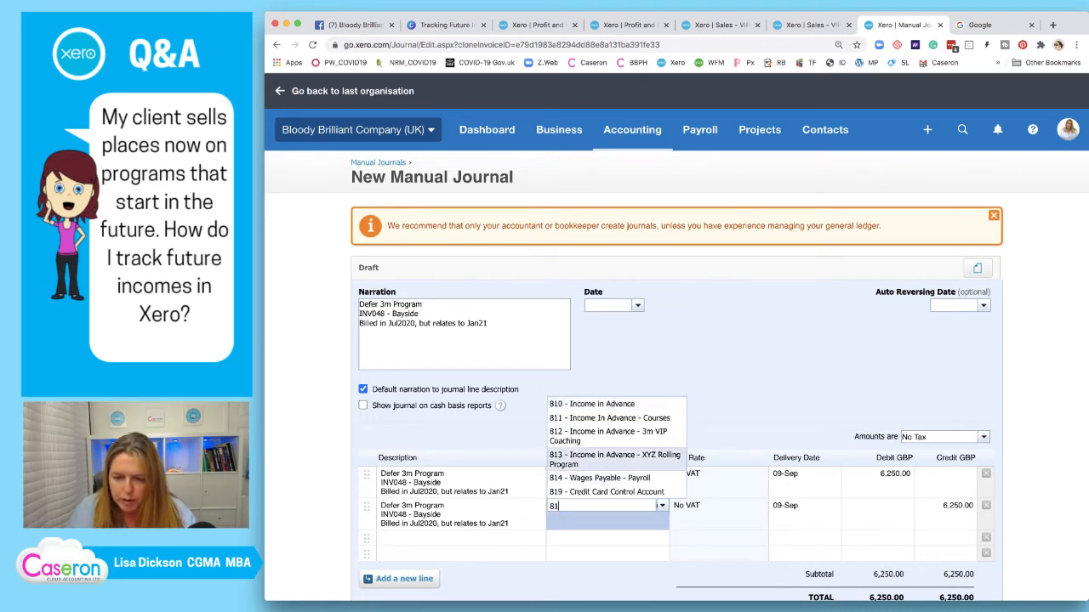
key("Down")
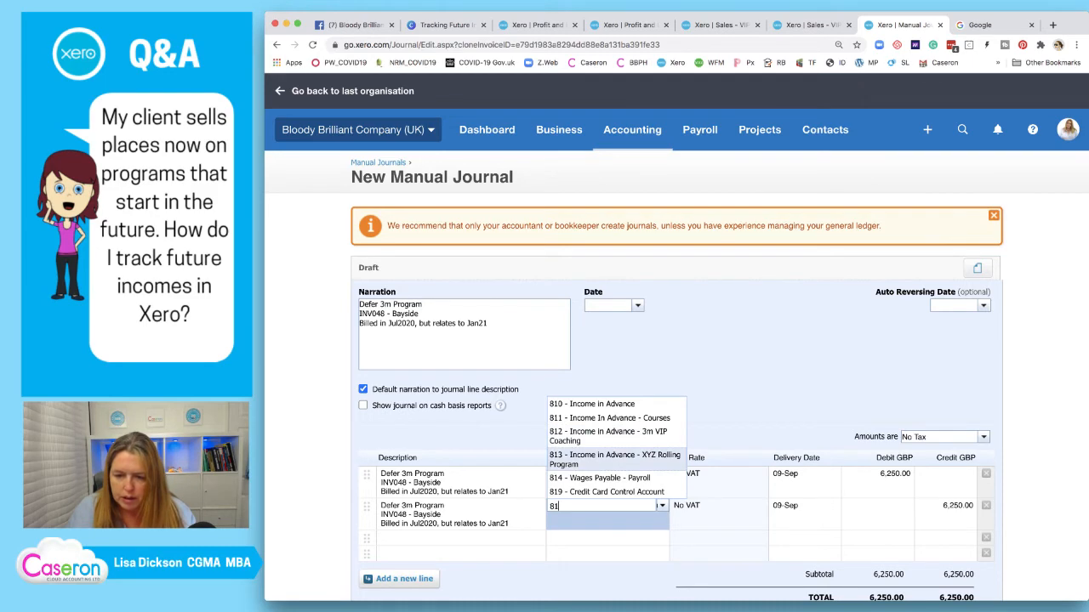
key("Up")
key("Up")
key("Down")
key("Return")
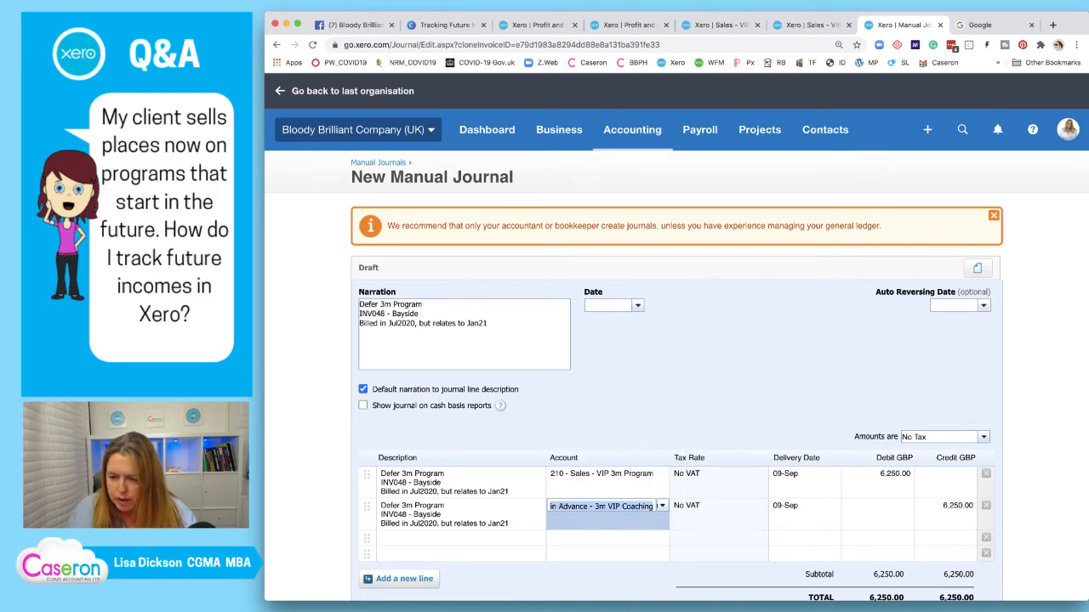
Give both journal lines a delivery date of 01-Jan
left_click(800, 475)
type("01")
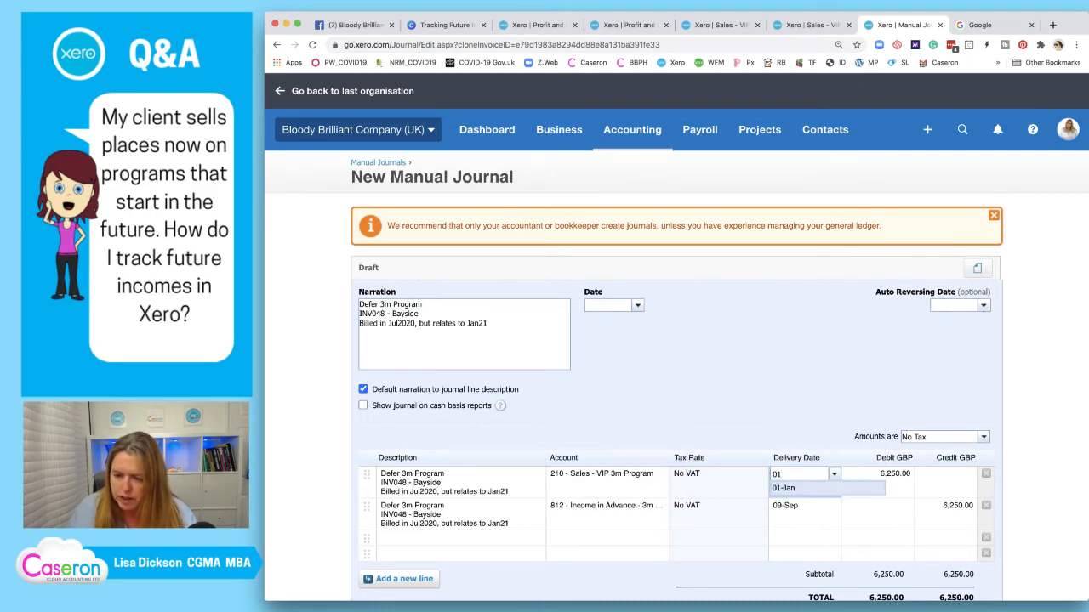
key("Return")
key("Return")
type("01")
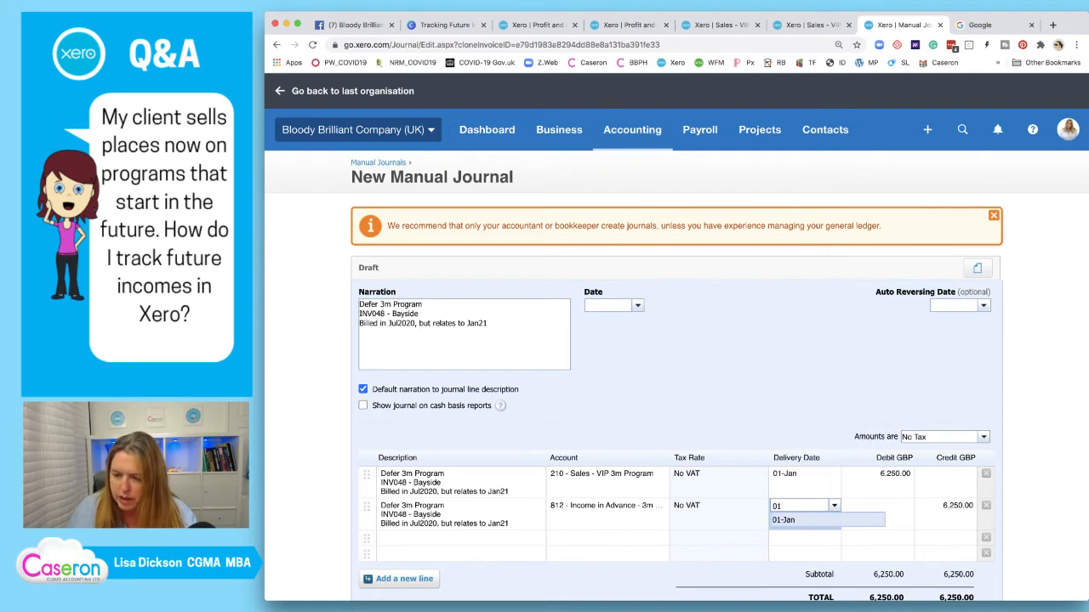
key("Return")
key("Return")
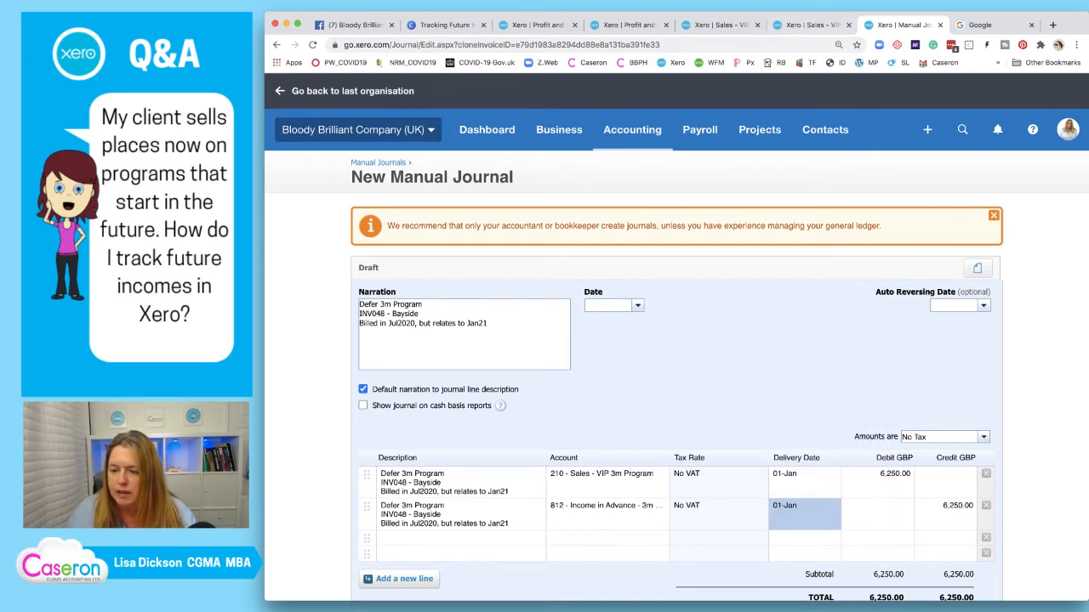
key("ctrl+shift+Tab")
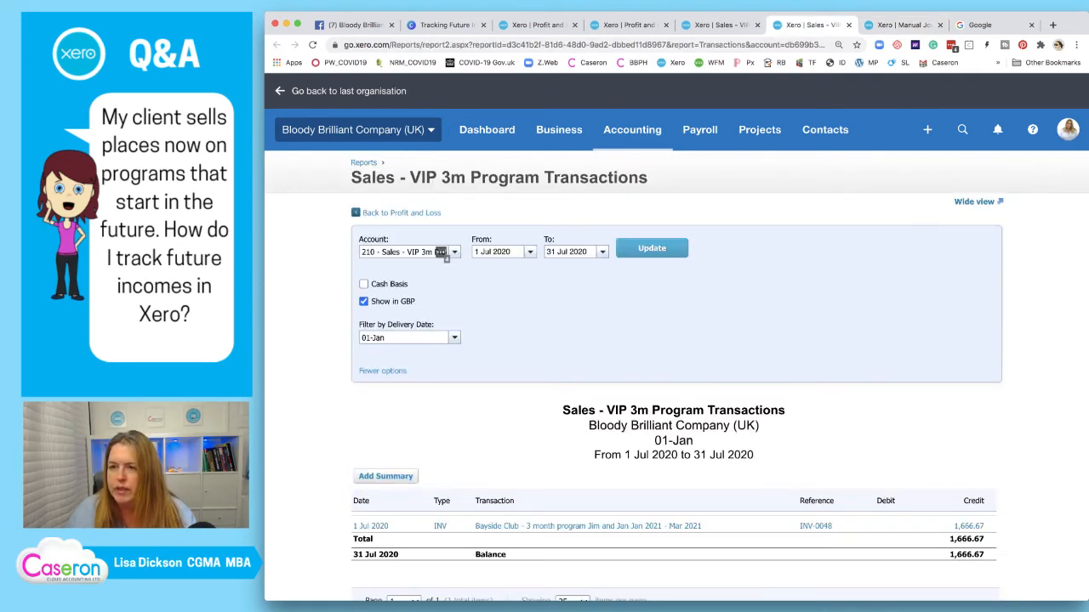
key("ctrl+Tab")
Enter 1,667.67 as the first line's debit and the second line's credit
left_click(878, 480)
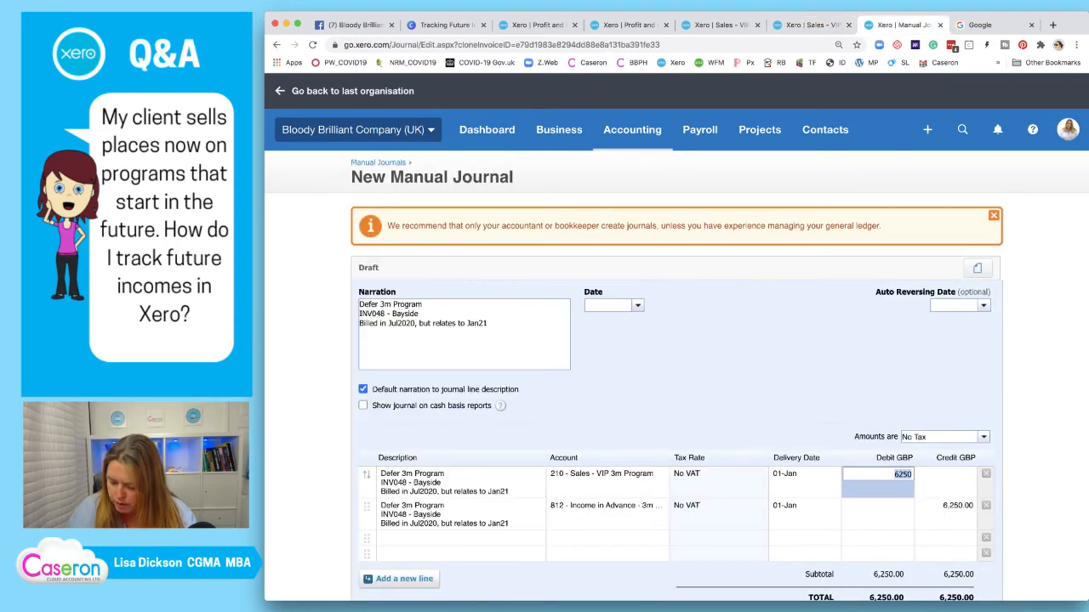
type("1,667.67")
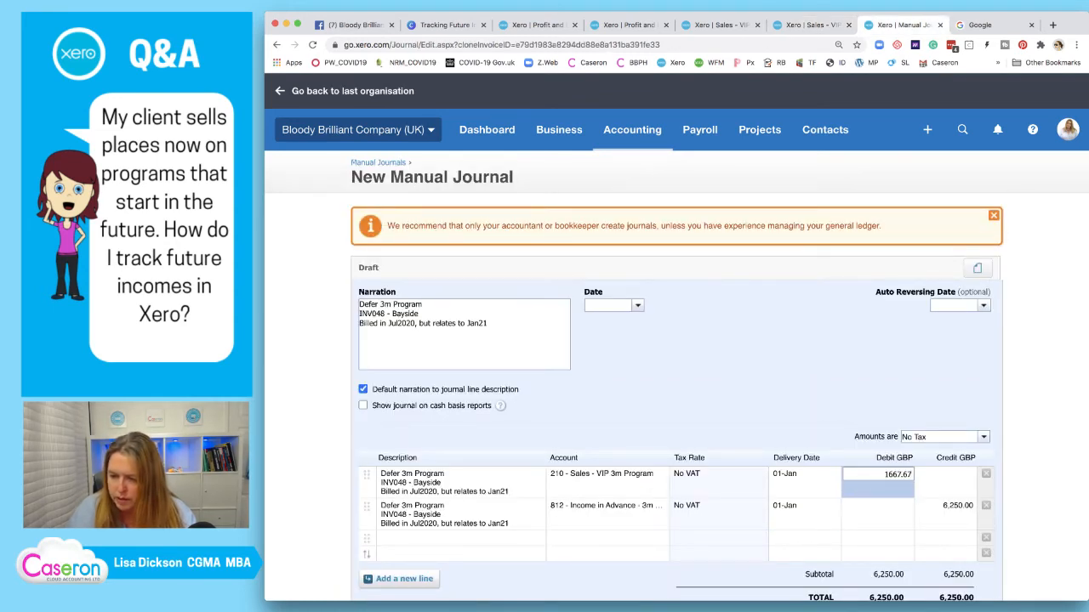
left_click(946, 509)
type("1667.67")
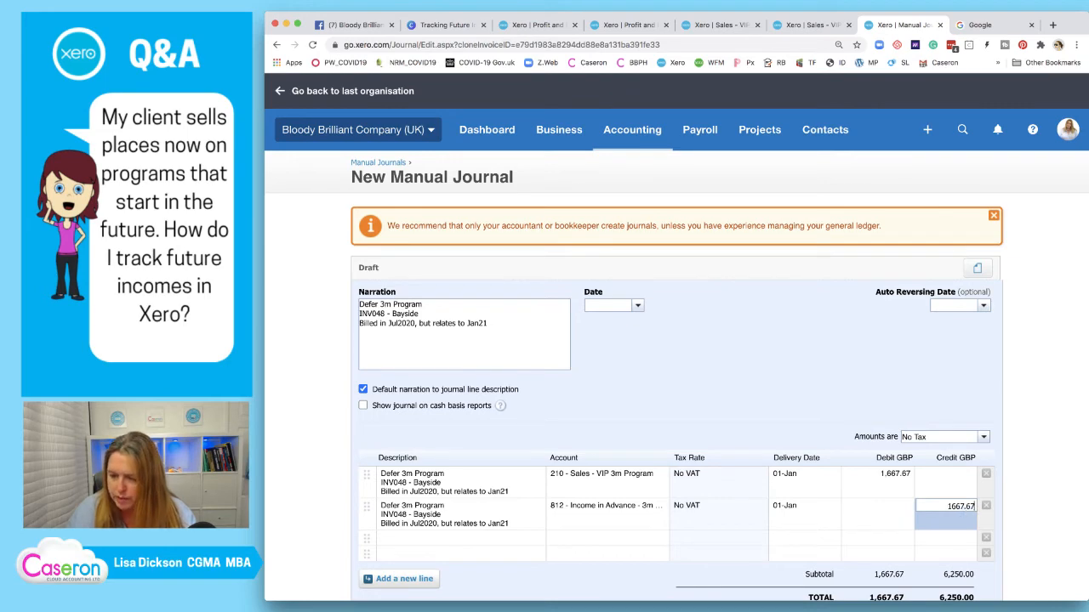
key("Return")
scroll(677, 340, "down", 3)
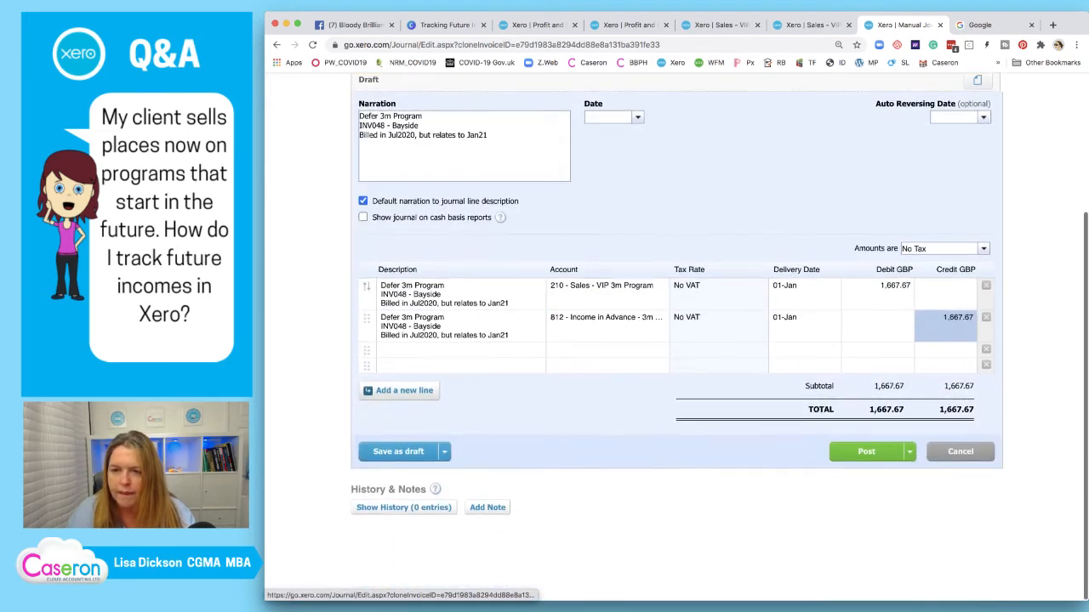
Date the journal 31/07/2020 with auto-reversal on 01/01/2021
left_click(608, 129)
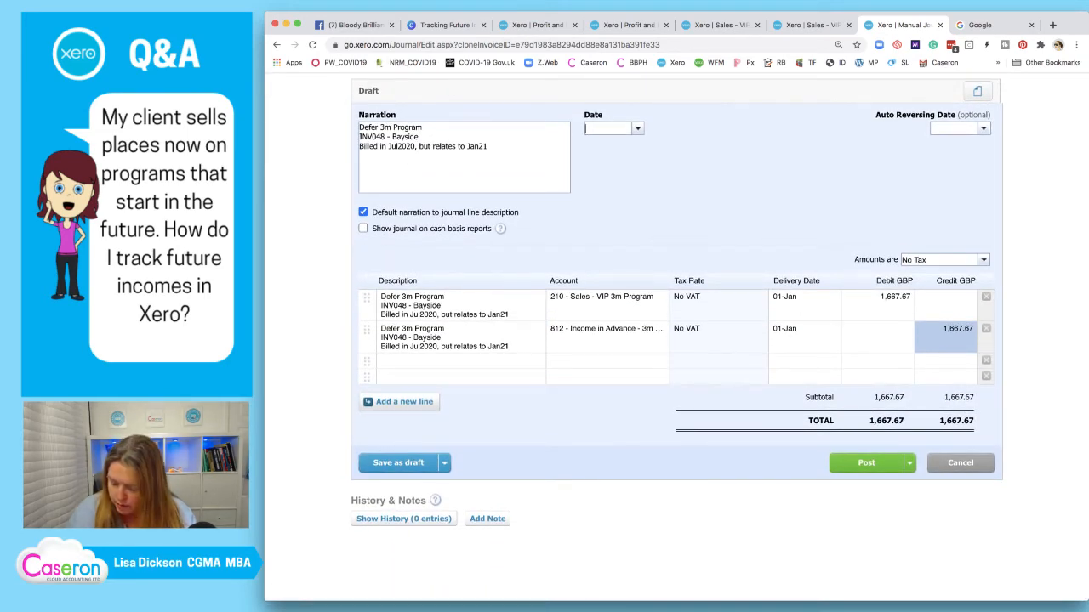
type("31/07/20")
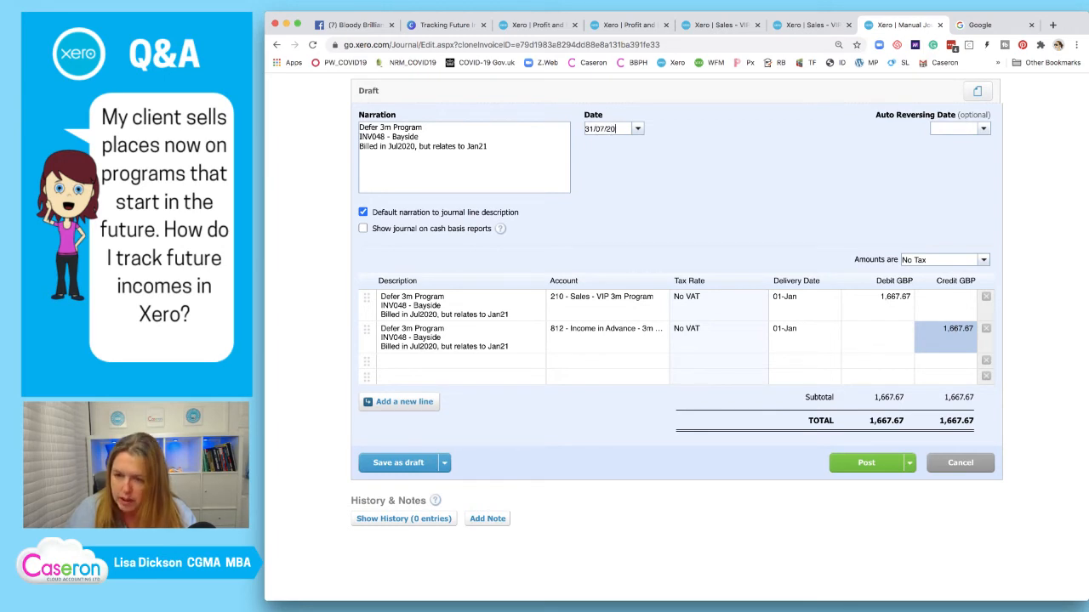
type("20")
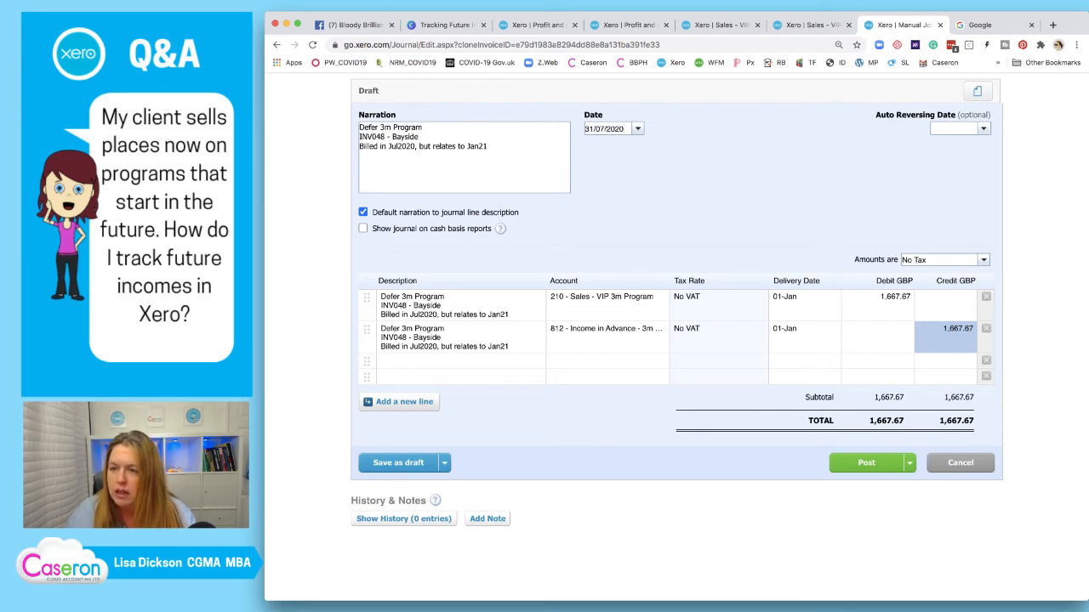
key("Tab")
type("01")
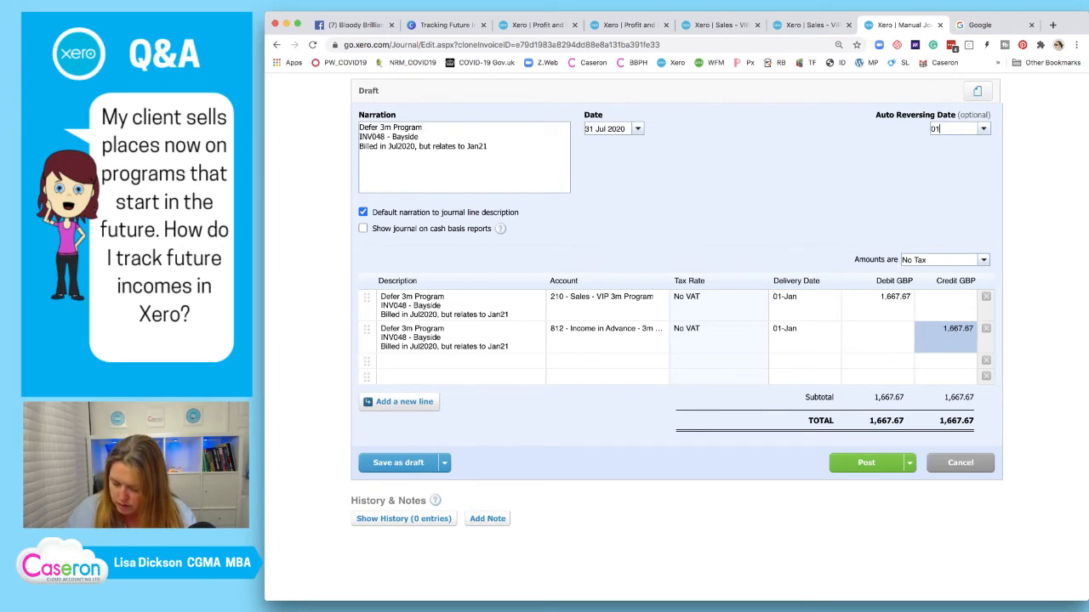
type("/01/2021")
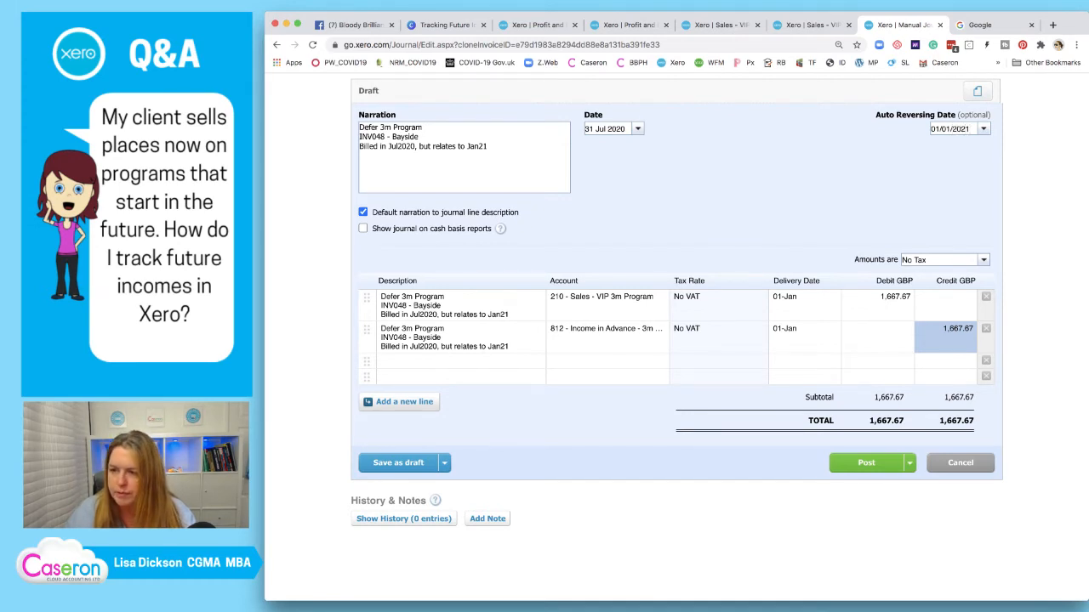
key("Tab")
scroll(677, 331, "down", 1)
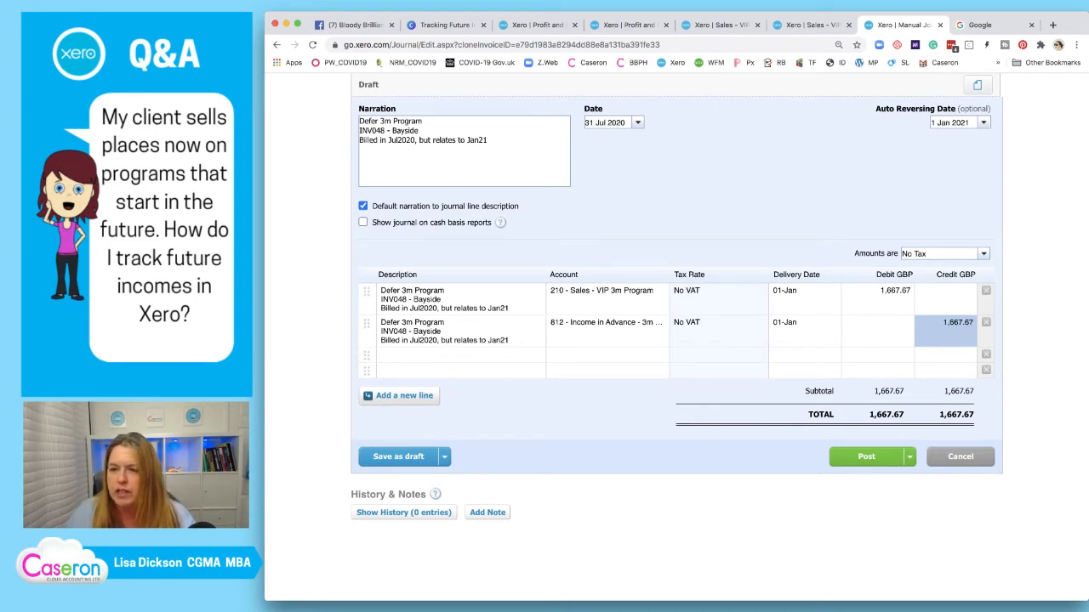
Check the Sales - VIP 3m Program report, then post the deferral journal
left_click(811, 26)
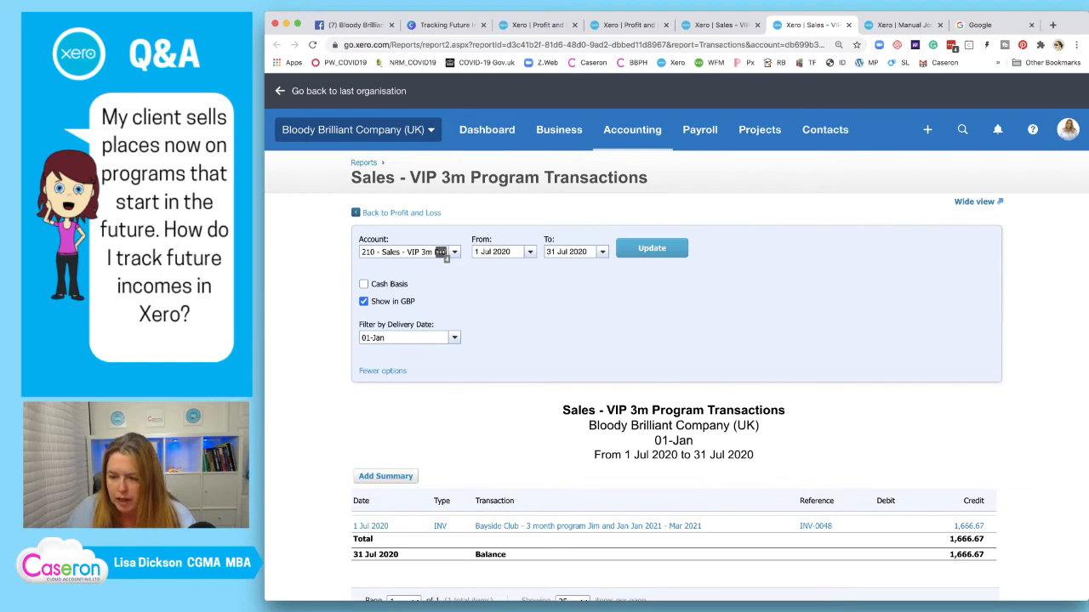
key("ctrl+Tab")
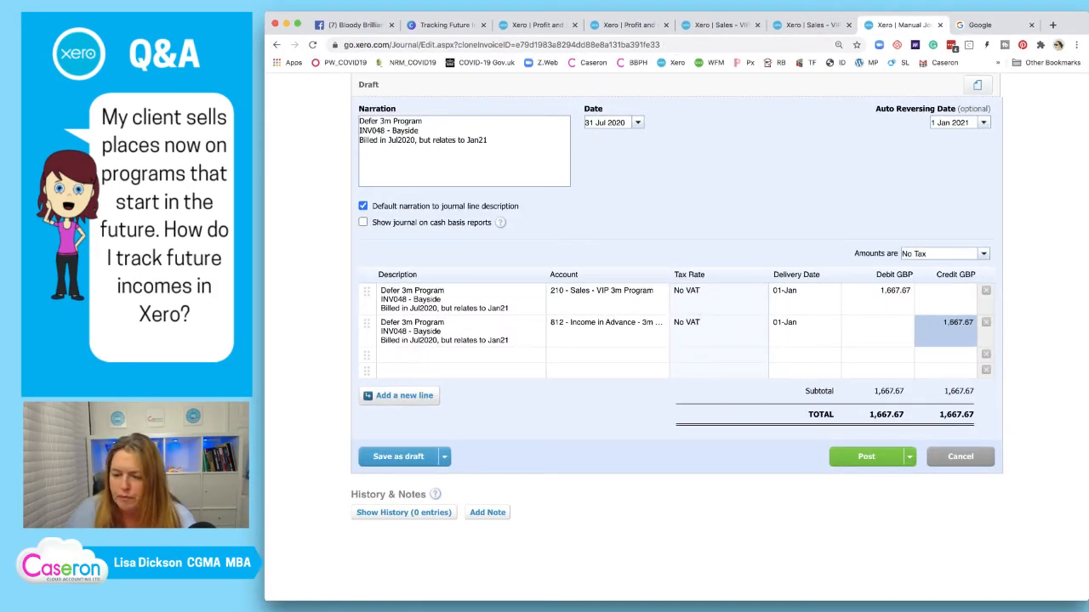
left_click(866, 457)
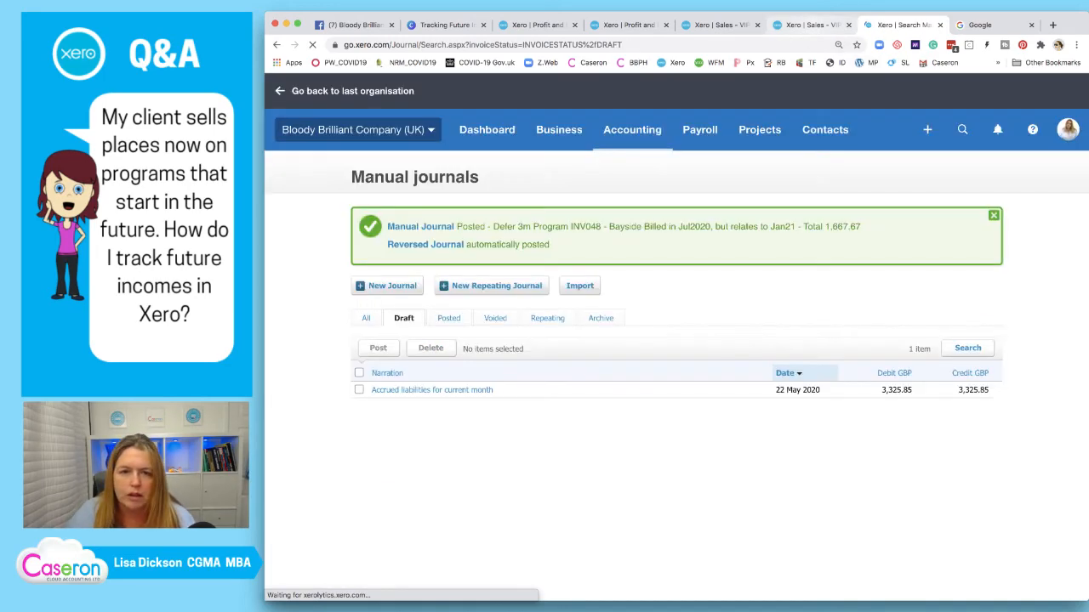
Refresh the Sales - VIP 3m Program transactions report to include the new 1,667.67 journal
left_click(811, 26)
left_click(652, 248)
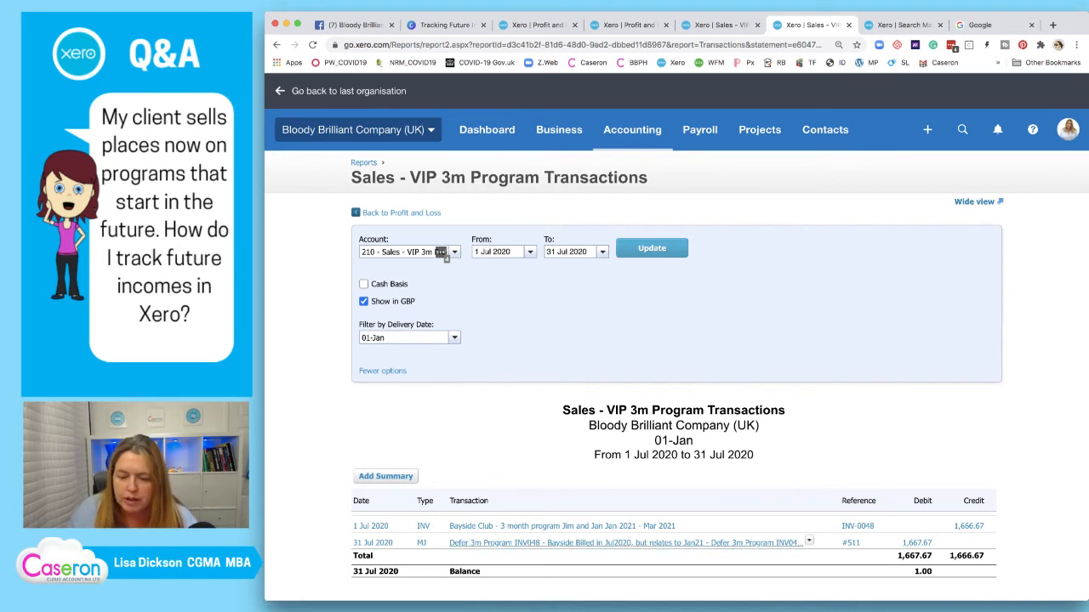
Open posted journal #511 and its auto-reversed journal in new tabs, then start editing #511
right_click(657, 543)
left_click(706, 398)
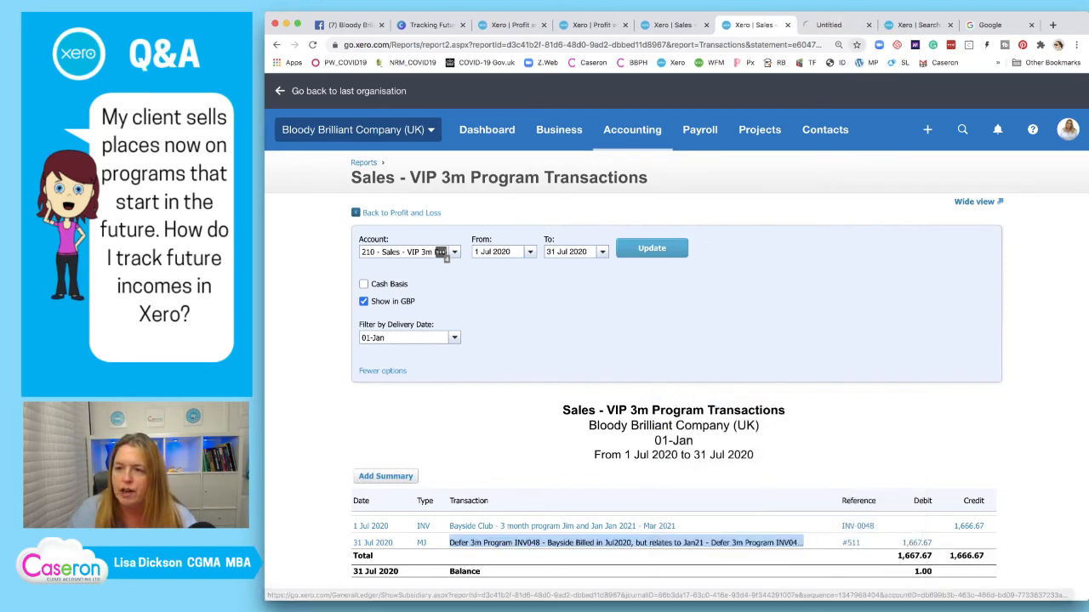
left_click(834, 24)
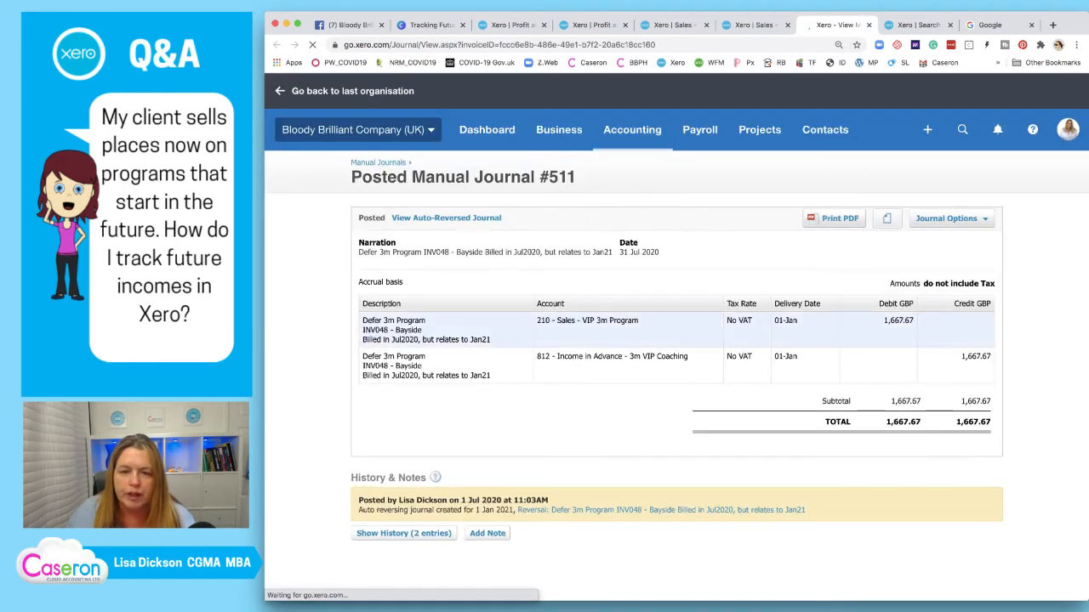
right_click(461, 218)
left_click(480, 221)
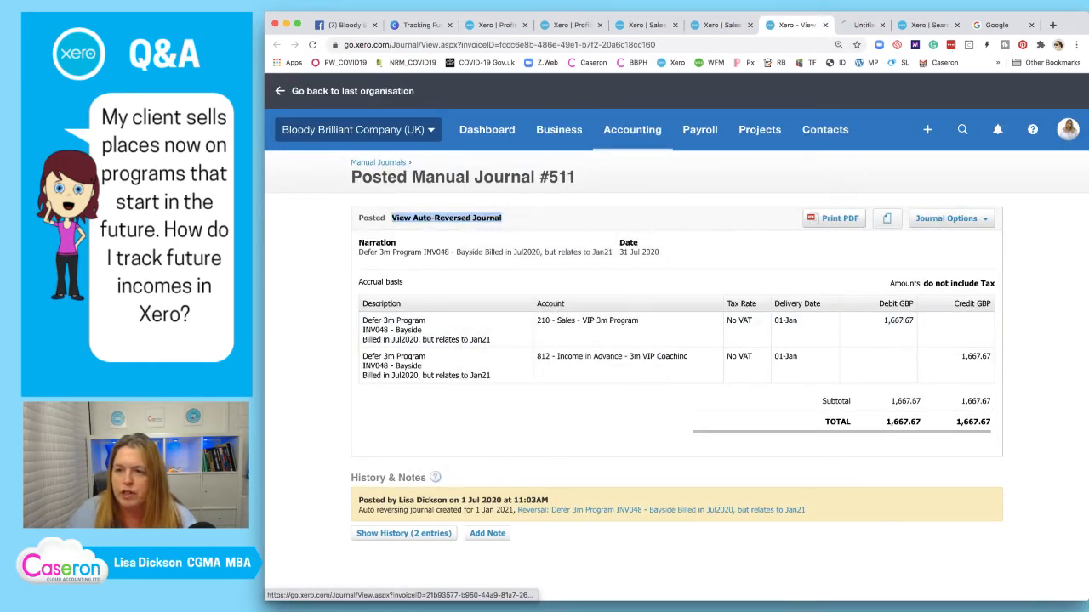
left_click(946, 218)
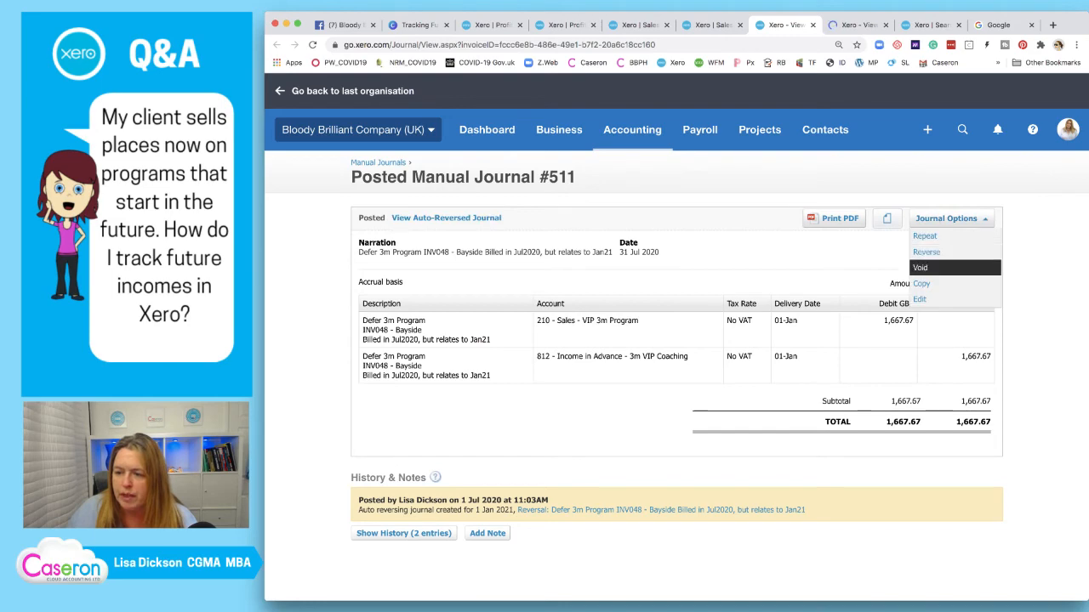
left_click(925, 284)
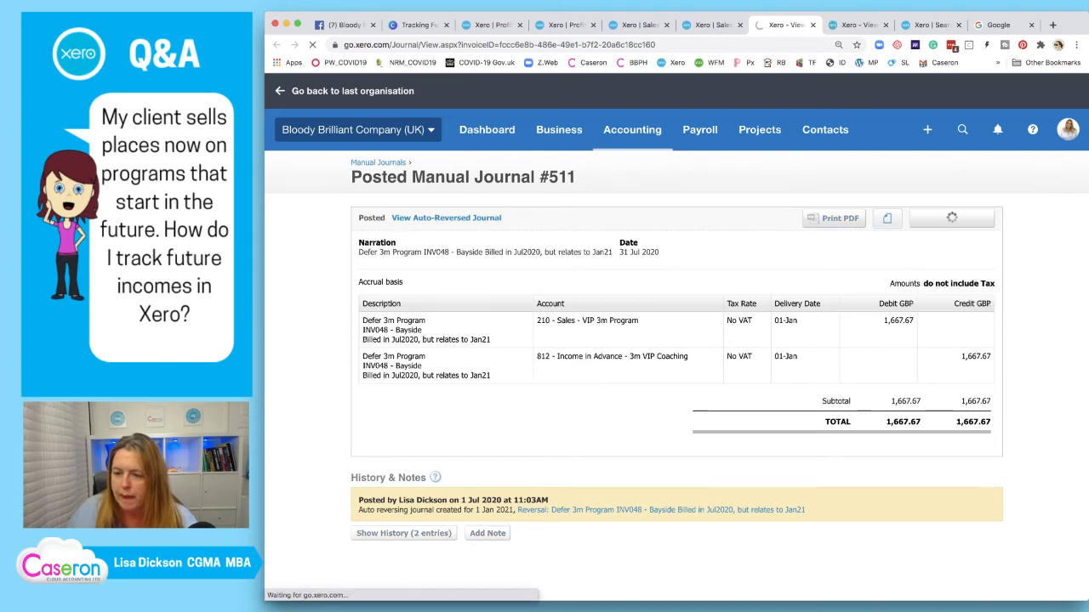
Correct journal #511's debit and credit from 1,667.67 to 1,666.67 and repost it
left_click(884, 426)
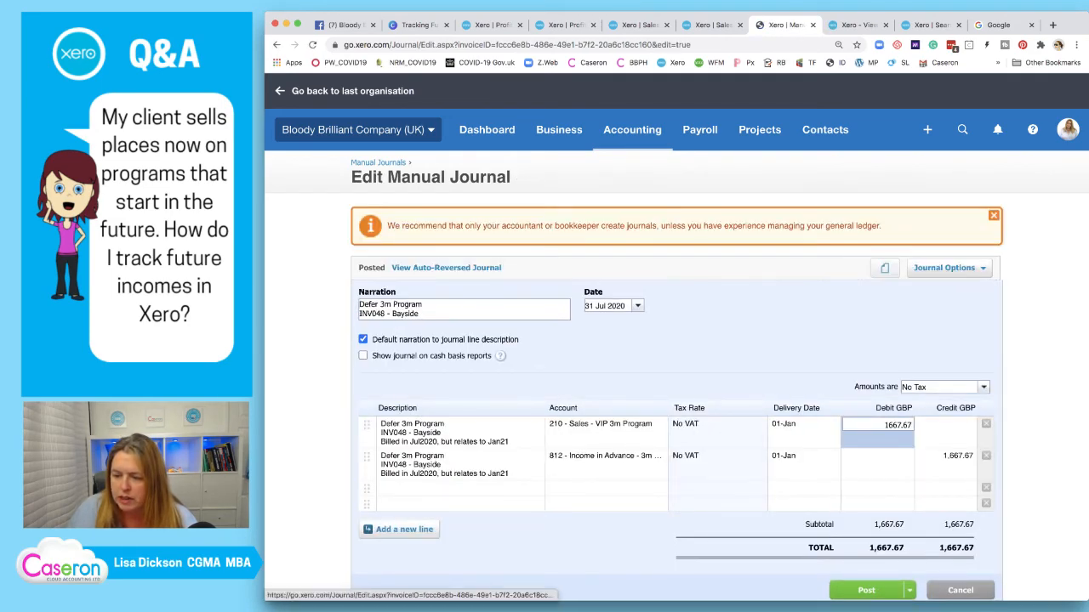
left_click(899, 425)
key("BackSpace")
type("6")
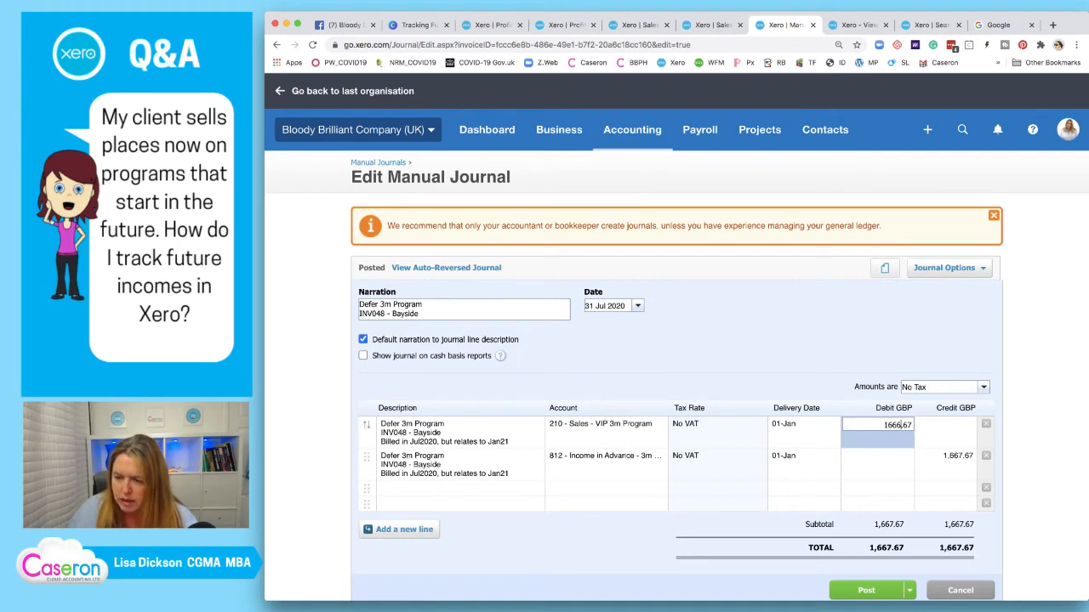
left_click(948, 457)
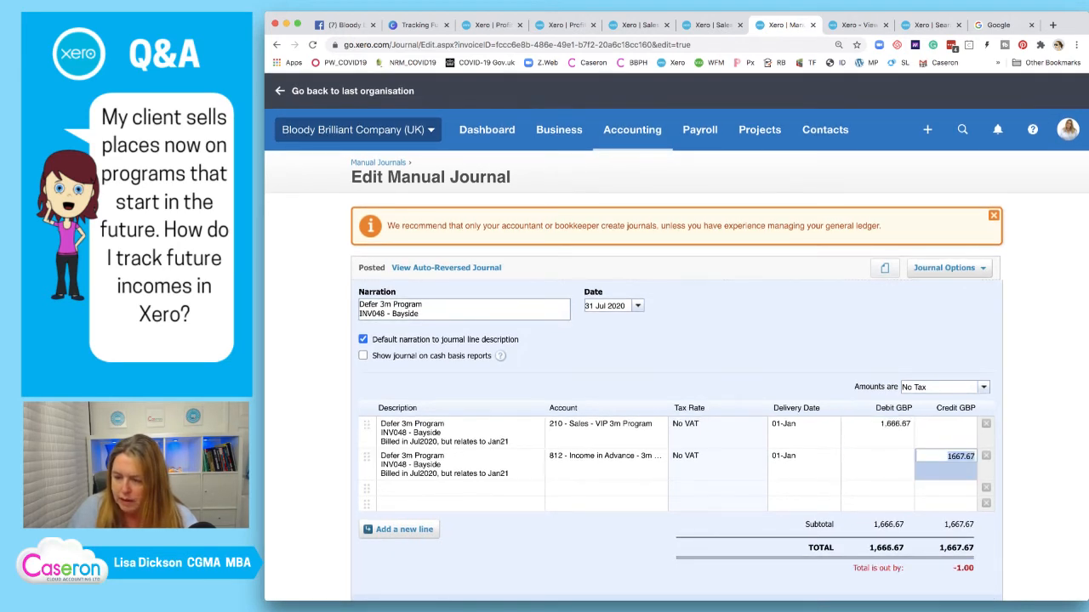
type("1666.67")
key("Tab")
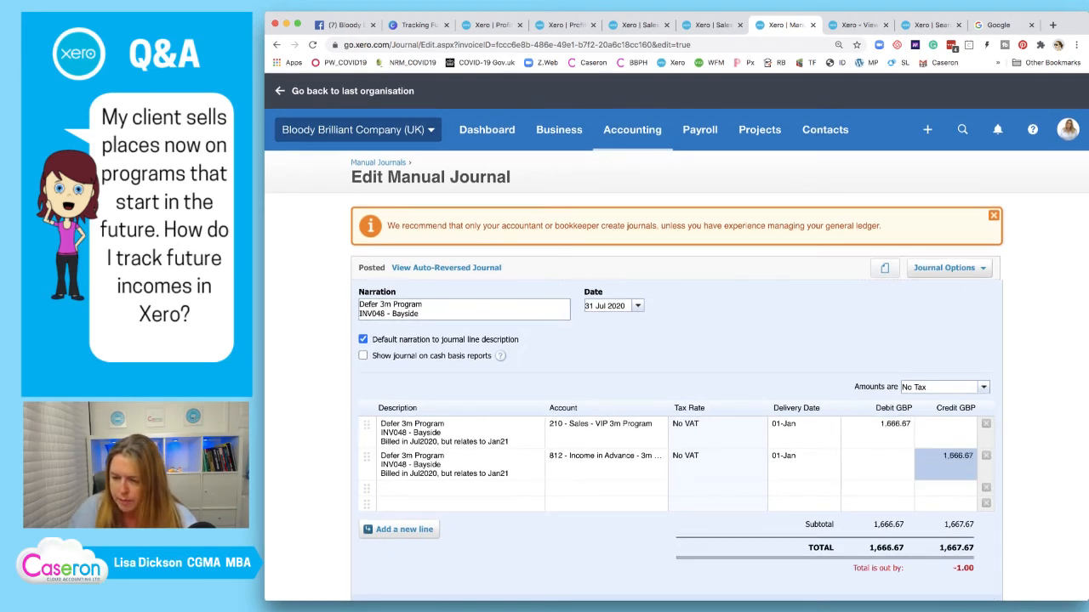
left_click(872, 591)
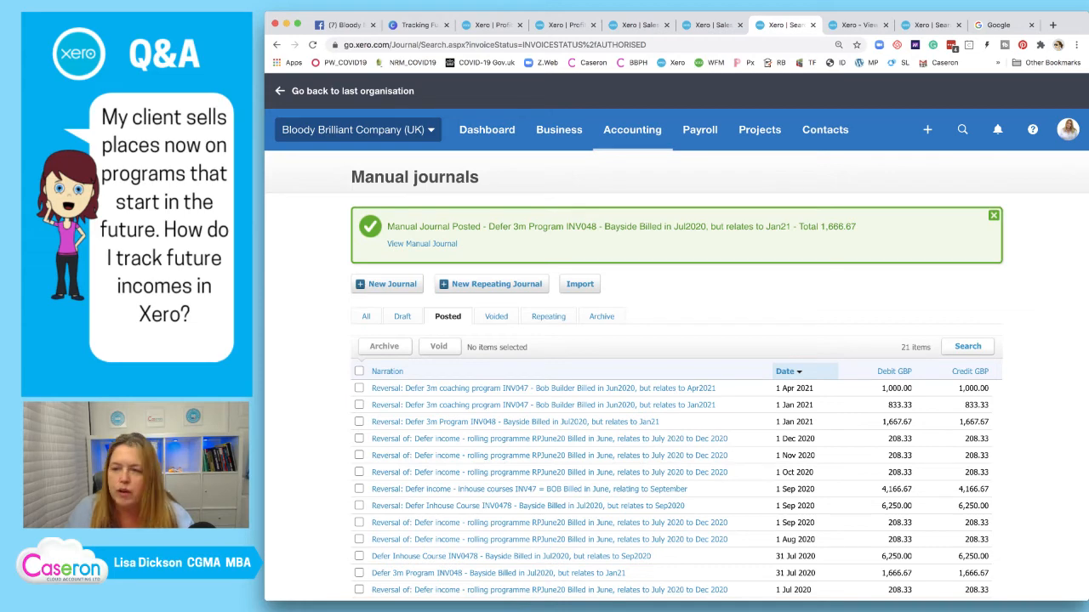
Edit reversal journal #510, changing its first-line credit to 1,666.67
left_click(854, 25)
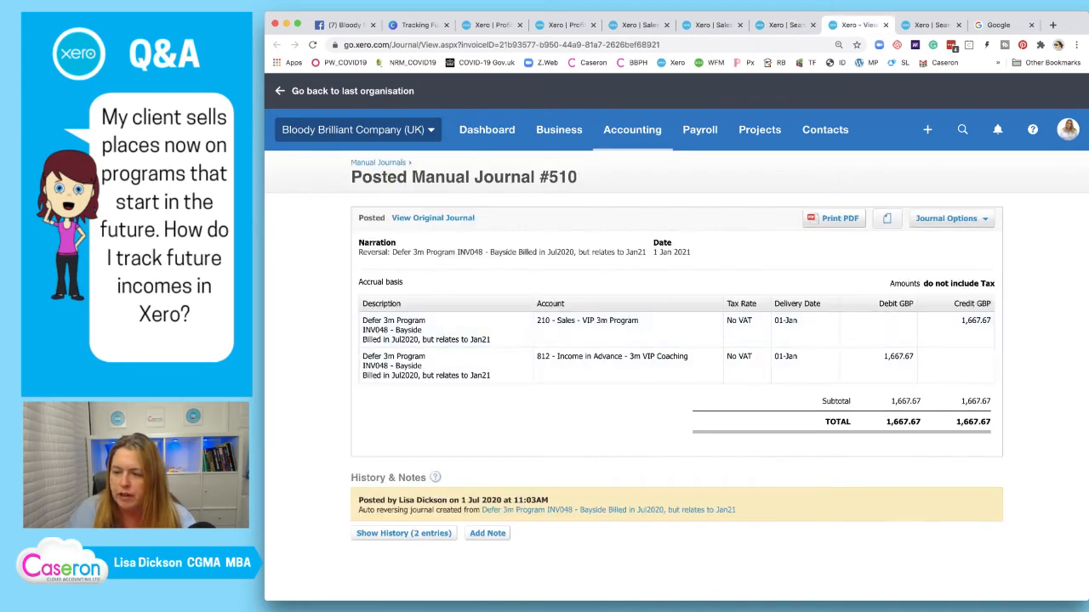
left_click(946, 219)
left_click(920, 299)
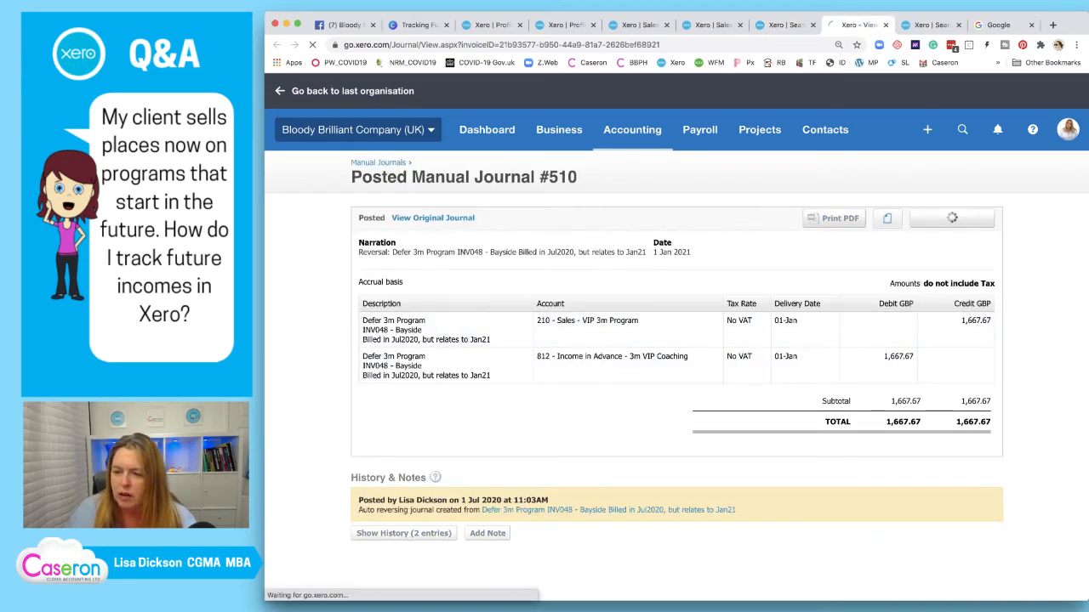
left_click(961, 424)
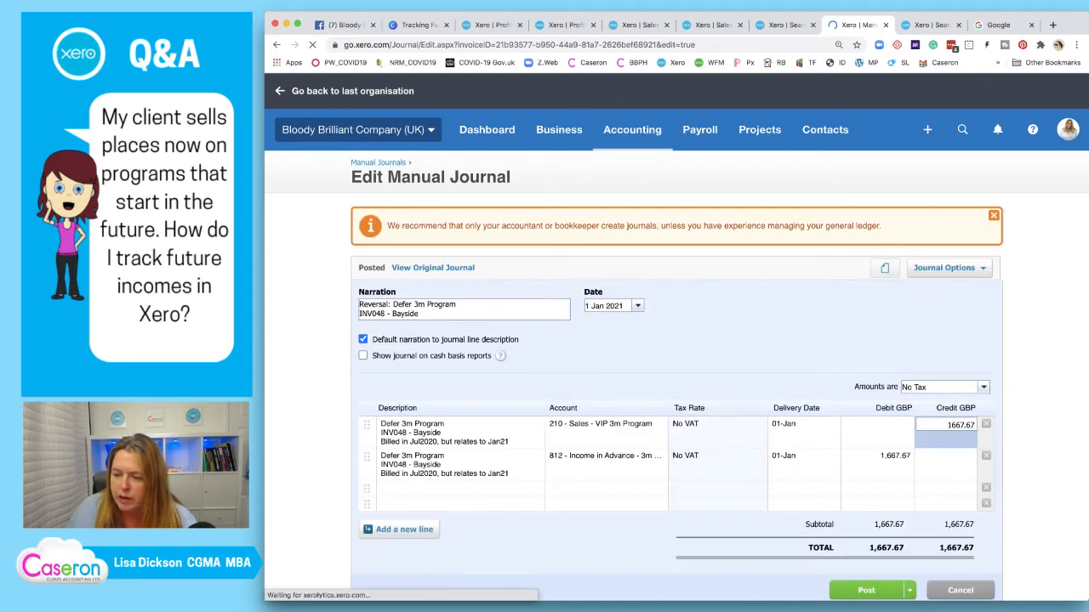
key("BackSpace")
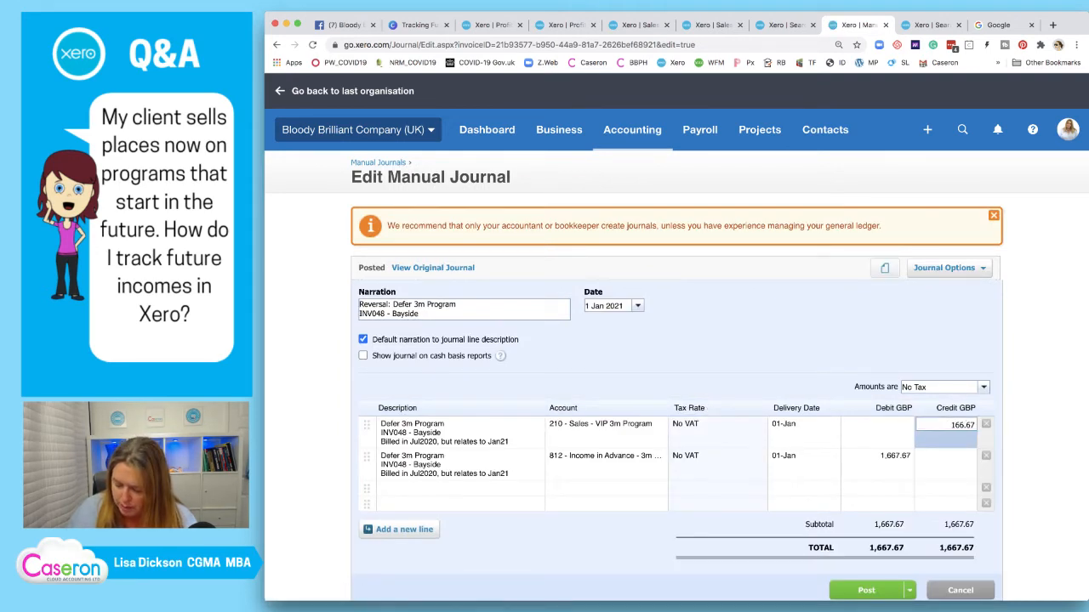
type("6")
Change the reversal's second-line debit to 1,666.67 and repost the journal
left_click(900, 457)
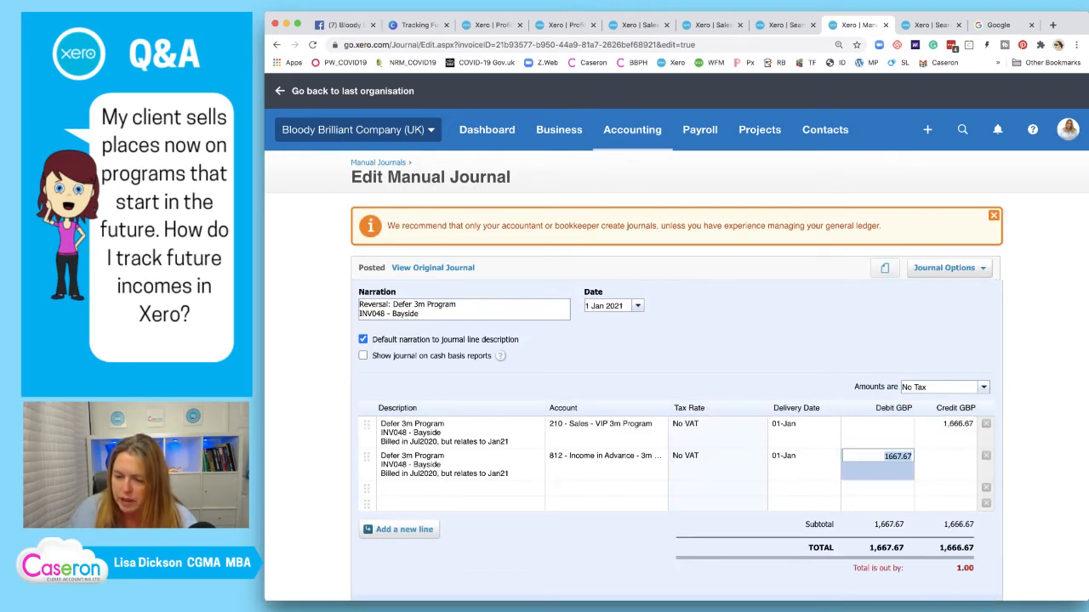
left_click(901, 456)
key("BackSpace")
type("6")
key("Return")
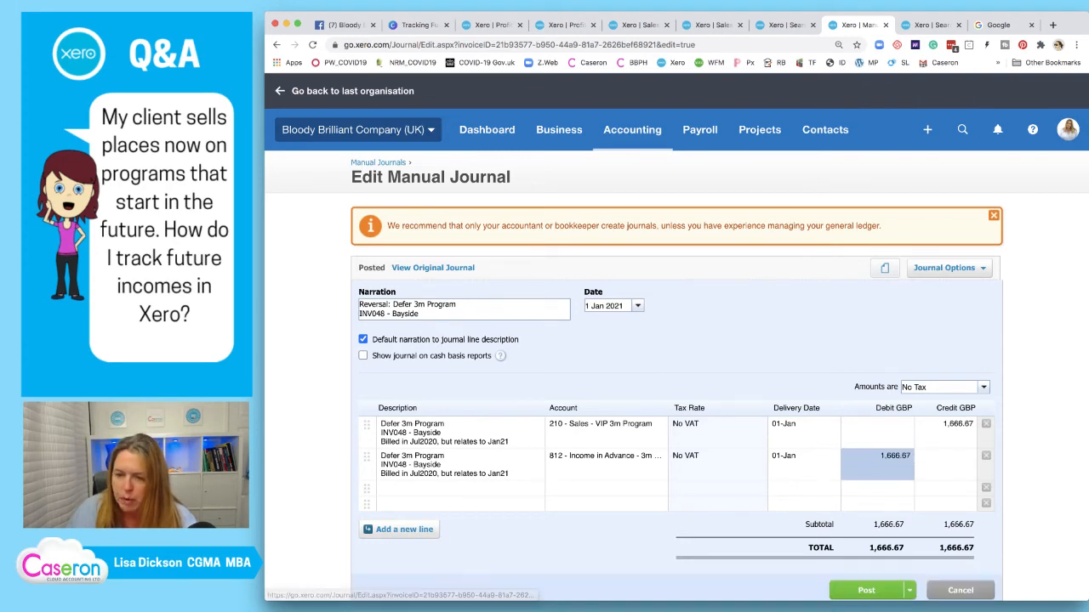
scroll(500, 355, "down", 1)
scroll(676, 335, "down", 1)
left_click(866, 495)
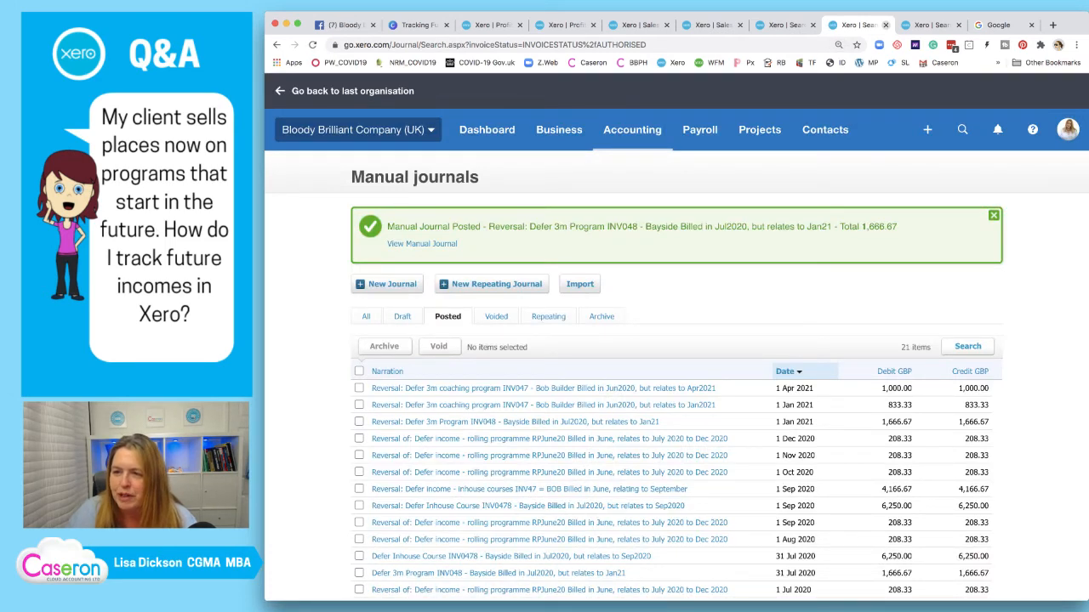
Close the finished journal and manual journals tabs to return to the report
left_click(885, 25)
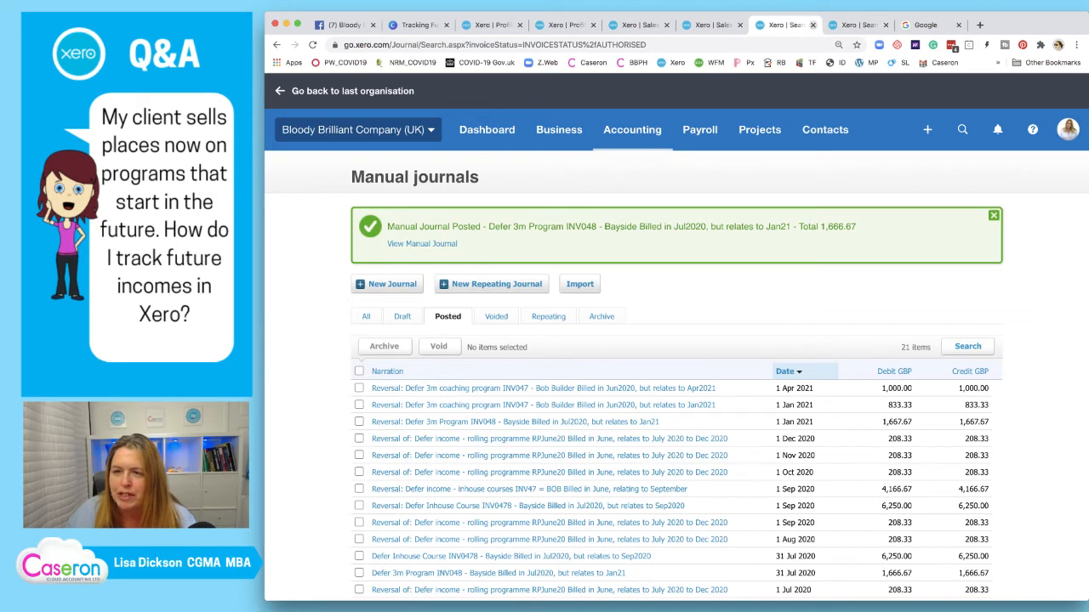
left_click(812, 24)
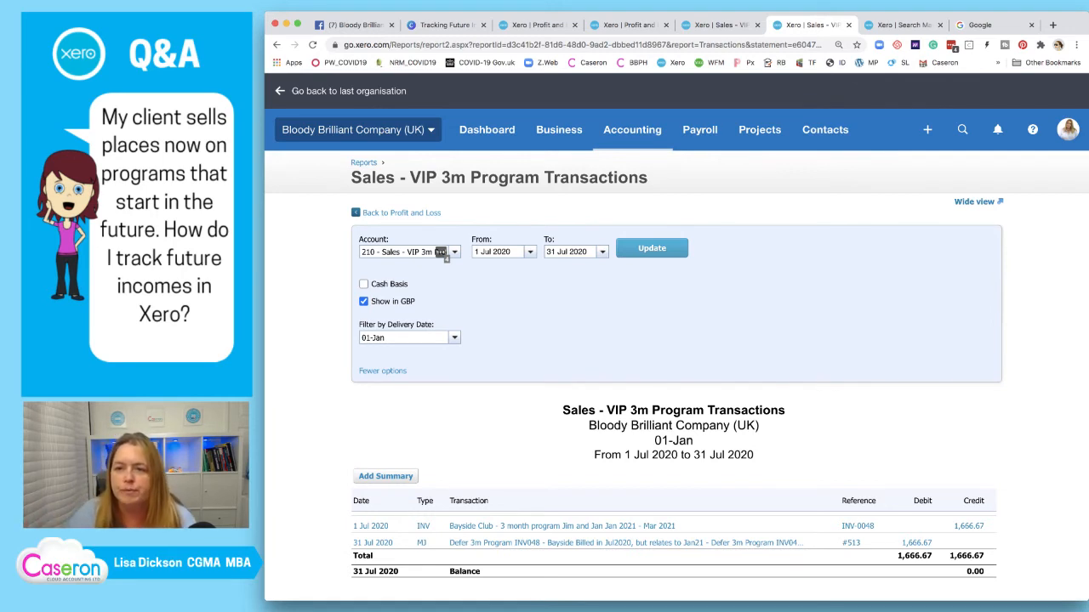
Compare the 01-Jan and 04-Apr reports, then copy posted journal #513 into a new draft
key("ctrl+shift+Tab")
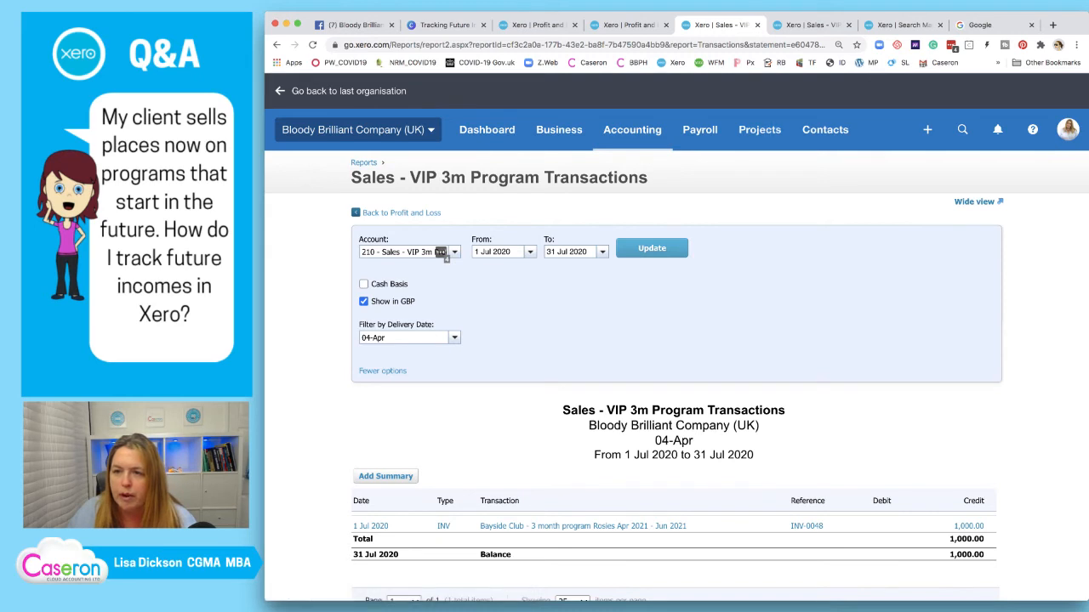
key("ctrl+Tab")
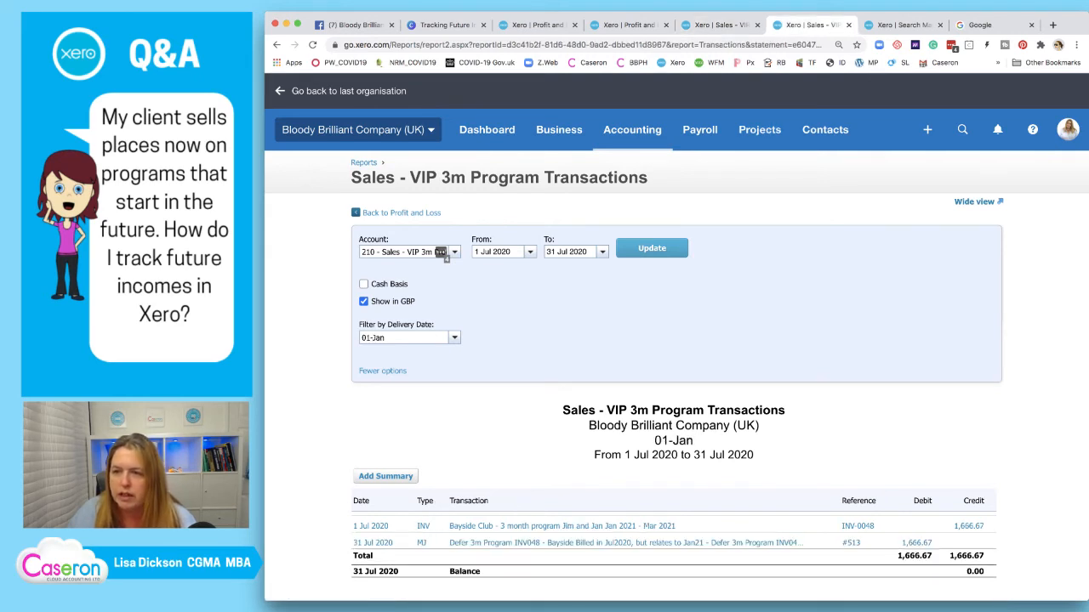
left_click(848, 24)
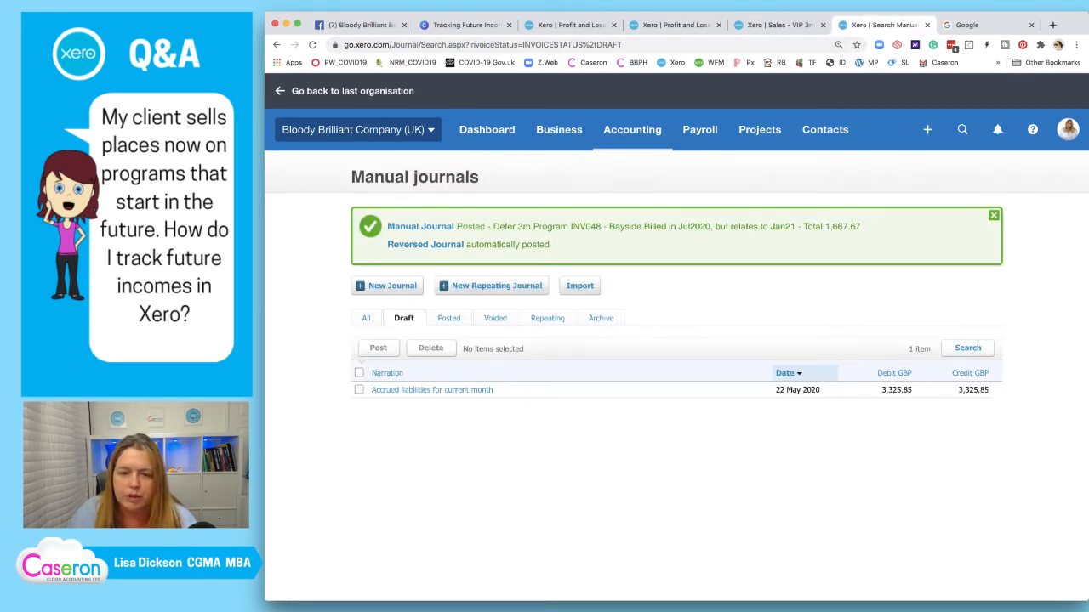
left_click(420, 227)
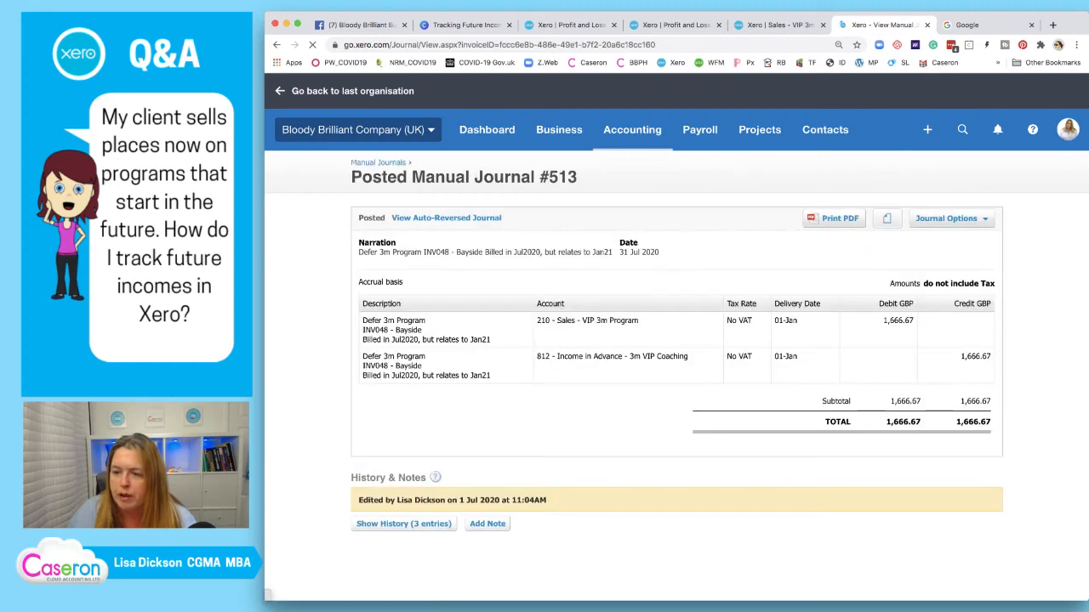
left_click(946, 218)
left_click(932, 284)
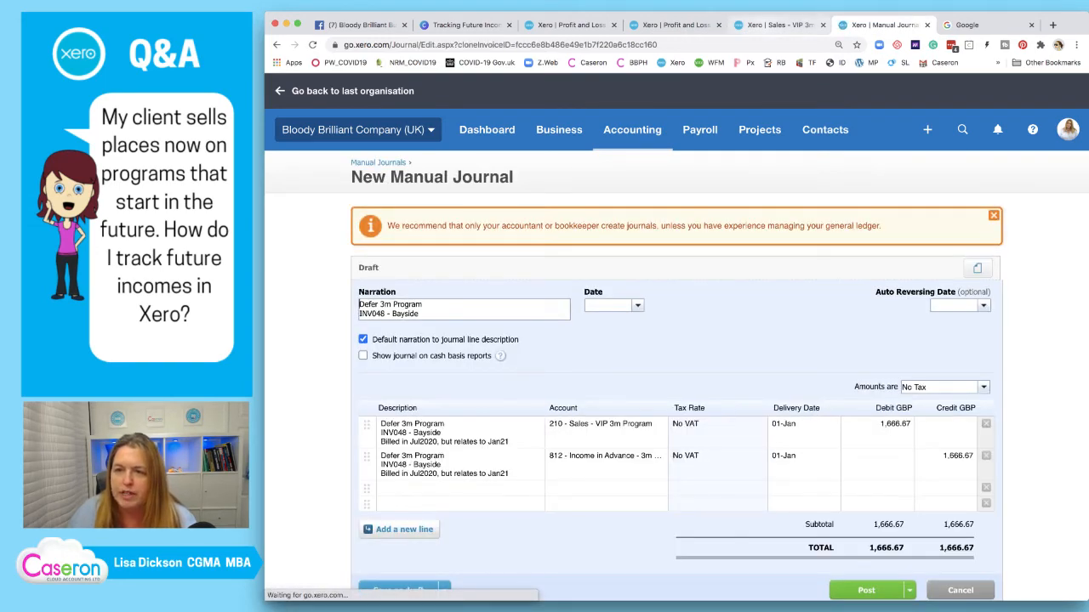
key("ctrl+shift+Tab")
key("ctrl+shift+Tab")
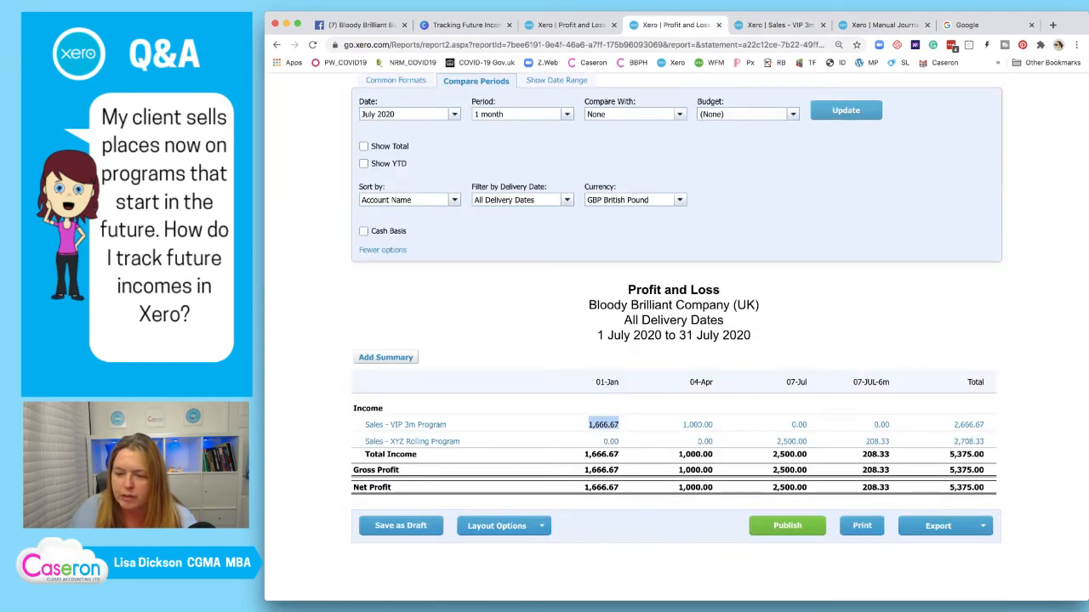
Refresh the Profit and Loss and check its 1 July to 31 July 2020 date range
left_click(845, 110)
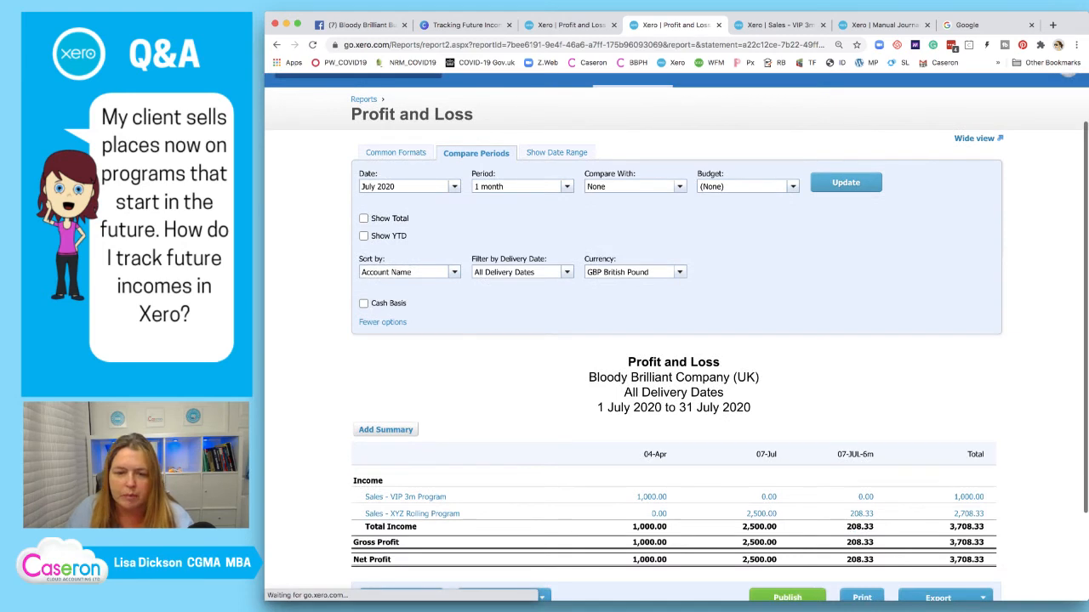
scroll(676, 337, "down", 2)
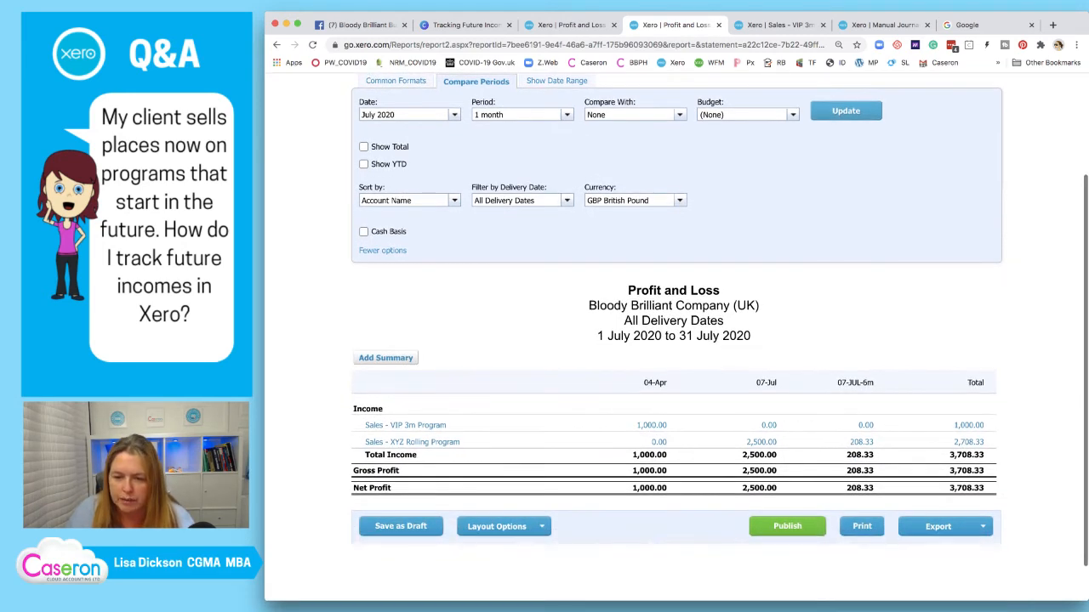
left_click_drag(597, 336, 750, 336)
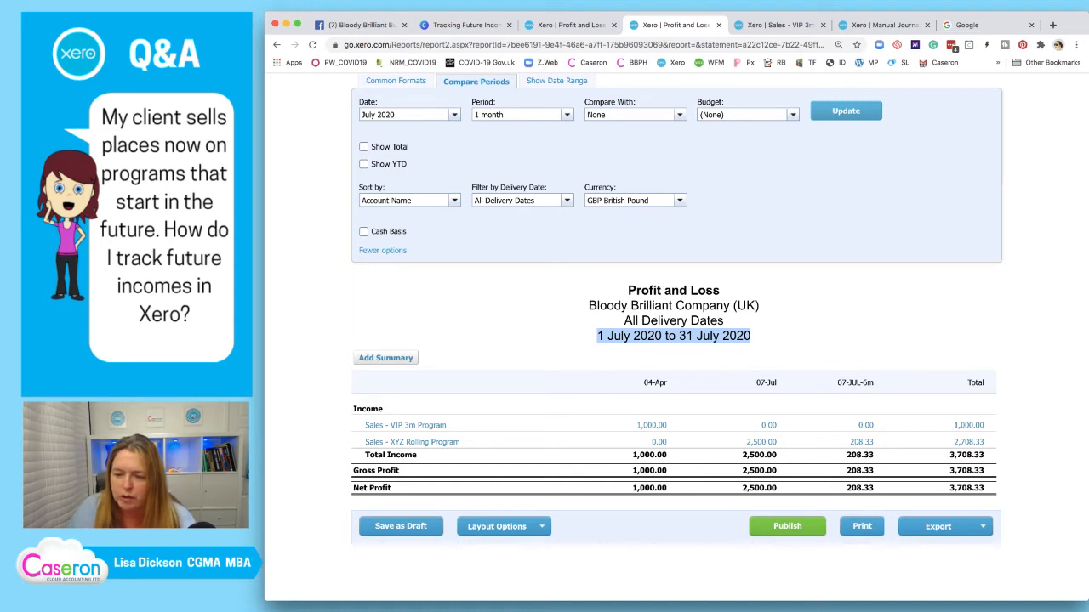
scroll(676, 337, "up", 1)
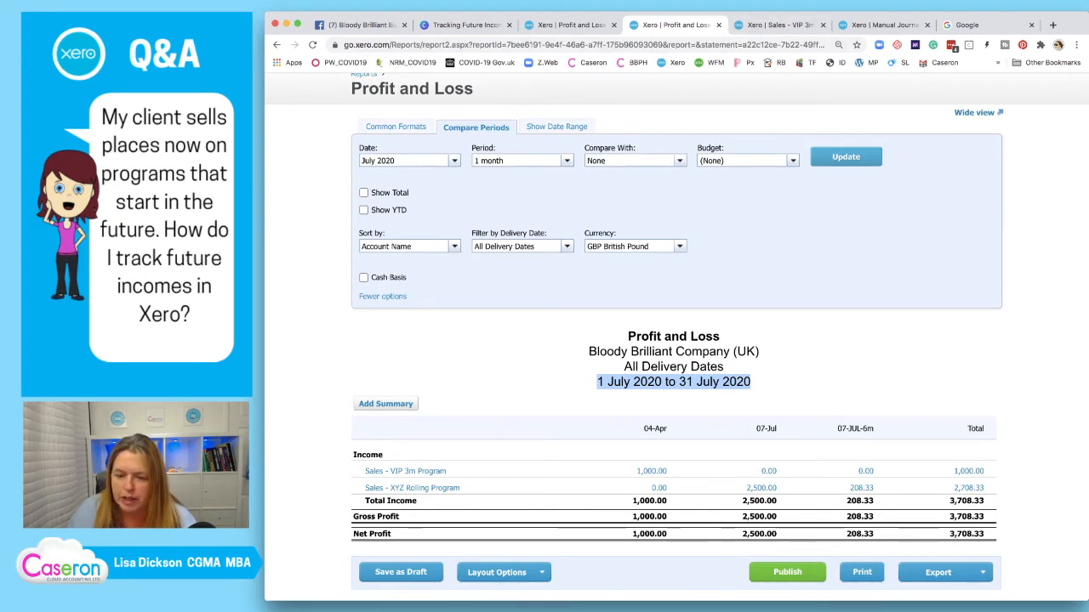
Review the Sales - VIP 3m Program transactions, then return to the new draft journal
left_click(885, 26)
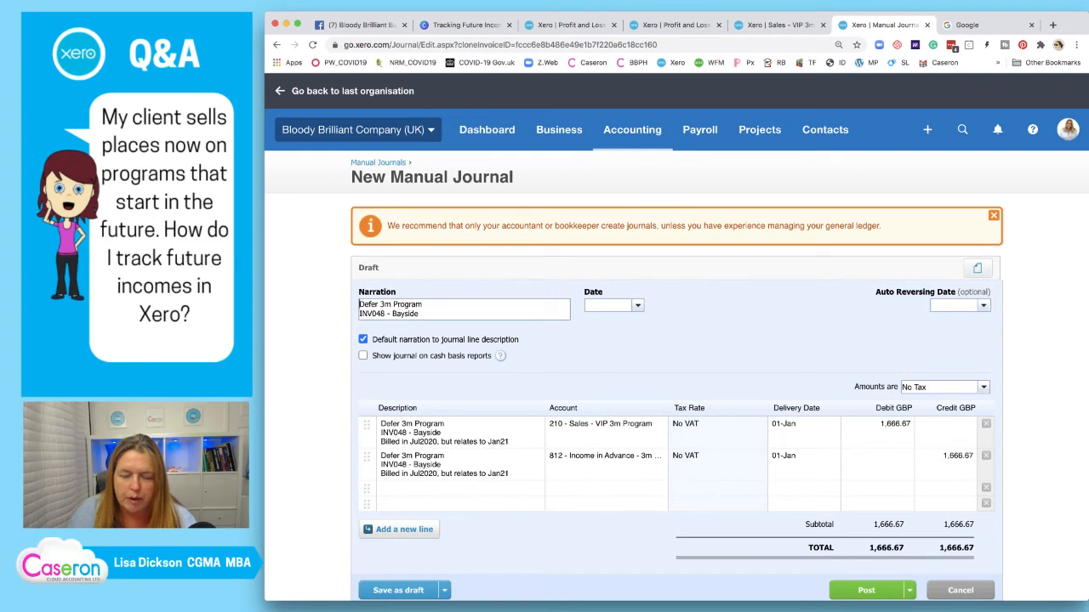
left_click(778, 25)
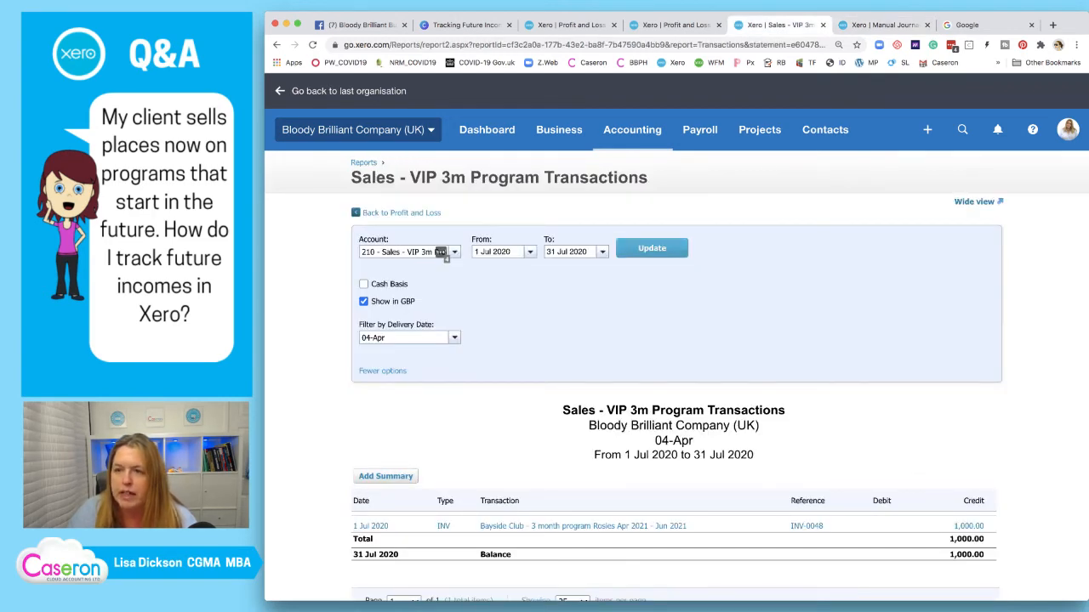
left_click(672, 25)
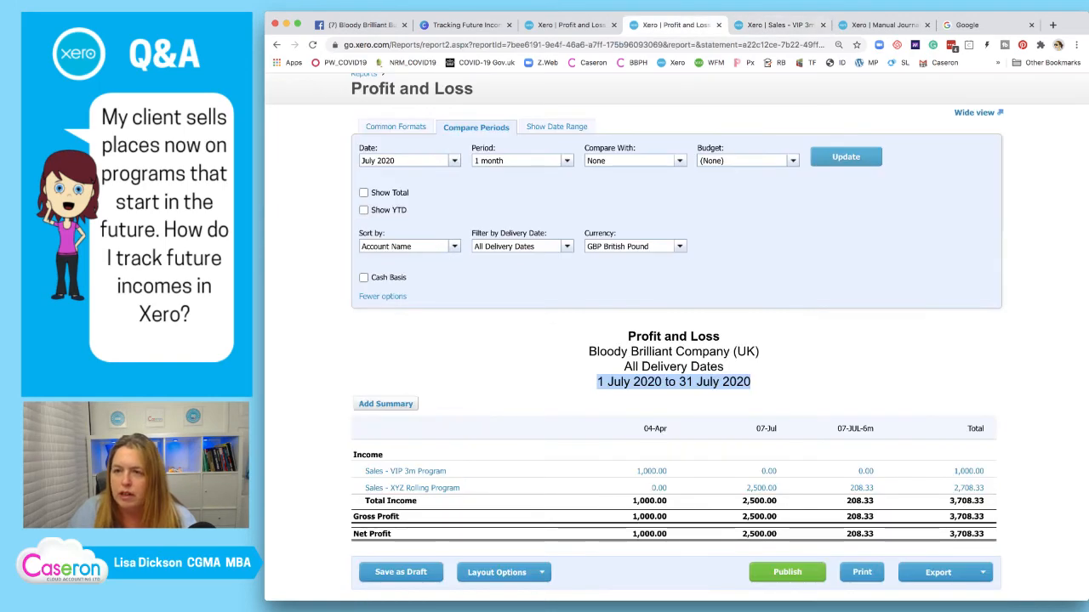
left_click(779, 25)
key("ctrl+Tab")
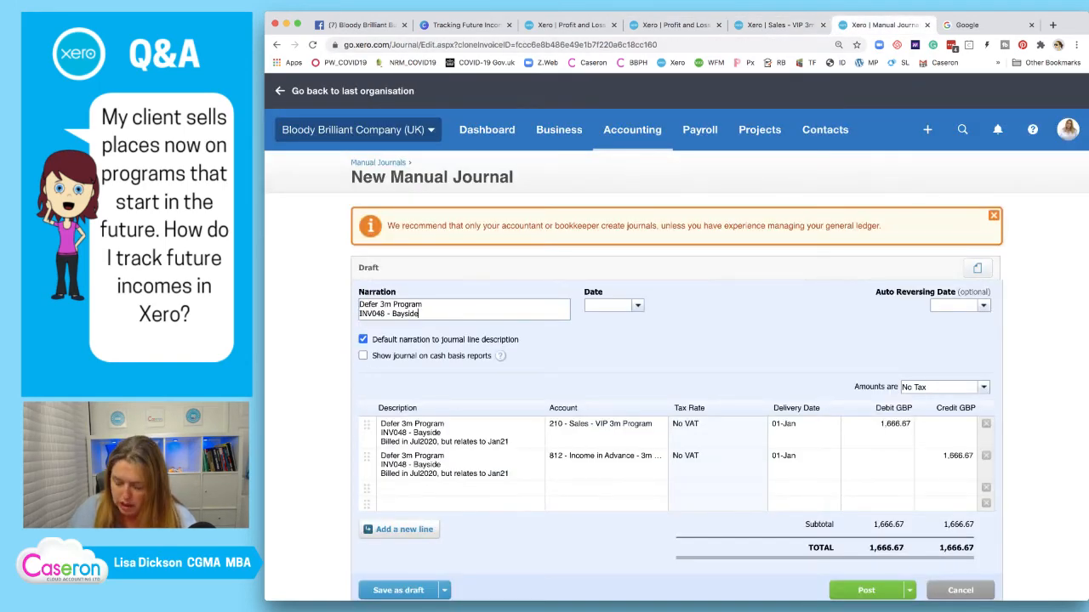
Change the narration's relates-to month from Jan to Apr and paste it into both line descriptions
key("Down")
key("Down")
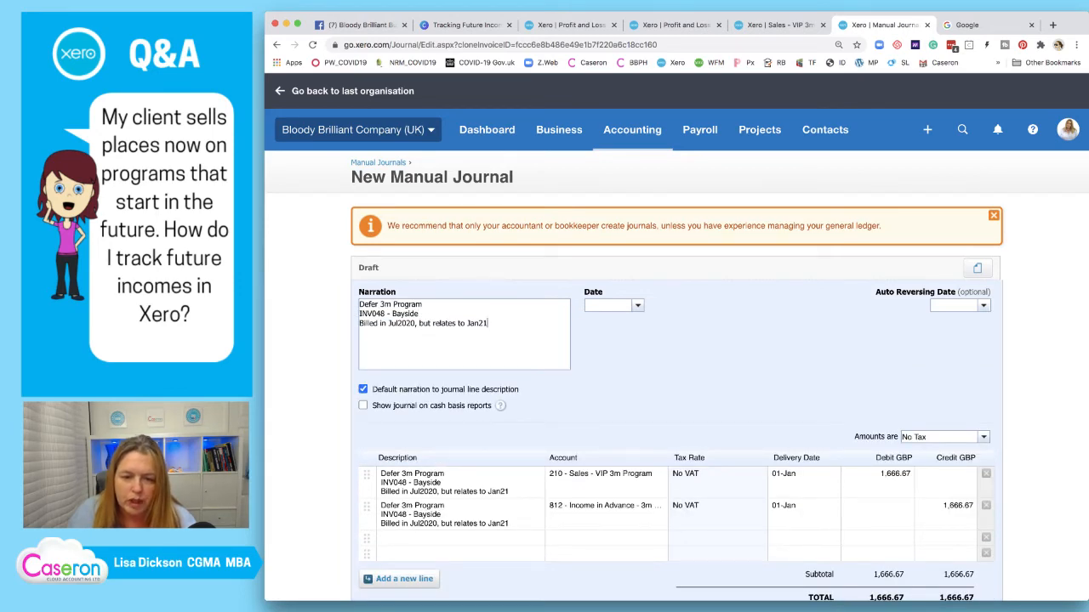
left_click(778, 24)
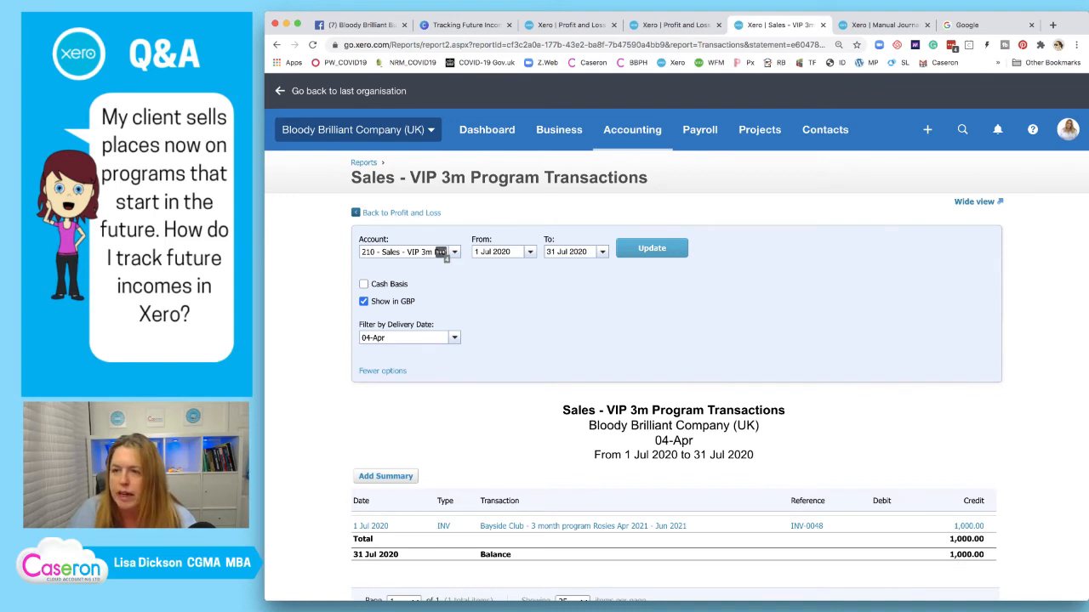
left_click(880, 24)
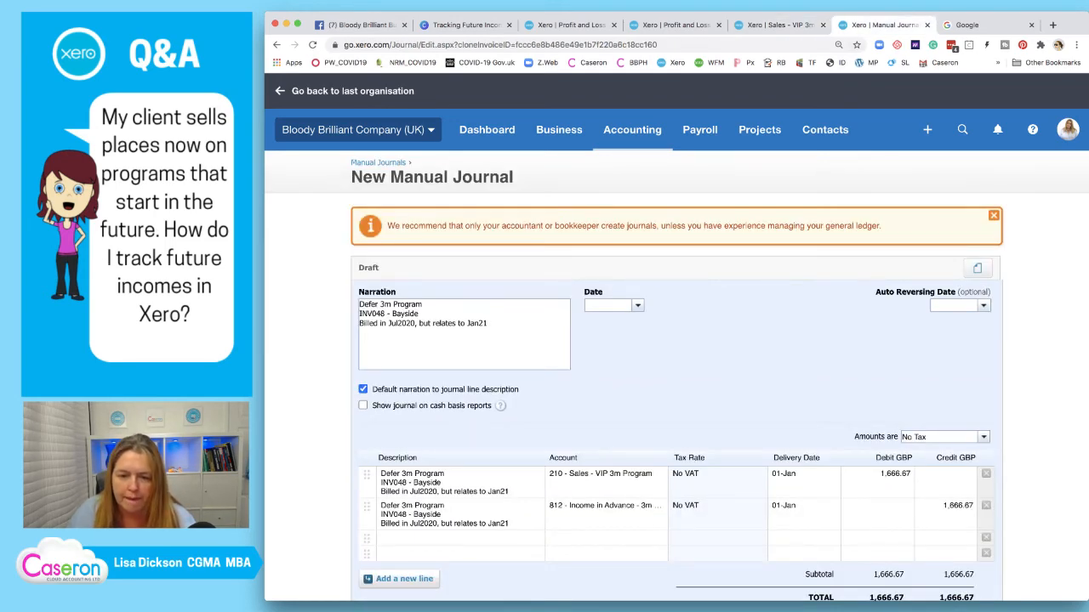
key("BackSpace")
key("BackSpace")
key("BackSpace")
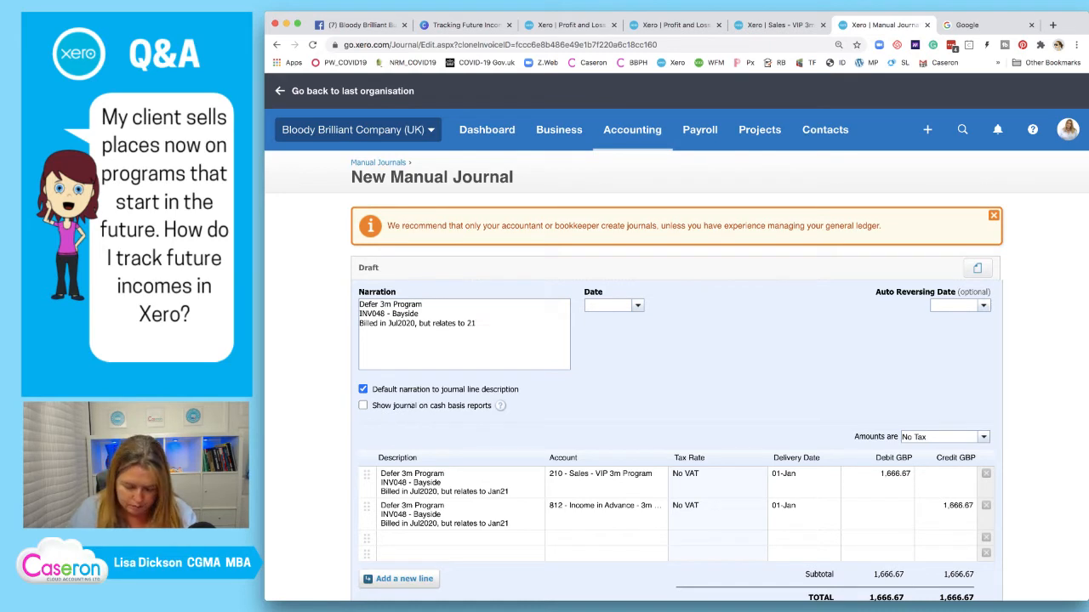
type("Apr")
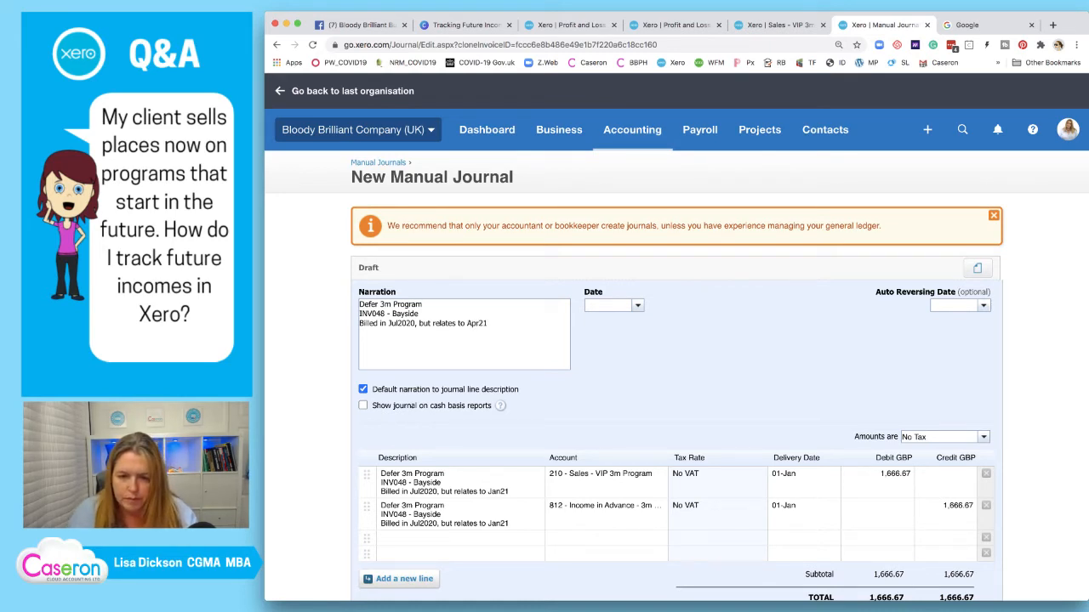
key("super+a")
key("super+c")
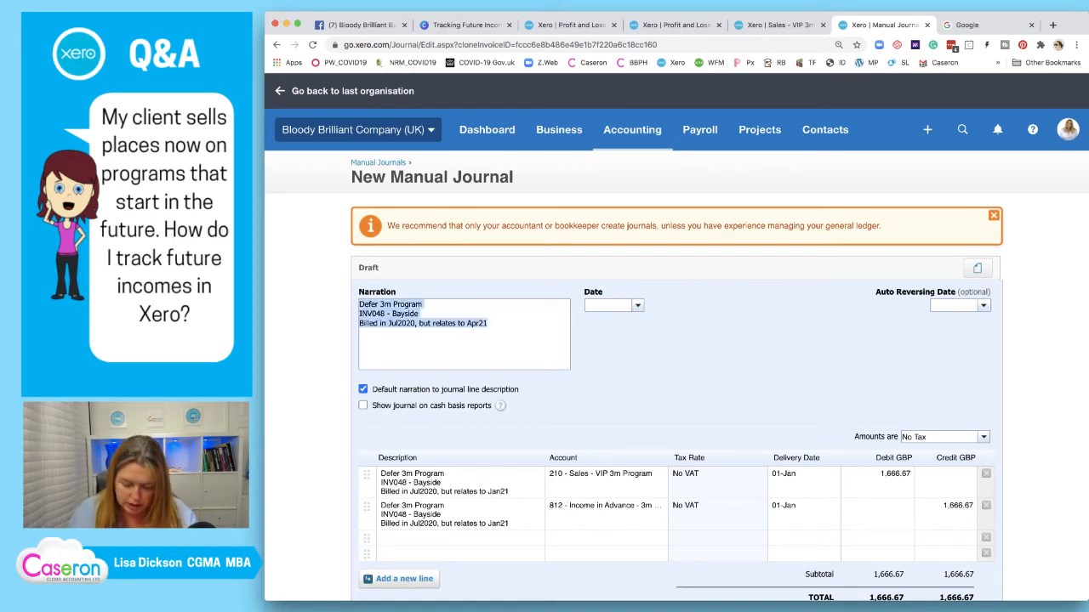
left_click(459, 515)
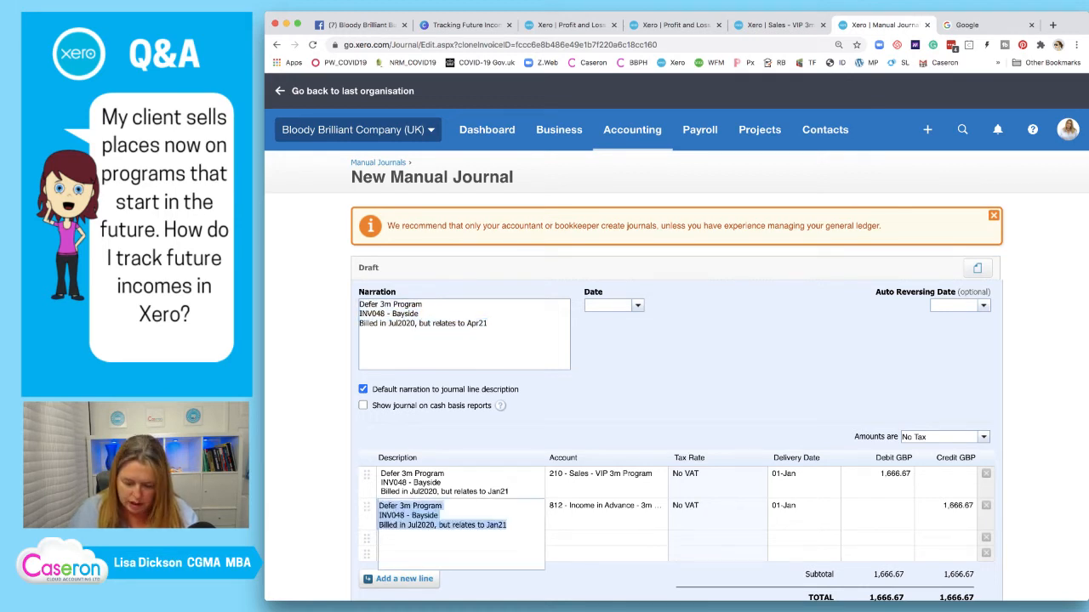
key("super+v")
left_click(459, 483)
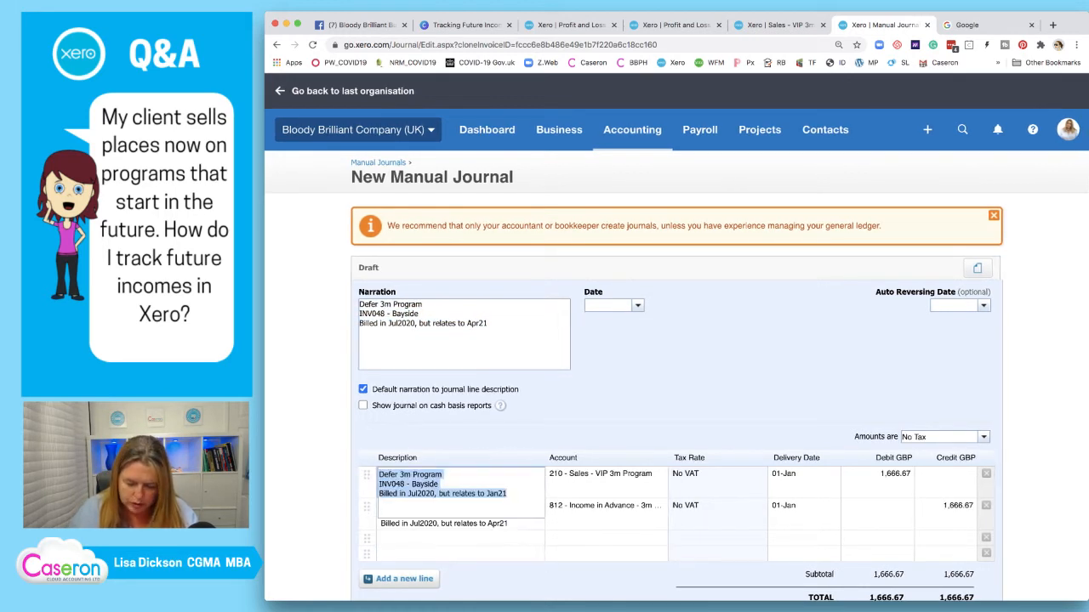
key("super+v")
key("Tab")
key("Down")
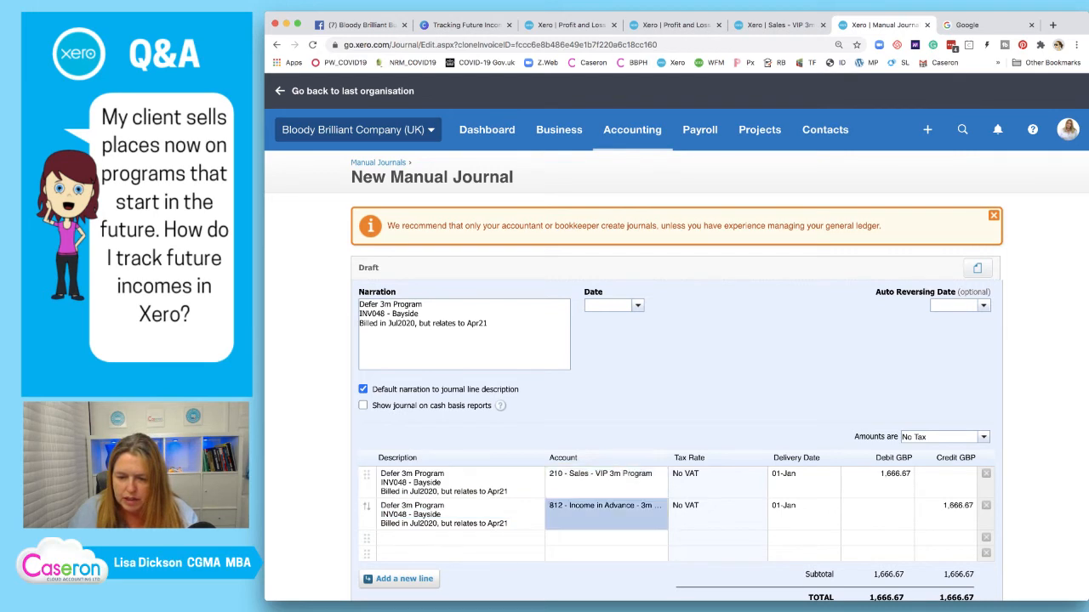
Tag both journal lines with the 04-Apr delivery date
left_click(803, 481)
type("01")
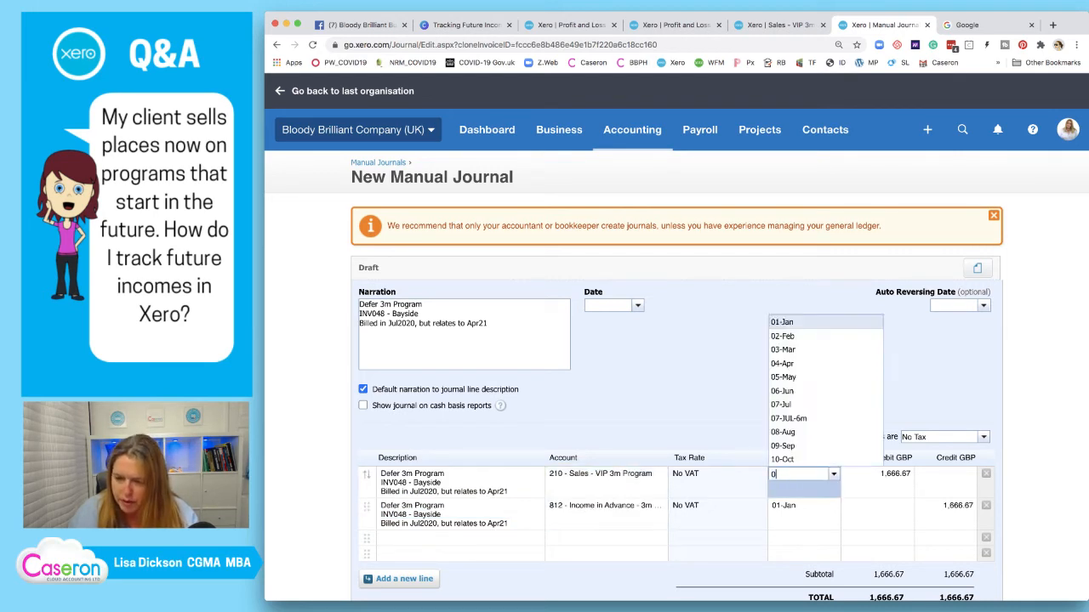
left_click(803, 514)
type("01")
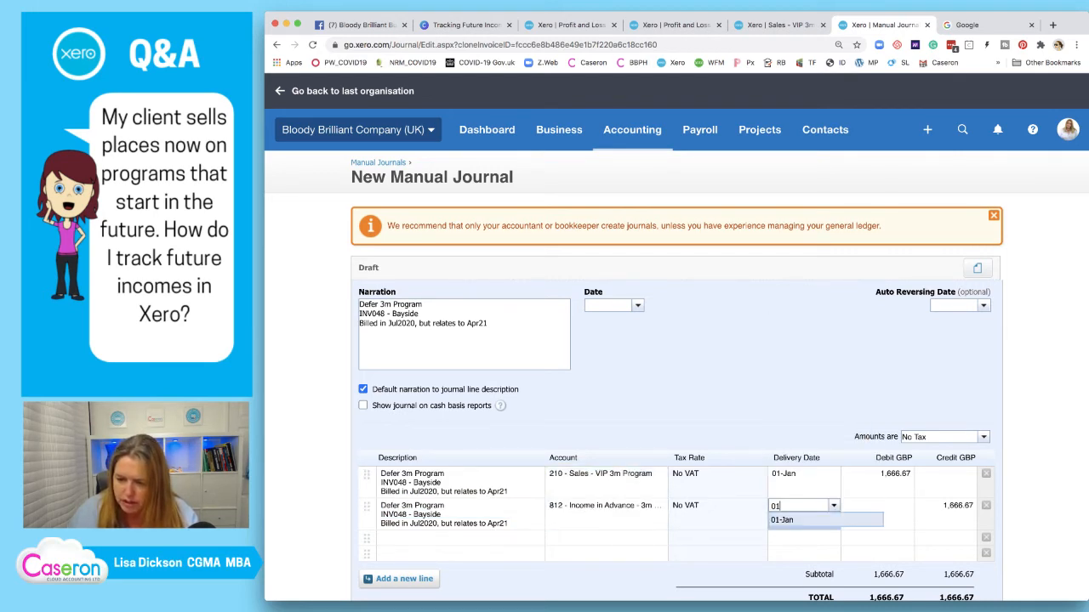
key("BackSpace")
type("4")
key("Return")
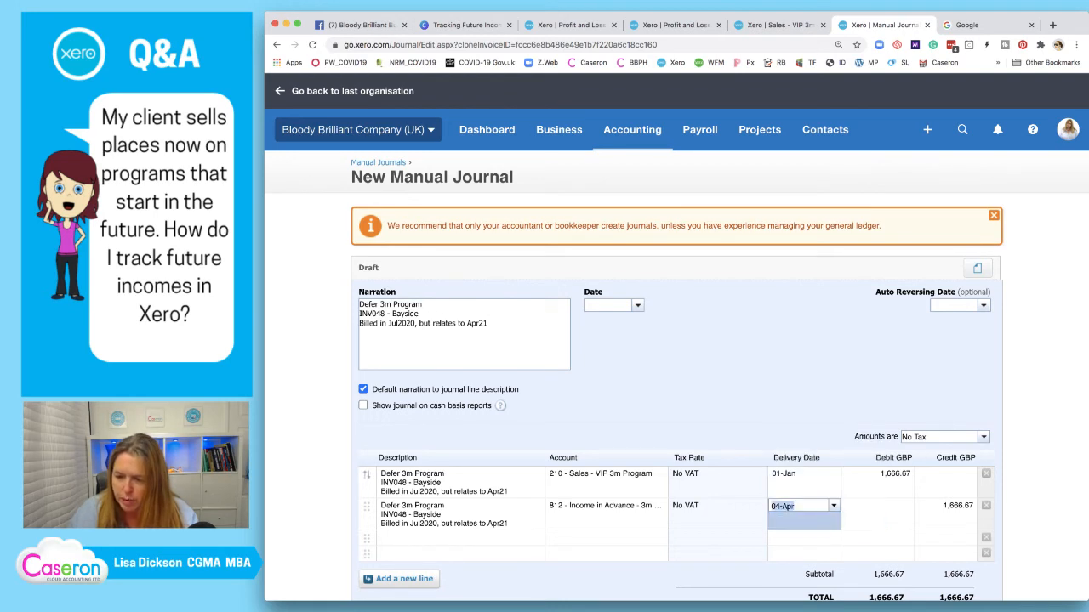
left_click(803, 482)
type("01")
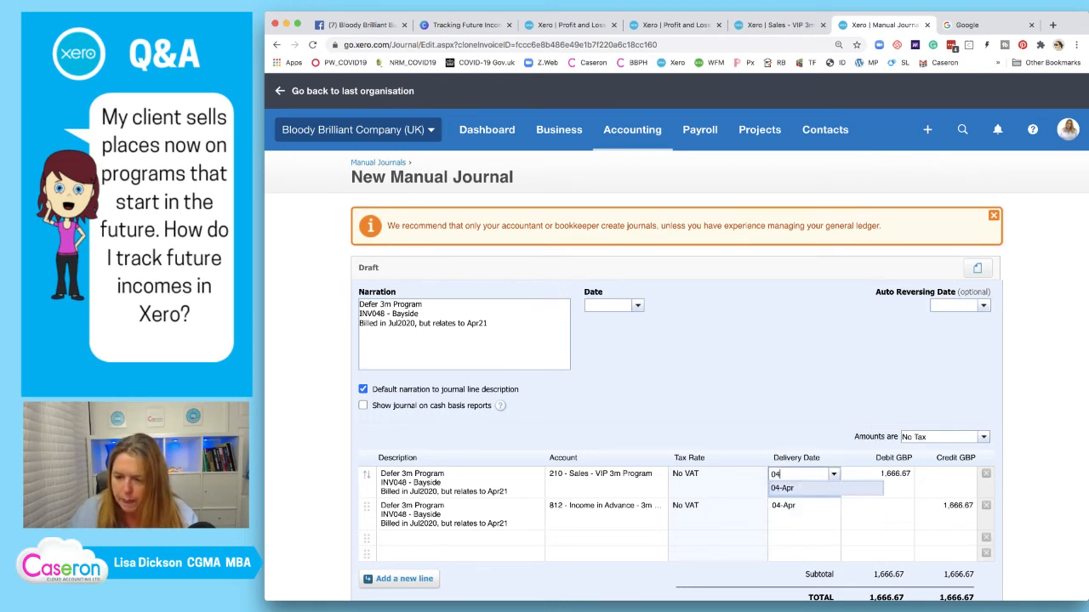
key("Return")
type("04")
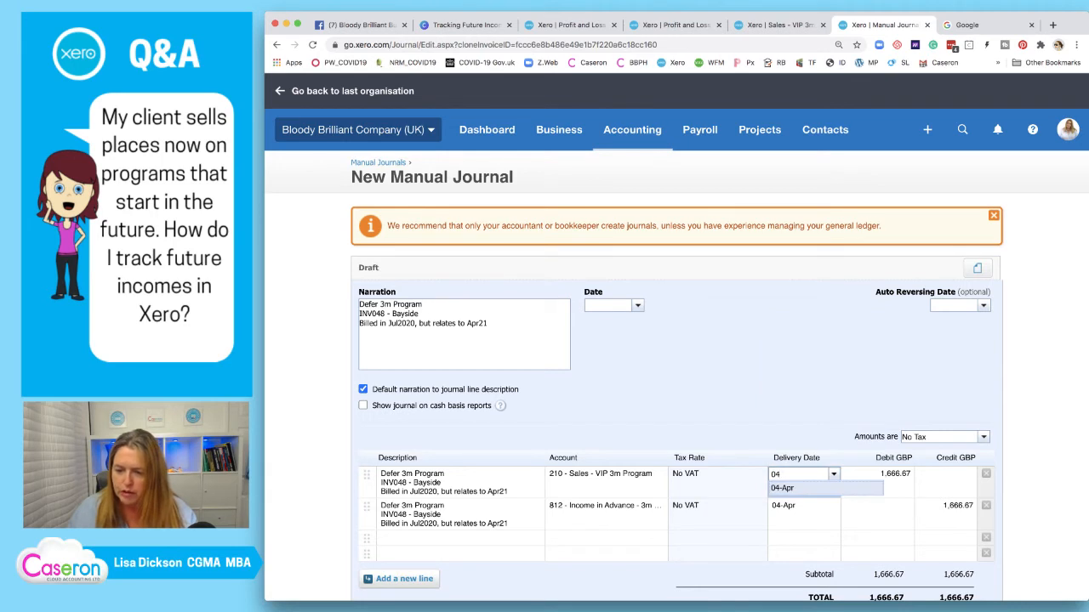
key("Return")
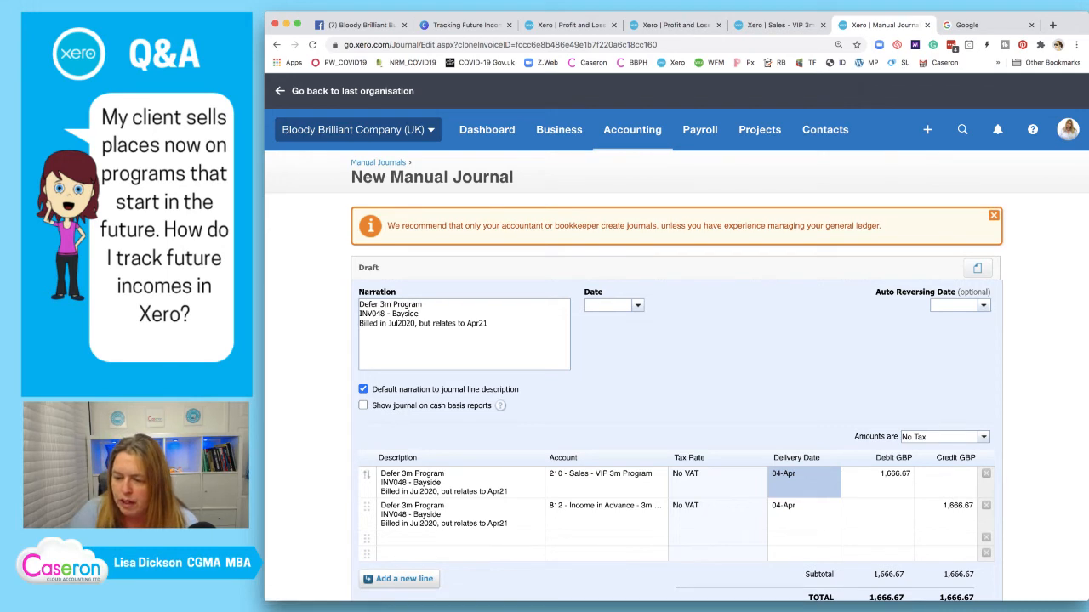
Enter a 1,000.00 debit on line one and a 1,000.00 credit on line two
key("Tab")
type("1000")
key("Return")
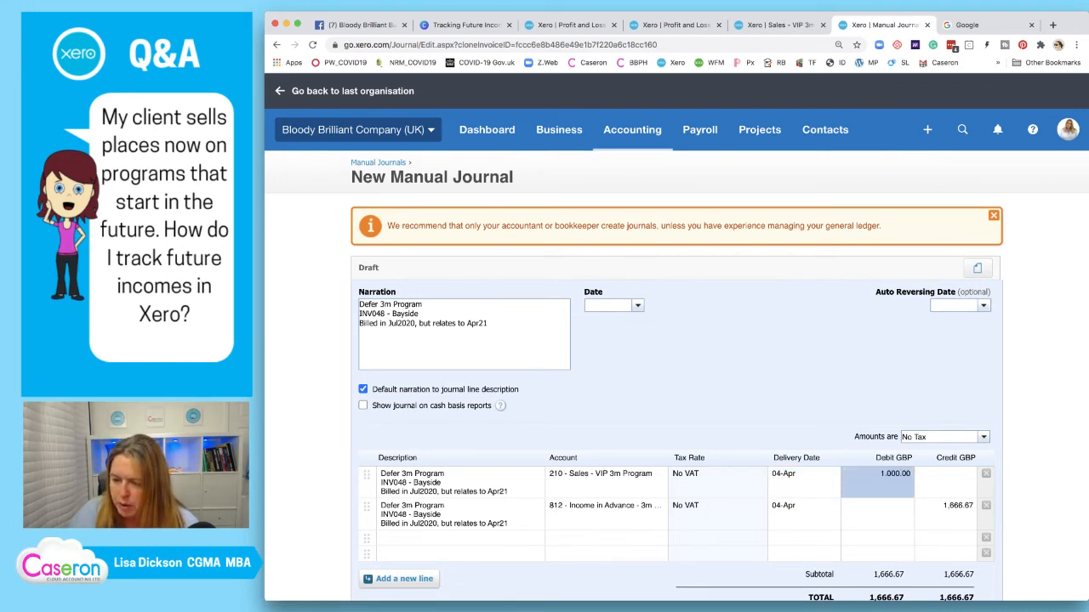
left_click(946, 506)
type("1000")
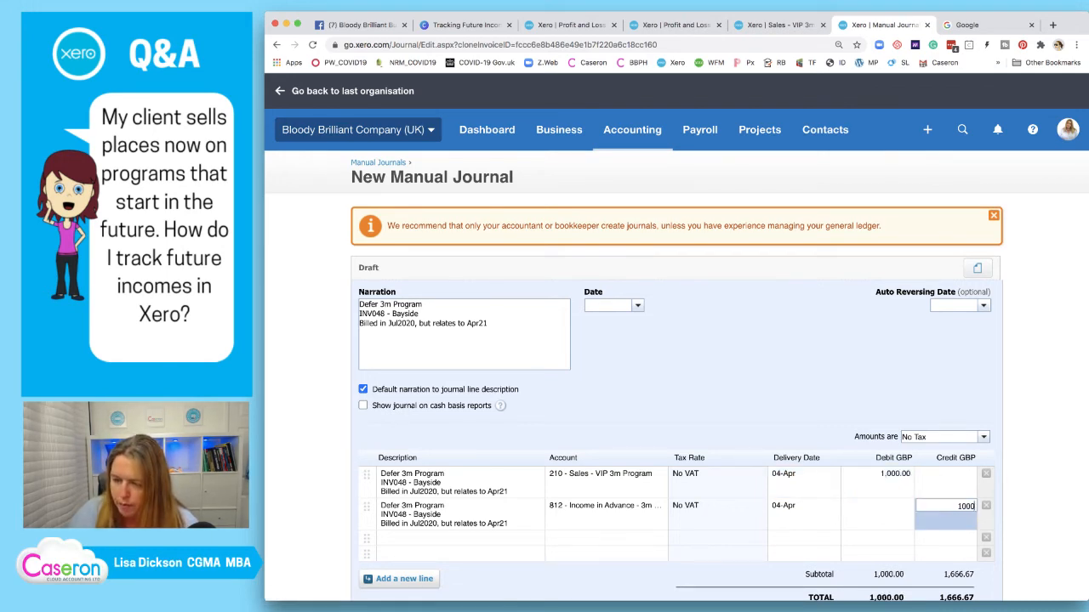
key("Return")
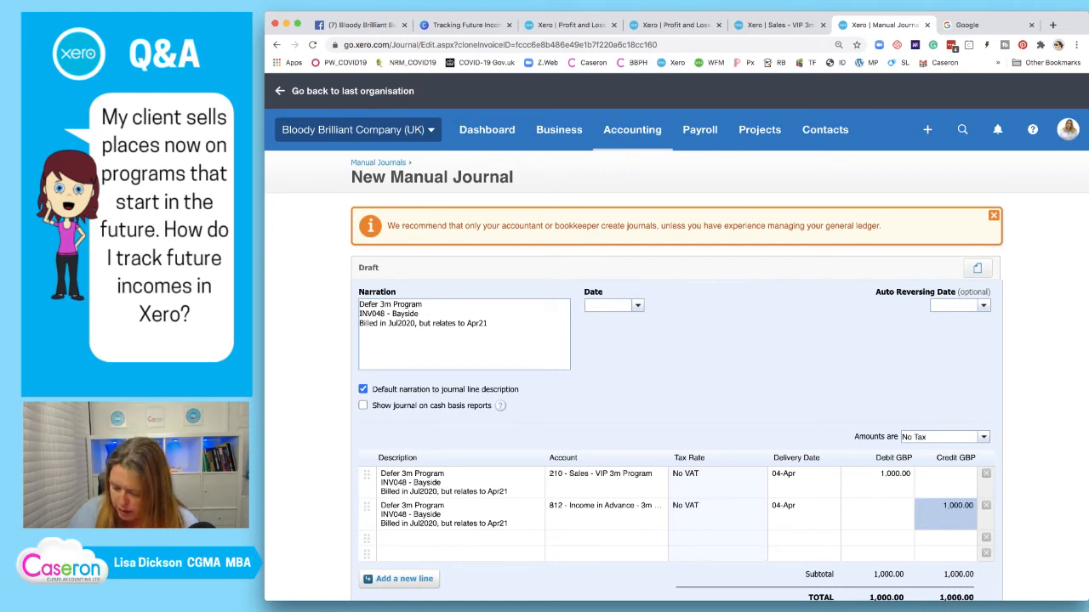
Date the journal 31/07/2020 with auto-reversing date 01/04/2021, then view the VIP 3m report
type("31/07/2")
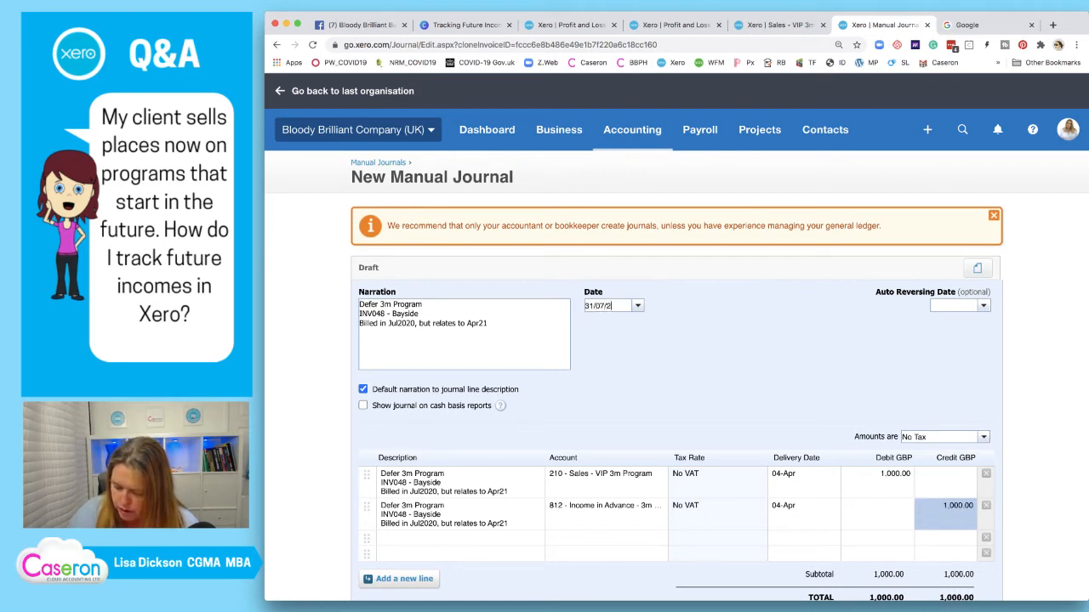
type("020")
key("Tab")
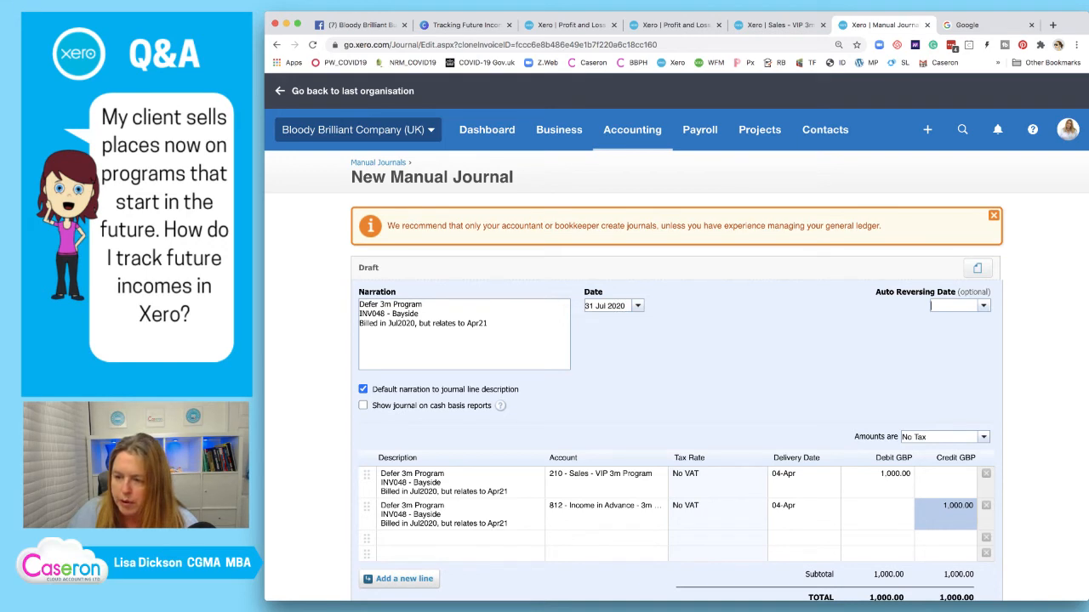
type("01/04/2021")
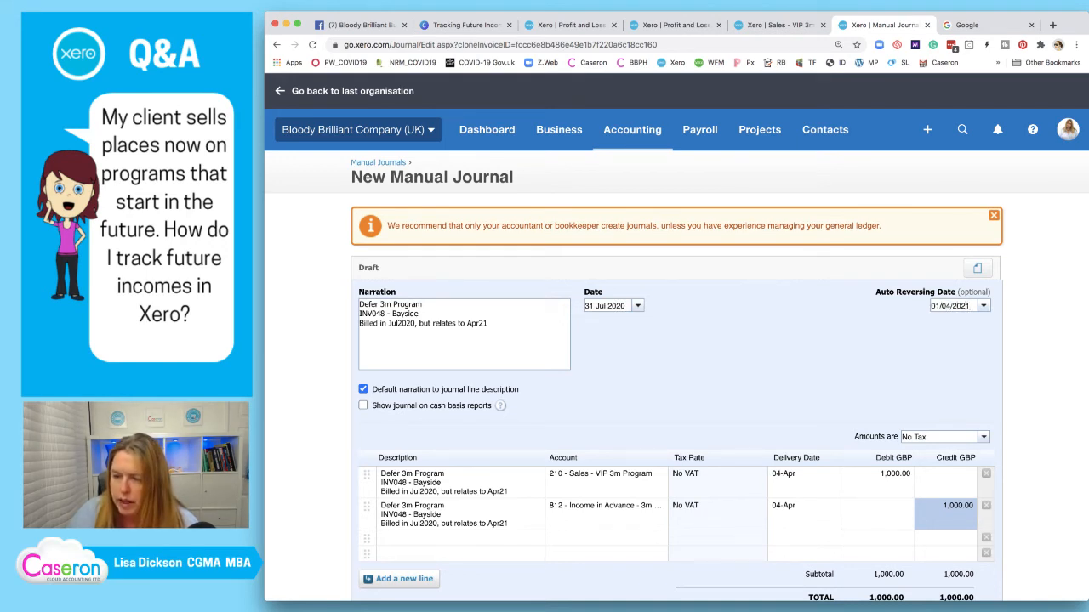
key("Tab")
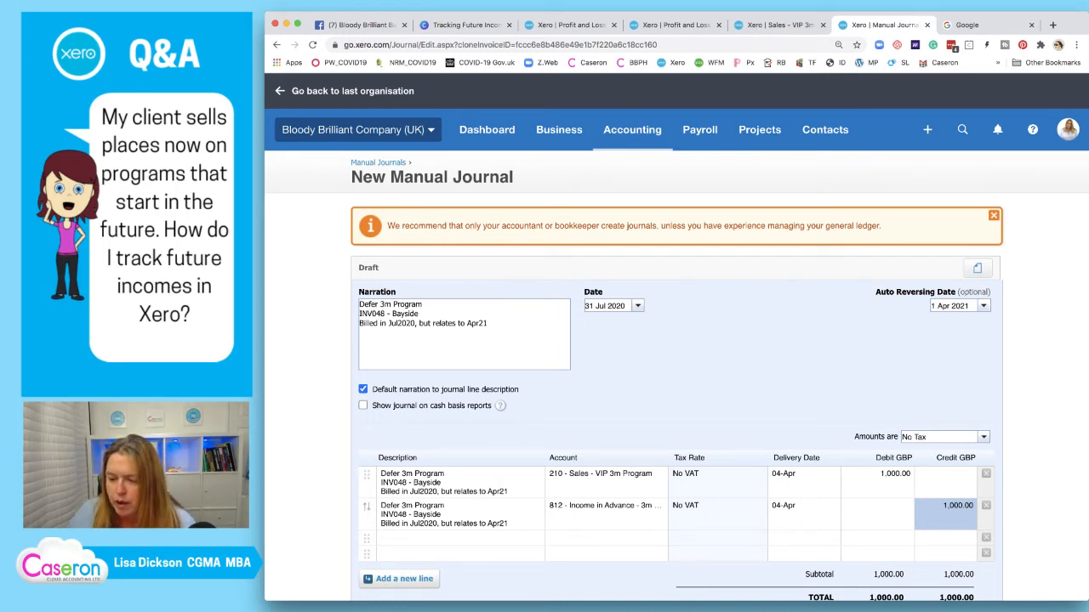
key("ctrl+shift+Tab")
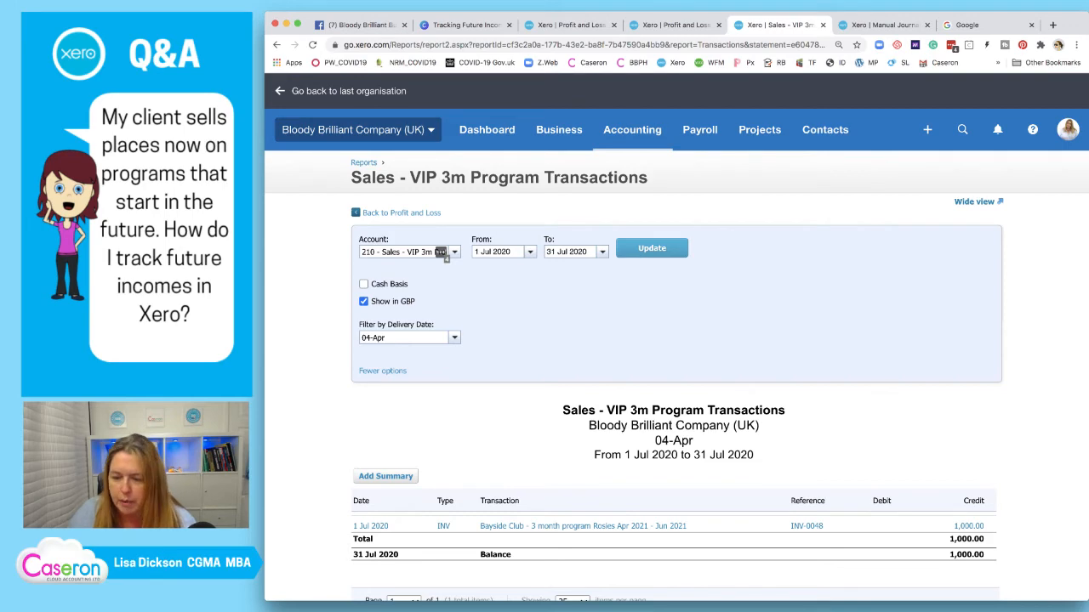
Post the 1,000.00 deferral journal with its auto-reversal
key("ctrl+Tab")
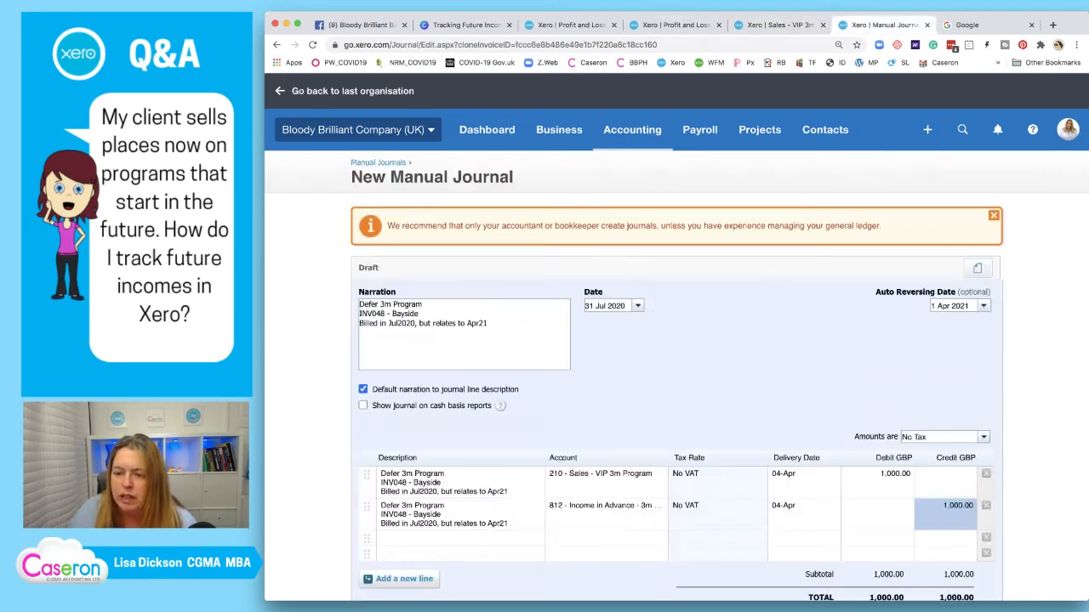
scroll(676, 382, "down", 3)
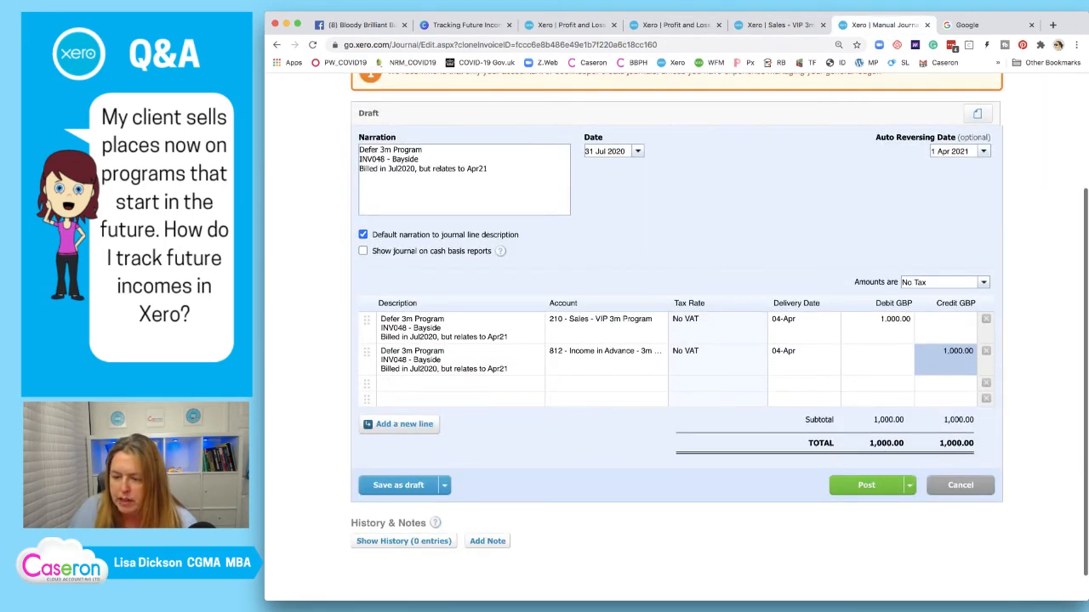
left_click(867, 484)
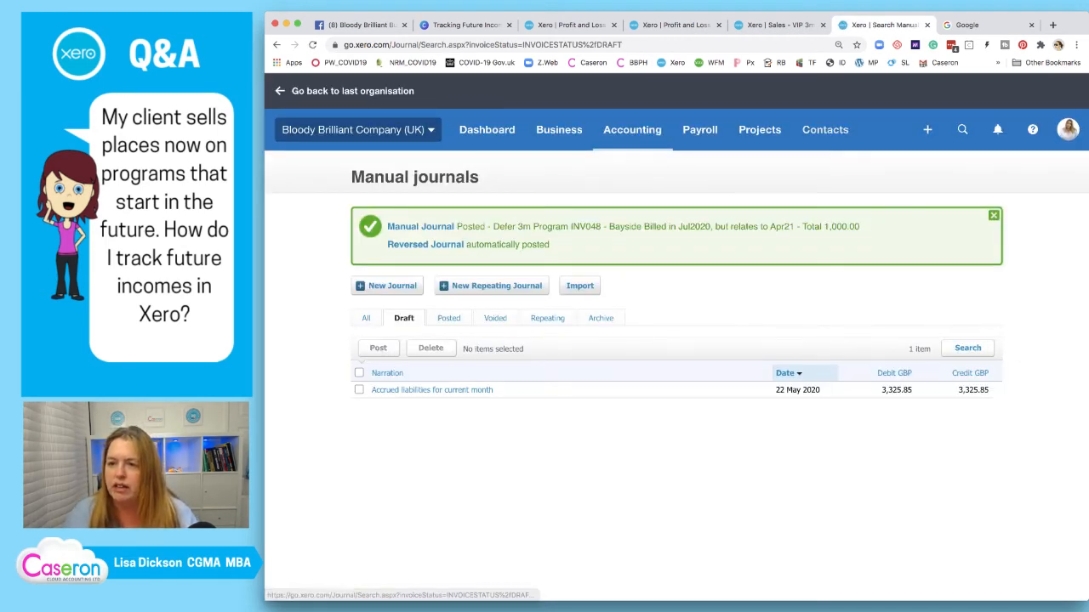
Refresh the Sales - VIP 3m report to confirm July nets to 0.00, then close it
left_click(778, 24)
left_click(651, 248)
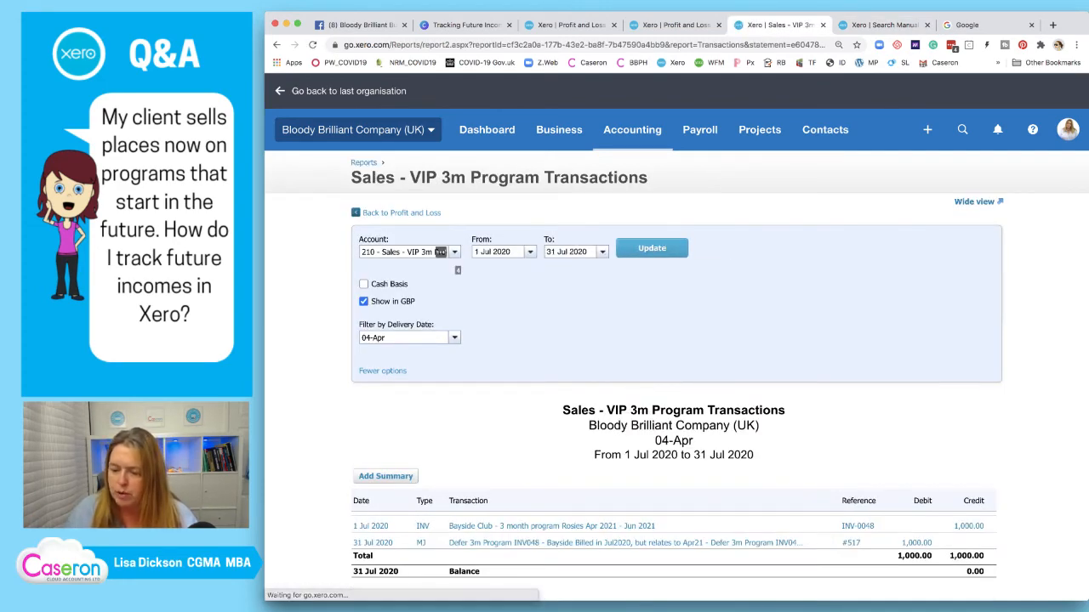
left_click(822, 25)
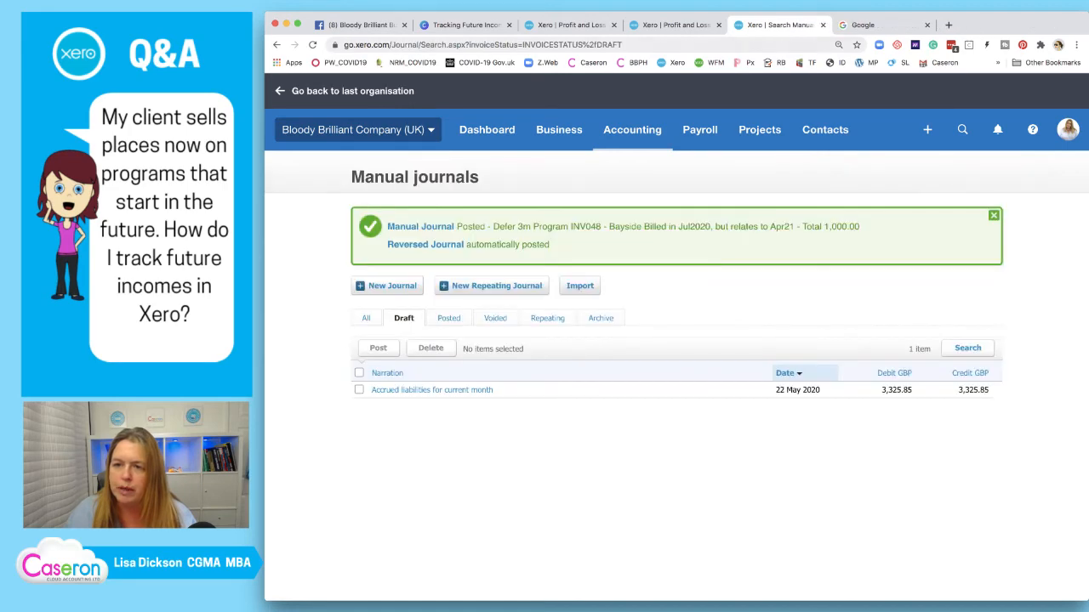
left_click(676, 24)
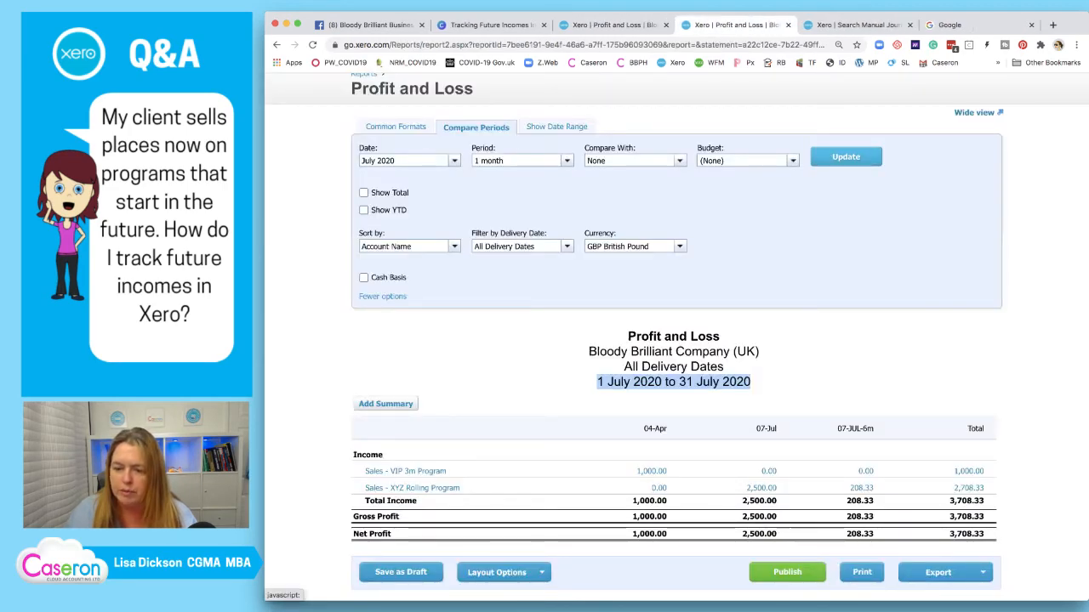
Refresh Profit and Loss and open the 2,500.00 XYZ Rolling Program figure in a new tab
left_click(845, 156)
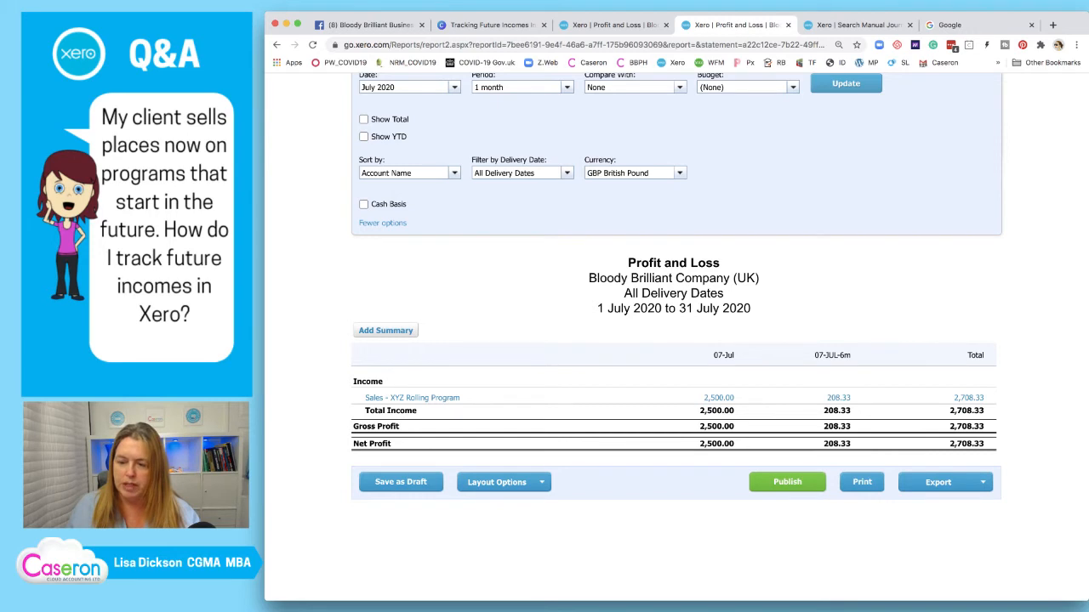
right_click(719, 397)
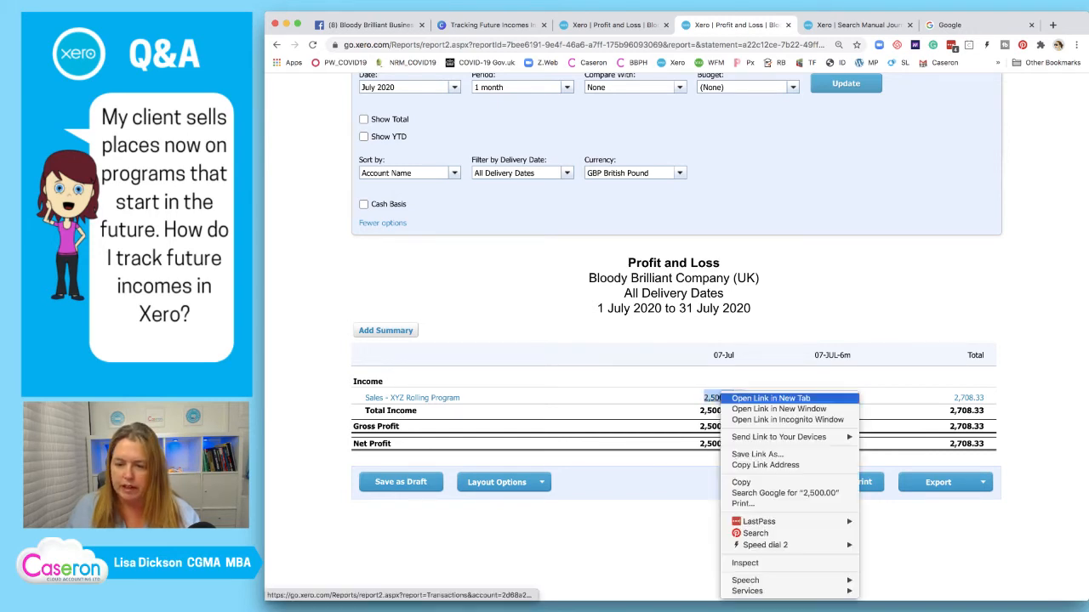
left_click(749, 401)
left_click(772, 25)
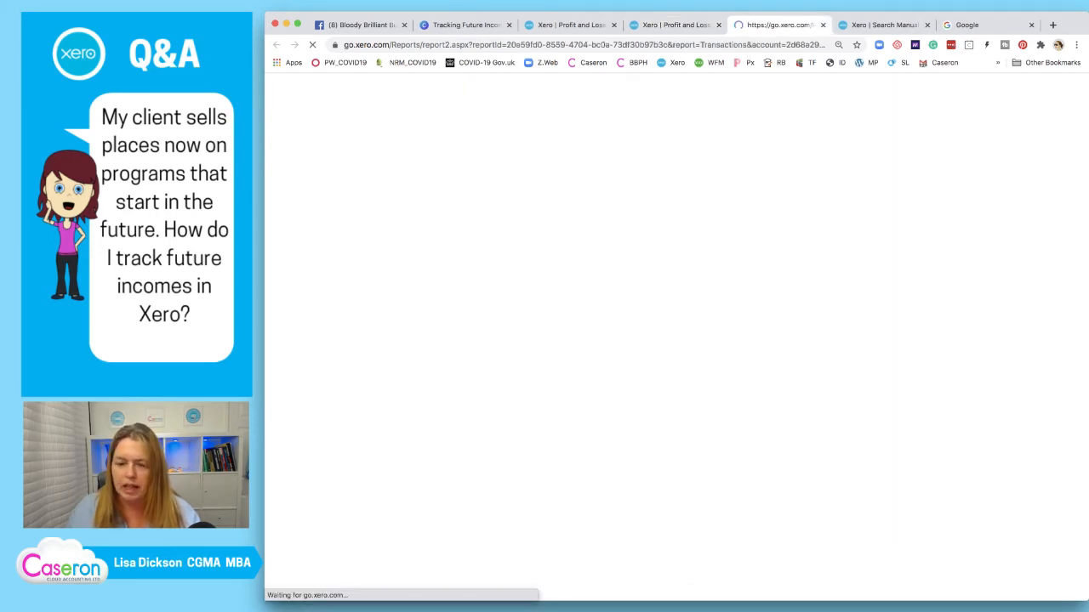
Inspect source invoice INV-0048, then return to the XYZ Rolling Program transactions
scroll(676, 340, "down", 2)
scroll(677, 340, "down", 1)
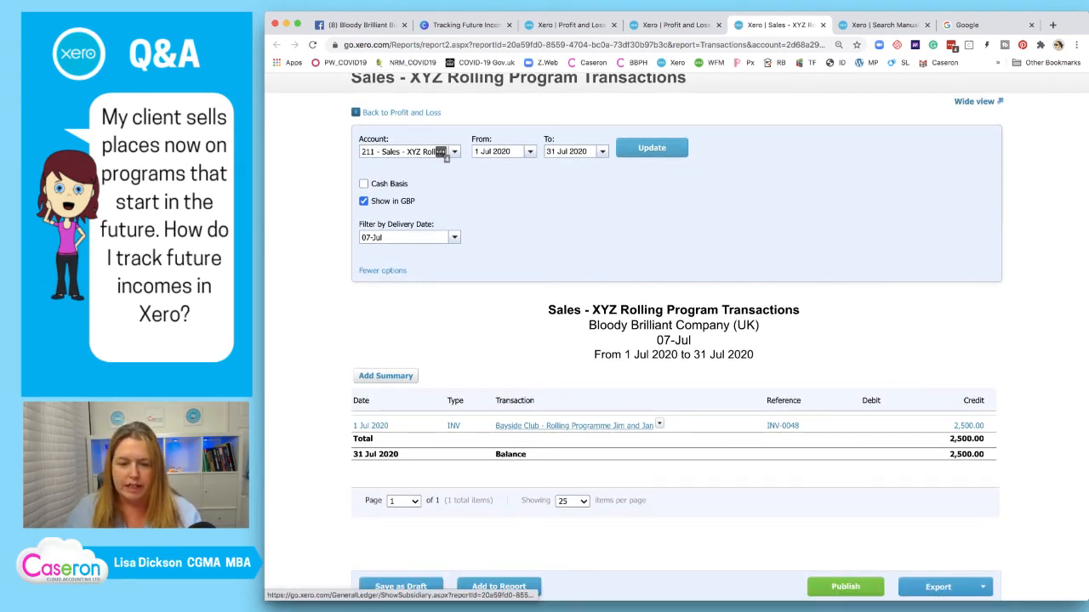
left_click(441, 151)
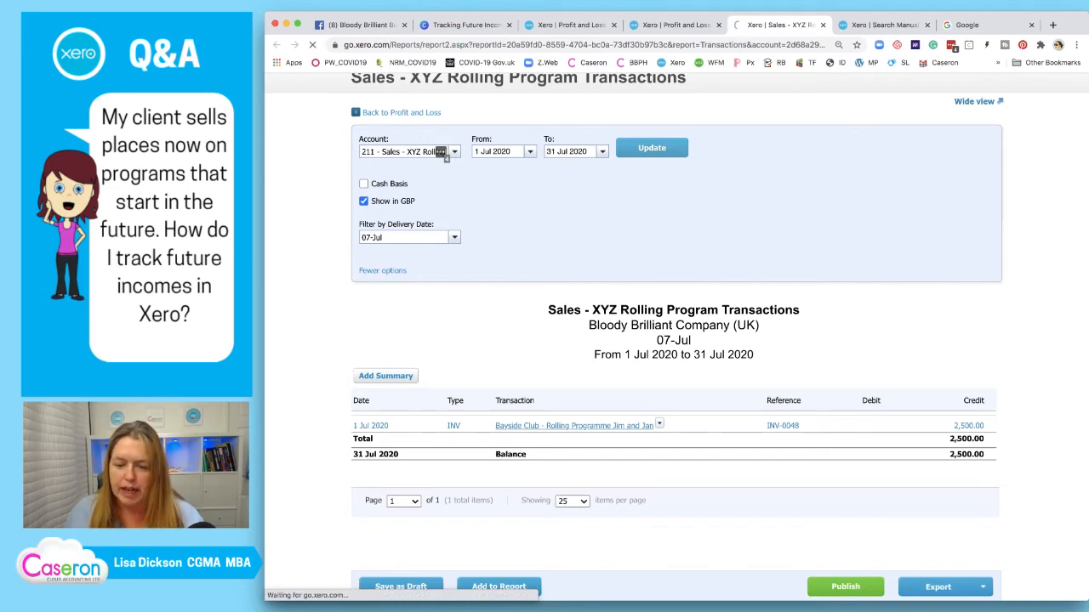
scroll(440, 152, "down", 5)
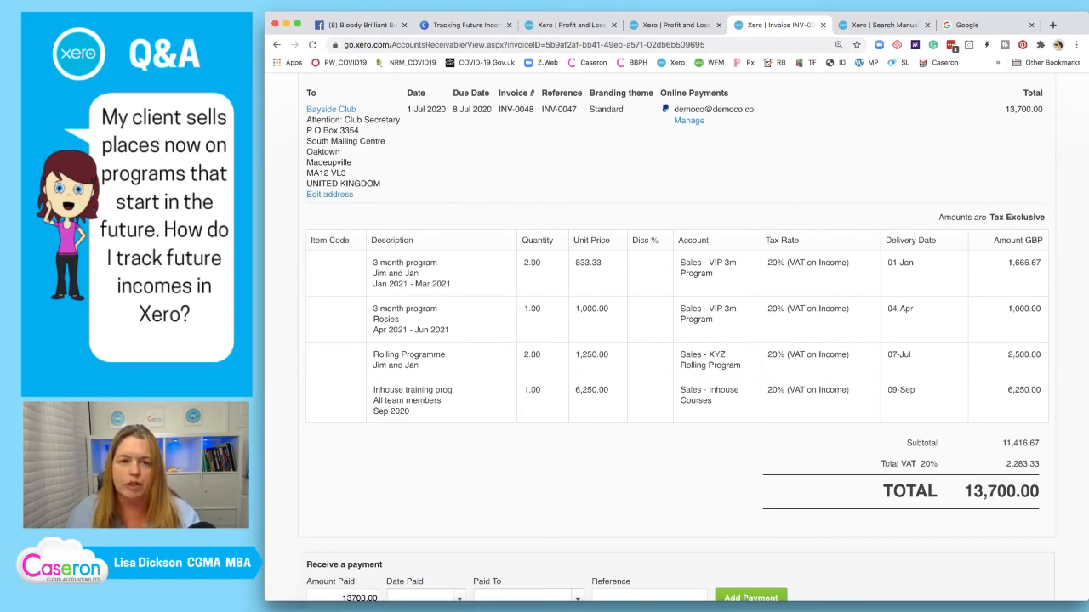
left_click(276, 46)
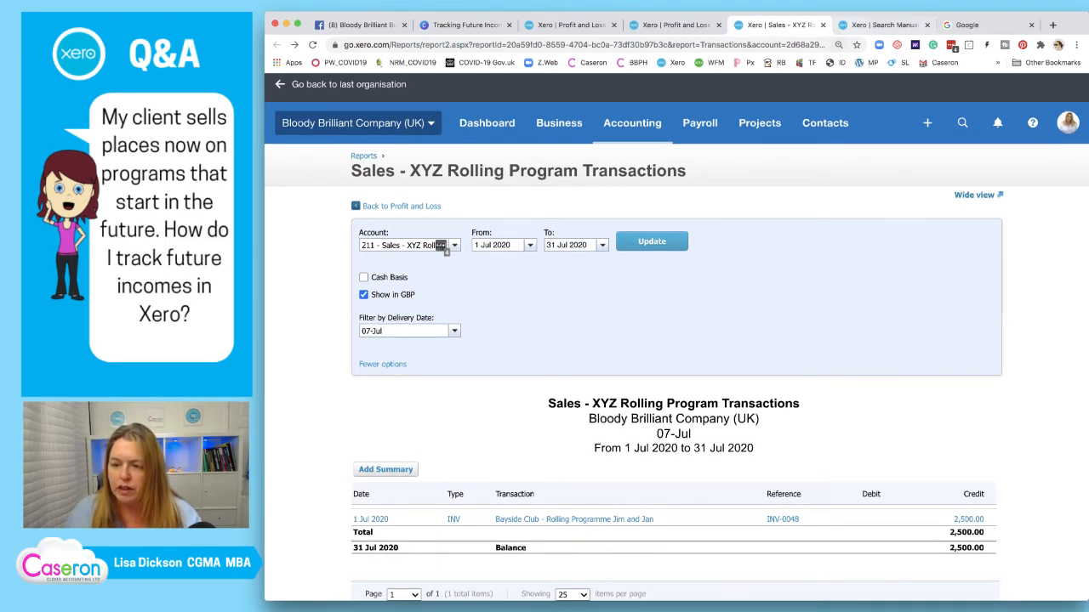
left_click(880, 25)
Write a new journal narration citing INV-0048, the customer, and July billing relating to Jul–Dec 2020
left_click(387, 286)
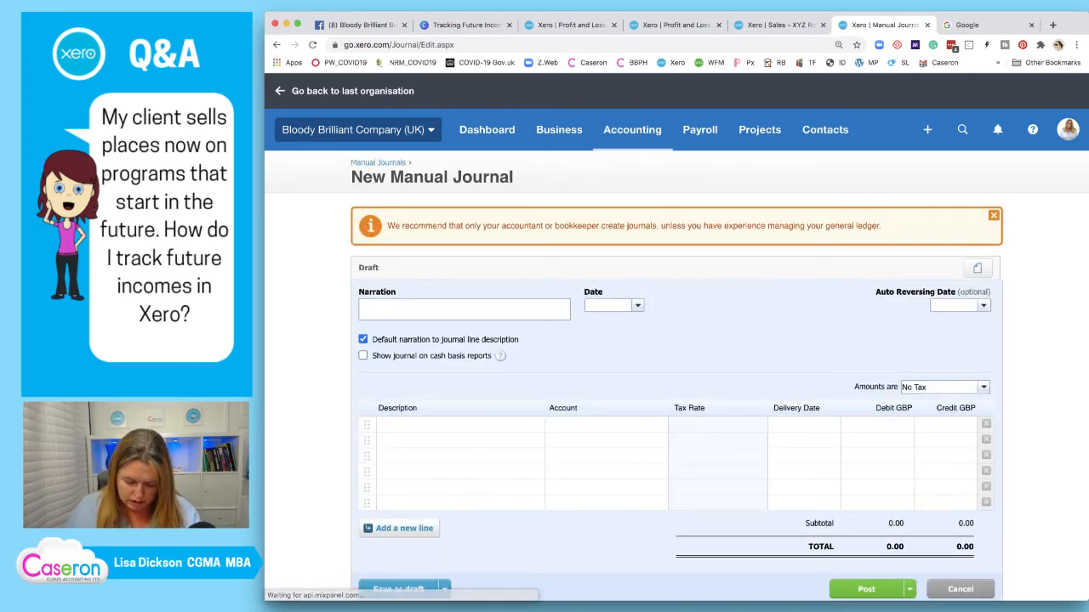
type("D")
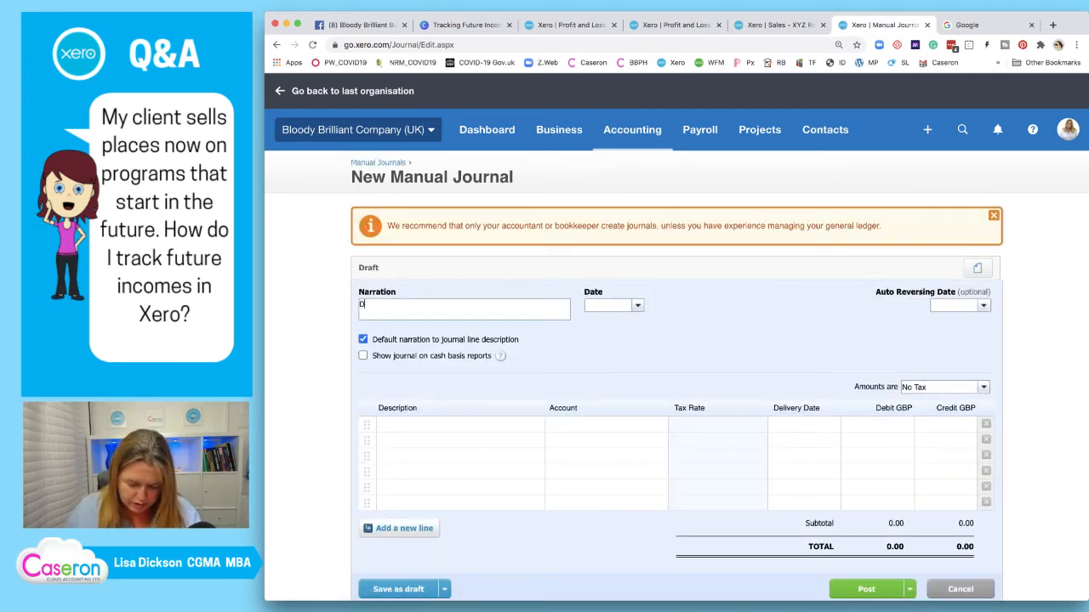
type("efering R")
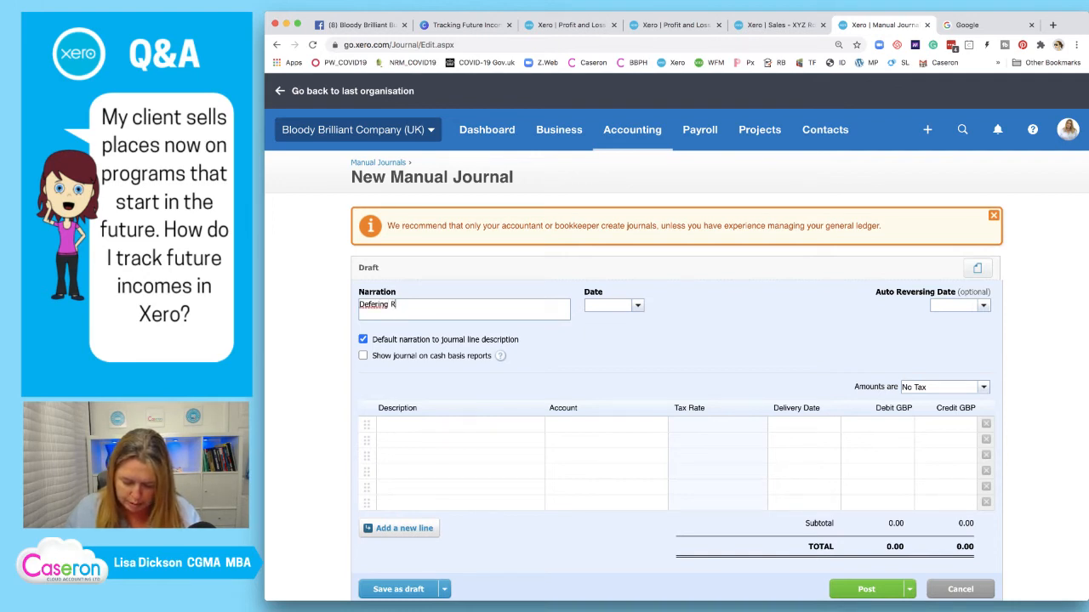
type("olling program income")
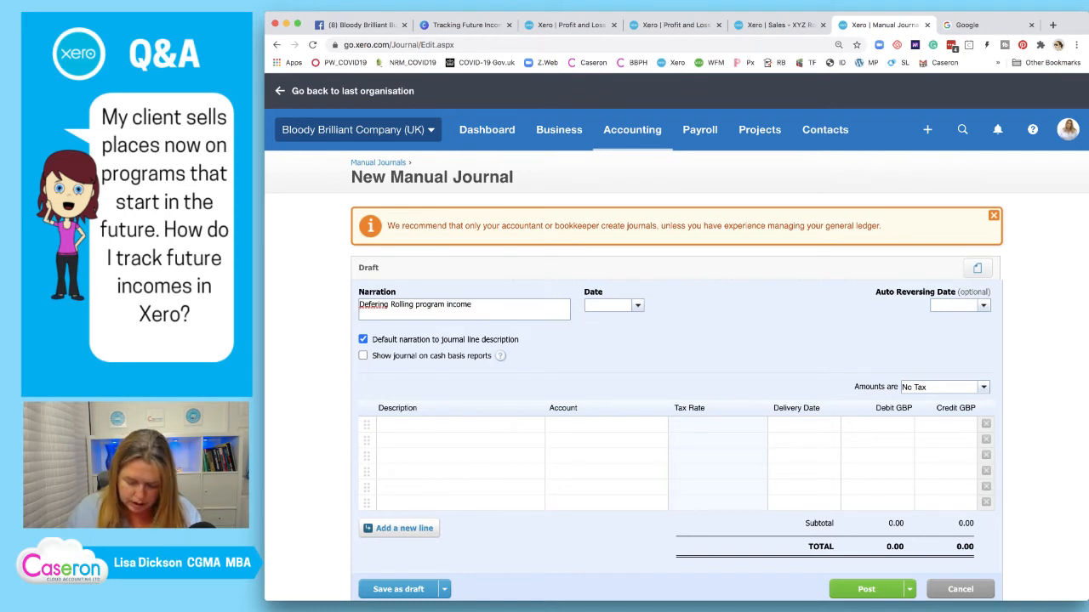
key("Return")
type("INV")
left_click(774, 26)
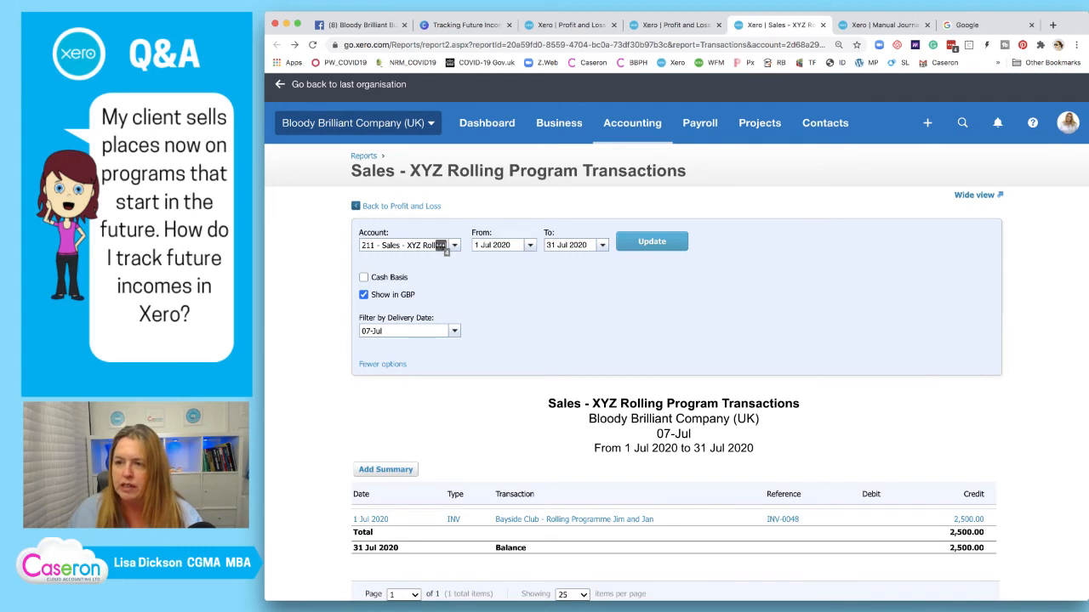
left_click(884, 25)
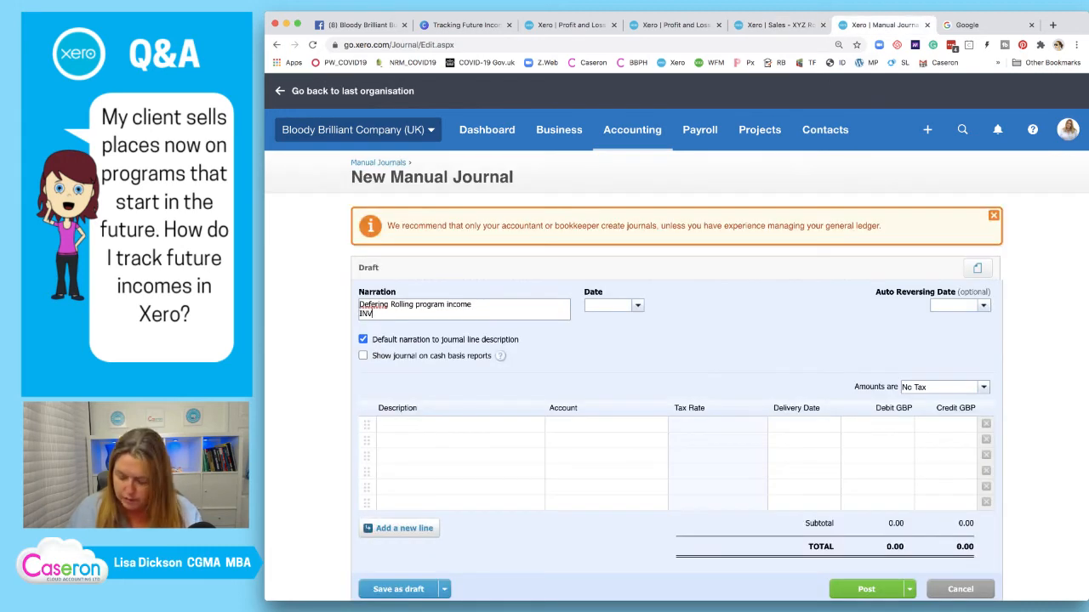
type("04")
key("BackSpace")
key("BackSpace")
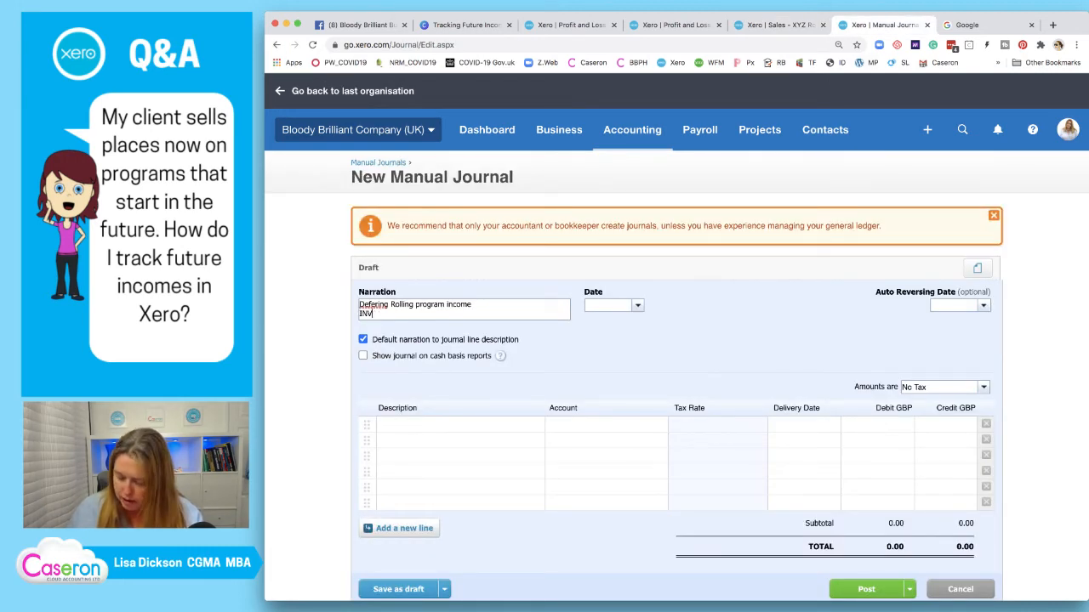
type("048")
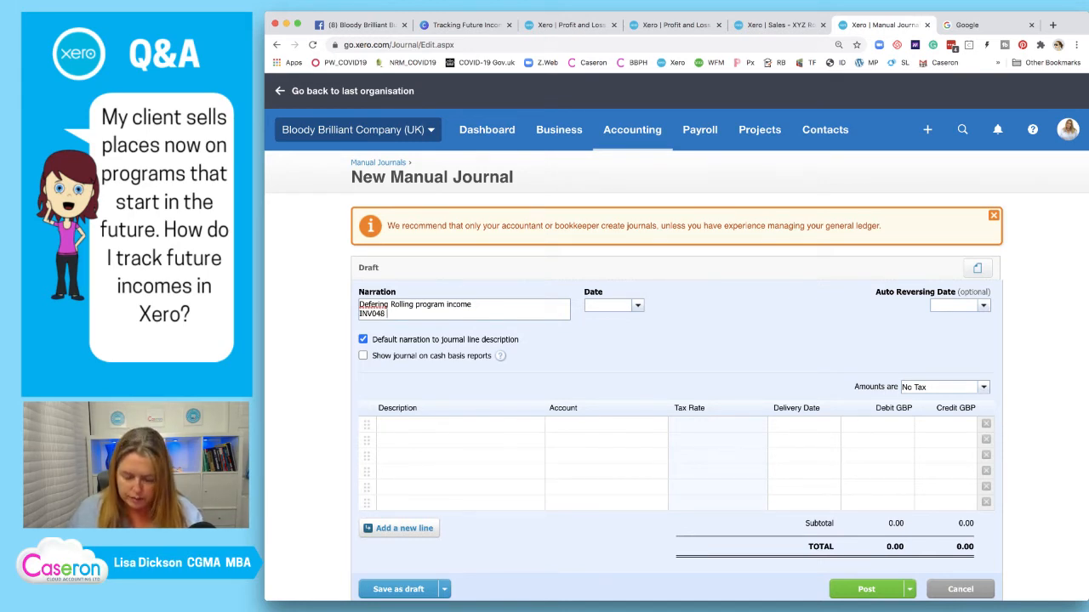
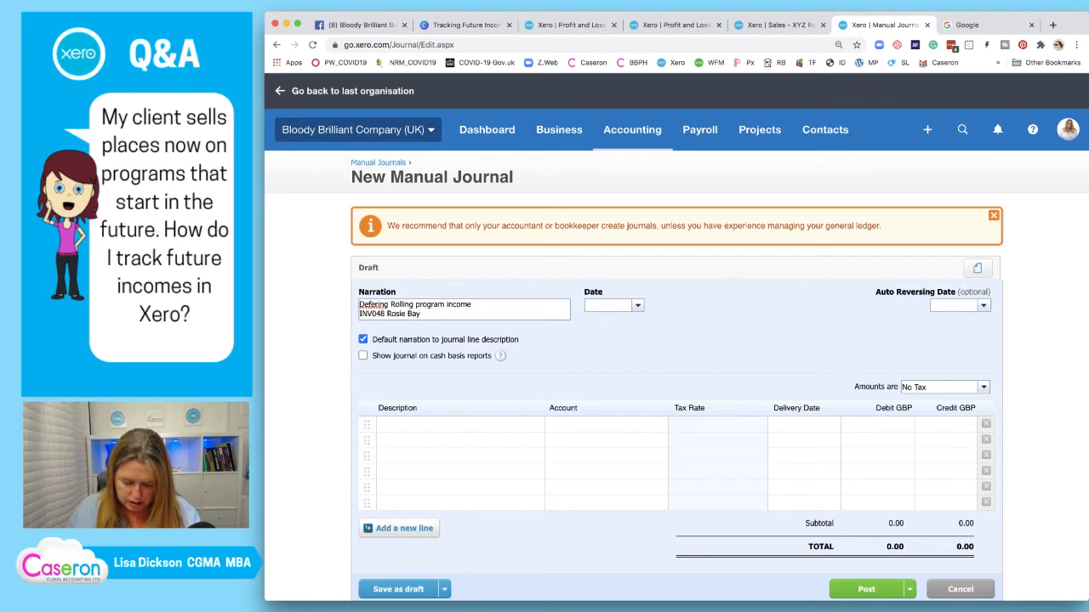
key("Return")
type("B")
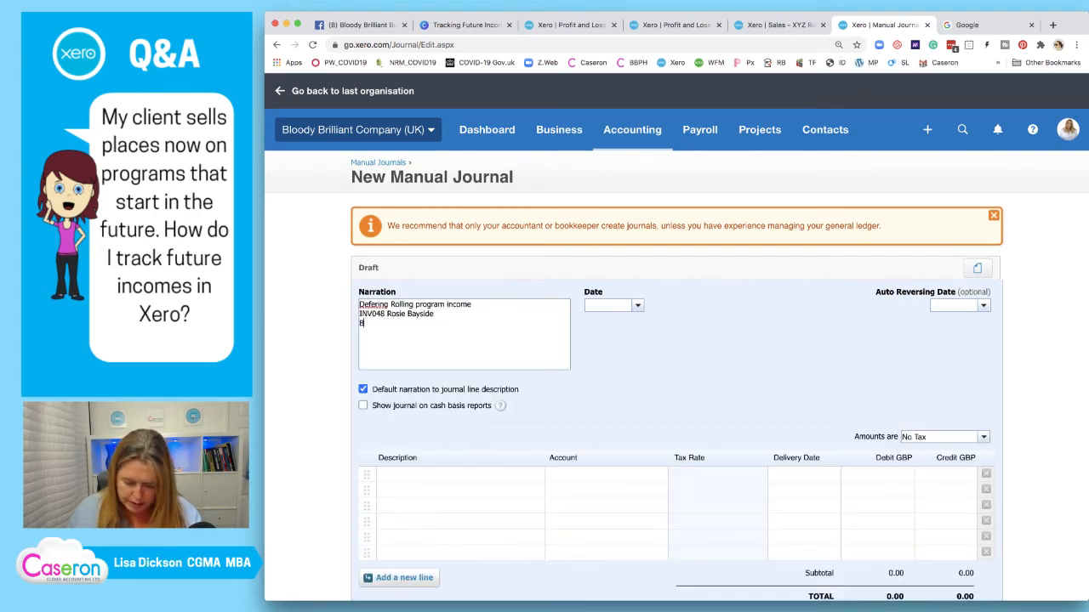
type("illing in J")
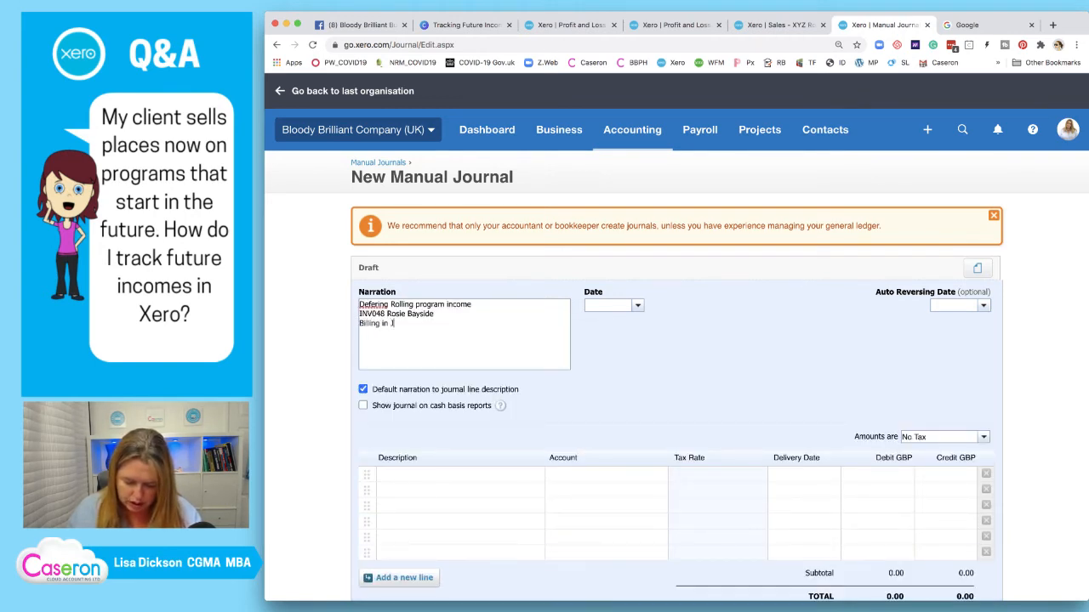
type("uly")
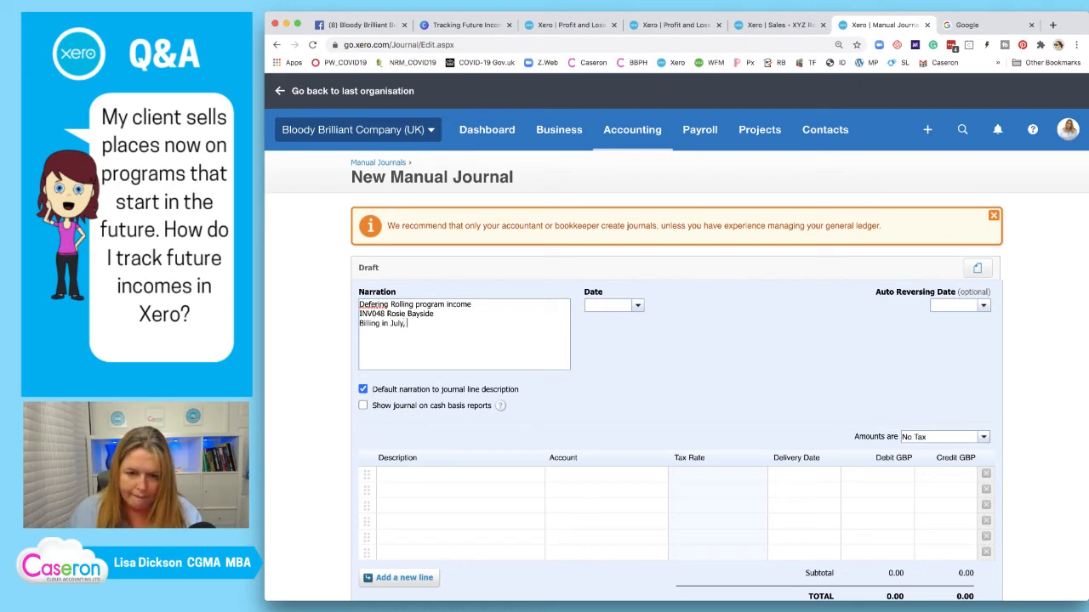
type(", re")
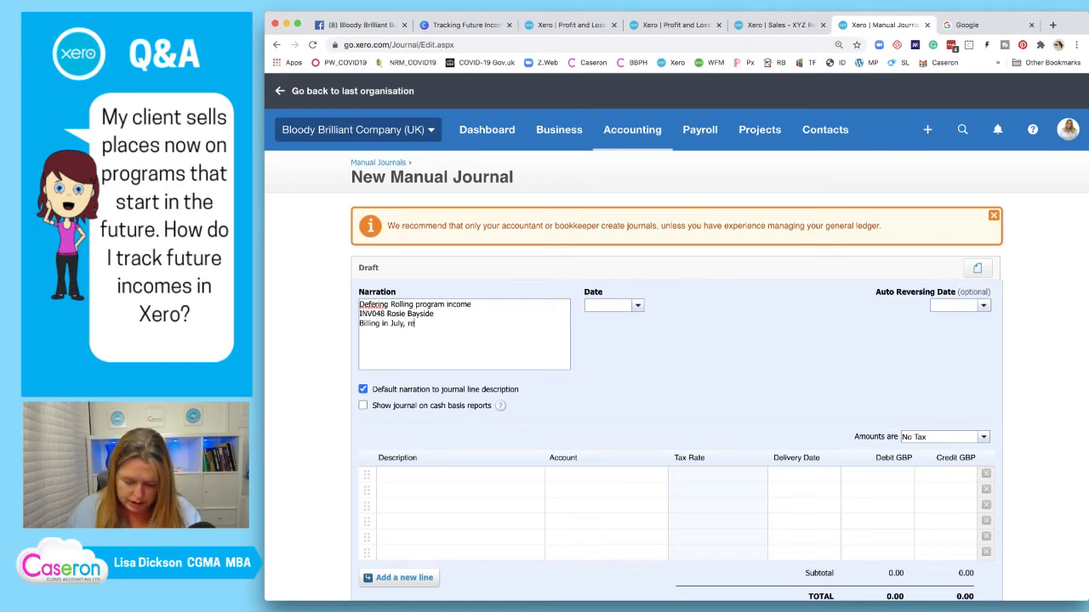
type("lates ")
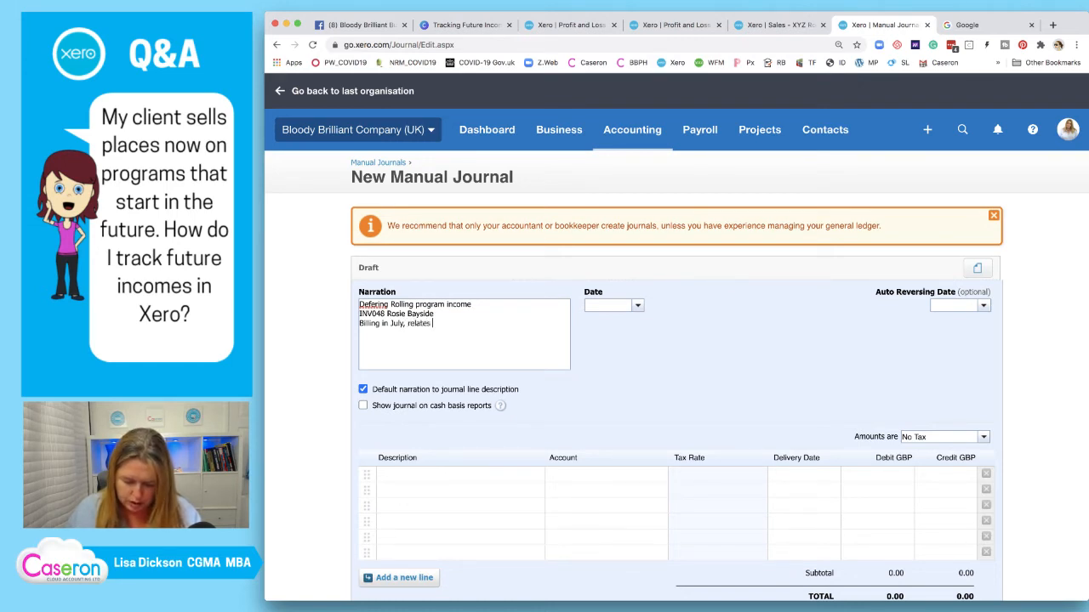
type("to July")
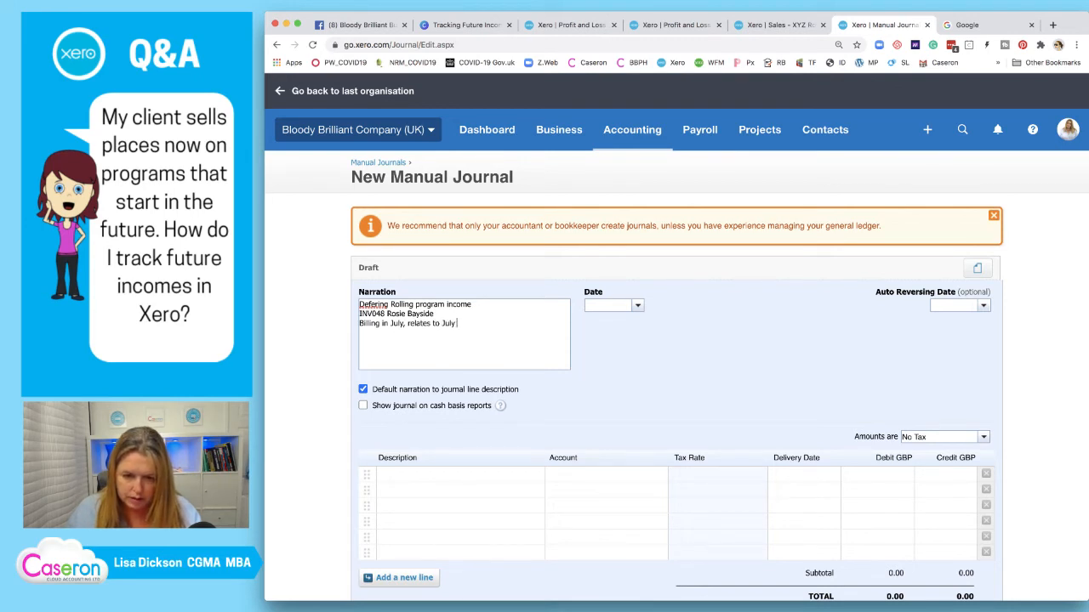
key("BackSpace")
type("202")
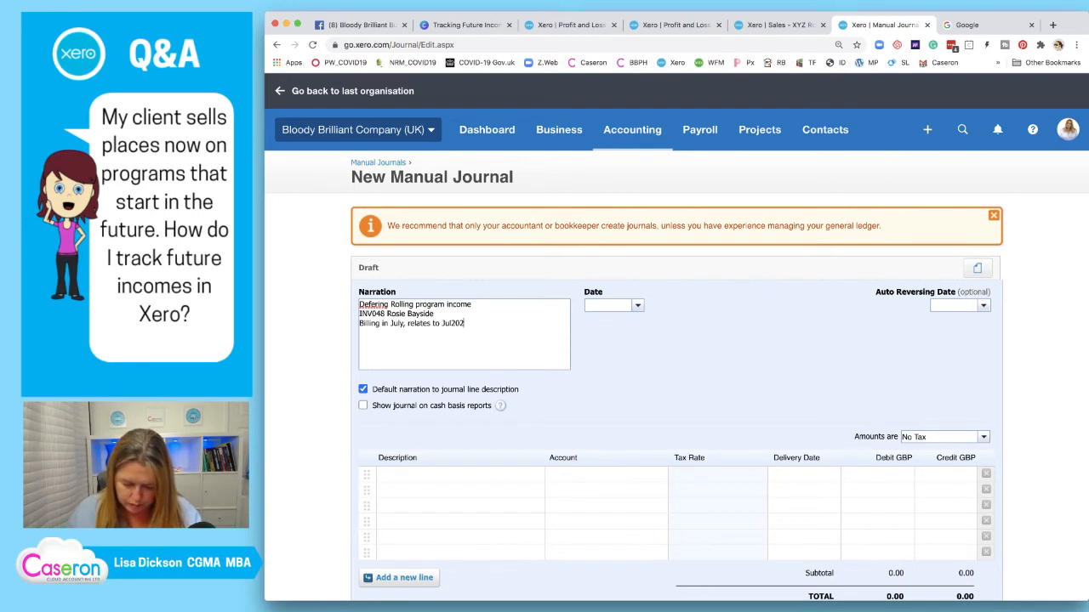
type(" to Dec2020")
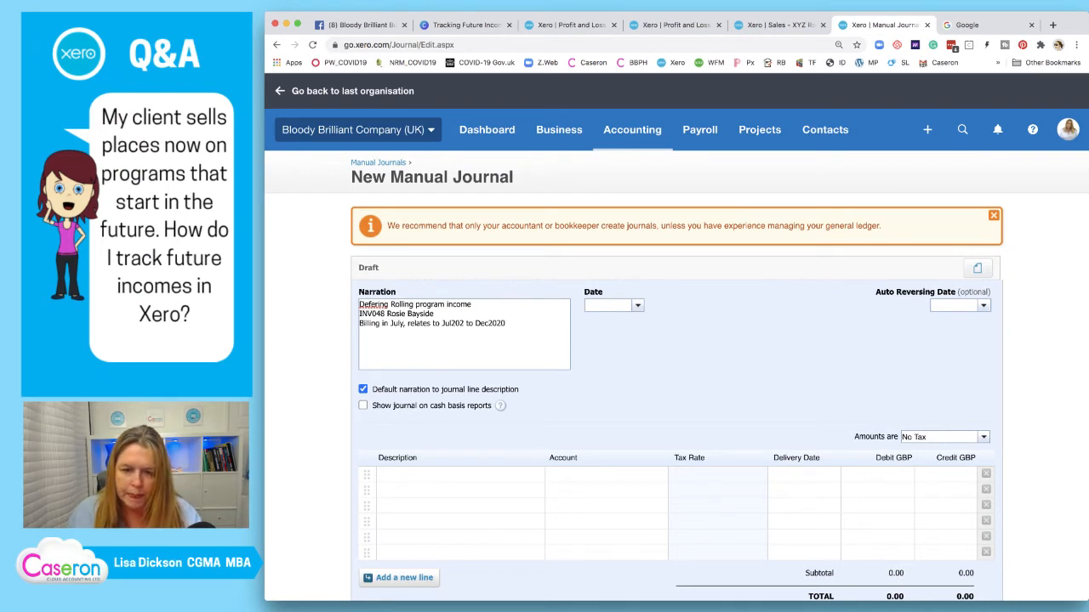
Copy the narration into line one's description and correct 'Defering' to 'Deferring' in both places
scroll(464, 476, "down", 1)
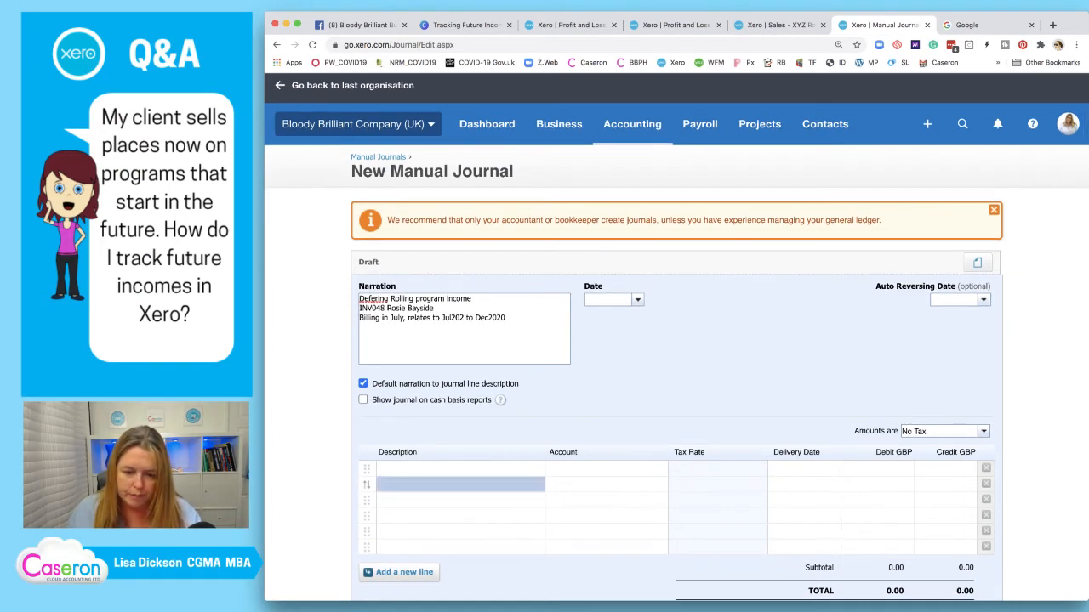
left_click(460, 470)
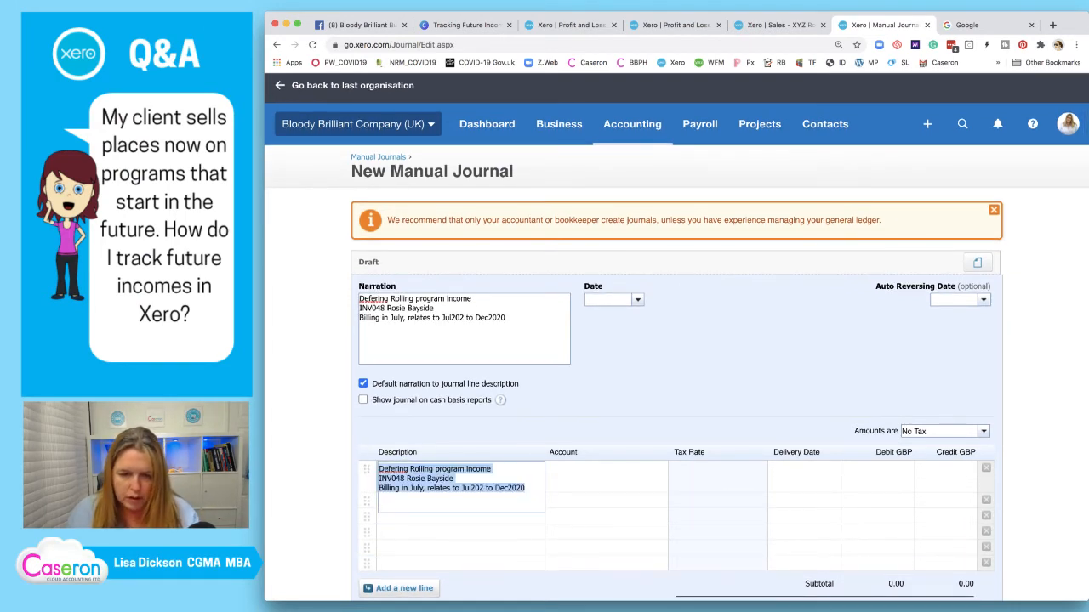
left_click(375, 299)
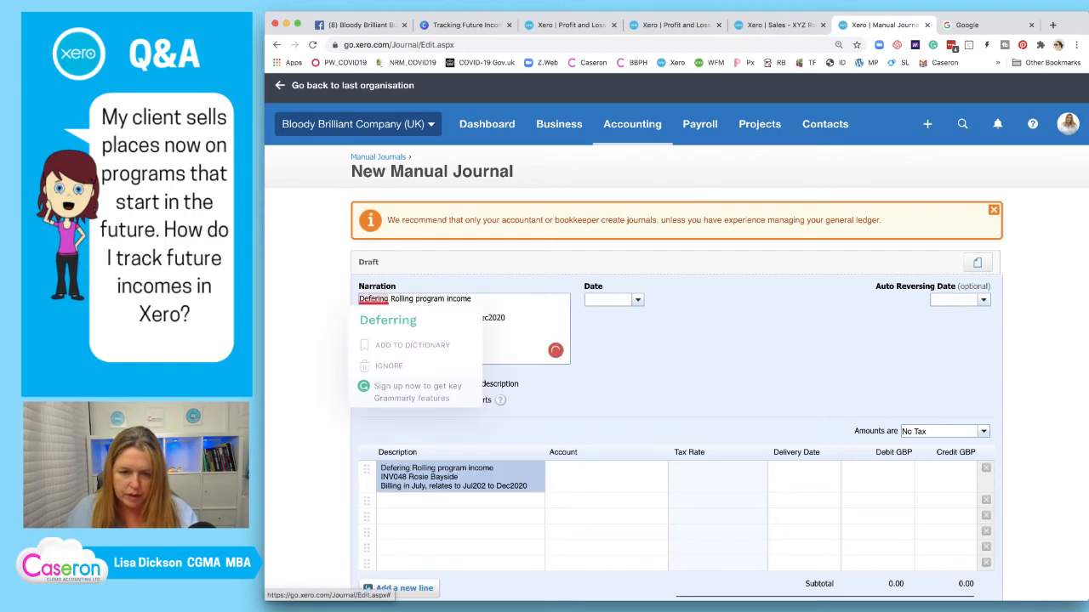
left_click(388, 321)
left_click(451, 477)
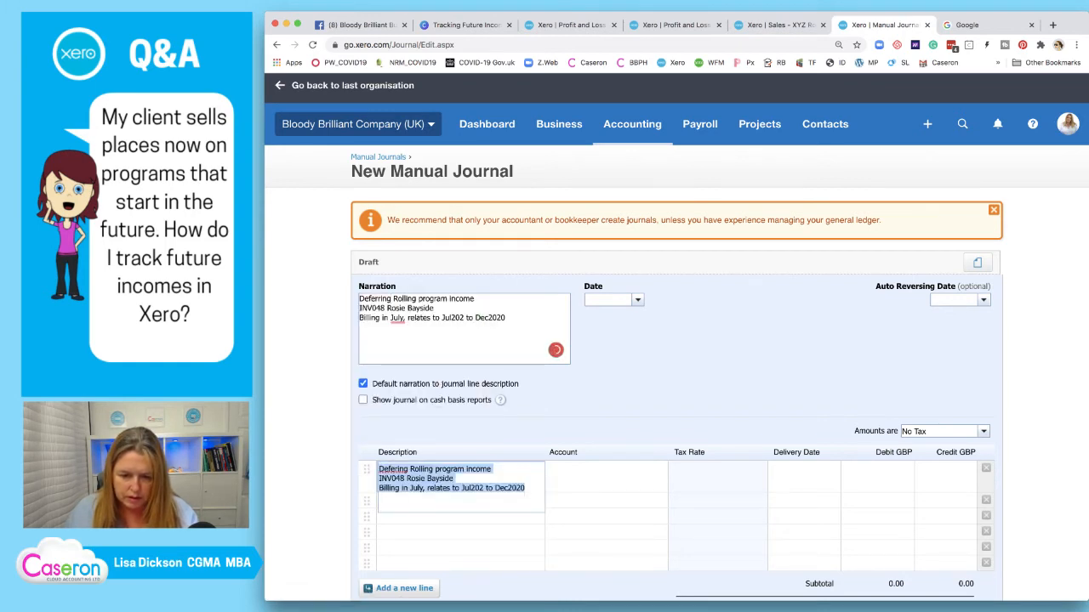
left_click(401, 470)
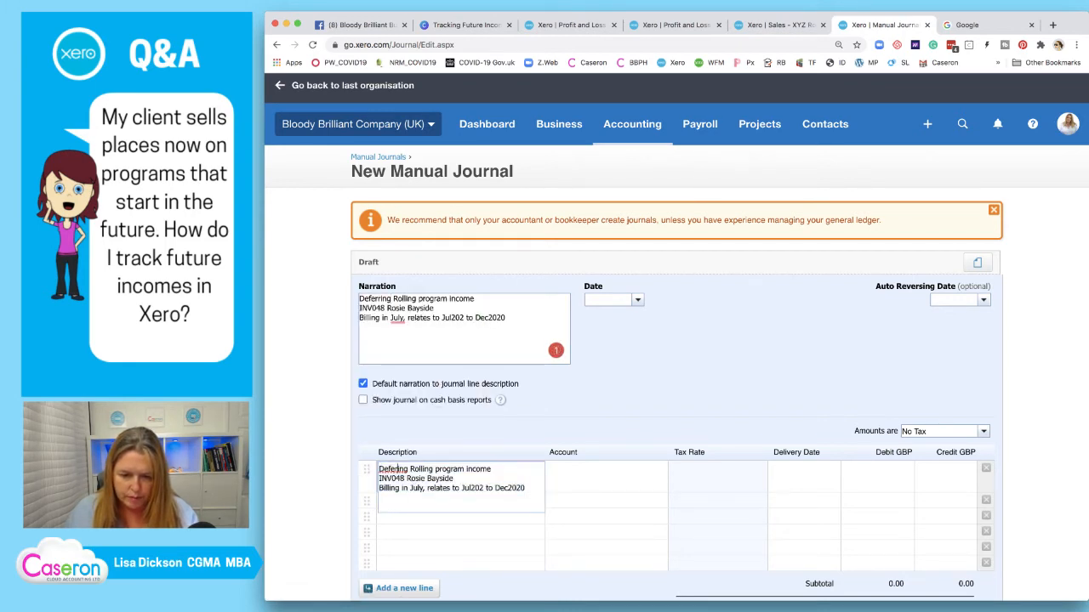
right_click(400, 469)
left_click(421, 382)
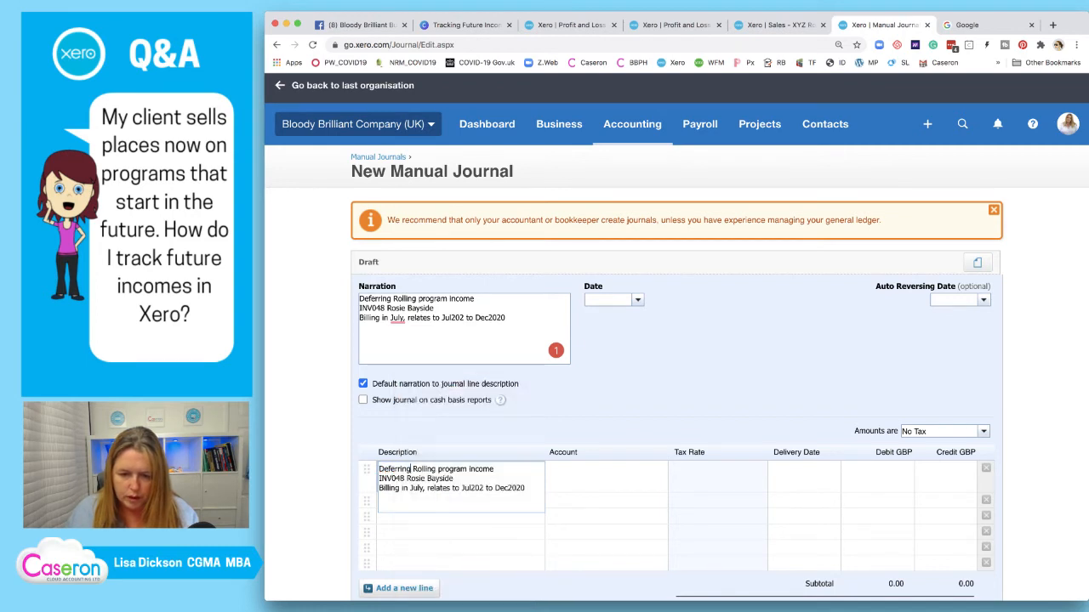
key("Tab")
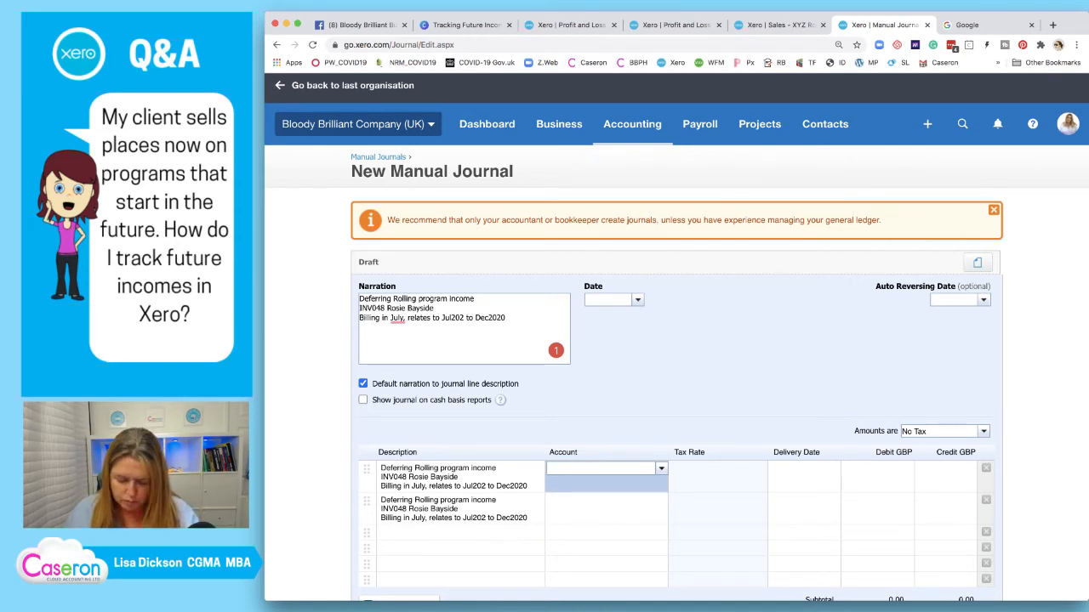
type("rogram")
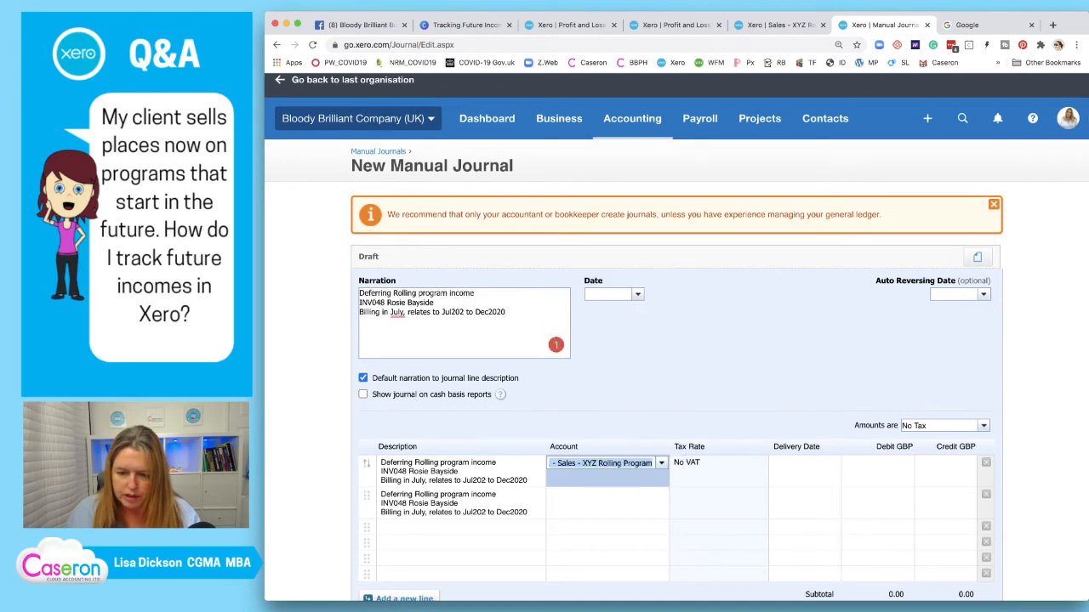
Assign line one to 211 Sales - XYZ Rolling Program and line two to 813 Income in Advance
left_click(607, 502)
left_click(607, 502)
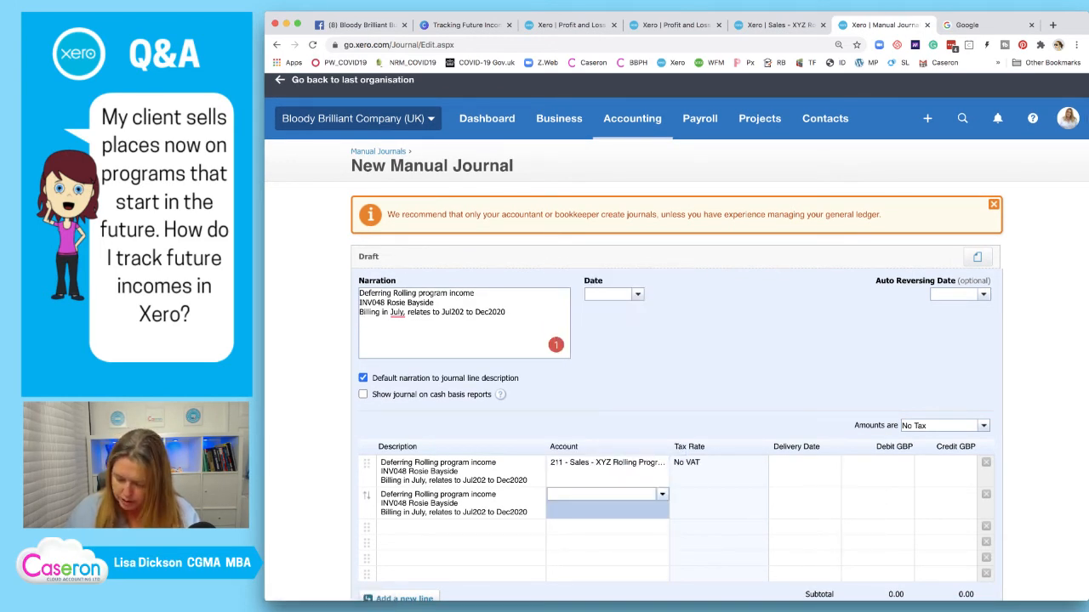
type("81")
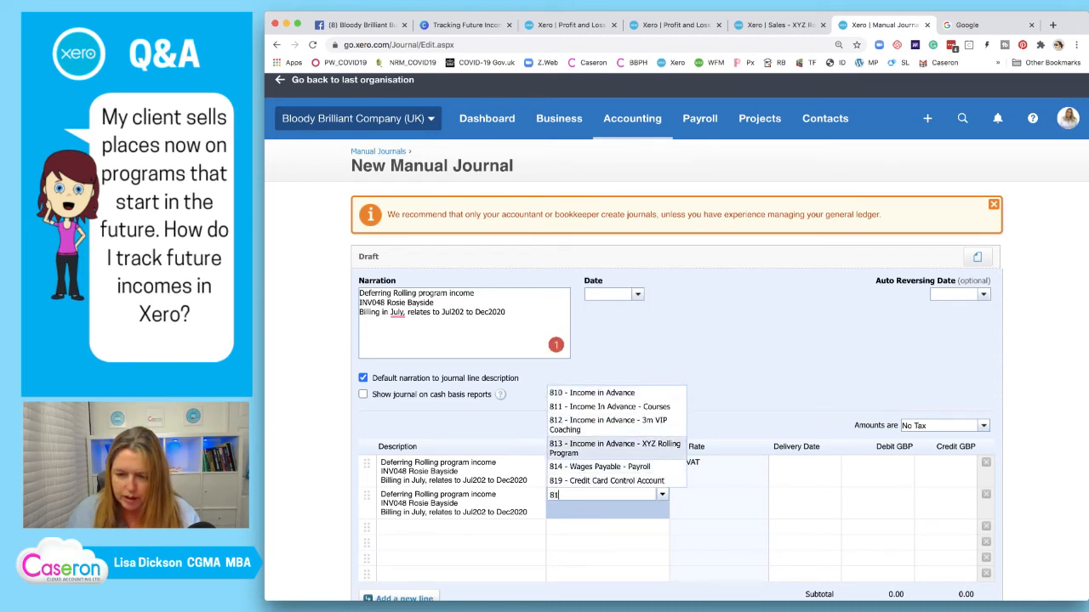
key("Return")
Tag both journal lines with the 07-Jul delivery date
left_click(801, 465)
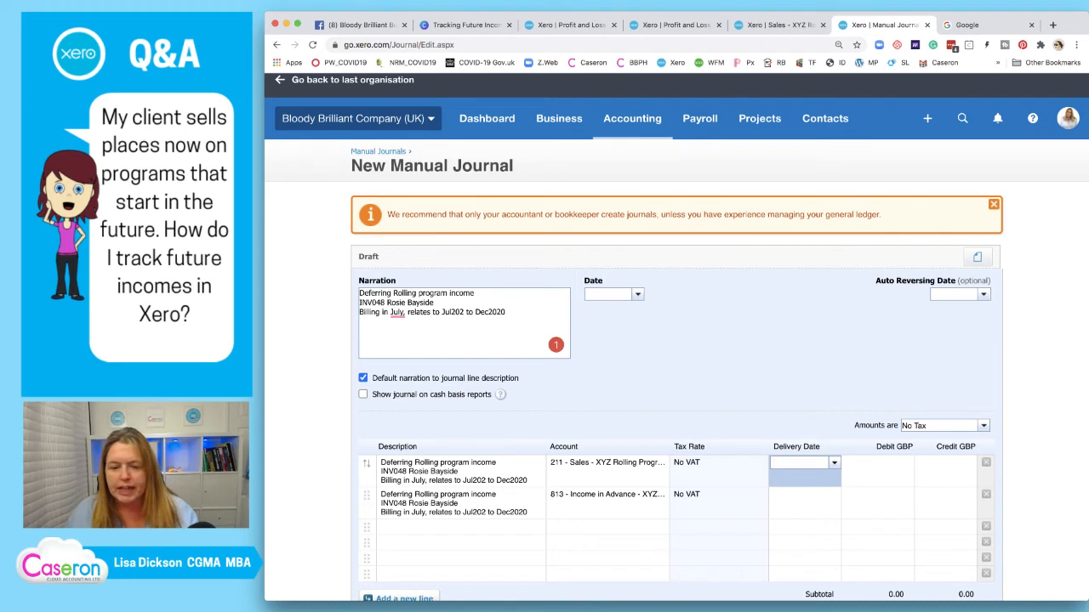
type("07")
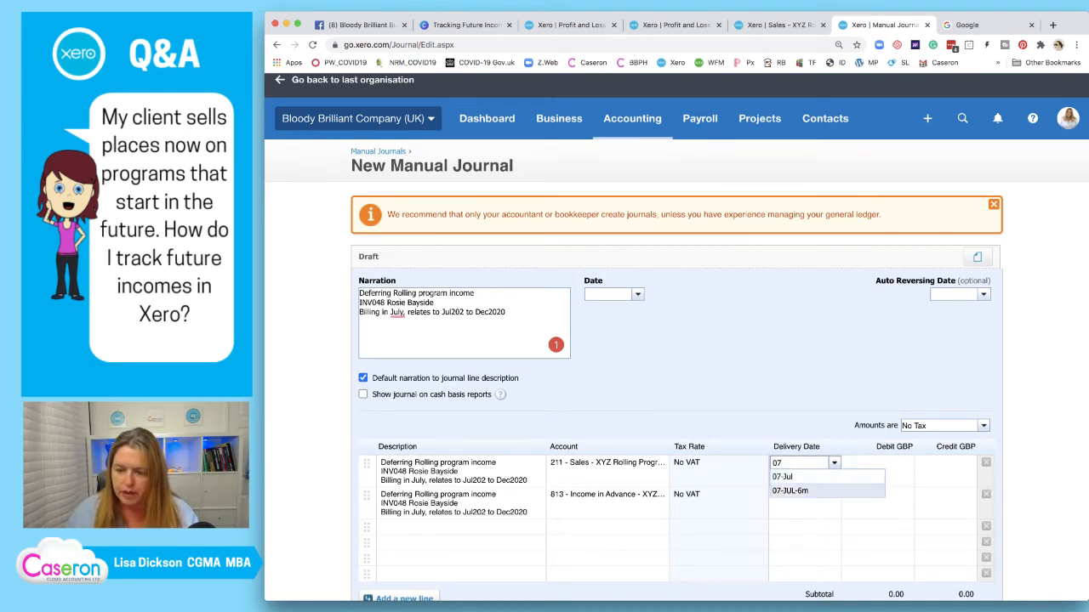
key("Up")
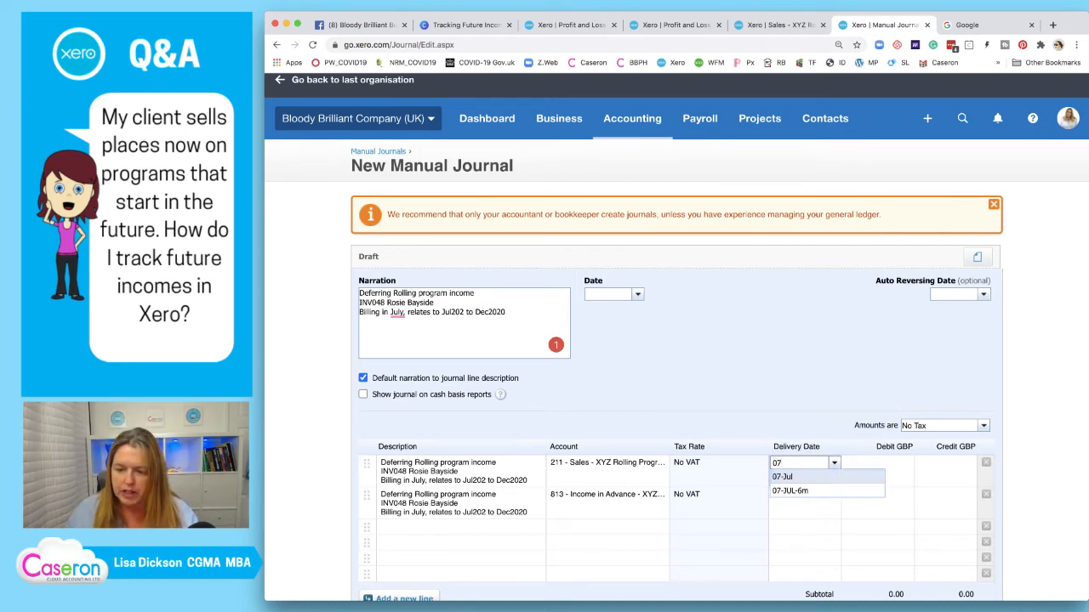
key("Return")
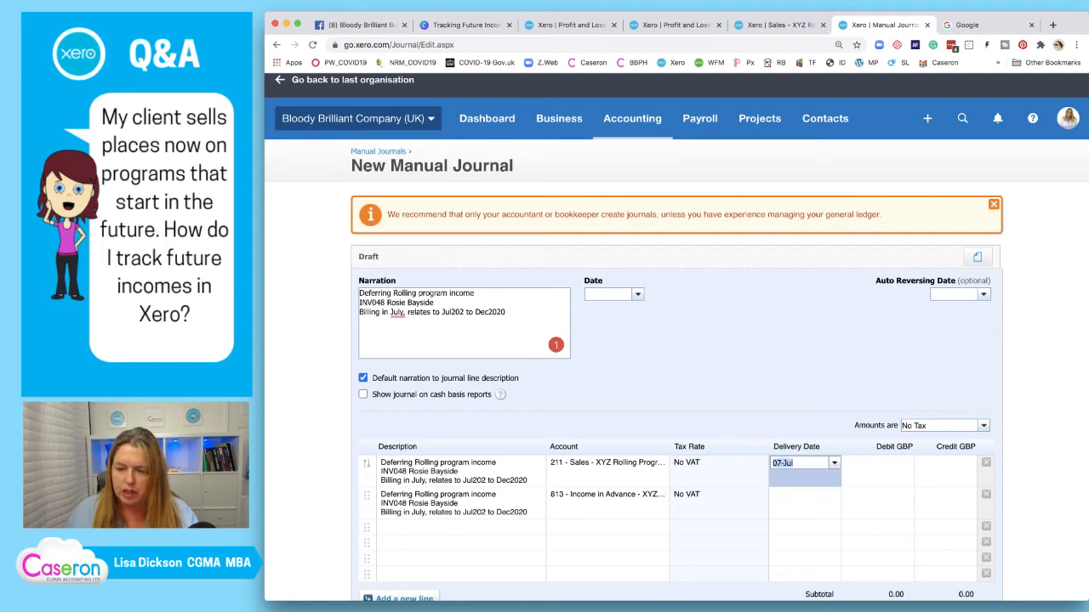
key("Return")
left_click(801, 495)
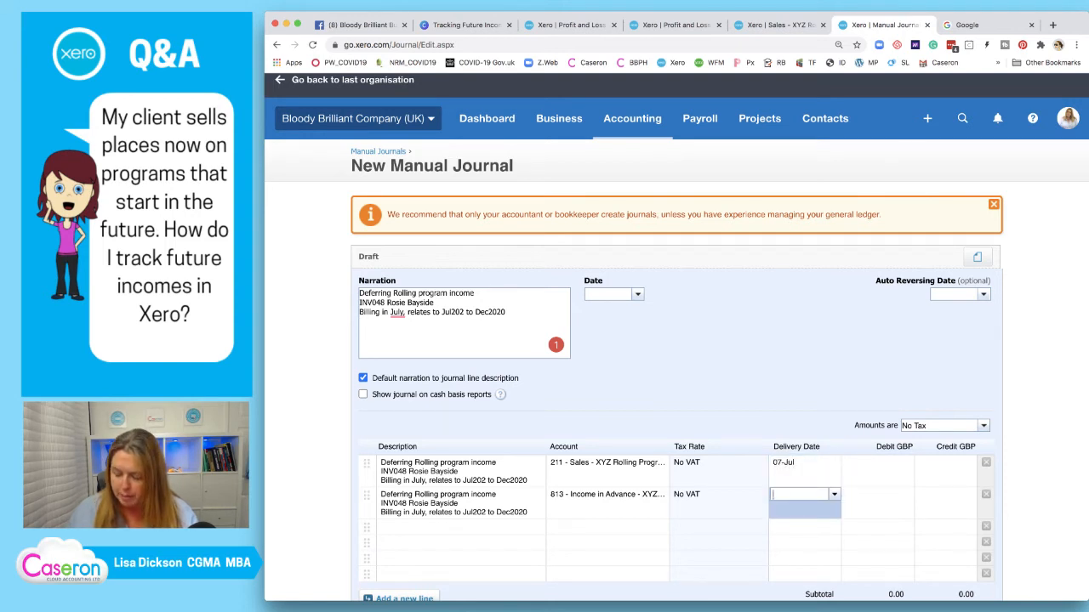
type("07")
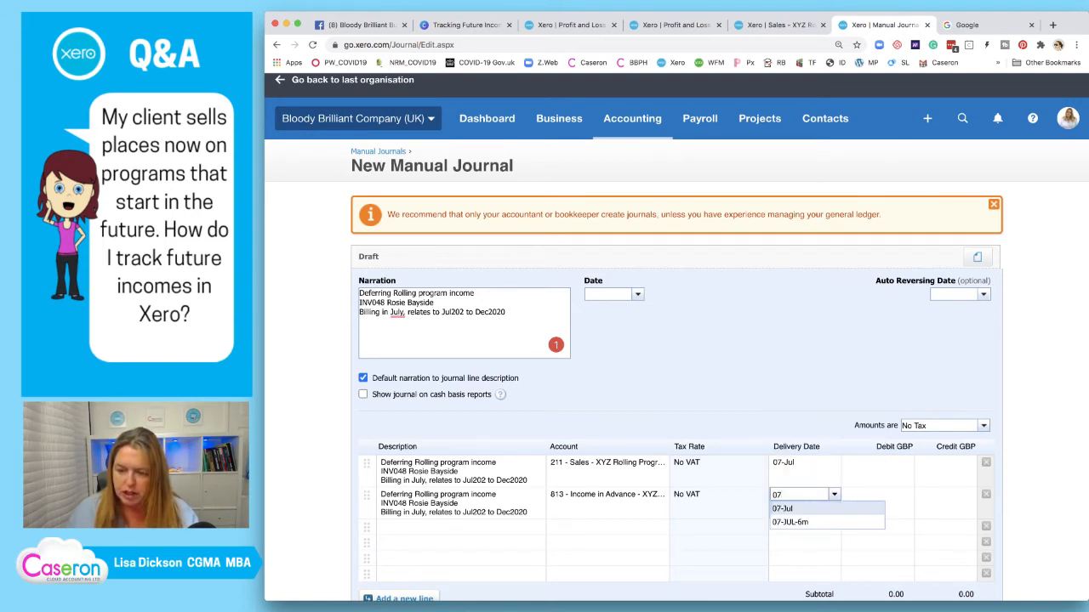
key("Down")
key("Return")
key("Return")
Enter a 2,500.00 credit on line one and reset line two's delivery date to 07-Jul
left_click(878, 464)
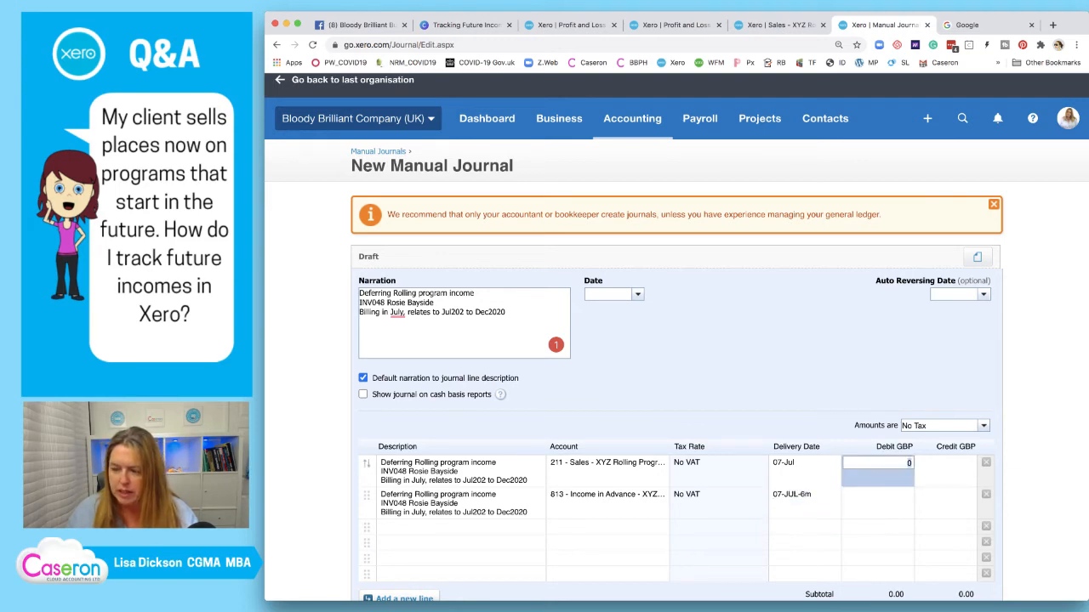
left_click(779, 25)
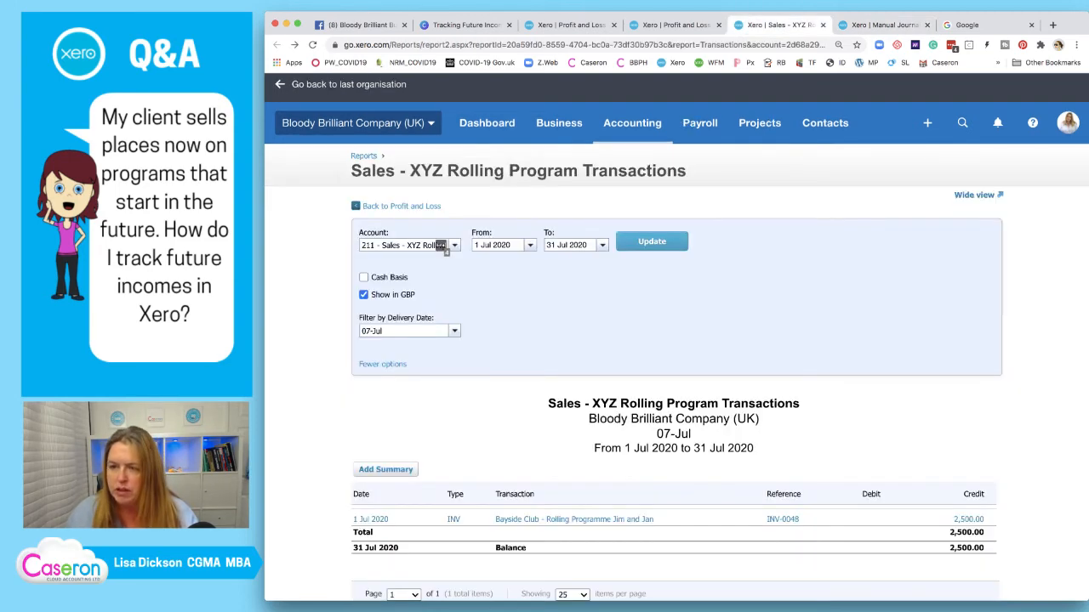
left_click(885, 25)
key("Tab")
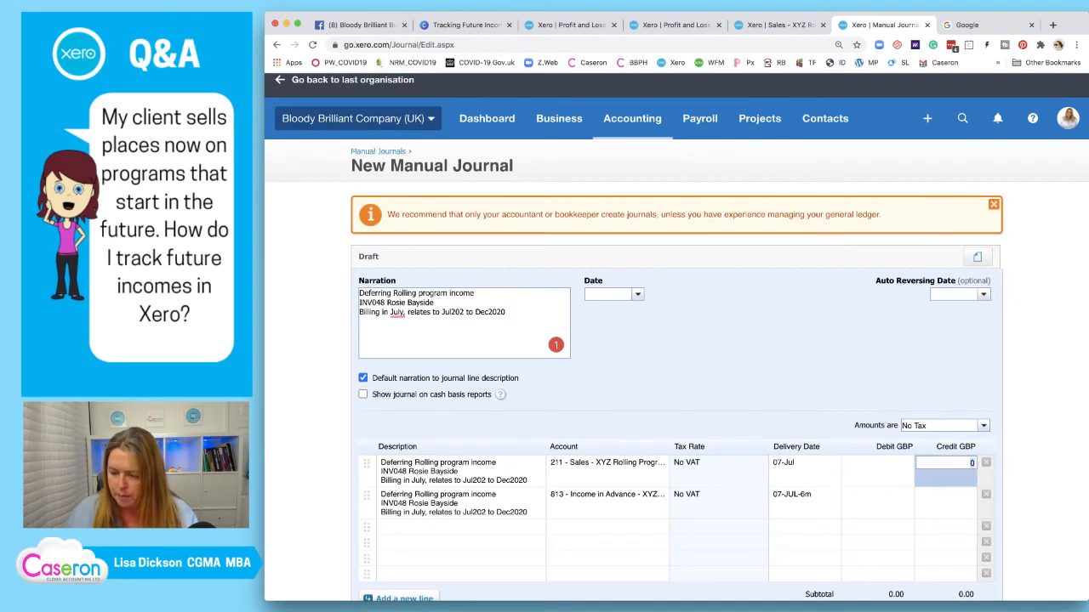
type("2500")
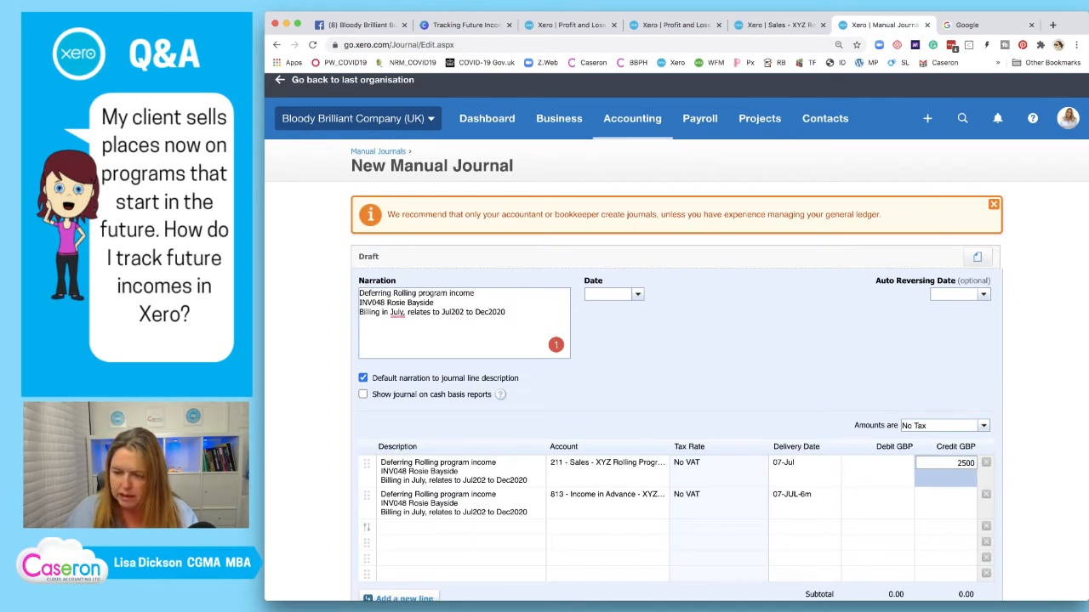
left_click(804, 495)
type("07")
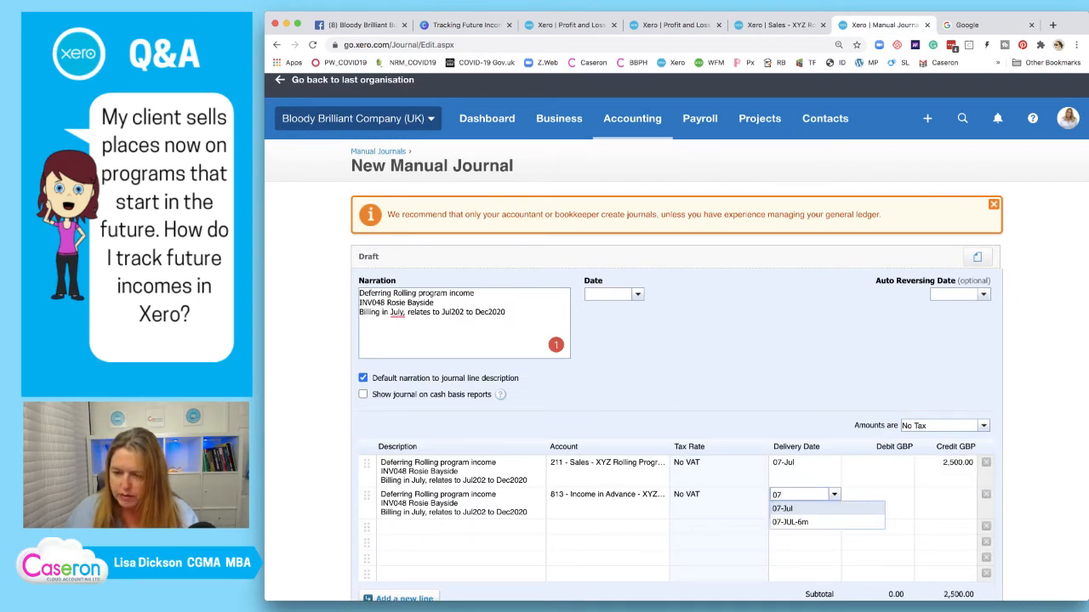
key("Return")
scroll(676, 340, "down", 2)
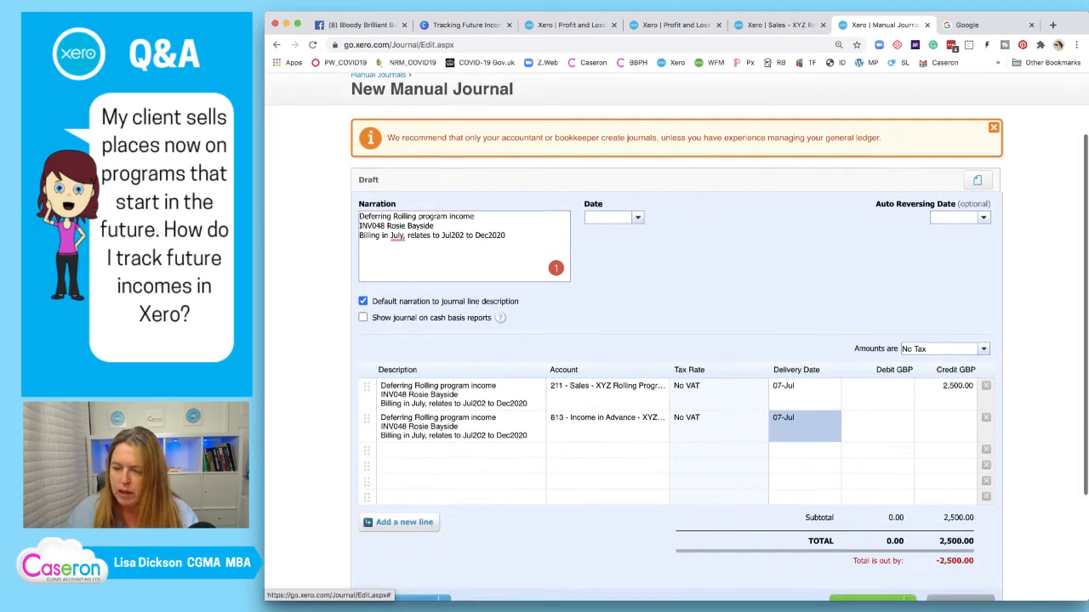
Debit 211 and credit 813 with 2,500.00 each, date it 31 Jul 2020, and post
key("Tab")
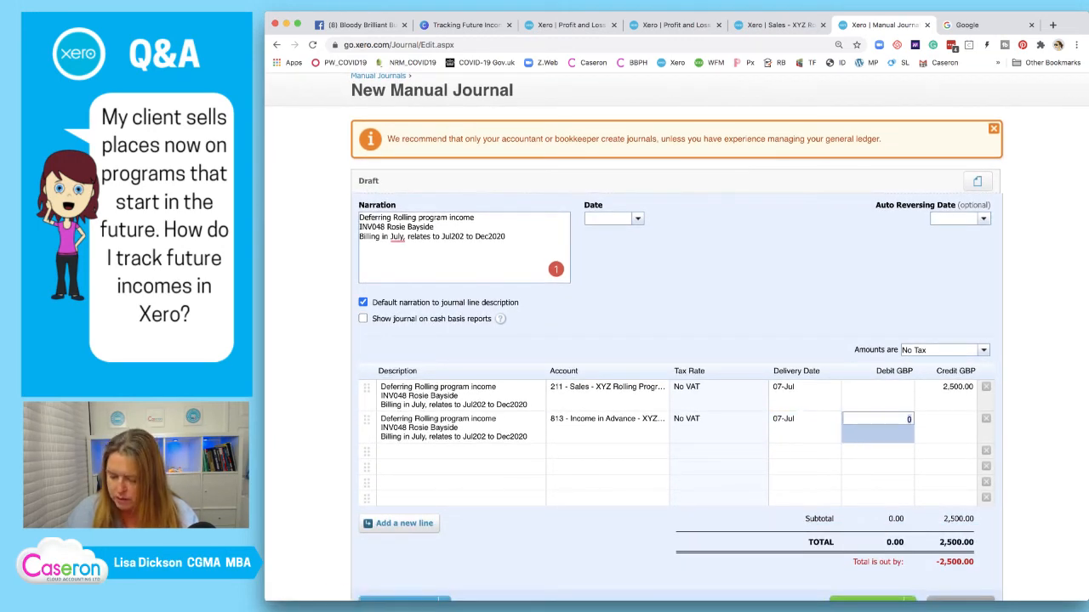
key("Up")
type("2500")
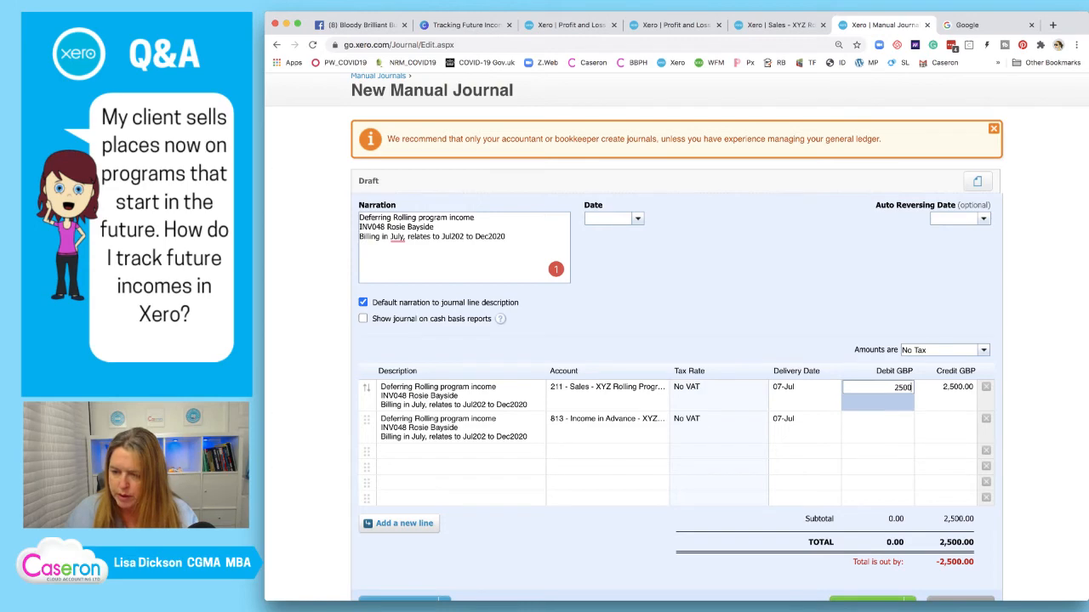
key("Down")
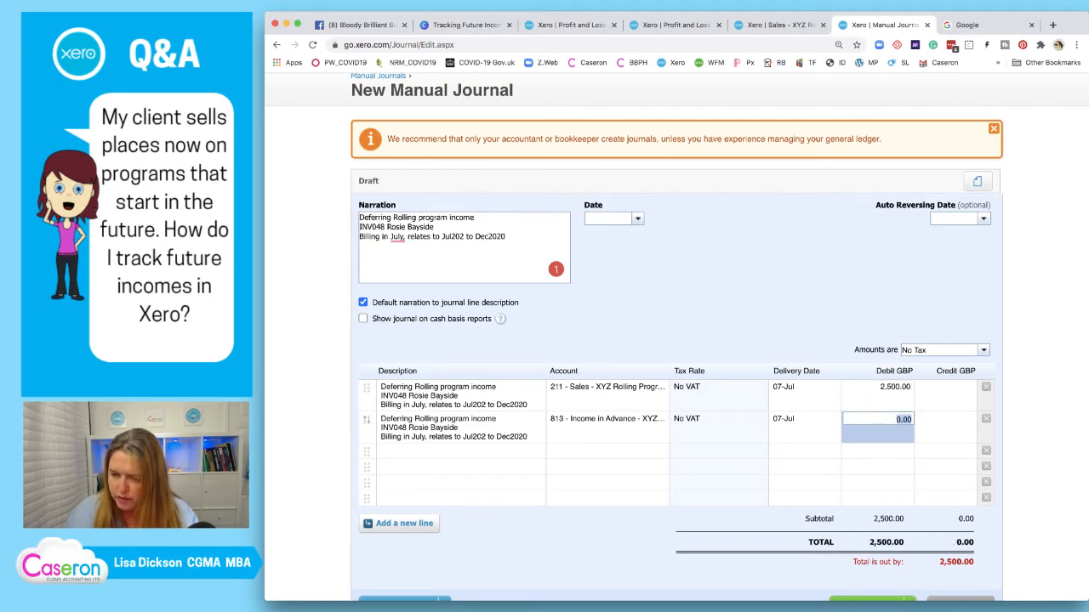
key("Tab")
type("2500.00")
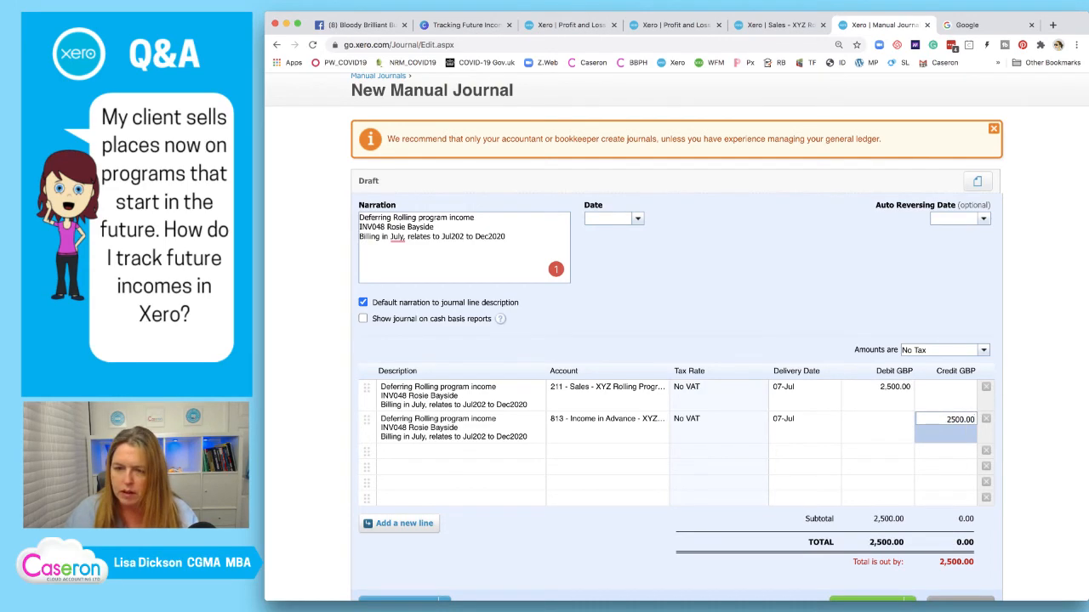
key("Return")
type("31/01")
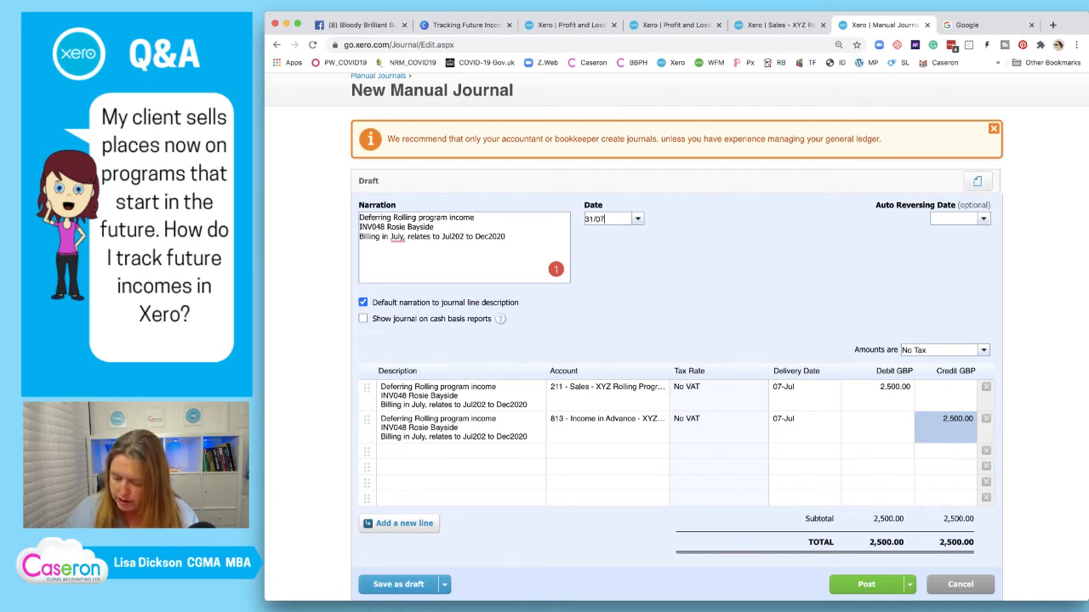
type("/2020")
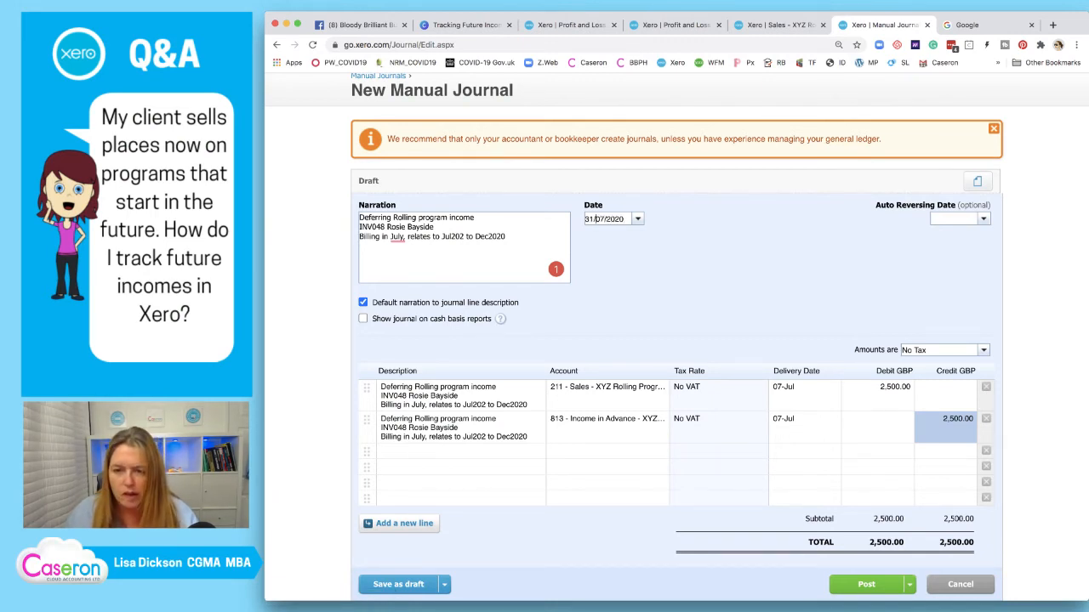
key("Tab")
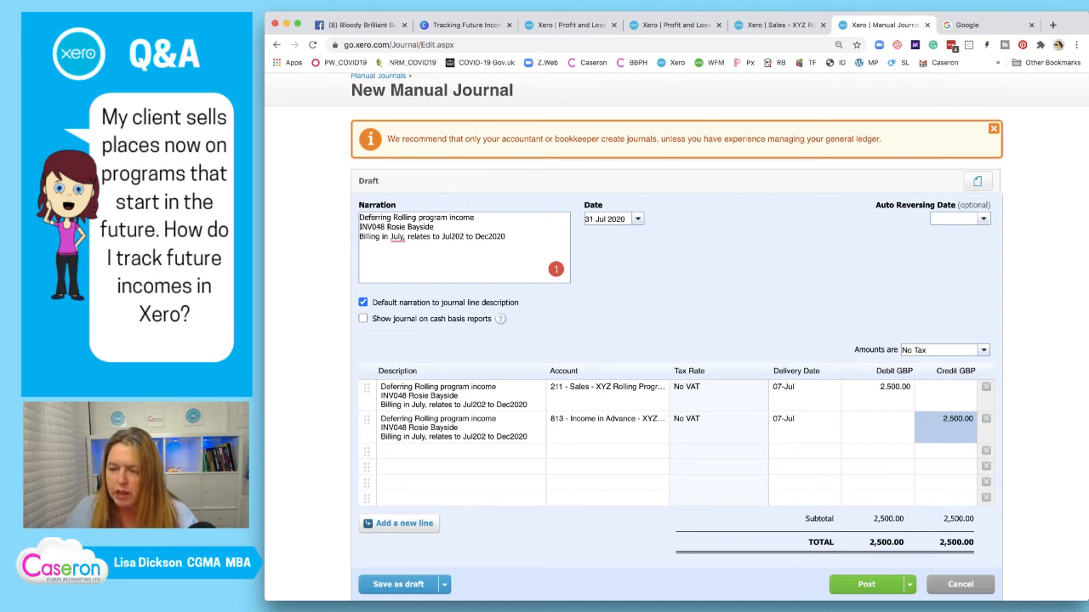
left_click(865, 585)
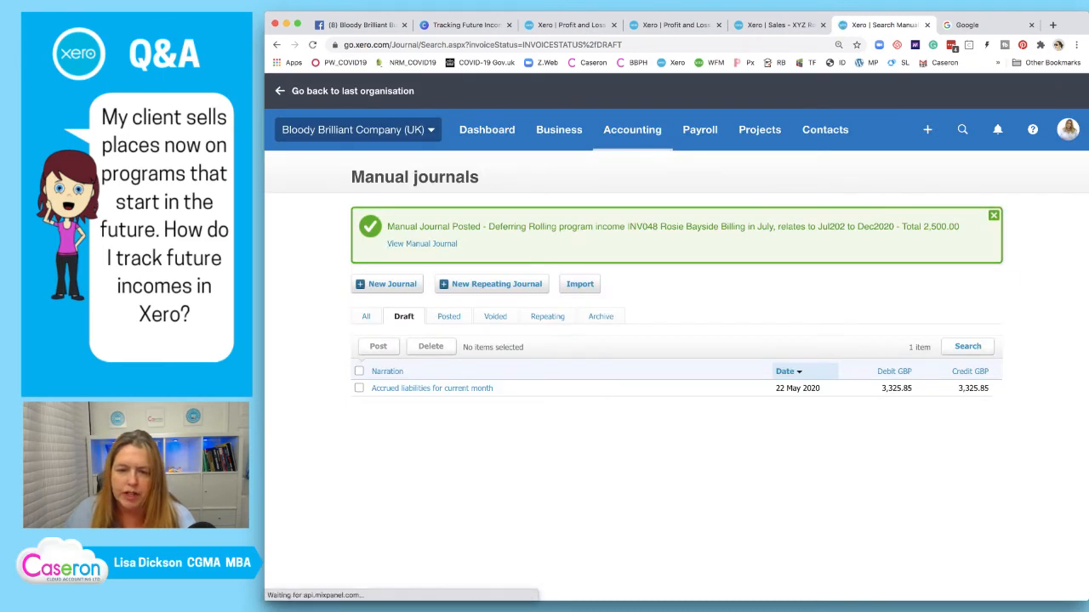
Reverse the posted journal, tagging both lines 07-JUL-6m and dating it 31/7/2020
left_click(422, 244)
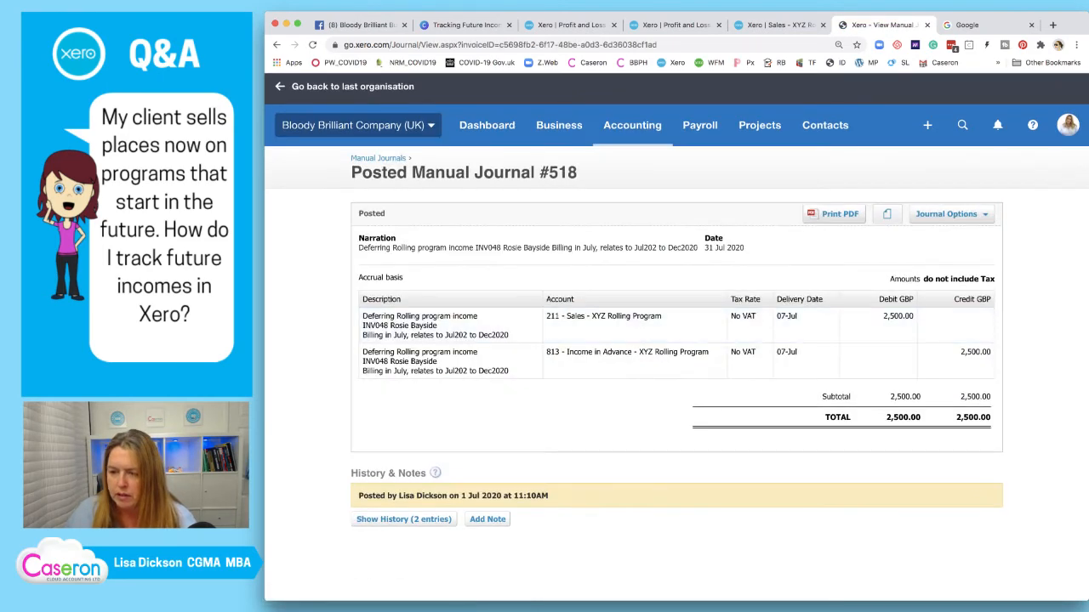
left_click(946, 212)
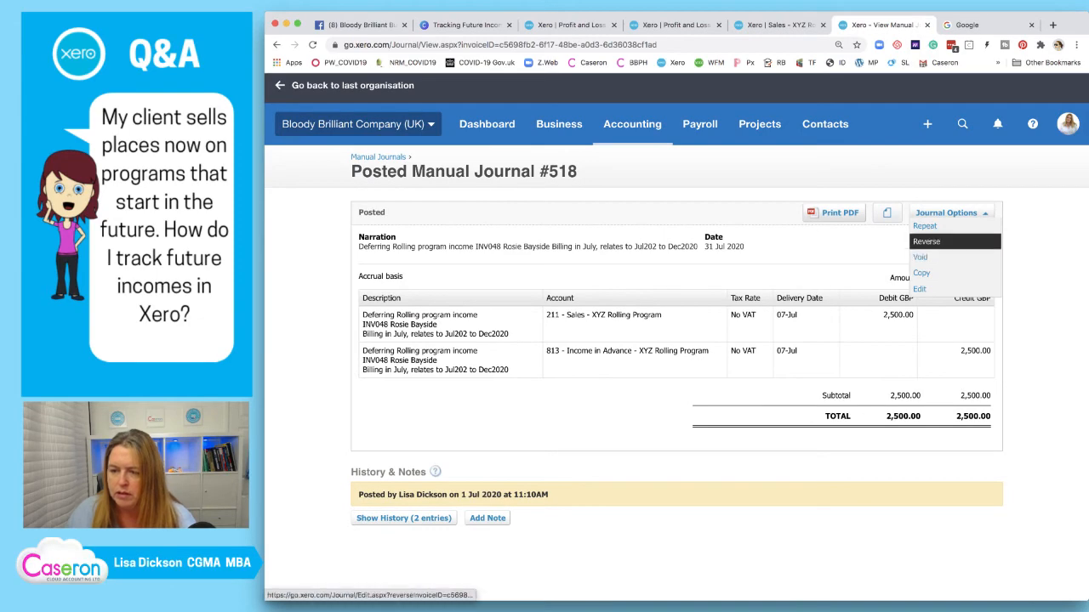
left_click(927, 242)
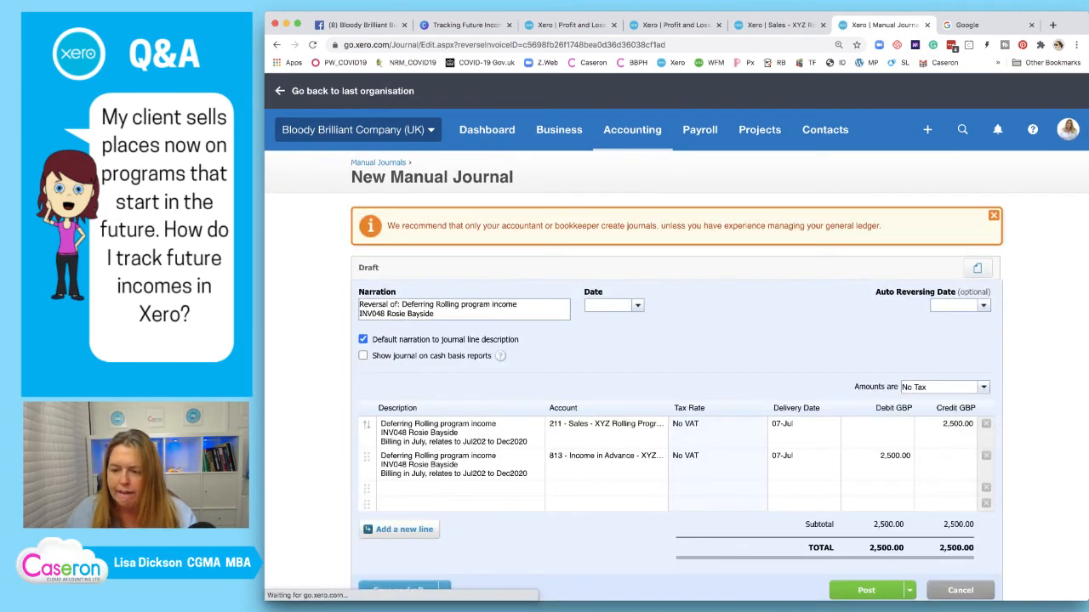
type("07-JUL-6m")
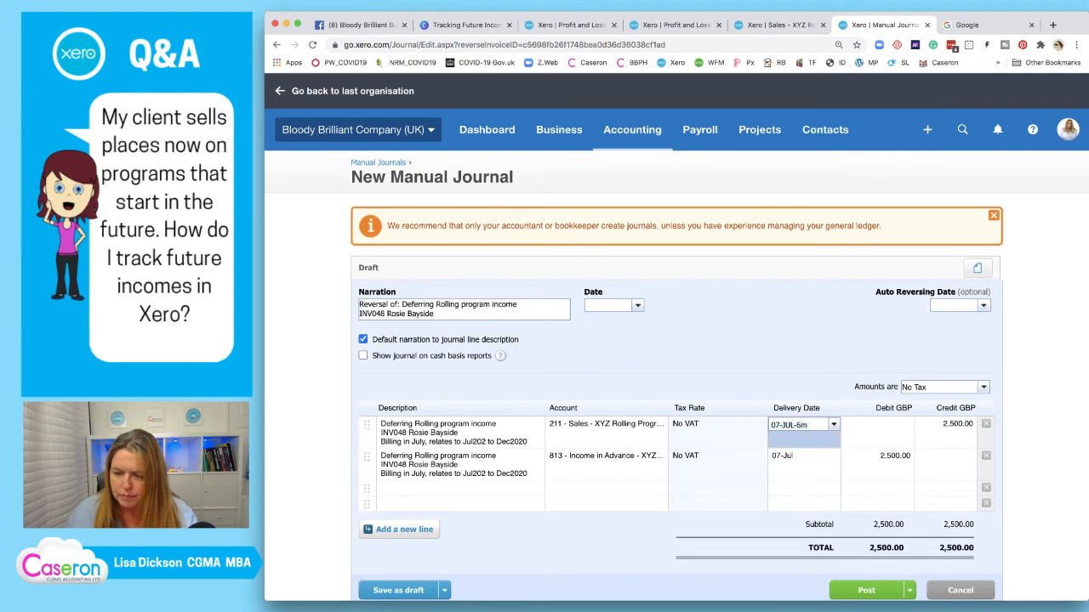
left_click(796, 457)
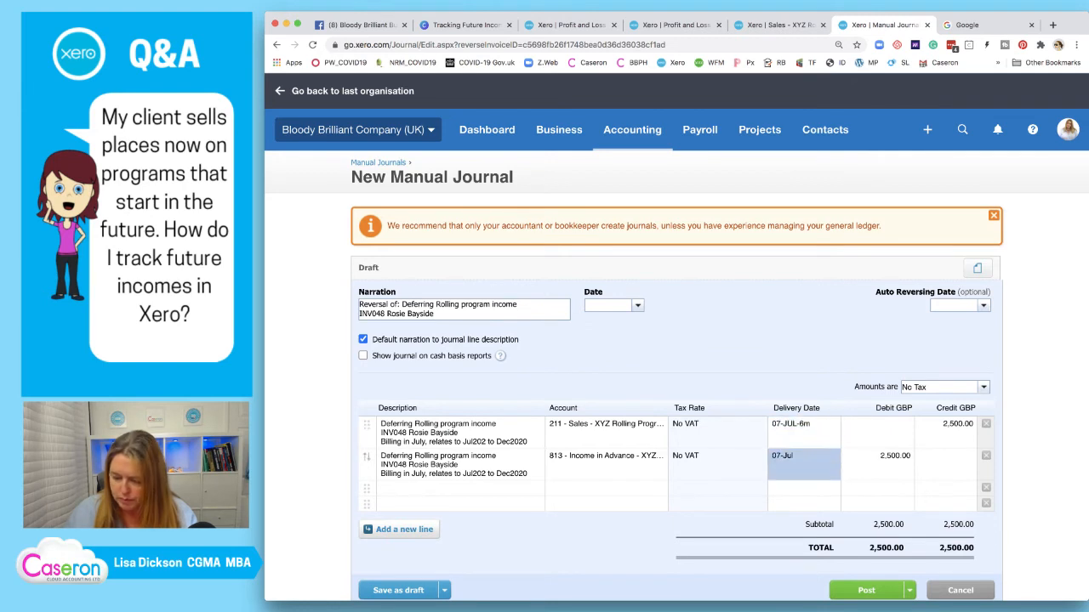
type("07")
key("Down")
key("Return")
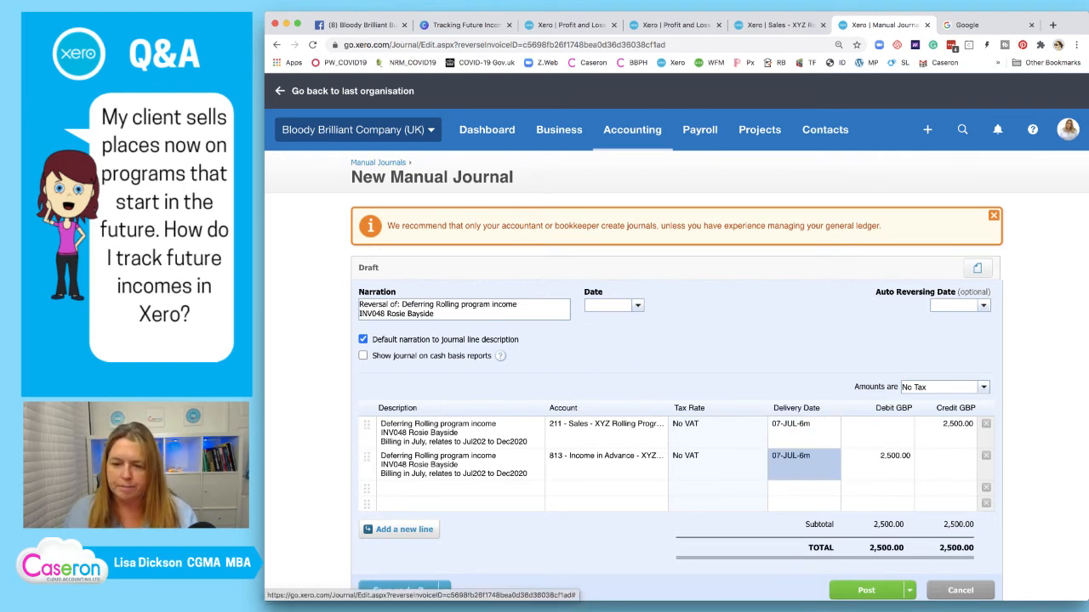
type("31")
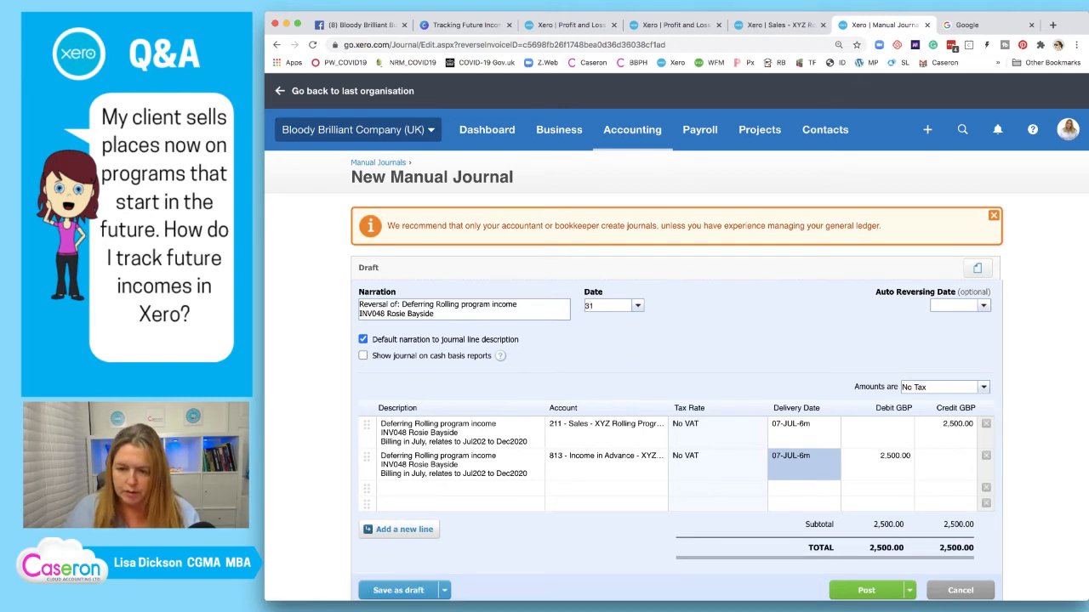
type("/7/2020")
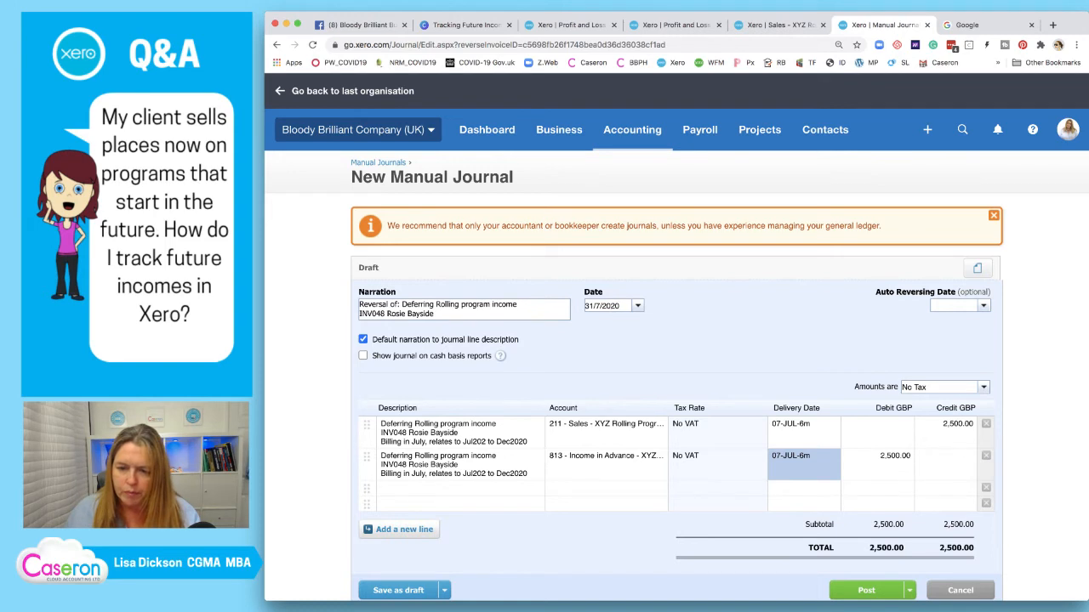
key("Tab")
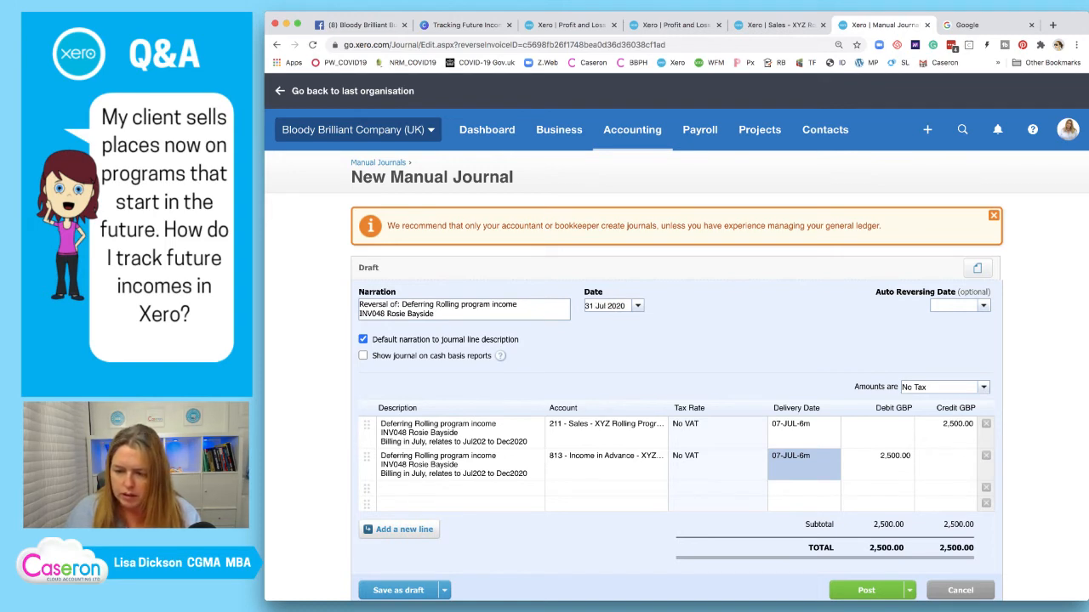
Divide both 2,500 amounts by 6 to give 416.67 and post the release journal
left_click(946, 426)
key("Right")
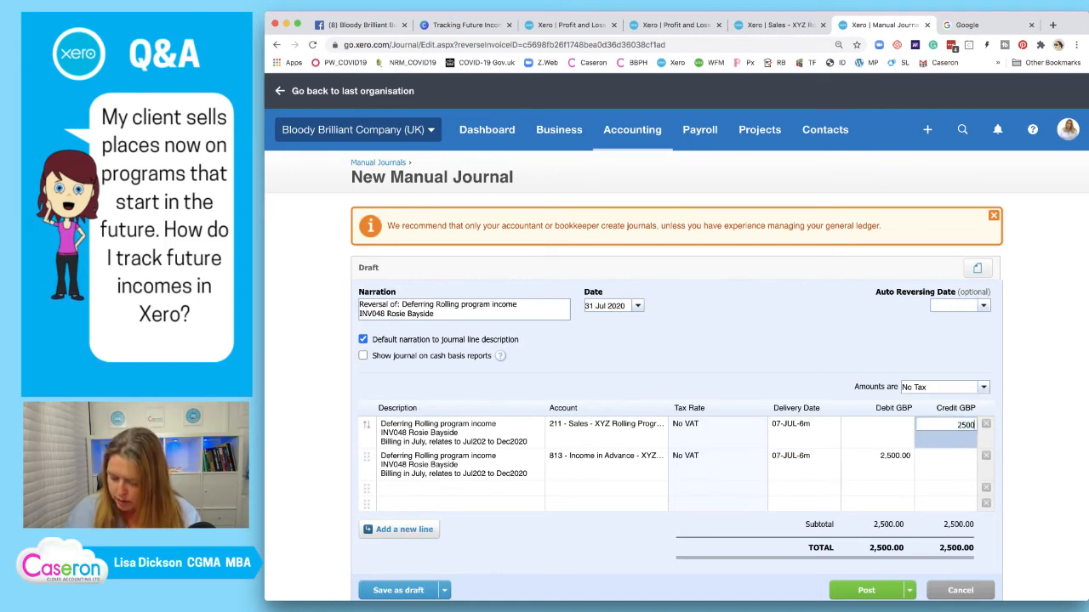
type("/6")
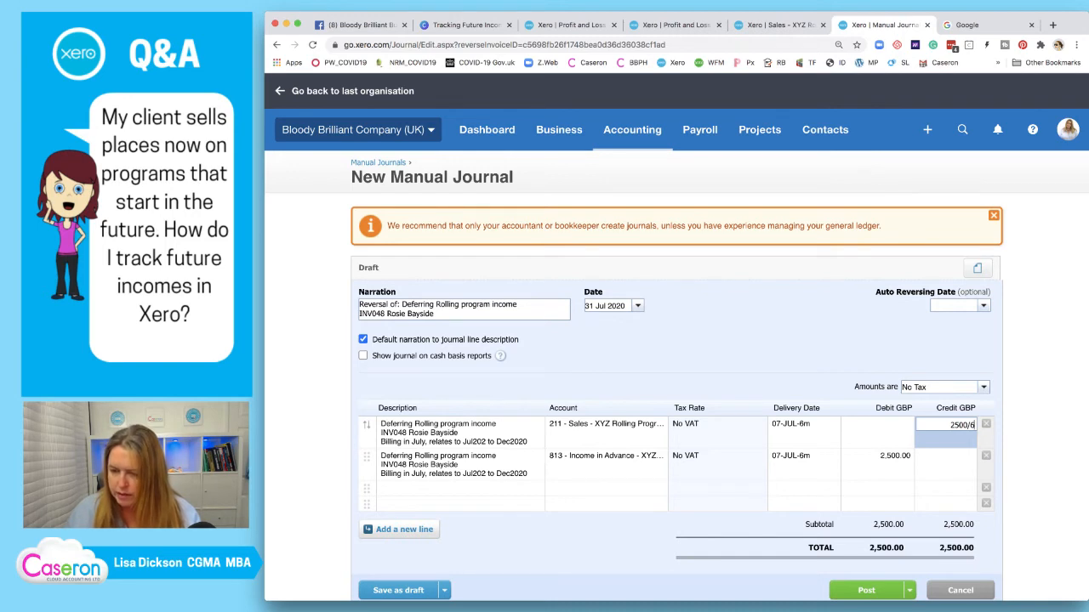
key("Return")
left_click(878, 460)
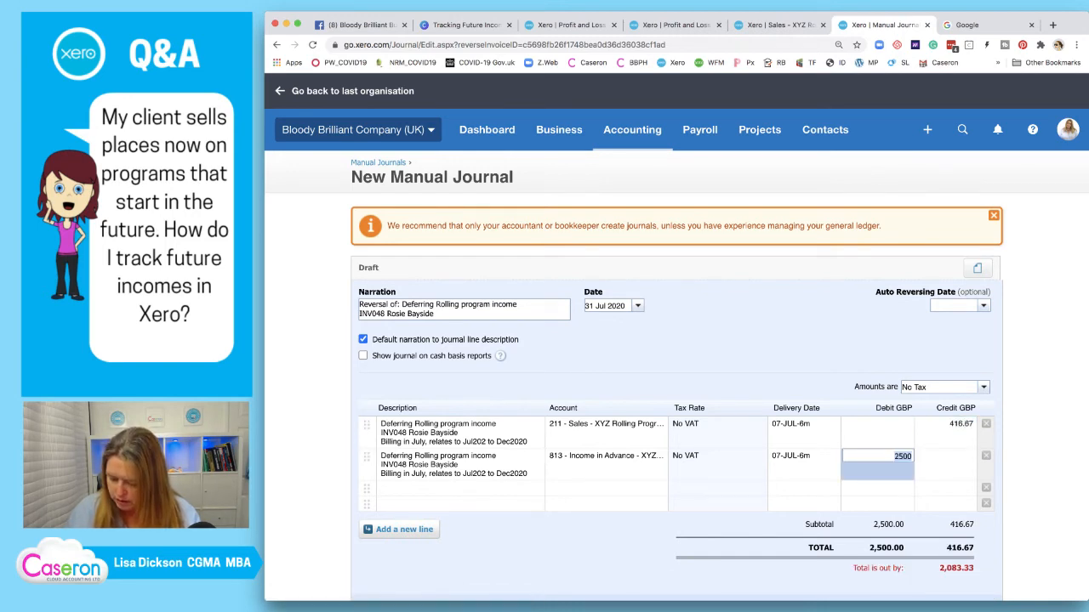
key("Right")
type("/6")
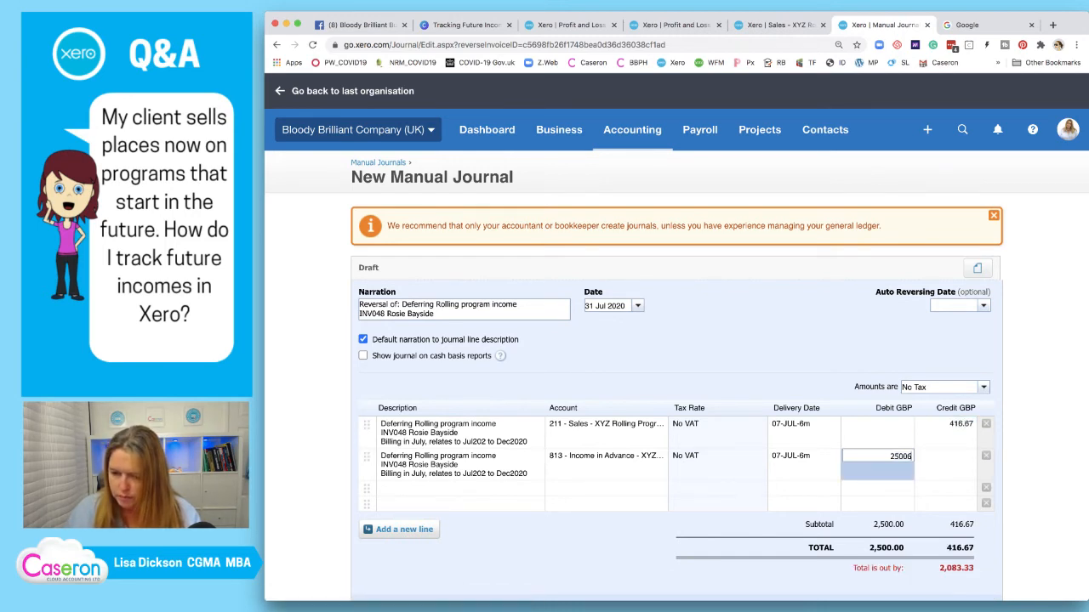
key("BackSpace")
key("BackSpace")
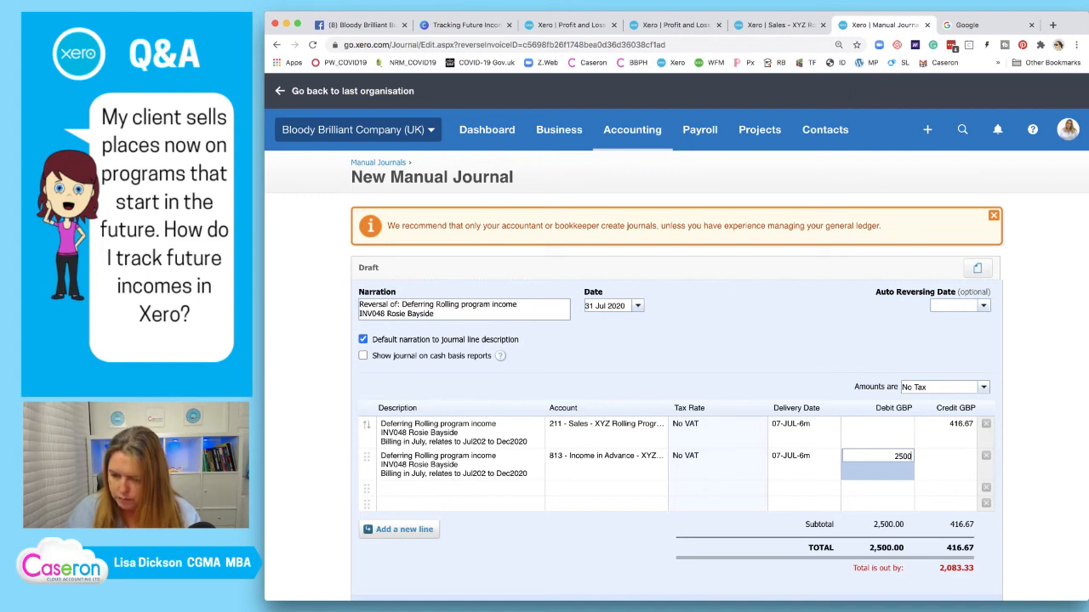
type("/6")
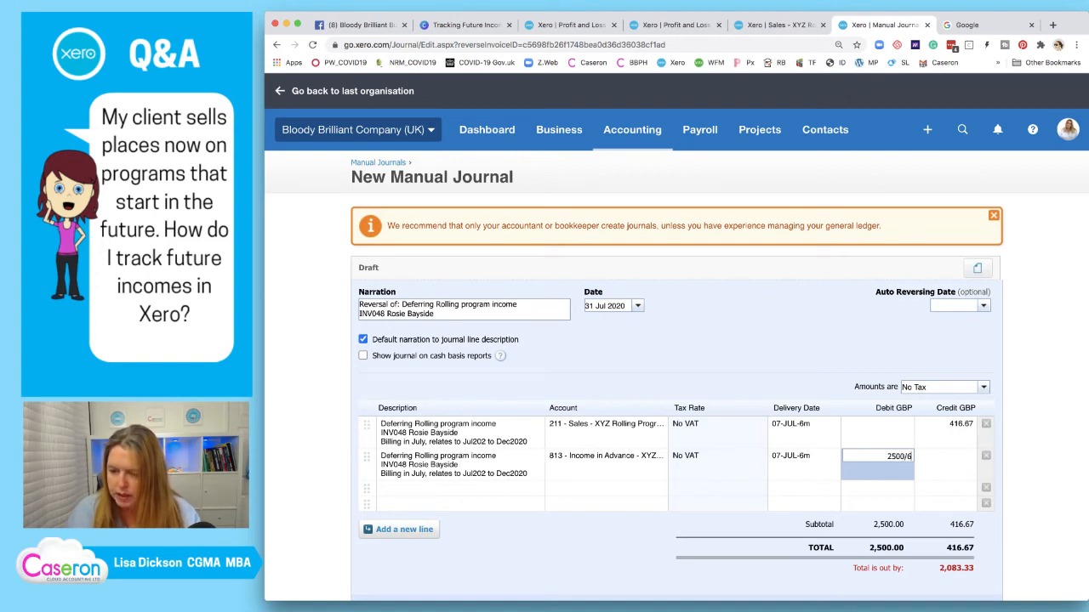
key("Return")
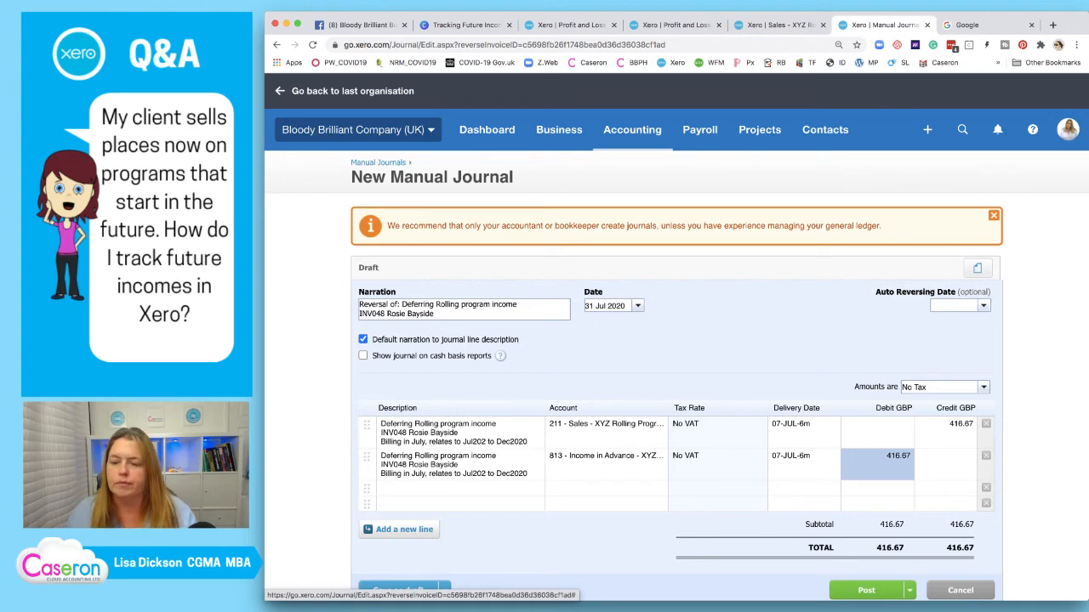
scroll(676, 341, "down", 3)
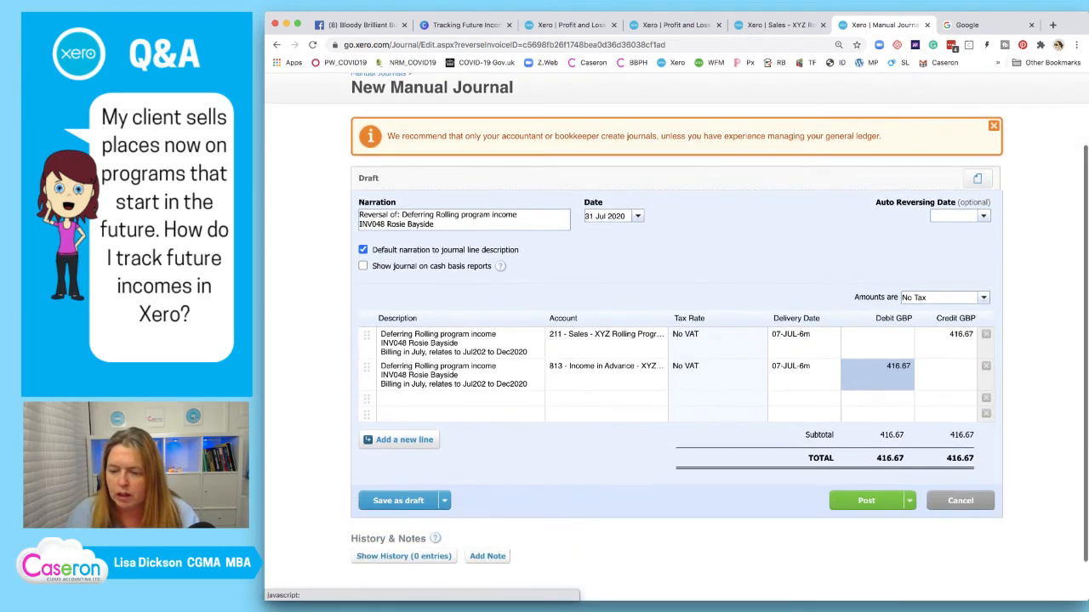
left_click(866, 500)
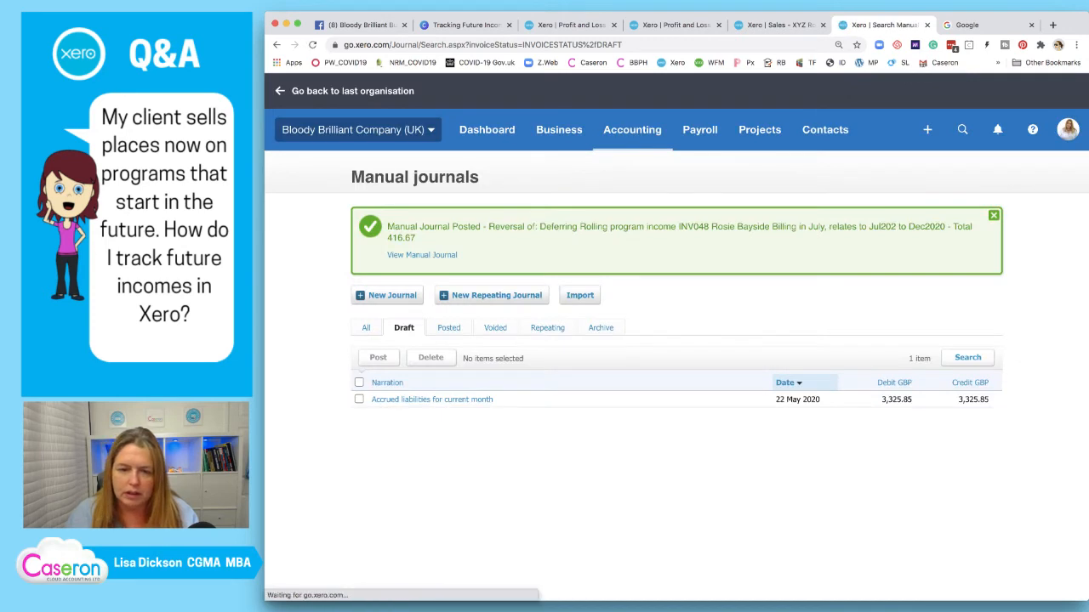
Open four copies of the posted 416.67 reversal journal in new tabs
left_click(422, 255)
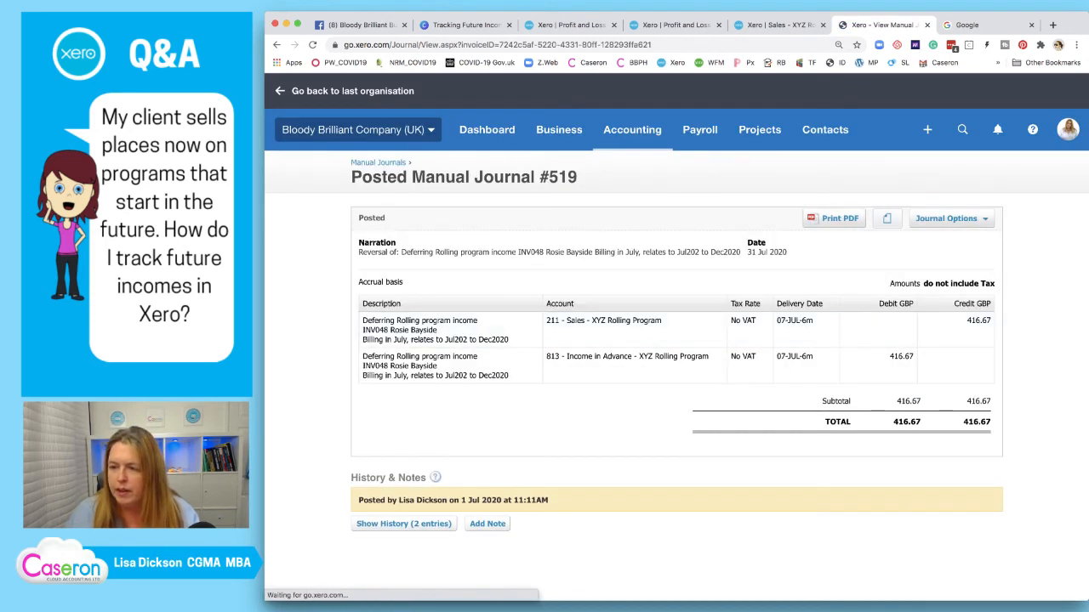
left_click(946, 218)
right_click(923, 284)
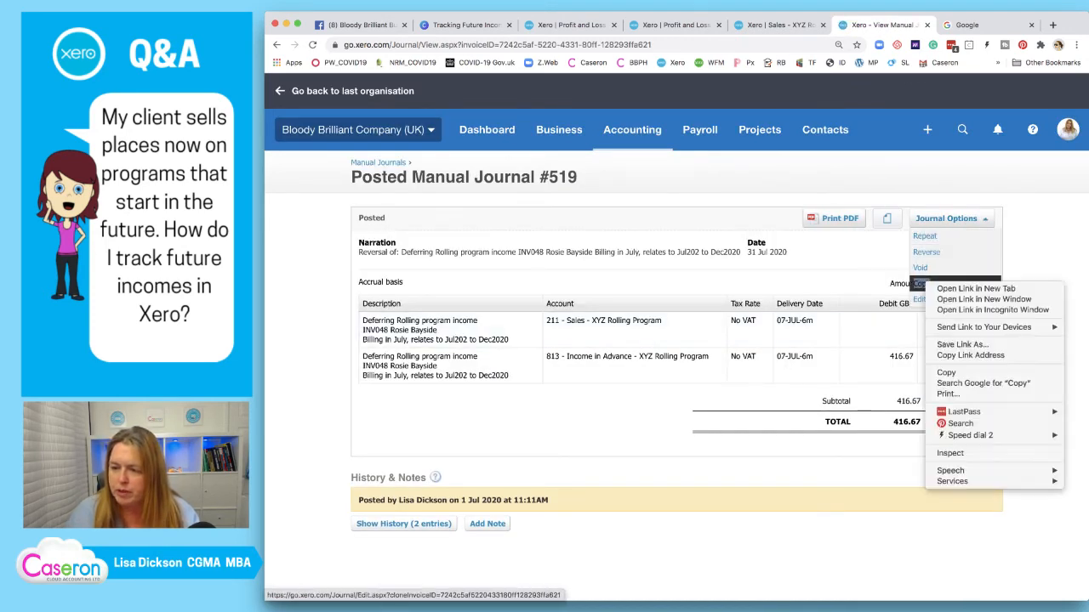
left_click(974, 289)
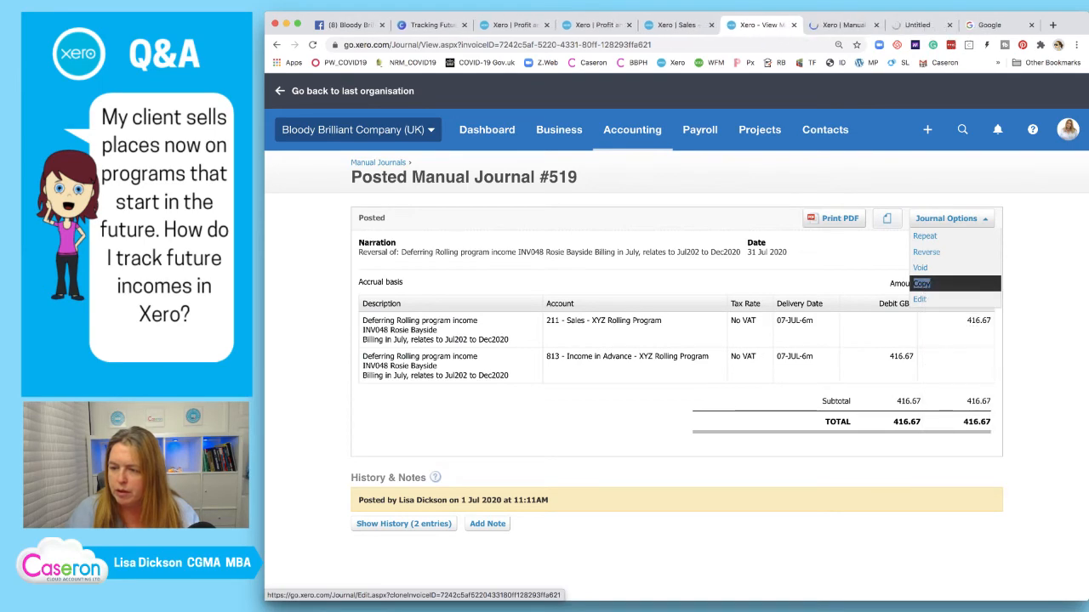
right_click(932, 283)
left_click(982, 288)
right_click(927, 283)
left_click(978, 288)
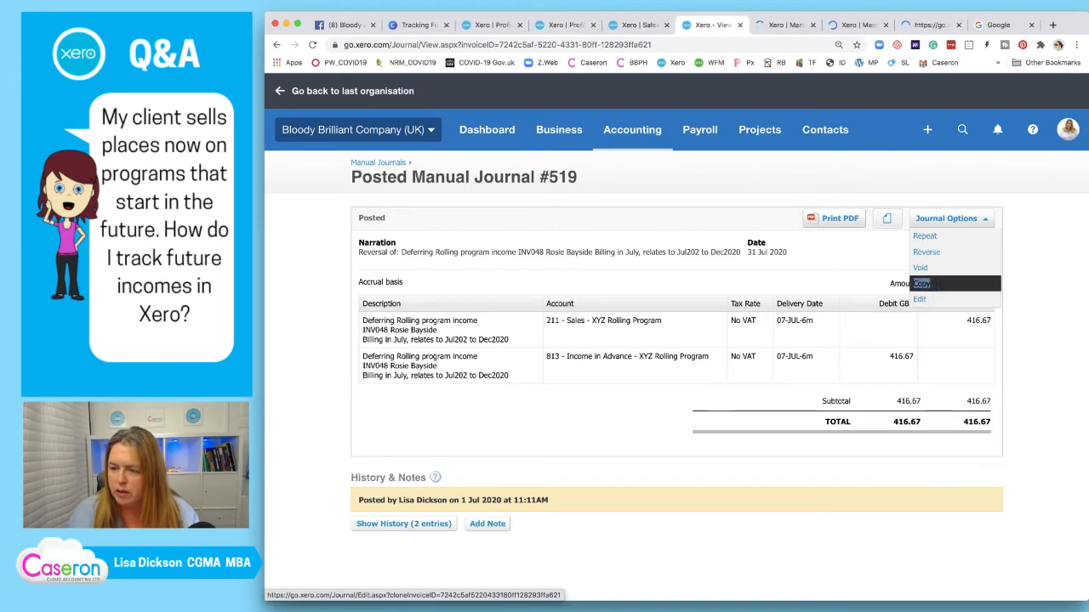
right_click(927, 284)
left_click(978, 287)
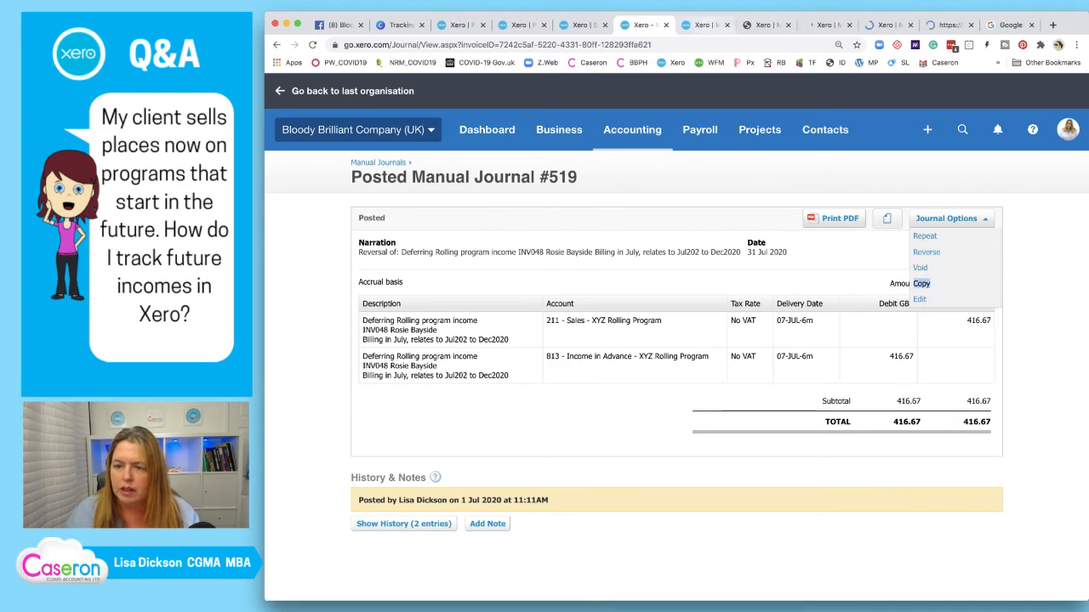
Date the first copied journal 01/08/2020 and post it
left_click(704, 26)
key("Tab")
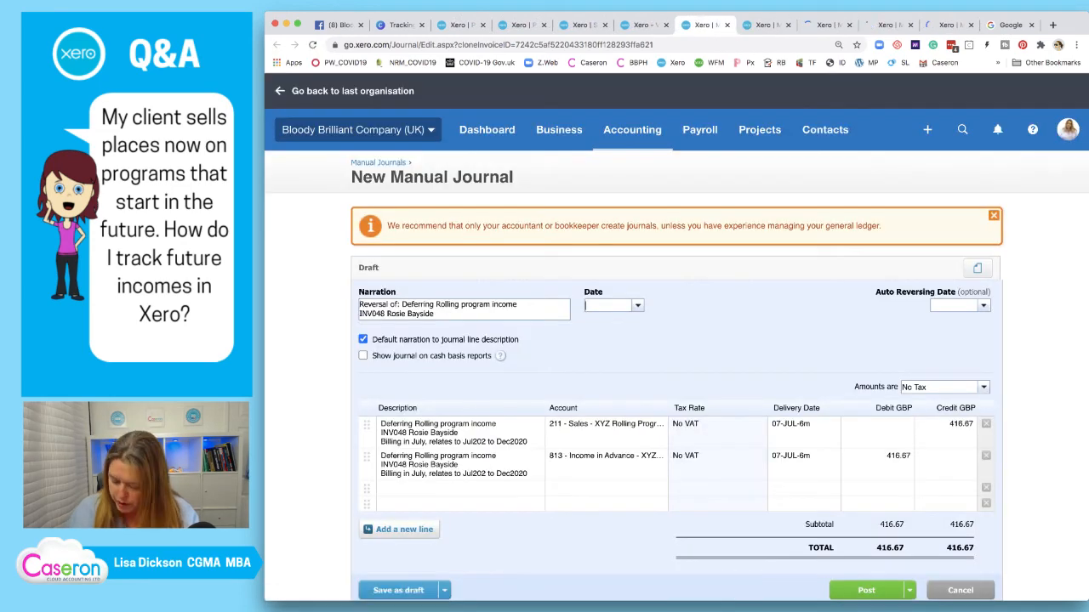
type("01/08/2020")
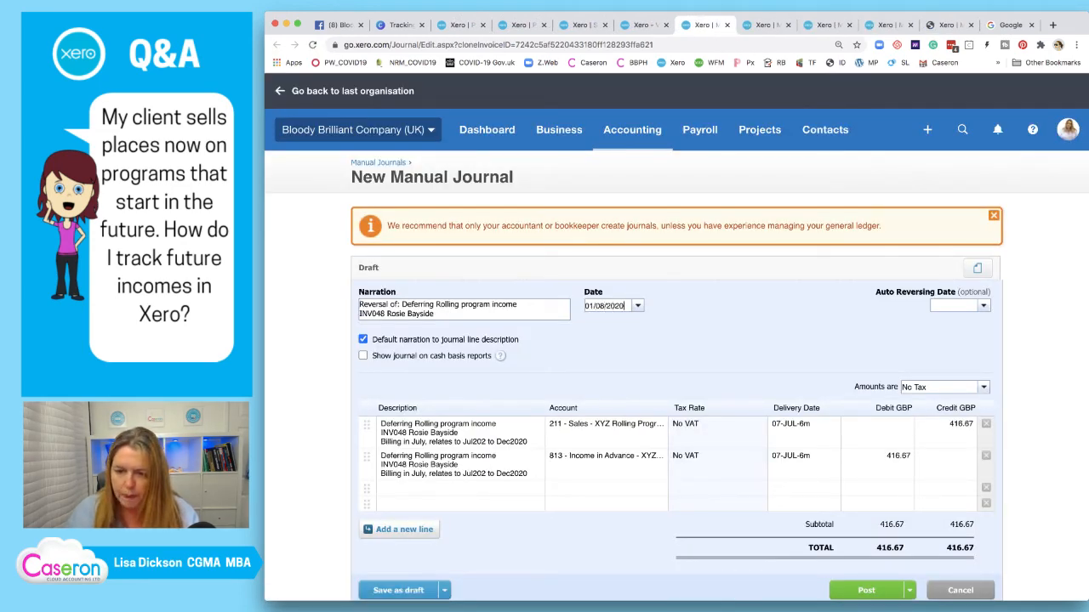
key("Tab")
left_click(866, 591)
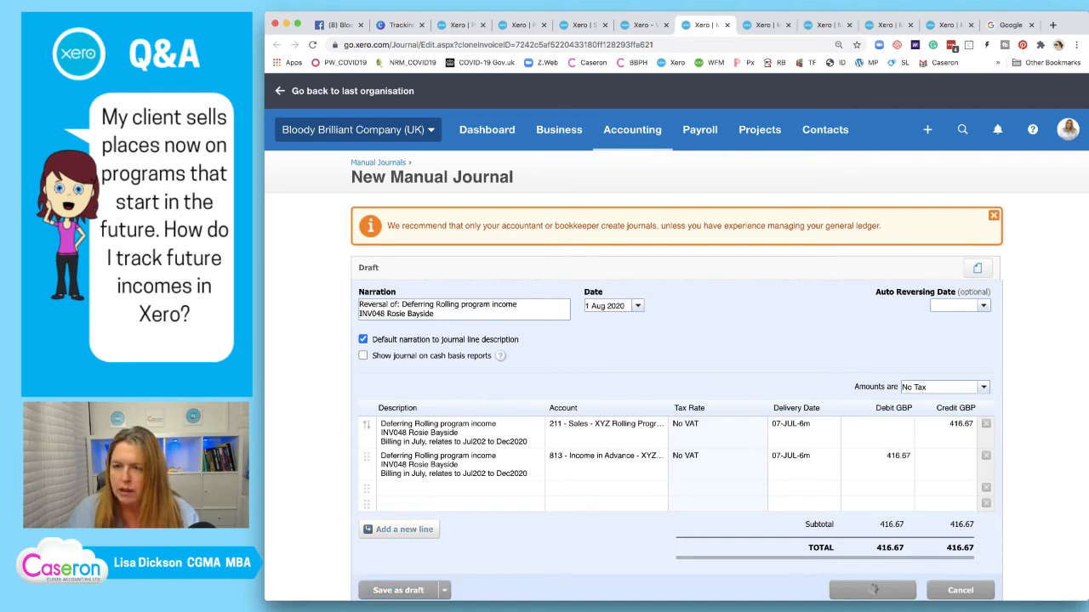
Date the next copied journal 01/09/2020 and post it
left_click(766, 26)
key("Tab")
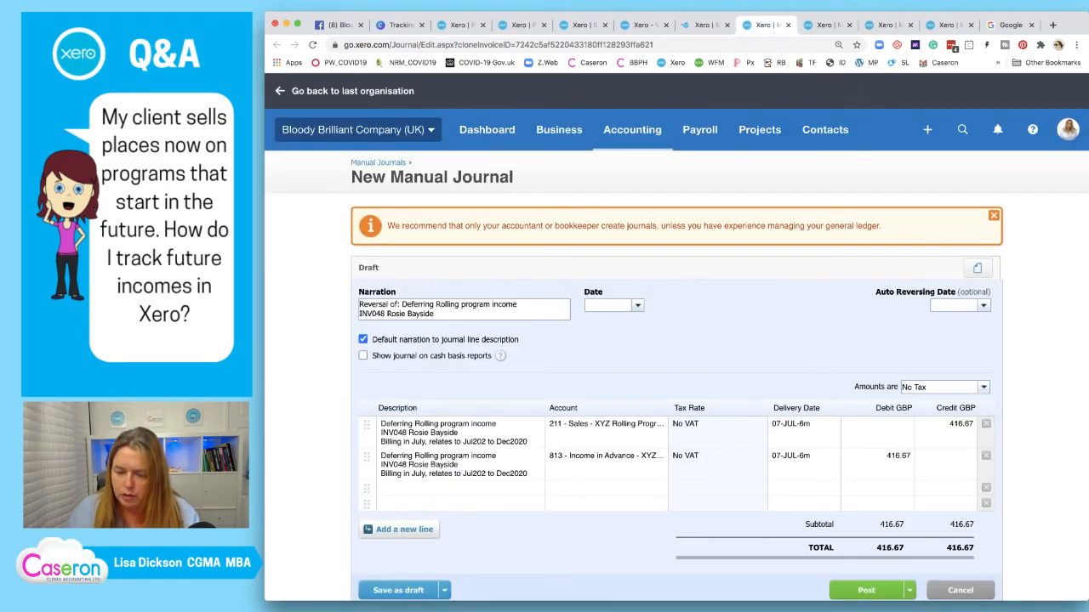
type("01/09/2020")
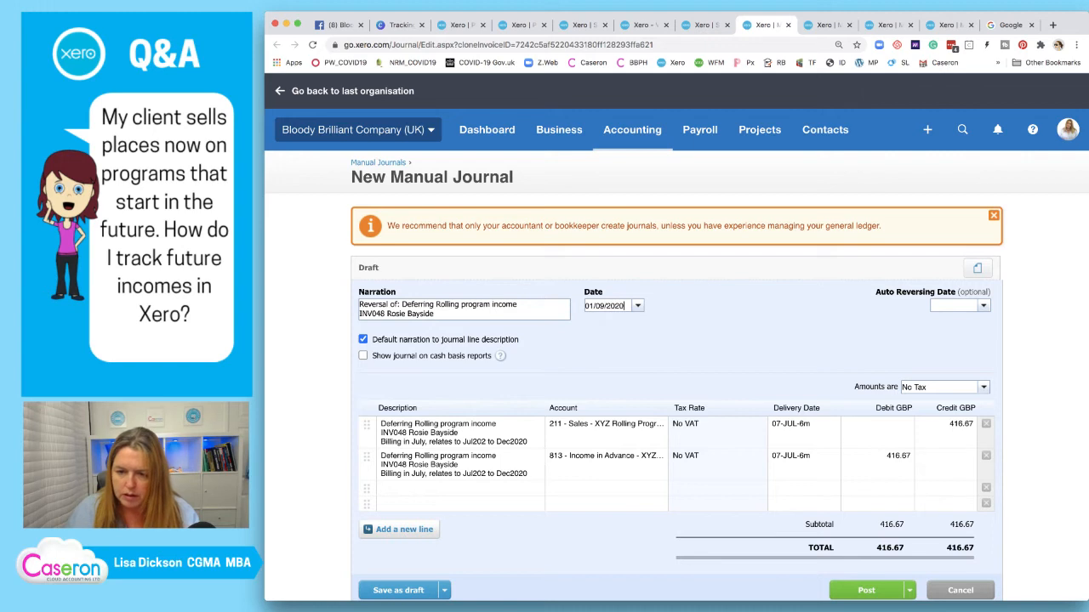
key("Tab")
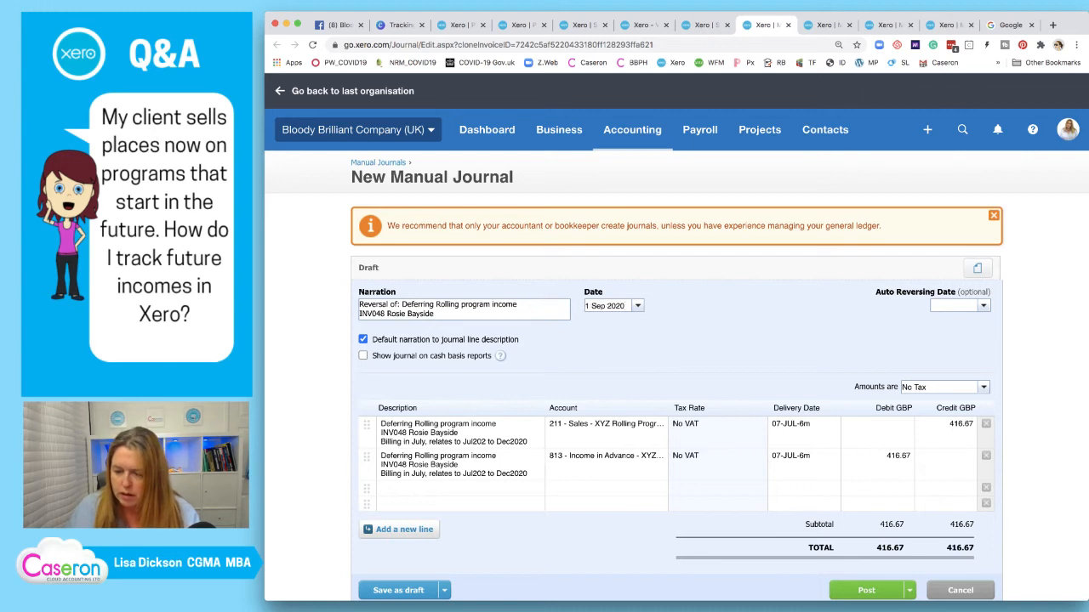
left_click(866, 590)
Date the next copy 01/10/2020, correcting a mistaken 01/01/2020 entry, and post it
left_click(823, 26)
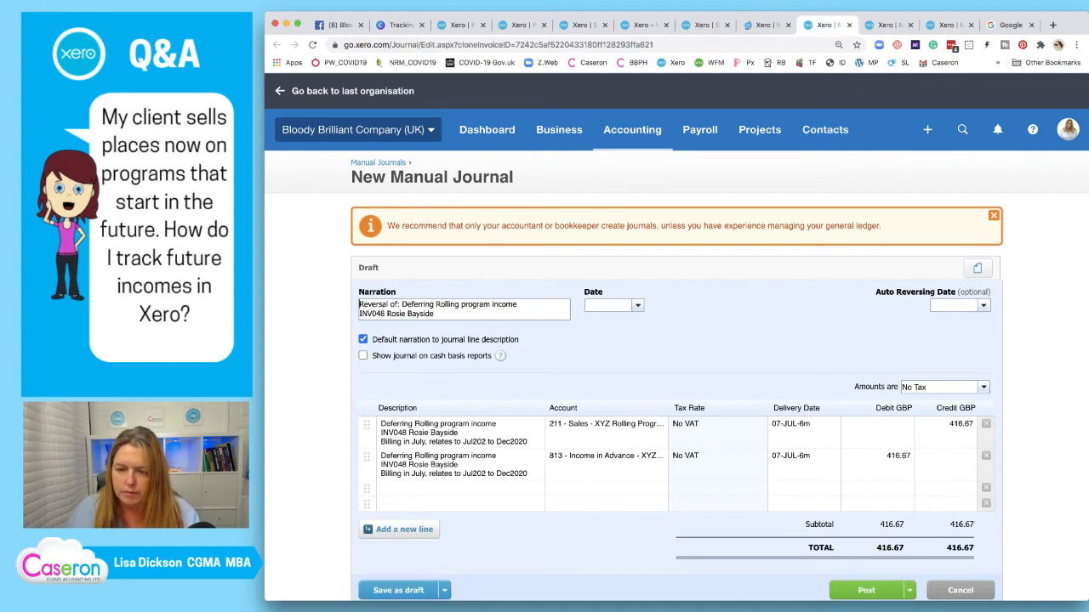
type("01/01/2020")
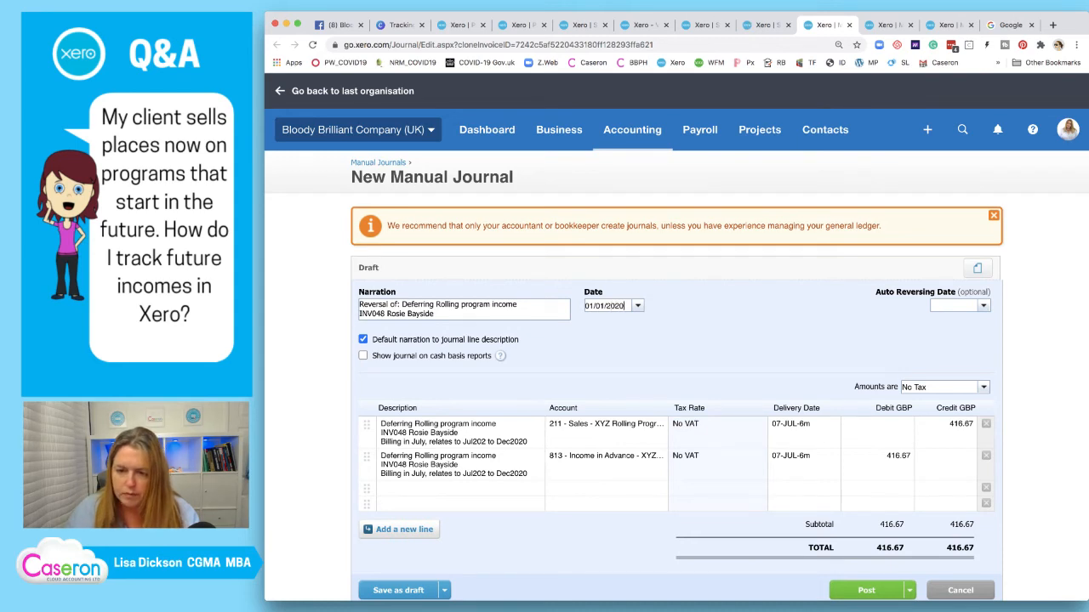
key("Tab")
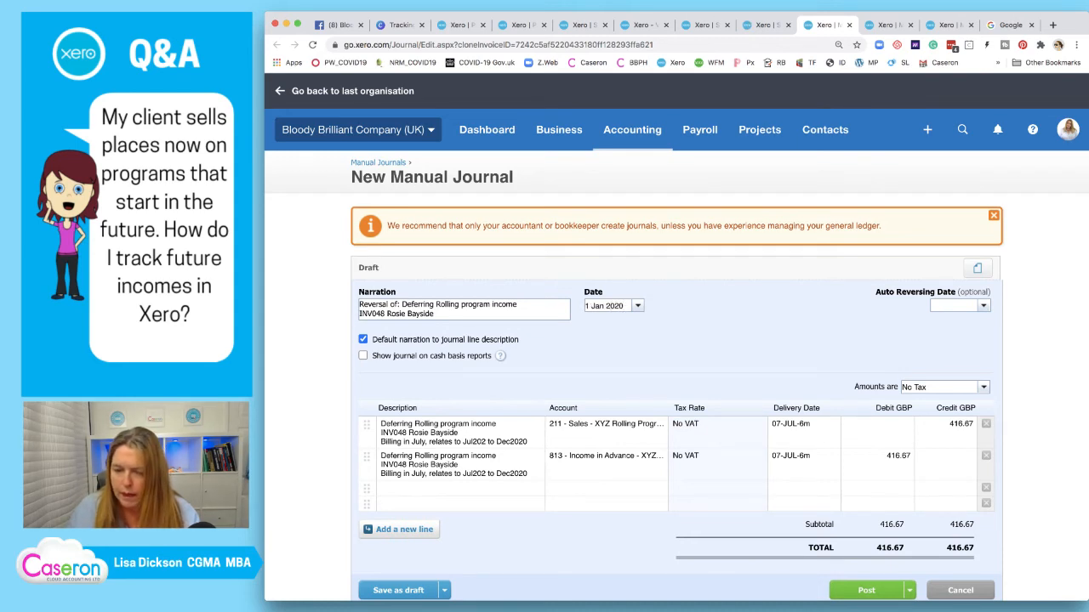
left_click_drag(625, 306, 584, 307)
type("01")
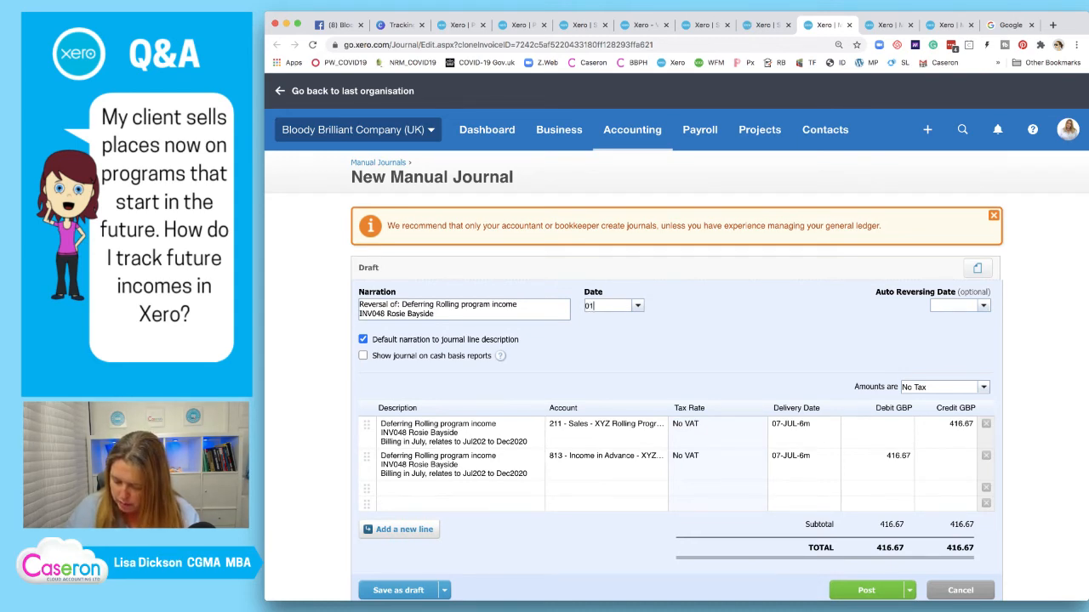
type("/10/2020")
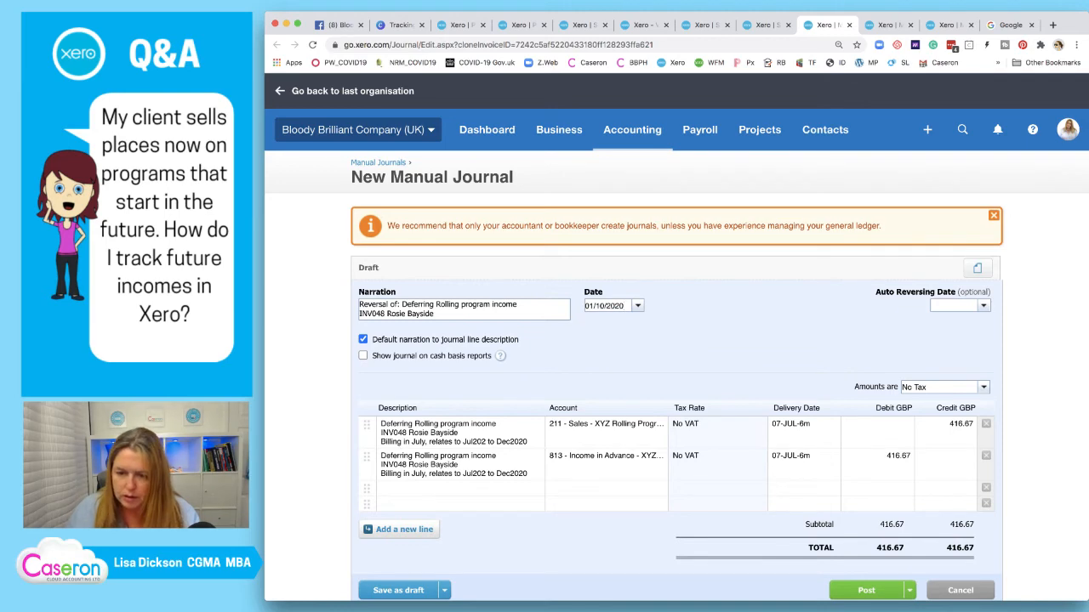
left_click(865, 590)
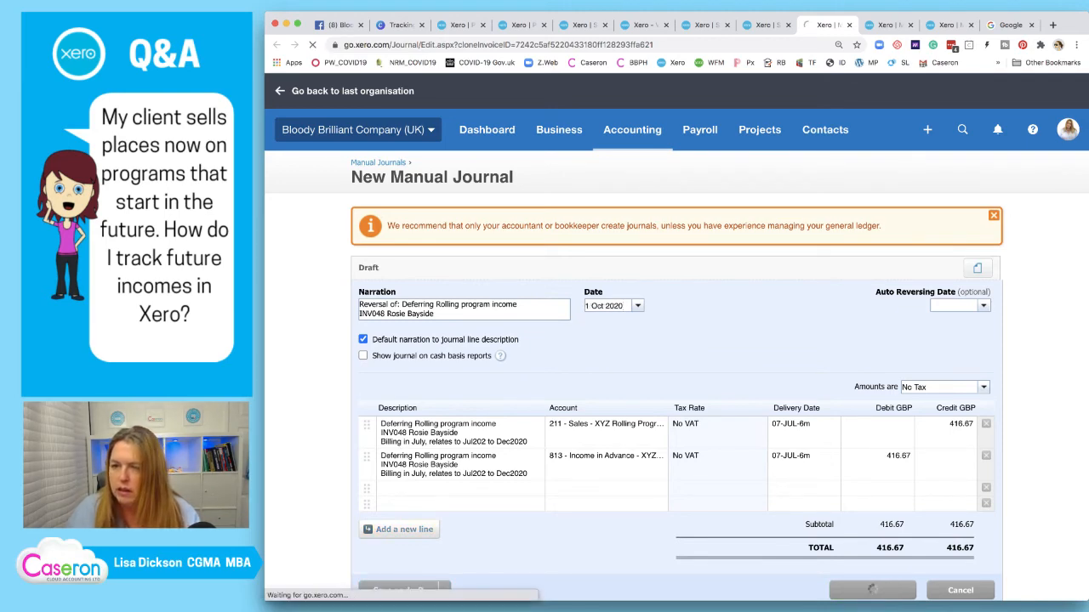
Date the next copied journal 01/11/2020, fixing a mistyped entry, and post it
left_click(888, 25)
key("Tab")
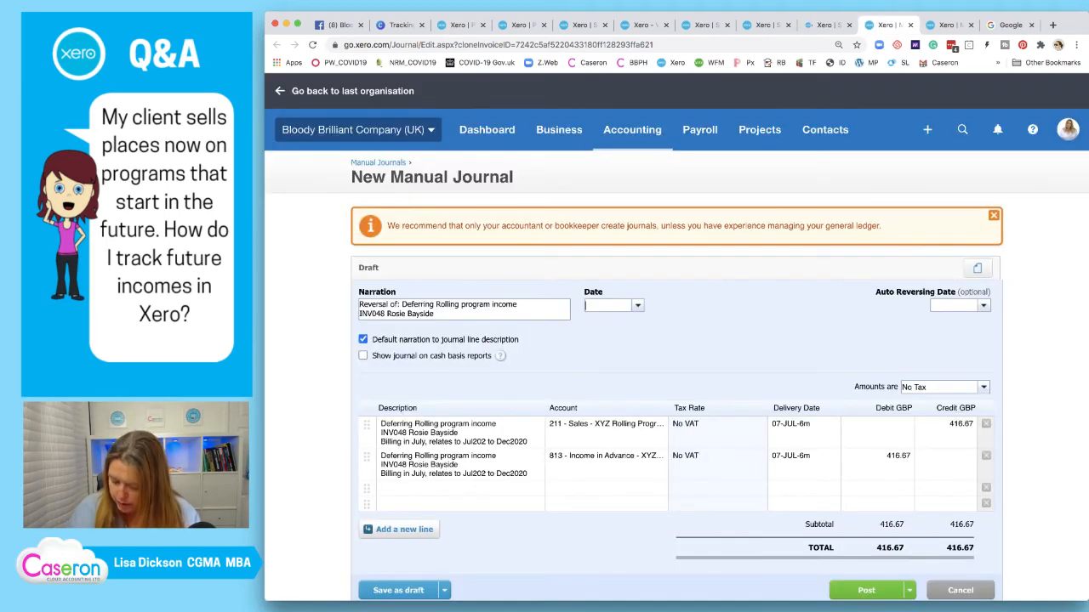
type("01/10/")
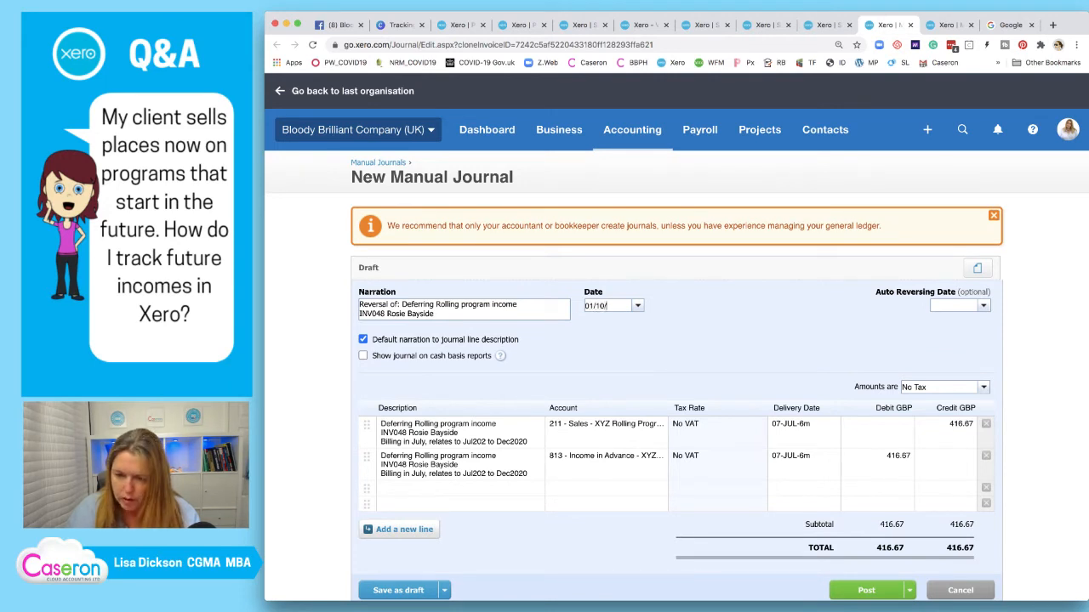
key("BackSpace")
key("BackSpace")
key("BackSpace")
type("11/2020")
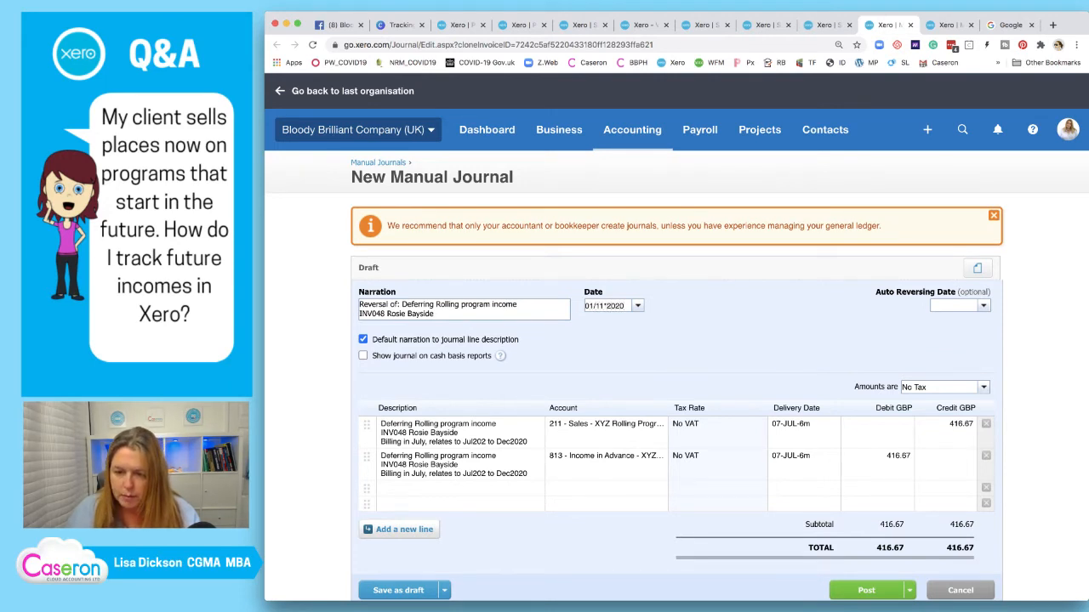
key("Tab")
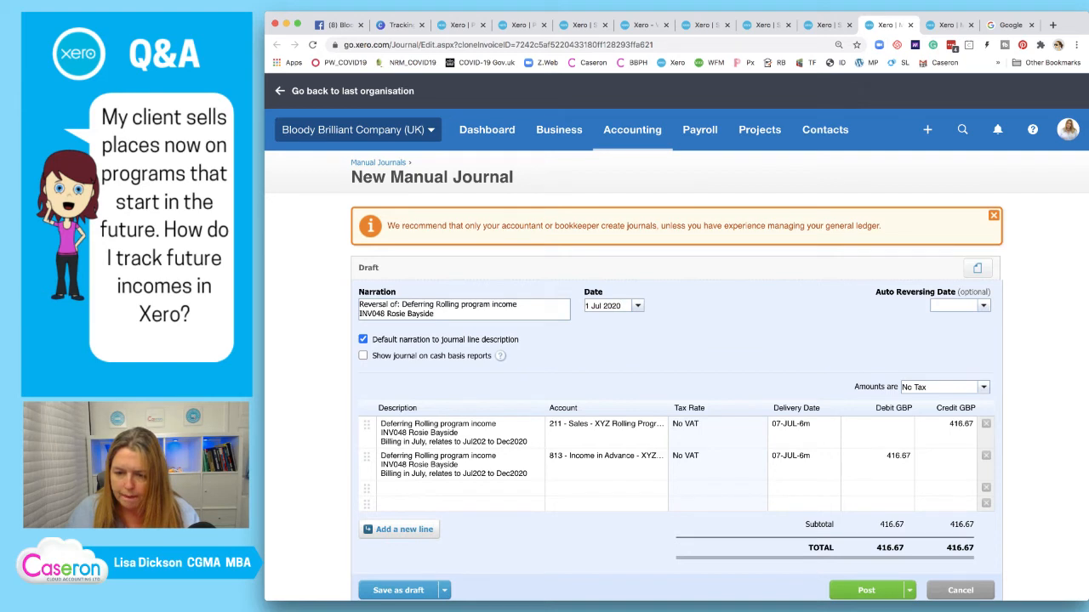
key("shift+Tab")
type("01/11")
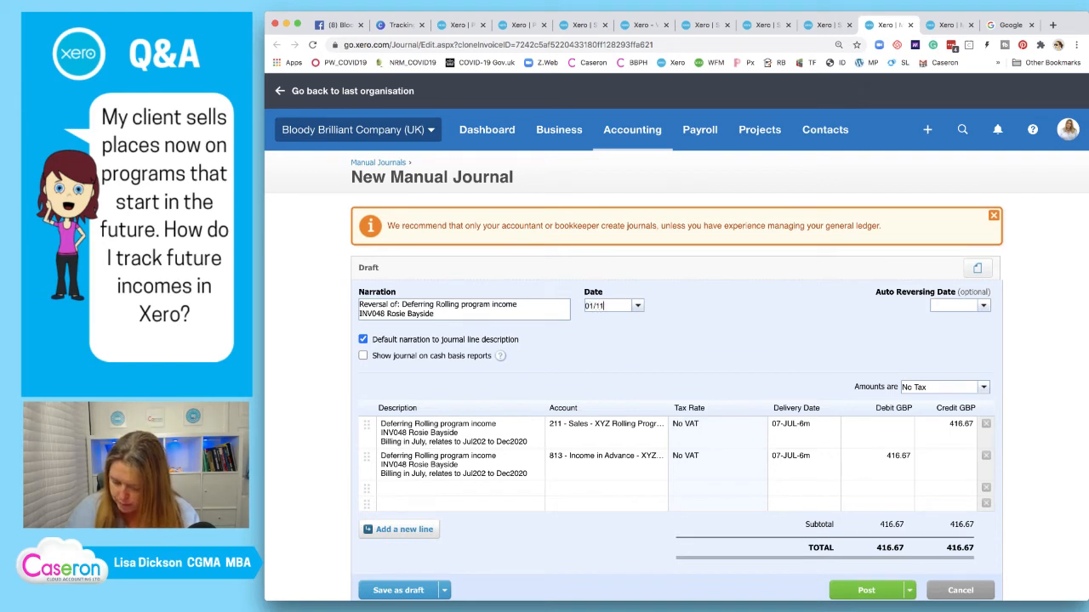
type("/2020")
key("Tab")
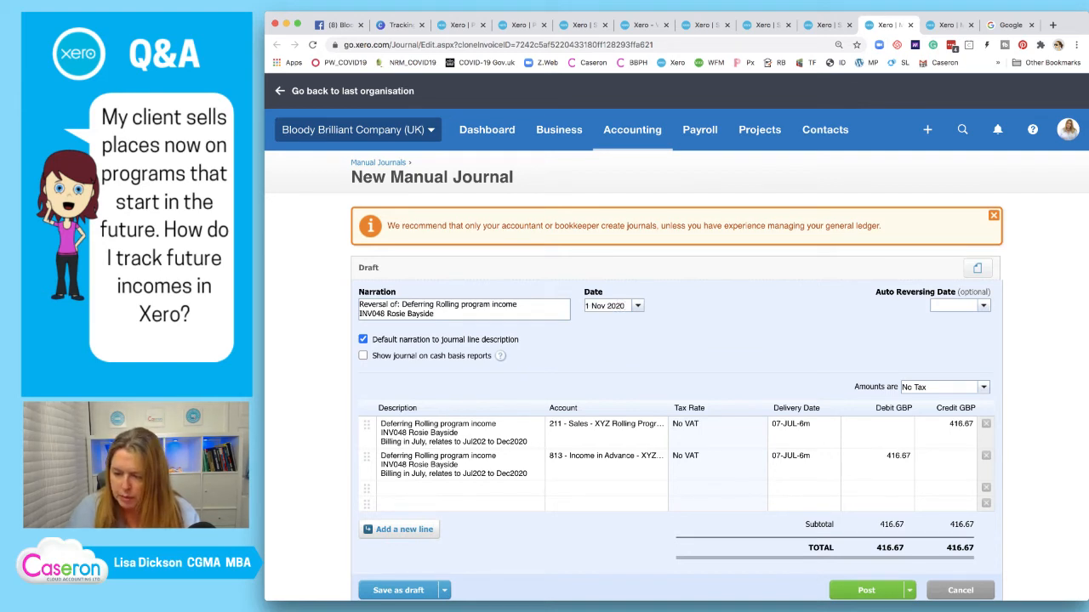
left_click(866, 591)
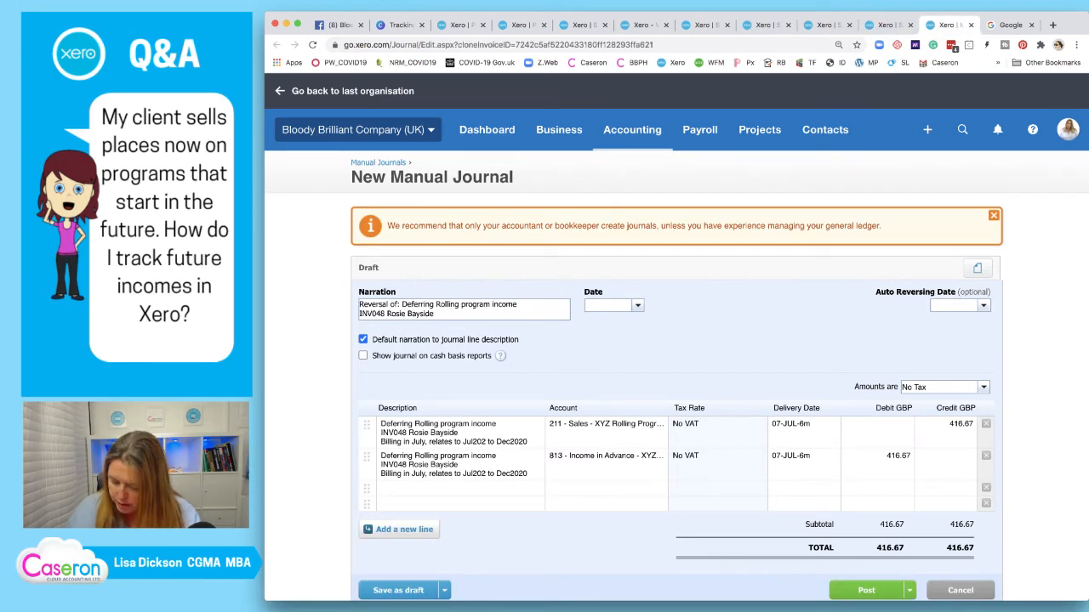
Date the last copied journal 01/12/2020 and post it
type("01/12/202")
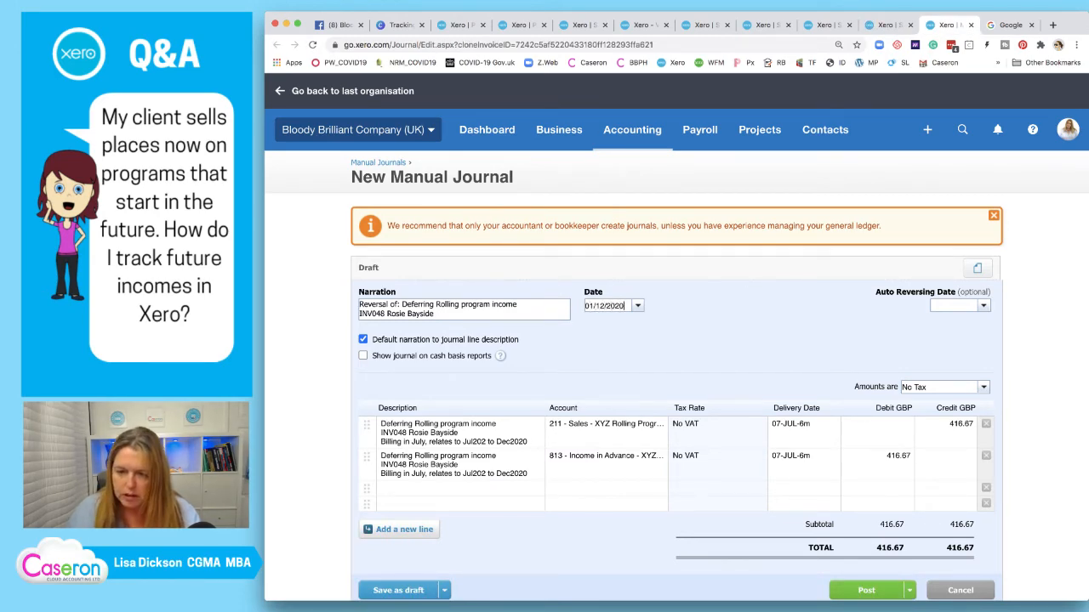
type("0")
key("Tab")
left_click(866, 590)
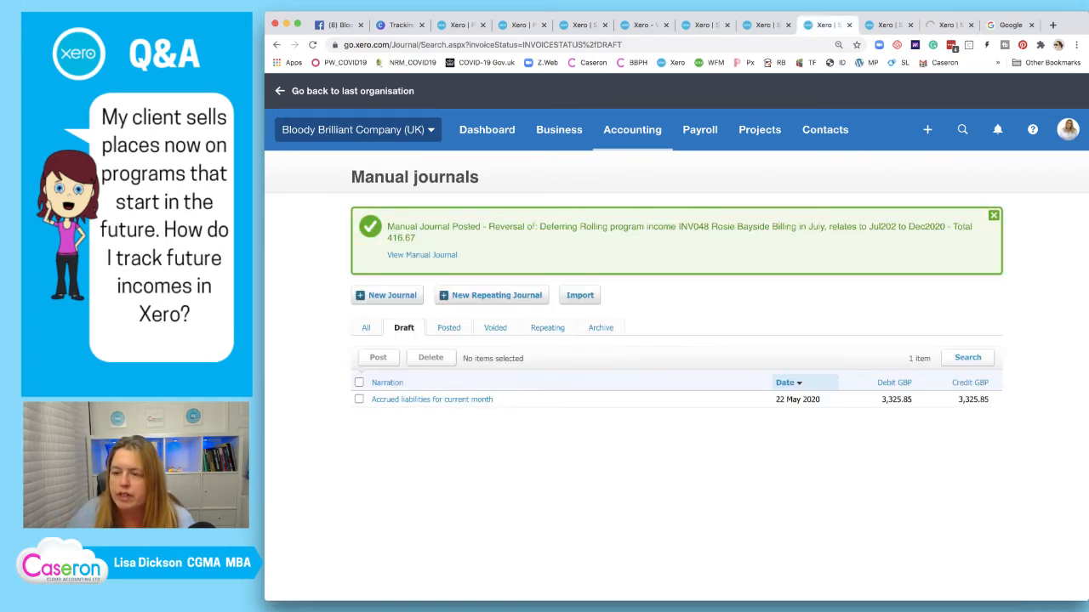
Close the leftover journal, duplicate Manual journals and Journal #519 tabs, keeping the Sales transactions report
left_click(849, 26)
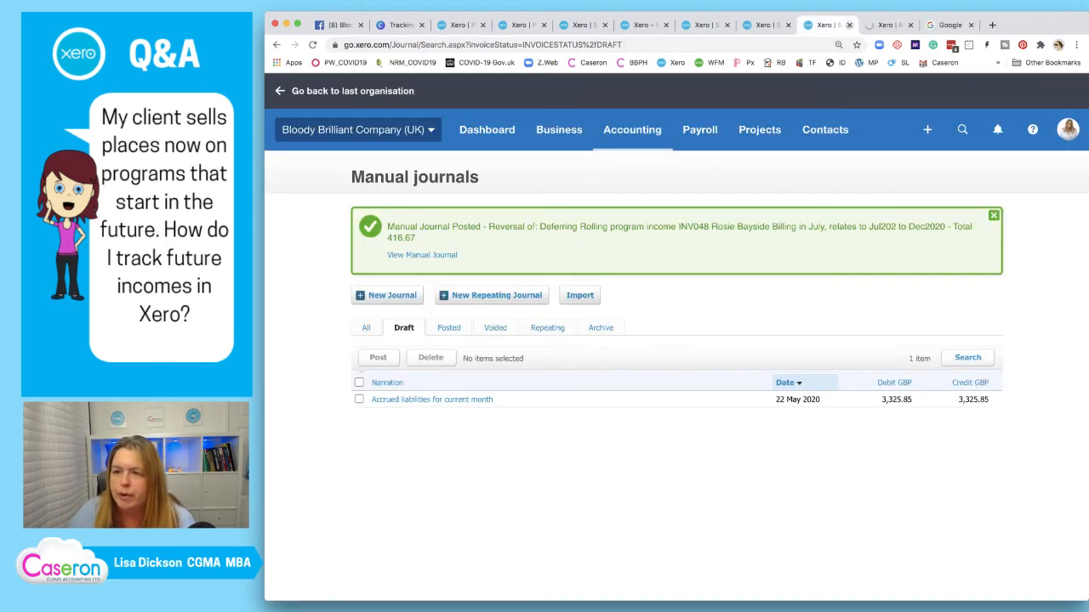
left_click(849, 26)
left_click(769, 26)
left_click(787, 25)
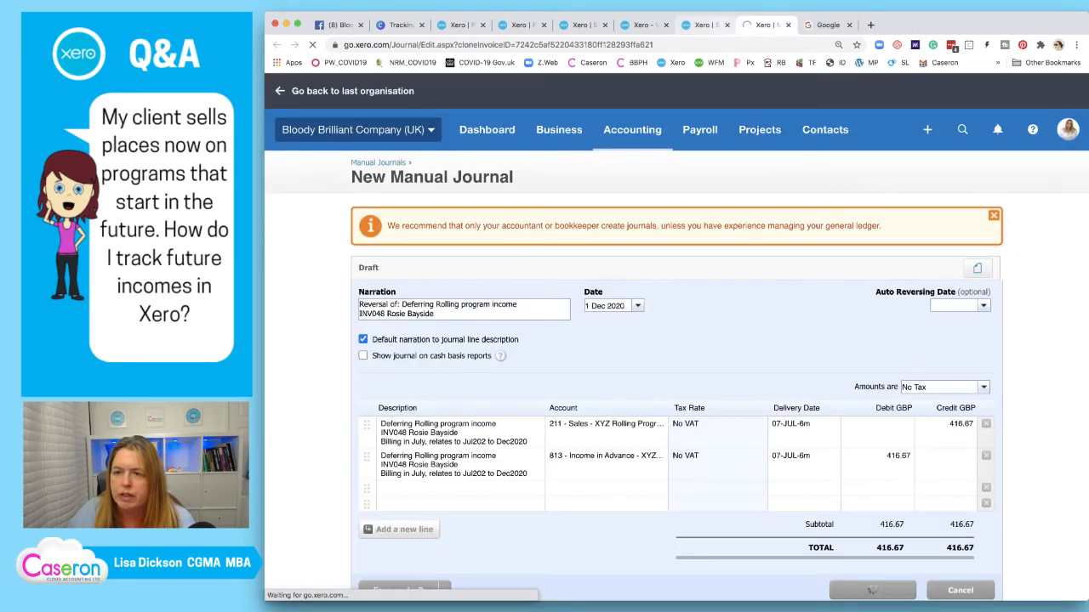
left_click(706, 26)
left_click(728, 25)
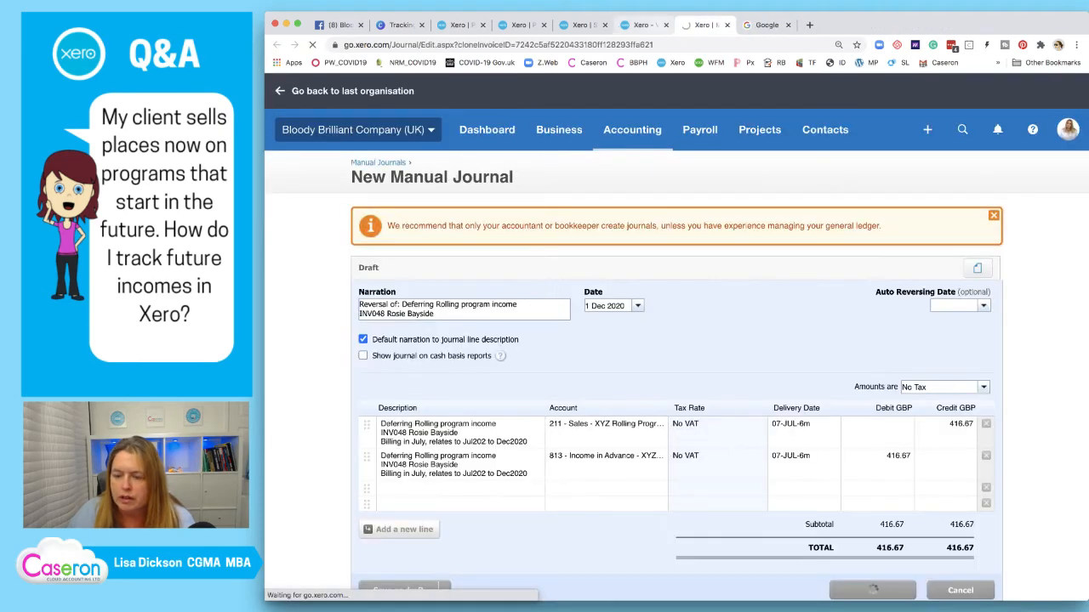
left_click(644, 24)
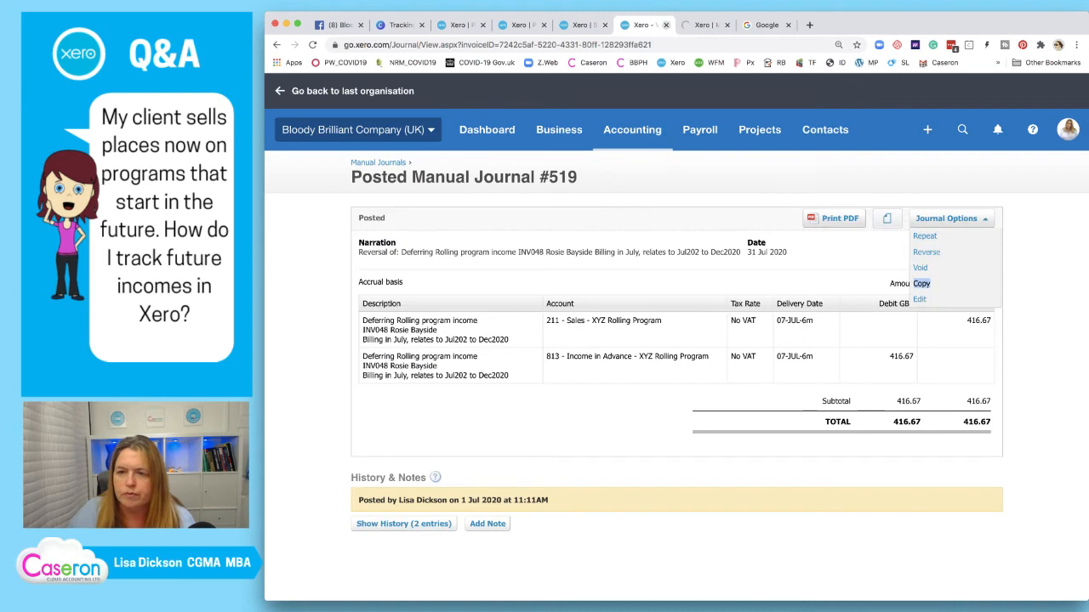
left_click(666, 25)
left_click(583, 25)
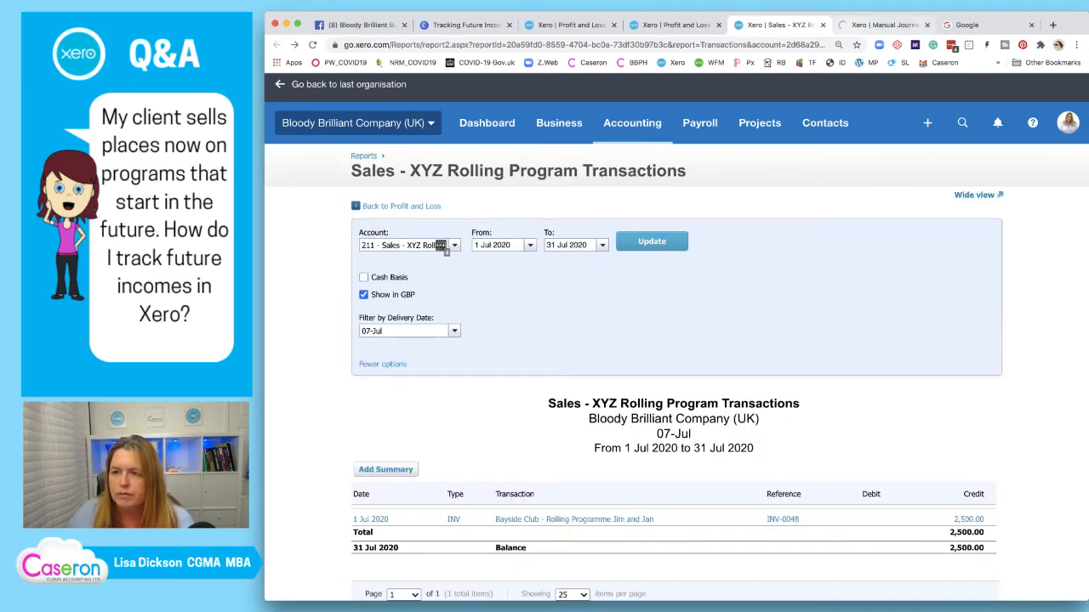
key("ctrl+Tab")
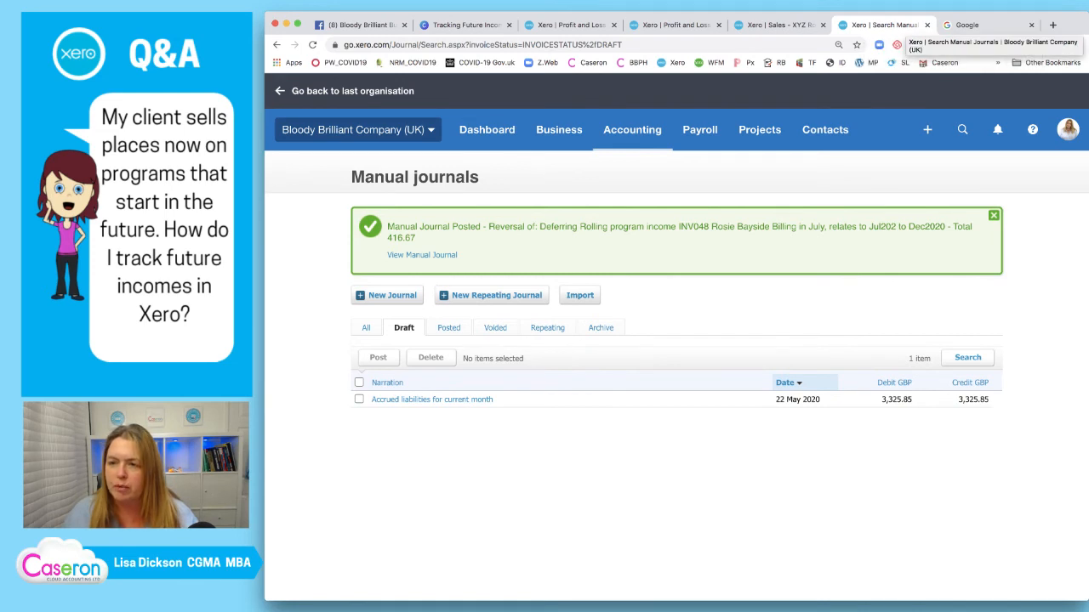
Refresh the Sales transactions and Profit and Loss reports, then open July's 625.00 transactions in a new tab
left_click(779, 25)
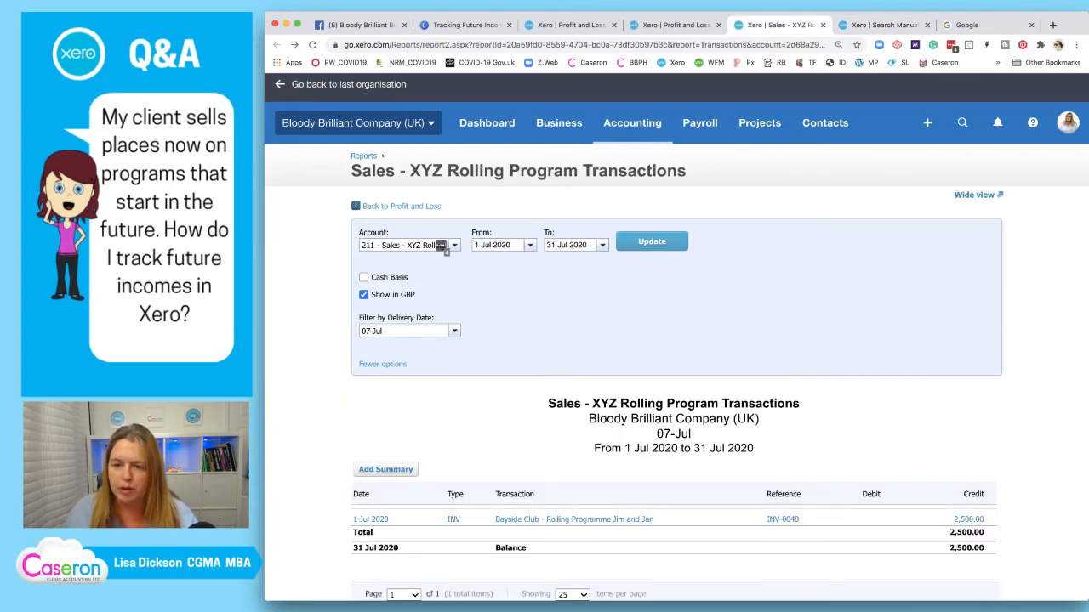
left_click(652, 241)
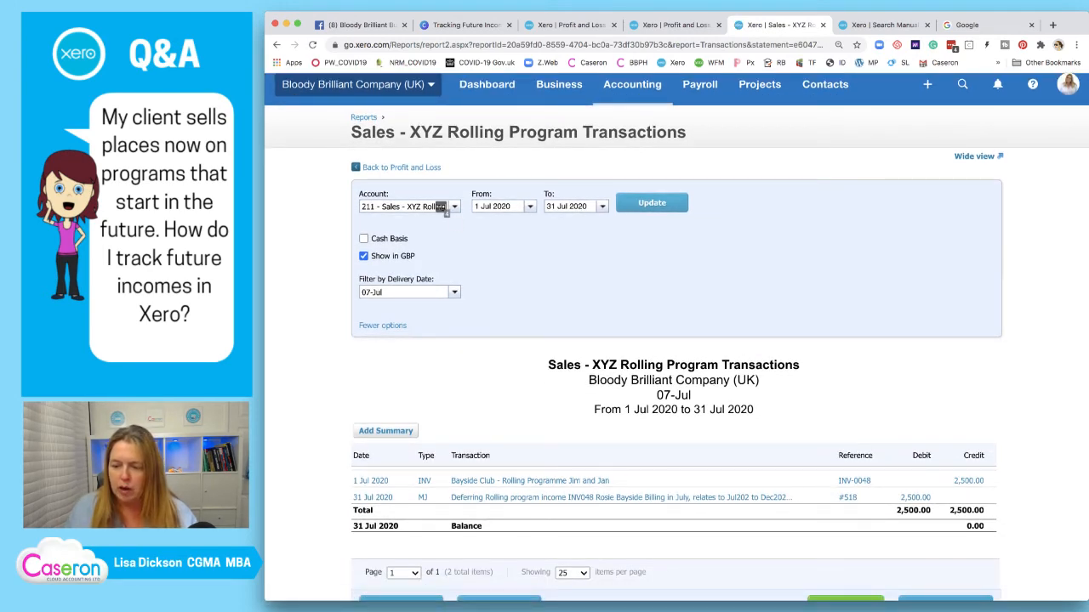
key("ctrl+shift+Tab")
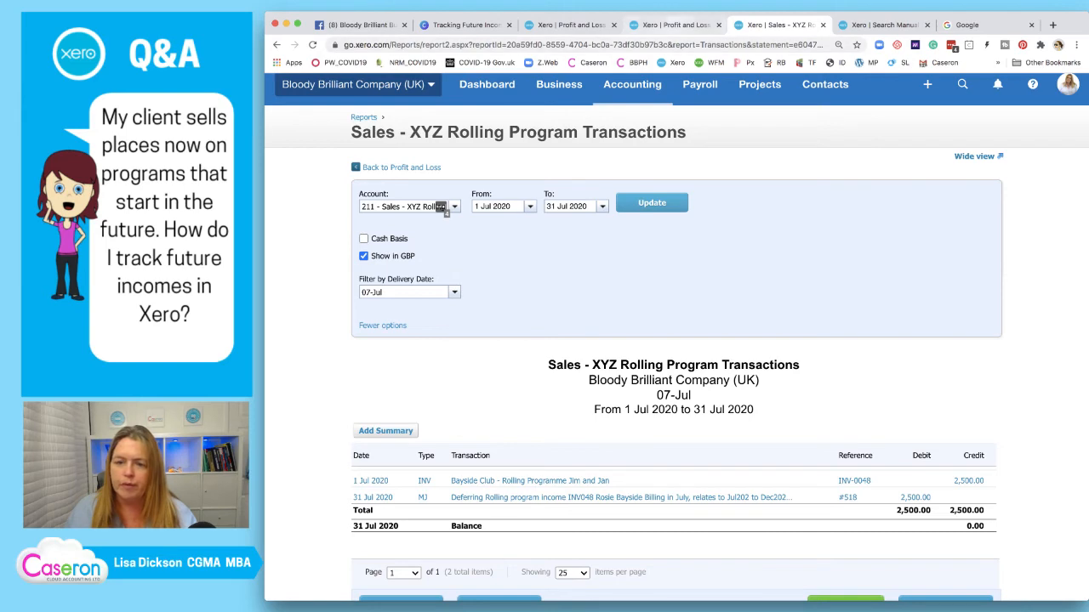
left_click(846, 84)
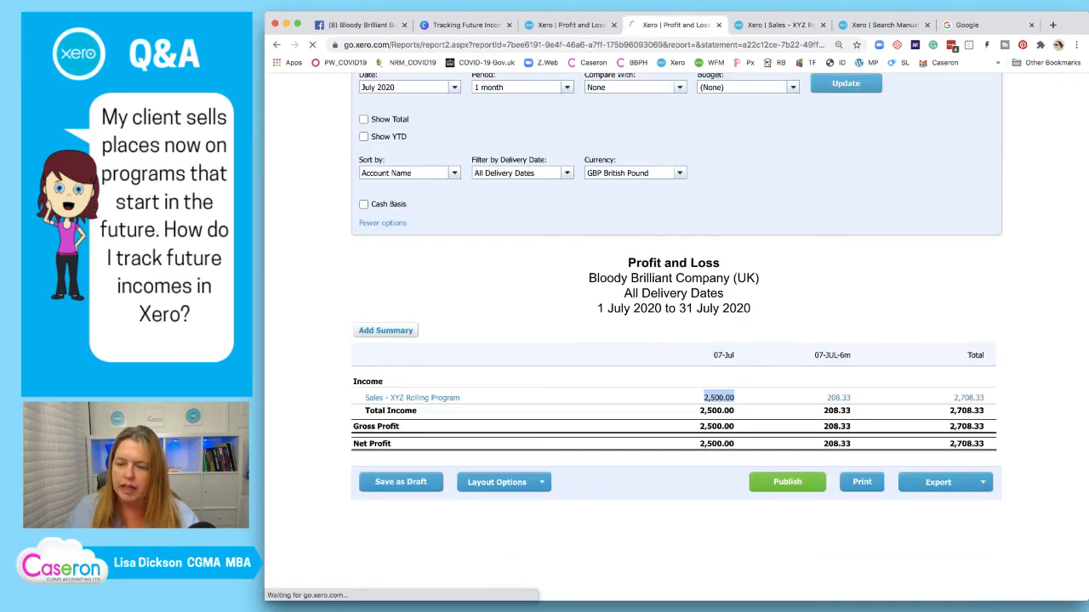
scroll(677, 340, "down", 3)
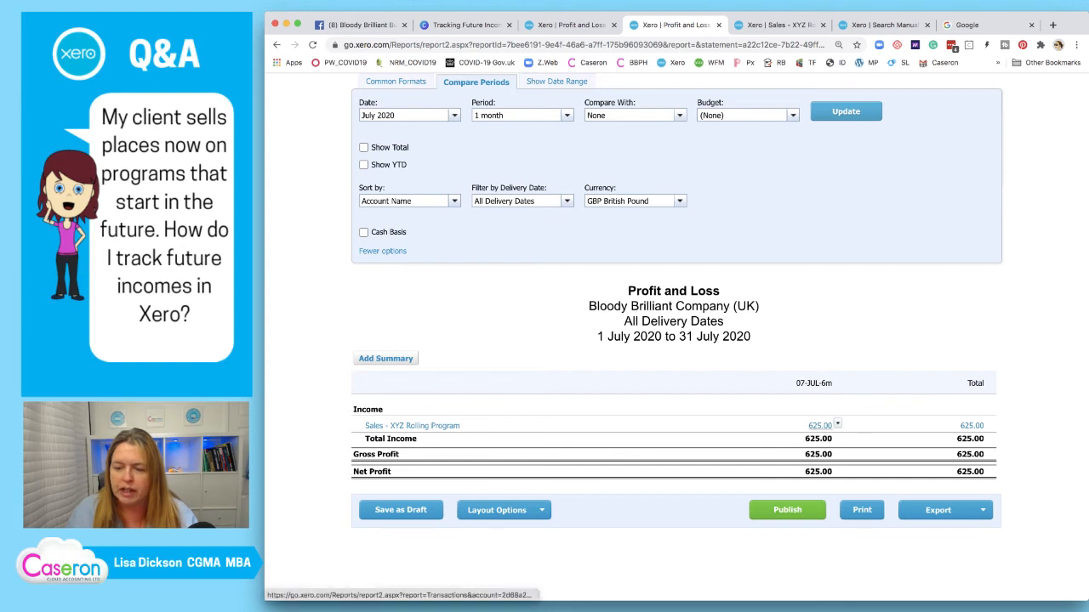
right_click(817, 425)
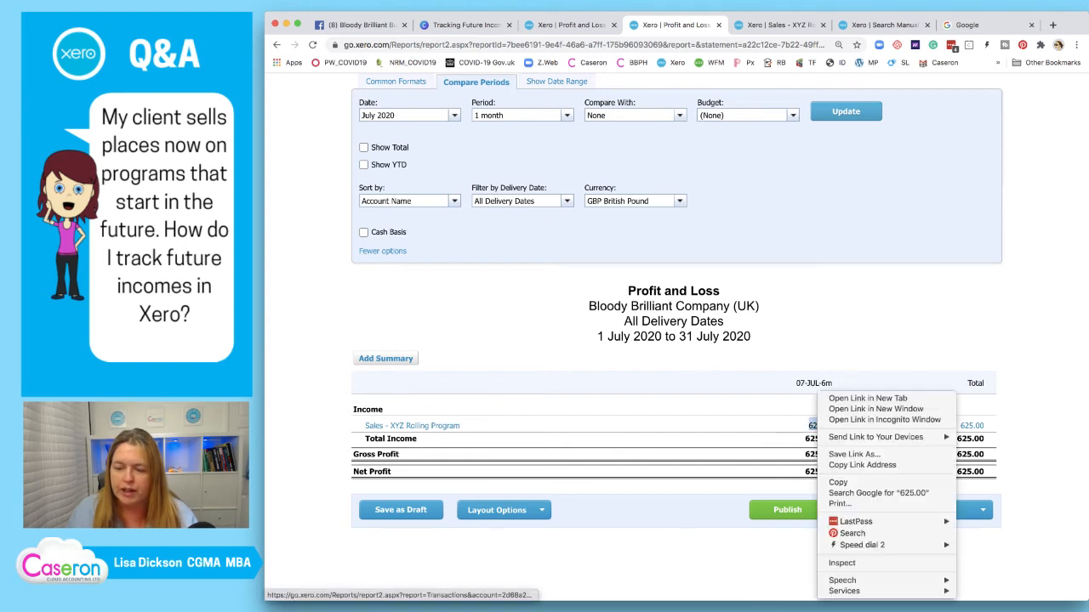
left_click(867, 398)
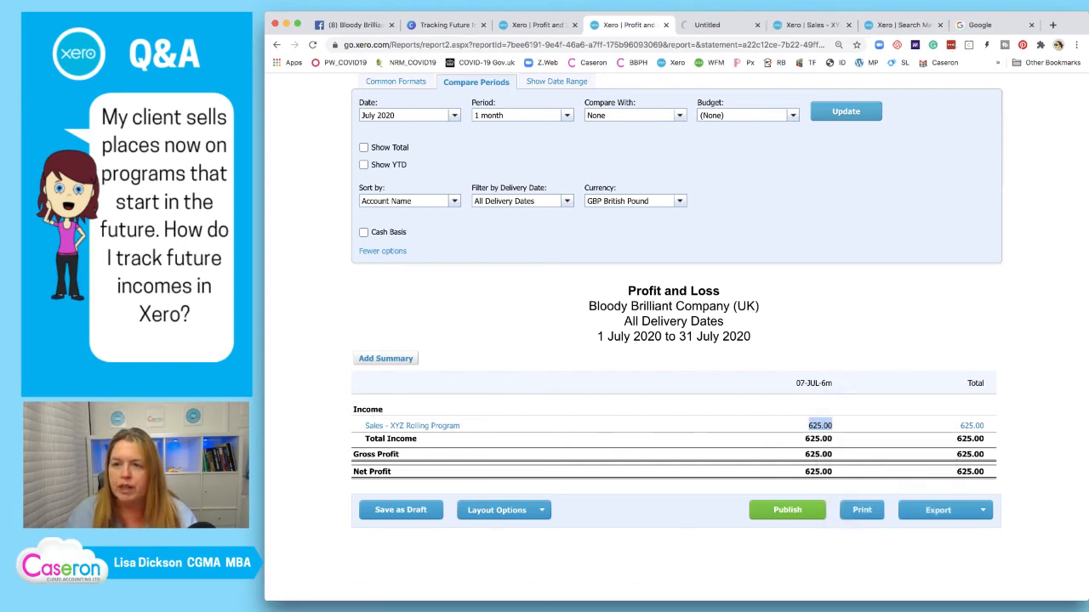
Review the 625.00 breakdown of 208.33 and 416.67 reversals, then show Profit and Loss Common Formats
left_click(722, 25)
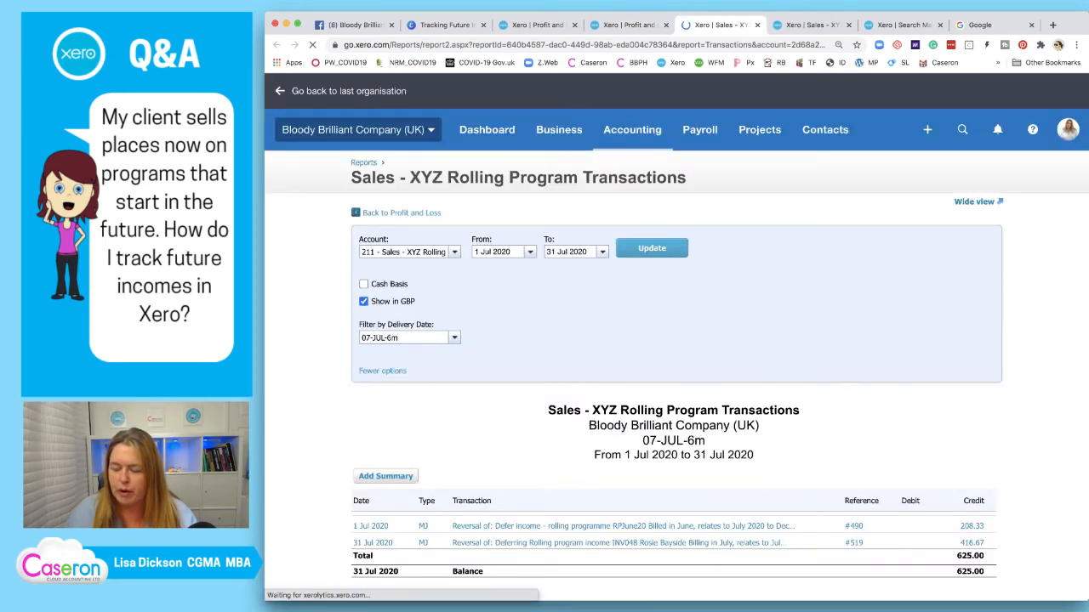
scroll(647, 431, "down", 2)
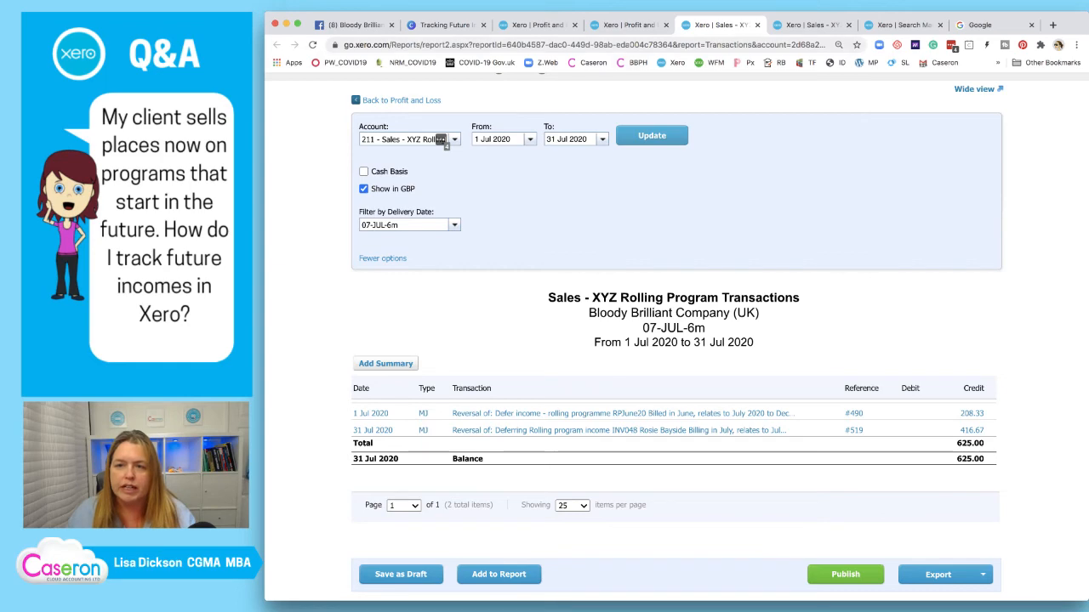
scroll(677, 337, "up", 2)
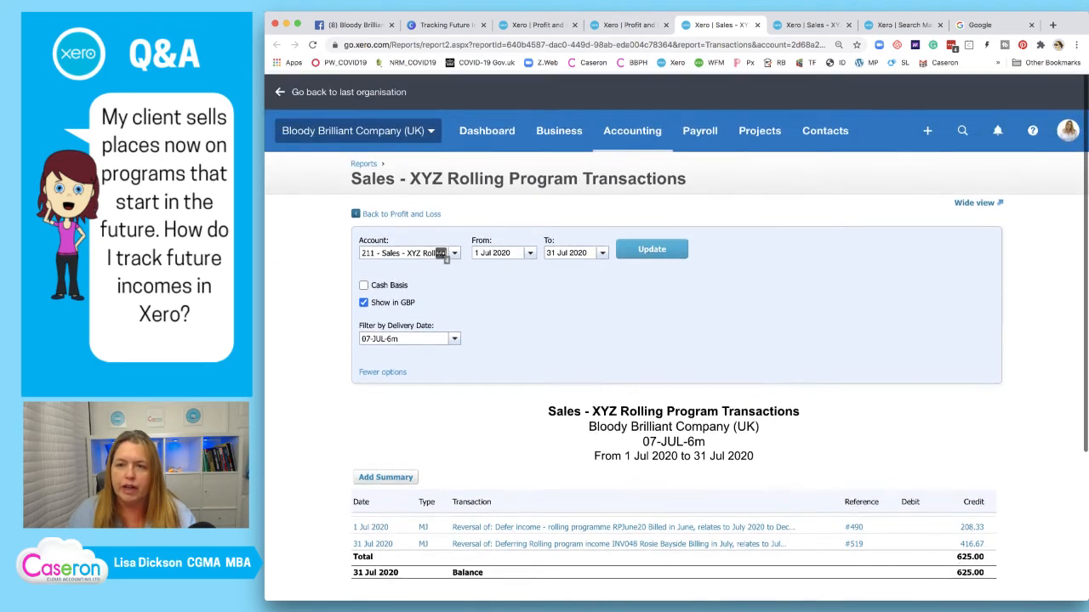
left_click(627, 25)
scroll(676, 338, "up", 3)
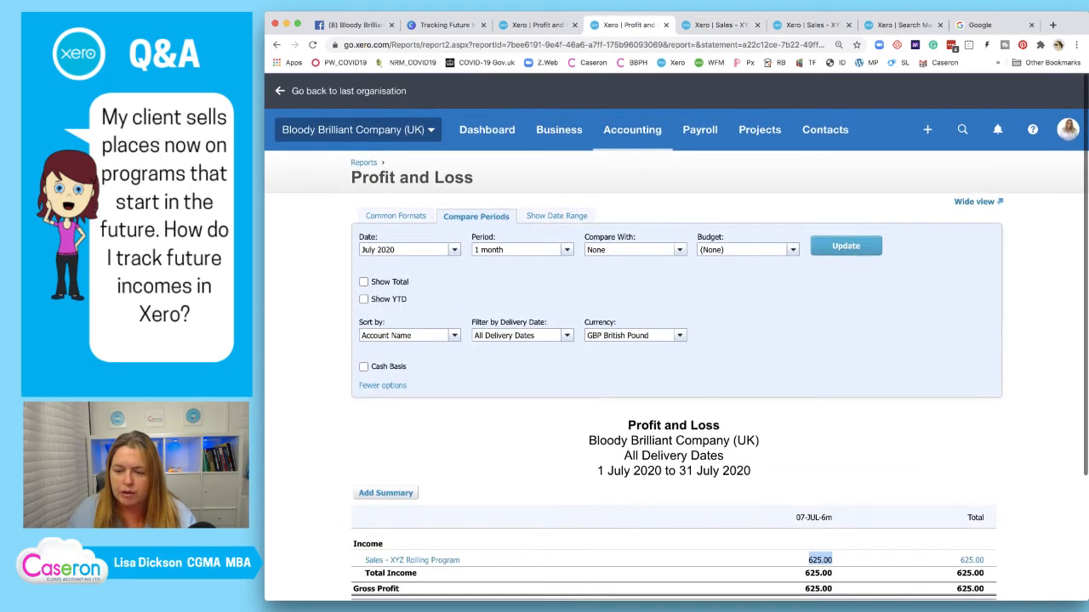
scroll(676, 338, "down", 1)
left_click(396, 165)
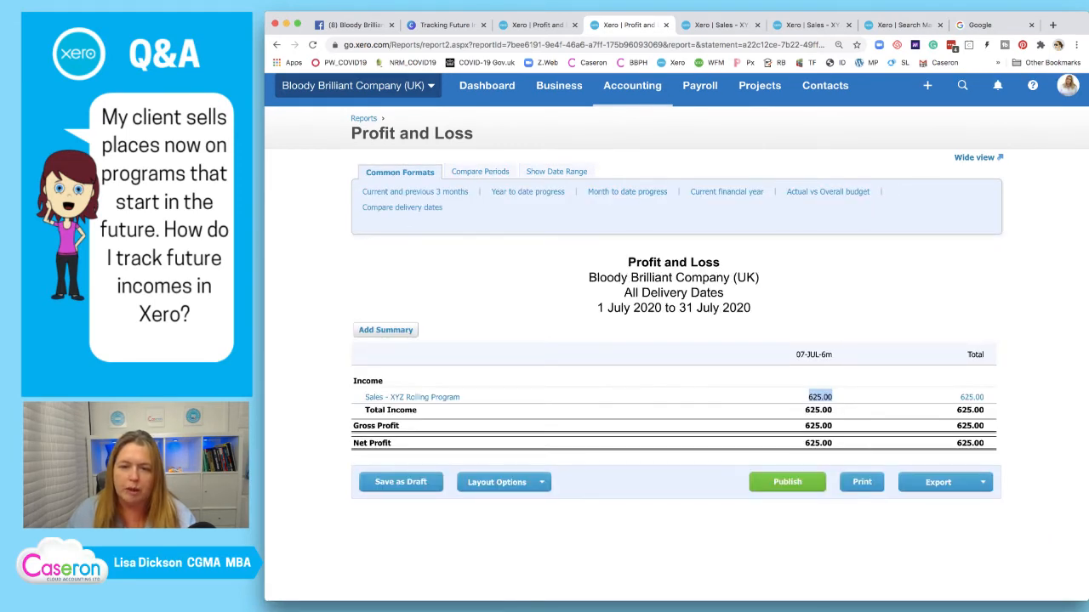
Show the Profit and Loss for July 2020 against the previous 3 months, then switch to the Canva slides
left_click(415, 193)
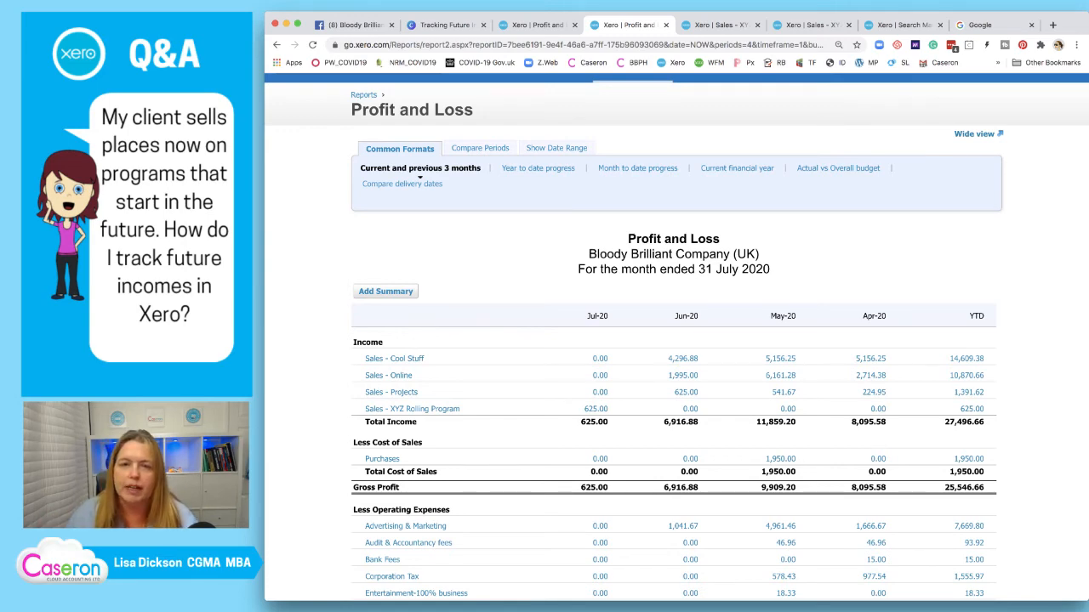
left_click(445, 25)
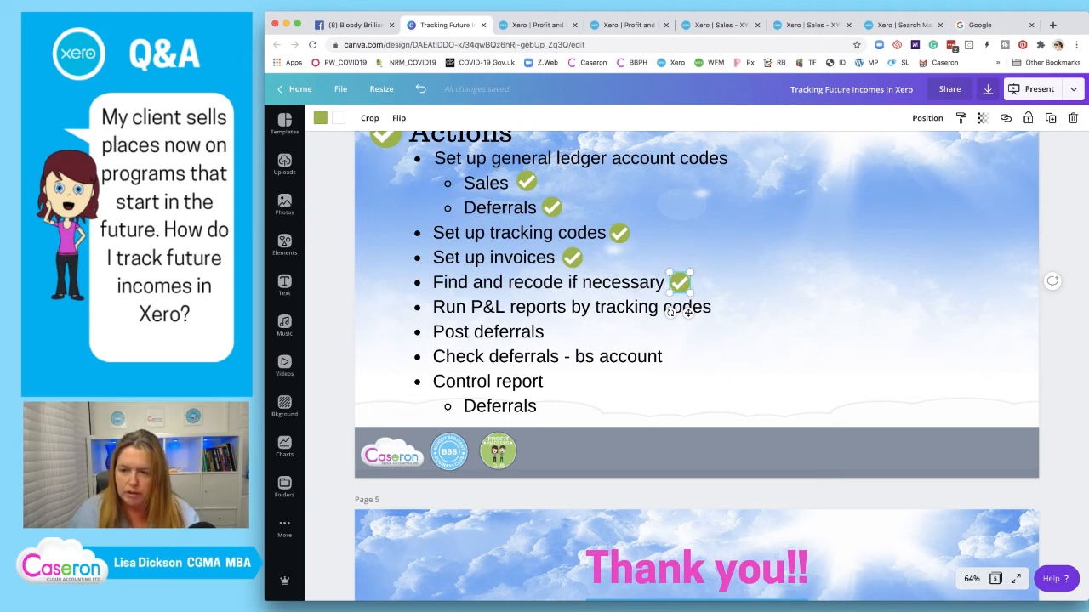
Drag a green tick beside the next completed action, then return to the Xero transactions report
left_click_drag(687, 314, 567, 331)
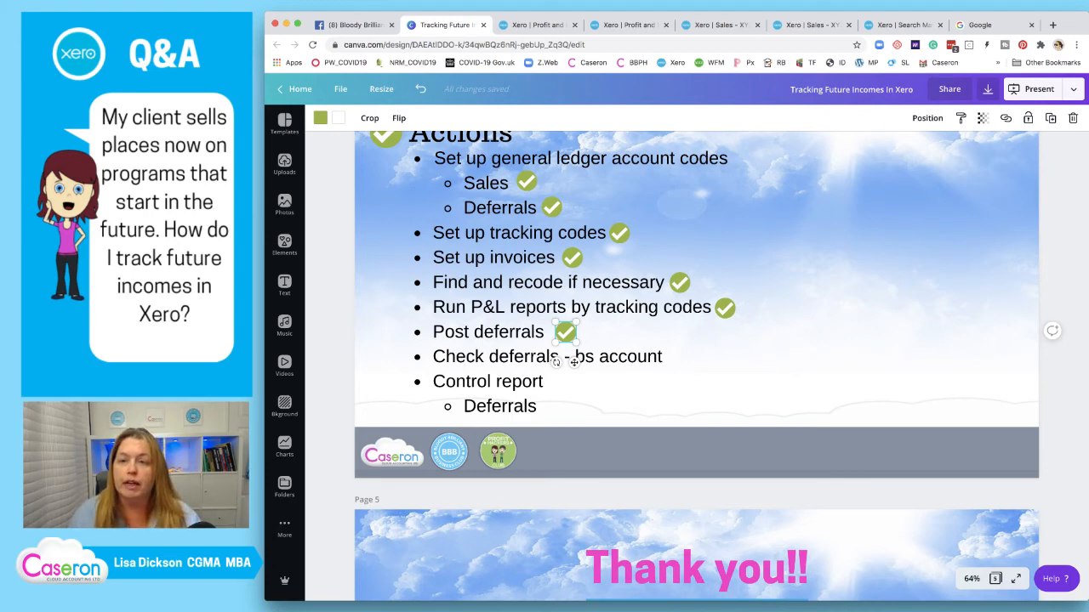
left_click(717, 26)
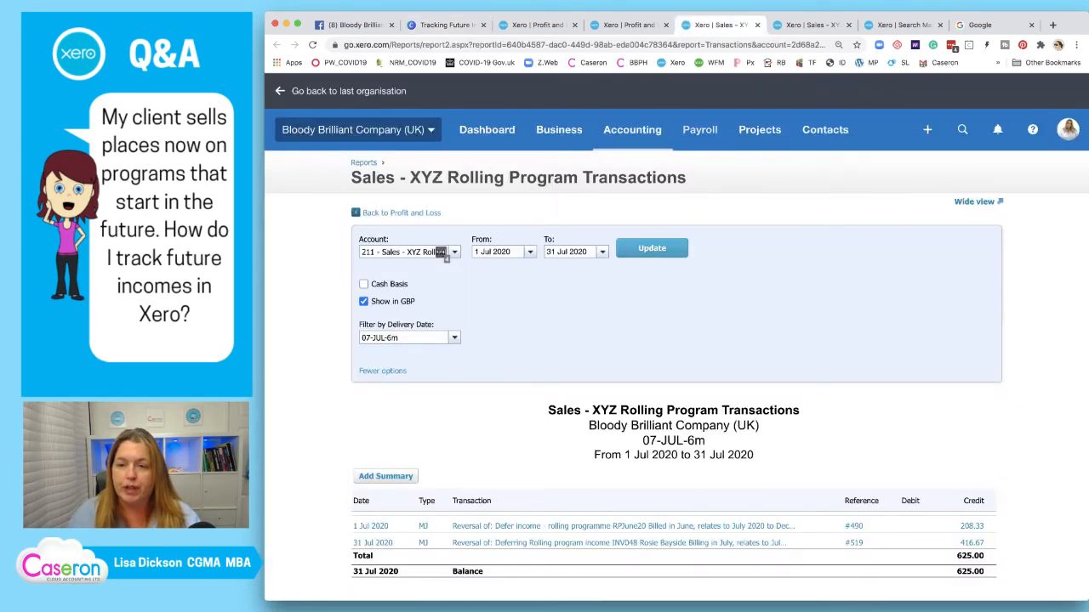
Open the Balance Sheet in a new tab and start a new custom layout
left_click(632, 130)
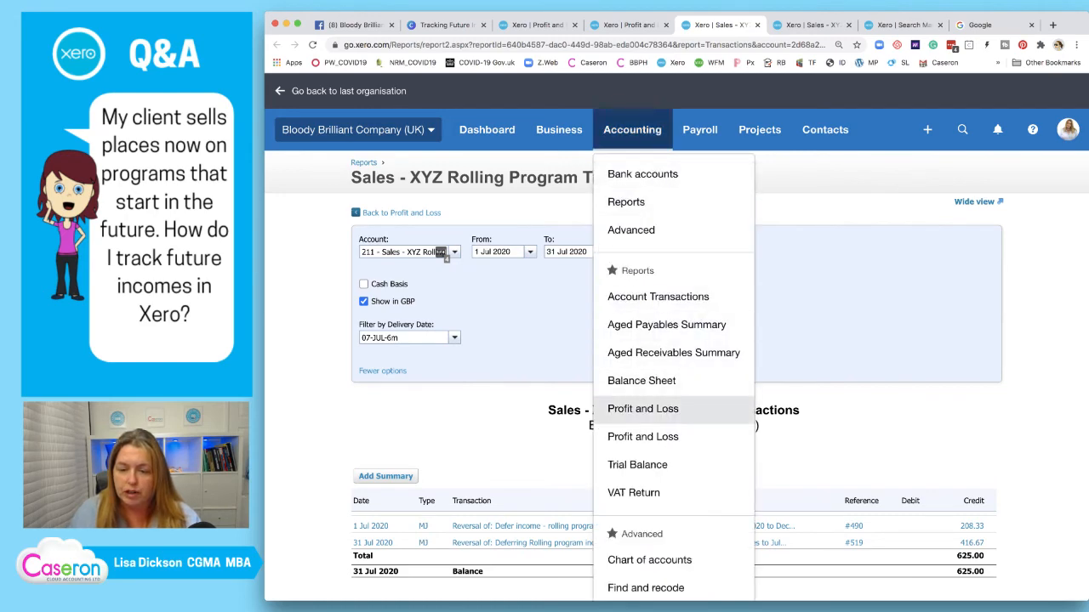
right_click(634, 381)
left_click(664, 393)
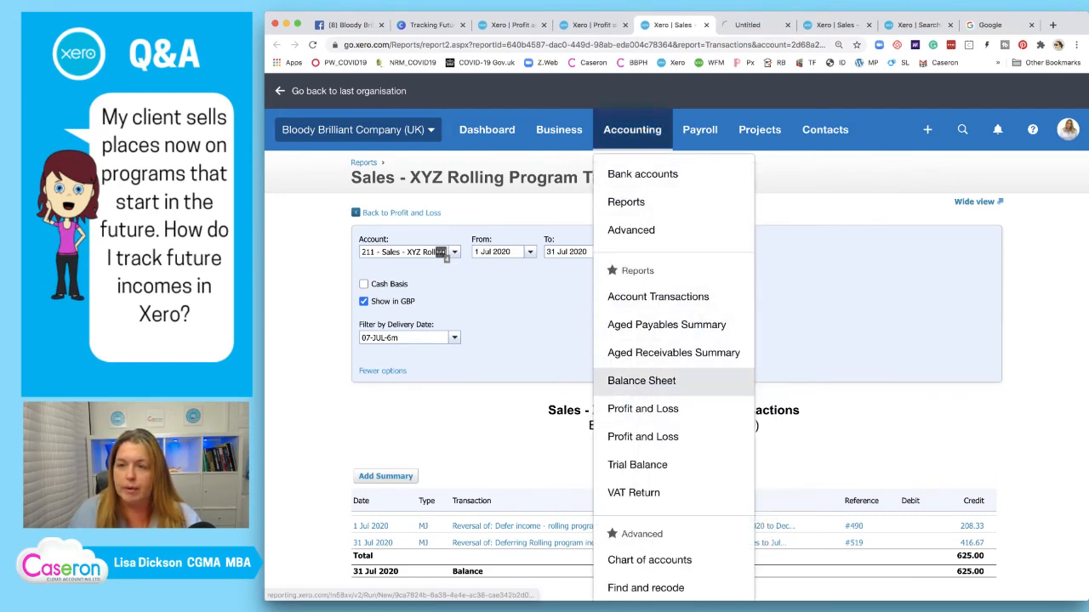
left_click(753, 26)
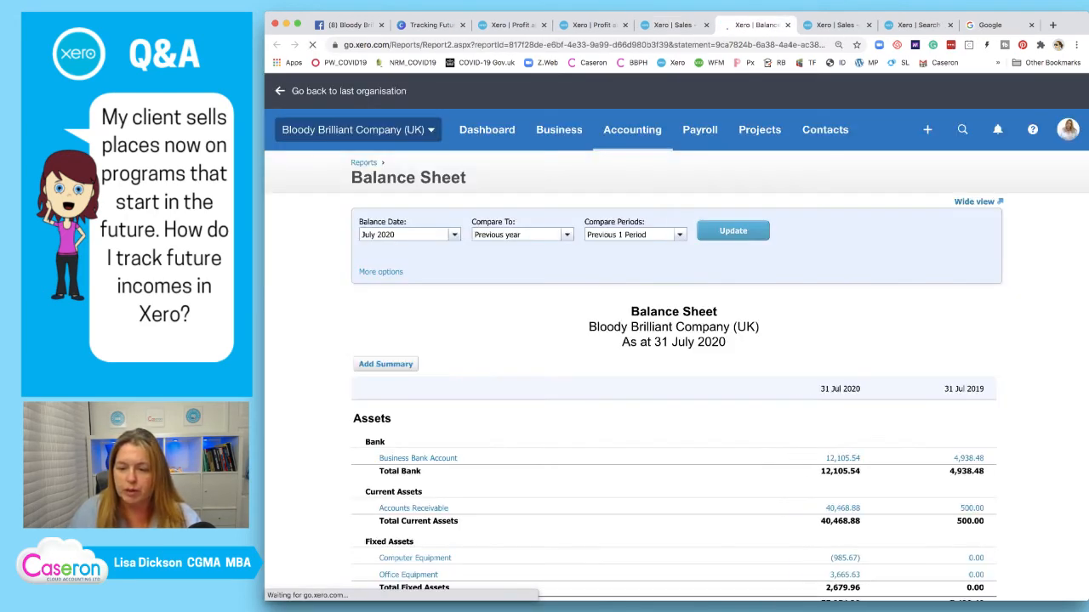
scroll(672, 340, "down", 10)
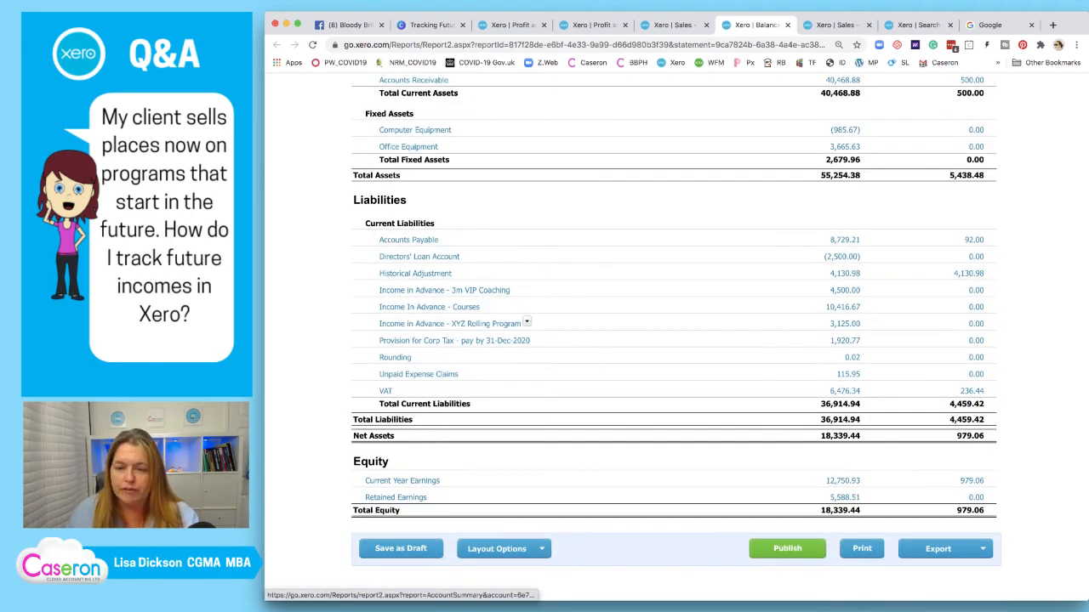
left_click(541, 549)
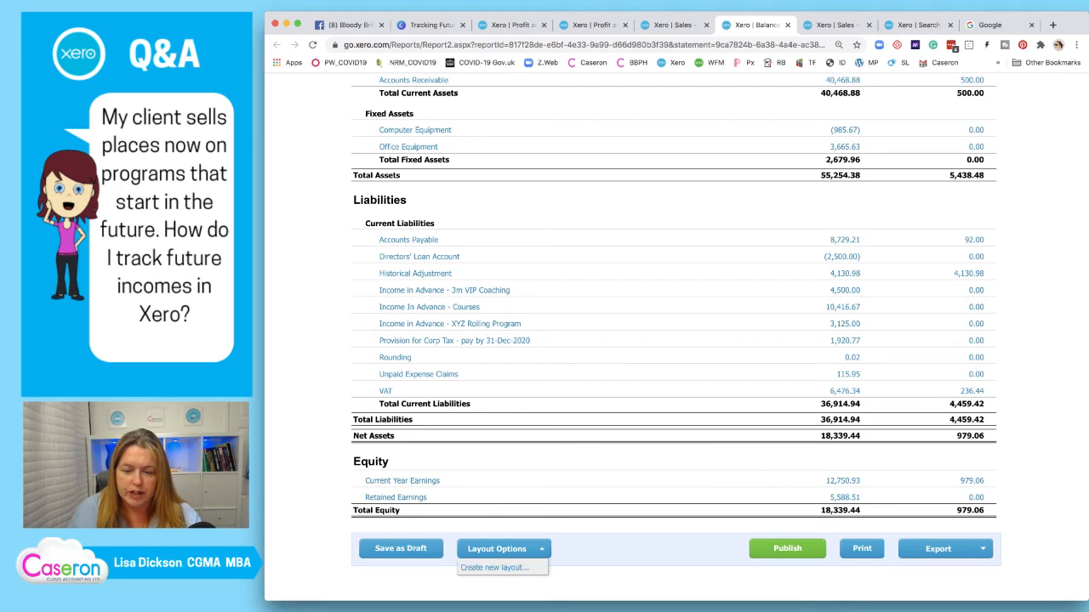
left_click(494, 567)
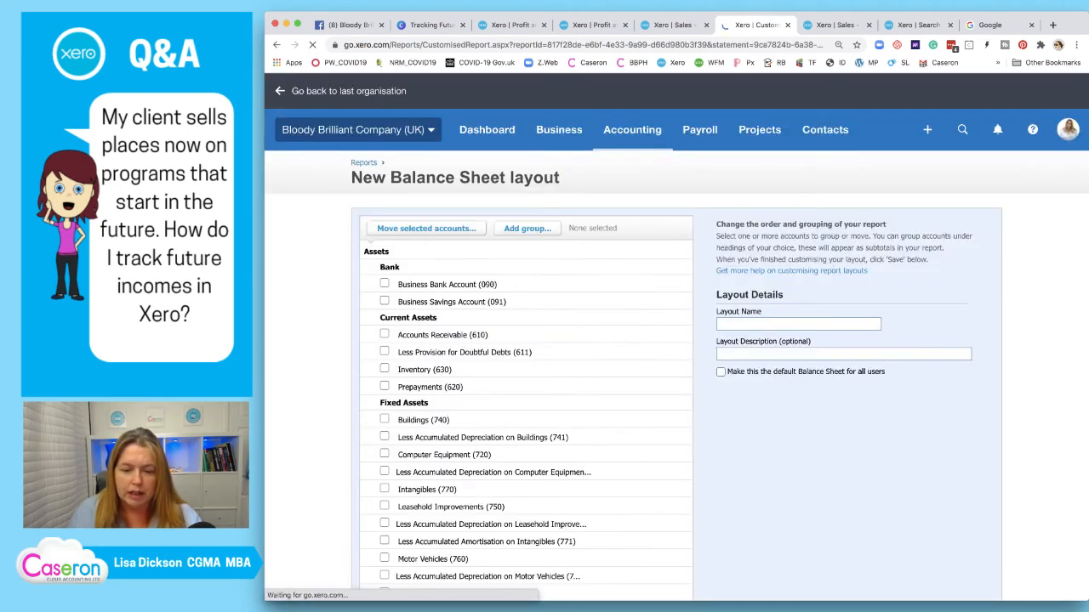
Group the four income in advance accounts as 'Income In Advance' under Current Liabilities
scroll(676, 341, "down", 6)
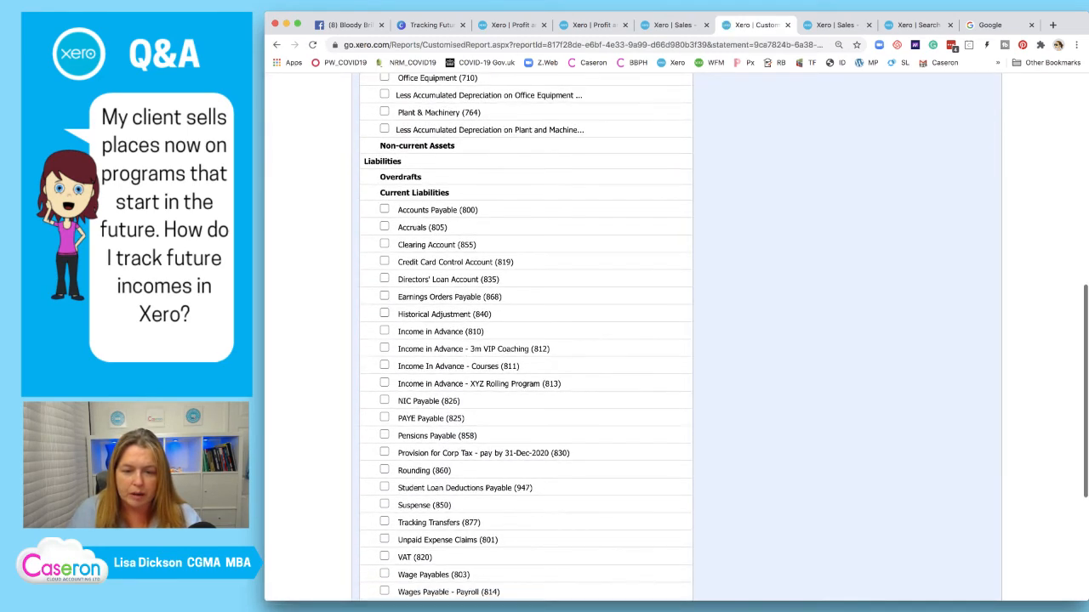
left_click(384, 331)
left_click(384, 348)
left_click(385, 365)
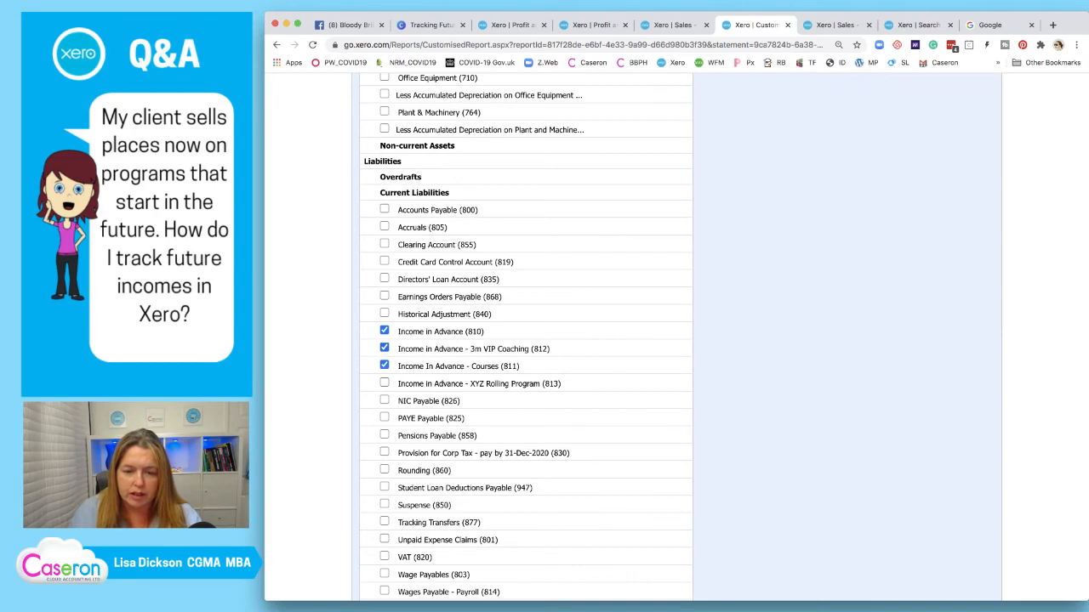
left_click(384, 383)
scroll(384, 383, "down", 3)
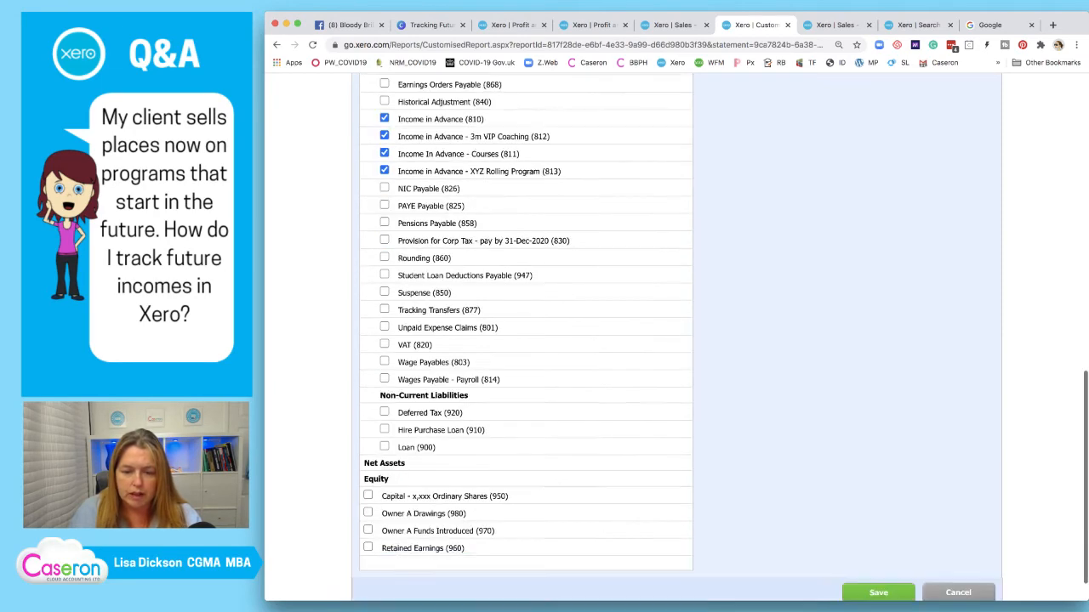
scroll(676, 340, "up", 10)
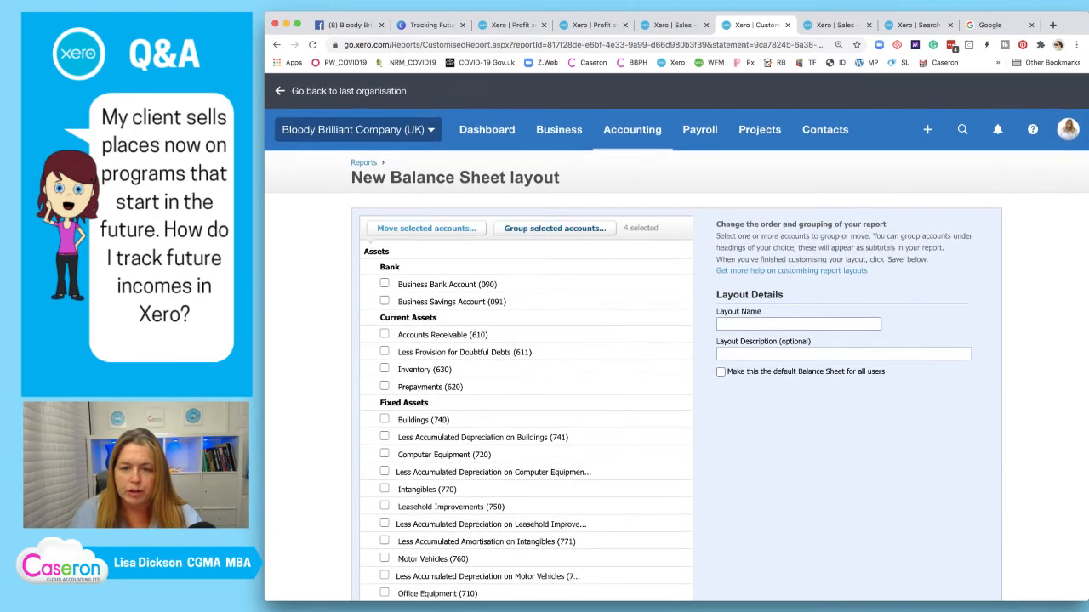
left_click(527, 228)
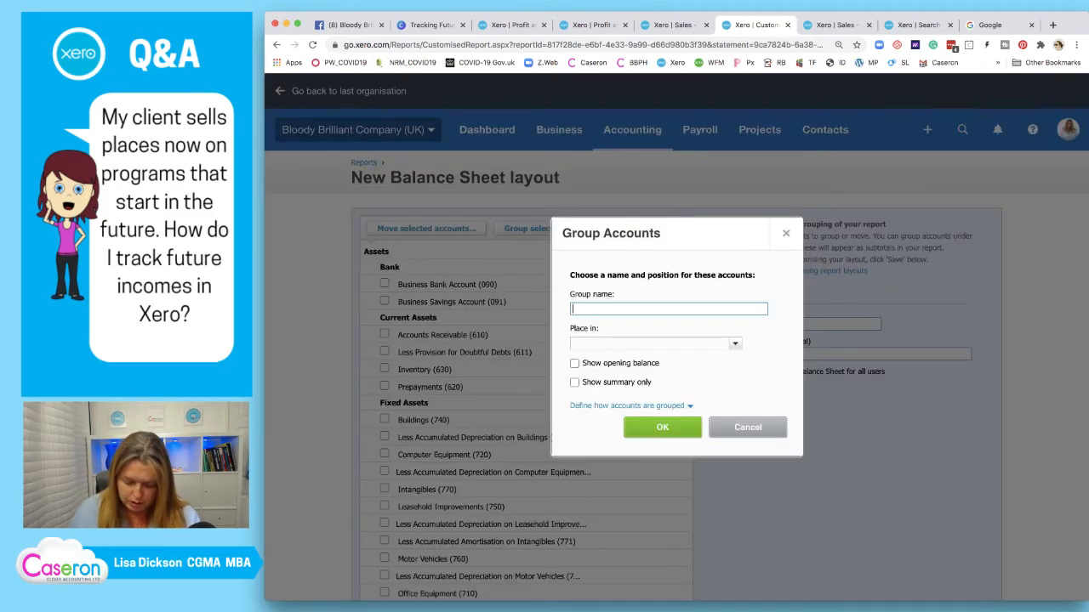
type("Incomes In")
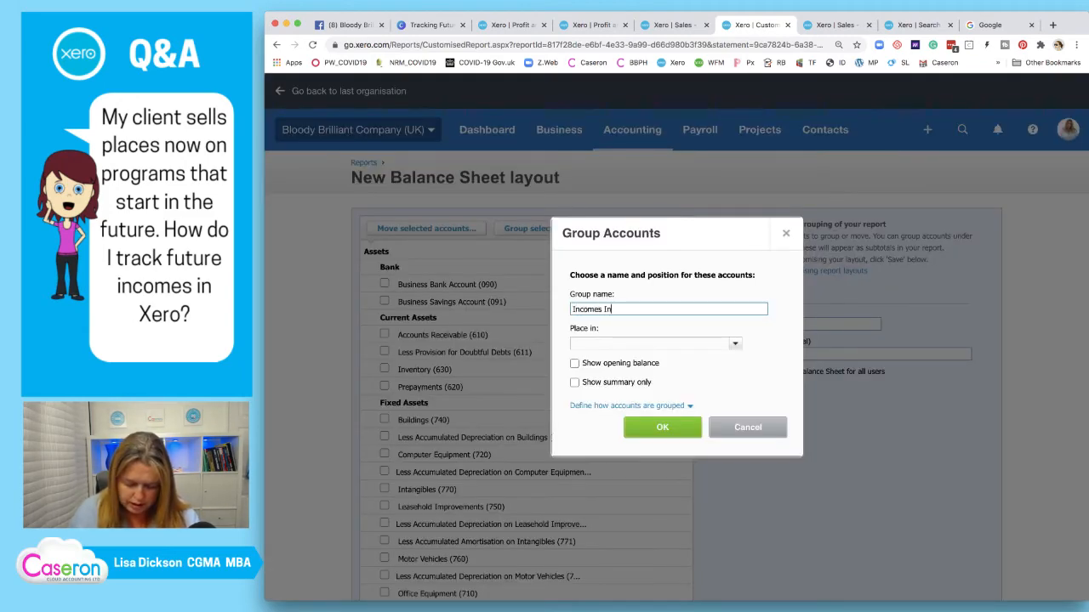
type(" Advan")
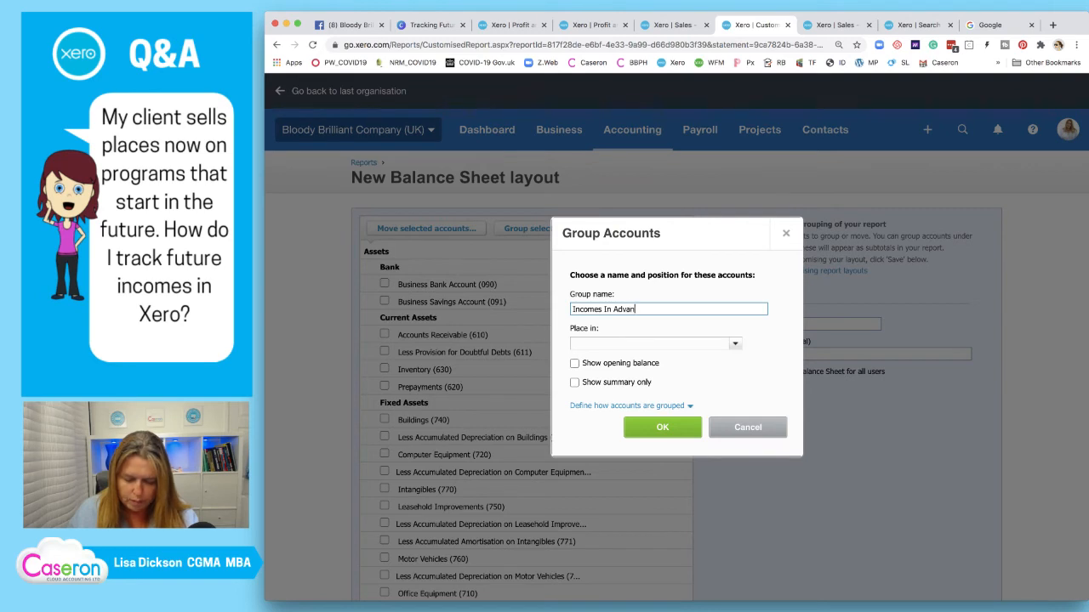
type("ce")
scroll(676, 339, "down", 1)
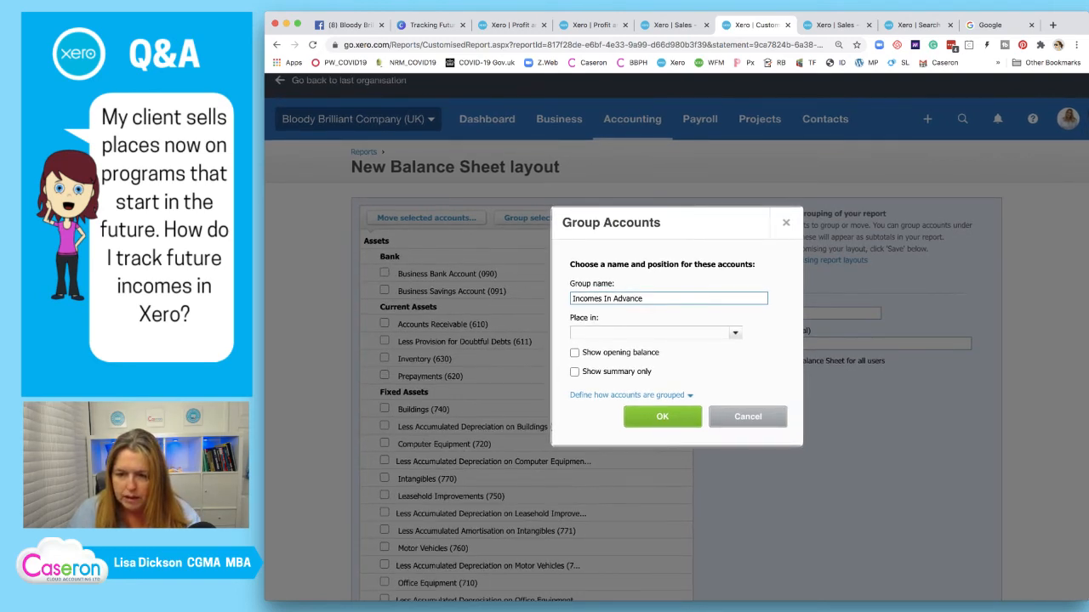
key("BackSpace")
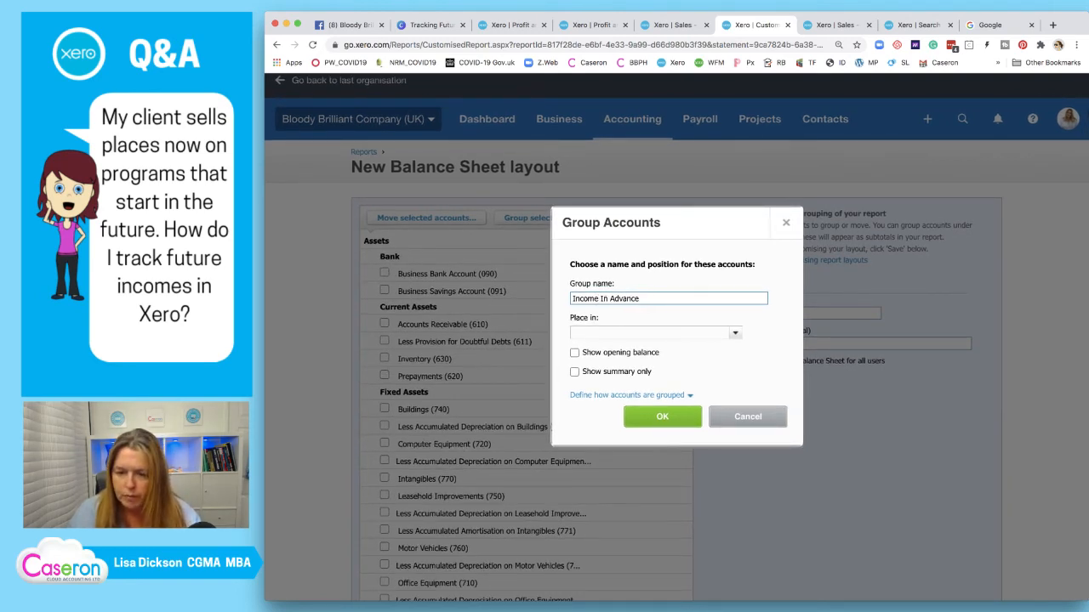
key("Tab")
key("Down")
key("Down")
key("Down")
key("Down")
key("Down")
key("Down")
key("Down")
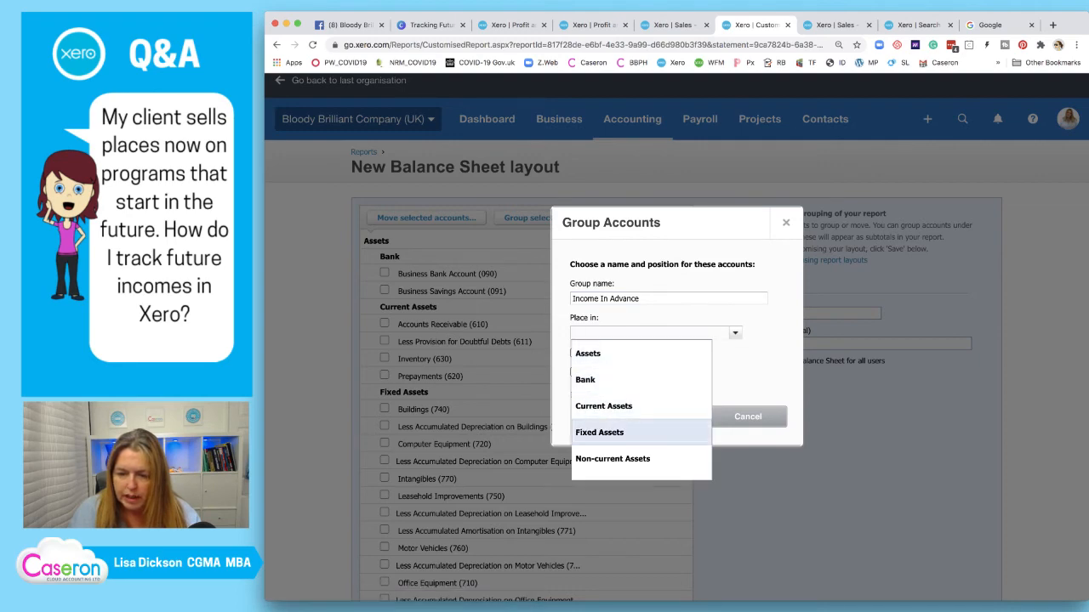
left_click(610, 451)
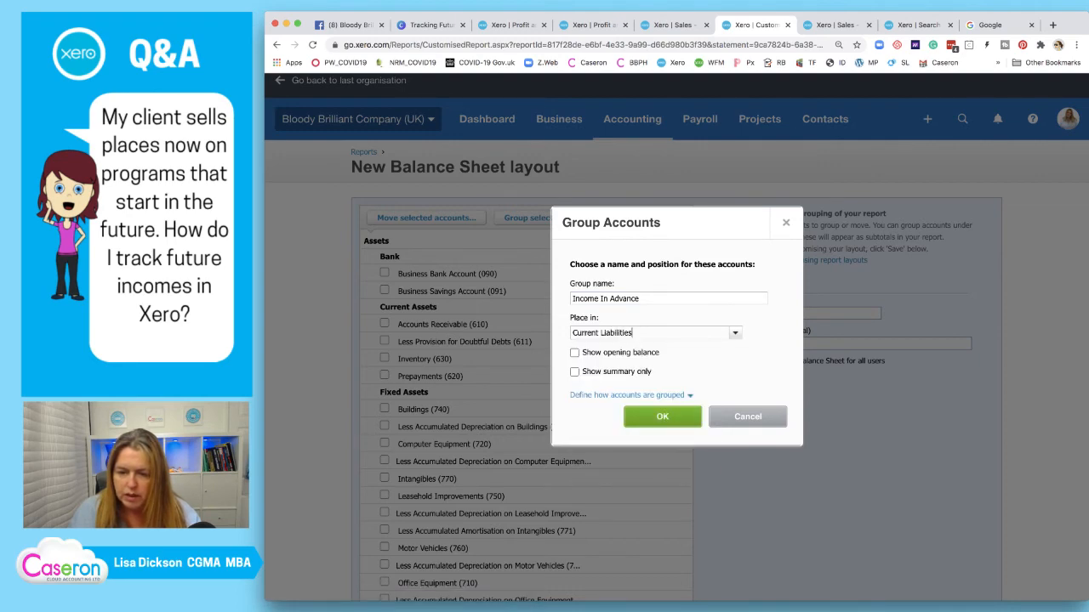
left_click(663, 416)
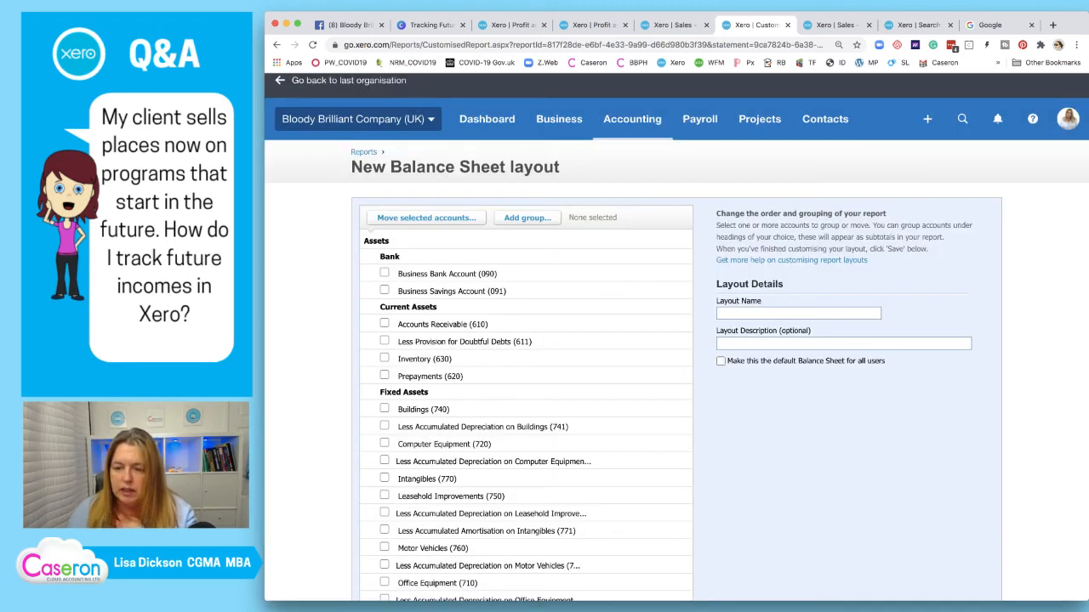
Name the layout 'Master BS', make it the default Balance Sheet for all users, and save
left_click(766, 314)
type("Master")
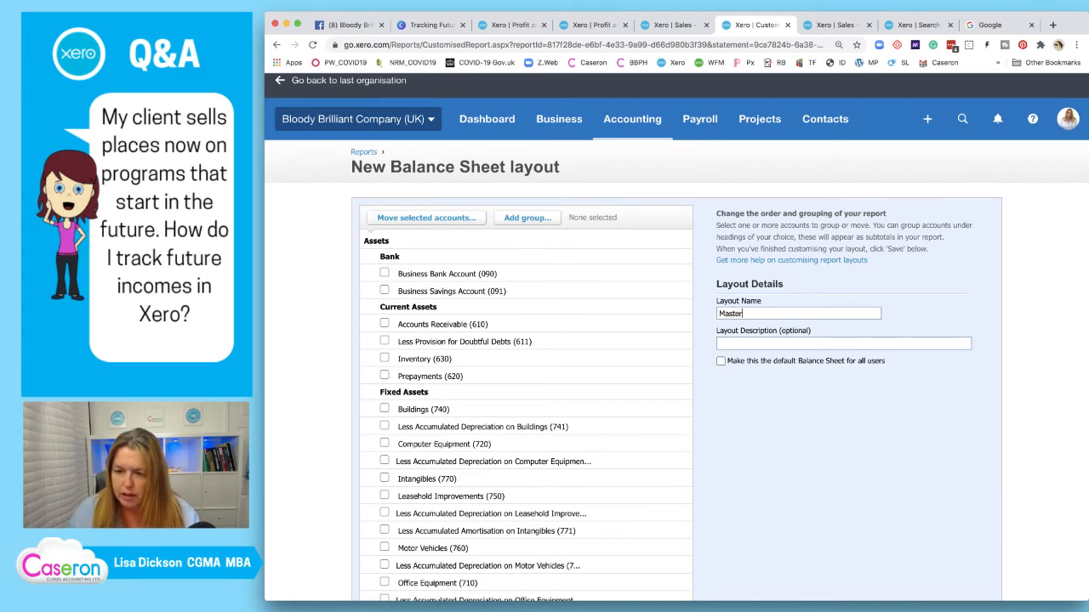
type(" BS")
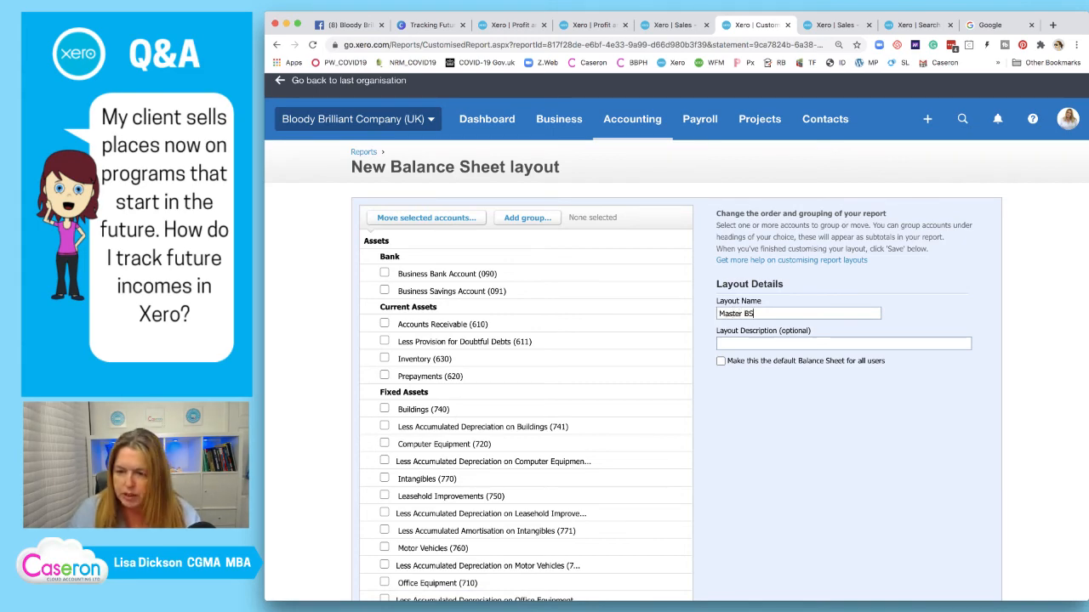
left_click(721, 360)
scroll(522, 340, "down", 10)
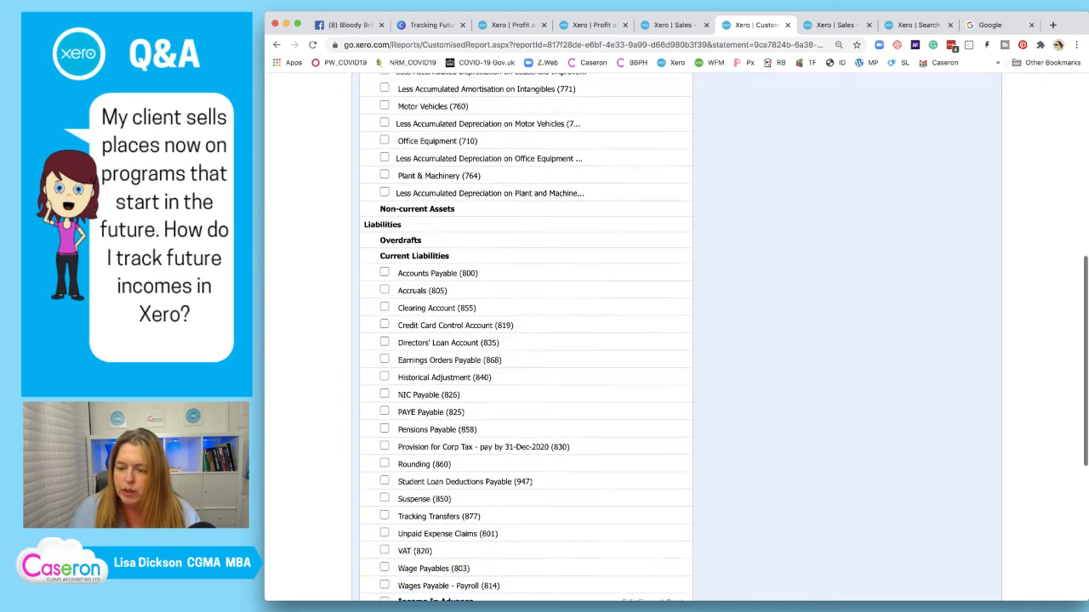
scroll(522, 340, "down", 2)
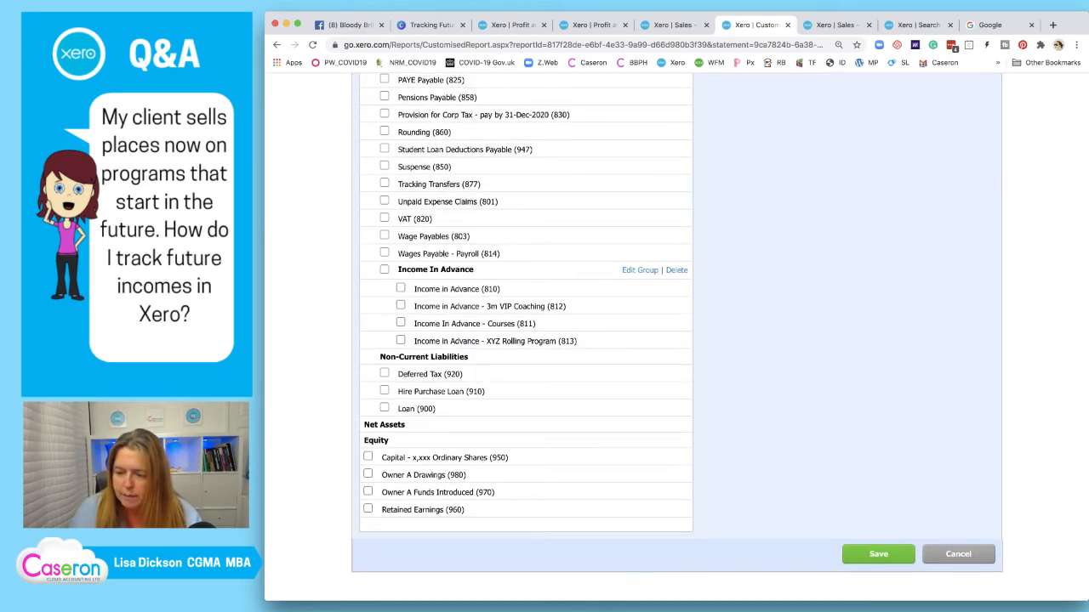
left_click(879, 555)
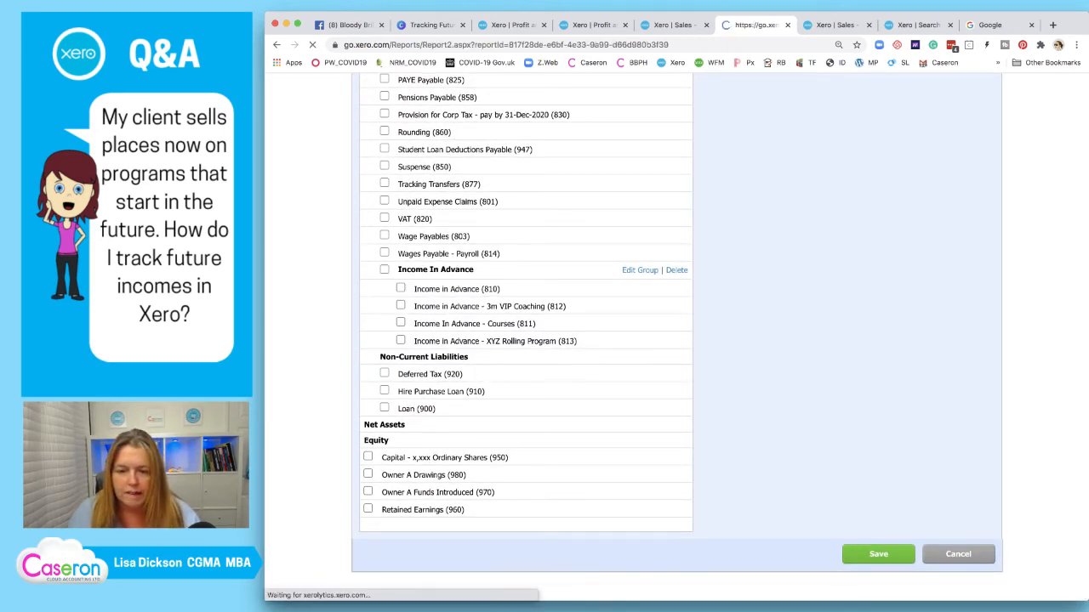
Set the Balance Sheet to compare against the previous month and update it
scroll(672, 341, "down", 5)
scroll(672, 341, "down", 3)
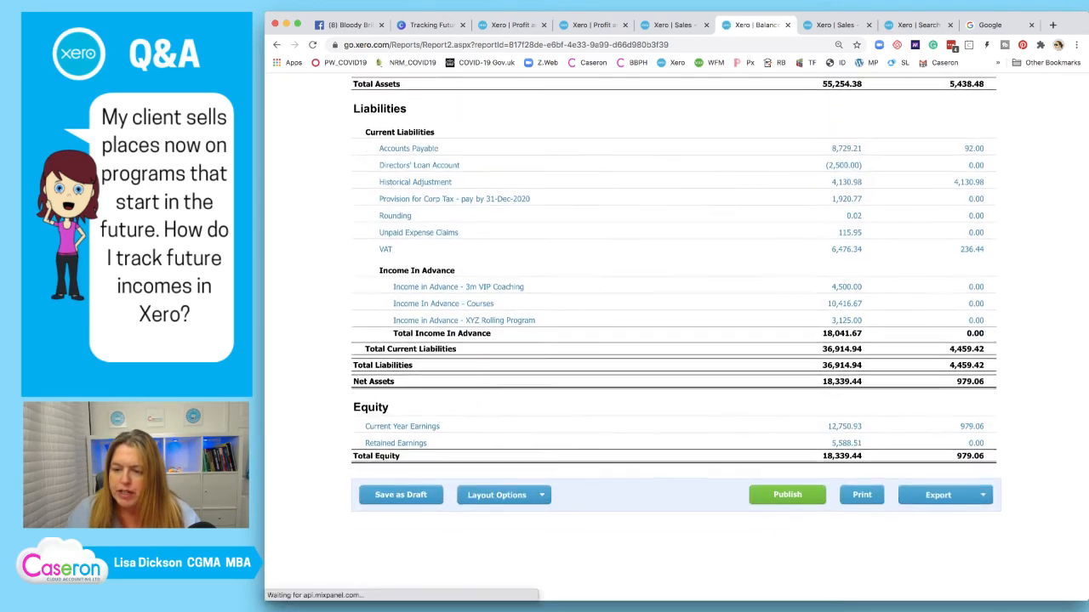
scroll(672, 340, "up", 5)
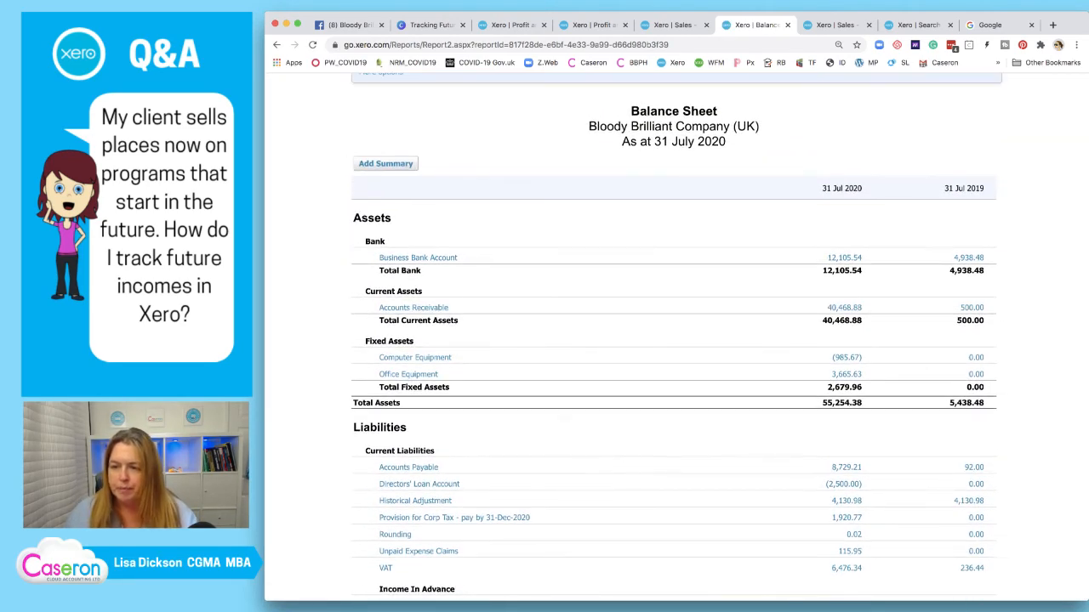
scroll(672, 340, "up", 1)
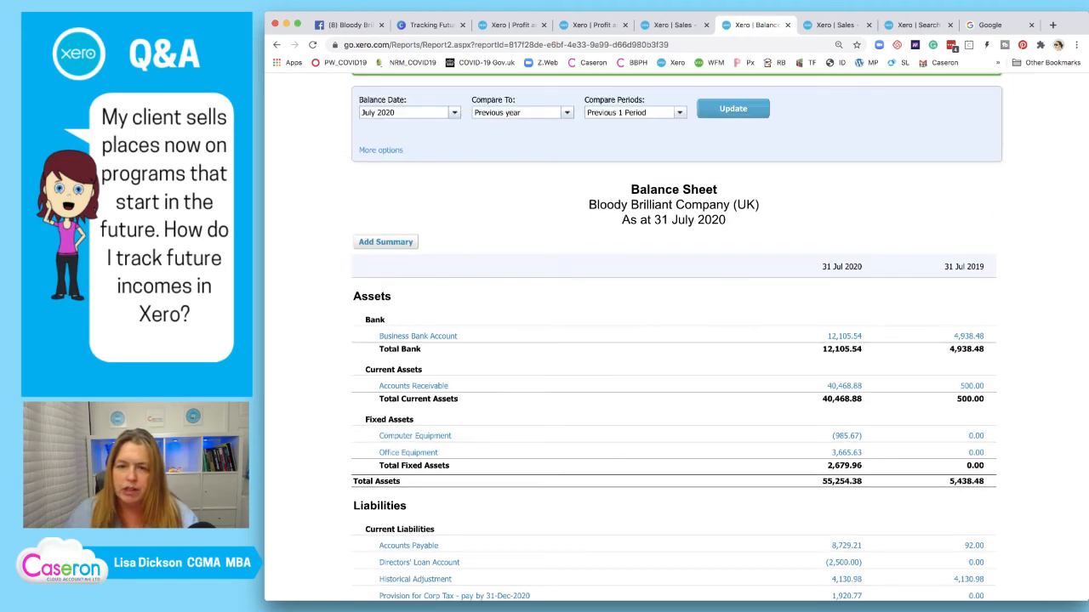
left_click(521, 113)
left_click(510, 173)
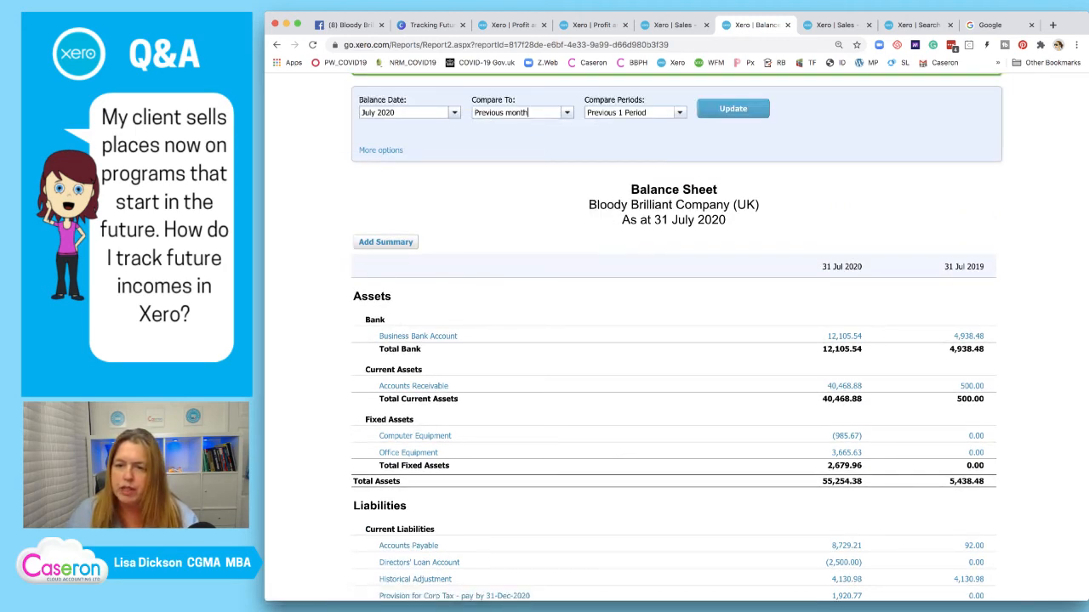
left_click(733, 108)
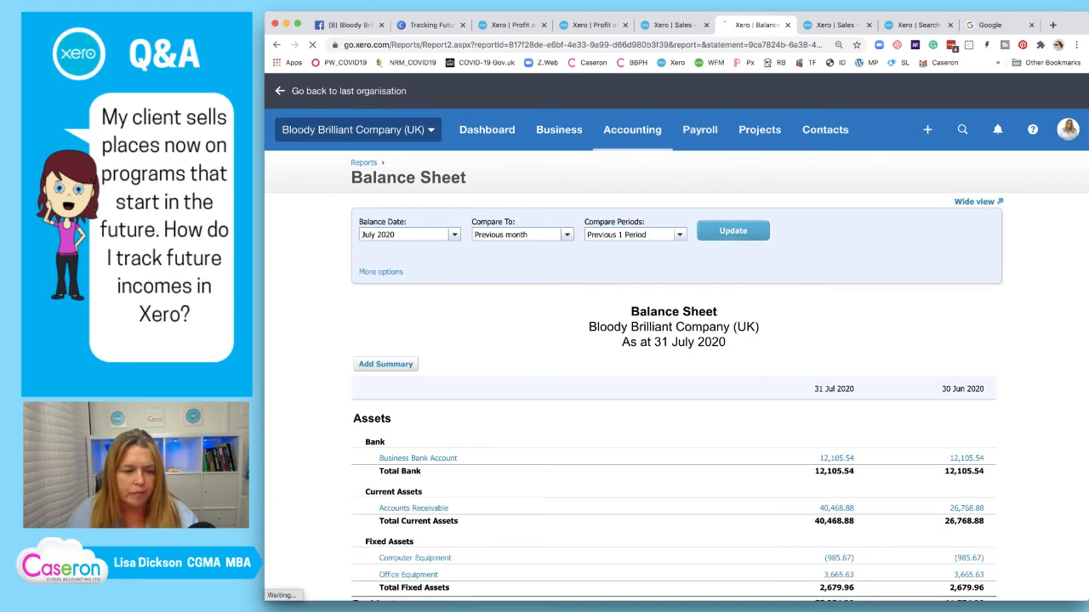
Review Income In Advance: 18,041.67 at 31 Jul 2020 versus 7,250.00 at 30 Jun
scroll(672, 340, "down", 5)
scroll(672, 340, "down", 3)
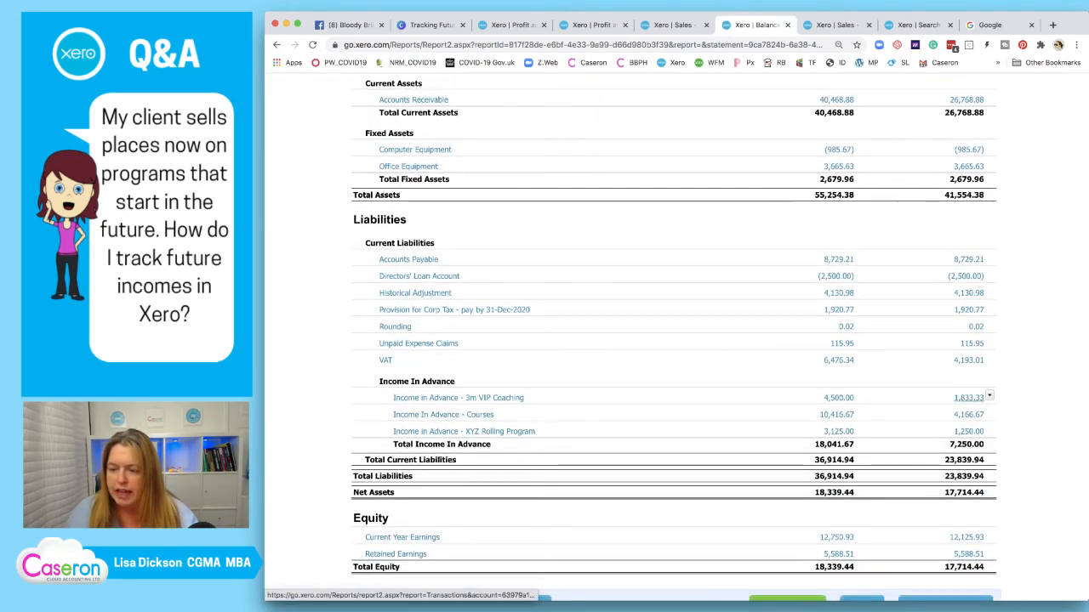
scroll(969, 398, "up", 2)
scroll(968, 398, "down", 2)
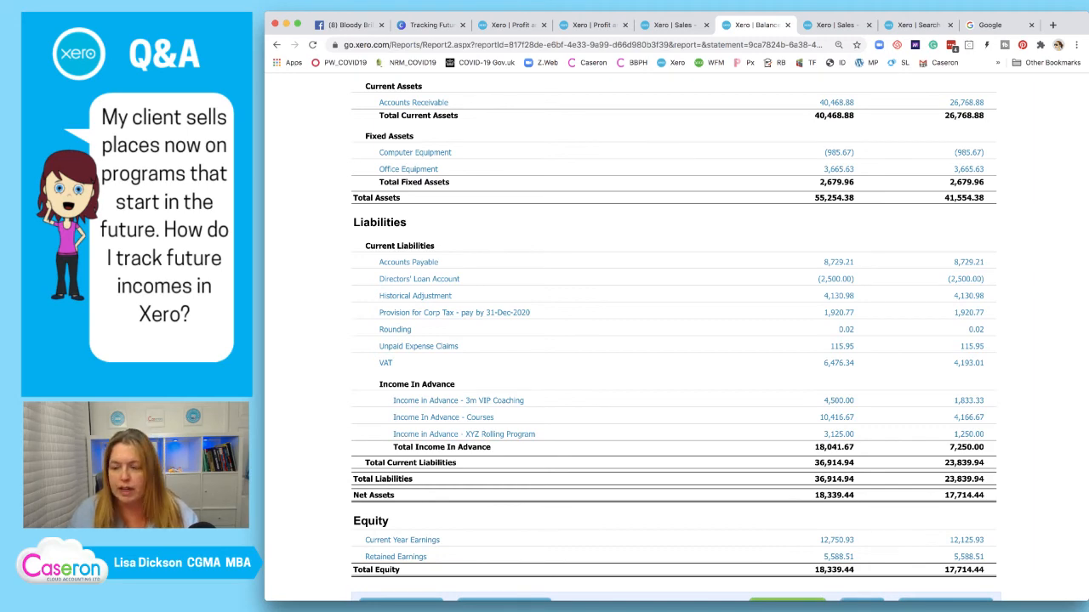
scroll(859, 417, "down", 1)
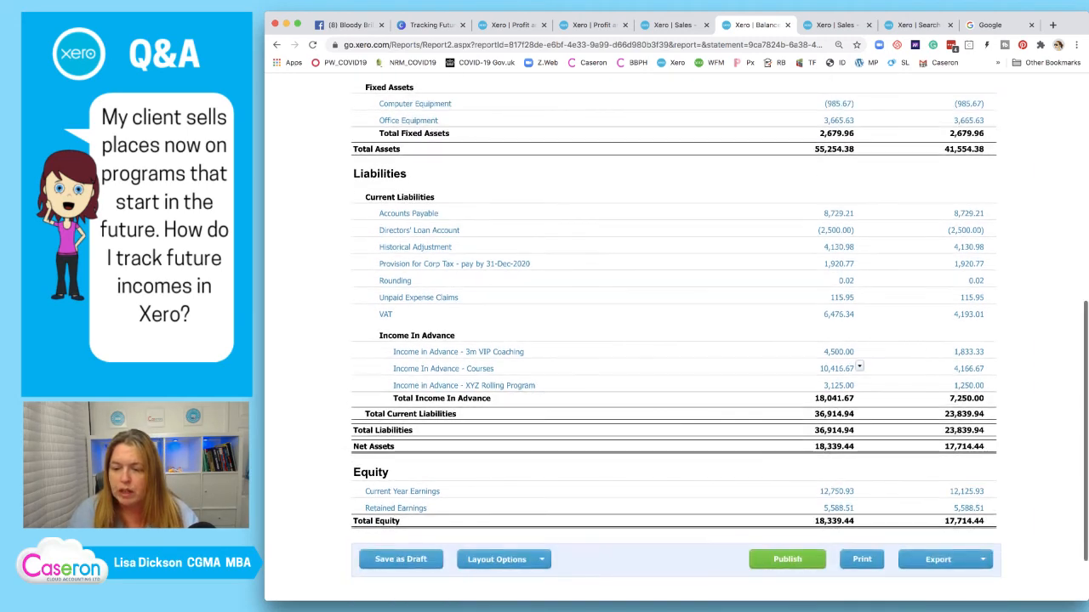
scroll(859, 434, "up", 2)
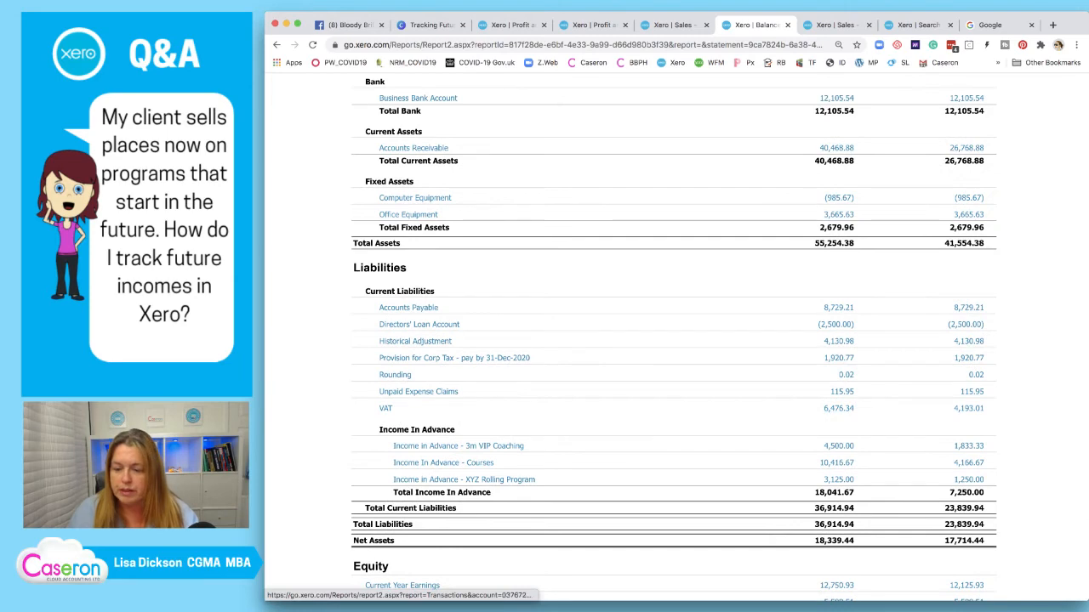
scroll(842, 425, "down", 2)
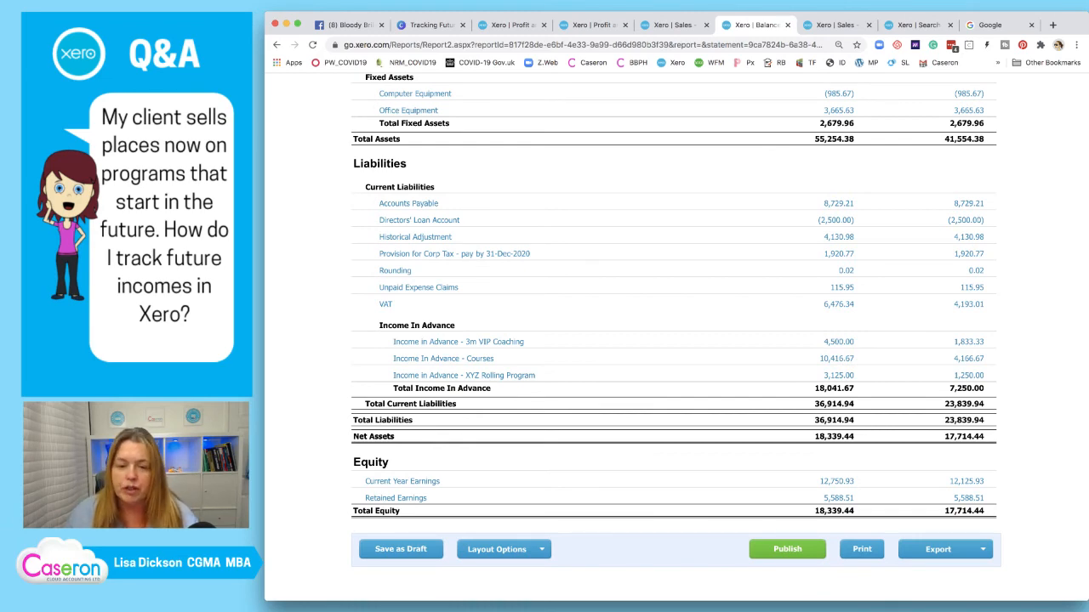
scroll(676, 323, "up", 3)
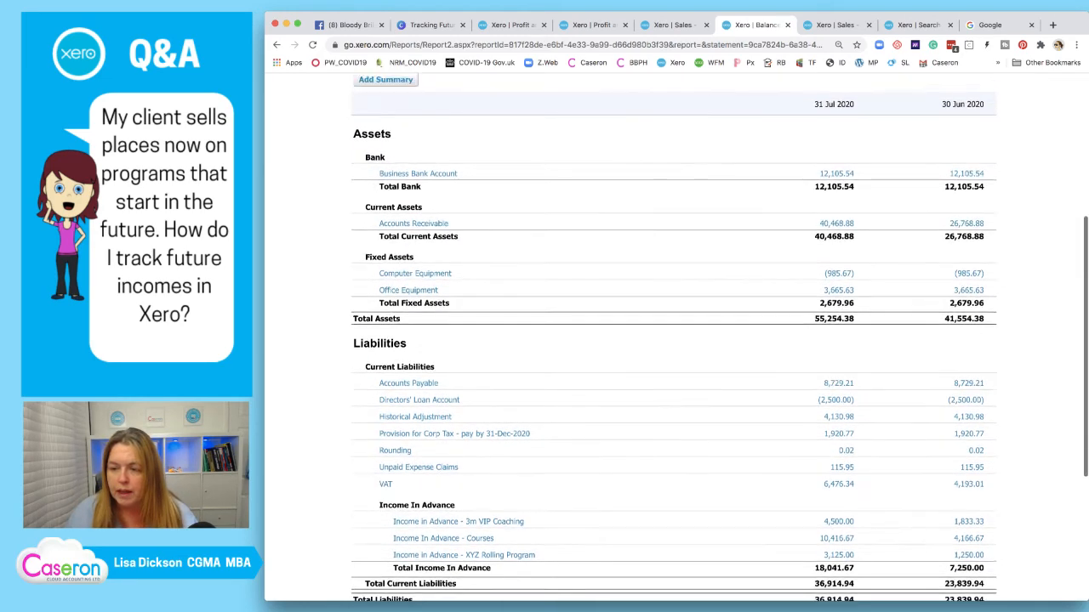
scroll(842, 371, "down", 4)
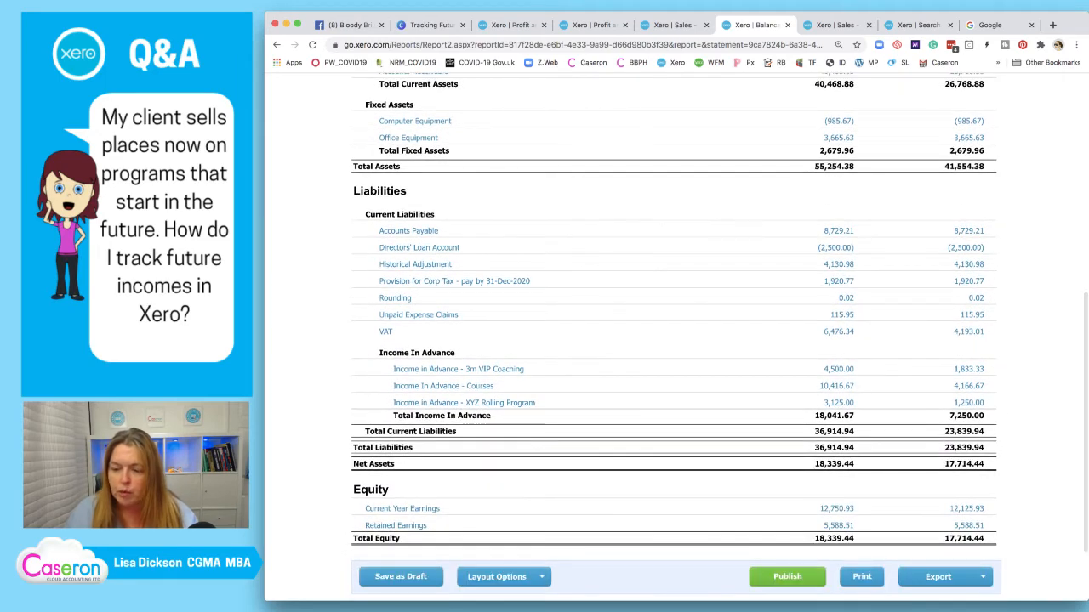
Open the VIP Coaching, Courses and XYZ Rolling Program balances' transactions in new tabs
right_click(842, 370)
left_click(888, 377)
right_click(837, 386)
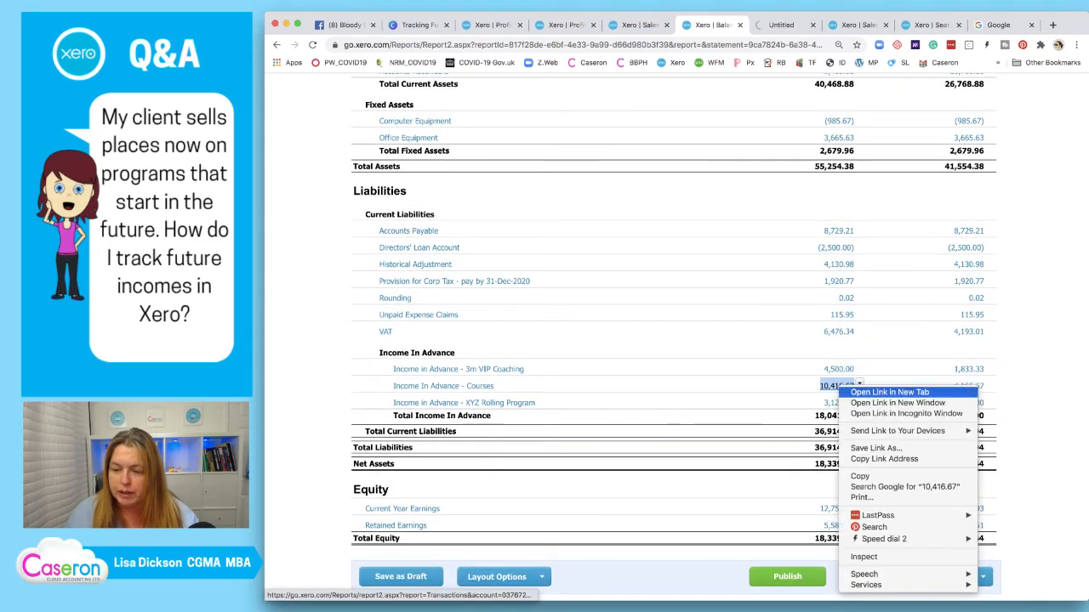
left_click(885, 393)
right_click(838, 402)
left_click(885, 411)
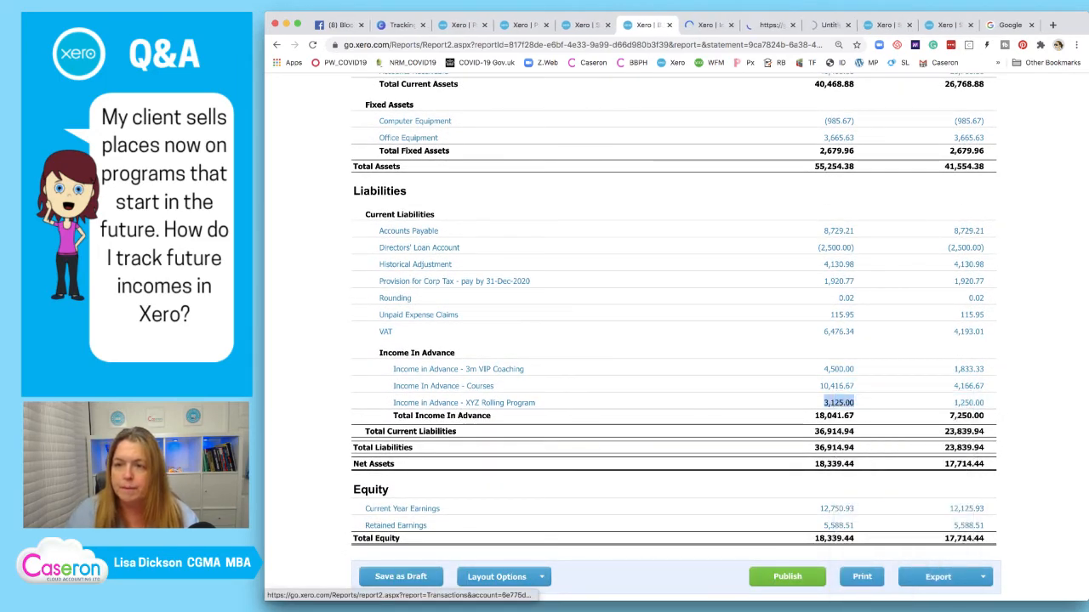
Extend the VIP Coaching report to 31 Jul 2021, confirm its 0.00 closing balance, then move to Courses
left_click(703, 25)
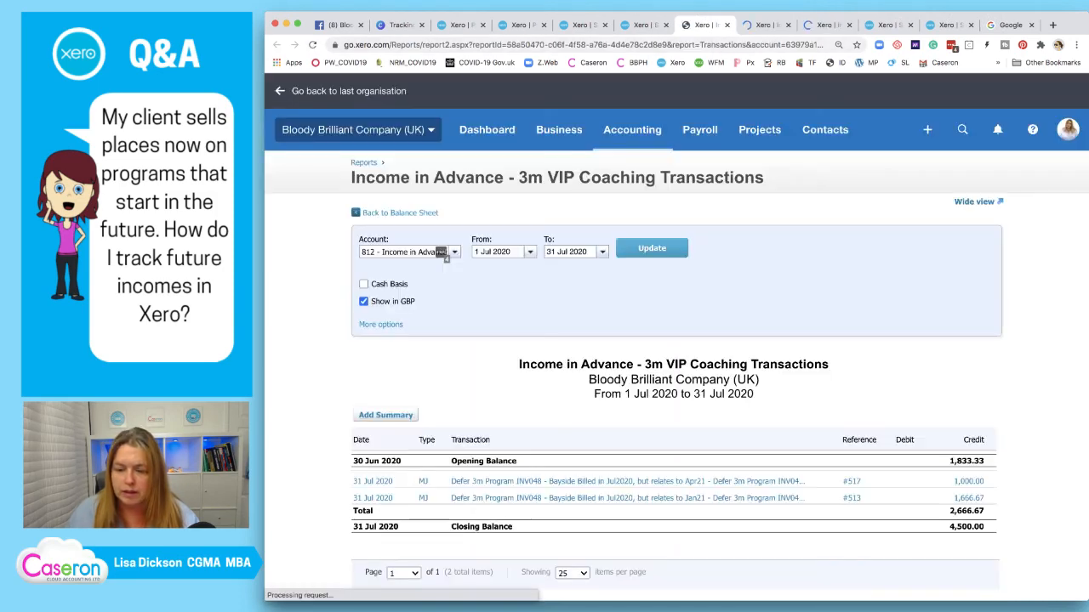
scroll(676, 340, "down", 1)
scroll(676, 340, "down", 1)
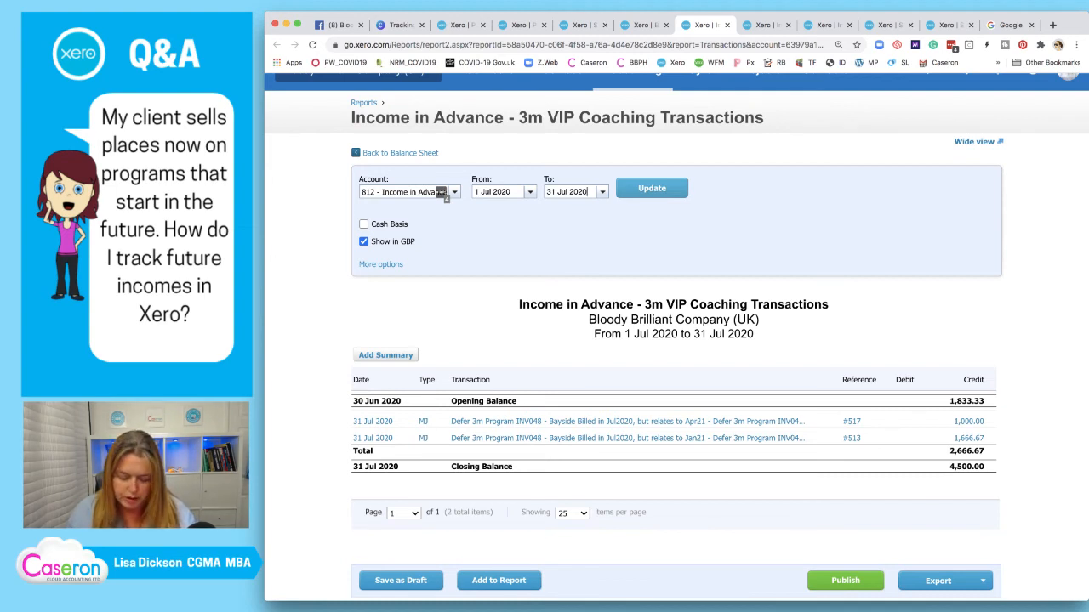
key("BackSpace")
type("1")
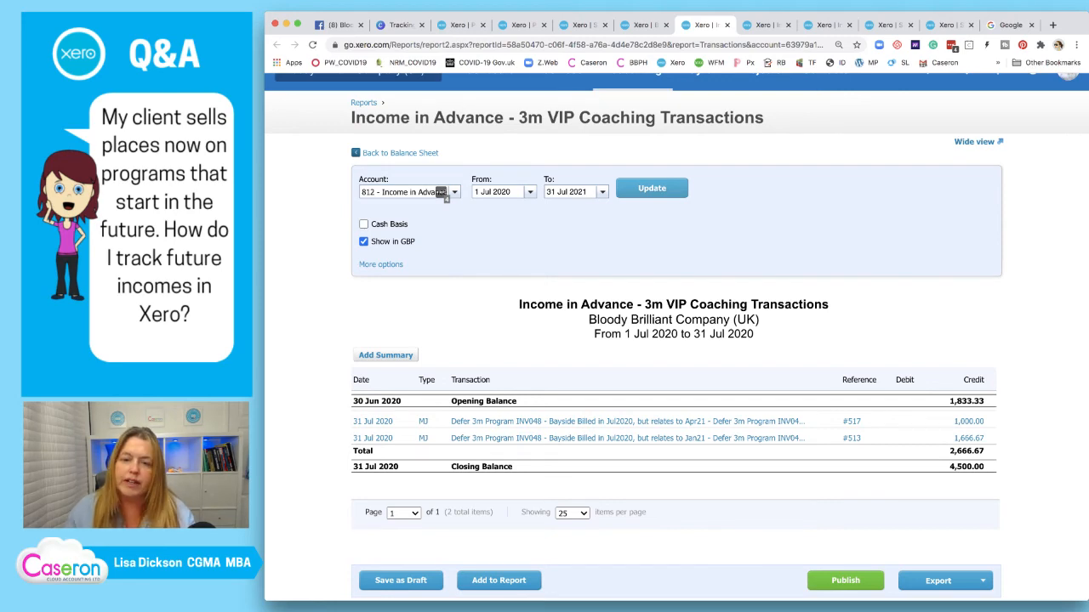
key("Return")
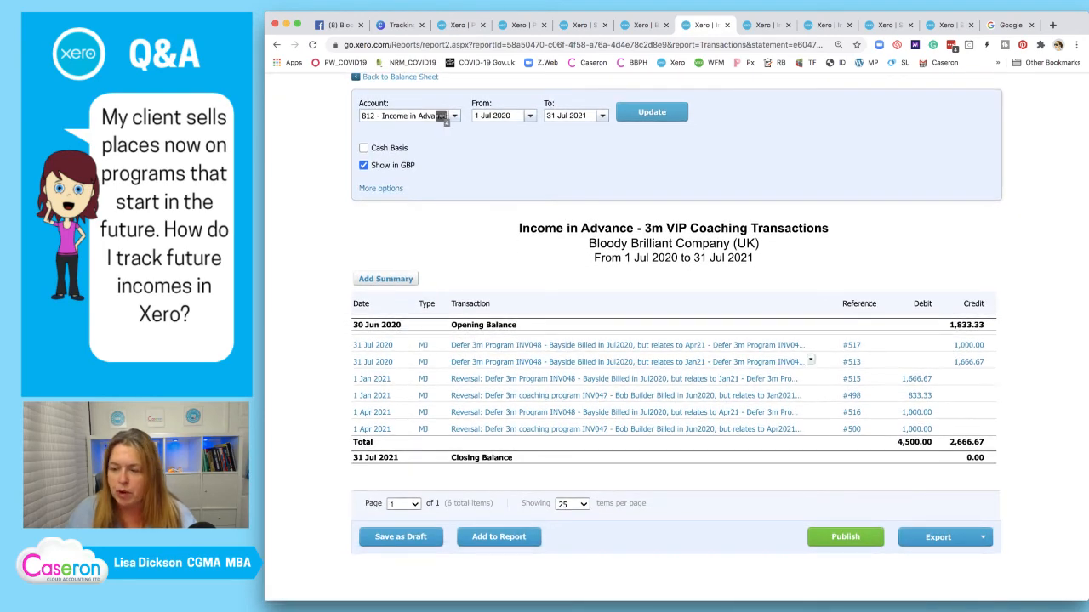
double_click(975, 458)
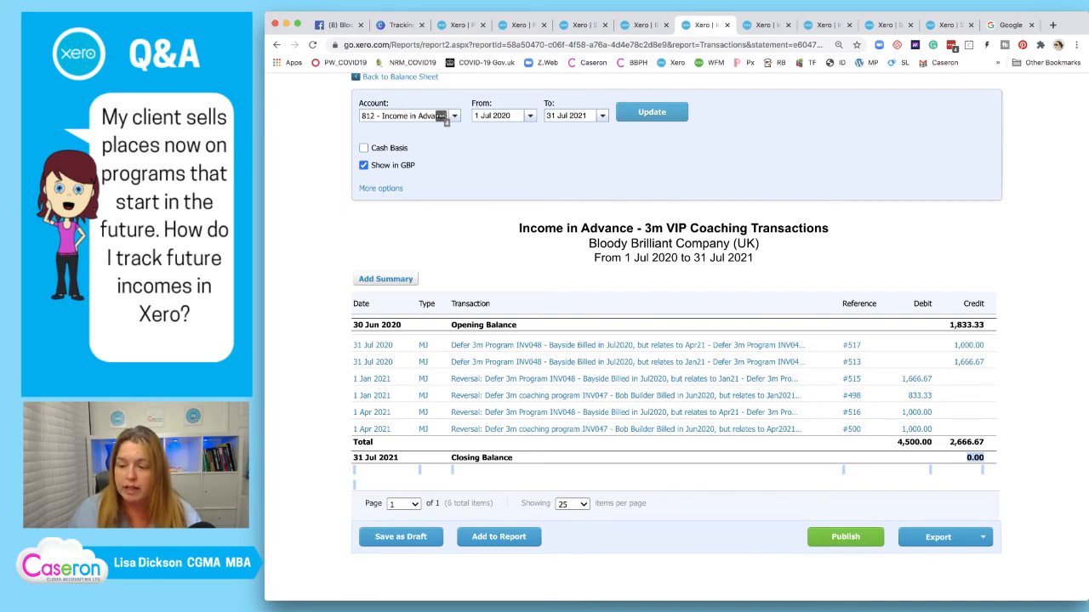
key("ctrl+Tab")
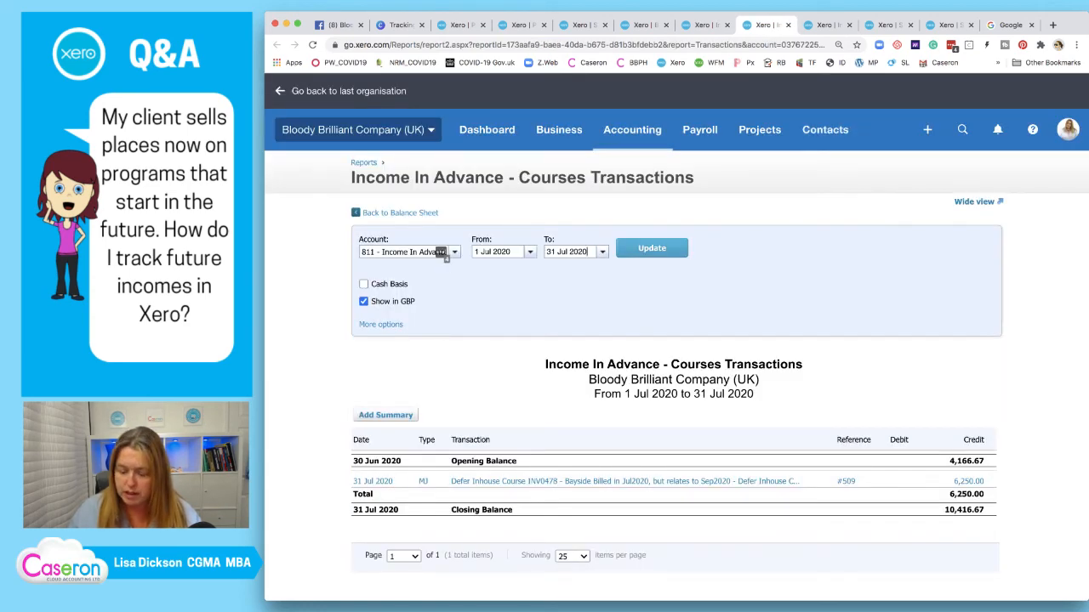
Change the Courses report end date to 31 Jul 2021
key("BackSpace")
type("1")
key("Return")
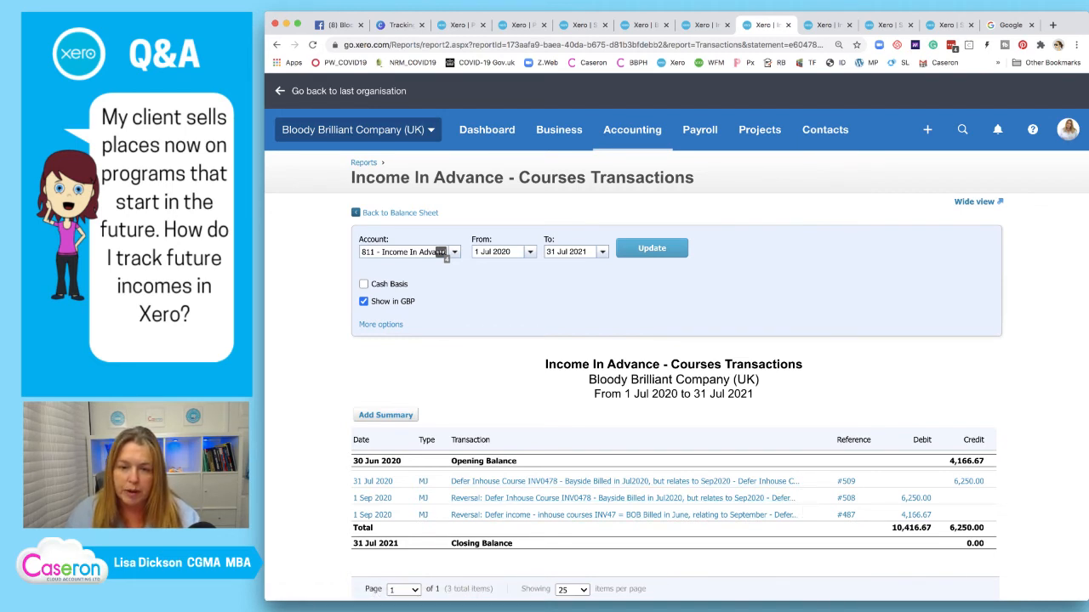
Start the Courses report on 1 Jun 2020 and confirm a 0.00 closing balance
left_click(530, 252)
left_click(490, 270)
left_click(502, 306)
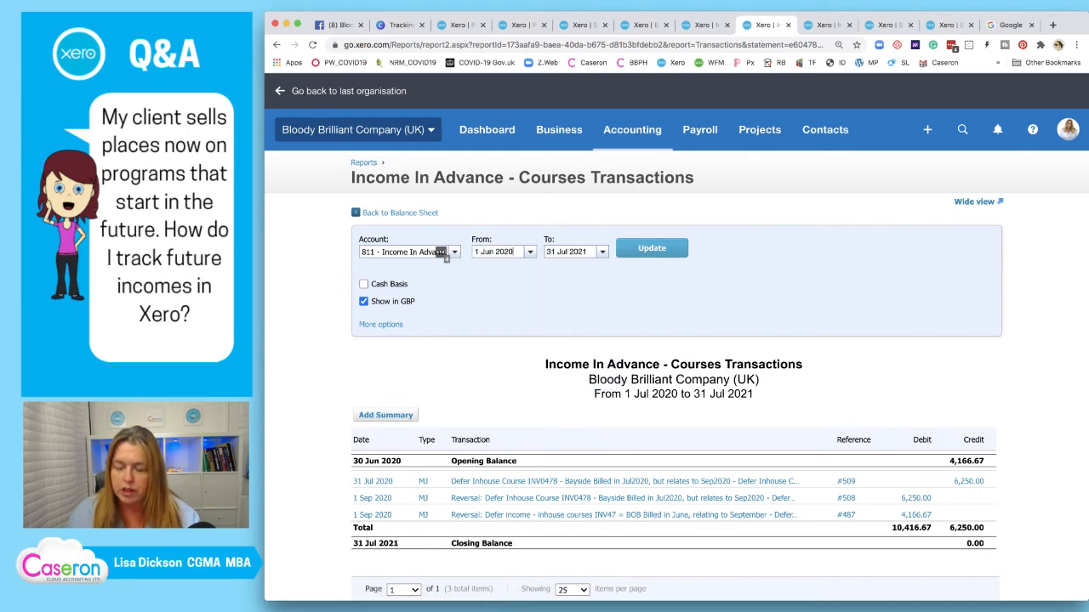
left_click(651, 248)
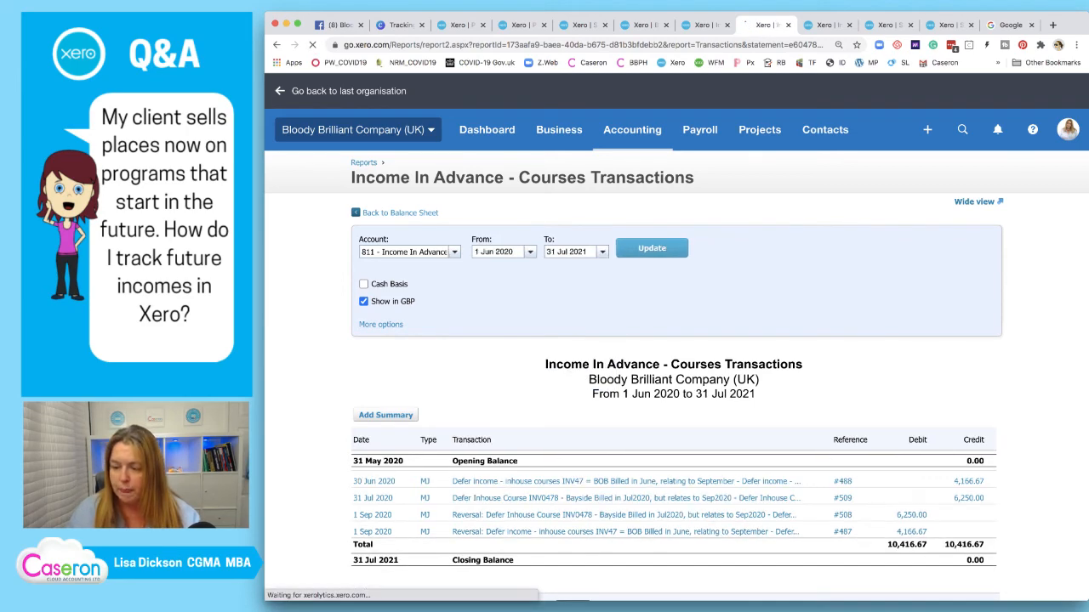
scroll(458, 209, "down", 1)
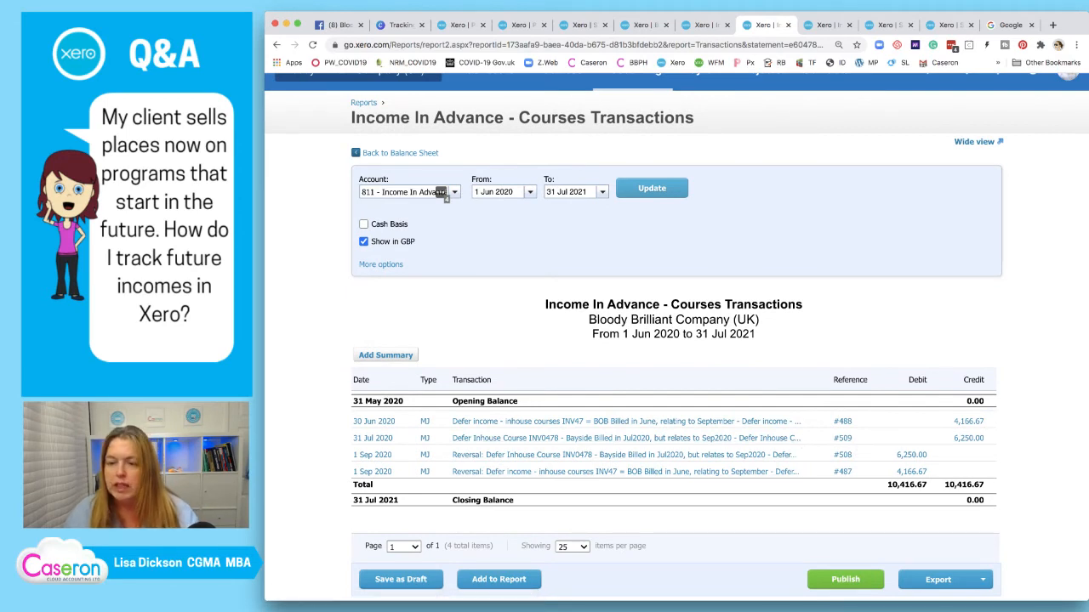
key("ctrl+Tab")
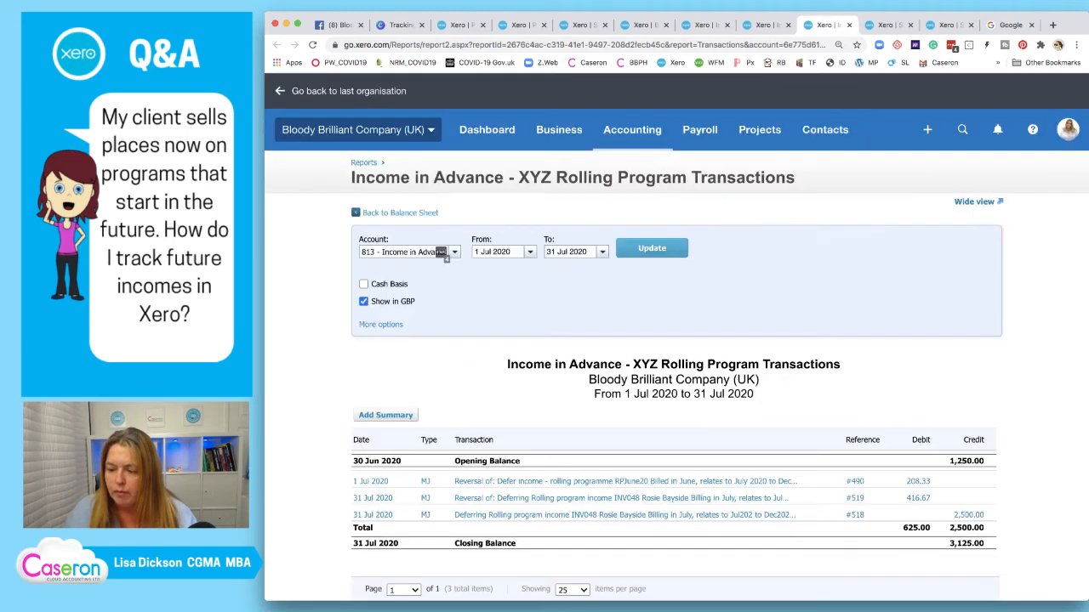
Rerun the XYZ Rolling Program report for 1 Jun 2020–31 Jul 2021, closing at 0.00
left_click(497, 252)
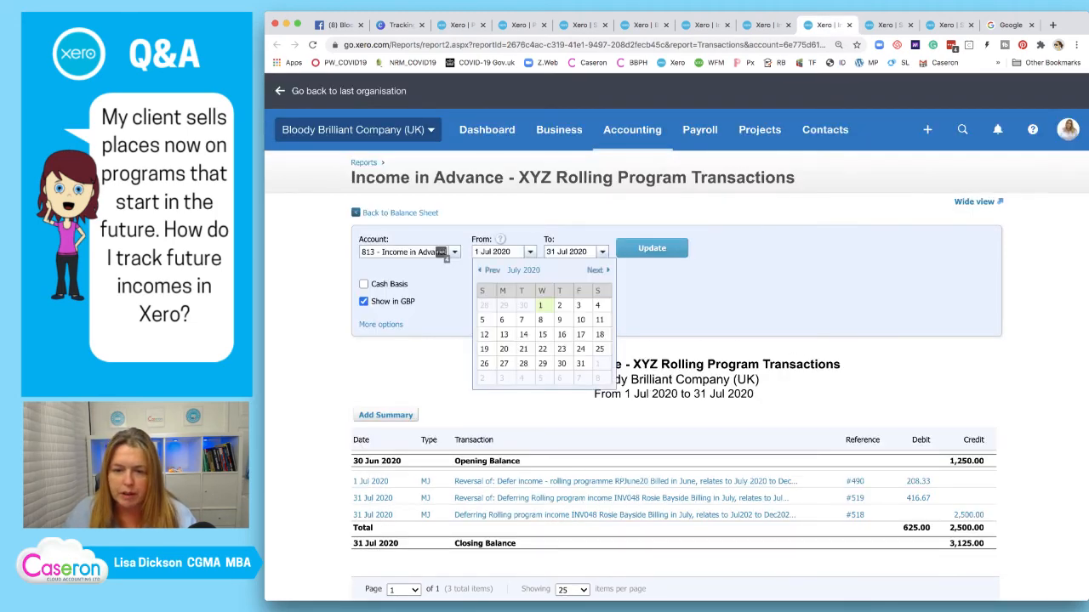
left_click(502, 305)
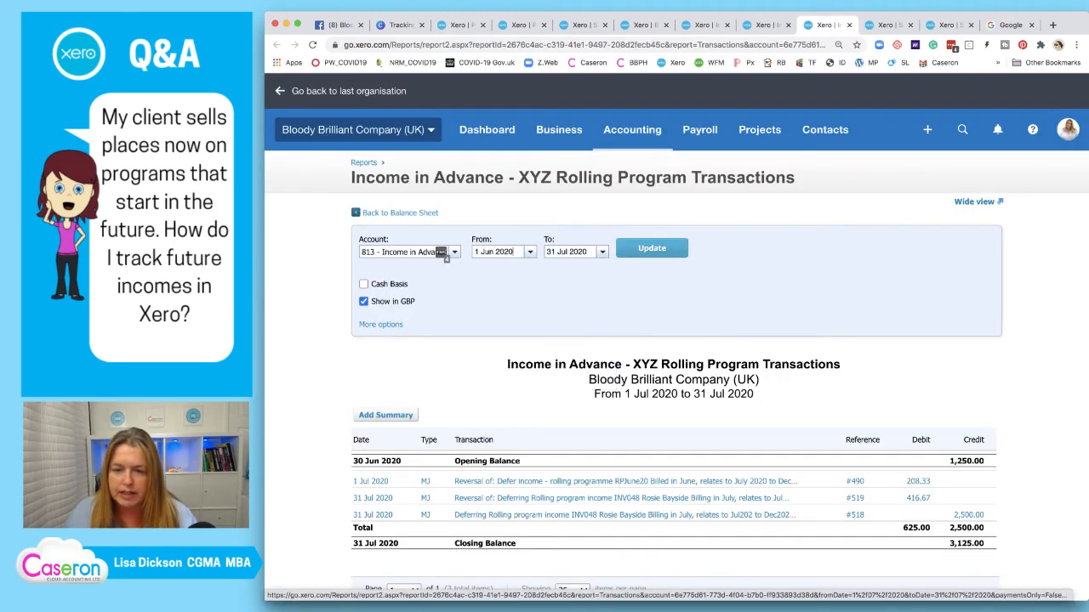
left_click(651, 248)
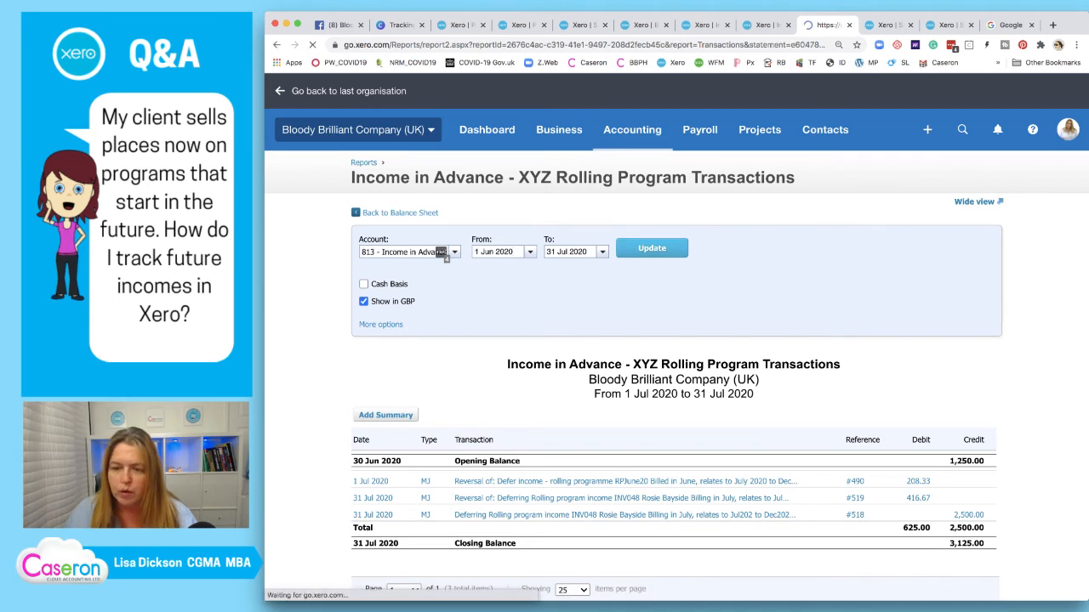
key("BackSpace")
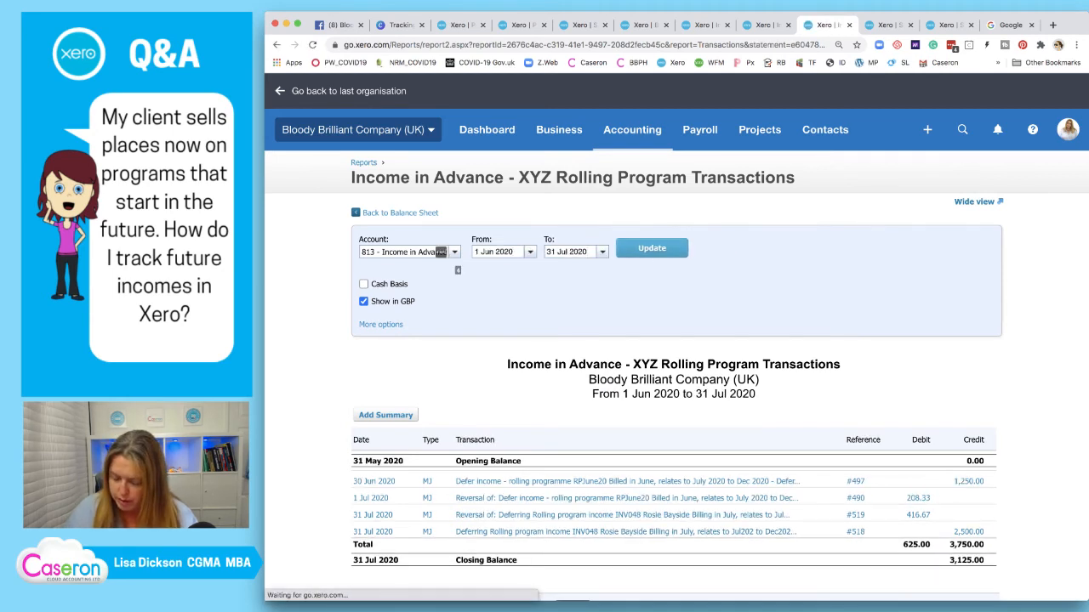
type("1")
key("Return")
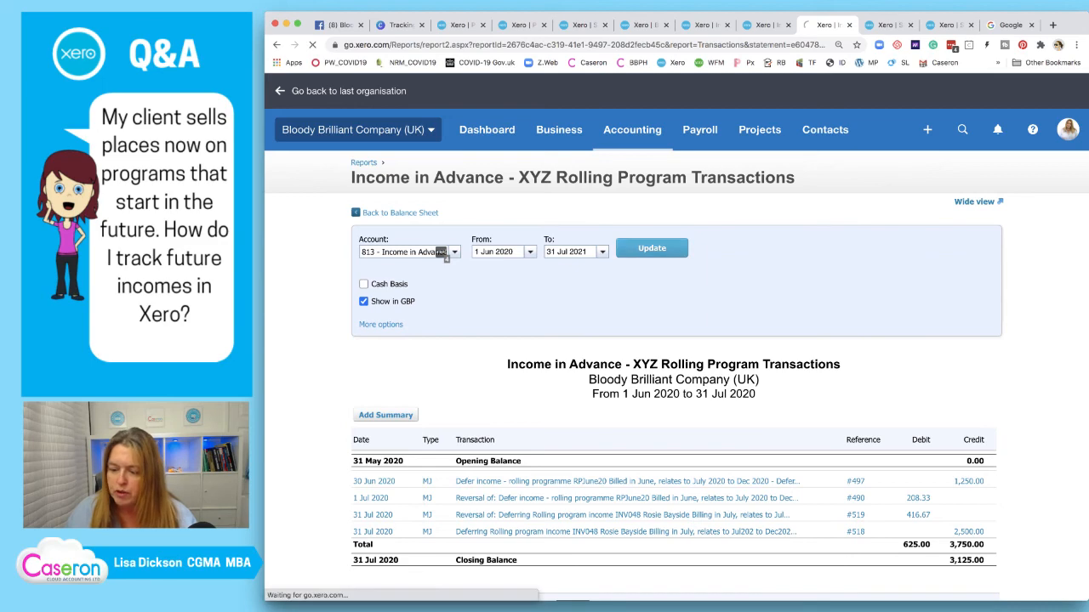
scroll(672, 340, "down", 4)
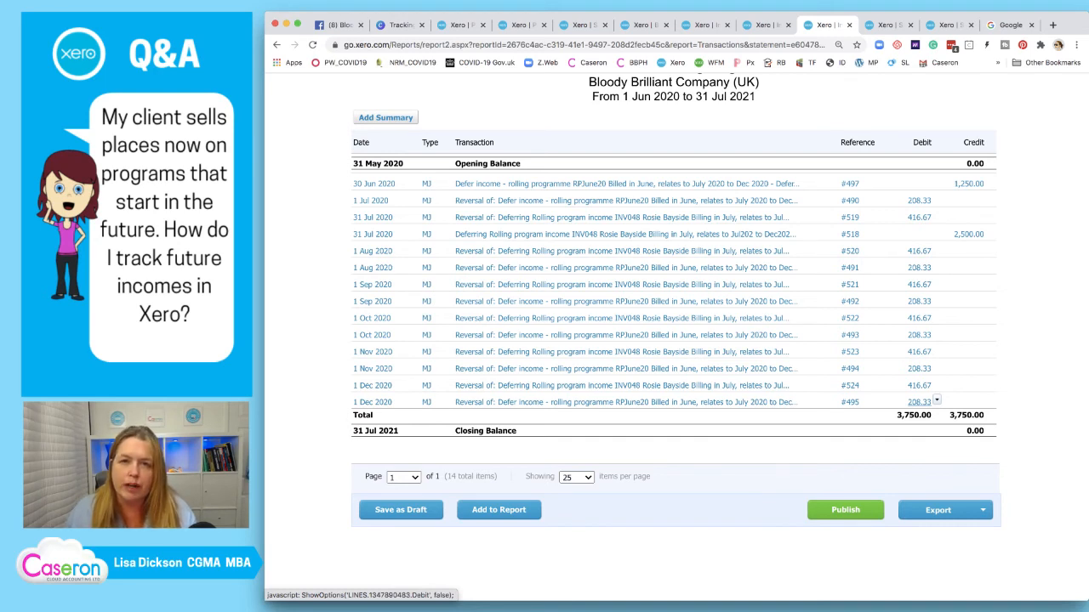
scroll(920, 401, "down", 1)
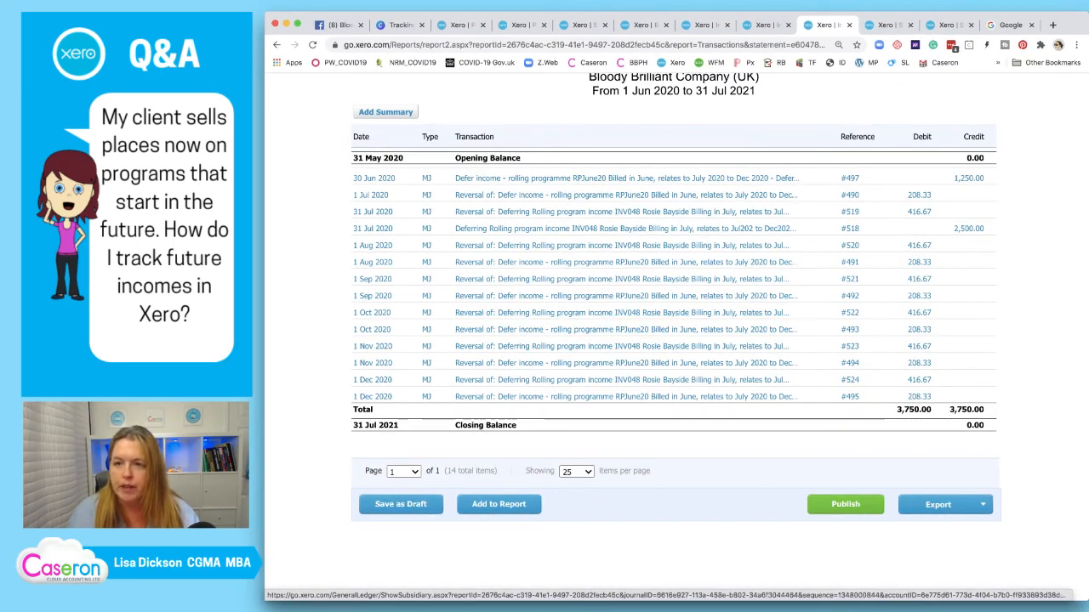
Cross-check the 3m VIP Coaching, Balance Sheet, XYZ sales and Courses report tabs
left_click(702, 24)
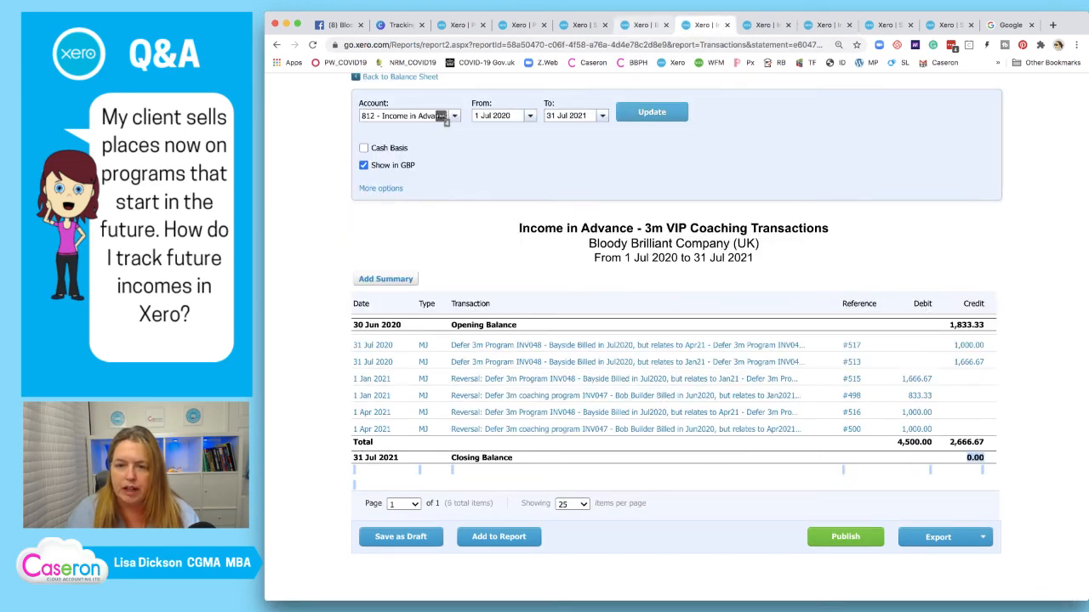
left_click(643, 24)
left_click(582, 25)
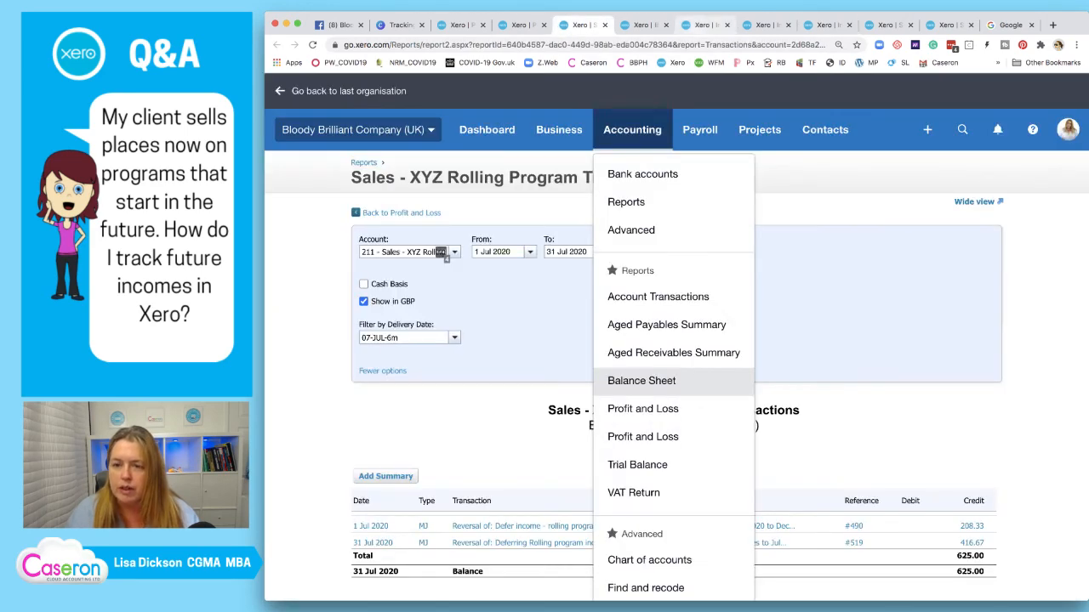
left_click(703, 25)
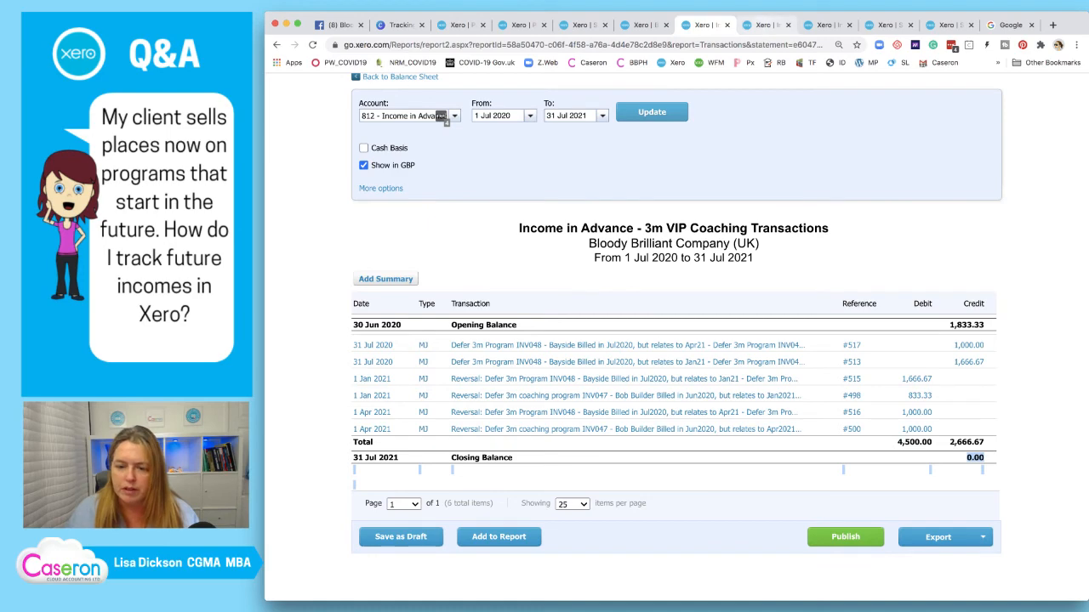
left_click(765, 24)
scroll(676, 340, "down", 2)
scroll(676, 340, "up", 3)
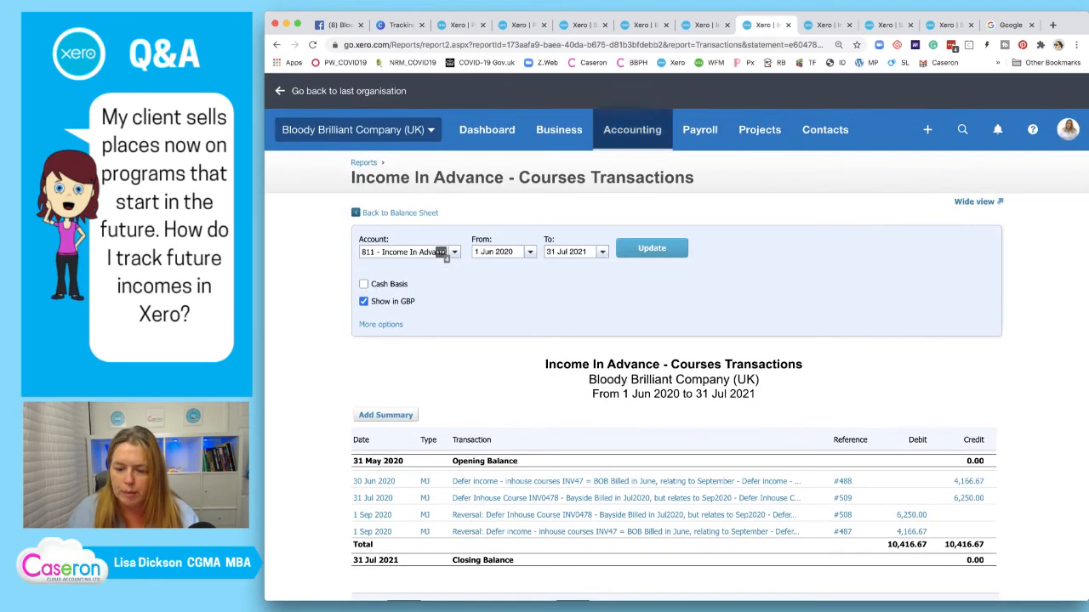
left_click(632, 132)
scroll(643, 366, "down", 2)
In Manual journals, search narrations for 'RPJUN20', which finds nothing
left_click(644, 486)
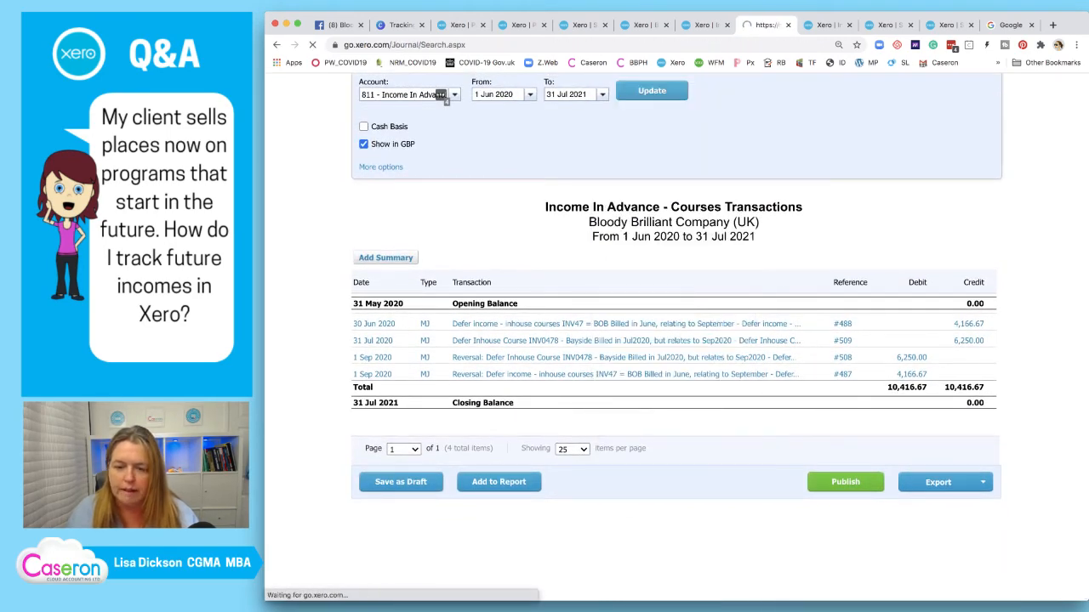
scroll(630, 362, "down", 1)
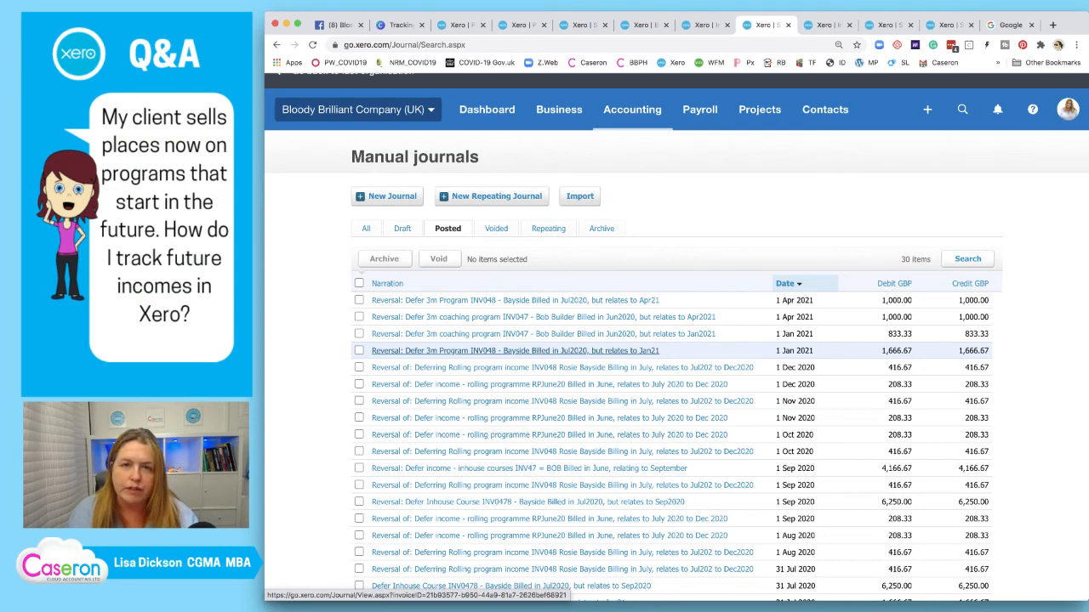
scroll(514, 350, "down", 2)
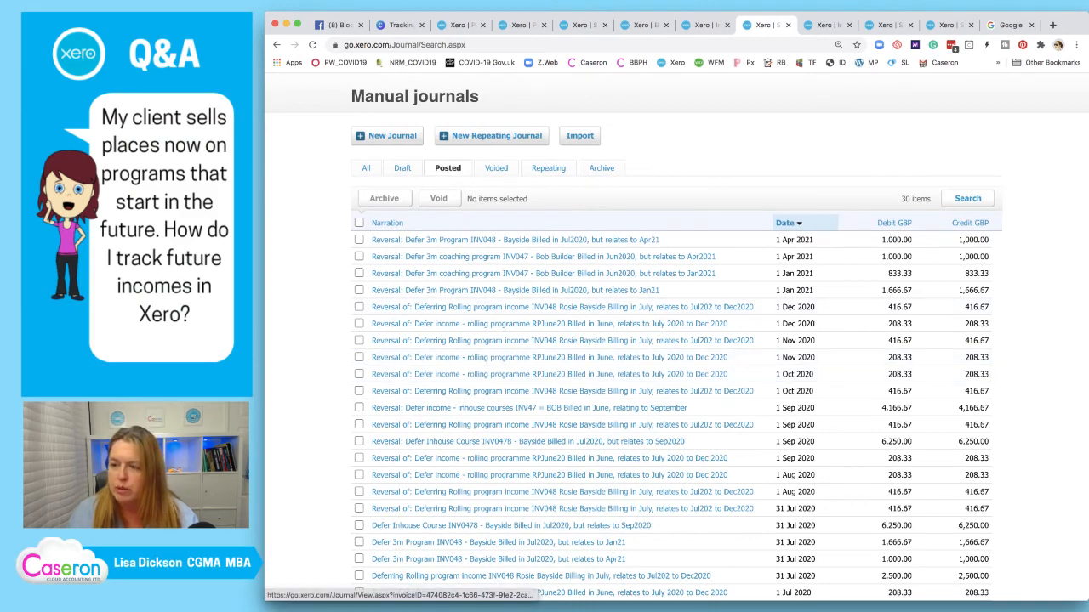
left_click(967, 198)
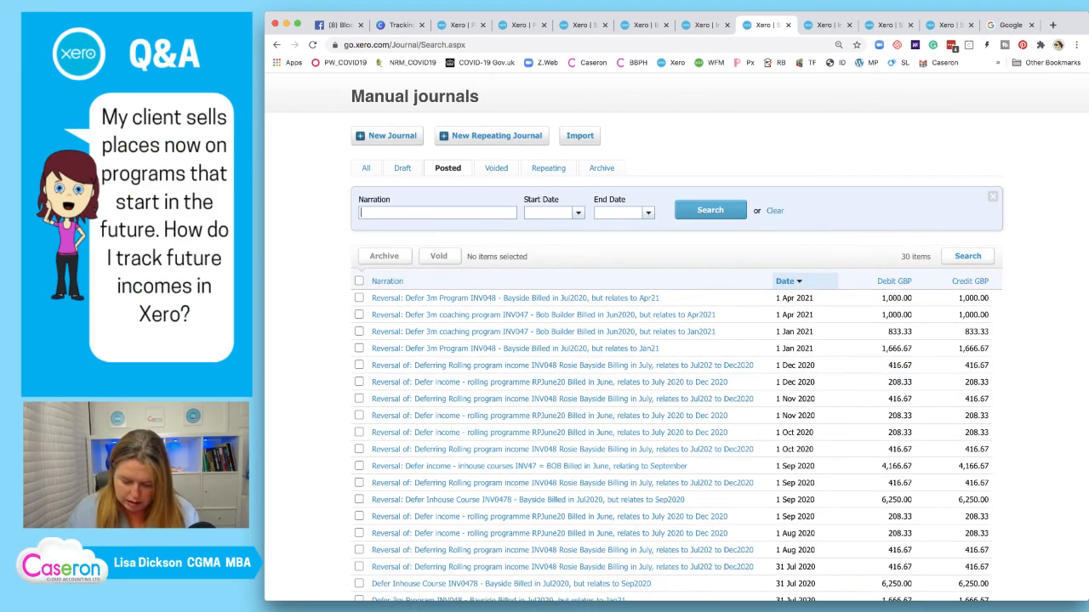
type("RPJUN20")
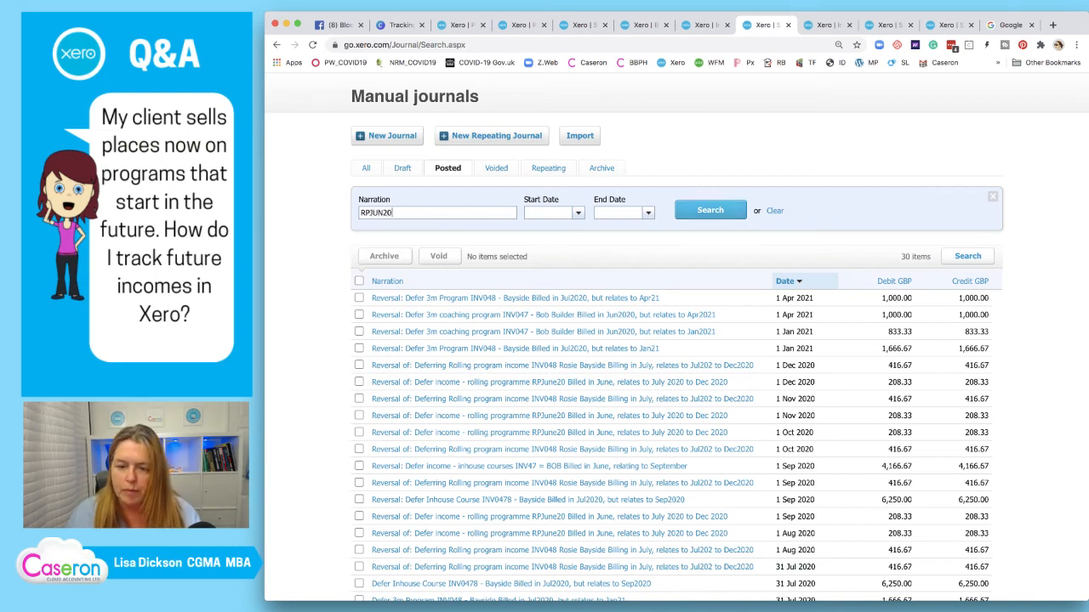
left_click(711, 210)
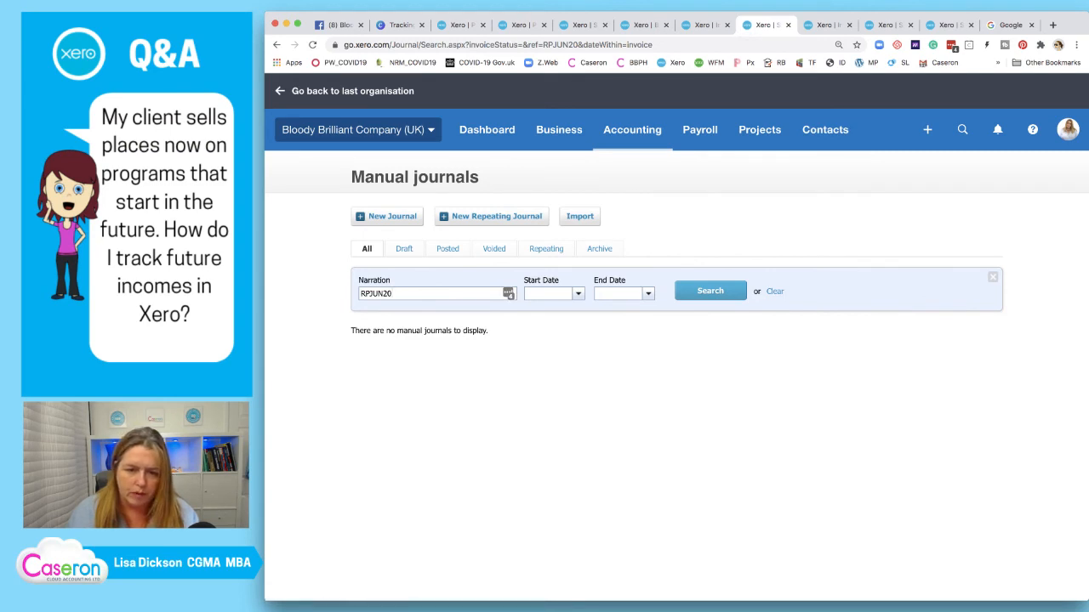
key("BackSpace")
key("BackSpace")
key("BackSpace")
key("BackSpace")
key("BackSpace")
key("BackSpace")
key("BackSpace")
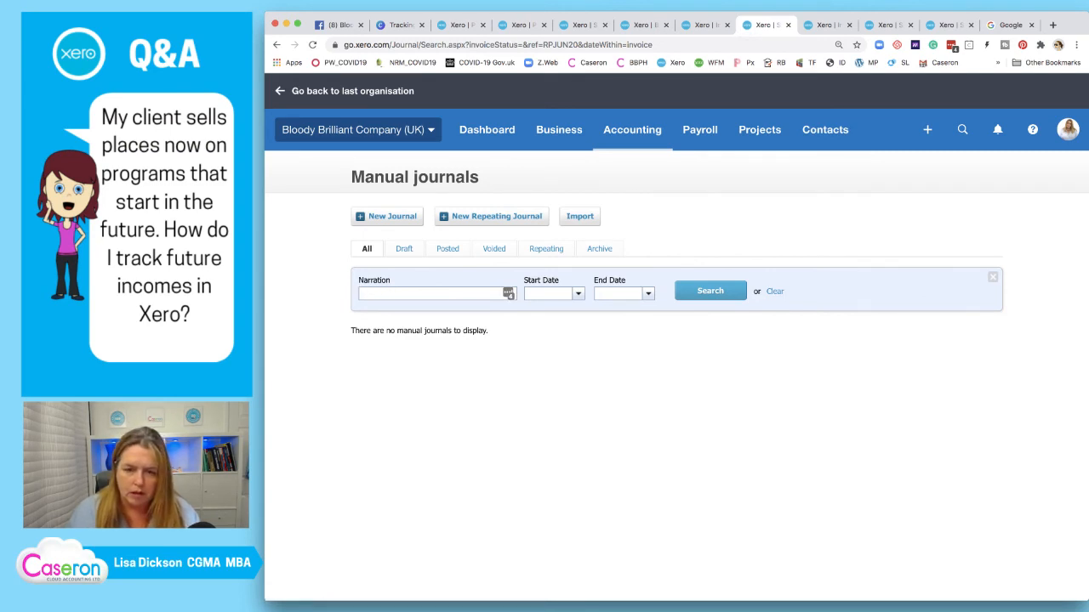
left_click(277, 45)
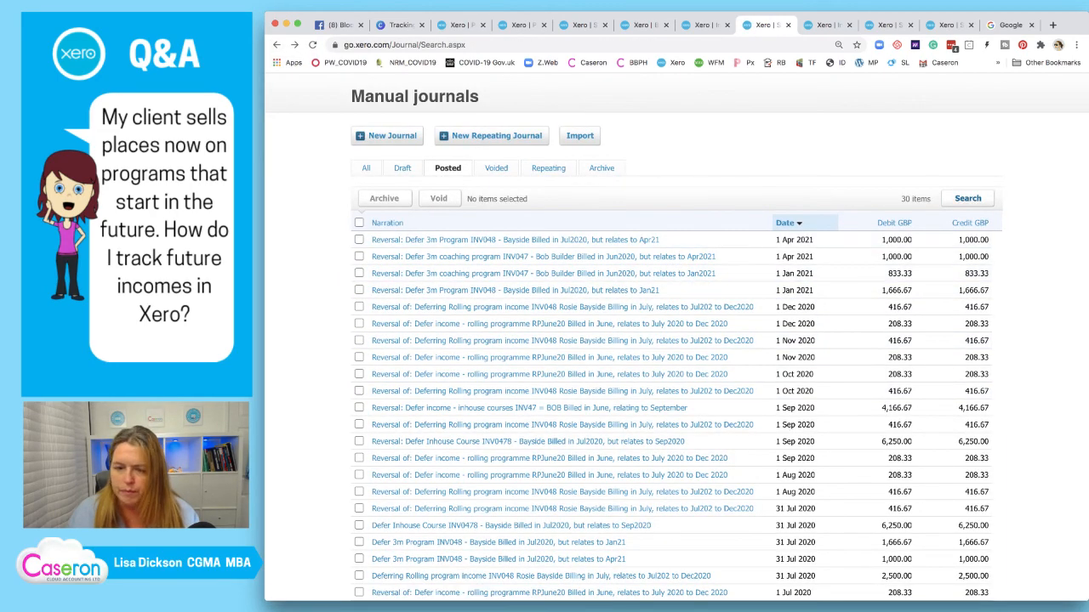
Search manual journal narrations for 'RPJune20'
left_click(967, 199)
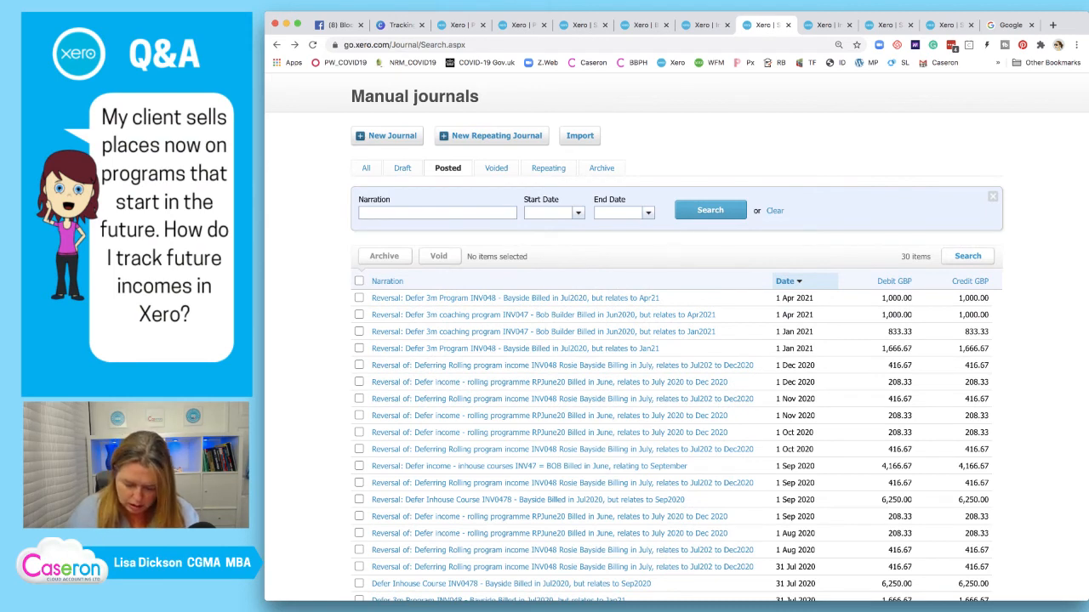
type("RPJun")
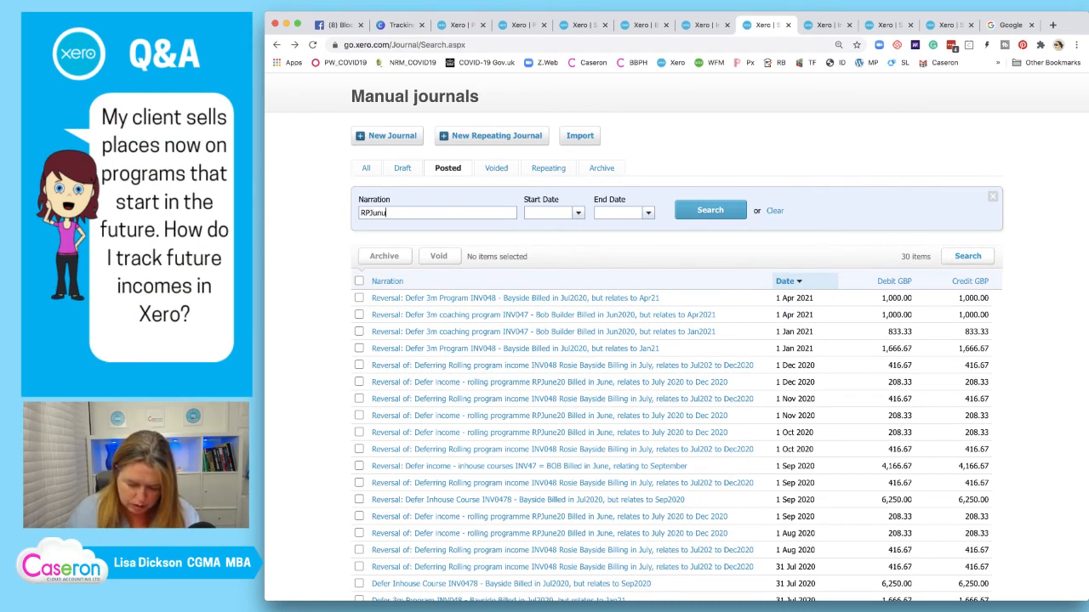
type("e20")
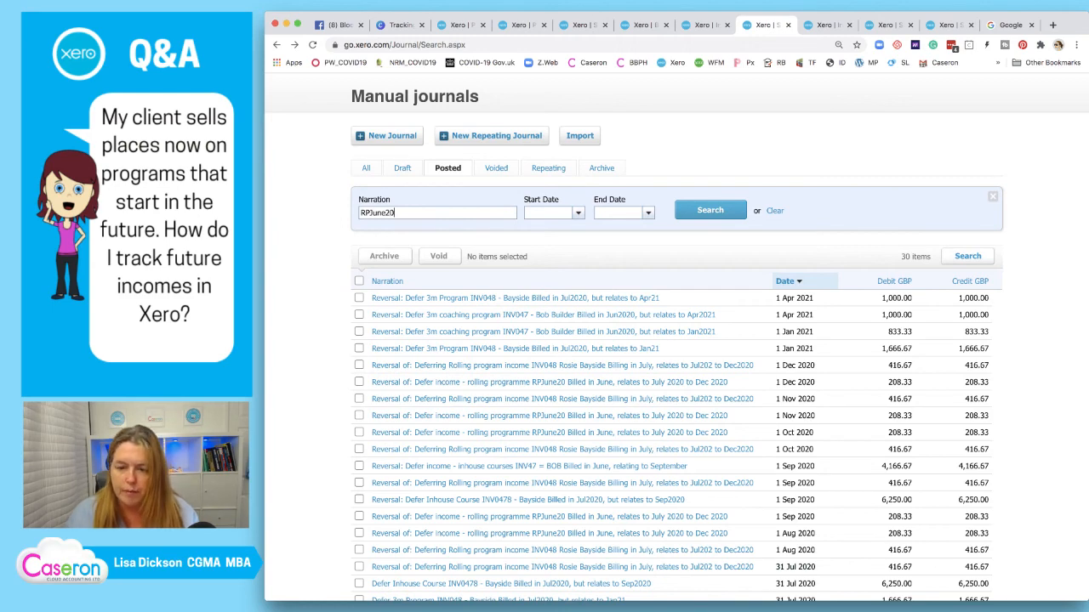
key("Return")
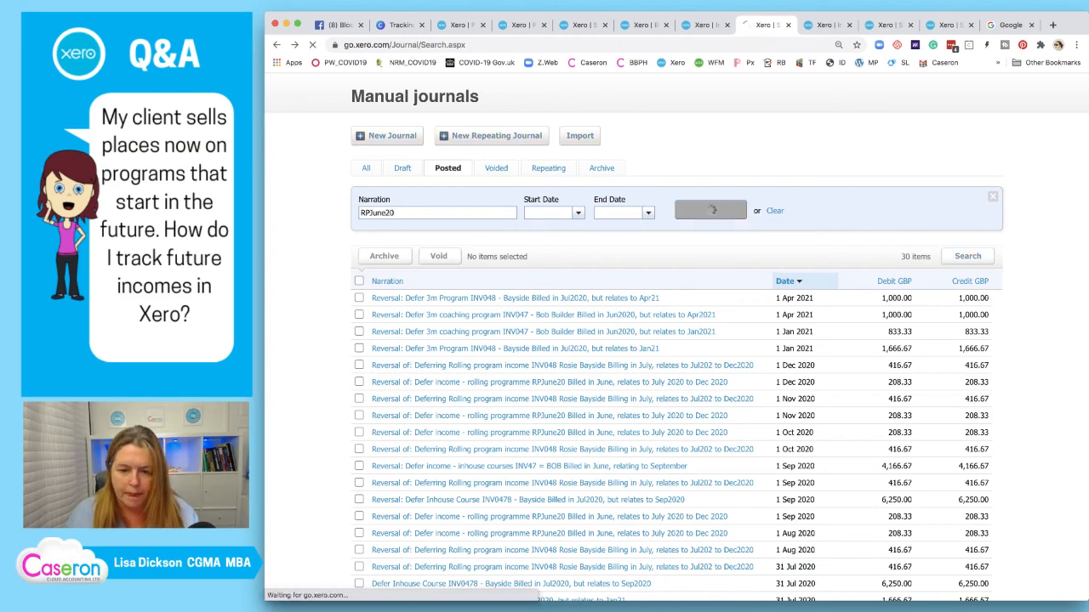
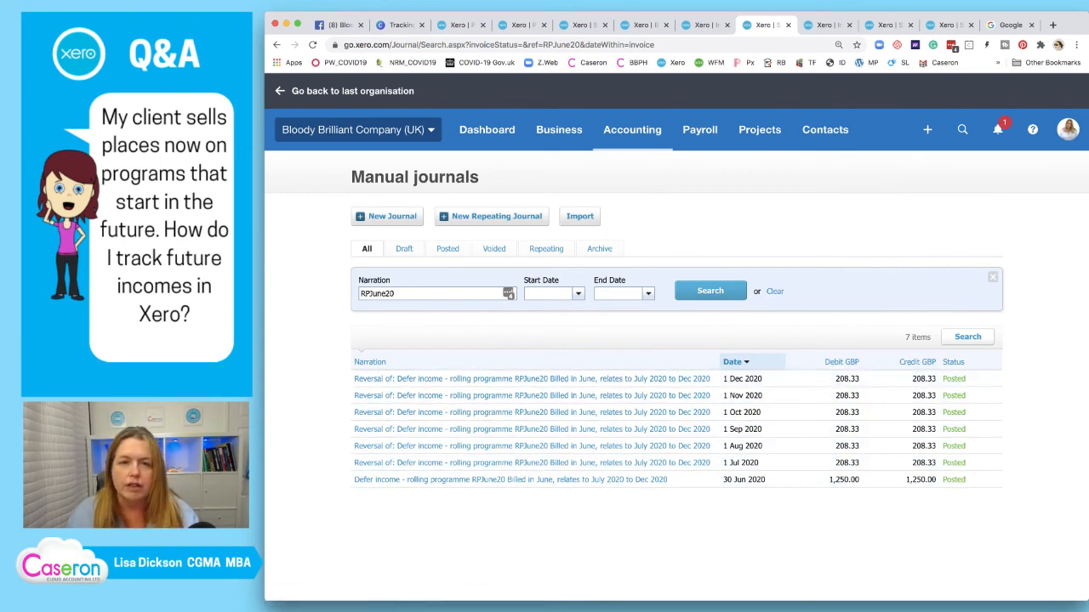
Put a green tick beside 'Check deferrals - bs account' in Canva, then return to Xero's Profit and Loss
left_click(400, 25)
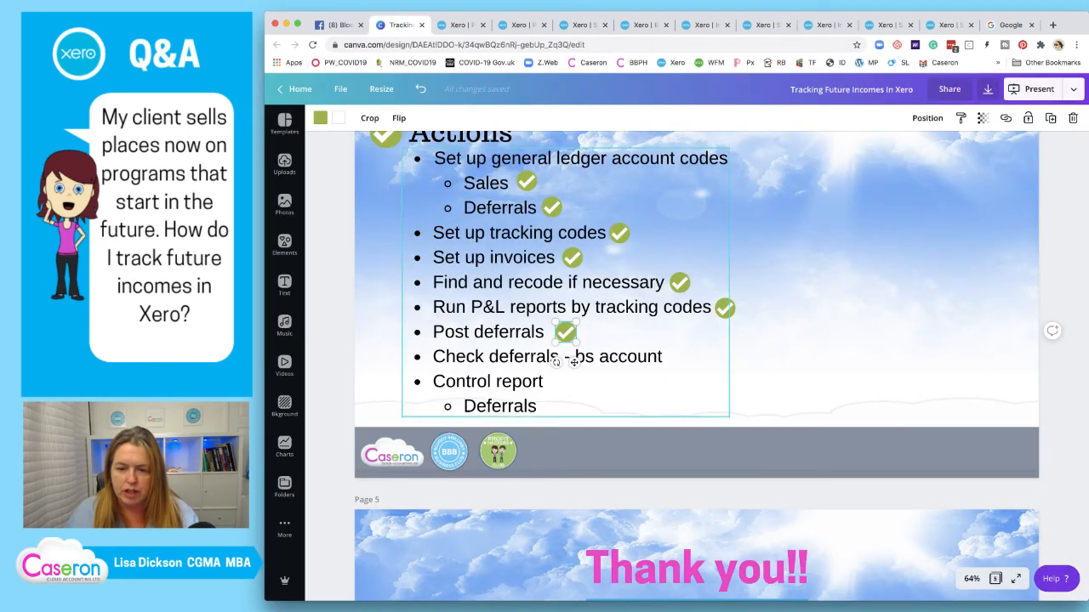
left_click_drag(574, 362, 688, 387)
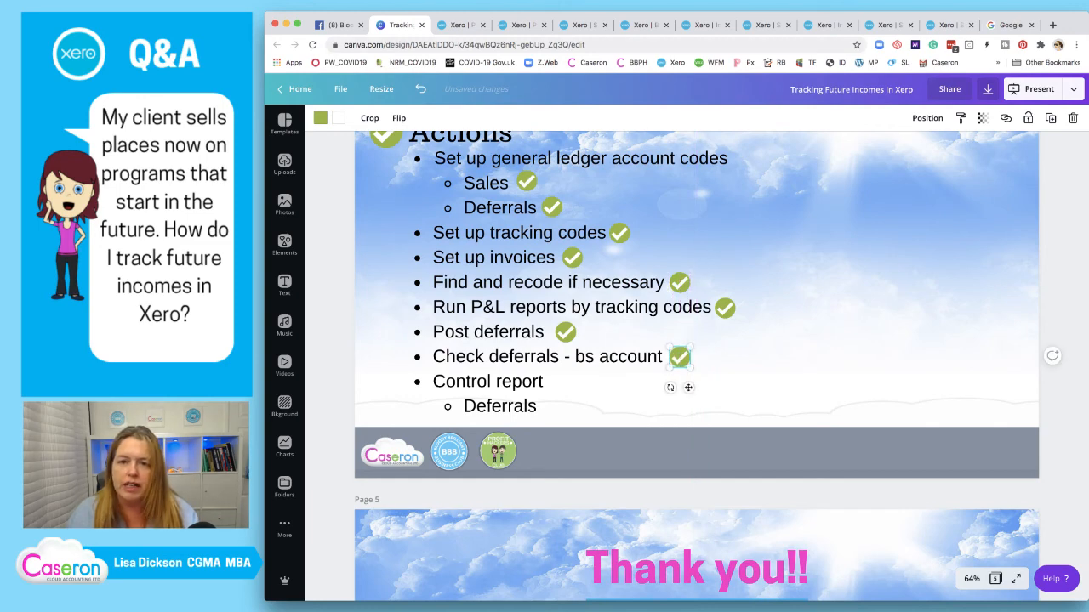
left_click(520, 25)
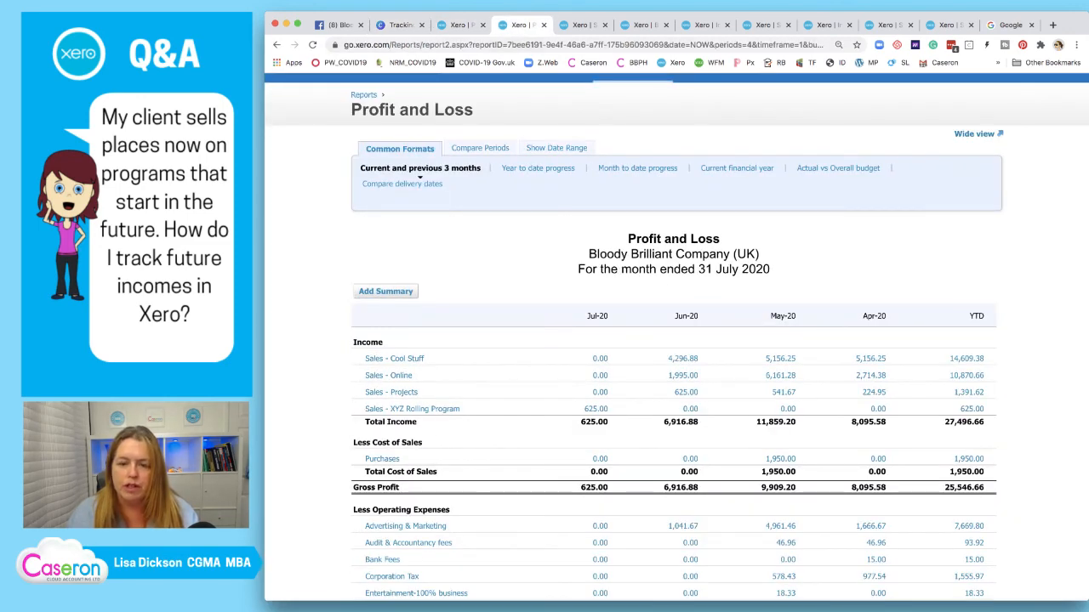
Rerun the Profit and Loss by delivery dates for January 2021
left_click(461, 24)
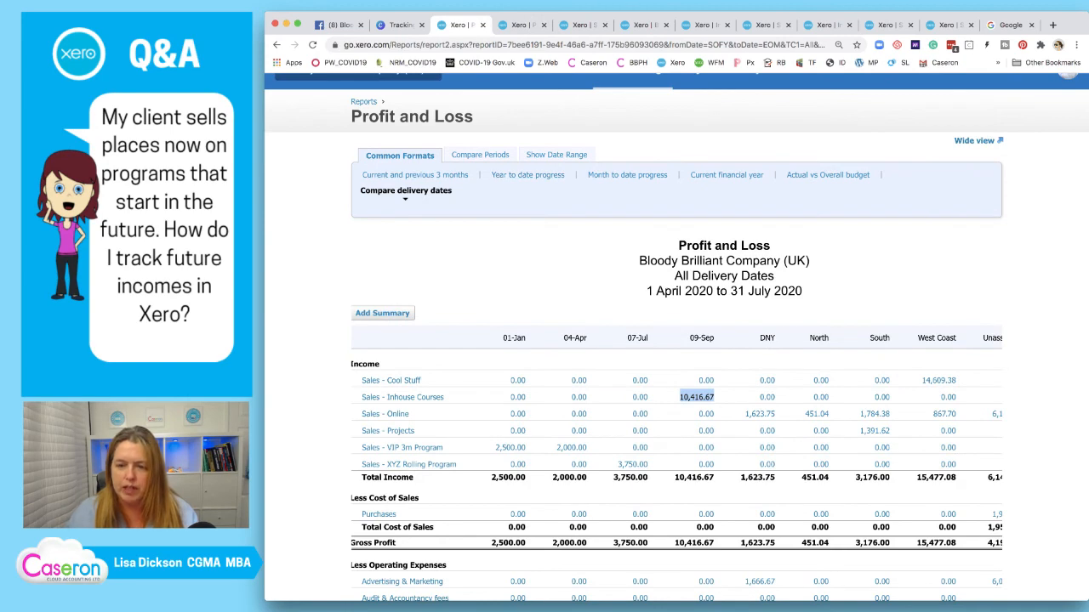
left_click(480, 154)
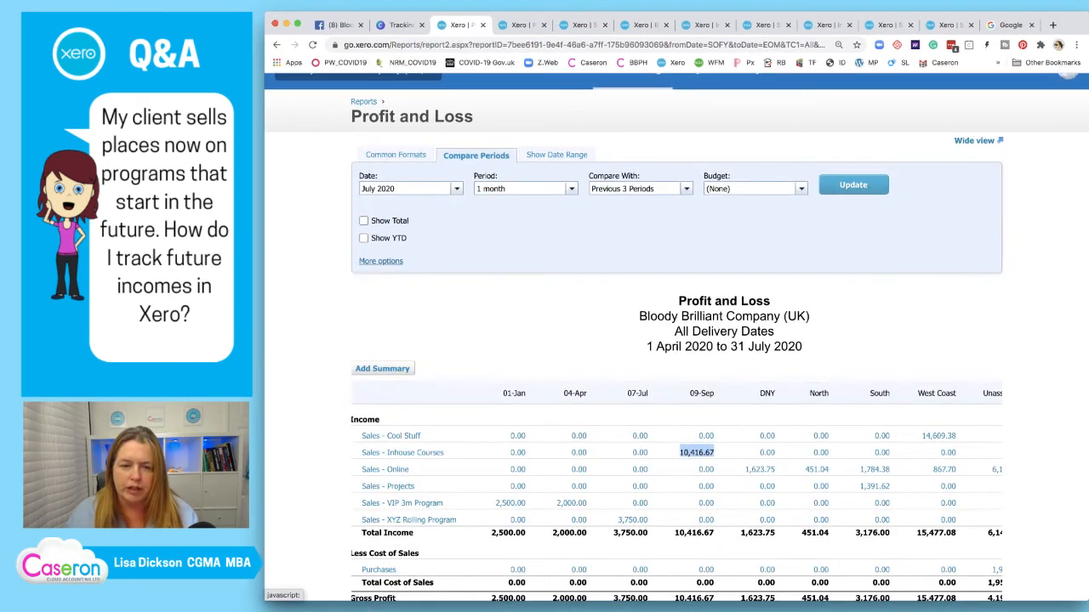
left_click(380, 260)
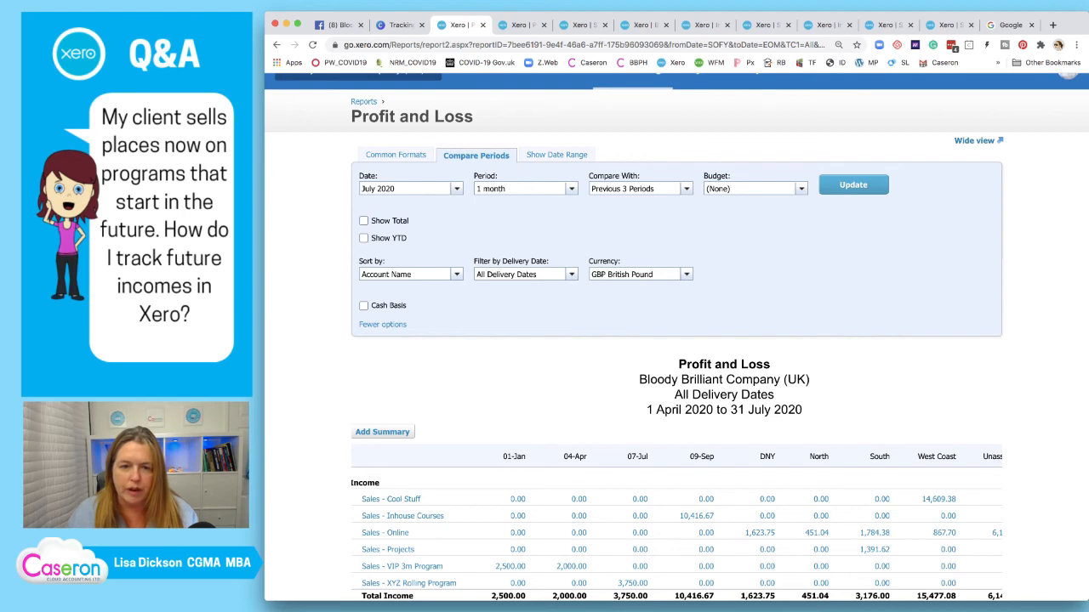
key("super+a")
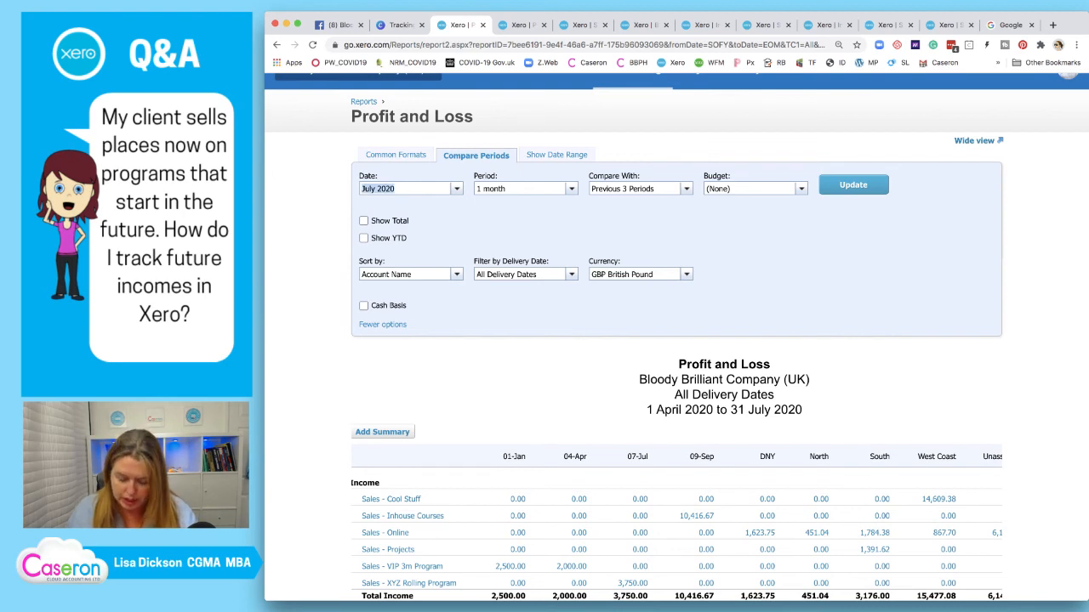
type("jan")
key("Return")
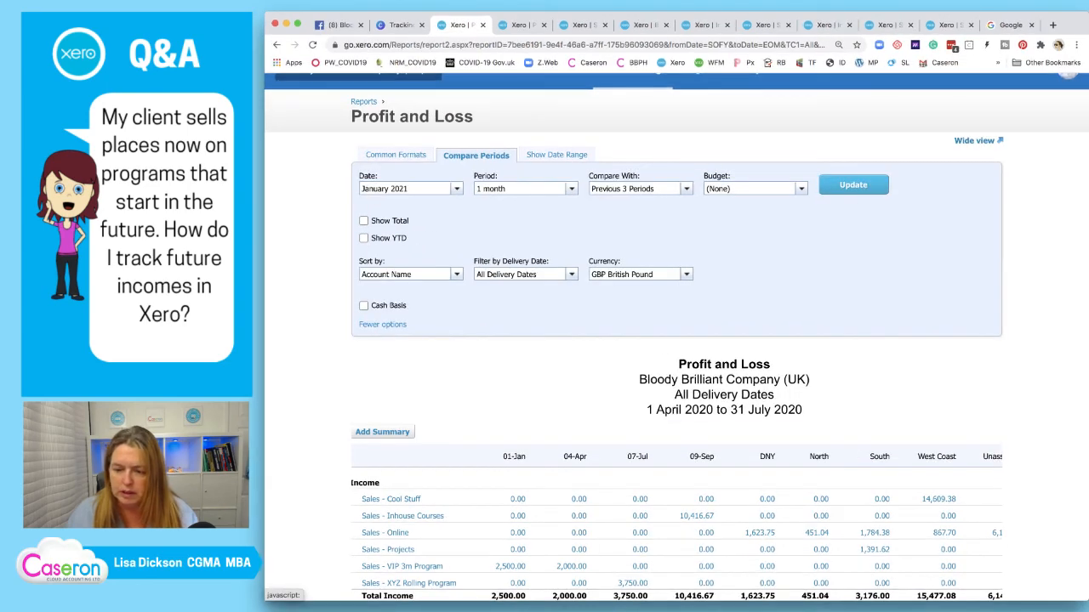
left_click(854, 184)
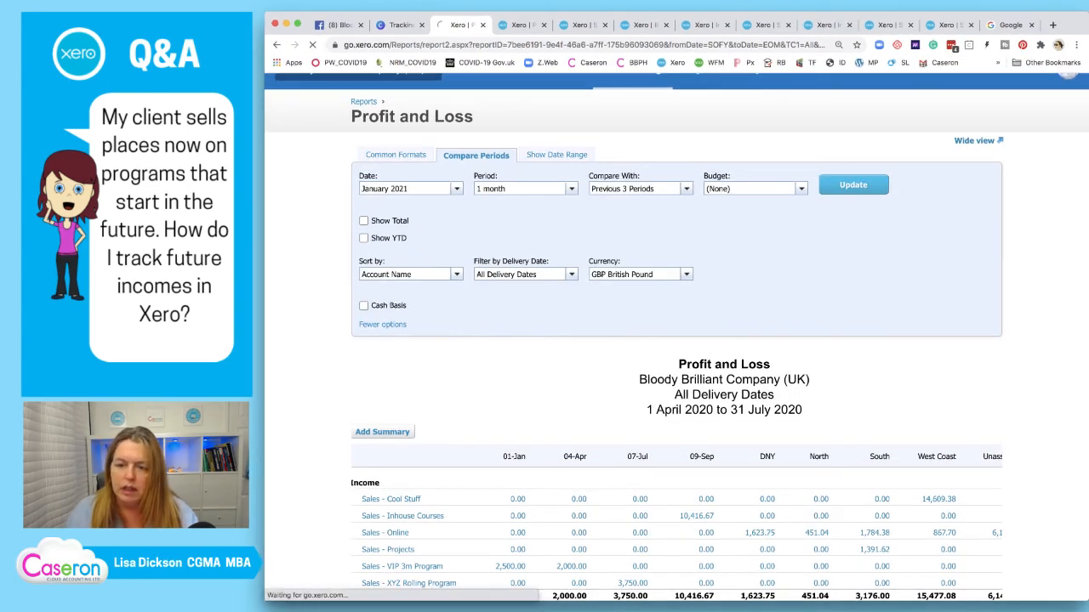
scroll(797, 414, "down", 3)
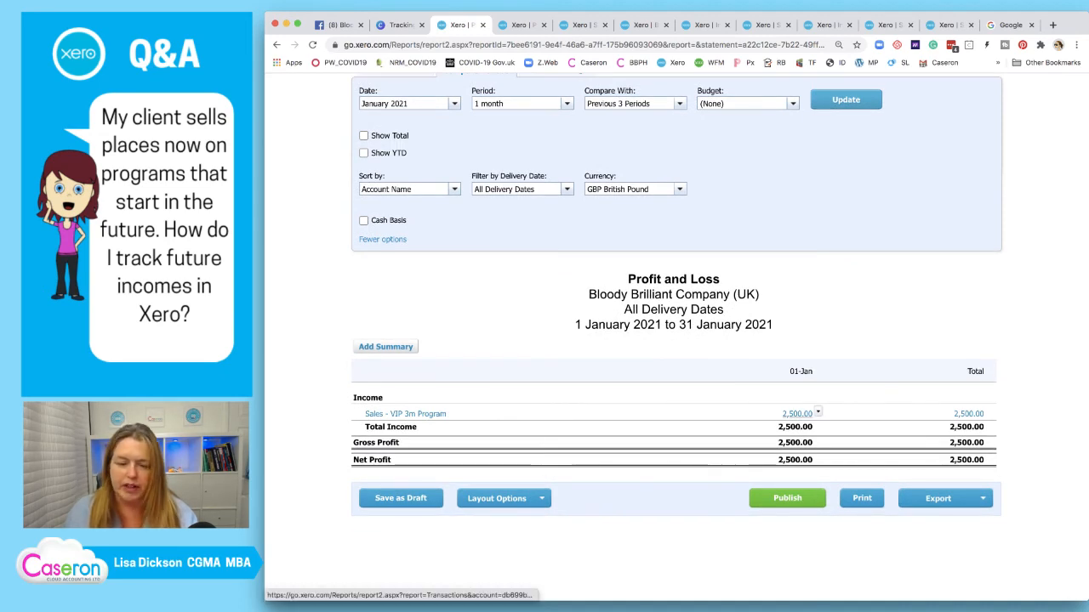
scroll(797, 417, "up", 1)
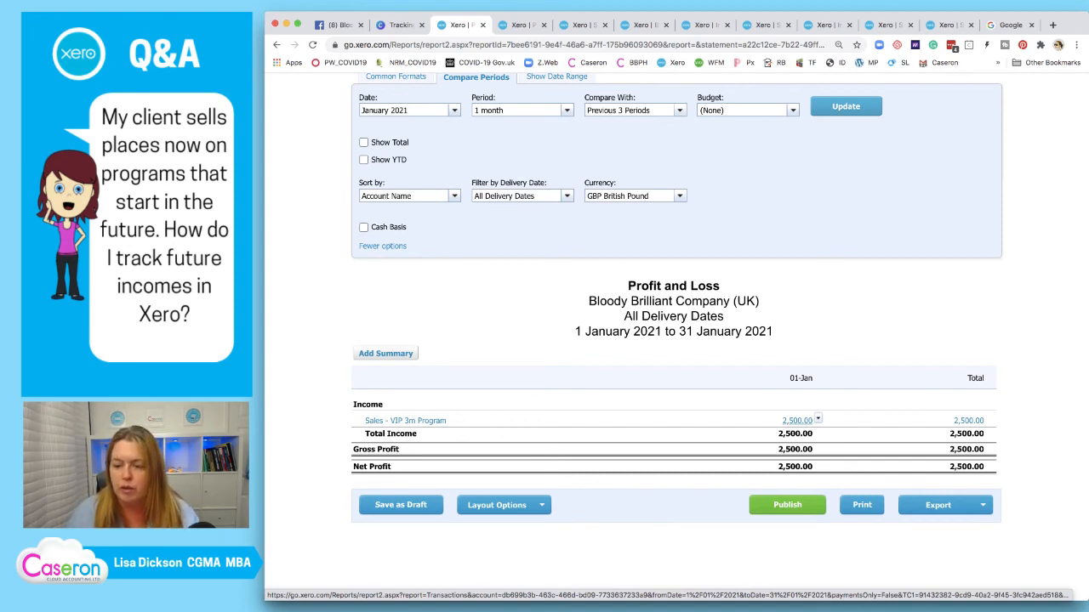
scroll(797, 420, "up", 3)
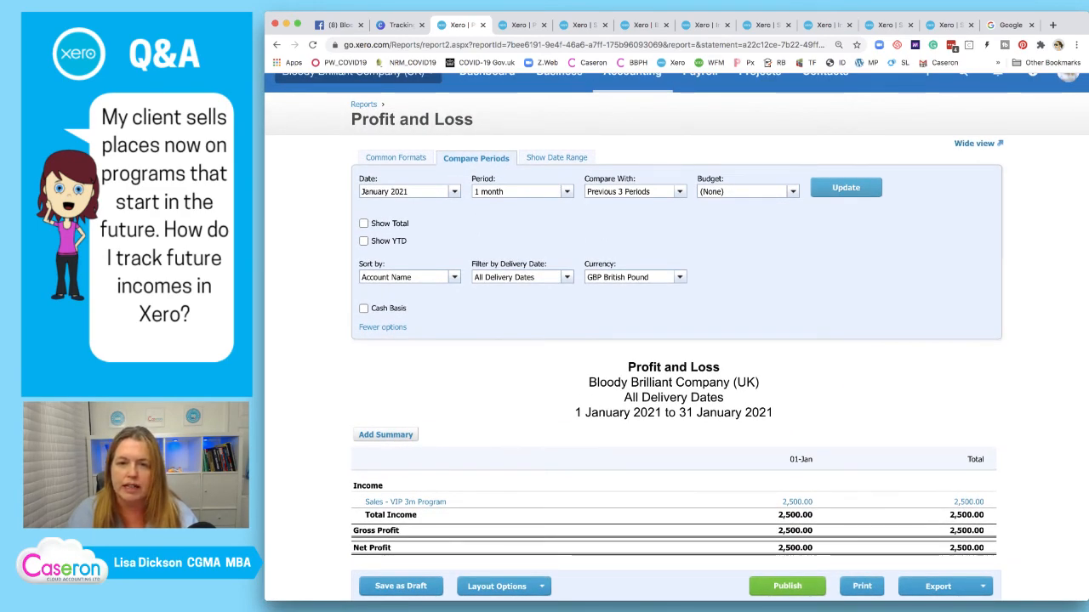
Close the surplus report tabs and the leftover Google tab, leaving the Sales - XYZ Rolling Program transactions
left_click(519, 26)
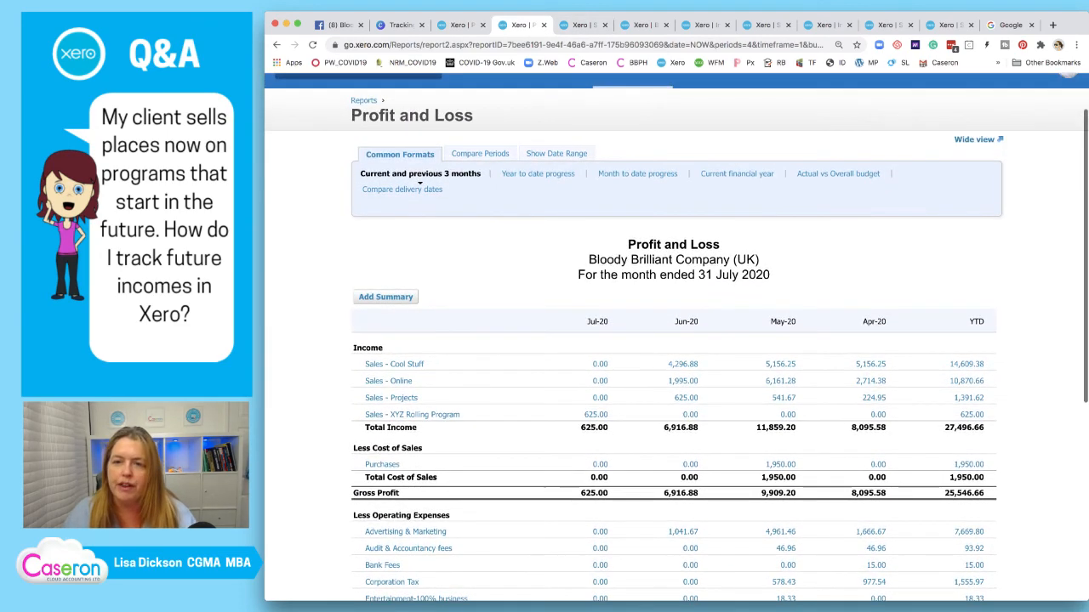
left_click(644, 26)
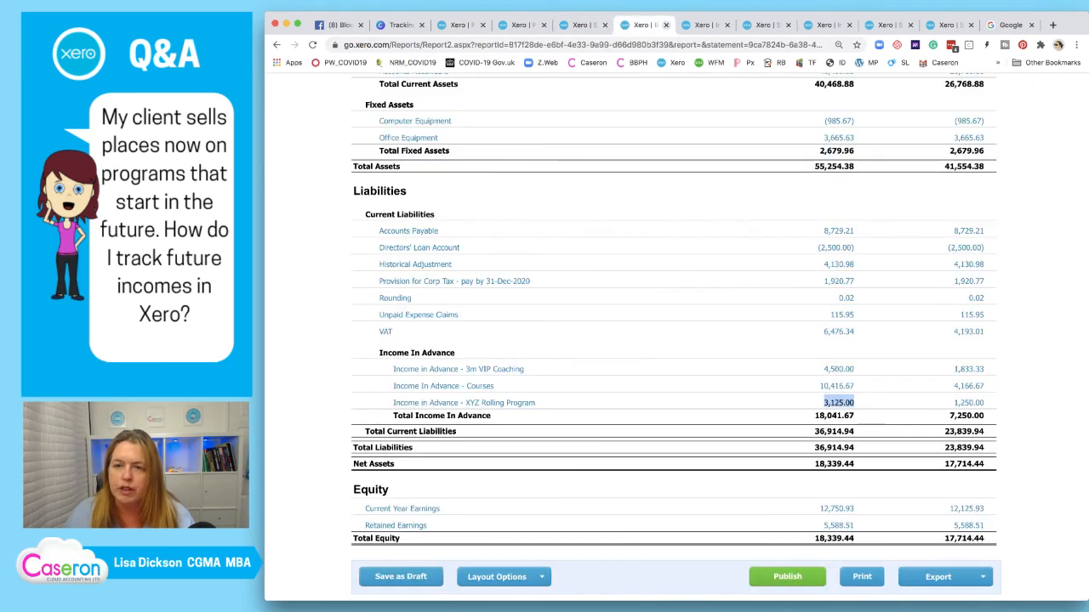
left_click(667, 26)
left_click(667, 26)
left_click(667, 26)
left_click(667, 24)
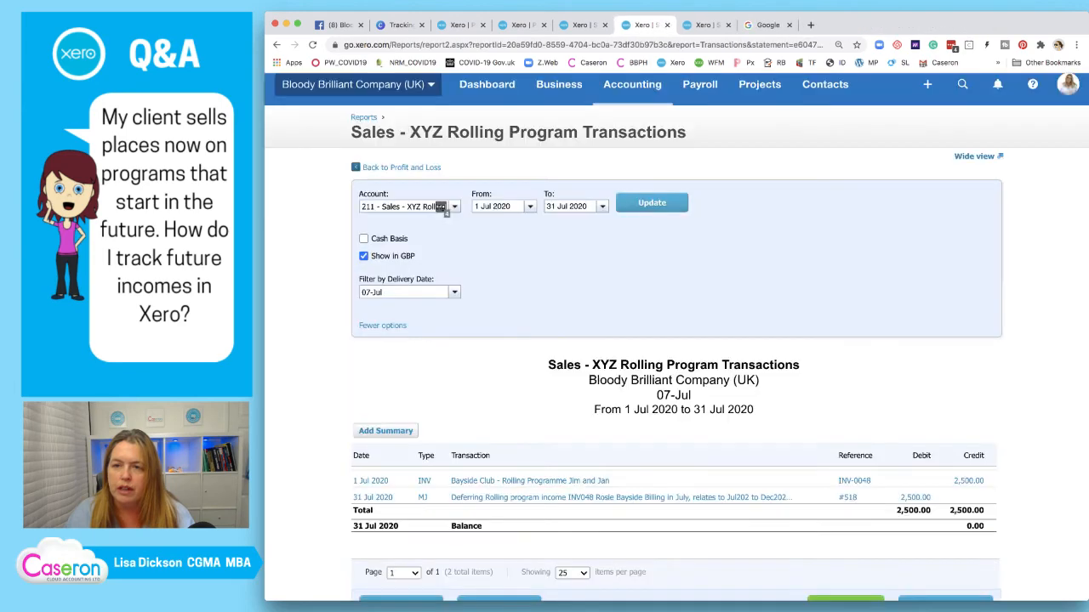
left_click(667, 25)
left_click(667, 25)
left_click(583, 25)
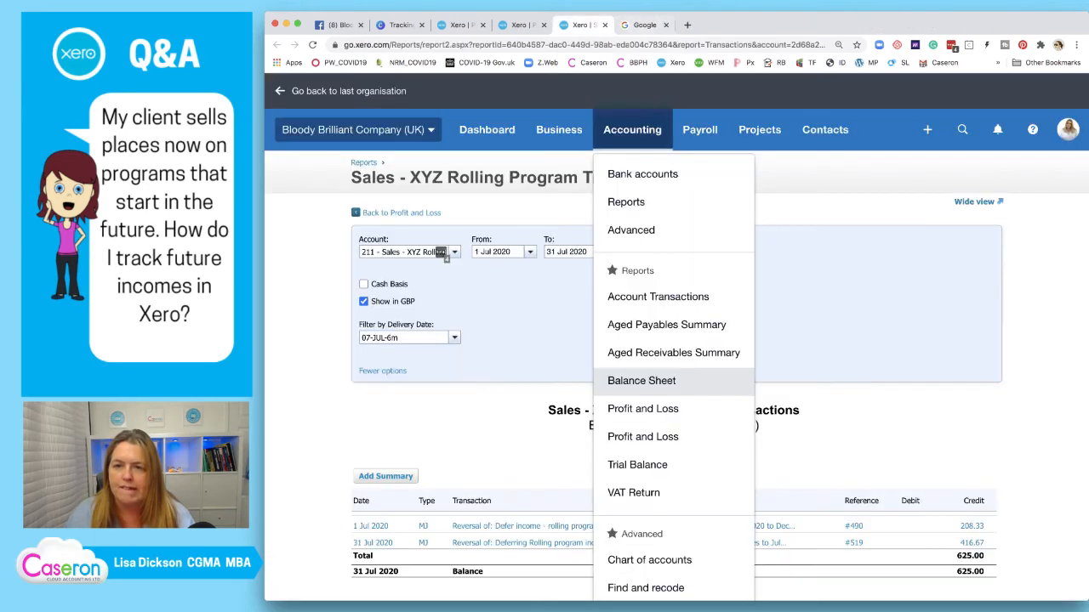
left_click(666, 24)
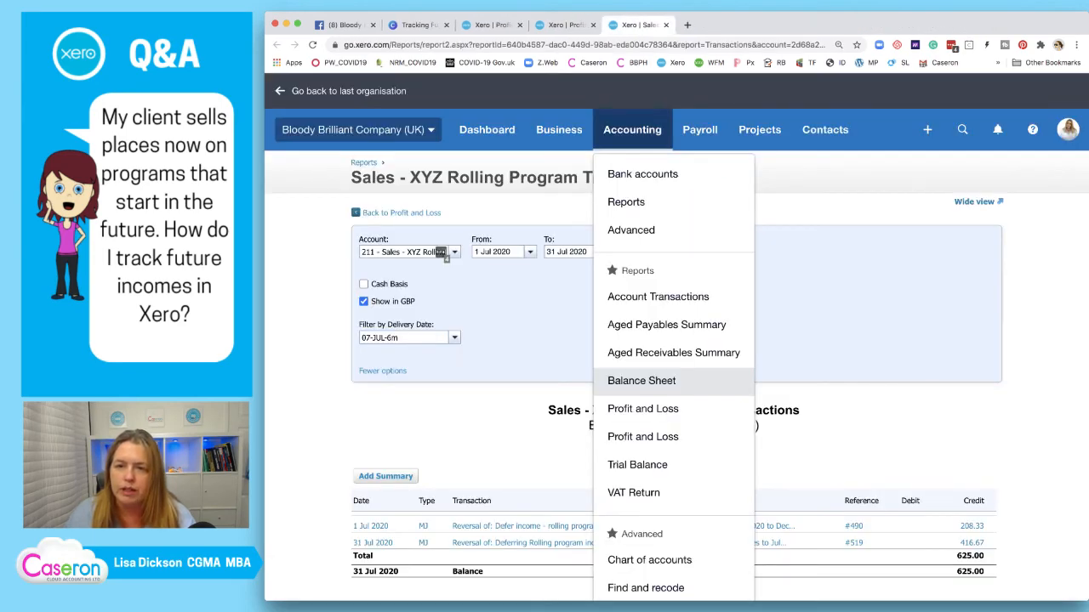
scroll(680, 323, "down", 1)
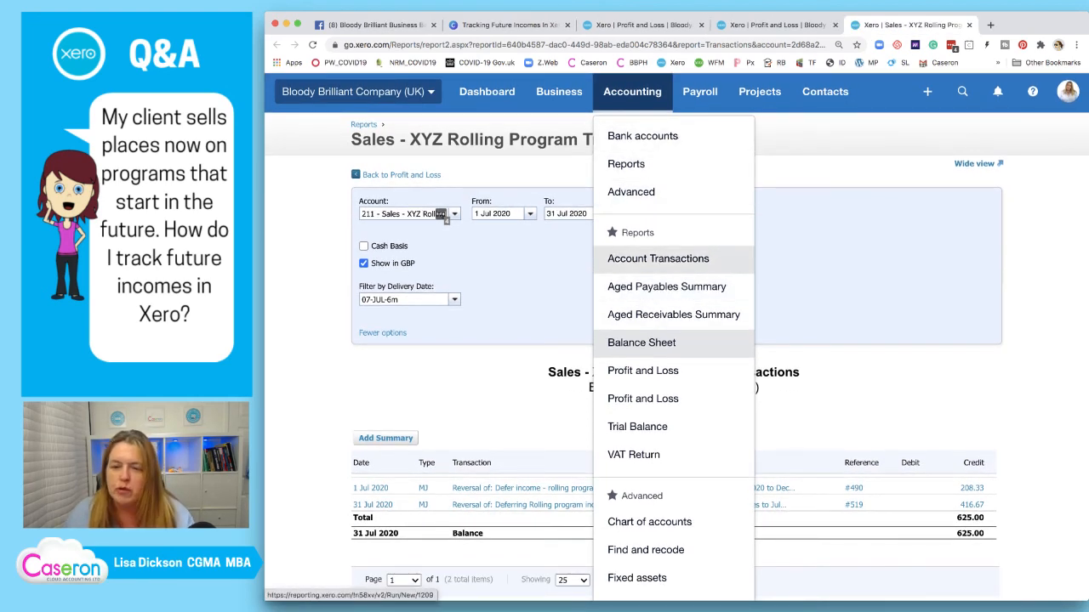
Open Account Transactions for accounts 210, 211, 212 and income-in-advance accounts 811, 812, 813
left_click(658, 259)
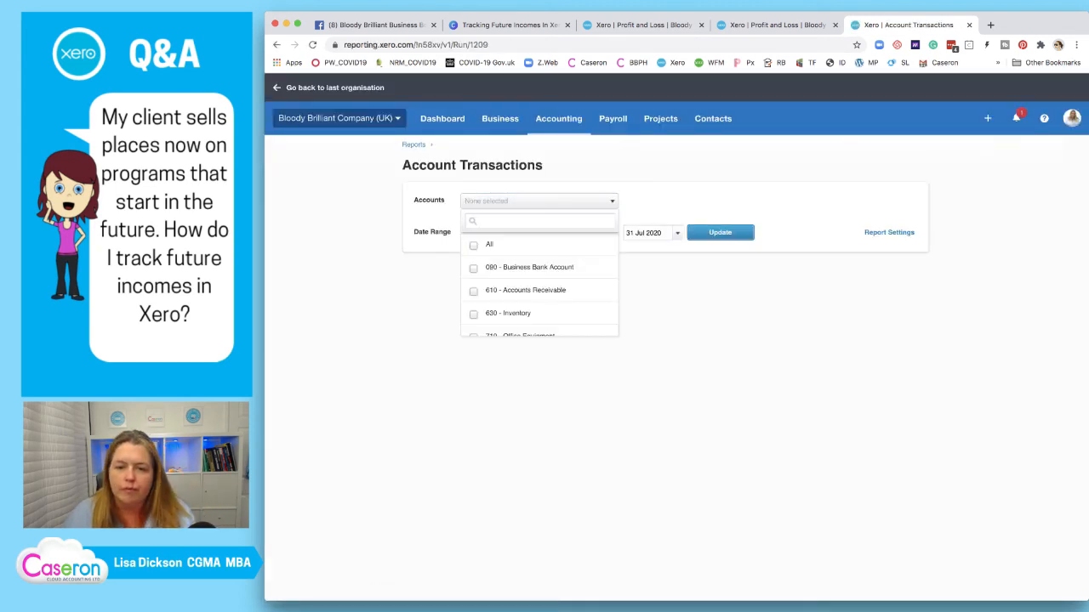
left_click(544, 221)
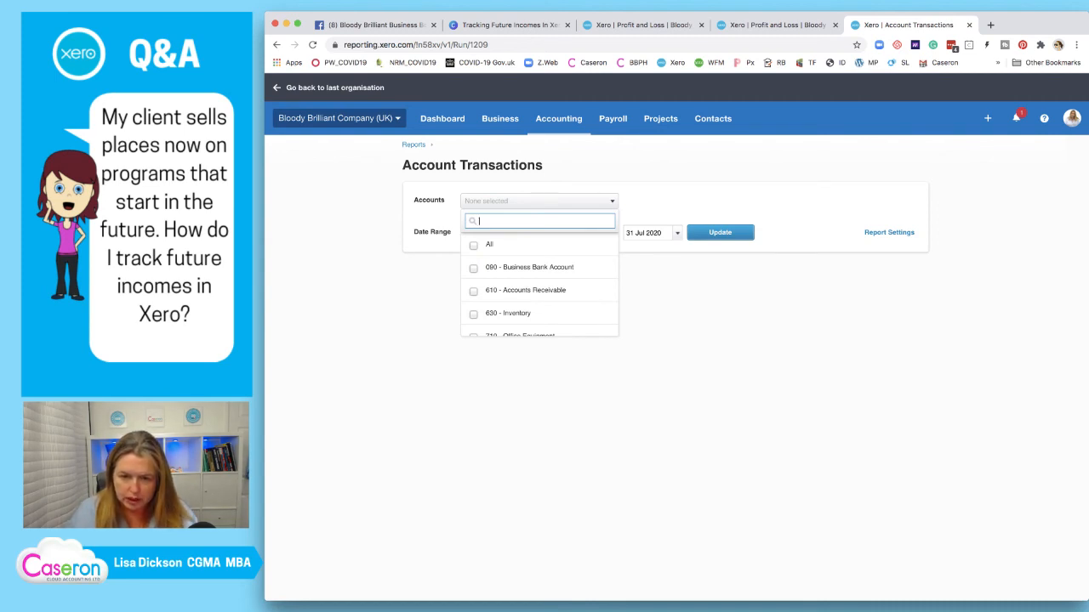
type("21")
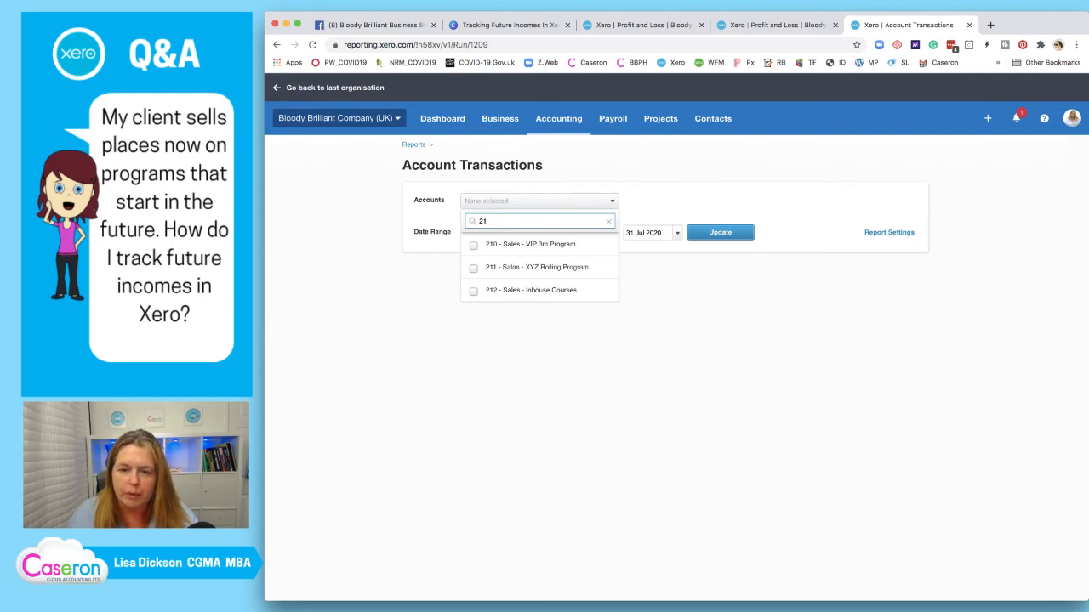
left_click(474, 246)
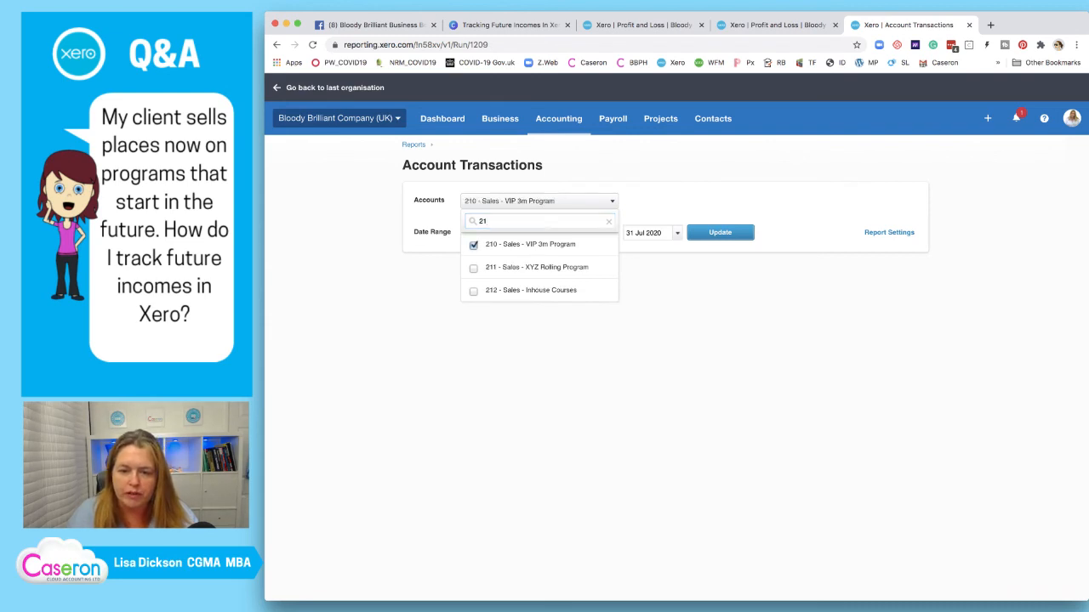
left_click(474, 268)
left_click(474, 290)
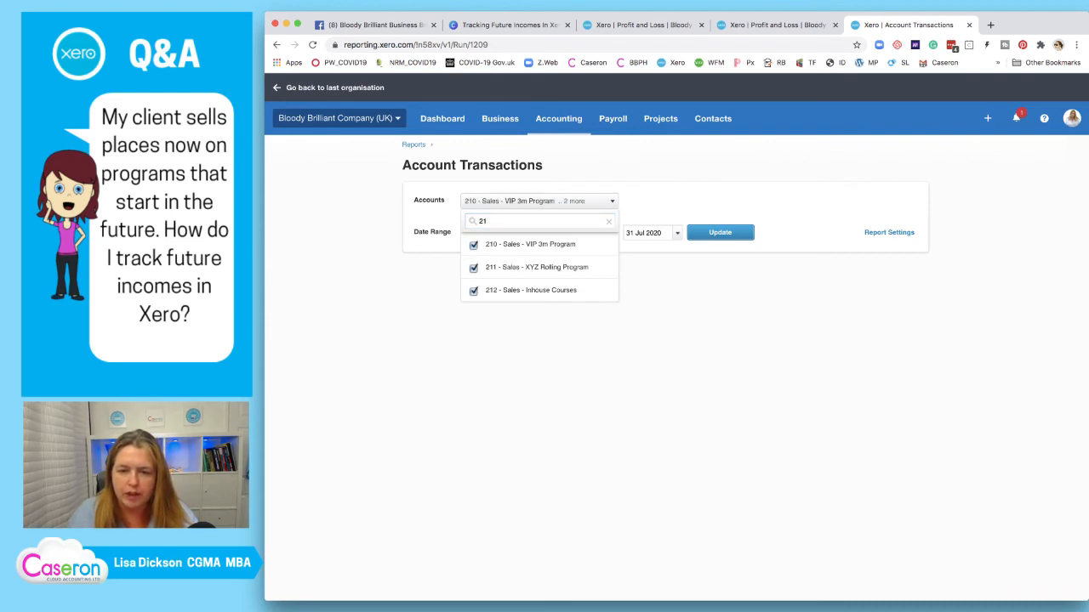
double_click(482, 221)
type("81")
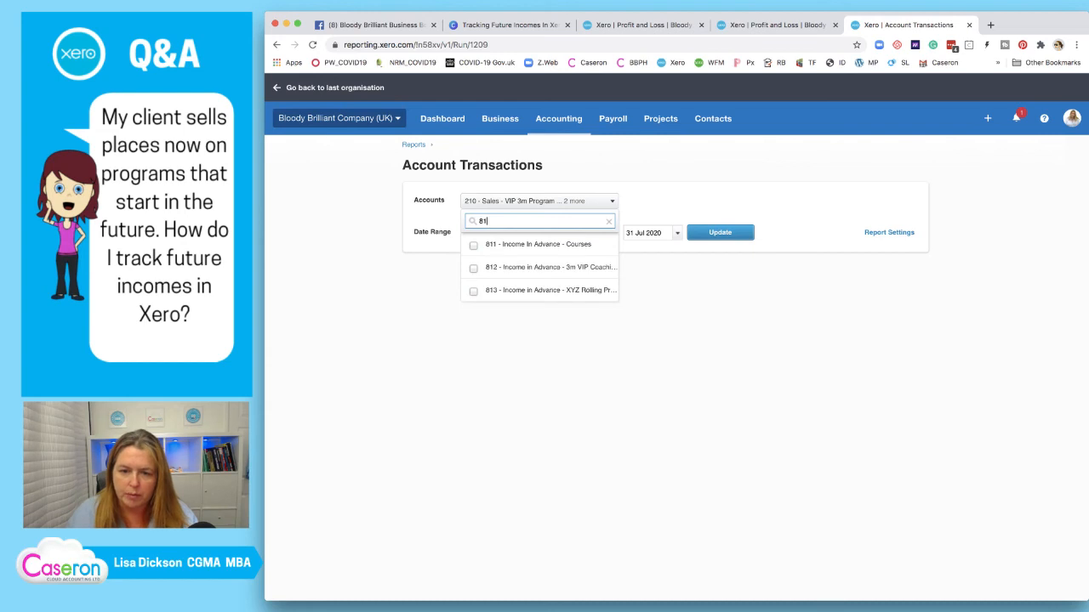
left_click(474, 246)
left_click(473, 269)
left_click(473, 291)
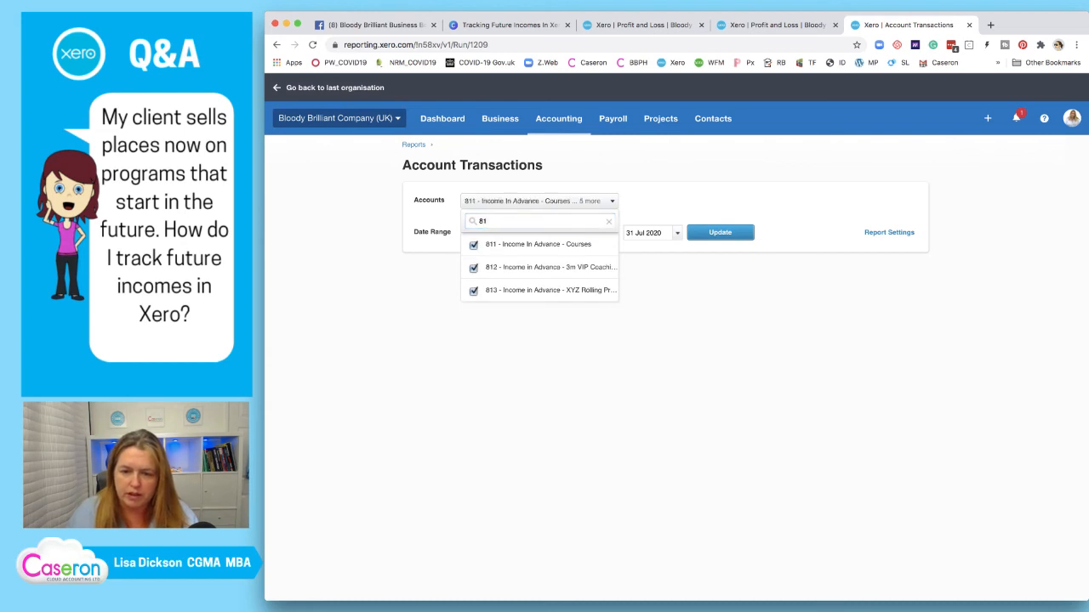
left_click(435, 298)
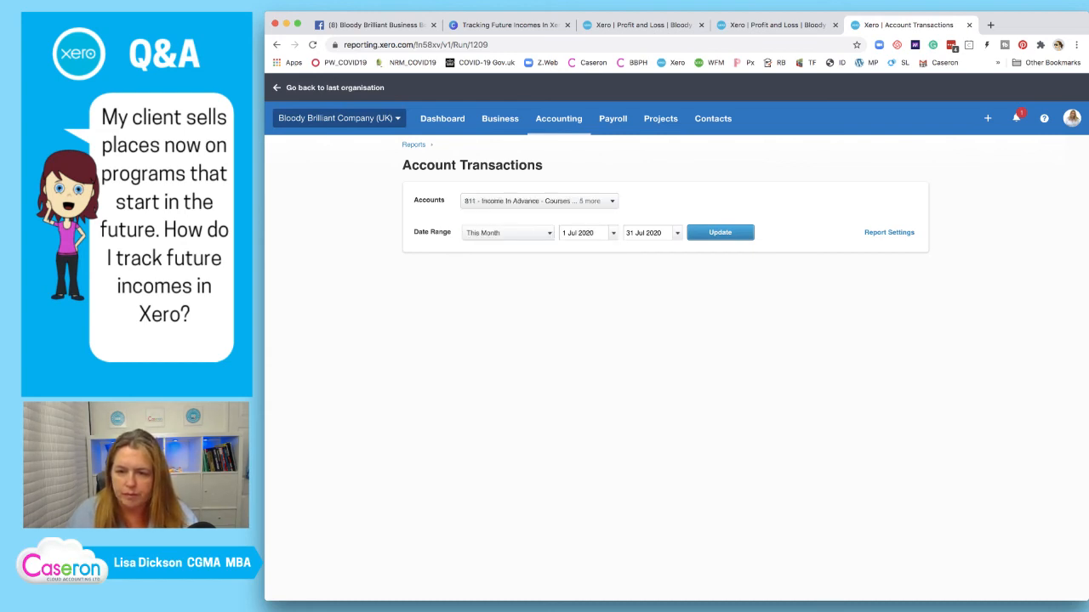
Set the report end date to 31 Dec 2021 and run it
left_click(662, 233)
key("BackSpace")
key("BackSpace")
key("BackSpace")
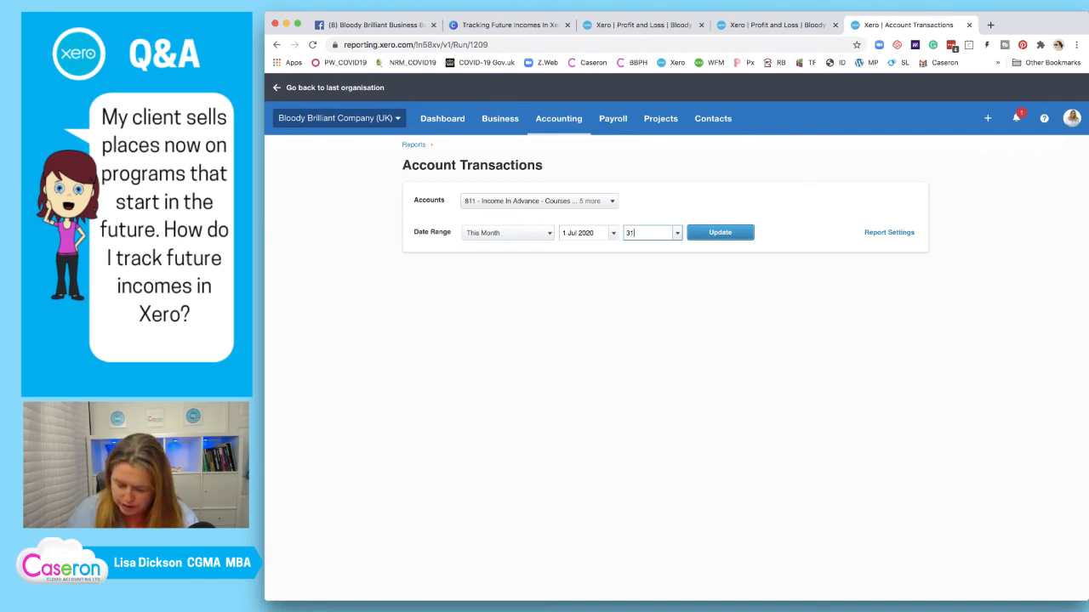
type("dec")
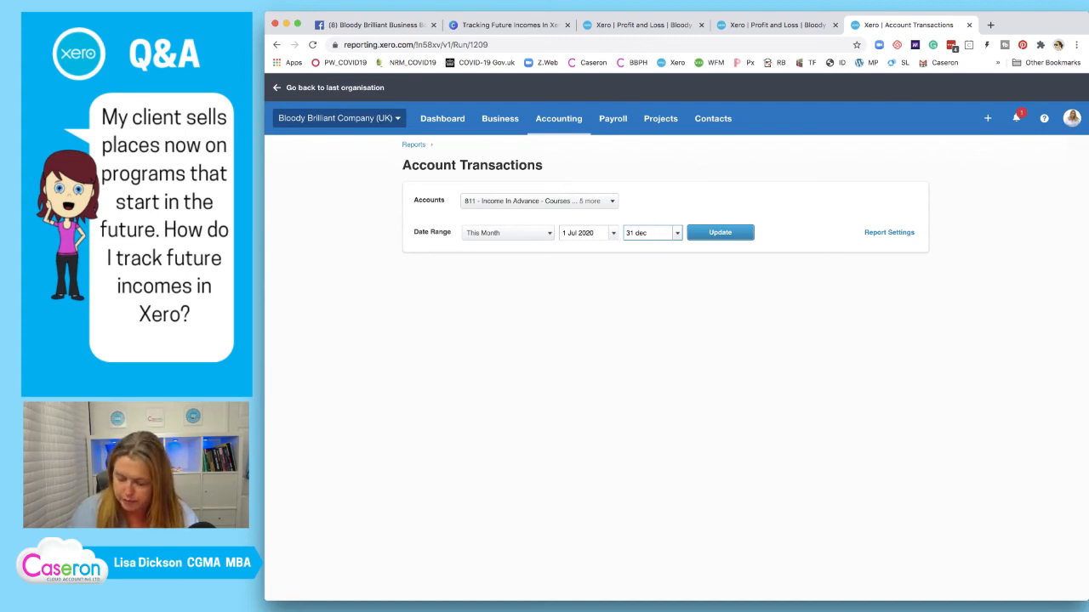
type("2021")
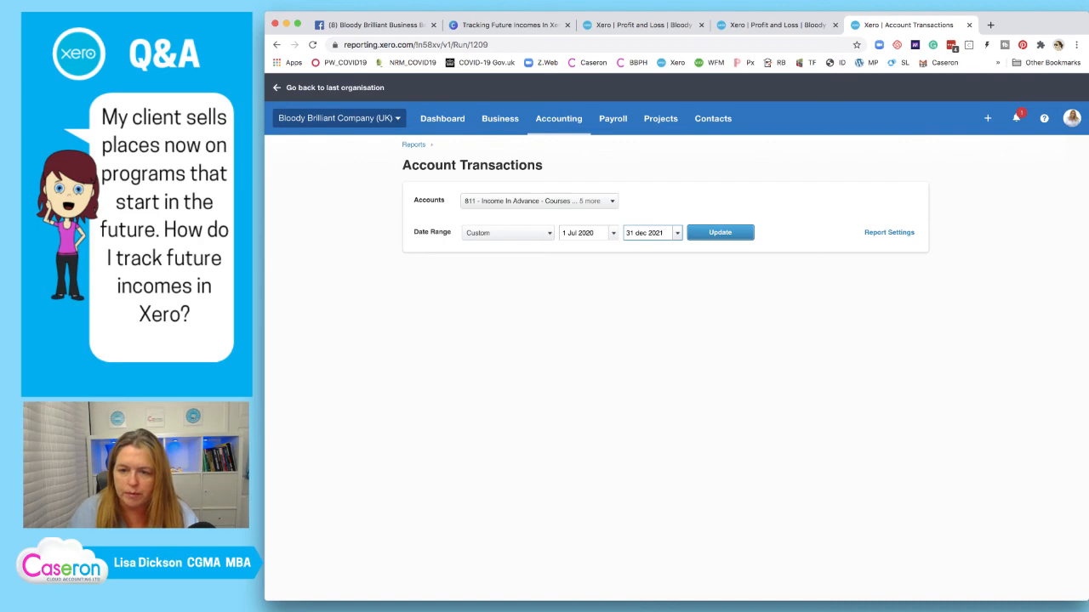
key("Tab")
key("Return")
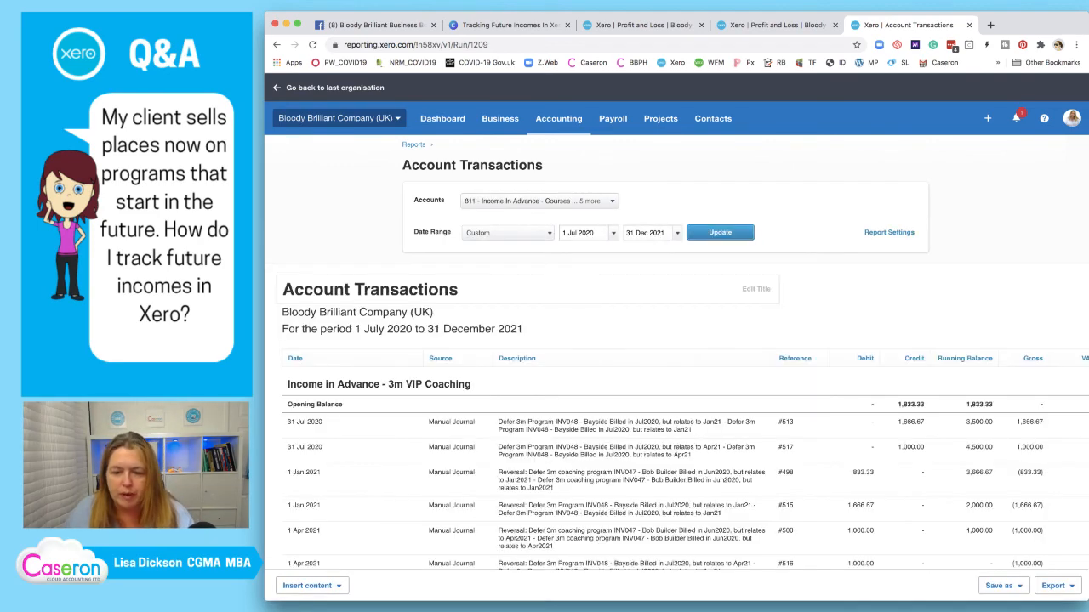
Review the results, with Coaching and Courses closing at nil, and expand Report Settings
scroll(630, 296, "down", 3)
scroll(629, 296, "down", 4)
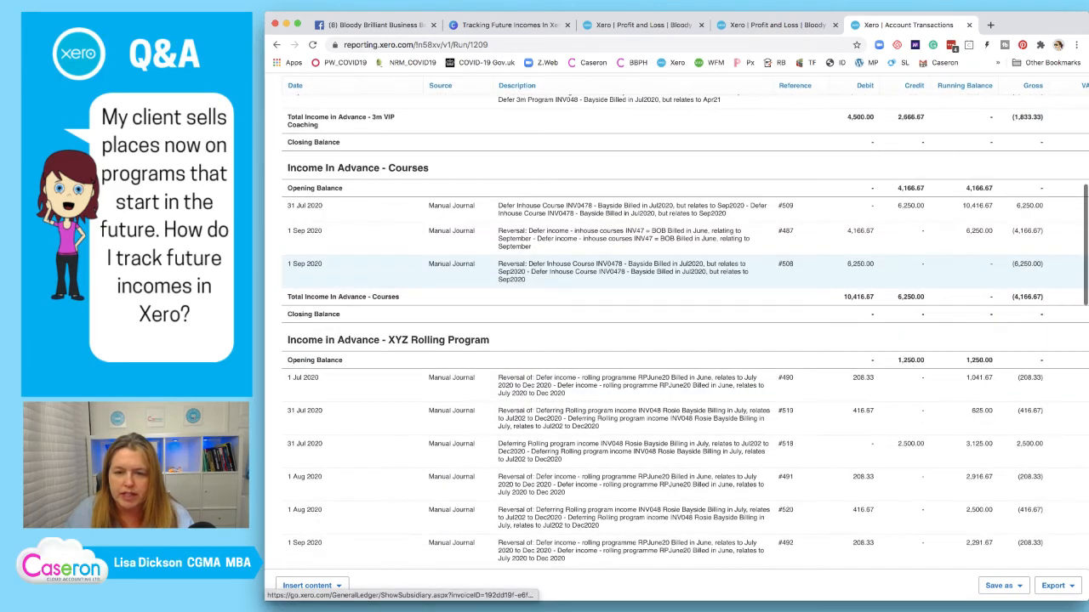
scroll(629, 296, "up", 2)
scroll(629, 340, "up", 5)
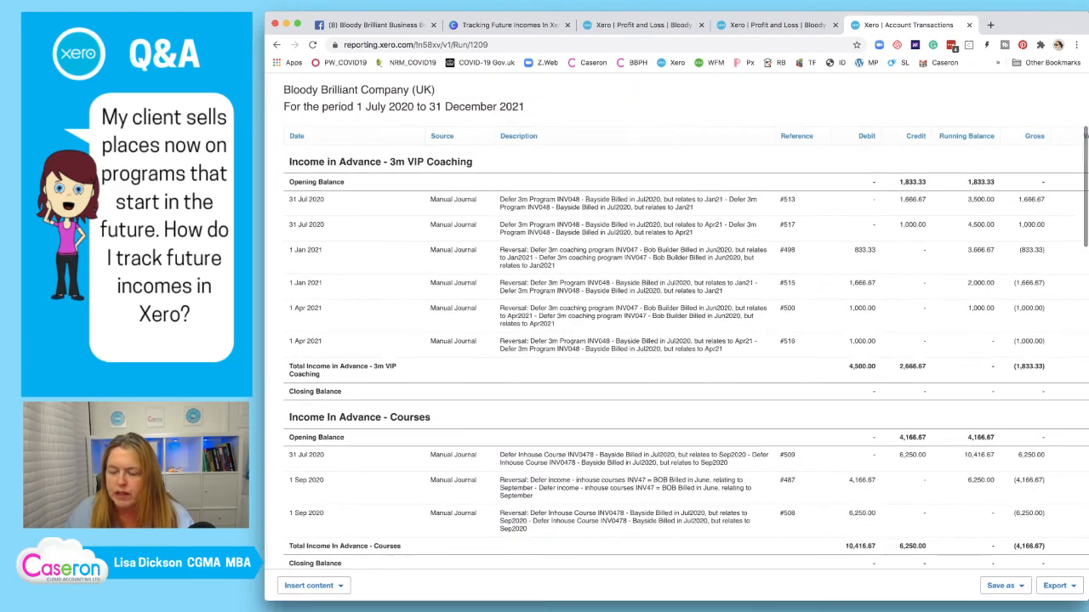
scroll(629, 341, "up", 3)
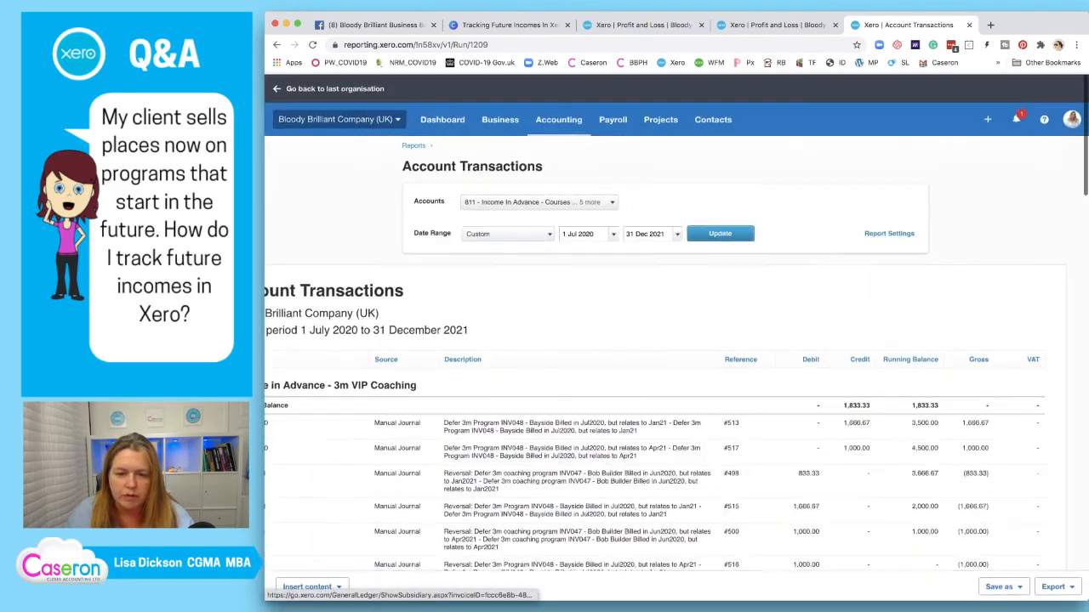
scroll(629, 341, "down", 3)
scroll(629, 371, "down", 2)
scroll(629, 371, "up", 1)
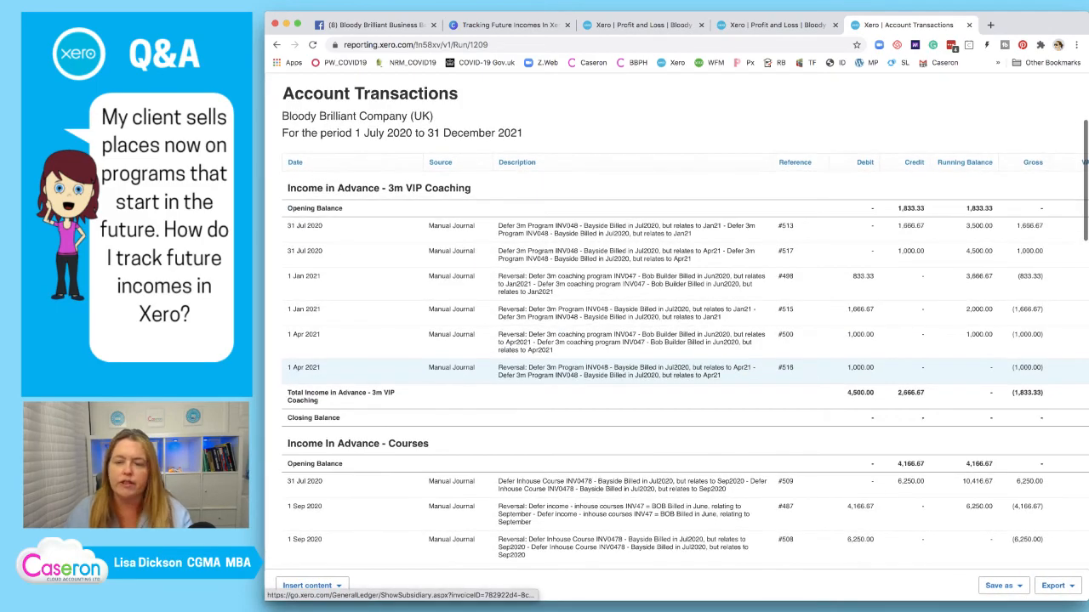
scroll(630, 374, "down", 2)
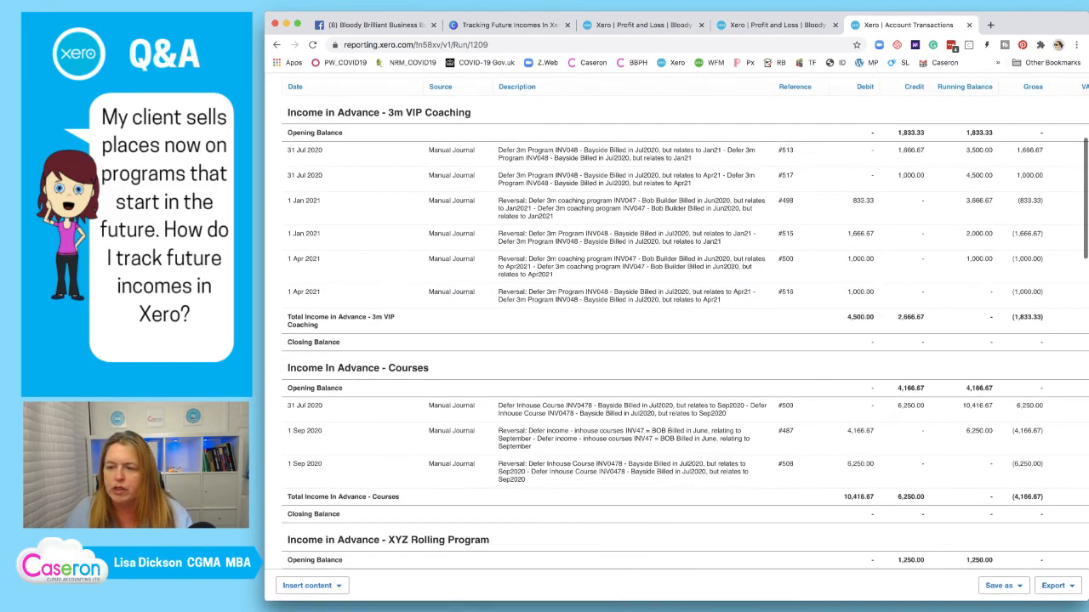
scroll(629, 374, "up", 5)
scroll(629, 417, "up", 2)
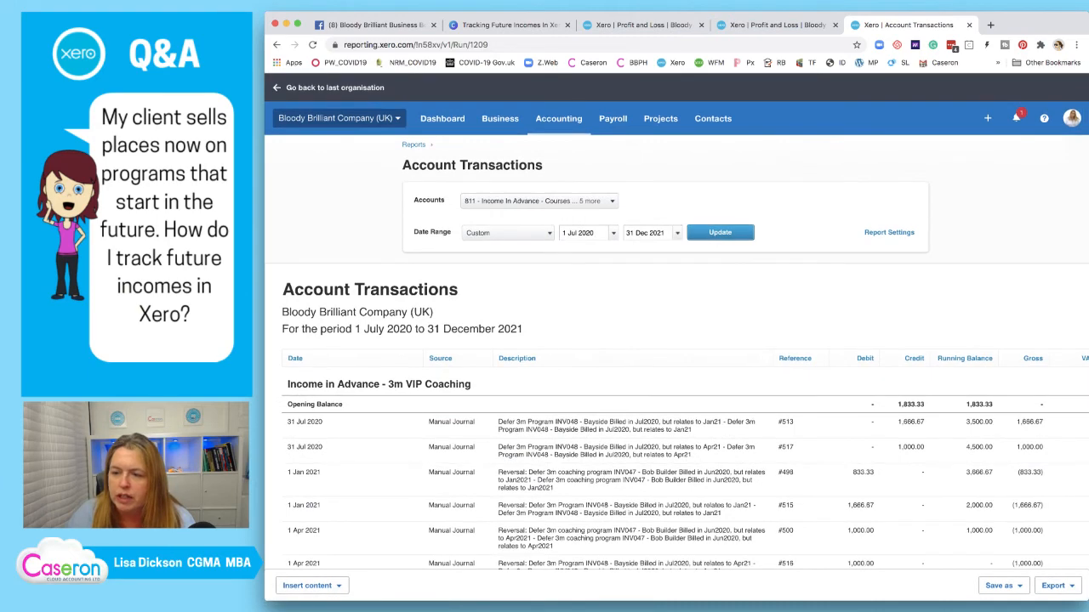
left_click(890, 233)
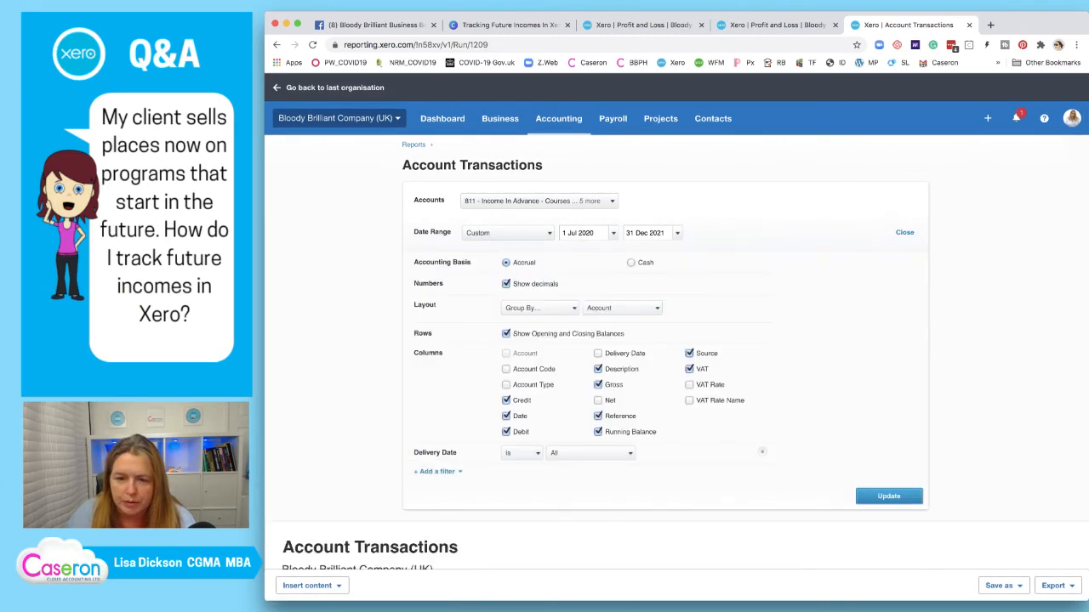
Group the Account Transactions report by Delivery Date and update it
left_click(622, 308)
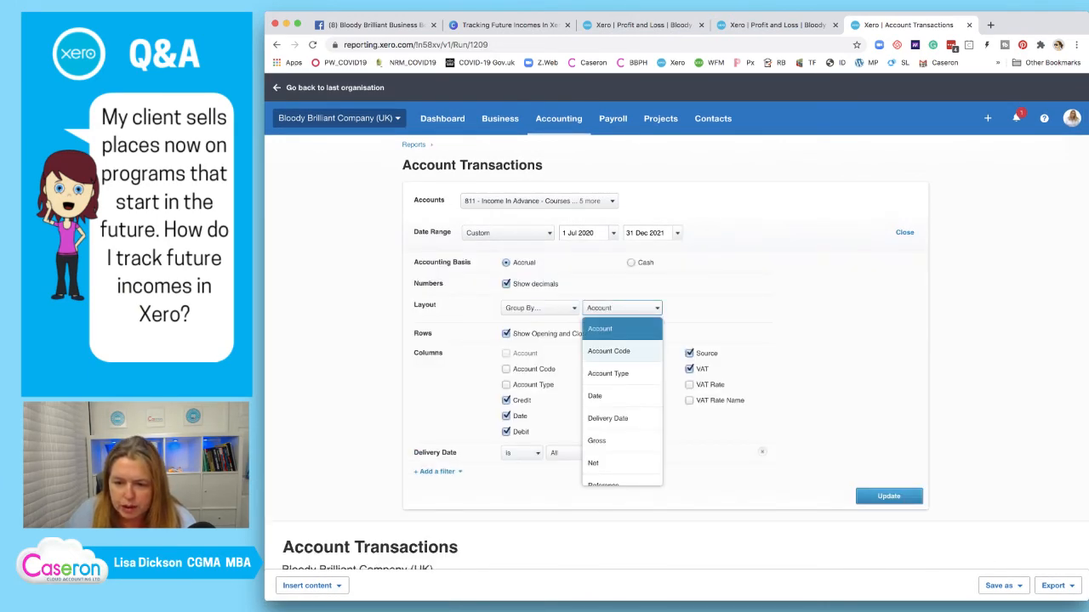
scroll(621, 362, "down", 3)
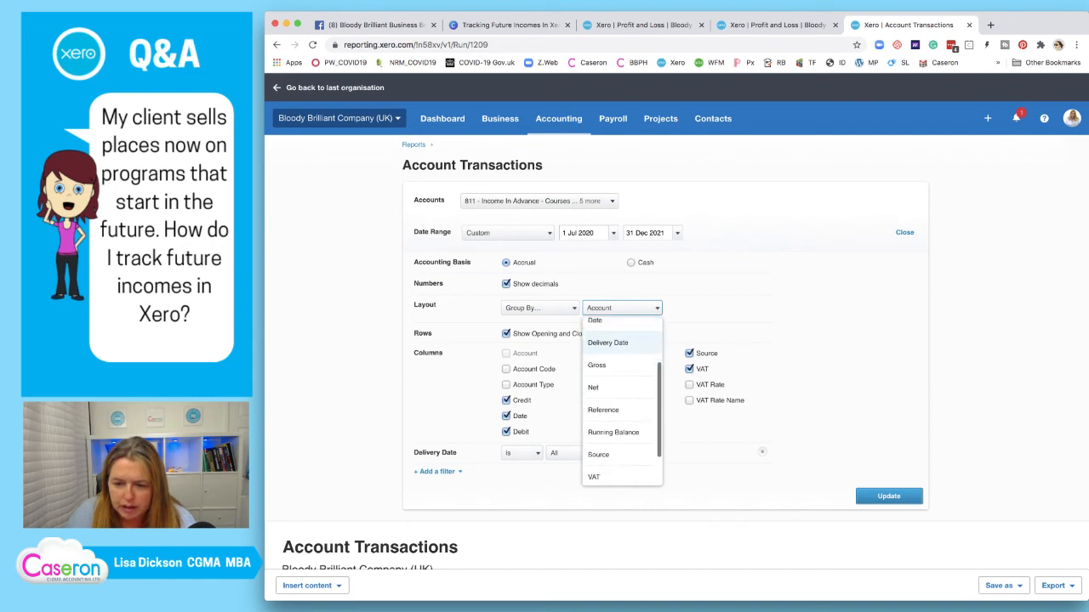
scroll(621, 362, "up", 2)
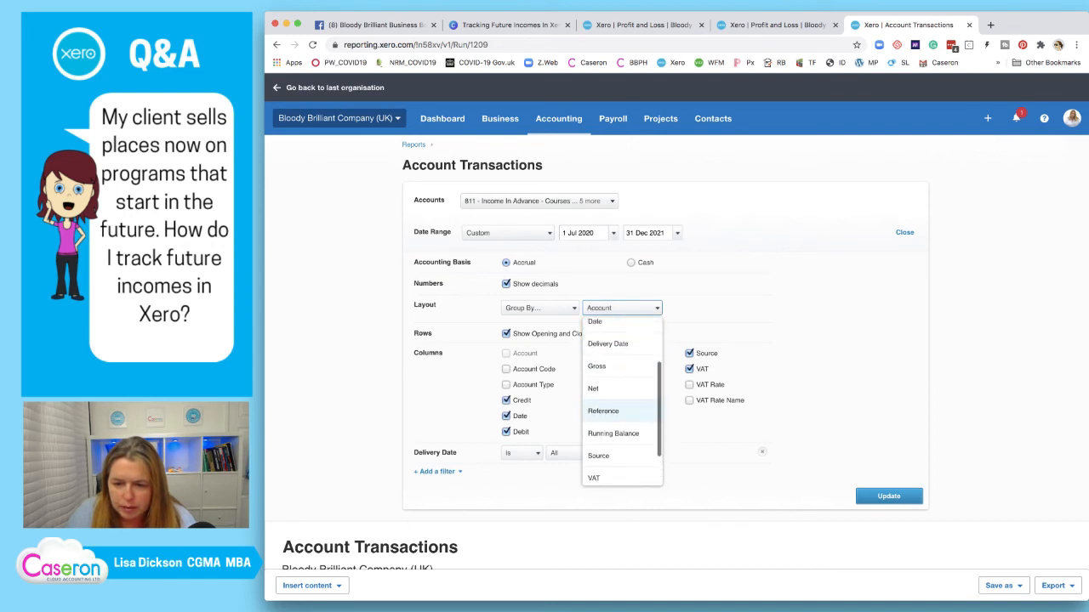
left_click(608, 332)
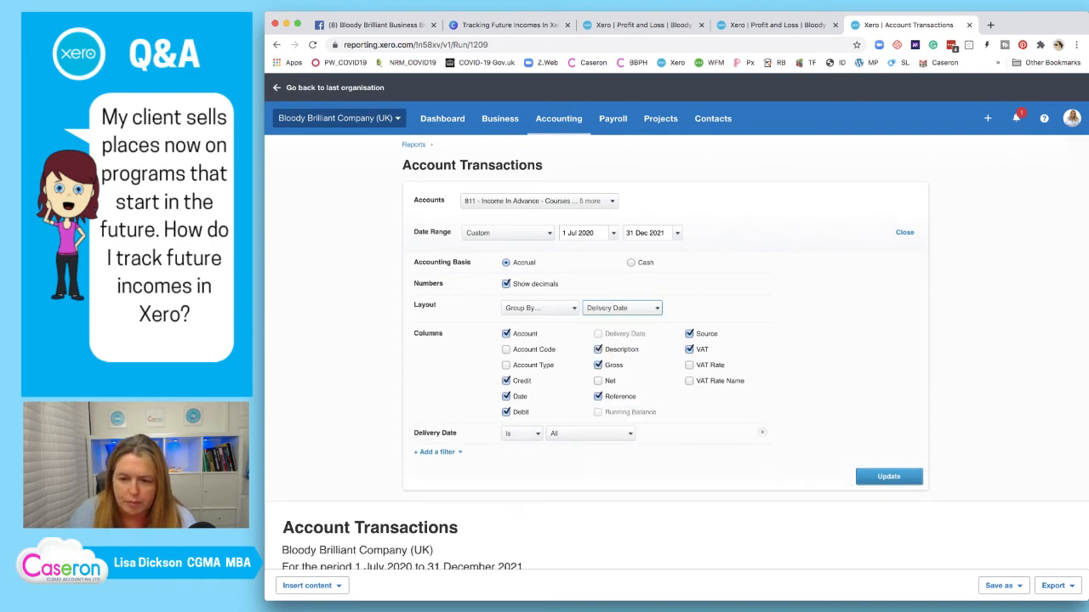
scroll(889, 425, "down", 1)
left_click(888, 417)
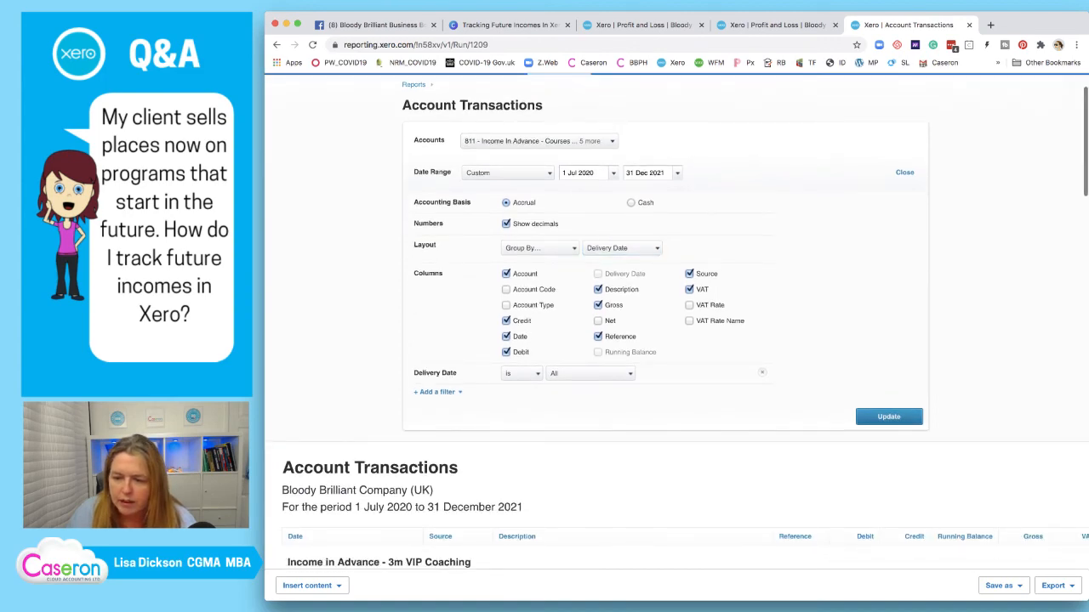
scroll(680, 425, "down", 3)
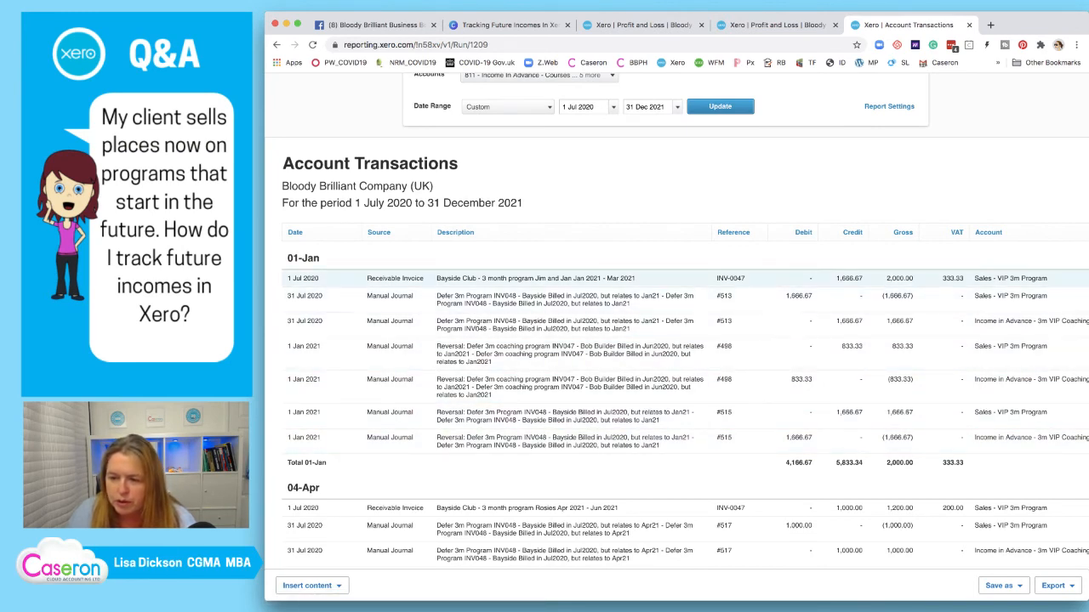
scroll(676, 415, "up", 1)
Move the report start date back to 1 Jun 2020 so the 30 Jun 2020 transactions appear
left_click(614, 119)
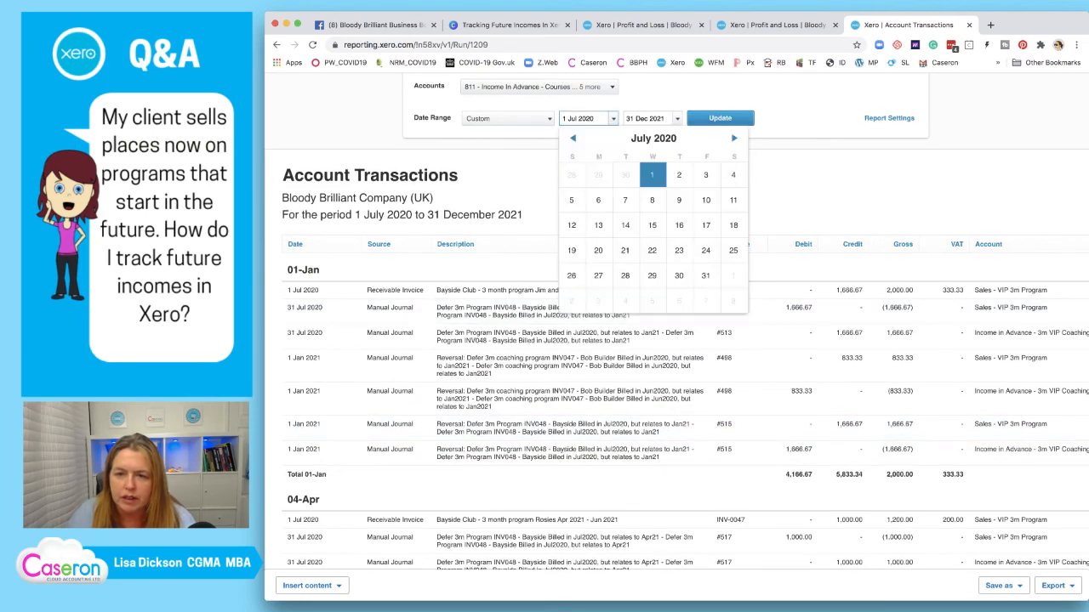
left_click(572, 138)
left_click(598, 174)
left_click(720, 118)
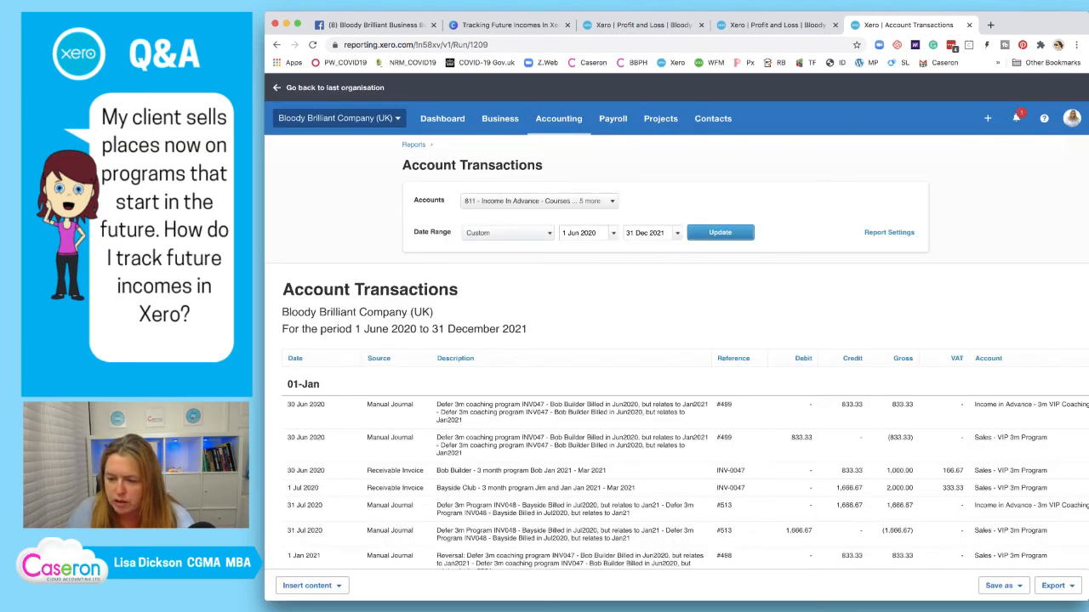
scroll(676, 330, "down", 3)
scroll(677, 330, "down", 2)
scroll(676, 330, "up", 1)
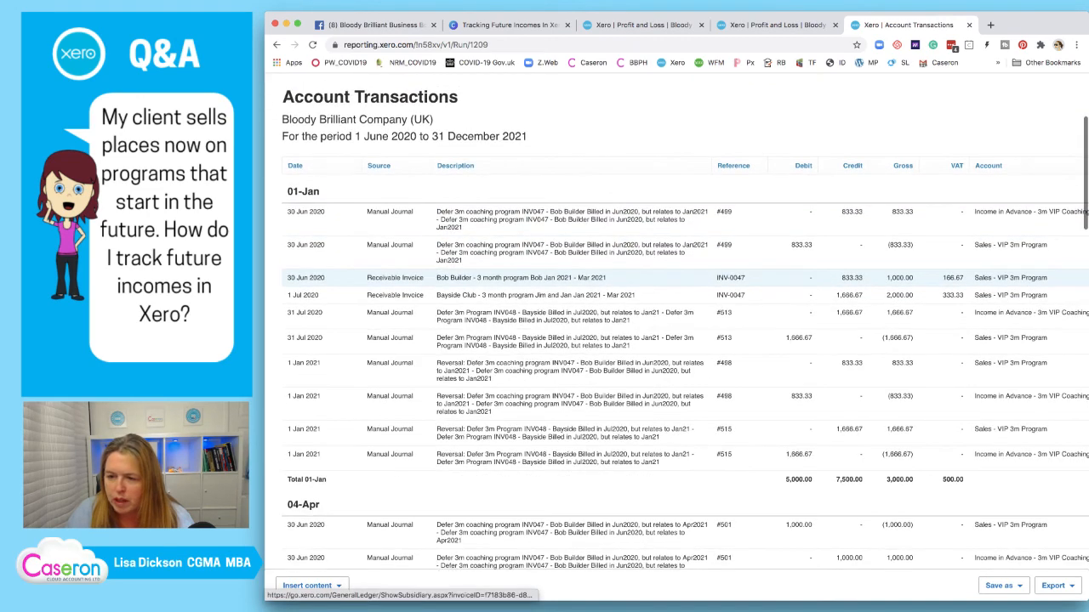
scroll(676, 330, "up", 1)
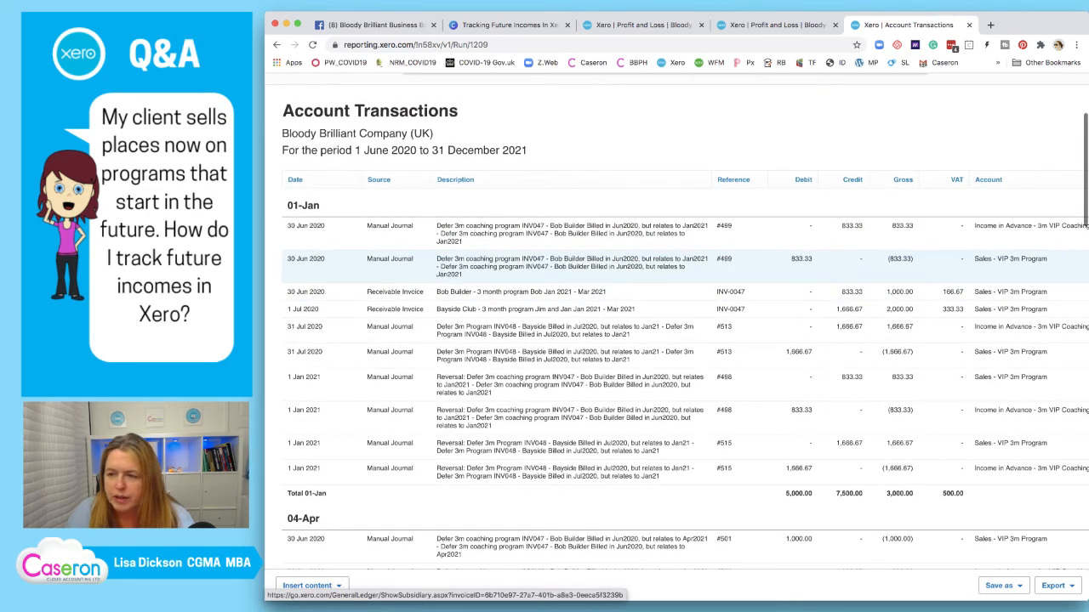
scroll(676, 330, "right", 1)
scroll(676, 330, "right", 2)
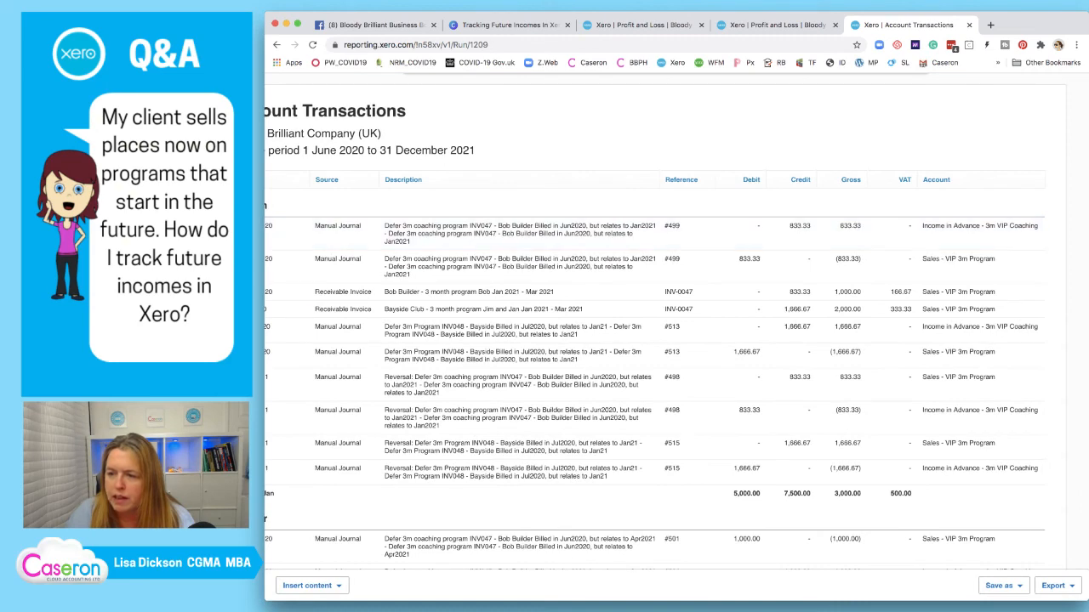
scroll(676, 330, "up", 1)
scroll(676, 330, "up", 5)
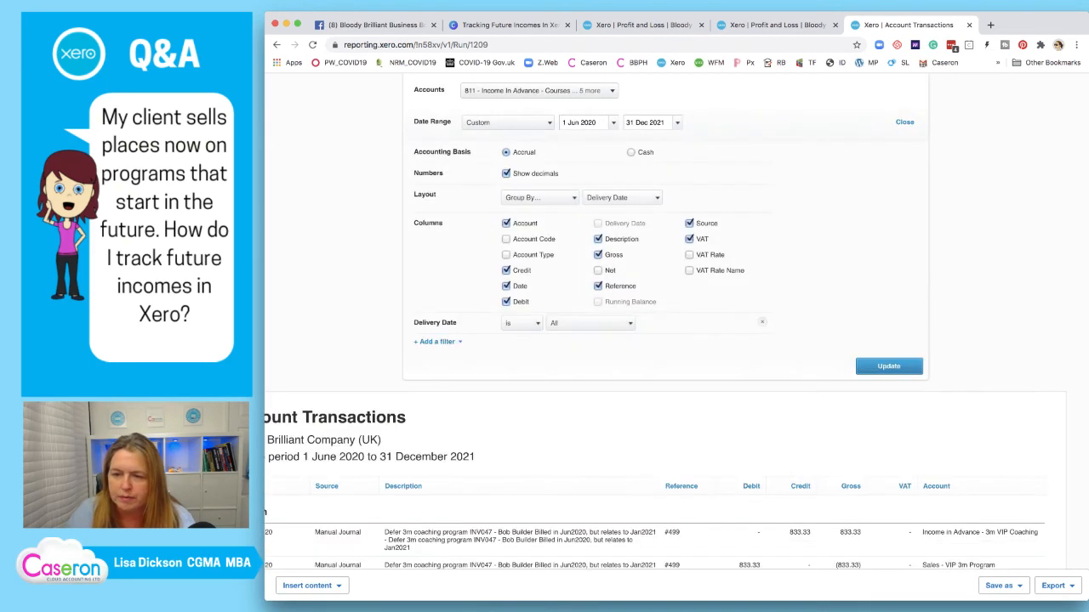
left_click(889, 366)
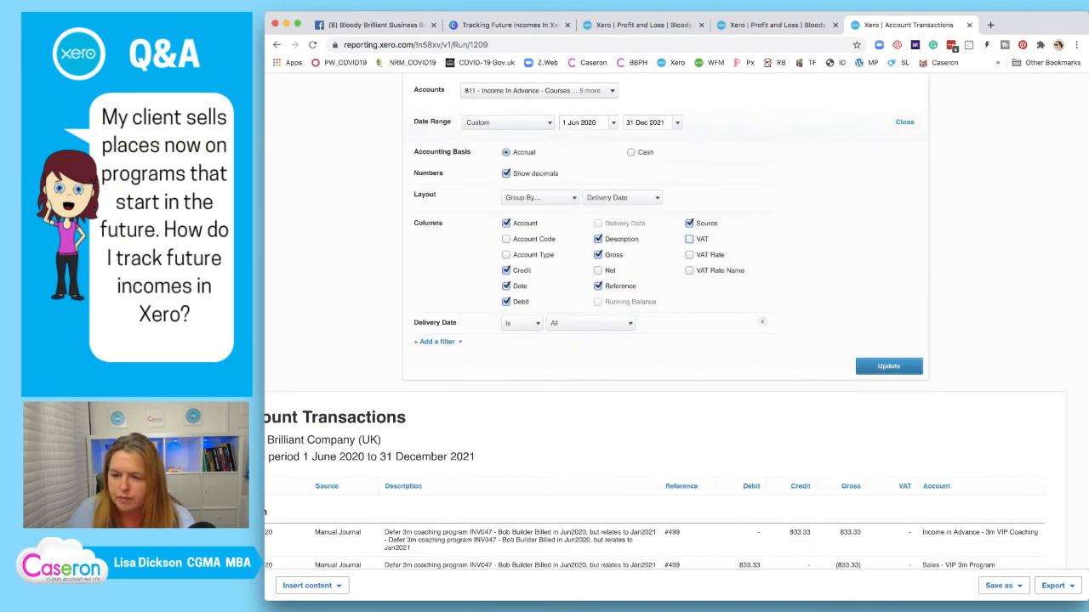
scroll(663, 230, "down", 3)
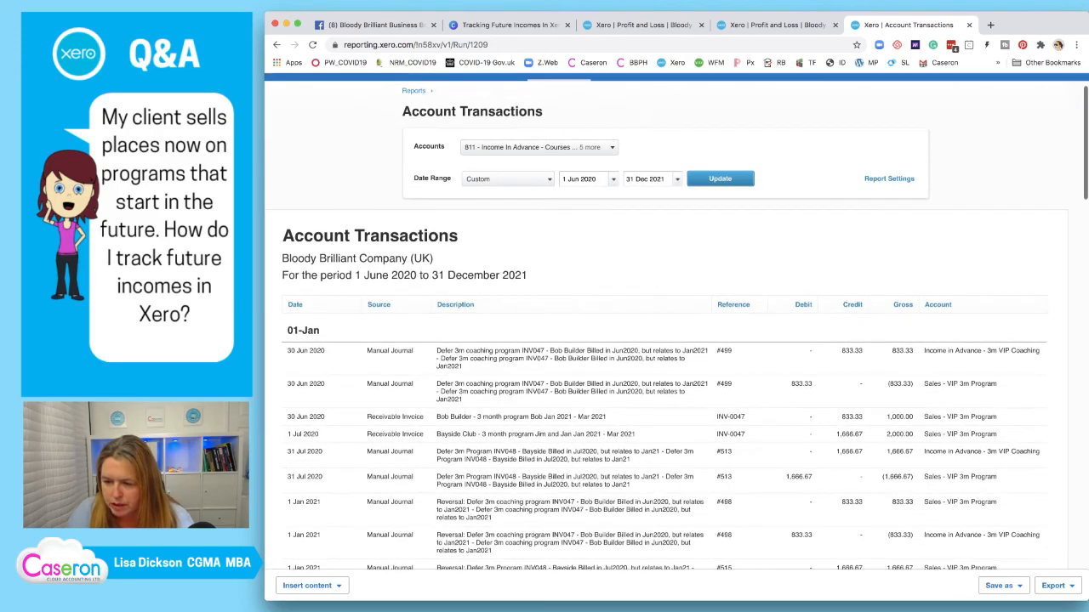
scroll(663, 243, "down", 2)
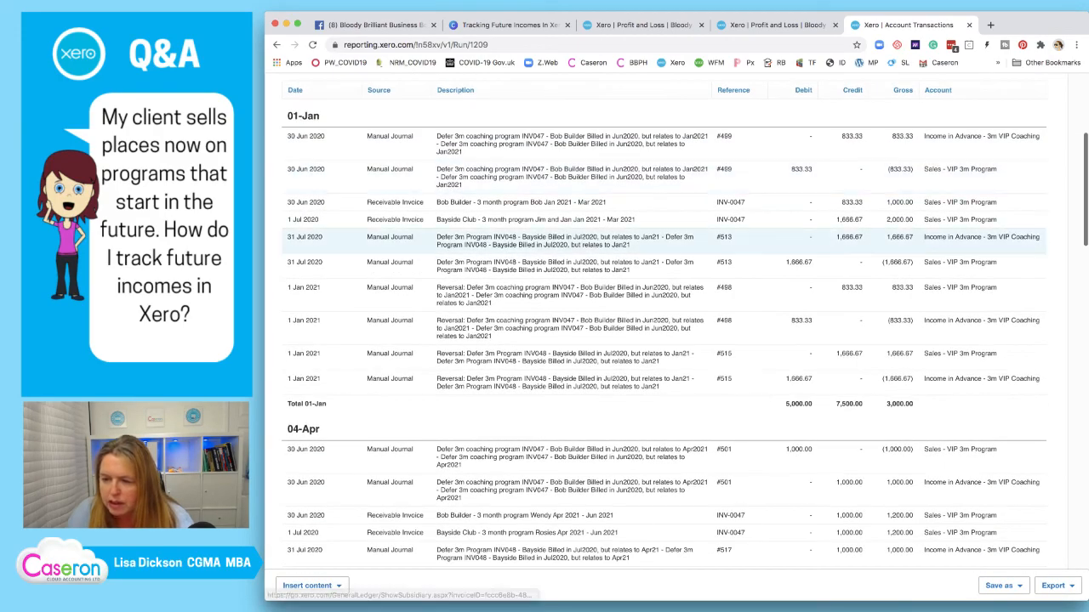
scroll(663, 245, "up", 2)
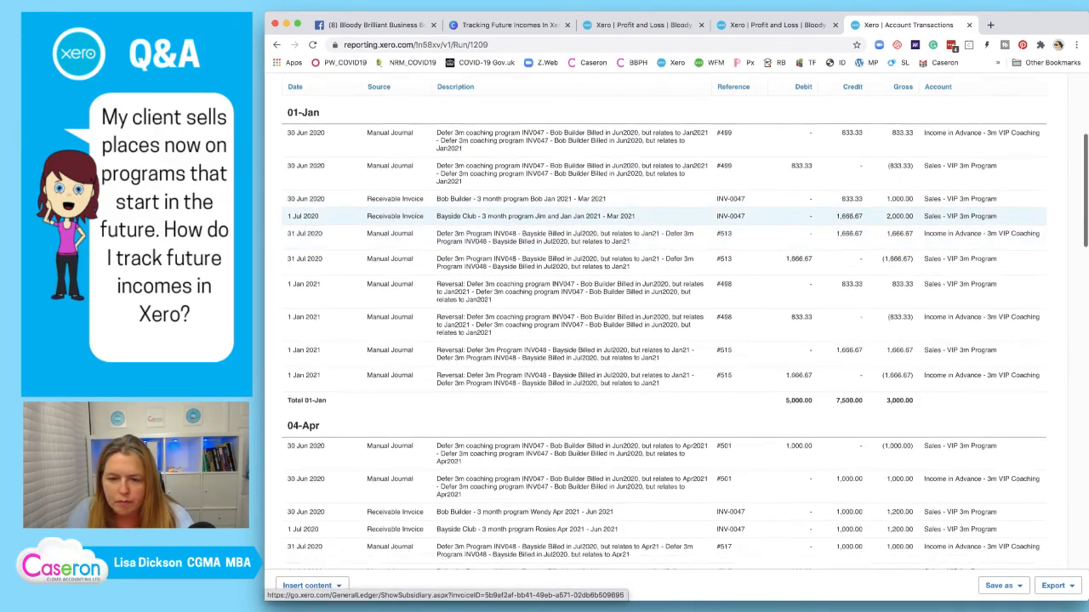
scroll(664, 245, "down", 3)
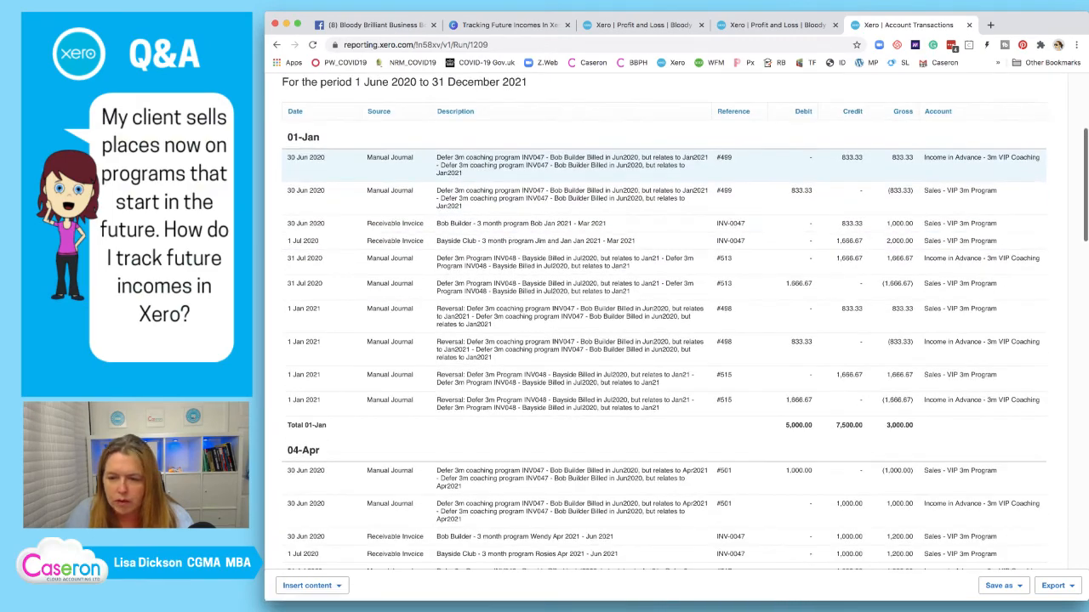
scroll(663, 245, "down", 6)
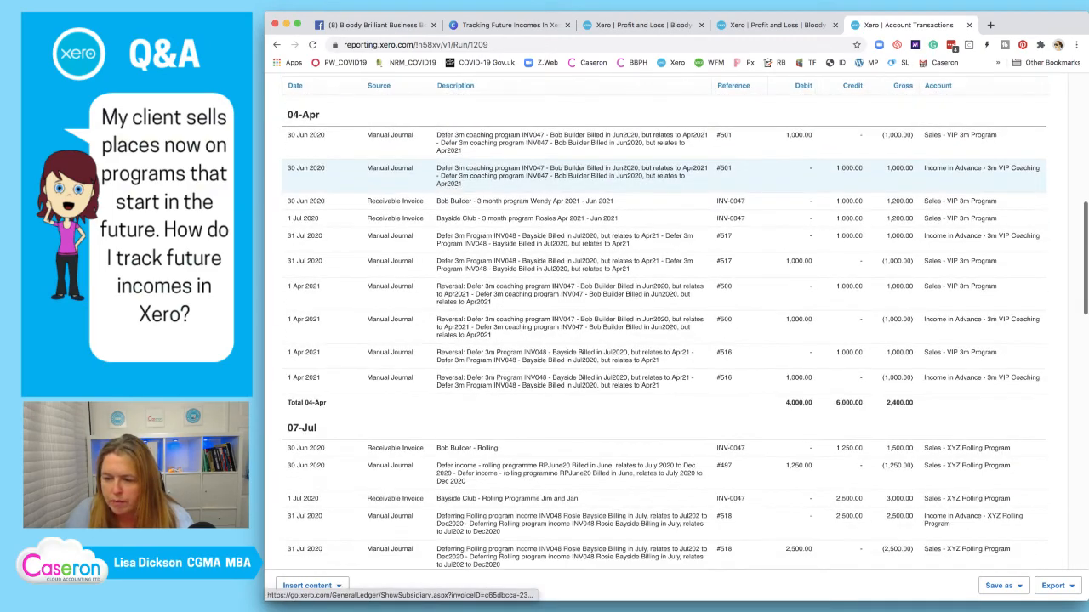
scroll(664, 213, "down", 4)
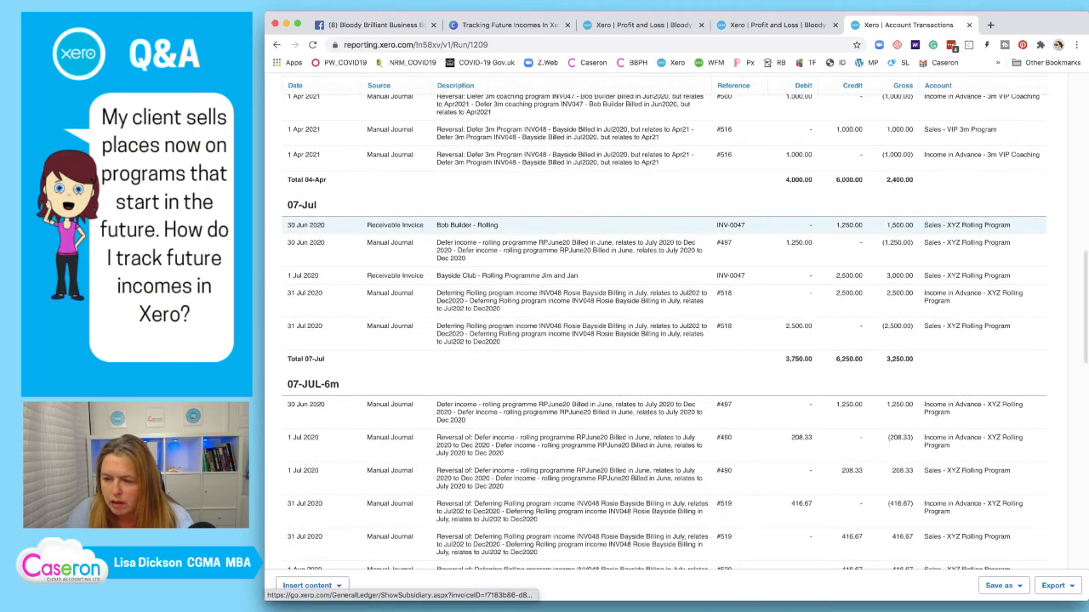
scroll(663, 221, "up", 2)
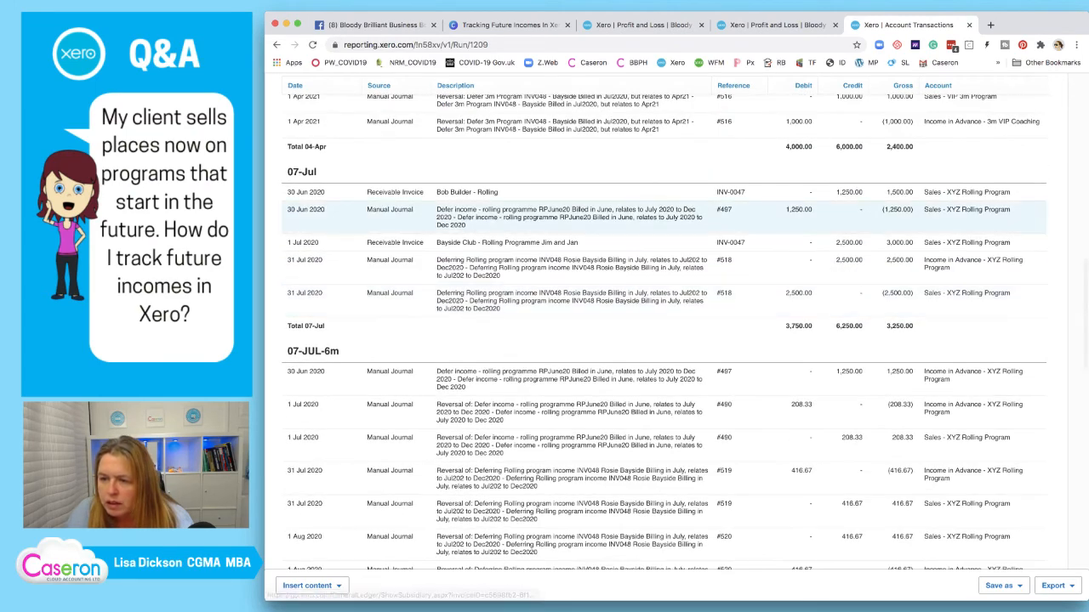
scroll(664, 229, "up", 2)
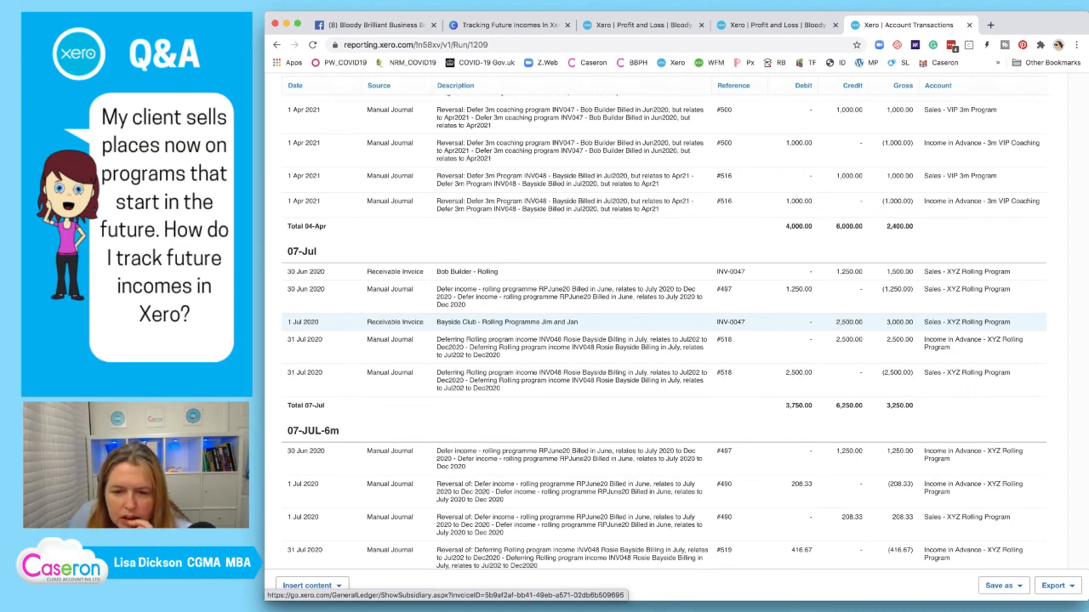
scroll(655, 332, "up", 1)
scroll(596, 324, "down", 3)
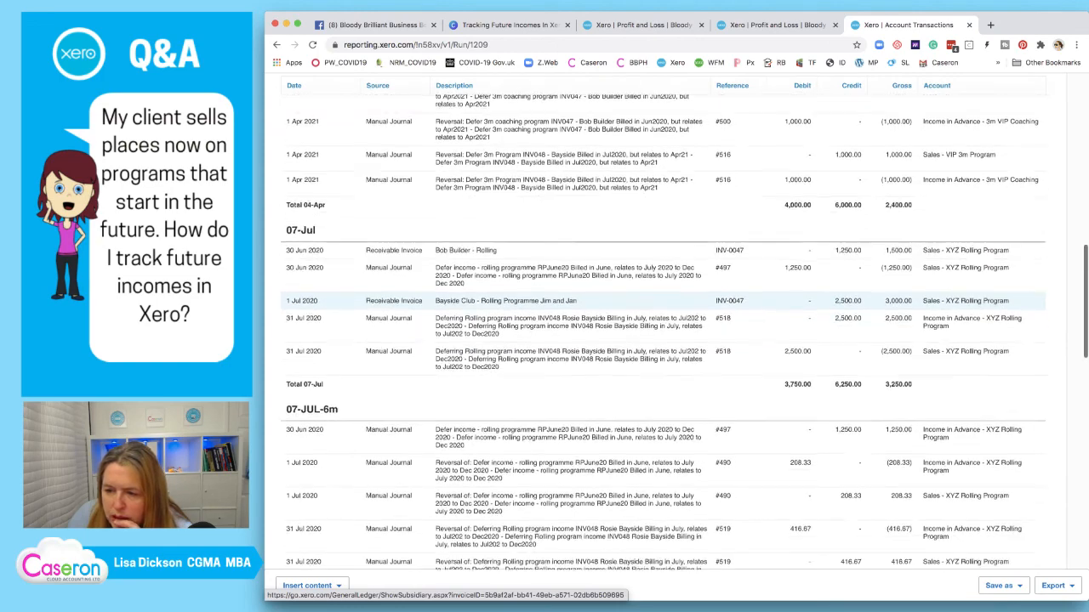
scroll(595, 323, "up", 1)
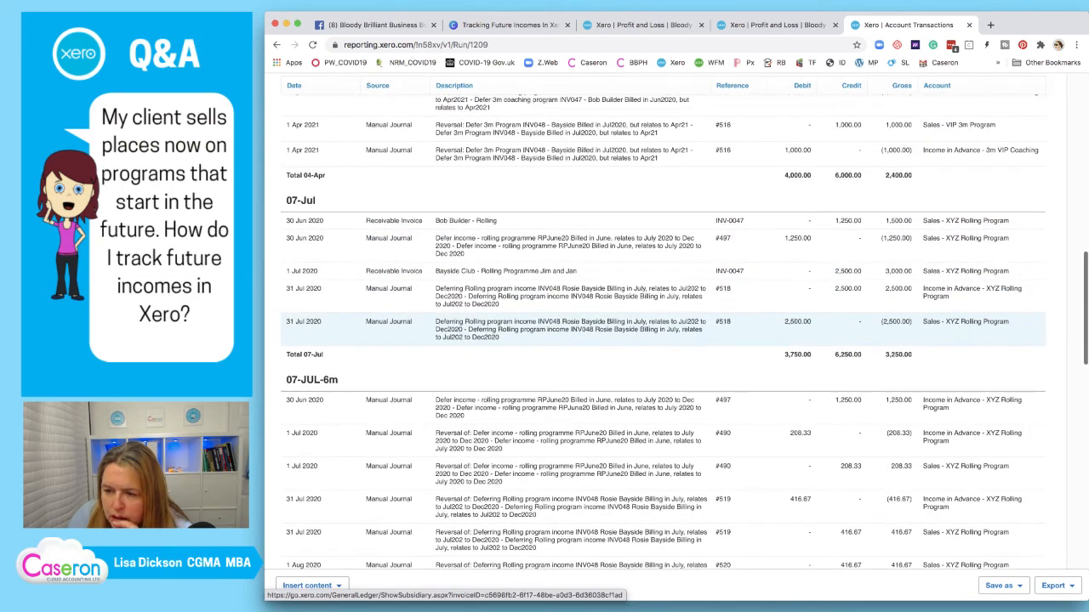
scroll(596, 332, "up", 15)
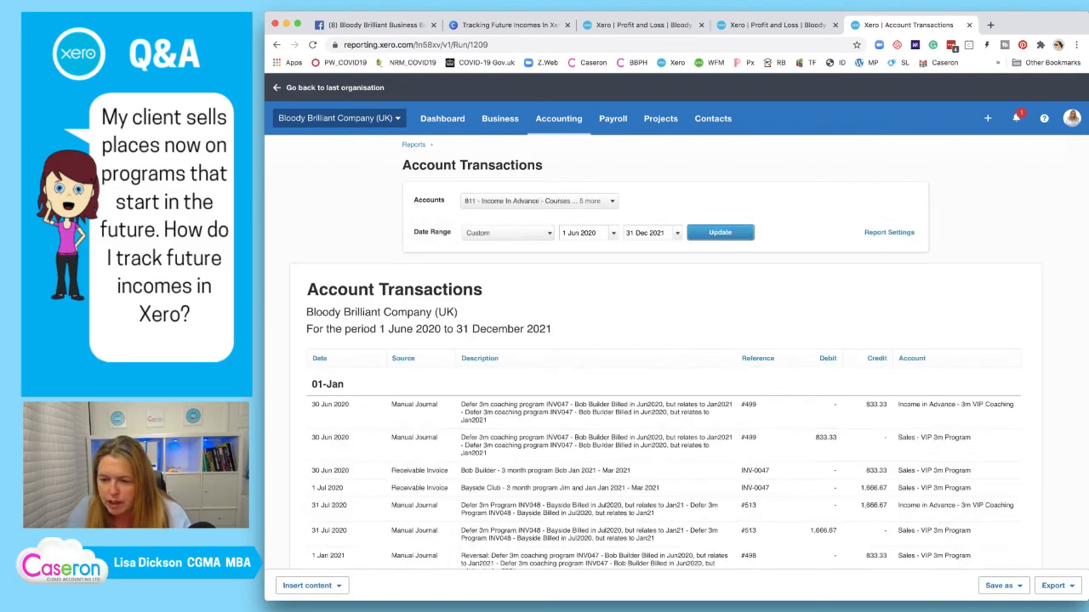
scroll(596, 358, "down", 3)
scroll(595, 306, "down", 4)
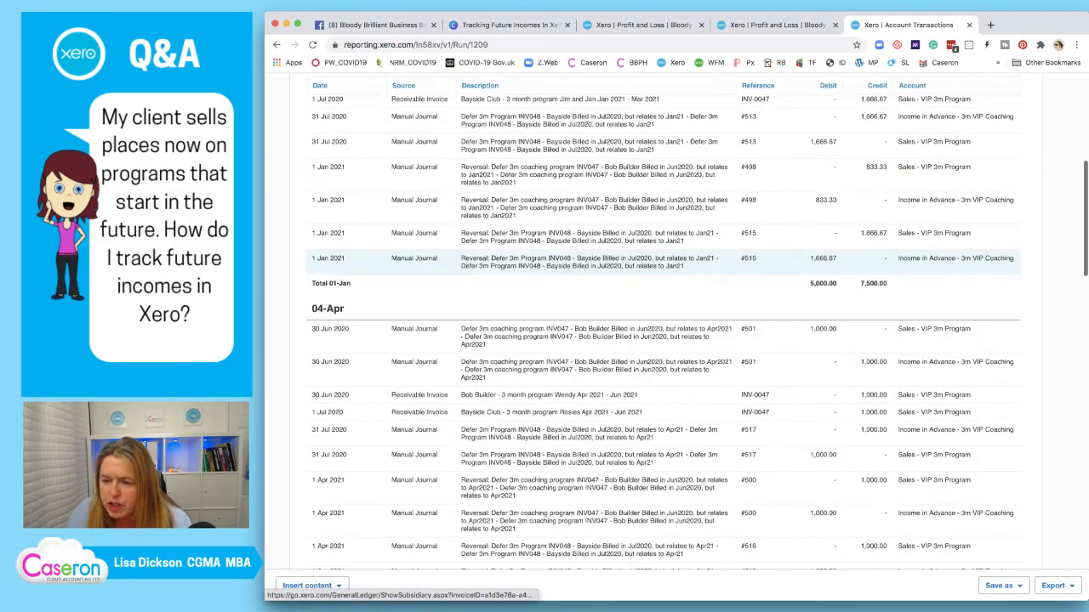
scroll(596, 352, "down", 5)
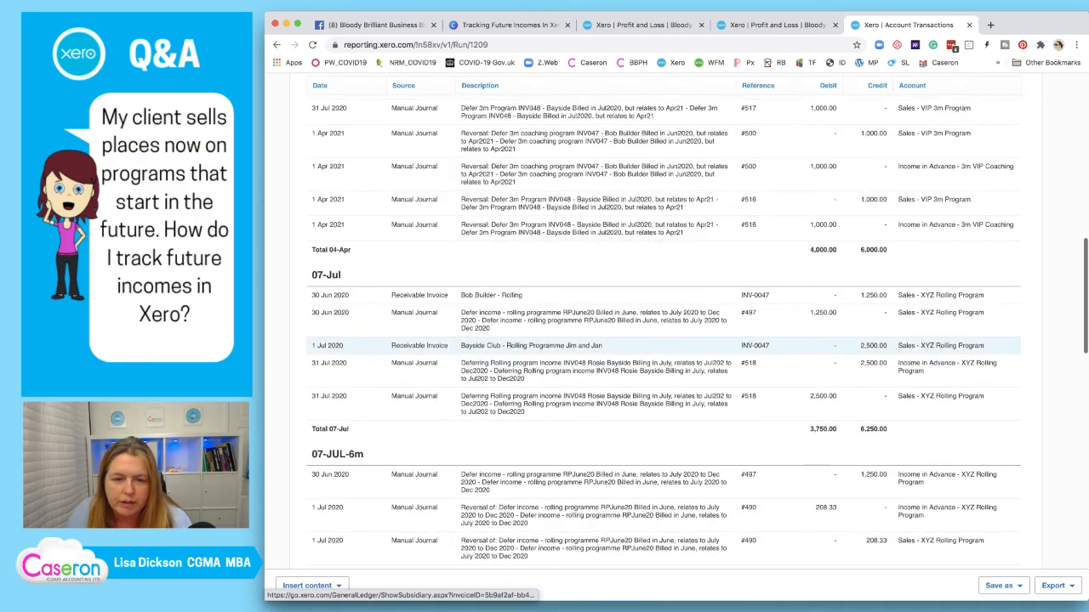
scroll(647, 323, "down", 2)
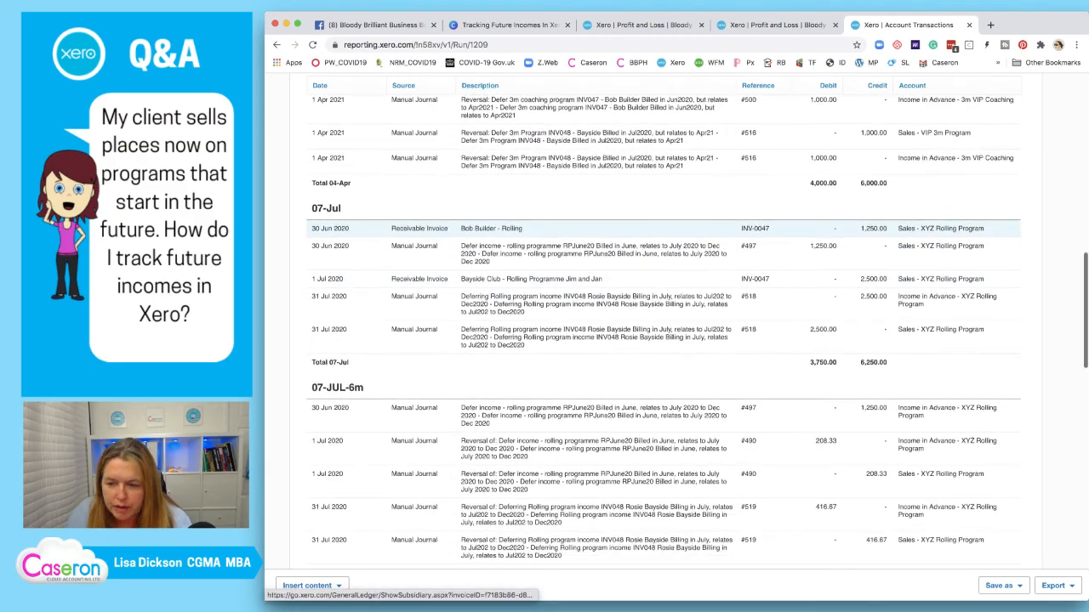
scroll(647, 341, "down", 2)
scroll(647, 340, "down", 10)
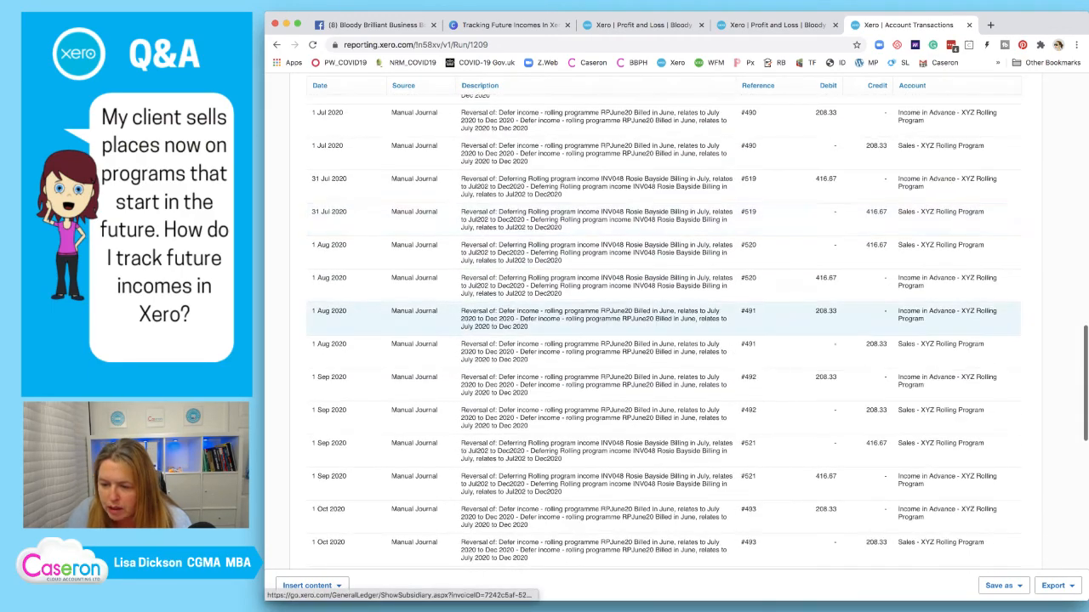
scroll(646, 272, "down", 3)
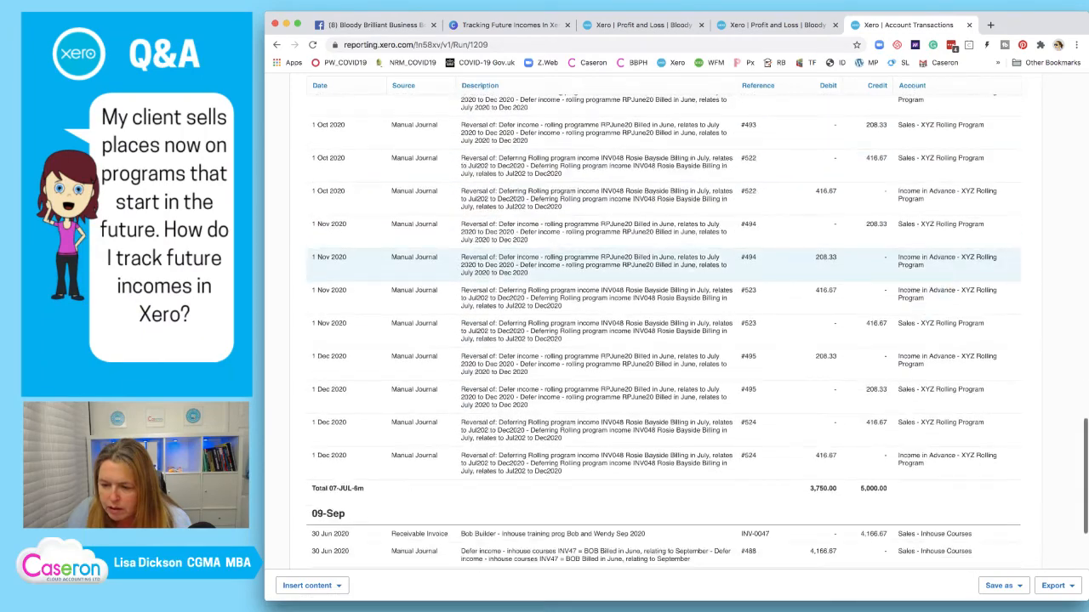
scroll(647, 298, "down", 1)
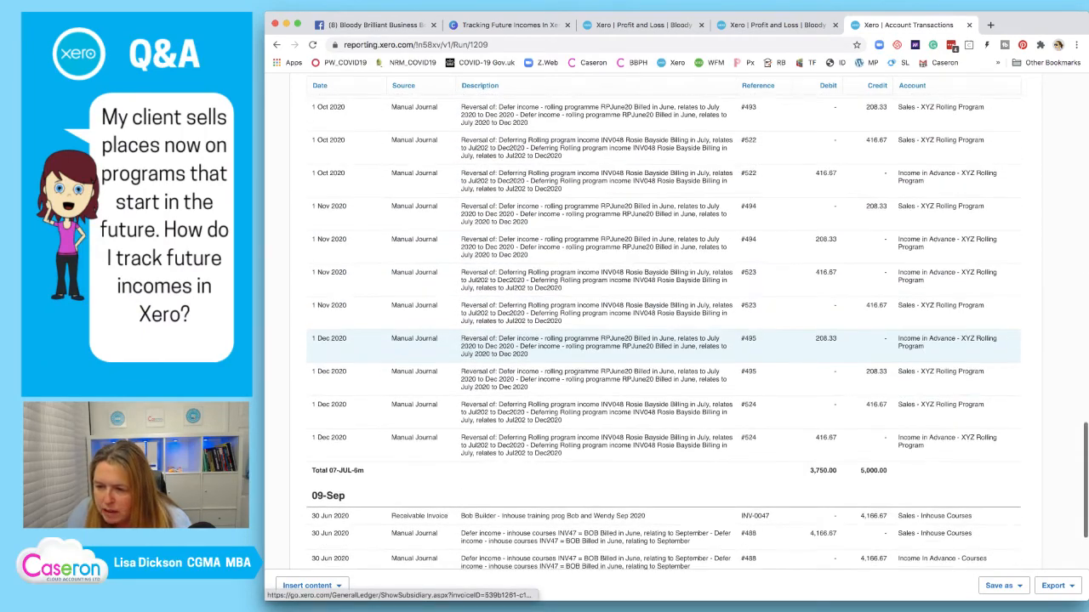
scroll(646, 306, "up", 1)
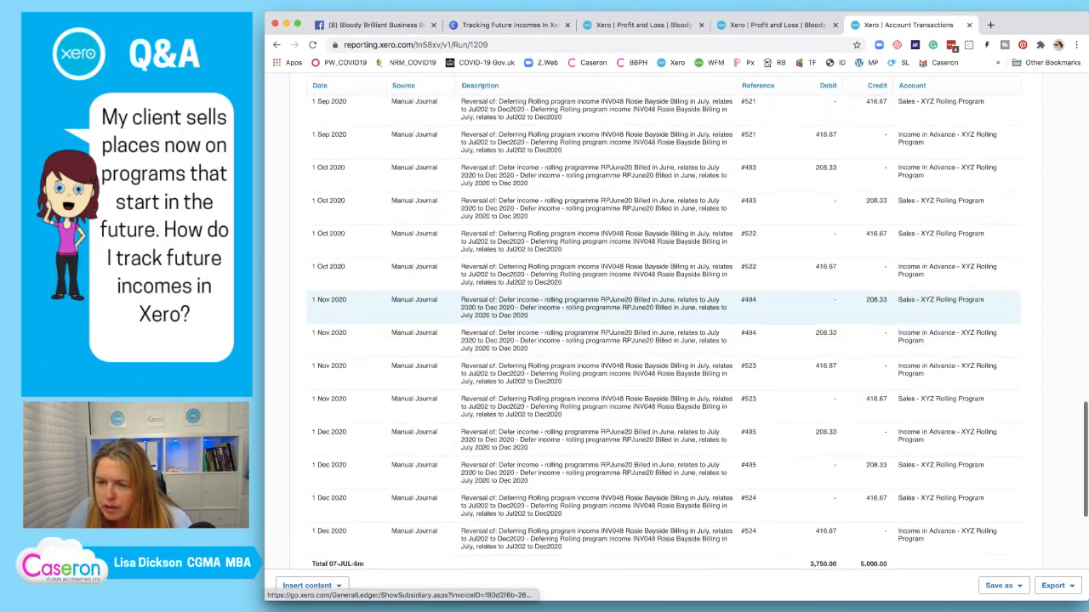
scroll(647, 340, "up", 6)
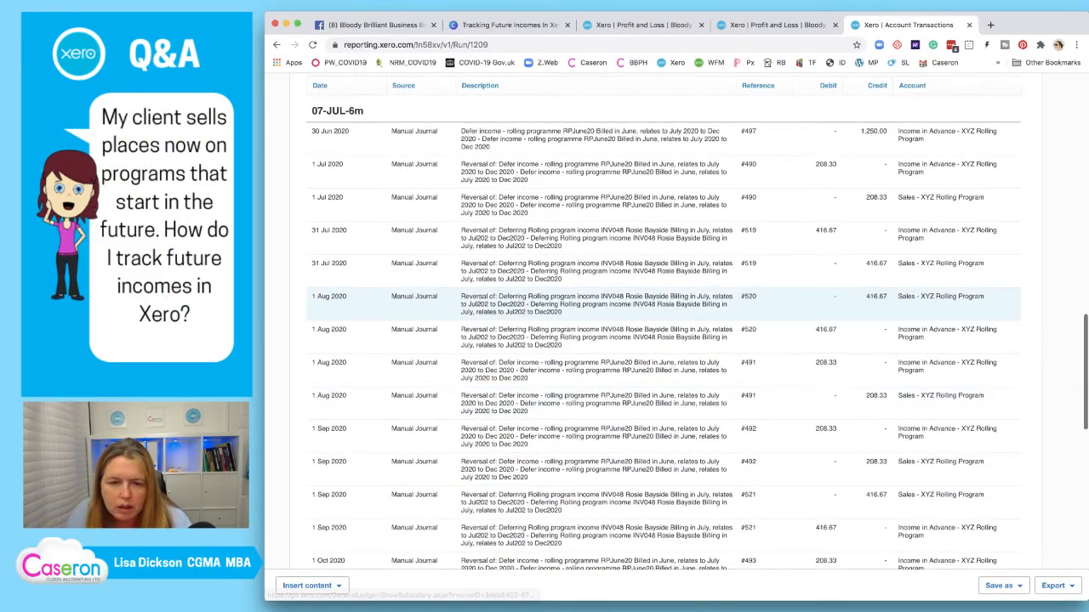
scroll(647, 285, "up", 1)
scroll(646, 285, "down", 2)
scroll(646, 226, "down", 10)
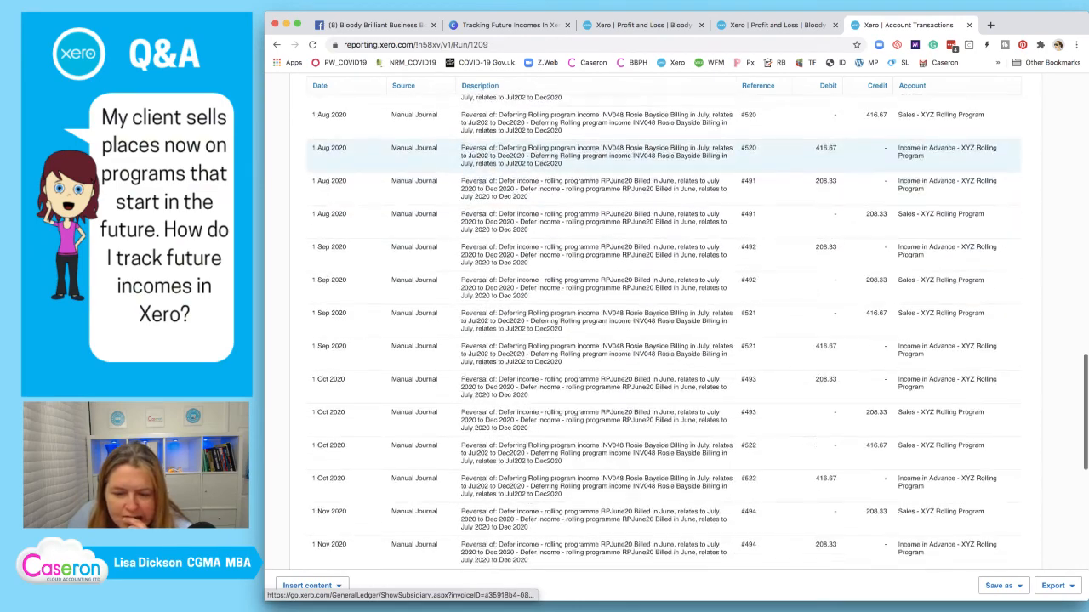
scroll(647, 225, "down", 2)
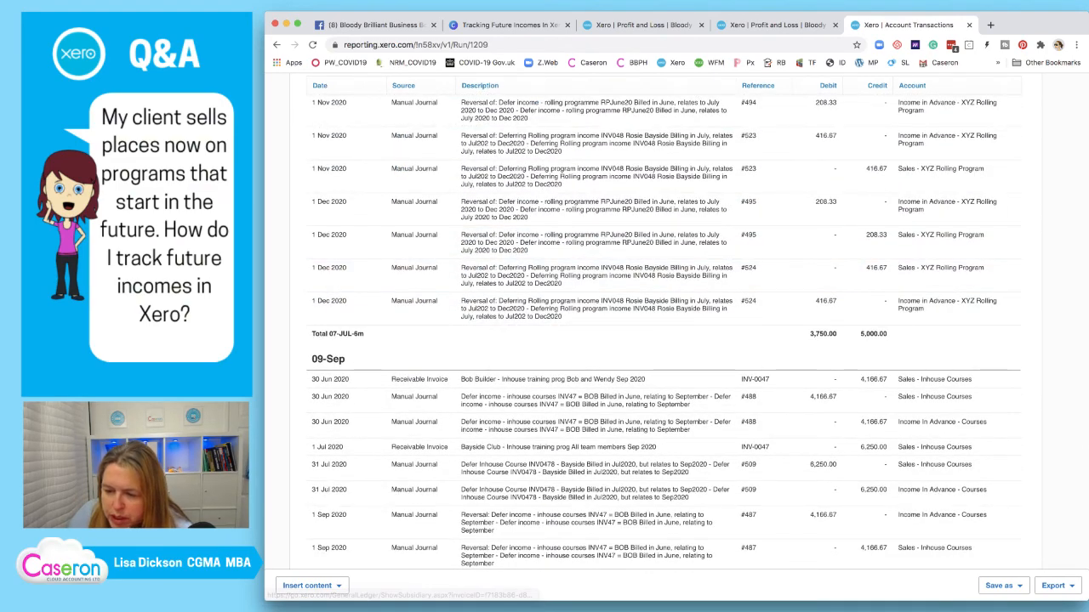
scroll(595, 379, "down", 2)
scroll(647, 341, "up", 20)
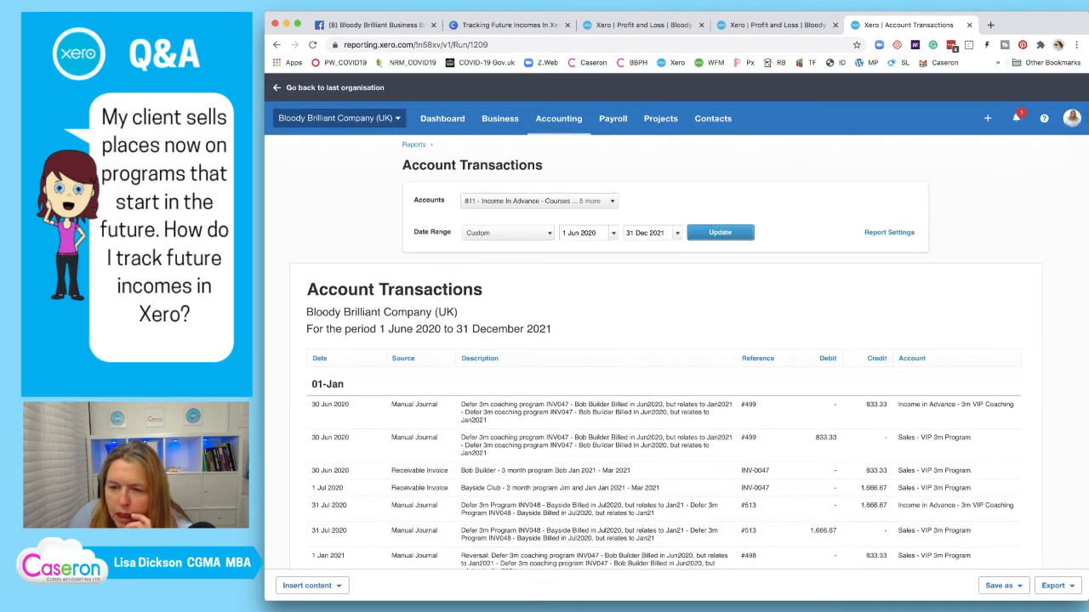
Add a Source filter limited to Manual Journal and rerun the Account Transactions report
left_click(889, 232)
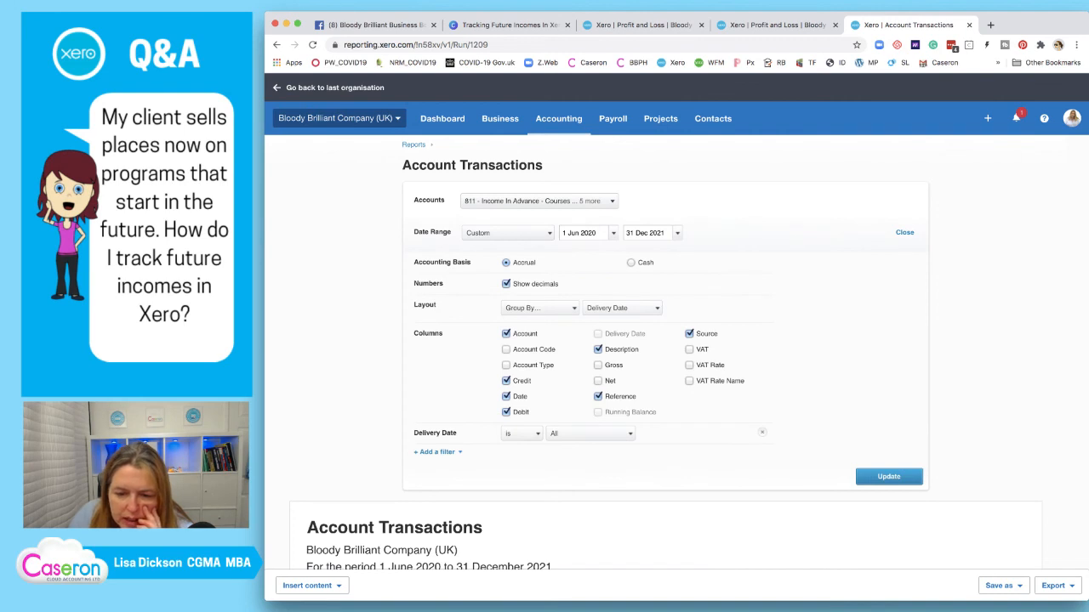
left_click(437, 452)
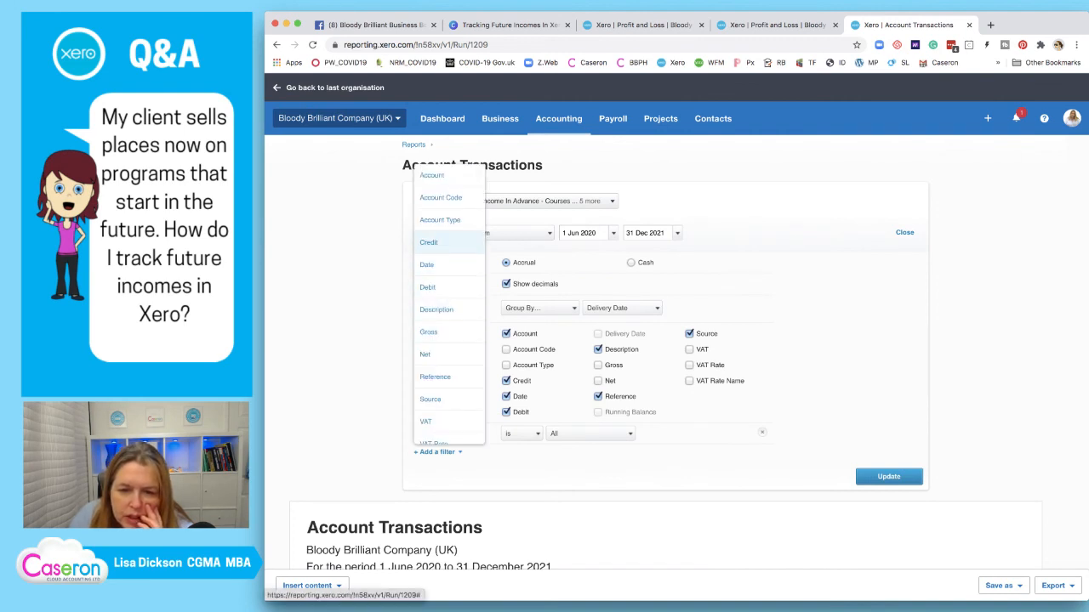
scroll(442, 343, "down", 1)
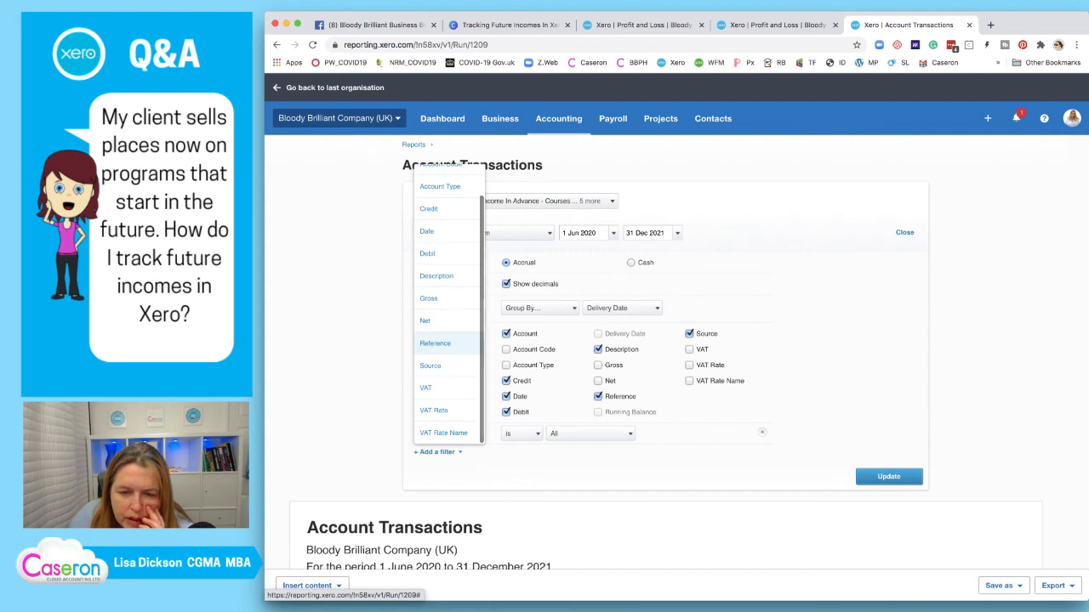
scroll(443, 349, "up", 1)
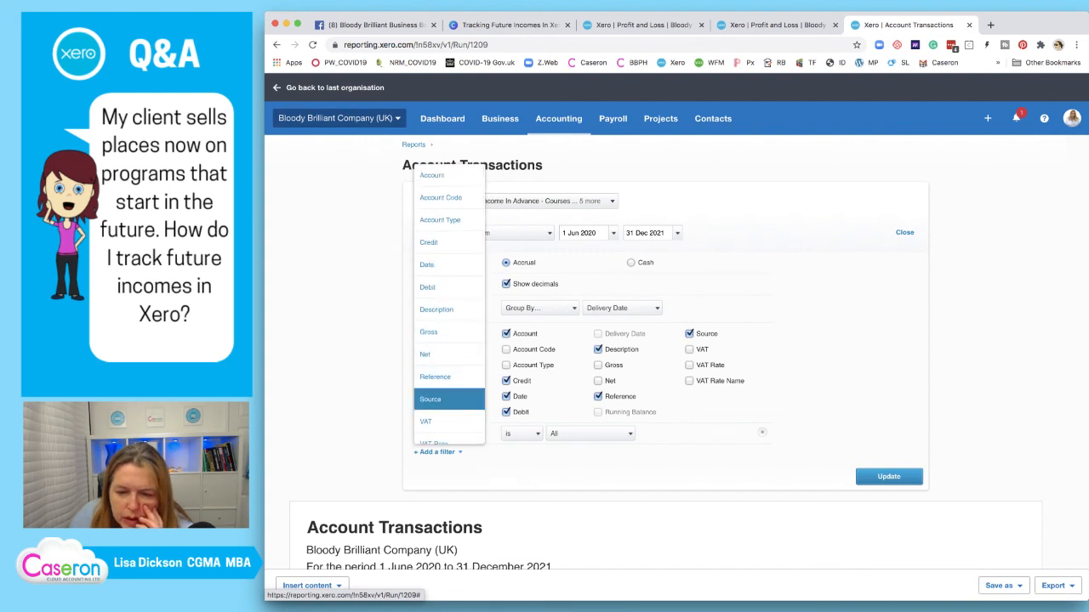
left_click(431, 399)
left_click(567, 454)
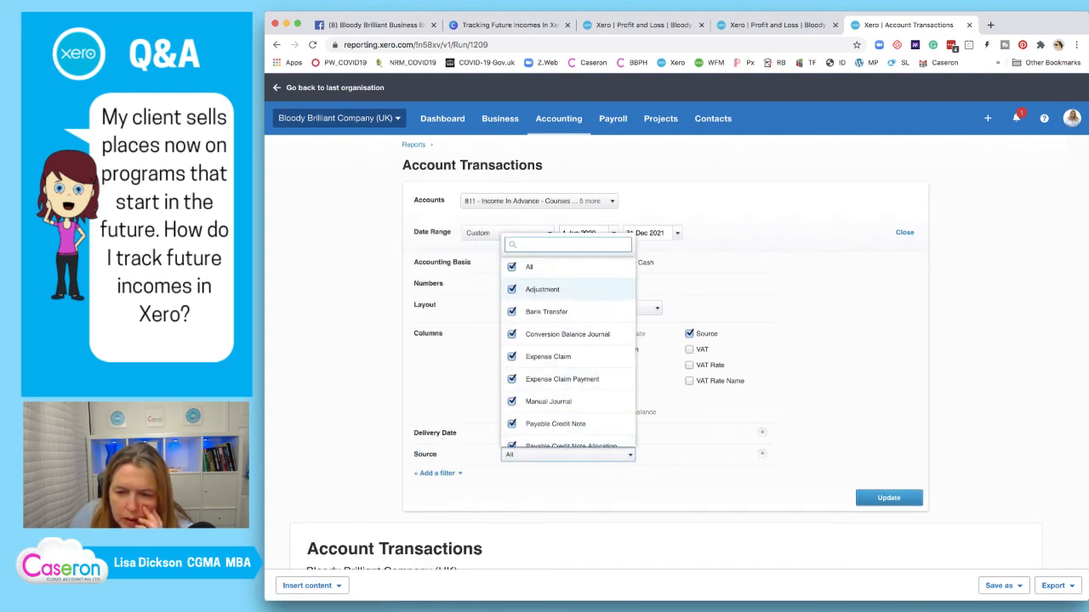
scroll(567, 323, "down", 2)
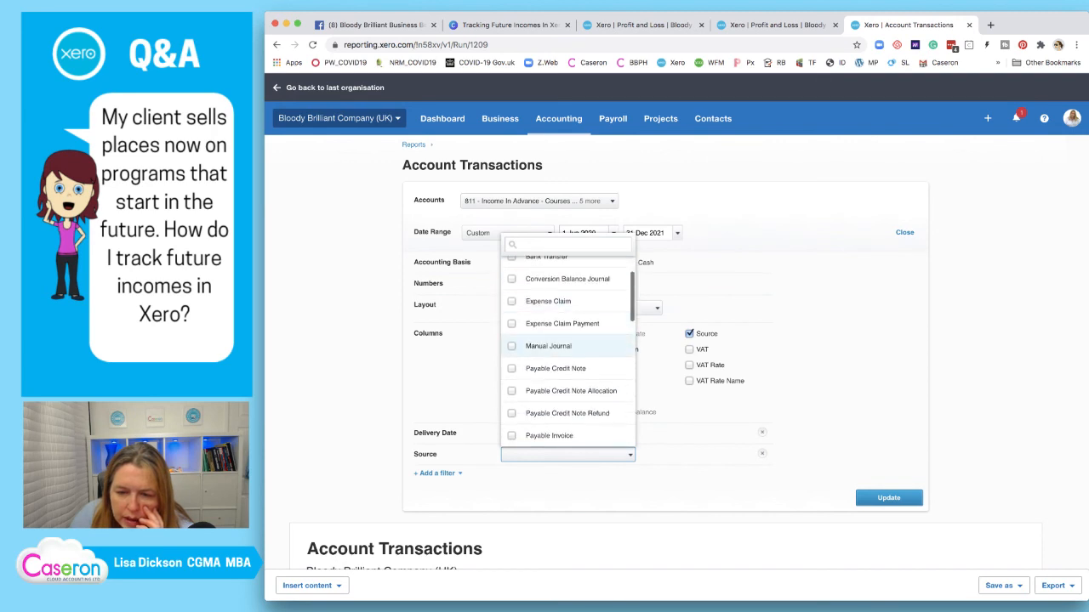
scroll(567, 340, "down", 5)
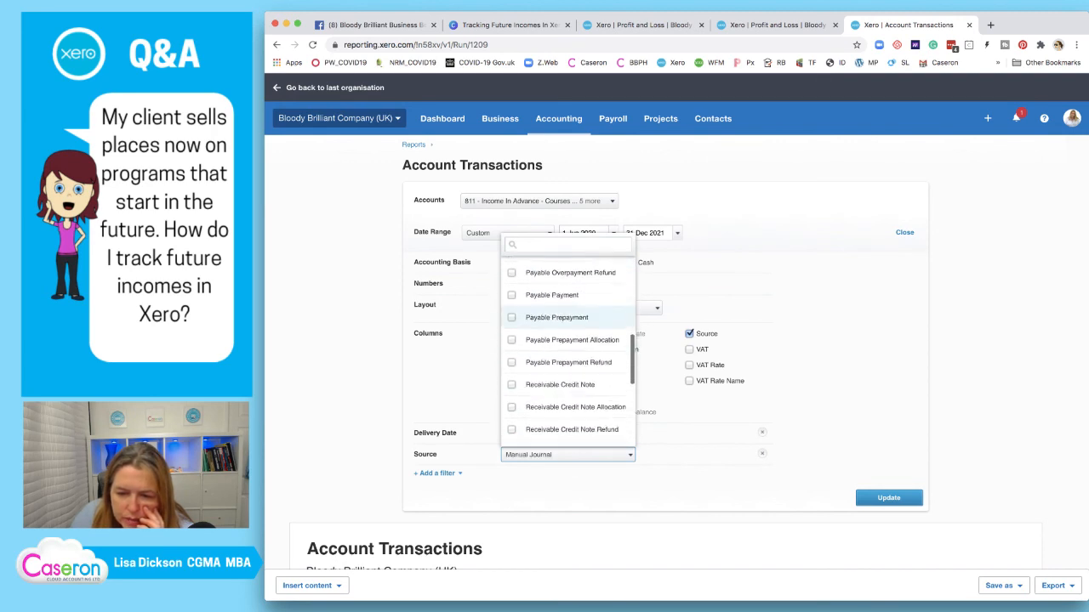
left_click(889, 497)
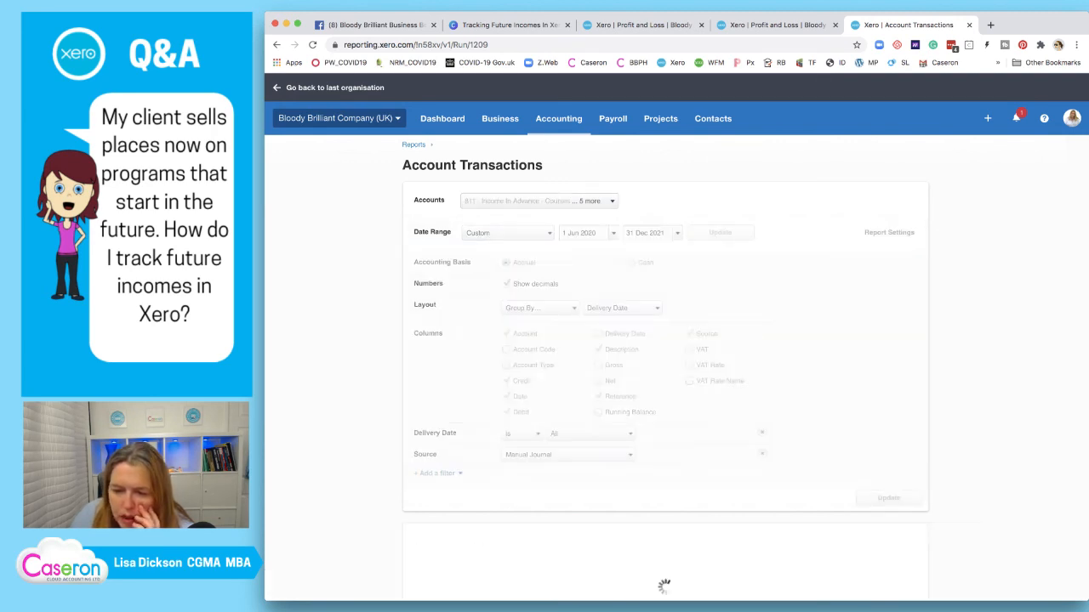
scroll(595, 340, "down", 5)
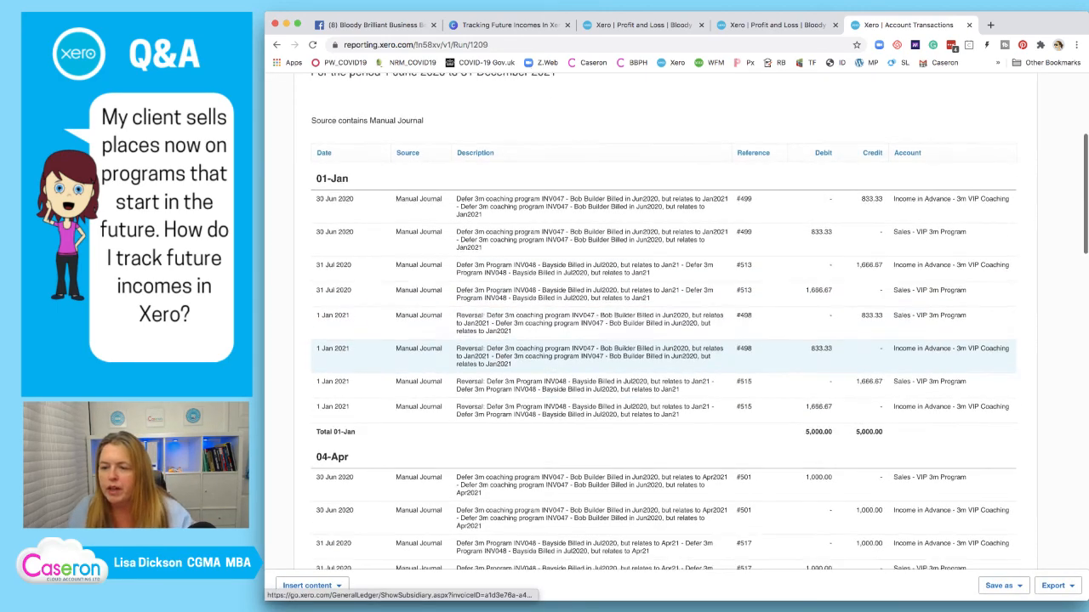
scroll(596, 323, "up", 5)
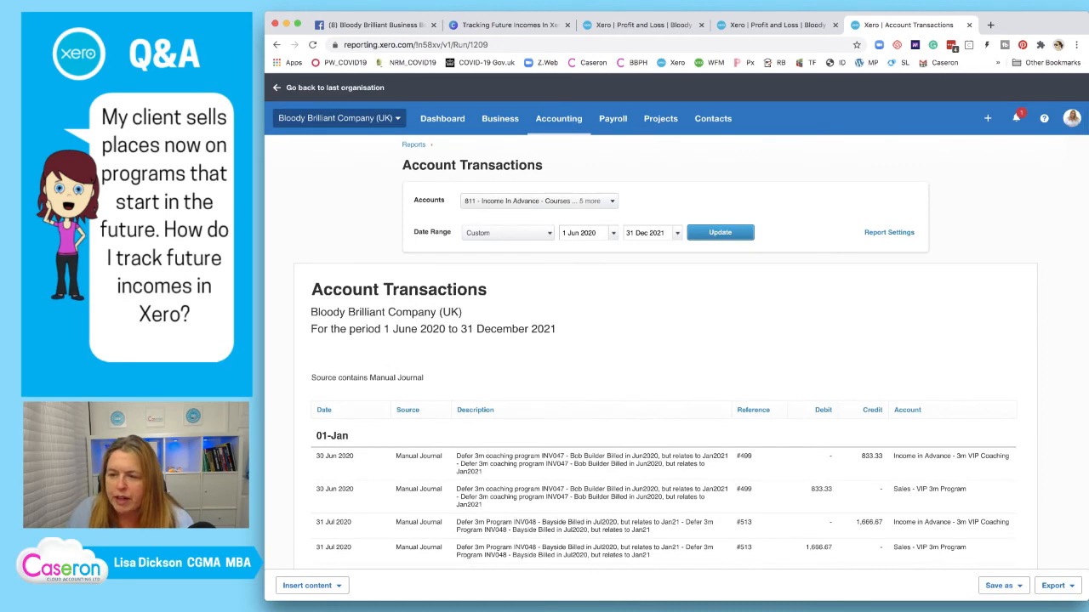
Reopen Report Settings and review the manual-journal report grouped by Delivery Date
left_click(889, 232)
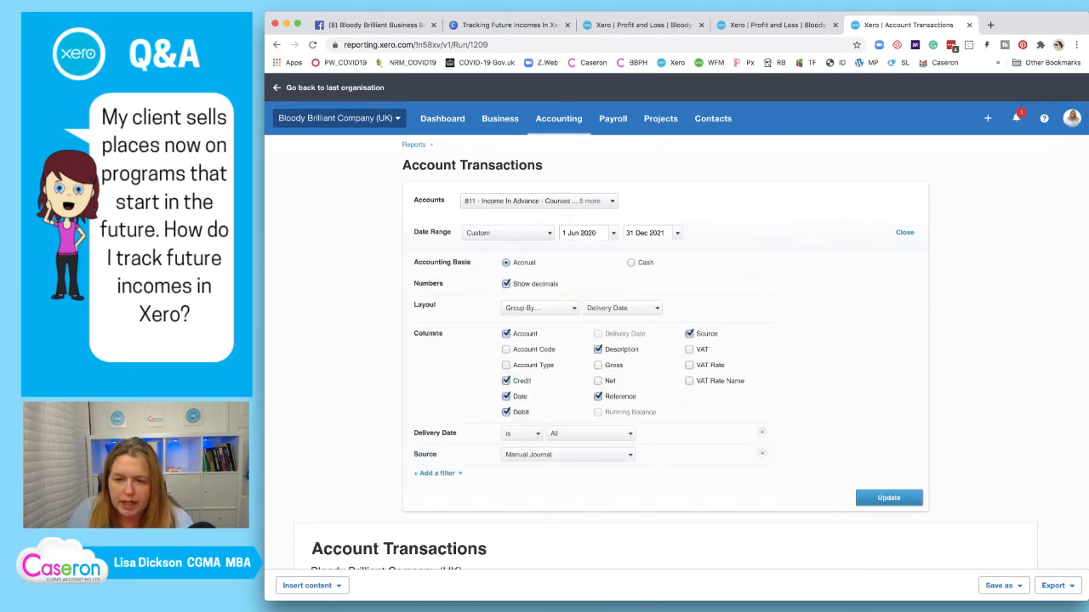
scroll(676, 323, "down", 1)
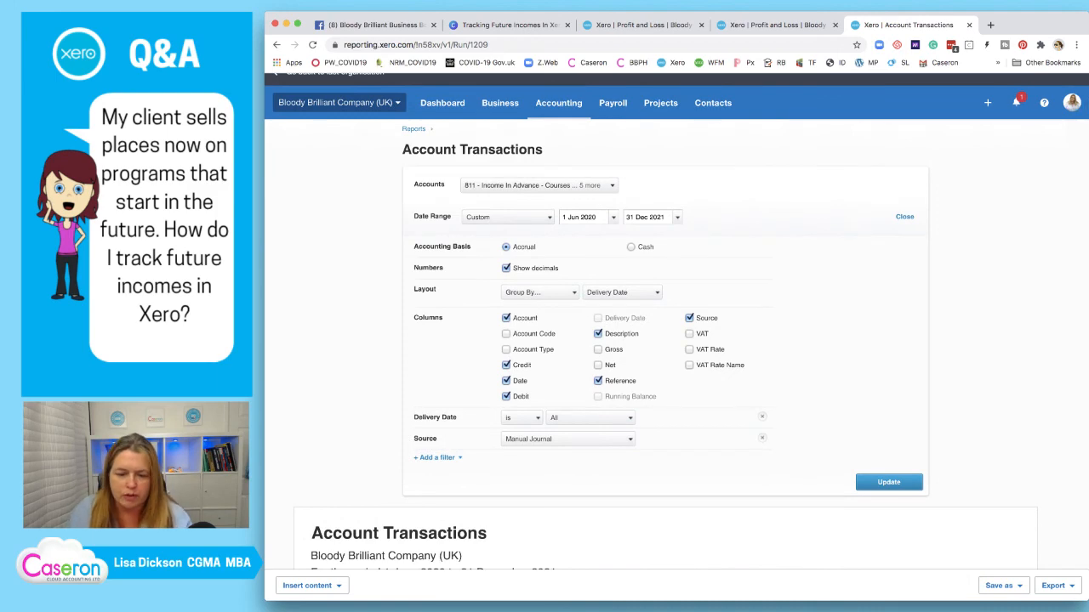
scroll(677, 323, "down", 5)
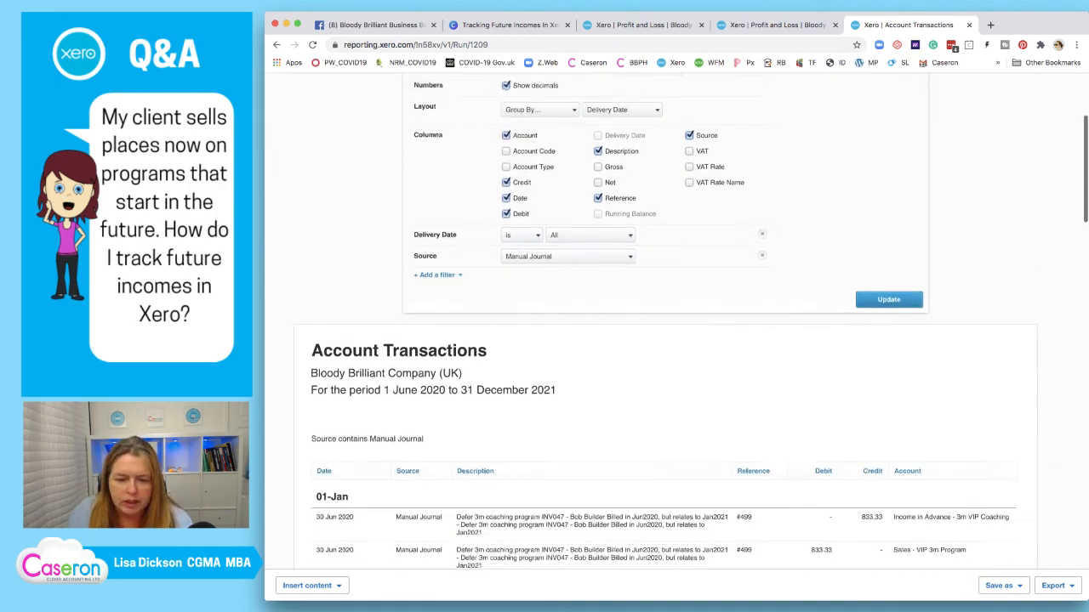
scroll(595, 425, "down", 3)
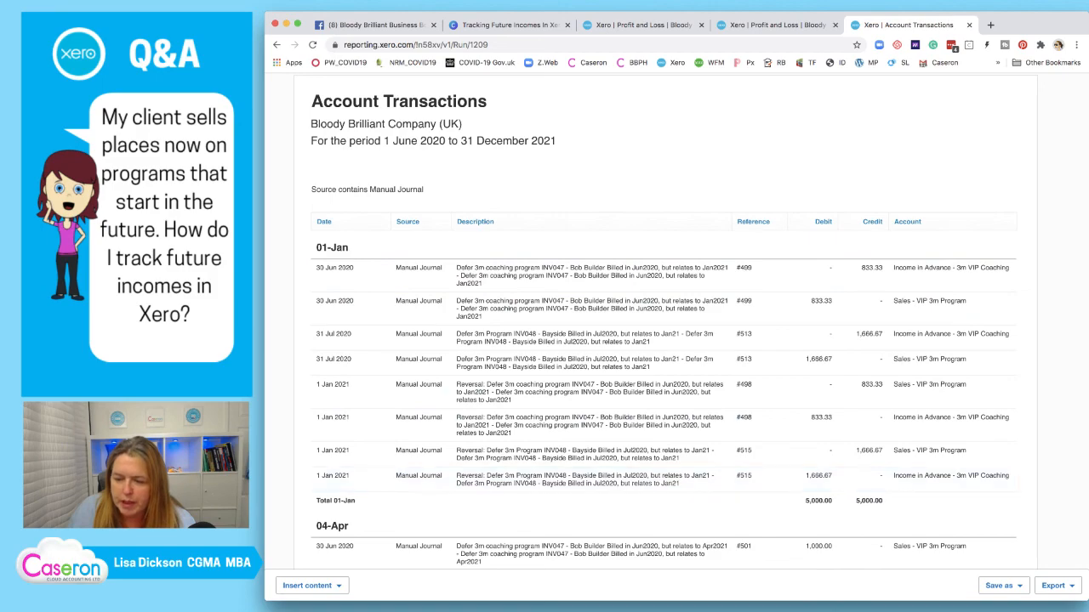
scroll(664, 323, "down", 5)
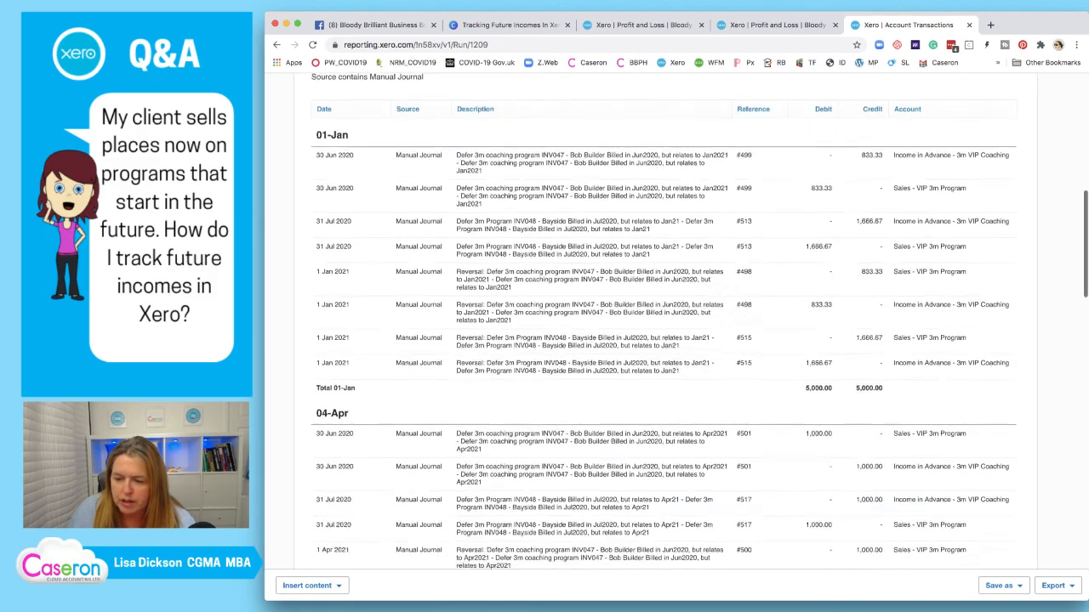
scroll(663, 323, "down", 3)
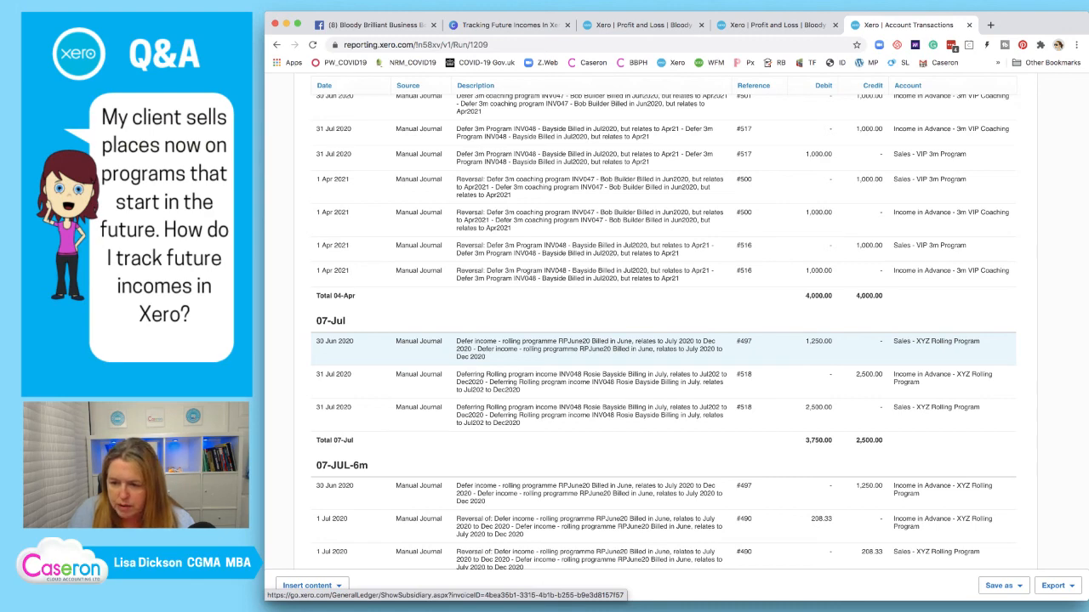
scroll(595, 353, "down", 2)
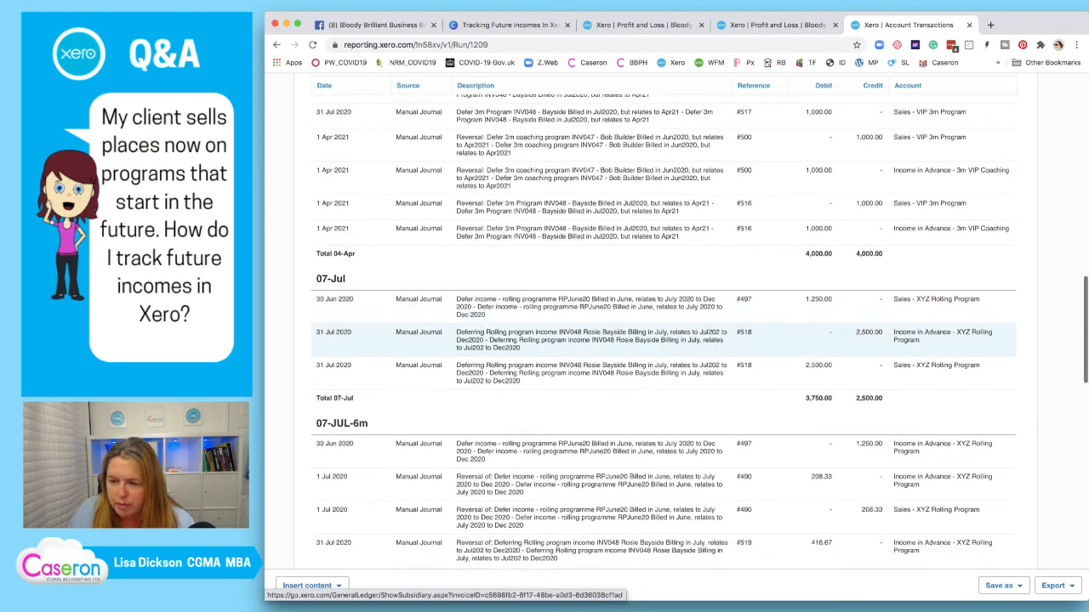
scroll(664, 354, "up", 1)
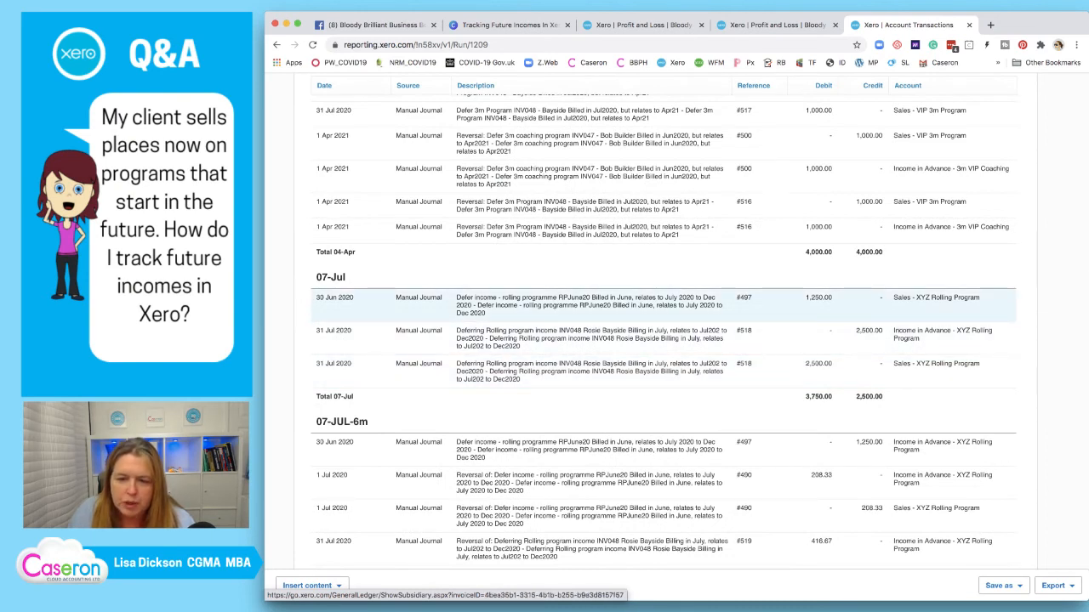
scroll(663, 306, "up", 15)
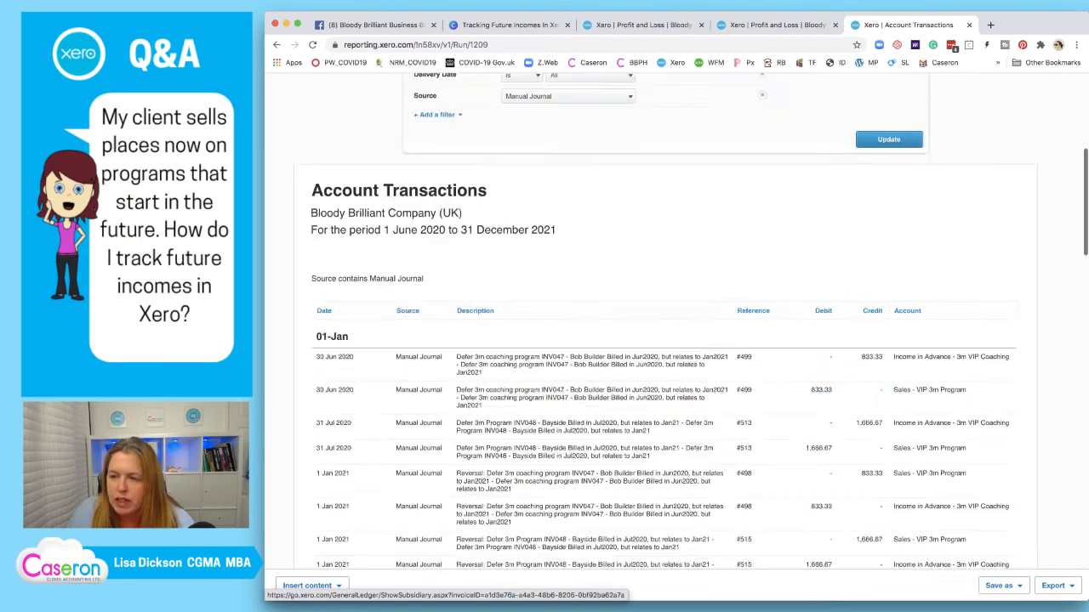
scroll(663, 340, "down", 3)
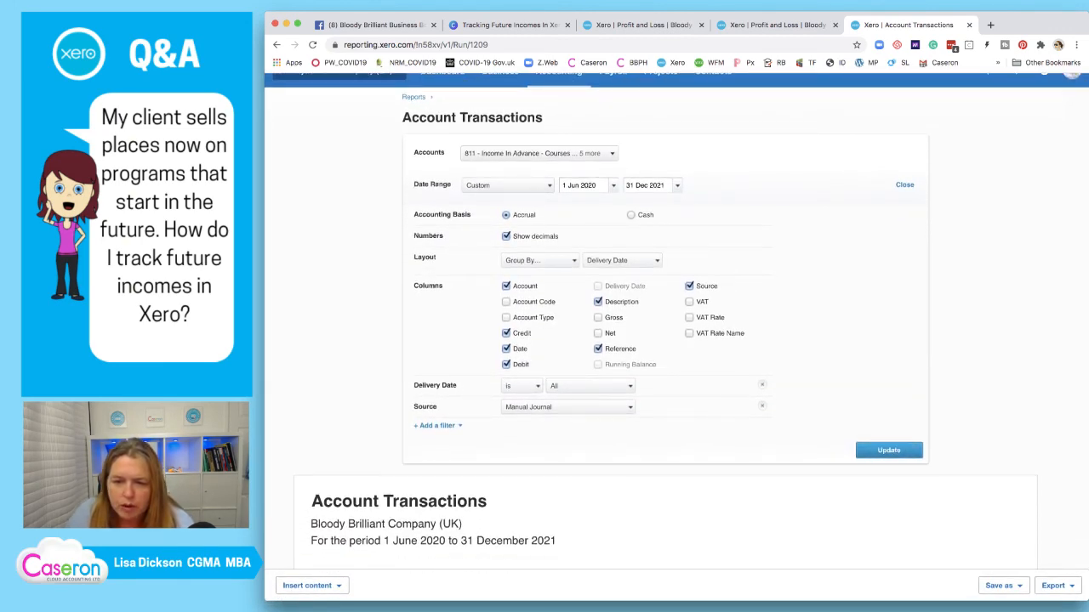
left_click(657, 261)
left_click(657, 261)
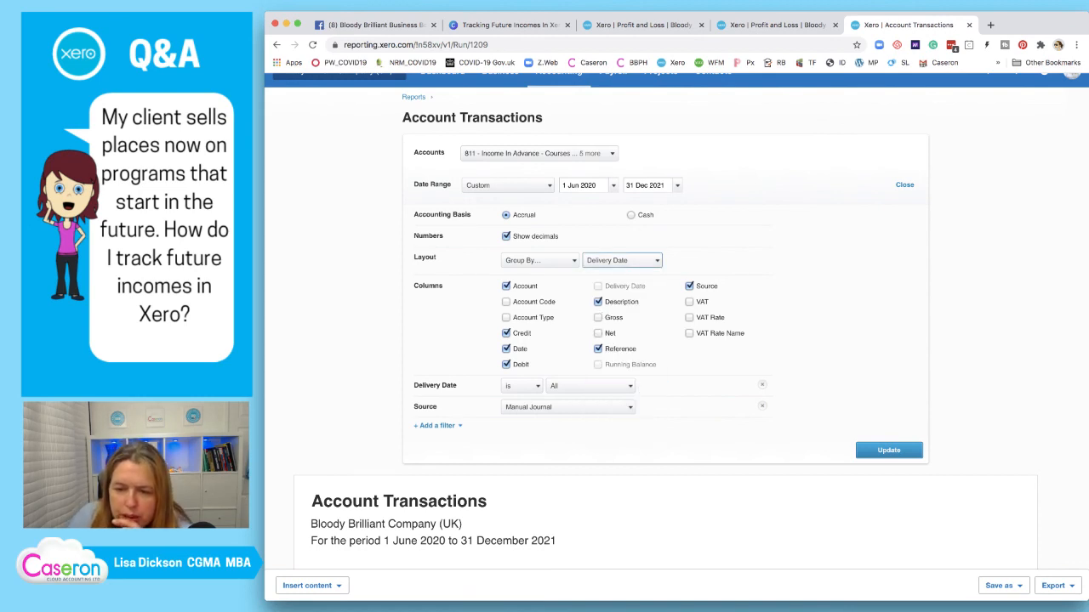
left_click(657, 262)
scroll(612, 344, "down", 5)
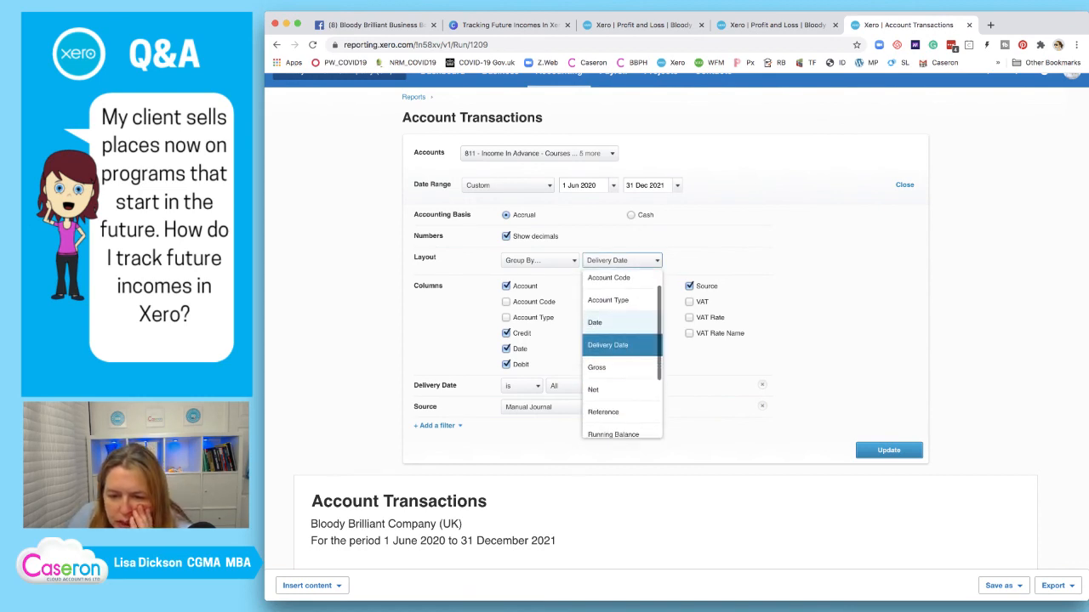
scroll(612, 349, "down", 1)
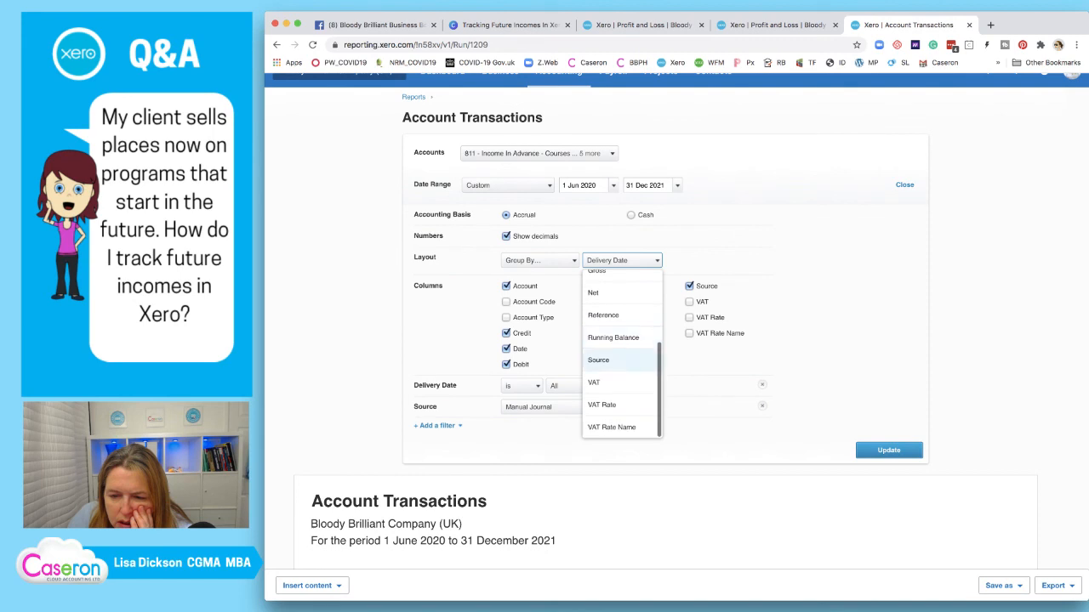
scroll(621, 348, "up", 3)
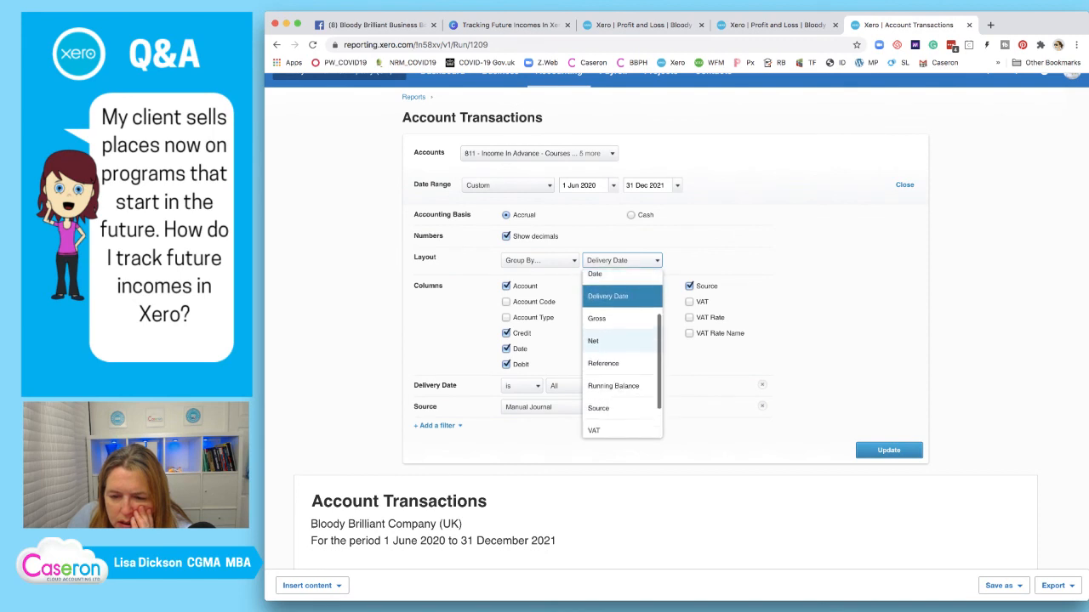
scroll(621, 349, "down", 3)
scroll(621, 349, "up", 3)
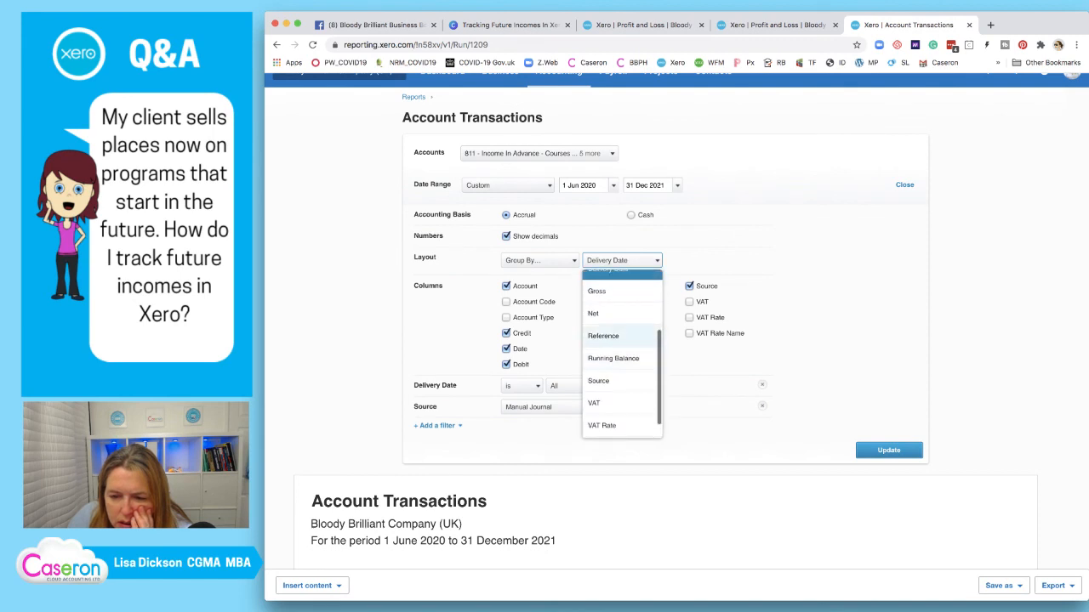
left_click(621, 305)
scroll(629, 375, "down", 6)
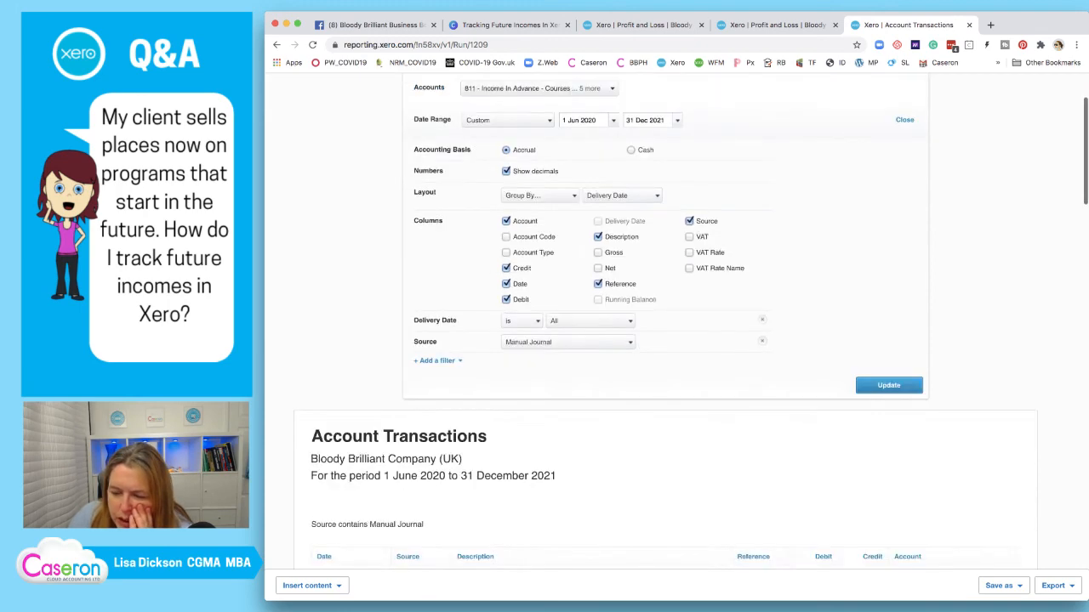
Open manual journal #497, the 30 Jun 2020 rolling programme deferral, in a new tab
scroll(630, 384, "down", 1)
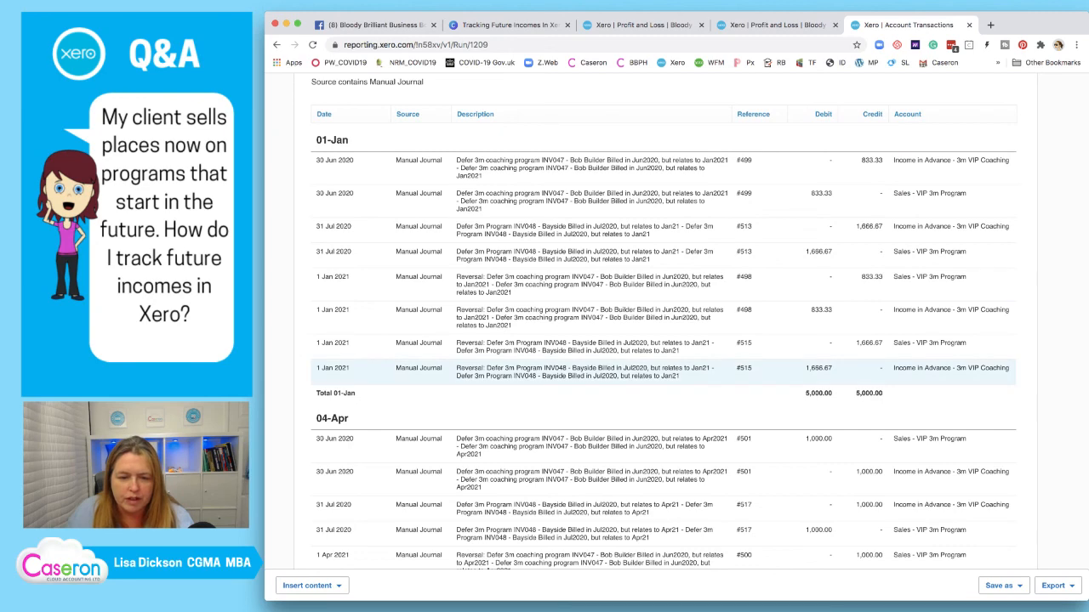
scroll(663, 366, "down", 5)
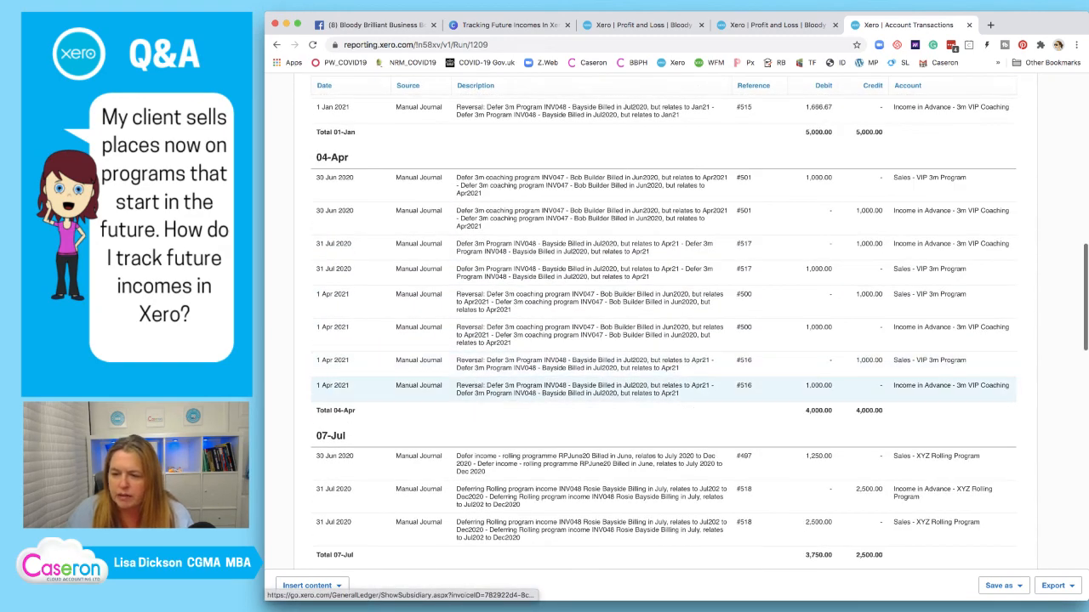
scroll(663, 366, "down", 4)
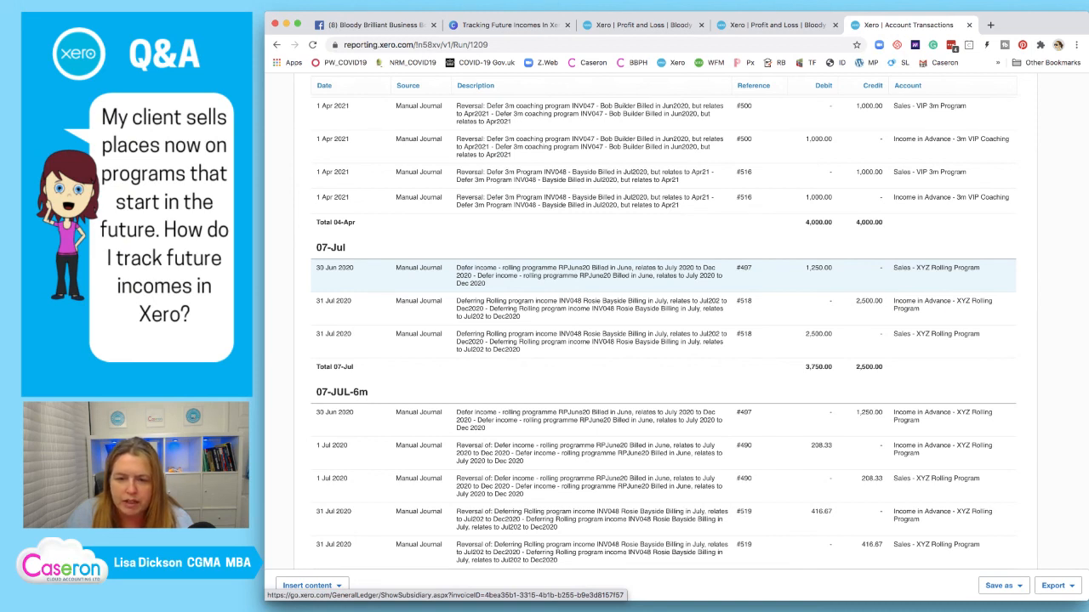
right_click(564, 273)
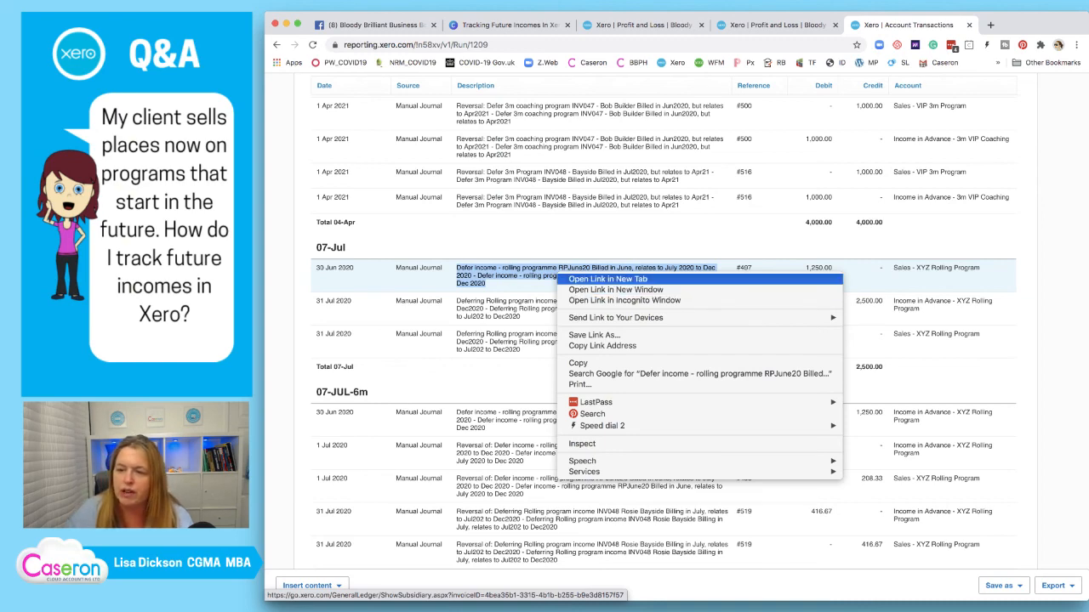
left_click(547, 297)
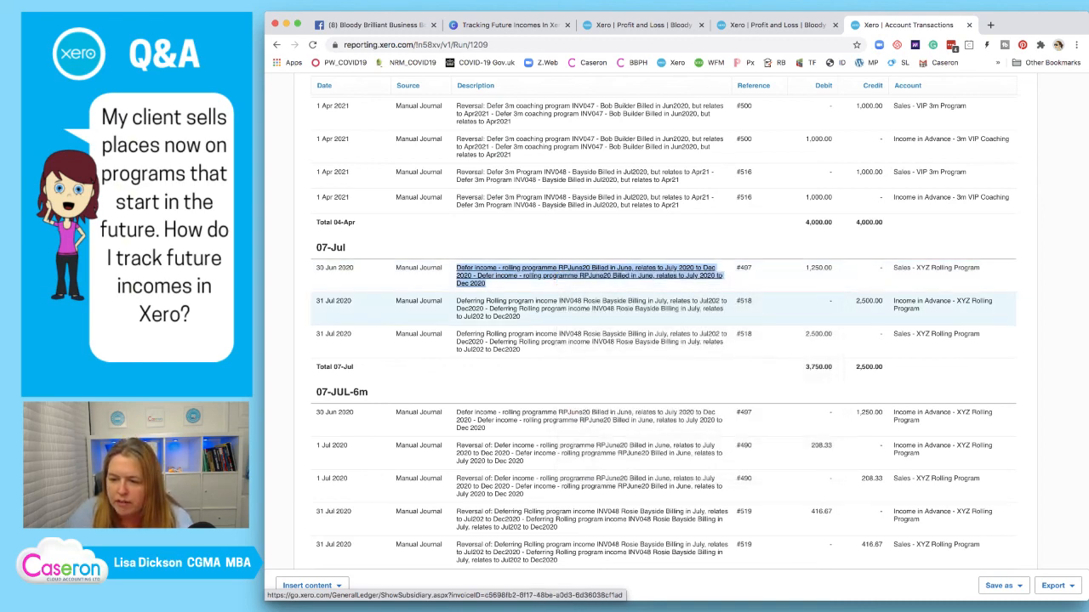
scroll(547, 298, "down", 1)
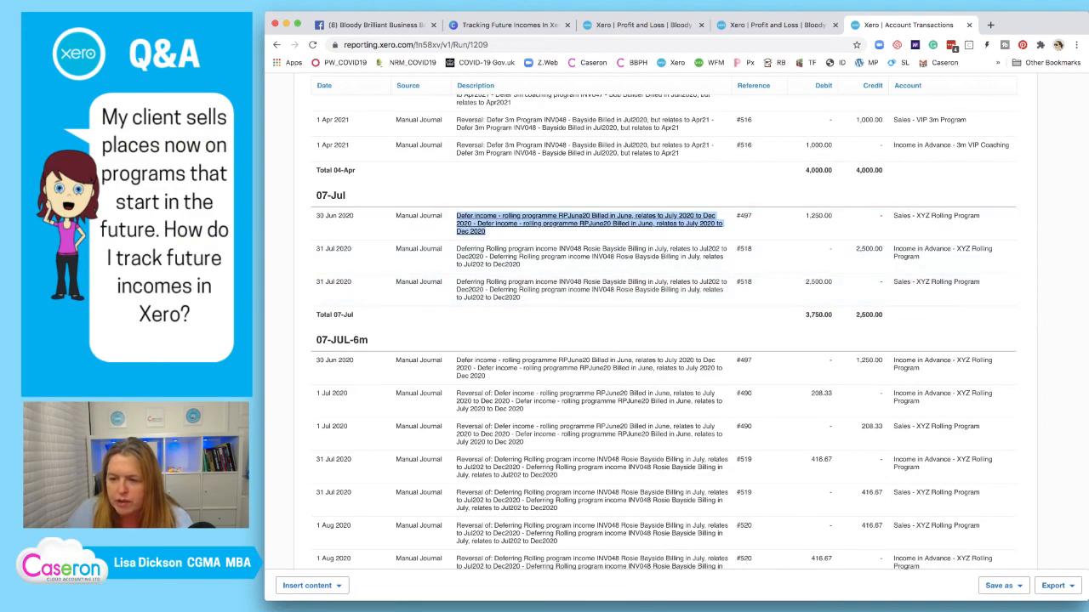
scroll(547, 193, "down", 10)
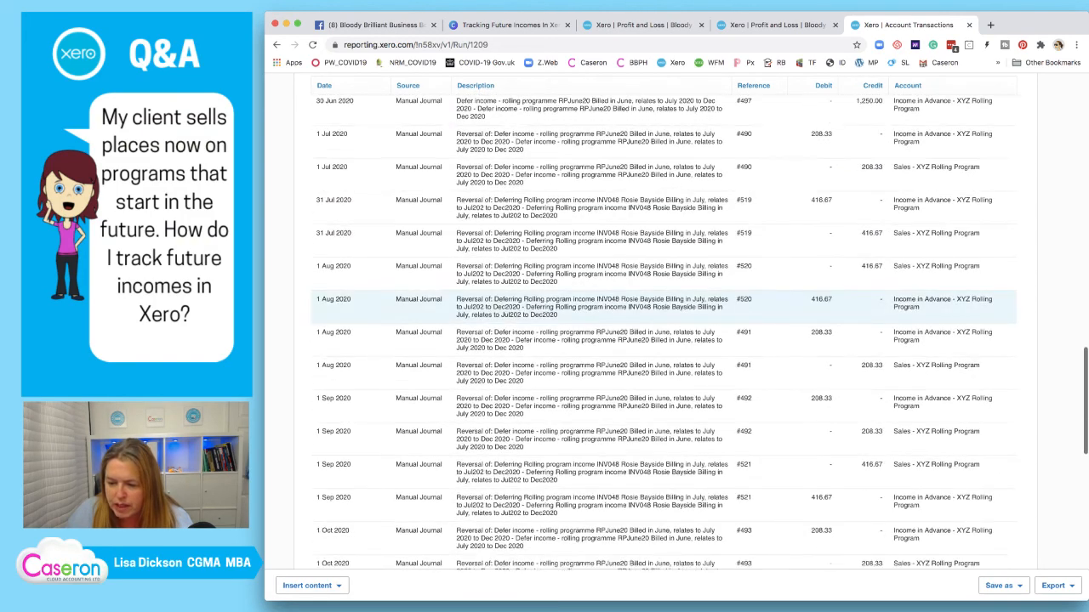
scroll(547, 194, "down", 4)
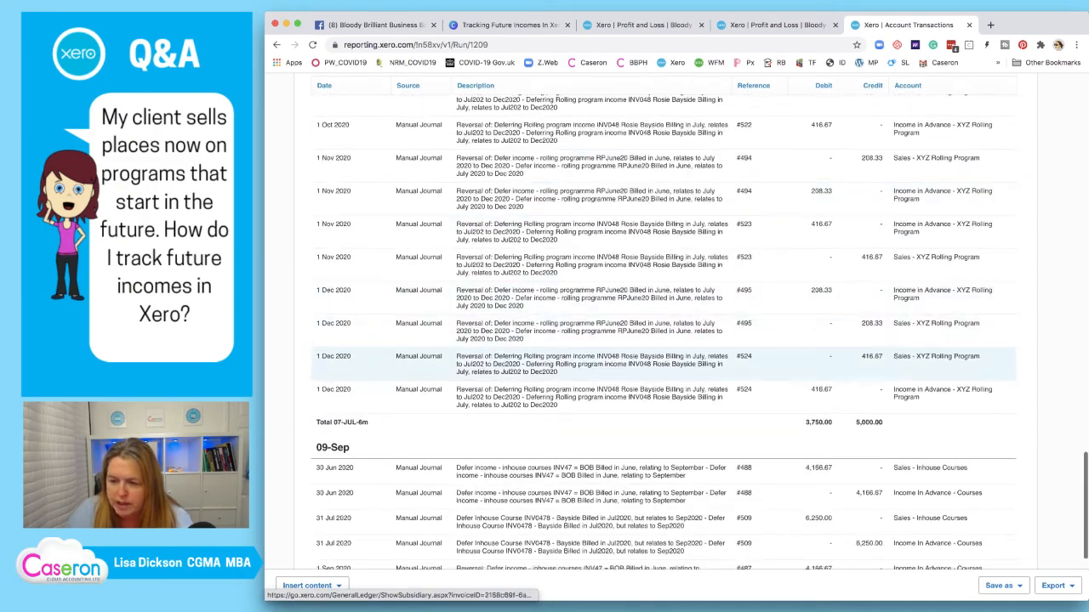
scroll(647, 340, "up", 7)
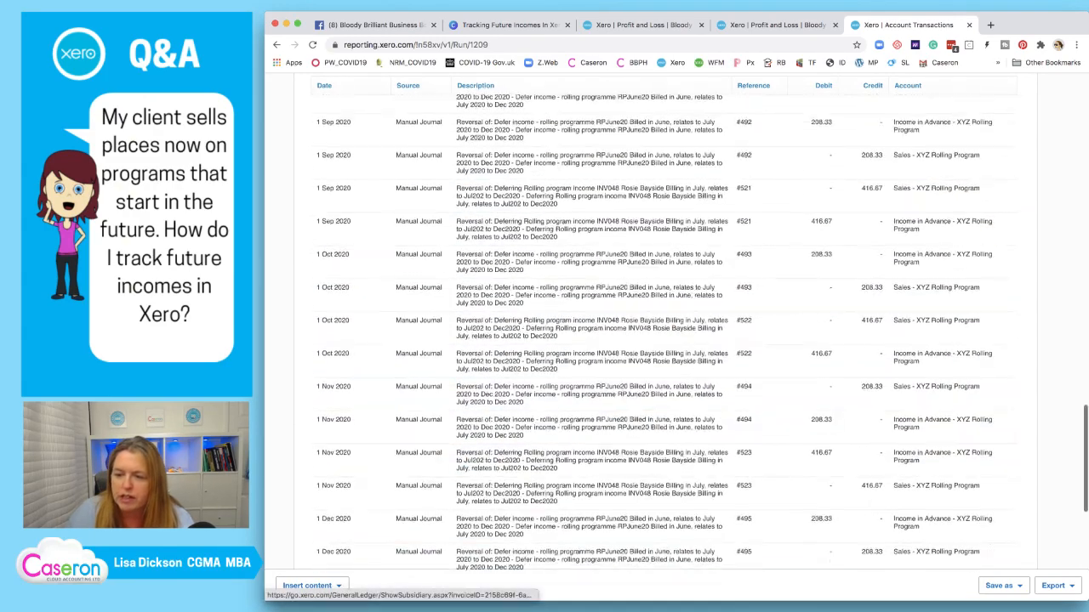
scroll(647, 340, "up", 2)
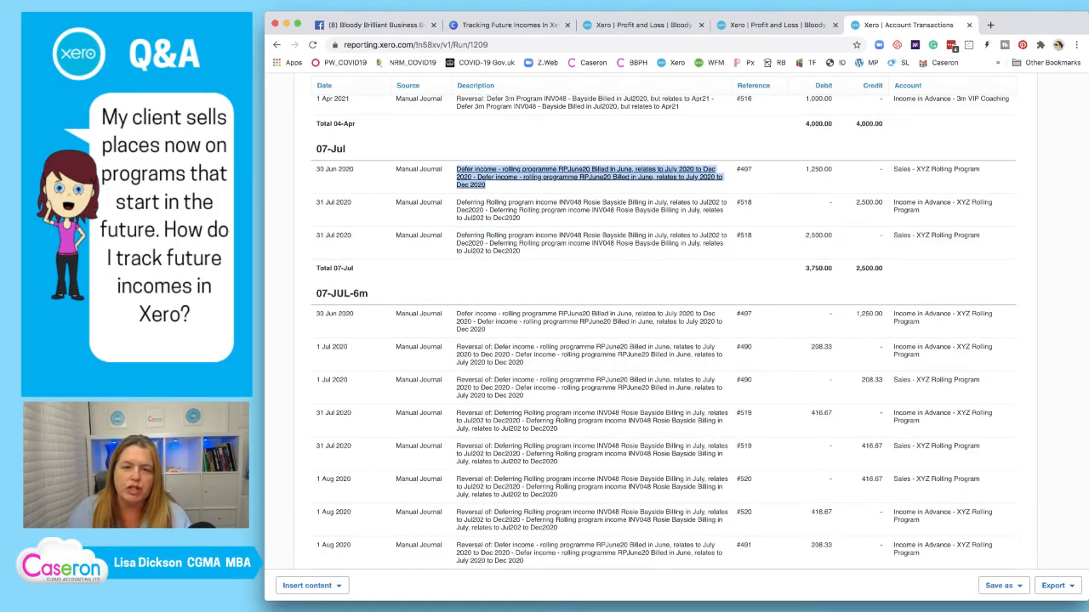
scroll(646, 340, "down", 8)
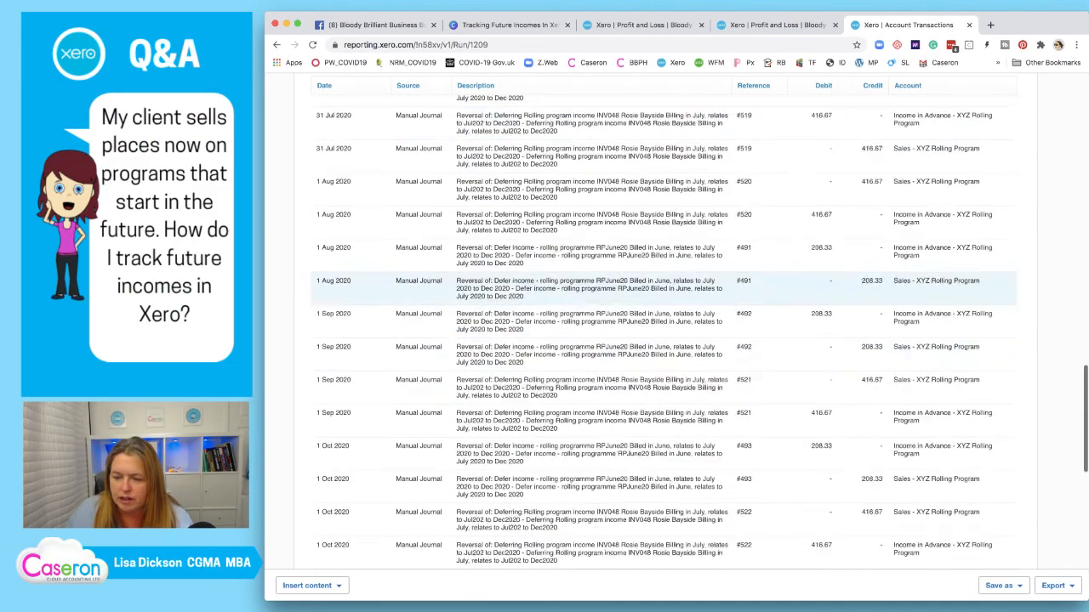
scroll(647, 340, "down", 1)
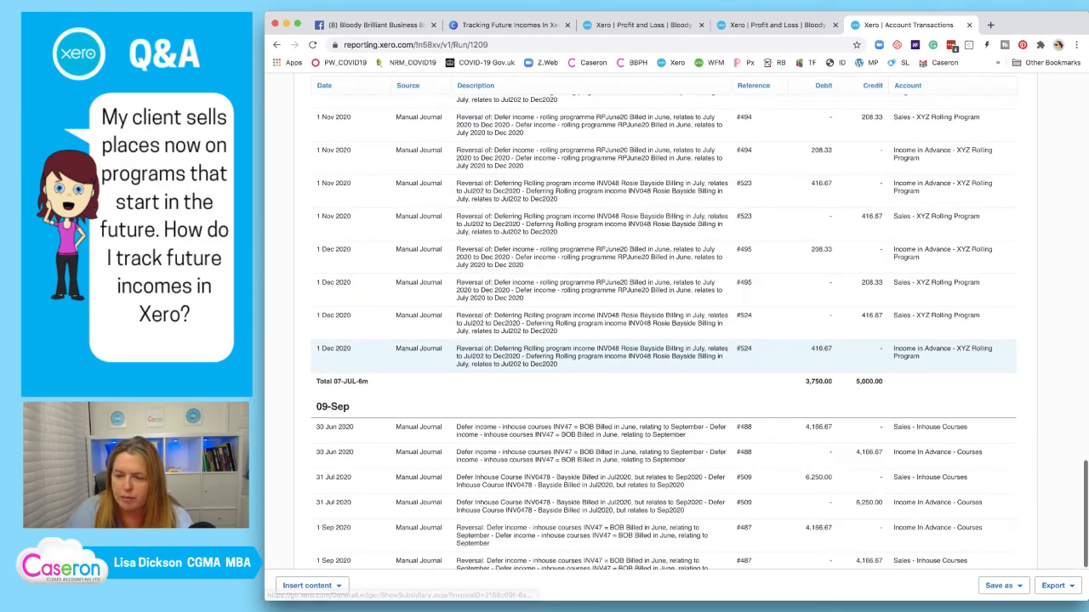
scroll(646, 374, "up", 8)
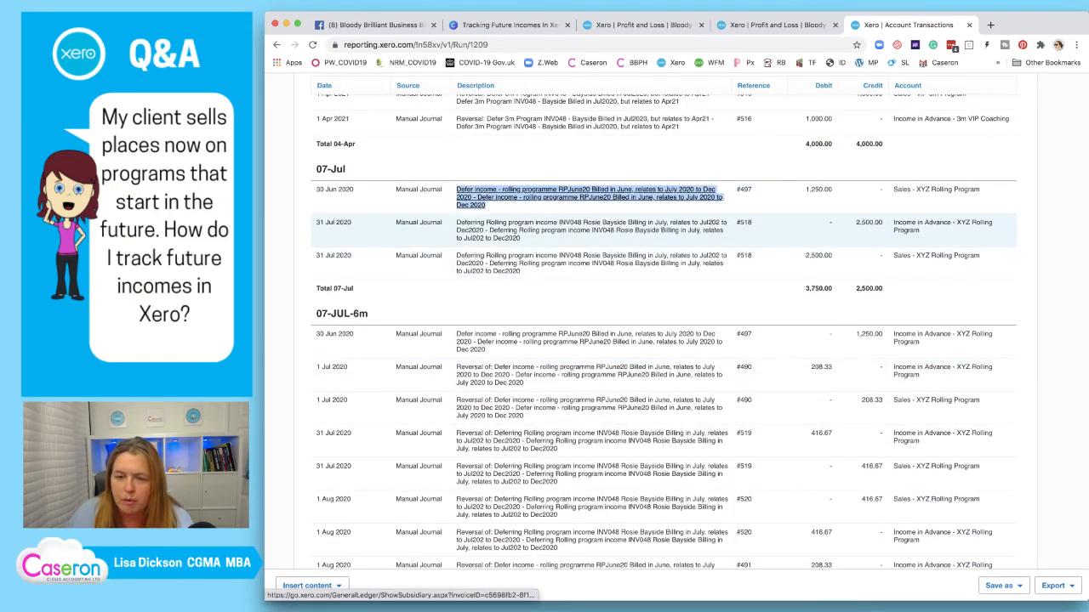
right_click(549, 187)
left_click(587, 194)
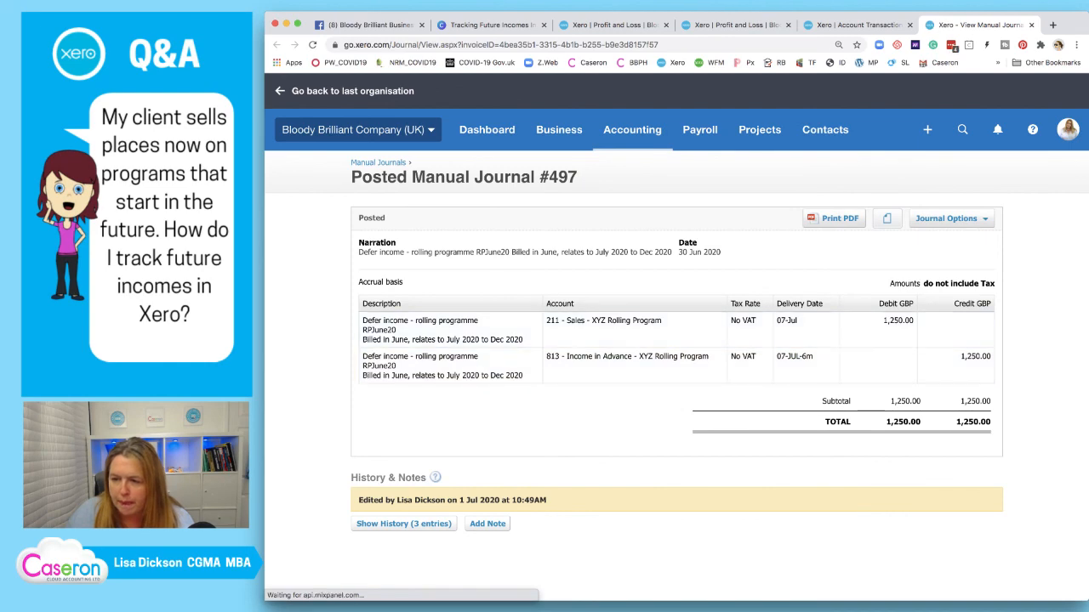
Edit journal #497 so the Income in Advance line's delivery date is 07-Jul, and re-post it
left_click(946, 218)
left_click(936, 299)
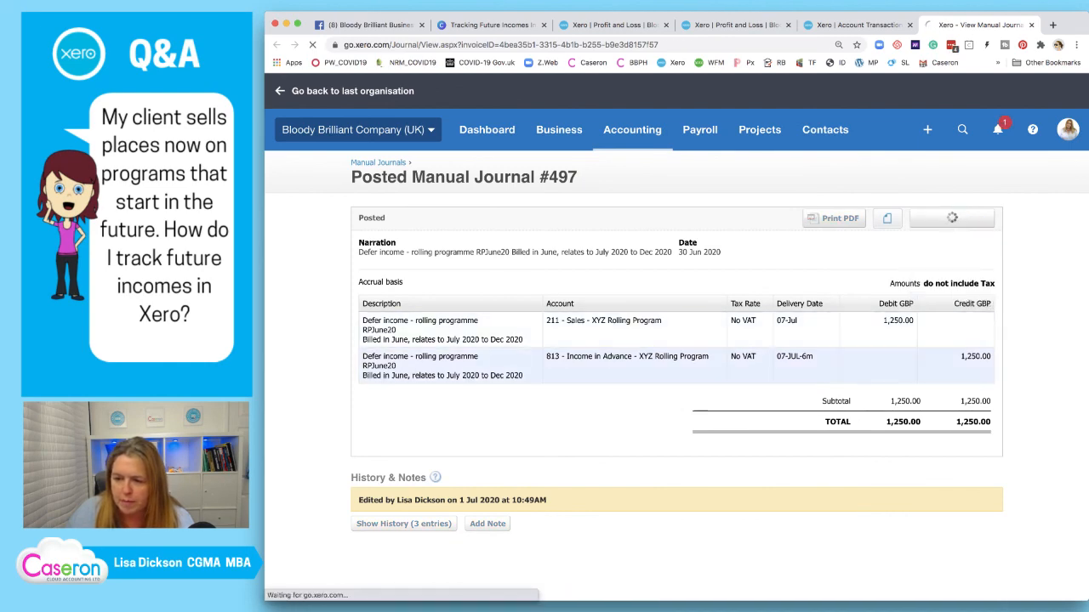
left_click(800, 457)
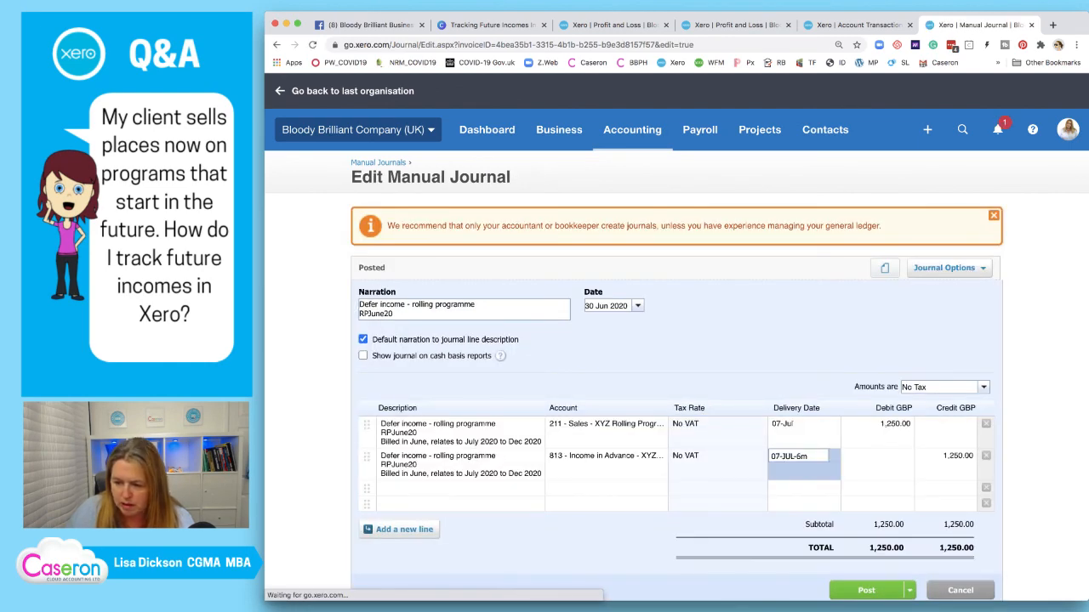
type("07")
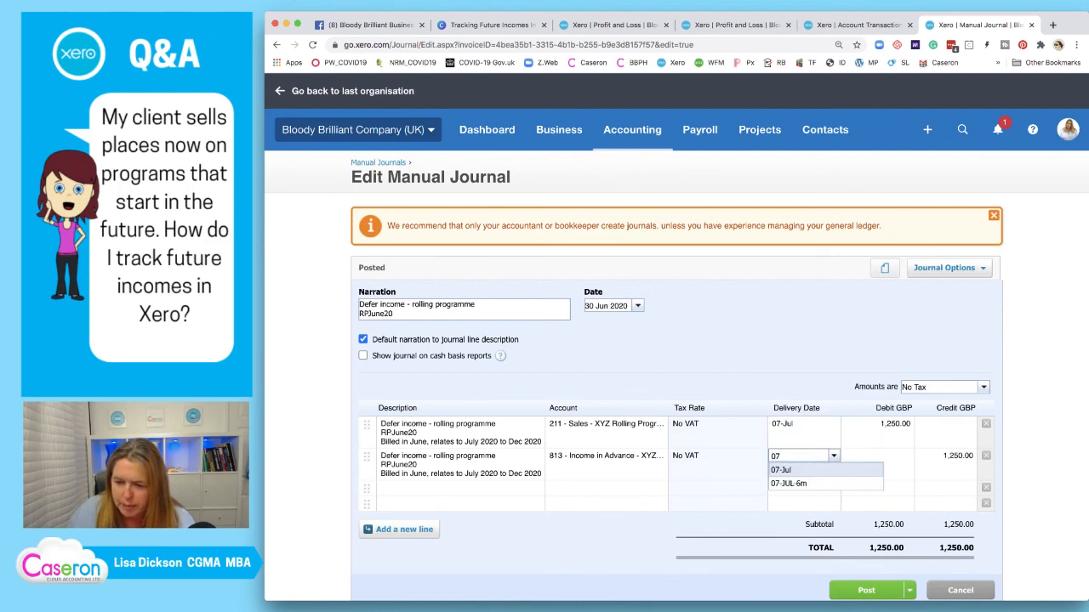
key("Return")
key("Return")
scroll(866, 495, "down", 1)
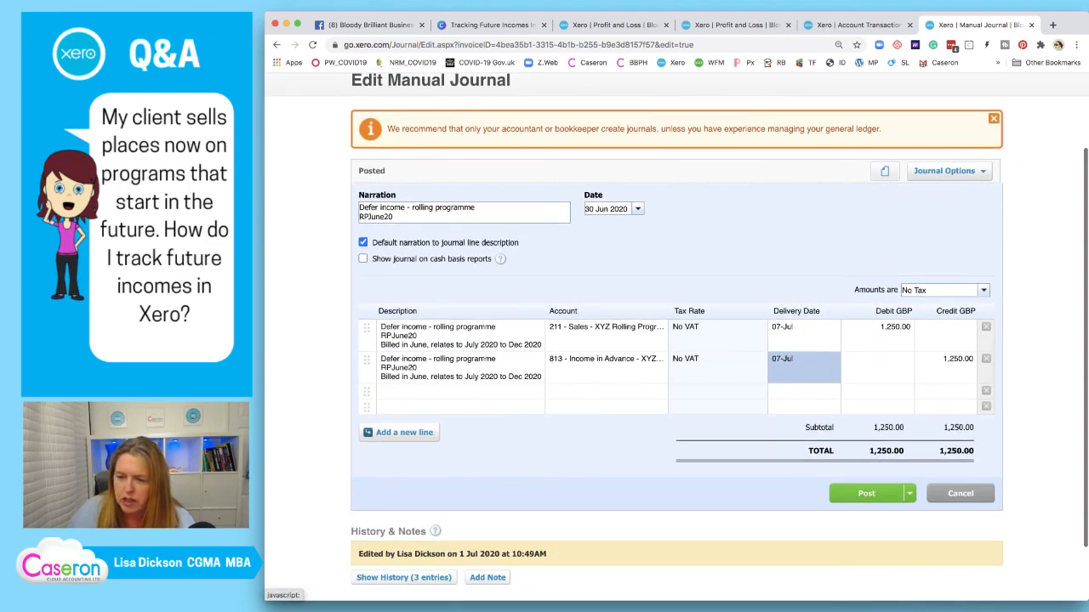
left_click(866, 494)
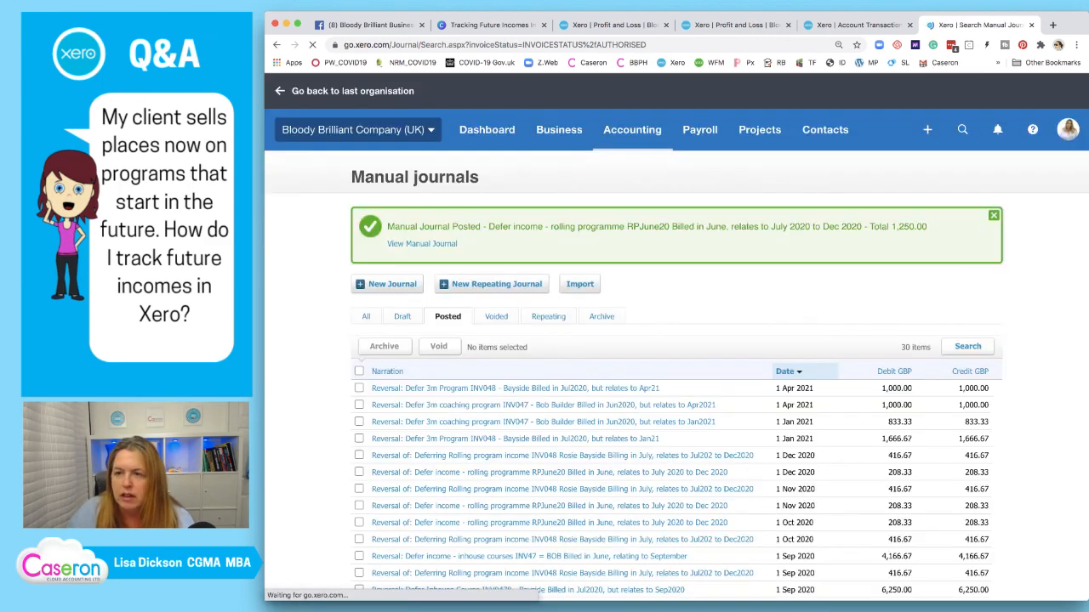
left_click(851, 25)
scroll(664, 254, "up", 2)
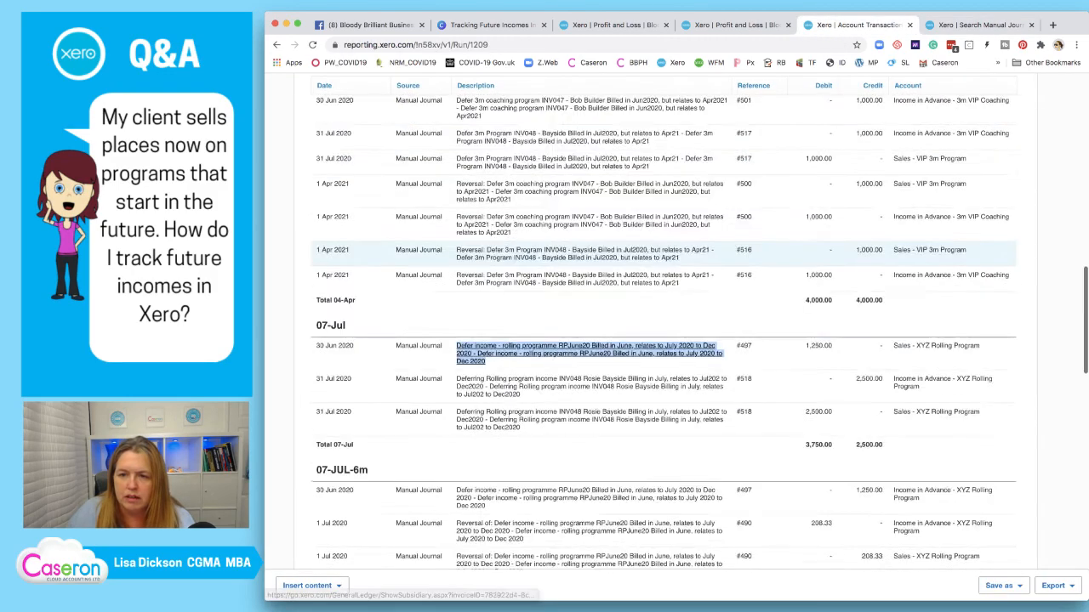
scroll(663, 254, "up", 10)
left_click(890, 497)
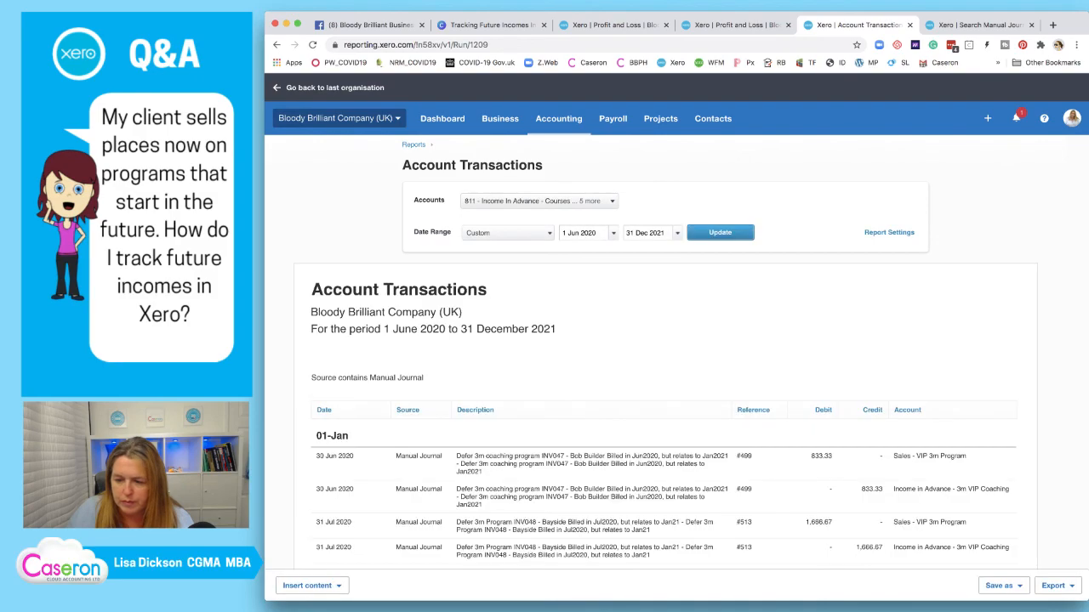
scroll(663, 340, "down", 12)
scroll(595, 340, "down", 6)
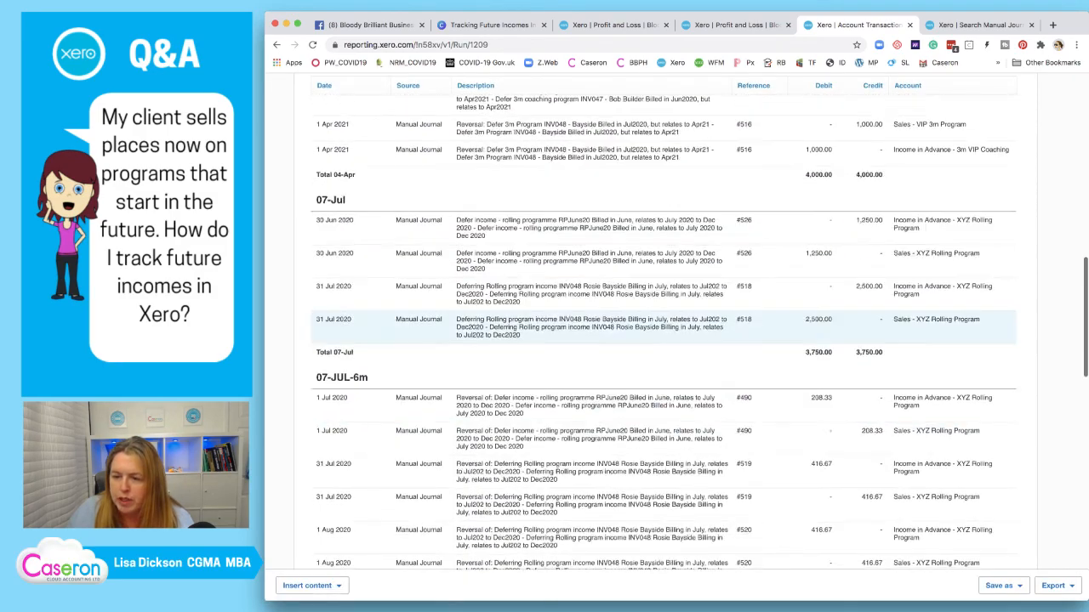
scroll(664, 340, "down", 5)
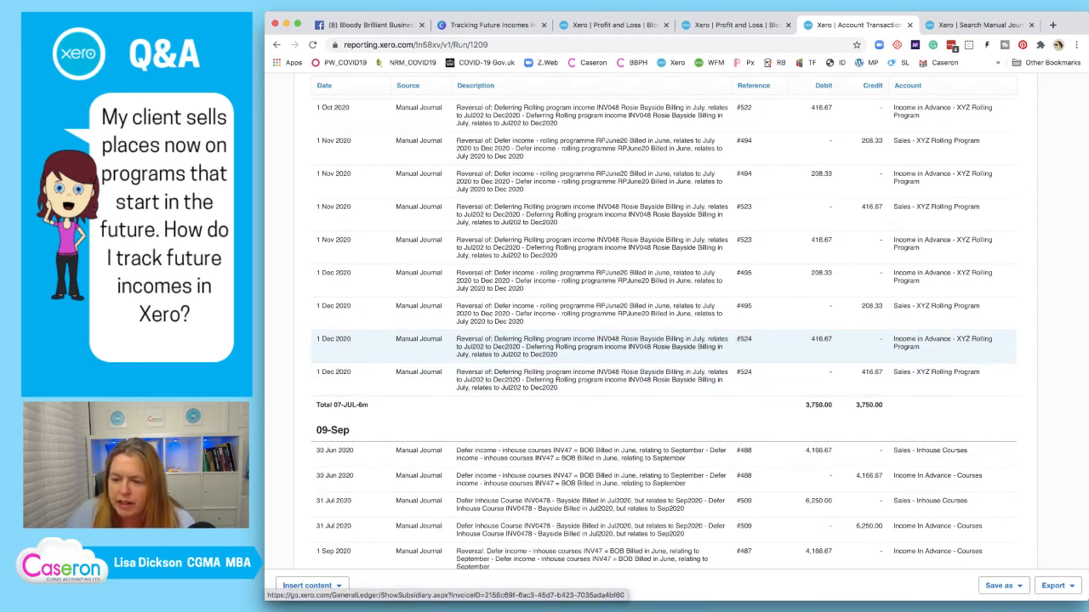
scroll(596, 344, "down", 2)
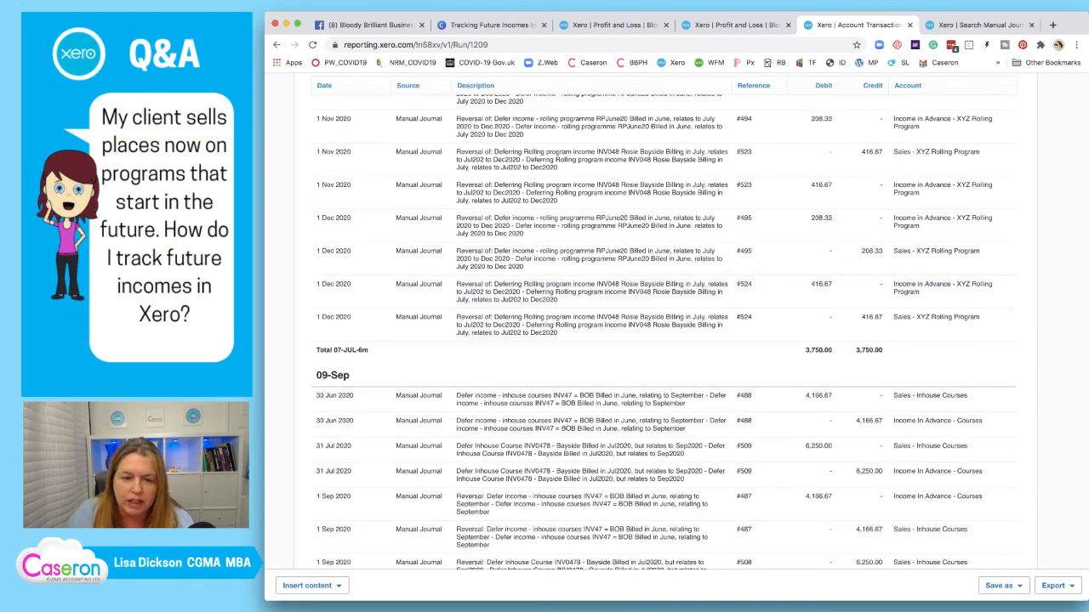
scroll(595, 477, "up", 5)
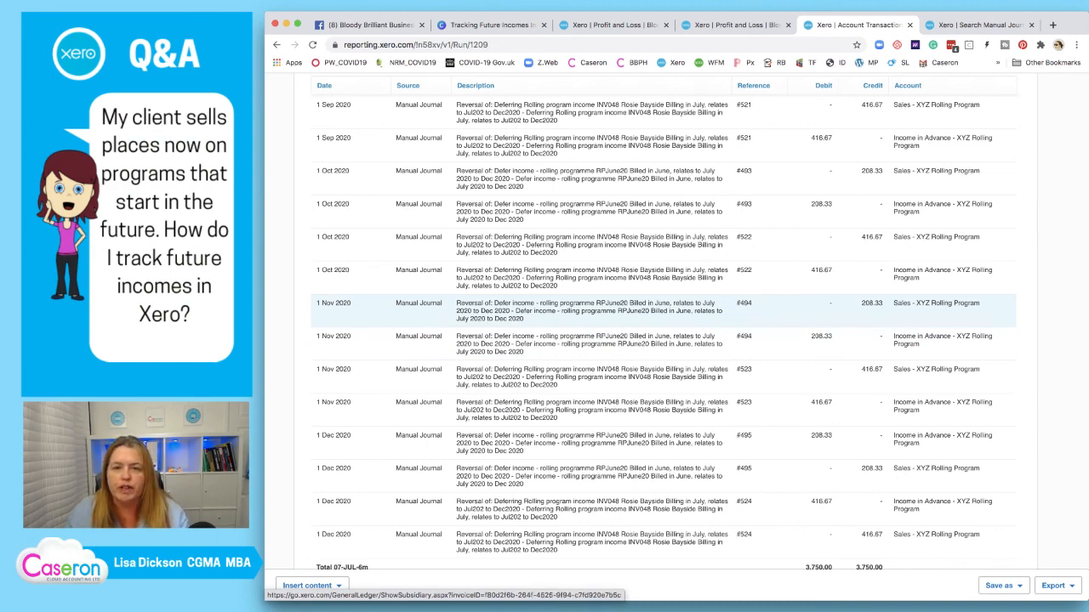
scroll(596, 311, "down", 3)
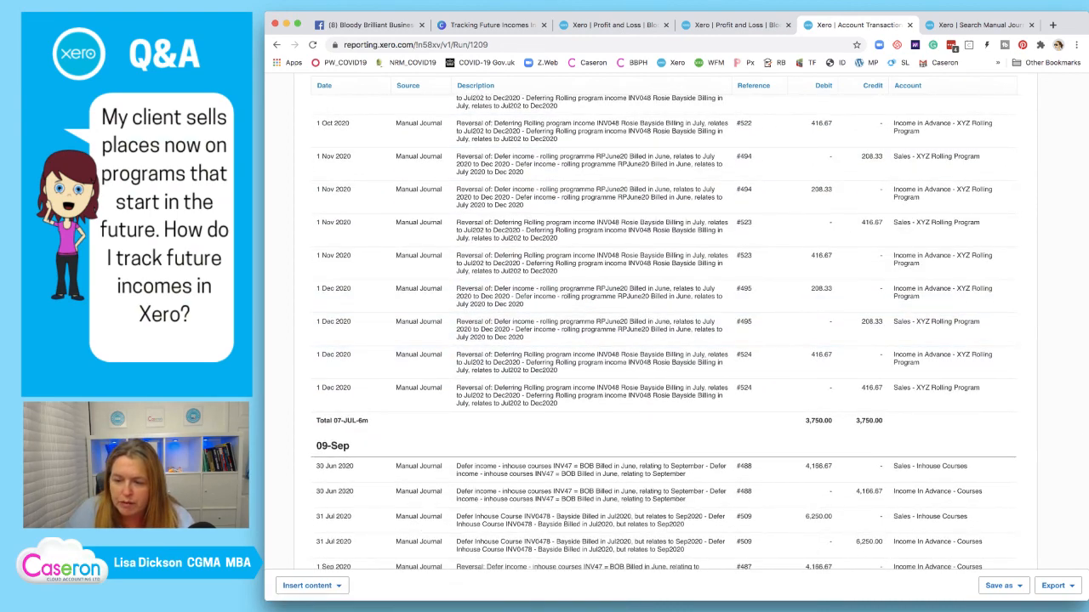
scroll(596, 322, "down", 1)
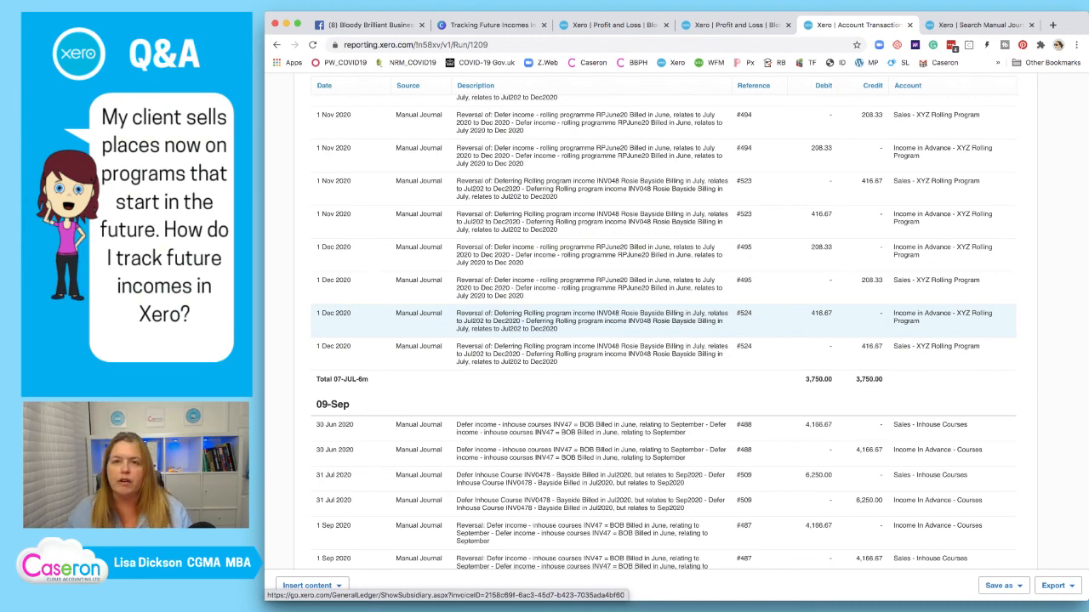
scroll(663, 332, "up", 1)
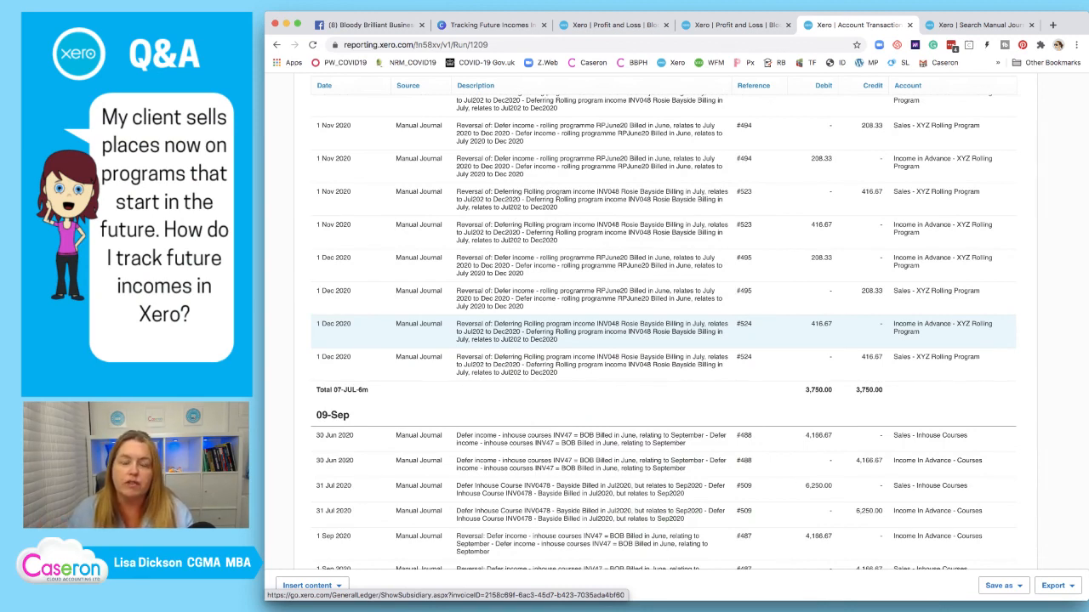
scroll(596, 328, "down", 2)
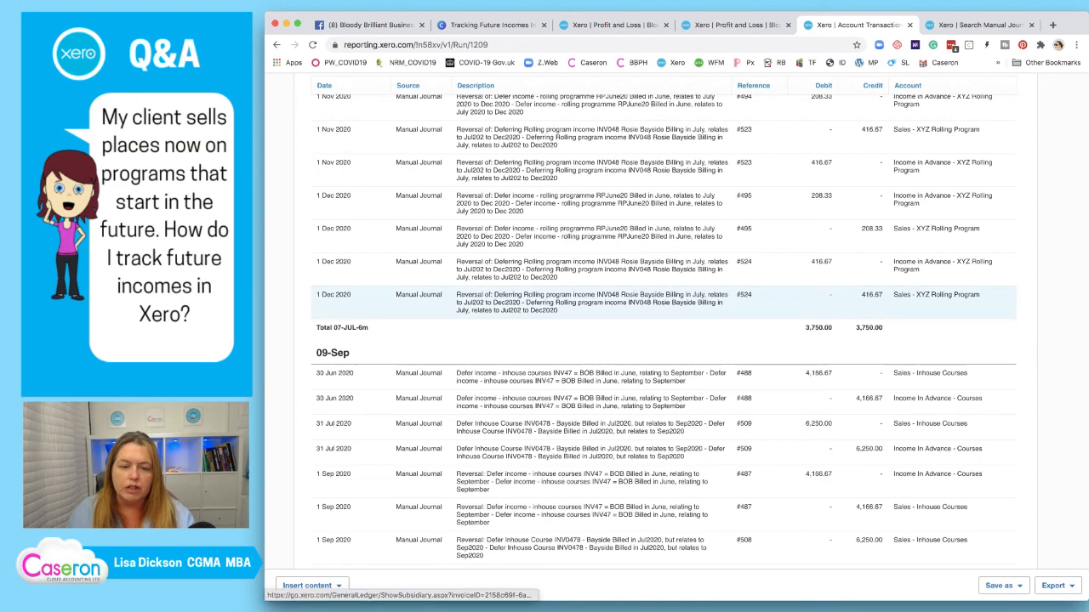
scroll(595, 281, "down", 3)
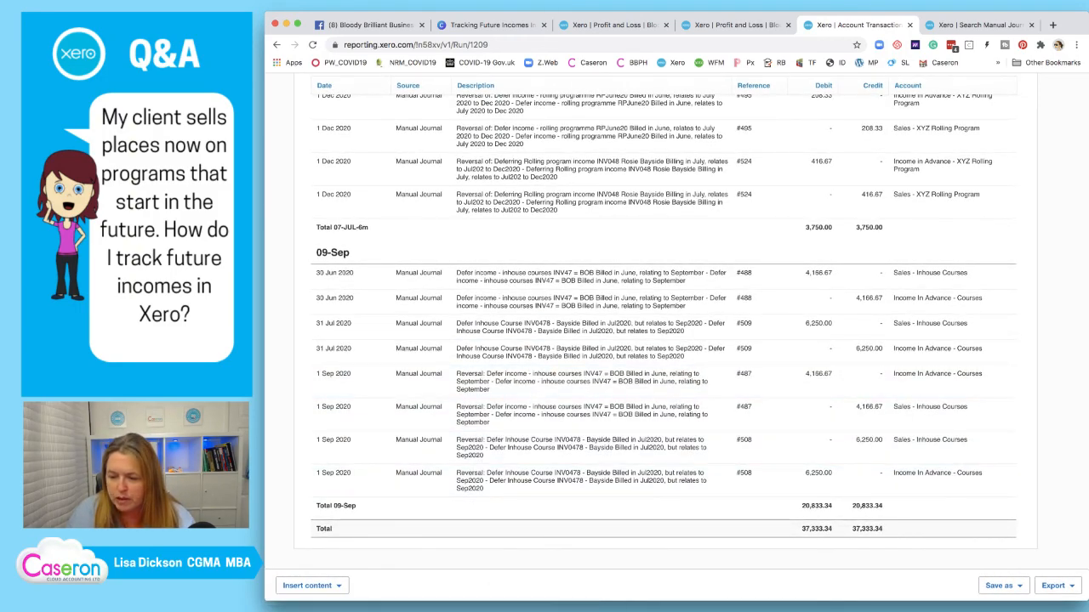
scroll(664, 341, "up", 10)
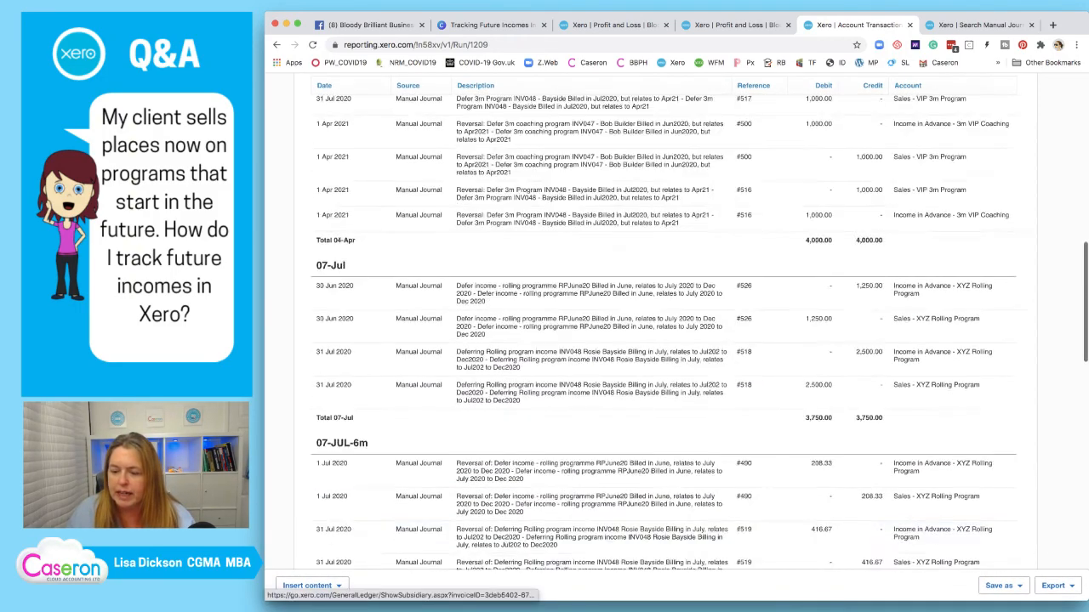
scroll(664, 341, "down", 10)
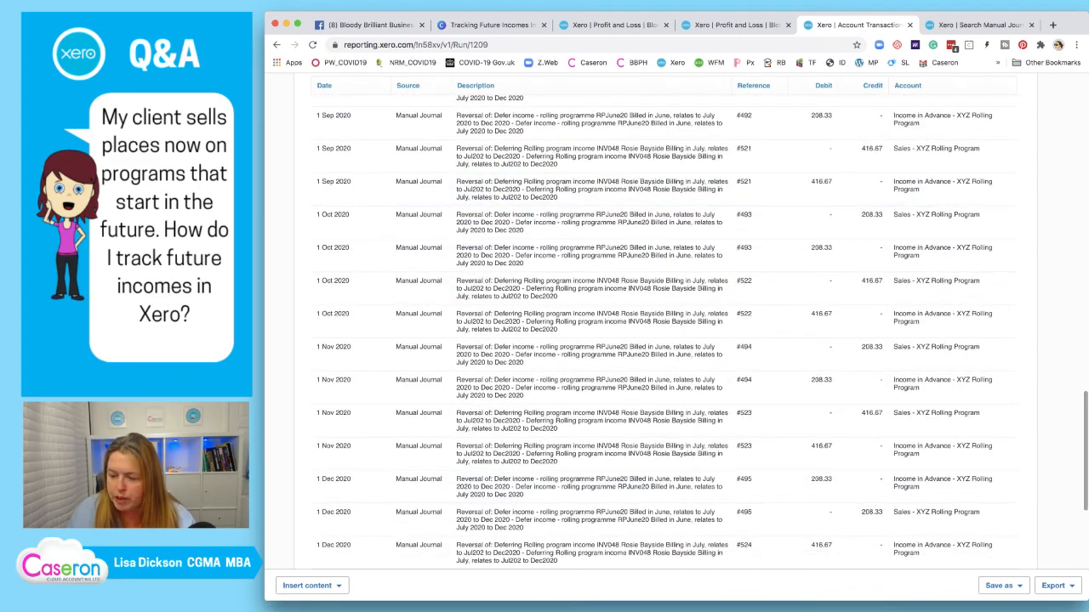
left_click(1002, 585)
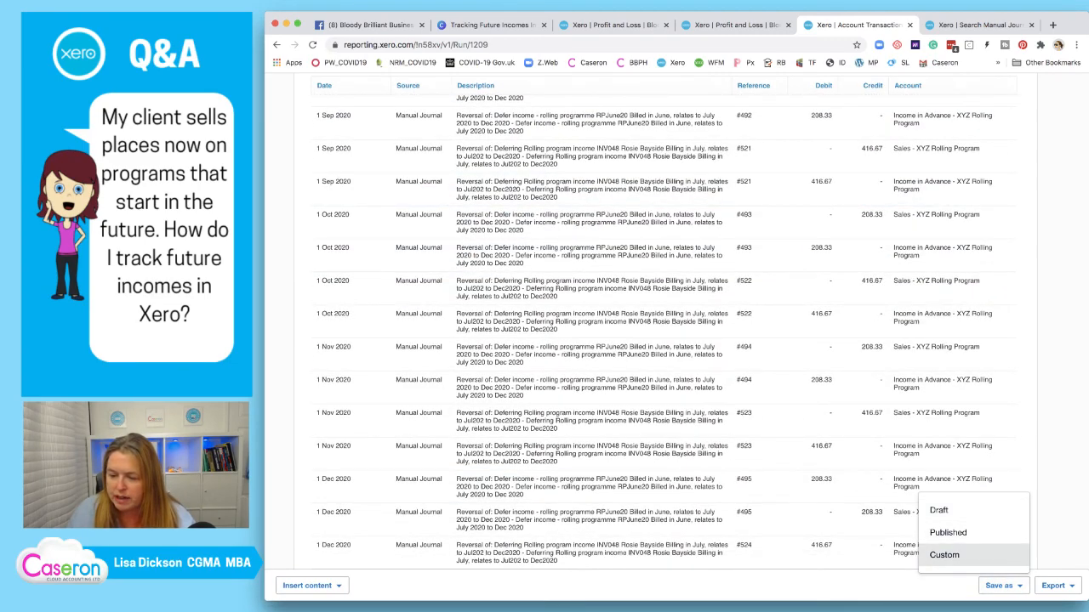
Save the report as custom report 'Deferrals Check', leaving it unset as the default
left_click(974, 555)
left_click(676, 324)
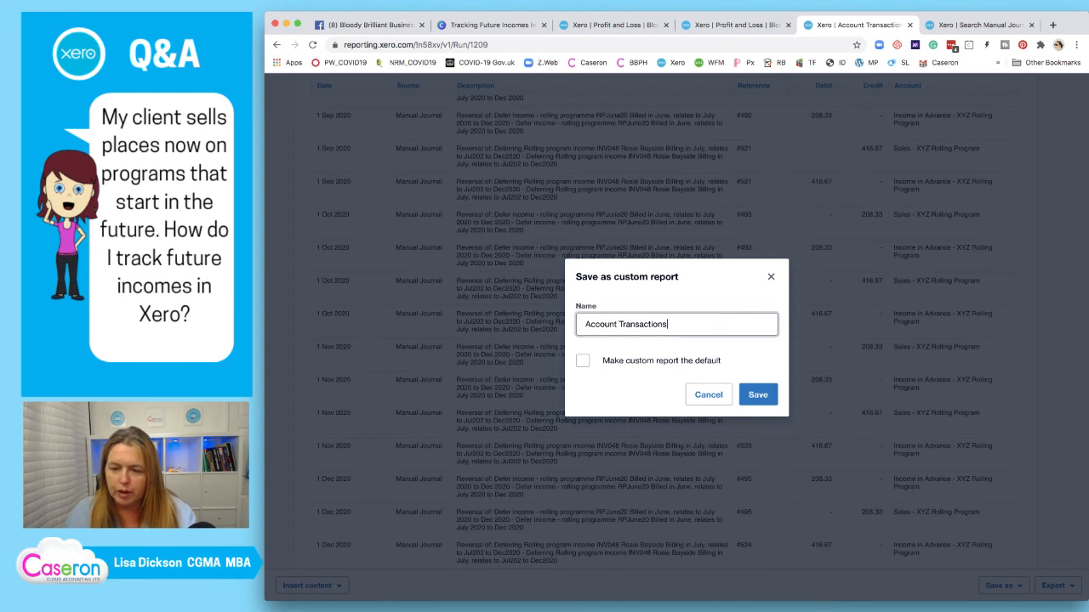
key("super+a")
type("De")
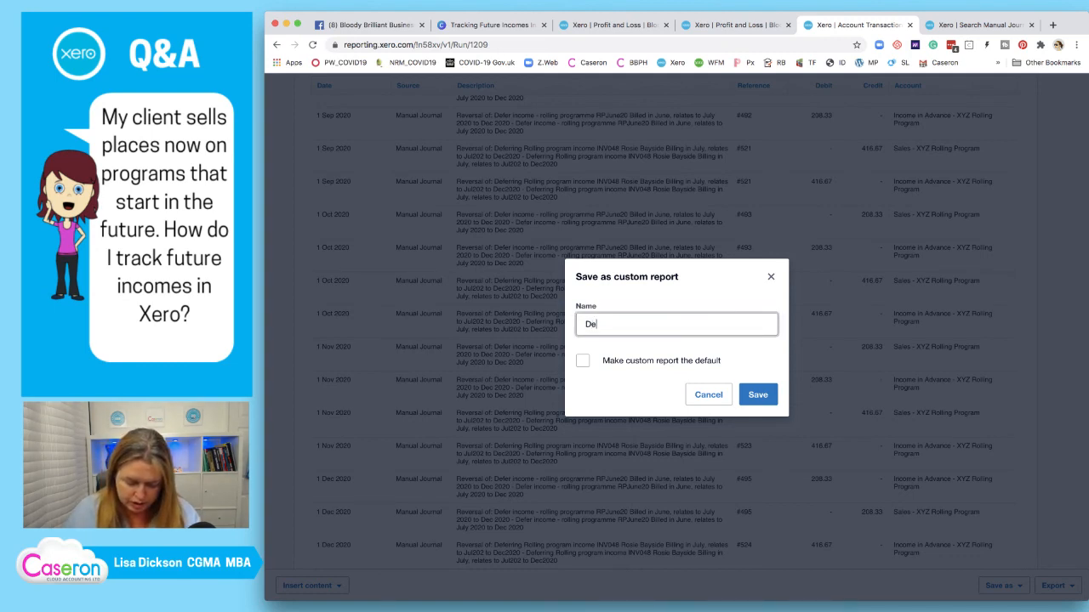
type("ferrals Check")
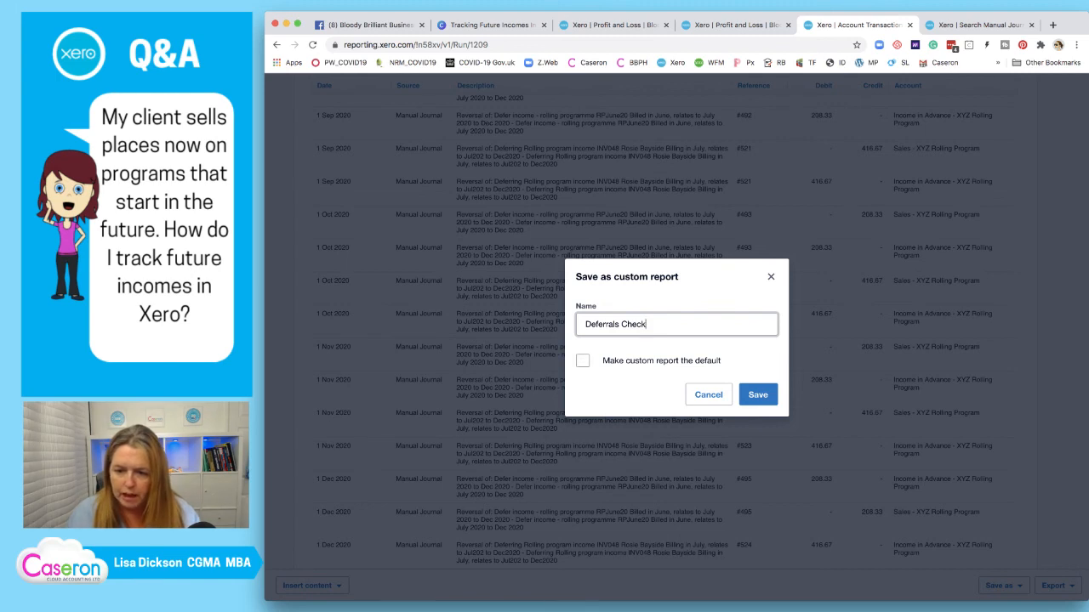
left_click(582, 361)
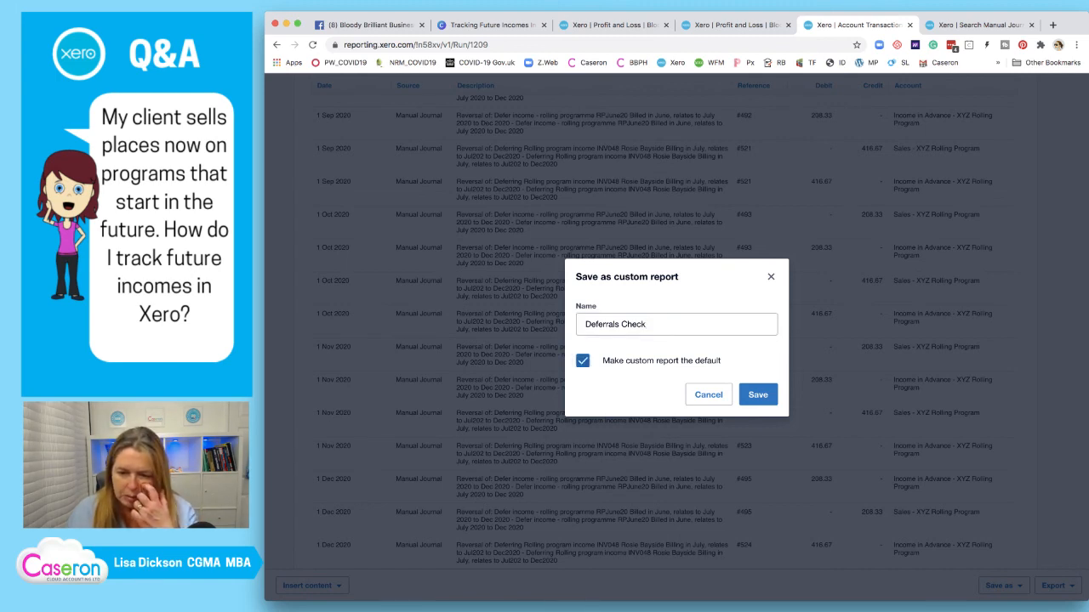
left_click(583, 361)
left_click(668, 324)
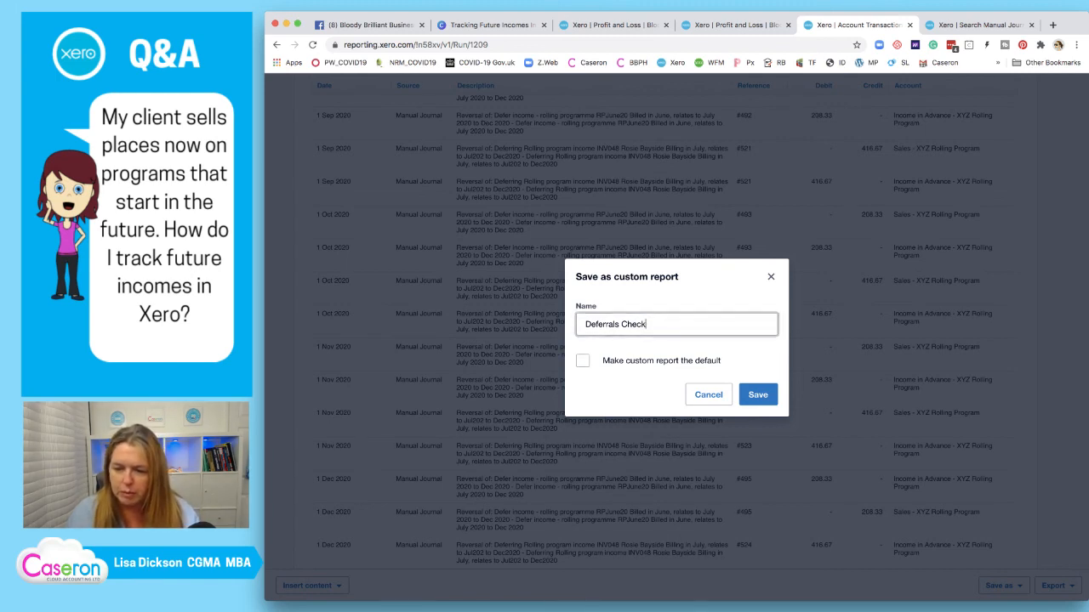
left_click(758, 395)
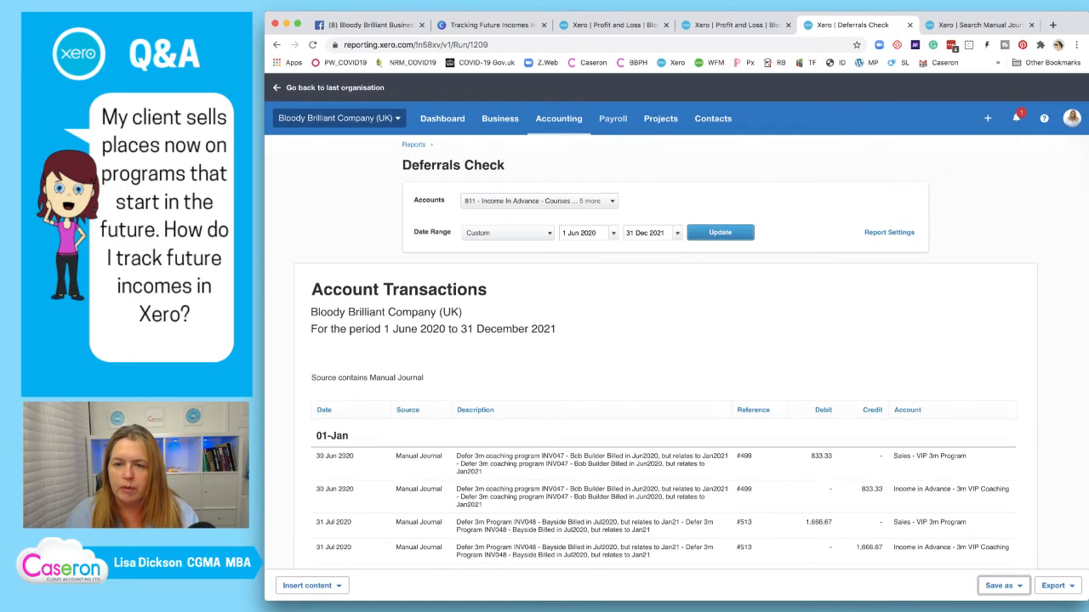
left_click(613, 119)
left_click(559, 119)
Star the Deferrals Check custom report and confirm it is listed among the starred reports
left_click(553, 177)
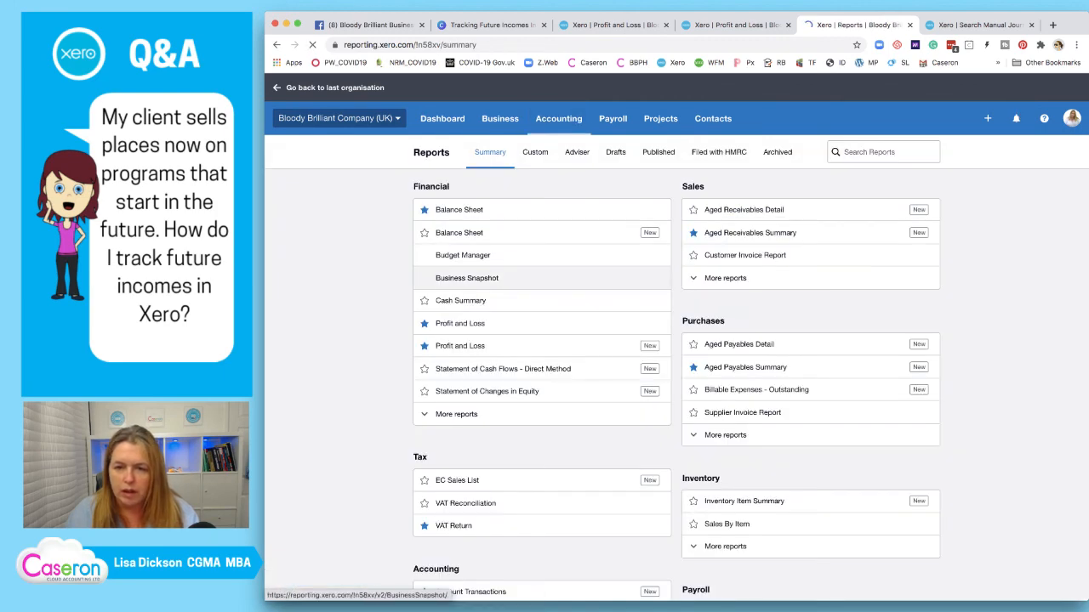
left_click(535, 151)
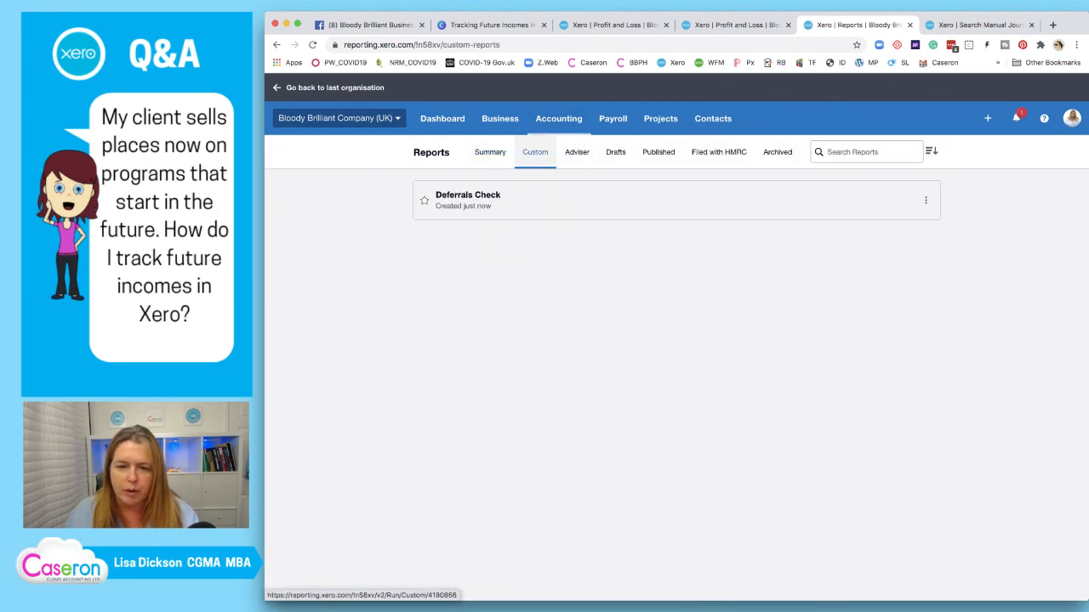
left_click(425, 200)
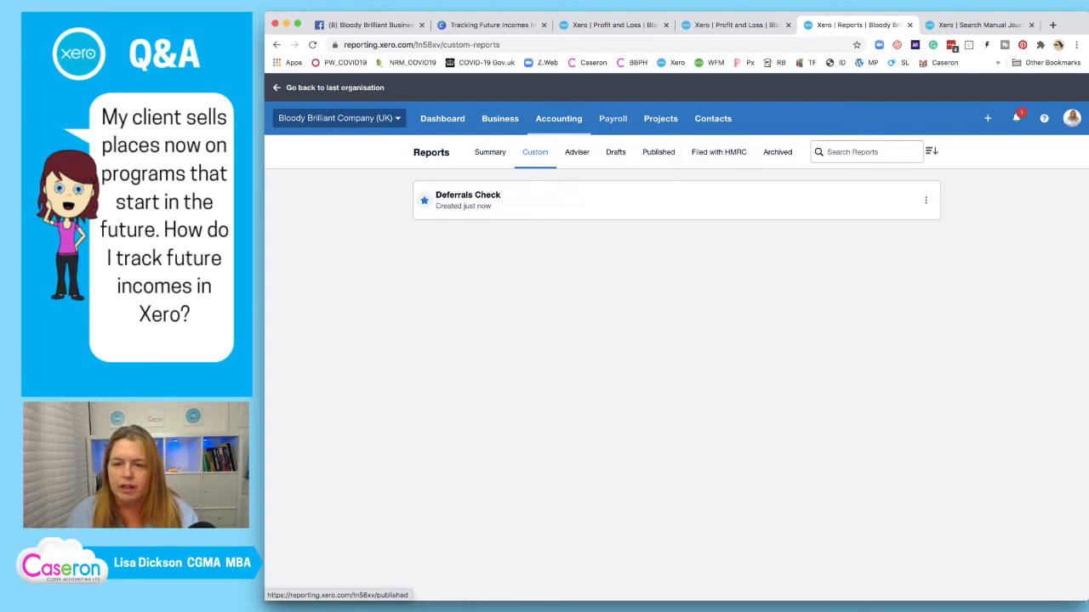
left_click(559, 118)
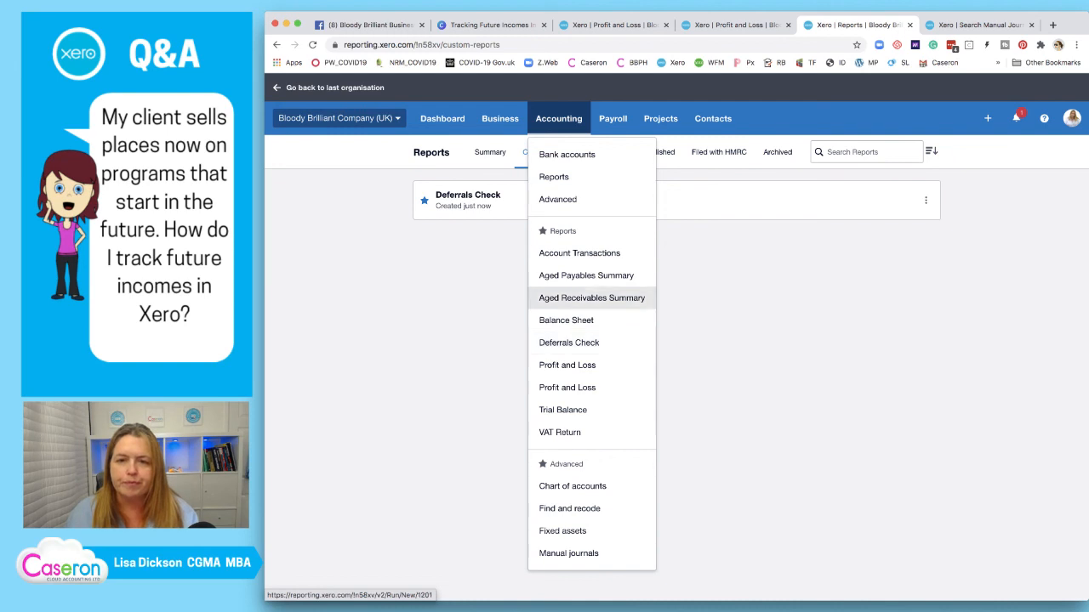
left_click(489, 25)
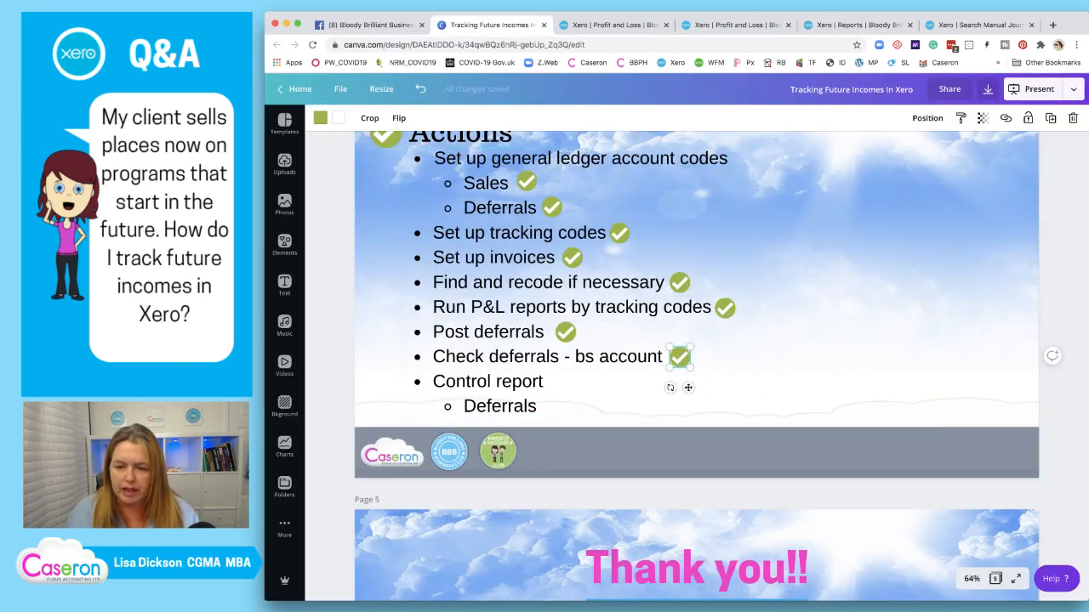
Place a green tick beside the Deferrals sub-item under Control report on the Actions slide
left_click_drag(679, 357, 551, 407)
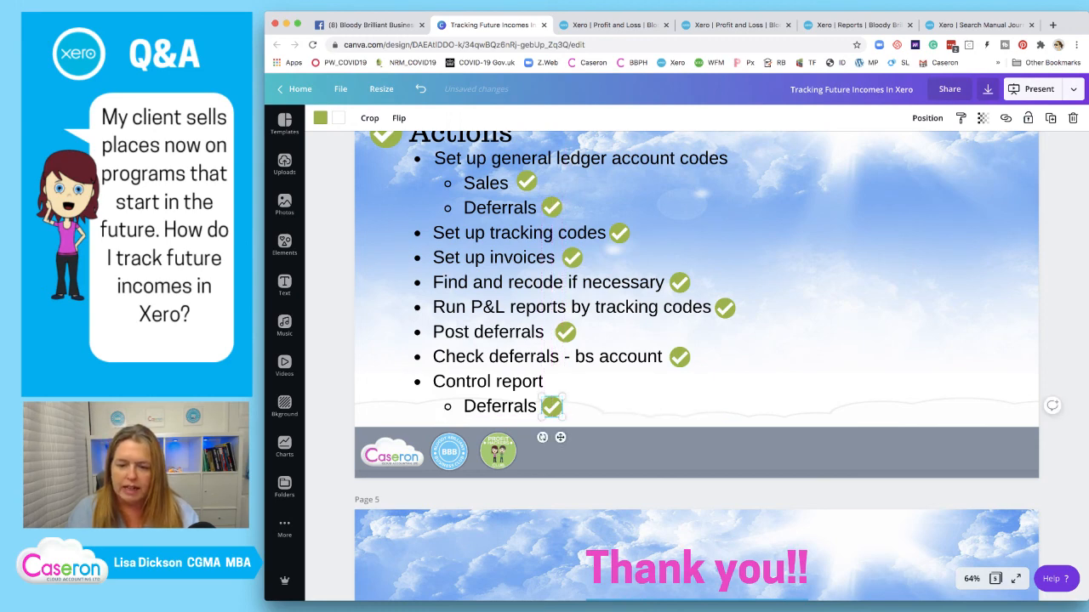
left_click(808, 341)
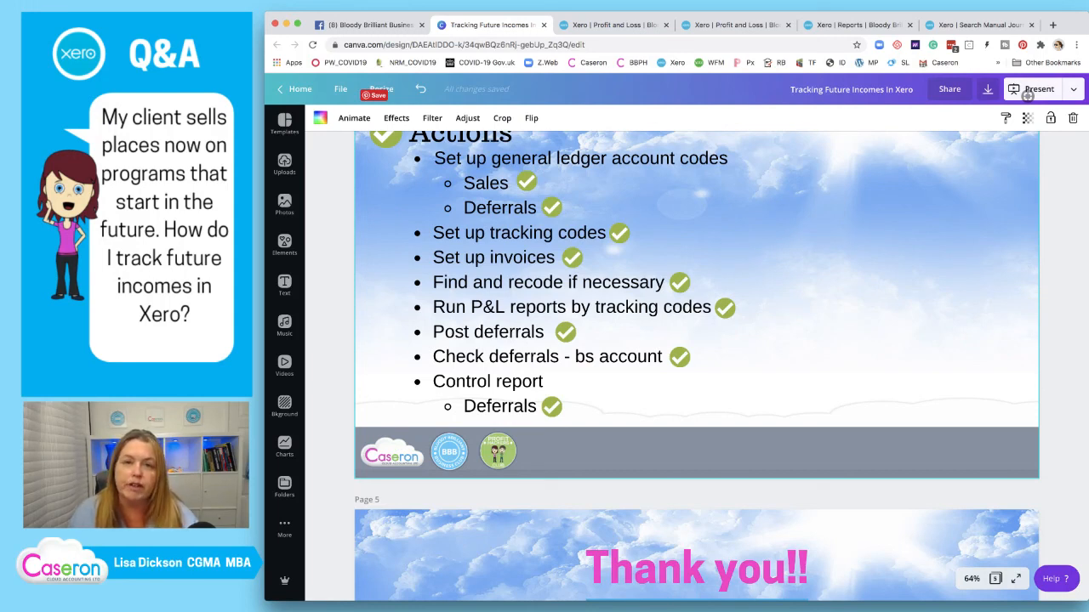
scroll(805, 364, "down", 4)
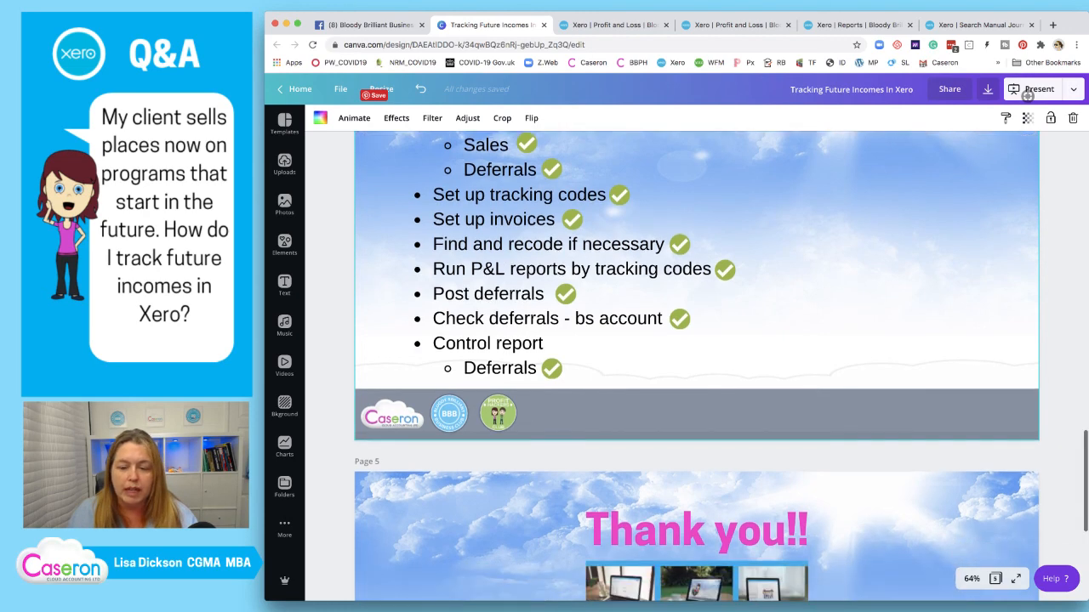